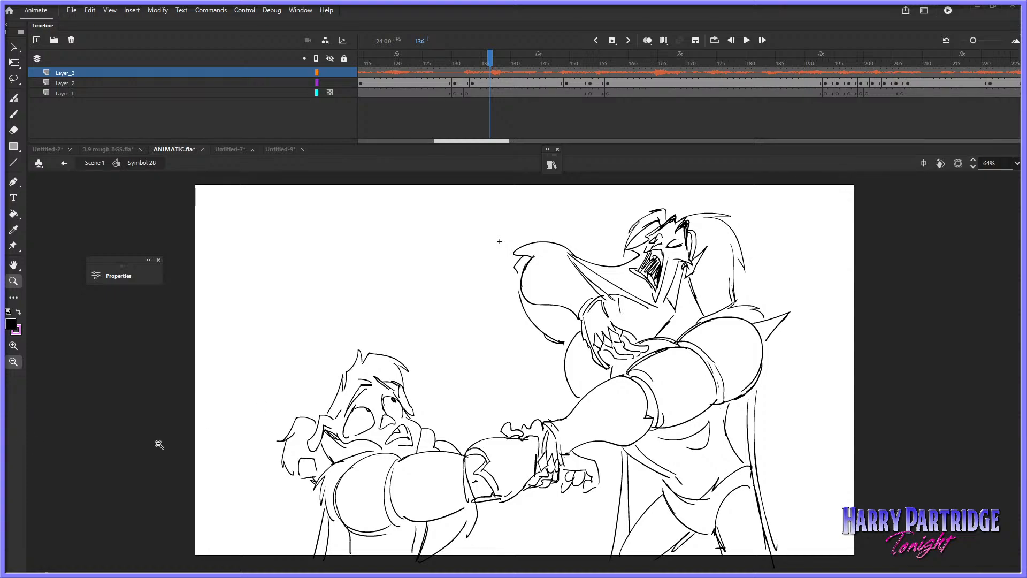
Step: Play back the rough animatic in Symbol 28 from frame 1 to review the characters' poses
{"action": "left_click_drag", "start_coordinate": [449, 141], "coordinate": [373, 134]}
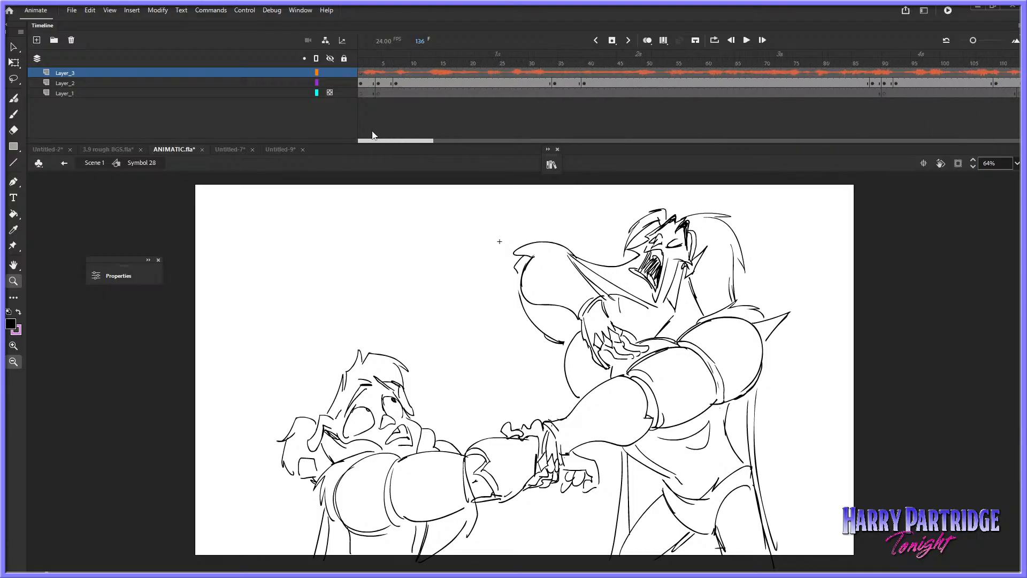
{"action": "left_click", "coordinate": [362, 58]}
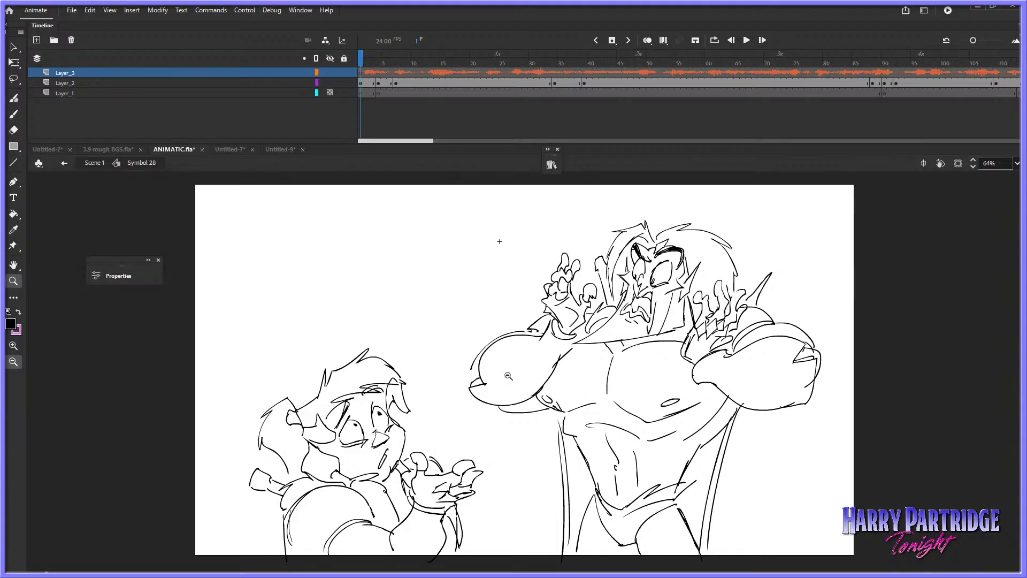
{"action": "left_click_drag", "start_coordinate": [395, 140], "coordinate": [598, 104]}
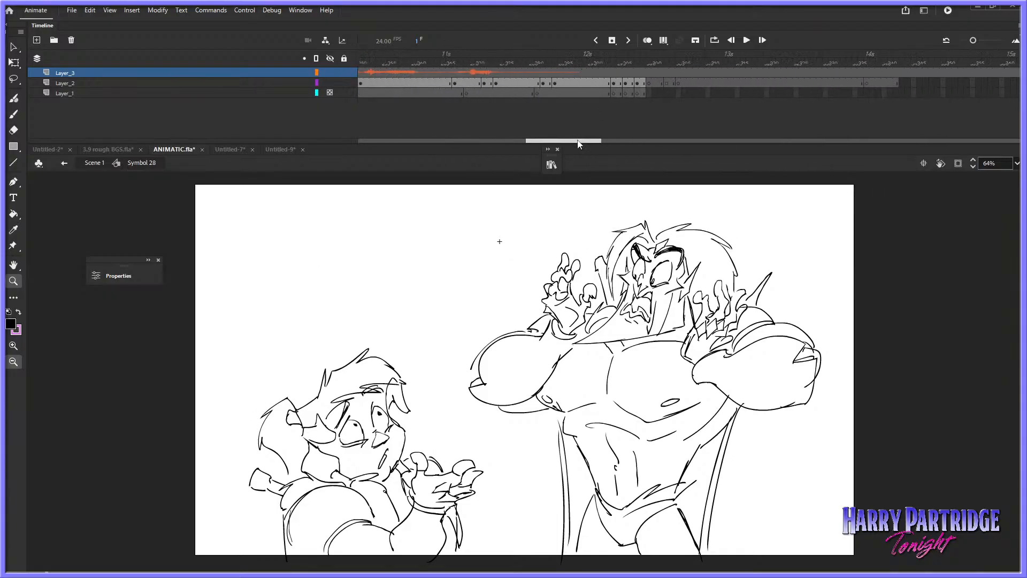
{"action": "scroll", "coordinate": [578, 141], "scroll_direction": "up", "scroll_amount": 10}
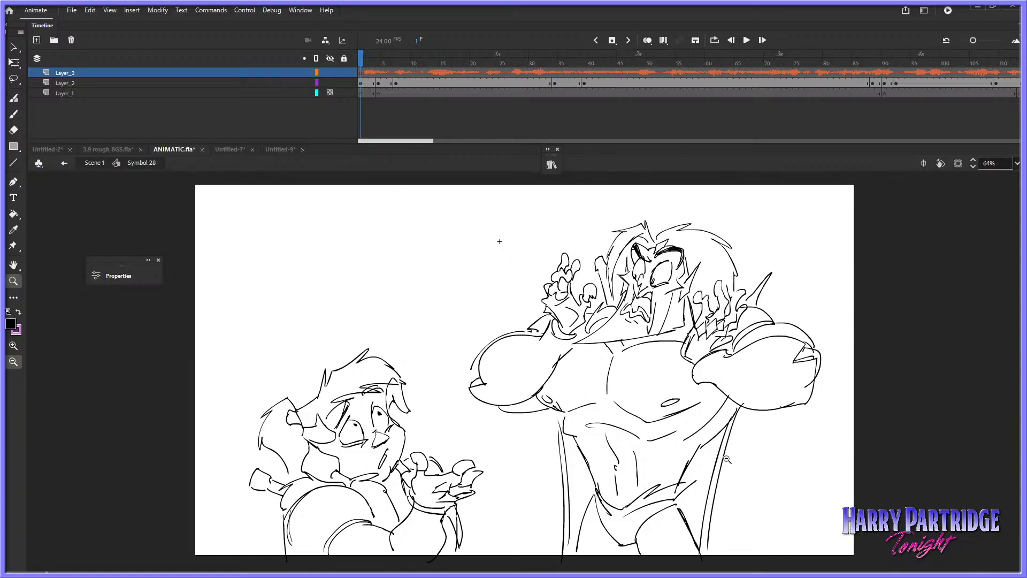
{"action": "left_click", "coordinate": [362, 83]}
{"action": "key", "text": "Return"}
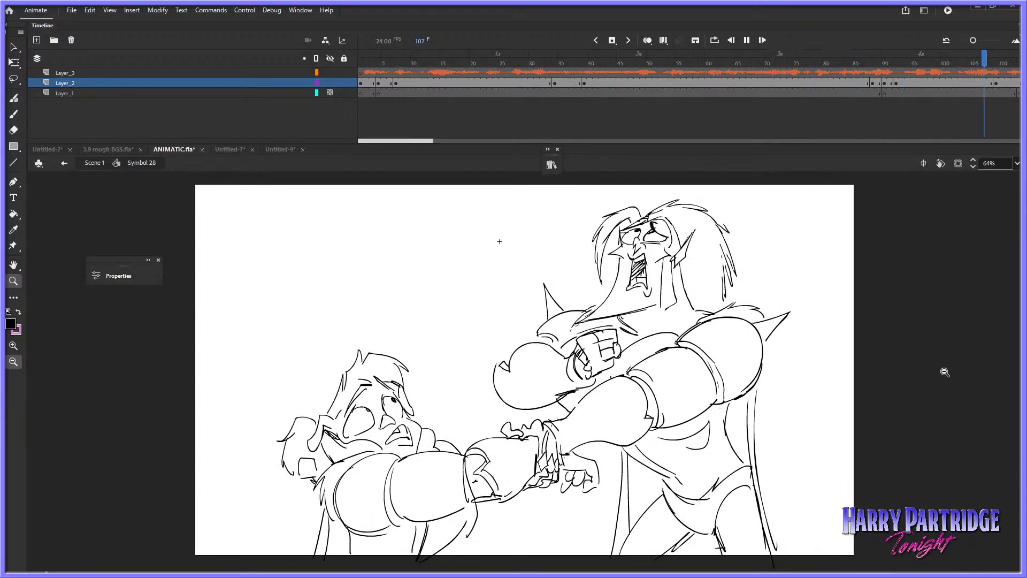
{"action": "key", "text": "Return"}
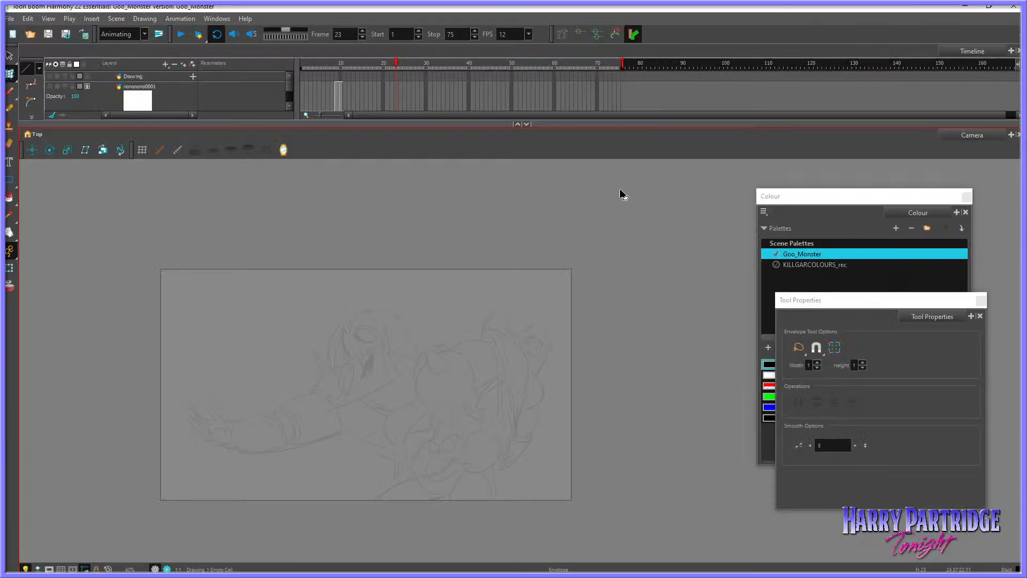
Step: Switch to Toon Boom Harmony, go to frame 1 of the Goo_Monster scene and fit both characters in the camera view
{"action": "left_click_drag", "start_coordinate": [370, 124], "coordinate": [390, 164]}
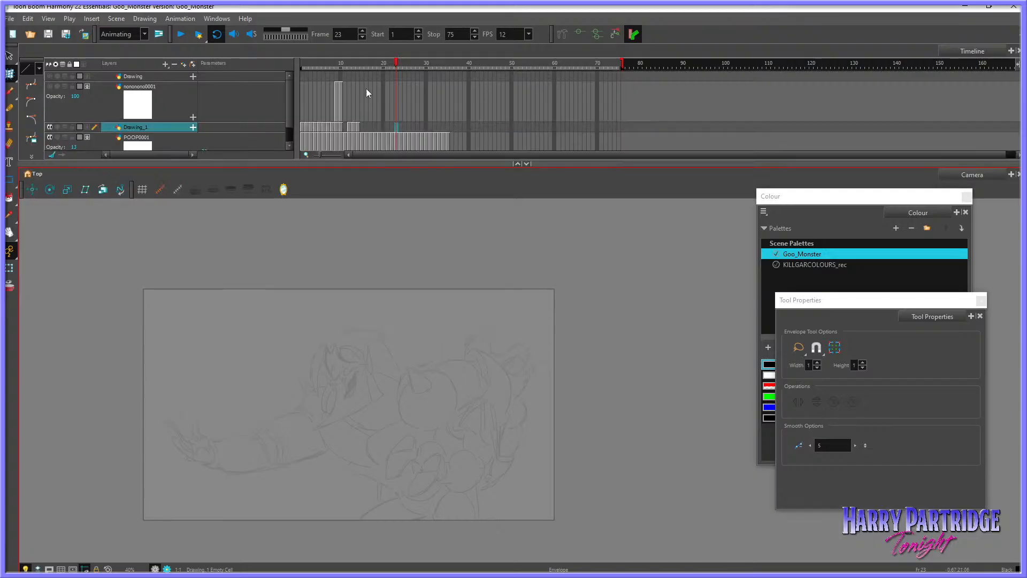
{"action": "left_click_drag", "start_coordinate": [341, 64], "coordinate": [303, 63]}
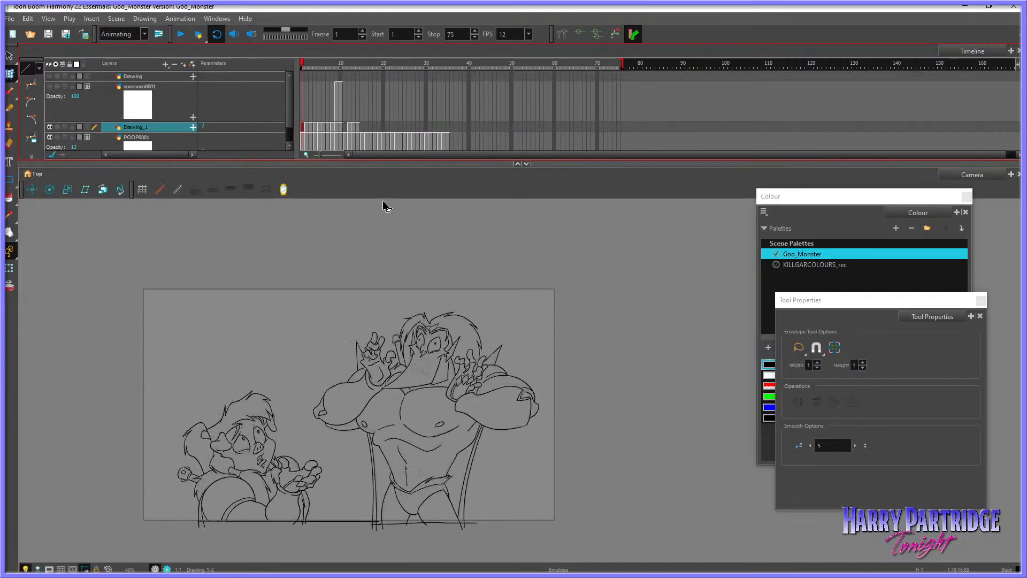
{"action": "left_click_drag", "start_coordinate": [387, 160], "coordinate": [387, 127]}
{"action": "scroll", "coordinate": [210, 454], "scroll_direction": "up", "scroll_amount": 2}
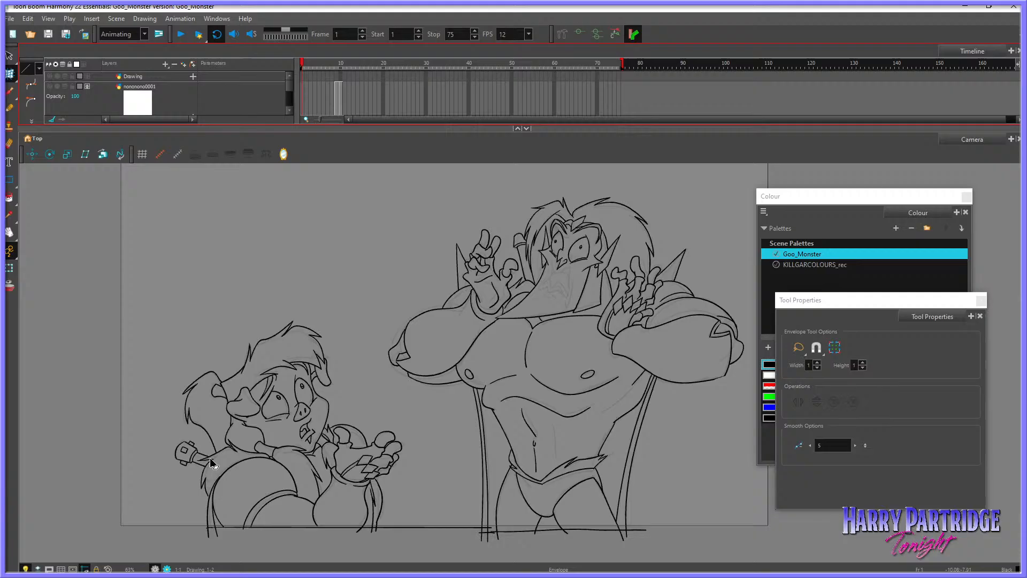
{"action": "left_click", "coordinate": [9, 232]}
{"action": "left_click_drag", "start_coordinate": [122, 259], "coordinate": [69, 284]}
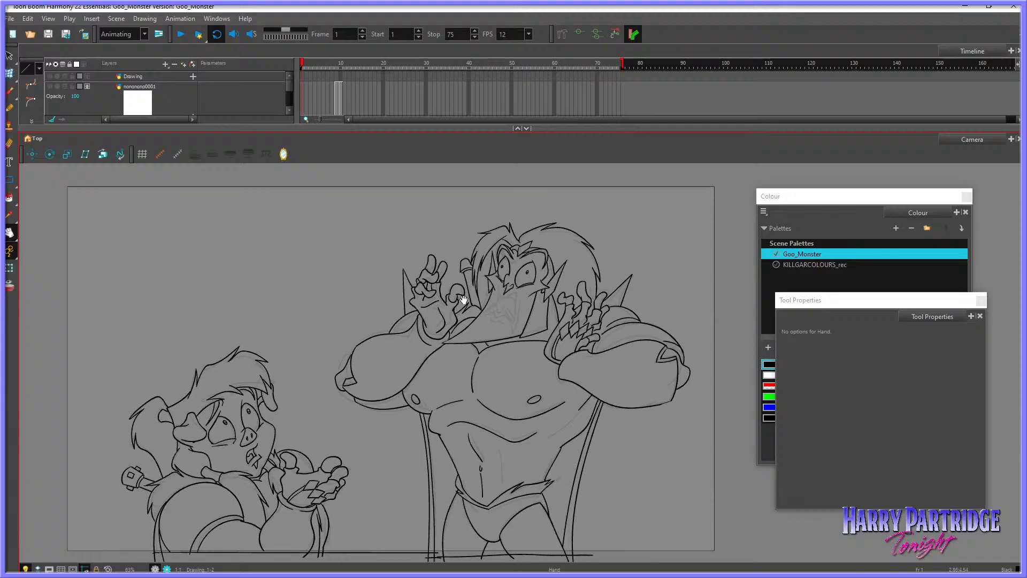
Step: Step through the inked key drawings from frame 1 to frame 10 to examine each pose
{"action": "key", "text": "period"}
{"action": "key", "text": "period"}
{"action": "key", "text": "period"}
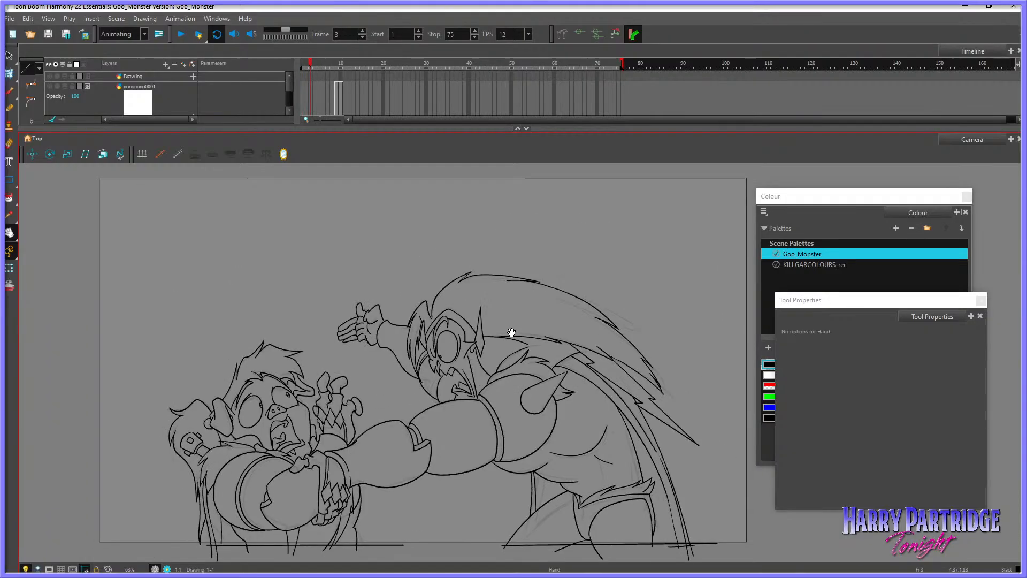
{"action": "key", "text": "period"}
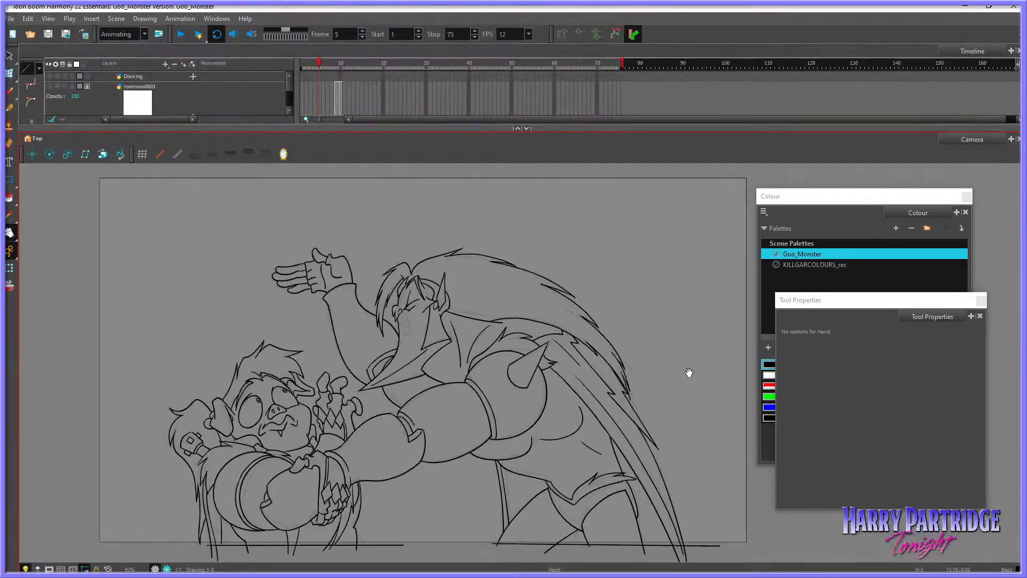
{"action": "key", "text": "period"}
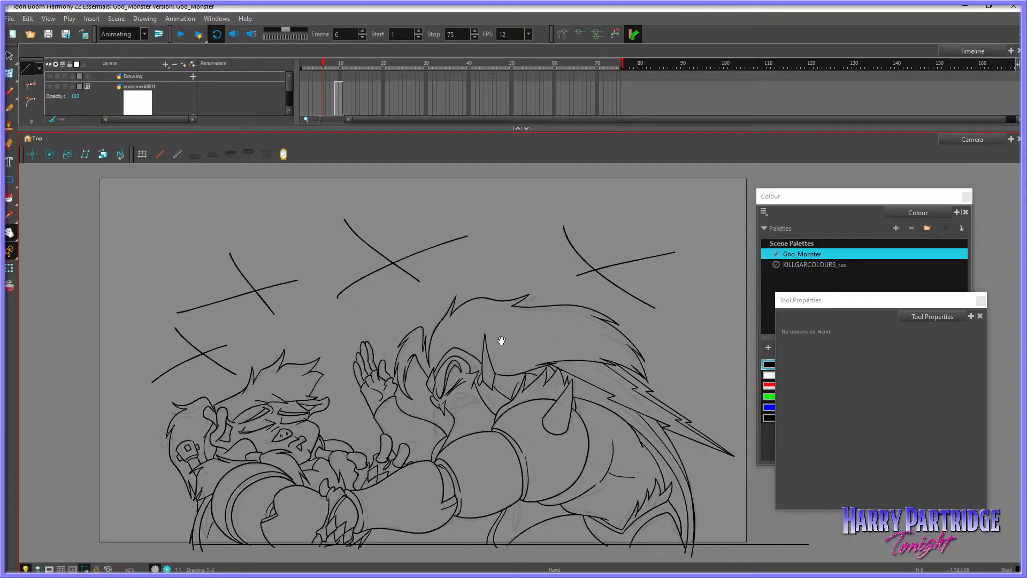
{"action": "key", "text": "period"}
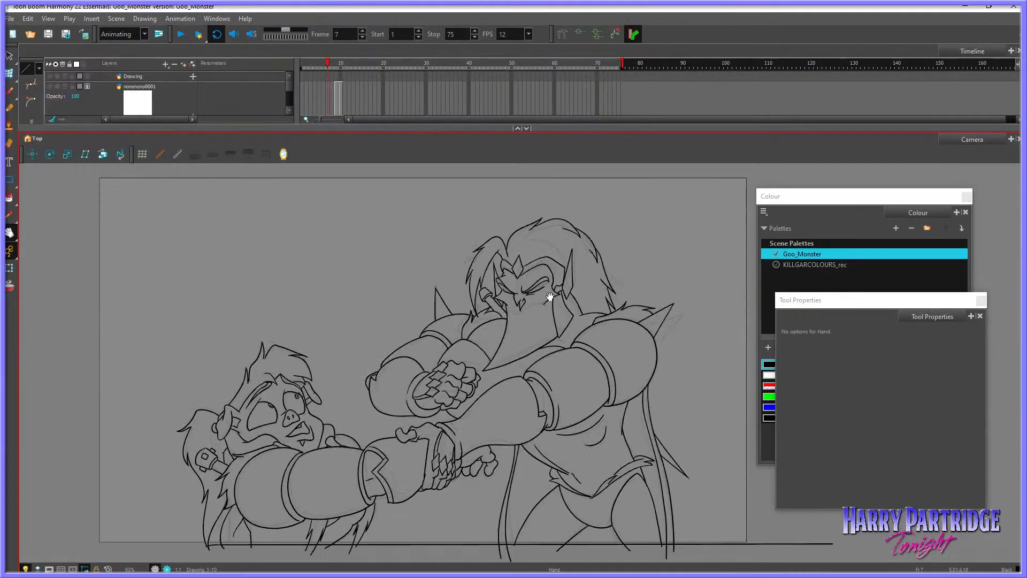
{"action": "key", "text": "period"}
{"action": "key", "text": "period"}
{"action": "key", "text": "period"}
{"action": "key", "text": "period"}
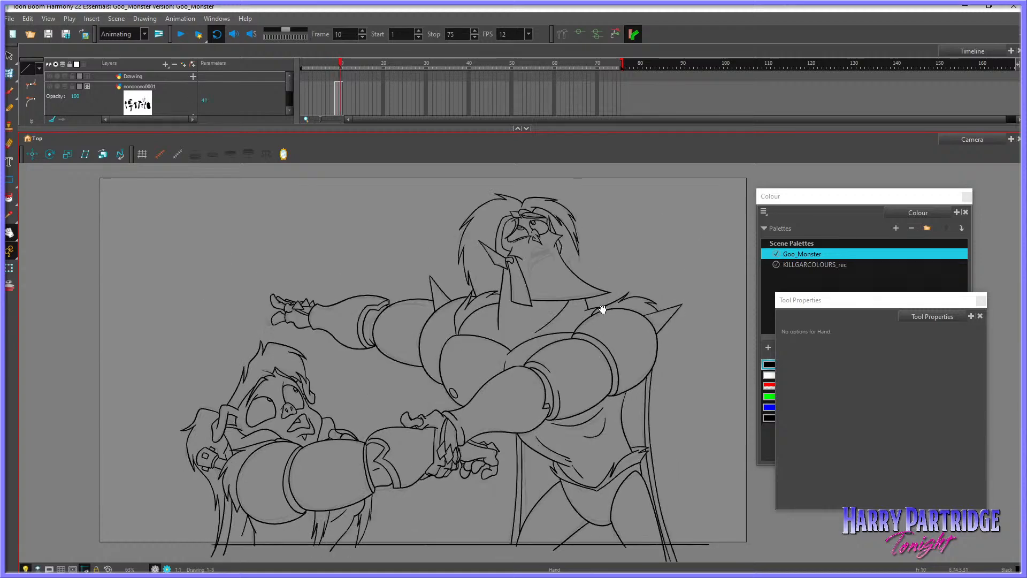
Step: Flip between frames 11 and 16 to compare the inked poses with the faint rough sketches
{"action": "key", "text": "period"}
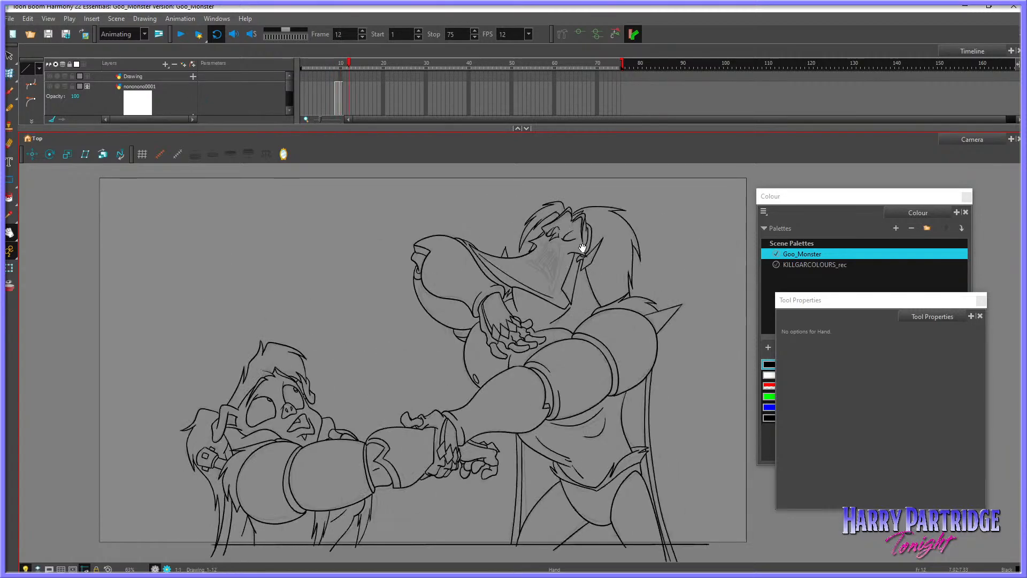
{"action": "key", "text": "comma"}
{"action": "key", "text": "period"}
{"action": "key", "text": "comma"}
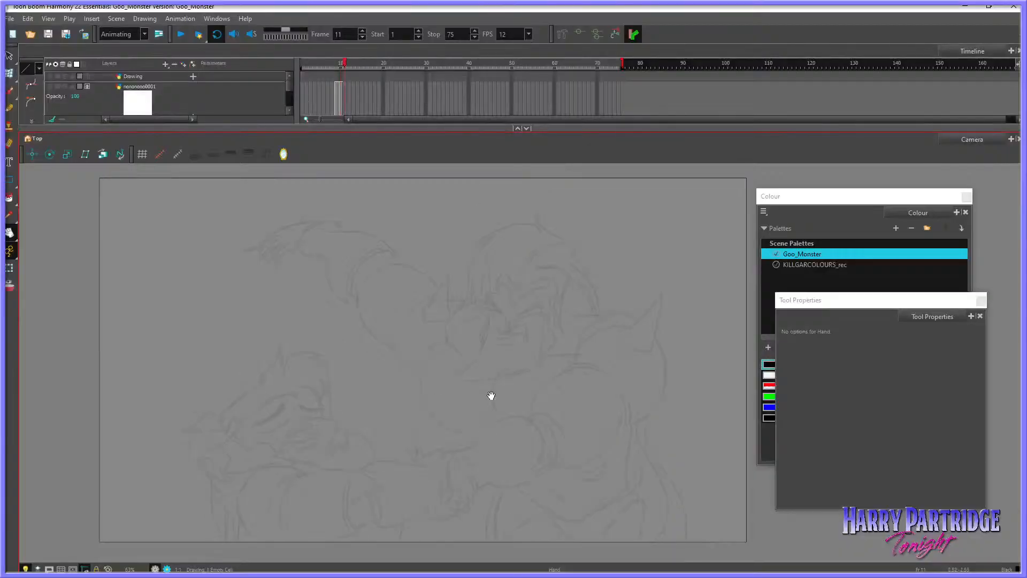
{"action": "key", "text": "period"}
{"action": "key", "text": "period"}
{"action": "key", "text": "period"}
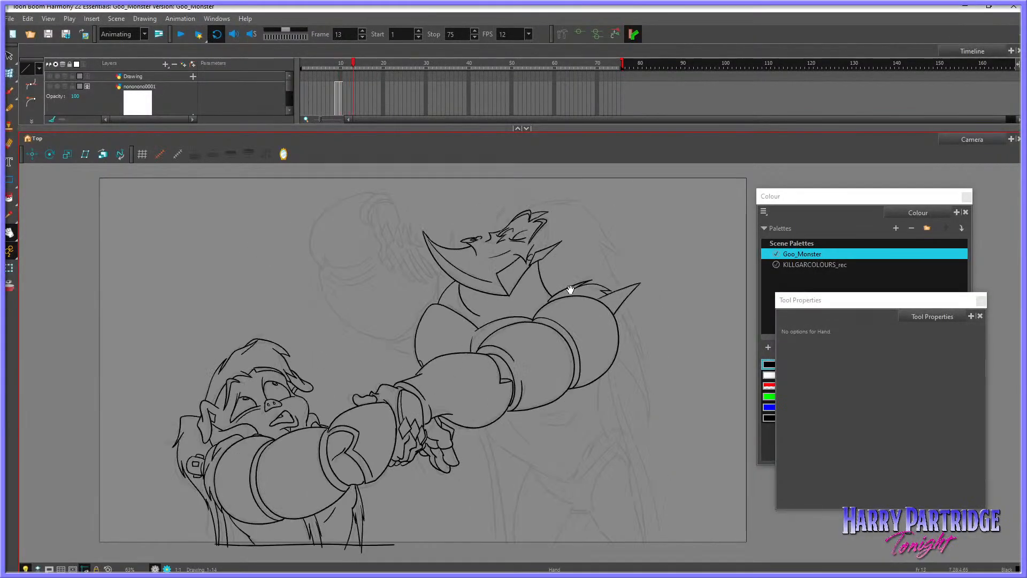
{"action": "key", "text": "period"}
{"action": "key", "text": "period"}
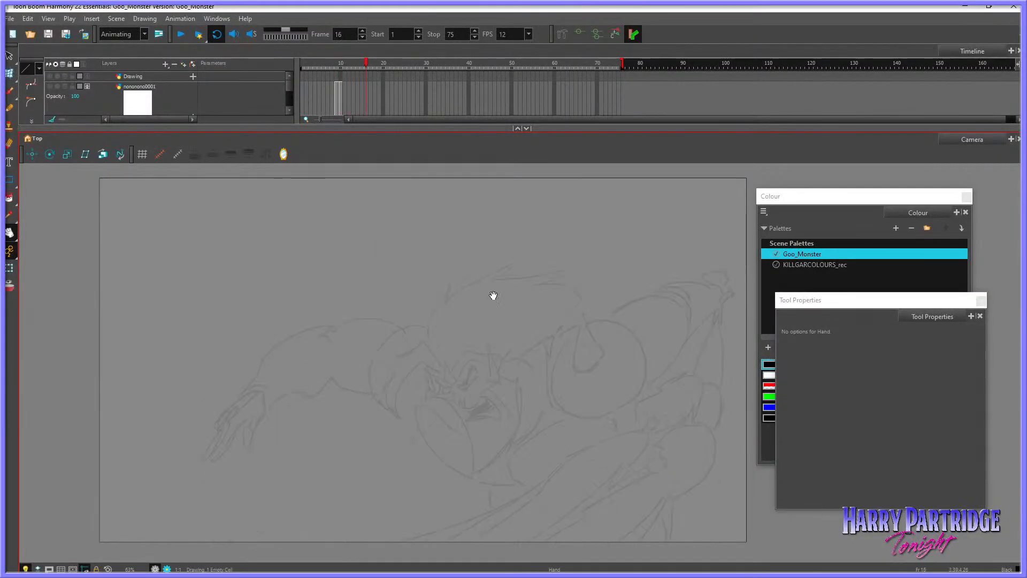
{"action": "key", "text": "comma"}
{"action": "key", "text": "period"}
{"action": "key", "text": "comma"}
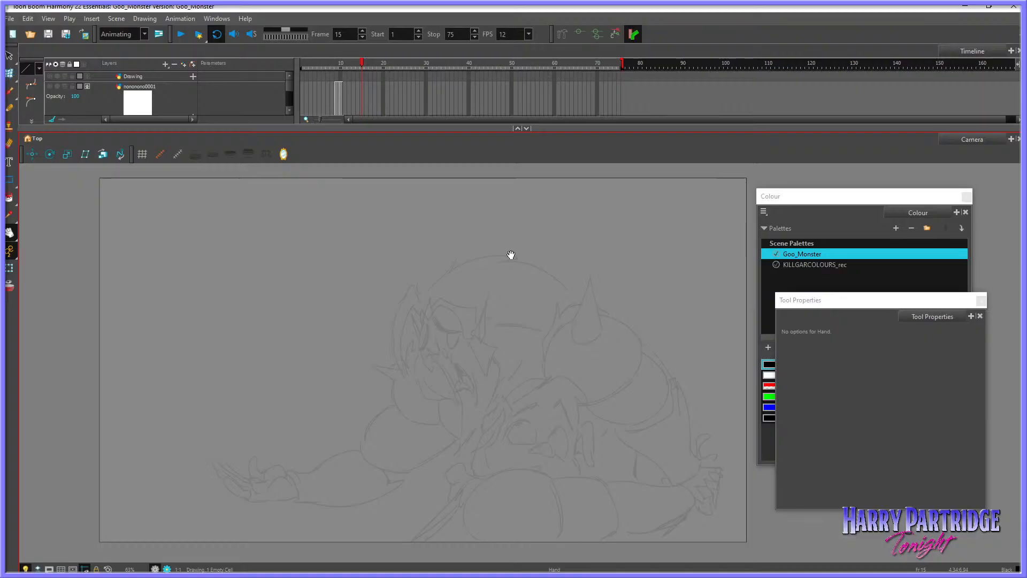
Step: Return to frame 12 and enlarge the camera view to inspect the finished line art of both characters
{"action": "key", "text": "comma"}
{"action": "key", "text": "comma"}
{"action": "key", "text": "comma"}
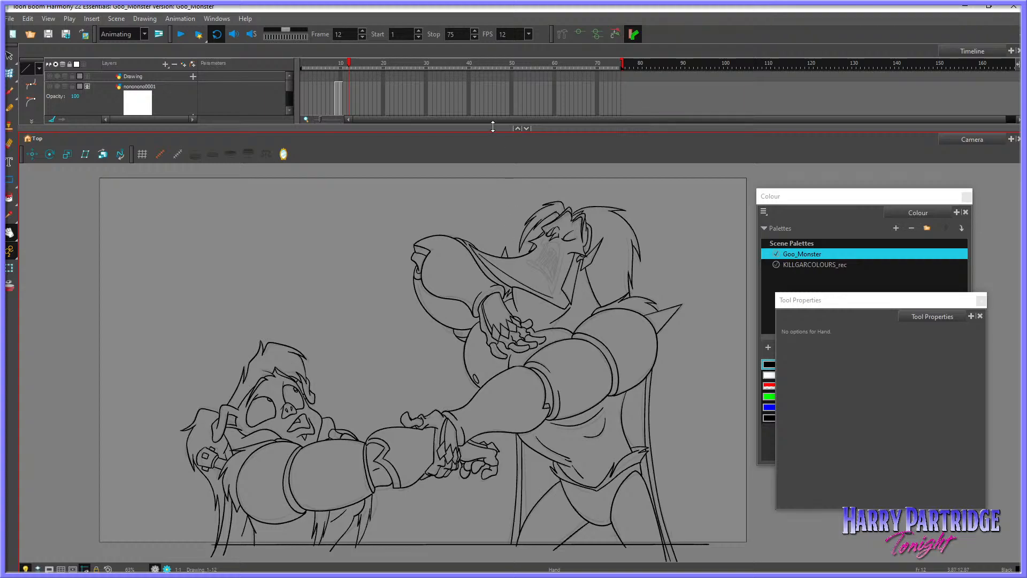
{"action": "left_click_drag", "start_coordinate": [487, 88], "coordinate": [488, 80]}
{"action": "scroll", "coordinate": [526, 313], "scroll_direction": "up", "scroll_amount": 1}
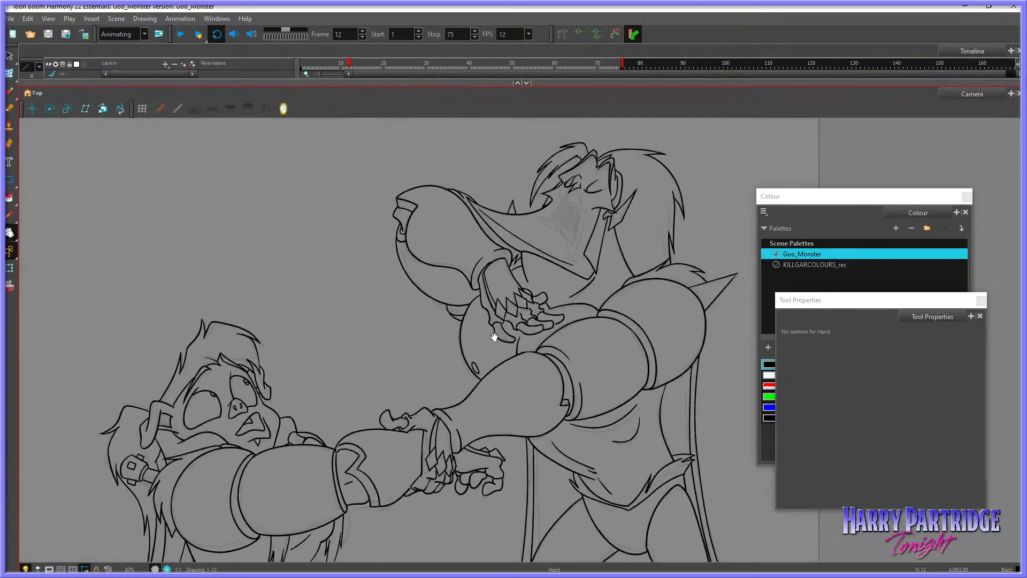
{"action": "left_click_drag", "start_coordinate": [480, 342], "coordinate": [462, 324]}
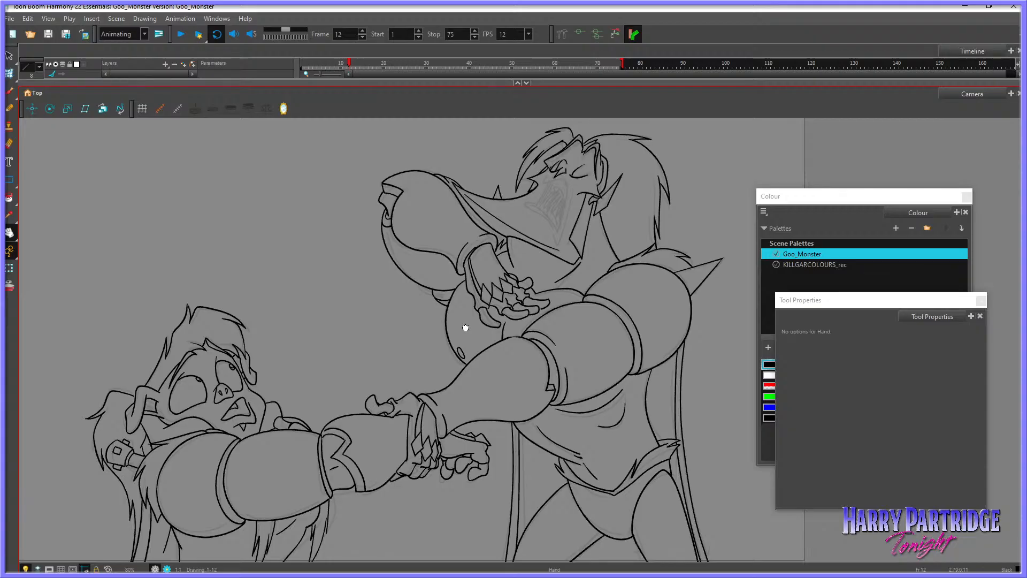
{"action": "mouse_move", "coordinate": [625, 350]}
{"action": "left_mouse_down"}
{"action": "mouse_move", "coordinate": [635, 359]}
{"action": "mouse_move", "coordinate": [630, 348]}
{"action": "left_mouse_up"}
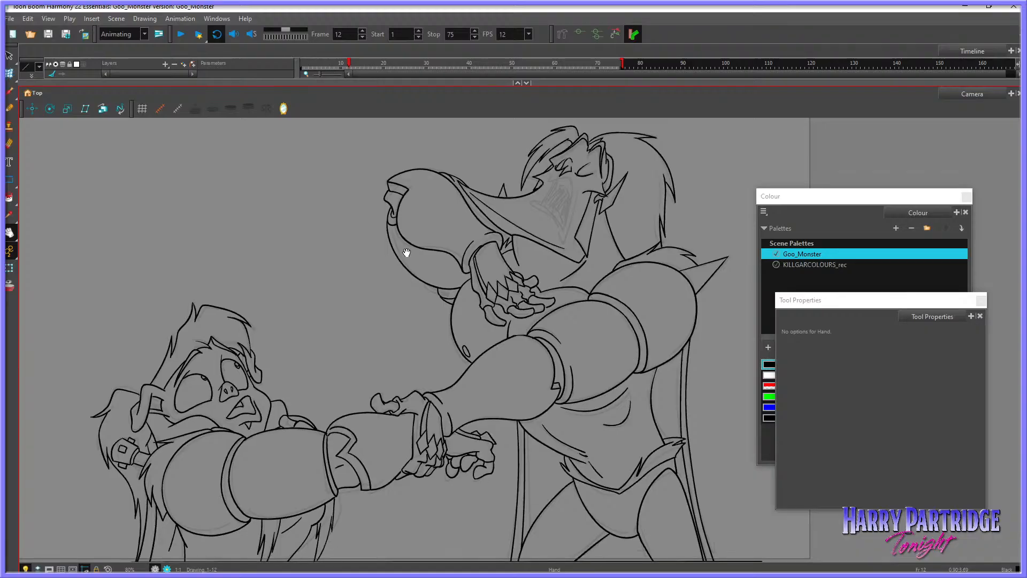
Step: Ink the small spike rising behind the large character's chin on frame 13 with the size 6 brush, checking against frame 12
{"action": "left_click", "coordinate": [10, 91]}
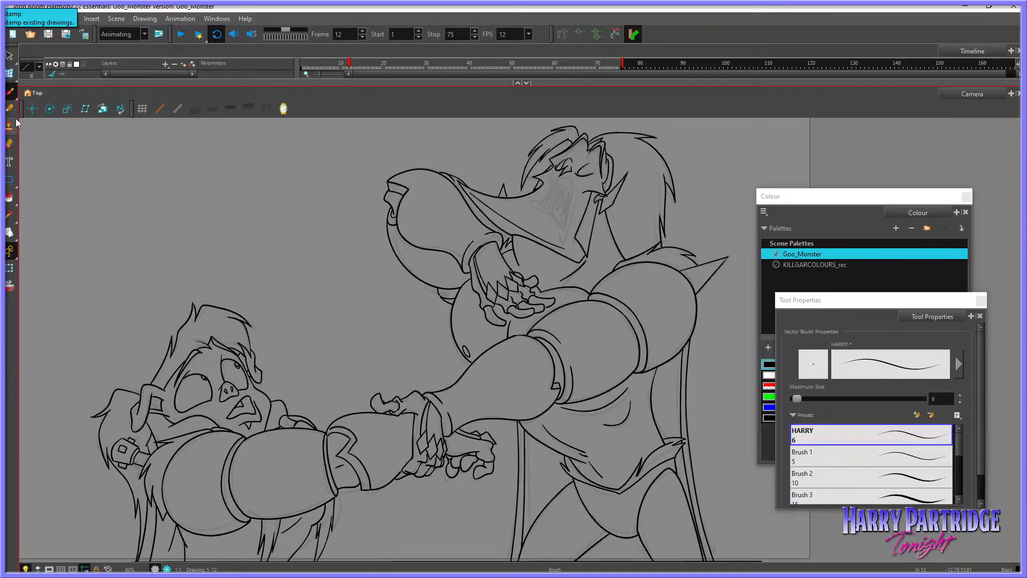
{"action": "key", "text": "period"}
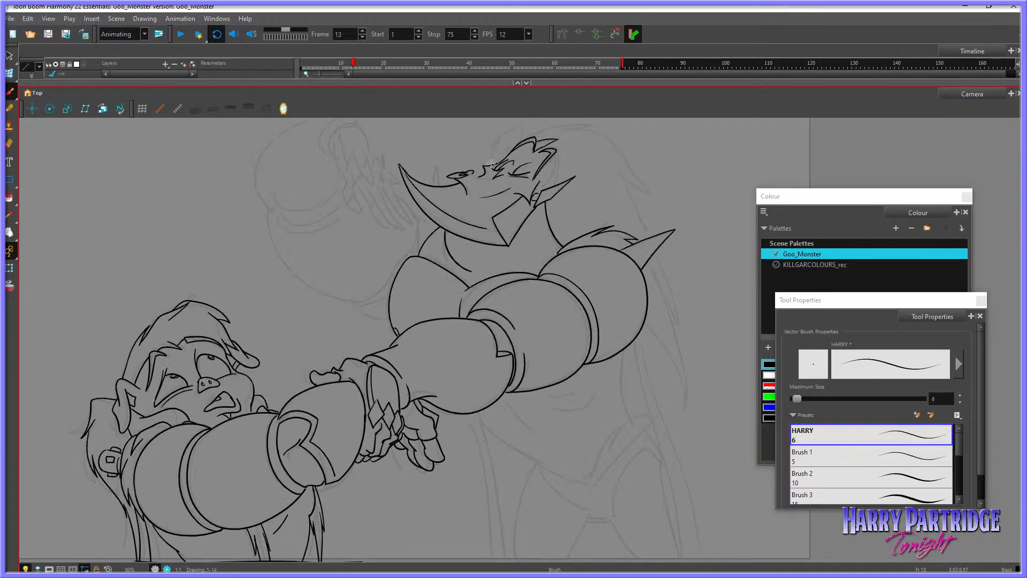
{"action": "scroll", "coordinate": [603, 146], "scroll_direction": "up", "scroll_amount": 2}
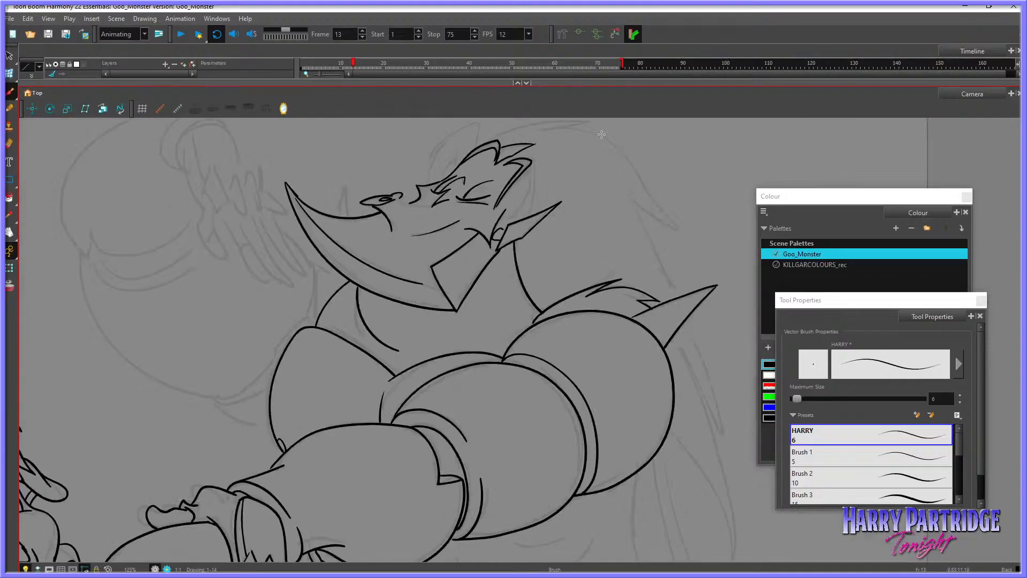
{"action": "key", "text": "space"}
{"action": "key", "text": "comma"}
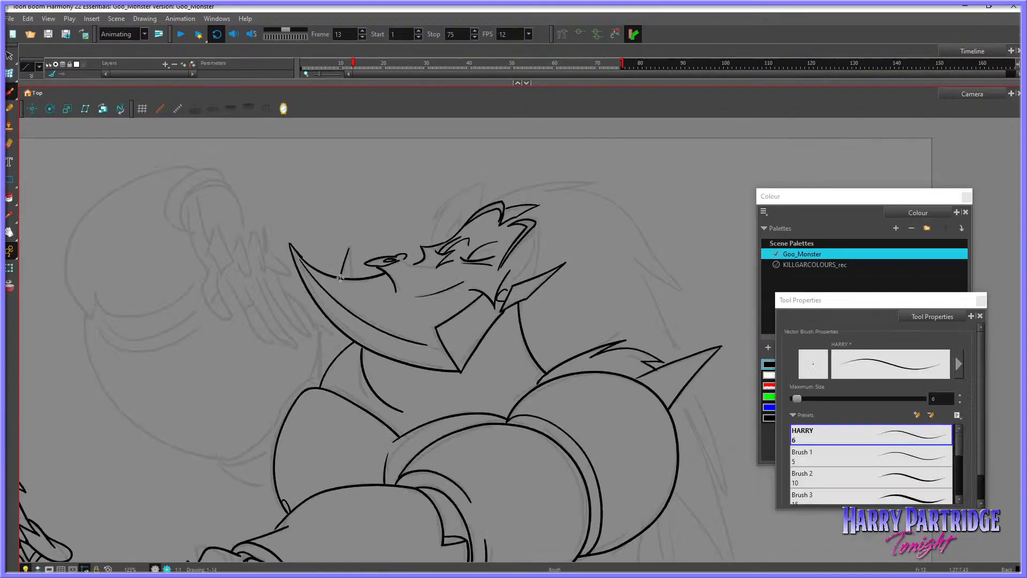
{"action": "mouse_move", "coordinate": [350, 246]}
{"action": "left_mouse_down"}
{"action": "mouse_move", "coordinate": [341, 278]}
{"action": "mouse_move", "coordinate": [356, 280]}
{"action": "left_mouse_up"}
{"action": "key", "text": "comma"}
{"action": "key", "text": "period"}
Step: Ink the tuft of hair above the large character's forehead on frame 13, following the rough sketch
{"action": "mouse_move", "coordinate": [489, 198]}
{"action": "left_mouse_down"}
{"action": "mouse_move", "coordinate": [464, 187]}
{"action": "mouse_move", "coordinate": [438, 208]}
{"action": "mouse_move", "coordinate": [459, 195]}
{"action": "mouse_move", "coordinate": [434, 246]}
{"action": "left_mouse_up"}
{"action": "key", "text": "comma"}
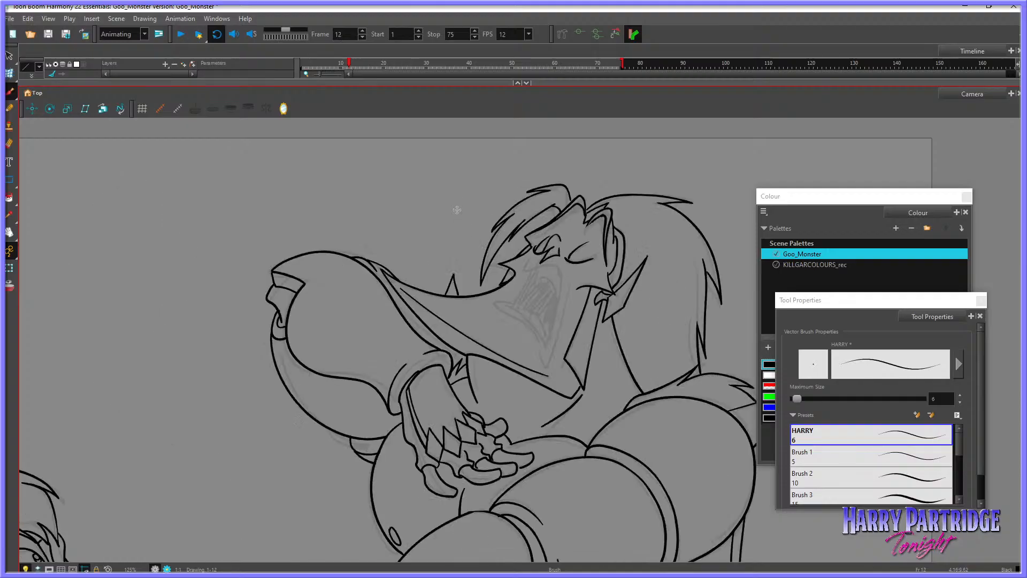
{"action": "key", "text": "period"}
{"action": "mouse_move", "coordinate": [465, 214]}
{"action": "left_mouse_down"}
{"action": "mouse_move", "coordinate": [447, 243]}
{"action": "mouse_move", "coordinate": [464, 211]}
{"action": "mouse_move", "coordinate": [458, 228]}
{"action": "left_mouse_up"}
{"action": "key", "text": "ctrl+z"}
{"action": "mouse_move", "coordinate": [458, 228]}
{"action": "left_mouse_down"}
{"action": "mouse_move", "coordinate": [471, 206]}
{"action": "mouse_move", "coordinate": [471, 217]}
{"action": "mouse_move", "coordinate": [605, 187]}
{"action": "mouse_move", "coordinate": [616, 194]}
{"action": "left_mouse_up"}
{"action": "key", "text": "comma"}
{"action": "key", "text": "period"}
{"action": "key", "text": "comma"}
{"action": "key", "text": "period"}
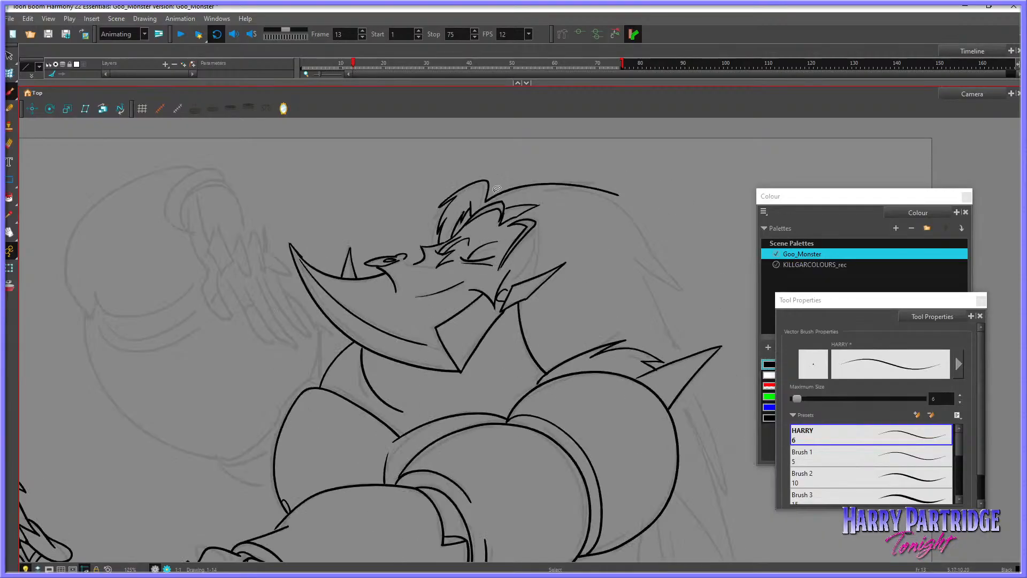
{"action": "key", "text": "ctrl+z"}
{"action": "mouse_move", "coordinate": [486, 201]}
{"action": "left_mouse_down"}
{"action": "mouse_move", "coordinate": [529, 184]}
{"action": "mouse_move", "coordinate": [611, 182]}
{"action": "left_mouse_up"}
{"action": "left_click_drag", "start_coordinate": [610, 182], "coordinate": [568, 189]}
{"action": "key", "text": "comma"}
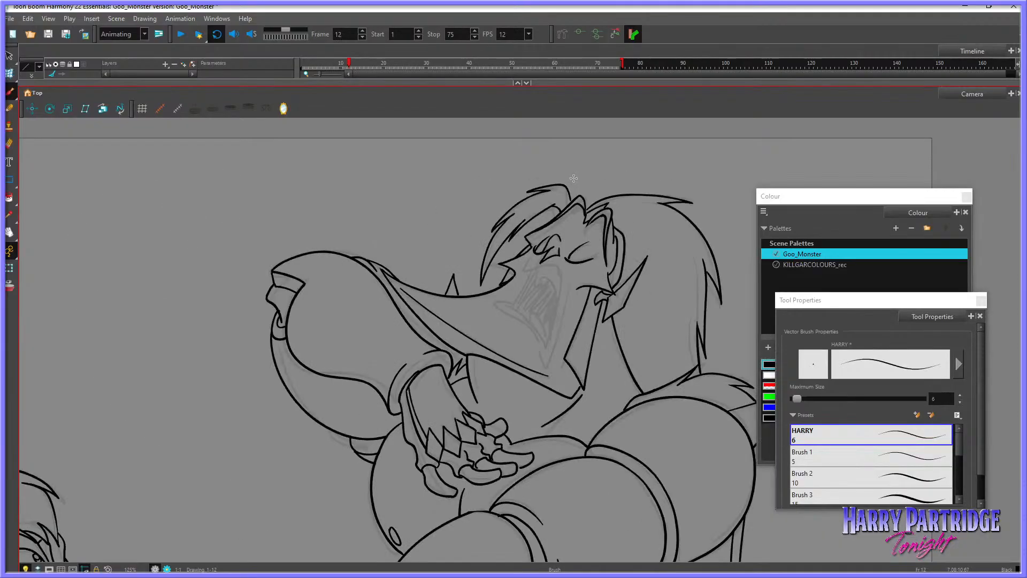
{"action": "key", "text": "period"}
{"action": "key", "text": "ctrl+z"}
{"action": "key", "text": "ctrl+z"}
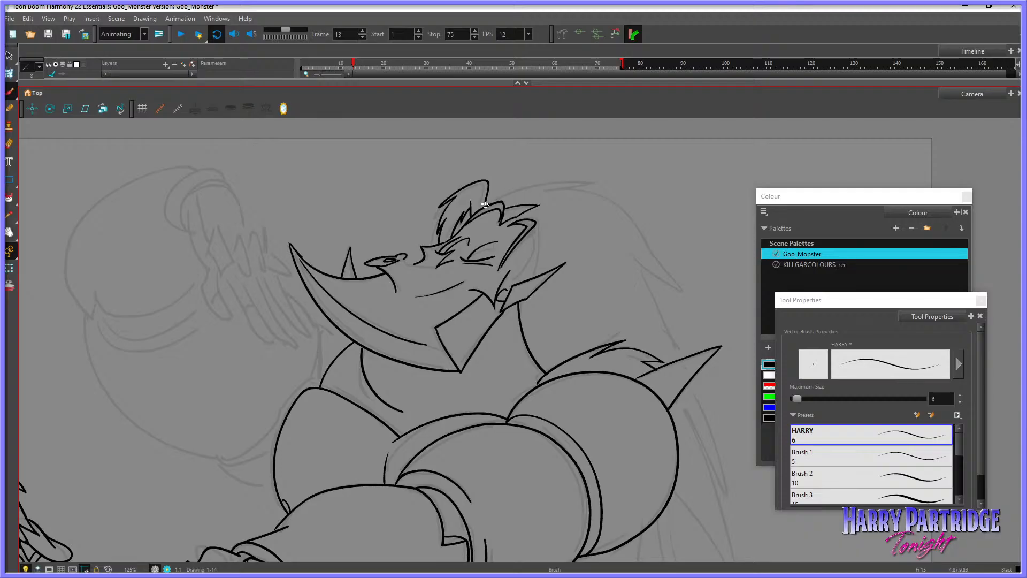
Step: Ink the hair outline from the front tuft over the top of the head and down the back on frame 13
{"action": "mouse_move", "coordinate": [490, 202]}
{"action": "left_mouse_down"}
{"action": "mouse_move", "coordinate": [513, 188]}
{"action": "mouse_move", "coordinate": [613, 190]}
{"action": "mouse_move", "coordinate": [690, 289]}
{"action": "left_mouse_up"}
{"action": "key", "text": "comma"}
{"action": "key", "text": "period"}
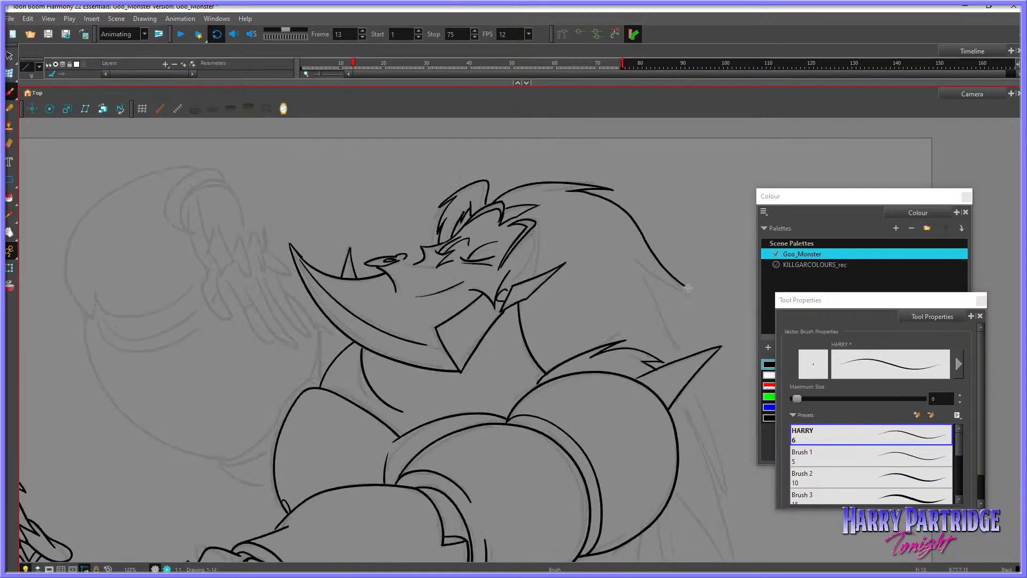
{"action": "key", "text": "comma"}
{"action": "key", "text": "period"}
Step: Undo the back hair line and redraw it as a smoother curve ending in a pointed lock, comparing it with frame 12
{"action": "key", "text": "ctrl+z"}
{"action": "mouse_move", "coordinate": [563, 188]}
{"action": "left_mouse_down"}
{"action": "mouse_move", "coordinate": [608, 199]}
{"action": "mouse_move", "coordinate": [684, 285]}
{"action": "left_mouse_up"}
{"action": "key", "text": "comma"}
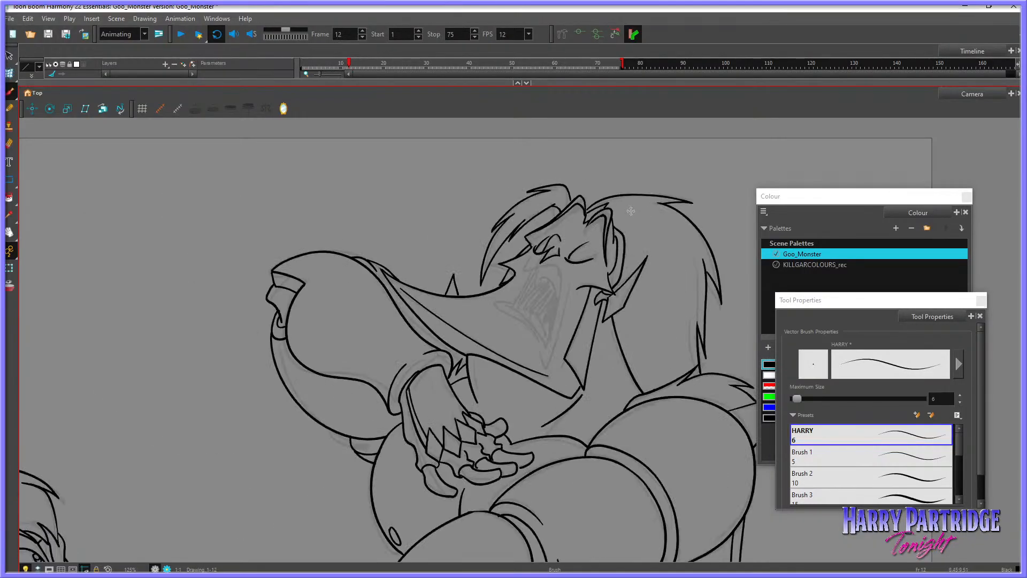
{"action": "key", "text": "period"}
{"action": "key", "text": "comma"}
{"action": "key", "text": "period"}
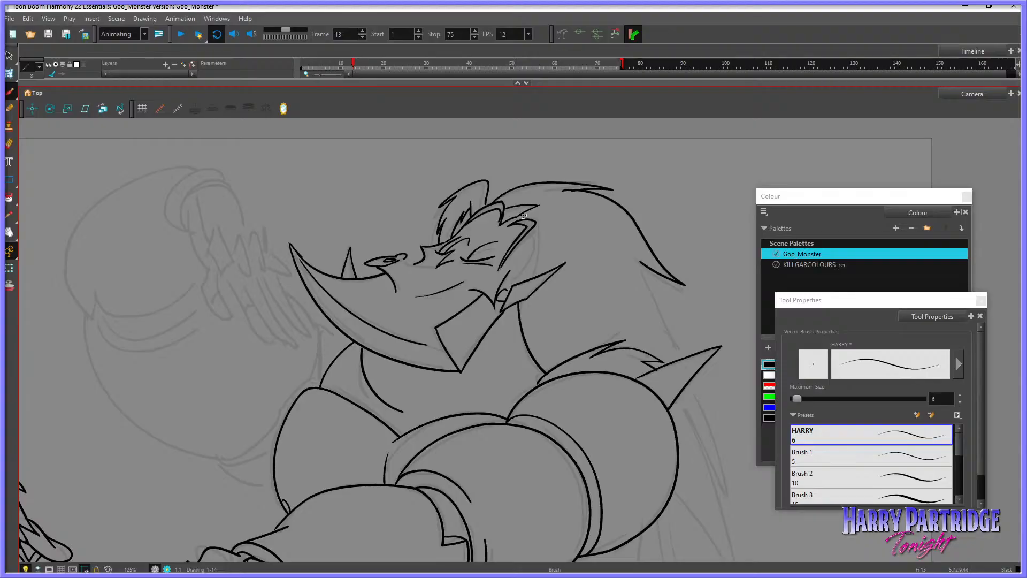
Step: Ink the hair edge curving from the temple down behind the large character's ear on frame 13, checking against frame 12
{"action": "mouse_move", "coordinate": [523, 216]}
{"action": "left_mouse_down"}
{"action": "mouse_move", "coordinate": [550, 243]}
{"action": "mouse_move", "coordinate": [546, 270]}
{"action": "left_mouse_up"}
{"action": "mouse_move", "coordinate": [535, 225]}
{"action": "left_mouse_down"}
{"action": "mouse_move", "coordinate": [528, 263]}
{"action": "mouse_move", "coordinate": [509, 275]}
{"action": "mouse_move", "coordinate": [524, 269]}
{"action": "mouse_move", "coordinate": [532, 234]}
{"action": "left_mouse_up"}
{"action": "key", "text": "ctrl+z"}
{"action": "key", "text": "comma"}
{"action": "key", "text": "period"}
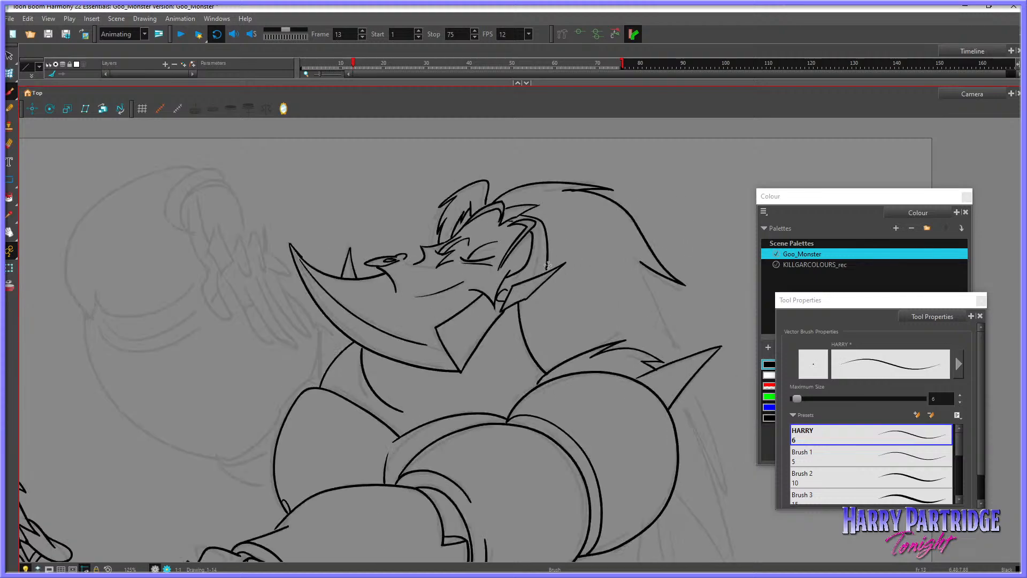
{"action": "key", "text": "comma"}
{"action": "key", "text": "period"}
Step: Ink the lock running from the back of the head down to the large character's shoulder, redrawing it after comparing with frame 12
{"action": "mouse_move", "coordinate": [649, 269]}
{"action": "left_mouse_down"}
{"action": "mouse_move", "coordinate": [680, 349]}
{"action": "mouse_move", "coordinate": [653, 319]}
{"action": "left_mouse_up"}
{"action": "key", "text": "comma"}
{"action": "key", "text": "period"}
{"action": "key", "text": "ctrl+z"}
{"action": "key", "text": "ctrl+z"}
{"action": "mouse_move", "coordinate": [649, 268]}
{"action": "left_mouse_down"}
{"action": "mouse_move", "coordinate": [682, 348]}
{"action": "mouse_move", "coordinate": [655, 325]}
{"action": "left_mouse_up"}
{"action": "key", "text": "comma"}
{"action": "key", "text": "period"}
{"action": "scroll", "coordinate": [704, 310], "scroll_direction": "down", "scroll_amount": 3}
{"action": "scroll", "coordinate": [558, 336], "scroll_direction": "up", "scroll_amount": 2}
{"action": "key", "text": "comma"}
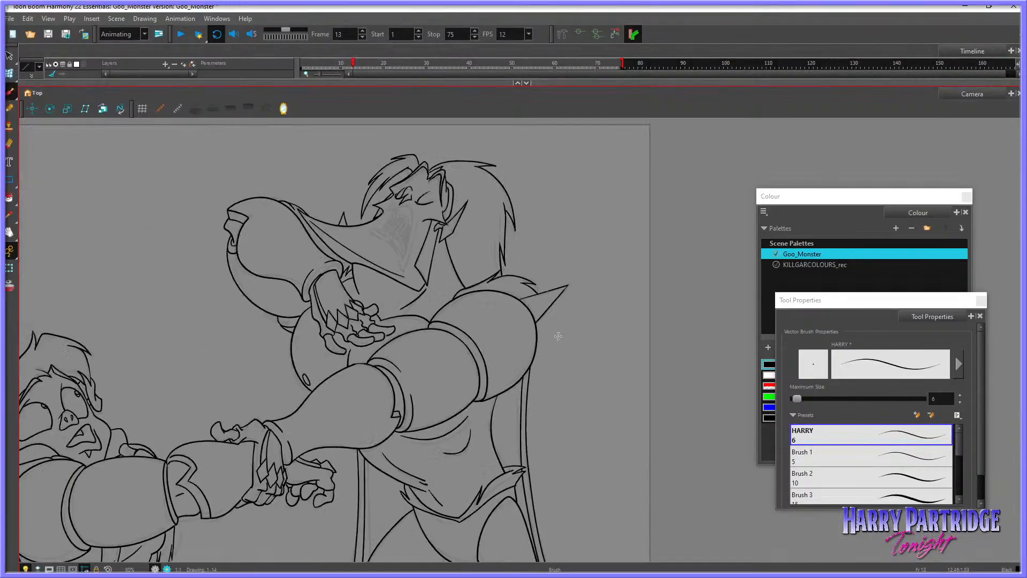
{"action": "key", "text": "period"}
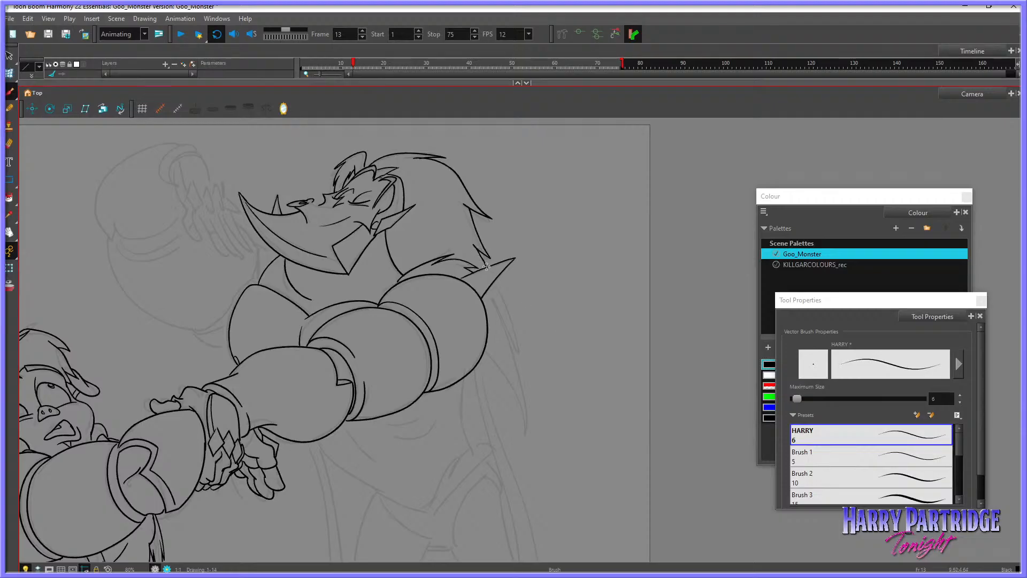
Step: Ink the jagged outer edge of the long hair hanging below the shoulder spike on frame 13, comparing with frame 12
{"action": "key", "text": "comma"}
{"action": "key", "text": "period"}
{"action": "mouse_move", "coordinate": [497, 279]}
{"action": "left_mouse_down"}
{"action": "mouse_move", "coordinate": [517, 338]}
{"action": "mouse_move", "coordinate": [493, 299]}
{"action": "mouse_move", "coordinate": [514, 321]}
{"action": "mouse_move", "coordinate": [501, 311]}
{"action": "mouse_move", "coordinate": [525, 387]}
{"action": "mouse_move", "coordinate": [515, 365]}
{"action": "mouse_move", "coordinate": [524, 424]}
{"action": "left_mouse_up"}
{"action": "key", "text": "comma"}
{"action": "key", "text": "period"}
{"action": "key", "text": "comma"}
{"action": "key", "text": "period"}
{"action": "key", "text": "comma"}
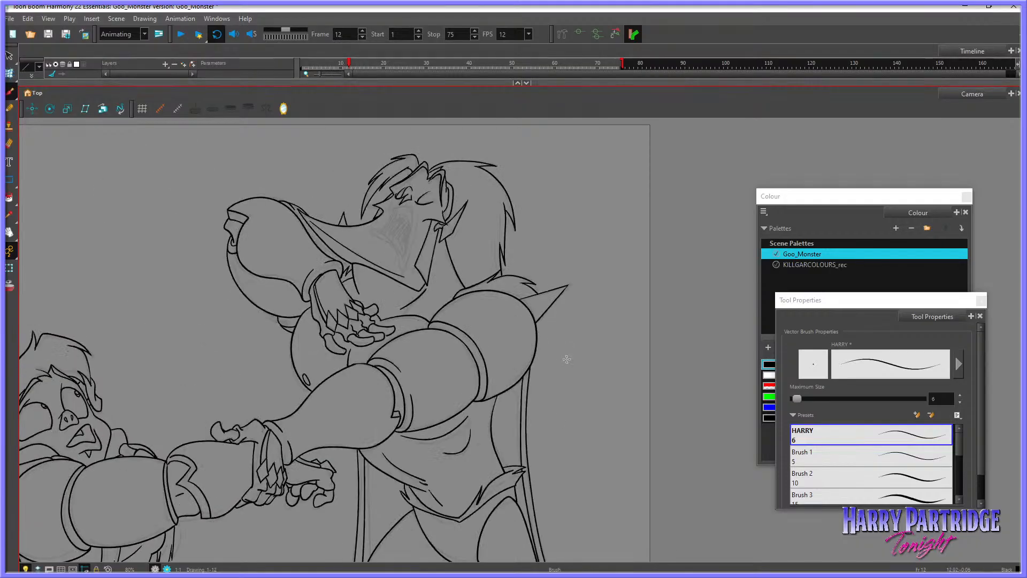
{"action": "key", "text": "period"}
Step: Ink the large character's back line from beneath the upper arm down to the waist on frame 13
{"action": "key", "text": "space"}
{"action": "mouse_move", "coordinate": [542, 360]}
{"action": "left_mouse_down"}
{"action": "mouse_move", "coordinate": [523, 330]}
{"action": "mouse_move", "coordinate": [537, 313]}
{"action": "left_mouse_up"}
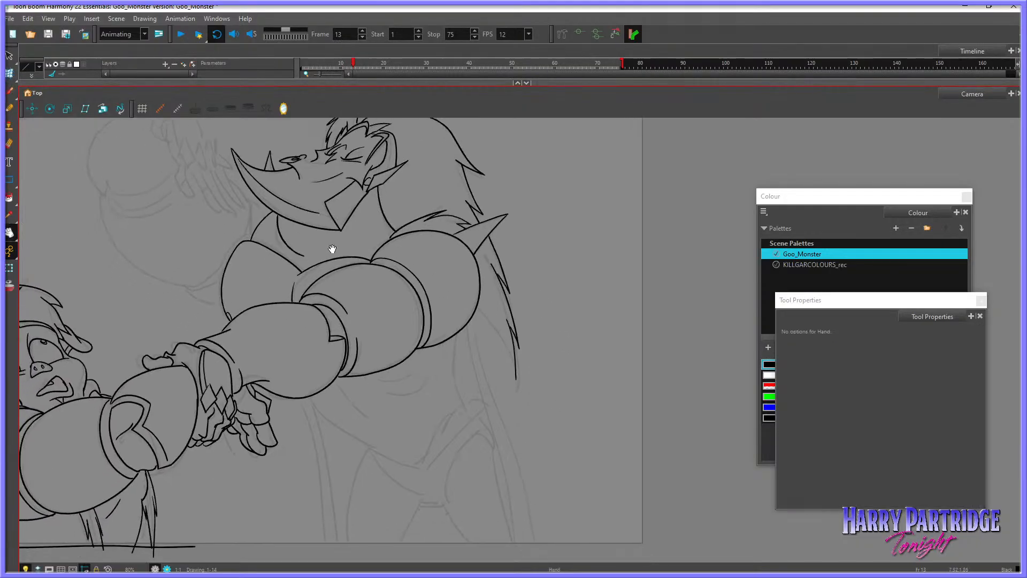
{"action": "left_click", "coordinate": [10, 91]}
{"action": "key", "text": "comma"}
{"action": "key", "text": "period"}
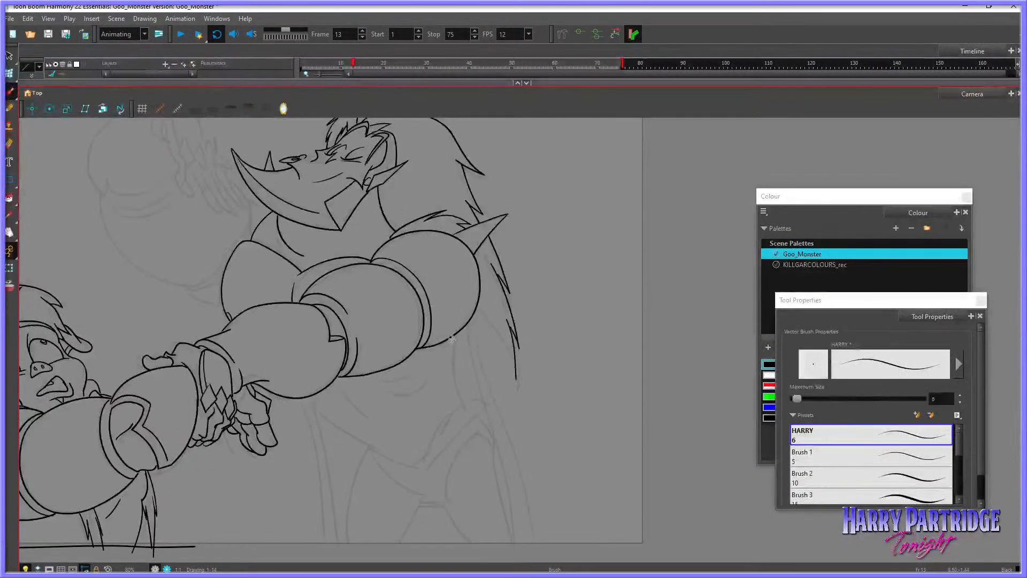
{"action": "mouse_move", "coordinate": [454, 331]}
{"action": "left_mouse_down"}
{"action": "mouse_move", "coordinate": [455, 383]}
{"action": "mouse_move", "coordinate": [470, 404]}
{"action": "left_mouse_up"}
{"action": "key", "text": "comma"}
{"action": "key", "text": "period"}
Step: Ink the inner edge of the hair hanging behind the large character's arm, undoing the first line and redrawing it
{"action": "left_click_drag", "start_coordinate": [475, 303], "coordinate": [514, 377]}
{"action": "key", "text": "period"}
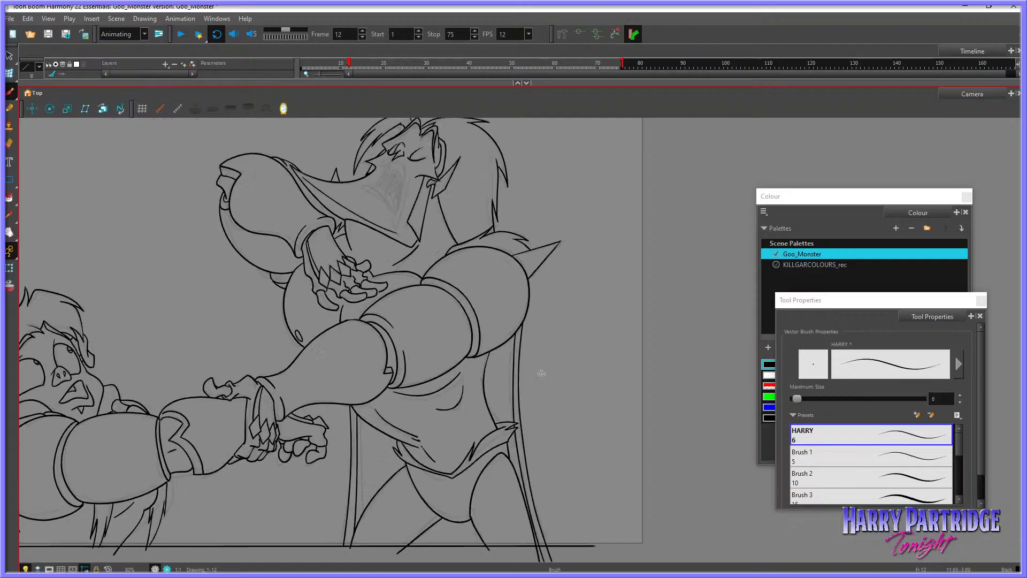
{"action": "key", "text": "comma"}
{"action": "key", "text": "ctrl+z"}
{"action": "left_click_drag", "start_coordinate": [495, 329], "coordinate": [514, 369]}
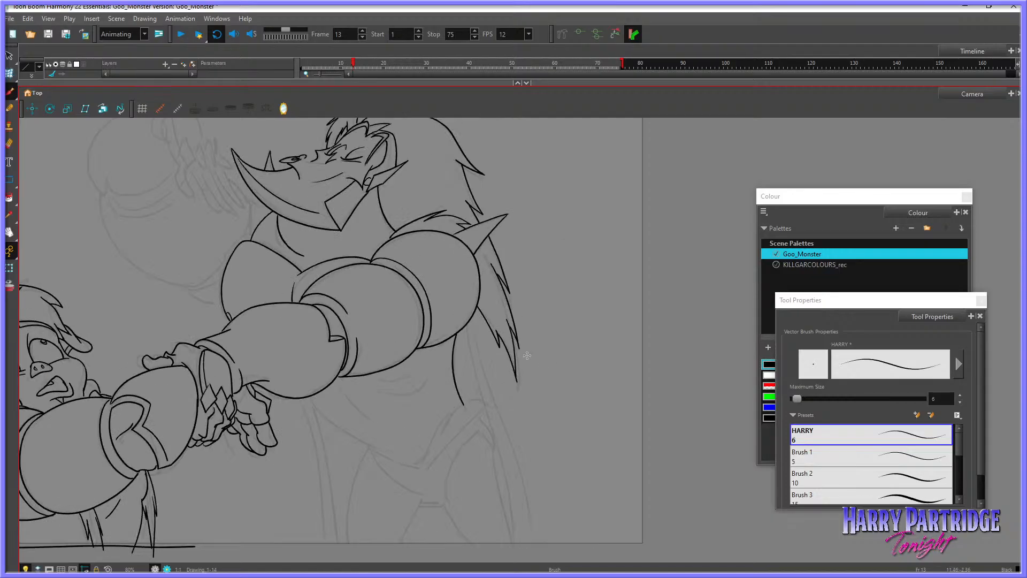
{"action": "key", "text": "comma"}
{"action": "key", "text": "period"}
{"action": "key", "text": "comma"}
{"action": "key", "text": "period"}
Step: Ink the rear half of the large character's waistband from its front point up to the hip, comparing repeatedly with frame 12
{"action": "mouse_move", "coordinate": [424, 454]}
{"action": "left_mouse_down"}
{"action": "mouse_move", "coordinate": [444, 417]}
{"action": "mouse_move", "coordinate": [458, 420]}
{"action": "mouse_move", "coordinate": [444, 426]}
{"action": "mouse_move", "coordinate": [475, 402]}
{"action": "left_mouse_up"}
{"action": "key", "text": "comma"}
{"action": "key", "text": "period"}
{"action": "key", "text": "comma"}
{"action": "key", "text": "period"}
{"action": "key", "text": "comma"}
{"action": "key", "text": "period"}
{"action": "key", "text": "comma"}
{"action": "key", "text": "period"}
{"action": "key", "text": "comma"}
{"action": "key", "text": "period"}
{"action": "left_click_drag", "start_coordinate": [421, 467], "coordinate": [479, 411]}
{"action": "key", "text": "comma"}
{"action": "key", "text": "period"}
Step: Ink the curved chest lines beneath the large character's outstretched arm on frame 13
{"action": "mouse_move", "coordinate": [376, 375]}
{"action": "left_mouse_down"}
{"action": "mouse_move", "coordinate": [407, 367]}
{"action": "mouse_move", "coordinate": [426, 377]}
{"action": "left_mouse_up"}
{"action": "key", "text": "comma"}
{"action": "key", "text": "period"}
{"action": "key", "text": "comma"}
{"action": "key", "text": "period"}
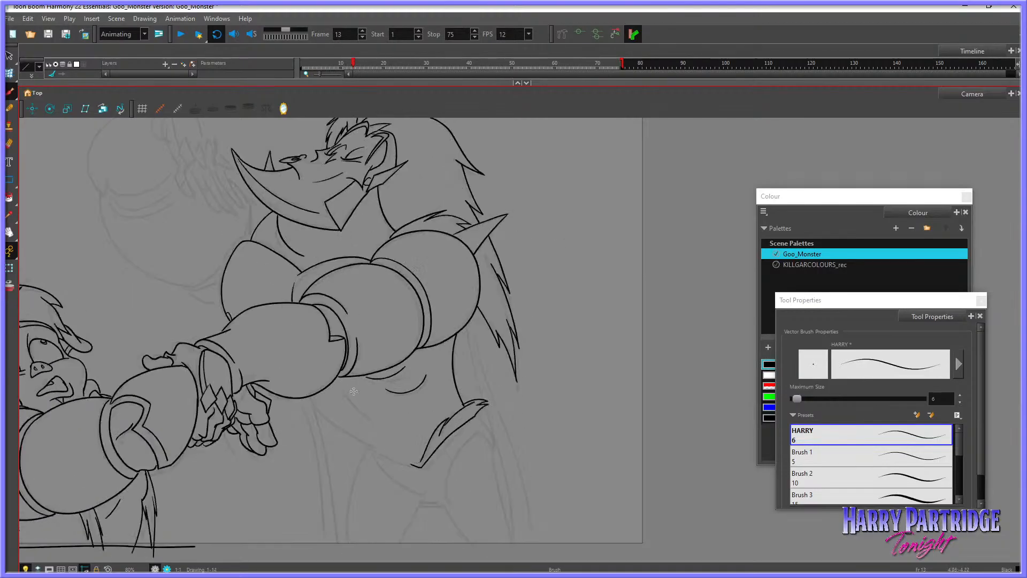
Step: Ink the navel and the belly outline running down to the waistband's front point on frame 13
{"action": "left_click_drag", "start_coordinate": [354, 410], "coordinate": [375, 426]}
{"action": "key", "text": "comma"}
{"action": "key", "text": "period"}
{"action": "mouse_move", "coordinate": [312, 399]}
{"action": "left_mouse_down"}
{"action": "mouse_move", "coordinate": [371, 447]}
{"action": "mouse_move", "coordinate": [420, 466]}
{"action": "left_mouse_up"}
{"action": "key", "text": "comma"}
{"action": "key", "text": "period"}
Step: Ink the lower edge of the large character's briefs and the rear leg's outlines on frame 13, checking against frame 12
{"action": "mouse_move", "coordinate": [358, 438]}
{"action": "left_mouse_down"}
{"action": "mouse_move", "coordinate": [418, 463]}
{"action": "mouse_move", "coordinate": [372, 455]}
{"action": "mouse_move", "coordinate": [408, 498]}
{"action": "mouse_move", "coordinate": [433, 506]}
{"action": "mouse_move", "coordinate": [446, 504]}
{"action": "mouse_move", "coordinate": [452, 460]}
{"action": "mouse_move", "coordinate": [479, 433]}
{"action": "mouse_move", "coordinate": [495, 448]}
{"action": "mouse_move", "coordinate": [531, 552]}
{"action": "left_mouse_up"}
{"action": "key", "text": "comma"}
{"action": "key", "text": "period"}
{"action": "key", "text": "comma"}
{"action": "key", "text": "period"}
{"action": "left_click_drag", "start_coordinate": [445, 501], "coordinate": [481, 552]}
{"action": "key", "text": "comma"}
{"action": "key", "text": "period"}
Step: Ink the short hip line below the rear end of the waistband, undoing the first stroke and redrawing it shorter
{"action": "left_click_drag", "start_coordinate": [474, 417], "coordinate": [501, 454]}
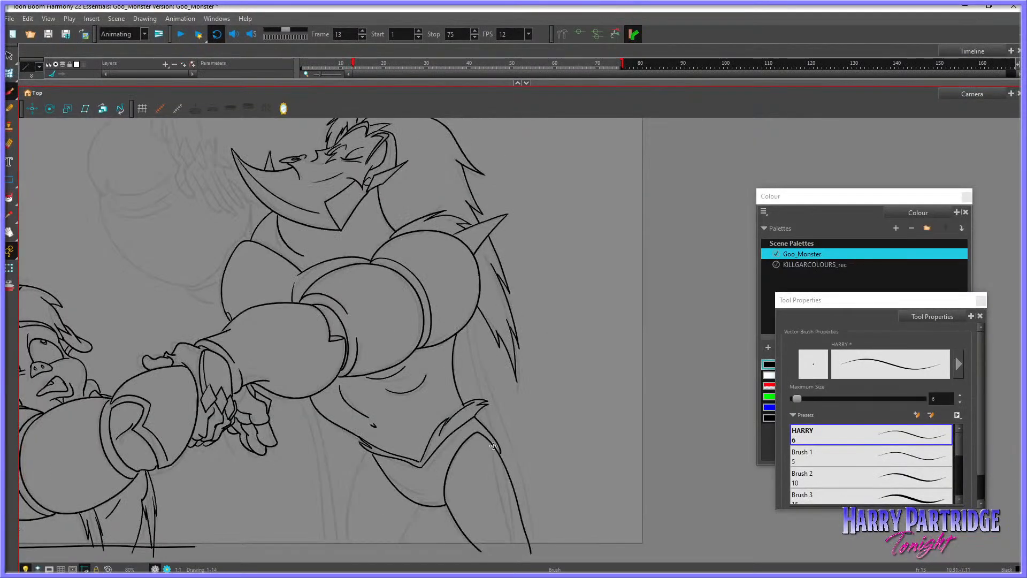
{"action": "key", "text": "ctrl+z"}
{"action": "left_click_drag", "start_coordinate": [475, 417], "coordinate": [496, 447]}
{"action": "key", "text": "comma"}
{"action": "key", "text": "period"}
Step: Ink both outlines of the large character's front leg on frame 13, following the rough sketch
{"action": "left_click_drag", "start_coordinate": [370, 451], "coordinate": [352, 554]}
{"action": "key", "text": "comma"}
{"action": "key", "text": "period"}
{"action": "left_click_drag", "start_coordinate": [420, 502], "coordinate": [394, 560]}
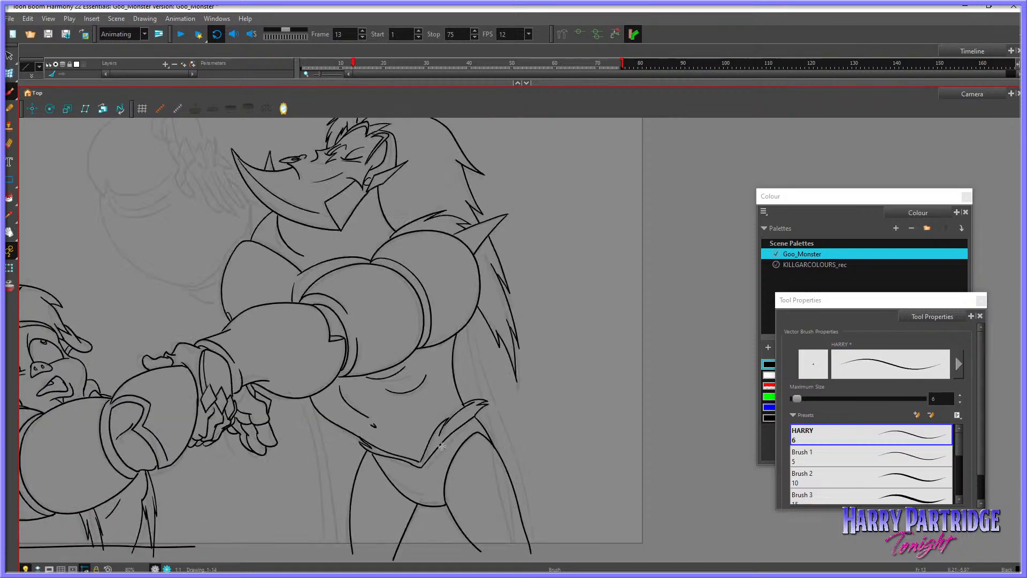
{"action": "key", "text": "comma"}
{"action": "key", "text": "period"}
{"action": "scroll", "coordinate": [441, 445], "scroll_direction": "up", "scroll_amount": 4}
{"action": "scroll", "coordinate": [466, 390], "scroll_direction": "down", "scroll_amount": 3}
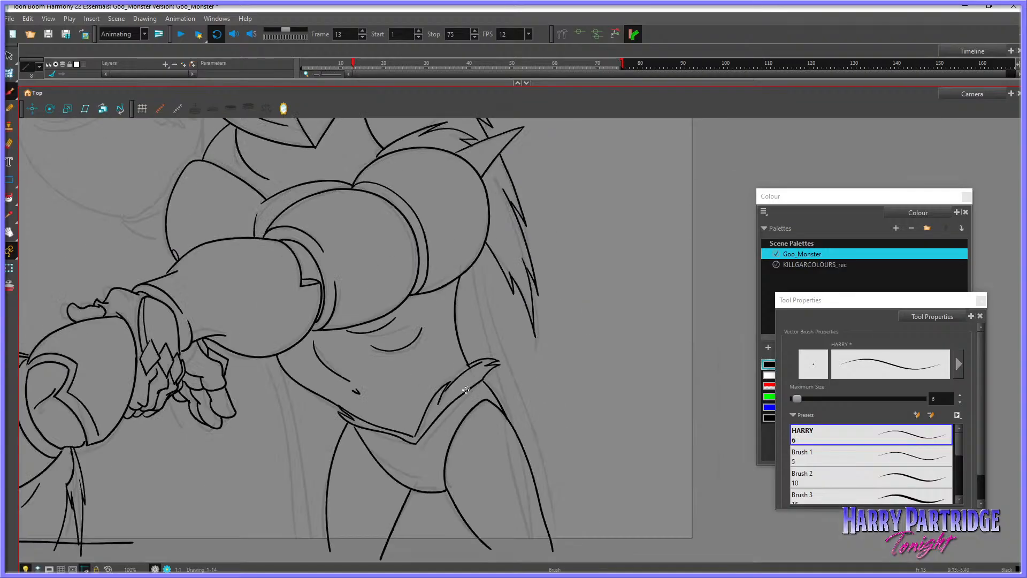
{"action": "scroll", "coordinate": [466, 390], "scroll_direction": "down", "scroll_amount": 3}
{"action": "scroll", "coordinate": [480, 389], "scroll_direction": "up", "scroll_amount": 2}
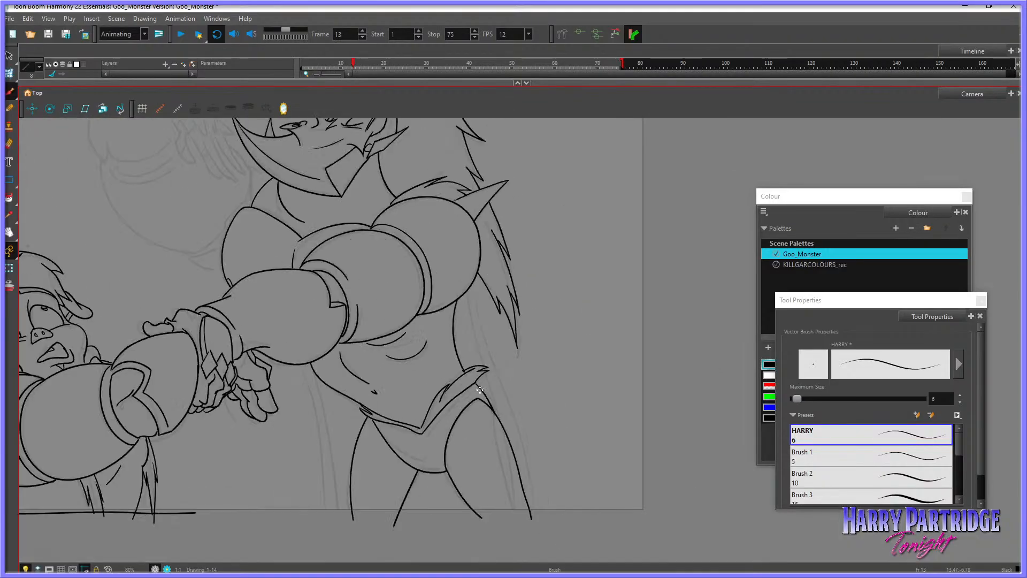
Step: Ink the front cape edges and the ground line beneath the large character on frame 13
{"action": "mouse_move", "coordinate": [309, 365]}
{"action": "left_mouse_down"}
{"action": "mouse_move", "coordinate": [331, 530]}
{"action": "mouse_move", "coordinate": [361, 518]}
{"action": "mouse_move", "coordinate": [592, 509]}
{"action": "left_mouse_up"}
{"action": "key", "text": "comma"}
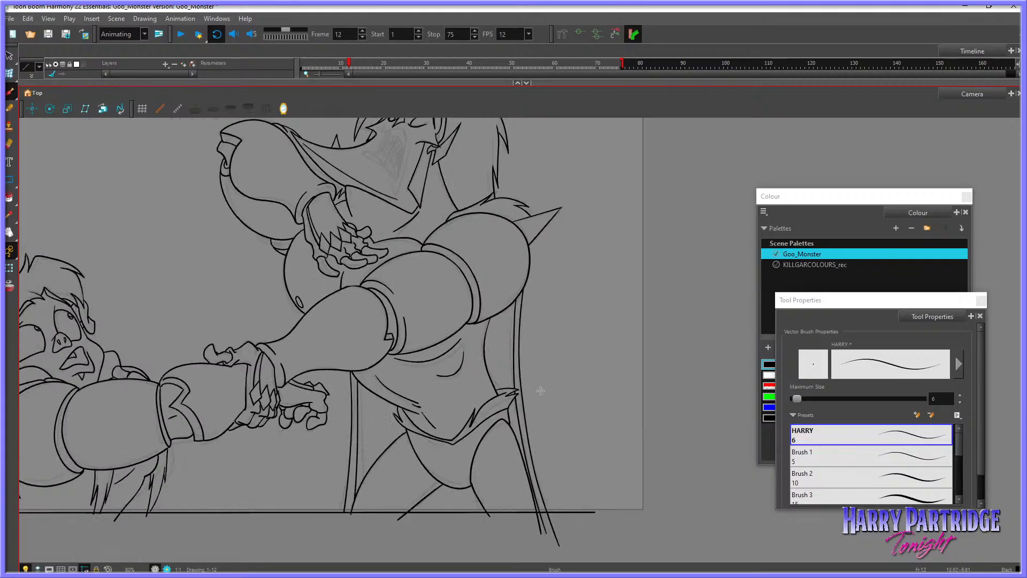
{"action": "key", "text": "period"}
Step: Ink the two long rear cape edges from under the arm to the ground, redrawing the outer one after comparing with frame 12
{"action": "left_click_drag", "start_coordinate": [467, 289], "coordinate": [535, 508]}
{"action": "key", "text": "comma"}
{"action": "key", "text": "period"}
{"action": "left_click_drag", "start_coordinate": [472, 289], "coordinate": [548, 531]}
{"action": "key", "text": "comma"}
{"action": "key", "text": "period"}
{"action": "key", "text": "ctrl+z"}
{"action": "left_click_drag", "start_coordinate": [471, 280], "coordinate": [541, 533]}
{"action": "key", "text": "comma"}
{"action": "key", "text": "period"}
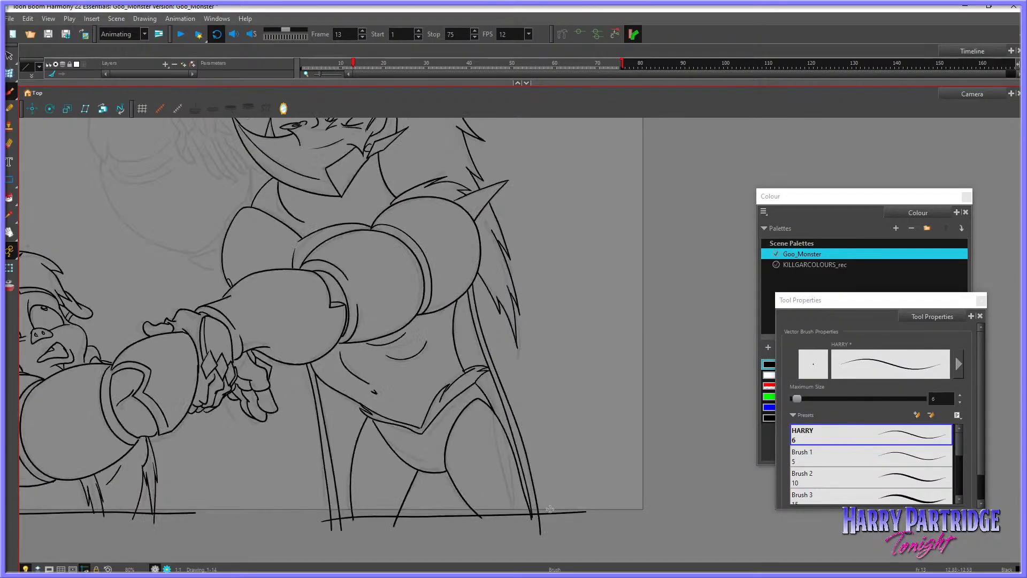
Step: Examine the large character's sketched raised arm on frame 13 by flipping between frames 12 and 13
{"action": "left_click", "coordinate": [9, 231]}
{"action": "mouse_move", "coordinate": [557, 394]}
{"action": "left_mouse_down"}
{"action": "mouse_move", "coordinate": [552, 413]}
{"action": "mouse_move", "coordinate": [552, 388]}
{"action": "left_mouse_up"}
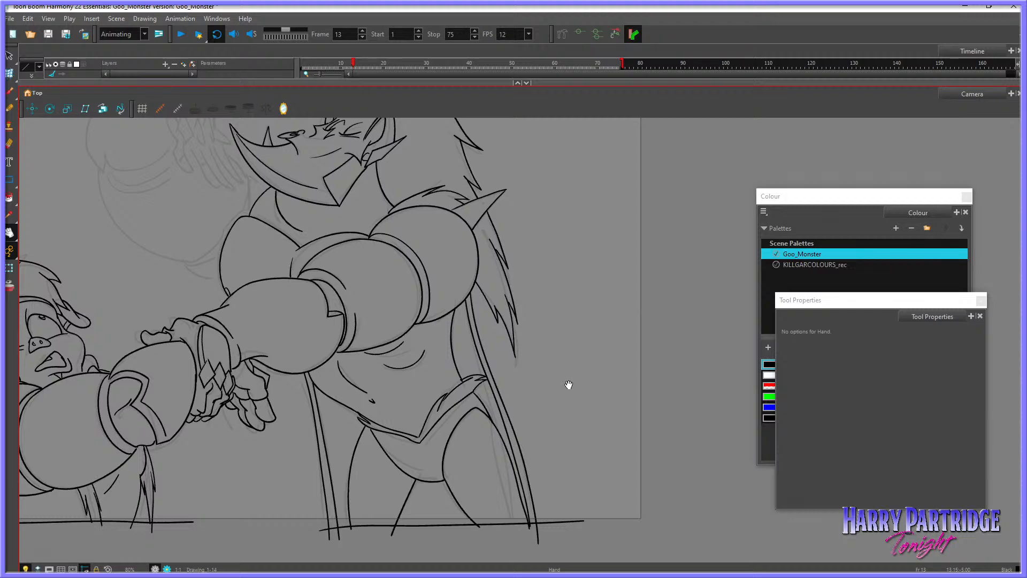
{"action": "key", "text": "comma"}
{"action": "key", "text": "period"}
{"action": "mouse_move", "coordinate": [406, 335]}
{"action": "left_mouse_down"}
{"action": "mouse_move", "coordinate": [466, 378]}
{"action": "mouse_move", "coordinate": [457, 405]}
{"action": "left_mouse_up"}
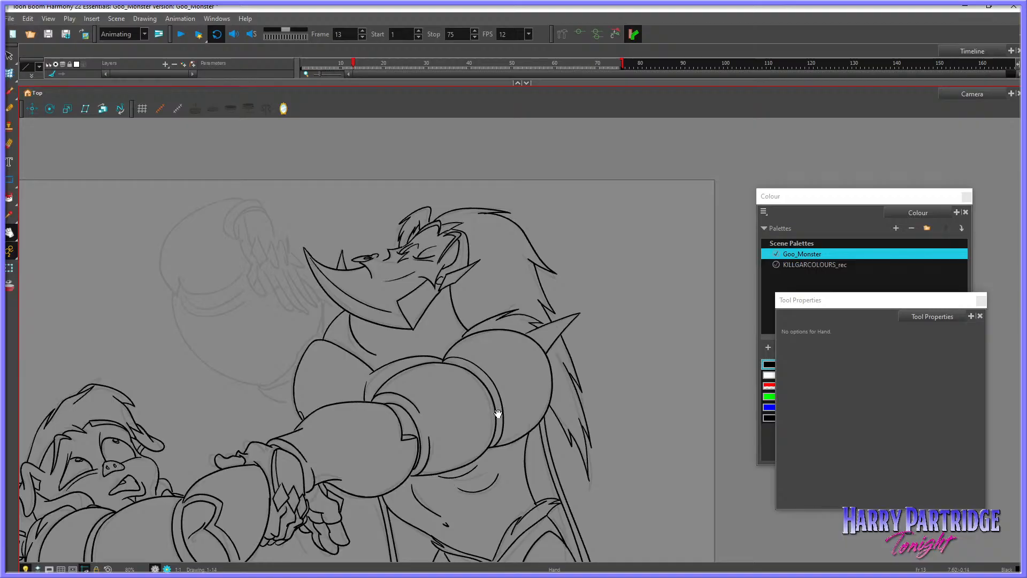
{"action": "left_click_drag", "start_coordinate": [500, 414], "coordinate": [483, 418]}
{"action": "key", "text": "comma"}
{"action": "key", "text": "period"}
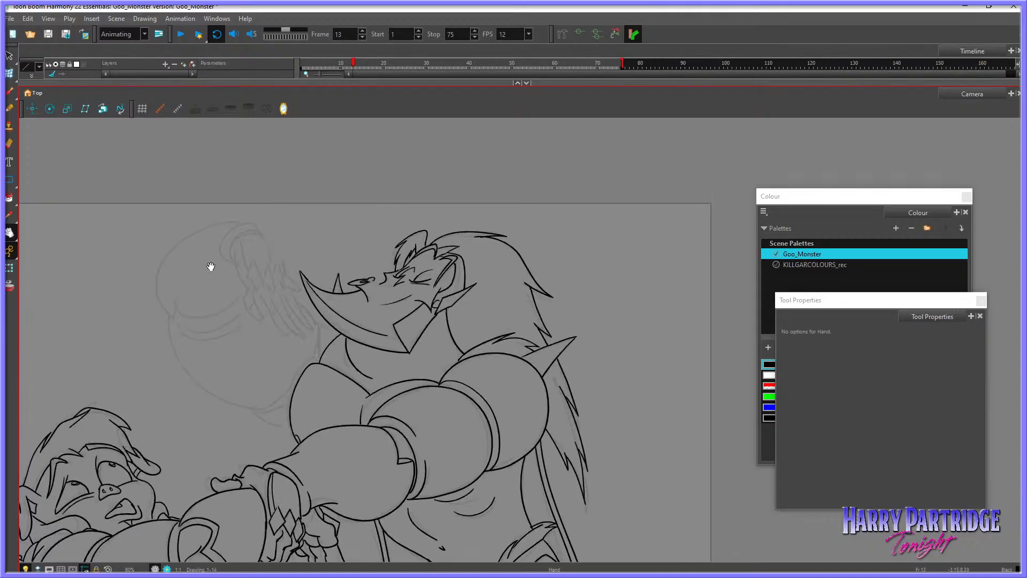
{"action": "left_click", "coordinate": [9, 92]}
{"action": "key", "text": "comma"}
{"action": "key", "text": "period"}
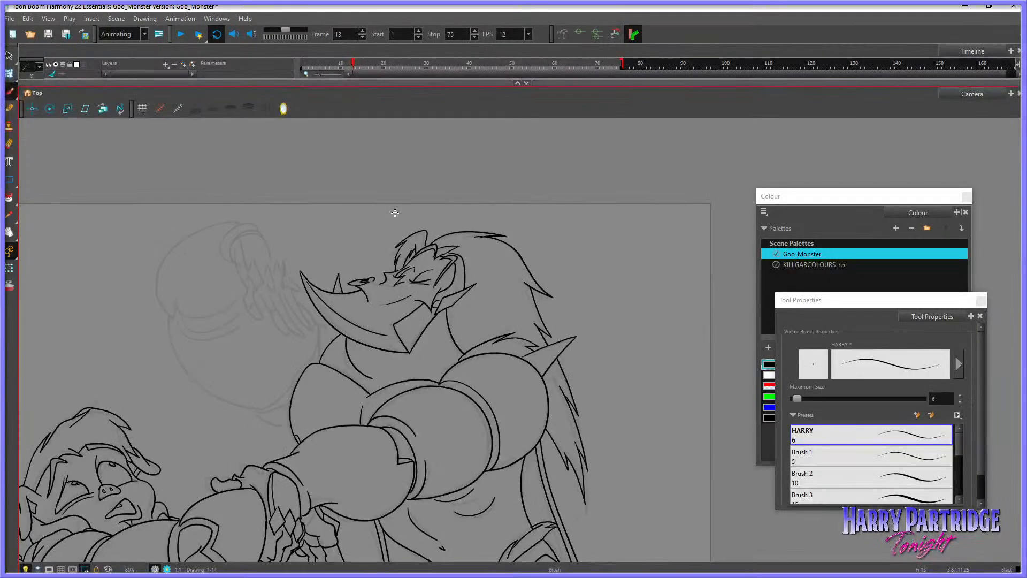
{"action": "key", "text": "comma"}
{"action": "key", "text": "period"}
{"action": "key", "text": "comma"}
{"action": "key", "text": "period"}
{"action": "key", "text": "comma"}
{"action": "key", "text": "period"}
{"action": "key", "text": "comma"}
{"action": "key", "text": "period"}
Step: Ink the back of the large character's raised hand with its wrist, diamond scales and thumb on frame 13
{"action": "mouse_move", "coordinate": [235, 248]}
{"action": "left_mouse_down"}
{"action": "mouse_move", "coordinate": [243, 301]}
{"action": "mouse_move", "coordinate": [256, 301]}
{"action": "mouse_move", "coordinate": [253, 260]}
{"action": "mouse_move", "coordinate": [254, 287]}
{"action": "mouse_move", "coordinate": [258, 264]}
{"action": "mouse_move", "coordinate": [269, 286]}
{"action": "mouse_move", "coordinate": [273, 272]}
{"action": "mouse_move", "coordinate": [281, 286]}
{"action": "mouse_move", "coordinate": [281, 267]}
{"action": "mouse_move", "coordinate": [289, 283]}
{"action": "mouse_move", "coordinate": [258, 264]}
{"action": "mouse_move", "coordinate": [248, 272]}
{"action": "mouse_move", "coordinate": [238, 239]}
{"action": "mouse_move", "coordinate": [263, 232]}
{"action": "mouse_move", "coordinate": [280, 262]}
{"action": "mouse_move", "coordinate": [249, 266]}
{"action": "mouse_move", "coordinate": [239, 246]}
{"action": "mouse_move", "coordinate": [234, 262]}
{"action": "mouse_move", "coordinate": [229, 249]}
{"action": "mouse_move", "coordinate": [254, 230]}
{"action": "left_mouse_up"}
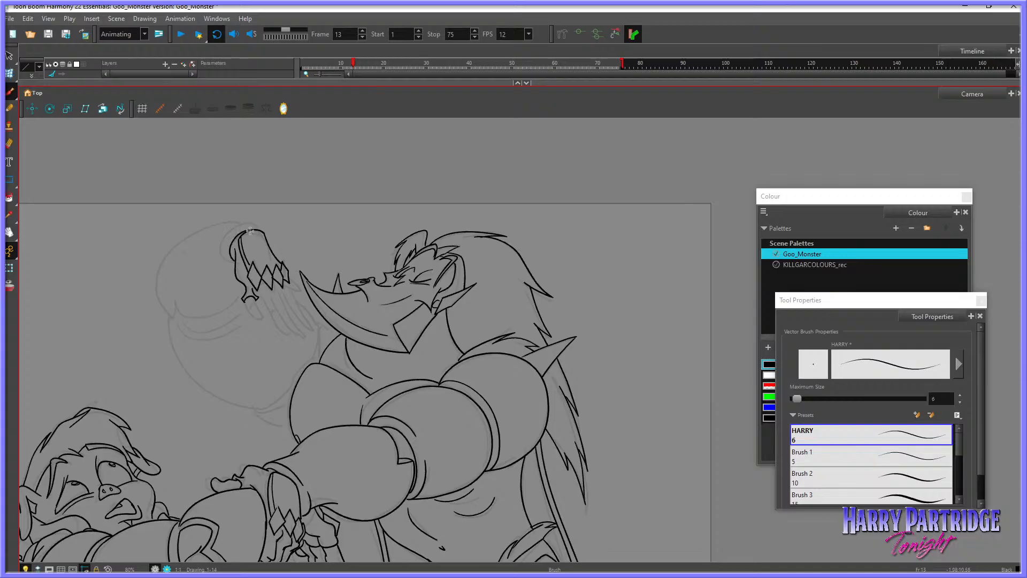
{"action": "mouse_move", "coordinate": [235, 268]}
{"action": "left_mouse_down"}
{"action": "mouse_move", "coordinate": [222, 255]}
{"action": "mouse_move", "coordinate": [251, 221]}
{"action": "mouse_move", "coordinate": [262, 233]}
{"action": "mouse_move", "coordinate": [243, 224]}
{"action": "mouse_move", "coordinate": [226, 236]}
{"action": "mouse_move", "coordinate": [223, 263]}
{"action": "mouse_move", "coordinate": [235, 268]}
{"action": "left_mouse_up"}
{"action": "key", "text": "ctrl+z"}
{"action": "key", "text": "ctrl+z"}
{"action": "key", "text": "f"}
{"action": "key", "text": "g"}
Step: Ink the raised arm's cuff, rounded forearm, elbow band and the hand's remaining fingers on frame 13
{"action": "mouse_move", "coordinate": [237, 224]}
{"action": "left_mouse_down"}
{"action": "mouse_move", "coordinate": [176, 247]}
{"action": "mouse_move", "coordinate": [157, 295]}
{"action": "mouse_move", "coordinate": [170, 316]}
{"action": "mouse_move", "coordinate": [176, 305]}
{"action": "mouse_move", "coordinate": [215, 314]}
{"action": "mouse_move", "coordinate": [244, 295]}
{"action": "left_mouse_up"}
{"action": "mouse_move", "coordinate": [170, 314]}
{"action": "left_mouse_down"}
{"action": "mouse_move", "coordinate": [226, 327]}
{"action": "mouse_move", "coordinate": [245, 302]}
{"action": "mouse_move", "coordinate": [256, 317]}
{"action": "mouse_move", "coordinate": [260, 290]}
{"action": "mouse_move", "coordinate": [265, 306]}
{"action": "mouse_move", "coordinate": [272, 294]}
{"action": "mouse_move", "coordinate": [269, 317]}
{"action": "mouse_move", "coordinate": [290, 329]}
{"action": "mouse_move", "coordinate": [275, 303]}
{"action": "mouse_move", "coordinate": [291, 300]}
{"action": "mouse_move", "coordinate": [286, 289]}
{"action": "mouse_move", "coordinate": [297, 319]}
{"action": "mouse_move", "coordinate": [282, 306]}
{"action": "mouse_move", "coordinate": [285, 320]}
{"action": "mouse_move", "coordinate": [302, 331]}
{"action": "mouse_move", "coordinate": [290, 283]}
{"action": "mouse_move", "coordinate": [303, 321]}
{"action": "left_mouse_up"}
{"action": "key", "text": "ctrl+z"}
{"action": "key", "text": "ctrl+z"}
{"action": "left_click_drag", "start_coordinate": [289, 277], "coordinate": [301, 290]}
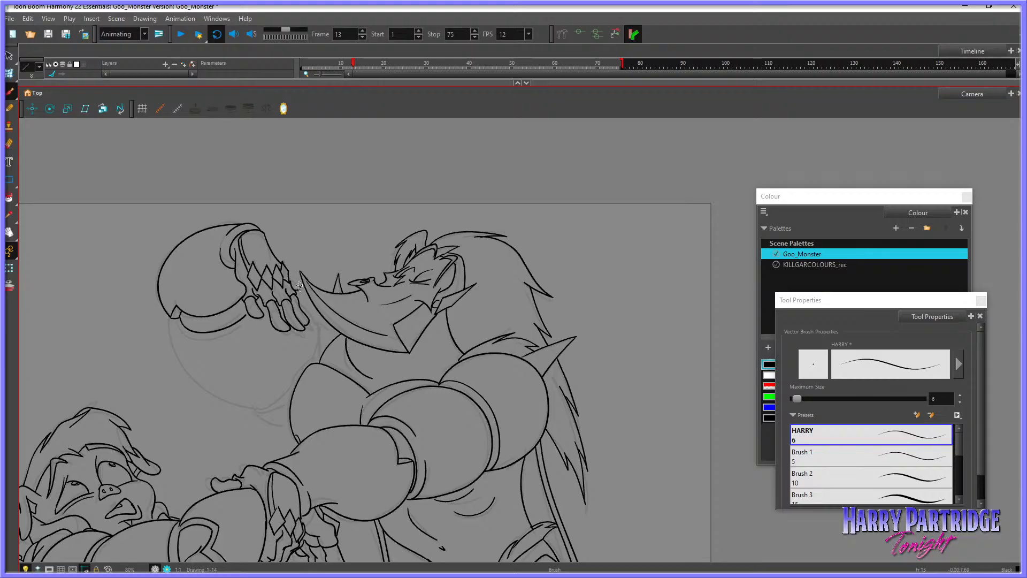
Step: Ink the raised arm's rounded upper arm down to the shoulder and chest, undoing unsatisfactory strokes
{"action": "mouse_move", "coordinate": [177, 322]}
{"action": "left_mouse_down"}
{"action": "mouse_move", "coordinate": [203, 337]}
{"action": "mouse_move", "coordinate": [237, 335]}
{"action": "left_mouse_up"}
{"action": "key", "text": "ctrl+z"}
{"action": "mouse_move", "coordinate": [169, 321]}
{"action": "left_mouse_down"}
{"action": "mouse_move", "coordinate": [181, 366]}
{"action": "mouse_move", "coordinate": [237, 401]}
{"action": "mouse_move", "coordinate": [179, 364]}
{"action": "mouse_move", "coordinate": [208, 392]}
{"action": "mouse_move", "coordinate": [243, 406]}
{"action": "mouse_move", "coordinate": [291, 392]}
{"action": "mouse_move", "coordinate": [249, 407]}
{"action": "mouse_move", "coordinate": [281, 409]}
{"action": "mouse_move", "coordinate": [253, 411]}
{"action": "mouse_move", "coordinate": [290, 425]}
{"action": "left_mouse_up"}
{"action": "key", "text": "ctrl+z"}
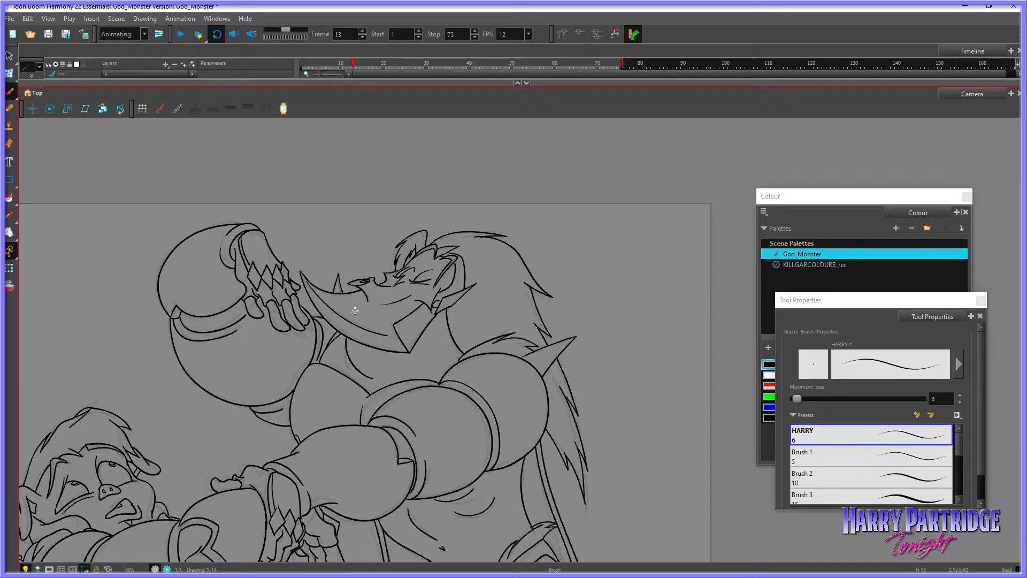
Step: Check the raised arm against frame 12 and select the upper arm's lower curve with the Envelope tool
{"action": "key", "text": "space"}
{"action": "mouse_move", "coordinate": [504, 469]}
{"action": "left_mouse_down"}
{"action": "mouse_move", "coordinate": [576, 368]}
{"action": "mouse_move", "coordinate": [560, 395]}
{"action": "left_mouse_up"}
{"action": "key", "text": "comma"}
{"action": "key", "text": "period"}
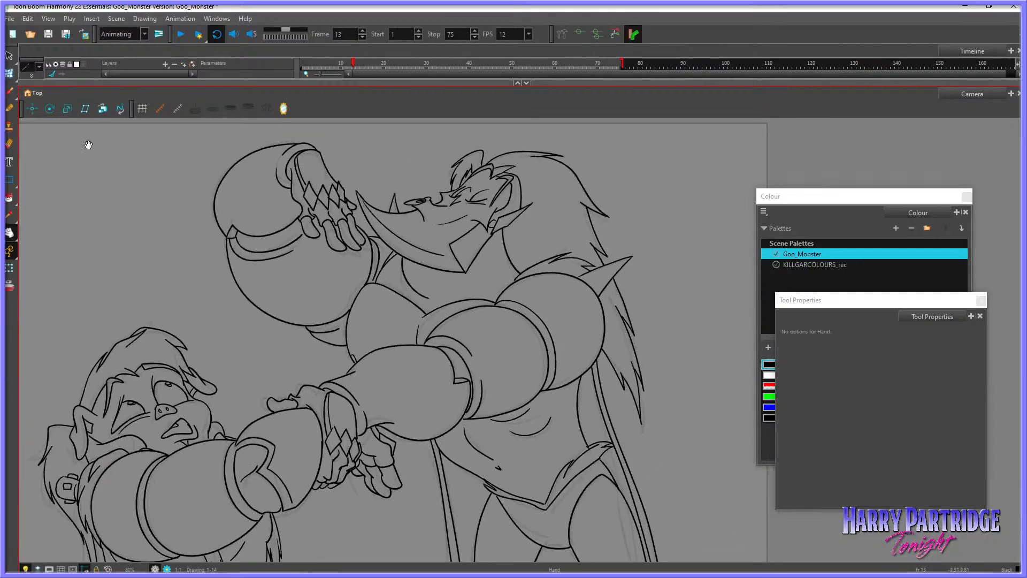
{"action": "left_click", "coordinate": [11, 75]}
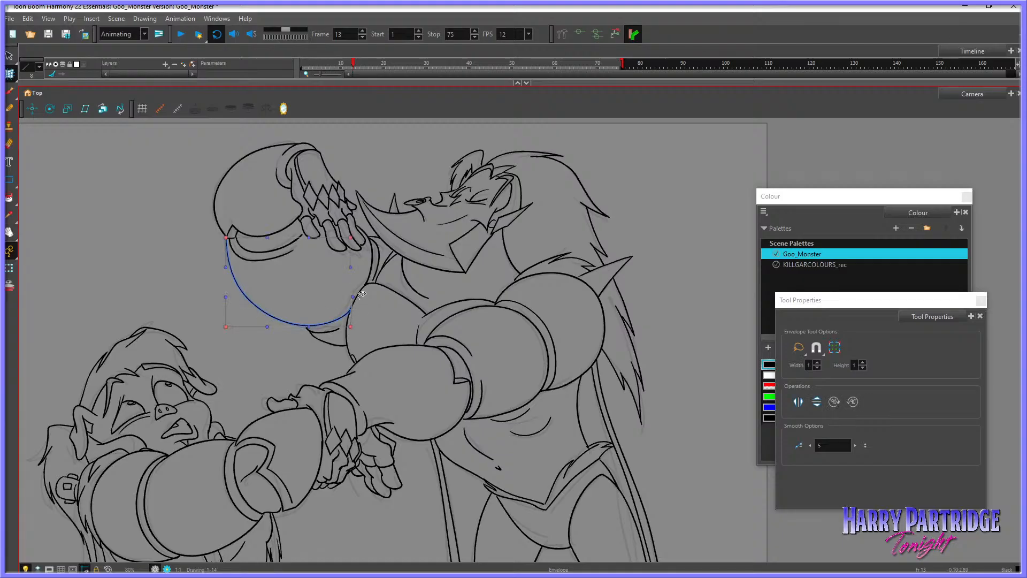
Step: Go to frame 14 with the size 6 brush active and compare its rough sketch with the preceding inked frames
{"action": "key", "text": "period"}
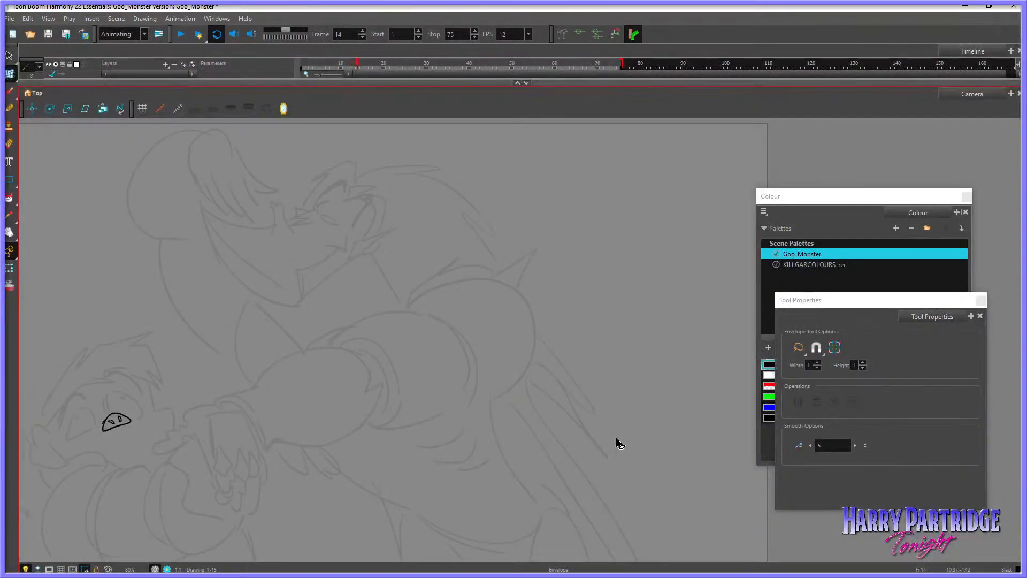
{"action": "left_click", "coordinate": [10, 232]}
{"action": "left_click_drag", "start_coordinate": [428, 363], "coordinate": [548, 326]}
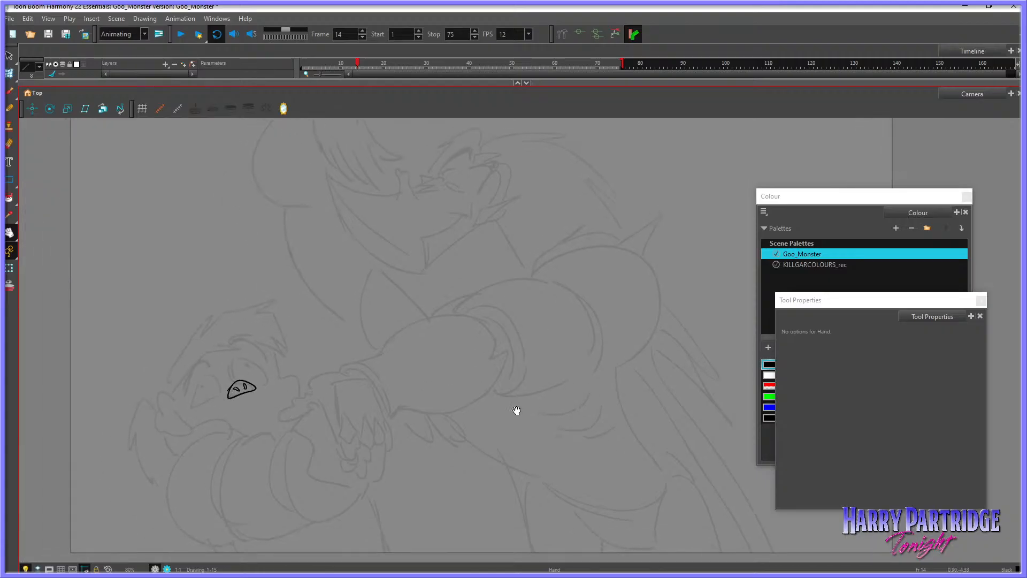
{"action": "mouse_move", "coordinate": [518, 411]}
{"action": "left_mouse_down"}
{"action": "mouse_move", "coordinate": [498, 417]}
{"action": "mouse_move", "coordinate": [508, 406]}
{"action": "left_mouse_up"}
{"action": "left_click", "coordinate": [9, 91]}
{"action": "key", "text": "comma"}
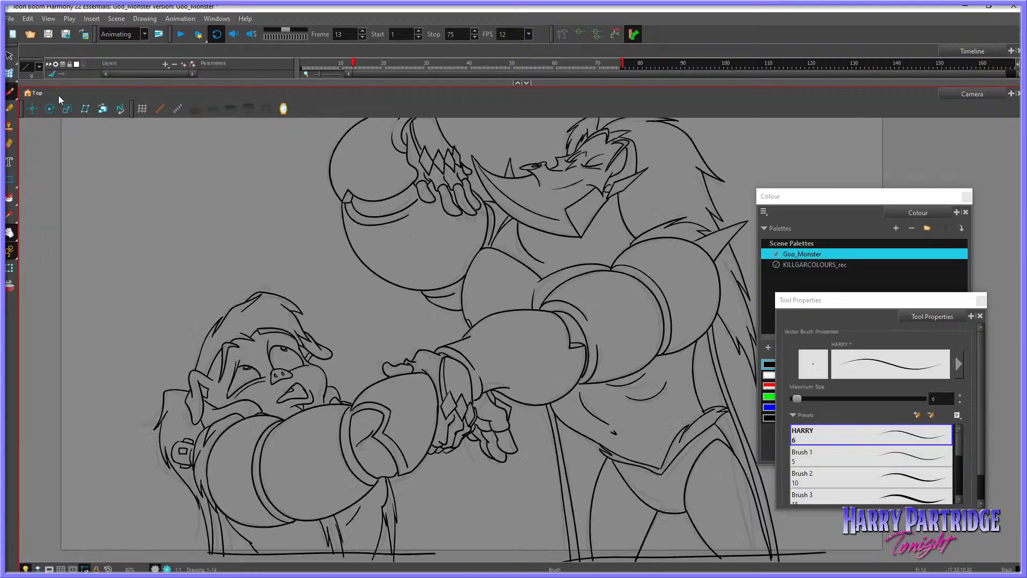
{"action": "key", "text": "comma"}
{"action": "key", "text": "period"}
{"action": "key", "text": "period"}
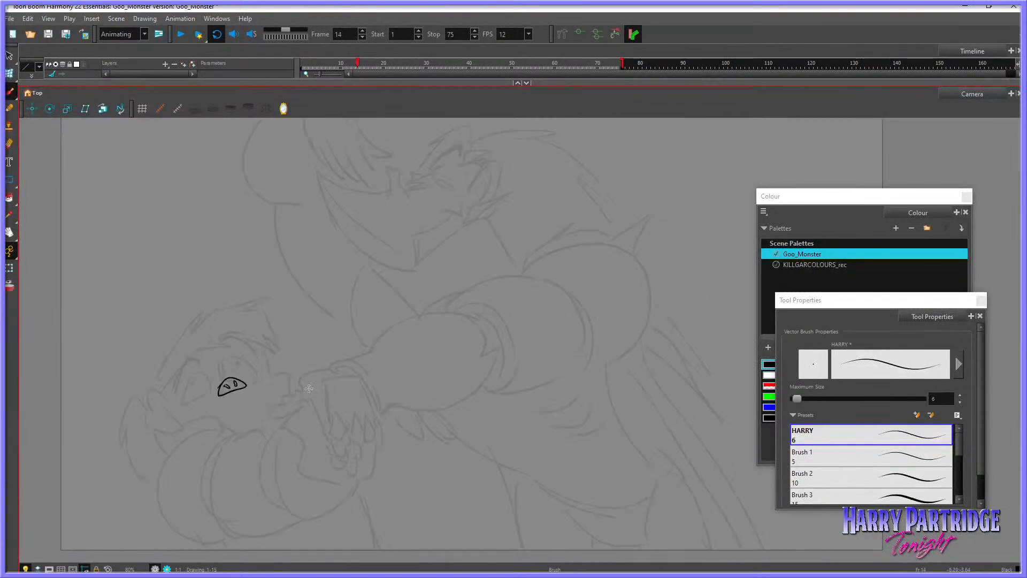
Step: Ink the smaller character's near eye on frame 14 with its pupil and lower lid, checking against frame 13
{"action": "key", "text": "comma"}
{"action": "key", "text": "period"}
{"action": "key", "text": "comma"}
{"action": "key", "text": "period"}
{"action": "key", "text": "comma"}
{"action": "key", "text": "period"}
{"action": "mouse_move", "coordinate": [181, 404]}
{"action": "left_mouse_down"}
{"action": "mouse_move", "coordinate": [203, 374]}
{"action": "mouse_move", "coordinate": [210, 385]}
{"action": "mouse_move", "coordinate": [181, 403]}
{"action": "mouse_move", "coordinate": [212, 393]}
{"action": "mouse_move", "coordinate": [185, 411]}
{"action": "left_mouse_up"}
{"action": "key", "text": "comma"}
{"action": "key", "text": "period"}
{"action": "key", "text": "comma"}
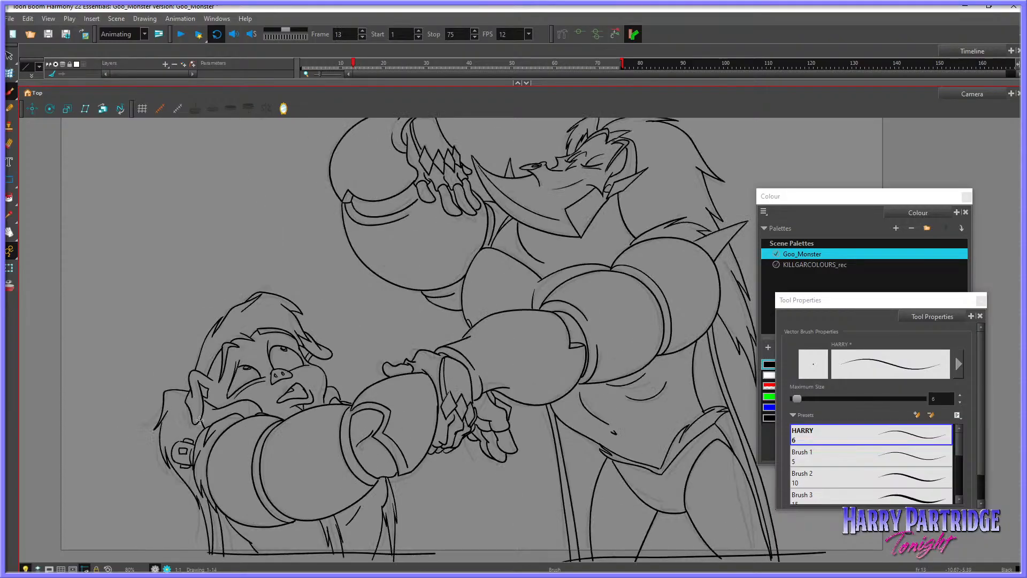
{"action": "key", "text": "period"}
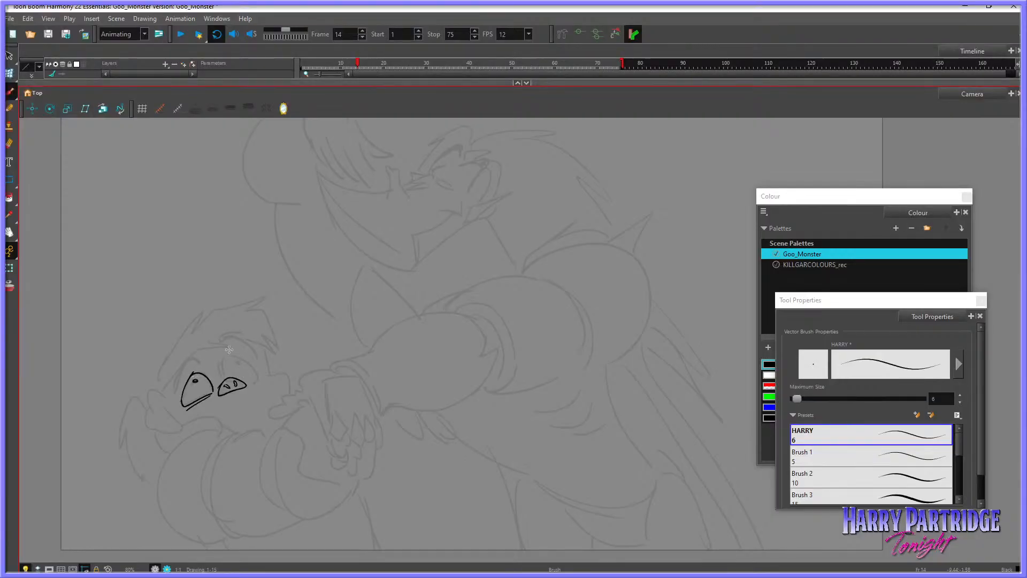
Step: Compare the frame 14 drawing with the inked poses on frames 12 and 13 and the rough on frame 15
{"action": "key", "text": "comma"}
{"action": "key", "text": "comma"}
{"action": "key", "text": "period"}
{"action": "key", "text": "period"}
{"action": "key", "text": "period"}
{"action": "key", "text": "comma"}
{"action": "key", "text": "period"}
{"action": "key", "text": "comma"}
{"action": "key", "text": "comma"}
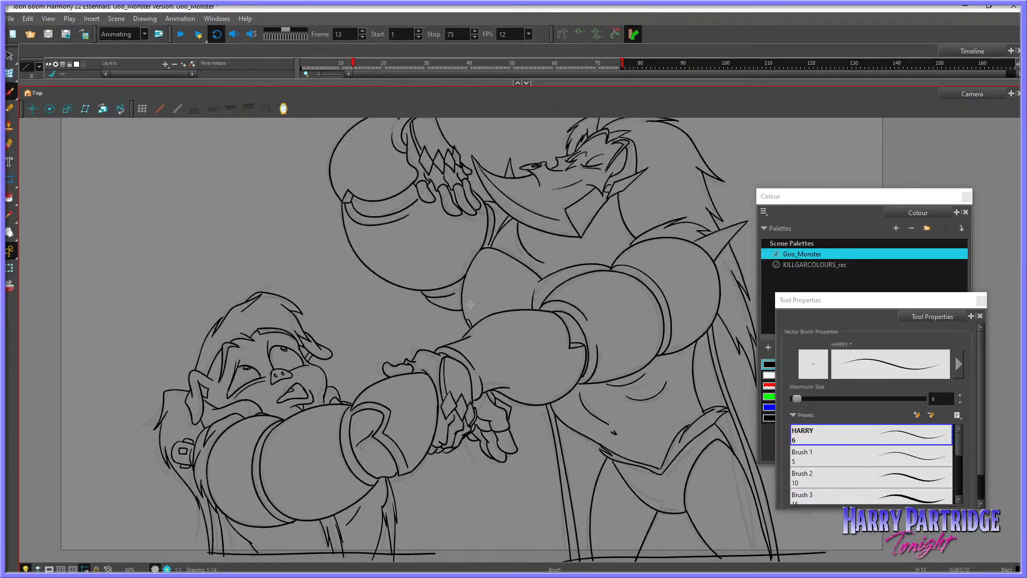
{"action": "key", "text": "comma"}
{"action": "key", "text": "period"}
{"action": "key", "text": "period"}
{"action": "key", "text": "period"}
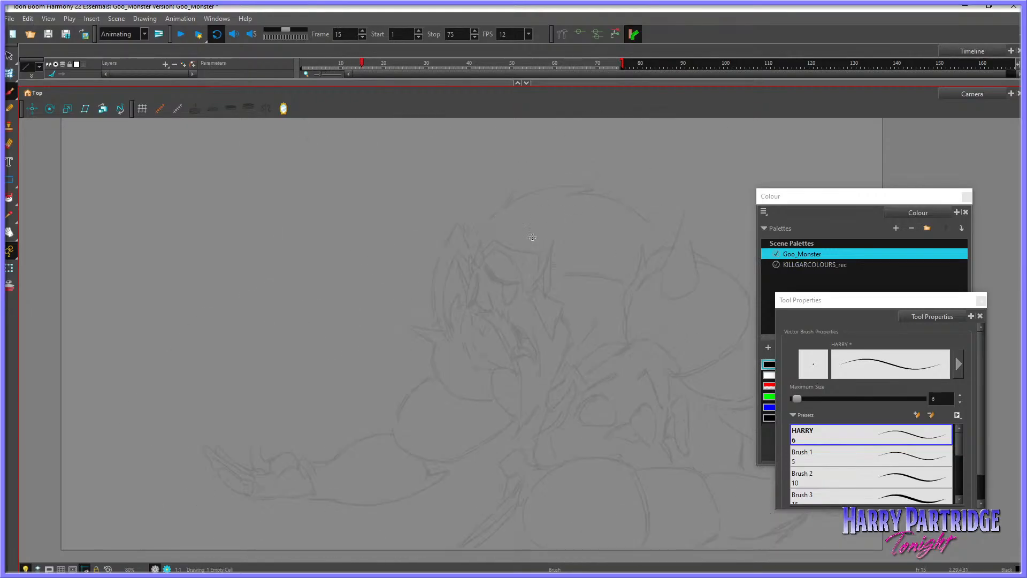
{"action": "key", "text": "comma"}
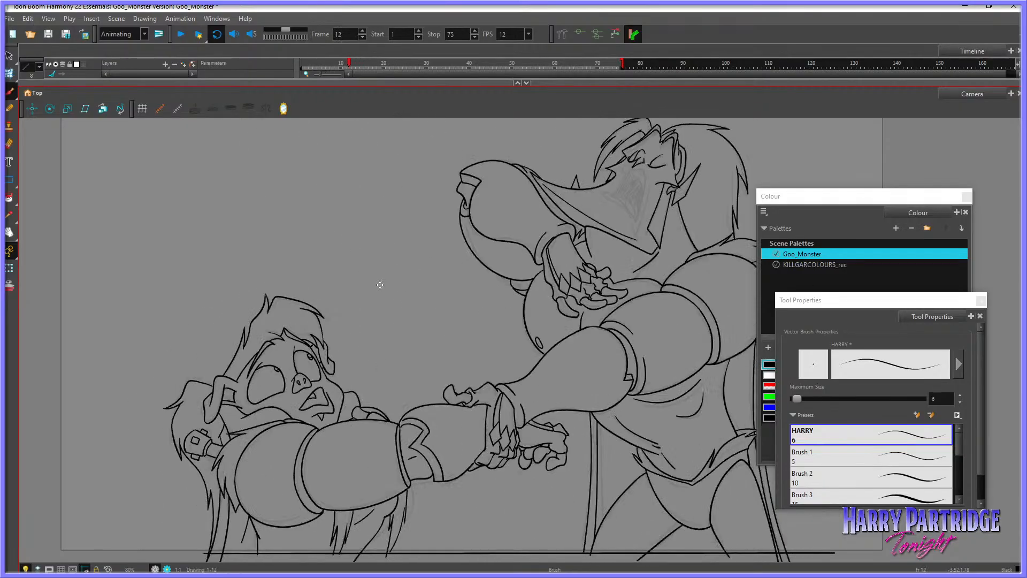
{"action": "key", "text": "comma"}
{"action": "key", "text": "period"}
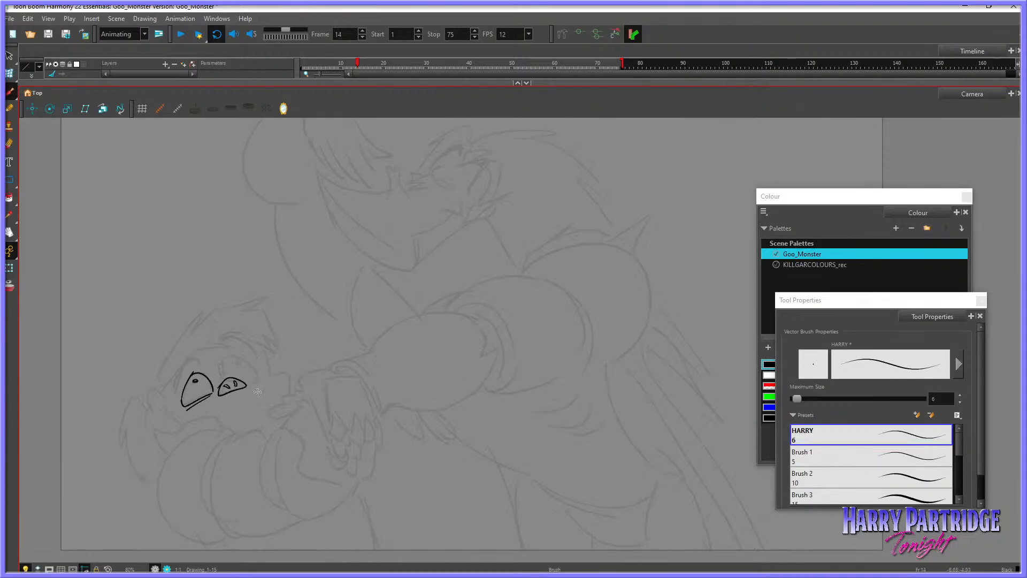
{"action": "key", "text": "comma"}
{"action": "key", "text": "comma"}
{"action": "key", "text": "period"}
{"action": "key", "text": "period"}
Step: Ink the smaller character's mouth corner and pointed tooth on frame 14, checking against frame 13
{"action": "left_click_drag", "start_coordinate": [254, 395], "coordinate": [265, 409]}
{"action": "key", "text": "comma"}
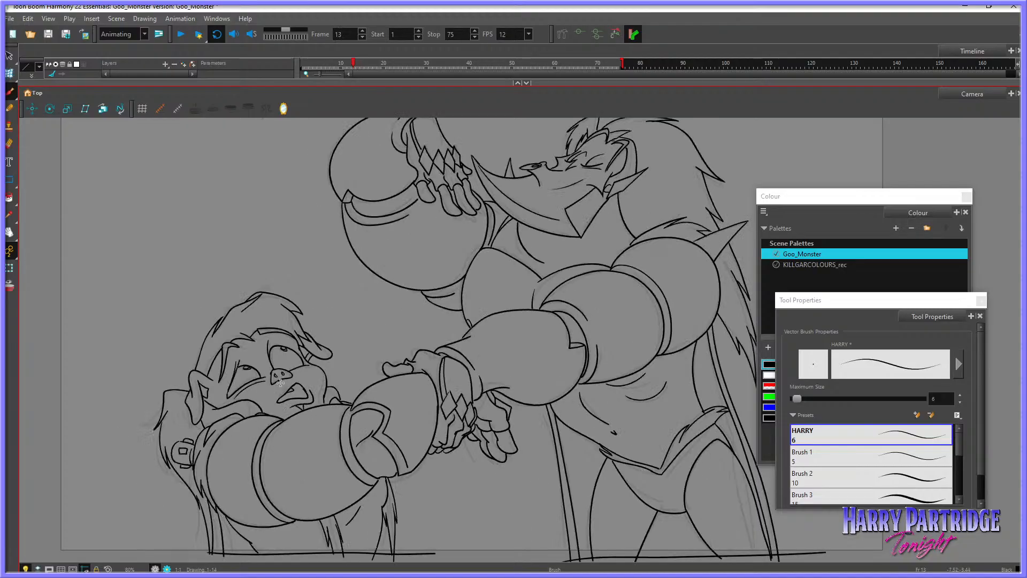
{"action": "key", "text": "period"}
{"action": "key", "text": "comma"}
{"action": "key", "text": "period"}
Step: Ink the smaller character's far eye above the nose with its pupil, comparing it with frames 12 and 13
{"action": "mouse_move", "coordinate": [226, 377]}
{"action": "left_mouse_down"}
{"action": "mouse_move", "coordinate": [227, 350]}
{"action": "mouse_move", "coordinate": [225, 362]}
{"action": "mouse_move", "coordinate": [245, 359]}
{"action": "mouse_move", "coordinate": [256, 384]}
{"action": "left_mouse_up"}
{"action": "key", "text": "comma"}
{"action": "key", "text": "period"}
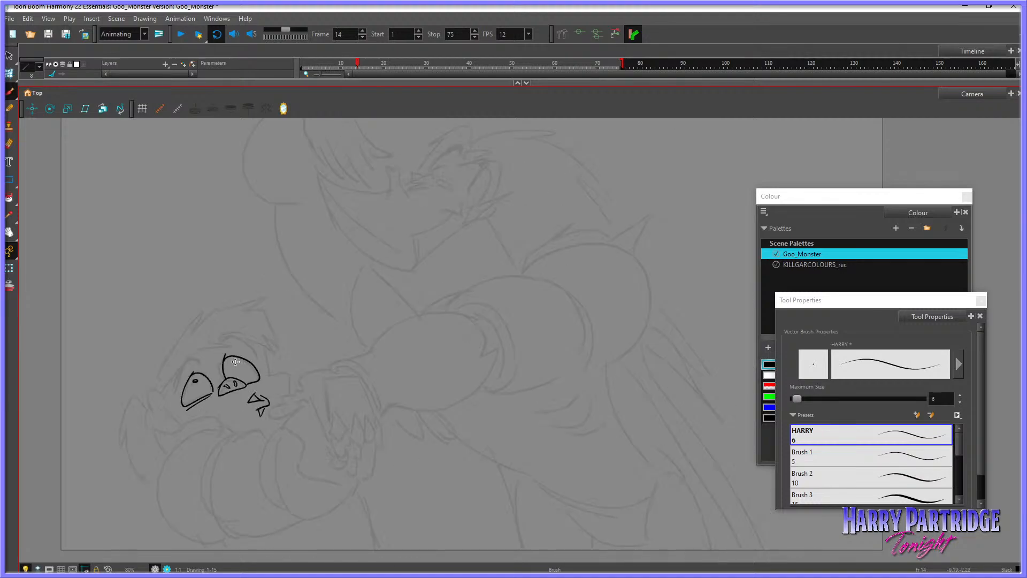
{"action": "key", "text": "comma"}
{"action": "key", "text": "period"}
{"action": "key", "text": "comma"}
{"action": "key", "text": "comma"}
{"action": "key", "text": "period"}
{"action": "key", "text": "period"}
Step: Ink the contour beside the near eye and the brow line above it on frame 14
{"action": "mouse_move", "coordinate": [175, 387]}
{"action": "left_mouse_down"}
{"action": "mouse_move", "coordinate": [199, 362]}
{"action": "mouse_move", "coordinate": [172, 397]}
{"action": "left_mouse_up"}
{"action": "key", "text": "comma"}
{"action": "key", "text": "period"}
{"action": "mouse_move", "coordinate": [196, 349]}
{"action": "left_mouse_down"}
{"action": "mouse_move", "coordinate": [225, 349]}
{"action": "mouse_move", "coordinate": [217, 337]}
{"action": "left_mouse_up"}
{"action": "key", "text": "comma"}
{"action": "key", "text": "period"}
Step: Ink the smaller character's near ear on frame 14, checking its shape against the preceding inked frames
{"action": "mouse_move", "coordinate": [161, 391]}
{"action": "left_mouse_down"}
{"action": "mouse_move", "coordinate": [182, 366]}
{"action": "mouse_move", "coordinate": [145, 400]}
{"action": "mouse_move", "coordinate": [155, 431]}
{"action": "mouse_move", "coordinate": [180, 428]}
{"action": "mouse_move", "coordinate": [161, 413]}
{"action": "left_mouse_up"}
{"action": "key", "text": "comma"}
{"action": "key", "text": "period"}
{"action": "key", "text": "comma"}
{"action": "key", "text": "period"}
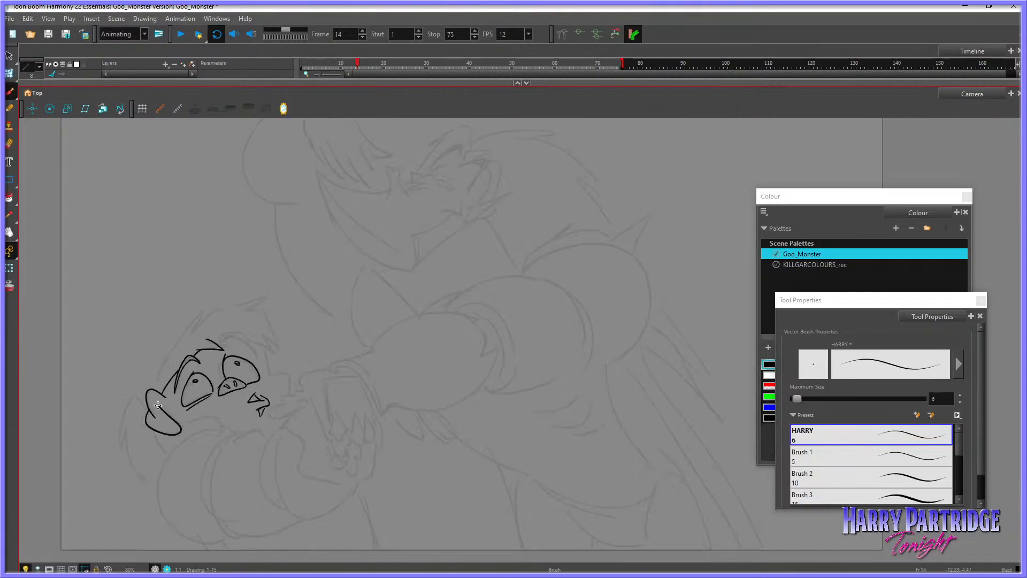
{"action": "key", "text": "comma"}
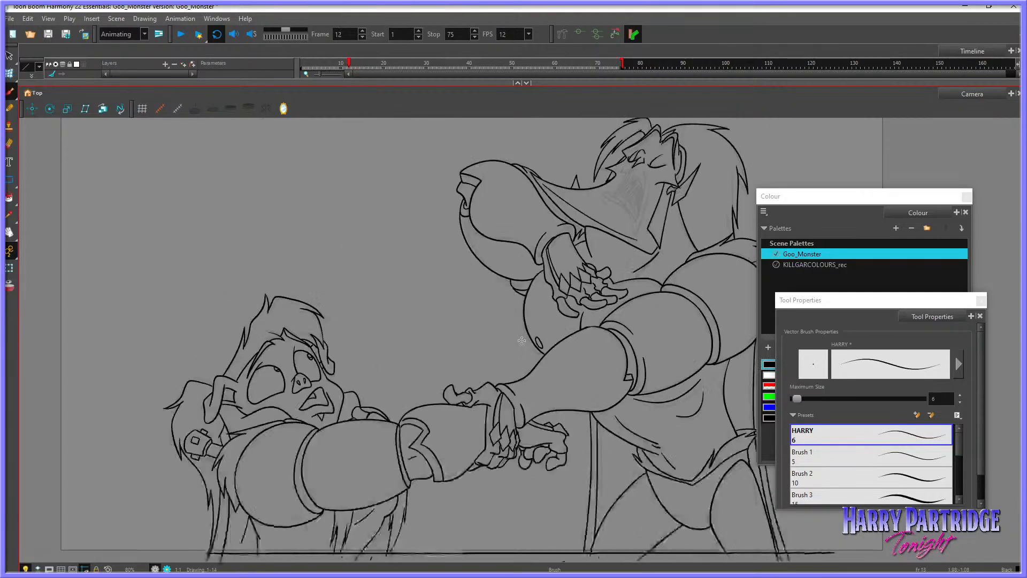
{"action": "key", "text": "period"}
{"action": "key", "text": "period"}
{"action": "key", "text": "comma"}
Step: Ink the hair outline from the near ear up to the crown, and undo the last stroke at its tip
{"action": "mouse_move", "coordinate": [153, 385]}
{"action": "left_mouse_down"}
{"action": "mouse_move", "coordinate": [188, 321]}
{"action": "mouse_move", "coordinate": [181, 342]}
{"action": "mouse_move", "coordinate": [205, 312]}
{"action": "mouse_move", "coordinate": [252, 295]}
{"action": "left_mouse_up"}
{"action": "key", "text": "comma"}
{"action": "key", "text": "period"}
{"action": "key", "text": "comma"}
{"action": "key", "text": "comma"}
{"action": "key", "text": "period"}
{"action": "key", "text": "period"}
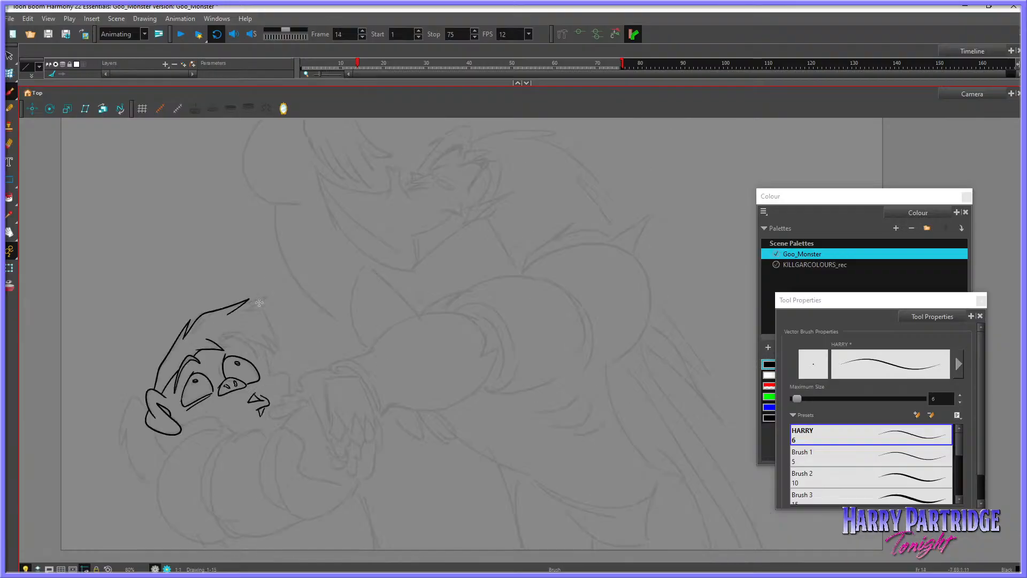
{"action": "key", "text": "ctrl+z"}
Step: Ink the hair tip, far brow and cheek contour on frame 14, undoing an unsatisfactory stroke
{"action": "mouse_move", "coordinate": [185, 338]}
{"action": "left_mouse_down"}
{"action": "mouse_move", "coordinate": [211, 310]}
{"action": "mouse_move", "coordinate": [243, 298]}
{"action": "mouse_move", "coordinate": [221, 314]}
{"action": "mouse_move", "coordinate": [288, 393]}
{"action": "left_mouse_up"}
{"action": "key", "text": "comma"}
{"action": "key", "text": "period"}
{"action": "key", "text": "comma"}
{"action": "key", "text": "period"}
{"action": "key", "text": "comma"}
{"action": "key", "text": "period"}
{"action": "key", "text": "ctrl+z"}
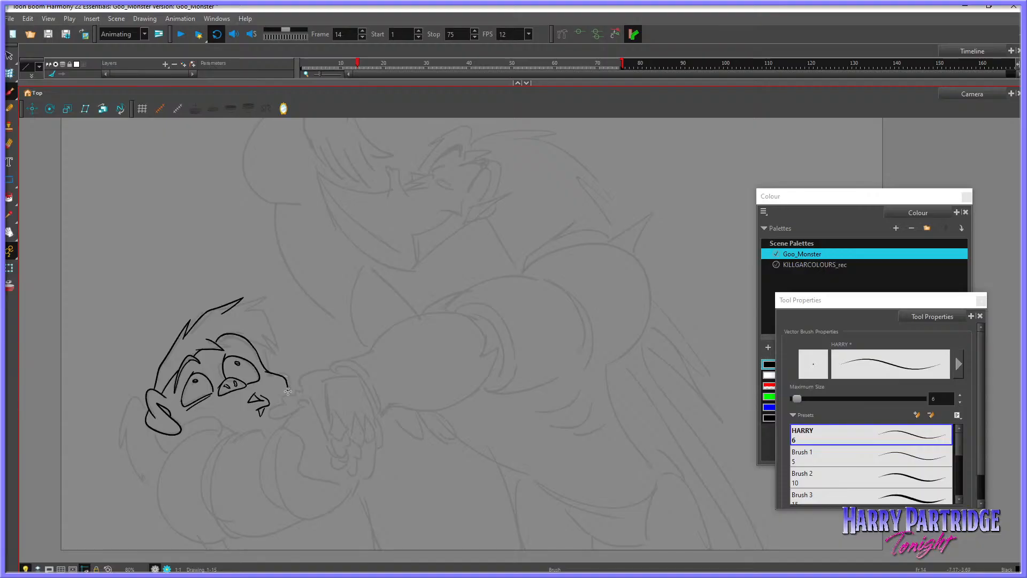
{"action": "key", "text": "comma"}
{"action": "key", "text": "period"}
Step: Ink the forehead line over the far eye and the top of the hair with its jagged fringe
{"action": "left_click_drag", "start_coordinate": [230, 337], "coordinate": [257, 351]}
{"action": "key", "text": "comma"}
{"action": "key", "text": "period"}
{"action": "mouse_move", "coordinate": [224, 304]}
{"action": "left_mouse_down"}
{"action": "mouse_move", "coordinate": [243, 296]}
{"action": "mouse_move", "coordinate": [279, 321]}
{"action": "left_mouse_up"}
{"action": "key", "text": "comma"}
{"action": "key", "text": "period"}
{"action": "key", "text": "comma"}
{"action": "key", "text": "period"}
{"action": "key", "text": "comma"}
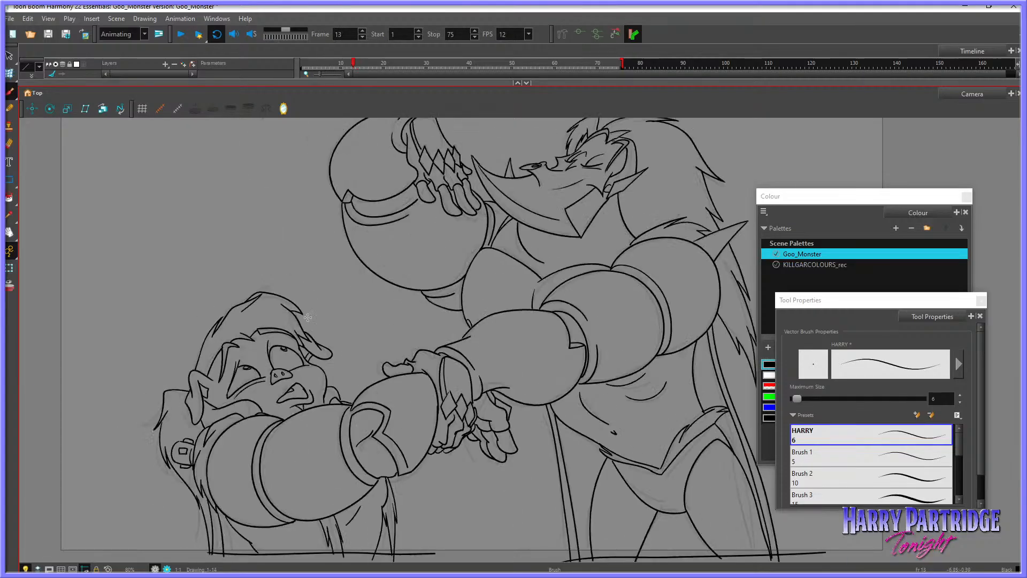
{"action": "key", "text": "period"}
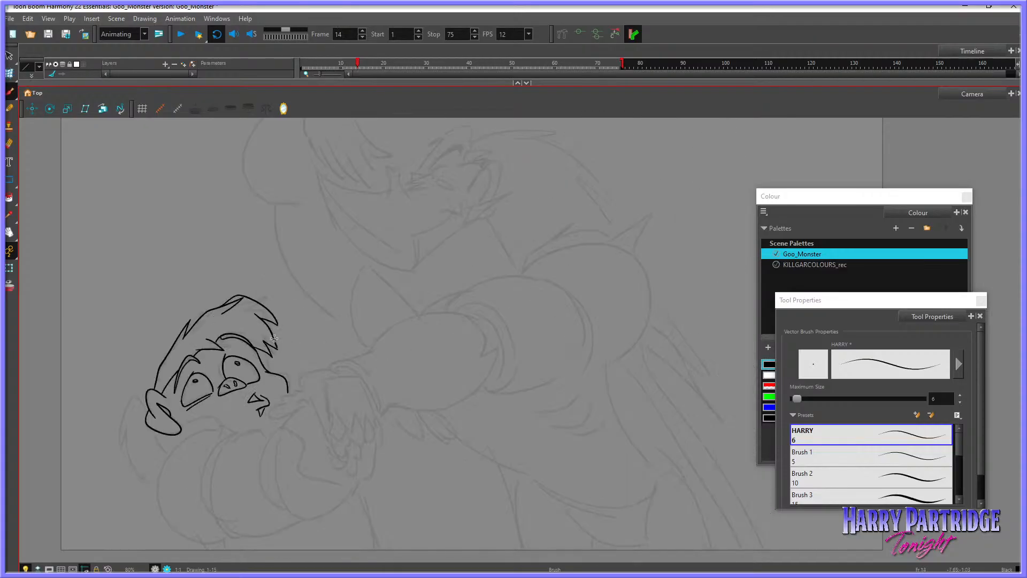
Step: Ink the remaining fringe strands and the smaller character's far ear, checking against frames 12 and 13
{"action": "mouse_move", "coordinate": [274, 339]}
{"action": "left_mouse_down"}
{"action": "mouse_move", "coordinate": [296, 358]}
{"action": "mouse_move", "coordinate": [270, 371]}
{"action": "mouse_move", "coordinate": [275, 352]}
{"action": "left_mouse_up"}
{"action": "key", "text": "comma"}
{"action": "key", "text": "comma"}
{"action": "key", "text": "period"}
{"action": "key", "text": "period"}
{"action": "key", "text": "comma"}
{"action": "key", "text": "period"}
Step: Ink the neckline below the near ear and the jagged hair lock running down beside the shoulder
{"action": "mouse_move", "coordinate": [199, 429]}
{"action": "left_mouse_down"}
{"action": "mouse_move", "coordinate": [163, 441]}
{"action": "mouse_move", "coordinate": [149, 466]}
{"action": "mouse_move", "coordinate": [152, 510]}
{"action": "left_mouse_up"}
{"action": "key", "text": "comma"}
{"action": "key", "text": "period"}
Step: Compare the smaller character's hair and shoulder on frame 14 with the neighbouring frames 12, 13 and 15
{"action": "key", "text": "comma"}
{"action": "key", "text": "period"}
{"action": "key", "text": "period"}
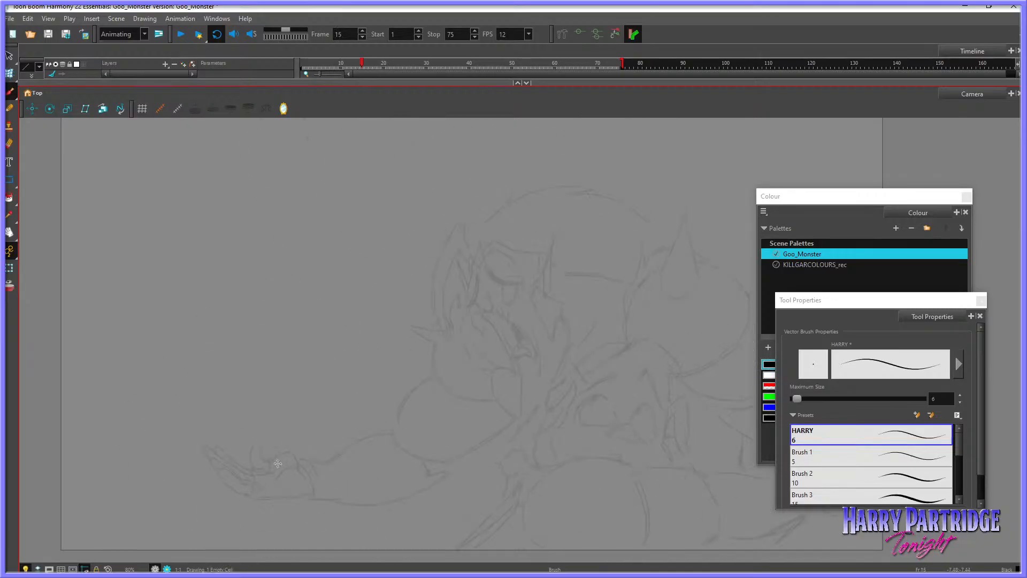
{"action": "key", "text": "comma"}
{"action": "key", "text": "comma"}
{"action": "key", "text": "comma"}
{"action": "key", "text": "period"}
{"action": "key", "text": "period"}
{"action": "key", "text": "comma"}
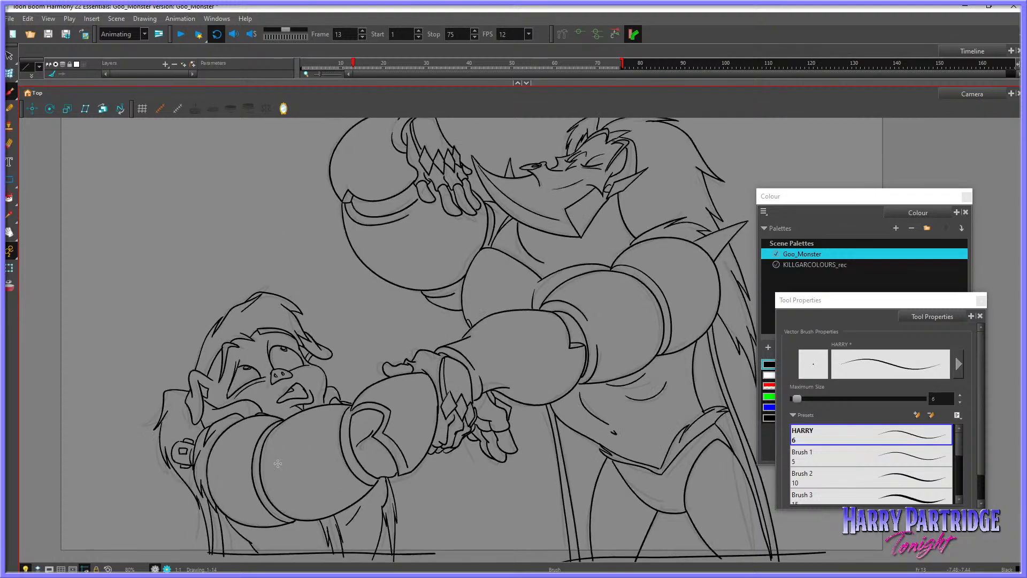
{"action": "key", "text": "period"}
{"action": "key", "text": "comma"}
{"action": "key", "text": "period"}
Step: Ink the outer edge of the hair behind the near ear, undoing unsatisfactory strokes
{"action": "mouse_move", "coordinate": [148, 393]}
{"action": "left_mouse_down"}
{"action": "mouse_move", "coordinate": [131, 400]}
{"action": "mouse_move", "coordinate": [116, 451]}
{"action": "left_mouse_up"}
{"action": "key", "text": "comma"}
{"action": "key", "text": "period"}
{"action": "key", "text": "ctrl+z"}
{"action": "mouse_move", "coordinate": [146, 399]}
{"action": "left_mouse_down"}
{"action": "mouse_move", "coordinate": [121, 451]}
{"action": "mouse_move", "coordinate": [133, 471]}
{"action": "left_mouse_up"}
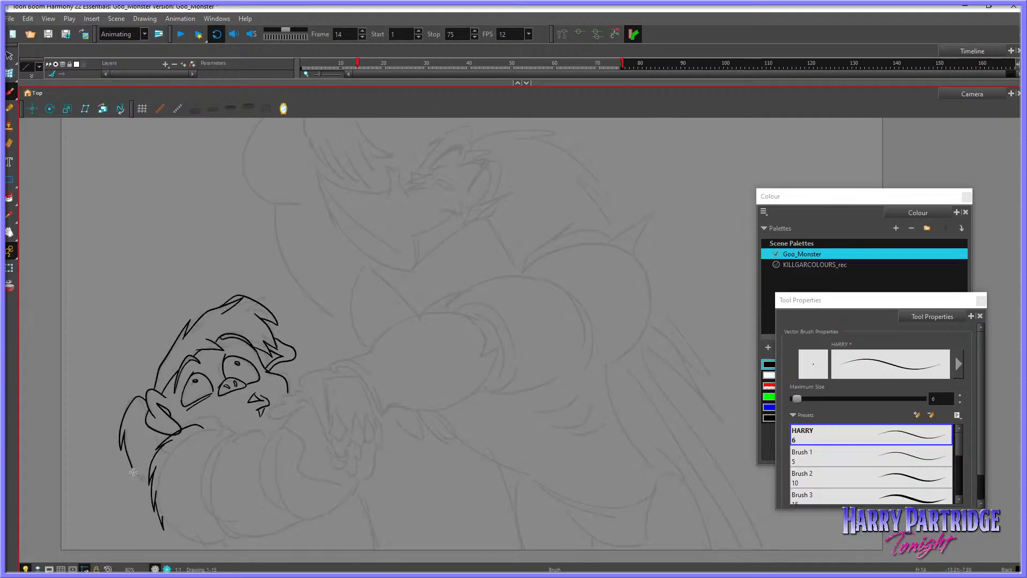
{"action": "key", "text": "comma"}
{"action": "key", "text": "period"}
{"action": "key", "text": "ctrl+z"}
Step: Ink the back hair's jagged strands down to their pointed ends below the shoulder, checking against frames 12 and 13
{"action": "left_click_drag", "start_coordinate": [122, 432], "coordinate": [179, 559]}
{"action": "key", "text": "comma"}
{"action": "key", "text": "period"}
{"action": "key", "text": "comma"}
{"action": "key", "text": "comma"}
{"action": "key", "text": "period"}
{"action": "key", "text": "period"}
Step: Ink the small round ornament in the hair below the near ear, and activate the Cutter tool
{"action": "mouse_move", "coordinate": [150, 448]}
{"action": "left_mouse_down"}
{"action": "mouse_move", "coordinate": [149, 458]}
{"action": "mouse_move", "coordinate": [167, 428]}
{"action": "mouse_move", "coordinate": [154, 413]}
{"action": "left_mouse_up"}
{"action": "key", "text": "comma"}
{"action": "key", "text": "period"}
{"action": "key", "text": "alt+t"}
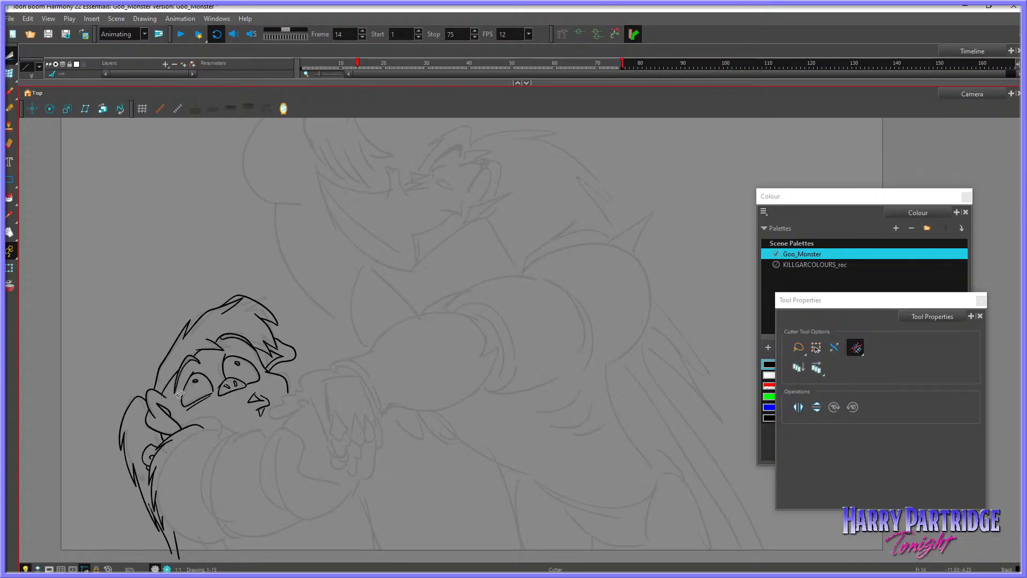
{"action": "key", "text": "comma"}
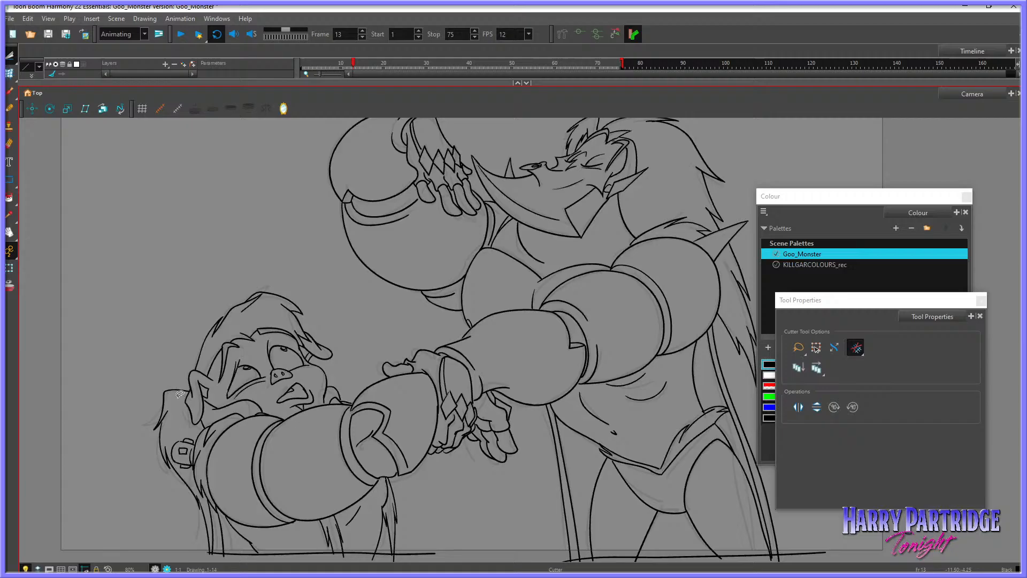
Step: Ink the smaller character's rounded shoulder, arm band and upper arm with the Brush on frame 14, undoing an unsatisfactory stroke
{"action": "left_click", "coordinate": [10, 232]}
{"action": "left_click_drag", "start_coordinate": [50, 187], "coordinate": [64, 151]}
{"action": "left_click", "coordinate": [10, 92]}
{"action": "key", "text": "period"}
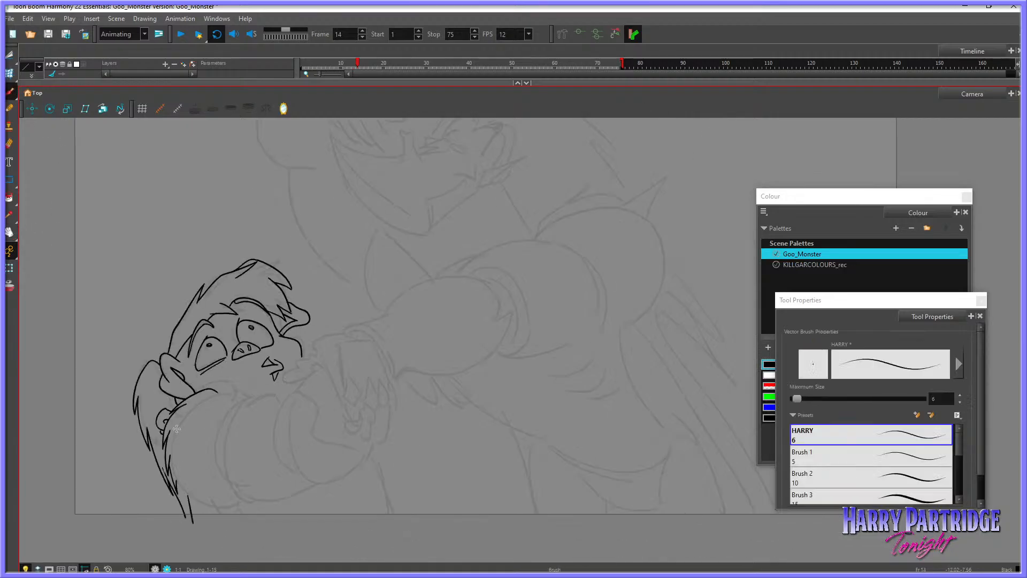
{"action": "mouse_move", "coordinate": [174, 428]}
{"action": "left_mouse_down"}
{"action": "mouse_move", "coordinate": [202, 400]}
{"action": "mouse_move", "coordinate": [243, 398]}
{"action": "left_mouse_up"}
{"action": "mouse_move", "coordinate": [177, 428]}
{"action": "left_mouse_down"}
{"action": "mouse_move", "coordinate": [182, 486]}
{"action": "mouse_move", "coordinate": [216, 504]}
{"action": "mouse_move", "coordinate": [245, 499]}
{"action": "left_mouse_up"}
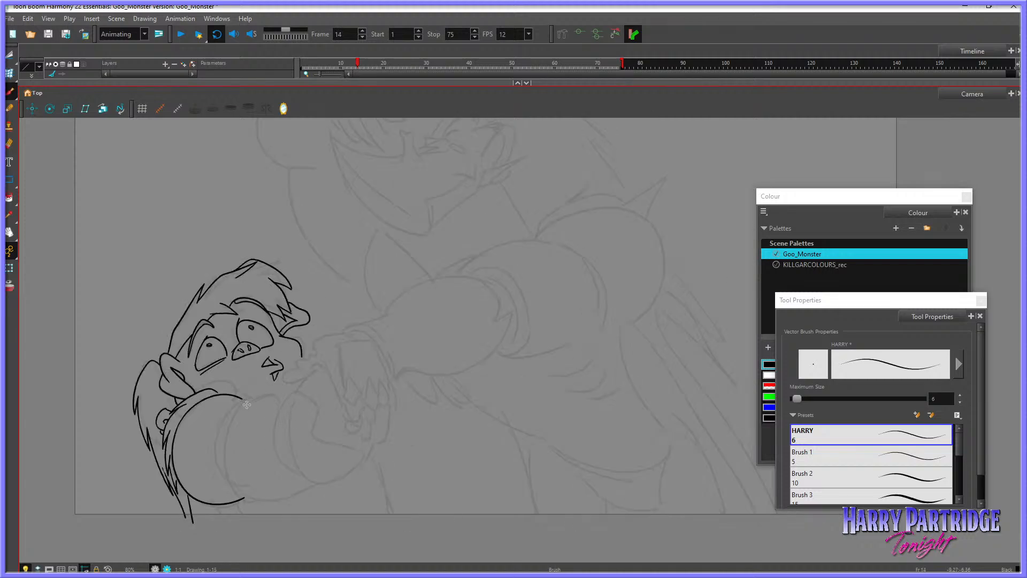
{"action": "mouse_move", "coordinate": [237, 403]}
{"action": "left_mouse_down"}
{"action": "mouse_move", "coordinate": [289, 395]}
{"action": "mouse_move", "coordinate": [220, 428]}
{"action": "mouse_move", "coordinate": [217, 471]}
{"action": "mouse_move", "coordinate": [250, 499]}
{"action": "mouse_move", "coordinate": [311, 482]}
{"action": "left_mouse_up"}
{"action": "mouse_move", "coordinate": [244, 399]}
{"action": "left_mouse_down"}
{"action": "mouse_move", "coordinate": [222, 414]}
{"action": "mouse_move", "coordinate": [212, 444]}
{"action": "mouse_move", "coordinate": [216, 483]}
{"action": "mouse_move", "coordinate": [239, 501]}
{"action": "mouse_move", "coordinate": [209, 450]}
{"action": "mouse_move", "coordinate": [242, 400]}
{"action": "mouse_move", "coordinate": [211, 454]}
{"action": "mouse_move", "coordinate": [214, 485]}
{"action": "mouse_move", "coordinate": [241, 503]}
{"action": "left_mouse_up"}
{"action": "key", "text": "ctrl+z"}
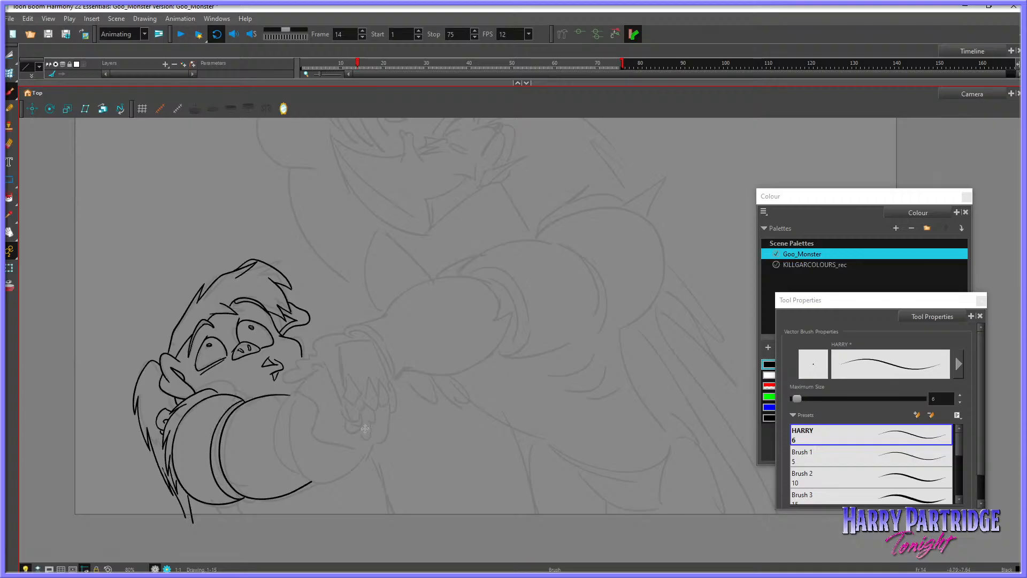
Step: Ink the collar folds between the smaller character's neck and shoulder, checking against frames 12 and 13
{"action": "key", "text": "comma"}
{"action": "key", "text": "comma"}
{"action": "key", "text": "period"}
{"action": "key", "text": "period"}
{"action": "key", "text": "comma"}
{"action": "key", "text": "period"}
{"action": "key", "text": "comma"}
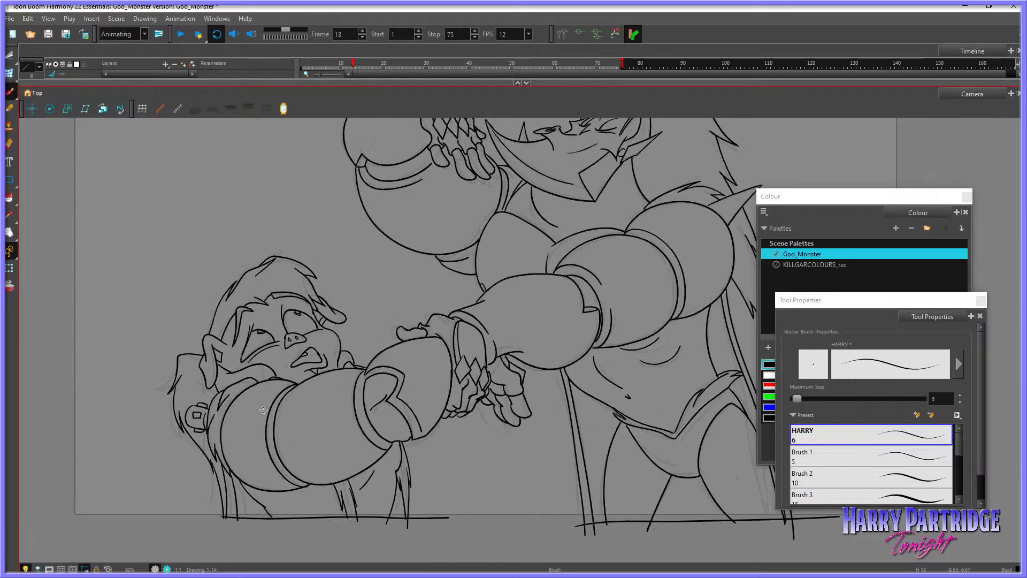
{"action": "key", "text": "period"}
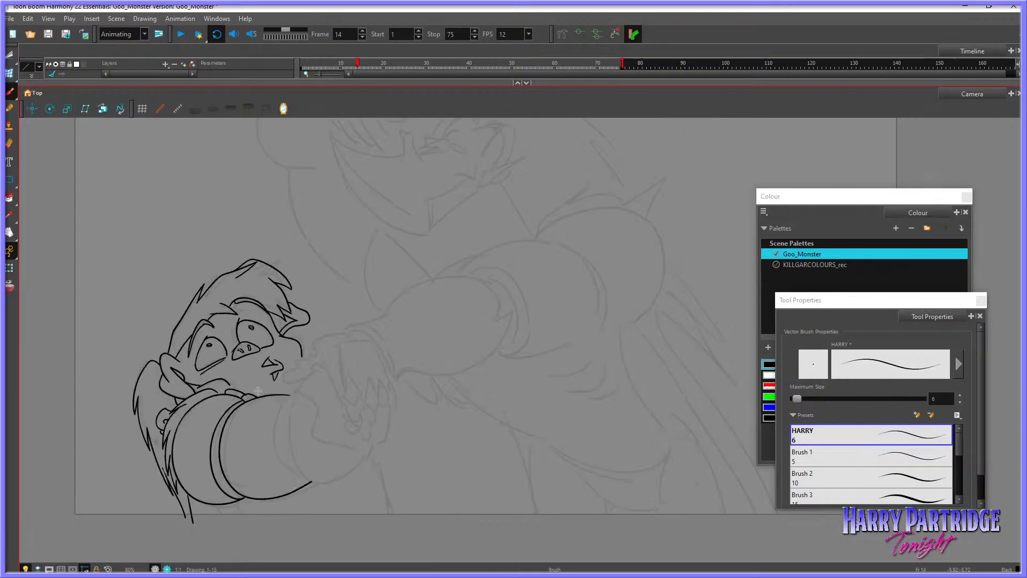
Step: Compare the inked head, collar and arm on frame 14 with frames 12 and 13
{"action": "key", "text": "comma"}
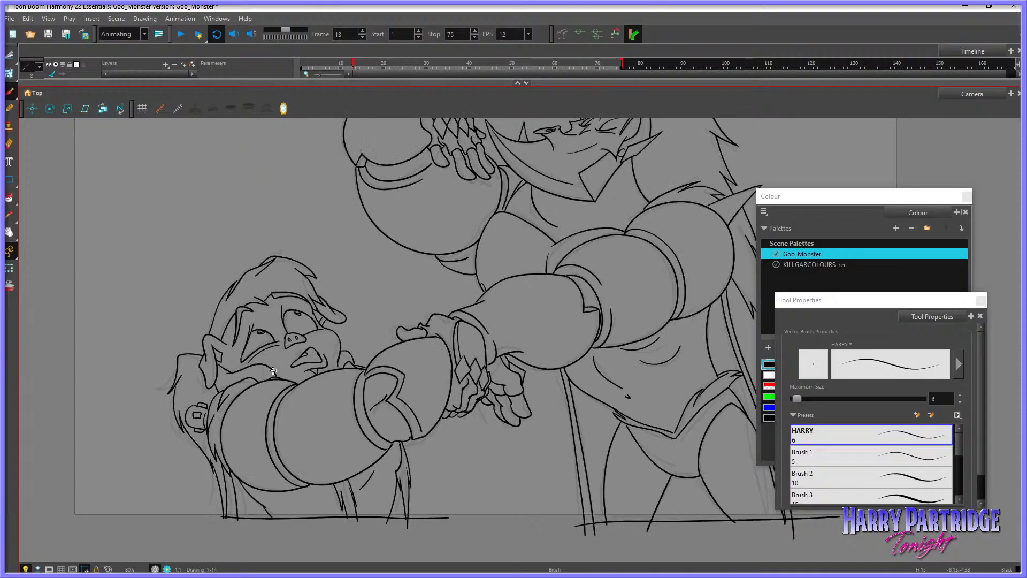
{"action": "key", "text": "period"}
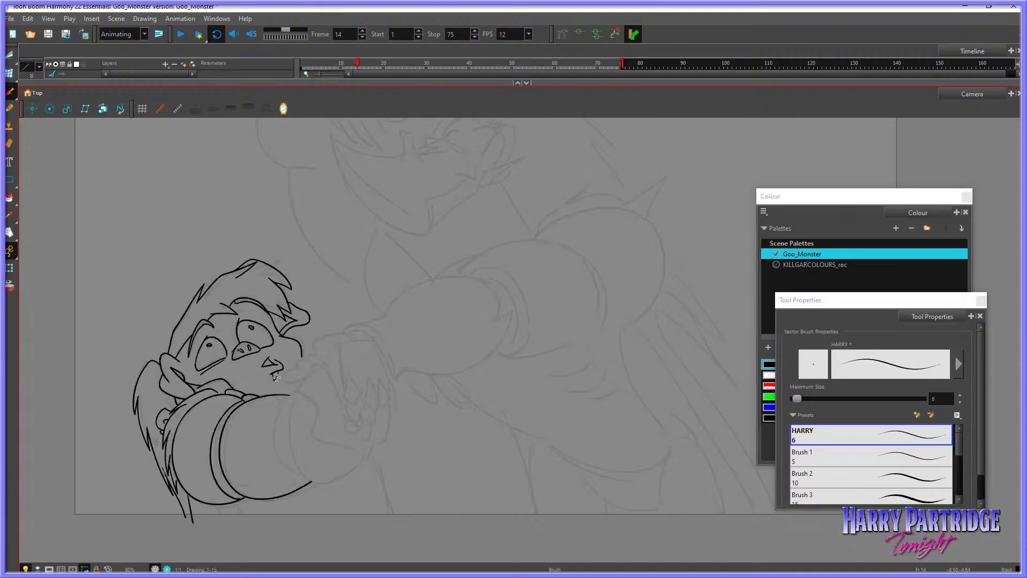
{"action": "key", "text": "comma"}
{"action": "key", "text": "comma"}
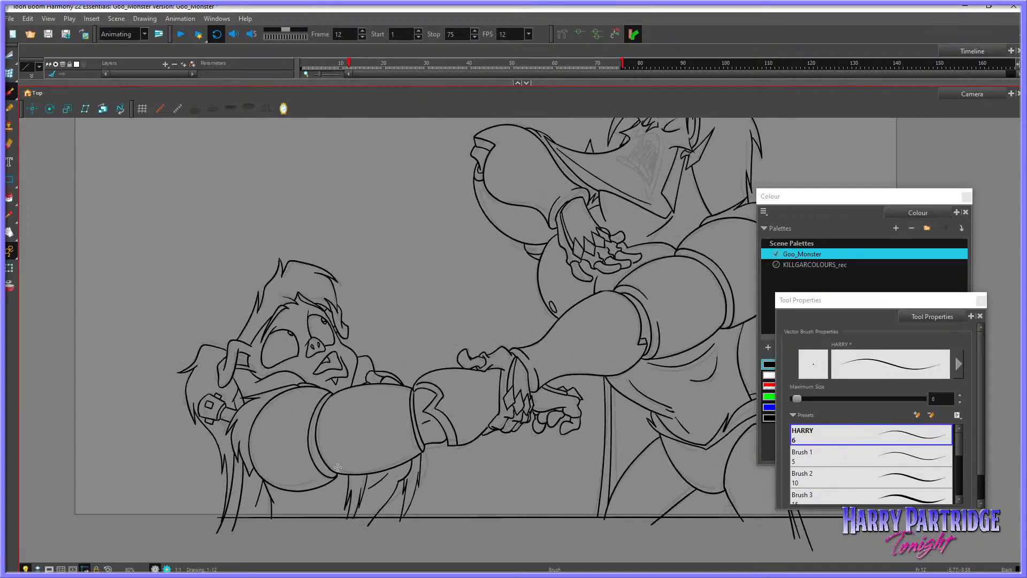
{"action": "key", "text": "period"}
{"action": "key", "text": "period"}
{"action": "key", "text": "comma"}
{"action": "key", "text": "comma"}
{"action": "key", "text": "period"}
{"action": "key", "text": "period"}
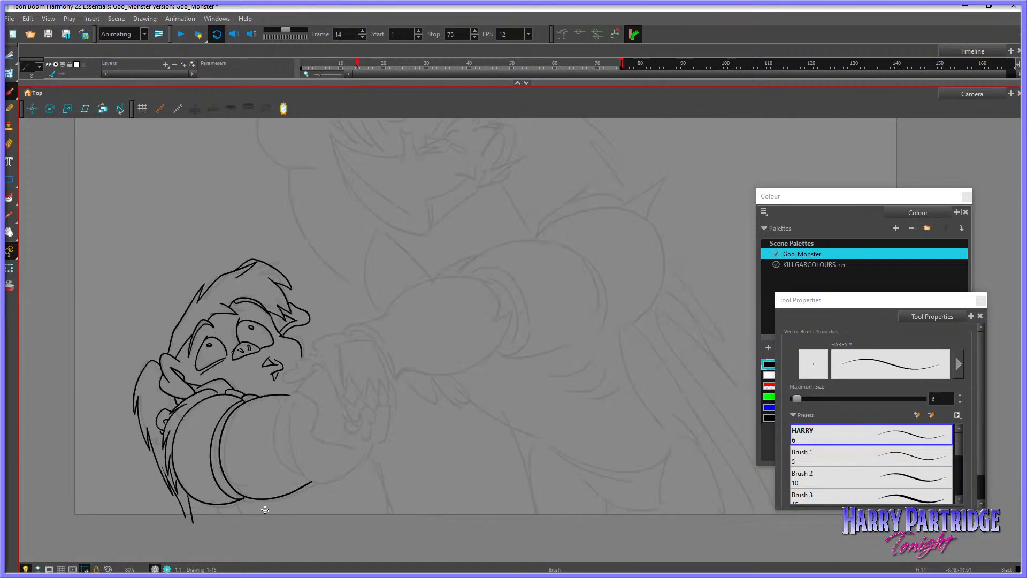
Step: Ink a long ground line beneath the characters across frame 14 with the Brush, checking it against frames 12 and 13
{"action": "key", "text": "comma"}
{"action": "key", "text": "period"}
{"action": "key", "text": "ctrl+z"}
{"action": "key", "text": "comma"}
{"action": "key", "text": "comma"}
{"action": "key", "text": "period"}
{"action": "key", "text": "comma"}
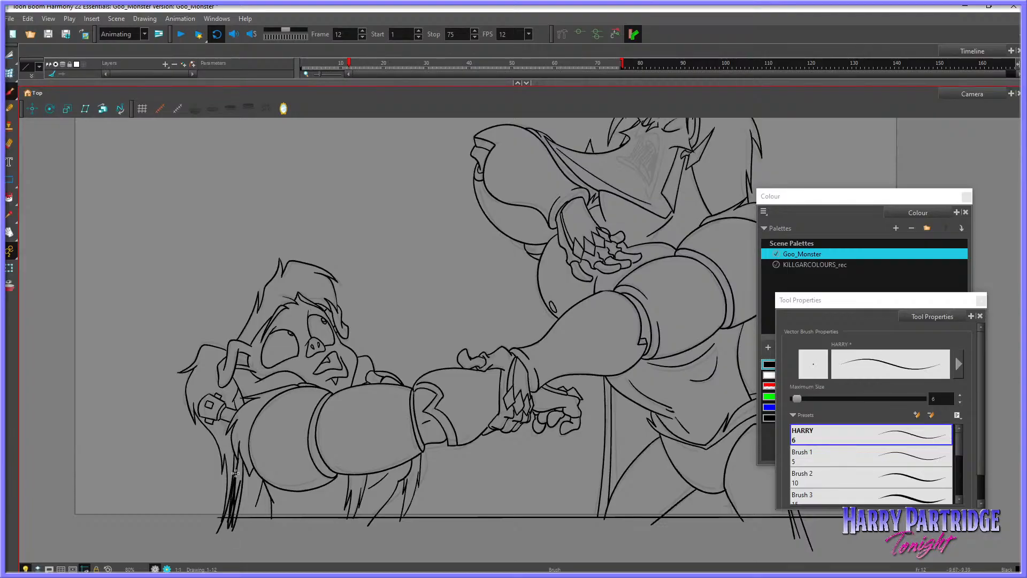
{"action": "key", "text": "period"}
{"action": "key", "text": "period"}
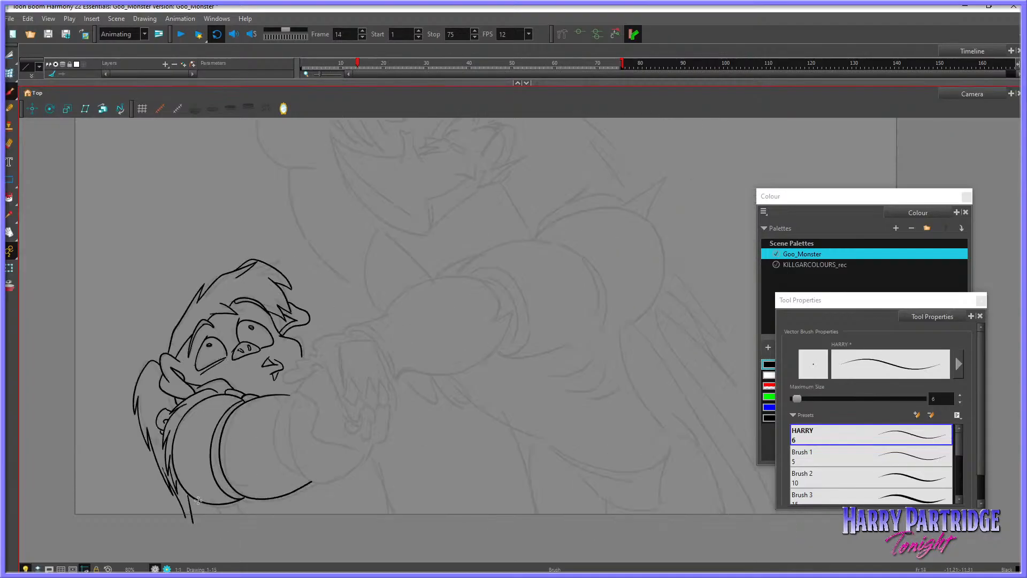
{"action": "left_click_drag", "start_coordinate": [176, 518], "coordinate": [784, 518]}
{"action": "key", "text": "comma"}
{"action": "key", "text": "comma"}
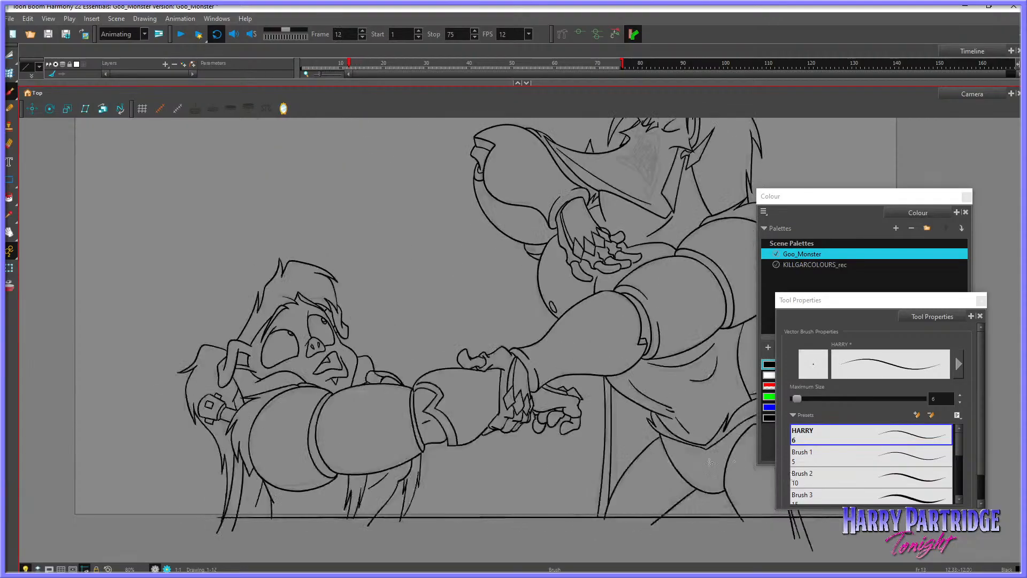
Step: Ink the short body line beneath the smaller character's near shoulder, above the ground line on frame 14
{"action": "key", "text": "period"}
{"action": "key", "text": "period"}
{"action": "left_click_drag", "start_coordinate": [215, 503], "coordinate": [239, 523]}
Step: Compare the smaller character's arm and lower body on frame 14 with frames 12 and 13
{"action": "key", "text": "comma"}
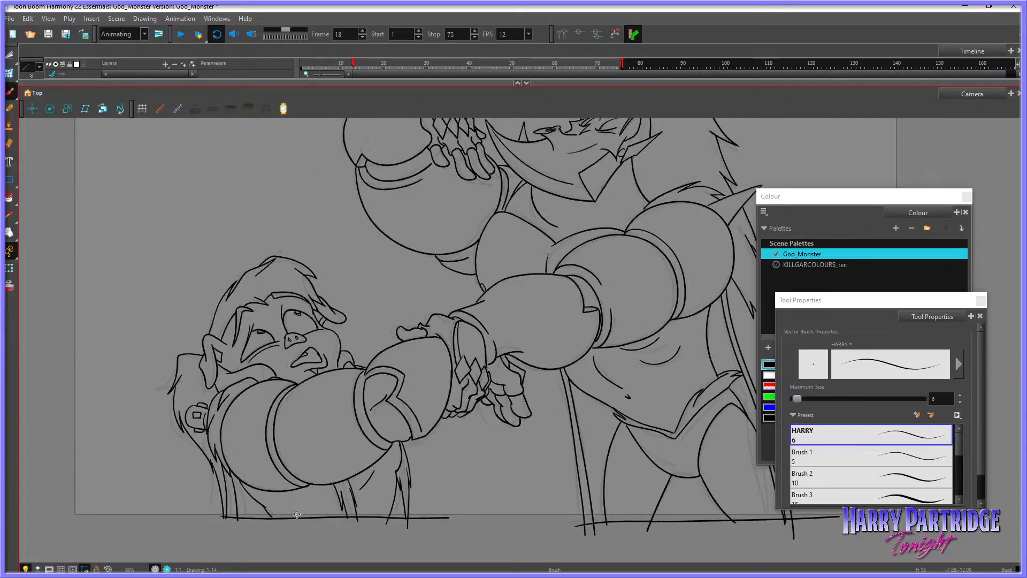
{"action": "key", "text": "comma"}
{"action": "key", "text": "period"}
{"action": "key", "text": "comma"}
{"action": "key", "text": "period"}
{"action": "key", "text": "period"}
{"action": "key", "text": "comma"}
{"action": "key", "text": "comma"}
{"action": "key", "text": "comma"}
{"action": "key", "text": "period"}
{"action": "key", "text": "period"}
{"action": "key", "text": "period"}
Step: Ink the pointed strands hanging below the smaller character's upper arm down to the ground line on frame 14
{"action": "left_click_drag", "start_coordinate": [285, 497], "coordinate": [294, 514]}
{"action": "mouse_move", "coordinate": [292, 497]}
{"action": "left_mouse_down"}
{"action": "mouse_move", "coordinate": [307, 524]}
{"action": "mouse_move", "coordinate": [310, 507]}
{"action": "left_mouse_up"}
{"action": "key", "text": "comma"}
{"action": "key", "text": "period"}
{"action": "left_click_drag", "start_coordinate": [305, 497], "coordinate": [316, 524]}
{"action": "key", "text": "comma"}
{"action": "key", "text": "period"}
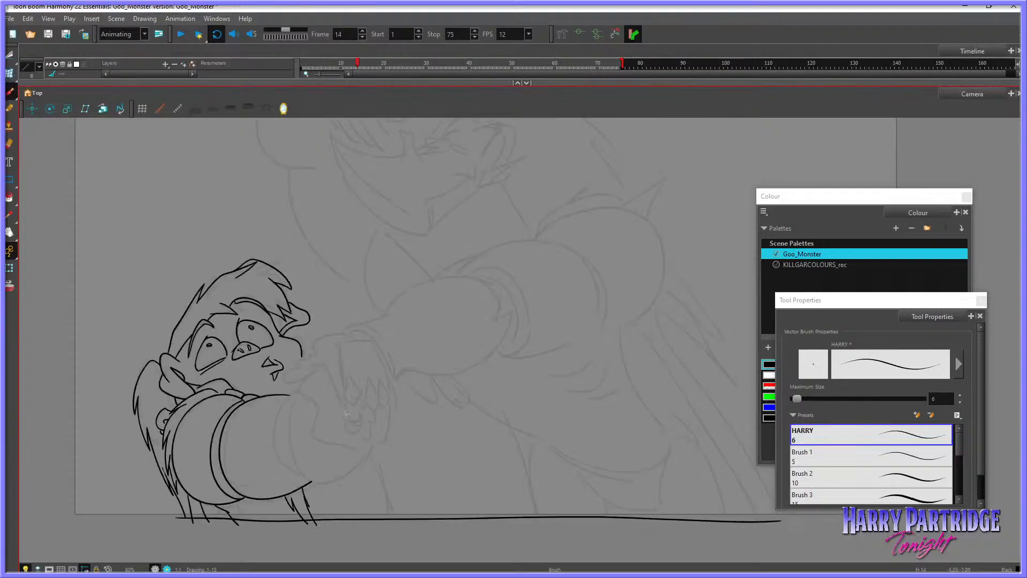
Step: Ink the angular edge of the smaller character's forearm guard and try a line for the gripping hand, undoing the last stroke
{"action": "mouse_move", "coordinate": [321, 366]}
{"action": "left_mouse_down"}
{"action": "mouse_move", "coordinate": [299, 390]}
{"action": "mouse_move", "coordinate": [318, 409]}
{"action": "mouse_move", "coordinate": [309, 439]}
{"action": "mouse_move", "coordinate": [356, 458]}
{"action": "mouse_move", "coordinate": [372, 443]}
{"action": "left_mouse_up"}
{"action": "key", "text": "comma"}
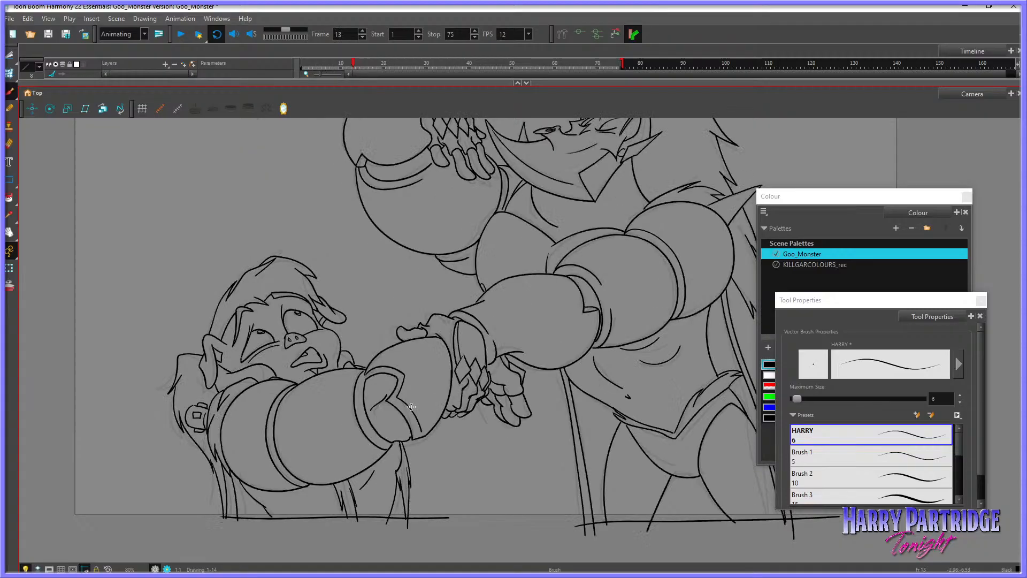
{"action": "key", "text": "period"}
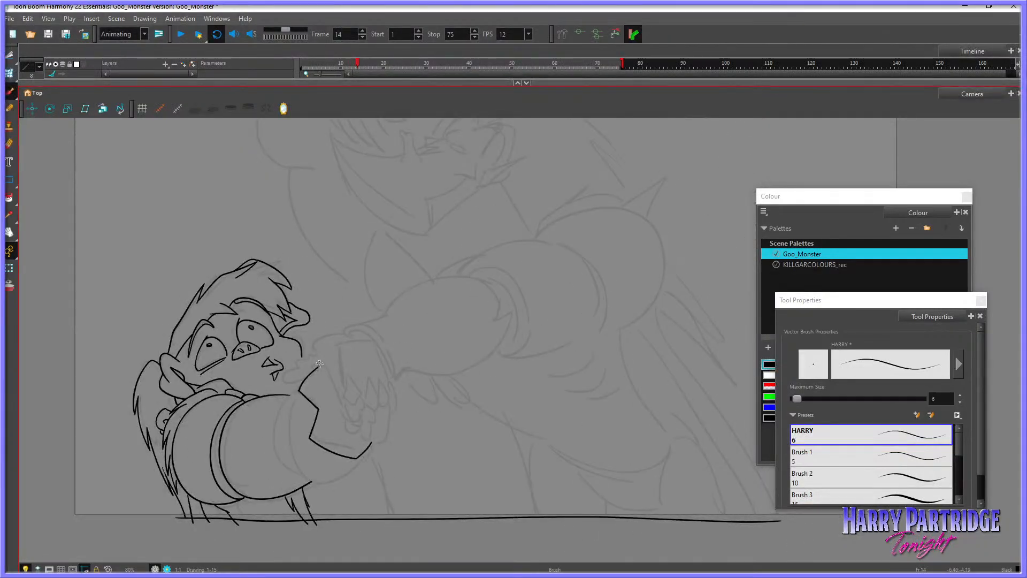
{"action": "mouse_move", "coordinate": [319, 364]}
{"action": "left_mouse_down"}
{"action": "mouse_move", "coordinate": [343, 406]}
{"action": "mouse_move", "coordinate": [346, 388]}
{"action": "mouse_move", "coordinate": [354, 406]}
{"action": "mouse_move", "coordinate": [361, 393]}
{"action": "mouse_move", "coordinate": [349, 375]}
{"action": "mouse_move", "coordinate": [358, 427]}
{"action": "mouse_move", "coordinate": [344, 420]}
{"action": "mouse_move", "coordinate": [325, 359]}
{"action": "left_mouse_up"}
{"action": "key", "text": "comma"}
{"action": "key", "text": "period"}
{"action": "key", "text": "ctrl+z"}
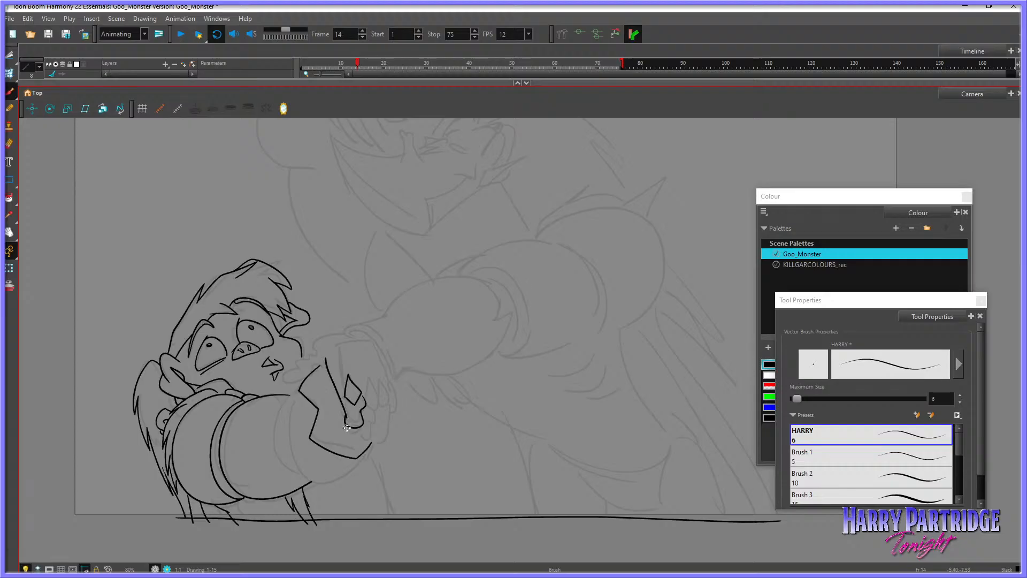
Step: Ink the first finger's tip and the zigzag knuckle plates of the gripping hand, checking against frame 13
{"action": "mouse_move", "coordinate": [347, 428]}
{"action": "left_mouse_down"}
{"action": "mouse_move", "coordinate": [369, 443]}
{"action": "mouse_move", "coordinate": [362, 434]}
{"action": "left_mouse_up"}
{"action": "key", "text": "comma"}
{"action": "key", "text": "period"}
{"action": "mouse_move", "coordinate": [366, 390]}
{"action": "left_mouse_down"}
{"action": "mouse_move", "coordinate": [368, 378]}
{"action": "mouse_move", "coordinate": [374, 410]}
{"action": "mouse_move", "coordinate": [388, 377]}
{"action": "mouse_move", "coordinate": [387, 404]}
{"action": "mouse_move", "coordinate": [396, 387]}
{"action": "mouse_move", "coordinate": [396, 401]}
{"action": "mouse_move", "coordinate": [396, 381]}
{"action": "left_mouse_up"}
{"action": "key", "text": "comma"}
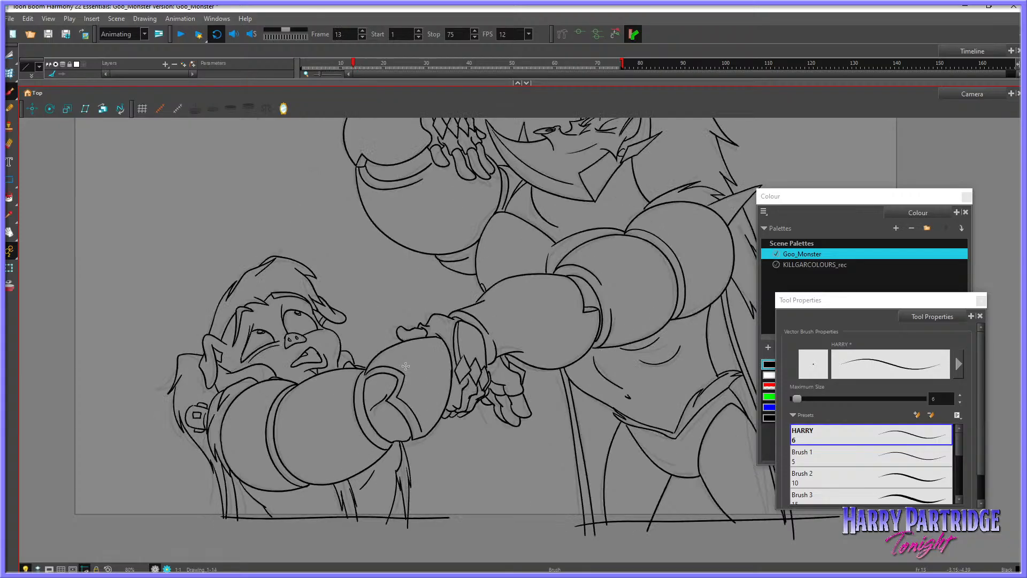
{"action": "key", "text": "period"}
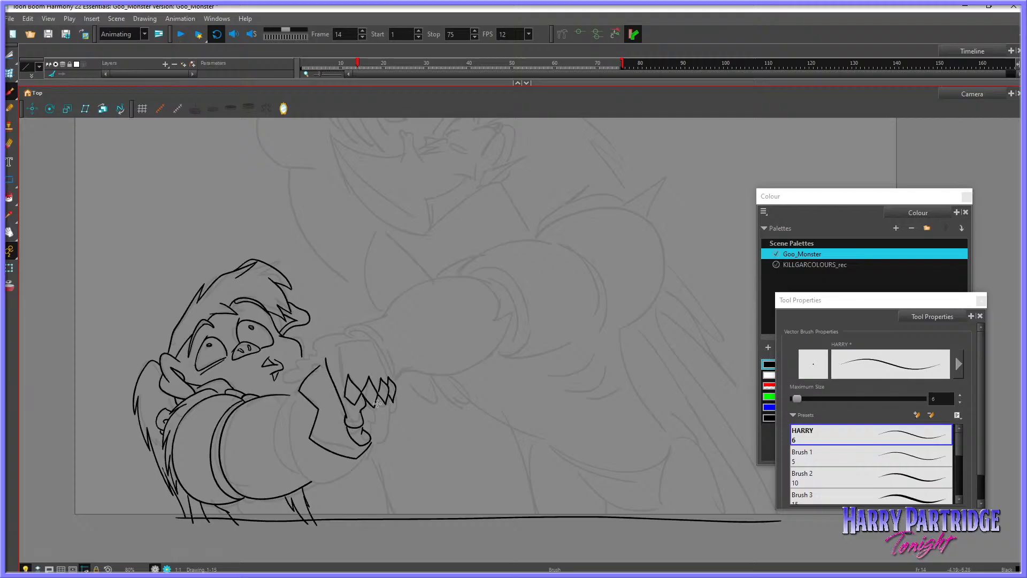
Step: Ink the remaining fingers, knuckle details and back plate of the gripping hand on frame 14, undoing an unsatisfactory stroke
{"action": "mouse_move", "coordinate": [378, 403]}
{"action": "left_mouse_down"}
{"action": "mouse_move", "coordinate": [368, 431]}
{"action": "mouse_move", "coordinate": [381, 444]}
{"action": "mouse_move", "coordinate": [374, 426]}
{"action": "left_mouse_up"}
{"action": "left_click_drag", "start_coordinate": [385, 417], "coordinate": [382, 445]}
{"action": "left_click_drag", "start_coordinate": [397, 397], "coordinate": [388, 424]}
{"action": "mouse_move", "coordinate": [345, 388]}
{"action": "left_mouse_down"}
{"action": "mouse_move", "coordinate": [340, 345]}
{"action": "mouse_move", "coordinate": [360, 338]}
{"action": "mouse_move", "coordinate": [373, 342]}
{"action": "mouse_move", "coordinate": [386, 377]}
{"action": "left_mouse_up"}
{"action": "left_click_drag", "start_coordinate": [342, 344], "coordinate": [347, 381]}
{"action": "key", "text": "ctrl+z"}
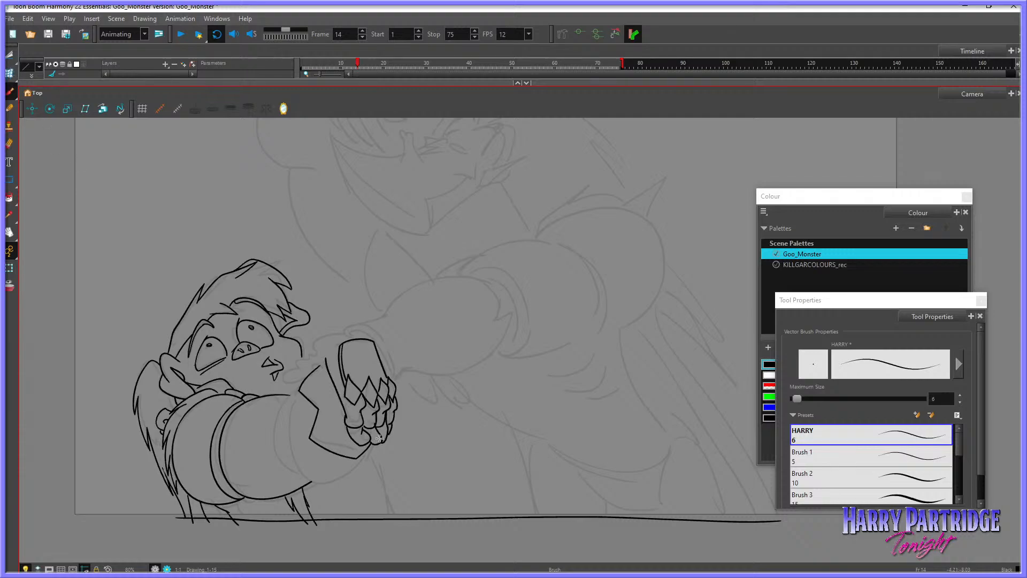
Step: Reshape the fingertip line at the lower end of the gripping hand with the Envelope tool
{"action": "left_click", "coordinate": [9, 73]}
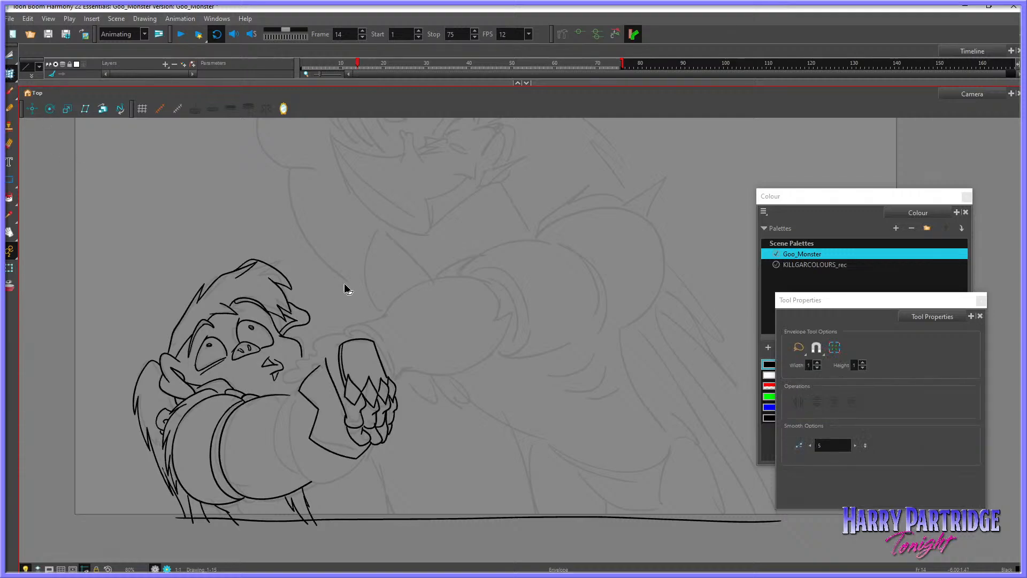
{"action": "left_click", "coordinate": [380, 444]}
{"action": "left_click_drag", "start_coordinate": [385, 422], "coordinate": [385, 427]}
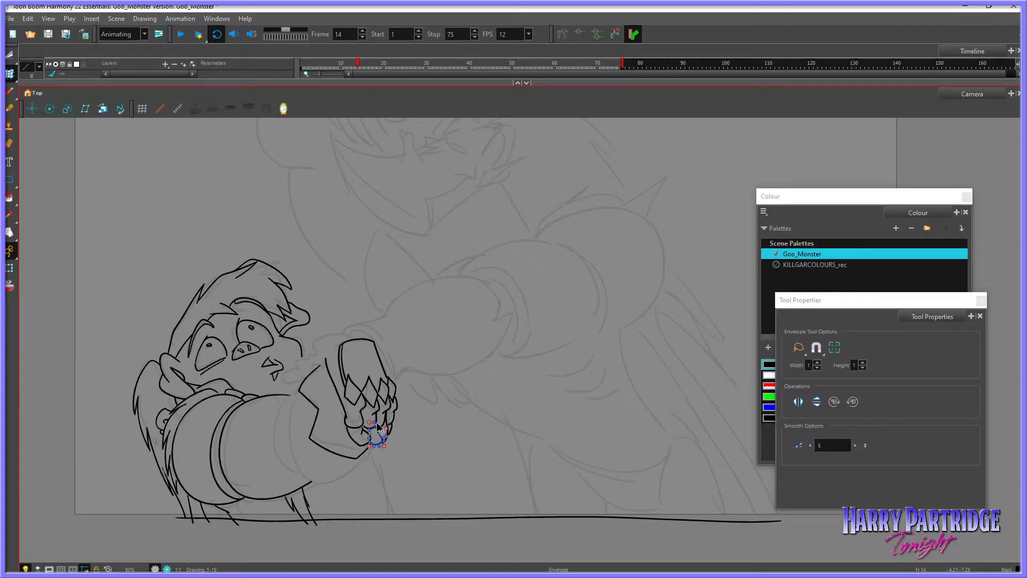
{"action": "left_click", "coordinate": [397, 447]}
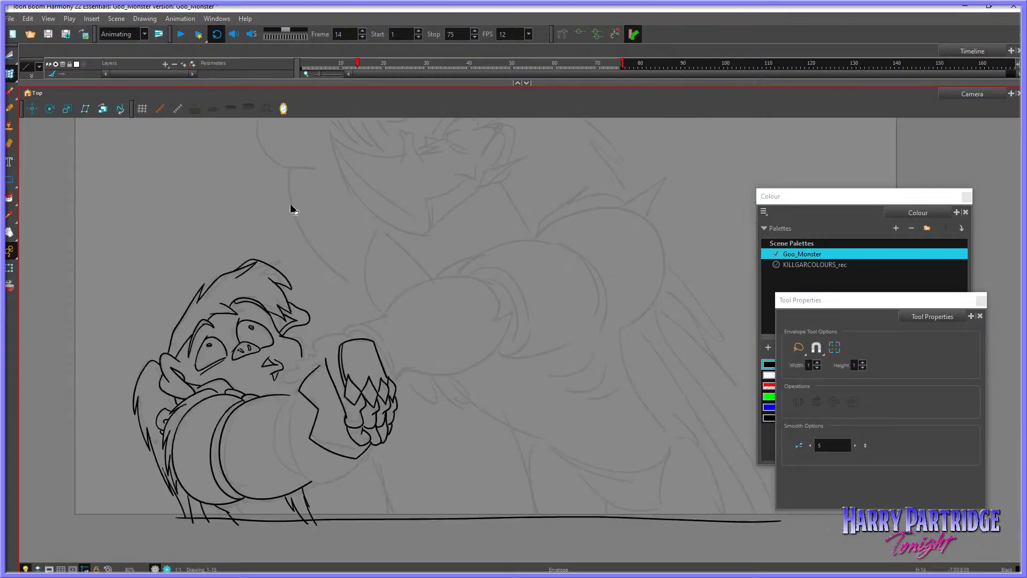
Step: Ink the thumb and upper contour of the gripping hand beside the smaller character's chin with the Brush, checking against frame 13
{"action": "left_click", "coordinate": [14, 82]}
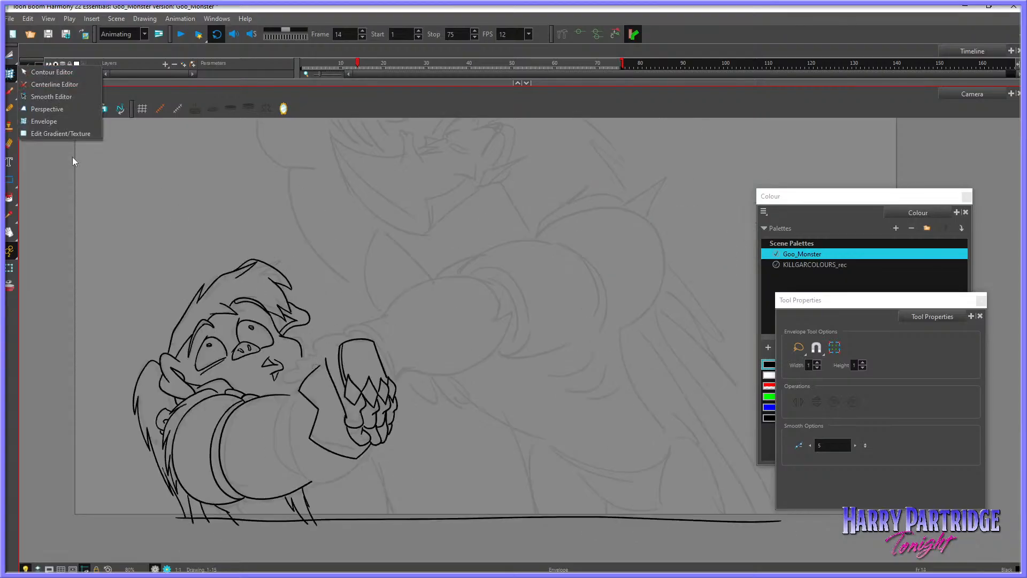
{"action": "key", "text": "alt+b"}
{"action": "mouse_move", "coordinate": [305, 360]}
{"action": "left_mouse_down"}
{"action": "mouse_move", "coordinate": [313, 369]}
{"action": "mouse_move", "coordinate": [316, 352]}
{"action": "mouse_move", "coordinate": [351, 333]}
{"action": "left_mouse_up"}
{"action": "key", "text": "period"}
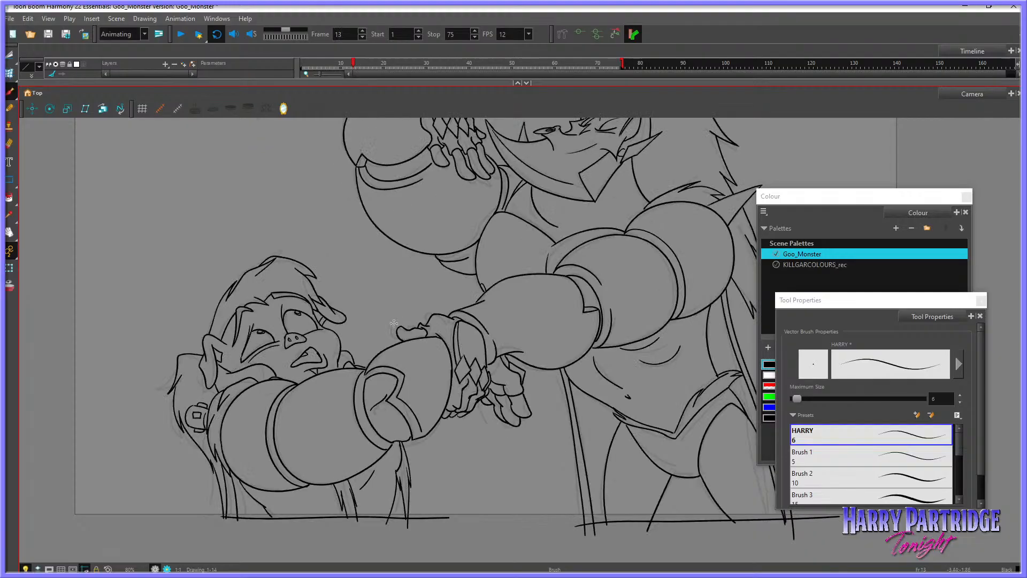
{"action": "key", "text": "comma"}
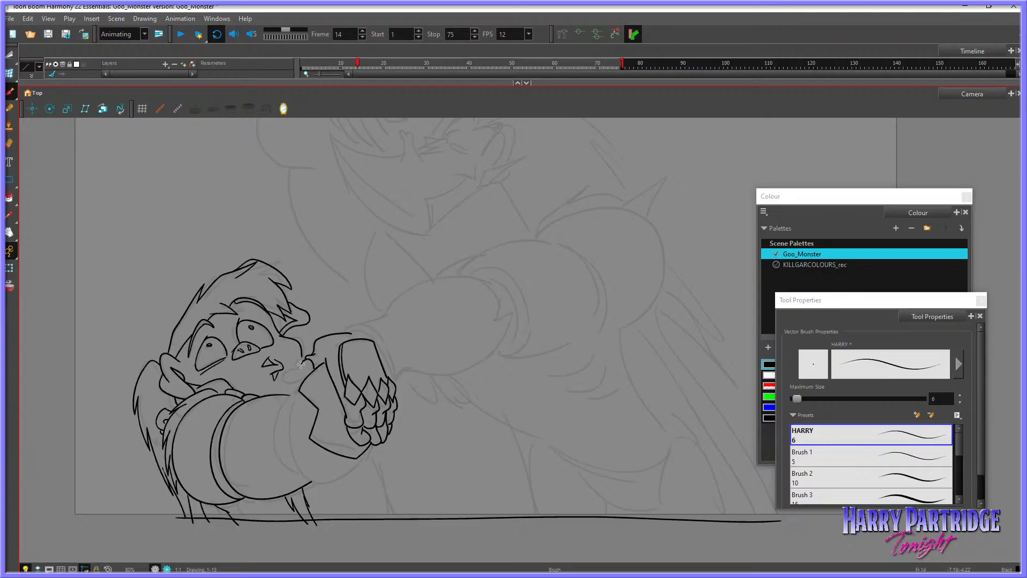
{"action": "left_click_drag", "start_coordinate": [287, 371], "coordinate": [306, 377]}
{"action": "key", "text": "period"}
{"action": "key", "text": "comma"}
{"action": "key", "text": "period"}
{"action": "key", "text": "comma"}
Step: Refine the smaller character's mouth and chin lines on frame 14, comparing them with the neighbouring frames
{"action": "left_click", "coordinate": [10, 55]}
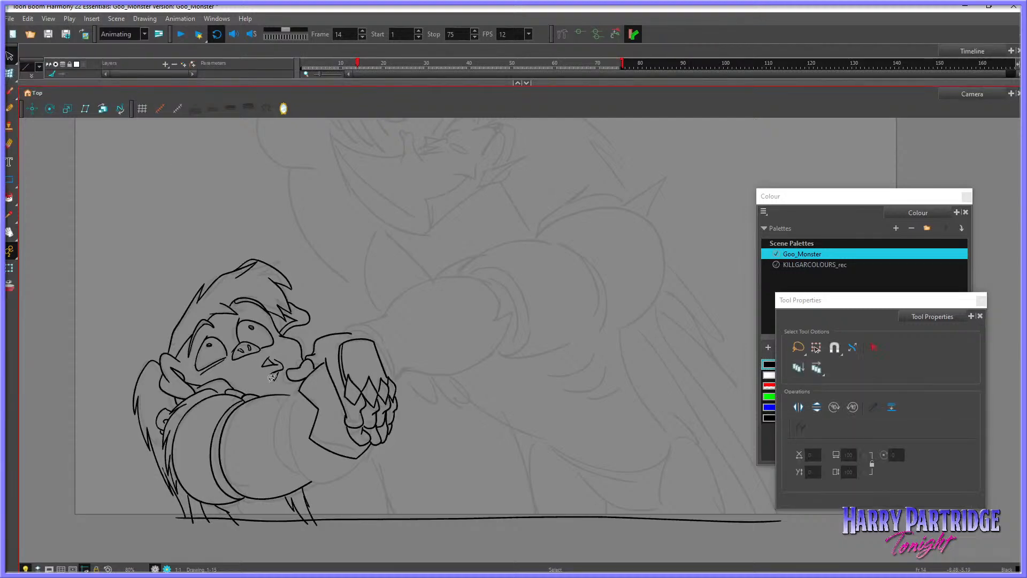
{"action": "key", "text": "comma"}
{"action": "left_click", "coordinate": [11, 91]}
{"action": "key", "text": "comma"}
{"action": "key", "text": "period"}
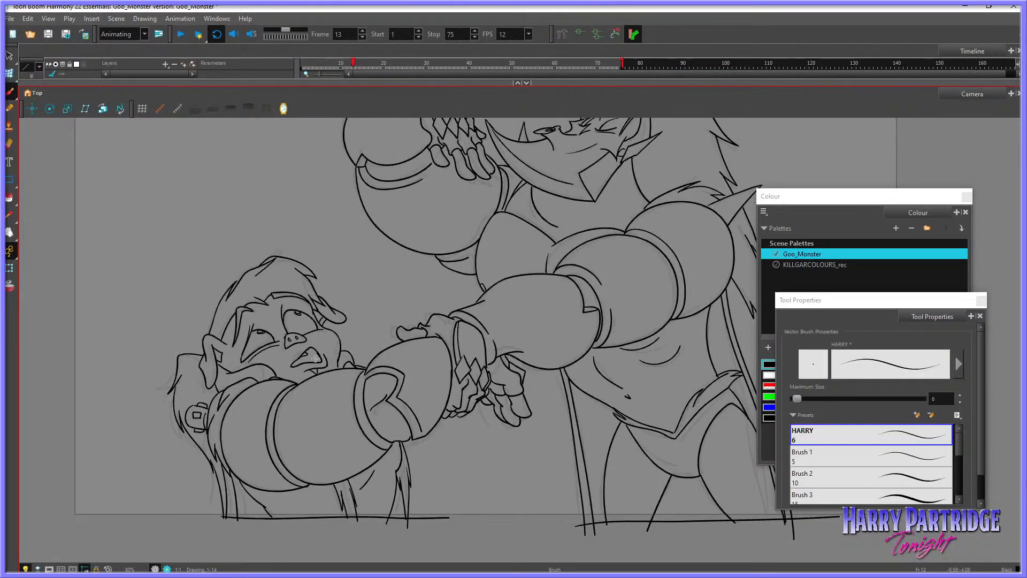
{"action": "key", "text": "period"}
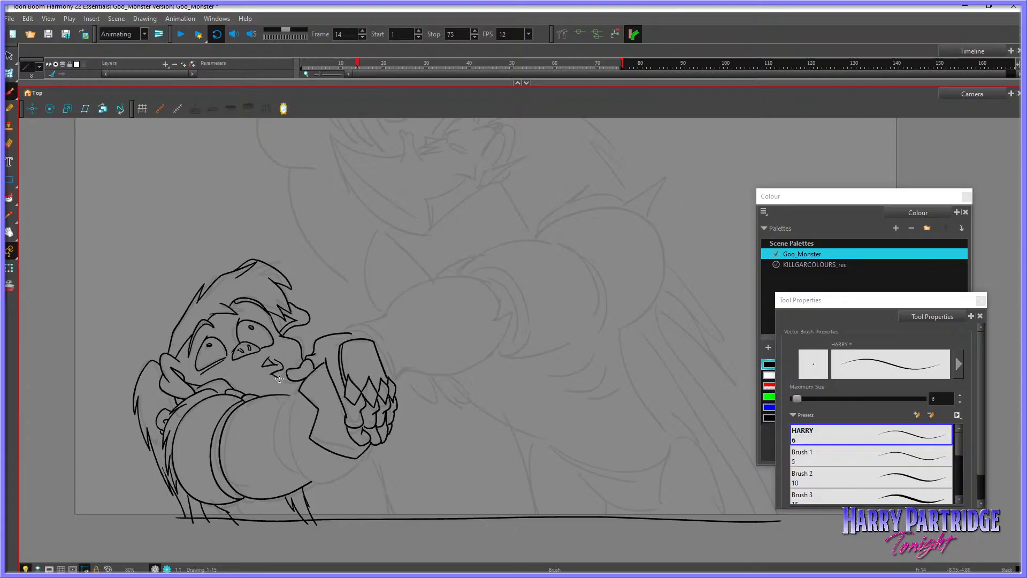
{"action": "key", "text": "period"}
{"action": "key", "text": "period"}
{"action": "key", "text": "comma"}
{"action": "key", "text": "comma"}
{"action": "key", "text": "period"}
{"action": "key", "text": "comma"}
Step: Ink the curved edge and underside of the smaller character's forearm guard, undoing and redrawing the first curve
{"action": "mouse_move", "coordinate": [300, 396]}
{"action": "left_mouse_down"}
{"action": "mouse_move", "coordinate": [283, 424]}
{"action": "mouse_move", "coordinate": [287, 462]}
{"action": "mouse_move", "coordinate": [315, 481]}
{"action": "left_mouse_up"}
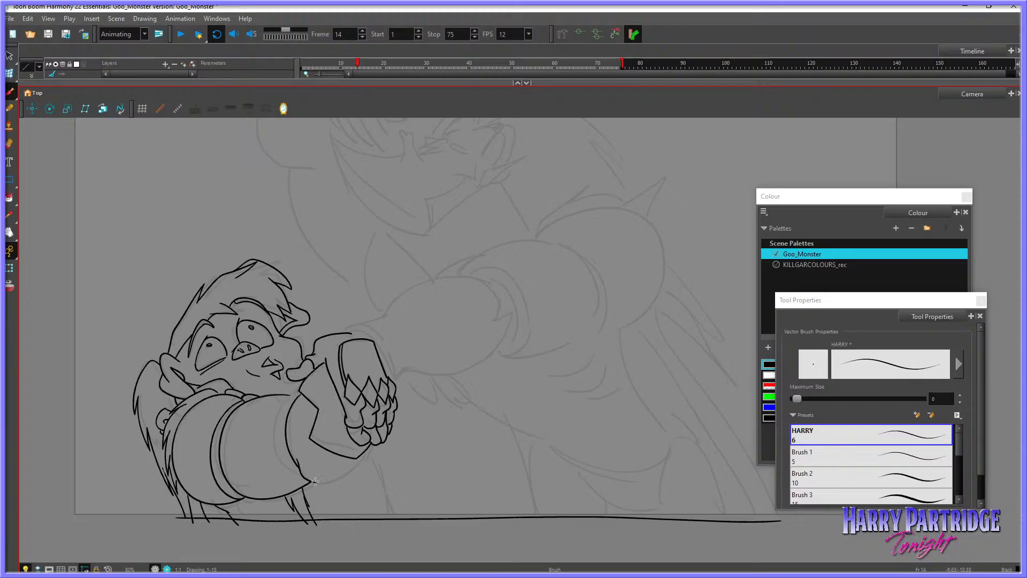
{"action": "key", "text": "ctrl+z"}
{"action": "key", "text": "alt+s"}
{"action": "mouse_move", "coordinate": [296, 399]}
{"action": "left_mouse_down"}
{"action": "mouse_move", "coordinate": [287, 437]}
{"action": "mouse_move", "coordinate": [313, 479]}
{"action": "left_mouse_up"}
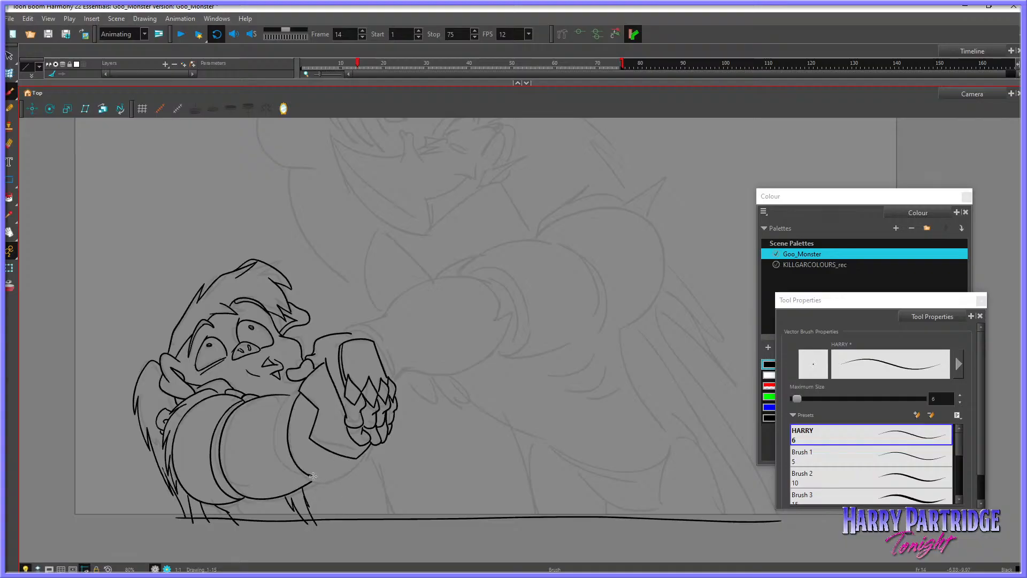
{"action": "left_click_drag", "start_coordinate": [308, 474], "coordinate": [348, 450]}
{"action": "left_click_drag", "start_coordinate": [304, 418], "coordinate": [315, 428]}
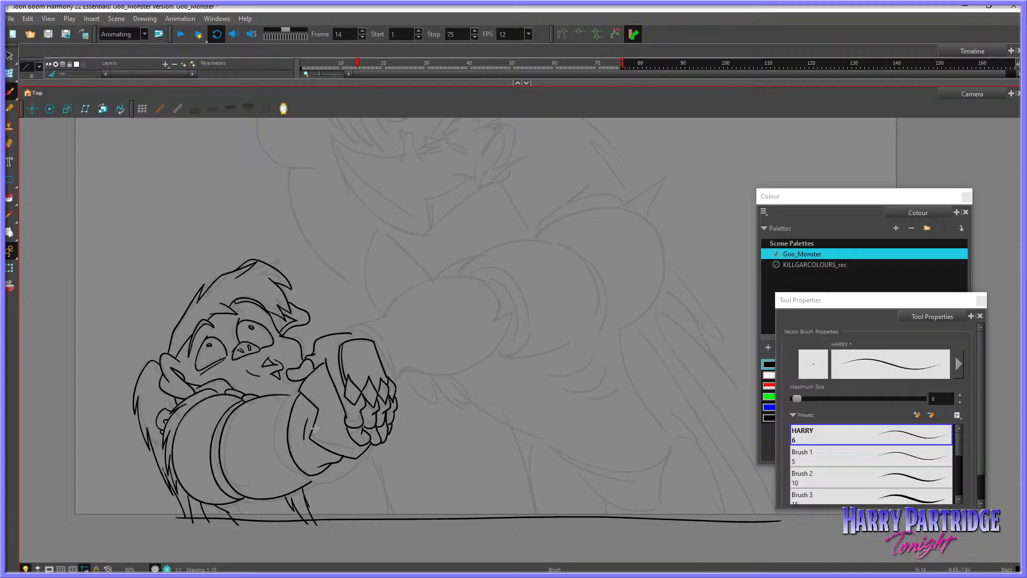
{"action": "left_click", "coordinate": [10, 73]}
{"action": "left_click", "coordinate": [295, 395]}
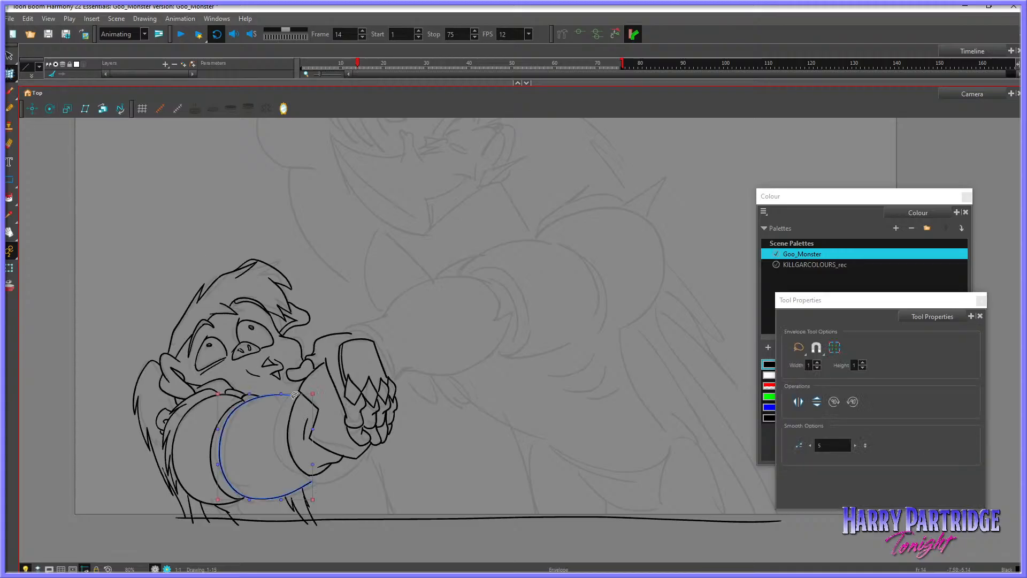
{"action": "key", "text": "Escape"}
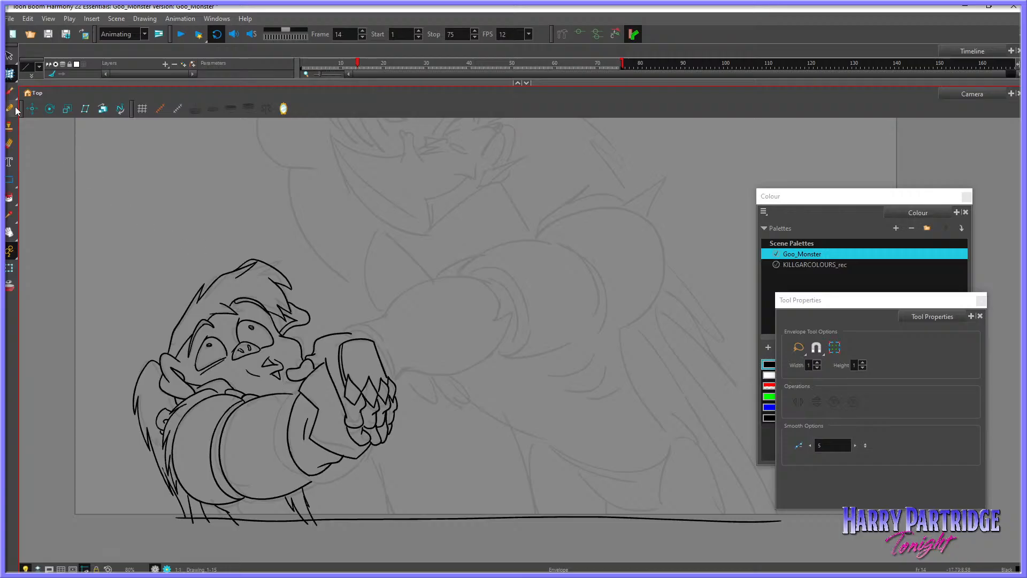
{"action": "key", "text": "alt+b"}
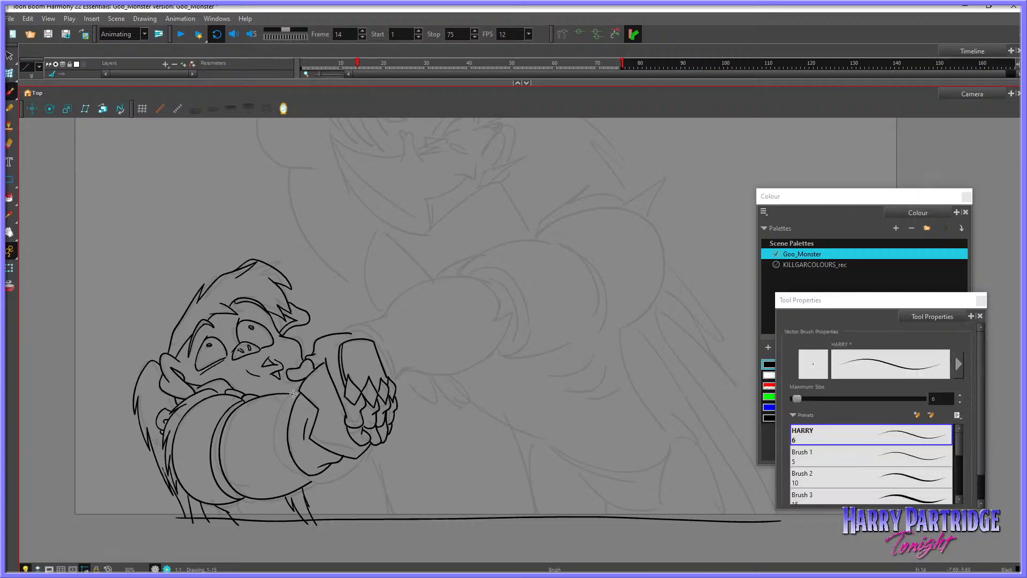
Step: Ink the second curve of the forearm band and the torso lines below the forearm, checking against frames 12 and 13
{"action": "mouse_move", "coordinate": [292, 395]}
{"action": "left_mouse_down"}
{"action": "mouse_move", "coordinate": [277, 430]}
{"action": "mouse_move", "coordinate": [287, 471]}
{"action": "mouse_move", "coordinate": [303, 484]}
{"action": "mouse_move", "coordinate": [330, 463]}
{"action": "mouse_move", "coordinate": [369, 480]}
{"action": "mouse_move", "coordinate": [366, 520]}
{"action": "left_mouse_up"}
{"action": "key", "text": "comma"}
{"action": "key", "text": "comma"}
{"action": "key", "text": "period"}
{"action": "key", "text": "period"}
{"action": "key", "text": "comma"}
{"action": "key", "text": "period"}
{"action": "key", "text": "comma"}
{"action": "key", "text": "period"}
{"action": "key", "text": "comma"}
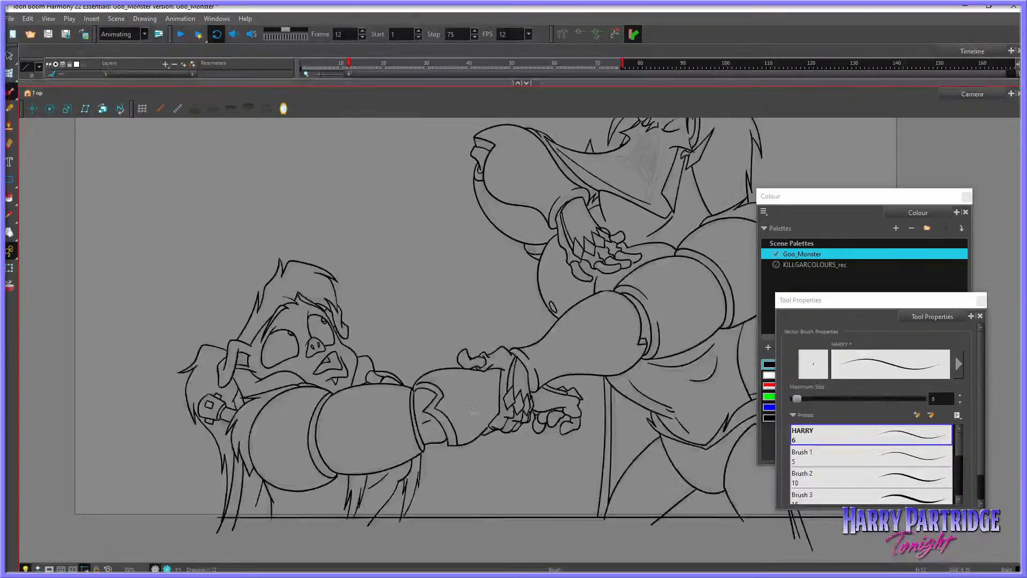
{"action": "key", "text": "period"}
Step: Ink the long pointed strands hanging below the gripping hand to the ground line, checking against frame 13
{"action": "left_click_drag", "start_coordinate": [365, 466], "coordinate": [392, 517]}
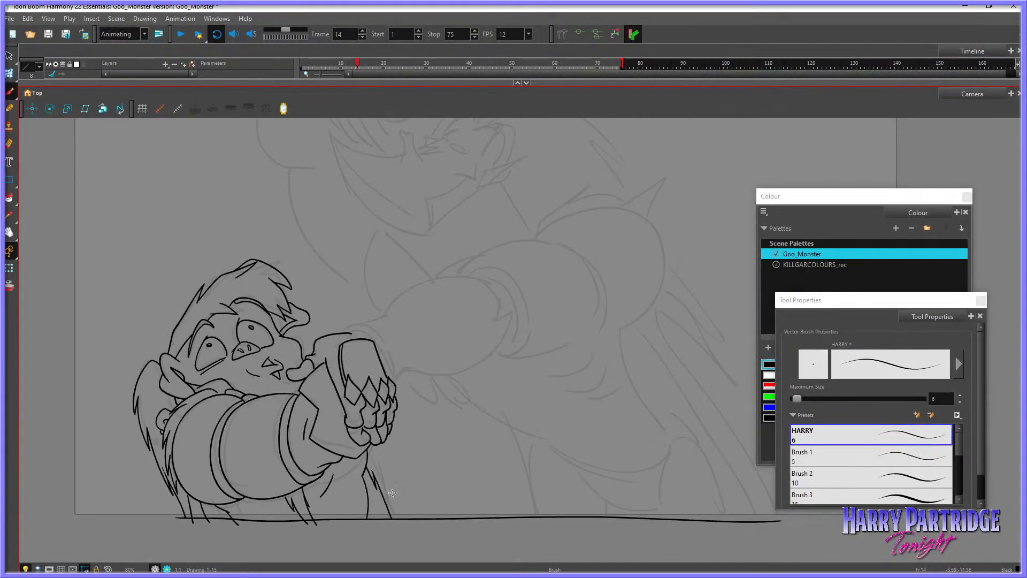
{"action": "key", "text": "comma"}
{"action": "key", "text": "period"}
{"action": "left_click_drag", "start_coordinate": [374, 445], "coordinate": [397, 524]}
{"action": "key", "text": "comma"}
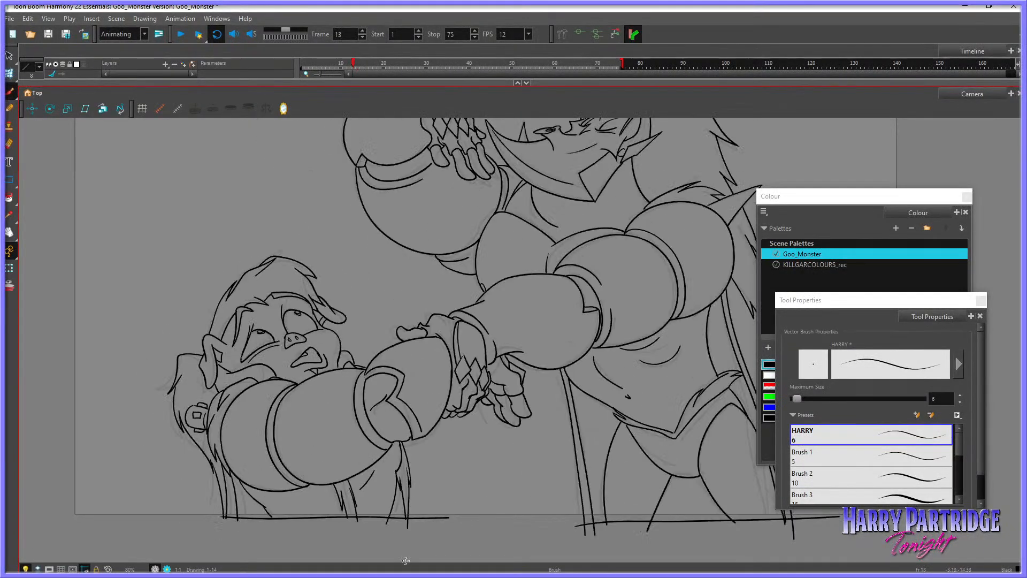
{"action": "key", "text": "period"}
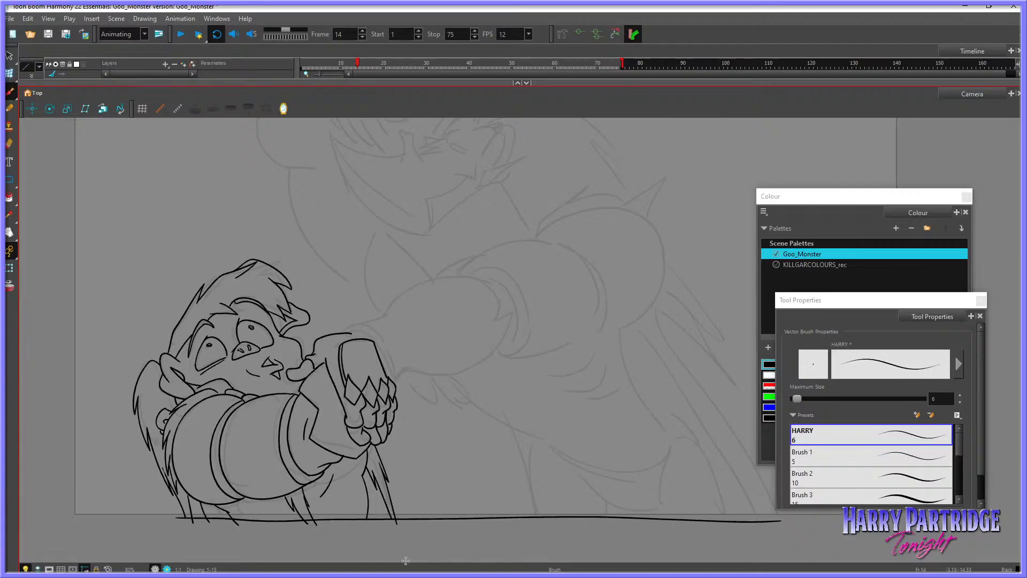
Step: Compare frame 14 with frames 12 and 13, and ink the outer curve around the back of the gripping hand
{"action": "key", "text": "comma"}
{"action": "key", "text": "comma"}
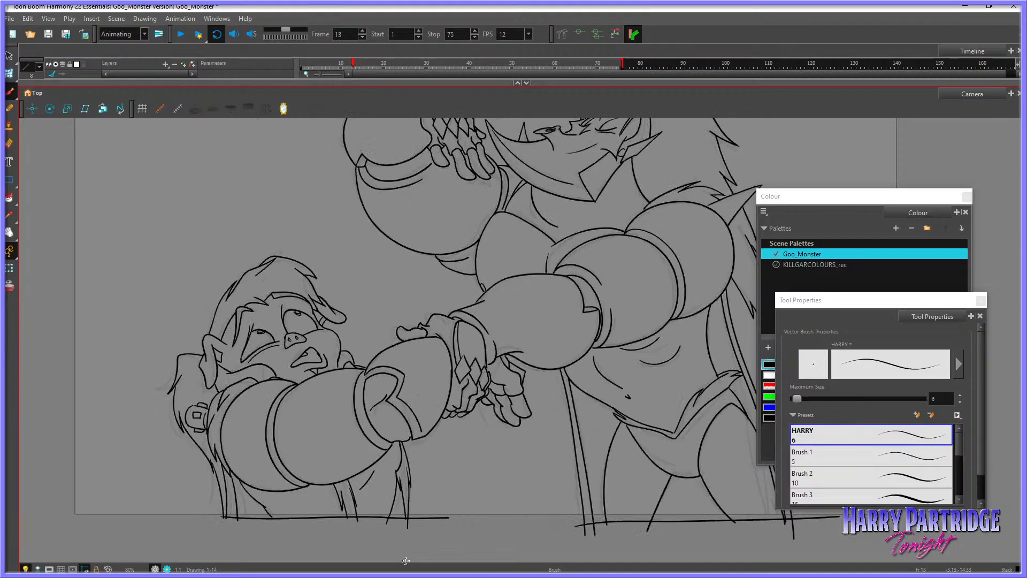
{"action": "key", "text": "period"}
{"action": "key", "text": "period"}
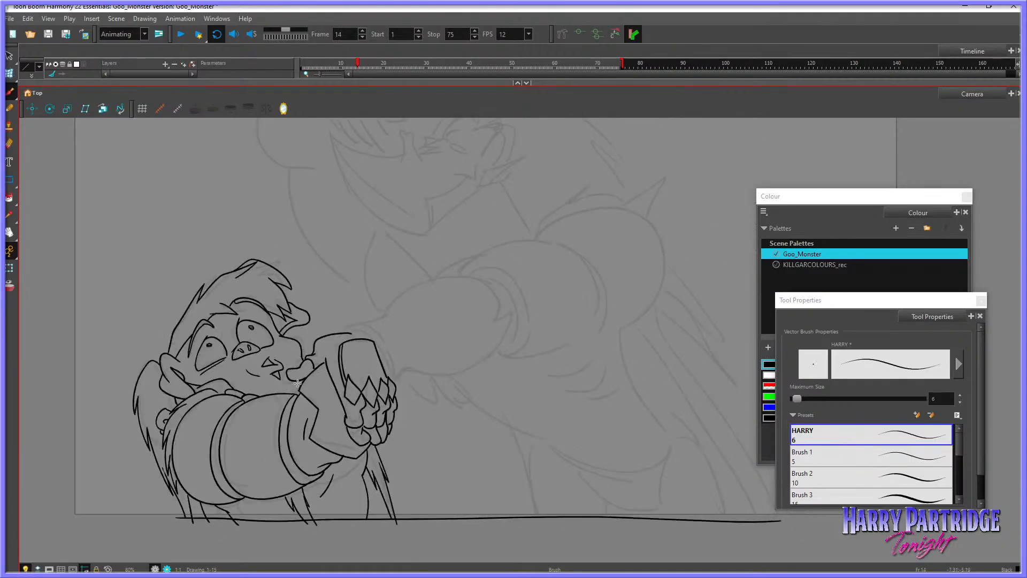
{"action": "key", "text": "comma"}
{"action": "key", "text": "period"}
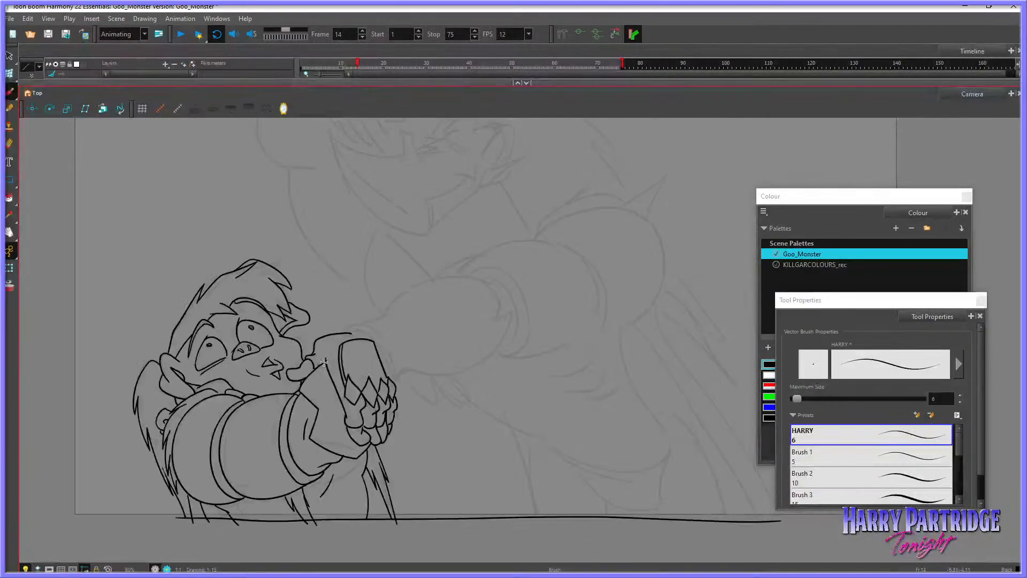
{"action": "mouse_move", "coordinate": [348, 332]}
{"action": "left_mouse_down"}
{"action": "mouse_move", "coordinate": [381, 342]}
{"action": "mouse_move", "coordinate": [391, 376]}
{"action": "left_mouse_up"}
Step: Ink the cuff lines around the larger character's wrist on frame 14, checking against frames 12 and 13
{"action": "left_click", "coordinate": [9, 232]}
{"action": "left_click_drag", "start_coordinate": [502, 386], "coordinate": [475, 413]}
{"action": "key", "text": "comma"}
{"action": "key", "text": "comma"}
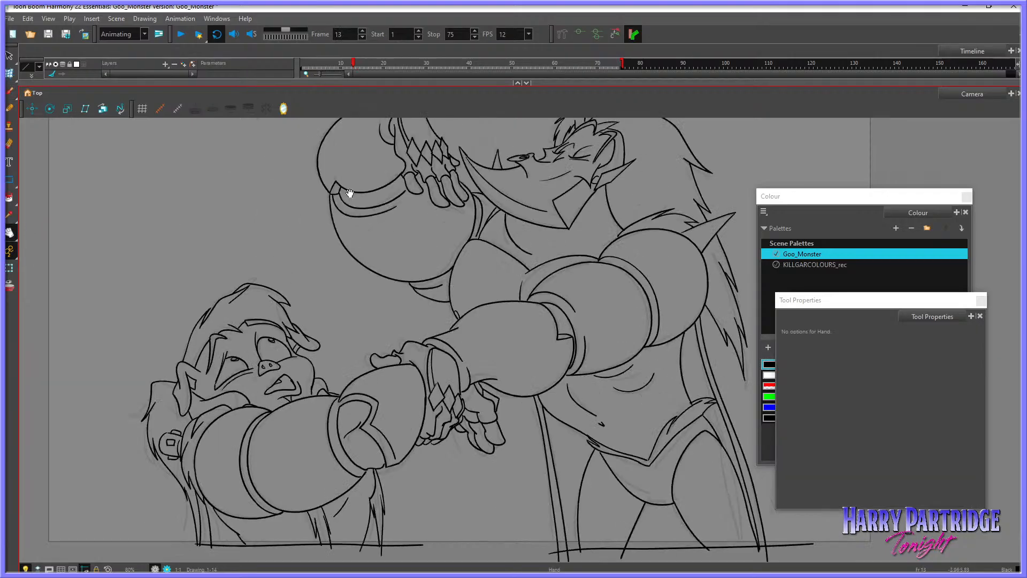
{"action": "key", "text": "period"}
{"action": "key", "text": "period"}
{"action": "left_click", "coordinate": [10, 92]}
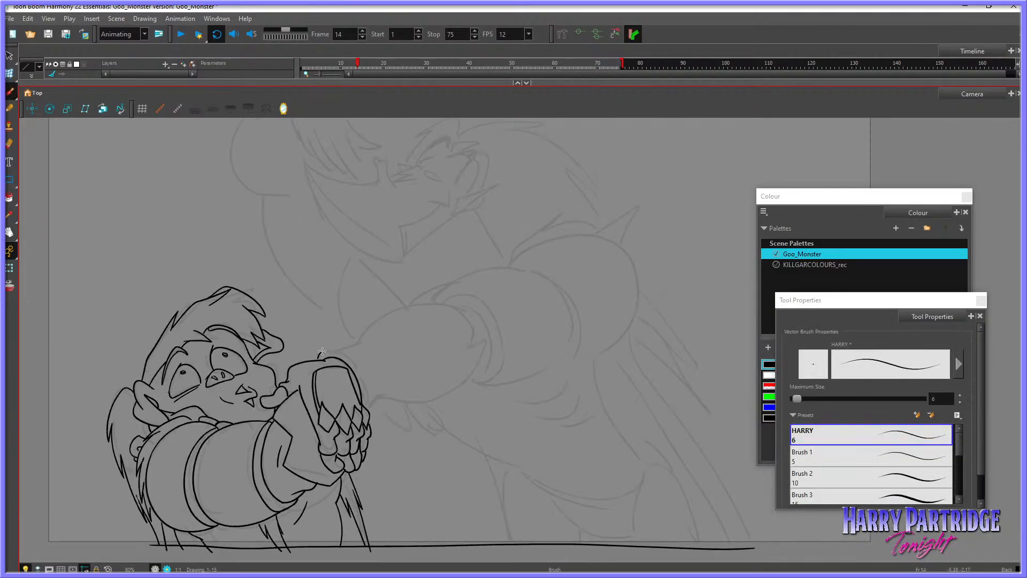
{"action": "mouse_move", "coordinate": [322, 352]}
{"action": "left_mouse_down"}
{"action": "mouse_move", "coordinate": [361, 372]}
{"action": "mouse_move", "coordinate": [317, 360]}
{"action": "mouse_move", "coordinate": [326, 349]}
{"action": "mouse_move", "coordinate": [351, 357]}
{"action": "mouse_move", "coordinate": [366, 407]}
{"action": "mouse_move", "coordinate": [371, 327]}
{"action": "mouse_move", "coordinate": [440, 302]}
{"action": "mouse_move", "coordinate": [474, 348]}
{"action": "left_mouse_up"}
{"action": "key", "text": "ctrl+z"}
{"action": "key", "text": "period"}
{"action": "key", "text": "comma"}
{"action": "key", "text": "comma"}
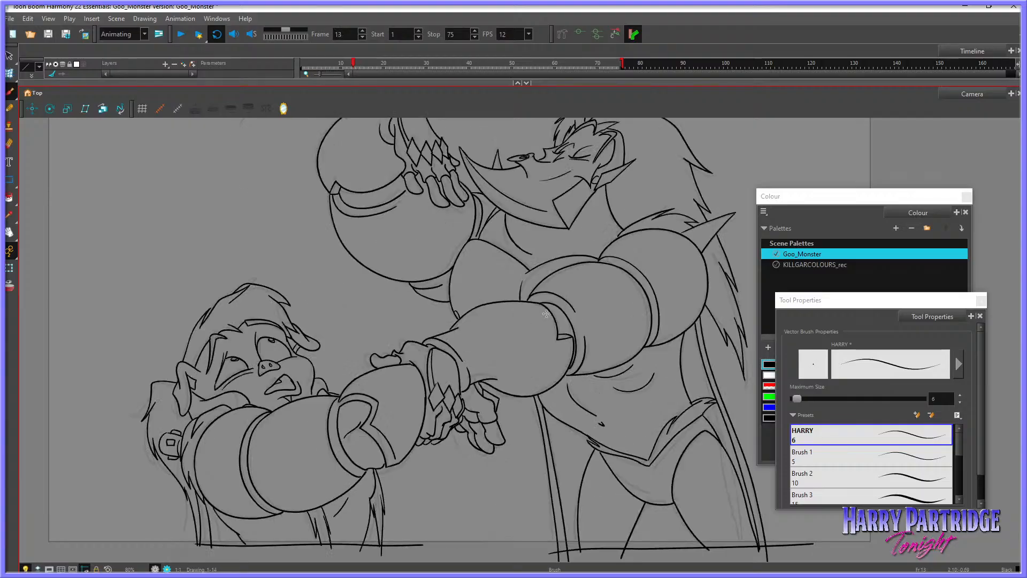
Step: Ink the upper curve of the larger character's forearm up to the elbow, redrawing it flatter after comparing with frame 13
{"action": "key", "text": "period"}
{"action": "key", "text": "comma"}
{"action": "key", "text": "period"}
{"action": "key", "text": "comma"}
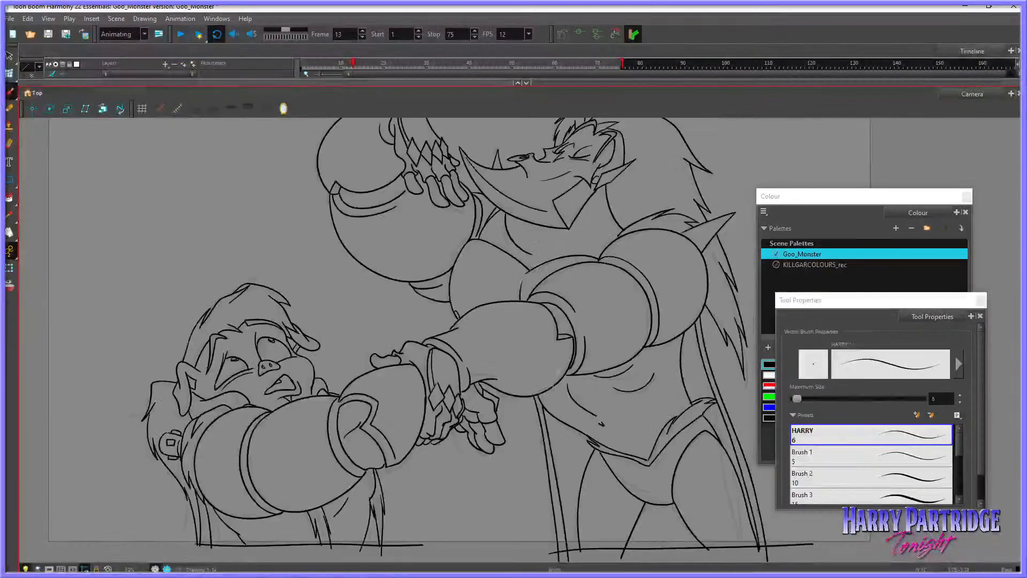
{"action": "key", "text": "period"}
{"action": "key", "text": "comma"}
{"action": "key", "text": "period"}
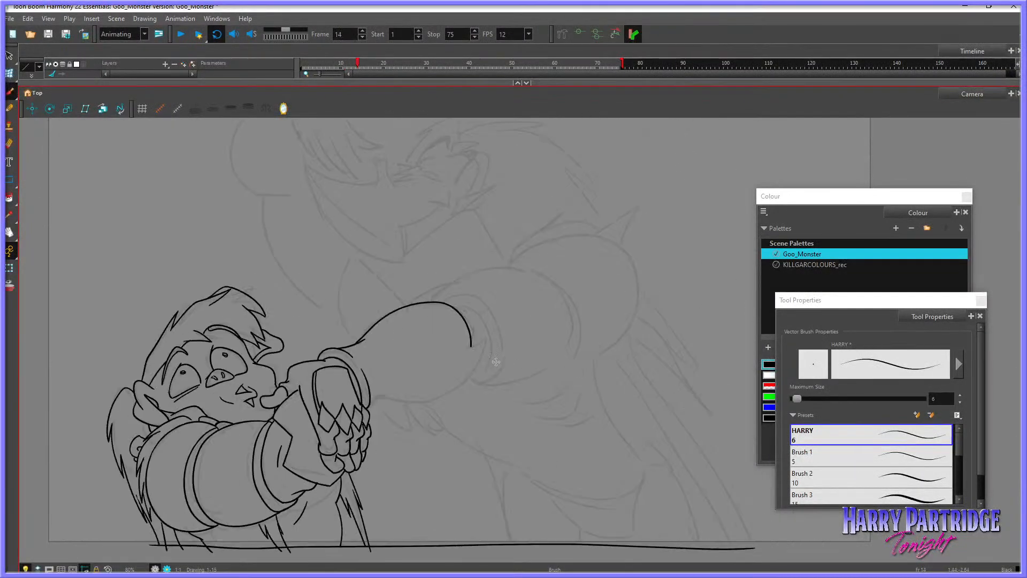
{"action": "key", "text": "comma"}
{"action": "key", "text": "period"}
{"action": "key", "text": "ctrl+z"}
{"action": "key", "text": "ctrl+z"}
{"action": "mouse_move", "coordinate": [356, 344]}
{"action": "left_mouse_down"}
{"action": "mouse_move", "coordinate": [413, 307]}
{"action": "mouse_move", "coordinate": [455, 310]}
{"action": "mouse_move", "coordinate": [470, 345]}
{"action": "left_mouse_up"}
{"action": "key", "text": "comma"}
{"action": "key", "text": "period"}
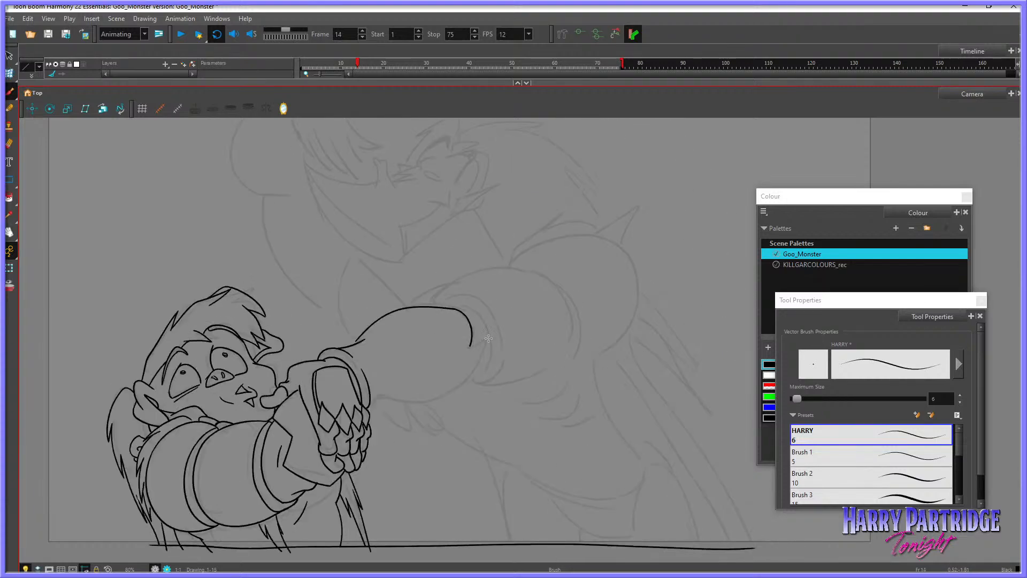
{"action": "key", "text": "comma"}
{"action": "key", "text": "period"}
Step: Ink the underside of the larger character's forearm from the wrist to the pointed elbow corner, comparing with frame 13
{"action": "mouse_move", "coordinate": [368, 405]}
{"action": "left_mouse_down"}
{"action": "mouse_move", "coordinate": [396, 391]}
{"action": "mouse_move", "coordinate": [376, 397]}
{"action": "mouse_move", "coordinate": [439, 394]}
{"action": "mouse_move", "coordinate": [465, 381]}
{"action": "mouse_move", "coordinate": [494, 339]}
{"action": "mouse_move", "coordinate": [464, 383]}
{"action": "mouse_move", "coordinate": [422, 398]}
{"action": "mouse_move", "coordinate": [383, 396]}
{"action": "left_mouse_up"}
{"action": "key", "text": "comma"}
{"action": "key", "text": "period"}
{"action": "key", "text": "ctrl+z"}
Step: Ink the first finger shapes of the larger character's hand below the forearm, checking the neighbouring frames
{"action": "key", "text": "period"}
{"action": "key", "text": "period"}
{"action": "key", "text": "comma"}
{"action": "key", "text": "comma"}
{"action": "key", "text": "comma"}
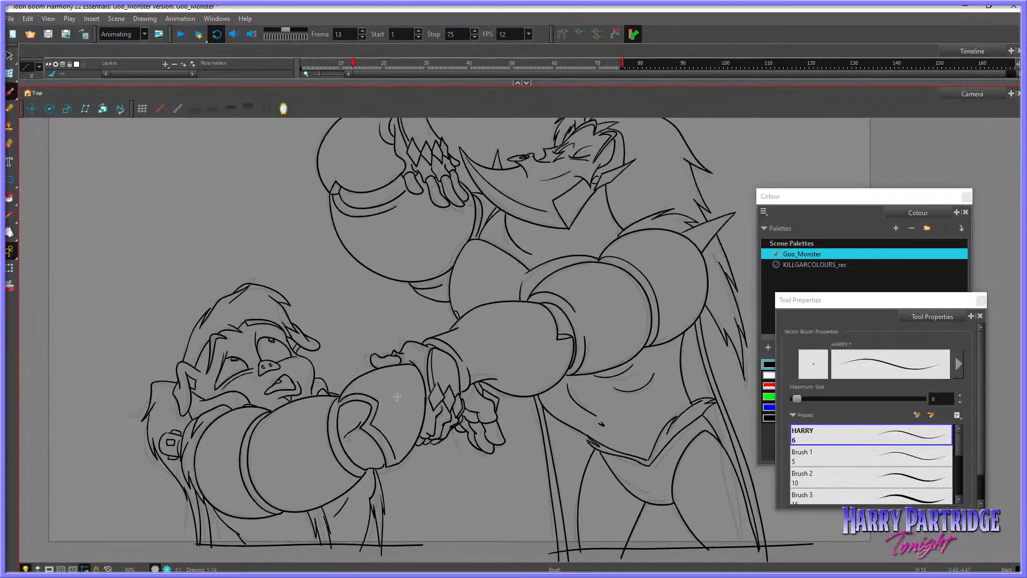
{"action": "key", "text": "period"}
{"action": "mouse_move", "coordinate": [387, 407]}
{"action": "left_mouse_down"}
{"action": "mouse_move", "coordinate": [420, 403]}
{"action": "mouse_move", "coordinate": [412, 411]}
{"action": "left_mouse_up"}
{"action": "key", "text": "ctrl+z"}
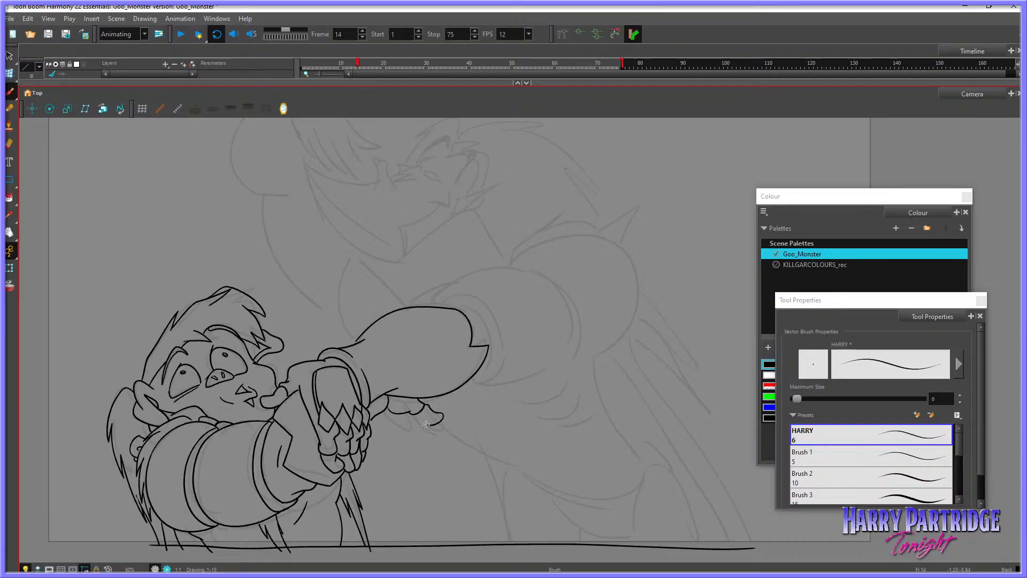
Step: Step back from frame 14 to the opening frames and forward again to examine how the gripping hands are drawn
{"action": "key", "text": "comma"}
{"action": "key", "text": "period"}
{"action": "key", "text": "comma"}
{"action": "key", "text": "period"}
{"action": "key", "text": "comma"}
{"action": "key", "text": "comma"}
{"action": "key", "text": "comma"}
{"action": "key", "text": "comma"}
{"action": "key", "text": "comma"}
{"action": "key", "text": "comma"}
{"action": "key", "text": "comma"}
{"action": "key", "text": "comma"}
{"action": "key", "text": "comma"}
{"action": "key", "text": "comma"}
{"action": "key", "text": "comma"}
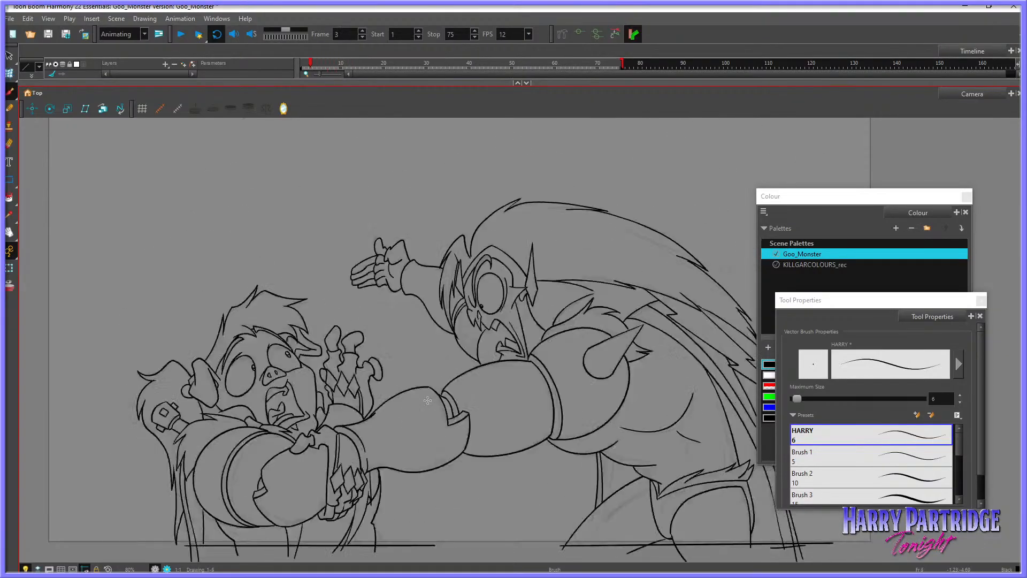
{"action": "key", "text": "comma"}
{"action": "key", "text": "comma"}
{"action": "key", "text": "period"}
{"action": "key", "text": "period"}
{"action": "key", "text": "period"}
{"action": "key", "text": "period"}
{"action": "key", "text": "period"}
{"action": "key", "text": "period"}
{"action": "key", "text": "period"}
{"action": "key", "text": "period"}
{"action": "key", "text": "period"}
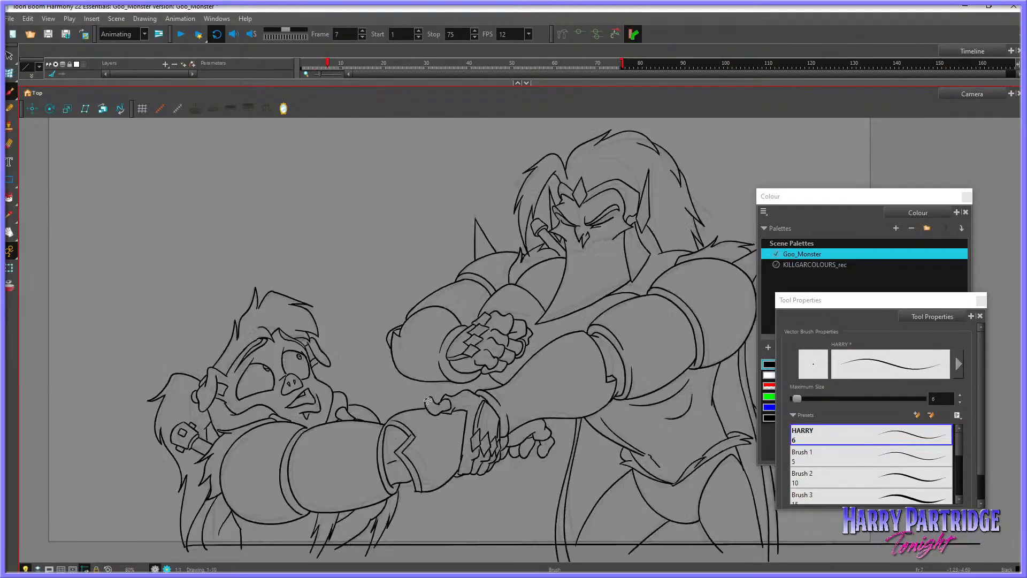
{"action": "key", "text": "period"}
{"action": "key", "text": "period"}
{"action": "key", "text": "period"}
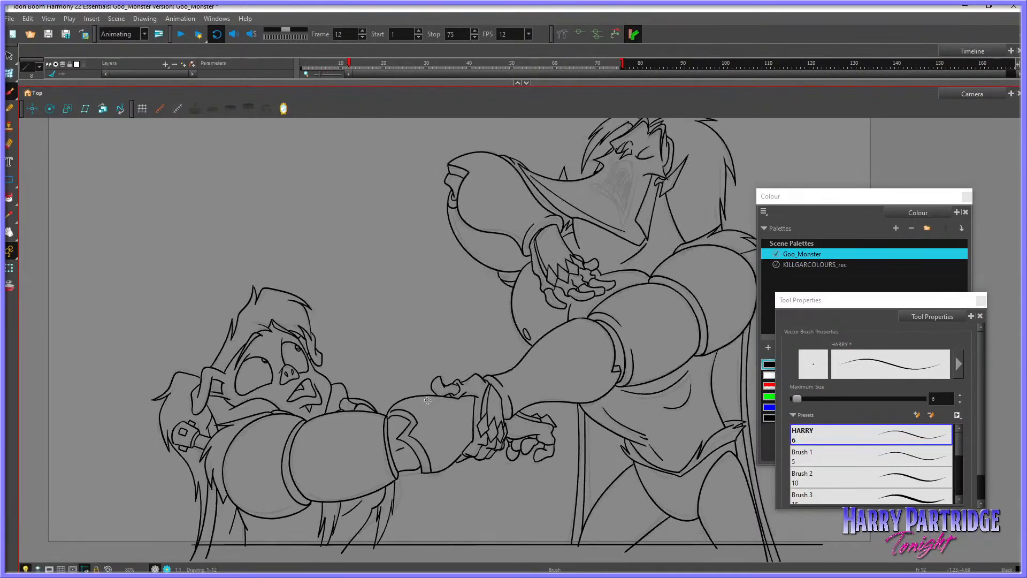
{"action": "key", "text": "period"}
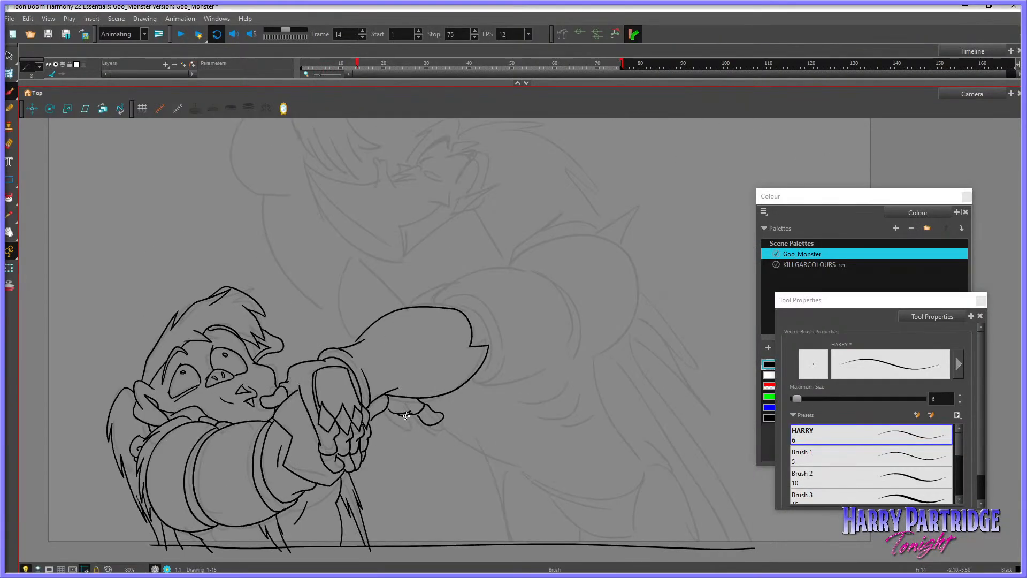
Step: Ink the remaining fingers of the larger character's hand below the forearm, comparing with frame 13
{"action": "left_click_drag", "start_coordinate": [412, 422], "coordinate": [441, 428]}
{"action": "key", "text": "comma"}
{"action": "key", "text": "period"}
{"action": "key", "text": "comma"}
{"action": "key", "text": "period"}
{"action": "left_click_drag", "start_coordinate": [381, 414], "coordinate": [390, 425]}
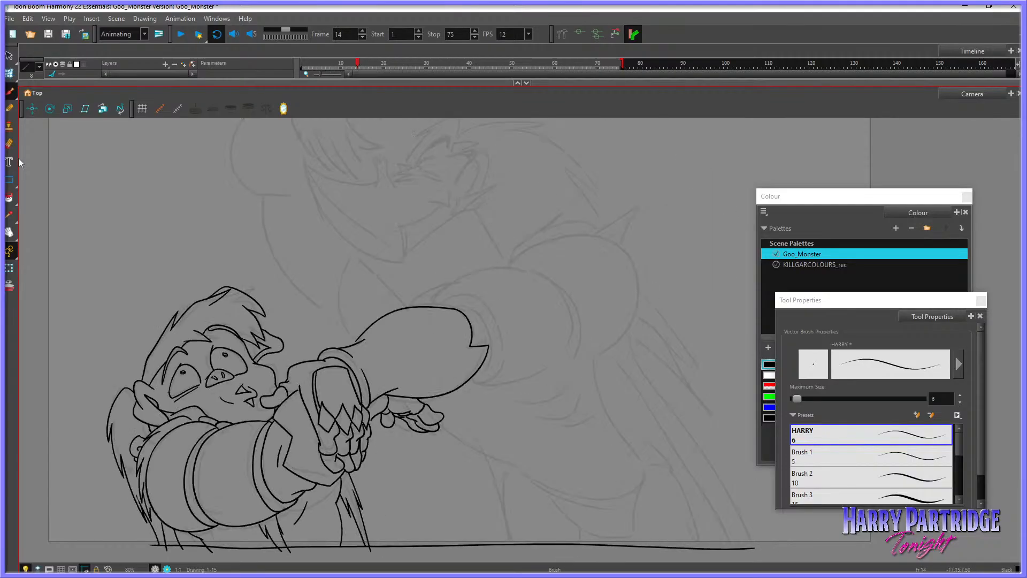
Step: Add the second short line to the pointed notch at the larger character's elbow
{"action": "left_click", "coordinate": [10, 143]}
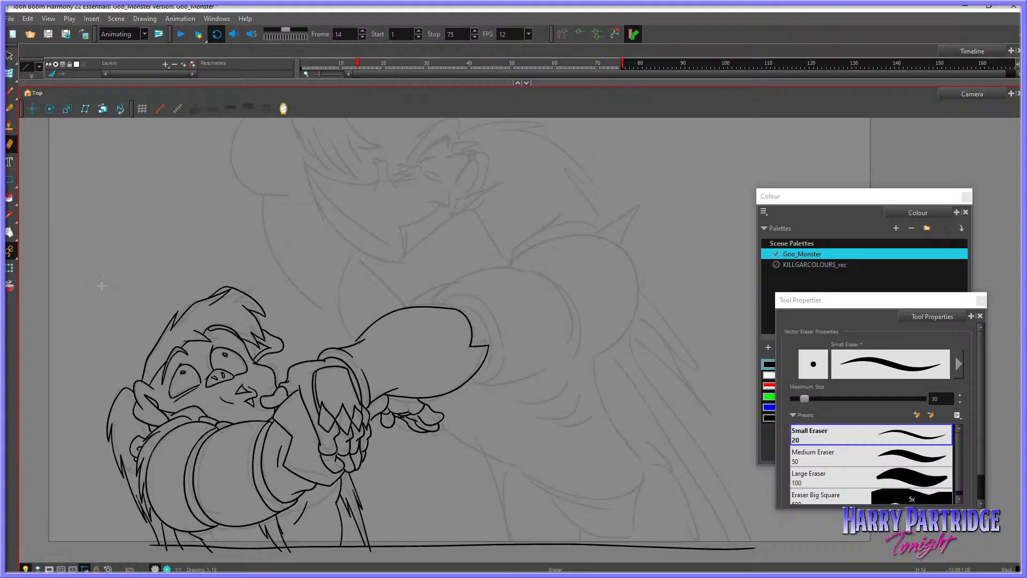
{"action": "left_click", "coordinate": [10, 234]}
{"action": "left_click_drag", "start_coordinate": [510, 325], "coordinate": [439, 378]}
{"action": "left_click", "coordinate": [10, 92]}
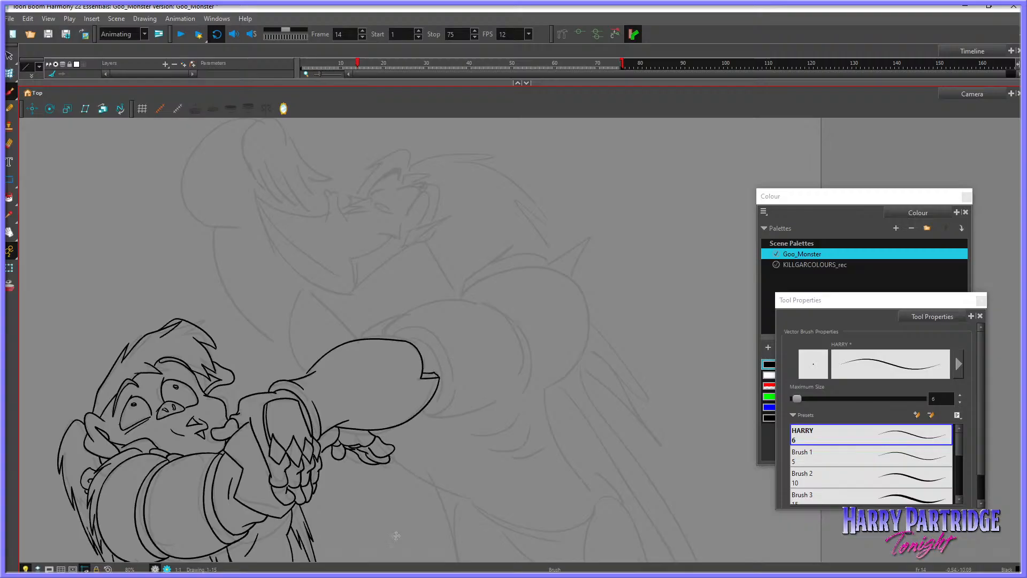
Step: Ink the curved edges of the elbow band beside the notch, redrawing one stroke after checking frames 12 and 13
{"action": "key", "text": "comma"}
{"action": "key", "text": "comma"}
{"action": "key", "text": "period"}
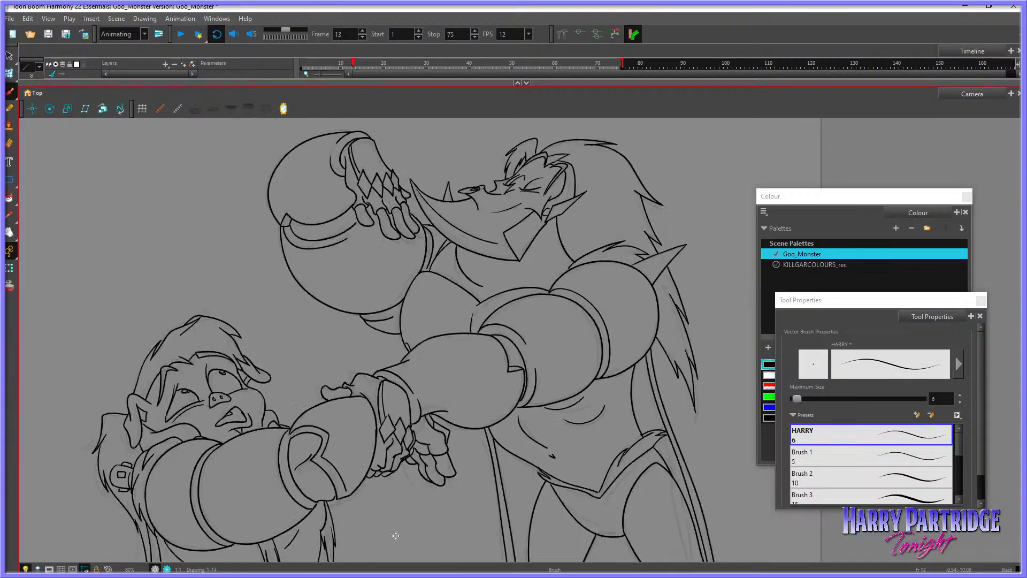
{"action": "key", "text": "period"}
{"action": "mouse_move", "coordinate": [393, 336]}
{"action": "left_mouse_down"}
{"action": "mouse_move", "coordinate": [438, 367]}
{"action": "mouse_move", "coordinate": [410, 335]}
{"action": "mouse_move", "coordinate": [438, 359]}
{"action": "mouse_move", "coordinate": [444, 396]}
{"action": "mouse_move", "coordinate": [423, 413]}
{"action": "left_mouse_up"}
{"action": "key", "text": "ctrl+z"}
{"action": "key", "text": "comma"}
{"action": "key", "text": "comma"}
{"action": "key", "text": "period"}
{"action": "key", "text": "period"}
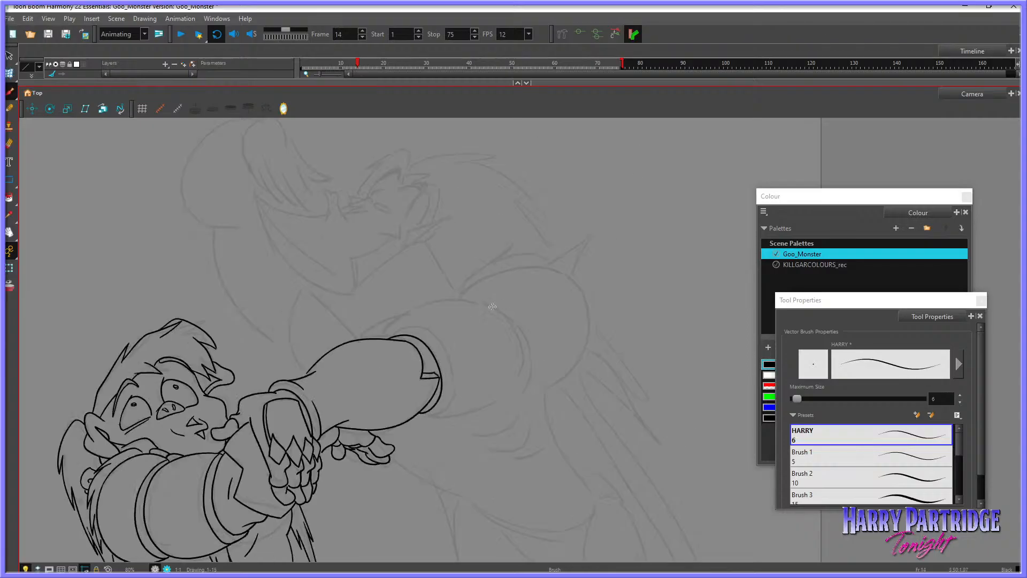
{"action": "mouse_move", "coordinate": [384, 338]}
{"action": "left_mouse_down"}
{"action": "mouse_move", "coordinate": [407, 324]}
{"action": "mouse_move", "coordinate": [434, 339]}
{"action": "mouse_move", "coordinate": [454, 376]}
{"action": "mouse_move", "coordinate": [442, 411]}
{"action": "mouse_move", "coordinate": [419, 415]}
{"action": "left_mouse_up"}
{"action": "key", "text": "comma"}
{"action": "key", "text": "period"}
Step: Ink the rounded upper-arm outline from the elbow band and its underside, redrawing the underside stroke once
{"action": "mouse_move", "coordinate": [398, 322]}
{"action": "left_mouse_down"}
{"action": "mouse_move", "coordinate": [430, 305]}
{"action": "mouse_move", "coordinate": [484, 304]}
{"action": "mouse_move", "coordinate": [519, 343]}
{"action": "mouse_move", "coordinate": [511, 392]}
{"action": "left_mouse_up"}
{"action": "key", "text": "comma"}
{"action": "key", "text": "period"}
{"action": "mouse_move", "coordinate": [424, 416]}
{"action": "left_mouse_down"}
{"action": "mouse_move", "coordinate": [479, 410]}
{"action": "mouse_move", "coordinate": [516, 385]}
{"action": "left_mouse_up"}
{"action": "key", "text": "ctrl+z"}
{"action": "mouse_move", "coordinate": [428, 416]}
{"action": "left_mouse_down"}
{"action": "mouse_move", "coordinate": [494, 405]}
{"action": "mouse_move", "coordinate": [520, 377]}
{"action": "left_mouse_up"}
{"action": "key", "text": "comma"}
{"action": "key", "text": "comma"}
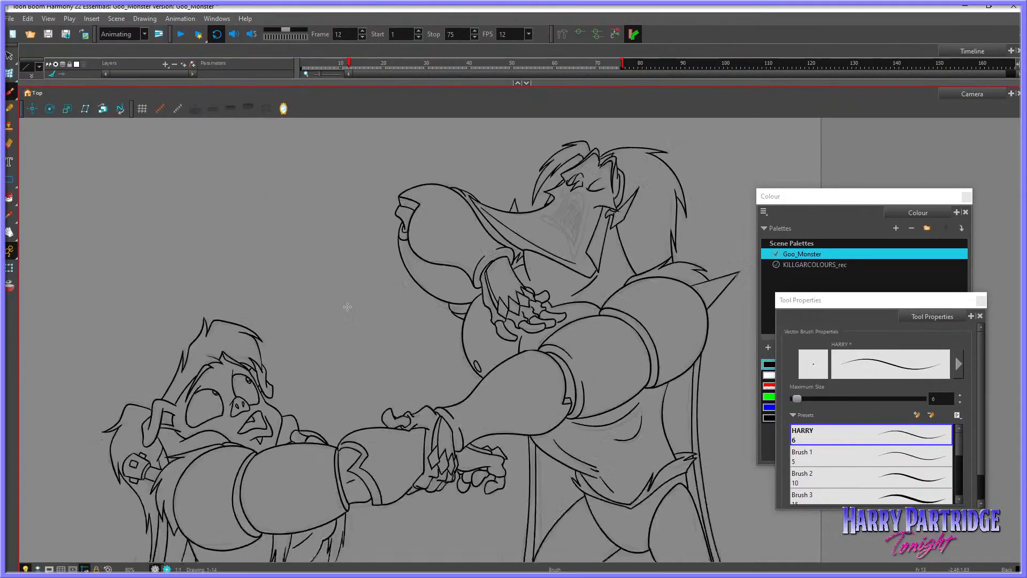
Step: Ink the round shoulder outline above the upper arm, redrawing the first attempt and comparing with frames 12 and 13
{"action": "key", "text": "period"}
{"action": "key", "text": "period"}
{"action": "mouse_move", "coordinate": [463, 298]}
{"action": "left_mouse_down"}
{"action": "mouse_move", "coordinate": [482, 296]}
{"action": "mouse_move", "coordinate": [520, 322]}
{"action": "left_mouse_up"}
{"action": "key", "text": "ctrl+z"}
{"action": "mouse_move", "coordinate": [466, 300]}
{"action": "left_mouse_down"}
{"action": "mouse_move", "coordinate": [496, 273]}
{"action": "mouse_move", "coordinate": [529, 267]}
{"action": "mouse_move", "coordinate": [574, 284]}
{"action": "mouse_move", "coordinate": [586, 308]}
{"action": "mouse_move", "coordinate": [577, 357]}
{"action": "mouse_move", "coordinate": [548, 387]}
{"action": "mouse_move", "coordinate": [511, 400]}
{"action": "left_mouse_up"}
{"action": "key", "text": "comma"}
{"action": "key", "text": "comma"}
{"action": "key", "text": "period"}
{"action": "key", "text": "period"}
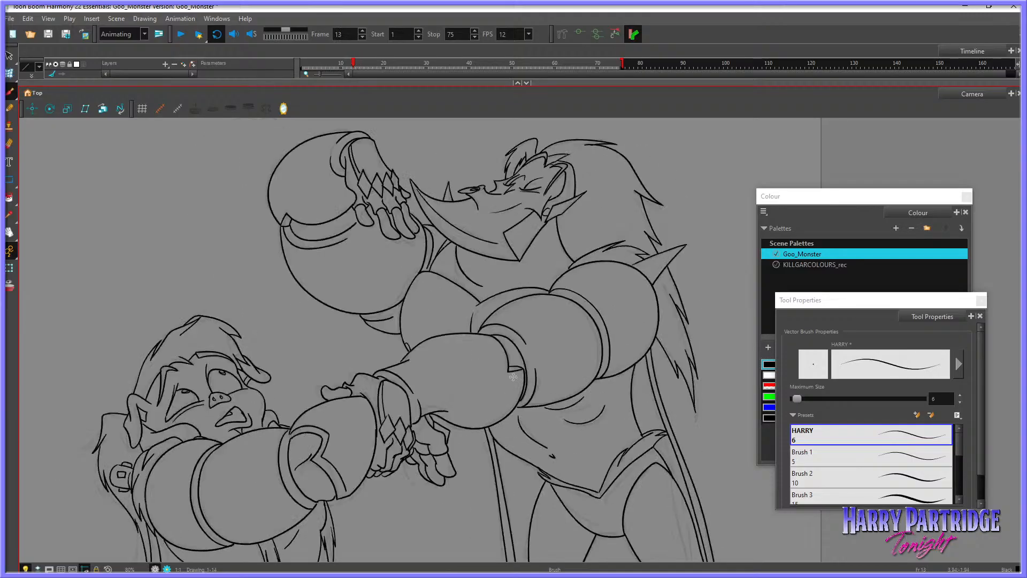
Step: Reshape the upper curve of the larger character's shoulder outline with the Envelope tool
{"action": "left_click", "coordinate": [10, 73]}
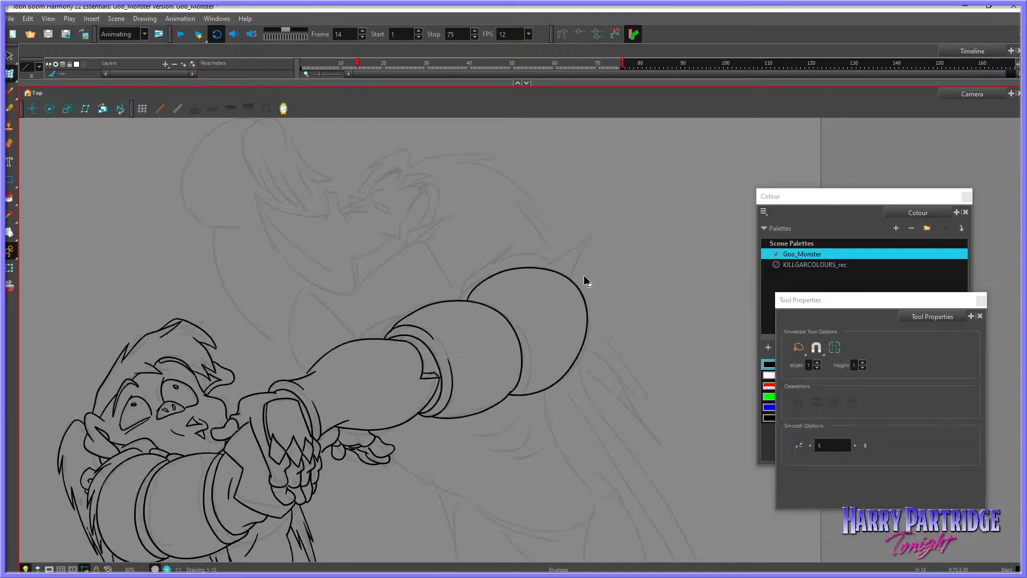
{"action": "left_click", "coordinate": [577, 288]}
{"action": "left_click_drag", "start_coordinate": [591, 268], "coordinate": [550, 267]}
{"action": "left_click", "coordinate": [592, 269]}
{"action": "left_click", "coordinate": [554, 273]}
{"action": "left_click", "coordinate": [570, 241]}
Step: Ink the second curve of the band between upper arm and shoulder with the Brush, checking frames 12 and 13
{"action": "left_click", "coordinate": [10, 91]}
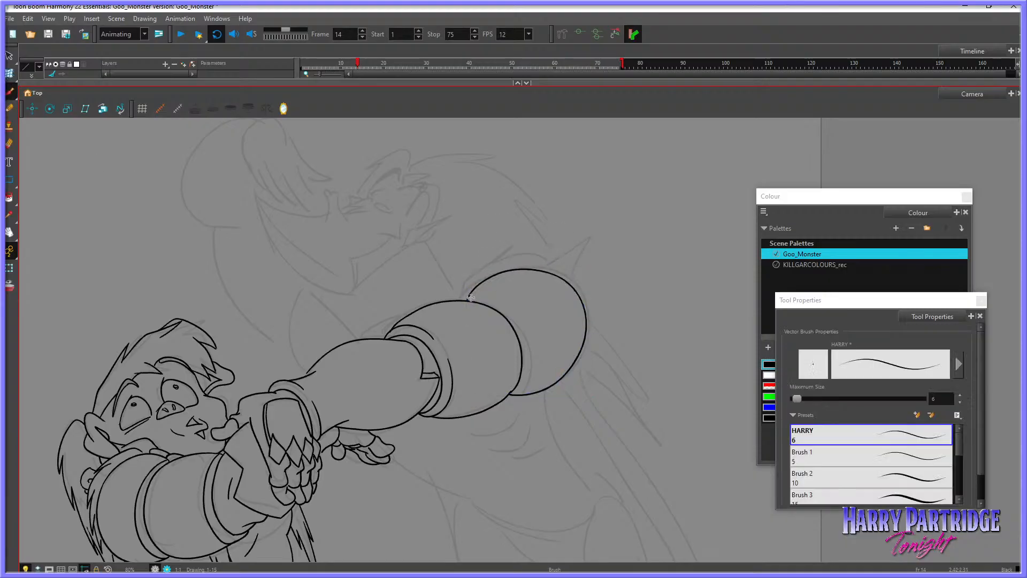
{"action": "left_click_drag", "start_coordinate": [531, 360], "coordinate": [521, 393]}
{"action": "key", "text": "comma"}
{"action": "key", "text": "comma"}
{"action": "key", "text": "period"}
{"action": "key", "text": "period"}
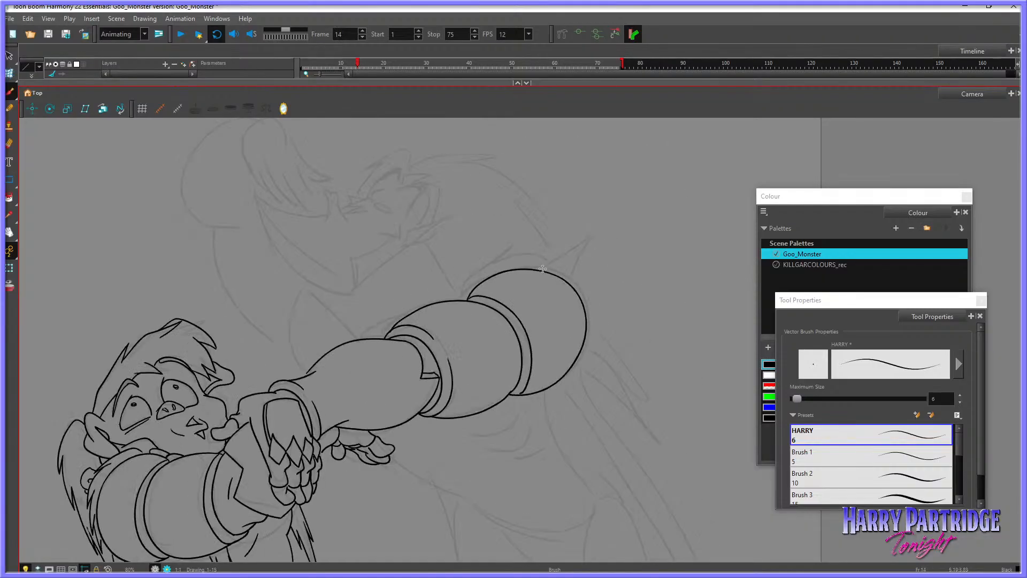
Step: Ink the pointed spike on top of the larger character's shoulder, comparing with frames 12 and 13
{"action": "mouse_move", "coordinate": [542, 271]}
{"action": "left_mouse_down"}
{"action": "mouse_move", "coordinate": [589, 240]}
{"action": "mouse_move", "coordinate": [567, 281]}
{"action": "left_mouse_up"}
{"action": "key", "text": "f"}
{"action": "key", "text": "f"}
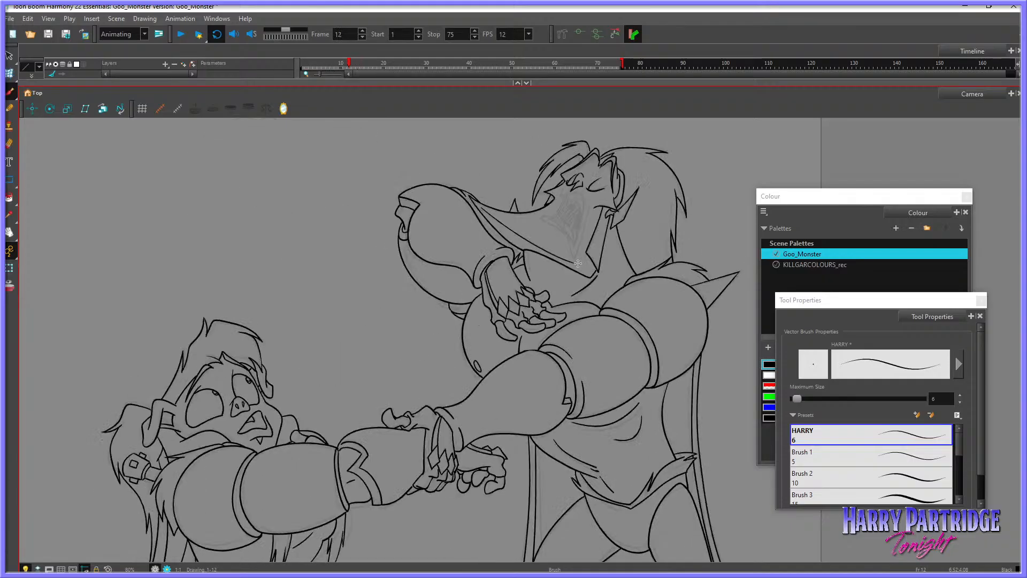
{"action": "key", "text": "g"}
{"action": "key", "text": "g"}
Step: Ink the jagged fur tufts along the shoulder and beside the spike, undoing and redrawing the first tuft stroke
{"action": "left_click_drag", "start_coordinate": [468, 294], "coordinate": [509, 246]}
{"action": "key", "text": "f"}
{"action": "key", "text": "g"}
{"action": "key", "text": "ctrl+z"}
{"action": "mouse_move", "coordinate": [468, 297]}
{"action": "left_mouse_down"}
{"action": "mouse_move", "coordinate": [475, 275]}
{"action": "mouse_move", "coordinate": [514, 245]}
{"action": "left_mouse_up"}
{"action": "left_click_drag", "start_coordinate": [514, 245], "coordinate": [490, 268]}
{"action": "mouse_move", "coordinate": [497, 262]}
{"action": "left_mouse_down"}
{"action": "mouse_move", "coordinate": [550, 249]}
{"action": "mouse_move", "coordinate": [523, 252]}
{"action": "mouse_move", "coordinate": [584, 278]}
{"action": "left_mouse_up"}
{"action": "key", "text": "f"}
{"action": "key", "text": "g"}
{"action": "key", "text": "f"}
{"action": "key", "text": "g"}
{"action": "left_click_drag", "start_coordinate": [584, 278], "coordinate": [569, 286]}
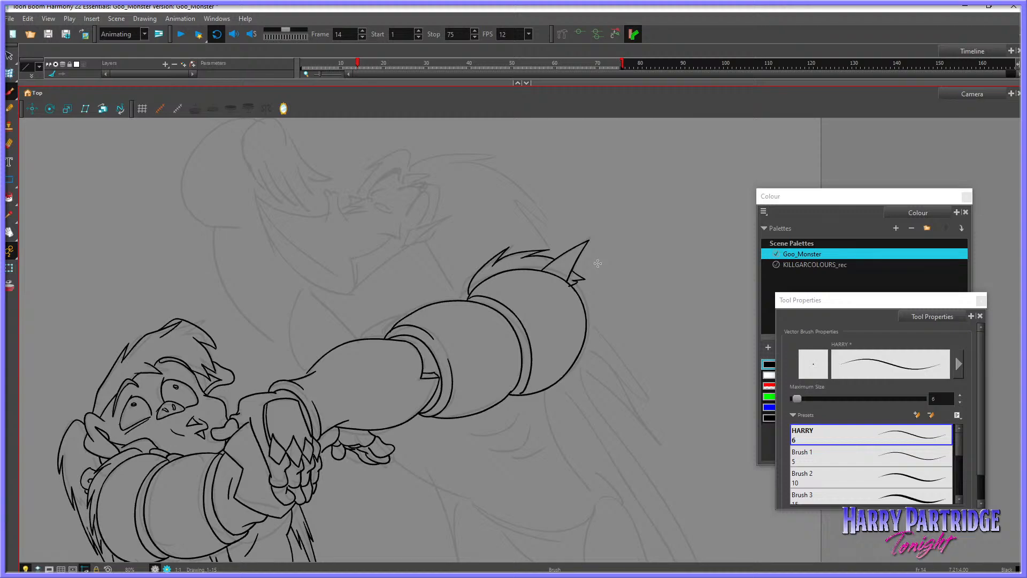
Step: Ink the curved back line of the larger character's torso below the shoulder, checking against frame 13
{"action": "key", "text": "f"}
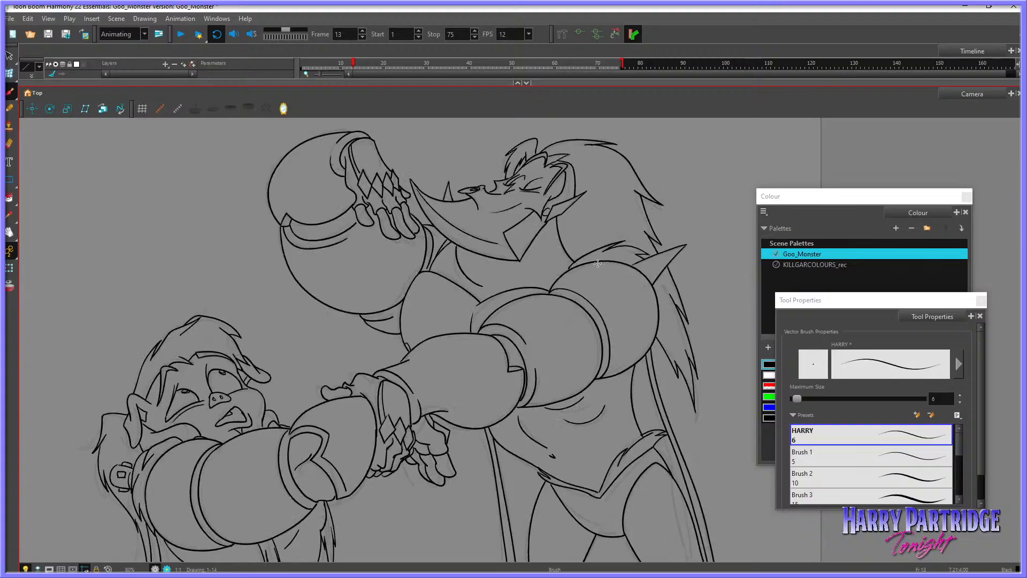
{"action": "key", "text": "g"}
{"action": "key", "text": "f"}
{"action": "key", "text": "g"}
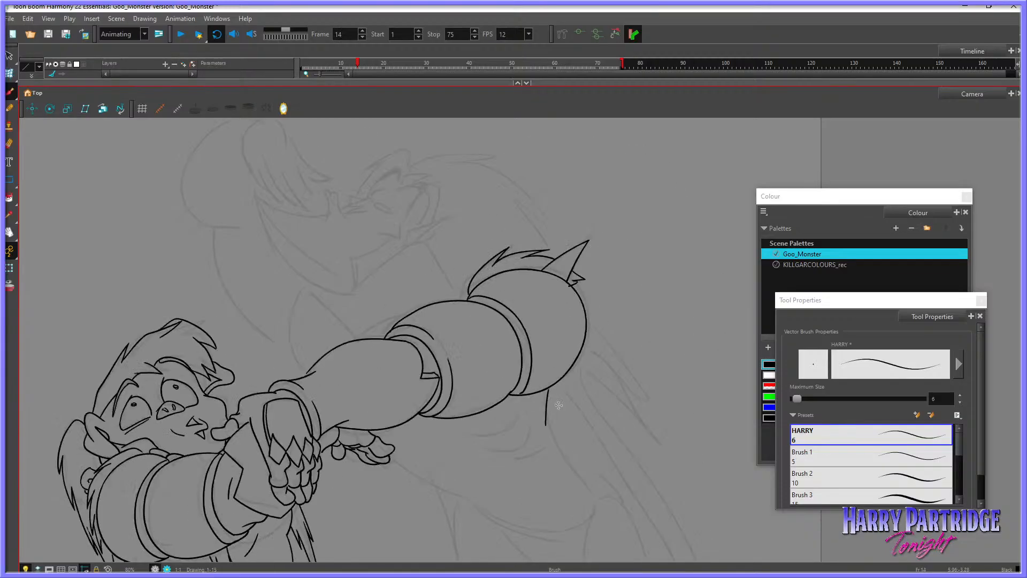
{"action": "mouse_move", "coordinate": [545, 391]}
{"action": "left_mouse_down"}
{"action": "mouse_move", "coordinate": [560, 452]}
{"action": "mouse_move", "coordinate": [594, 494]}
{"action": "left_mouse_up"}
{"action": "key", "text": "f"}
{"action": "key", "text": "g"}
{"action": "key", "text": "f"}
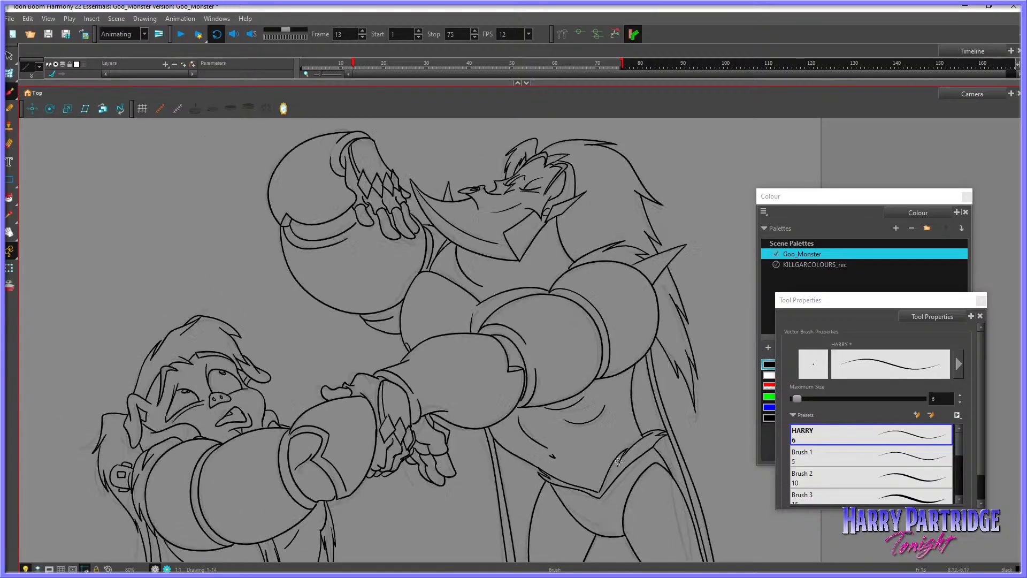
{"action": "key", "text": "g"}
Step: Ink the chest and belly fold curves below the upper arm and the torso's front line below the hand
{"action": "mouse_move", "coordinate": [448, 427]}
{"action": "left_mouse_down"}
{"action": "mouse_move", "coordinate": [512, 408]}
{"action": "mouse_move", "coordinate": [517, 421]}
{"action": "mouse_move", "coordinate": [526, 408]}
{"action": "left_mouse_up"}
{"action": "key", "text": "ctrl+z"}
{"action": "key", "text": "f"}
{"action": "key", "text": "g"}
{"action": "left_click_drag", "start_coordinate": [468, 434], "coordinate": [537, 441]}
{"action": "key", "text": "f"}
{"action": "key", "text": "g"}
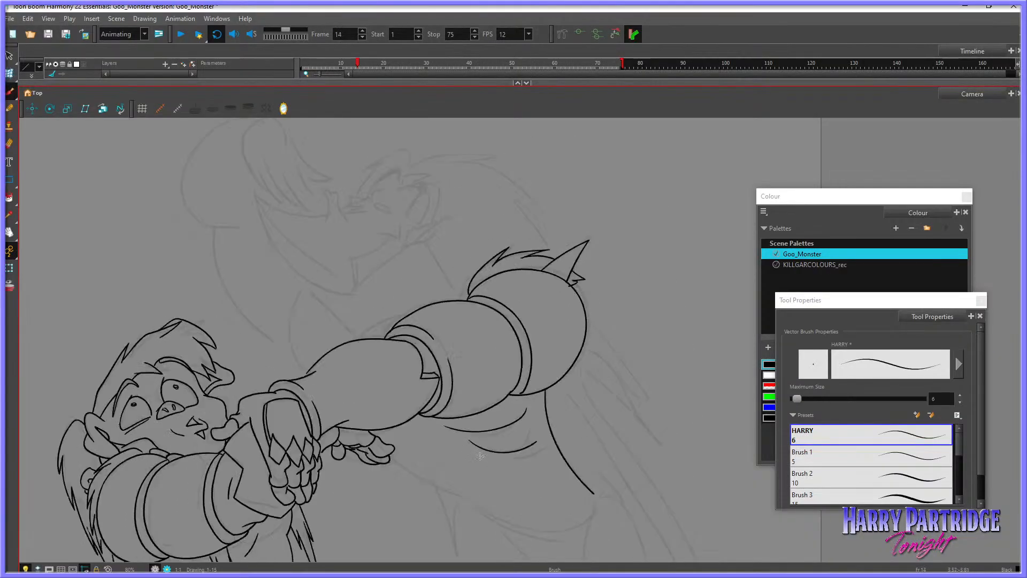
{"action": "left_click_drag", "start_coordinate": [402, 433], "coordinate": [451, 477]}
{"action": "left_click", "coordinate": [9, 232]}
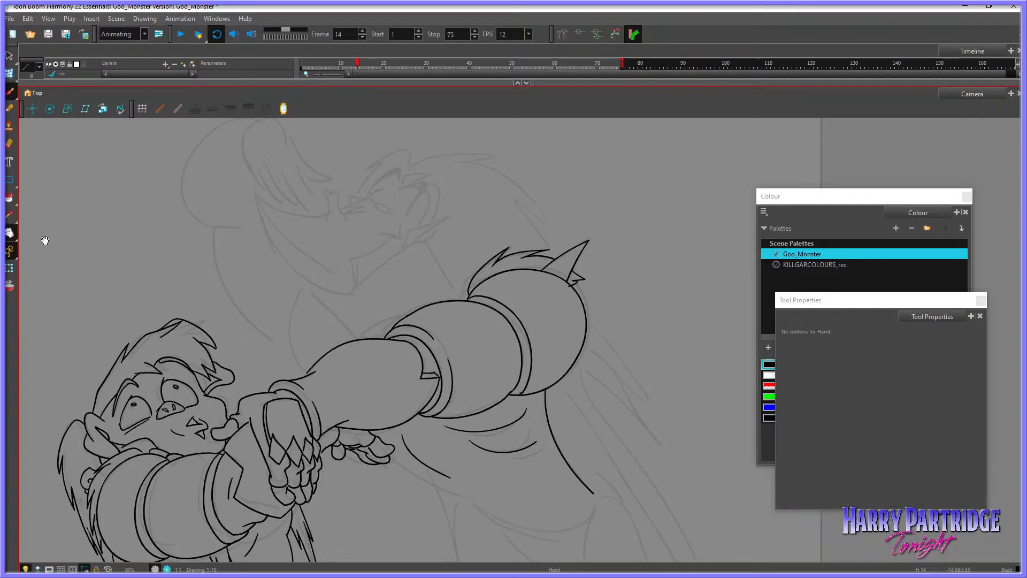
Step: Compare the larger character's waist, legs and cape with the neighbouring drawings by flipping through frames 12 to 15
{"action": "left_click_drag", "start_coordinate": [43, 239], "coordinate": [4, 168]}
{"action": "left_click", "coordinate": [10, 92]}
{"action": "key", "text": "f"}
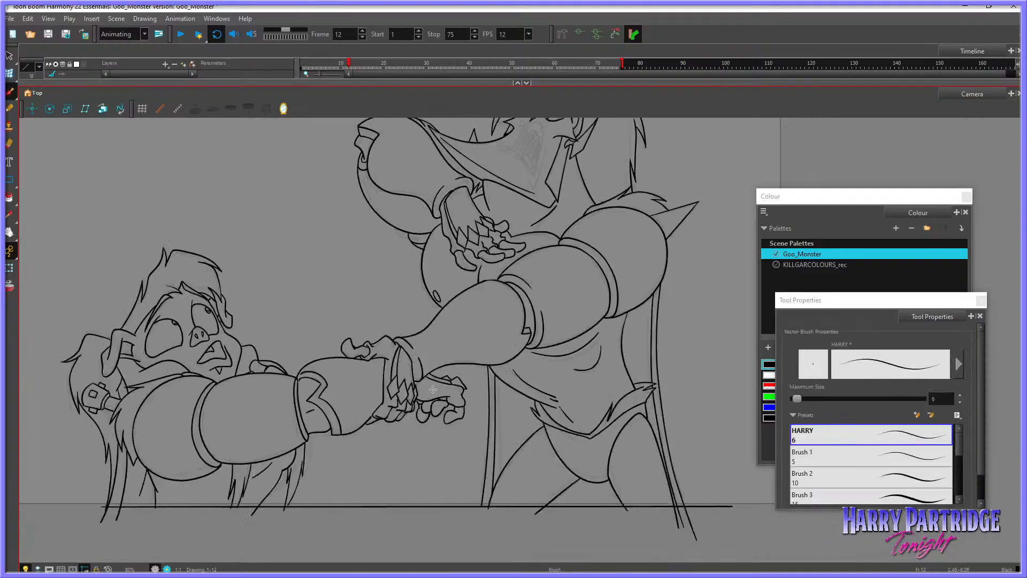
{"action": "key", "text": "g"}
{"action": "key", "text": "f"}
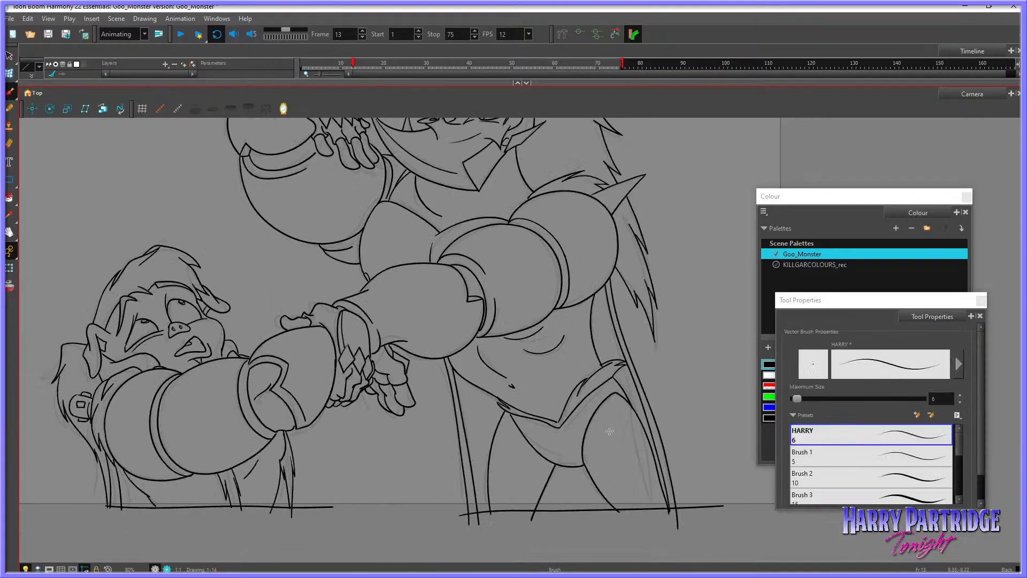
{"action": "key", "text": "f"}
{"action": "key", "text": "g"}
{"action": "key", "text": "g"}
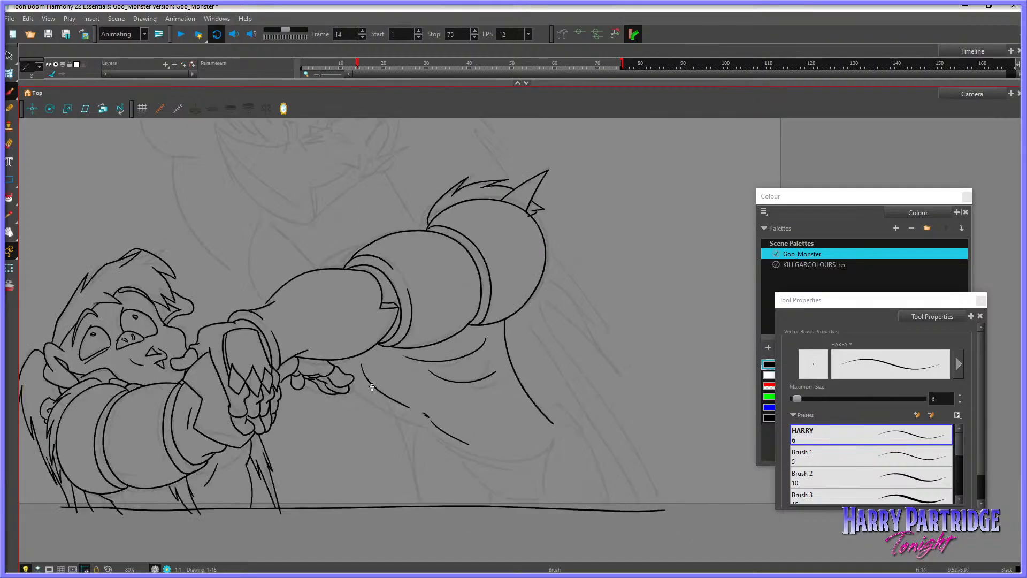
{"action": "key", "text": "f"}
{"action": "key", "text": "g"}
{"action": "key", "text": "f"}
{"action": "key", "text": "g"}
{"action": "key", "text": "g"}
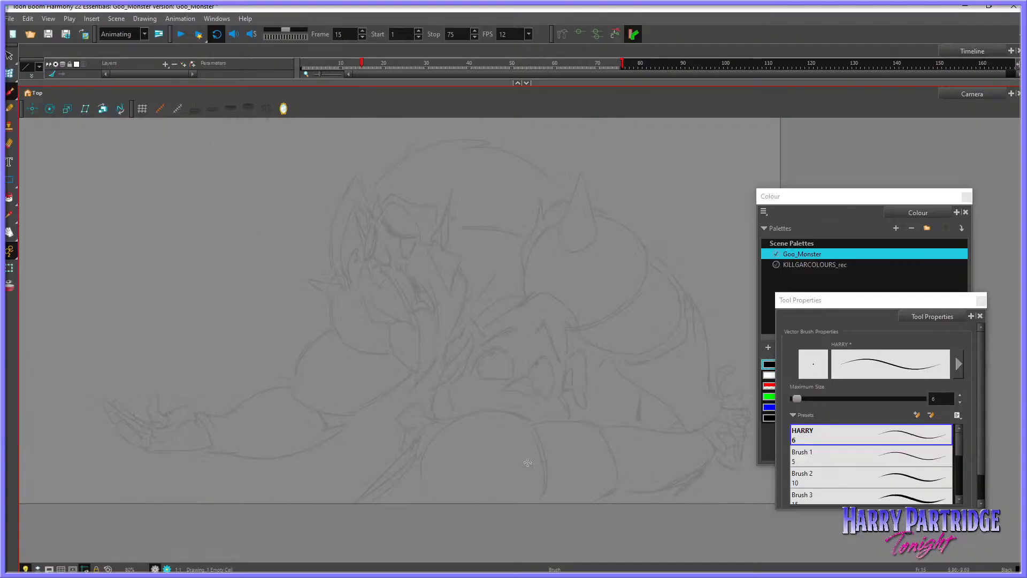
{"action": "key", "text": "f"}
{"action": "key", "text": "f"}
{"action": "key", "text": "g"}
{"action": "key", "text": "f"}
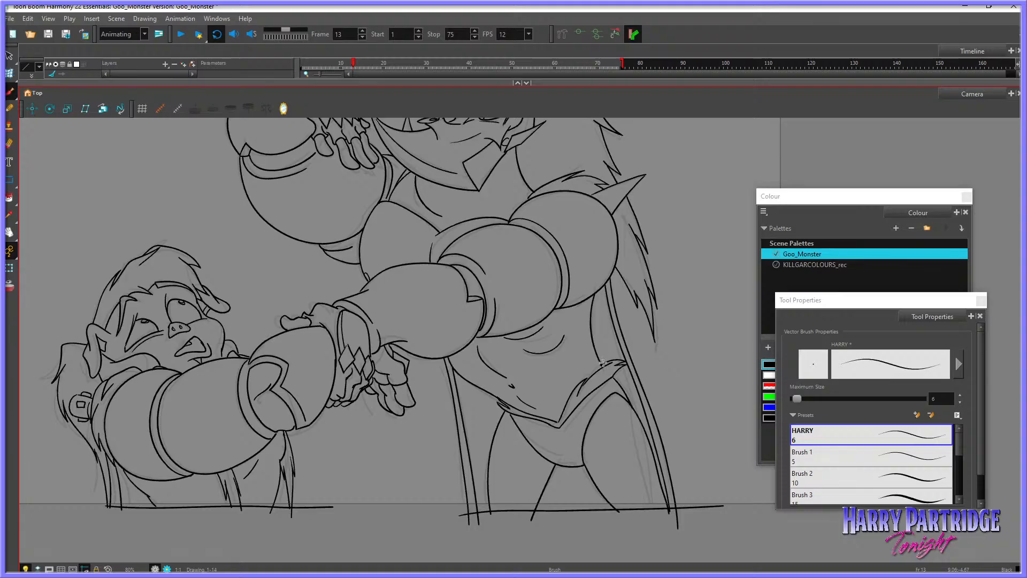
Step: Ink the V-shaped belt's point and hip flap on the larger character in frame 14, redrawing the first stroke and checking frames 12 and 13
{"action": "key", "text": "period"}
{"action": "key", "text": "period"}
{"action": "key", "text": "comma"}
{"action": "key", "text": "comma"}
{"action": "key", "text": "comma"}
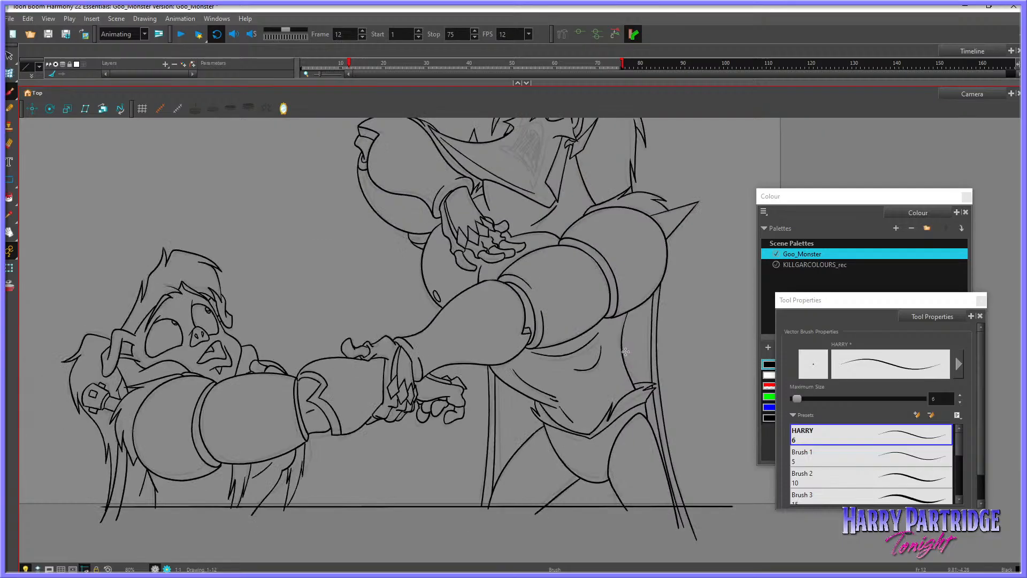
{"action": "key", "text": "period"}
{"action": "key", "text": "period"}
{"action": "left_click_drag", "start_coordinate": [512, 463], "coordinate": [536, 423]}
{"action": "key", "text": "period"}
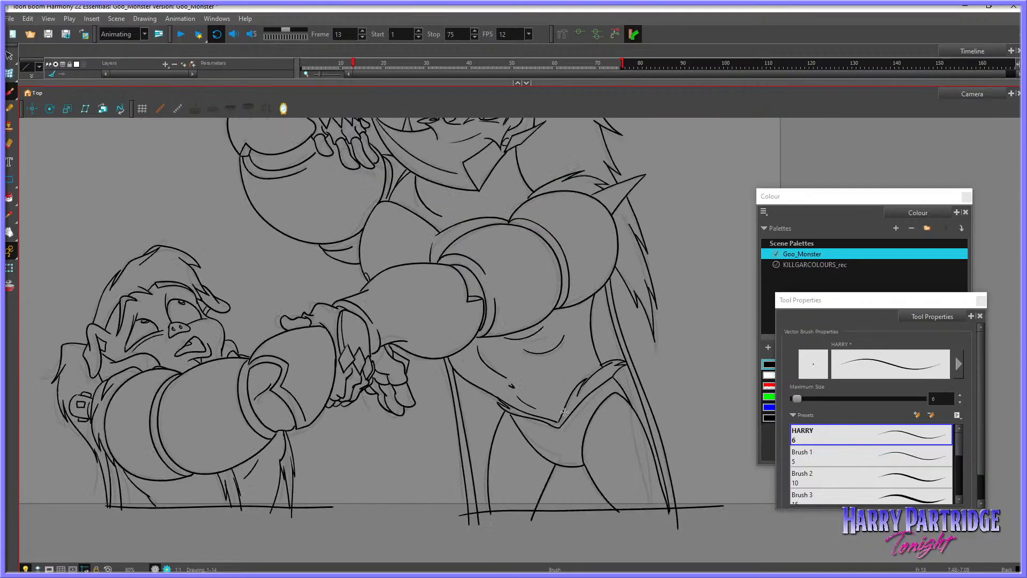
{"action": "key", "text": "comma"}
{"action": "key", "text": "ctrl+z"}
{"action": "mouse_move", "coordinate": [513, 463]}
{"action": "left_mouse_down"}
{"action": "mouse_move", "coordinate": [553, 401]}
{"action": "mouse_move", "coordinate": [539, 406]}
{"action": "mouse_move", "coordinate": [568, 392]}
{"action": "mouse_move", "coordinate": [542, 428]}
{"action": "left_mouse_up"}
{"action": "key", "text": "period"}
{"action": "key", "text": "comma"}
{"action": "key", "text": "period"}
{"action": "key", "text": "comma"}
Step: Ink the lower edge of the larger character's belt, redrawing its hip stroke, and the front thigh line down to the ground
{"action": "mouse_move", "coordinate": [472, 457]}
{"action": "left_mouse_down"}
{"action": "mouse_move", "coordinate": [515, 473]}
{"action": "mouse_move", "coordinate": [558, 418]}
{"action": "left_mouse_up"}
{"action": "key", "text": "comma"}
{"action": "key", "text": "comma"}
{"action": "key", "text": "period"}
{"action": "key", "text": "period"}
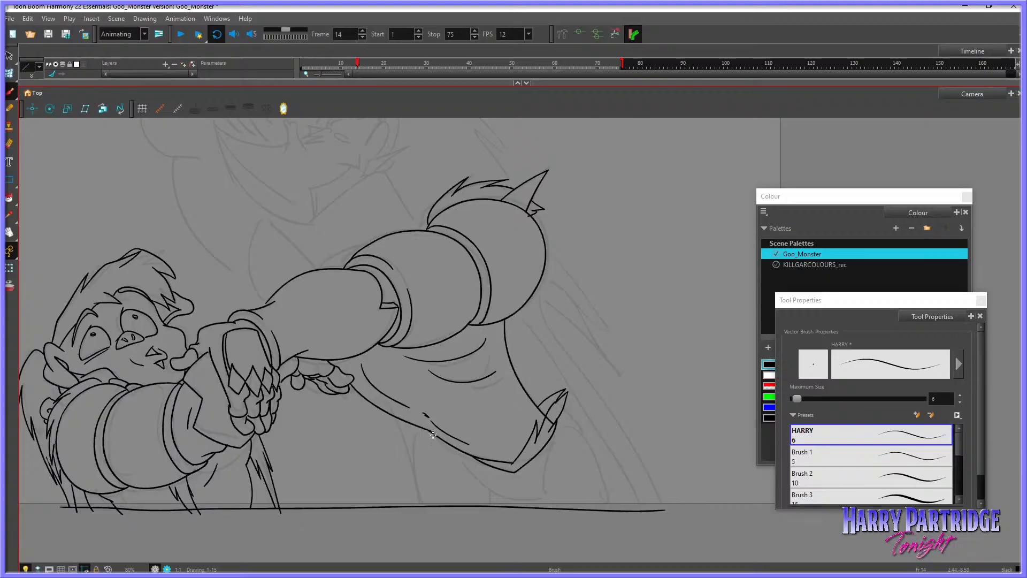
{"action": "key", "text": "ctrl+z"}
{"action": "mouse_move", "coordinate": [556, 420]}
{"action": "left_mouse_down"}
{"action": "mouse_move", "coordinate": [513, 472]}
{"action": "mouse_move", "coordinate": [443, 439]}
{"action": "left_mouse_up"}
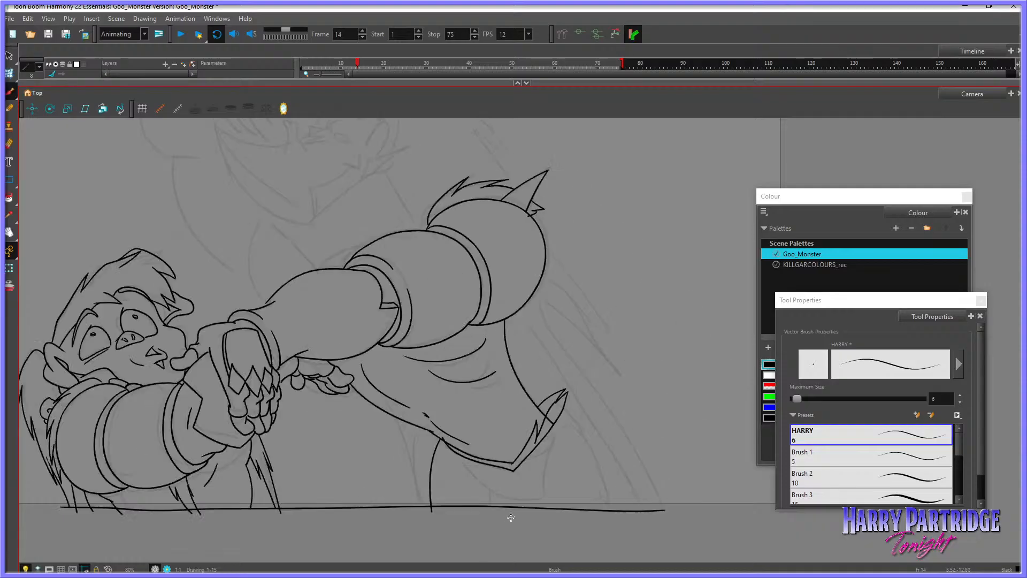
{"action": "mouse_move", "coordinate": [440, 442]}
{"action": "left_mouse_down"}
{"action": "mouse_move", "coordinate": [436, 493]}
{"action": "mouse_move", "coordinate": [457, 455]}
{"action": "mouse_move", "coordinate": [496, 491]}
{"action": "mouse_move", "coordinate": [538, 480]}
{"action": "left_mouse_up"}
Step: Try to ink the larger character's back thigh as an arched curve from the crotch to the ground
{"action": "left_click_drag", "start_coordinate": [564, 430], "coordinate": [607, 513]}
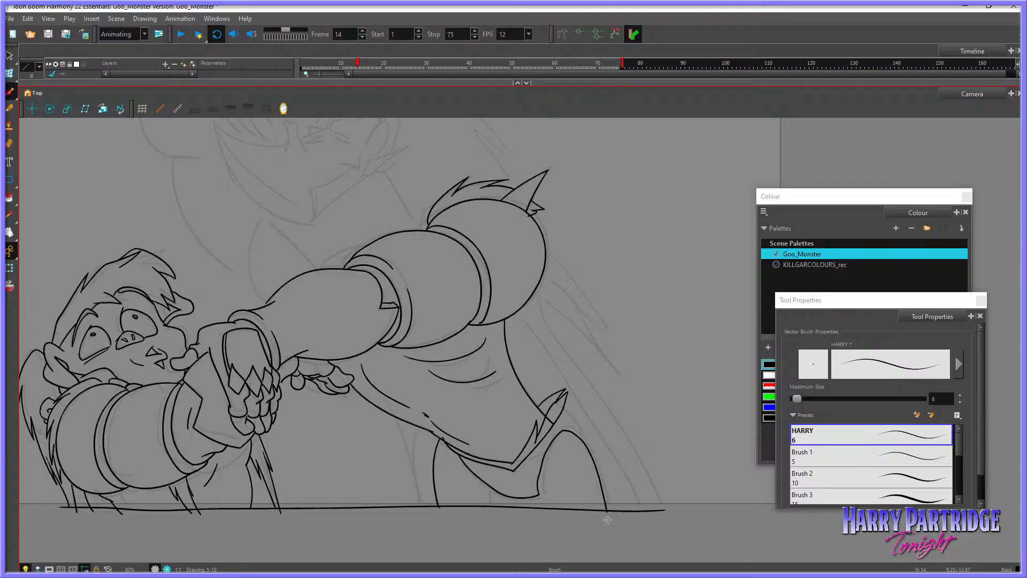
{"action": "key", "text": "comma"}
{"action": "key", "text": "period"}
{"action": "key", "text": "ctrl+z"}
{"action": "left_click_drag", "start_coordinate": [540, 492], "coordinate": [544, 449]}
{"action": "key", "text": "ctrl+z"}
{"action": "key", "text": "ctrl+z"}
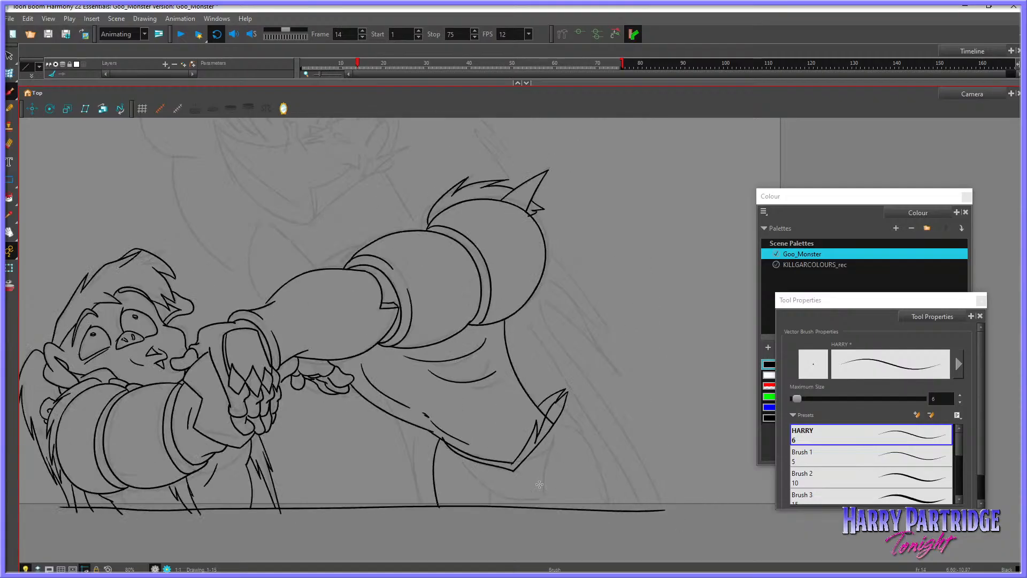
{"action": "mouse_move", "coordinate": [538, 485]}
{"action": "left_mouse_down"}
{"action": "mouse_move", "coordinate": [555, 428]}
{"action": "mouse_move", "coordinate": [564, 426]}
{"action": "mouse_move", "coordinate": [605, 486]}
{"action": "mouse_move", "coordinate": [607, 516]}
{"action": "left_mouse_up"}
{"action": "key", "text": "comma"}
{"action": "key", "text": "comma"}
{"action": "key", "text": "period"}
{"action": "key", "text": "period"}
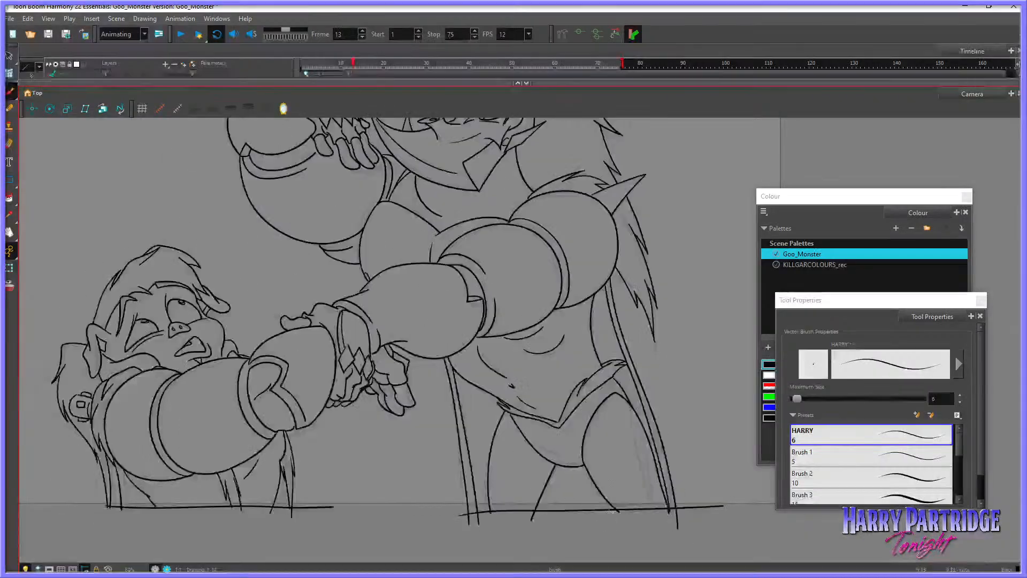
{"action": "key", "text": "ctrl+z"}
Step: Ink the inner and outer curves of the back thigh, the crotch curve and the short inner line of the front leg
{"action": "mouse_move", "coordinate": [558, 427]}
{"action": "left_mouse_down"}
{"action": "mouse_move", "coordinate": [546, 485]}
{"action": "mouse_move", "coordinate": [584, 517]}
{"action": "left_mouse_up"}
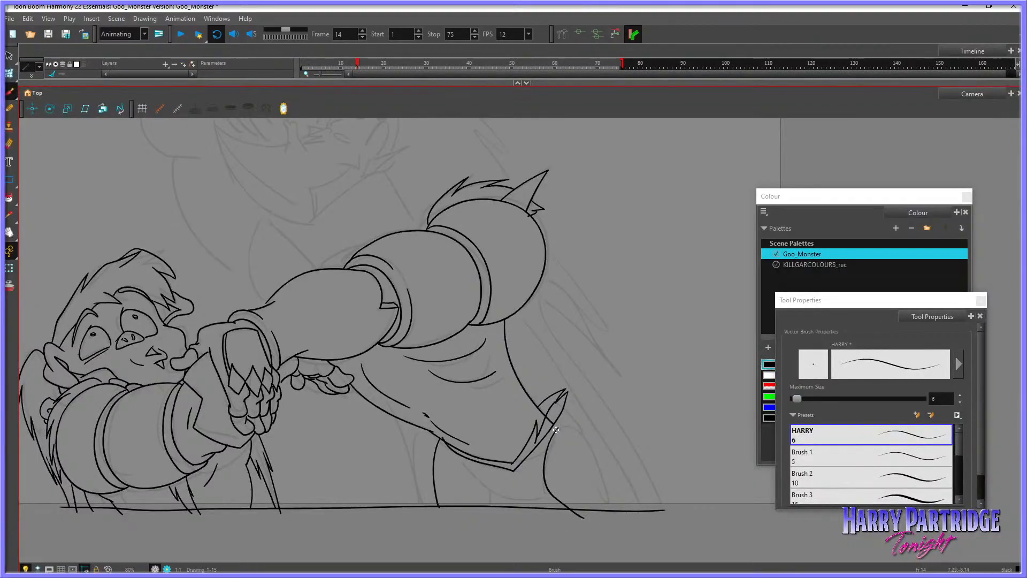
{"action": "left_click_drag", "start_coordinate": [557, 430], "coordinate": [642, 538]}
{"action": "key", "text": "comma"}
{"action": "key", "text": "period"}
{"action": "mouse_move", "coordinate": [453, 451]}
{"action": "left_mouse_down"}
{"action": "mouse_move", "coordinate": [521, 493]}
{"action": "mouse_move", "coordinate": [549, 497]}
{"action": "mouse_move", "coordinate": [485, 521]}
{"action": "left_mouse_up"}
{"action": "key", "text": "comma"}
{"action": "key", "text": "comma"}
{"action": "key", "text": "period"}
{"action": "key", "text": "period"}
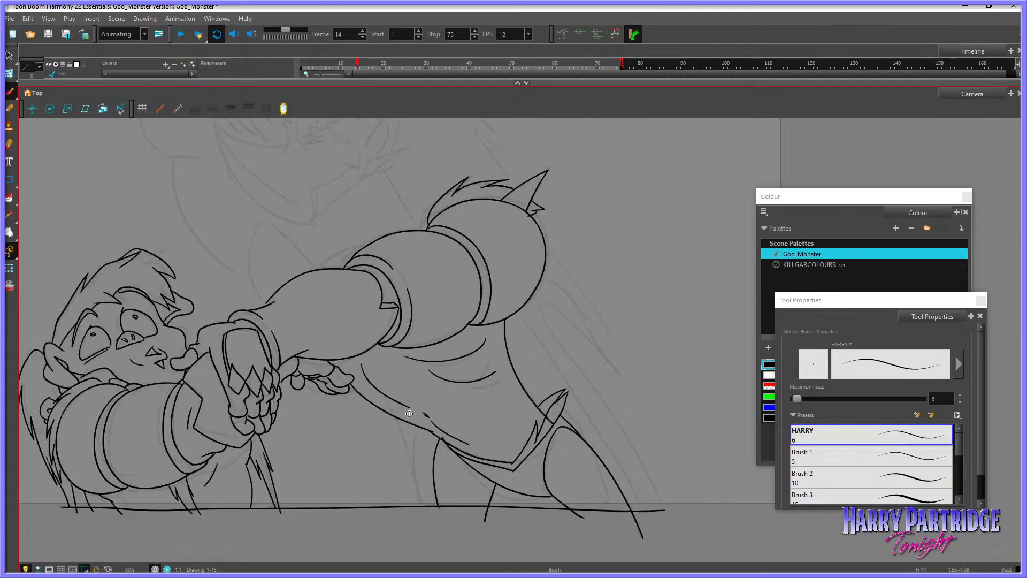
Step: Ink the two cape lines running from the torso's front to the ground, undoing and redrawing the first stroke
{"action": "mouse_move", "coordinate": [393, 415]}
{"action": "left_mouse_down"}
{"action": "mouse_move", "coordinate": [420, 526]}
{"action": "mouse_move", "coordinate": [429, 523]}
{"action": "left_mouse_up"}
{"action": "key", "text": "ctrl+z"}
{"action": "key", "text": "ctrl+z"}
{"action": "left_click_drag", "start_coordinate": [393, 416], "coordinate": [433, 524]}
{"action": "left_click_drag", "start_coordinate": [400, 419], "coordinate": [449, 527]}
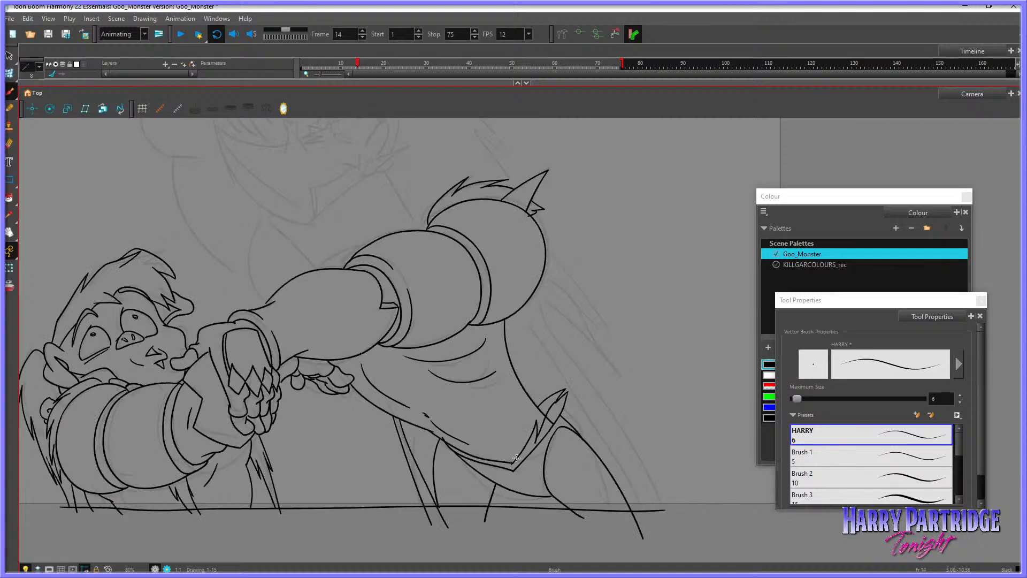
{"action": "key", "text": "comma"}
{"action": "key", "text": "comma"}
{"action": "key", "text": "period"}
{"action": "key", "text": "period"}
Step: Ink the two long cape lines sweeping from below the shoulder to the ground behind the larger character, checking against frame 13
{"action": "left_click_drag", "start_coordinate": [534, 294], "coordinate": [673, 518]}
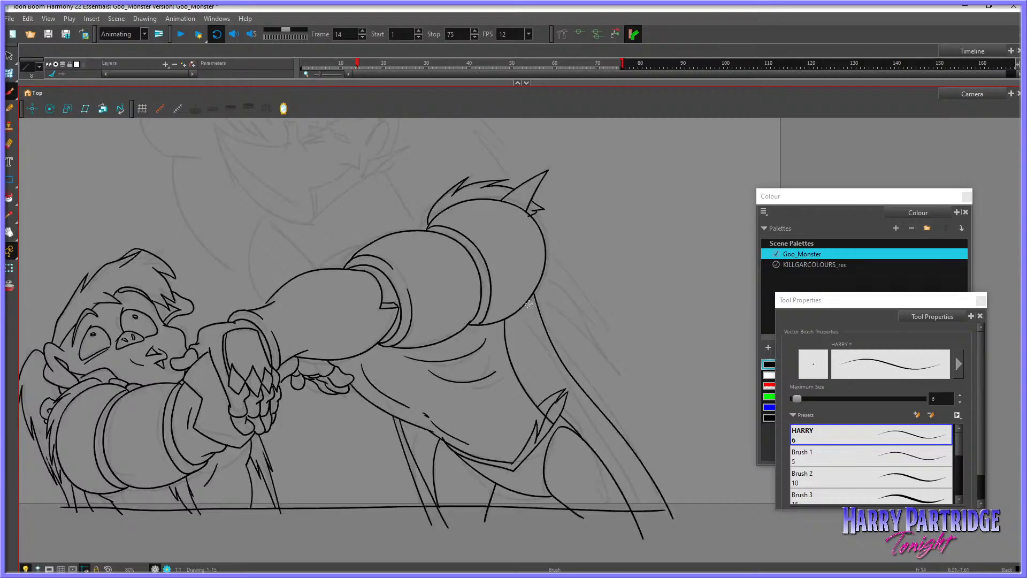
{"action": "mouse_move", "coordinate": [528, 298]}
{"action": "left_mouse_down"}
{"action": "mouse_move", "coordinate": [545, 348]}
{"action": "mouse_move", "coordinate": [653, 512]}
{"action": "left_mouse_up"}
{"action": "key", "text": "period"}
{"action": "key", "text": "comma"}
{"action": "key", "text": "comma"}
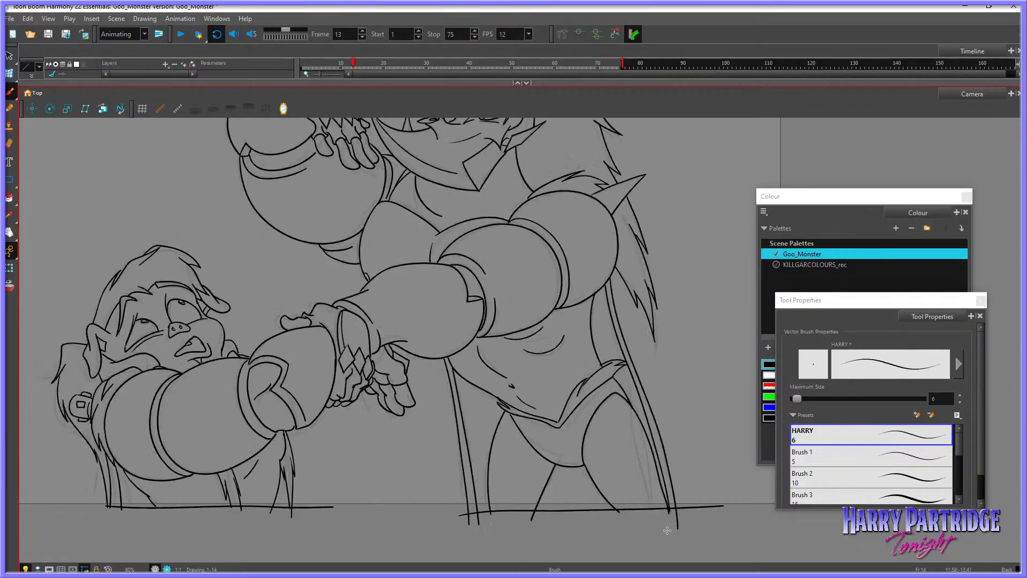
{"action": "key", "text": "period"}
Step: Compare the larger character's head and raised arm across frames 12 to 14
{"action": "key", "text": "alt+t"}
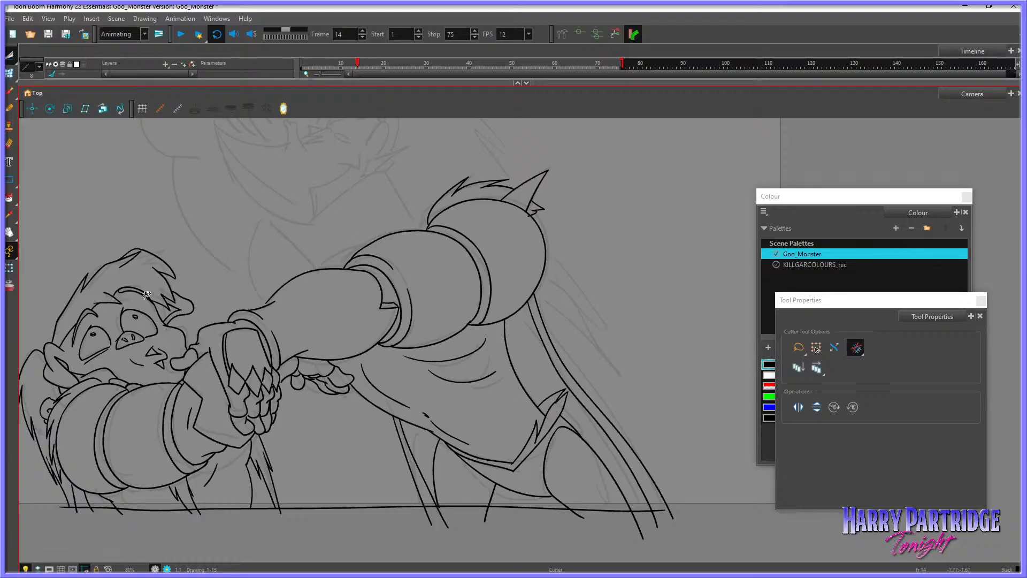
{"action": "key", "text": "space"}
{"action": "mouse_move", "coordinate": [539, 308]}
{"action": "left_mouse_down"}
{"action": "mouse_move", "coordinate": [527, 372]}
{"action": "mouse_move", "coordinate": [477, 413]}
{"action": "left_mouse_up"}
{"action": "key", "text": "comma"}
{"action": "key", "text": "comma"}
{"action": "key", "text": "comma"}
{"action": "key", "text": "period"}
{"action": "key", "text": "period"}
{"action": "key", "text": "period"}
{"action": "key", "text": "comma"}
{"action": "key", "text": "period"}
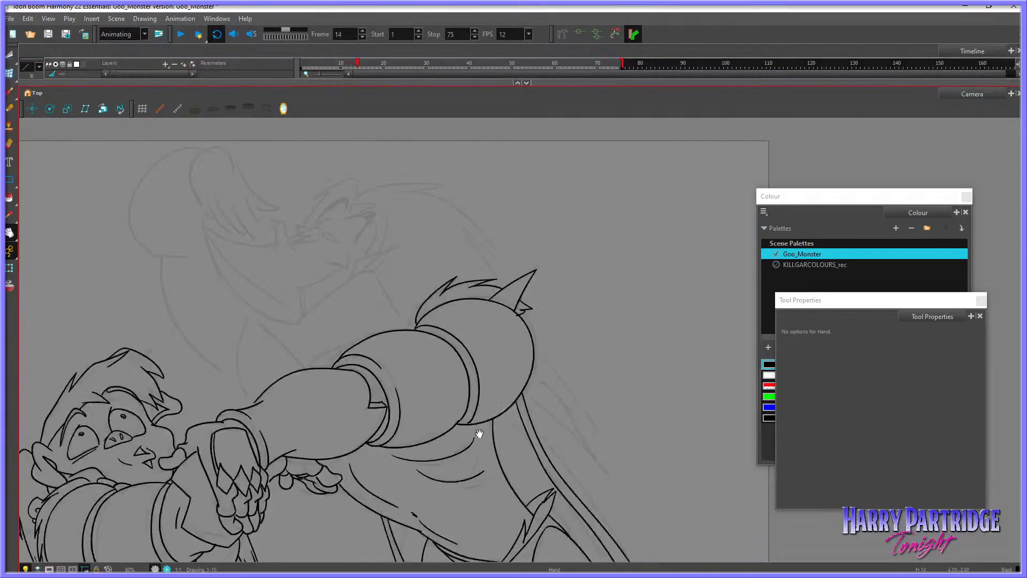
{"action": "key", "text": "period"}
{"action": "key", "text": "comma"}
{"action": "key", "text": "comma"}
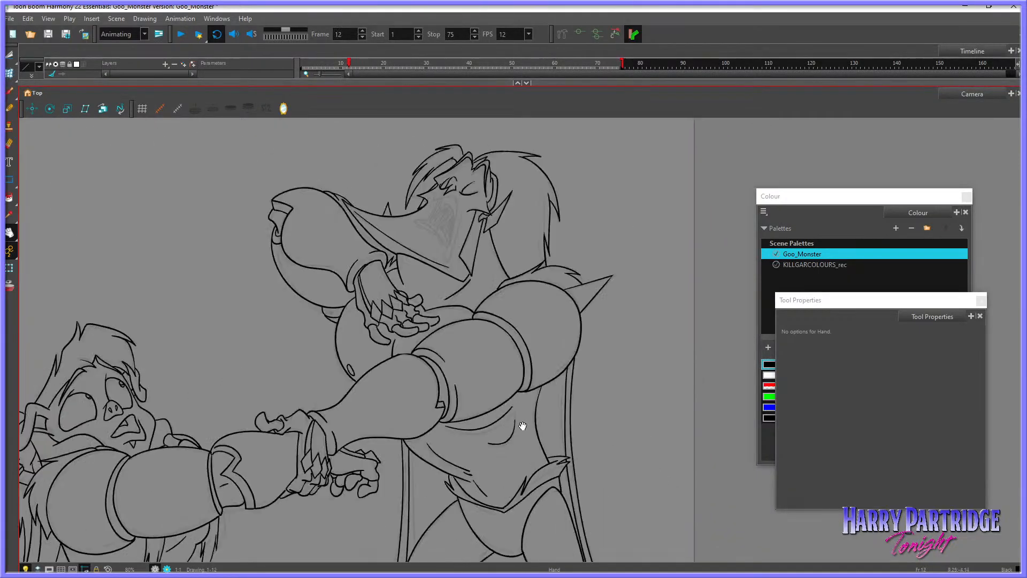
{"action": "key", "text": "comma"}
{"action": "left_click_drag", "start_coordinate": [505, 426], "coordinate": [498, 455]}
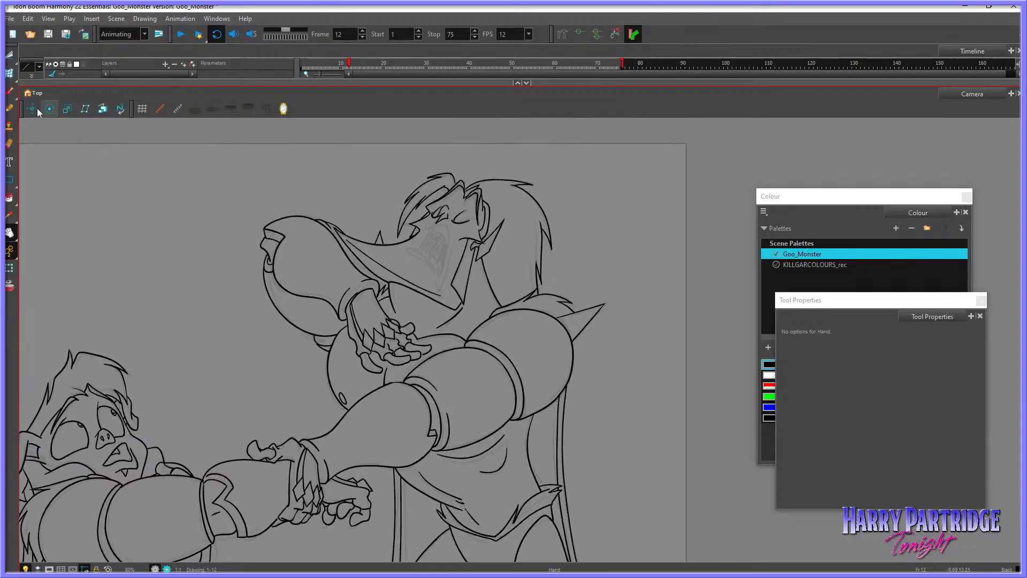
Step: Ink the pointed ear and a first version of the angular jaw patch on the larger character's head in frame 14
{"action": "key", "text": "alt+b"}
{"action": "key", "text": "period"}
{"action": "key", "text": "period"}
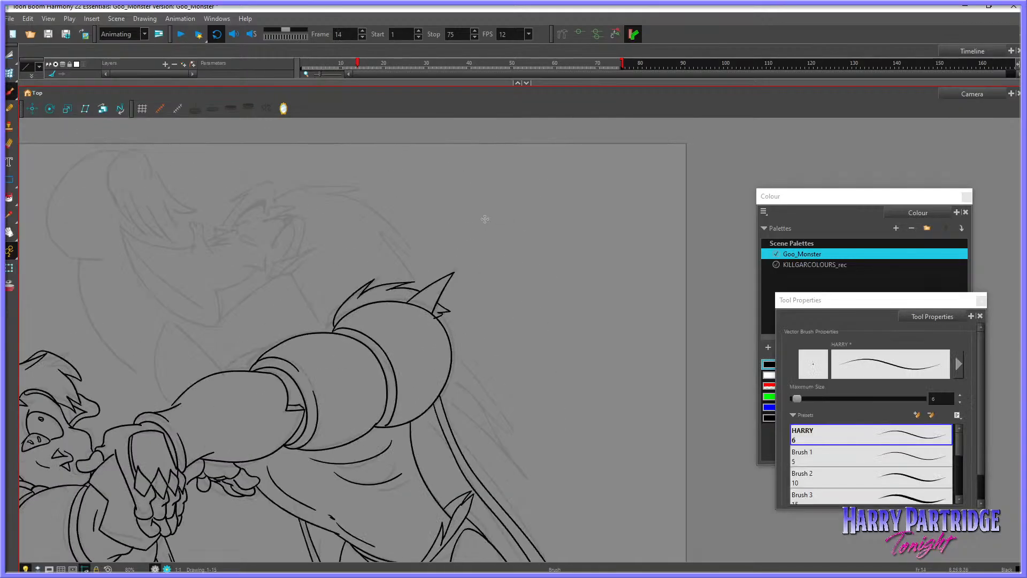
{"action": "mouse_move", "coordinate": [273, 264]}
{"action": "left_mouse_down"}
{"action": "mouse_move", "coordinate": [268, 277]}
{"action": "mouse_move", "coordinate": [316, 248]}
{"action": "mouse_move", "coordinate": [293, 264]}
{"action": "left_mouse_up"}
{"action": "mouse_move", "coordinate": [217, 291]}
{"action": "left_mouse_down"}
{"action": "mouse_move", "coordinate": [218, 323]}
{"action": "mouse_move", "coordinate": [275, 275]}
{"action": "mouse_move", "coordinate": [238, 281]}
{"action": "mouse_move", "coordinate": [268, 261]}
{"action": "left_mouse_up"}
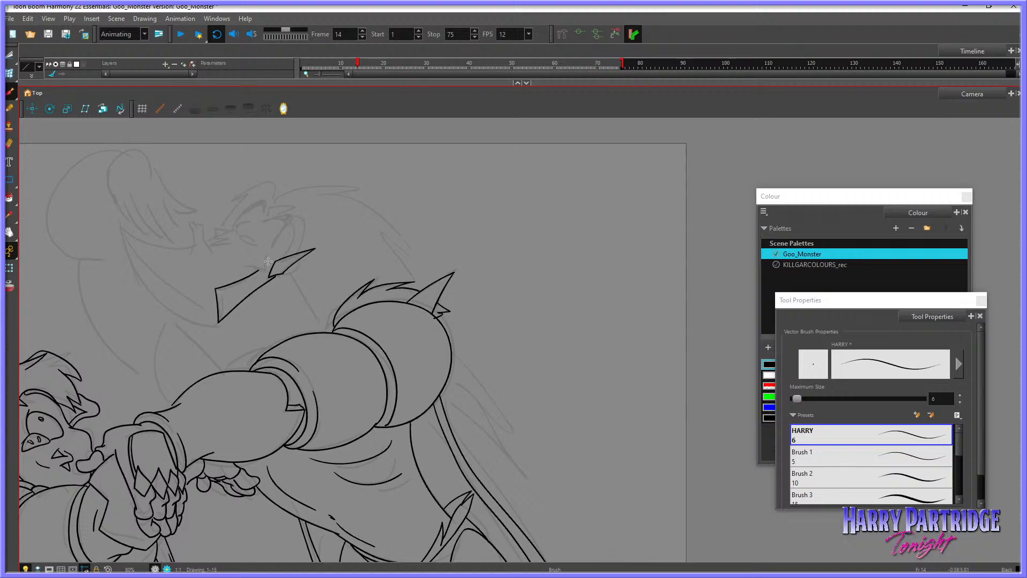
{"action": "scroll", "coordinate": [235, 319], "scroll_direction": "down", "scroll_amount": 4}
{"action": "scroll", "coordinate": [250, 309], "scroll_direction": "up", "scroll_amount": 3}
Step: Undo the jaw patch strokes after checking frames 12 and 13, and ink the short cheek and hair lines in front of the ear
{"action": "key", "text": "comma"}
{"action": "key", "text": "comma"}
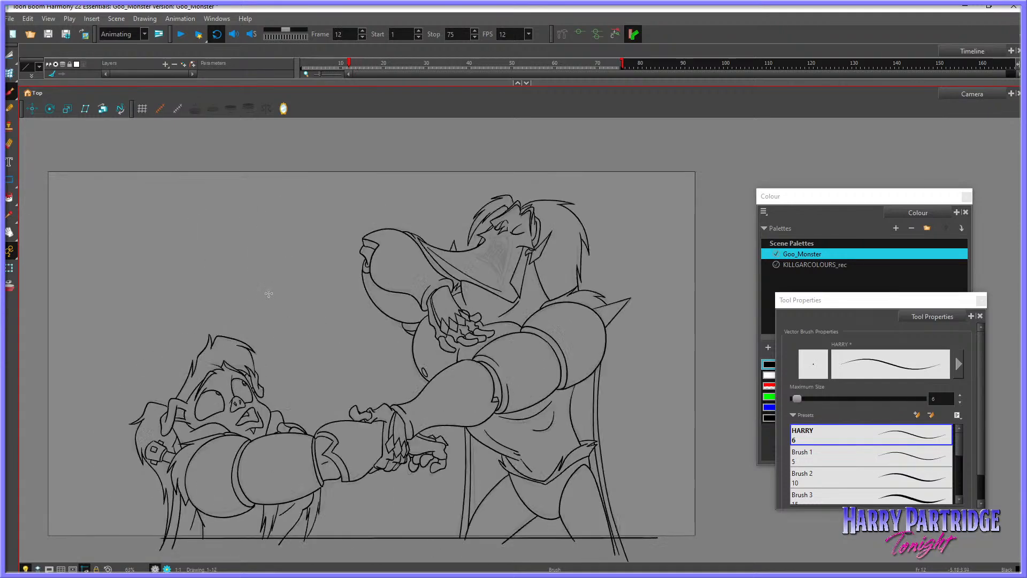
{"action": "key", "text": "period"}
{"action": "key", "text": "period"}
{"action": "scroll", "coordinate": [325, 267], "scroll_direction": "up", "scroll_amount": 1}
{"action": "key", "text": "period"}
{"action": "key", "text": "comma"}
{"action": "key", "text": "comma"}
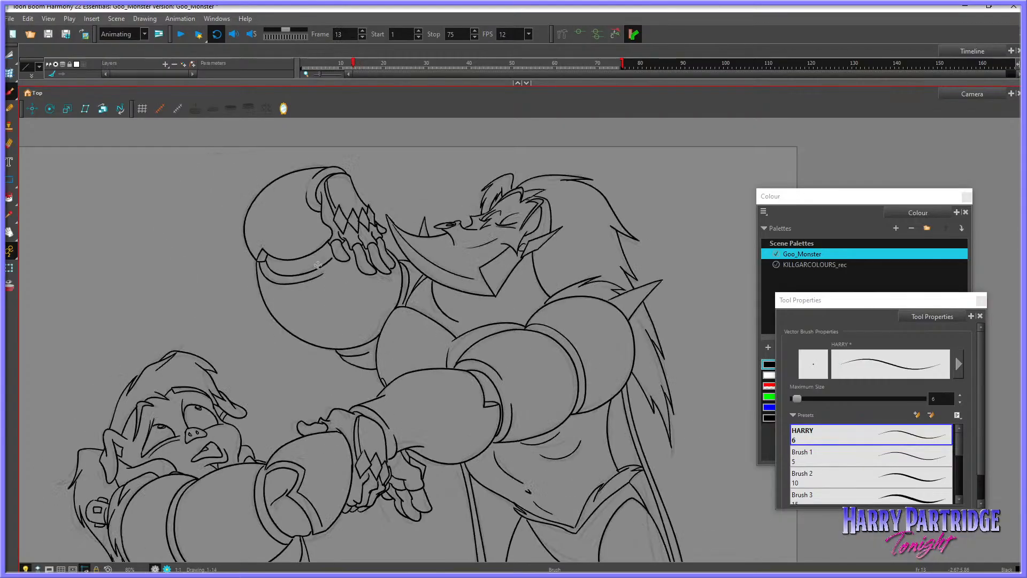
{"action": "key", "text": "period"}
{"action": "key", "text": "ctrl+z"}
{"action": "key", "text": "ctrl+z"}
{"action": "key", "text": "ctrl+z"}
{"action": "left_click_drag", "start_coordinate": [351, 269], "coordinate": [375, 274]}
{"action": "mouse_move", "coordinate": [375, 274]}
{"action": "left_mouse_down"}
{"action": "mouse_move", "coordinate": [396, 220]}
{"action": "mouse_move", "coordinate": [381, 221]}
{"action": "mouse_move", "coordinate": [400, 216]}
{"action": "mouse_move", "coordinate": [381, 251]}
{"action": "left_mouse_up"}
{"action": "key", "text": "period"}
{"action": "key", "text": "comma"}
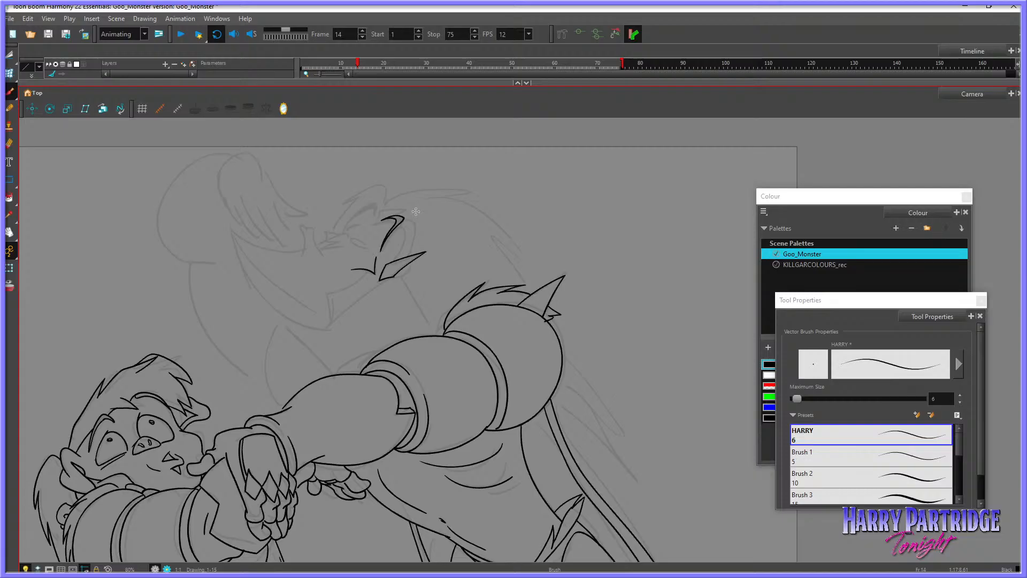
Step: Ink the larger character's long curved jaw line down to the angular chin patch, undoing and redrawing it against frame 13
{"action": "key", "text": "comma"}
{"action": "key", "text": "comma"}
{"action": "key", "text": "period"}
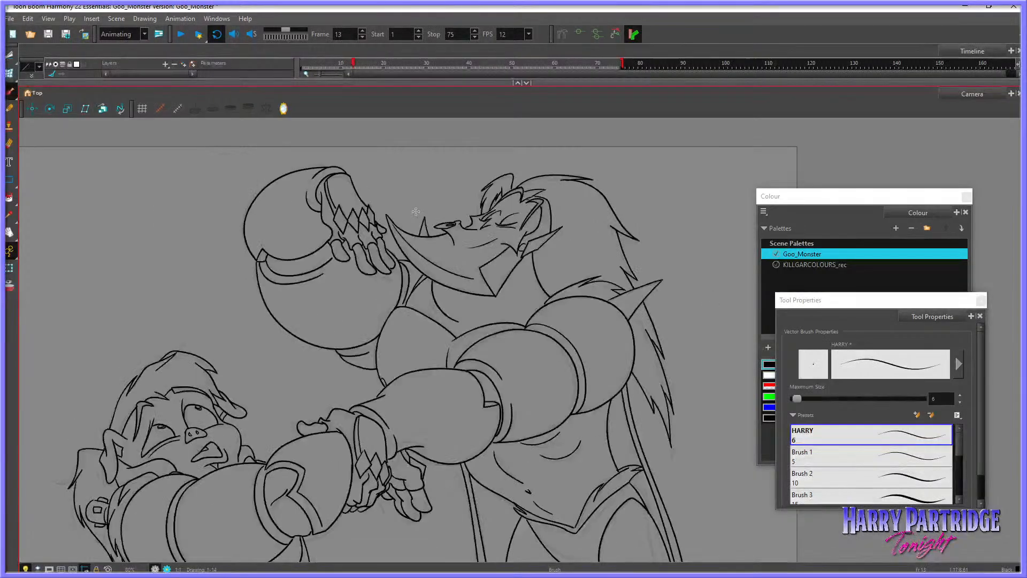
{"action": "key", "text": "period"}
{"action": "key", "text": "comma"}
{"action": "key", "text": "period"}
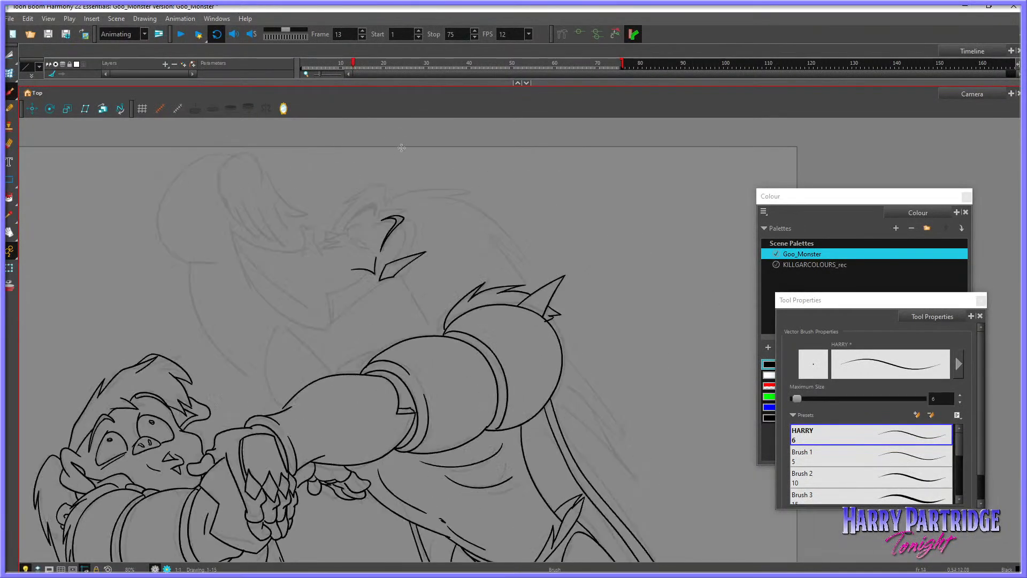
{"action": "mouse_move", "coordinate": [231, 229]}
{"action": "left_mouse_down"}
{"action": "mouse_move", "coordinate": [255, 292]}
{"action": "mouse_move", "coordinate": [293, 324]}
{"action": "mouse_move", "coordinate": [330, 330]}
{"action": "left_mouse_up"}
{"action": "key", "text": "ctrl+z"}
{"action": "key", "text": "comma"}
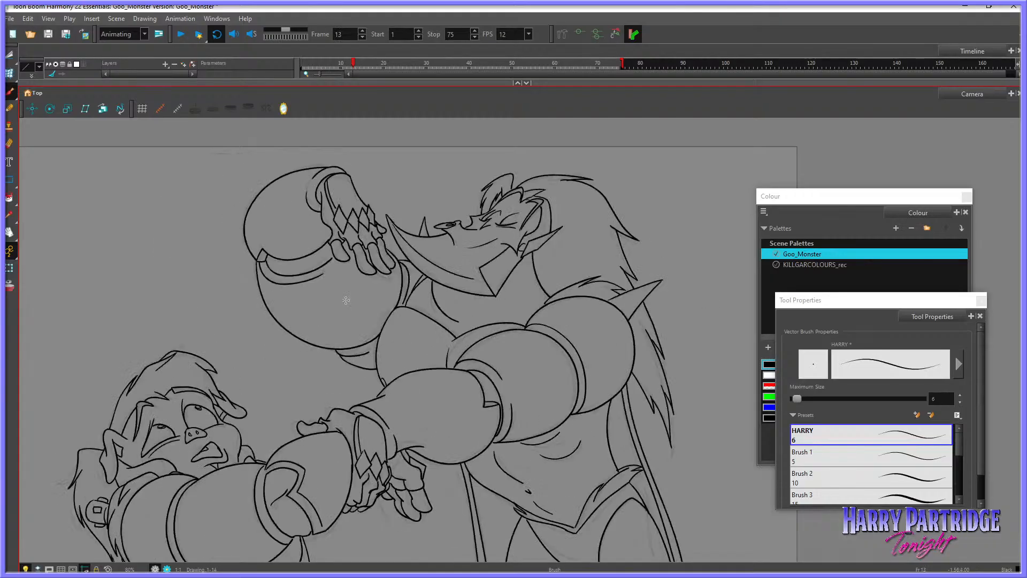
{"action": "key", "text": "period"}
{"action": "key", "text": "ctrl+z"}
{"action": "mouse_move", "coordinate": [230, 221]}
{"action": "left_mouse_down"}
{"action": "mouse_move", "coordinate": [256, 288]}
{"action": "mouse_move", "coordinate": [301, 324]}
{"action": "mouse_move", "coordinate": [329, 331]}
{"action": "left_mouse_up"}
{"action": "key", "text": "comma"}
{"action": "key", "text": "period"}
Step: Try to ink the curved outer edge of the hair lock above the pointed ear, comparing with frames 12 and 13
{"action": "mouse_move", "coordinate": [371, 270]}
{"action": "left_mouse_down"}
{"action": "mouse_move", "coordinate": [336, 290]}
{"action": "mouse_move", "coordinate": [330, 325]}
{"action": "mouse_move", "coordinate": [383, 280]}
{"action": "mouse_move", "coordinate": [405, 226]}
{"action": "mouse_move", "coordinate": [401, 235]}
{"action": "left_mouse_up"}
{"action": "key", "text": "ctrl+z"}
{"action": "key", "text": "comma"}
{"action": "key", "text": "period"}
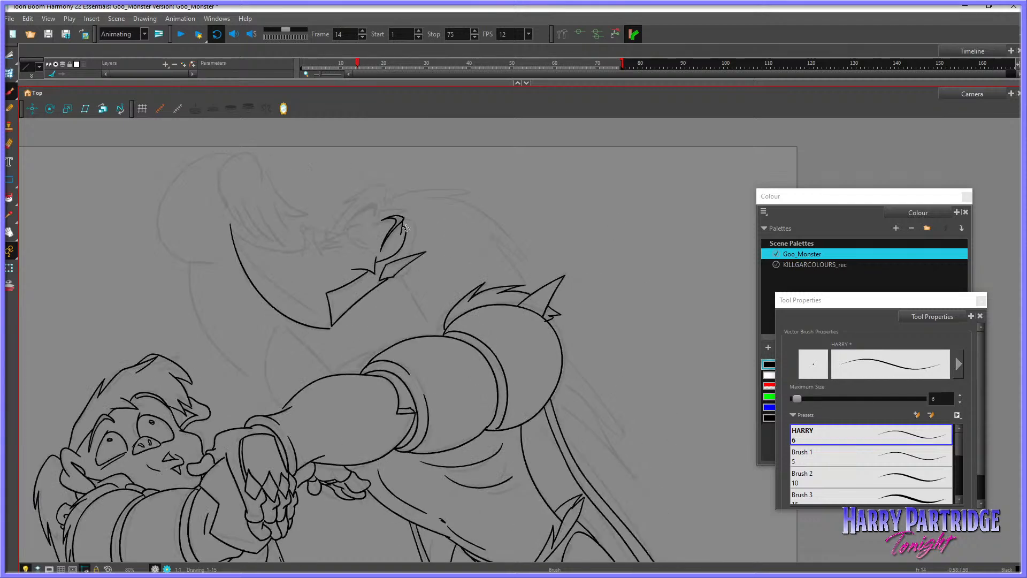
{"action": "key", "text": "comma"}
{"action": "key", "text": "period"}
{"action": "key", "text": "ctrl+z"}
{"action": "key", "text": "comma"}
{"action": "key", "text": "comma"}
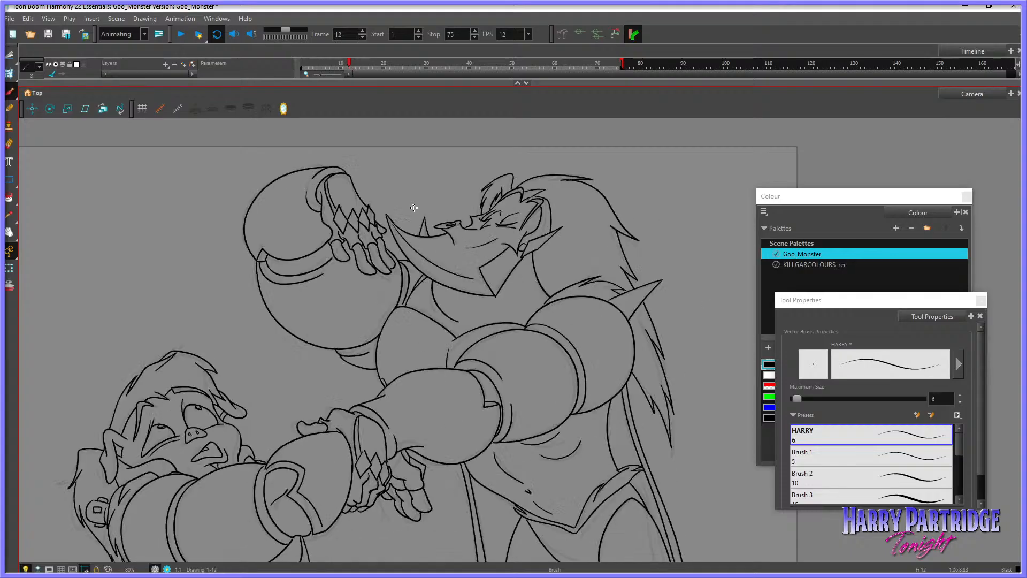
{"action": "key", "text": "period"}
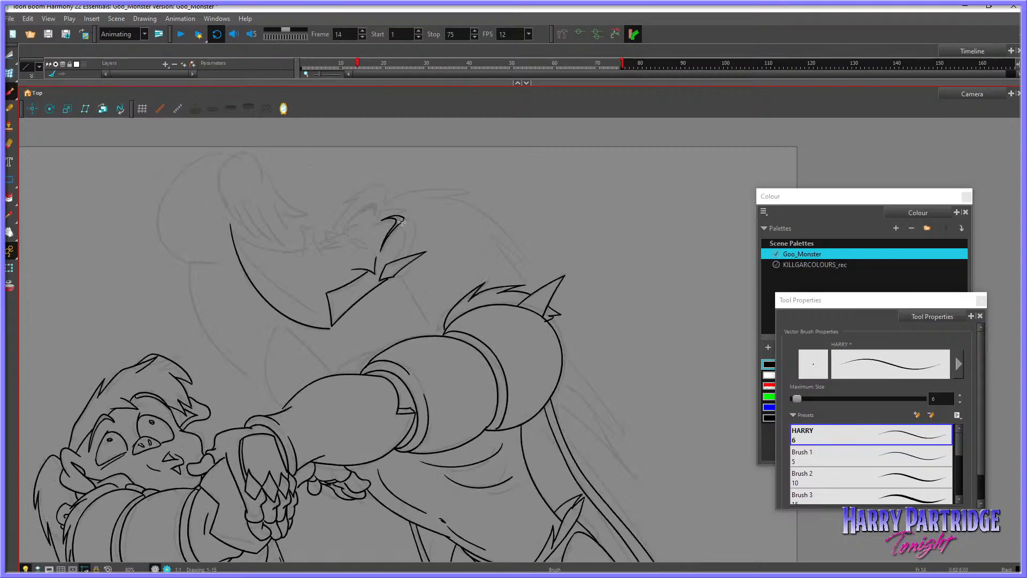
Step: Ink the rounded outer outline of the hair lock down to the ear, redrawing it twice and checking the neighbouring frames
{"action": "mouse_move", "coordinate": [402, 221]}
{"action": "left_mouse_down"}
{"action": "mouse_move", "coordinate": [377, 260]}
{"action": "mouse_move", "coordinate": [398, 249]}
{"action": "mouse_move", "coordinate": [404, 220]}
{"action": "mouse_move", "coordinate": [413, 224]}
{"action": "mouse_move", "coordinate": [409, 264]}
{"action": "left_mouse_up"}
{"action": "key", "text": "ctrl+z"}
{"action": "key", "text": "comma"}
{"action": "key", "text": "period"}
{"action": "left_click_drag", "start_coordinate": [405, 218], "coordinate": [412, 252]}
{"action": "key", "text": "ctrl+z"}
{"action": "mouse_move", "coordinate": [402, 217]}
{"action": "left_mouse_down"}
{"action": "mouse_move", "coordinate": [416, 236]}
{"action": "mouse_move", "coordinate": [411, 265]}
{"action": "mouse_move", "coordinate": [396, 275]}
{"action": "left_mouse_up"}
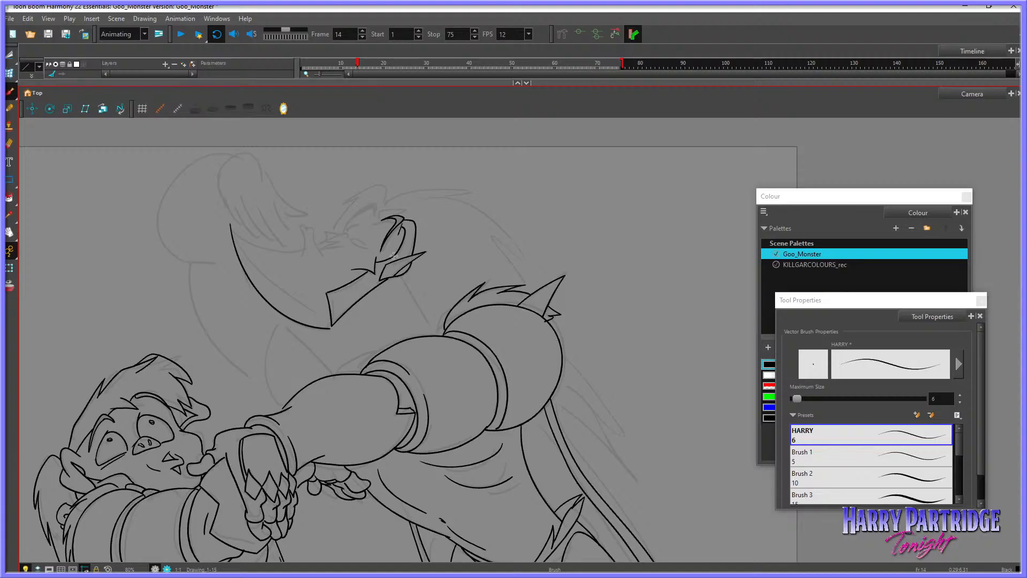
{"action": "key", "text": "f"}
{"action": "key", "text": "f"}
{"action": "key", "text": "g"}
{"action": "key", "text": "g"}
{"action": "key", "text": "alt+e"}
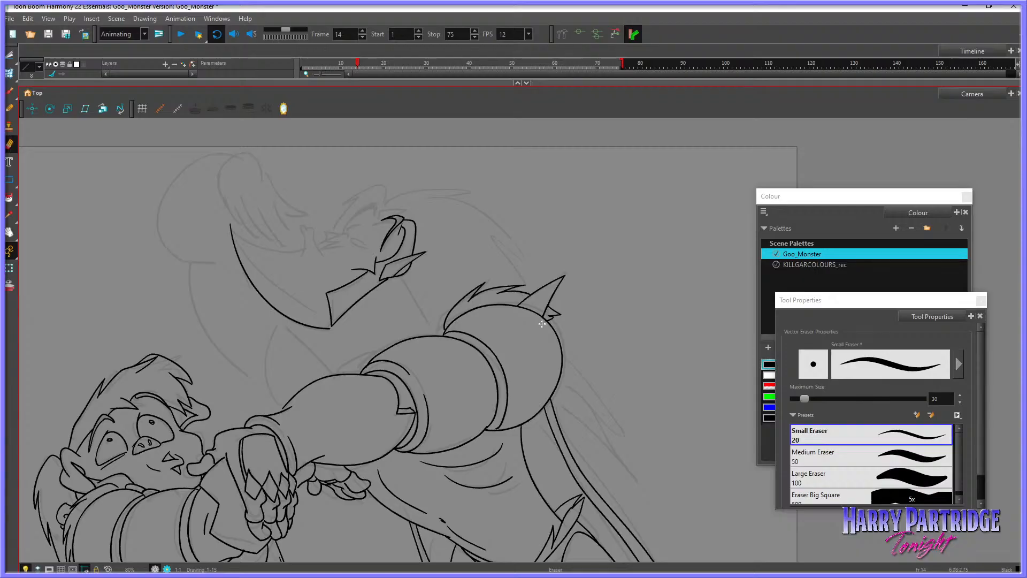
{"action": "key", "text": "alt+b"}
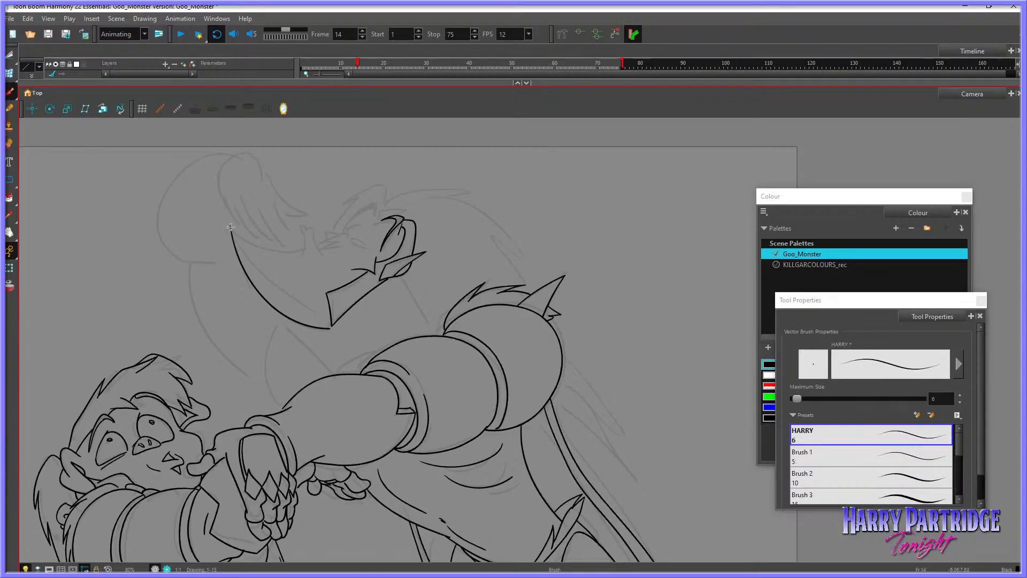
Step: Ink the upper curve of the larger character's long chin and the throat line under the jaw, checking the neighbouring frames
{"action": "mouse_move", "coordinate": [231, 228]}
{"action": "left_mouse_down"}
{"action": "mouse_move", "coordinate": [256, 246]}
{"action": "mouse_move", "coordinate": [309, 252]}
{"action": "mouse_move", "coordinate": [320, 311]}
{"action": "mouse_move", "coordinate": [293, 323]}
{"action": "mouse_move", "coordinate": [331, 353]}
{"action": "left_mouse_up"}
{"action": "key", "text": "f"}
{"action": "key", "text": "f"}
{"action": "key", "text": "g"}
{"action": "key", "text": "g"}
{"action": "key", "text": "f"}
{"action": "key", "text": "g"}
Step: Ink the rounded chest outline below the throat, redrawing it once, and the collar line running to the upper arm
{"action": "mouse_move", "coordinate": [280, 411]}
{"action": "left_mouse_down"}
{"action": "mouse_move", "coordinate": [270, 374]}
{"action": "mouse_move", "coordinate": [276, 335]}
{"action": "left_mouse_up"}
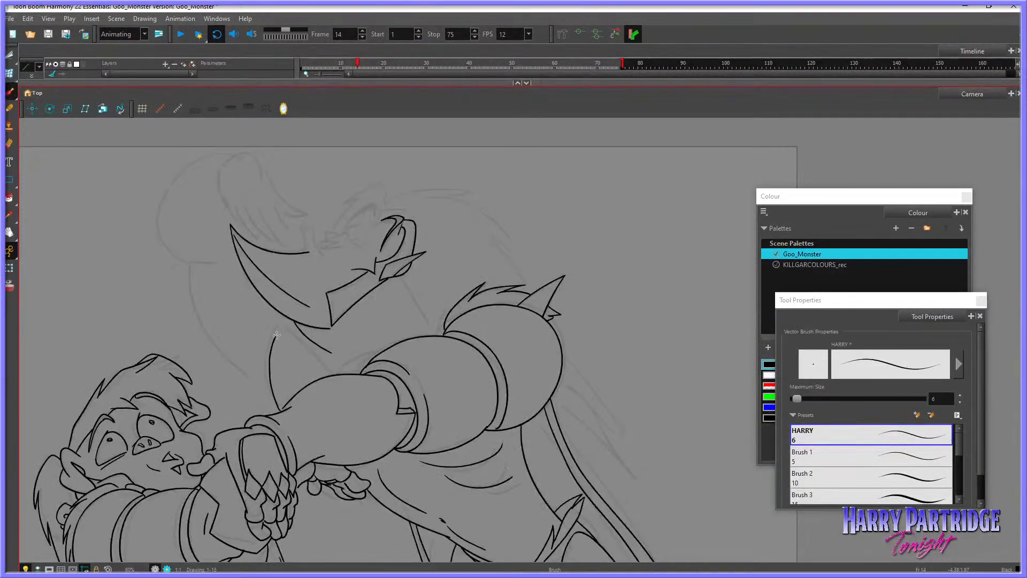
{"action": "key", "text": "ctrl+z"}
{"action": "mouse_move", "coordinate": [280, 406]}
{"action": "left_mouse_down"}
{"action": "mouse_move", "coordinate": [274, 342]}
{"action": "mouse_move", "coordinate": [307, 342]}
{"action": "mouse_move", "coordinate": [331, 375]}
{"action": "left_mouse_up"}
{"action": "left_click_drag", "start_coordinate": [354, 359], "coordinate": [390, 347]}
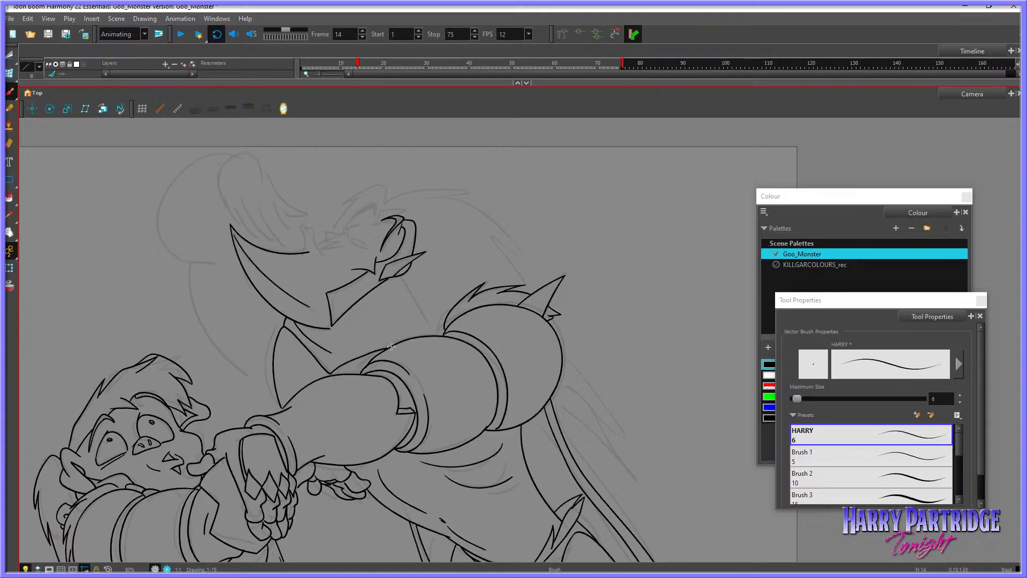
{"action": "key", "text": "comma"}
{"action": "key", "text": "comma"}
{"action": "key", "text": "period"}
{"action": "key", "text": "period"}
Step: Try to ink the back of the neck from below the pointed ear to the shoulder, comparing with frames 12 and 13
{"action": "left_click_drag", "start_coordinate": [401, 278], "coordinate": [423, 327]}
{"action": "key", "text": "comma"}
{"action": "key", "text": "comma"}
{"action": "key", "text": "period"}
{"action": "key", "text": "period"}
{"action": "key", "text": "ctrl+z"}
{"action": "left_click_drag", "start_coordinate": [397, 276], "coordinate": [413, 327]}
{"action": "key", "text": "ctrl+z"}
{"action": "left_click_drag", "start_coordinate": [398, 276], "coordinate": [412, 328]}
{"action": "key", "text": "ctrl+z"}
Step: Ink the back-of-neck curve from the ear down to the shoulder, redrawing it once and comparing with frame 13
{"action": "mouse_move", "coordinate": [398, 276]}
{"action": "left_mouse_down"}
{"action": "mouse_move", "coordinate": [414, 319]}
{"action": "mouse_move", "coordinate": [441, 321]}
{"action": "left_mouse_up"}
{"action": "key", "text": "comma"}
{"action": "key", "text": "period"}
{"action": "key", "text": "ctrl+z"}
{"action": "mouse_move", "coordinate": [399, 276]}
{"action": "left_mouse_down"}
{"action": "mouse_move", "coordinate": [415, 314]}
{"action": "mouse_move", "coordinate": [439, 330]}
{"action": "left_mouse_up"}
{"action": "key", "text": "comma"}
{"action": "key", "text": "period"}
Step: Ink the pointed brow shape above the larger character's eye, checking it against frames 12 and 13
{"action": "left_click_drag", "start_coordinate": [343, 233], "coordinate": [377, 203]}
{"action": "left_click_drag", "start_coordinate": [348, 222], "coordinate": [375, 216]}
{"action": "key", "text": "f"}
{"action": "key", "text": "f"}
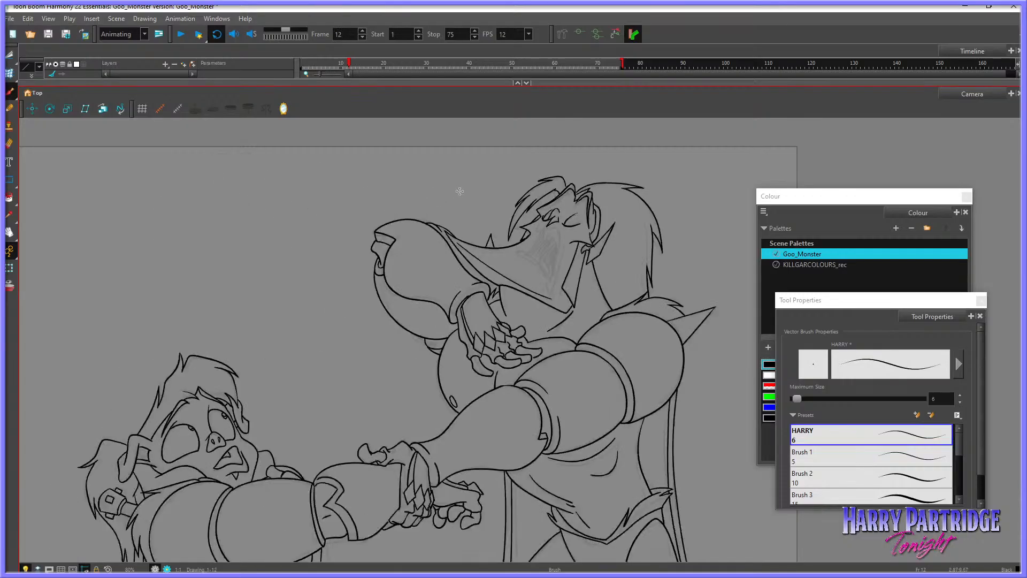
{"action": "key", "text": "g"}
{"action": "key", "text": "g"}
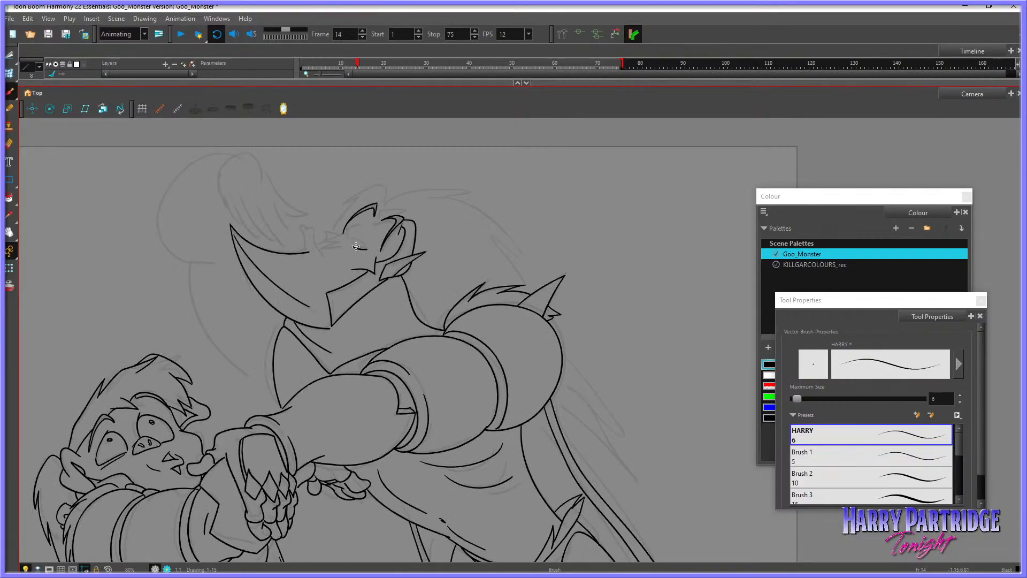
Step: Ink the closed eyelid lines below the brow, undoing a stroke and comparing with frame 13
{"action": "left_click_drag", "start_coordinate": [350, 242], "coordinate": [384, 231]}
{"action": "key", "text": "g"}
{"action": "key", "text": "f"}
{"action": "key", "text": "ctrl+z"}
{"action": "key", "text": "f"}
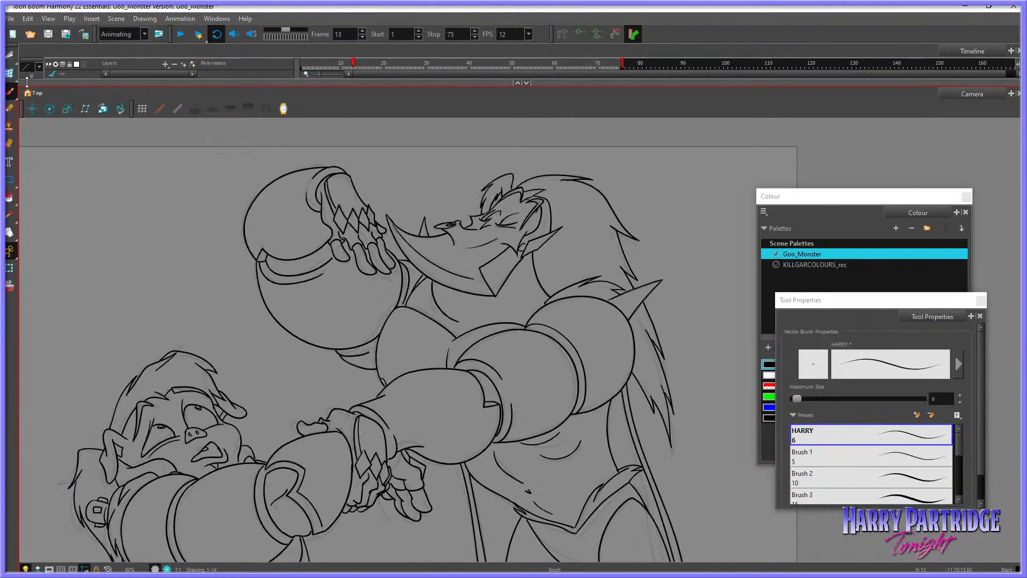
{"action": "left_click", "coordinate": [9, 55]}
{"action": "key", "text": "g"}
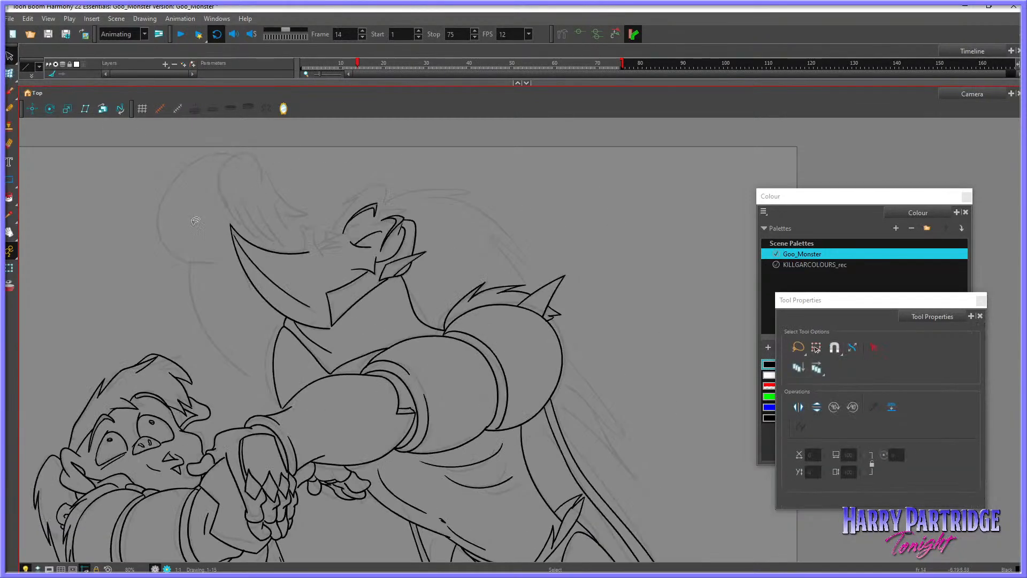
{"action": "left_click", "coordinate": [10, 91]}
Step: Ink the pointed nose and the small tusk in front of it, undoing the first strokes and checking frame 13
{"action": "left_click_drag", "start_coordinate": [350, 235], "coordinate": [326, 242]}
{"action": "key", "text": "ctrl+z"}
{"action": "key", "text": "ctrl+z"}
{"action": "mouse_move", "coordinate": [327, 242]}
{"action": "left_mouse_down"}
{"action": "mouse_move", "coordinate": [347, 240]}
{"action": "mouse_move", "coordinate": [299, 227]}
{"action": "mouse_move", "coordinate": [333, 252]}
{"action": "mouse_move", "coordinate": [324, 231]}
{"action": "left_mouse_up"}
{"action": "key", "text": "f"}
{"action": "key", "text": "g"}
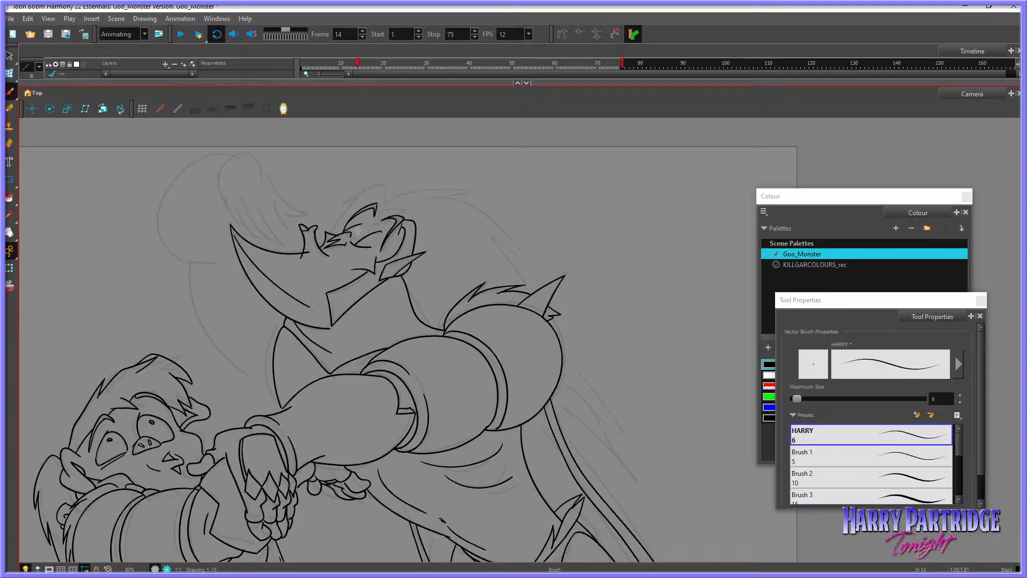
Step: Ink the brow detail and the hair tufts over the forehead, flipping to frame 13 and undoing a stray stroke
{"action": "left_click_drag", "start_coordinate": [346, 231], "coordinate": [367, 222]}
{"action": "key", "text": "comma"}
{"action": "key", "text": "period"}
{"action": "key", "text": "comma"}
{"action": "key", "text": "period"}
{"action": "left_click_drag", "start_coordinate": [379, 210], "coordinate": [399, 212]}
{"action": "key", "text": "ctrl+z"}
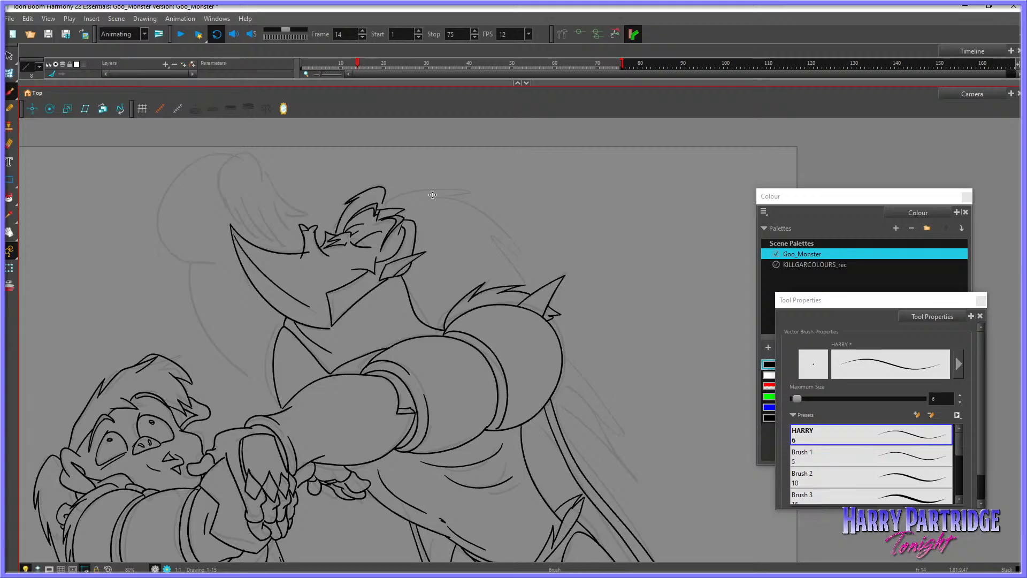
Step: Ink the long outline of the hair over the top and back of the head, redrawing it once against frame 13
{"action": "left_click", "coordinate": [9, 232]}
{"action": "key", "text": "alt+b"}
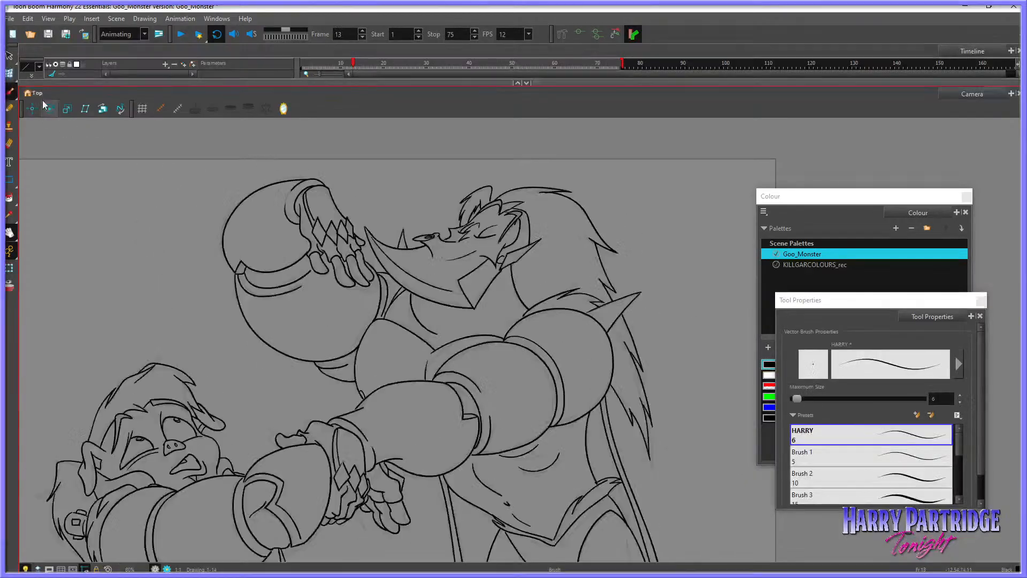
{"action": "key", "text": "."}
{"action": "mouse_move", "coordinate": [366, 210]}
{"action": "left_mouse_down"}
{"action": "mouse_move", "coordinate": [442, 205]}
{"action": "mouse_move", "coordinate": [424, 208]}
{"action": "mouse_move", "coordinate": [476, 233]}
{"action": "left_mouse_up"}
{"action": "key", "text": "."}
{"action": "key", "text": "ctrl+z"}
{"action": "mouse_move", "coordinate": [405, 208]}
{"action": "left_mouse_down"}
{"action": "mouse_move", "coordinate": [442, 212]}
{"action": "mouse_move", "coordinate": [473, 235]}
{"action": "mouse_move", "coordinate": [515, 298]}
{"action": "left_mouse_up"}
{"action": "key", "text": "."}
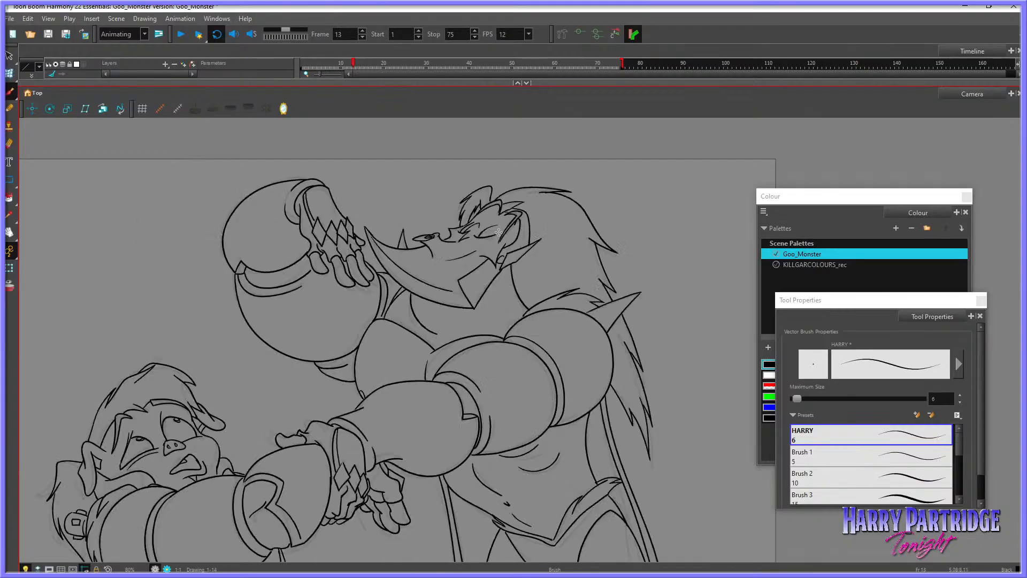
Step: Examine the rough drawings of the following action from frame 13 through frame 23
{"action": "key", "text": "."}
{"action": "key", "text": "."}
{"action": "key", "text": "."}
{"action": "key", "text": "."}
{"action": "key", "text": "."}
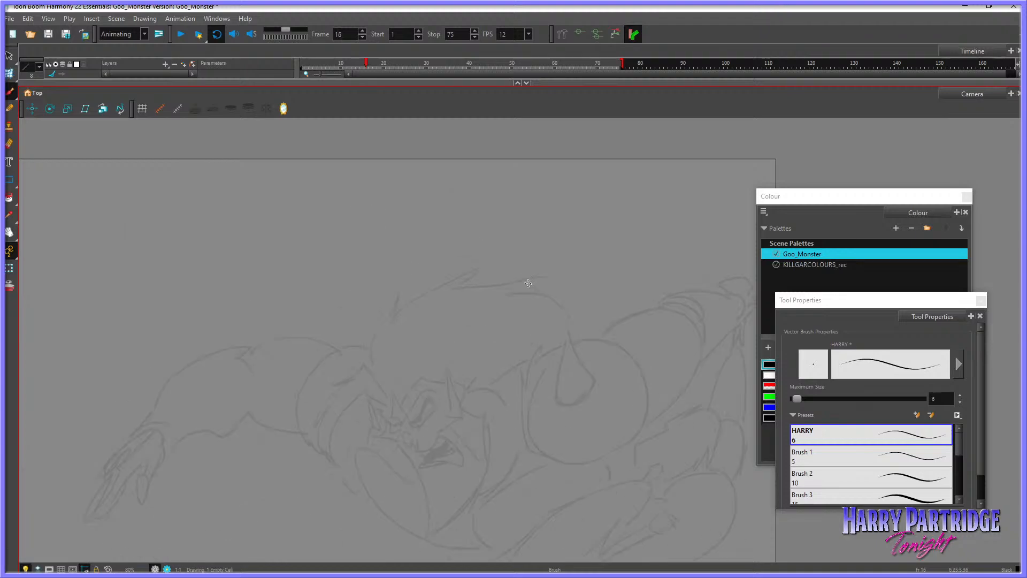
{"action": "scroll", "coordinate": [496, 281], "scroll_direction": "down", "scroll_amount": 2}
{"action": "key", "text": "."}
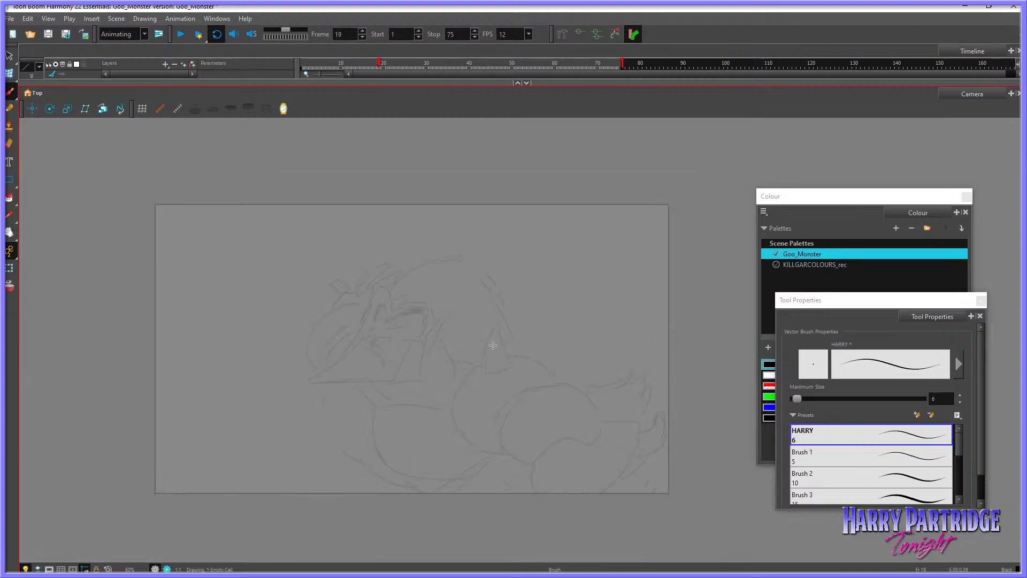
{"action": "key", "text": "."}
{"action": "key", "text": "."}
{"action": "key", "text": "."}
{"action": "key", "text": "."}
{"action": "key", "text": "."}
{"action": "scroll", "coordinate": [608, 367], "scroll_direction": "up", "scroll_amount": 3}
{"action": "scroll", "coordinate": [607, 364], "scroll_direction": "down", "scroll_amount": 2}
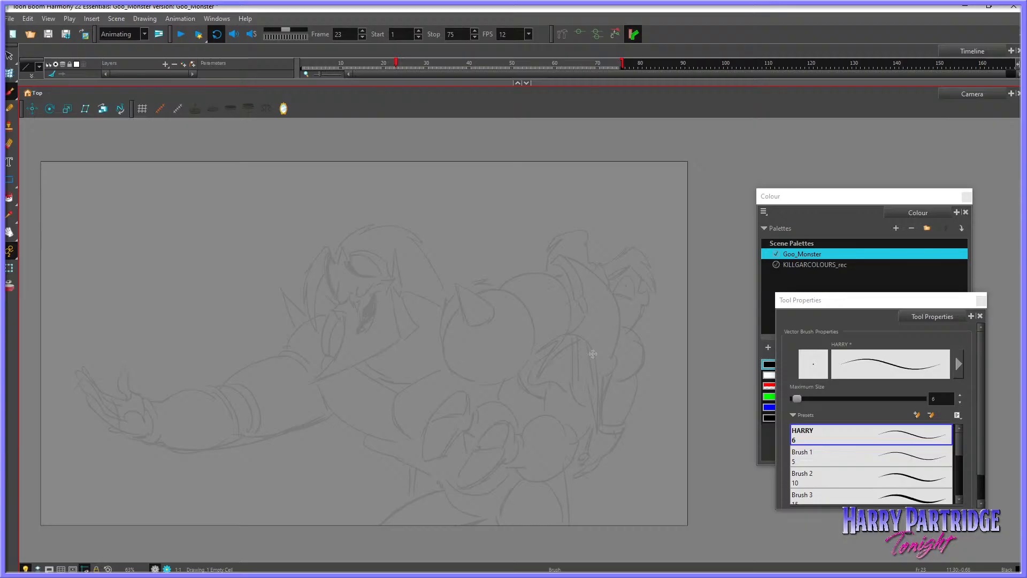
{"action": "mouse_move", "coordinate": [589, 302]}
{"action": "left_mouse_down"}
{"action": "mouse_move", "coordinate": [595, 426]}
{"action": "mouse_move", "coordinate": [601, 419]}
{"action": "left_mouse_up"}
{"action": "key", "text": "ctrl+z"}
{"action": "key", "text": "ctrl+z"}
Step: Step back through the drawings from frame 23 to frame 4 to review the poses
{"action": "key", "text": "comma"}
{"action": "key", "text": "comma"}
{"action": "key", "text": "comma"}
{"action": "key", "text": "comma"}
{"action": "key", "text": "comma"}
{"action": "key", "text": "comma"}
{"action": "key", "text": "comma"}
{"action": "key", "text": "comma"}
{"action": "key", "text": "comma"}
{"action": "key", "text": "comma"}
{"action": "key", "text": "comma"}
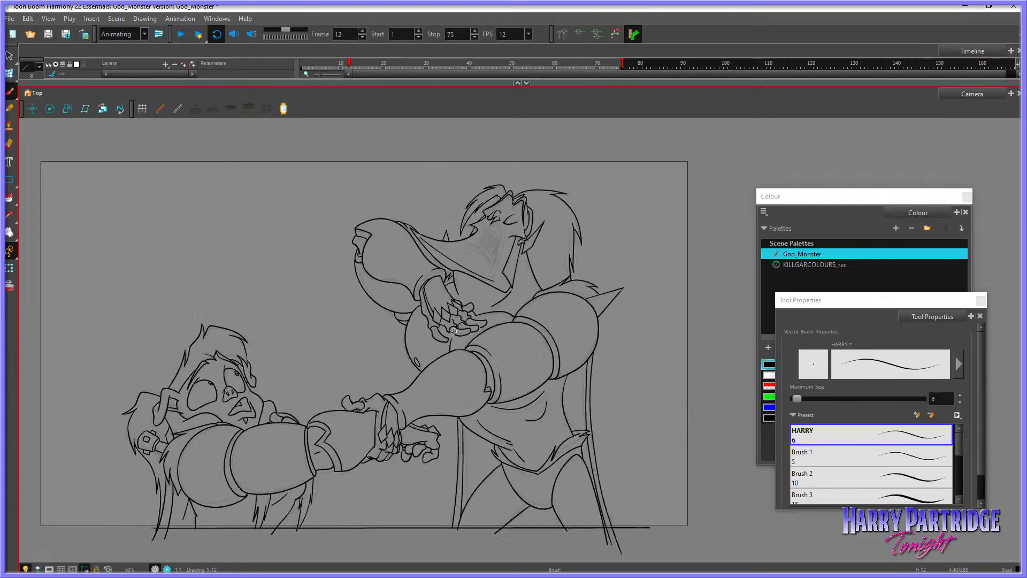
{"action": "key", "text": "comma"}
{"action": "key", "text": "comma"}
{"action": "key", "text": "comma"}
{"action": "key", "text": "comma"}
{"action": "key", "text": "comma"}
{"action": "key", "text": "comma"}
{"action": "key", "text": "comma"}
{"action": "key", "text": "comma"}
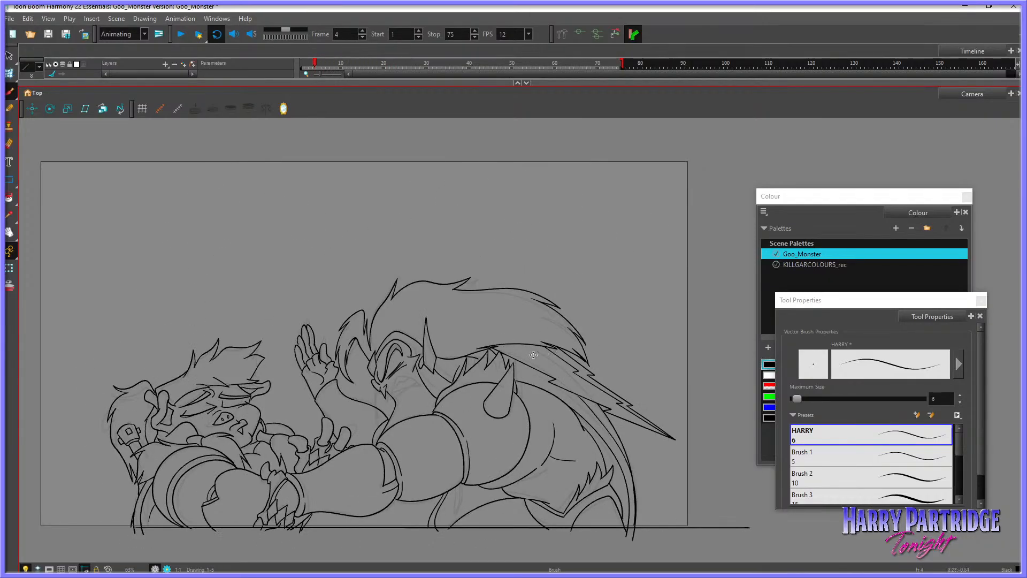
Step: Examine the inked poses from frame 4 to frame 9, including a closer look at frame 8
{"action": "key", "text": "period"}
{"action": "key", "text": "period"}
{"action": "key", "text": "period"}
{"action": "key", "text": "period"}
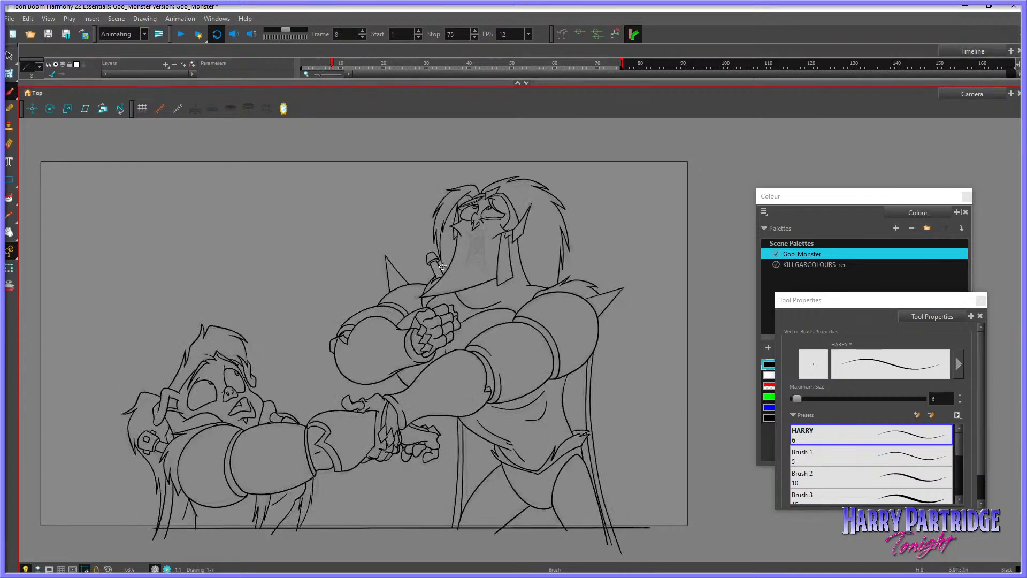
{"action": "scroll", "coordinate": [442, 265], "scroll_direction": "up", "scroll_amount": 7}
{"action": "scroll", "coordinate": [442, 257], "scroll_direction": "down", "scroll_amount": 10}
{"action": "scroll", "coordinate": [454, 300], "scroll_direction": "up", "scroll_amount": 2}
{"action": "key", "text": "period"}
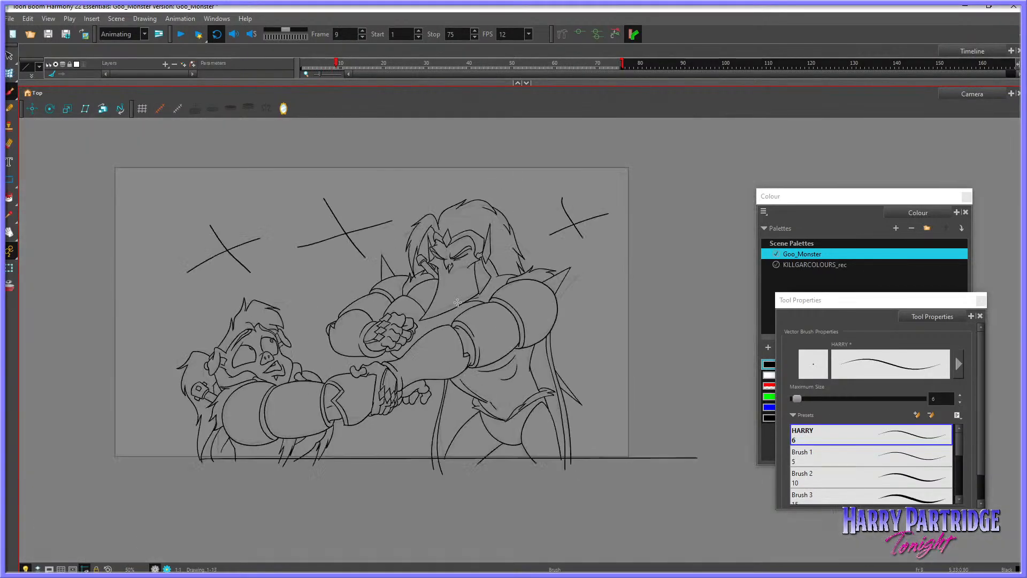
{"action": "key", "text": "comma"}
{"action": "mouse_move", "coordinate": [428, 255]}
{"action": "left_mouse_down"}
{"action": "mouse_move", "coordinate": [530, 451]}
{"action": "mouse_move", "coordinate": [453, 276]}
{"action": "mouse_move", "coordinate": [456, 286]}
{"action": "mouse_move", "coordinate": [443, 292]}
{"action": "mouse_move", "coordinate": [583, 417]}
{"action": "mouse_move", "coordinate": [576, 401]}
{"action": "left_mouse_up"}
{"action": "key", "text": "ctrl+z"}
{"action": "key", "text": "comma"}
{"action": "key", "text": "ctrl+z"}
{"action": "key", "text": "period"}
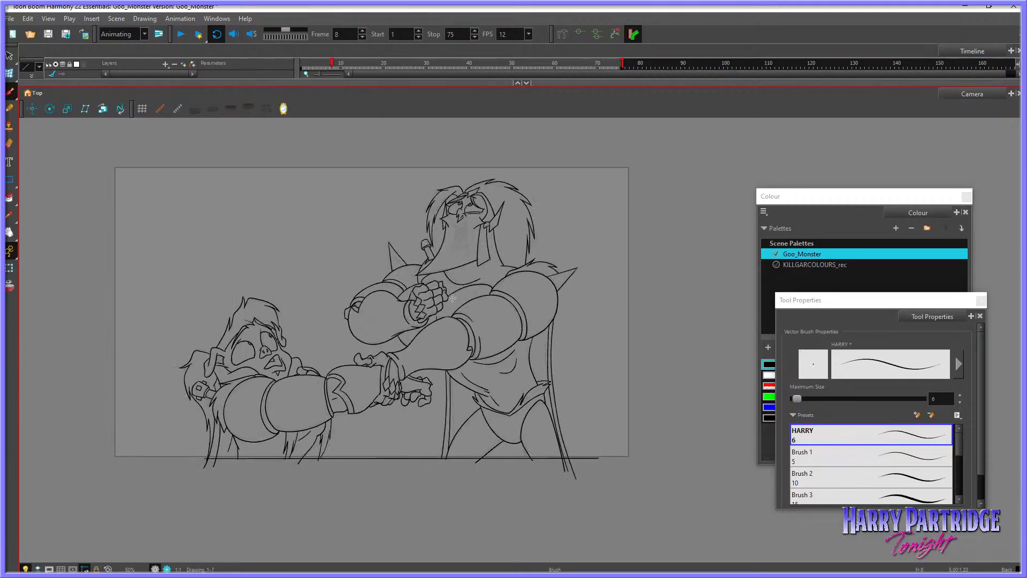
Step: Review the inked frames from frame 8 onward and return to the larger character's drawing on frame 14
{"action": "key", "text": "period"}
{"action": "key", "text": "period"}
{"action": "key", "text": "period"}
{"action": "key", "text": "period"}
{"action": "key", "text": "period"}
{"action": "key", "text": "period"}
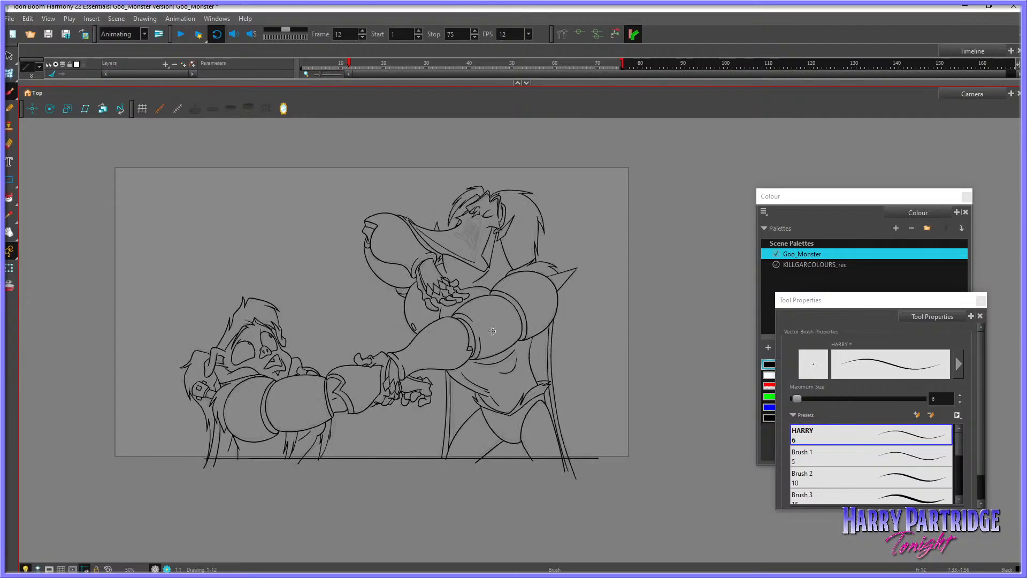
{"action": "key", "text": "comma"}
{"action": "scroll", "coordinate": [494, 321], "scroll_direction": "up", "scroll_amount": 2}
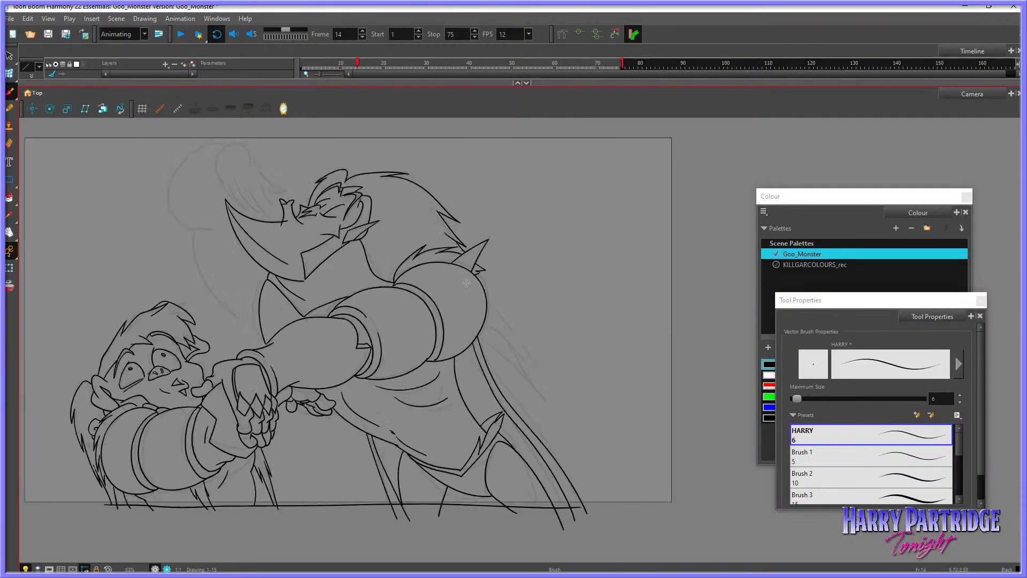
{"action": "key", "text": "period"}
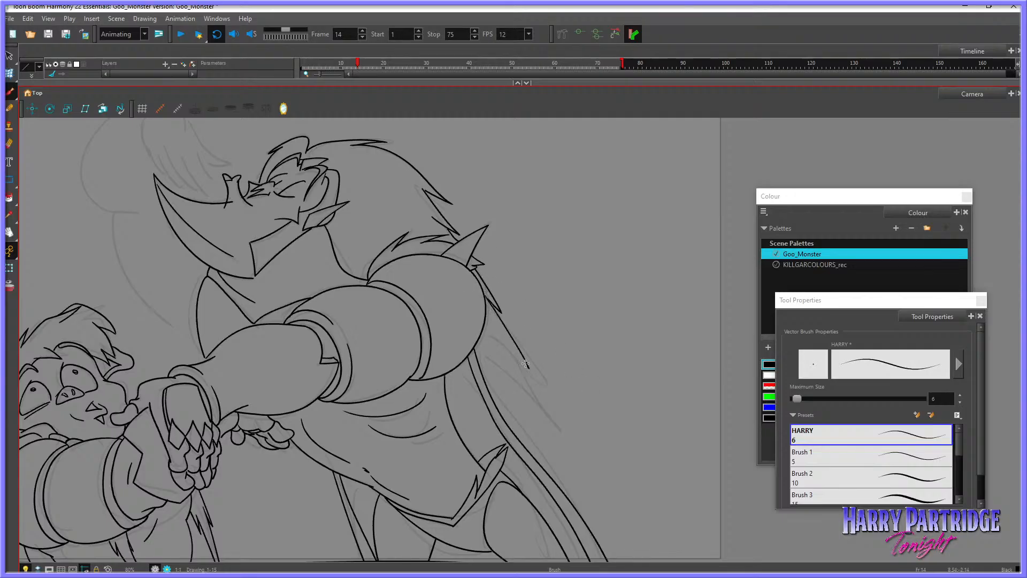
Step: Ink the jagged hair strands hanging behind the larger character's shoulder on frame 14, comparing with frame 13
{"action": "key", "text": "comma"}
{"action": "key", "text": "period"}
{"action": "key", "text": "comma"}
{"action": "key", "text": "period"}
{"action": "key", "text": "comma"}
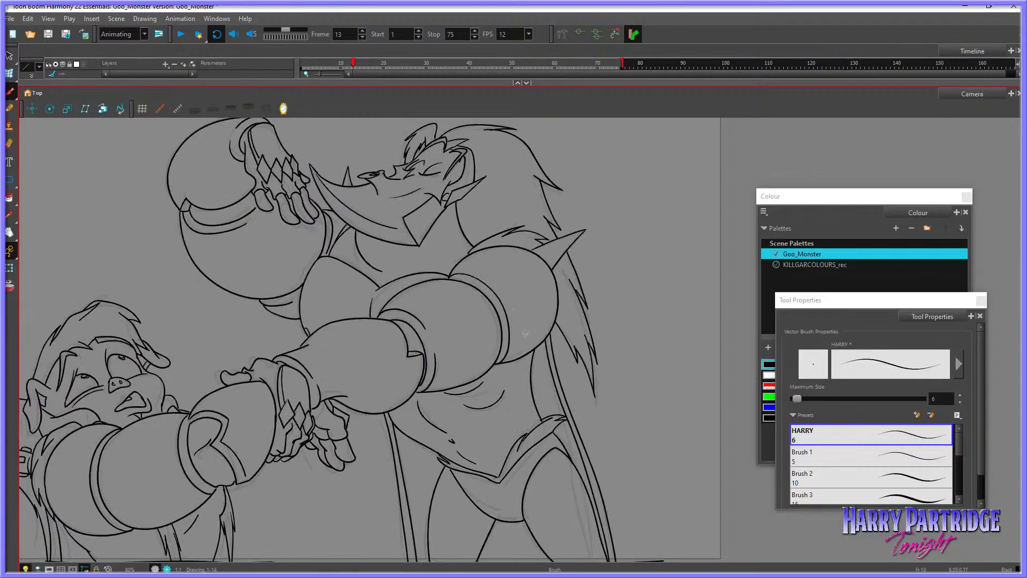
{"action": "key", "text": "period"}
{"action": "left_click_drag", "start_coordinate": [505, 365], "coordinate": [564, 426]}
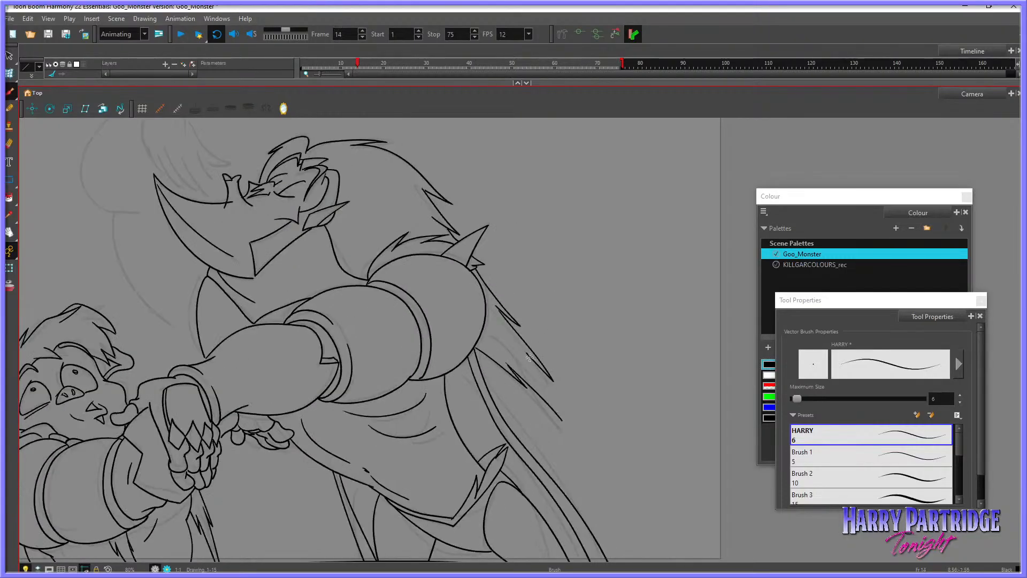
Step: Try to ink the lower hair tip behind the back, check it against frame 13 and undo the last strokes
{"action": "left_click_drag", "start_coordinate": [527, 354], "coordinate": [566, 425]}
{"action": "key", "text": "comma"}
{"action": "key", "text": "period"}
{"action": "key", "text": "ctrl+z"}
{"action": "key", "text": "ctrl+z"}
{"action": "key", "text": "ctrl+z"}
Step: Ink the long lower hair strands down to their pointed tip behind the back, checking each against frame 13
{"action": "left_click_drag", "start_coordinate": [530, 356], "coordinate": [566, 428]}
{"action": "key", "text": "comma"}
{"action": "key", "text": "period"}
{"action": "left_click_drag", "start_coordinate": [508, 365], "coordinate": [565, 427]}
{"action": "key", "text": "comma"}
{"action": "key", "text": "period"}
Step: Ink a small diamond plate on the back of the raised gauntlet, redrawing it once and comparing with frame 13
{"action": "left_click", "coordinate": [10, 232]}
{"action": "mouse_move", "coordinate": [321, 291]}
{"action": "left_mouse_down"}
{"action": "mouse_move", "coordinate": [447, 360]}
{"action": "mouse_move", "coordinate": [437, 395]}
{"action": "left_mouse_up"}
{"action": "key", "text": "comma"}
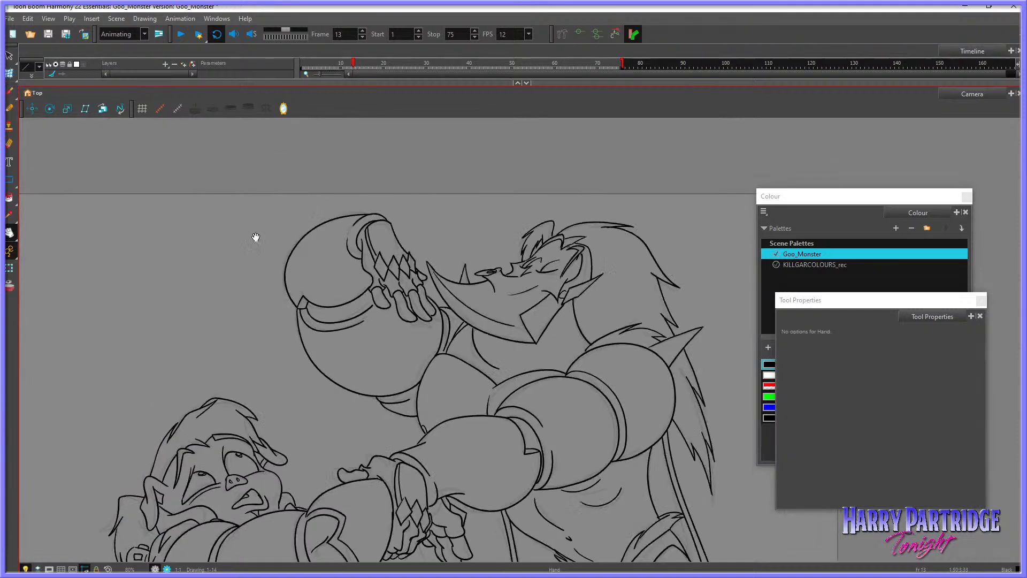
{"action": "key", "text": "alt+b"}
{"action": "key", "text": "period"}
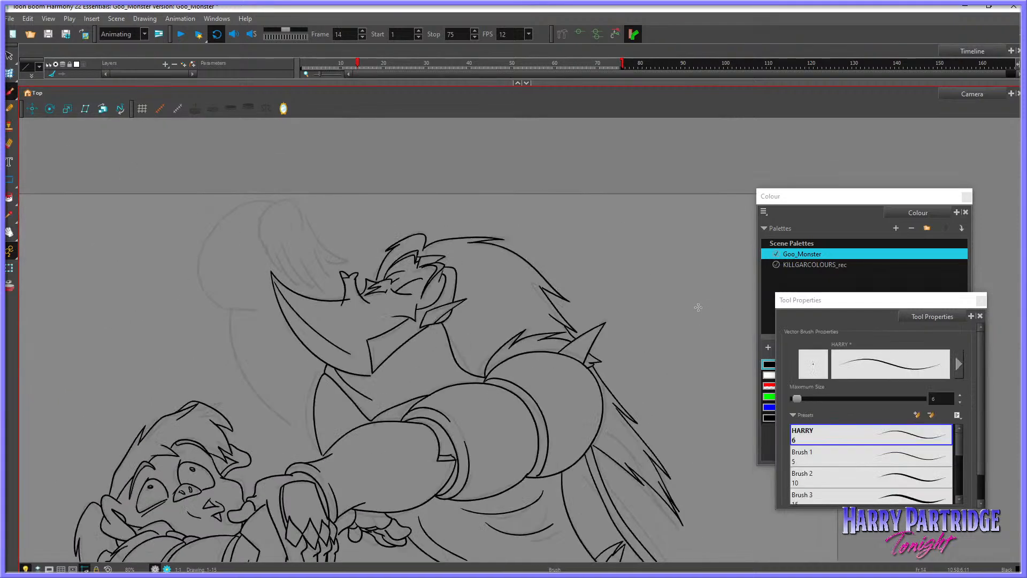
{"action": "key", "text": "period"}
{"action": "key", "text": "comma"}
{"action": "key", "text": "comma"}
{"action": "key", "text": "comma"}
{"action": "key", "text": "period"}
{"action": "key", "text": "period"}
{"action": "mouse_move", "coordinate": [277, 234]}
{"action": "left_mouse_down"}
{"action": "mouse_move", "coordinate": [276, 255]}
{"action": "mouse_move", "coordinate": [277, 233]}
{"action": "left_mouse_up"}
{"action": "key", "text": "ctrl+z"}
{"action": "key", "text": "comma"}
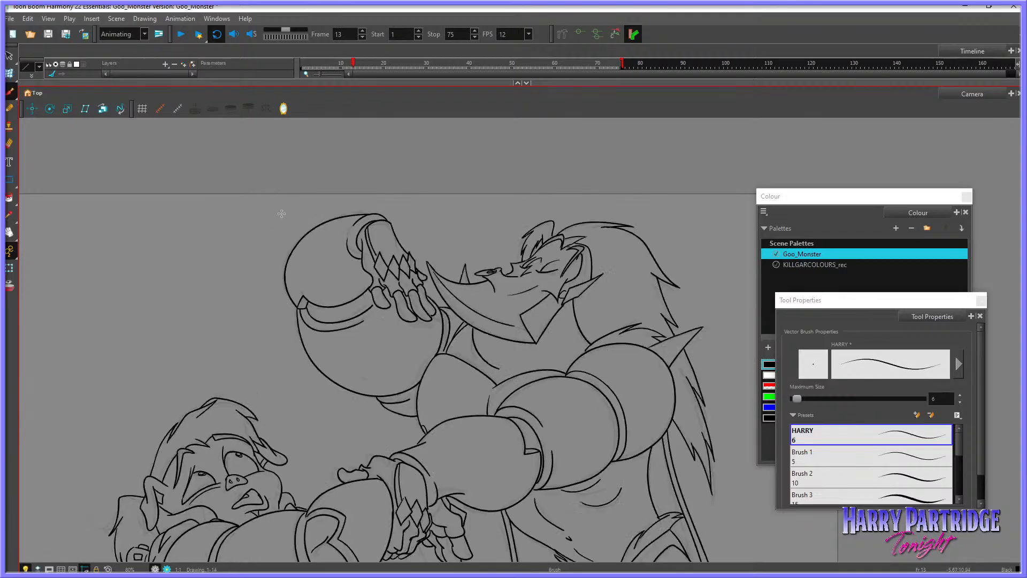
{"action": "key", "text": "period"}
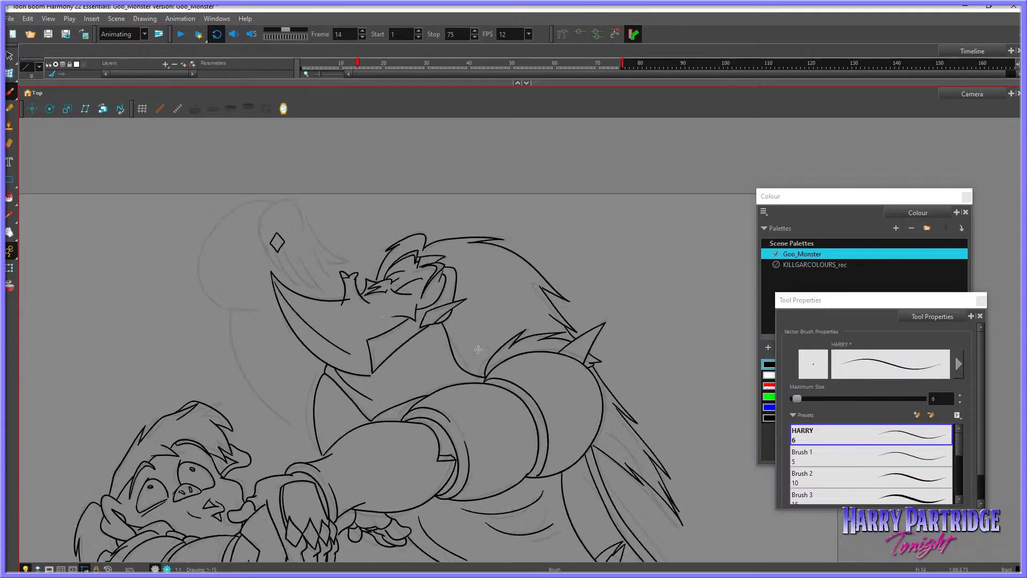
Step: Step from the inked frame 14 through the rough drawings up to frame 16 to compare the poses
{"action": "left_click", "coordinate": [10, 144]}
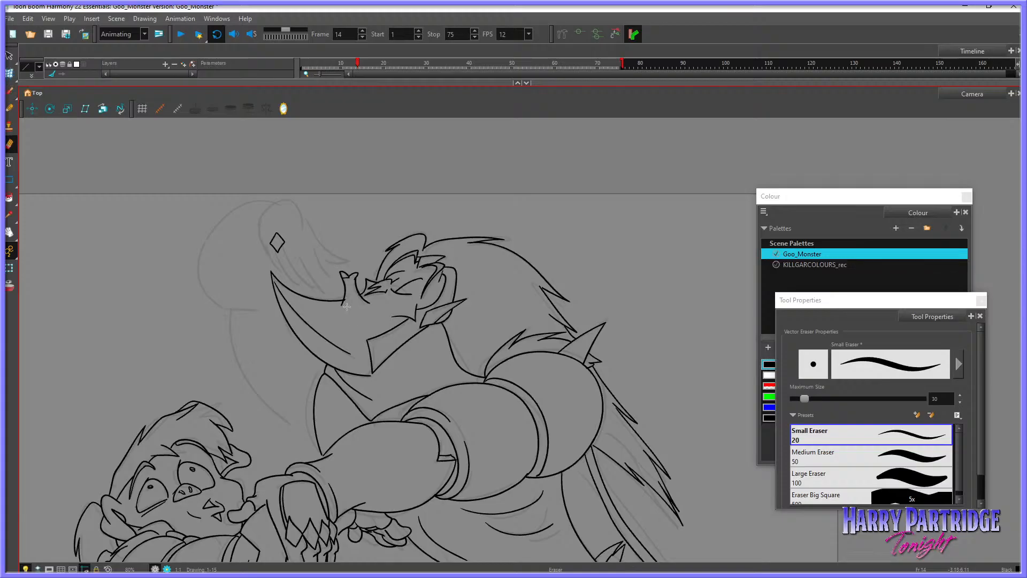
{"action": "left_click", "coordinate": [10, 232]}
{"action": "left_click_drag", "start_coordinate": [474, 379], "coordinate": [512, 323]}
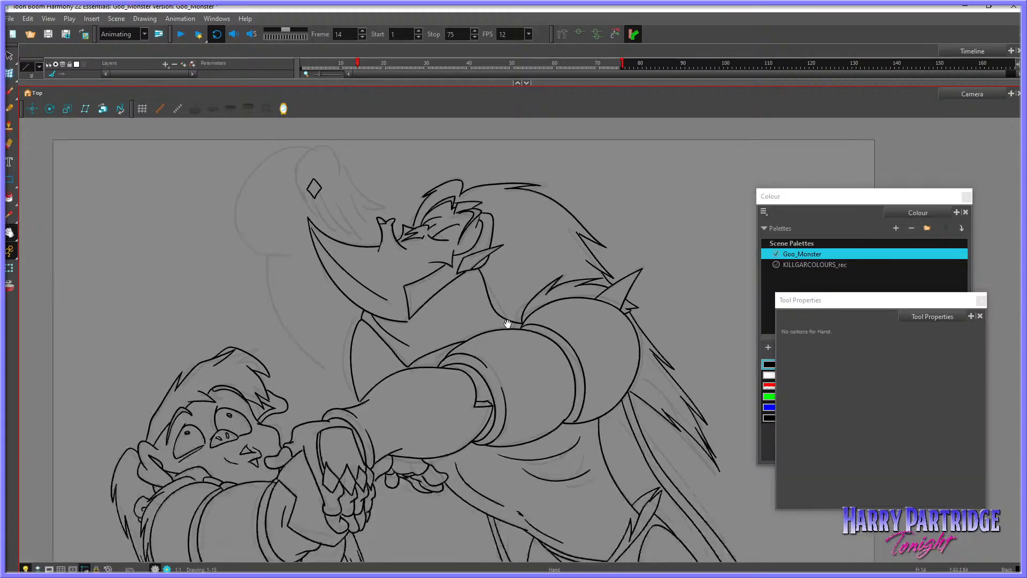
{"action": "key", "text": "."}
{"action": "left_click_drag", "start_coordinate": [553, 391], "coordinate": [486, 314]}
{"action": "key", "text": "."}
{"action": "key", "text": "."}
{"action": "key", "text": "."}
{"action": "key", "text": "."}
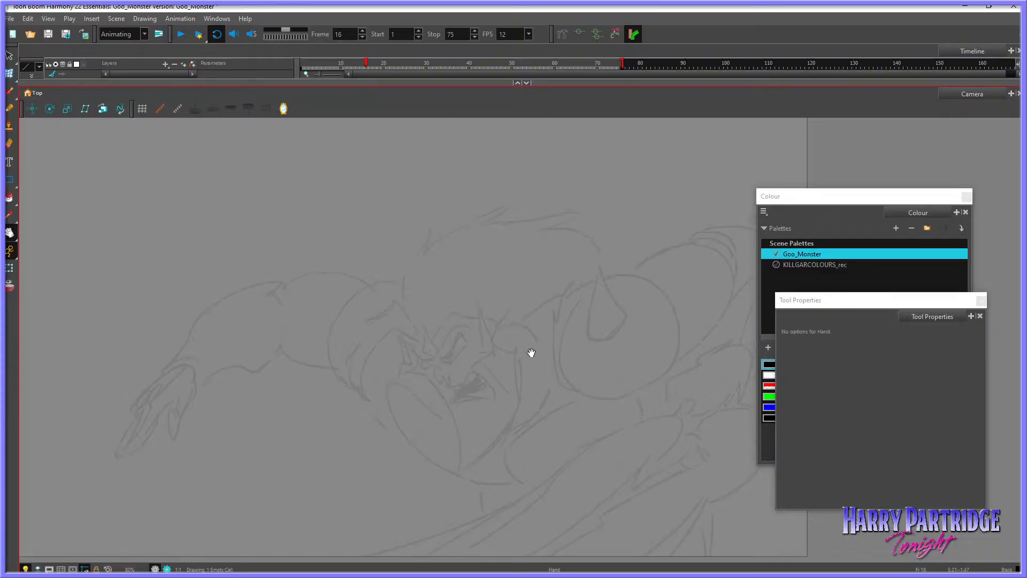
{"action": "left_click_drag", "start_coordinate": [529, 348], "coordinate": [499, 412]}
Step: Ink three more diamond plates beside the first one across the raised gauntlet on frame 14, comparing with frame 13
{"action": "left_click", "coordinate": [9, 91]}
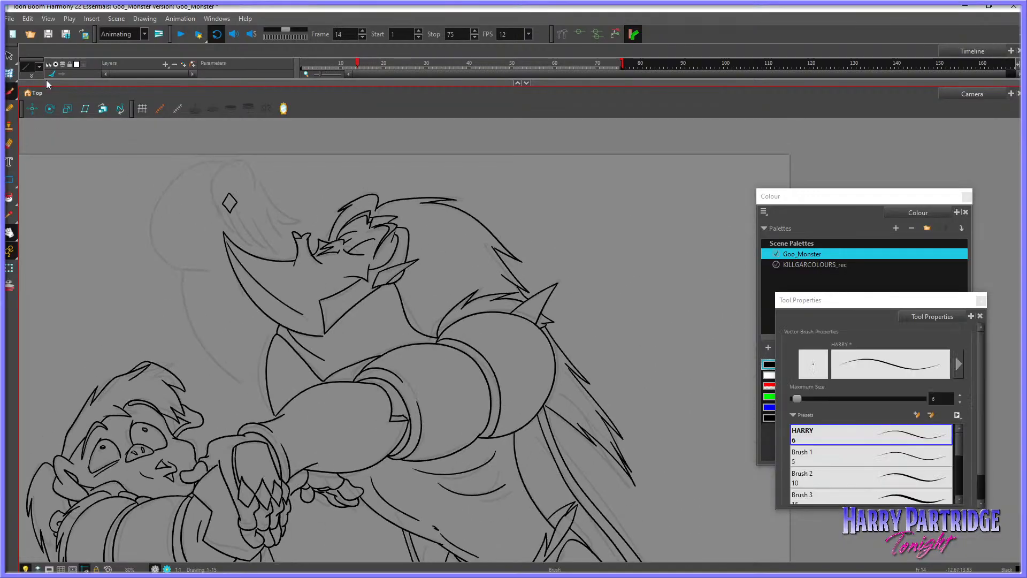
{"action": "mouse_move", "coordinate": [238, 203]}
{"action": "left_mouse_down"}
{"action": "mouse_move", "coordinate": [246, 214]}
{"action": "mouse_move", "coordinate": [257, 191]}
{"action": "mouse_move", "coordinate": [266, 201]}
{"action": "left_mouse_up"}
{"action": "mouse_move", "coordinate": [266, 201]}
{"action": "left_mouse_down"}
{"action": "mouse_move", "coordinate": [266, 210]}
{"action": "mouse_move", "coordinate": [251, 203]}
{"action": "mouse_move", "coordinate": [276, 207]}
{"action": "left_mouse_up"}
{"action": "left_click_drag", "start_coordinate": [276, 207], "coordinate": [266, 201]}
{"action": "key", "text": "comma"}
{"action": "key", "text": "period"}
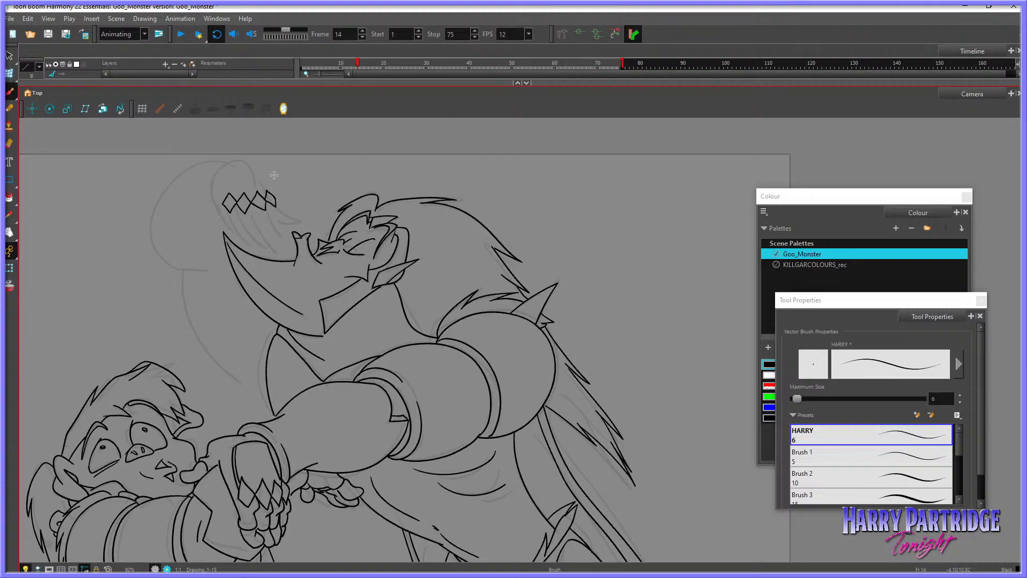
{"action": "key", "text": "period"}
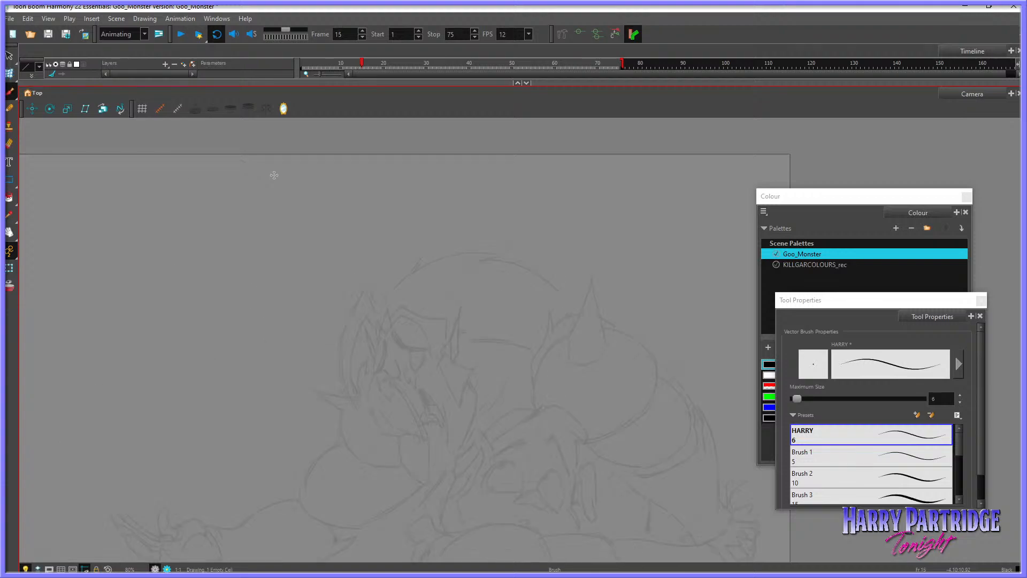
{"action": "key", "text": "period"}
{"action": "key", "text": "comma"}
{"action": "mouse_move", "coordinate": [425, 411]}
{"action": "left_mouse_down"}
{"action": "mouse_move", "coordinate": [441, 428]}
{"action": "mouse_move", "coordinate": [421, 405]}
{"action": "mouse_move", "coordinate": [427, 490]}
{"action": "mouse_move", "coordinate": [463, 445]}
{"action": "mouse_move", "coordinate": [482, 384]}
{"action": "left_mouse_up"}
{"action": "key", "text": "ctrl+z"}
{"action": "key", "text": "ctrl+z"}
{"action": "mouse_move", "coordinate": [401, 390]}
{"action": "left_mouse_down"}
{"action": "mouse_move", "coordinate": [427, 372]}
{"action": "mouse_move", "coordinate": [442, 381]}
{"action": "mouse_move", "coordinate": [414, 399]}
{"action": "mouse_move", "coordinate": [412, 389]}
{"action": "mouse_move", "coordinate": [436, 380]}
{"action": "mouse_move", "coordinate": [418, 460]}
{"action": "mouse_move", "coordinate": [446, 470]}
{"action": "mouse_move", "coordinate": [471, 387]}
{"action": "mouse_move", "coordinate": [418, 460]}
{"action": "mouse_move", "coordinate": [467, 428]}
{"action": "mouse_move", "coordinate": [470, 384]}
{"action": "left_mouse_up"}
{"action": "key", "text": "ctrl+z"}
{"action": "key", "text": "ctrl+z"}
{"action": "key", "text": "ctrl+z"}
{"action": "key", "text": "ctrl+z"}
{"action": "left_click_drag", "start_coordinate": [427, 429], "coordinate": [417, 400]}
{"action": "left_click_drag", "start_coordinate": [438, 439], "coordinate": [439, 405]}
{"action": "key", "text": "ctrl+z"}
{"action": "key", "text": "ctrl+z"}
{"action": "key", "text": "ctrl+z"}
{"action": "key", "text": "ctrl+z"}
Step: Ink the outline of the gauntlet's hand plate above the diamond row on frame 14, checking it against the neighbouring frames
{"action": "key", "text": "comma"}
{"action": "key", "text": "comma"}
{"action": "key", "text": "comma"}
{"action": "key", "text": "period"}
{"action": "key", "text": "period"}
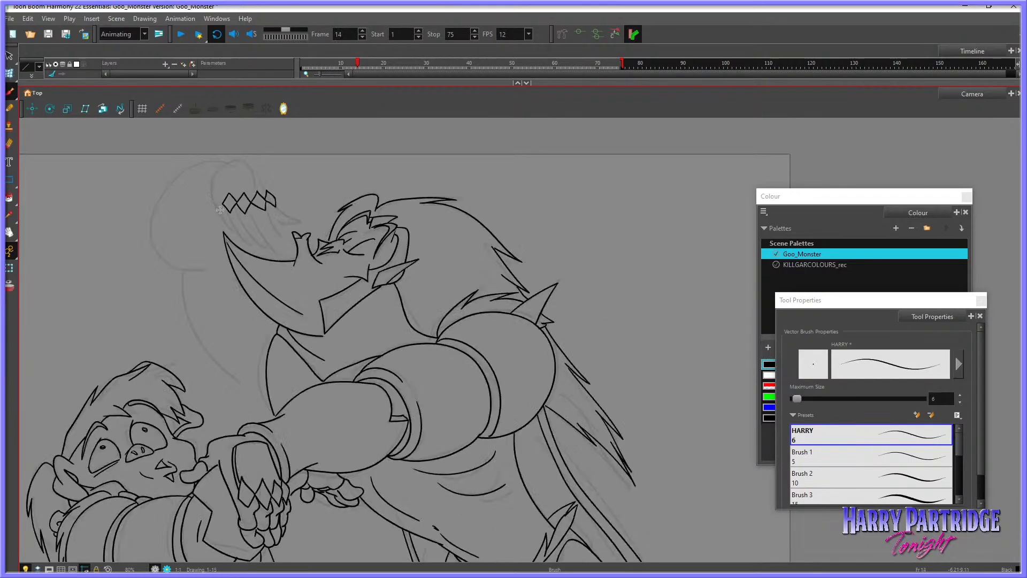
{"action": "key", "text": "period"}
{"action": "key", "text": "comma"}
{"action": "mouse_move", "coordinate": [216, 178]}
{"action": "left_mouse_down"}
{"action": "mouse_move", "coordinate": [229, 160]}
{"action": "mouse_move", "coordinate": [251, 165]}
{"action": "mouse_move", "coordinate": [260, 187]}
{"action": "left_mouse_up"}
{"action": "key", "text": "period"}
{"action": "key", "text": "comma"}
{"action": "key", "text": "period"}
{"action": "key", "text": "comma"}
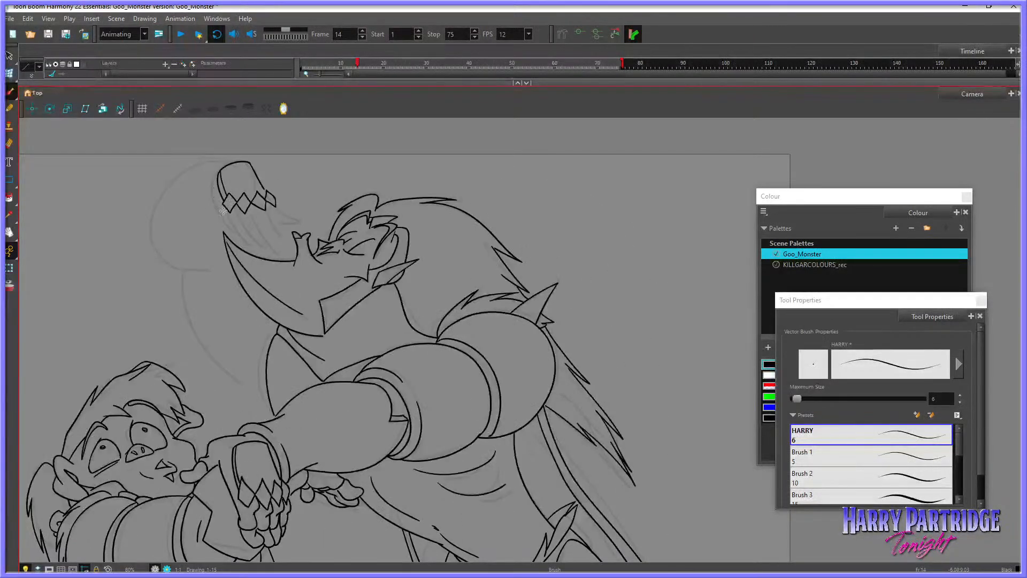
Step: Ink the first knuckle below the diamond plates and the outer edge of the raised hand on frame 14
{"action": "key", "text": "period"}
{"action": "key", "text": "comma"}
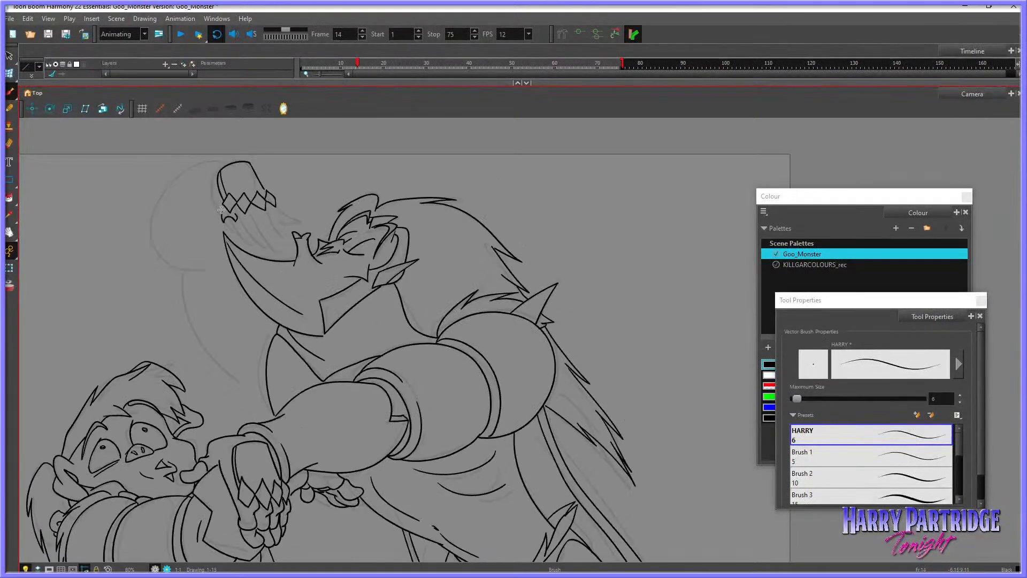
{"action": "left_click_drag", "start_coordinate": [221, 211], "coordinate": [215, 178]}
{"action": "key", "text": "period"}
{"action": "key", "text": "comma"}
Step: Ink the raised hand's curled fingers and thumb on frame 14, redoing stray strokes and comparing with frame 13
{"action": "mouse_move", "coordinate": [225, 222]}
{"action": "left_mouse_down"}
{"action": "mouse_move", "coordinate": [243, 240]}
{"action": "mouse_move", "coordinate": [236, 225]}
{"action": "mouse_move", "coordinate": [231, 238]}
{"action": "mouse_move", "coordinate": [247, 239]}
{"action": "mouse_move", "coordinate": [235, 220]}
{"action": "mouse_move", "coordinate": [251, 226]}
{"action": "mouse_move", "coordinate": [247, 242]}
{"action": "mouse_move", "coordinate": [269, 248]}
{"action": "mouse_move", "coordinate": [259, 252]}
{"action": "mouse_move", "coordinate": [247, 237]}
{"action": "mouse_move", "coordinate": [265, 222]}
{"action": "mouse_move", "coordinate": [272, 251]}
{"action": "mouse_move", "coordinate": [265, 214]}
{"action": "mouse_move", "coordinate": [297, 204]}
{"action": "mouse_move", "coordinate": [272, 208]}
{"action": "mouse_move", "coordinate": [282, 216]}
{"action": "mouse_move", "coordinate": [274, 234]}
{"action": "mouse_move", "coordinate": [289, 241]}
{"action": "mouse_move", "coordinate": [275, 204]}
{"action": "mouse_move", "coordinate": [292, 215]}
{"action": "mouse_move", "coordinate": [288, 224]}
{"action": "mouse_move", "coordinate": [275, 203]}
{"action": "left_mouse_up"}
{"action": "key", "text": "ctrl+z"}
{"action": "key", "text": "period"}
{"action": "key", "text": "comma"}
{"action": "key", "text": "comma"}
{"action": "key", "text": "period"}
{"action": "key", "text": "comma"}
{"action": "key", "text": "period"}
{"action": "key", "text": "ctrl+z"}
{"action": "key", "text": "comma"}
{"action": "key", "text": "period"}
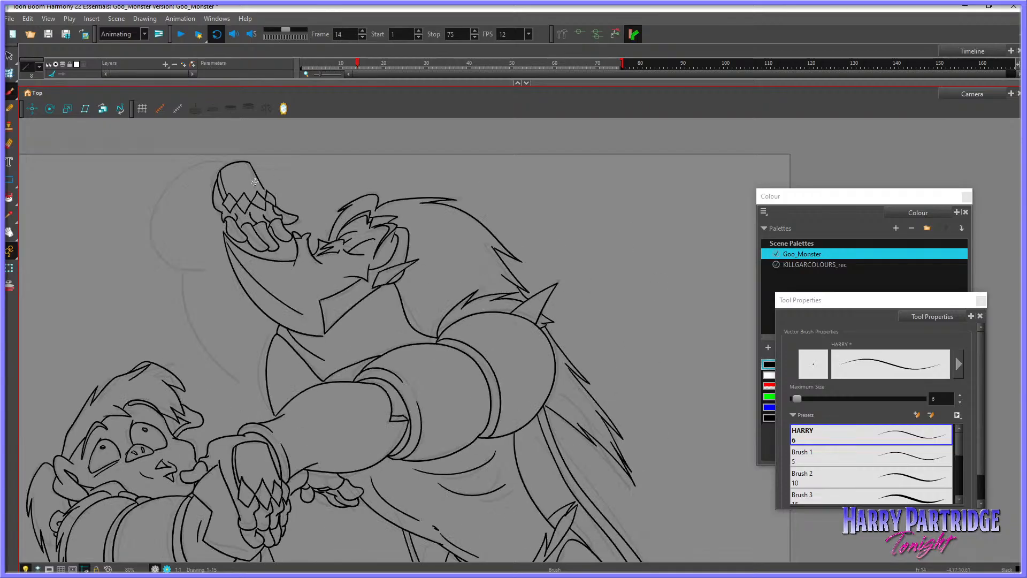
Step: Ink the wrist cuff and the rounded forearm outline of the raised arm on frame 14, using frame 13 as reference
{"action": "left_click_drag", "start_coordinate": [230, 161], "coordinate": [203, 189]}
{"action": "key", "text": "comma"}
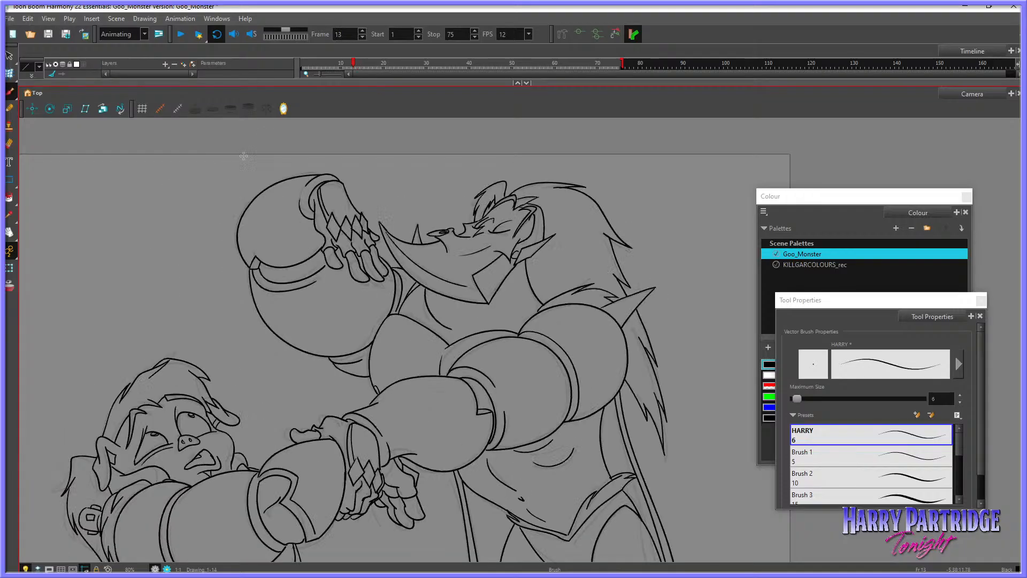
{"action": "key", "text": "period"}
{"action": "mouse_move", "coordinate": [220, 163]}
{"action": "left_mouse_down"}
{"action": "mouse_move", "coordinate": [186, 174]}
{"action": "mouse_move", "coordinate": [157, 207]}
{"action": "mouse_move", "coordinate": [153, 240]}
{"action": "mouse_move", "coordinate": [177, 268]}
{"action": "mouse_move", "coordinate": [177, 259]}
{"action": "mouse_move", "coordinate": [217, 262]}
{"action": "mouse_move", "coordinate": [230, 245]}
{"action": "left_mouse_up"}
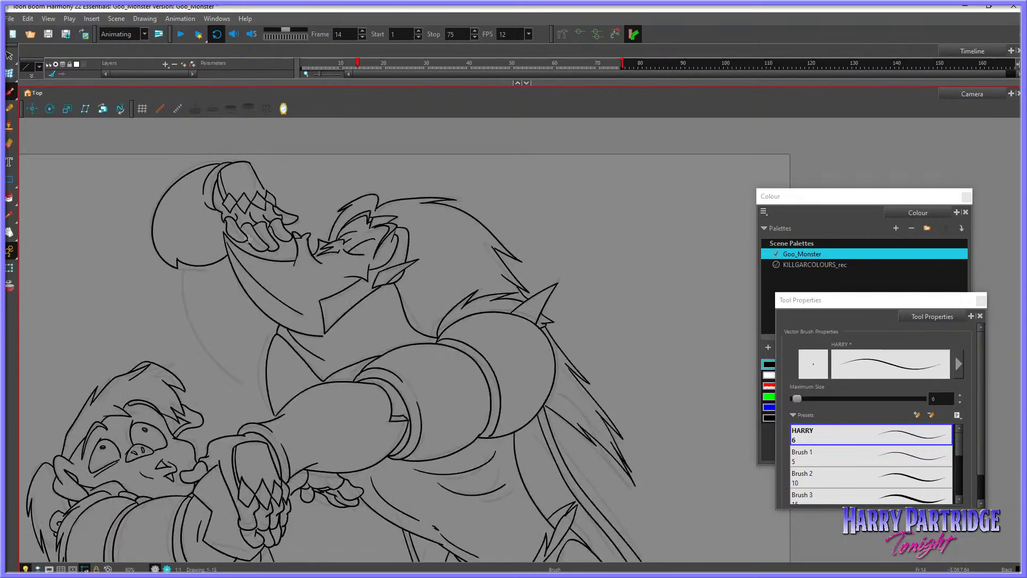
Step: Ink the curved band at the elbow end of the raised forearm on frame 14, comparing with frame 13
{"action": "key", "text": "comma"}
{"action": "key", "text": "comma"}
{"action": "key", "text": "period"}
{"action": "key", "text": "comma"}
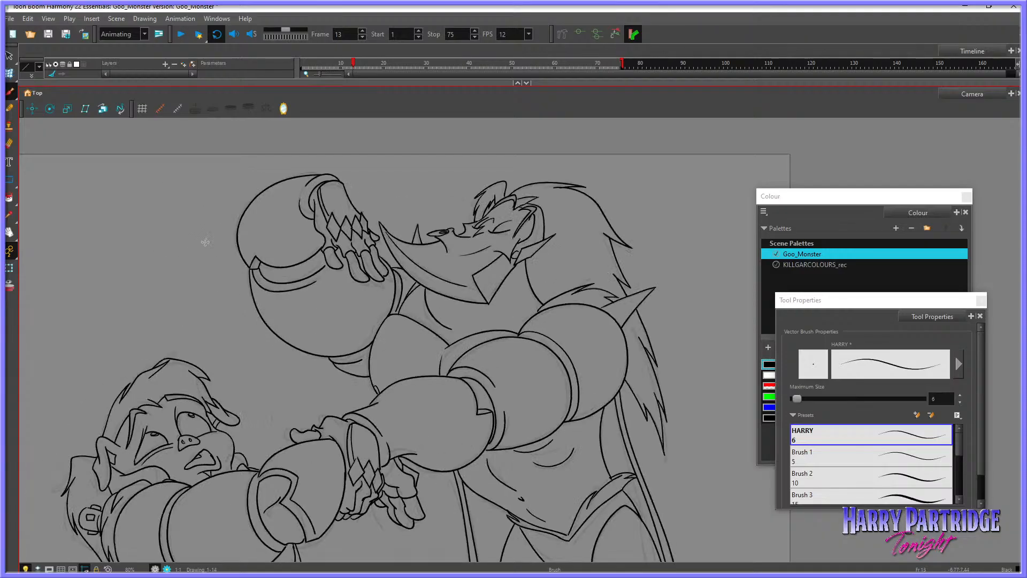
{"action": "key", "text": "period"}
{"action": "mouse_move", "coordinate": [177, 267]}
{"action": "left_mouse_down"}
{"action": "mouse_move", "coordinate": [200, 340]}
{"action": "mouse_move", "coordinate": [268, 385]}
{"action": "left_mouse_up"}
{"action": "key", "text": "comma"}
{"action": "key", "text": "period"}
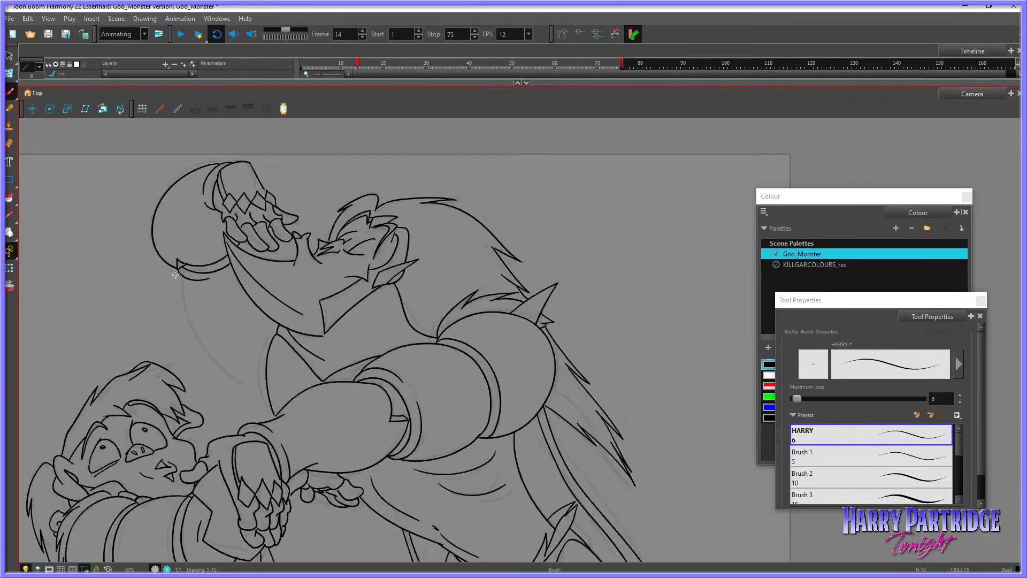
Step: Ink the upper arm's long outer curve from the elbow band down to the chest on frame 14, comparing with frame 13
{"action": "mouse_move", "coordinate": [177, 267]}
{"action": "left_mouse_down"}
{"action": "mouse_move", "coordinate": [199, 337]}
{"action": "mouse_move", "coordinate": [266, 378]}
{"action": "left_mouse_up"}
{"action": "key", "text": "comma"}
{"action": "key", "text": "period"}
{"action": "key", "text": "comma"}
{"action": "key", "text": "period"}
{"action": "key", "text": "comma"}
{"action": "key", "text": "period"}
{"action": "key", "text": "comma"}
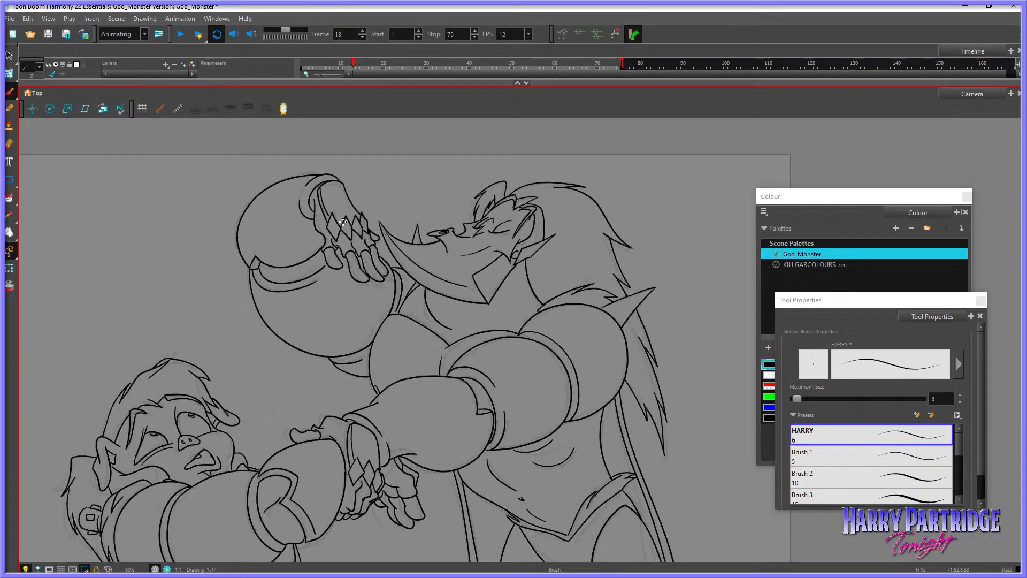
Step: Flip between inked frames 13 and 14 and onward to rough frame 16, examining both characters with the whole frame in view
{"action": "key", "text": "period"}
{"action": "key", "text": "comma"}
{"action": "key", "text": "comma"}
{"action": "key", "text": "period"}
{"action": "key", "text": "period"}
{"action": "key", "text": "comma"}
{"action": "key", "text": "period"}
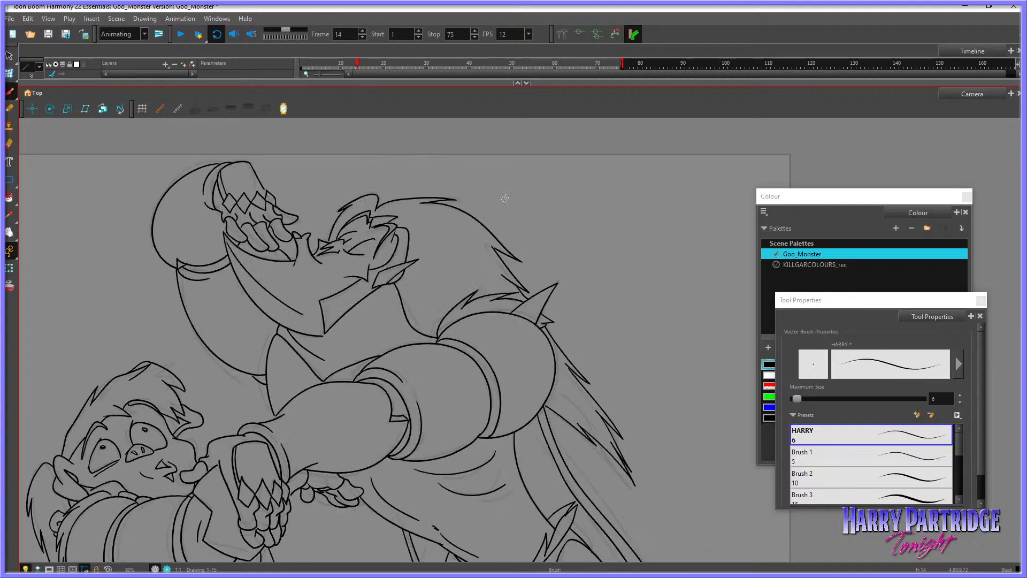
{"action": "key", "text": "comma"}
{"action": "key", "text": "period"}
{"action": "scroll", "coordinate": [214, 365], "scroll_direction": "down", "scroll_amount": 5}
{"action": "key", "text": "comma"}
{"action": "scroll", "coordinate": [230, 375], "scroll_direction": "up", "scroll_amount": 4}
{"action": "key", "text": "period"}
{"action": "key", "text": "period"}
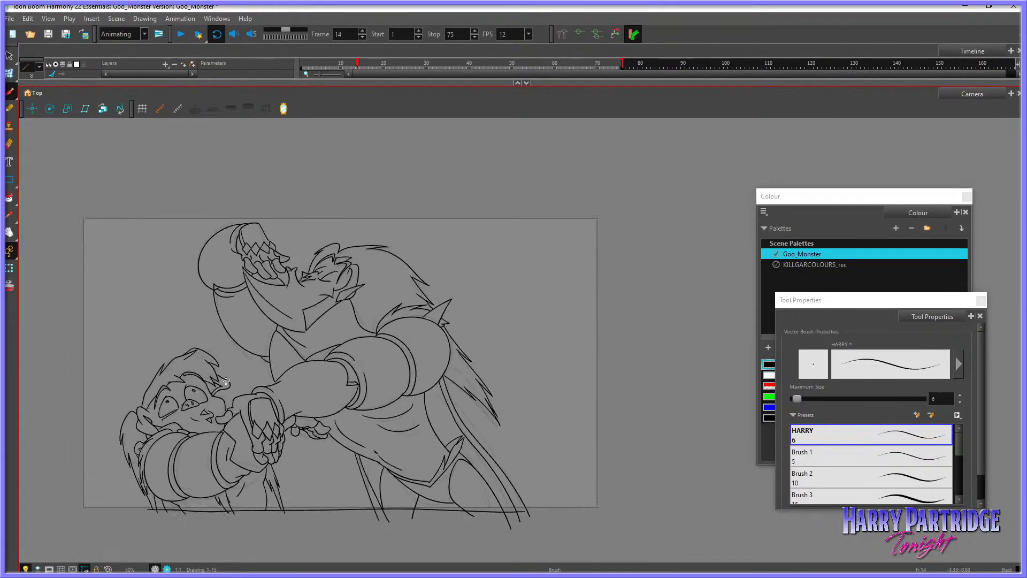
{"action": "key", "text": "comma"}
{"action": "key", "text": "comma"}
{"action": "key", "text": "period"}
{"action": "key", "text": "period"}
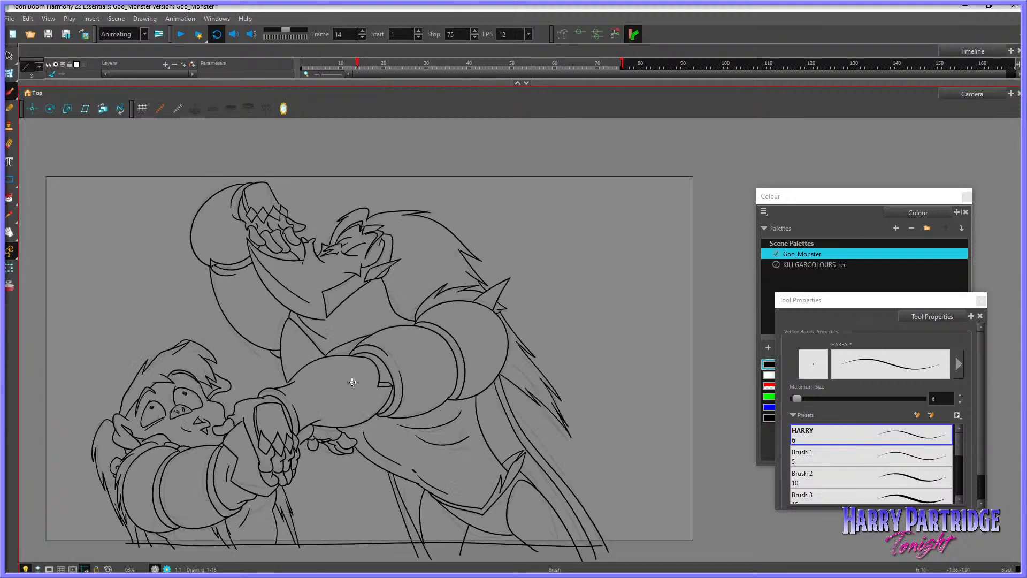
{"action": "key", "text": "period"}
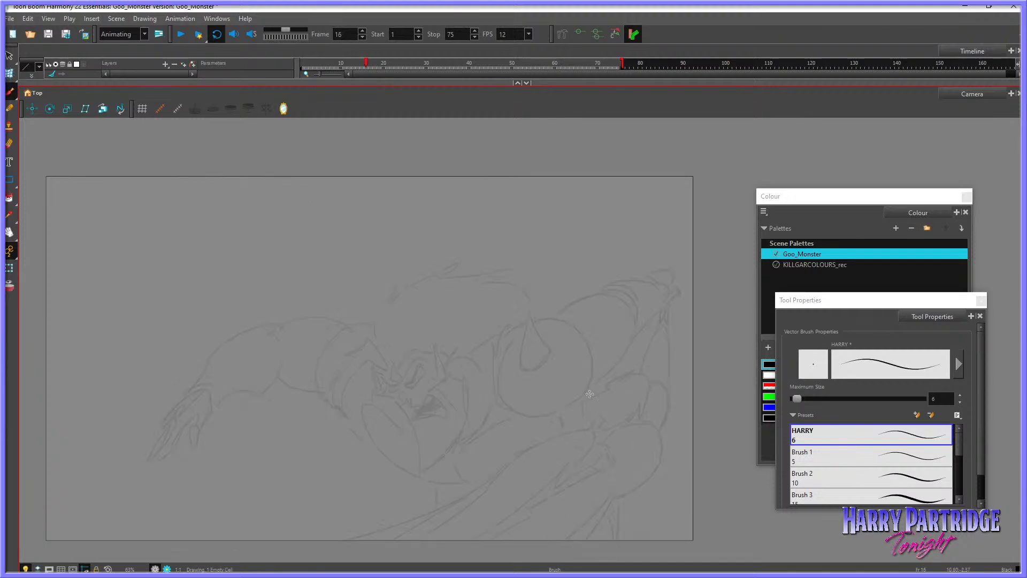
{"action": "key", "text": "comma"}
{"action": "key", "text": "comma"}
{"action": "key", "text": "period"}
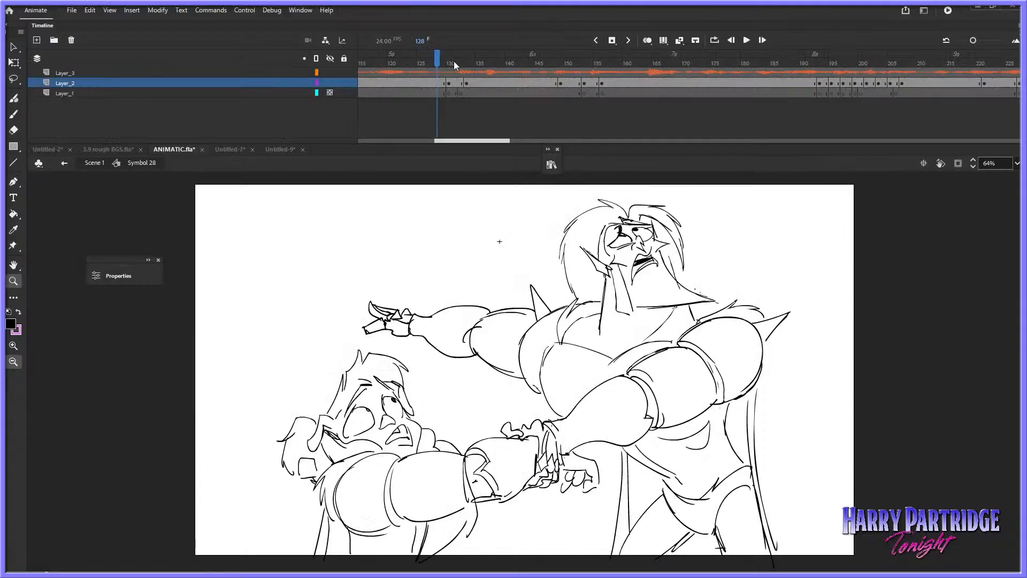
Step: Switch to the animatic in Adobe Animate, play the shot and examine the key poses around frames 145 to 159
{"action": "left_click", "coordinate": [396, 69]}
{"action": "key", "text": "Return"}
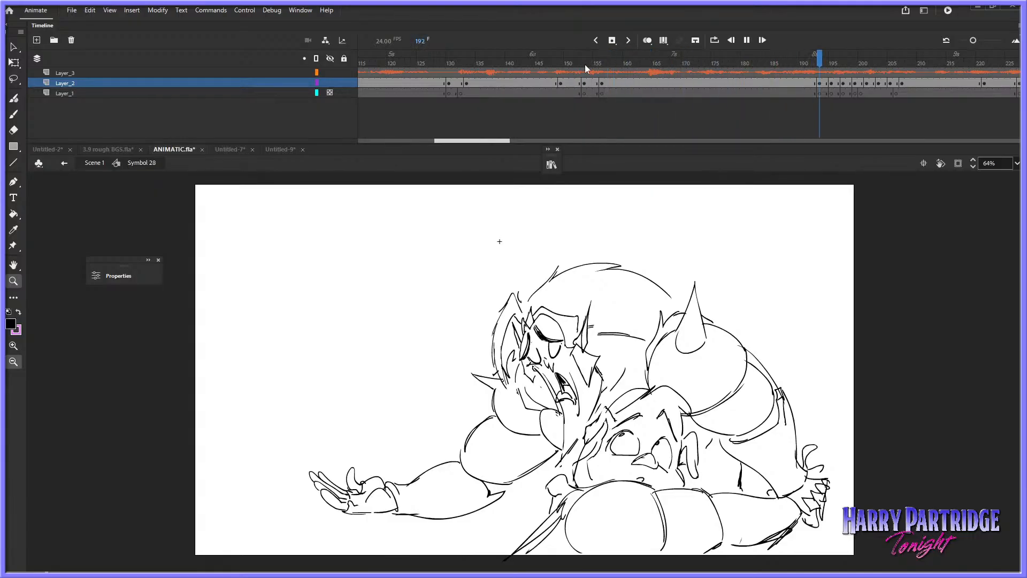
{"action": "left_click", "coordinate": [532, 64]}
{"action": "key", "text": "Return"}
{"action": "left_click", "coordinate": [568, 93]}
{"action": "left_click", "coordinate": [592, 84]}
{"action": "left_click", "coordinate": [619, 83]}
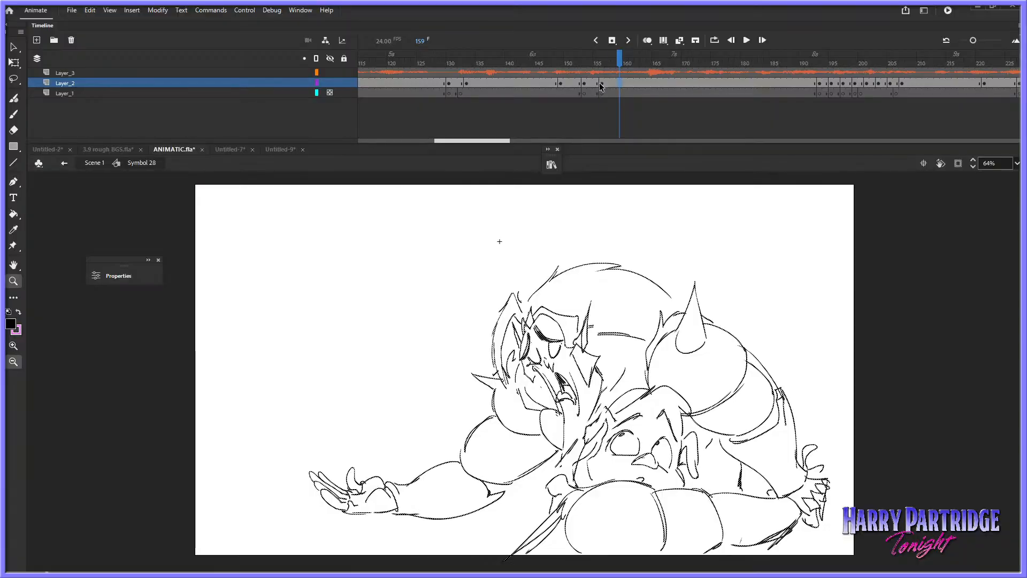
{"action": "left_click", "coordinate": [601, 84]}
{"action": "left_click", "coordinate": [538, 65]}
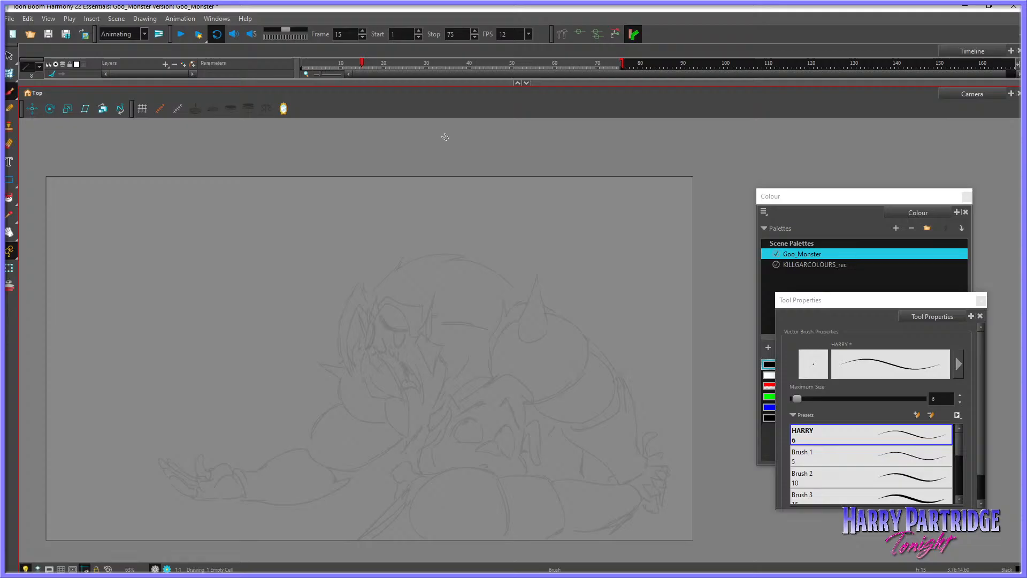
Step: Return to Toon Boom Harmony and compare the finished frame 14 with the rough pose on frame 15
{"action": "left_click", "coordinate": [10, 233]}
{"action": "left_click_drag", "start_coordinate": [517, 366], "coordinate": [519, 341]}
{"action": "key", "text": "comma"}
{"action": "key", "text": "comma"}
{"action": "key", "text": "comma"}
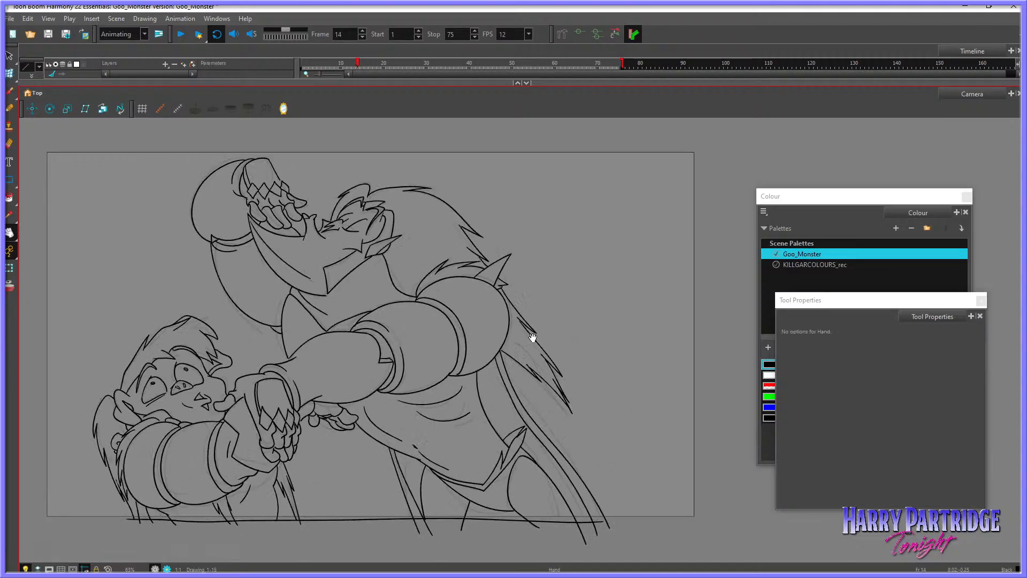
{"action": "key", "text": "period"}
{"action": "key", "text": "period"}
{"action": "key", "text": "period"}
{"action": "scroll", "coordinate": [536, 452], "scroll_direction": "up", "scroll_amount": 1}
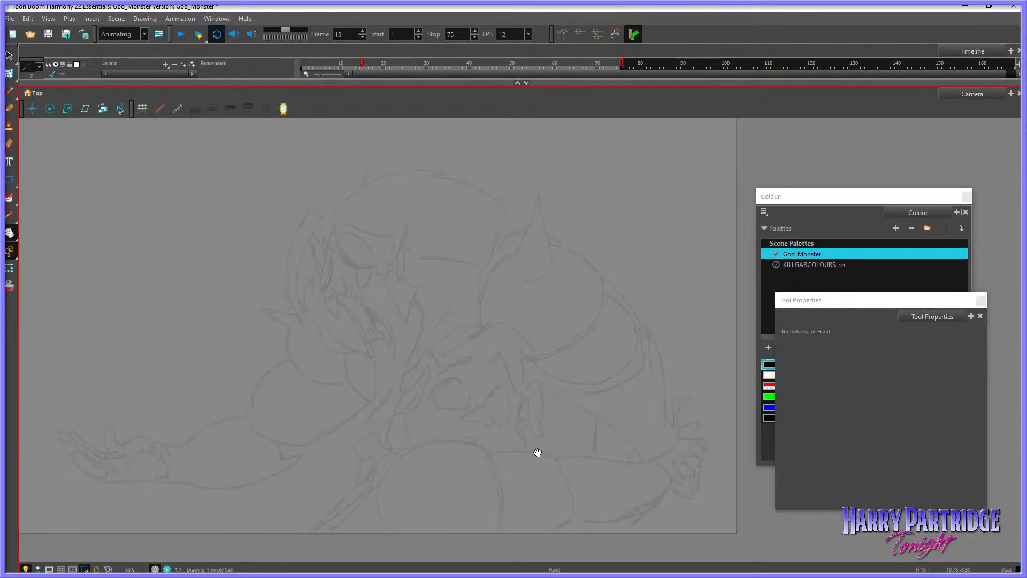
{"action": "key", "text": "comma"}
{"action": "key", "text": "comma"}
{"action": "key", "text": "comma"}
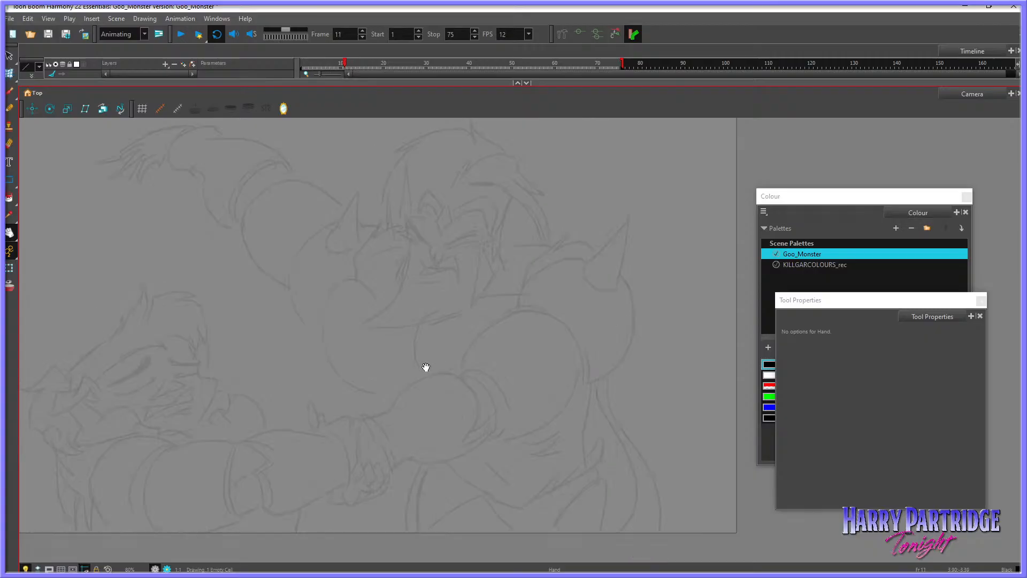
Step: Review the earlier inked drawings around frames 4 to 6 and step forward through frames 10 and 12 to check the motion
{"action": "left_click_drag", "start_coordinate": [428, 367], "coordinate": [472, 392]}
{"action": "key", "text": "comma"}
{"action": "key", "text": "comma"}
{"action": "key", "text": "comma"}
{"action": "key", "text": "comma"}
{"action": "key", "text": "comma"}
{"action": "key", "text": "comma"}
{"action": "key", "text": "comma"}
{"action": "key", "text": "comma"}
{"action": "key", "text": "comma"}
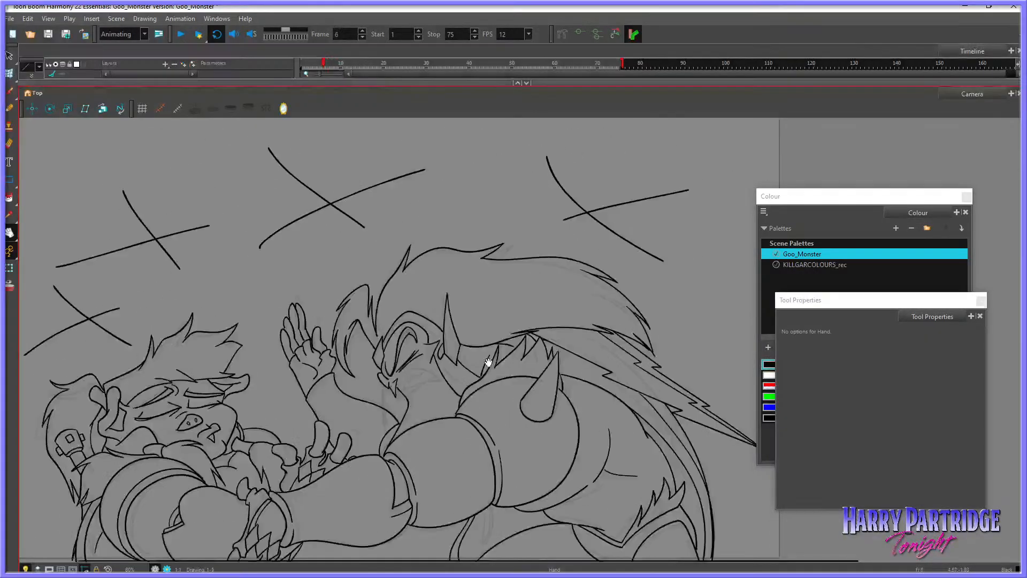
{"action": "key", "text": "period"}
{"action": "key", "text": "period"}
{"action": "key", "text": "period"}
{"action": "key", "text": "period"}
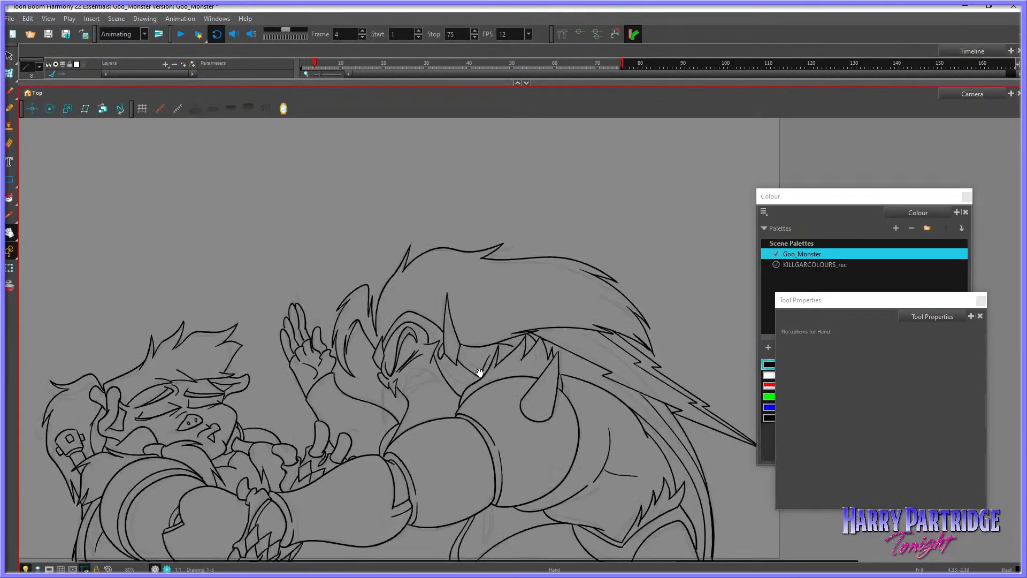
{"action": "key", "text": "period"}
{"action": "key", "text": "period"}
{"action": "key", "text": "period"}
{"action": "key", "text": "period"}
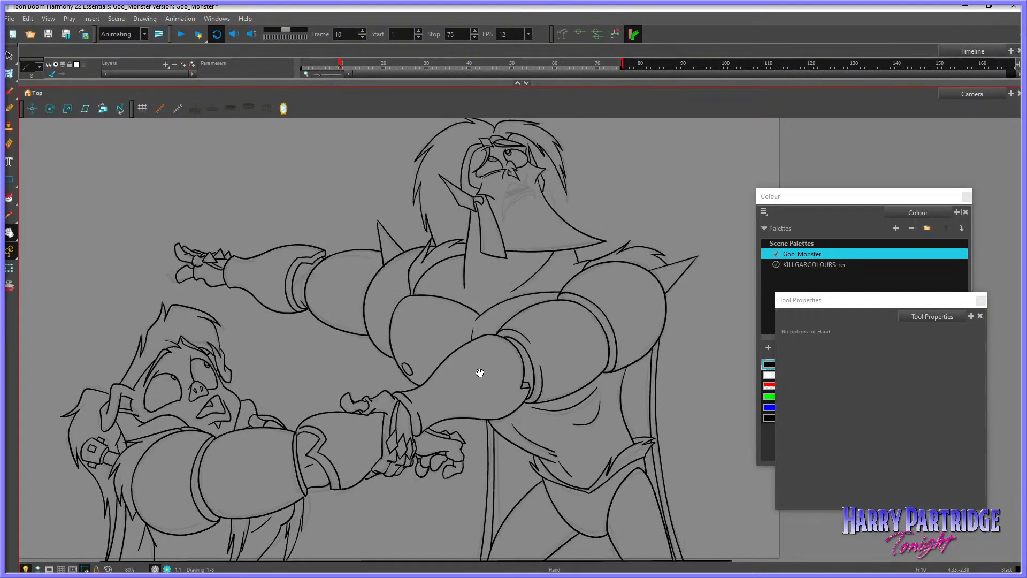
{"action": "key", "text": "period"}
{"action": "key", "text": "period"}
{"action": "key", "text": "comma"}
{"action": "key", "text": "comma"}
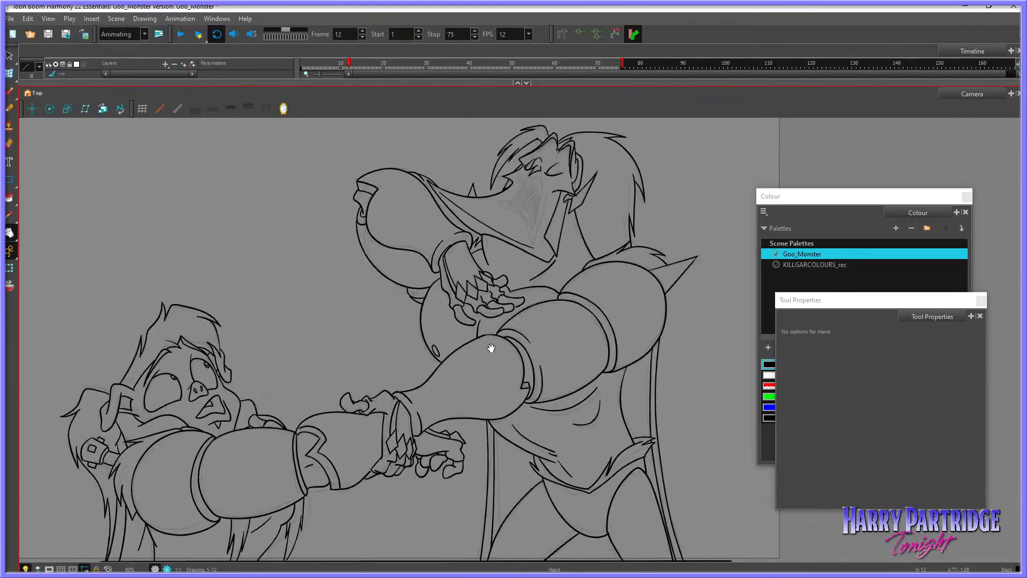
Step: Mark the empty drawing on frame 15 with a large cross of two brush strokes and check it against the neighbouring frames
{"action": "left_click_drag", "start_coordinate": [492, 347], "coordinate": [510, 351]}
{"action": "key", "text": "period"}
{"action": "key", "text": "period"}
{"action": "key", "text": "period"}
{"action": "key", "text": "period"}
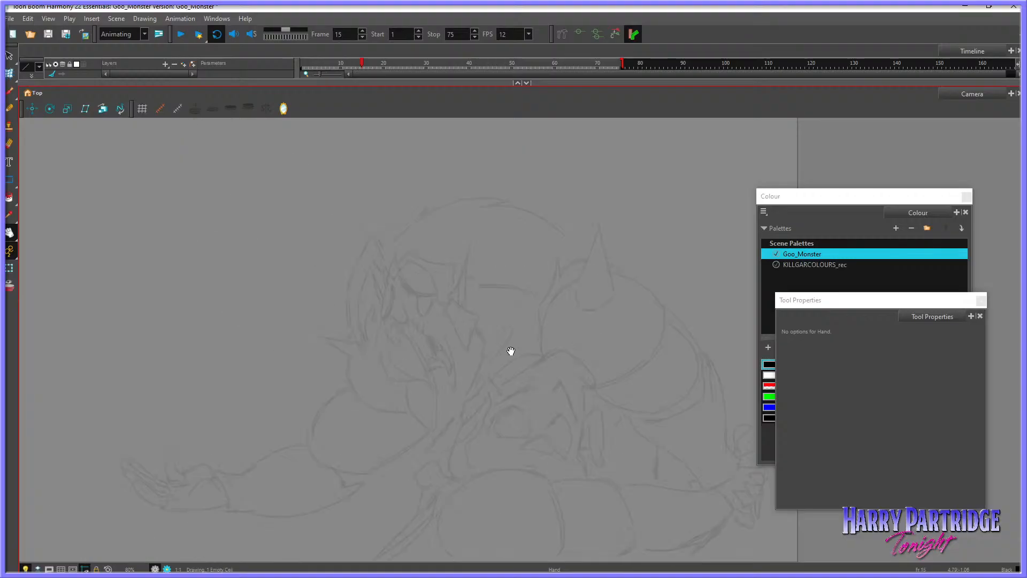
{"action": "key", "text": "comma"}
{"action": "key", "text": "period"}
{"action": "key", "text": "alt+b"}
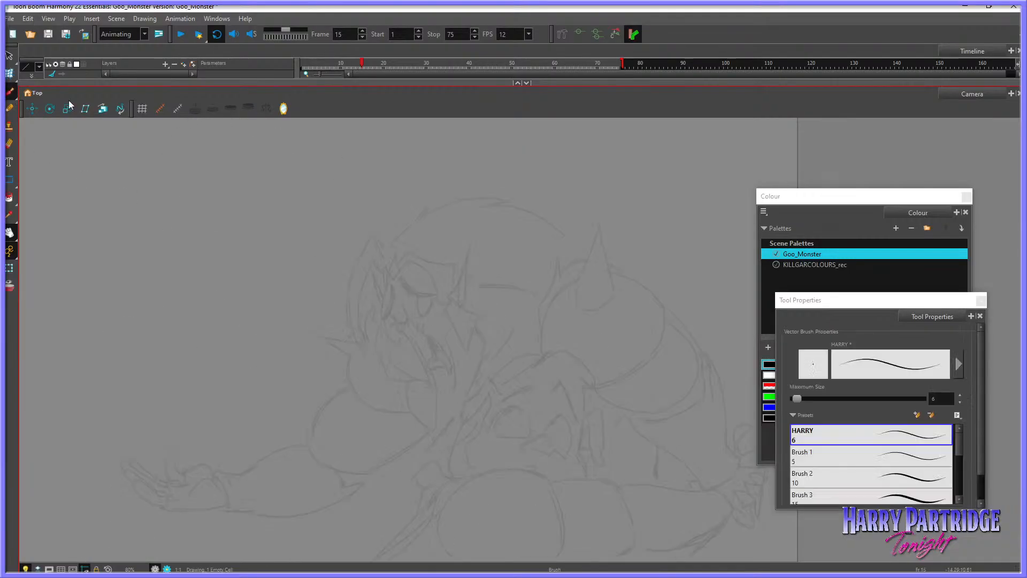
{"action": "left_click_drag", "start_coordinate": [197, 286], "coordinate": [412, 289]}
{"action": "left_click_drag", "start_coordinate": [170, 176], "coordinate": [445, 380]}
{"action": "key", "text": "comma"}
{"action": "key", "text": "period"}
{"action": "key", "text": "period"}
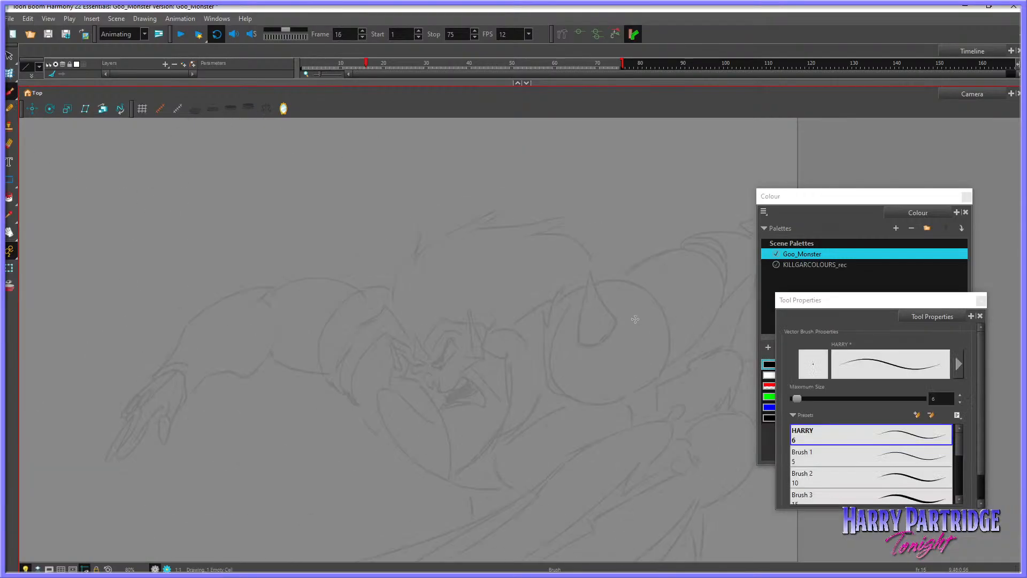
Step: Undo the two cross strokes on frame 15 and compare its rough pose with the finished drawing on frame 14
{"action": "key", "text": "comma"}
{"action": "key", "text": "ctrl+z"}
{"action": "key", "text": "ctrl+z"}
{"action": "key", "text": "comma"}
{"action": "key", "text": "comma"}
{"action": "key", "text": "period"}
{"action": "key", "text": "period"}
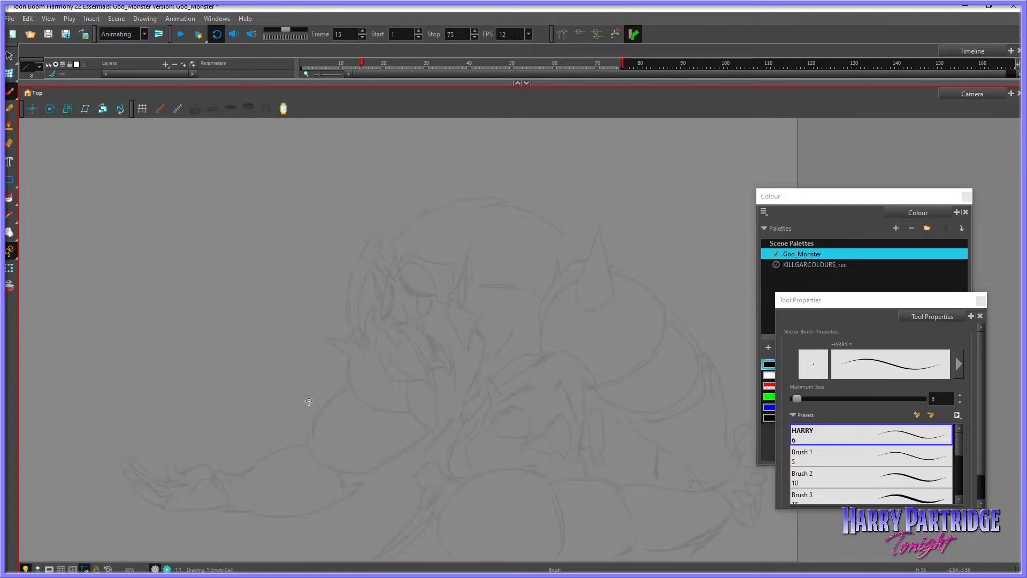
{"action": "key", "text": "1"}
{"action": "key", "text": "1"}
{"action": "key", "text": "2"}
{"action": "key", "text": "2"}
{"action": "key", "text": "comma"}
{"action": "key", "text": "comma"}
{"action": "key", "text": "period"}
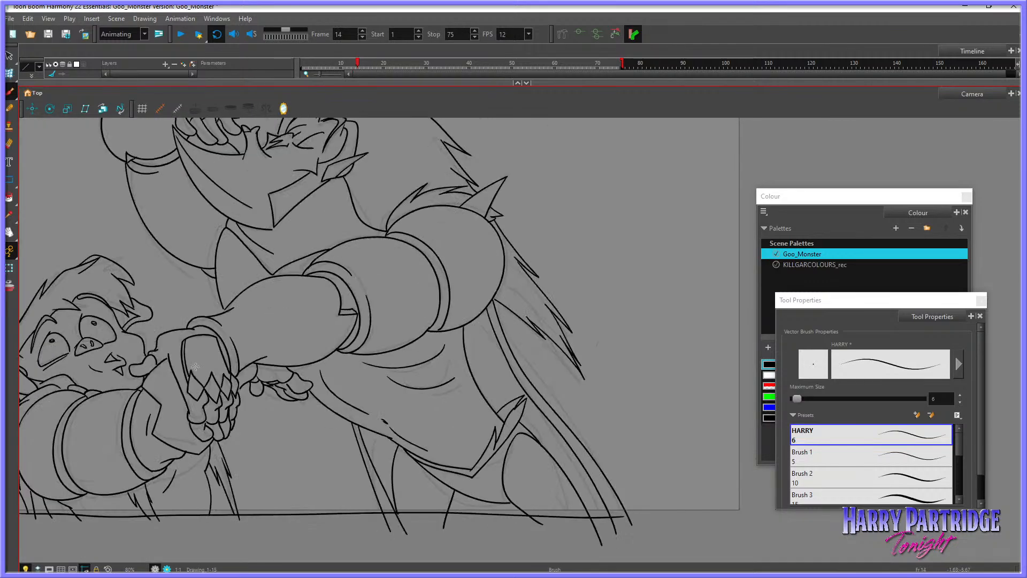
Step: Circle parts of the small character on frames 14 and 15 with temporary brush strokes and undo them
{"action": "left_click_drag", "start_coordinate": [101, 305], "coordinate": [80, 342]}
{"action": "key", "text": "ctrl+z"}
{"action": "key", "text": "period"}
{"action": "left_click_drag", "start_coordinate": [538, 291], "coordinate": [458, 339]}
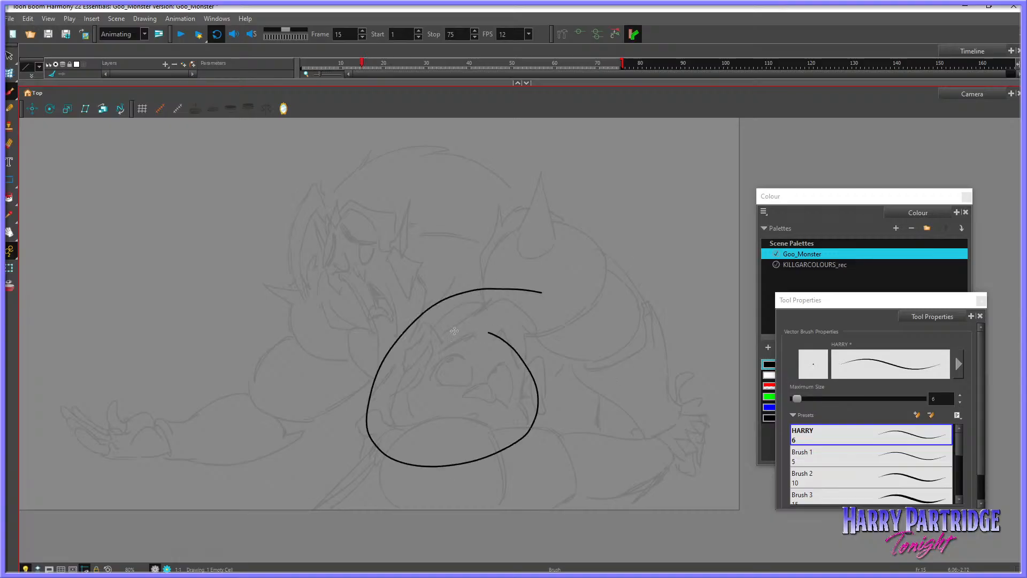
{"action": "key", "text": "ctrl+z"}
{"action": "key", "text": "comma"}
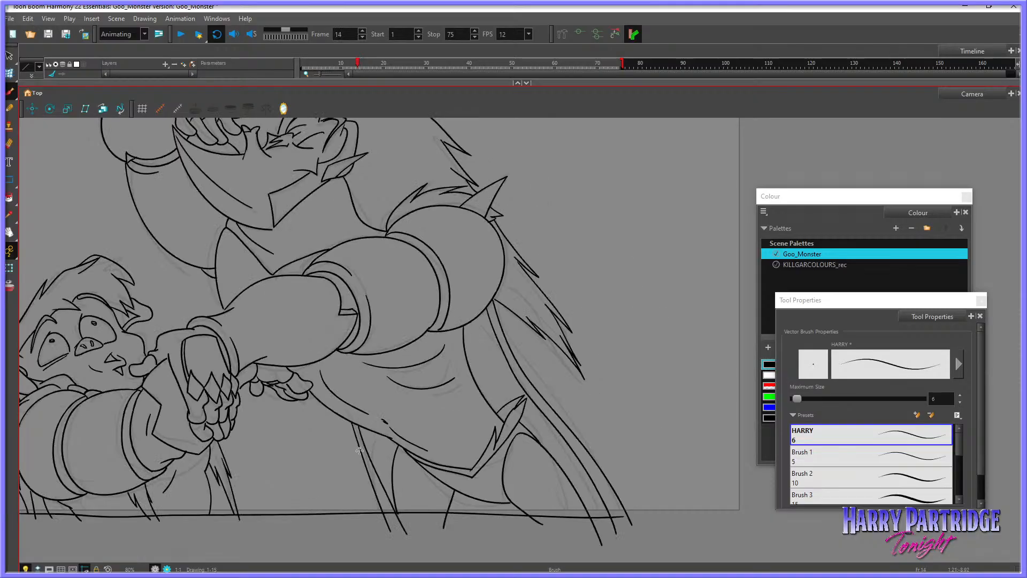
{"action": "key", "text": "2"}
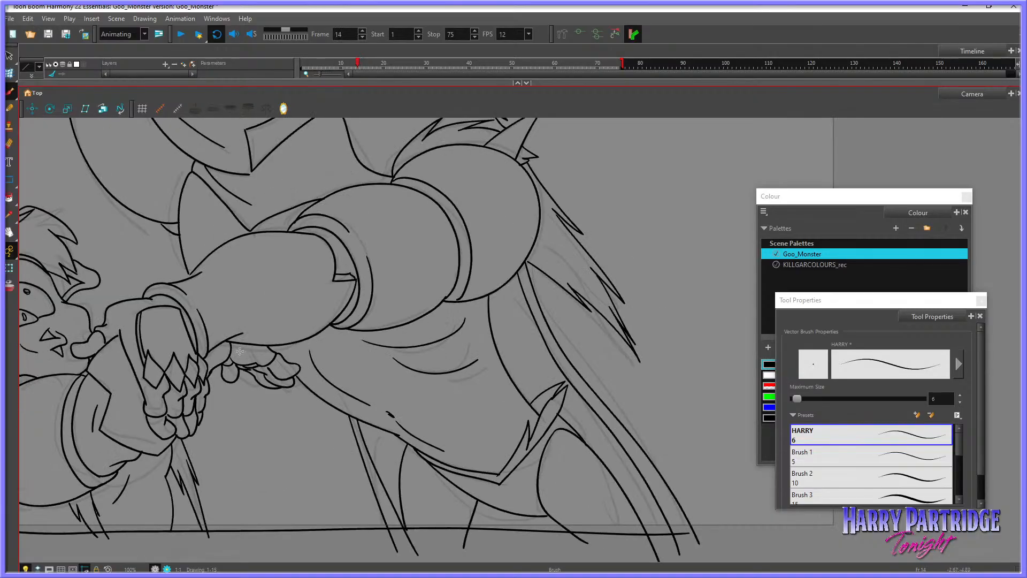
{"action": "key", "text": "period"}
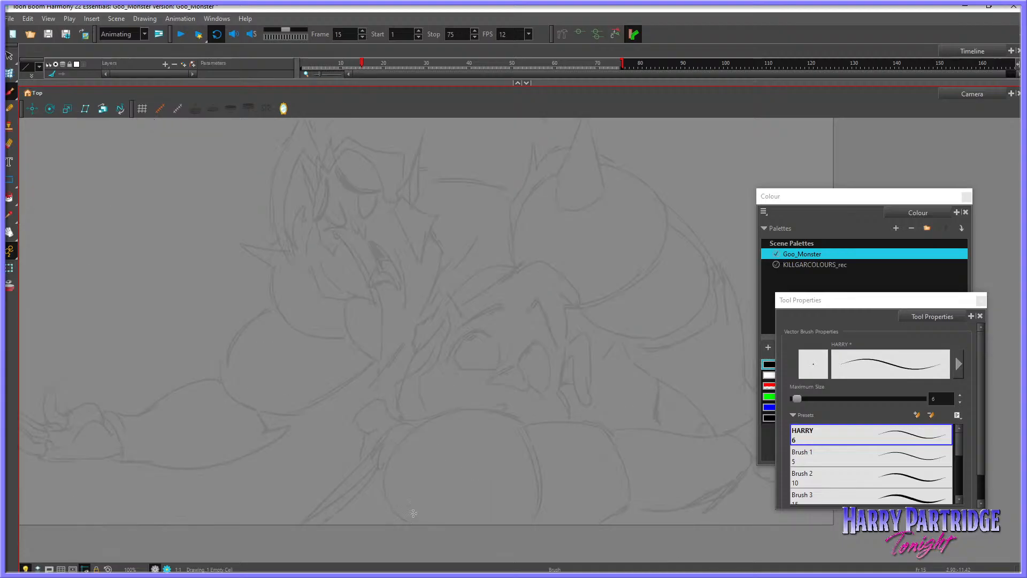
{"action": "mouse_move", "coordinate": [414, 529]}
{"action": "left_mouse_down"}
{"action": "mouse_move", "coordinate": [389, 502]}
{"action": "mouse_move", "coordinate": [386, 467]}
{"action": "mouse_move", "coordinate": [411, 433]}
{"action": "mouse_move", "coordinate": [450, 413]}
{"action": "mouse_move", "coordinate": [524, 433]}
{"action": "mouse_move", "coordinate": [532, 470]}
{"action": "mouse_move", "coordinate": [523, 523]}
{"action": "left_mouse_up"}
{"action": "key", "text": "ctrl+z"}
{"action": "key", "text": "ctrl+z"}
Step: Open the brush's smoothing settings, test curved strokes with Centerline Smoothing at 9, and undo them
{"action": "left_click", "coordinate": [957, 369]}
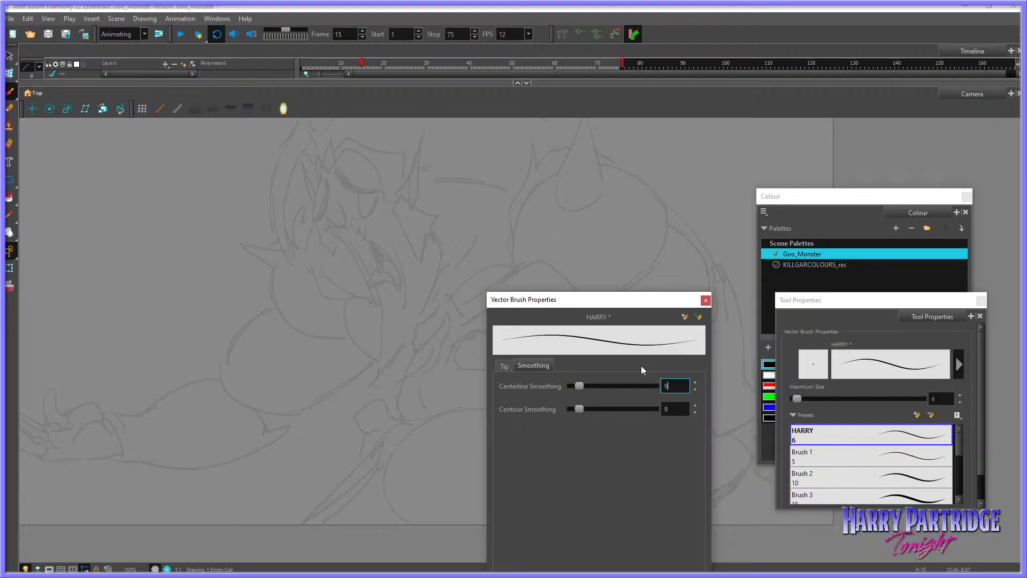
{"action": "left_click_drag", "start_coordinate": [417, 245], "coordinate": [428, 294]}
{"action": "key", "text": "ctrl+z"}
{"action": "mouse_move", "coordinate": [441, 219]}
{"action": "left_mouse_down"}
{"action": "mouse_move", "coordinate": [448, 250]}
{"action": "mouse_move", "coordinate": [431, 315]}
{"action": "mouse_move", "coordinate": [350, 404]}
{"action": "mouse_move", "coordinate": [368, 428]}
{"action": "left_mouse_up"}
{"action": "left_click_drag", "start_coordinate": [323, 469], "coordinate": [329, 478]}
{"action": "mouse_move", "coordinate": [293, 421]}
{"action": "left_mouse_down"}
{"action": "mouse_move", "coordinate": [340, 315]}
{"action": "mouse_move", "coordinate": [321, 431]}
{"action": "left_mouse_up"}
{"action": "key", "text": "ctrl+z"}
{"action": "key", "text": "ctrl+z"}
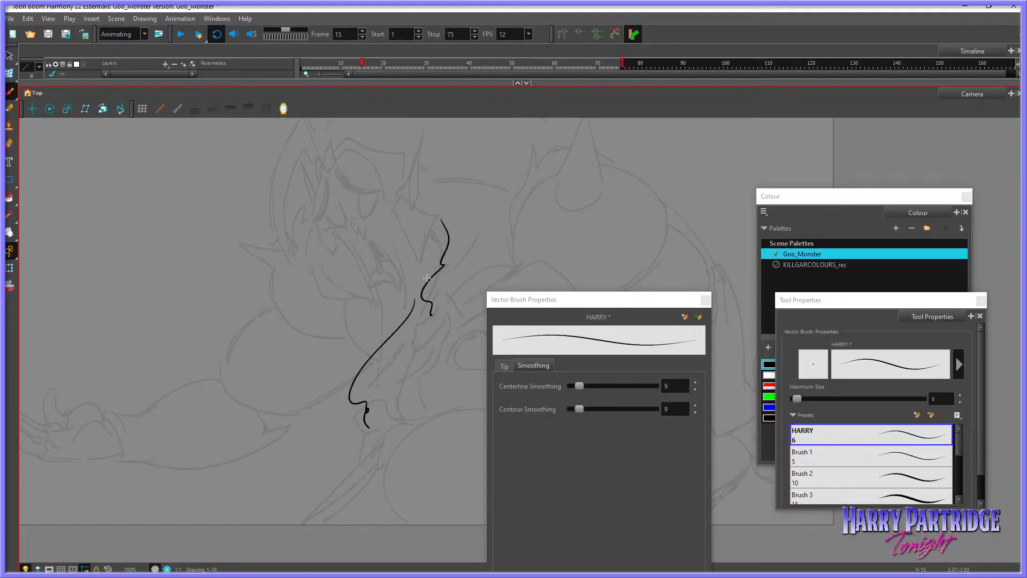
{"action": "key", "text": "ctrl+z"}
{"action": "key", "text": "ctrl+z"}
{"action": "key", "text": "ctrl+z"}
{"action": "mouse_move", "coordinate": [425, 196]}
{"action": "left_mouse_down"}
{"action": "mouse_move", "coordinate": [347, 212]}
{"action": "mouse_move", "coordinate": [345, 306]}
{"action": "mouse_move", "coordinate": [448, 288]}
{"action": "mouse_move", "coordinate": [452, 229]}
{"action": "mouse_move", "coordinate": [422, 190]}
{"action": "left_mouse_up"}
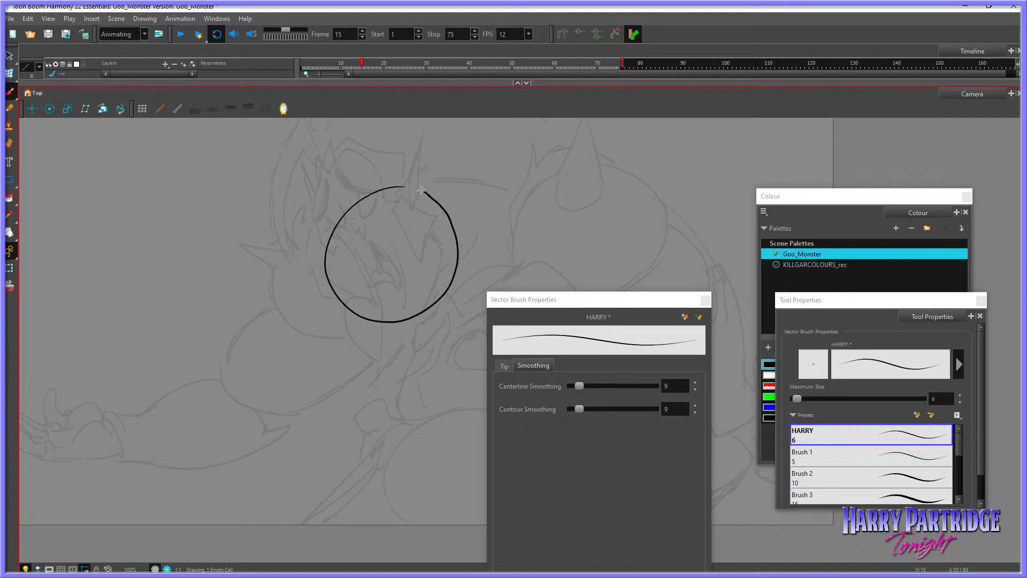
{"action": "key", "text": "ctrl+z"}
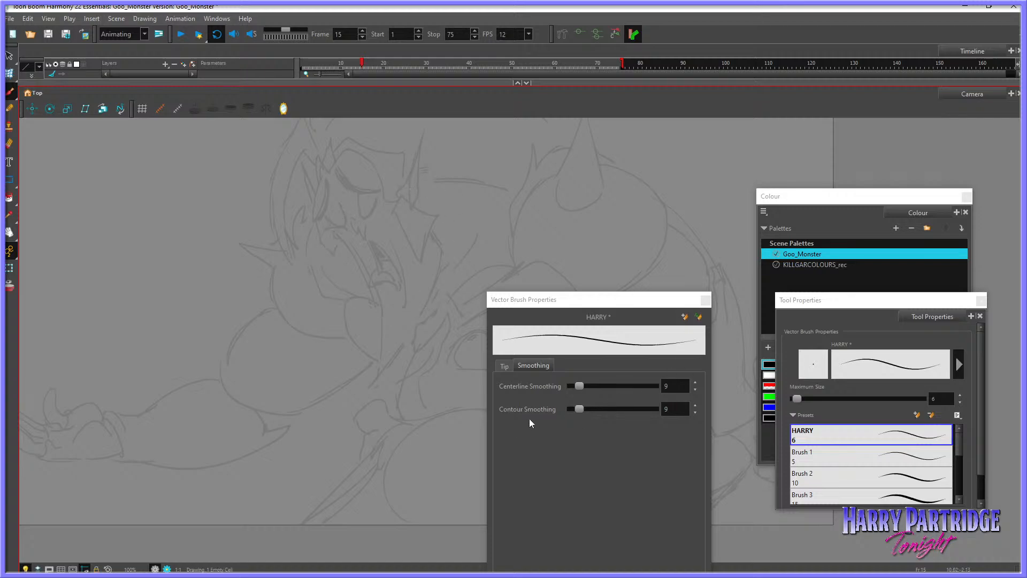
Step: Set the brush's Centerline Smoothing to 34, test it with circular and wavy strokes, and undo them
{"action": "left_click_drag", "start_coordinate": [579, 386], "coordinate": [599, 386]}
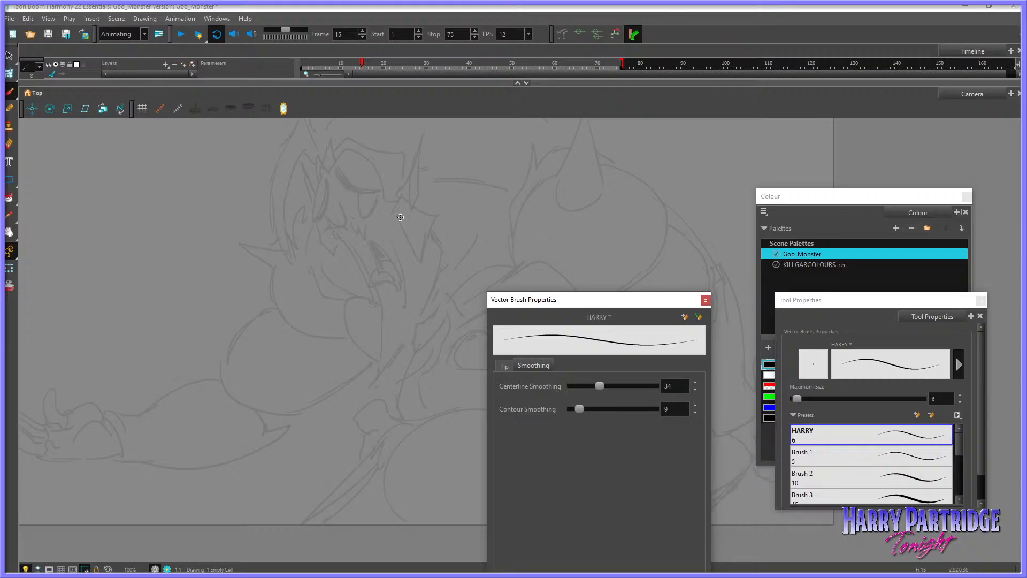
{"action": "mouse_move", "coordinate": [368, 180]}
{"action": "left_mouse_down"}
{"action": "mouse_move", "coordinate": [255, 286]}
{"action": "mouse_move", "coordinate": [337, 349]}
{"action": "mouse_move", "coordinate": [442, 293]}
{"action": "mouse_move", "coordinate": [448, 230]}
{"action": "mouse_move", "coordinate": [421, 192]}
{"action": "mouse_move", "coordinate": [375, 177]}
{"action": "left_mouse_up"}
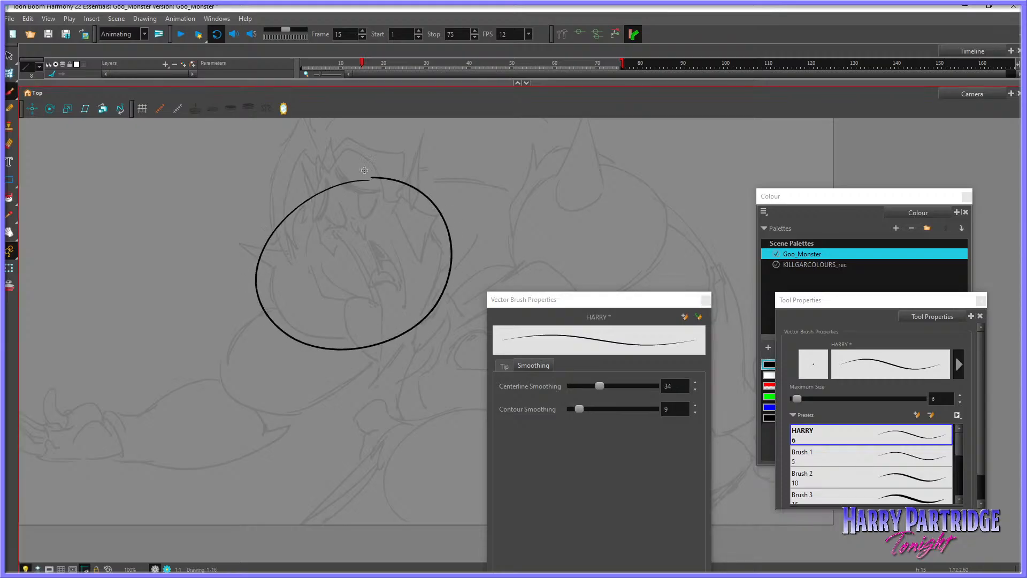
{"action": "key", "text": "ctrl+z"}
{"action": "mouse_move", "coordinate": [299, 198]}
{"action": "left_mouse_down"}
{"action": "mouse_move", "coordinate": [273, 347]}
{"action": "mouse_move", "coordinate": [400, 239]}
{"action": "left_mouse_up"}
{"action": "mouse_move", "coordinate": [295, 270]}
{"action": "left_mouse_down"}
{"action": "mouse_move", "coordinate": [301, 322]}
{"action": "mouse_move", "coordinate": [384, 480]}
{"action": "left_mouse_up"}
{"action": "left_click_drag", "start_coordinate": [433, 207], "coordinate": [435, 269]}
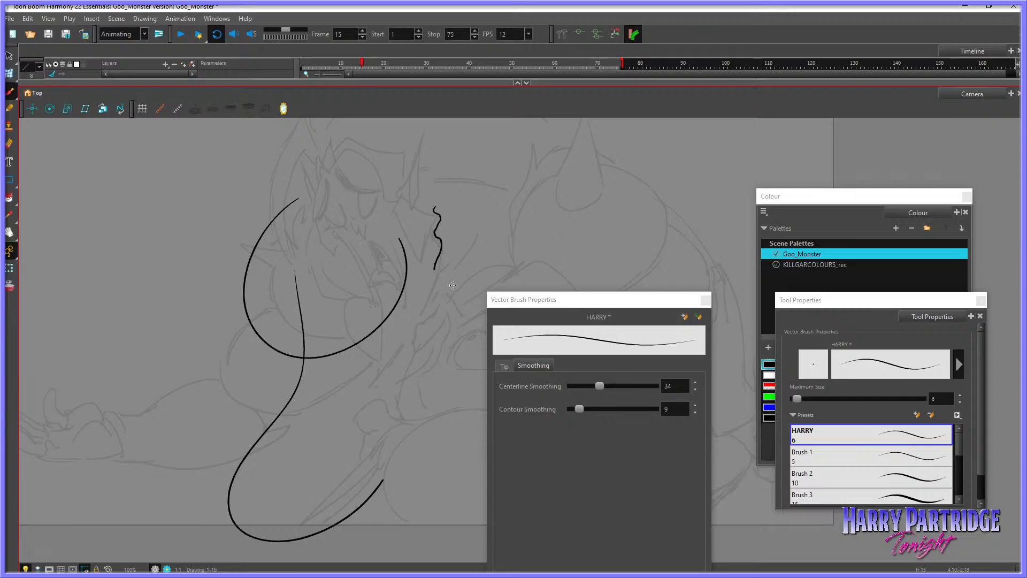
{"action": "mouse_move", "coordinate": [457, 192]}
{"action": "left_mouse_down"}
{"action": "mouse_move", "coordinate": [456, 257]}
{"action": "mouse_move", "coordinate": [481, 230]}
{"action": "mouse_move", "coordinate": [471, 254]}
{"action": "left_mouse_up"}
{"action": "key", "text": "ctrl+z"}
{"action": "key", "text": "ctrl+z"}
{"action": "key", "text": "ctrl+z"}
{"action": "key", "text": "ctrl+z"}
{"action": "key", "text": "ctrl+z"}
Step: Set the brush's Centerline Smoothing to 9 and close the brush properties
{"action": "left_click", "coordinate": [679, 386]}
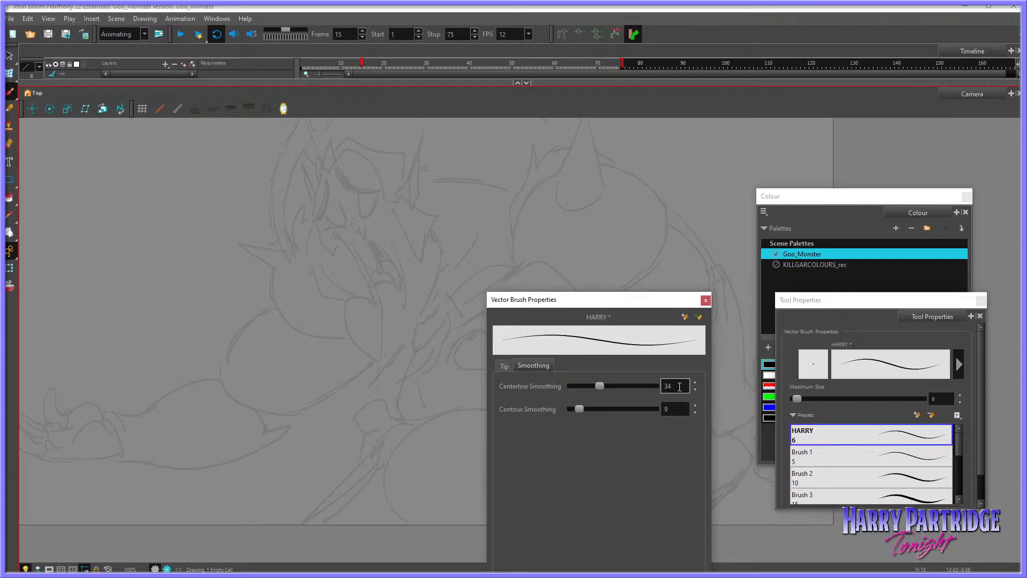
{"action": "key", "text": "BackSpace"}
{"action": "key", "text": "BackSpace"}
{"action": "type", "text": "9"}
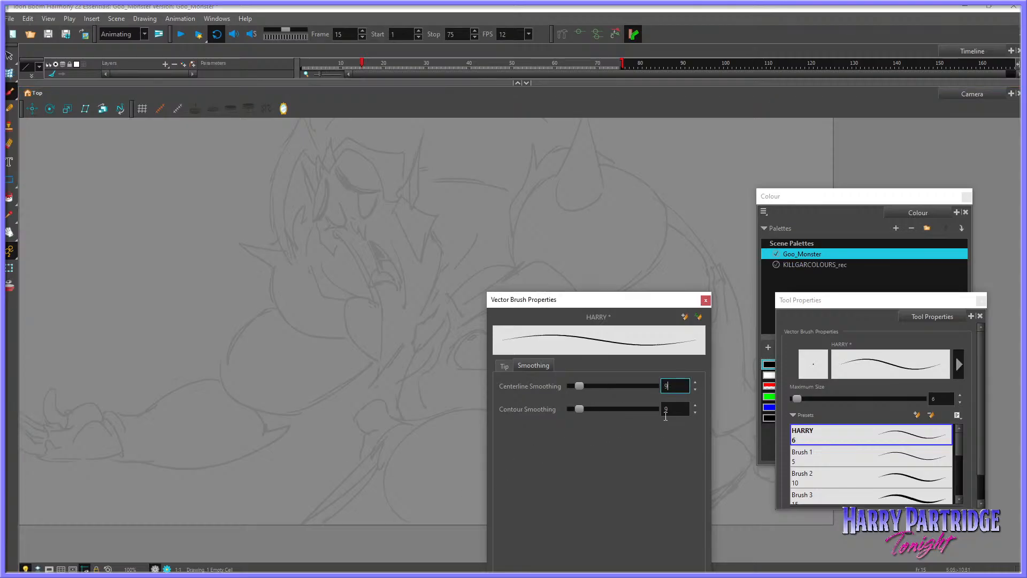
{"action": "left_click", "coordinate": [706, 300]}
Step: Compare the finished drawing on frame 14 with the rough pose of both characters on frame 15
{"action": "key", "text": "comma"}
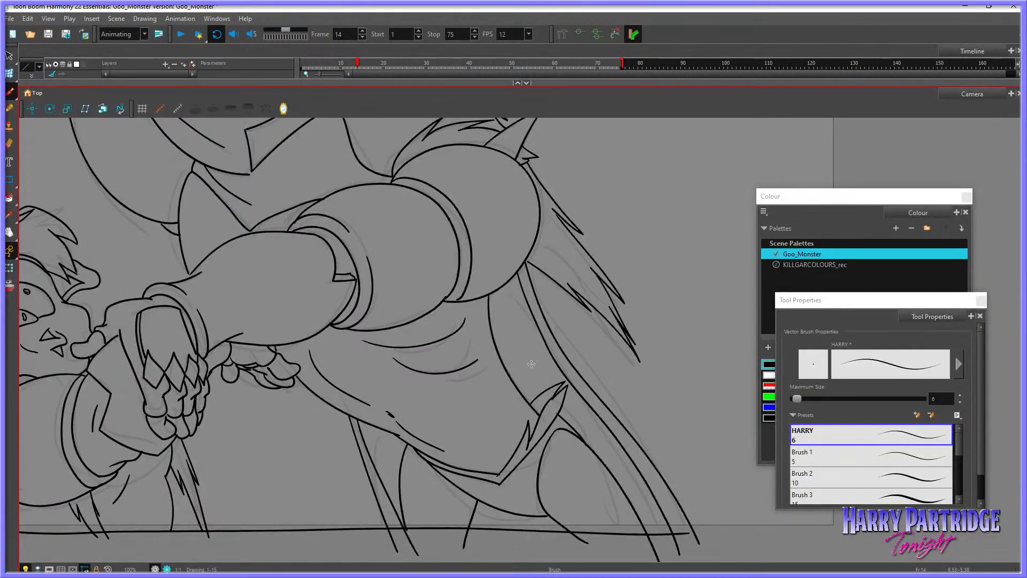
{"action": "key", "text": "period"}
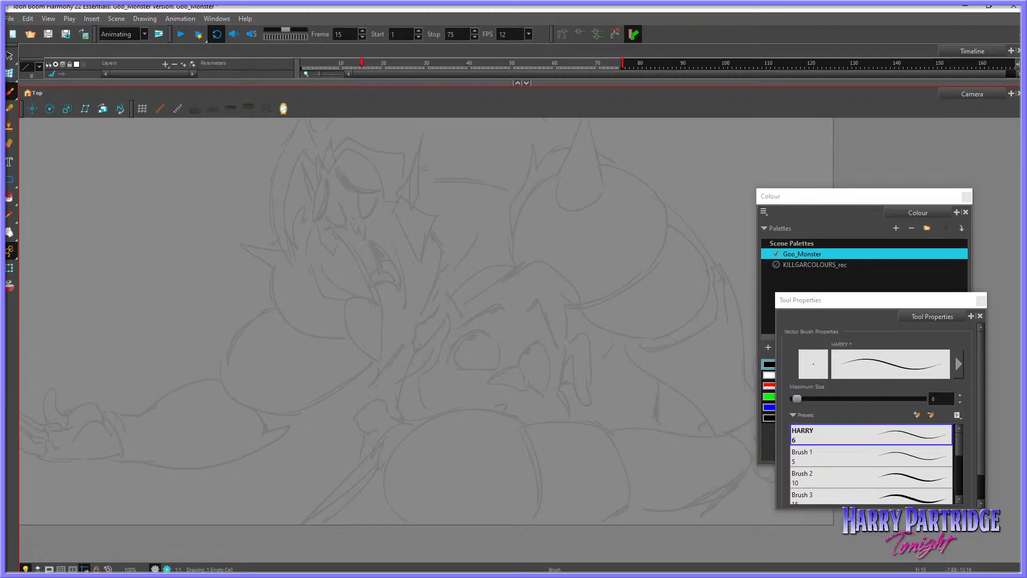
{"action": "key", "text": "space"}
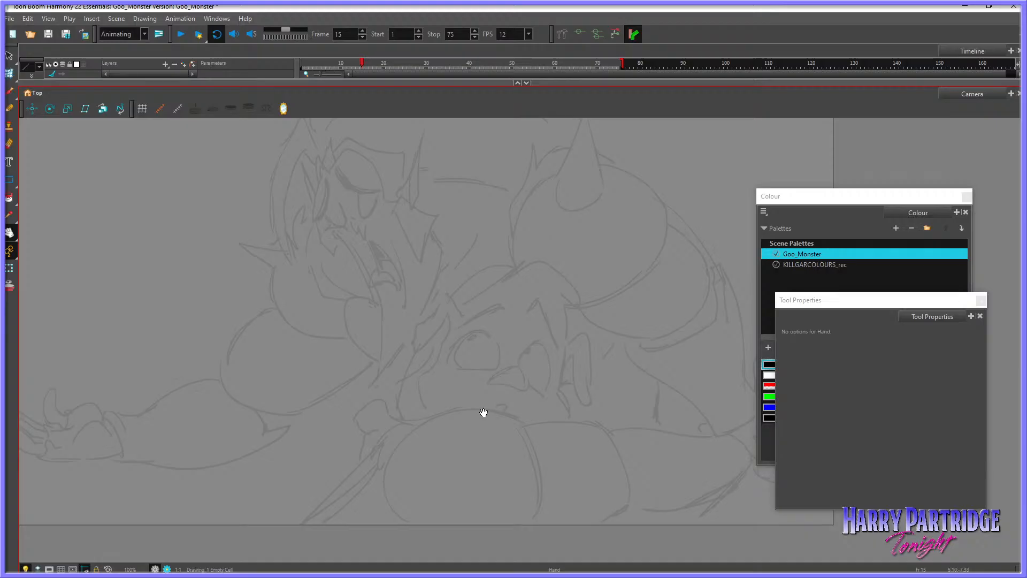
{"action": "mouse_move", "coordinate": [458, 346]}
{"action": "left_mouse_down"}
{"action": "mouse_move", "coordinate": [477, 321]}
{"action": "mouse_move", "coordinate": [480, 348]}
{"action": "left_mouse_up"}
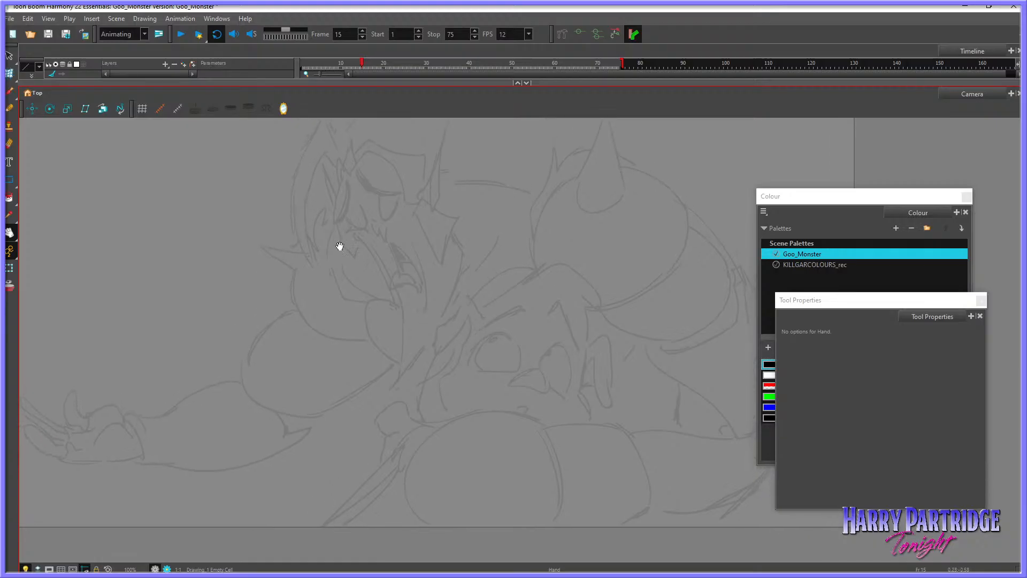
{"action": "left_click", "coordinate": [10, 93]}
{"action": "key", "text": "comma"}
{"action": "key", "text": "comma"}
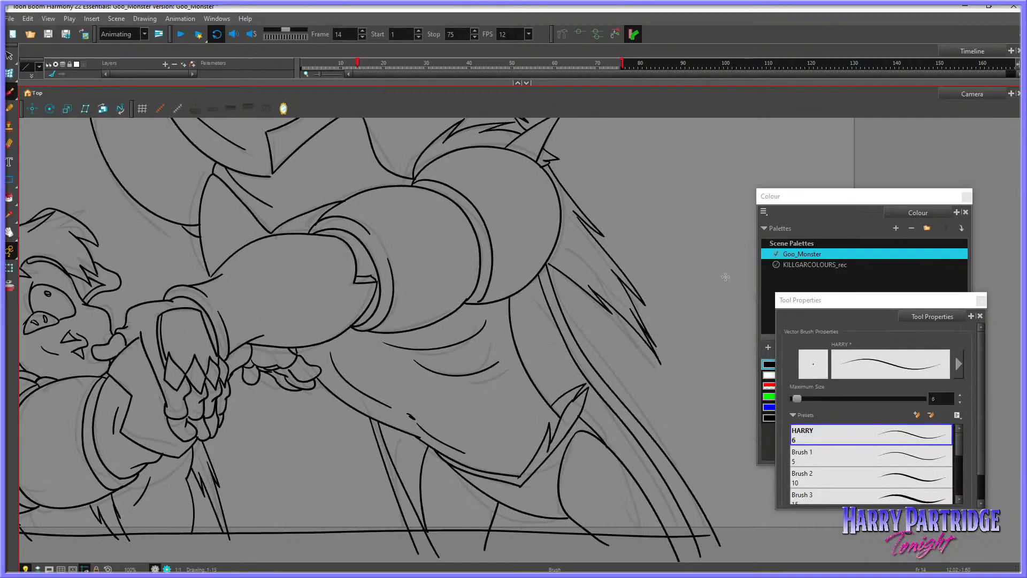
{"action": "key", "text": "period"}
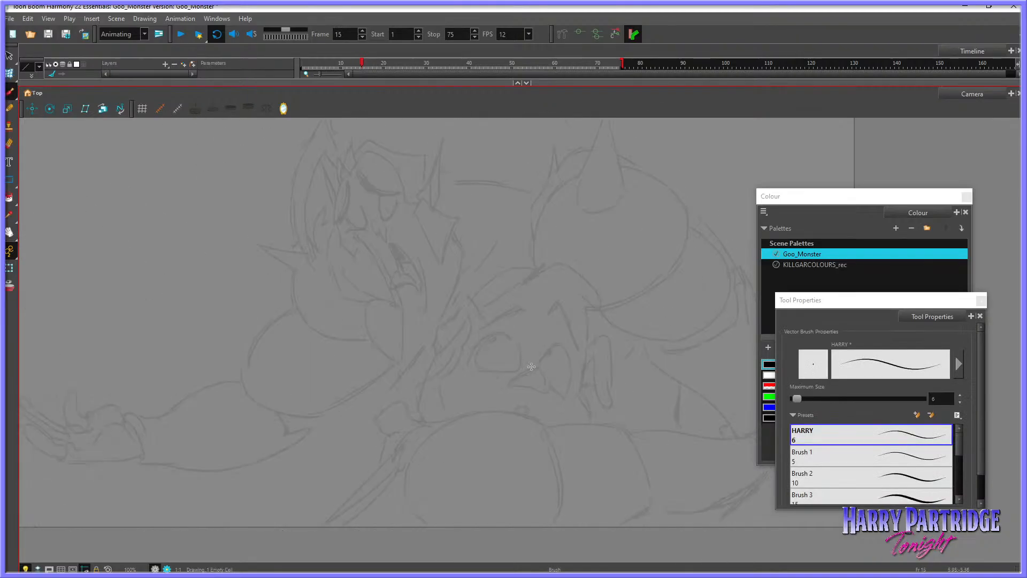
Step: Ink the small character's snout with nostrils, first eyebrow and floppy ear on frame 15, checking against frame 14
{"action": "left_click_drag", "start_coordinate": [512, 383], "coordinate": [545, 386]}
{"action": "mouse_move", "coordinate": [479, 327]}
{"action": "left_mouse_down"}
{"action": "mouse_move", "coordinate": [518, 305]}
{"action": "mouse_move", "coordinate": [490, 325]}
{"action": "mouse_move", "coordinate": [522, 314]}
{"action": "mouse_move", "coordinate": [485, 326]}
{"action": "mouse_move", "coordinate": [524, 314]}
{"action": "left_mouse_up"}
{"action": "key", "text": "ctrl+z"}
{"action": "key", "text": "ctrl+z"}
{"action": "key", "text": "ctrl+z"}
{"action": "key", "text": "comma"}
{"action": "key", "text": "comma"}
{"action": "key", "text": "period"}
{"action": "key", "text": "period"}
{"action": "key", "text": "comma"}
{"action": "key", "text": "comma"}
{"action": "key", "text": "period"}
{"action": "key", "text": "period"}
{"action": "mouse_move", "coordinate": [481, 316]}
{"action": "left_mouse_down"}
{"action": "mouse_move", "coordinate": [458, 298]}
{"action": "mouse_move", "coordinate": [480, 312]}
{"action": "mouse_move", "coordinate": [440, 323]}
{"action": "mouse_move", "coordinate": [436, 340]}
{"action": "mouse_move", "coordinate": [451, 345]}
{"action": "mouse_move", "coordinate": [469, 309]}
{"action": "mouse_move", "coordinate": [476, 327]}
{"action": "mouse_move", "coordinate": [464, 342]}
{"action": "mouse_move", "coordinate": [458, 334]}
{"action": "left_mouse_up"}
{"action": "key", "text": "ctrl+z"}
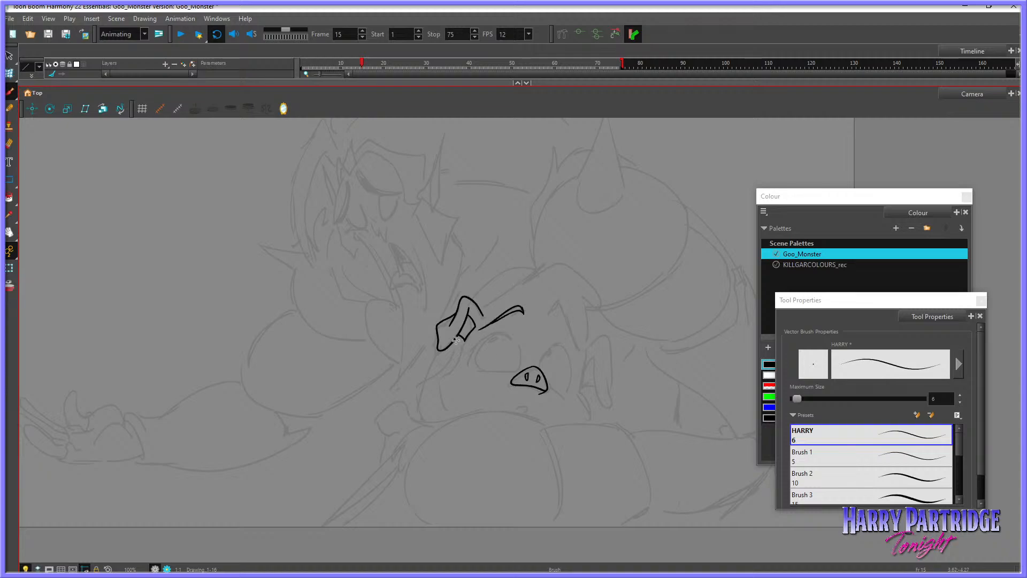
Step: Ink the small character's first eye with its pupil and the line beneath, adjusting the eye outline with the Envelope tool
{"action": "key", "text": "alt+s"}
{"action": "mouse_move", "coordinate": [474, 367]}
{"action": "left_mouse_down"}
{"action": "mouse_move", "coordinate": [492, 334]}
{"action": "mouse_move", "coordinate": [506, 329]}
{"action": "mouse_move", "coordinate": [489, 336]}
{"action": "mouse_move", "coordinate": [515, 338]}
{"action": "mouse_move", "coordinate": [514, 378]}
{"action": "mouse_move", "coordinate": [479, 368]}
{"action": "mouse_move", "coordinate": [521, 366]}
{"action": "left_mouse_up"}
{"action": "left_click_drag", "start_coordinate": [10, 73], "coordinate": [41, 78]}
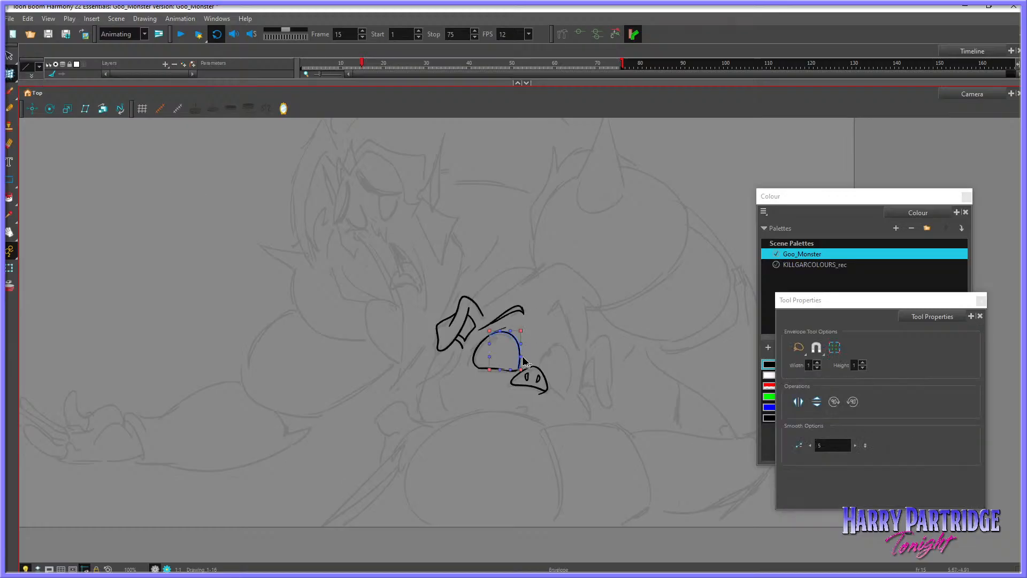
{"action": "key", "text": "alt+b"}
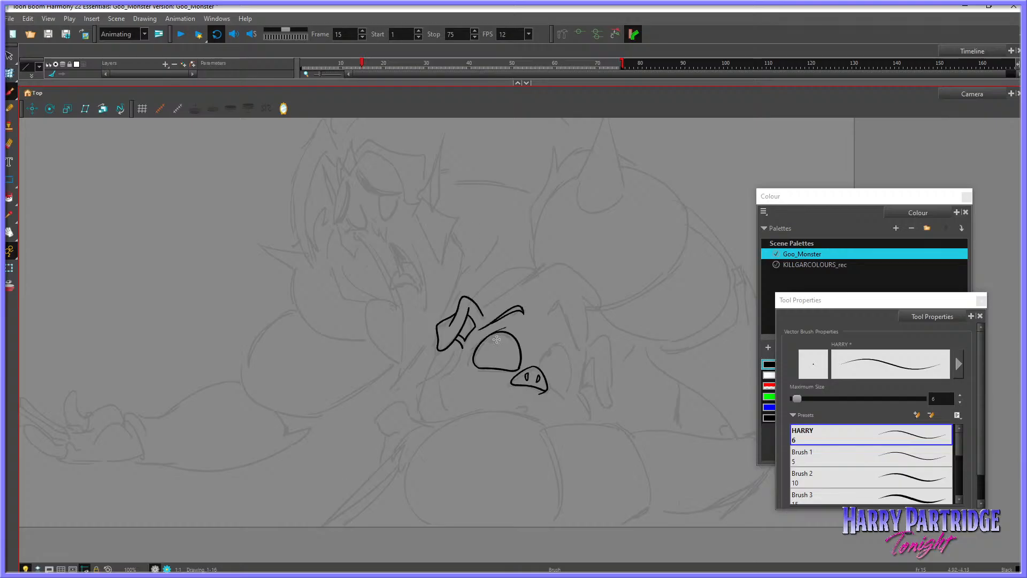
{"action": "left_click_drag", "start_coordinate": [492, 338], "coordinate": [495, 338]}
{"action": "key", "text": "alt+s"}
{"action": "key", "text": "alt+b"}
{"action": "left_click_drag", "start_coordinate": [469, 372], "coordinate": [504, 375]}
Step: Ink the small character's cheek below the ear and the jagged hair behind the shoulder, checking against frame 14
{"action": "key", "text": "alt+z"}
{"action": "mouse_move", "coordinate": [460, 355]}
{"action": "left_mouse_down"}
{"action": "mouse_move", "coordinate": [446, 402]}
{"action": "mouse_move", "coordinate": [458, 414]}
{"action": "left_mouse_up"}
{"action": "mouse_move", "coordinate": [453, 348]}
{"action": "left_mouse_down"}
{"action": "mouse_move", "coordinate": [422, 397]}
{"action": "mouse_move", "coordinate": [427, 419]}
{"action": "mouse_move", "coordinate": [460, 416]}
{"action": "mouse_move", "coordinate": [411, 417]}
{"action": "mouse_move", "coordinate": [471, 411]}
{"action": "left_mouse_up"}
{"action": "key", "text": "comma"}
{"action": "key", "text": "period"}
{"action": "key", "text": "ctrl+z"}
{"action": "key", "text": "ctrl+z"}
{"action": "mouse_move", "coordinate": [409, 416]}
{"action": "left_mouse_down"}
{"action": "mouse_move", "coordinate": [465, 415]}
{"action": "mouse_move", "coordinate": [415, 425]}
{"action": "mouse_move", "coordinate": [396, 447]}
{"action": "mouse_move", "coordinate": [390, 466]}
{"action": "mouse_move", "coordinate": [404, 443]}
{"action": "mouse_move", "coordinate": [401, 497]}
{"action": "left_mouse_up"}
{"action": "key", "text": "comma"}
{"action": "key", "text": "period"}
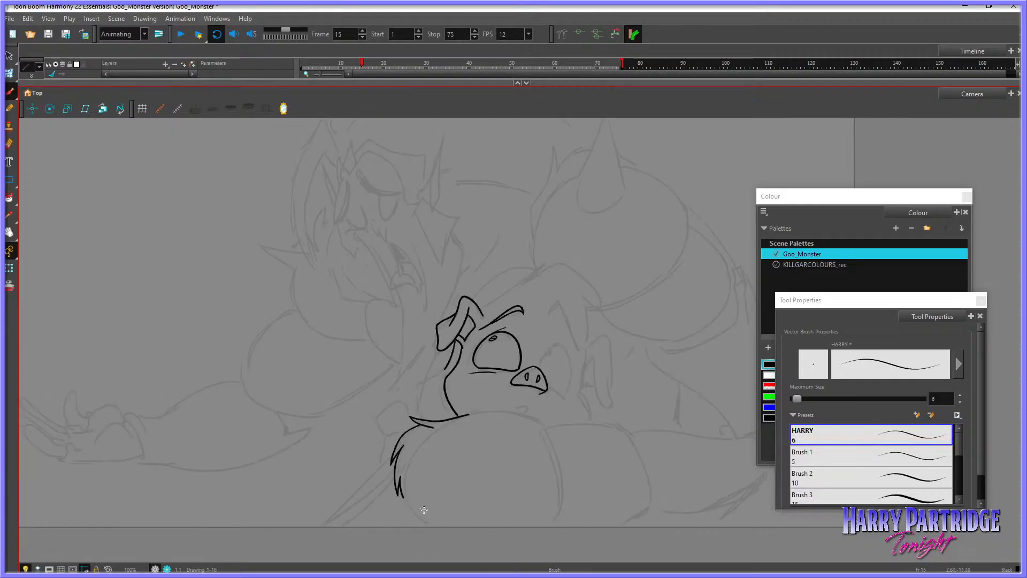
Step: Ink the large round shoulder below the small character's head, redoing the curve until both sides follow the rough
{"action": "mouse_move", "coordinate": [435, 527]}
{"action": "left_mouse_down"}
{"action": "mouse_move", "coordinate": [409, 487]}
{"action": "mouse_move", "coordinate": [440, 429]}
{"action": "mouse_move", "coordinate": [504, 413]}
{"action": "mouse_move", "coordinate": [537, 427]}
{"action": "left_mouse_up"}
{"action": "key", "text": "ctrl+z"}
{"action": "mouse_move", "coordinate": [469, 415]}
{"action": "left_mouse_down"}
{"action": "mouse_move", "coordinate": [416, 468]}
{"action": "mouse_move", "coordinate": [416, 501]}
{"action": "mouse_move", "coordinate": [451, 533]}
{"action": "mouse_move", "coordinate": [418, 497]}
{"action": "mouse_move", "coordinate": [422, 456]}
{"action": "mouse_move", "coordinate": [443, 429]}
{"action": "mouse_move", "coordinate": [486, 413]}
{"action": "mouse_move", "coordinate": [542, 423]}
{"action": "left_mouse_up"}
{"action": "key", "text": "ctrl+z"}
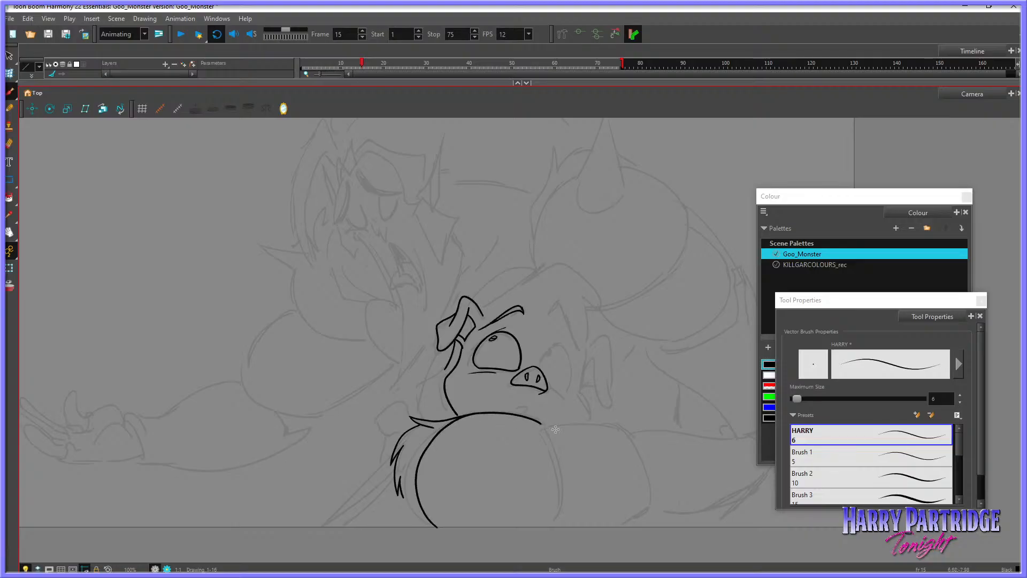
{"action": "key", "text": "ctrl+z"}
{"action": "mouse_move", "coordinate": [449, 424]}
{"action": "left_mouse_down"}
{"action": "mouse_move", "coordinate": [504, 413]}
{"action": "mouse_move", "coordinate": [540, 430]}
{"action": "mouse_move", "coordinate": [559, 480]}
{"action": "mouse_move", "coordinate": [554, 508]}
{"action": "mouse_move", "coordinate": [527, 534]}
{"action": "left_mouse_up"}
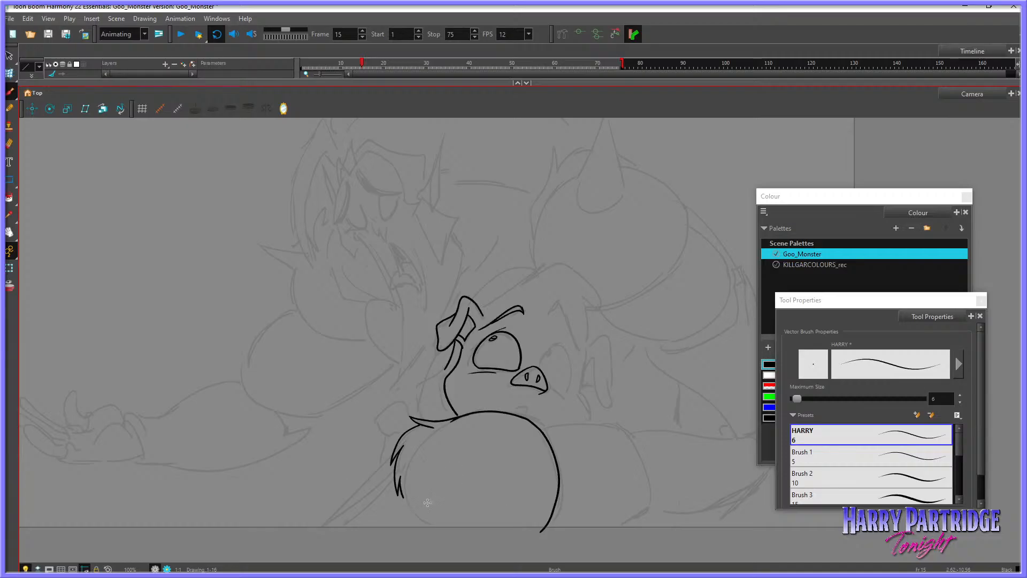
{"action": "mouse_move", "coordinate": [442, 535]}
{"action": "left_mouse_down"}
{"action": "mouse_move", "coordinate": [406, 490]}
{"action": "mouse_move", "coordinate": [450, 418]}
{"action": "mouse_move", "coordinate": [411, 510]}
{"action": "mouse_move", "coordinate": [456, 534]}
{"action": "mouse_move", "coordinate": [435, 527]}
{"action": "mouse_move", "coordinate": [414, 491]}
{"action": "mouse_move", "coordinate": [427, 443]}
{"action": "mouse_move", "coordinate": [470, 414]}
{"action": "mouse_move", "coordinate": [515, 414]}
{"action": "mouse_move", "coordinate": [544, 431]}
{"action": "mouse_move", "coordinate": [558, 482]}
{"action": "mouse_move", "coordinate": [539, 530]}
{"action": "left_mouse_up"}
{"action": "key", "text": "ctrl+z"}
{"action": "key", "text": "ctrl+z"}
{"action": "key", "text": "ctrl+z"}
{"action": "key", "text": "ctrl+z"}
{"action": "key", "text": "ctrl+z"}
{"action": "mouse_move", "coordinate": [419, 447]}
{"action": "left_mouse_down"}
{"action": "mouse_move", "coordinate": [419, 518]}
{"action": "mouse_move", "coordinate": [455, 537]}
{"action": "left_mouse_up"}
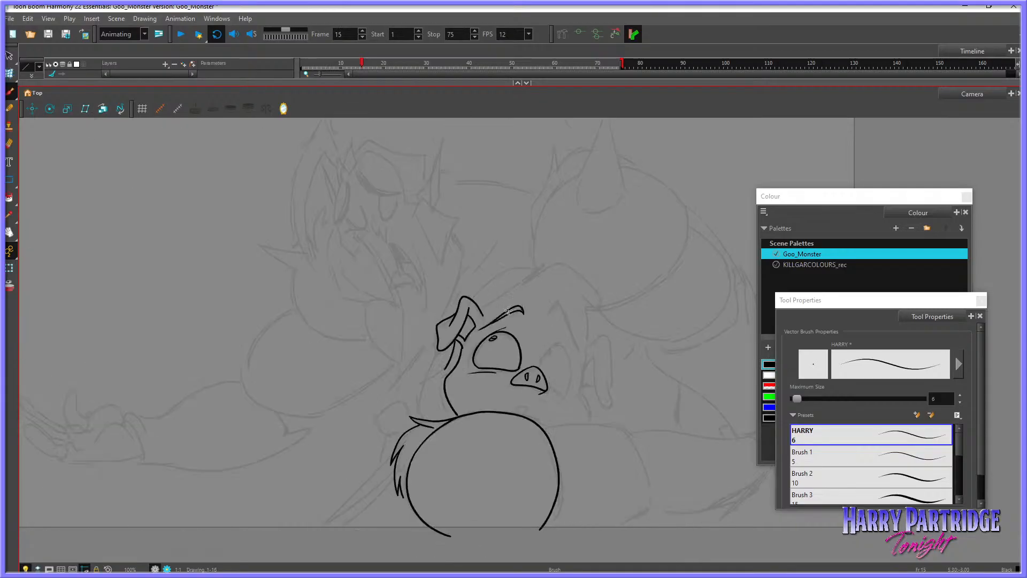
Step: Ink the small character's hairline from the ear over the top of the head, redrawing the stroke as needed
{"action": "left_click_drag", "start_coordinate": [479, 309], "coordinate": [535, 266]}
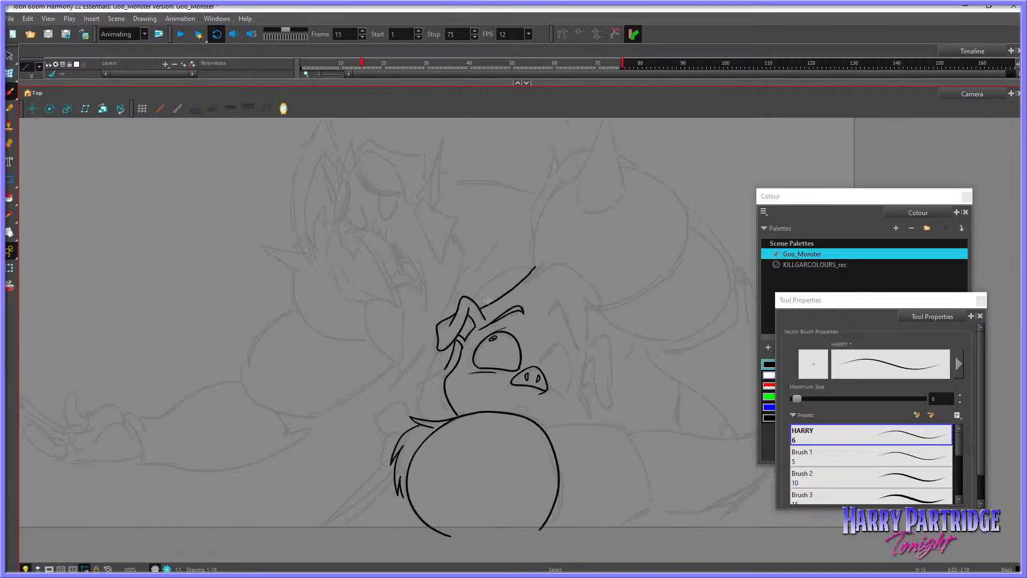
{"action": "key", "text": "ctrl+z"}
{"action": "left_click_drag", "start_coordinate": [480, 308], "coordinate": [538, 263]}
{"action": "key", "text": "ctrl+z"}
{"action": "left_click_drag", "start_coordinate": [486, 303], "coordinate": [539, 263]}
{"action": "key", "text": "ctrl+z"}
{"action": "mouse_move", "coordinate": [481, 305]}
{"action": "left_mouse_down"}
{"action": "mouse_move", "coordinate": [540, 268]}
{"action": "mouse_move", "coordinate": [568, 269]}
{"action": "mouse_move", "coordinate": [599, 305]}
{"action": "left_mouse_up"}
Step: Ink the small character's second eyebrow and the forehead lines between the brows, checking against frame 14
{"action": "mouse_move", "coordinate": [485, 318]}
{"action": "left_mouse_down"}
{"action": "mouse_move", "coordinate": [521, 299]}
{"action": "mouse_move", "coordinate": [539, 320]}
{"action": "mouse_move", "coordinate": [553, 288]}
{"action": "mouse_move", "coordinate": [559, 308]}
{"action": "mouse_move", "coordinate": [548, 311]}
{"action": "mouse_move", "coordinate": [558, 304]}
{"action": "mouse_move", "coordinate": [577, 347]}
{"action": "left_mouse_up"}
{"action": "key", "text": "ctrl+z"}
{"action": "mouse_move", "coordinate": [546, 315]}
{"action": "left_mouse_down"}
{"action": "mouse_move", "coordinate": [564, 309]}
{"action": "mouse_move", "coordinate": [579, 350]}
{"action": "left_mouse_up"}
{"action": "mouse_move", "coordinate": [549, 311]}
{"action": "left_mouse_down"}
{"action": "mouse_move", "coordinate": [557, 307]}
{"action": "mouse_move", "coordinate": [574, 337]}
{"action": "left_mouse_up"}
{"action": "key", "text": "ctrl+z"}
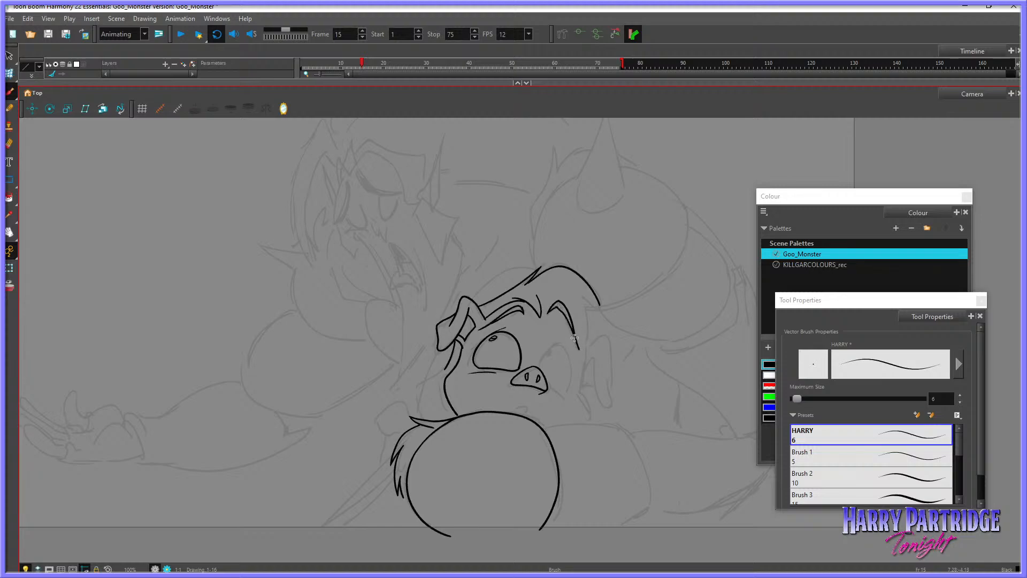
{"action": "key", "text": "comma"}
{"action": "key", "text": "period"}
{"action": "key", "text": "comma"}
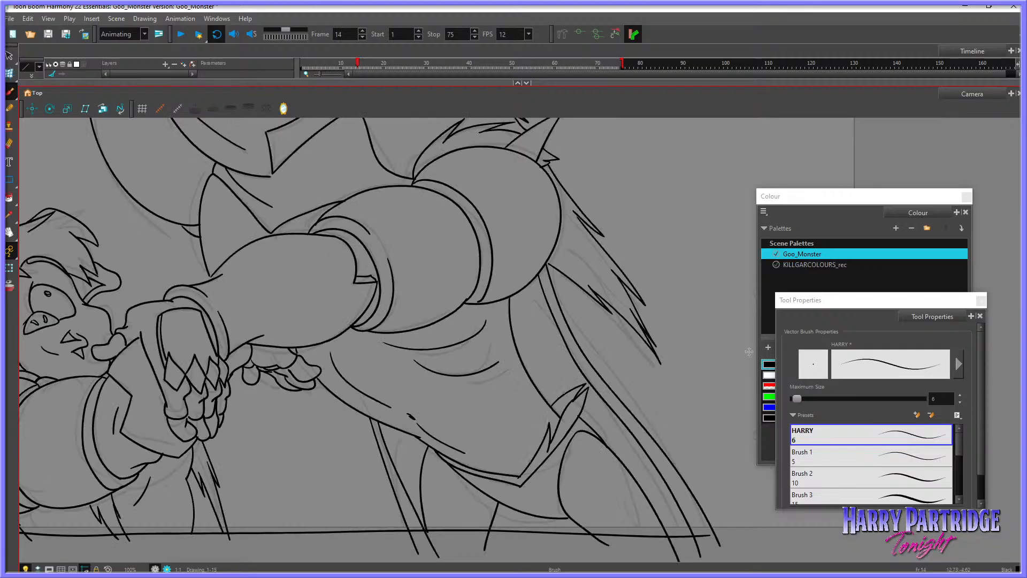
{"action": "key", "text": "period"}
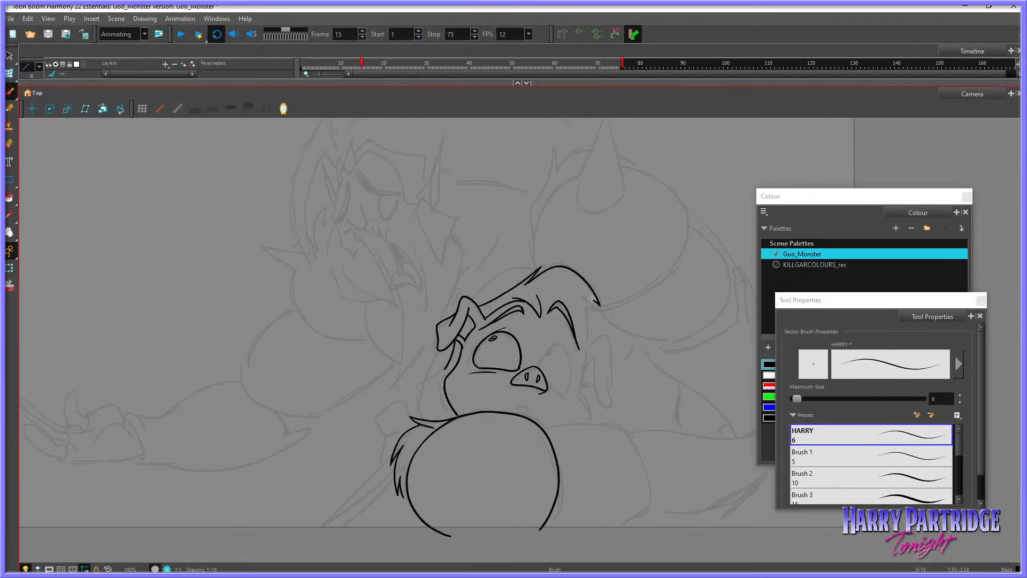
Step: Try extra strokes on the small character's fringe, then delete the curved hair line over the forehead
{"action": "mouse_move", "coordinate": [583, 292]}
{"action": "left_mouse_down"}
{"action": "mouse_move", "coordinate": [595, 303]}
{"action": "mouse_move", "coordinate": [593, 341]}
{"action": "left_mouse_up"}
{"action": "mouse_move", "coordinate": [542, 306]}
{"action": "left_mouse_down"}
{"action": "mouse_move", "coordinate": [573, 315]}
{"action": "mouse_move", "coordinate": [586, 343]}
{"action": "mouse_move", "coordinate": [587, 329]}
{"action": "mouse_move", "coordinate": [582, 353]}
{"action": "mouse_move", "coordinate": [588, 328]}
{"action": "left_mouse_up"}
{"action": "key", "text": "ctrl+z"}
{"action": "left_click", "coordinate": [10, 57]}
{"action": "left_click_drag", "start_coordinate": [598, 272], "coordinate": [600, 320]}
{"action": "key", "text": "Delete"}
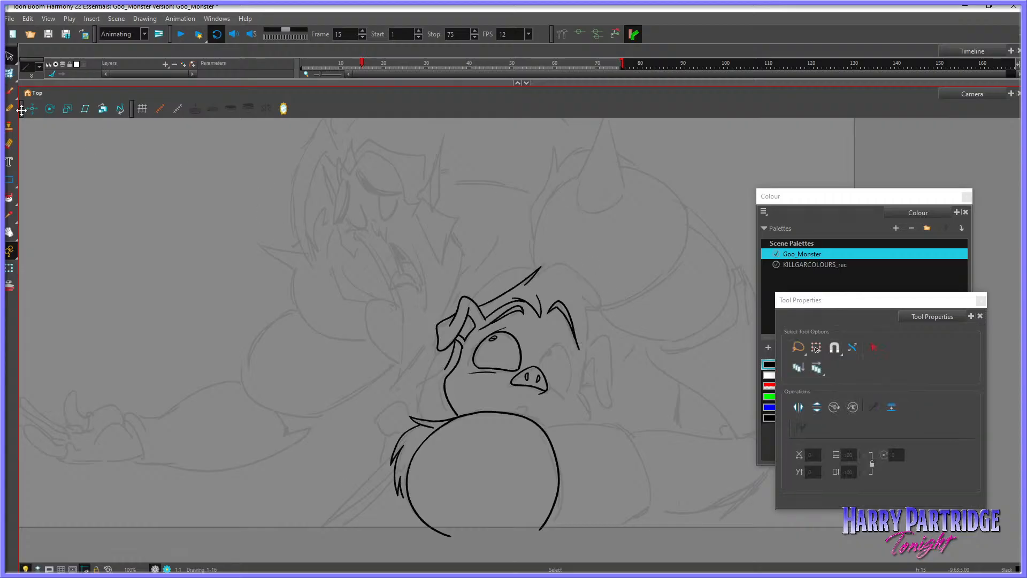
Step: Ink the small character's fringe with jagged tips over the forehead and second eyebrow, using frame 14 as reference
{"action": "key", "text": "alt+b"}
{"action": "key", "text": "comma"}
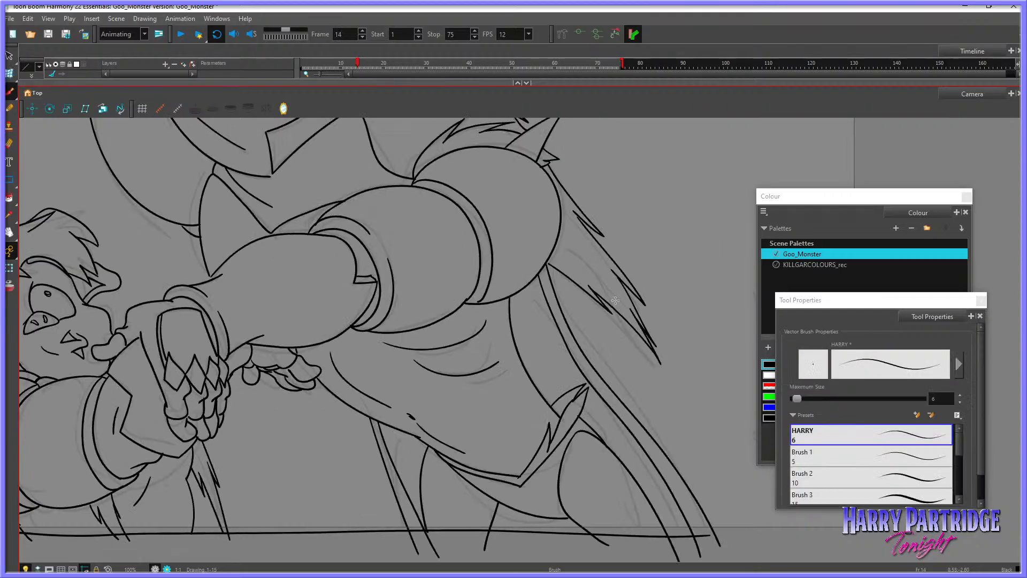
{"action": "key", "text": "period"}
{"action": "mouse_move", "coordinate": [536, 275]}
{"action": "left_mouse_down"}
{"action": "mouse_move", "coordinate": [562, 263]}
{"action": "mouse_move", "coordinate": [590, 280]}
{"action": "mouse_move", "coordinate": [606, 305]}
{"action": "mouse_move", "coordinate": [583, 294]}
{"action": "mouse_move", "coordinate": [598, 315]}
{"action": "mouse_move", "coordinate": [579, 352]}
{"action": "left_mouse_up"}
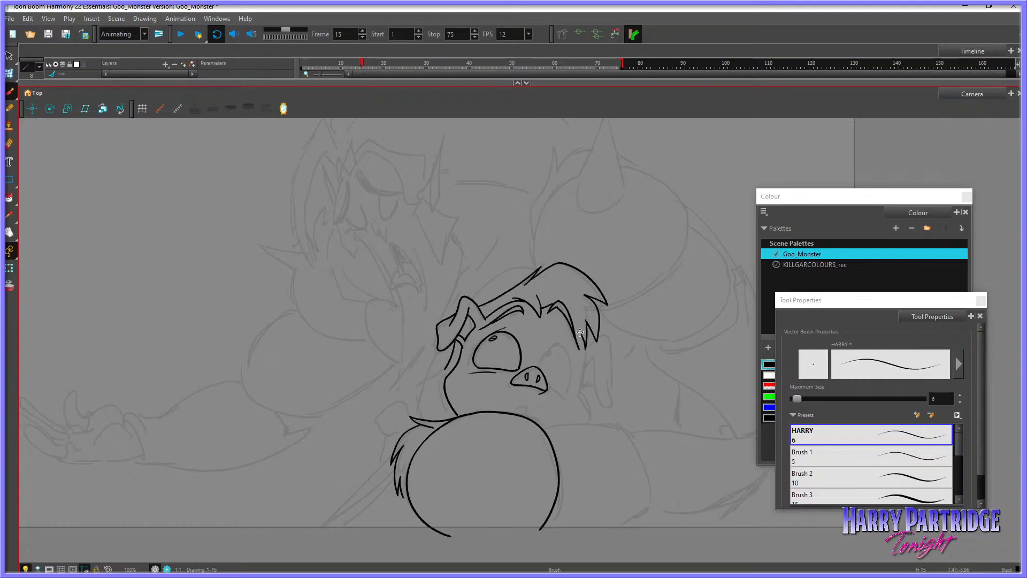
Step: Ink the far side of the small character's face from the fringe down to the chin, redrawing the stroke as needed
{"action": "mouse_move", "coordinate": [567, 314]}
{"action": "left_mouse_down"}
{"action": "mouse_move", "coordinate": [583, 336]}
{"action": "mouse_move", "coordinate": [576, 397]}
{"action": "left_mouse_up"}
{"action": "key", "text": "ctrl+z"}
{"action": "mouse_move", "coordinate": [581, 335]}
{"action": "left_mouse_down"}
{"action": "mouse_move", "coordinate": [585, 404]}
{"action": "mouse_move", "coordinate": [582, 351]}
{"action": "mouse_move", "coordinate": [572, 426]}
{"action": "left_mouse_up"}
{"action": "key", "text": "ctrl+z"}
{"action": "key", "text": "ctrl+z"}
{"action": "key", "text": "f"}
{"action": "key", "text": "g"}
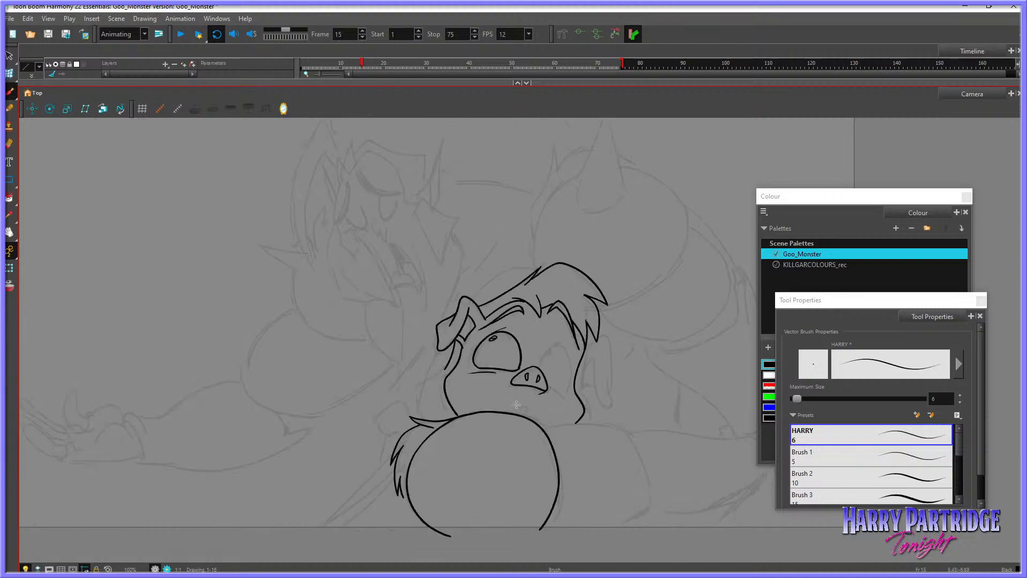
Step: Ink the small character's mouth and the curved line running from the ear down behind the cheek
{"action": "left_click_drag", "start_coordinate": [513, 406], "coordinate": [531, 403]}
{"action": "key", "text": "ctrl+z"}
{"action": "key", "text": "ctrl+z"}
{"action": "mouse_move", "coordinate": [448, 360]}
{"action": "left_mouse_down"}
{"action": "mouse_move", "coordinate": [420, 398]}
{"action": "mouse_move", "coordinate": [426, 420]}
{"action": "mouse_move", "coordinate": [421, 412]}
{"action": "left_mouse_up"}
Step: Ink the diagonal strap and body lines below the near shoulder, then the ground line and rounded upper arm
{"action": "mouse_move", "coordinate": [392, 458]}
{"action": "left_mouse_down"}
{"action": "mouse_move", "coordinate": [309, 542]}
{"action": "mouse_move", "coordinate": [327, 540]}
{"action": "left_mouse_up"}
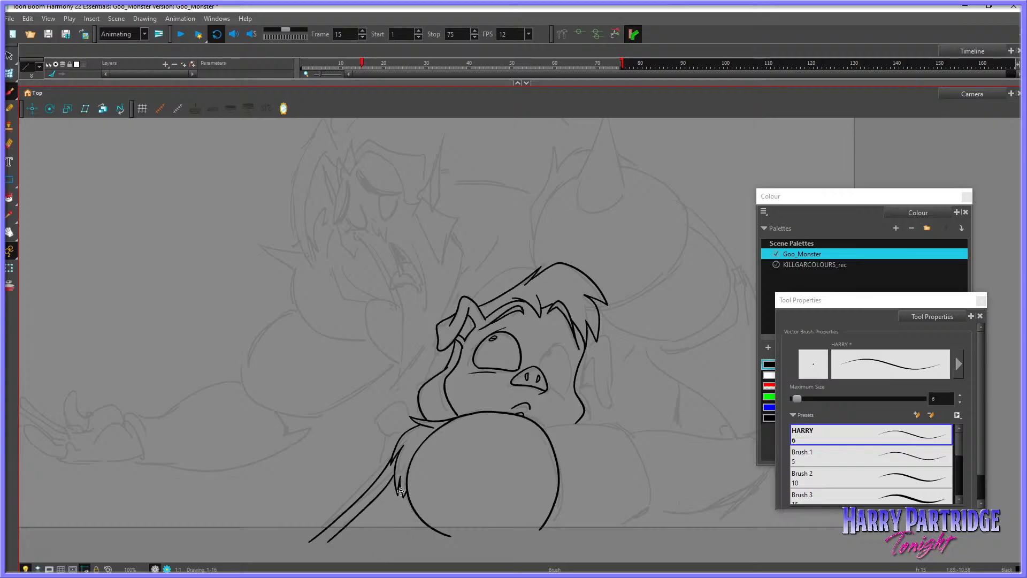
{"action": "left_click_drag", "start_coordinate": [401, 490], "coordinate": [387, 531]}
{"action": "left_click_drag", "start_coordinate": [313, 533], "coordinate": [770, 535]}
{"action": "mouse_move", "coordinate": [543, 428]}
{"action": "left_mouse_down"}
{"action": "mouse_move", "coordinate": [623, 428]}
{"action": "mouse_move", "coordinate": [640, 444]}
{"action": "mouse_move", "coordinate": [653, 500]}
{"action": "mouse_move", "coordinate": [567, 532]}
{"action": "left_mouse_up"}
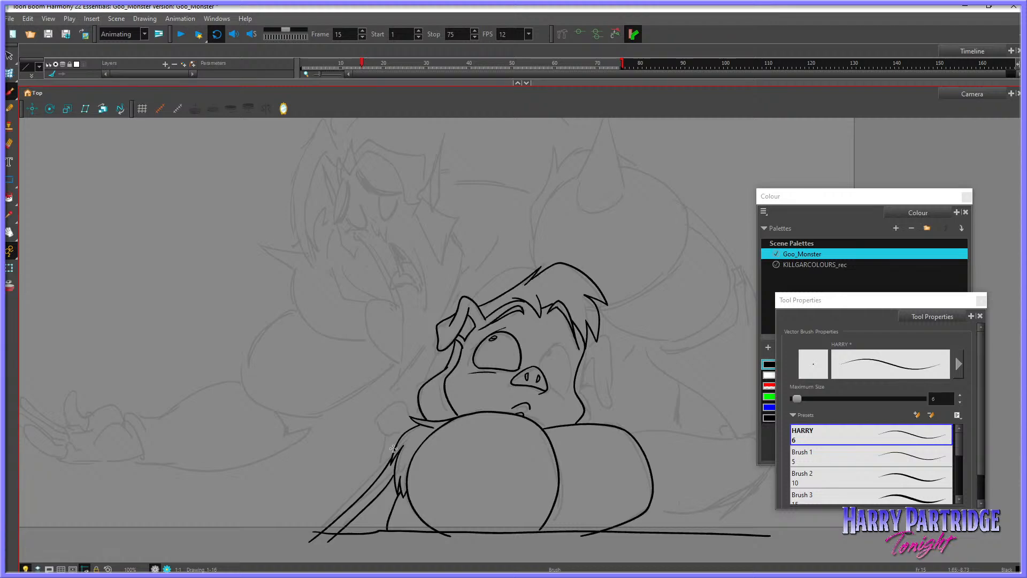
Step: Remove the hanging fringe lock on the far side of the small character's face
{"action": "left_click", "coordinate": [11, 233]}
{"action": "left_click_drag", "start_coordinate": [653, 351], "coordinate": [492, 348]}
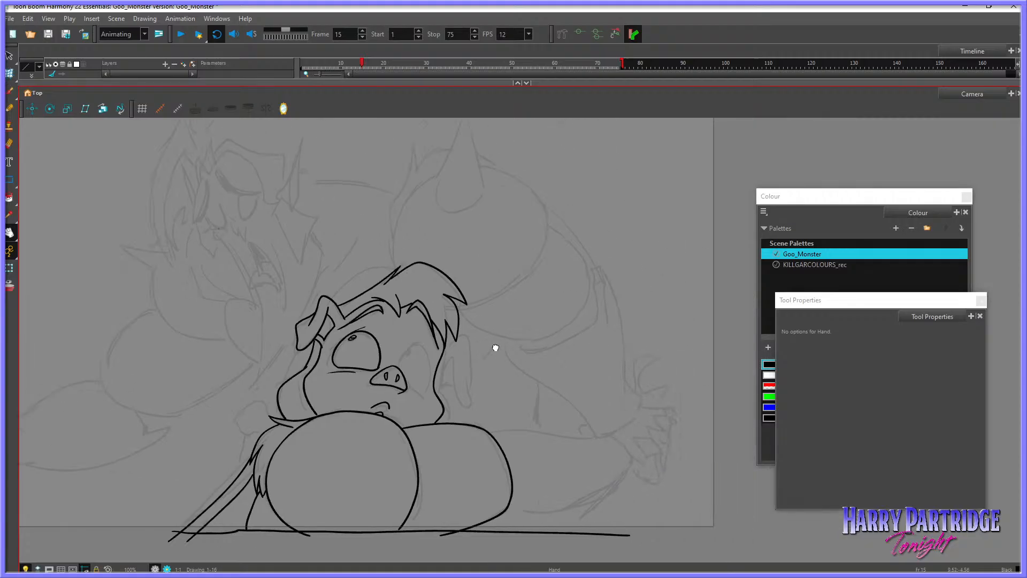
{"action": "left_click", "coordinate": [11, 73]}
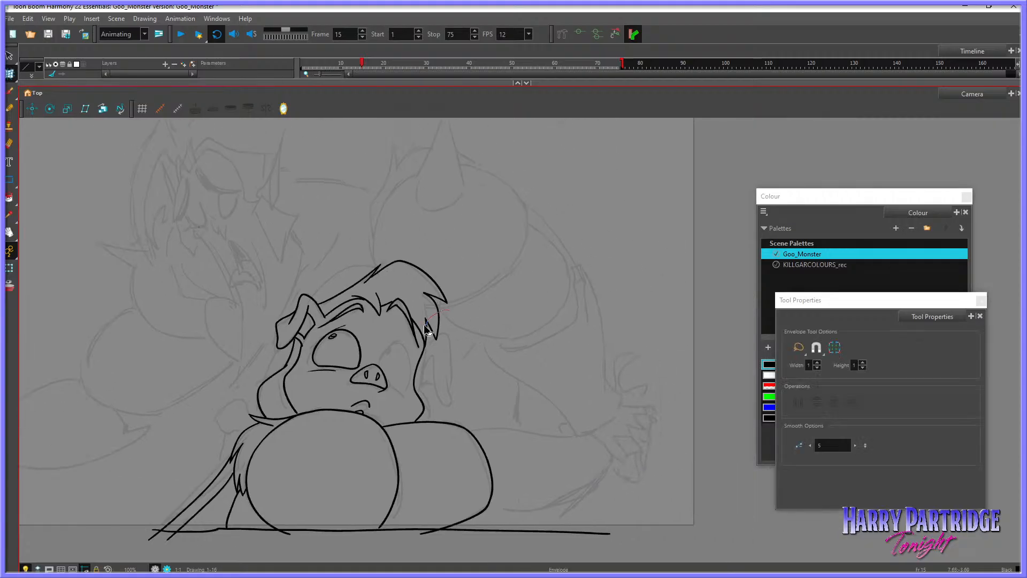
{"action": "mouse_move", "coordinate": [427, 328]}
{"action": "left_mouse_down"}
{"action": "mouse_move", "coordinate": [447, 355]}
{"action": "mouse_move", "coordinate": [442, 346]}
{"action": "left_mouse_up"}
{"action": "key", "text": "ctrl+z"}
{"action": "left_click", "coordinate": [10, 91]}
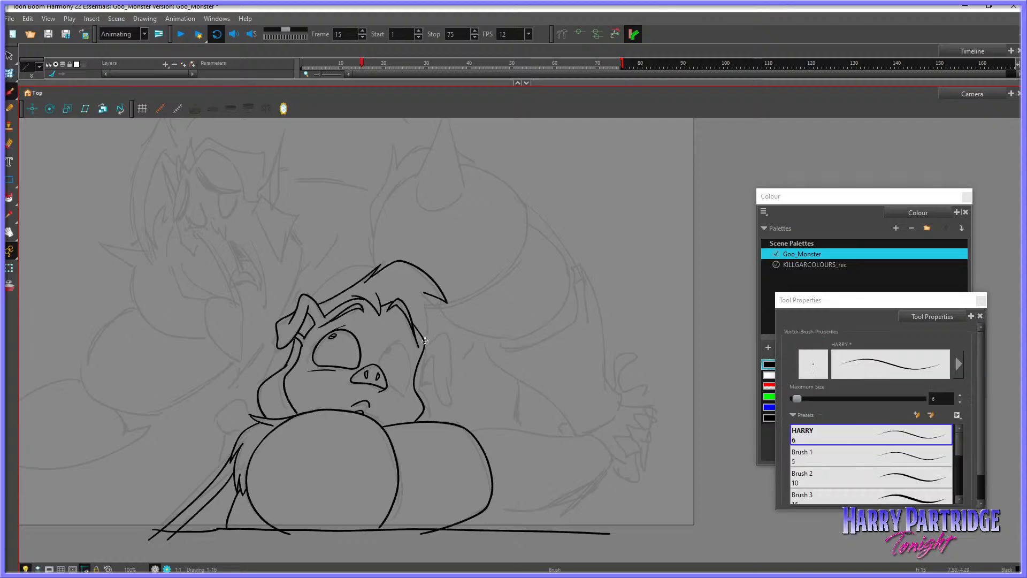
Step: Redraw the hanging fringe lock and ink the small character's far ear beneath it
{"action": "left_click_drag", "start_coordinate": [425, 341], "coordinate": [428, 351]}
{"action": "mouse_move", "coordinate": [430, 351]}
{"action": "left_mouse_down"}
{"action": "mouse_move", "coordinate": [428, 294]}
{"action": "mouse_move", "coordinate": [442, 331]}
{"action": "mouse_move", "coordinate": [432, 296]}
{"action": "mouse_move", "coordinate": [439, 331]}
{"action": "mouse_move", "coordinate": [429, 317]}
{"action": "mouse_move", "coordinate": [428, 350]}
{"action": "left_mouse_up"}
{"action": "key", "text": "ctrl+z"}
{"action": "key", "text": "ctrl+z"}
{"action": "key", "text": "ctrl+z"}
{"action": "key", "text": "ctrl+z"}
{"action": "key", "text": "ctrl+z"}
{"action": "key", "text": "ctrl+z"}
{"action": "mouse_move", "coordinate": [434, 297]}
{"action": "left_mouse_down"}
{"action": "mouse_move", "coordinate": [440, 341]}
{"action": "mouse_move", "coordinate": [429, 322]}
{"action": "mouse_move", "coordinate": [428, 349]}
{"action": "mouse_move", "coordinate": [450, 329]}
{"action": "mouse_move", "coordinate": [430, 344]}
{"action": "mouse_move", "coordinate": [448, 338]}
{"action": "mouse_move", "coordinate": [450, 400]}
{"action": "mouse_move", "coordinate": [438, 403]}
{"action": "mouse_move", "coordinate": [432, 385]}
{"action": "mouse_move", "coordinate": [433, 342]}
{"action": "mouse_move", "coordinate": [430, 377]}
{"action": "left_mouse_up"}
{"action": "key", "text": "ctrl+z"}
{"action": "key", "text": "."}
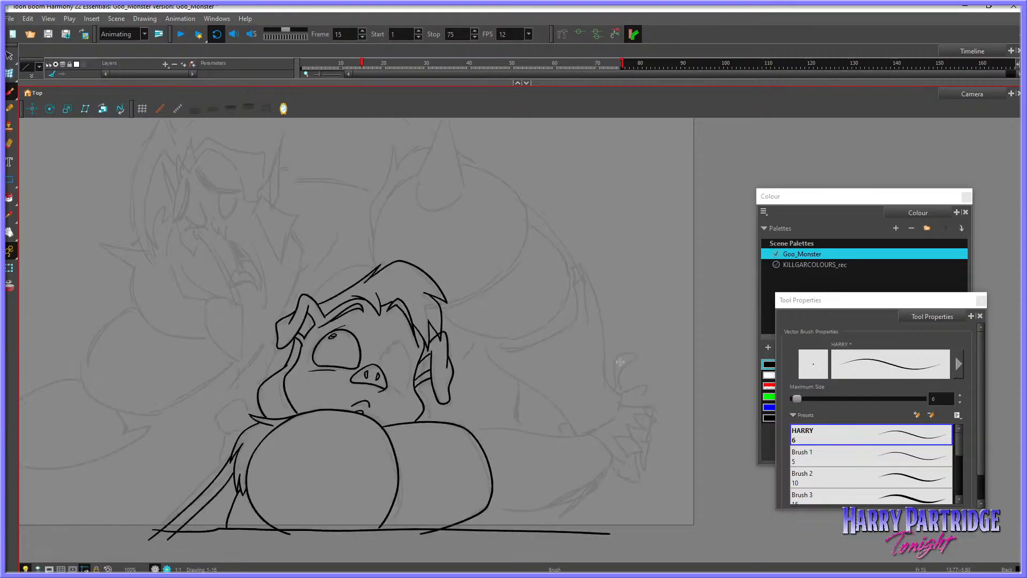
{"action": "key", "text": "alt+t"}
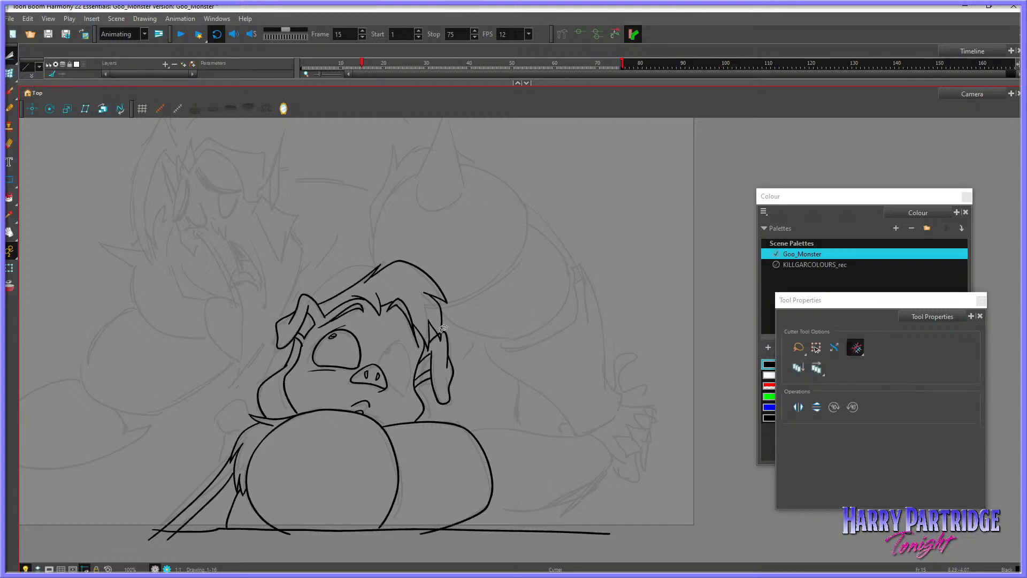
{"action": "key", "text": "alt+b"}
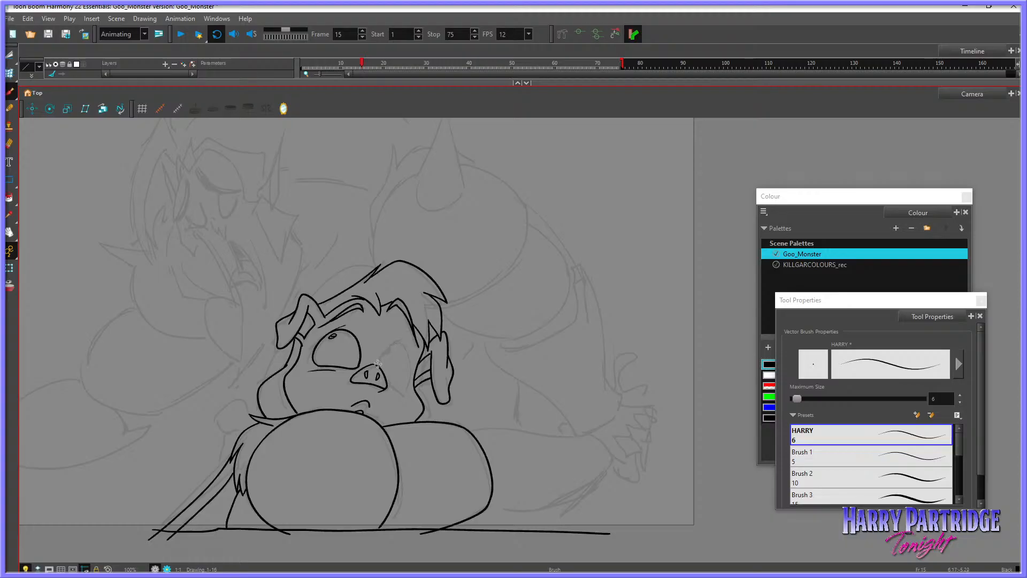
Step: Ink the small character's second eye beside the snout, comparing the drawing with frame 14
{"action": "mouse_move", "coordinate": [378, 364]}
{"action": "left_mouse_down"}
{"action": "mouse_move", "coordinate": [400, 341]}
{"action": "mouse_move", "coordinate": [392, 344]}
{"action": "mouse_move", "coordinate": [407, 355]}
{"action": "mouse_move", "coordinate": [405, 393]}
{"action": "left_mouse_up"}
{"action": "key", "text": "comma"}
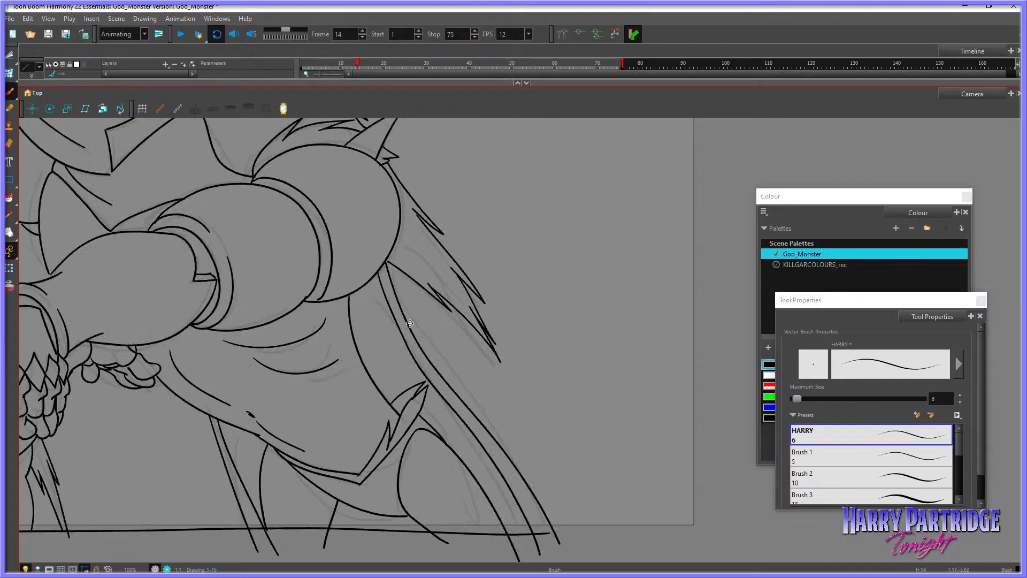
{"action": "key", "text": "period"}
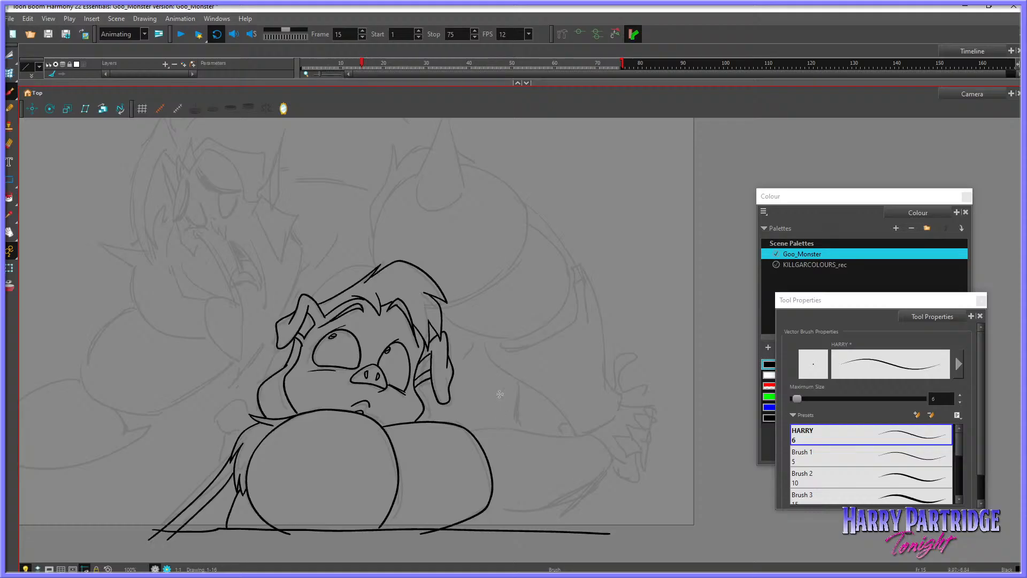
{"action": "key", "text": "comma"}
{"action": "key", "text": "period"}
Step: Ink the buckle at the end of the diagonal strap beside the near shoulder, comparing with frame 14
{"action": "mouse_move", "coordinate": [217, 416]}
{"action": "left_mouse_down"}
{"action": "mouse_move", "coordinate": [228, 428]}
{"action": "mouse_move", "coordinate": [230, 399]}
{"action": "mouse_move", "coordinate": [240, 401]}
{"action": "left_mouse_up"}
{"action": "mouse_move", "coordinate": [234, 430]}
{"action": "left_mouse_down"}
{"action": "mouse_move", "coordinate": [251, 426]}
{"action": "mouse_move", "coordinate": [249, 409]}
{"action": "mouse_move", "coordinate": [225, 413]}
{"action": "left_mouse_up"}
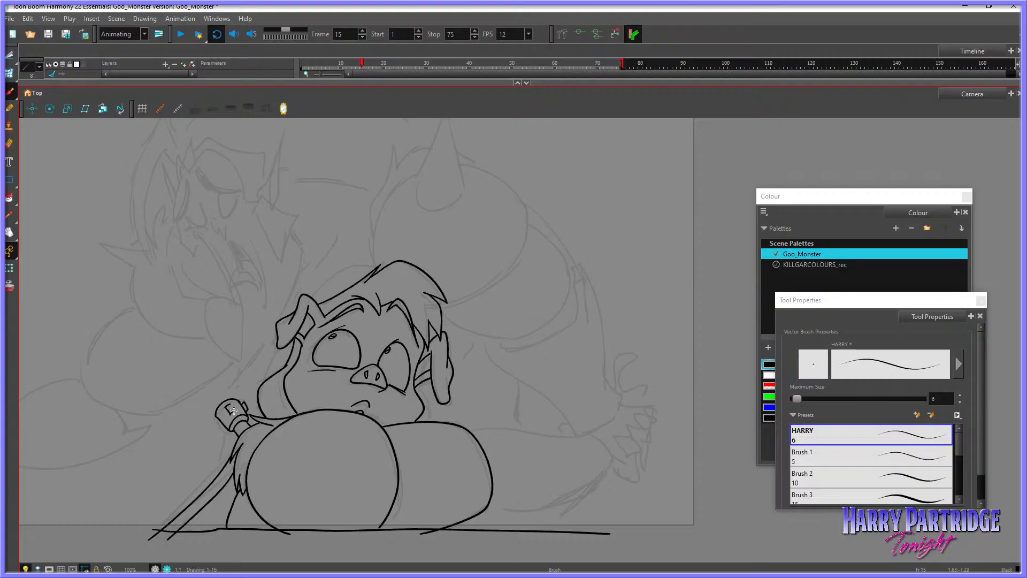
{"action": "key", "text": "comma"}
{"action": "key", "text": "period"}
{"action": "key", "text": "comma"}
{"action": "key", "text": "period"}
Step: Ink the lower outline of the raised arm's gauntlet, plus the top edge and bands of the lower forearm
{"action": "mouse_move", "coordinate": [490, 344]}
{"action": "left_mouse_down"}
{"action": "mouse_move", "coordinate": [500, 365]}
{"action": "mouse_move", "coordinate": [549, 394]}
{"action": "mouse_move", "coordinate": [563, 410]}
{"action": "mouse_move", "coordinate": [500, 369]}
{"action": "mouse_move", "coordinate": [550, 402]}
{"action": "mouse_move", "coordinate": [570, 433]}
{"action": "mouse_move", "coordinate": [622, 399]}
{"action": "left_mouse_up"}
{"action": "key", "text": "ctrl+z"}
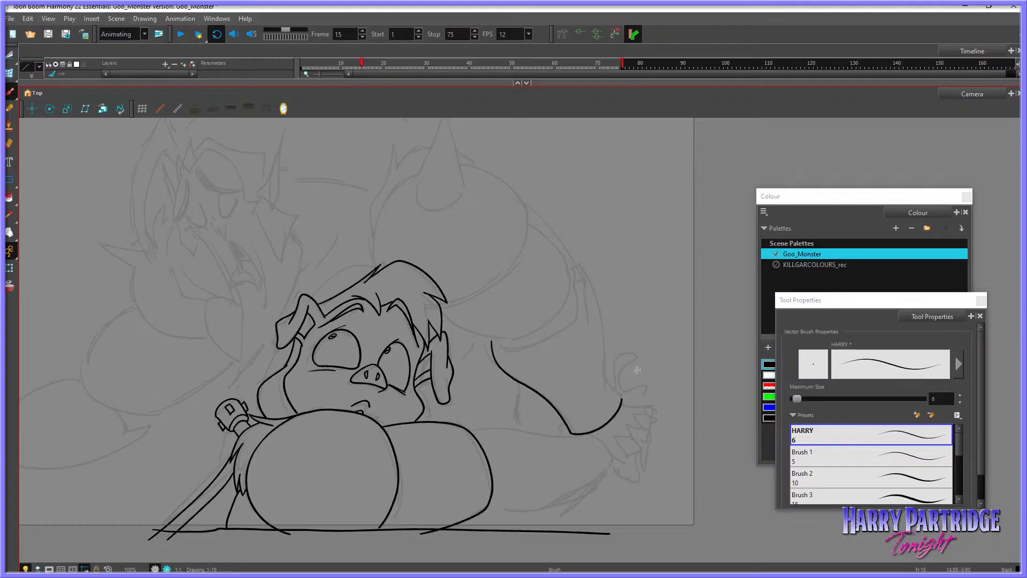
{"action": "mouse_move", "coordinate": [471, 430]}
{"action": "left_mouse_down"}
{"action": "mouse_move", "coordinate": [577, 432]}
{"action": "mouse_move", "coordinate": [500, 448]}
{"action": "mouse_move", "coordinate": [508, 482]}
{"action": "mouse_move", "coordinate": [484, 440]}
{"action": "mouse_move", "coordinate": [504, 495]}
{"action": "mouse_move", "coordinate": [488, 504]}
{"action": "left_mouse_up"}
{"action": "key", "text": "ctrl+z"}
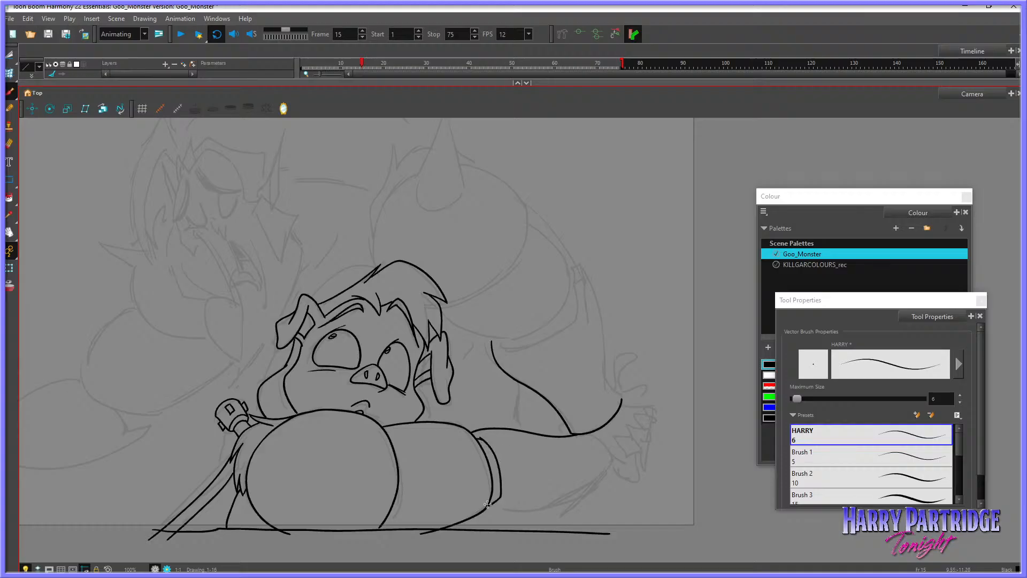
{"action": "mouse_move", "coordinate": [480, 431]}
{"action": "left_mouse_down"}
{"action": "mouse_move", "coordinate": [506, 460]}
{"action": "mouse_move", "coordinate": [510, 497]}
{"action": "mouse_move", "coordinate": [488, 511]}
{"action": "mouse_move", "coordinate": [535, 517]}
{"action": "mouse_move", "coordinate": [597, 485]}
{"action": "left_mouse_up"}
{"action": "key", "text": "ctrl+z"}
Step: Ink the pointed scale shapes on the back of the small character's lower hand
{"action": "mouse_move", "coordinate": [616, 435]}
{"action": "left_mouse_down"}
{"action": "mouse_move", "coordinate": [624, 453]}
{"action": "mouse_move", "coordinate": [636, 454]}
{"action": "mouse_move", "coordinate": [636, 439]}
{"action": "mouse_move", "coordinate": [637, 453]}
{"action": "mouse_move", "coordinate": [634, 437]}
{"action": "mouse_move", "coordinate": [647, 429]}
{"action": "left_mouse_up"}
{"action": "key", "text": "ctrl+z"}
{"action": "key", "text": "ctrl+z"}
{"action": "mouse_move", "coordinate": [646, 430]}
{"action": "left_mouse_down"}
{"action": "mouse_move", "coordinate": [649, 443]}
{"action": "mouse_move", "coordinate": [637, 441]}
{"action": "mouse_move", "coordinate": [652, 417]}
{"action": "mouse_move", "coordinate": [655, 431]}
{"action": "left_mouse_up"}
{"action": "mouse_move", "coordinate": [656, 431]}
{"action": "left_mouse_down"}
{"action": "mouse_move", "coordinate": [639, 428]}
{"action": "mouse_move", "coordinate": [652, 405]}
{"action": "mouse_move", "coordinate": [657, 419]}
{"action": "left_mouse_up"}
{"action": "left_click_drag", "start_coordinate": [657, 419], "coordinate": [622, 398]}
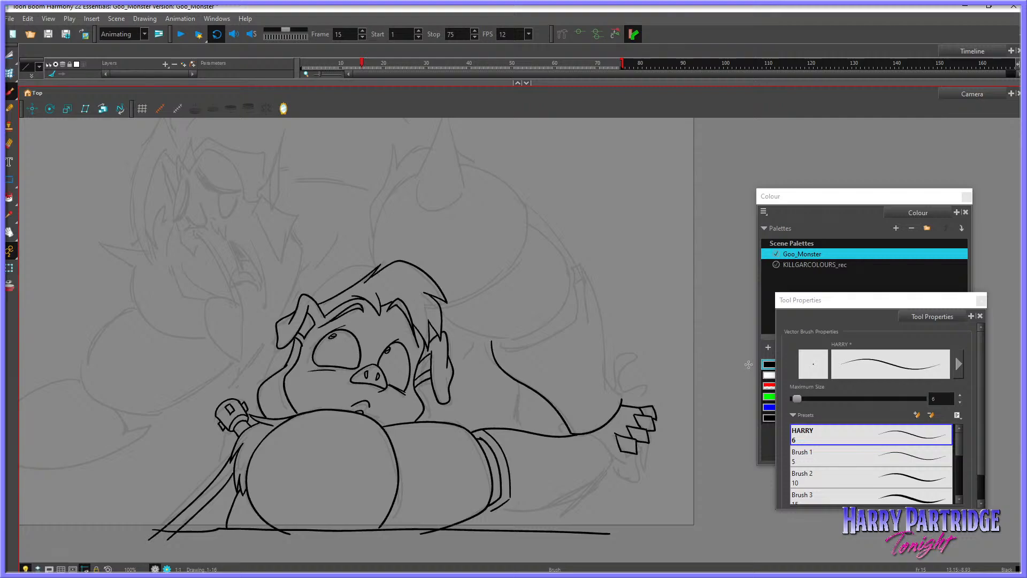
Step: Ink the lower forearm's wrist and underside and finish the fingers of the scaled hand
{"action": "mouse_move", "coordinate": [591, 433]}
{"action": "left_mouse_down"}
{"action": "mouse_move", "coordinate": [618, 441]}
{"action": "mouse_move", "coordinate": [607, 448]}
{"action": "mouse_move", "coordinate": [614, 459]}
{"action": "mouse_move", "coordinate": [616, 440]}
{"action": "mouse_move", "coordinate": [613, 458]}
{"action": "mouse_move", "coordinate": [623, 459]}
{"action": "mouse_move", "coordinate": [612, 468]}
{"action": "left_mouse_up"}
{"action": "key", "text": "ctrl+z"}
{"action": "key", "text": "ctrl+z"}
{"action": "key", "text": "ctrl+z"}
{"action": "key", "text": "ctrl+z"}
{"action": "key", "text": "ctrl+z"}
{"action": "key", "text": "ctrl+z"}
{"action": "key", "text": "ctrl+z"}
{"action": "mouse_move", "coordinate": [477, 516]}
{"action": "left_mouse_down"}
{"action": "mouse_move", "coordinate": [557, 500]}
{"action": "mouse_move", "coordinate": [613, 465]}
{"action": "mouse_move", "coordinate": [632, 483]}
{"action": "mouse_move", "coordinate": [610, 470]}
{"action": "mouse_move", "coordinate": [640, 475]}
{"action": "mouse_move", "coordinate": [622, 475]}
{"action": "left_mouse_up"}
{"action": "key", "text": "ctrl+z"}
{"action": "left_click_drag", "start_coordinate": [649, 443], "coordinate": [640, 472]}
{"action": "left_click_drag", "start_coordinate": [655, 431], "coordinate": [647, 461]}
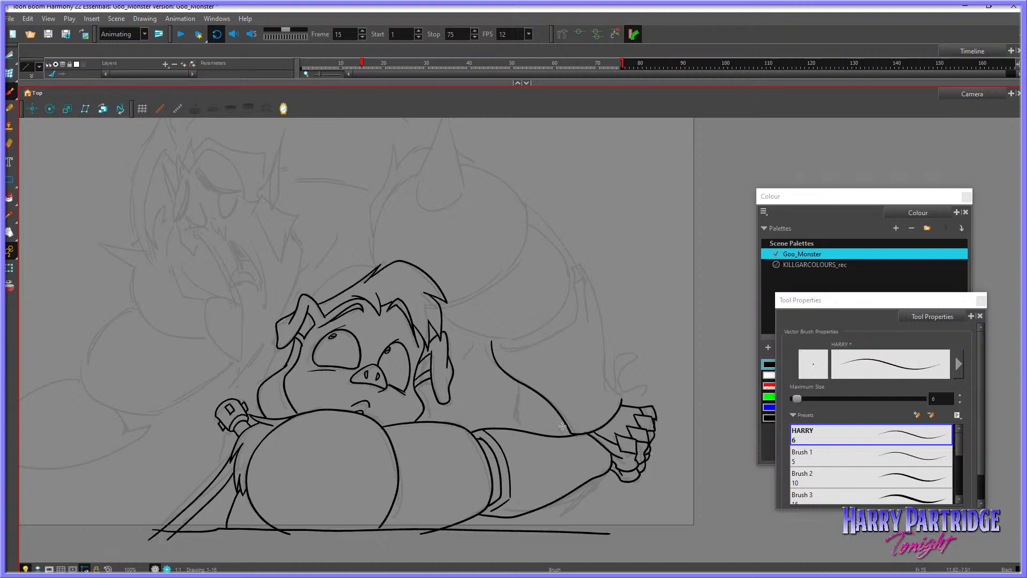
Step: Ink the raised gauntlet's trim, pointed tip and outer edge down to the wrist, with the small tab at its base
{"action": "left_click_drag", "start_coordinate": [566, 424], "coordinate": [560, 435]}
{"action": "mouse_move", "coordinate": [492, 344]}
{"action": "left_mouse_down"}
{"action": "mouse_move", "coordinate": [526, 351]}
{"action": "mouse_move", "coordinate": [566, 336]}
{"action": "mouse_move", "coordinate": [584, 314]}
{"action": "mouse_move", "coordinate": [518, 345]}
{"action": "mouse_move", "coordinate": [583, 309]}
{"action": "mouse_move", "coordinate": [573, 273]}
{"action": "mouse_move", "coordinate": [594, 283]}
{"action": "mouse_move", "coordinate": [601, 309]}
{"action": "left_mouse_up"}
{"action": "key", "text": "ctrl+z"}
{"action": "key", "text": "ctrl+z"}
{"action": "mouse_move", "coordinate": [580, 263]}
{"action": "left_mouse_down"}
{"action": "mouse_move", "coordinate": [604, 329]}
{"action": "mouse_move", "coordinate": [603, 378]}
{"action": "mouse_move", "coordinate": [620, 397]}
{"action": "left_mouse_up"}
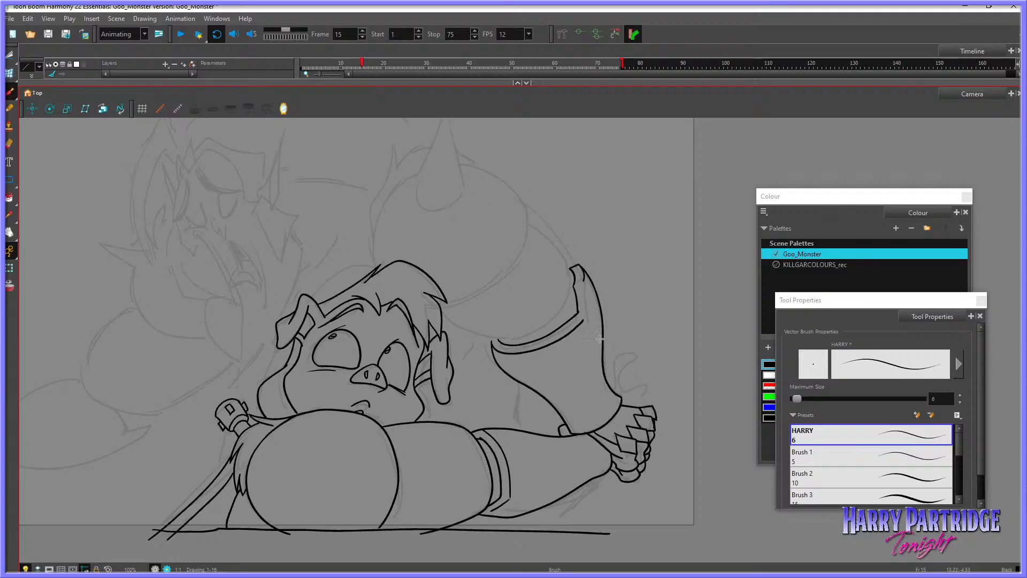
{"action": "left_click_drag", "start_coordinate": [585, 282], "coordinate": [589, 317]}
Step: Reshape the gauntlet's inner trim line with the Envelope tool so it meets the upright part of the trim
{"action": "left_click", "coordinate": [9, 74]}
{"action": "left_click", "coordinate": [574, 328]}
{"action": "left_click_drag", "start_coordinate": [585, 319], "coordinate": [558, 314]}
{"action": "left_click", "coordinate": [582, 314]}
{"action": "left_click", "coordinate": [574, 316]}
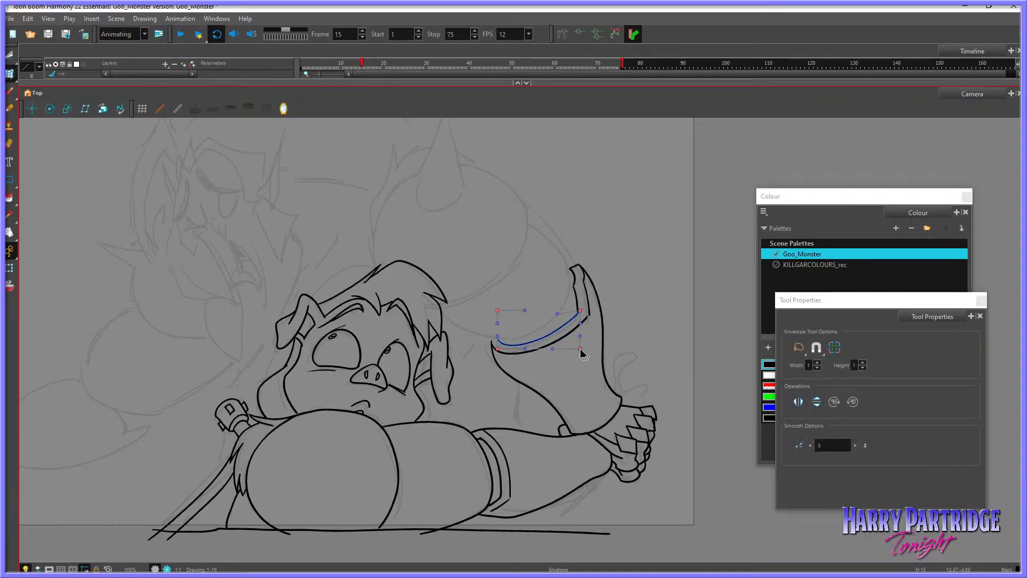
{"action": "left_click", "coordinate": [572, 336]}
{"action": "left_click", "coordinate": [580, 319]}
{"action": "left_click", "coordinate": [610, 305]}
Step: Ink the tuft of hair above and behind the small character's near ear
{"action": "left_click", "coordinate": [9, 232]}
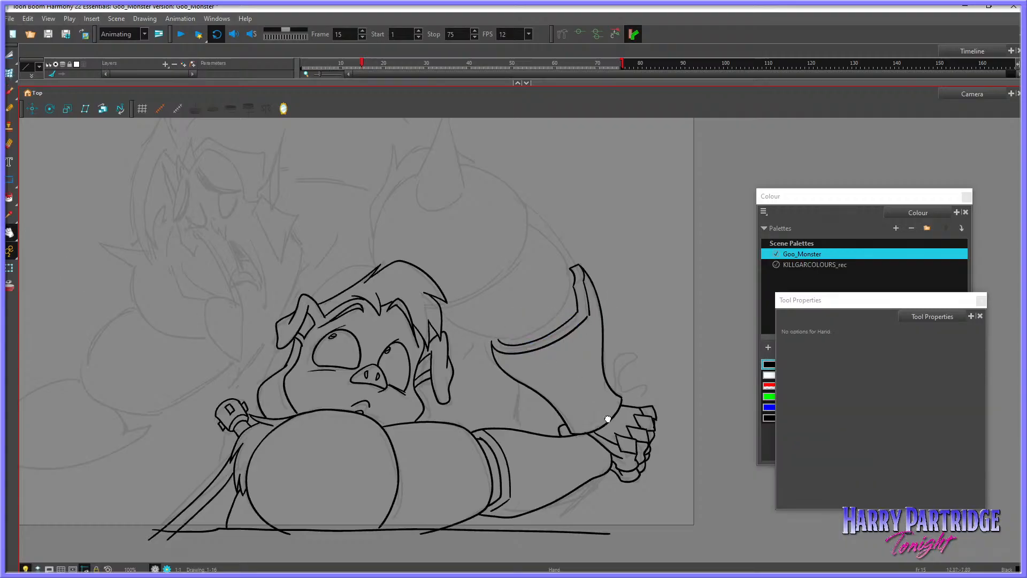
{"action": "left_click_drag", "start_coordinate": [472, 313], "coordinate": [525, 290]}
{"action": "left_click_drag", "start_coordinate": [513, 411], "coordinate": [541, 435]}
{"action": "left_click", "coordinate": [9, 91]}
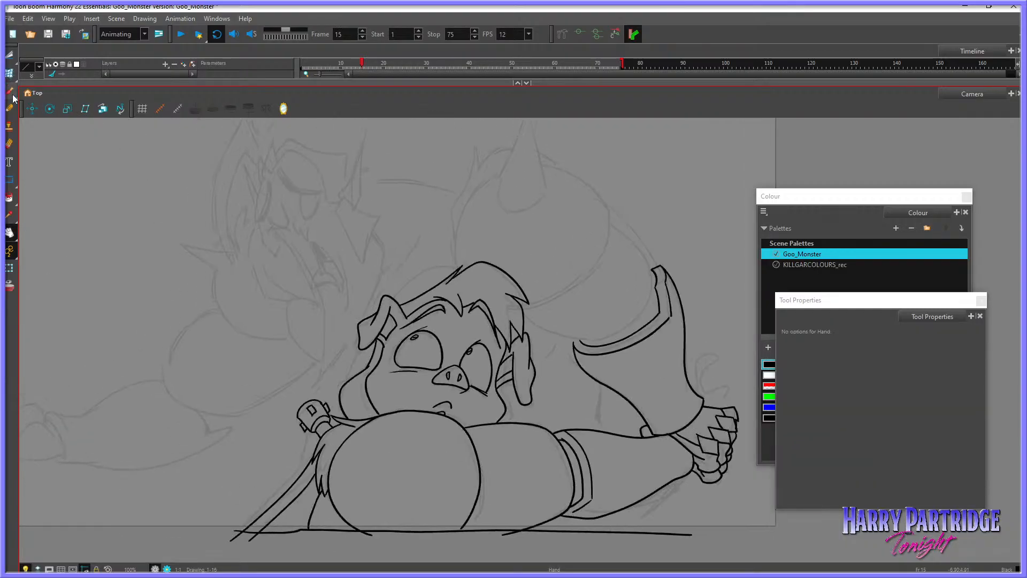
{"action": "mouse_move", "coordinate": [421, 292]}
{"action": "left_mouse_down"}
{"action": "mouse_move", "coordinate": [393, 283]}
{"action": "mouse_move", "coordinate": [406, 286]}
{"action": "mouse_move", "coordinate": [370, 315]}
{"action": "mouse_move", "coordinate": [398, 280]}
{"action": "mouse_move", "coordinate": [380, 285]}
{"action": "mouse_move", "coordinate": [407, 277]}
{"action": "mouse_move", "coordinate": [428, 289]}
{"action": "mouse_move", "coordinate": [400, 266]}
{"action": "mouse_move", "coordinate": [407, 276]}
{"action": "mouse_move", "coordinate": [384, 281]}
{"action": "mouse_move", "coordinate": [373, 314]}
{"action": "left_mouse_up"}
{"action": "key", "text": "ctrl+z"}
{"action": "key", "text": "ctrl+z"}
{"action": "key", "text": "ctrl+z"}
{"action": "left_click_drag", "start_coordinate": [369, 349], "coordinate": [364, 369]}
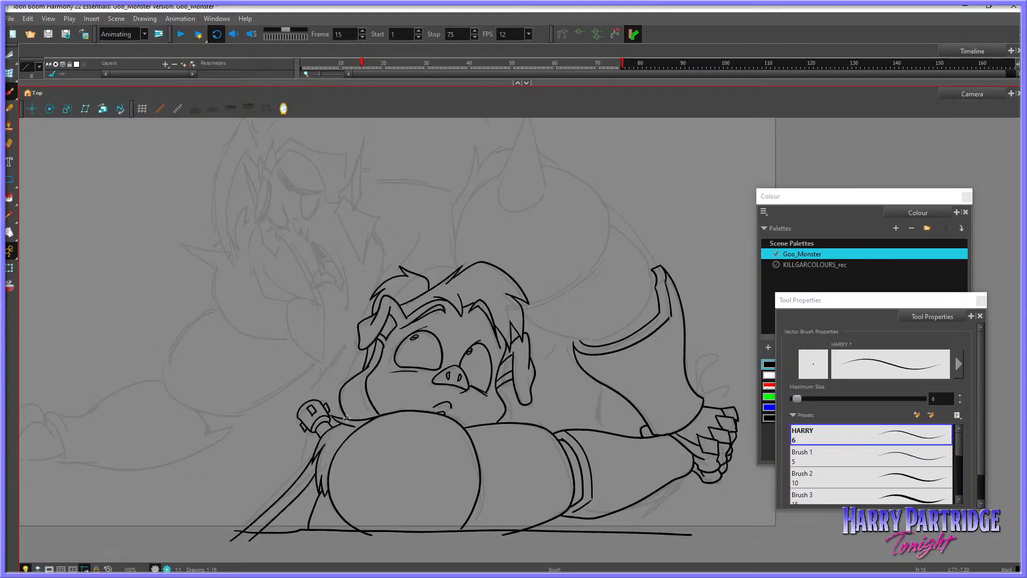
Step: Compare the inked small character on frame 15 with the preceding frames
{"action": "left_click", "coordinate": [11, 233]}
{"action": "mouse_move", "coordinate": [563, 442]}
{"action": "left_mouse_down"}
{"action": "mouse_move", "coordinate": [635, 415]}
{"action": "mouse_move", "coordinate": [560, 437]}
{"action": "mouse_move", "coordinate": [466, 424]}
{"action": "left_mouse_up"}
{"action": "key", "text": "comma"}
{"action": "key", "text": "period"}
{"action": "key", "text": "comma"}
{"action": "key", "text": "period"}
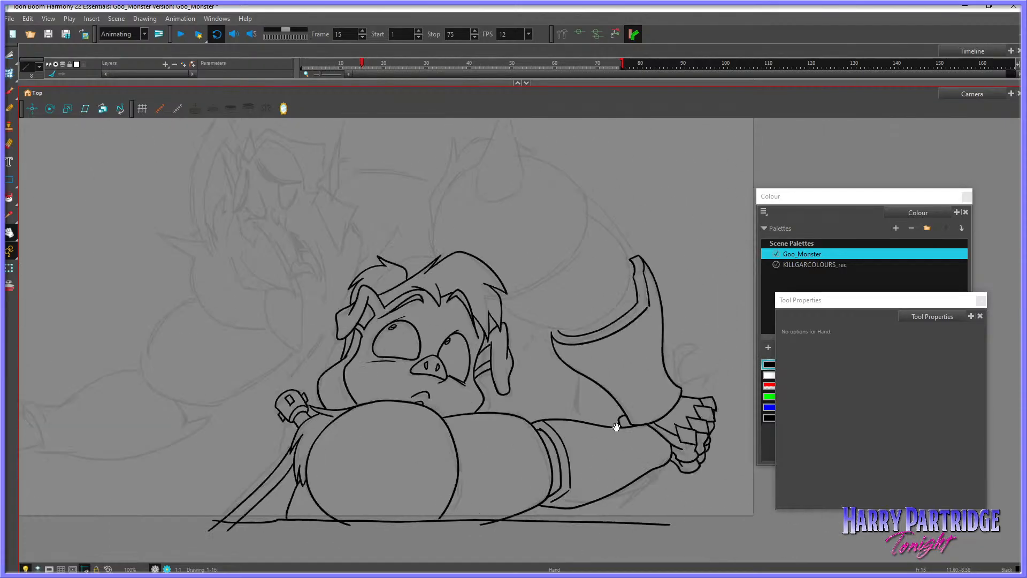
{"action": "left_click_drag", "start_coordinate": [576, 426], "coordinate": [570, 443]}
{"action": "mouse_move", "coordinate": [449, 410]}
{"action": "left_mouse_down"}
{"action": "mouse_move", "coordinate": [597, 375]}
{"action": "mouse_move", "coordinate": [524, 375]}
{"action": "mouse_move", "coordinate": [391, 402]}
{"action": "left_mouse_up"}
{"action": "key", "text": "comma"}
{"action": "key", "text": "comma"}
{"action": "key", "text": "period"}
{"action": "key", "text": "period"}
Step: Ink the tall pointed spike on the small character's far shoulder, using frame 14 as reference
{"action": "key", "text": "alt+b"}
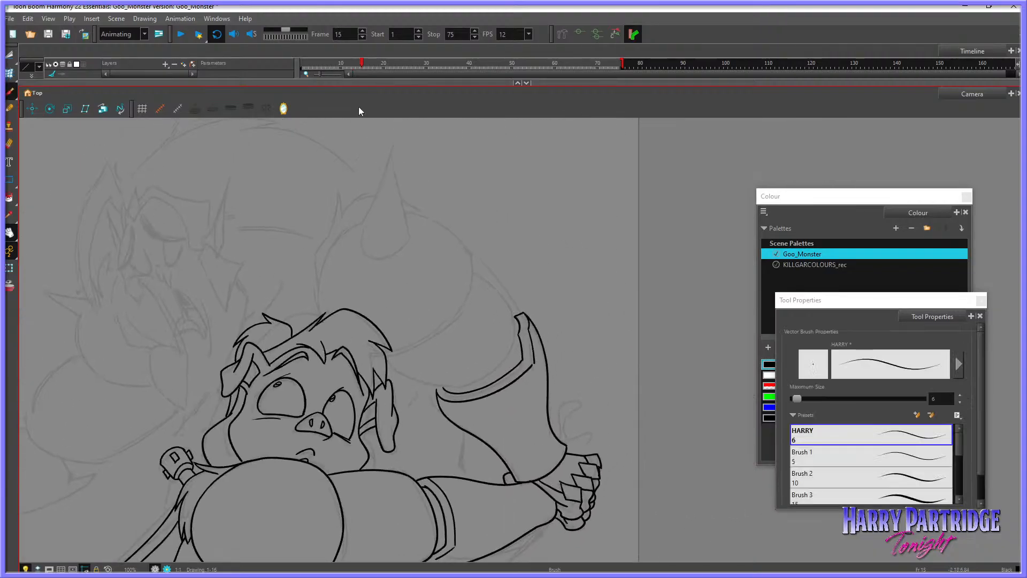
{"action": "key", "text": "comma"}
{"action": "key", "text": "period"}
{"action": "left_click_drag", "start_coordinate": [390, 153], "coordinate": [407, 244]}
{"action": "mouse_move", "coordinate": [389, 153]}
{"action": "left_mouse_down"}
{"action": "mouse_move", "coordinate": [362, 232]}
{"action": "mouse_move", "coordinate": [382, 256]}
{"action": "mouse_move", "coordinate": [406, 243]}
{"action": "mouse_move", "coordinate": [362, 233]}
{"action": "mouse_move", "coordinate": [368, 254]}
{"action": "mouse_move", "coordinate": [408, 241]}
{"action": "left_mouse_up"}
{"action": "key", "text": "ctrl+z"}
{"action": "key", "text": "alt+e"}
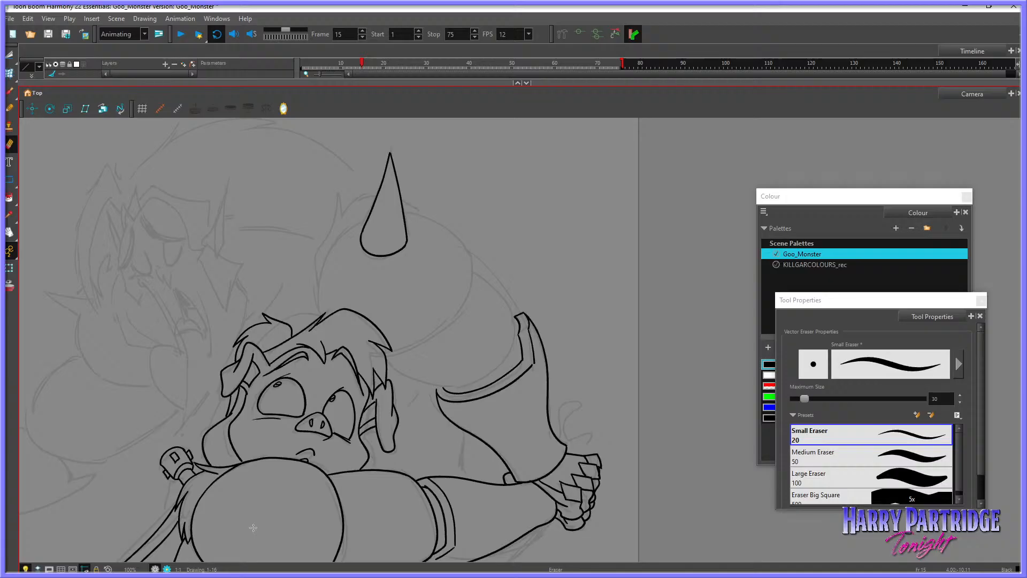
{"action": "key", "text": "alt+b"}
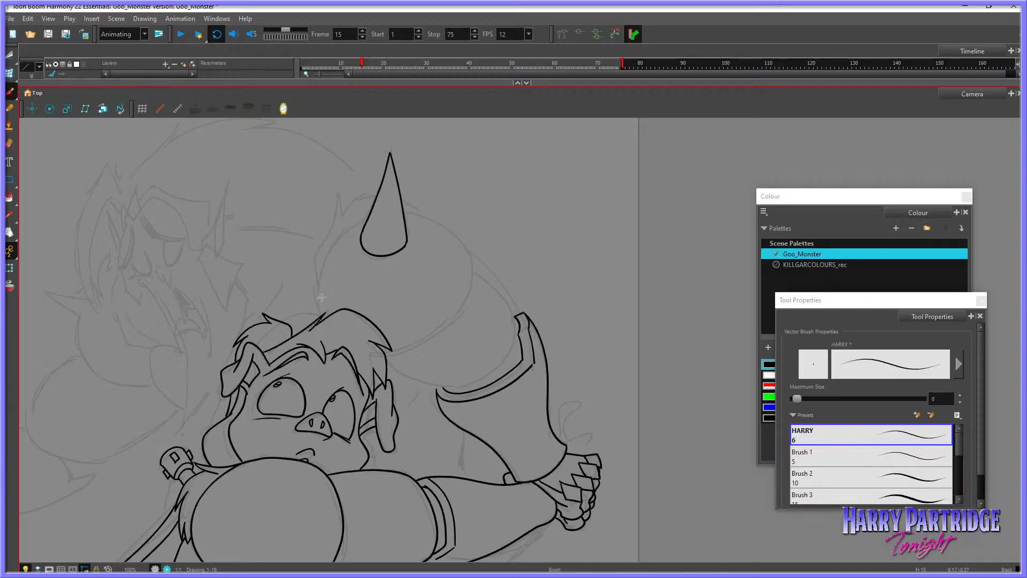
Step: Ink the round outline of the far shoulder on both sides of the spike, redrawing the outer curve
{"action": "mouse_move", "coordinate": [323, 308]}
{"action": "left_mouse_down"}
{"action": "mouse_move", "coordinate": [328, 256]}
{"action": "mouse_move", "coordinate": [366, 218]}
{"action": "left_mouse_up"}
{"action": "key", "text": "comma"}
{"action": "key", "text": "period"}
{"action": "mouse_move", "coordinate": [408, 213]}
{"action": "left_mouse_down"}
{"action": "mouse_move", "coordinate": [449, 229]}
{"action": "mouse_move", "coordinate": [473, 278]}
{"action": "left_mouse_up"}
{"action": "key", "text": "ctrl+z"}
{"action": "mouse_move", "coordinate": [405, 213]}
{"action": "left_mouse_down"}
{"action": "mouse_move", "coordinate": [457, 241]}
{"action": "mouse_move", "coordinate": [466, 286]}
{"action": "mouse_move", "coordinate": [450, 328]}
{"action": "mouse_move", "coordinate": [388, 358]}
{"action": "left_mouse_up"}
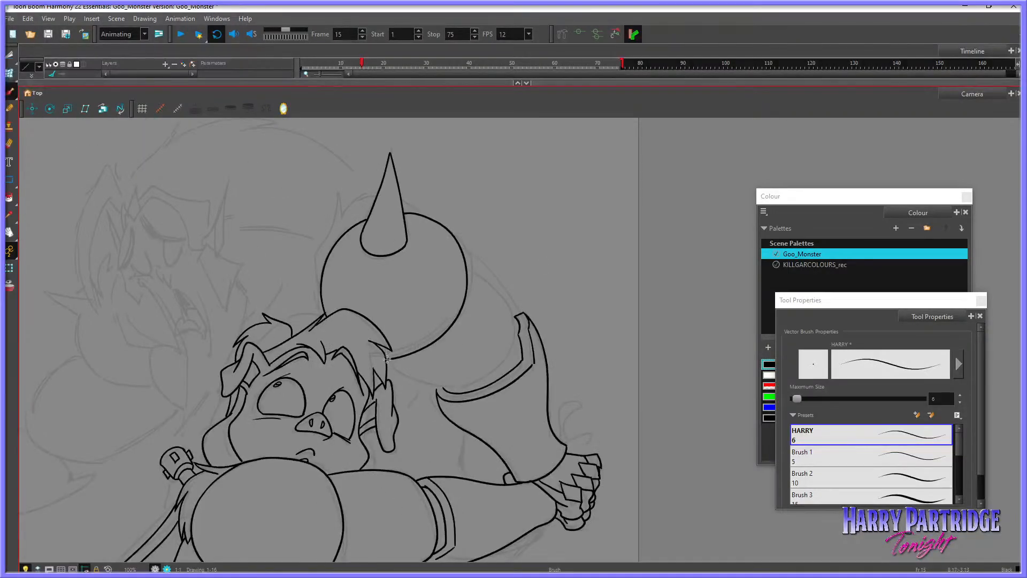
Step: Adjust the lower end of the far shoulder's outer curve with the Envelope tool
{"action": "left_click", "coordinate": [9, 73]}
{"action": "left_click", "coordinate": [428, 350]}
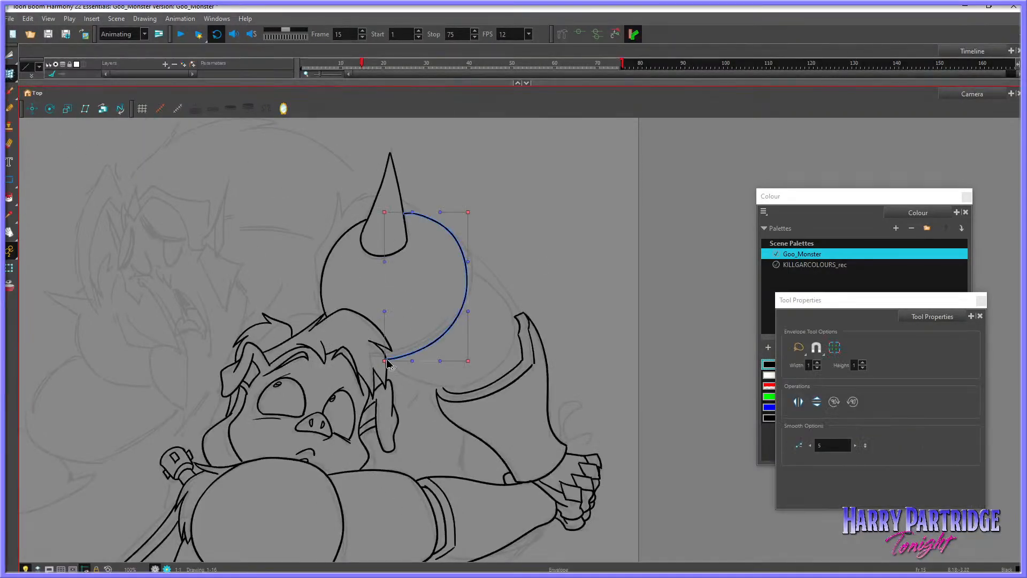
{"action": "left_click", "coordinate": [480, 306]}
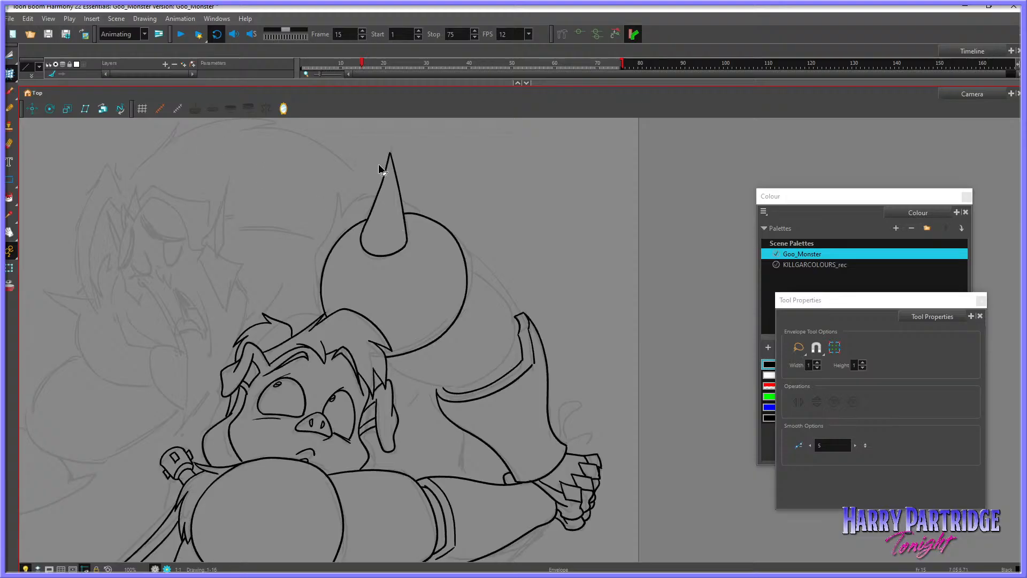
{"action": "left_click", "coordinate": [10, 144]}
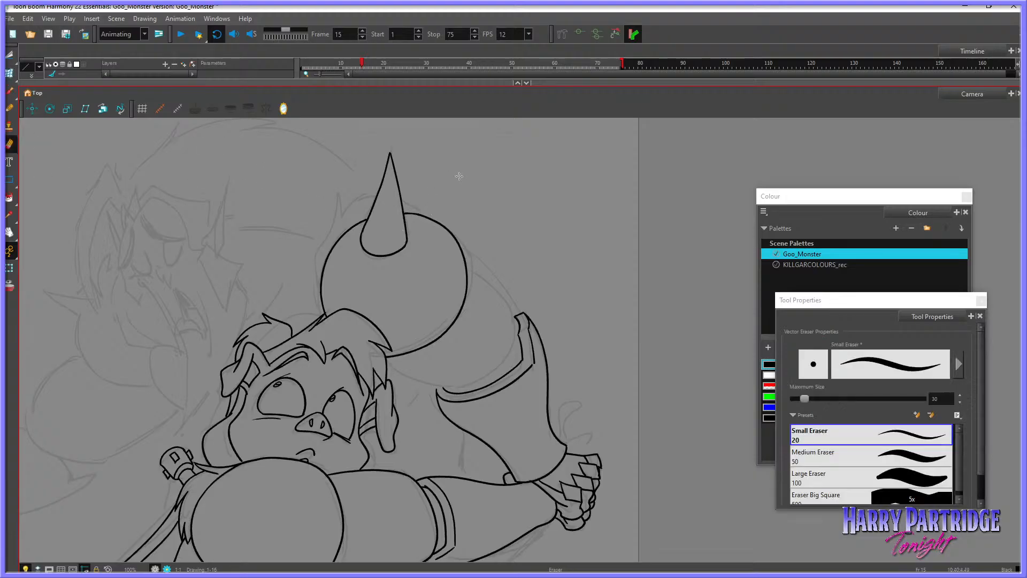
Step: Ink the upper arm's lower and outer edges between the far shoulder and the gauntlet
{"action": "left_click", "coordinate": [10, 92]}
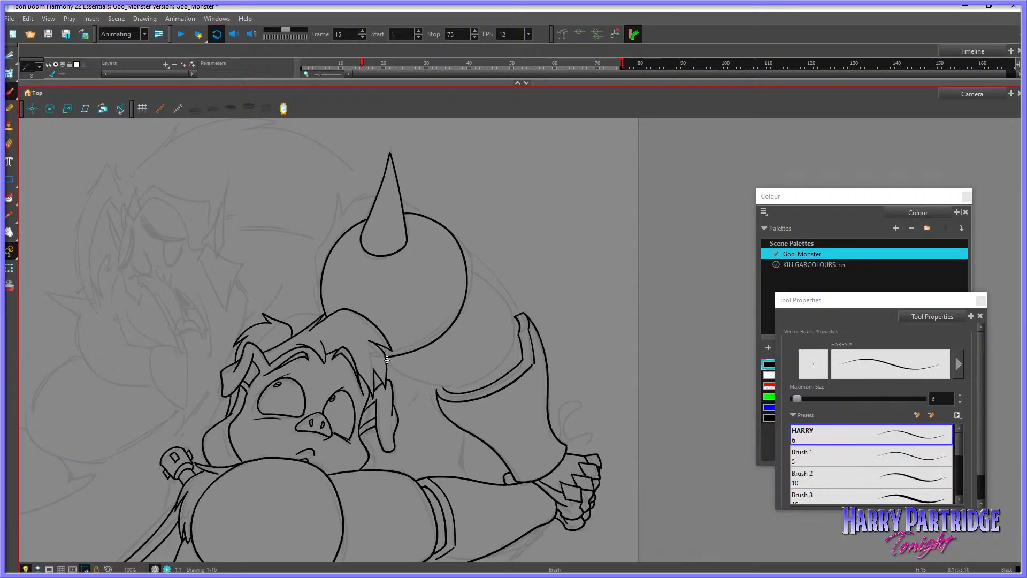
{"action": "mouse_move", "coordinate": [386, 362]}
{"action": "left_mouse_down"}
{"action": "mouse_move", "coordinate": [436, 385]}
{"action": "mouse_move", "coordinate": [466, 382]}
{"action": "mouse_move", "coordinate": [507, 345]}
{"action": "left_mouse_up"}
{"action": "key", "text": "ctrl+z"}
{"action": "mouse_move", "coordinate": [386, 362]}
{"action": "left_mouse_down"}
{"action": "mouse_move", "coordinate": [404, 377]}
{"action": "mouse_move", "coordinate": [454, 387]}
{"action": "mouse_move", "coordinate": [494, 368]}
{"action": "mouse_move", "coordinate": [516, 317]}
{"action": "left_mouse_up"}
{"action": "key", "text": "."}
{"action": "left_click_drag", "start_coordinate": [472, 270], "coordinate": [515, 318]}
{"action": "key", "text": "ctrl+z"}
{"action": "left_click_drag", "start_coordinate": [469, 268], "coordinate": [516, 318]}
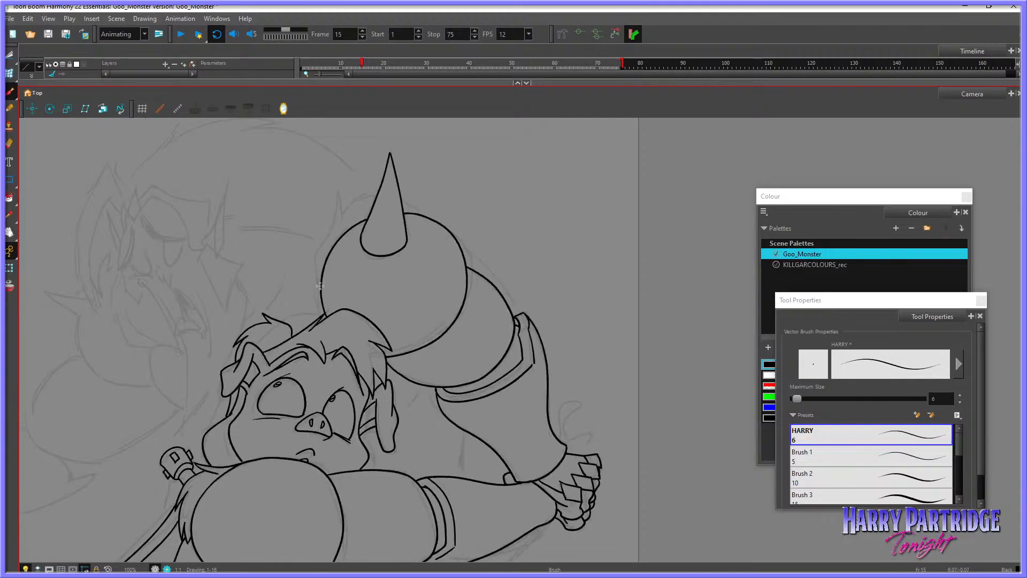
Step: Ink the jagged hair tufts around the far shoulder's upper edge and behind the spike
{"action": "mouse_move", "coordinate": [320, 286]}
{"action": "left_mouse_down"}
{"action": "mouse_move", "coordinate": [315, 249]}
{"action": "mouse_move", "coordinate": [340, 192]}
{"action": "mouse_move", "coordinate": [343, 219]}
{"action": "mouse_move", "coordinate": [318, 270]}
{"action": "mouse_move", "coordinate": [316, 242]}
{"action": "mouse_move", "coordinate": [341, 210]}
{"action": "left_mouse_up"}
{"action": "key", "text": "ctrl+z"}
{"action": "key", "text": "alt+s"}
{"action": "key", "text": "alt+b"}
{"action": "mouse_move", "coordinate": [343, 215]}
{"action": "left_mouse_down"}
{"action": "mouse_move", "coordinate": [375, 189]}
{"action": "mouse_move", "coordinate": [358, 206]}
{"action": "mouse_move", "coordinate": [399, 195]}
{"action": "left_mouse_up"}
{"action": "key", "text": "ctrl+z"}
{"action": "key", "text": "ctrl+z"}
{"action": "key", "text": "ctrl+z"}
{"action": "mouse_move", "coordinate": [341, 216]}
{"action": "left_mouse_down"}
{"action": "mouse_move", "coordinate": [373, 188]}
{"action": "mouse_move", "coordinate": [357, 203]}
{"action": "left_mouse_up"}
{"action": "mouse_move", "coordinate": [357, 203]}
{"action": "left_mouse_down"}
{"action": "mouse_move", "coordinate": [374, 195]}
{"action": "mouse_move", "coordinate": [412, 202]}
{"action": "mouse_move", "coordinate": [423, 216]}
{"action": "left_mouse_up"}
{"action": "key", "text": "."}
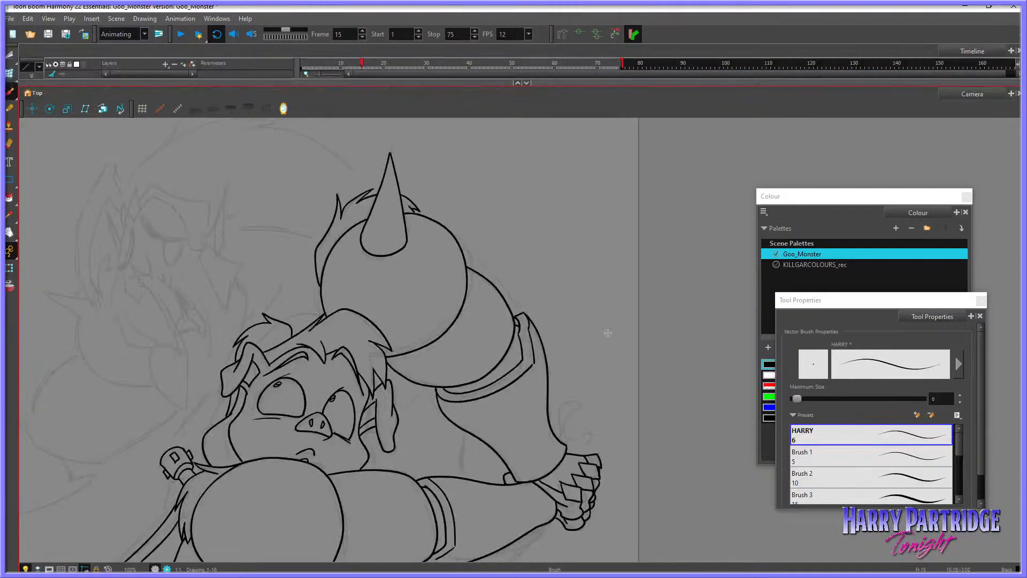
Step: Ink the curled fingers of the raised arm's hand beyond the gauntlet's wrist
{"action": "key", "text": "."}
{"action": "key", "text": "."}
{"action": "mouse_move", "coordinate": [566, 423]}
{"action": "left_mouse_down"}
{"action": "mouse_move", "coordinate": [559, 439]}
{"action": "mouse_move", "coordinate": [574, 434]}
{"action": "mouse_move", "coordinate": [582, 452]}
{"action": "left_mouse_up"}
{"action": "mouse_move", "coordinate": [556, 417]}
{"action": "left_mouse_down"}
{"action": "mouse_move", "coordinate": [582, 407]}
{"action": "mouse_move", "coordinate": [568, 420]}
{"action": "mouse_move", "coordinate": [593, 430]}
{"action": "mouse_move", "coordinate": [596, 449]}
{"action": "mouse_move", "coordinate": [585, 447]}
{"action": "left_mouse_up"}
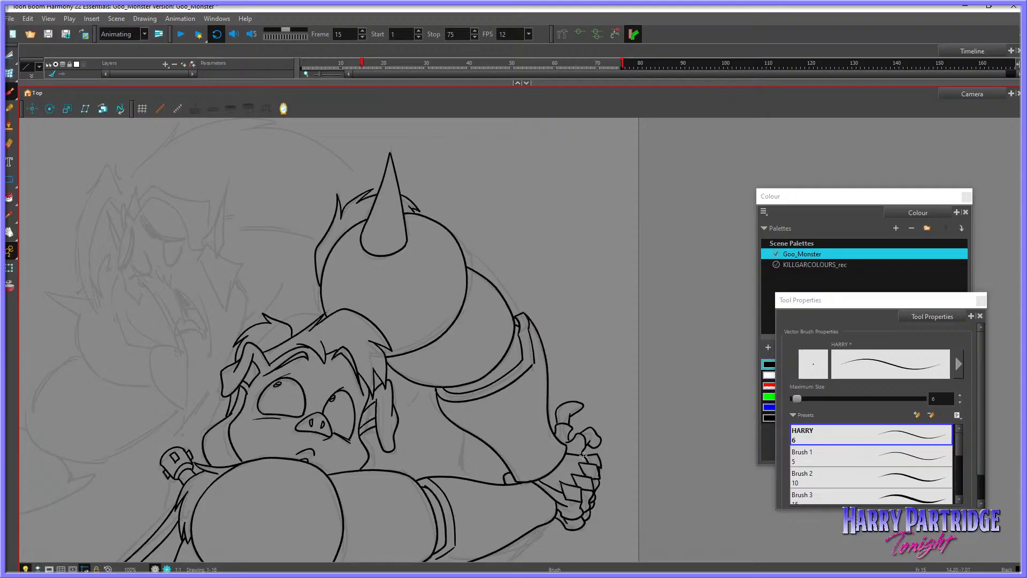
{"action": "key", "text": "."}
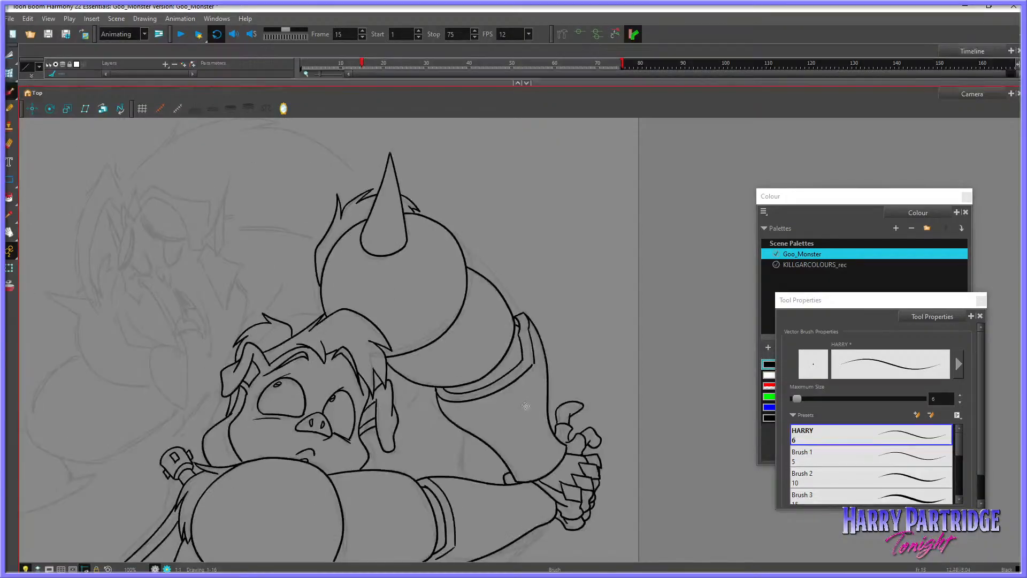
Step: Review the whole inked small character on frame 15 against its neighbouring frames
{"action": "left_click", "coordinate": [10, 233]}
{"action": "left_click_drag", "start_coordinate": [484, 427], "coordinate": [619, 379]}
{"action": "key", "text": "."}
{"action": "key", "text": "."}
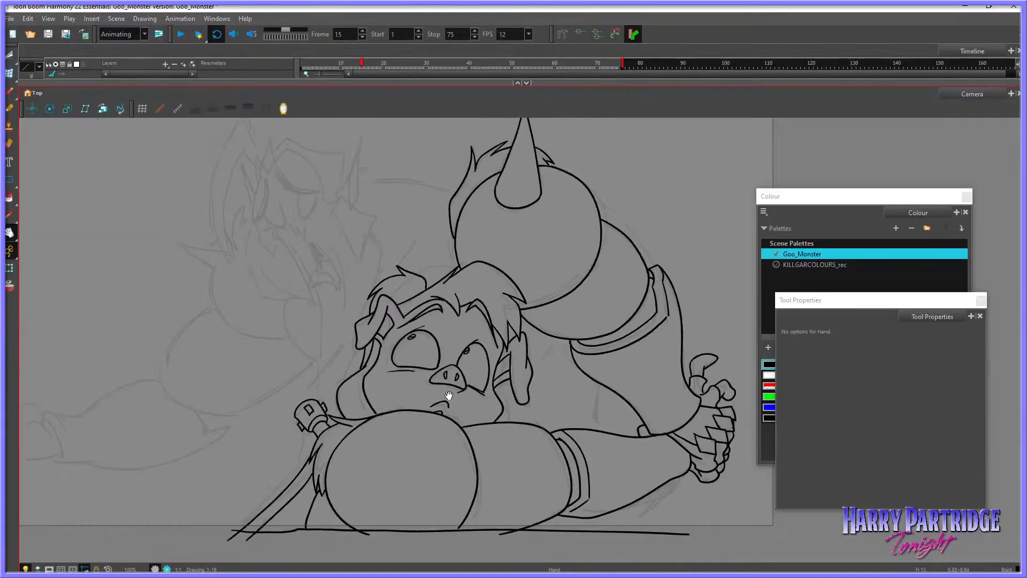
Step: Ink the large character's long pointed ear with the Brush over the rough head on frame 15
{"action": "left_click_drag", "start_coordinate": [448, 396], "coordinate": [577, 420]}
{"action": "left_click_drag", "start_coordinate": [472, 427], "coordinate": [419, 464]}
{"action": "key", "text": "."}
{"action": "key", "text": "."}
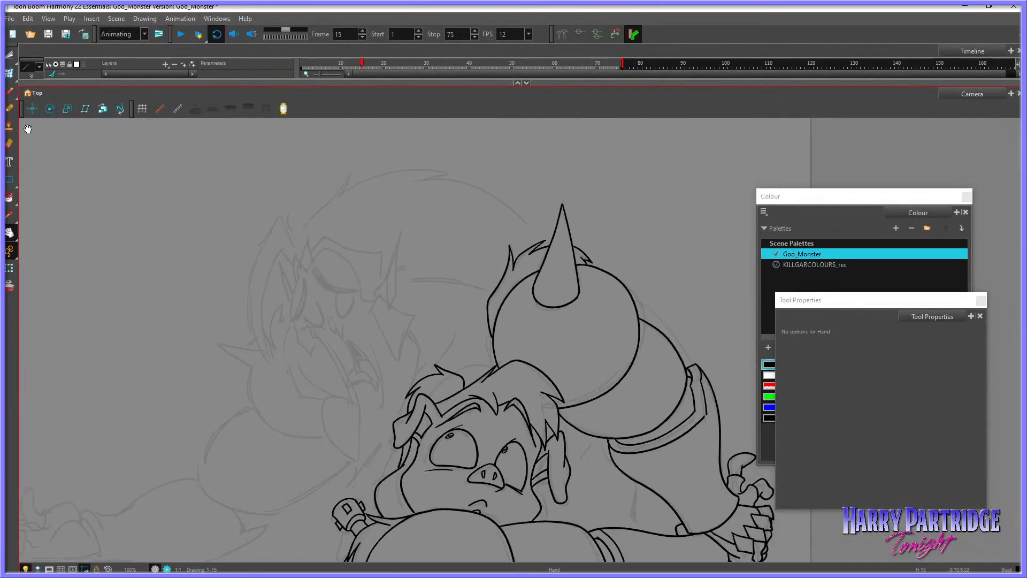
{"action": "left_click", "coordinate": [10, 93]}
{"action": "key", "text": "."}
{"action": "key", "text": "."}
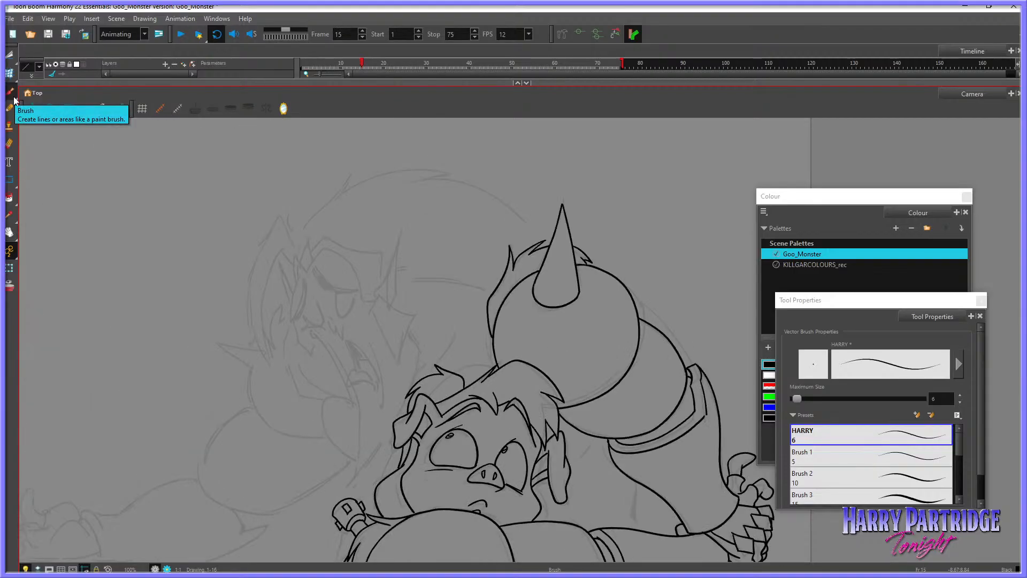
{"action": "left_click_drag", "start_coordinate": [400, 234], "coordinate": [385, 283]}
{"action": "key", "text": "ctrl+z"}
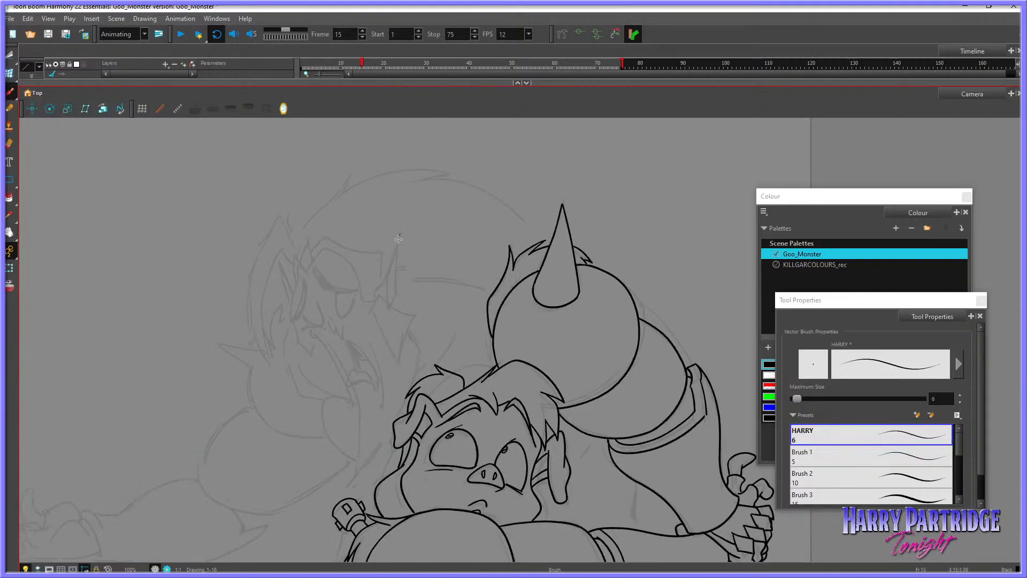
{"action": "left_click_drag", "start_coordinate": [401, 234], "coordinate": [385, 288]}
{"action": "key", "text": "ctrl+z"}
{"action": "mouse_move", "coordinate": [401, 231]}
{"action": "left_mouse_down"}
{"action": "mouse_move", "coordinate": [384, 293]}
{"action": "mouse_move", "coordinate": [391, 309]}
{"action": "left_mouse_up"}
{"action": "mouse_move", "coordinate": [400, 234]}
{"action": "left_mouse_down"}
{"action": "mouse_move", "coordinate": [396, 296]}
{"action": "mouse_move", "coordinate": [390, 306]}
{"action": "mouse_move", "coordinate": [373, 298]}
{"action": "left_mouse_up"}
{"action": "key", "text": "ctrl+z"}
{"action": "key", "text": "ctrl+z"}
Step: Ink the small curved details at the base of the pointed ear, next to the eye
{"action": "key", "text": "comma"}
{"action": "key", "text": "period"}
{"action": "mouse_move", "coordinate": [360, 297]}
{"action": "left_mouse_down"}
{"action": "mouse_move", "coordinate": [377, 299]}
{"action": "mouse_move", "coordinate": [370, 320]}
{"action": "mouse_move", "coordinate": [379, 298]}
{"action": "left_mouse_up"}
{"action": "key", "text": "ctrl+z"}
{"action": "key", "text": "ctrl+z"}
{"action": "mouse_move", "coordinate": [377, 299]}
{"action": "left_mouse_down"}
{"action": "mouse_move", "coordinate": [370, 315]}
{"action": "mouse_move", "coordinate": [378, 299]}
{"action": "mouse_move", "coordinate": [404, 366]}
{"action": "left_mouse_up"}
{"action": "key", "text": "ctrl+z"}
{"action": "key", "text": "ctrl+z"}
{"action": "key", "text": "ctrl+z"}
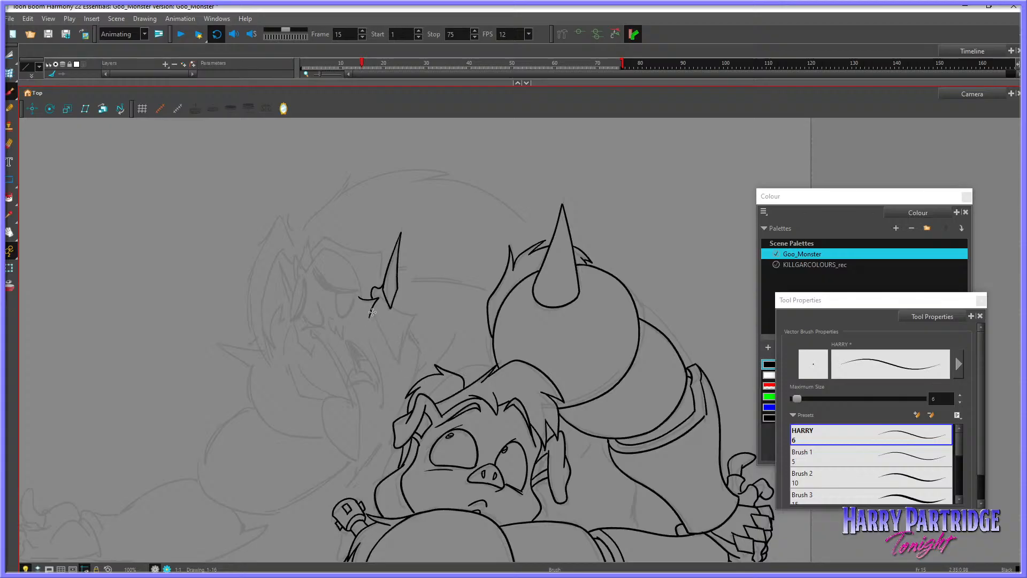
Step: Ink the angular, pointed cheek shape below the large character's ear
{"action": "mouse_move", "coordinate": [370, 313]}
{"action": "left_mouse_down"}
{"action": "mouse_move", "coordinate": [401, 364]}
{"action": "mouse_move", "coordinate": [420, 315]}
{"action": "mouse_move", "coordinate": [378, 299]}
{"action": "mouse_move", "coordinate": [418, 321]}
{"action": "left_mouse_up"}
{"action": "key", "text": "comma"}
{"action": "key", "text": "period"}
{"action": "mouse_move", "coordinate": [410, 329]}
{"action": "left_mouse_down"}
{"action": "mouse_move", "coordinate": [421, 347]}
{"action": "mouse_move", "coordinate": [415, 383]}
{"action": "left_mouse_up"}
{"action": "key", "text": "ctrl+z"}
{"action": "key", "text": "comma"}
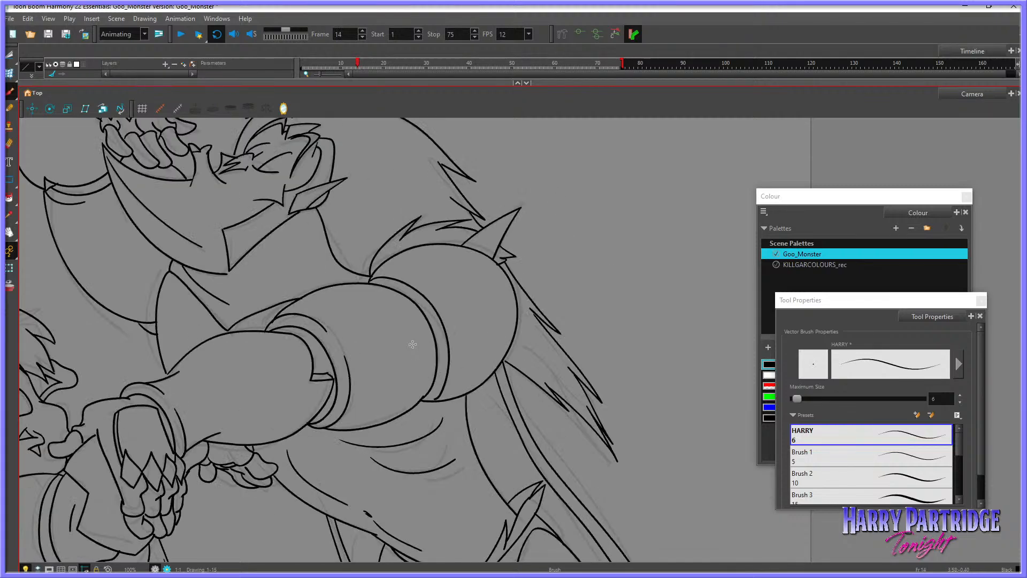
{"action": "key", "text": "period"}
Step: Ink the small jagged nose shape in the middle of the large character's face
{"action": "mouse_move", "coordinate": [333, 317]}
{"action": "left_mouse_down"}
{"action": "mouse_move", "coordinate": [335, 335]}
{"action": "mouse_move", "coordinate": [345, 323]}
{"action": "left_mouse_up"}
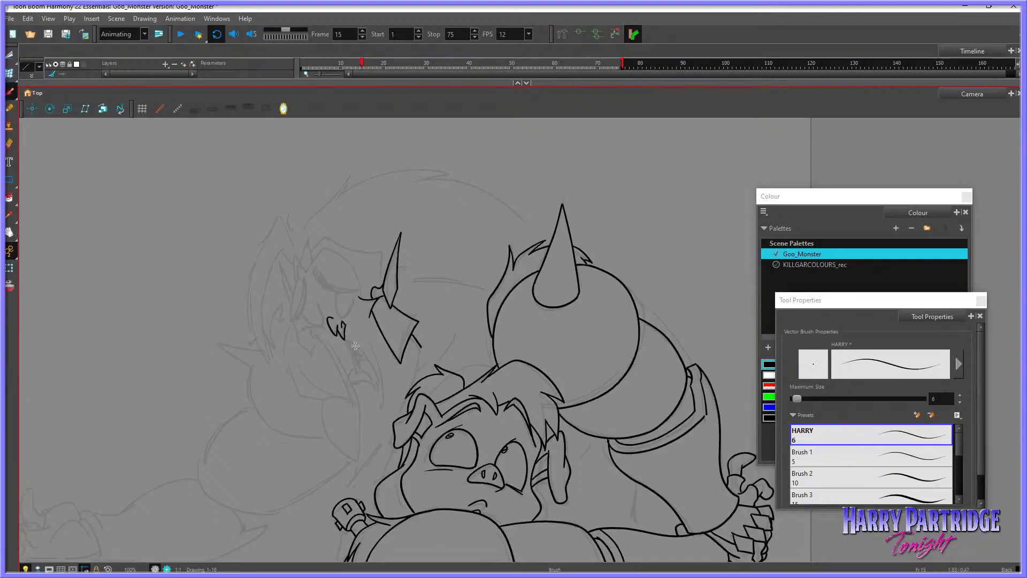
{"action": "key", "text": "ctrl+z"}
{"action": "key", "text": "ctrl+z"}
{"action": "key", "text": "ctrl+z"}
{"action": "left_click_drag", "start_coordinate": [330, 316], "coordinate": [378, 366]}
{"action": "key", "text": "ctrl+z"}
{"action": "key", "text": "ctrl+z"}
{"action": "key", "text": "ctrl+z"}
Step: Ink both edges of the large character's long pointed jaw, down to its tip and back up towards the small character's ear
{"action": "mouse_move", "coordinate": [303, 327]}
{"action": "left_mouse_down"}
{"action": "mouse_move", "coordinate": [322, 335]}
{"action": "mouse_move", "coordinate": [345, 379]}
{"action": "mouse_move", "coordinate": [352, 484]}
{"action": "left_mouse_up"}
{"action": "left_click_drag", "start_coordinate": [411, 335], "coordinate": [411, 386]}
{"action": "key", "text": "ctrl+z"}
{"action": "key", "text": "ctrl+z"}
{"action": "mouse_move", "coordinate": [411, 336]}
{"action": "left_mouse_down"}
{"action": "mouse_move", "coordinate": [419, 344]}
{"action": "mouse_move", "coordinate": [410, 387]}
{"action": "left_mouse_up"}
{"action": "key", "text": "ctrl+z"}
{"action": "left_click_drag", "start_coordinate": [367, 465], "coordinate": [392, 432]}
{"action": "key", "text": "ctrl+z"}
{"action": "left_click_drag", "start_coordinate": [351, 483], "coordinate": [394, 425]}
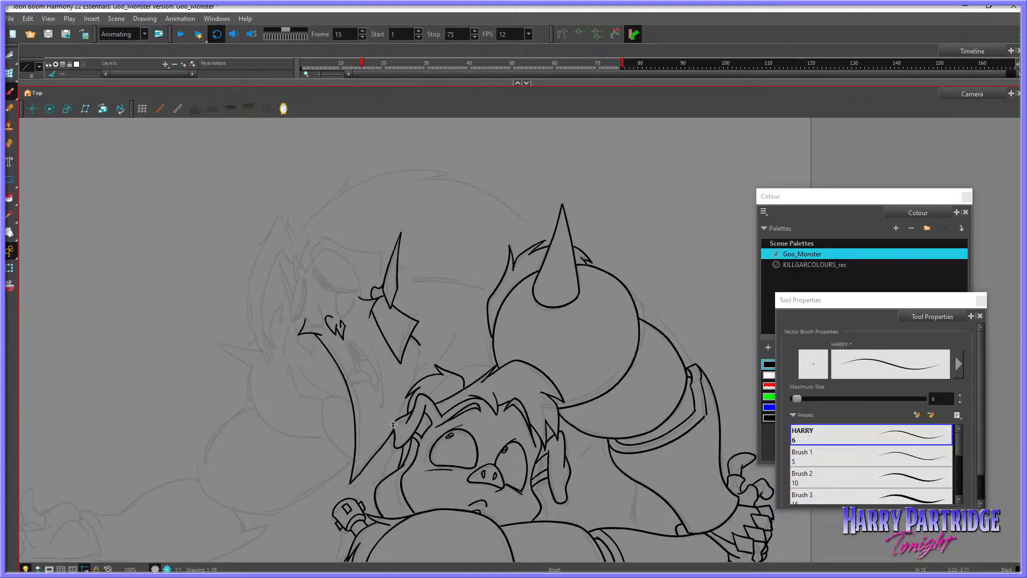
{"action": "key", "text": "ctrl+z"}
{"action": "left_click_drag", "start_coordinate": [351, 482], "coordinate": [392, 429]}
Step: Ink the neck lines between the cheek point and the small character's hair, checking them against the previous frame
{"action": "mouse_move", "coordinate": [419, 346]}
{"action": "left_mouse_down"}
{"action": "mouse_move", "coordinate": [397, 418]}
{"action": "mouse_move", "coordinate": [421, 376]}
{"action": "left_mouse_up"}
{"action": "key", "text": "comma"}
{"action": "key", "text": "period"}
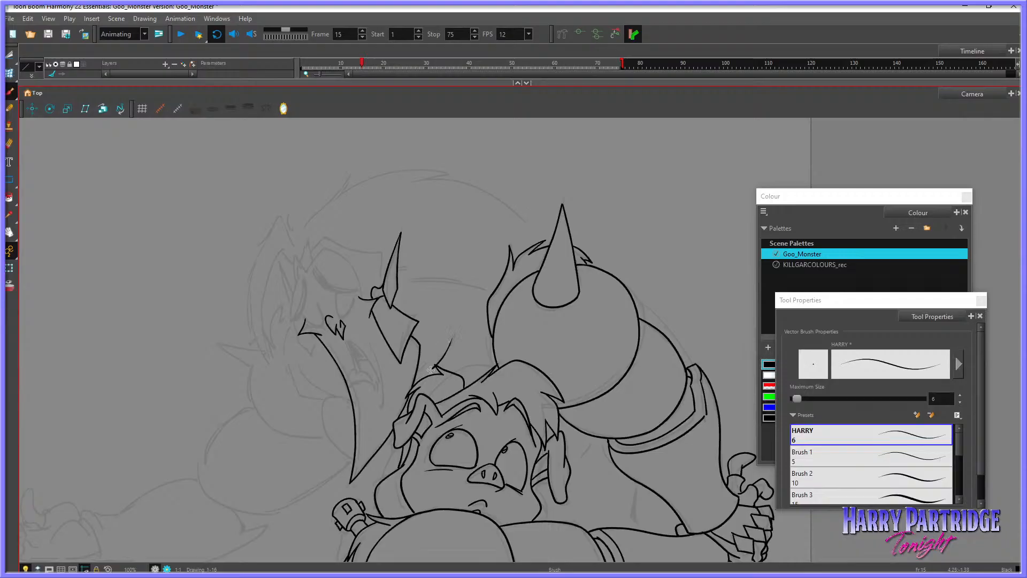
{"action": "key", "text": "comma"}
{"action": "key", "text": "period"}
{"action": "key", "text": "comma"}
{"action": "key", "text": "period"}
Step: Ink the large character's curved brow line, the eye beneath it and the small tuft at the brow's far end
{"action": "mouse_move", "coordinate": [314, 268]}
{"action": "left_mouse_down"}
{"action": "mouse_move", "coordinate": [319, 282]}
{"action": "mouse_move", "coordinate": [360, 292]}
{"action": "left_mouse_up"}
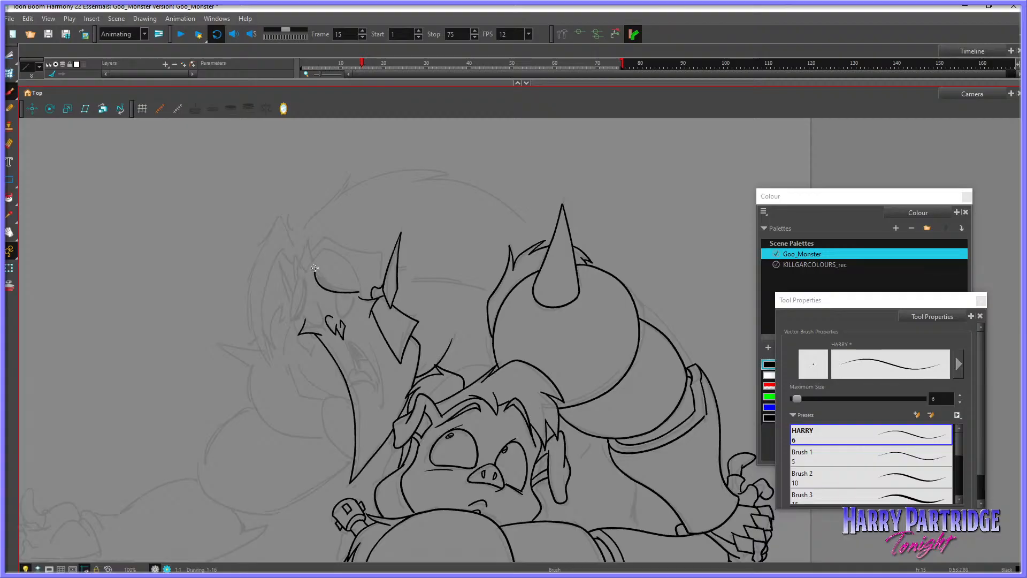
{"action": "mouse_move", "coordinate": [314, 268]}
{"action": "left_mouse_down"}
{"action": "mouse_move", "coordinate": [360, 291]}
{"action": "mouse_move", "coordinate": [336, 296]}
{"action": "mouse_move", "coordinate": [335, 314]}
{"action": "mouse_move", "coordinate": [356, 296]}
{"action": "left_mouse_up"}
{"action": "key", "text": "ctrl+z"}
{"action": "mouse_move", "coordinate": [302, 268]}
{"action": "left_mouse_down"}
{"action": "mouse_move", "coordinate": [314, 257]}
{"action": "mouse_move", "coordinate": [307, 274]}
{"action": "mouse_move", "coordinate": [308, 241]}
{"action": "mouse_move", "coordinate": [313, 257]}
{"action": "left_mouse_up"}
{"action": "key", "text": "ctrl+z"}
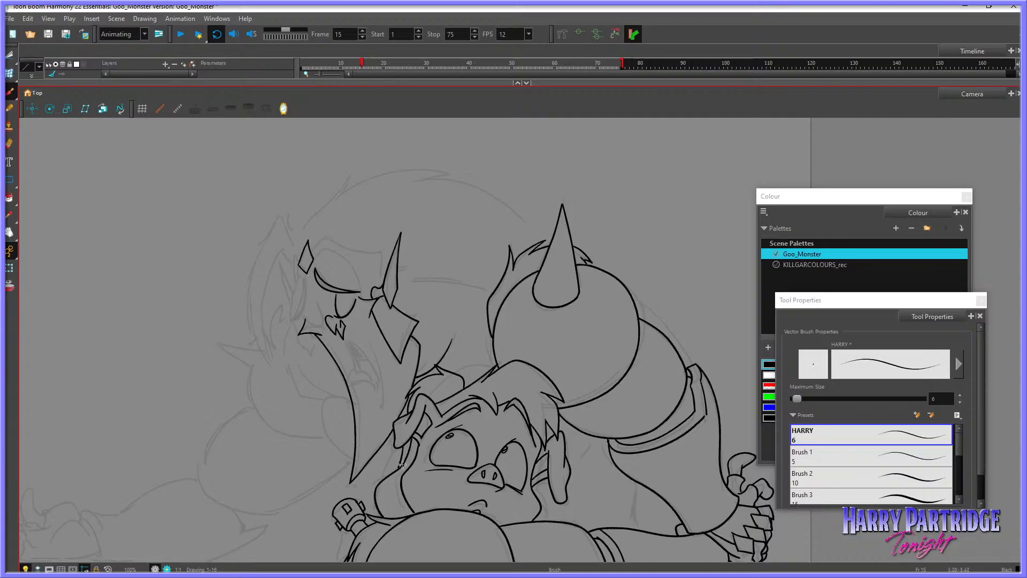
Step: Ink the heavy brow ridge over the eye, from the far tuft across to the base of the pointed ear
{"action": "mouse_move", "coordinate": [315, 255]}
{"action": "left_mouse_down"}
{"action": "mouse_move", "coordinate": [348, 261]}
{"action": "mouse_move", "coordinate": [363, 293]}
{"action": "mouse_move", "coordinate": [322, 251]}
{"action": "mouse_move", "coordinate": [335, 247]}
{"action": "mouse_move", "coordinate": [323, 249]}
{"action": "mouse_move", "coordinate": [349, 262]}
{"action": "mouse_move", "coordinate": [365, 291]}
{"action": "left_mouse_up"}
{"action": "key", "text": "ctrl+z"}
{"action": "key", "text": "ctrl+z"}
{"action": "left_click_drag", "start_coordinate": [316, 246], "coordinate": [369, 251]}
{"action": "left_click_drag", "start_coordinate": [382, 251], "coordinate": [379, 287]}
{"action": "key", "text": "ctrl+z"}
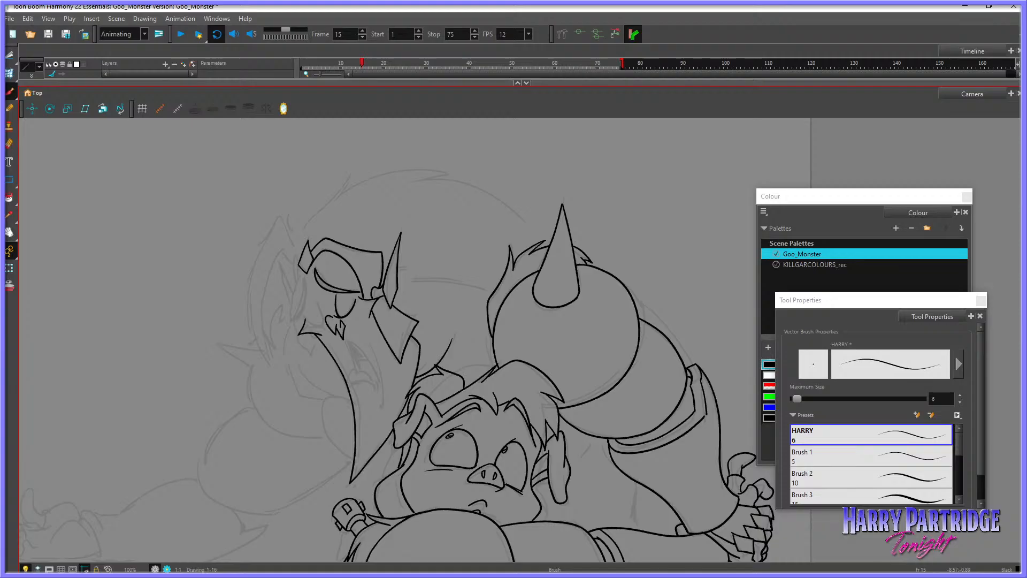
Step: Ink the small pointed shape just outside the tuft at the brow's far end
{"action": "left_click", "coordinate": [14, 96]}
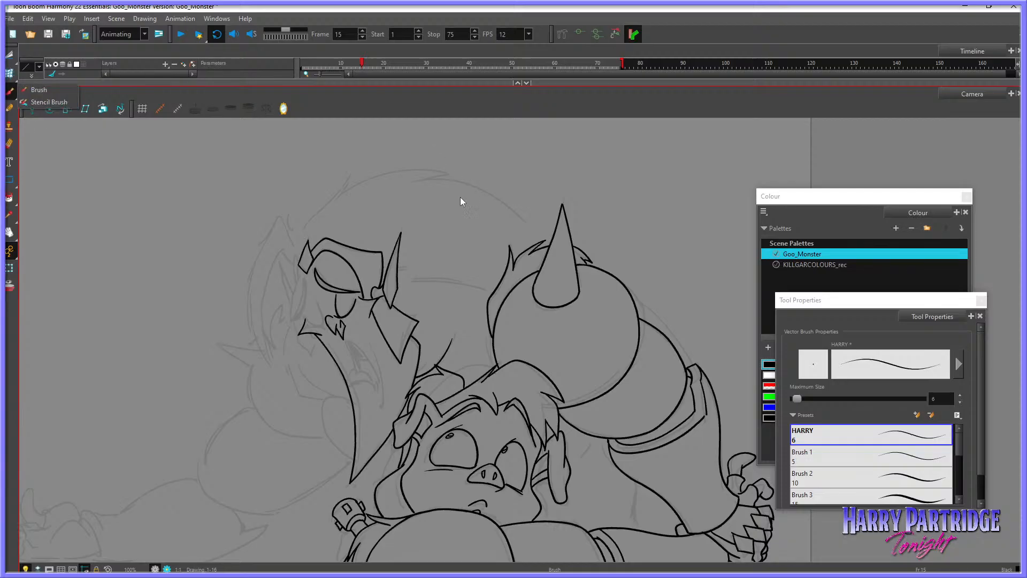
{"action": "left_click", "coordinate": [296, 262]}
{"action": "mouse_move", "coordinate": [301, 261]}
{"action": "left_mouse_down"}
{"action": "mouse_move", "coordinate": [296, 253]}
{"action": "mouse_move", "coordinate": [293, 280]}
{"action": "mouse_move", "coordinate": [297, 254]}
{"action": "mouse_move", "coordinate": [298, 270]}
{"action": "left_mouse_up"}
{"action": "key", "text": "ctrl+z"}
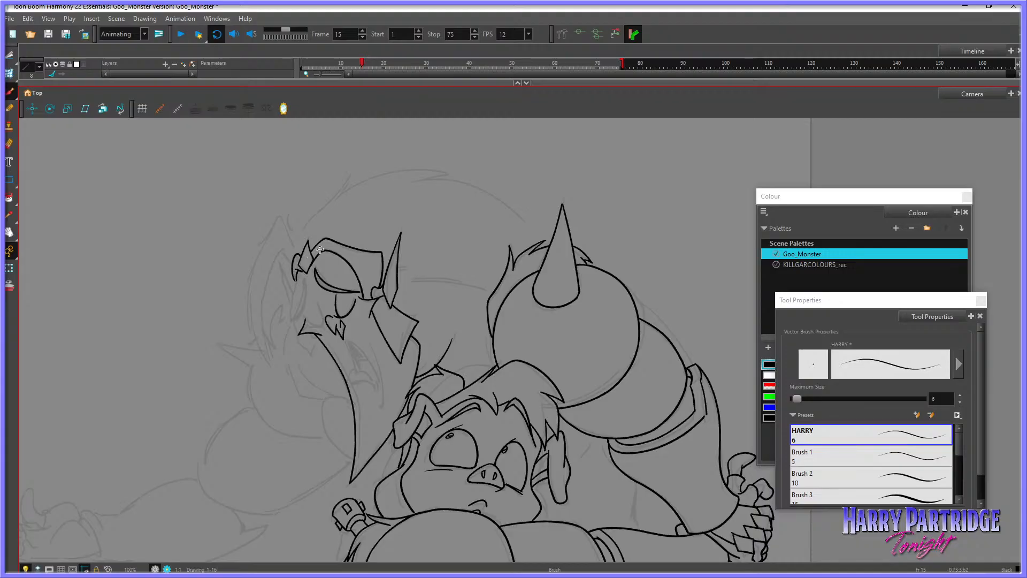
Step: Ink the far side of the face between the brow tuft and the nose, including the far cheek shape
{"action": "key", "text": "alt+z"}
{"action": "left_click_drag", "start_coordinate": [297, 271], "coordinate": [306, 273]}
{"action": "mouse_move", "coordinate": [300, 276]}
{"action": "left_mouse_down"}
{"action": "mouse_move", "coordinate": [291, 320]}
{"action": "mouse_move", "coordinate": [303, 279]}
{"action": "left_mouse_up"}
{"action": "key", "text": "ctrl+z"}
{"action": "left_click_drag", "start_coordinate": [304, 279], "coordinate": [298, 317]}
{"action": "key", "text": "ctrl+z"}
{"action": "key", "text": "ctrl+z"}
{"action": "mouse_move", "coordinate": [303, 280]}
{"action": "left_mouse_down"}
{"action": "mouse_move", "coordinate": [294, 319]}
{"action": "mouse_move", "coordinate": [303, 278]}
{"action": "left_mouse_up"}
{"action": "key", "text": "ctrl+z"}
{"action": "mouse_move", "coordinate": [305, 315]}
{"action": "left_mouse_down"}
{"action": "mouse_move", "coordinate": [324, 322]}
{"action": "mouse_move", "coordinate": [316, 305]}
{"action": "left_mouse_up"}
{"action": "key", "text": "ctrl+z"}
{"action": "key", "text": "ctrl+z"}
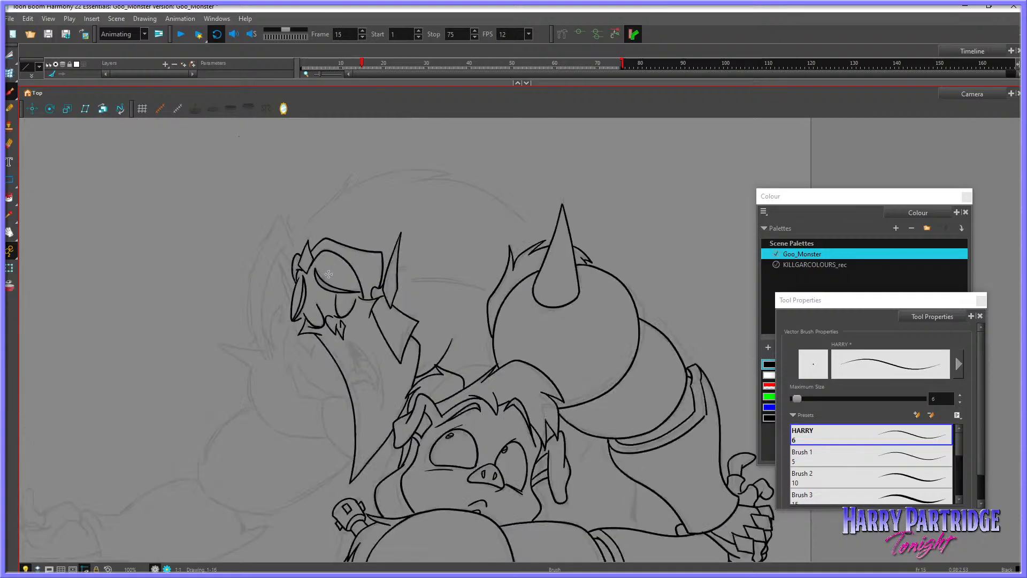
Step: Select and delete the stray stroke at the base of the pointed ear
{"action": "left_click", "coordinate": [9, 72]}
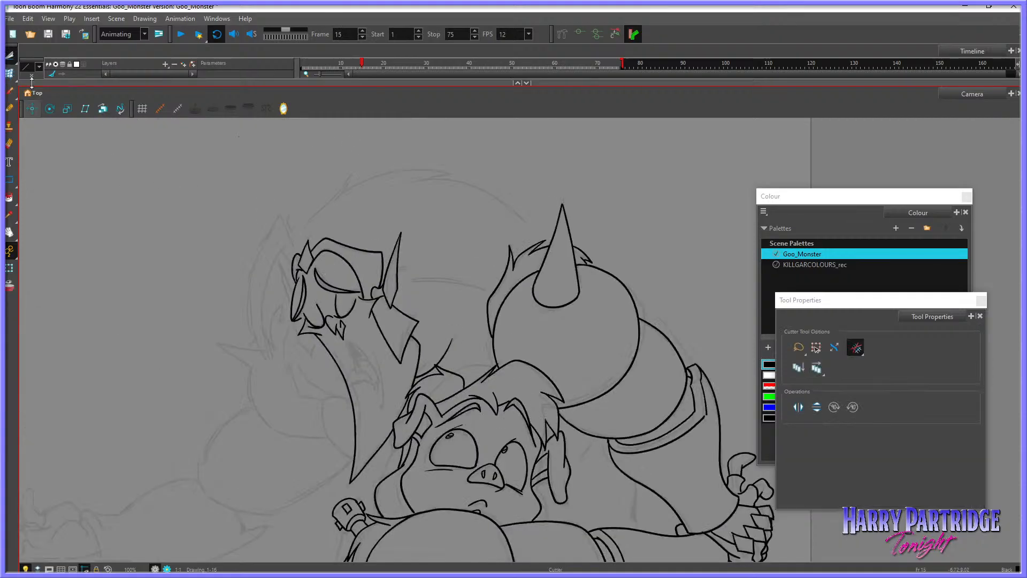
{"action": "left_click", "coordinate": [11, 74]}
{"action": "left_click", "coordinate": [376, 301]}
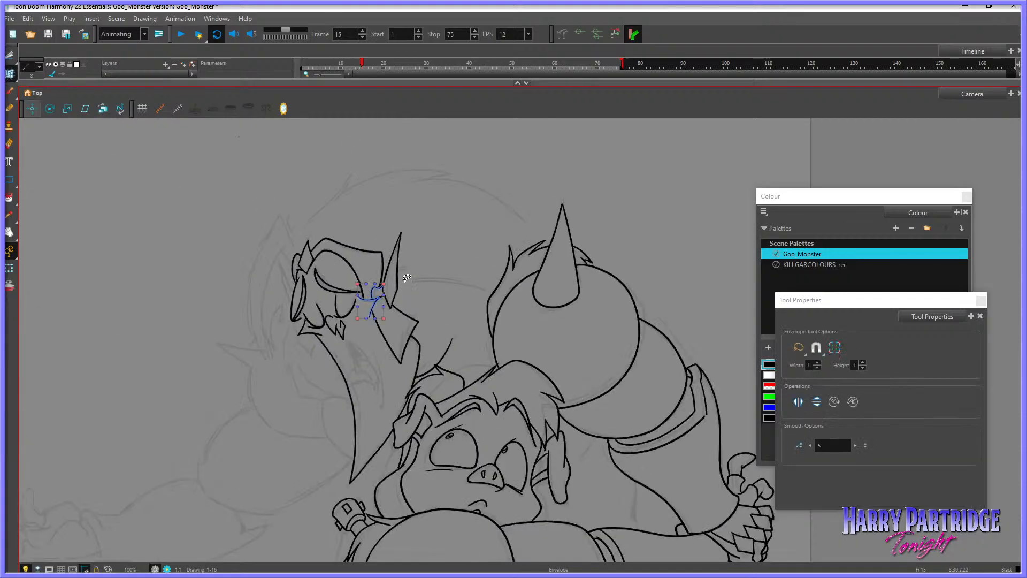
{"action": "left_click", "coordinate": [404, 274]}
{"action": "left_click", "coordinate": [378, 299]}
{"action": "key", "text": "Delete"}
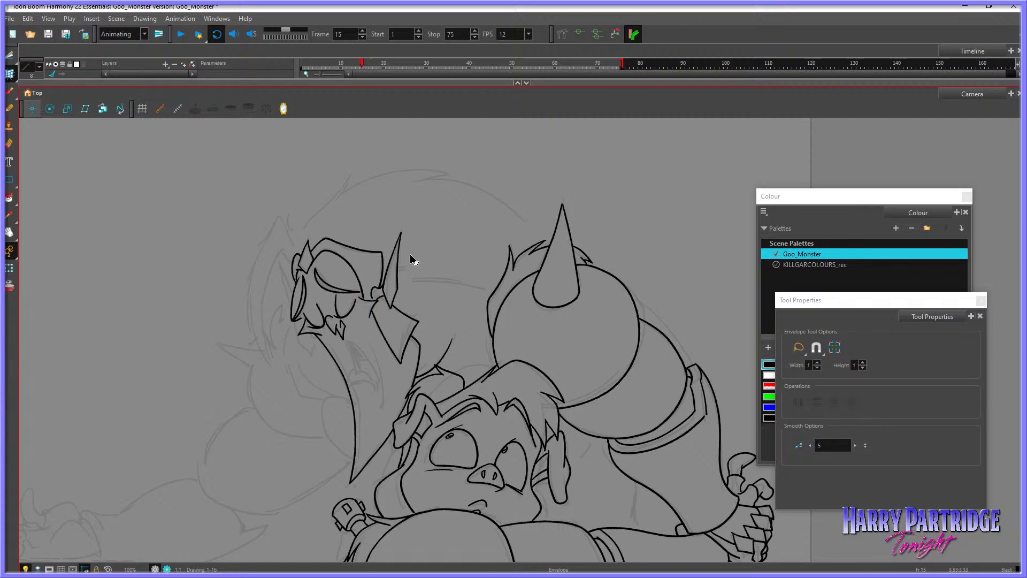
Step: Ink the pointed far ear behind the face and the jagged edge below it at the mouth's far corner
{"action": "left_click", "coordinate": [10, 91]}
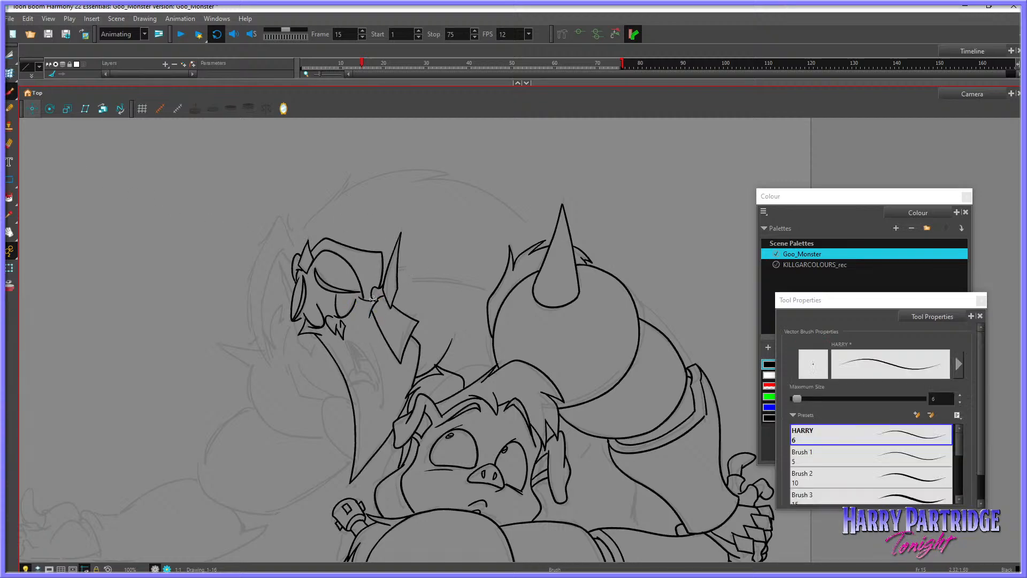
{"action": "left_click_drag", "start_coordinate": [280, 269], "coordinate": [291, 303]}
{"action": "key", "text": "ctrl+z"}
{"action": "key", "text": "ctrl+z"}
{"action": "key", "text": "ctrl+z"}
{"action": "mouse_move", "coordinate": [282, 269]}
{"action": "left_mouse_down"}
{"action": "mouse_move", "coordinate": [296, 293]}
{"action": "mouse_move", "coordinate": [298, 340]}
{"action": "mouse_move", "coordinate": [310, 352]}
{"action": "mouse_move", "coordinate": [314, 340]}
{"action": "left_mouse_up"}
{"action": "key", "text": "ctrl+z"}
{"action": "key", "text": "ctrl+z"}
{"action": "key", "text": "ctrl+z"}
{"action": "key", "text": "ctrl+z"}
{"action": "key", "text": "ctrl+z"}
{"action": "key", "text": "ctrl+z"}
{"action": "left_click_drag", "start_coordinate": [282, 269], "coordinate": [292, 304]}
{"action": "key", "text": "ctrl+z"}
{"action": "left_click_drag", "start_coordinate": [281, 269], "coordinate": [294, 291]}
{"action": "left_click_drag", "start_coordinate": [282, 268], "coordinate": [311, 352]}
{"action": "left_click", "coordinate": [9, 91]}
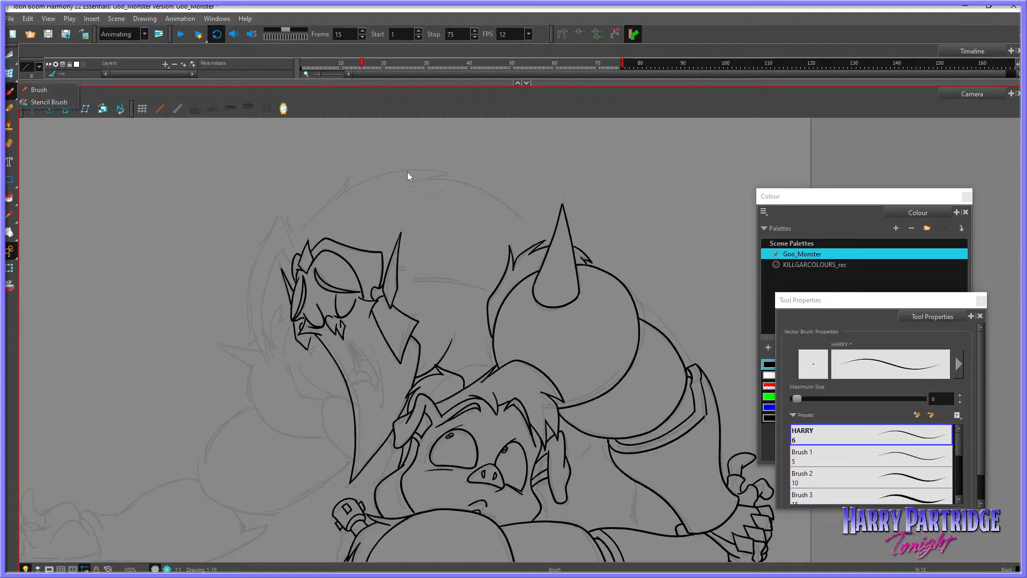
{"action": "left_click", "coordinate": [529, 167]}
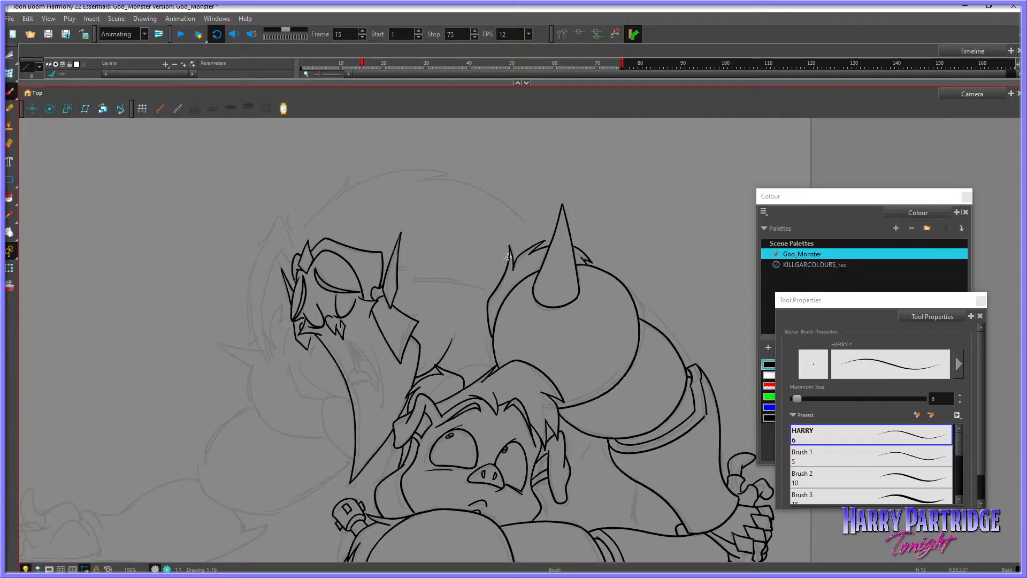
Step: Ink the pointed hair tufts rising above the far side of the large character's head
{"action": "key", "text": "comma"}
{"action": "key", "text": "comma"}
{"action": "key", "text": "period"}
{"action": "key", "text": "period"}
{"action": "left_click_drag", "start_coordinate": [288, 212], "coordinate": [297, 247]}
{"action": "mouse_move", "coordinate": [287, 213]}
{"action": "left_mouse_down"}
{"action": "mouse_move", "coordinate": [252, 250]}
{"action": "mouse_move", "coordinate": [276, 237]}
{"action": "mouse_move", "coordinate": [251, 264]}
{"action": "mouse_move", "coordinate": [243, 299]}
{"action": "mouse_move", "coordinate": [253, 272]}
{"action": "mouse_move", "coordinate": [260, 344]}
{"action": "left_mouse_up"}
{"action": "key", "text": "ctrl+z"}
{"action": "key", "text": "ctrl+z"}
{"action": "key", "text": "ctrl+z"}
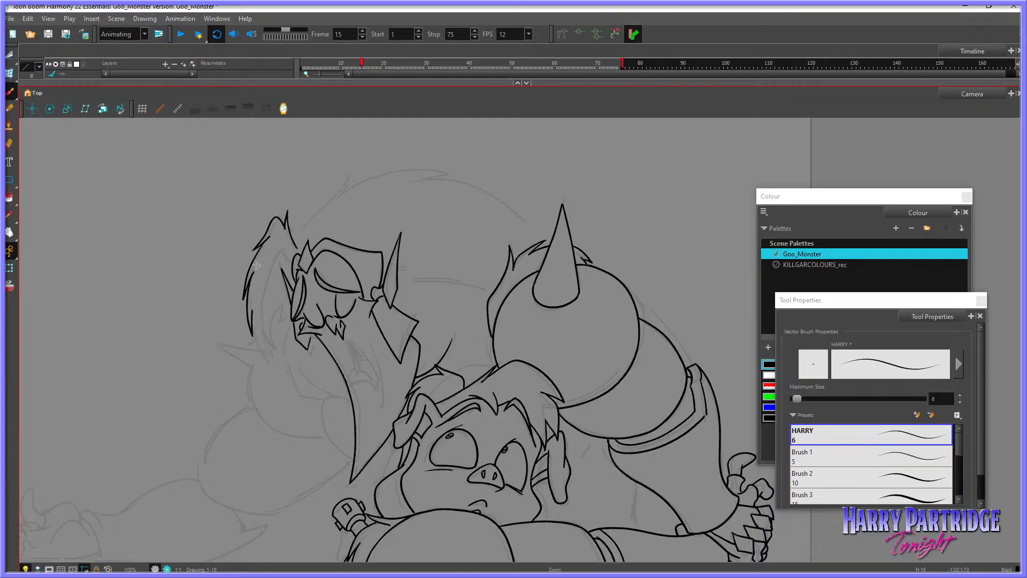
Step: Set the HARRY brush's centerline smoothing and contour smoothing to 12
{"action": "left_click_drag", "start_coordinate": [256, 252], "coordinate": [242, 307]}
{"action": "key", "text": "ctrl+z"}
{"action": "double_click", "coordinate": [936, 399]}
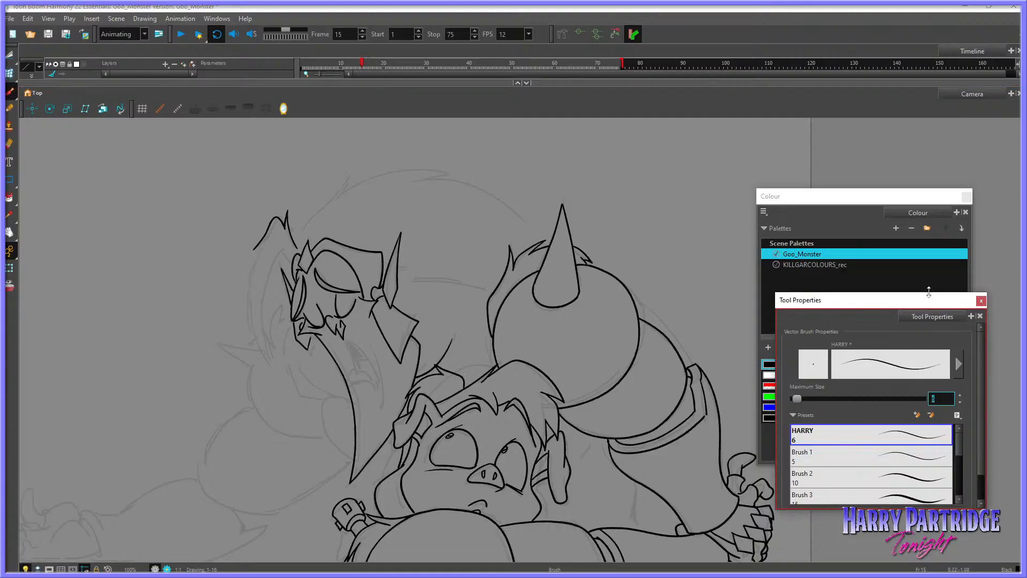
{"action": "left_click", "coordinate": [957, 364]}
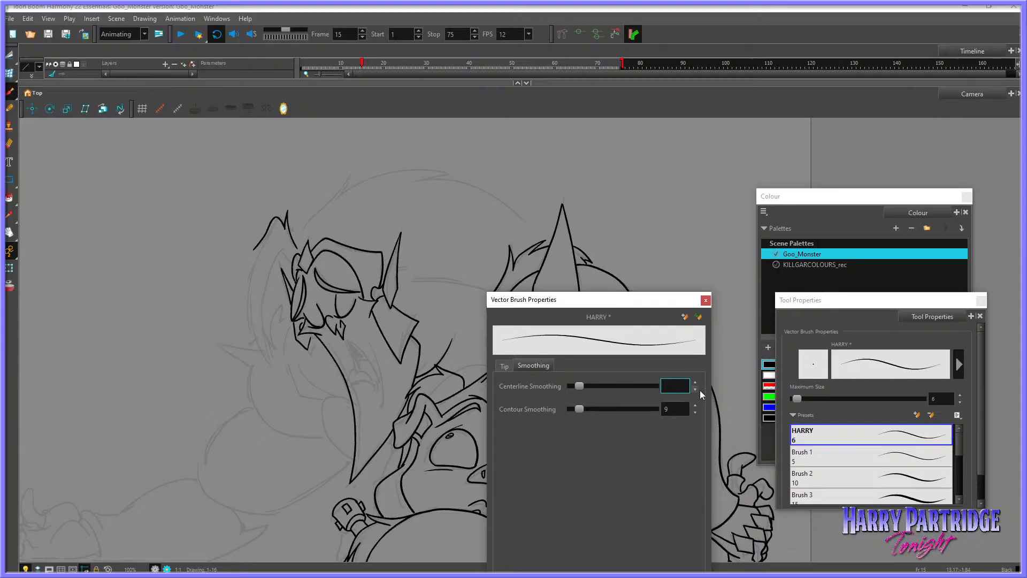
{"action": "type", "text": "12"}
{"action": "key", "text": "Tab"}
{"action": "type", "text": "12"}
{"action": "left_click", "coordinate": [705, 300]}
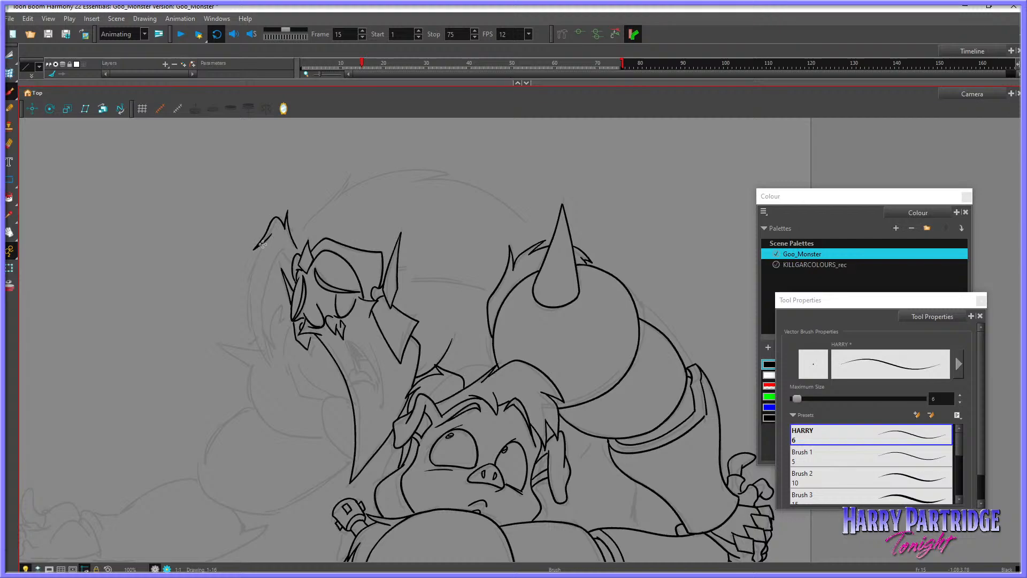
Step: Ink the long lock of hair hanging down behind the far side of the face
{"action": "left_click_drag", "start_coordinate": [261, 245], "coordinate": [248, 308]}
{"action": "left_click_drag", "start_coordinate": [248, 309], "coordinate": [254, 282]}
{"action": "left_click_drag", "start_coordinate": [250, 304], "coordinate": [256, 341]}
{"action": "mouse_move", "coordinate": [256, 340]}
{"action": "left_mouse_down"}
{"action": "mouse_move", "coordinate": [256, 313]}
{"action": "mouse_move", "coordinate": [271, 364]}
{"action": "left_mouse_up"}
{"action": "key", "text": "ctrl+z"}
{"action": "mouse_move", "coordinate": [253, 320]}
{"action": "left_mouse_down"}
{"action": "mouse_move", "coordinate": [267, 351]}
{"action": "mouse_move", "coordinate": [260, 282]}
{"action": "left_mouse_up"}
Step: Ink the tufted top contour of the mane from head to shoulder and the line running from the ear to the shoulder
{"action": "mouse_move", "coordinate": [289, 238]}
{"action": "left_mouse_down"}
{"action": "mouse_move", "coordinate": [275, 278]}
{"action": "mouse_move", "coordinate": [309, 216]}
{"action": "mouse_move", "coordinate": [343, 184]}
{"action": "mouse_move", "coordinate": [336, 202]}
{"action": "left_mouse_up"}
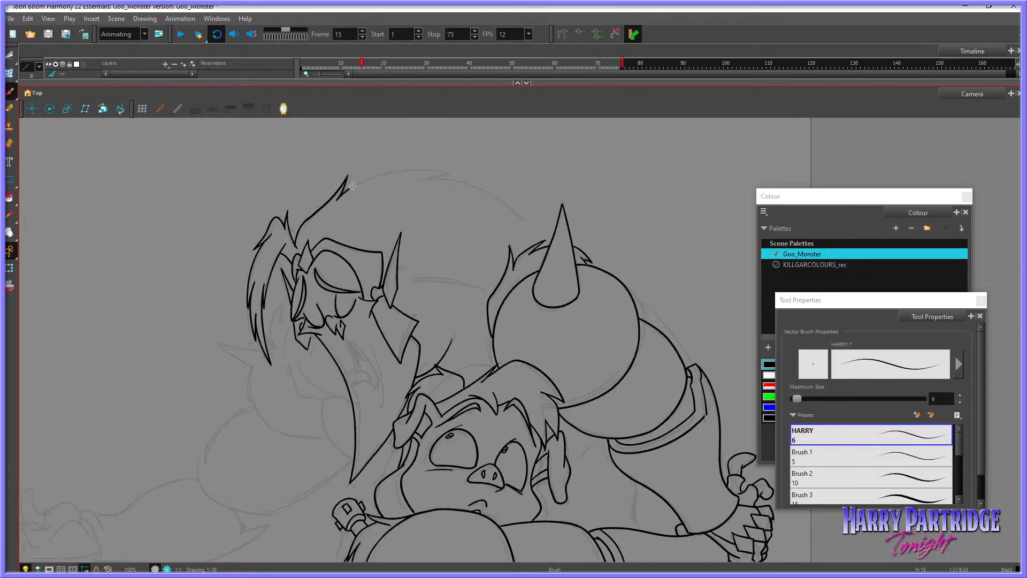
{"action": "key", "text": "comma"}
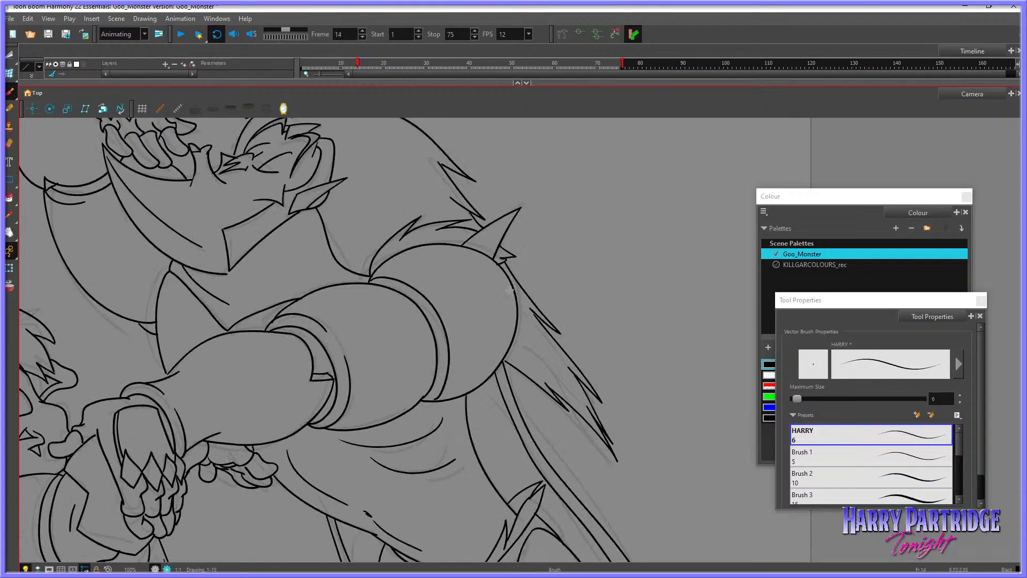
{"action": "key", "text": "period"}
{"action": "left_click_drag", "start_coordinate": [396, 277], "coordinate": [492, 294]}
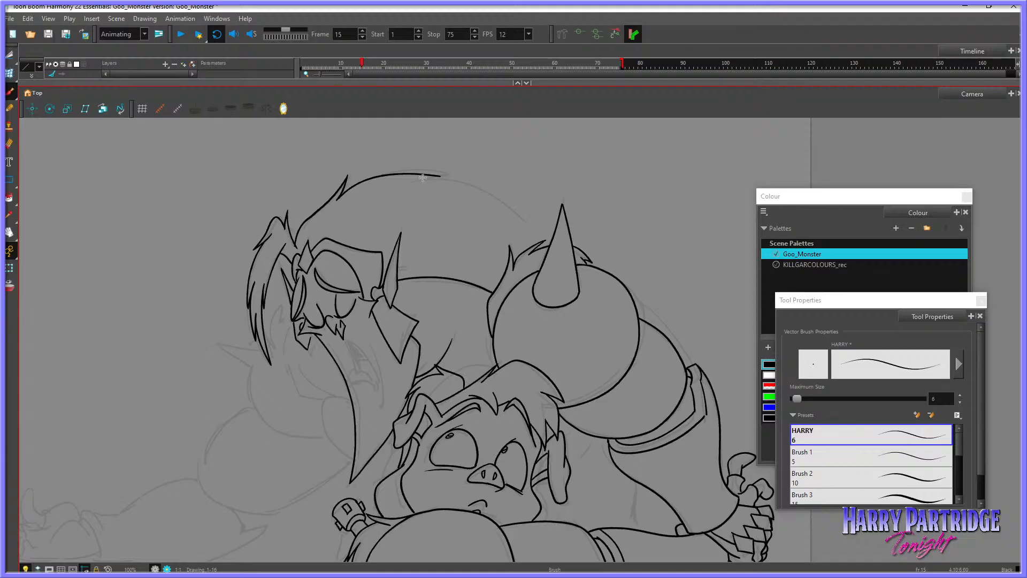
{"action": "mouse_move", "coordinate": [410, 181]}
{"action": "left_mouse_down"}
{"action": "mouse_move", "coordinate": [507, 203]}
{"action": "mouse_move", "coordinate": [491, 203]}
{"action": "mouse_move", "coordinate": [535, 247]}
{"action": "left_mouse_up"}
{"action": "key", "text": "comma"}
{"action": "key", "text": "period"}
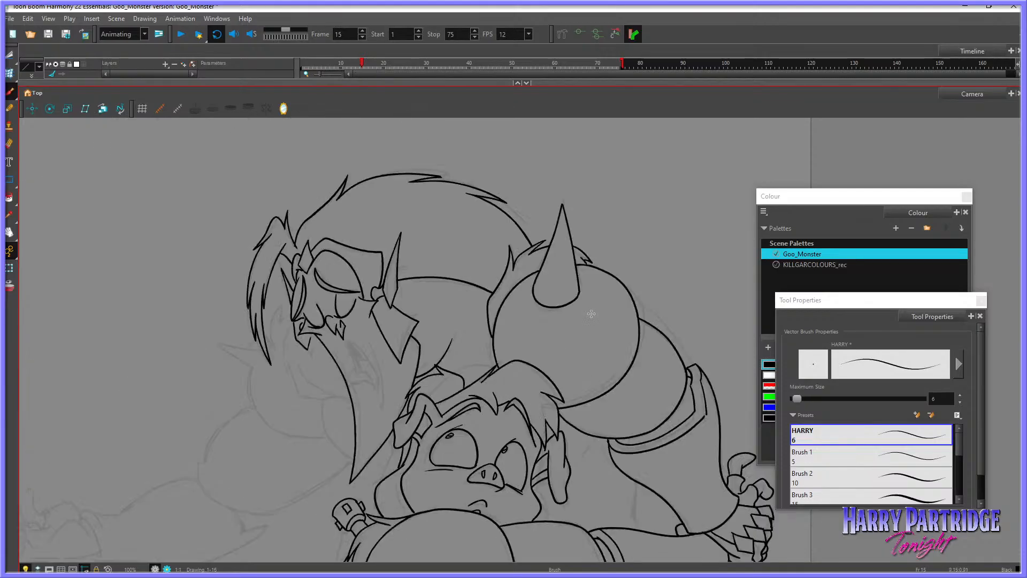
Step: Review the large character's inked head and mane on frame 15 against the preceding frames at full-frame view
{"action": "key", "text": "1"}
{"action": "key", "text": "comma"}
{"action": "key", "text": "comma"}
{"action": "key", "text": "comma"}
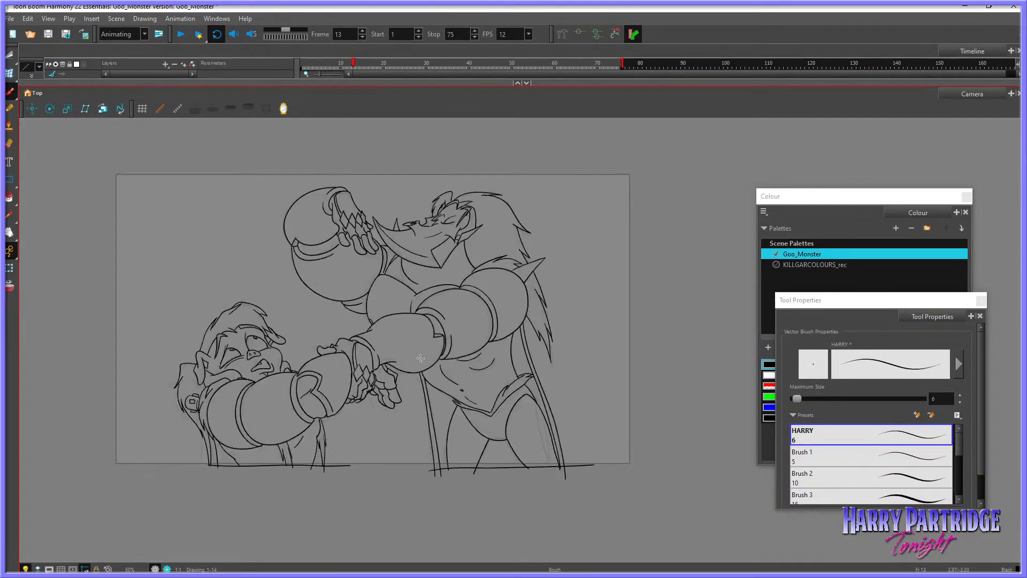
{"action": "key", "text": "period"}
{"action": "key", "text": "period"}
{"action": "key", "text": "period"}
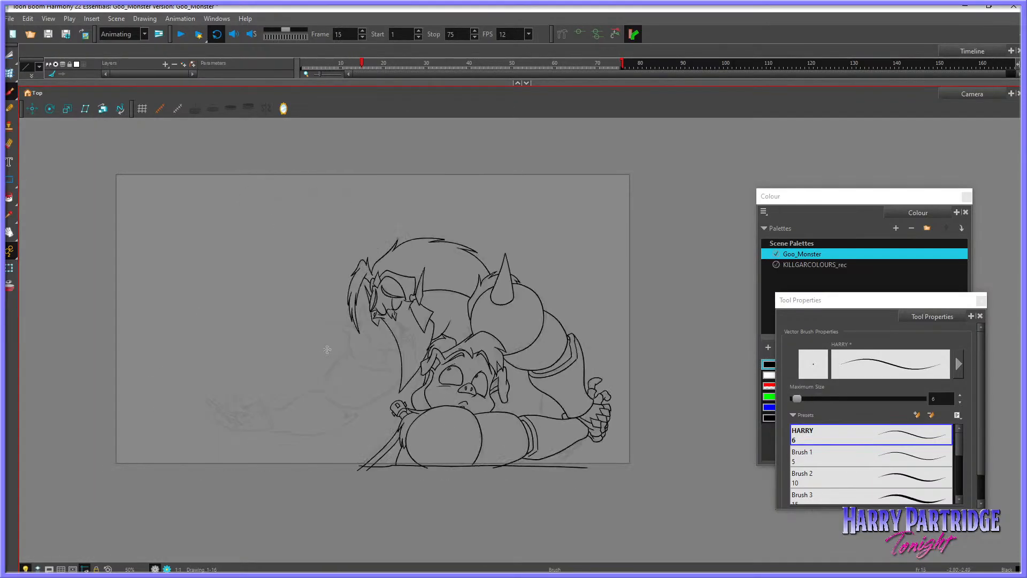
{"action": "key", "text": "comma"}
{"action": "key", "text": "period"}
Step: Ink the two curved body contours beside the long jaw, from the mouth's far corner down towards the jaw's tip
{"action": "scroll", "coordinate": [327, 350], "scroll_direction": "up", "scroll_amount": 2}
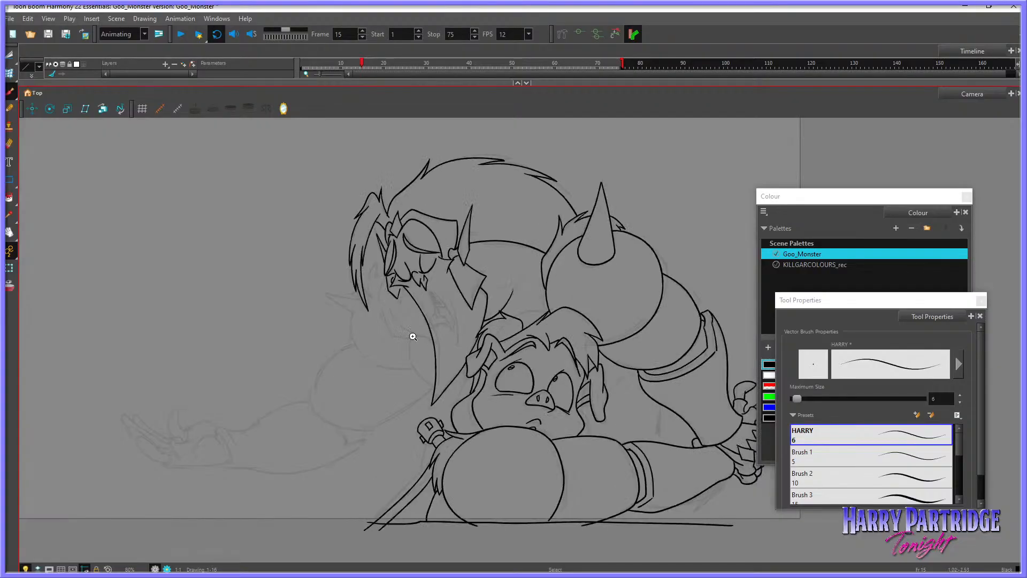
{"action": "mouse_move", "coordinate": [414, 336]}
{"action": "left_mouse_down"}
{"action": "mouse_move", "coordinate": [431, 335]}
{"action": "mouse_move", "coordinate": [409, 357]}
{"action": "mouse_move", "coordinate": [430, 377]}
{"action": "left_mouse_up"}
{"action": "key", "text": "ctrl+z"}
{"action": "mouse_move", "coordinate": [411, 339]}
{"action": "left_mouse_down"}
{"action": "mouse_move", "coordinate": [410, 359]}
{"action": "mouse_move", "coordinate": [432, 384]}
{"action": "left_mouse_up"}
{"action": "left_click_drag", "start_coordinate": [384, 297], "coordinate": [411, 334]}
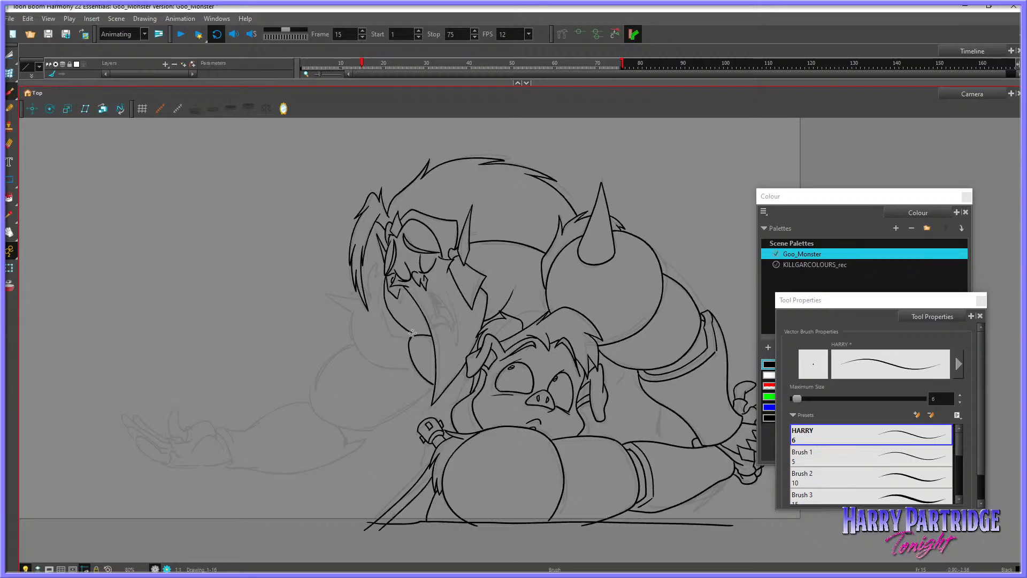
Step: Redraw the curved chest contour running from beneath the large character's mouth down towards the jaw's far edge
{"action": "key", "text": "ctrl+z"}
{"action": "left_click_drag", "start_coordinate": [386, 288], "coordinate": [417, 336]}
{"action": "key", "text": "ctrl+z"}
{"action": "left_click_drag", "start_coordinate": [388, 288], "coordinate": [421, 336]}
{"action": "key", "text": "ctrl+z"}
{"action": "left_click_drag", "start_coordinate": [386, 289], "coordinate": [416, 339]}
Step: Ink the large character's far shoulder with its pointed spike, and trim the line overlapping the hanging hair with the Cutter
{"action": "key", "text": "."}
{"action": "left_click_drag", "start_coordinate": [375, 305], "coordinate": [374, 291]}
{"action": "key", "text": "."}
{"action": "mouse_move", "coordinate": [371, 289]}
{"action": "left_mouse_down"}
{"action": "mouse_move", "coordinate": [355, 344]}
{"action": "mouse_move", "coordinate": [373, 366]}
{"action": "mouse_move", "coordinate": [431, 377]}
{"action": "left_mouse_up"}
{"action": "mouse_move", "coordinate": [320, 291]}
{"action": "left_mouse_down"}
{"action": "mouse_move", "coordinate": [351, 314]}
{"action": "mouse_move", "coordinate": [357, 297]}
{"action": "mouse_move", "coordinate": [335, 293]}
{"action": "mouse_move", "coordinate": [360, 296]}
{"action": "left_mouse_up"}
{"action": "key", "text": "ctrl+z"}
{"action": "key", "text": "alt+t"}
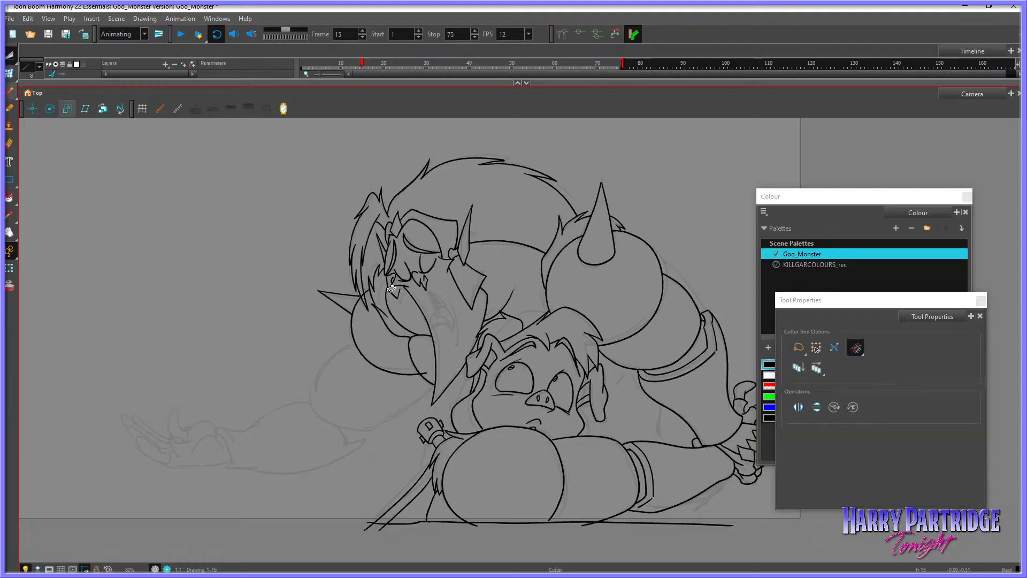
{"action": "left_click_drag", "start_coordinate": [368, 288], "coordinate": [360, 295]}
{"action": "left_click", "coordinate": [10, 91]}
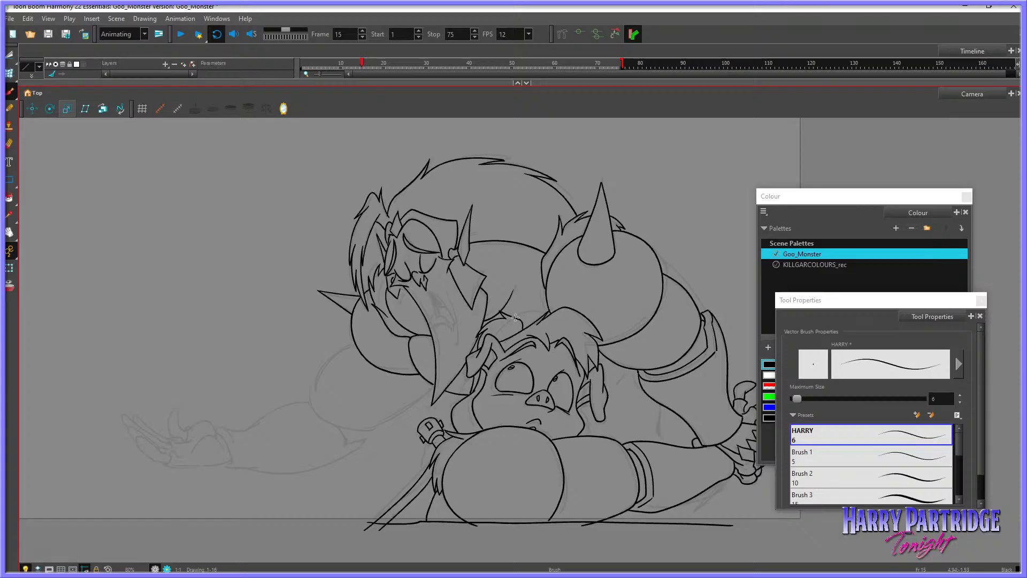
Step: Ink the short contour line meeting the top of the small character's hair and compare it with frame 14
{"action": "left_click_drag", "start_coordinate": [515, 317], "coordinate": [550, 308]}
{"action": "key", "text": "comma"}
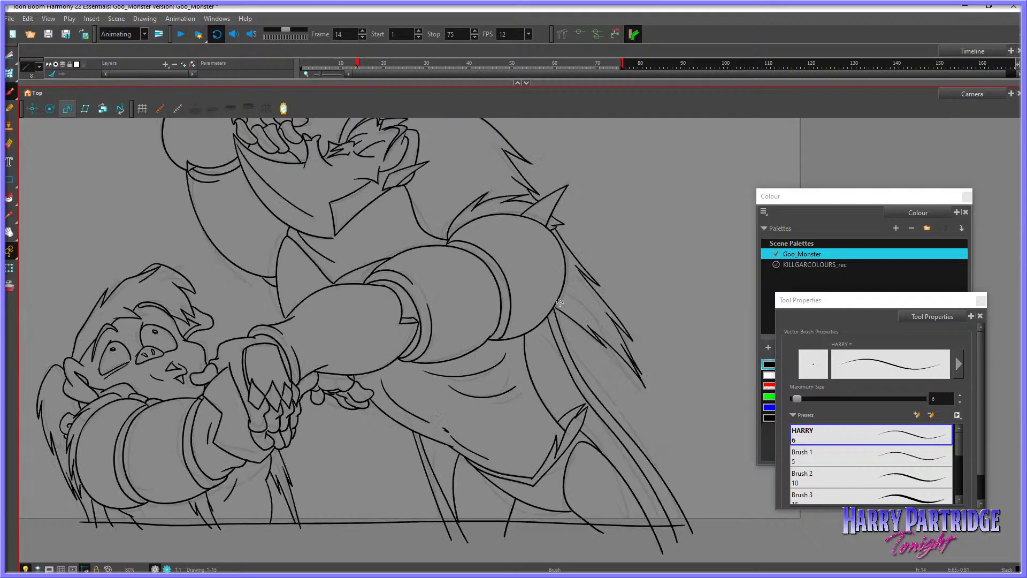
{"action": "key", "text": "period"}
Step: Ink the rounded outline of the large character's far upper arm, from the shoulder around to the jaw's tip
{"action": "left_click_drag", "start_coordinate": [311, 395], "coordinate": [355, 347]}
{"action": "mouse_move", "coordinate": [313, 400]}
{"action": "left_mouse_down"}
{"action": "mouse_move", "coordinate": [356, 429]}
{"action": "mouse_move", "coordinate": [378, 428]}
{"action": "left_mouse_up"}
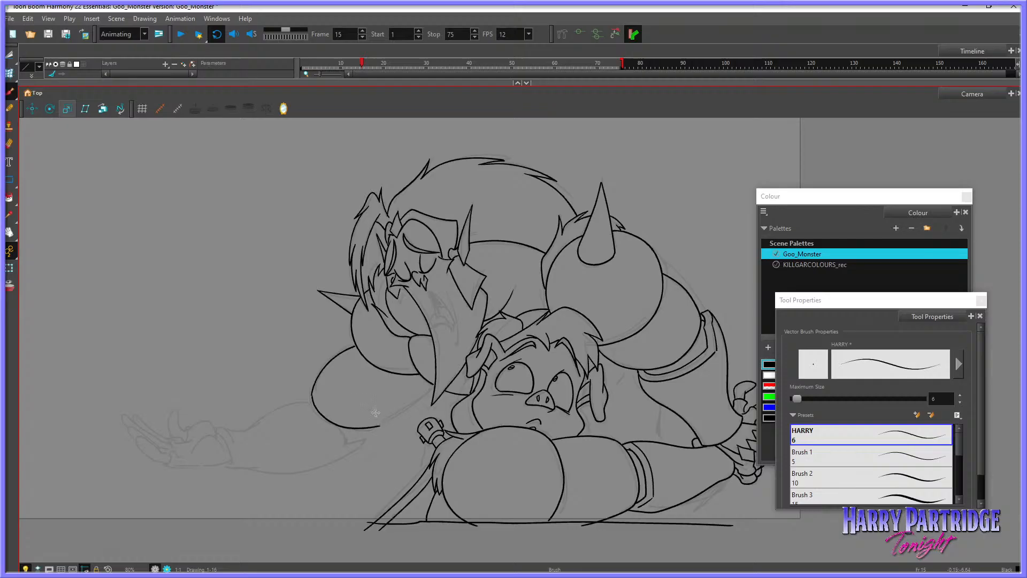
{"action": "key", "text": "ctrl+z"}
{"action": "mouse_move", "coordinate": [312, 395]}
{"action": "left_mouse_down"}
{"action": "mouse_move", "coordinate": [325, 419]}
{"action": "mouse_move", "coordinate": [355, 431]}
{"action": "mouse_move", "coordinate": [433, 387]}
{"action": "left_mouse_up"}
{"action": "key", "text": "f"}
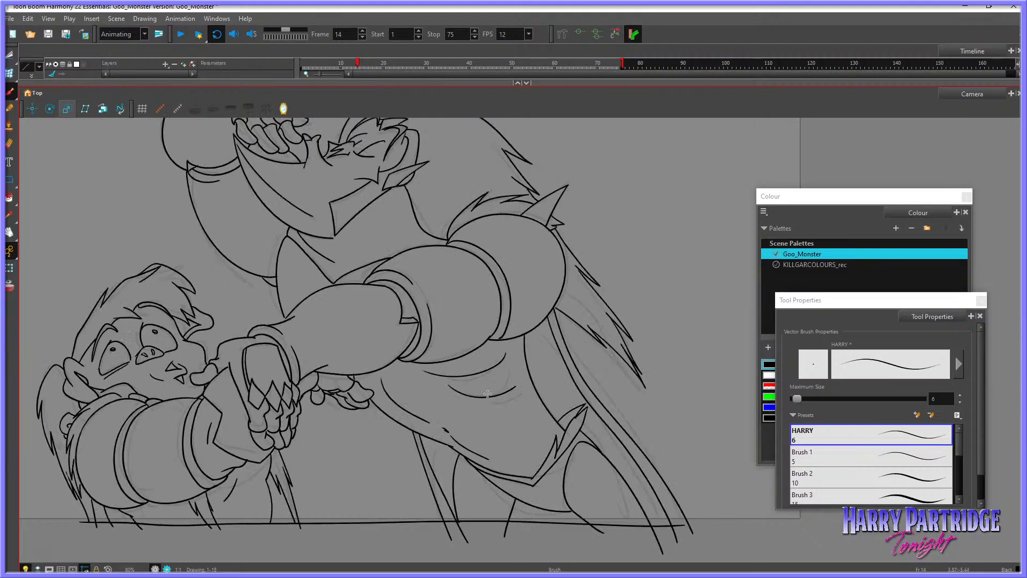
{"action": "key", "text": "g"}
{"action": "key", "text": "ctrl+z"}
{"action": "mouse_move", "coordinate": [373, 425]}
{"action": "left_mouse_down"}
{"action": "mouse_move", "coordinate": [405, 410]}
{"action": "mouse_move", "coordinate": [428, 383]}
{"action": "left_mouse_up"}
{"action": "key", "text": "f"}
{"action": "key", "text": "g"}
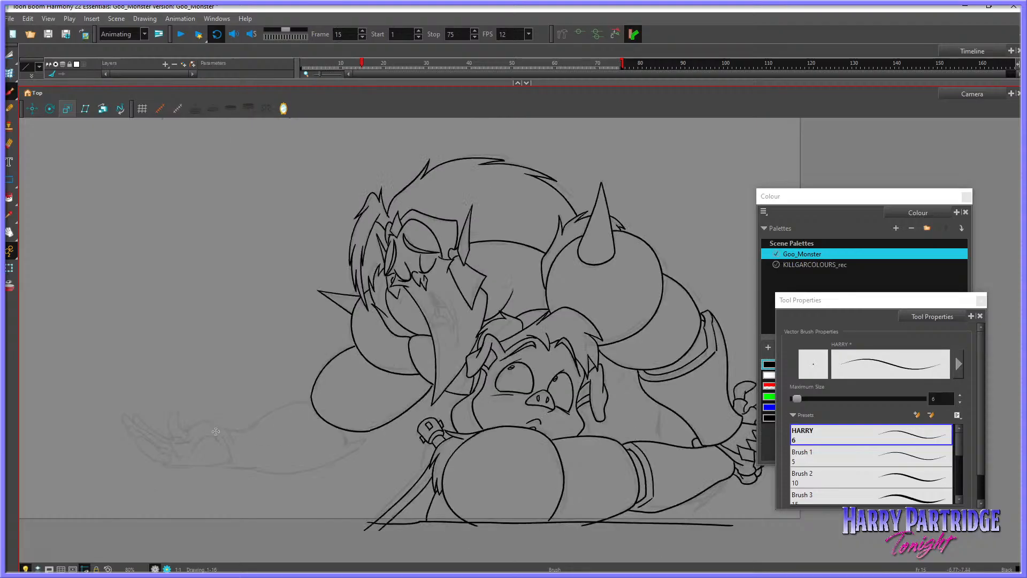
Step: Ink the large character's outstretched forearm with its wristband and the small pointed detail at the elbow
{"action": "key", "text": "ctrl+z"}
{"action": "mouse_move", "coordinate": [215, 434]}
{"action": "left_mouse_down"}
{"action": "mouse_move", "coordinate": [226, 468]}
{"action": "mouse_move", "coordinate": [235, 471]}
{"action": "mouse_move", "coordinate": [238, 434]}
{"action": "mouse_move", "coordinate": [258, 470]}
{"action": "mouse_move", "coordinate": [281, 474]}
{"action": "mouse_move", "coordinate": [360, 433]}
{"action": "left_mouse_up"}
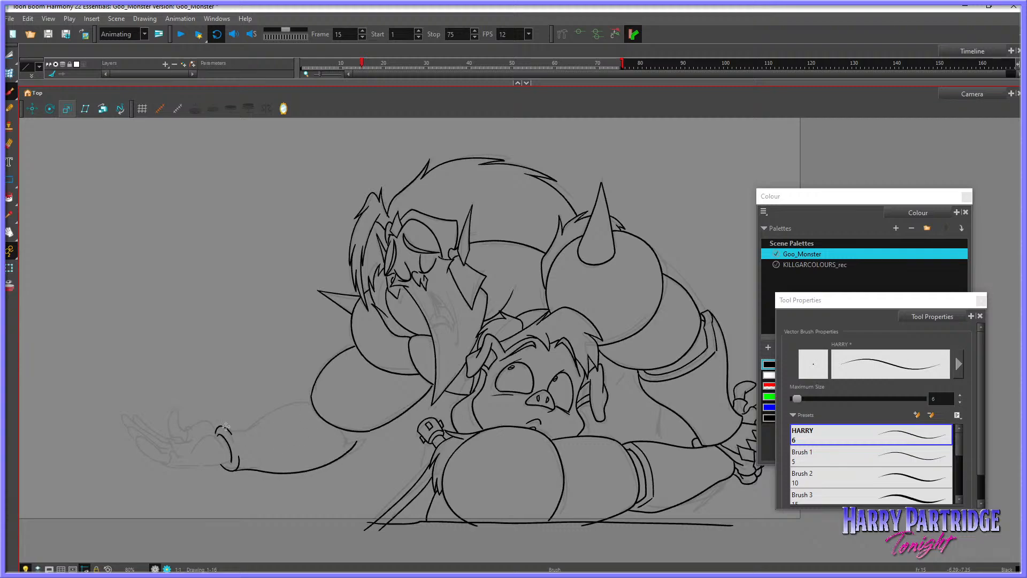
{"action": "left_click_drag", "start_coordinate": [226, 426], "coordinate": [307, 399]}
{"action": "mouse_move", "coordinate": [337, 429]}
{"action": "left_mouse_down"}
{"action": "mouse_move", "coordinate": [342, 446]}
{"action": "mouse_move", "coordinate": [354, 441]}
{"action": "left_mouse_up"}
{"action": "key", "text": "."}
{"action": "key", "text": "."}
{"action": "key", "text": "ctrl+z"}
{"action": "left_click_drag", "start_coordinate": [239, 452], "coordinate": [239, 461]}
Step: Ink the outstretched hand's palm outline, from the thumb's base to the wristband and along the lower edge
{"action": "scroll", "coordinate": [214, 428], "scroll_direction": "down", "scroll_amount": 3}
{"action": "scroll", "coordinate": [187, 461], "scroll_direction": "up", "scroll_amount": 5}
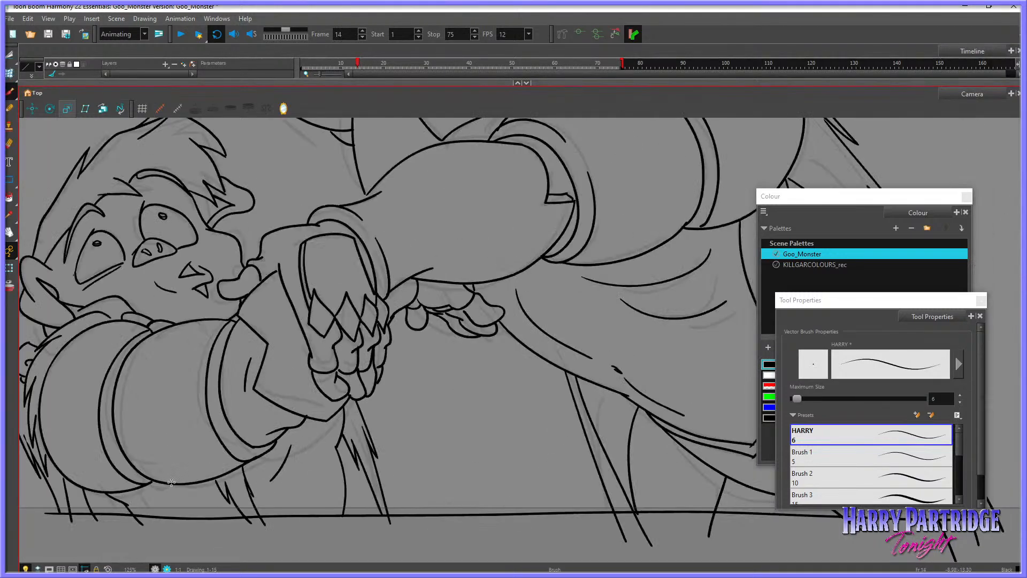
{"action": "mouse_move", "coordinate": [223, 397]}
{"action": "left_mouse_down"}
{"action": "mouse_move", "coordinate": [252, 381]}
{"action": "mouse_move", "coordinate": [282, 400]}
{"action": "mouse_move", "coordinate": [251, 359]}
{"action": "mouse_move", "coordinate": [222, 364]}
{"action": "mouse_move", "coordinate": [215, 381]}
{"action": "mouse_move", "coordinate": [212, 362]}
{"action": "mouse_move", "coordinate": [244, 355]}
{"action": "mouse_move", "coordinate": [254, 370]}
{"action": "mouse_move", "coordinate": [220, 363]}
{"action": "mouse_move", "coordinate": [249, 361]}
{"action": "mouse_move", "coordinate": [262, 380]}
{"action": "left_mouse_up"}
{"action": "key", "text": "ctrl+z"}
{"action": "key", "text": "ctrl+z"}
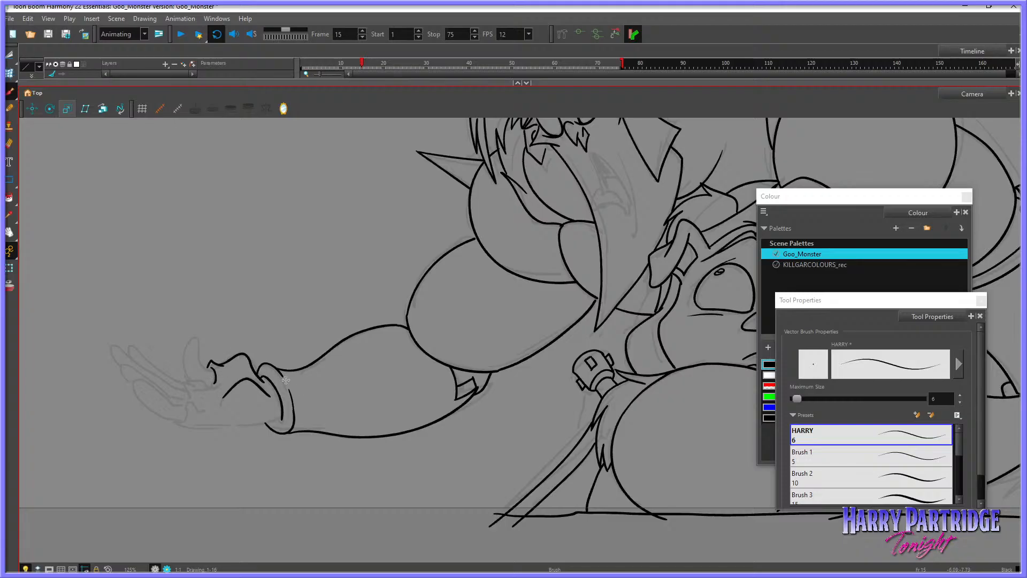
{"action": "left_click_drag", "start_coordinate": [278, 419], "coordinate": [257, 423]}
{"action": "left_click_drag", "start_coordinate": [186, 407], "coordinate": [190, 424]}
{"action": "mouse_move", "coordinate": [185, 407]}
{"action": "left_mouse_down"}
{"action": "mouse_move", "coordinate": [208, 413]}
{"action": "mouse_move", "coordinate": [188, 431]}
{"action": "mouse_move", "coordinate": [283, 415]}
{"action": "left_mouse_up"}
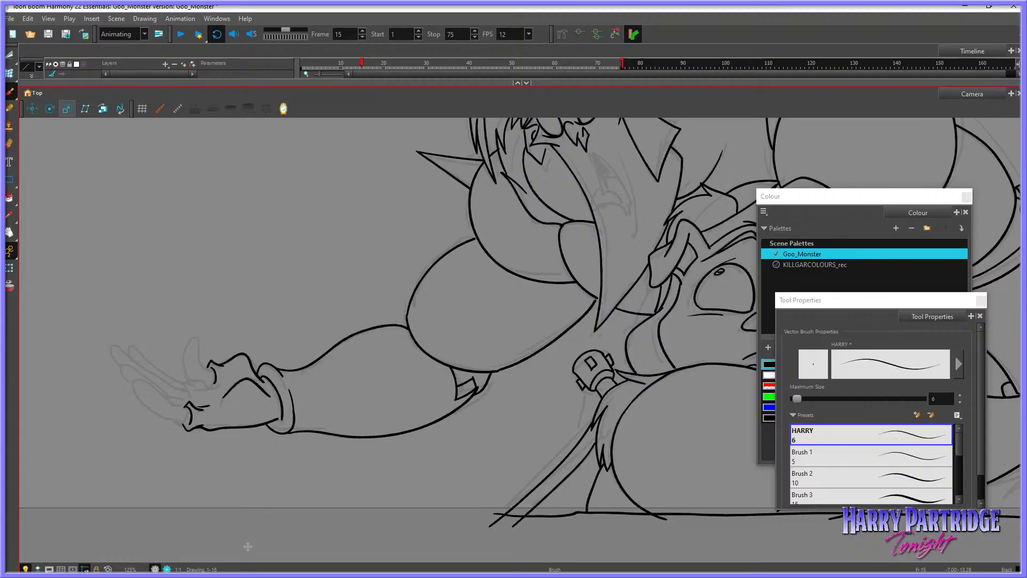
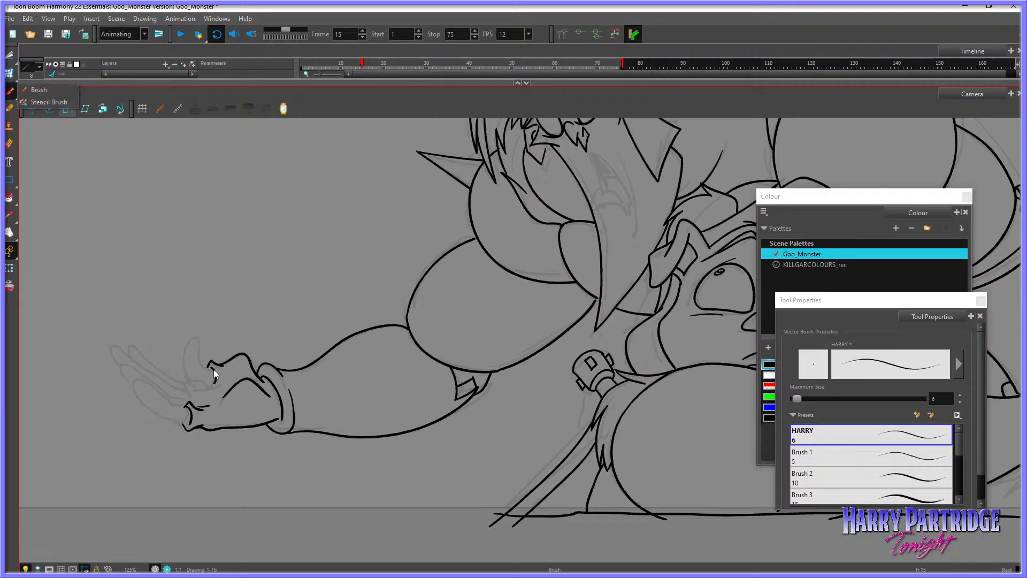
Step: Ink the thumb, the palm creases and the extended fingers of the large character's outstretched hand
{"action": "mouse_move", "coordinate": [211, 370]}
{"action": "left_mouse_down"}
{"action": "mouse_move", "coordinate": [195, 342]}
{"action": "mouse_move", "coordinate": [184, 356]}
{"action": "mouse_move", "coordinate": [188, 381]}
{"action": "mouse_move", "coordinate": [220, 373]}
{"action": "mouse_move", "coordinate": [203, 393]}
{"action": "mouse_move", "coordinate": [215, 389]}
{"action": "mouse_move", "coordinate": [203, 380]}
{"action": "mouse_move", "coordinate": [219, 415]}
{"action": "left_mouse_up"}
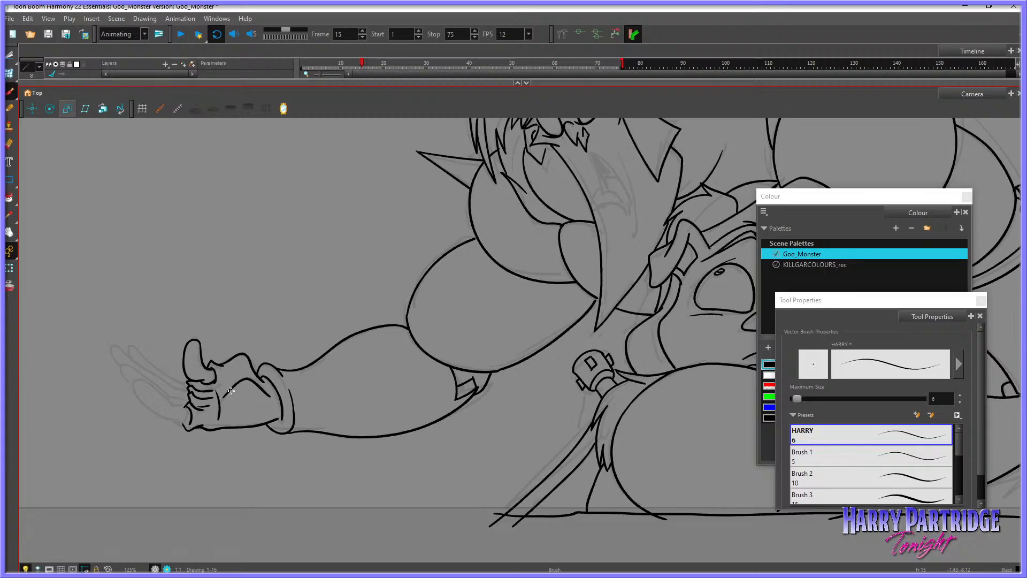
{"action": "mouse_move", "coordinate": [193, 418]}
{"action": "left_mouse_down"}
{"action": "mouse_move", "coordinate": [160, 418]}
{"action": "mouse_move", "coordinate": [137, 395]}
{"action": "mouse_move", "coordinate": [178, 409]}
{"action": "mouse_move", "coordinate": [148, 375]}
{"action": "mouse_move", "coordinate": [171, 398]}
{"action": "mouse_move", "coordinate": [192, 390]}
{"action": "left_mouse_up"}
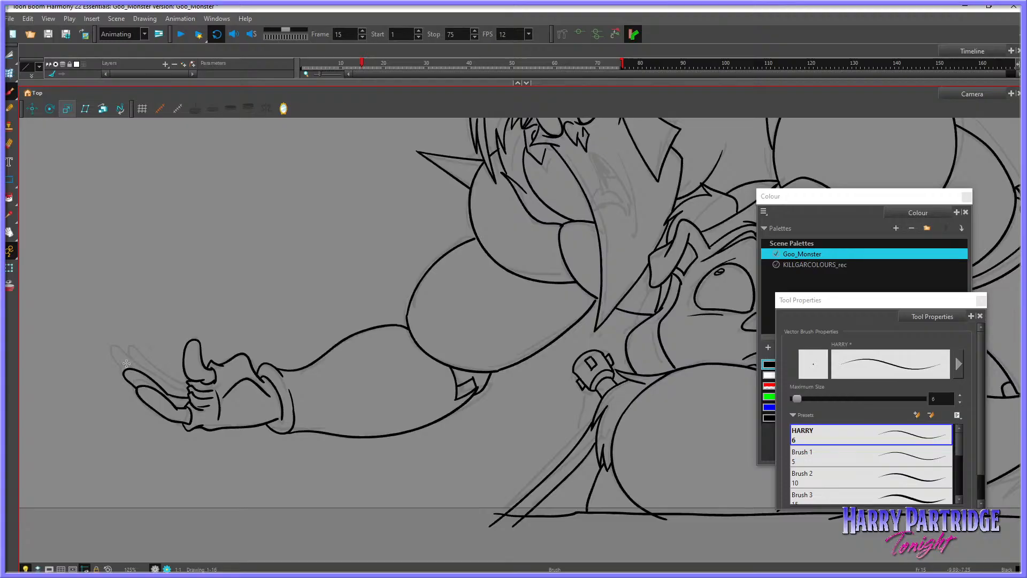
{"action": "key", "text": "ctrl+z"}
{"action": "key", "text": "ctrl+z"}
{"action": "mouse_move", "coordinate": [189, 423]}
{"action": "left_mouse_down"}
{"action": "mouse_move", "coordinate": [166, 417]}
{"action": "mouse_move", "coordinate": [143, 386]}
{"action": "mouse_move", "coordinate": [177, 408]}
{"action": "mouse_move", "coordinate": [122, 369]}
{"action": "mouse_move", "coordinate": [187, 398]}
{"action": "mouse_move", "coordinate": [160, 373]}
{"action": "mouse_move", "coordinate": [131, 358]}
{"action": "mouse_move", "coordinate": [142, 398]}
{"action": "mouse_move", "coordinate": [123, 366]}
{"action": "mouse_move", "coordinate": [184, 396]}
{"action": "left_mouse_up"}
{"action": "key", "text": "ctrl+z"}
{"action": "mouse_move", "coordinate": [120, 361]}
{"action": "left_mouse_down"}
{"action": "mouse_move", "coordinate": [113, 354]}
{"action": "mouse_move", "coordinate": [189, 393]}
{"action": "left_mouse_up"}
{"action": "left_click_drag", "start_coordinate": [133, 349], "coordinate": [189, 384]}
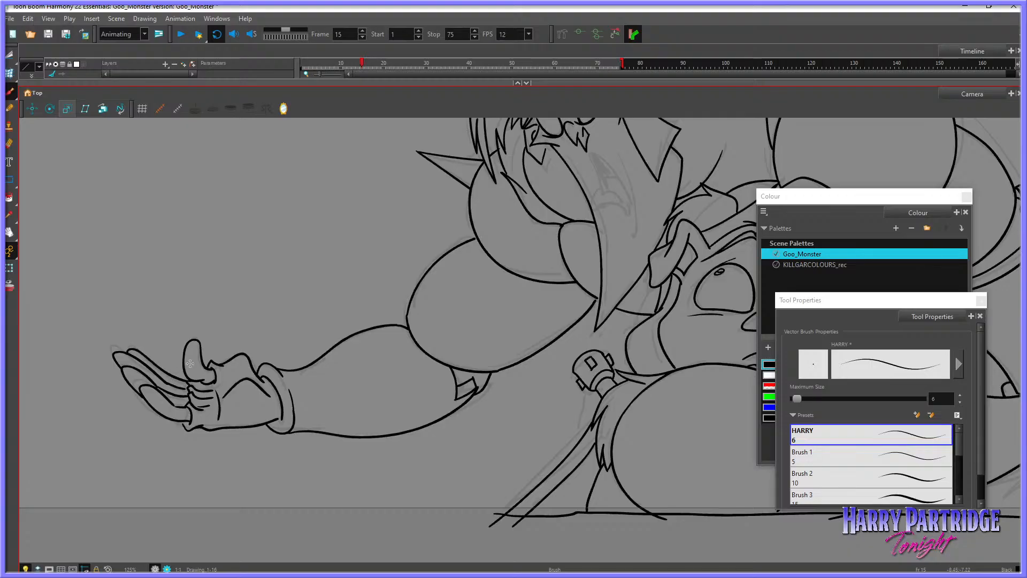
Step: Examine the inked frame 15 against the preceding frames, checking both characters' poses and the remaining missing lines
{"action": "scroll", "coordinate": [166, 331], "scroll_direction": "down", "scroll_amount": 5}
{"action": "key", "text": "comma"}
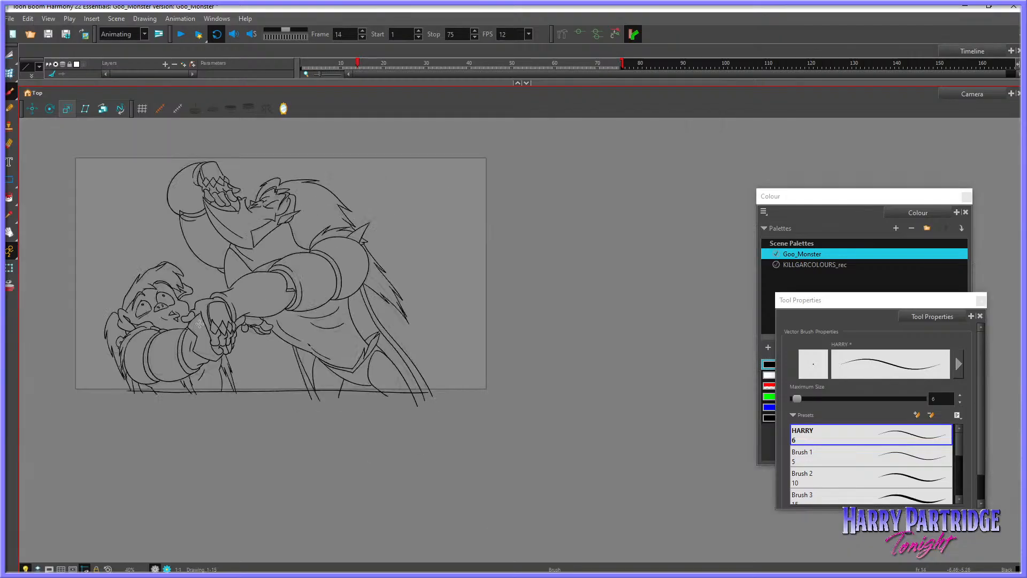
{"action": "key", "text": "period"}
{"action": "scroll", "coordinate": [175, 311], "scroll_direction": "up", "scroll_amount": 2}
{"action": "key", "text": "comma"}
{"action": "key", "text": "comma"}
{"action": "key", "text": "period"}
{"action": "key", "text": "period"}
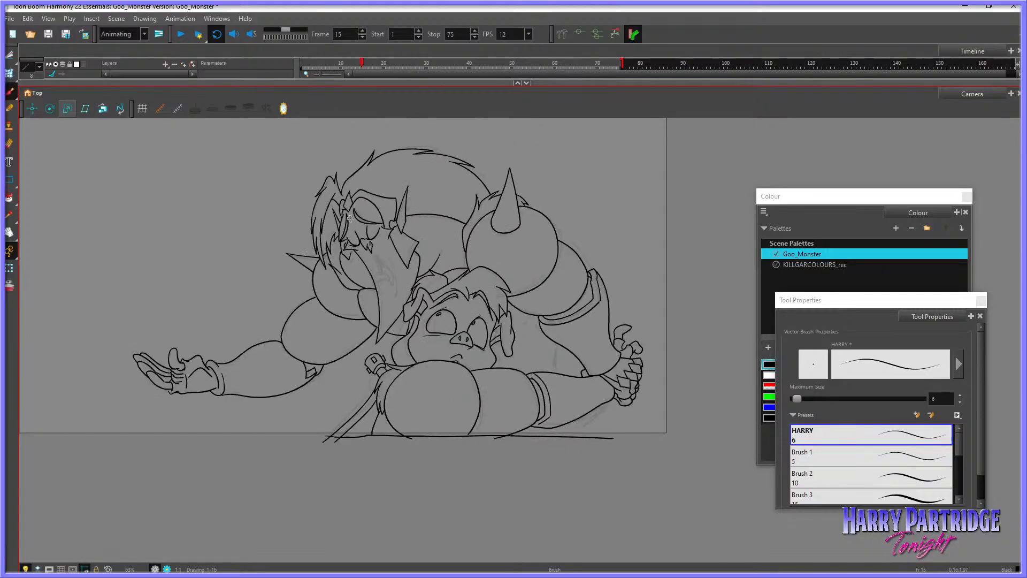
{"action": "scroll", "coordinate": [352, 197], "scroll_direction": "up", "scroll_amount": 2}
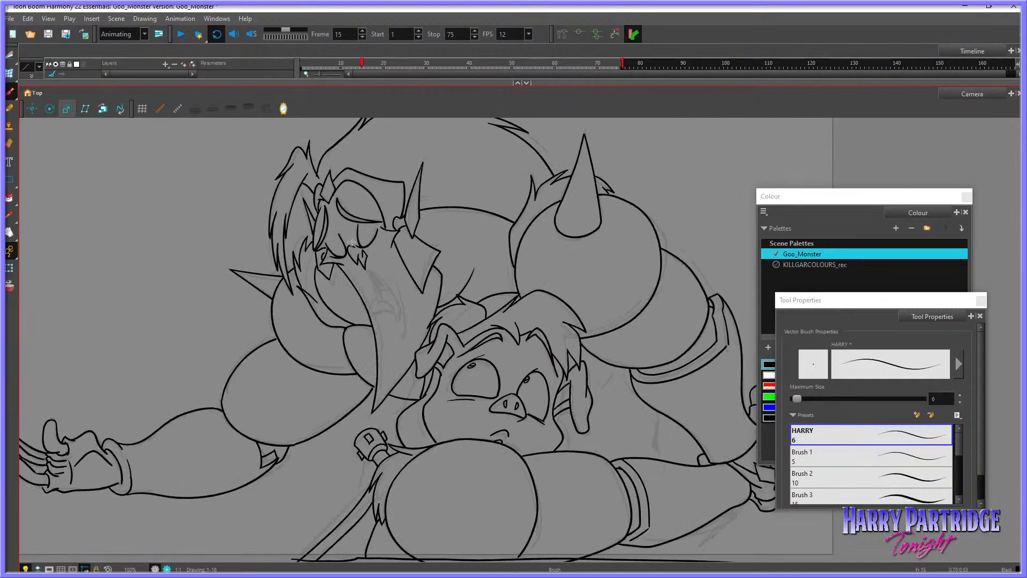
{"action": "scroll", "coordinate": [351, 242], "scroll_direction": "down", "scroll_amount": 3}
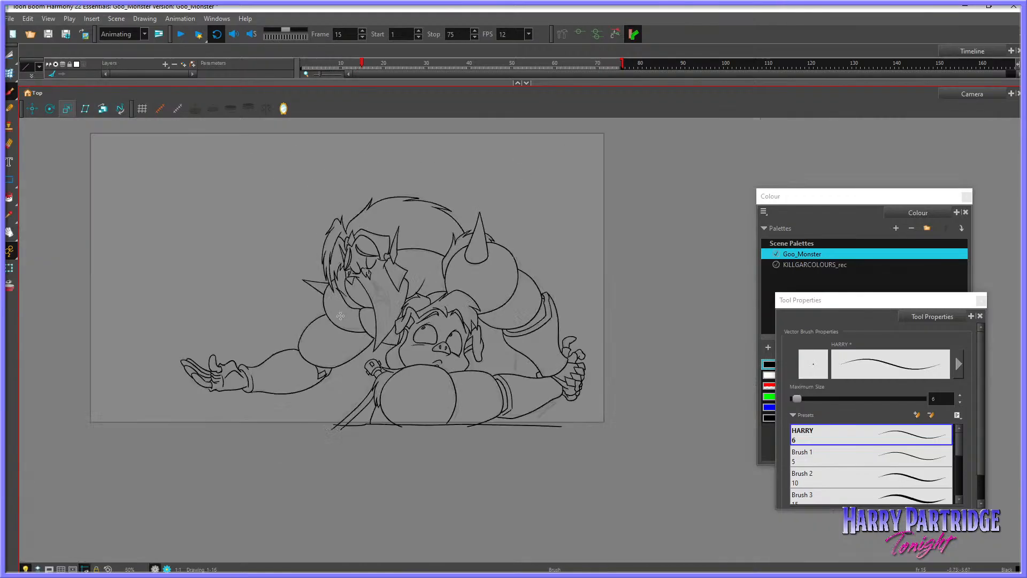
{"action": "key", "text": "comma"}
{"action": "scroll", "coordinate": [498, 337], "scroll_direction": "up", "scroll_amount": 2}
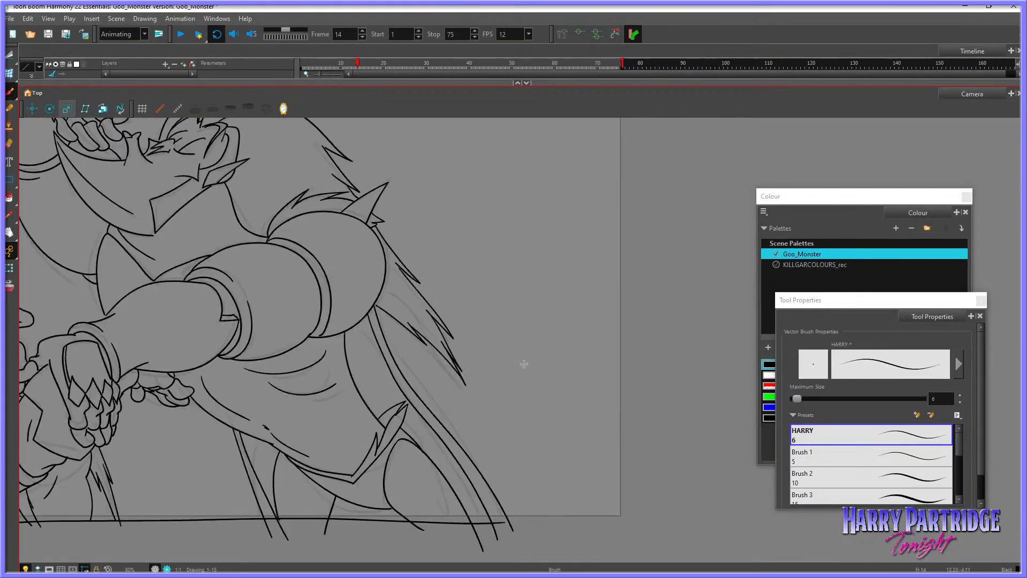
{"action": "key", "text": "comma"}
{"action": "key", "text": "period"}
{"action": "key", "text": "period"}
{"action": "key", "text": "comma"}
{"action": "key", "text": "period"}
Step: Ink the long lines hanging behind the large character's near arm and the spiky tuft above the small character's forearm
{"action": "mouse_move", "coordinate": [490, 383]}
{"action": "left_mouse_down"}
{"action": "mouse_move", "coordinate": [517, 543]}
{"action": "mouse_move", "coordinate": [500, 561]}
{"action": "left_mouse_up"}
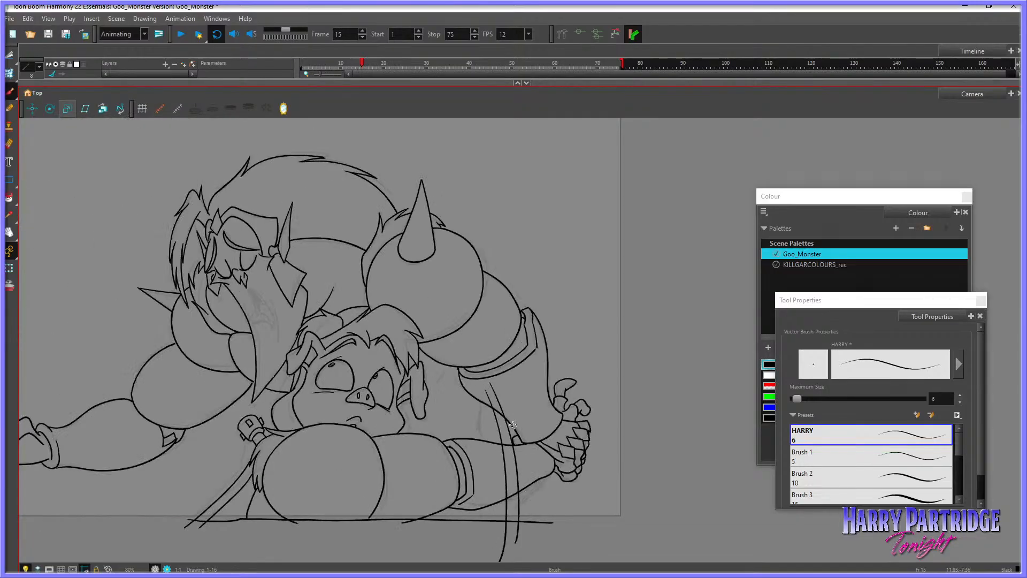
{"action": "key", "text": "comma"}
{"action": "key", "text": "period"}
{"action": "mouse_move", "coordinate": [438, 435]}
{"action": "left_mouse_down"}
{"action": "mouse_move", "coordinate": [480, 411]}
{"action": "mouse_move", "coordinate": [490, 440]}
{"action": "mouse_move", "coordinate": [463, 375]}
{"action": "mouse_move", "coordinate": [476, 406]}
{"action": "left_mouse_up"}
{"action": "key", "text": "comma"}
{"action": "key", "text": "period"}
{"action": "key", "text": "comma"}
{"action": "key", "text": "period"}
{"action": "key", "text": "comma"}
{"action": "key", "text": "period"}
Step: Trim the long hanging lines where they cross the arms, using the Cutter
{"action": "key", "text": "alt+s"}
{"action": "key", "text": "alt+b"}
{"action": "key", "text": "alt+t"}
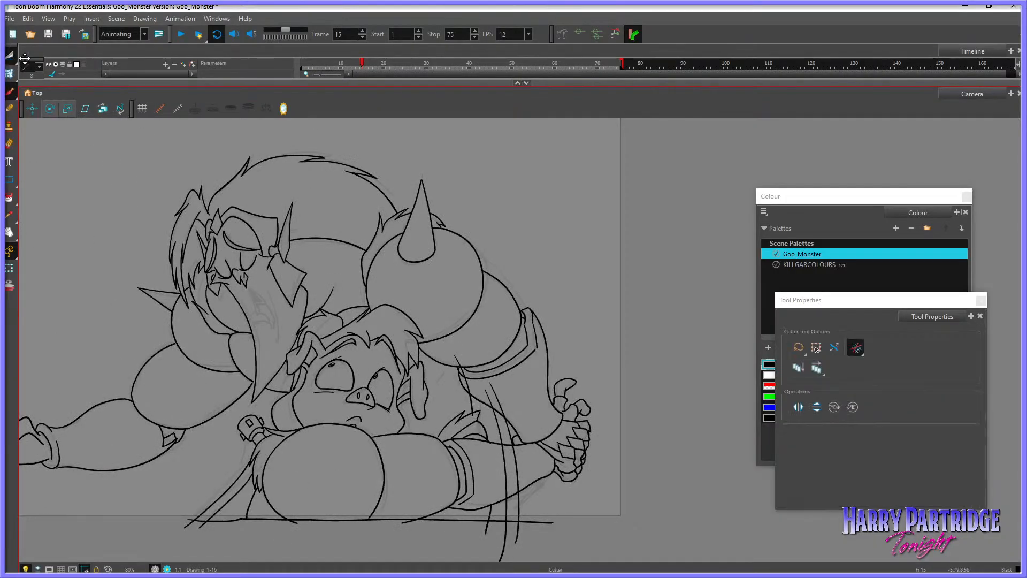
{"action": "mouse_move", "coordinate": [478, 384]}
{"action": "left_mouse_down"}
{"action": "mouse_move", "coordinate": [495, 401]}
{"action": "mouse_move", "coordinate": [464, 423]}
{"action": "mouse_move", "coordinate": [504, 428]}
{"action": "mouse_move", "coordinate": [512, 474]}
{"action": "mouse_move", "coordinate": [500, 471]}
{"action": "mouse_move", "coordinate": [523, 471]}
{"action": "left_mouse_up"}
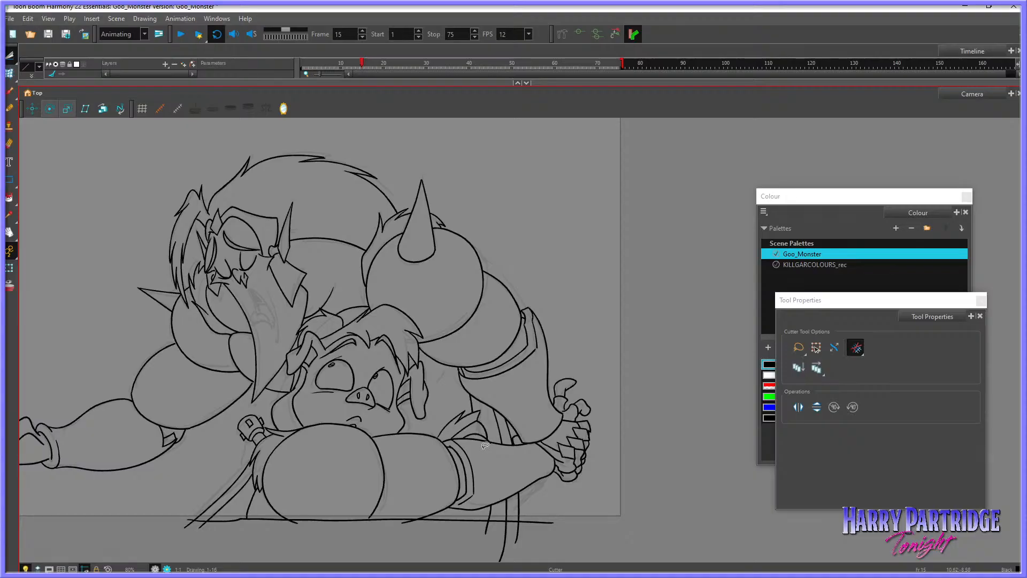
Step: Enlarge the timeline and examine the motion of the inked drawings between frames 11 and 15
{"action": "key", "text": "comma"}
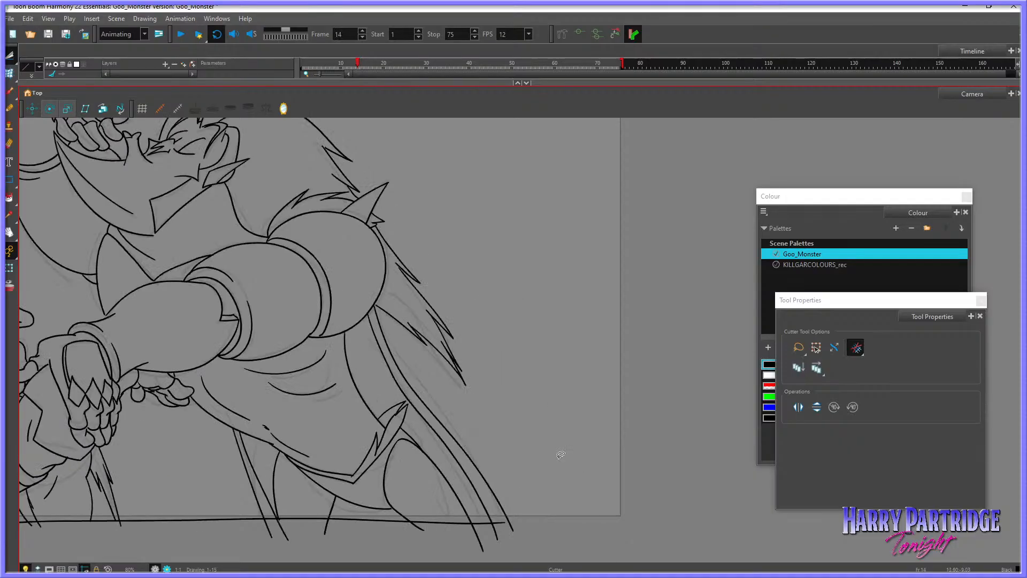
{"action": "key", "text": "period"}
{"action": "scroll", "coordinate": [398, 346], "scroll_direction": "down", "scroll_amount": 3}
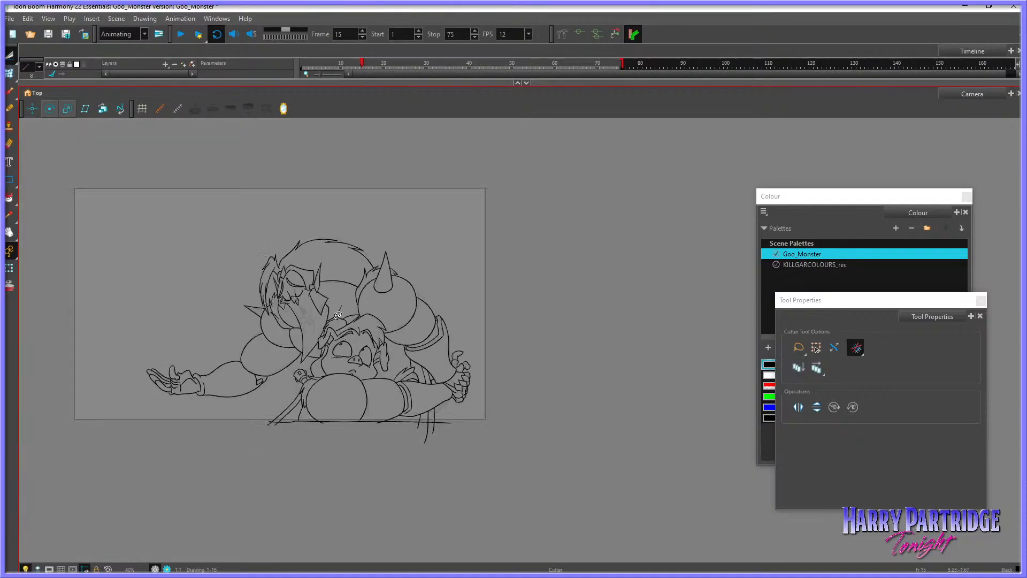
{"action": "key", "text": "comma"}
{"action": "key", "text": "period"}
{"action": "left_click_drag", "start_coordinate": [354, 82], "coordinate": [377, 198]}
{"action": "key", "text": "comma"}
{"action": "key", "text": "comma"}
{"action": "key", "text": "comma"}
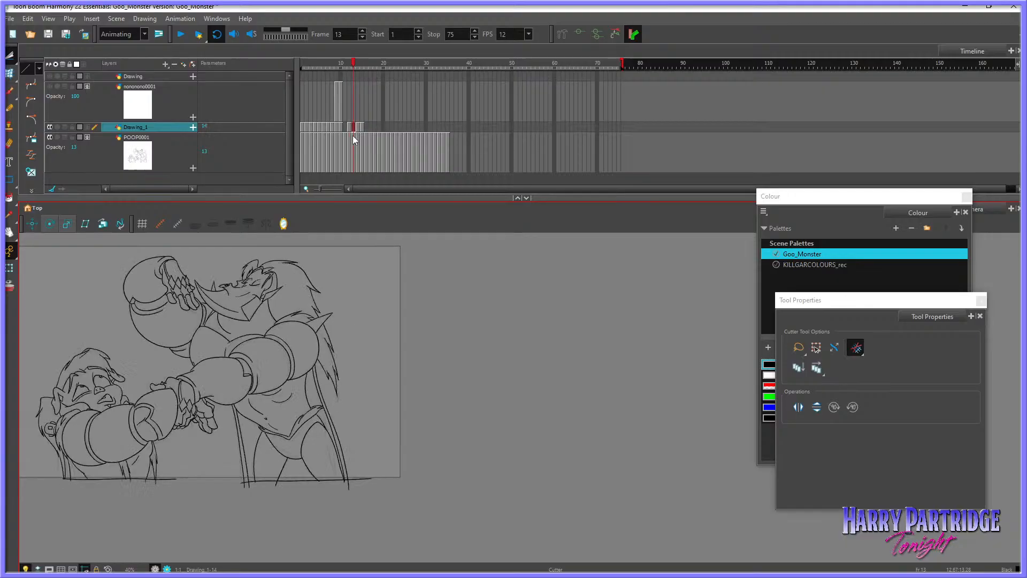
{"action": "key", "text": "period"}
{"action": "key", "text": "period"}
{"action": "key", "text": "period"}
{"action": "scroll", "coordinate": [120, 367], "scroll_direction": "up", "scroll_amount": 1}
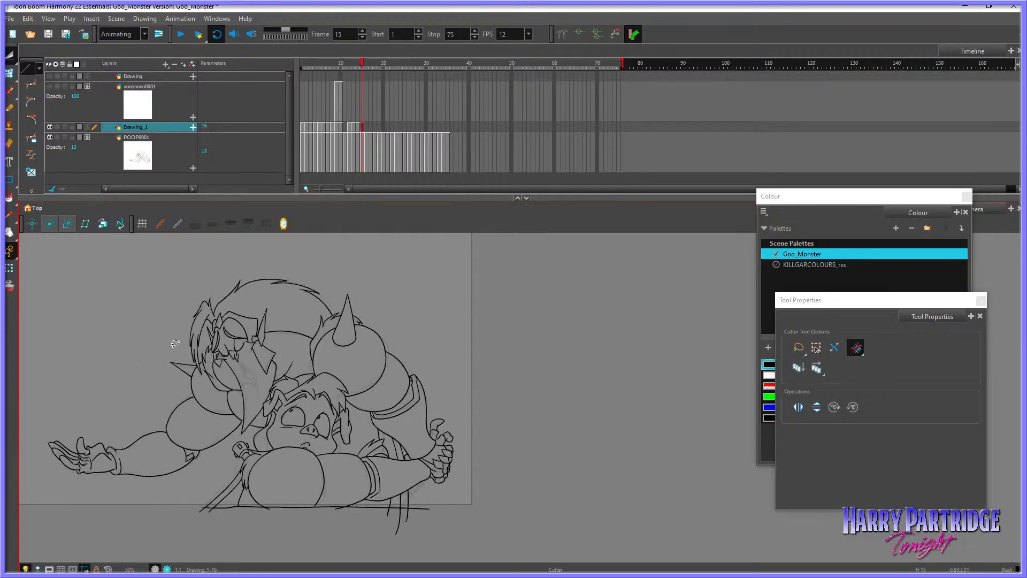
{"action": "left_click", "coordinate": [351, 128]}
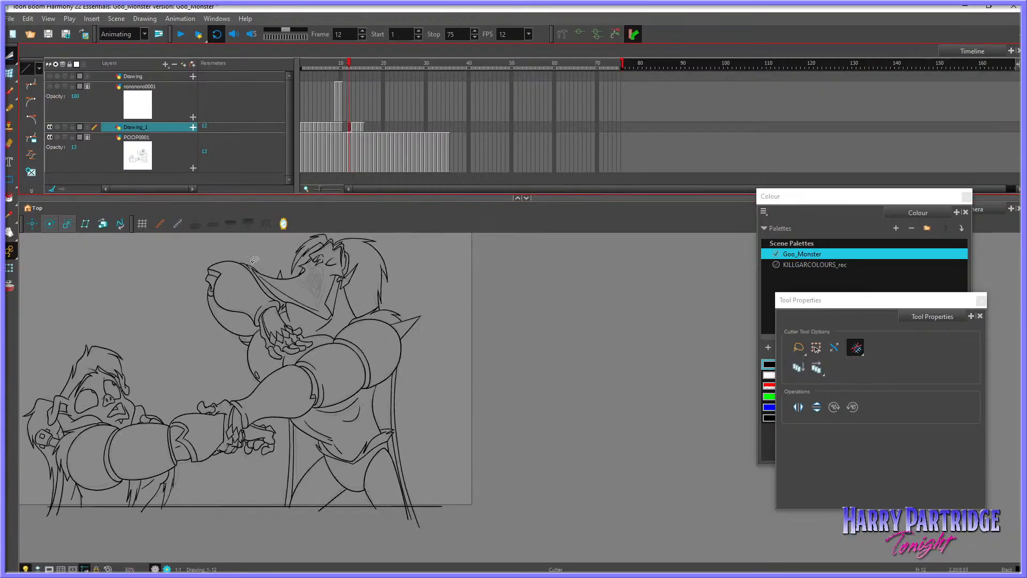
{"action": "key", "text": "comma"}
{"action": "key", "text": "period"}
Step: Scrub through the inked animation from the opening frames up to frame 13 to judge its timing
{"action": "left_click_drag", "start_coordinate": [307, 63], "coordinate": [336, 63]}
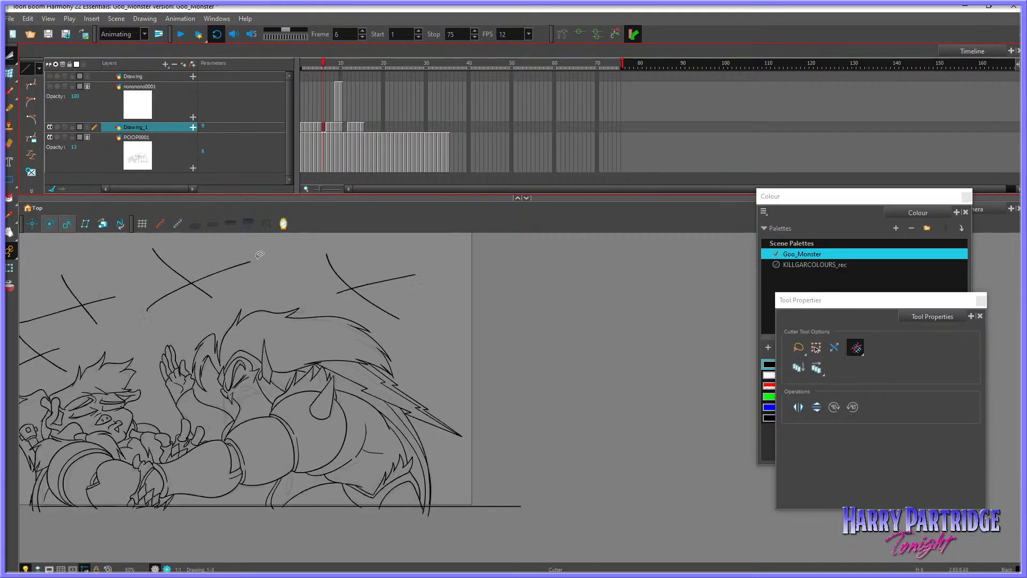
{"action": "key", "text": "period"}
{"action": "key", "text": "period"}
{"action": "key", "text": "period"}
{"action": "left_click_drag", "start_coordinate": [349, 200], "coordinate": [350, 182]}
{"action": "key", "text": "period"}
{"action": "key", "text": "comma"}
{"action": "key", "text": "period"}
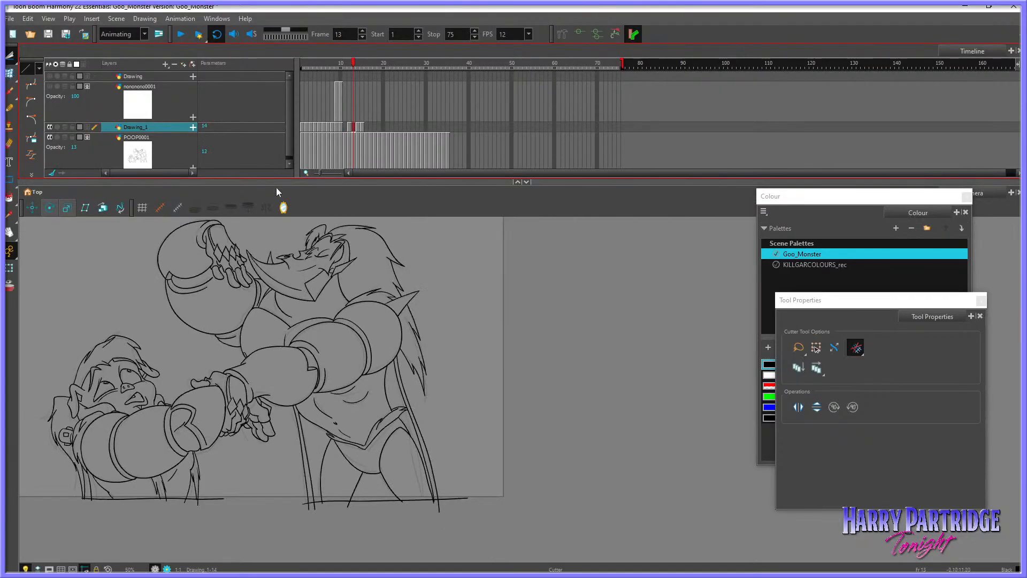
Step: Shift the inked and rough drawings from frame 13 onward one frame later on the timeline
{"action": "key", "text": "comma"}
{"action": "key", "text": "period"}
{"action": "key", "text": "comma"}
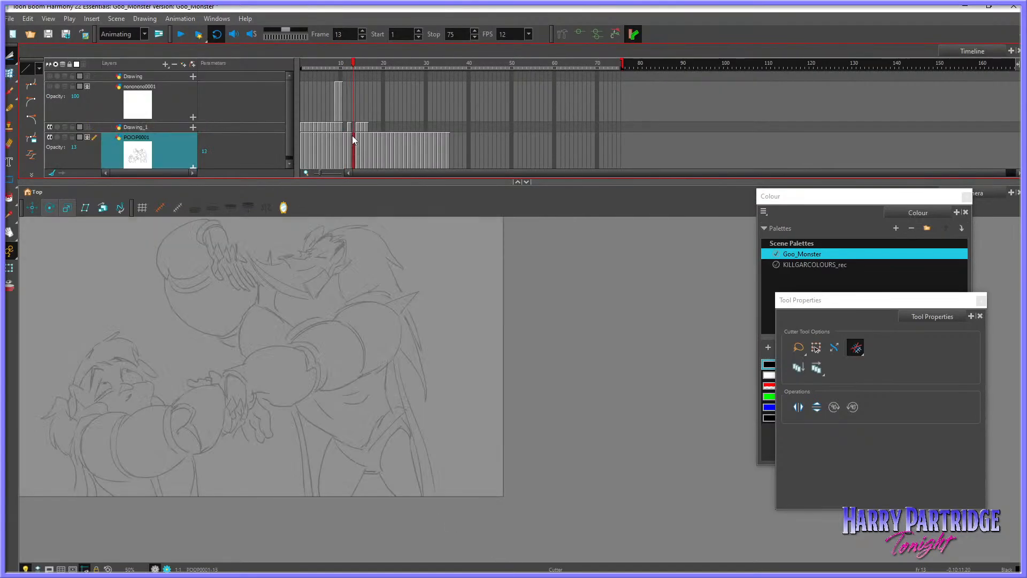
{"action": "key", "text": "period"}
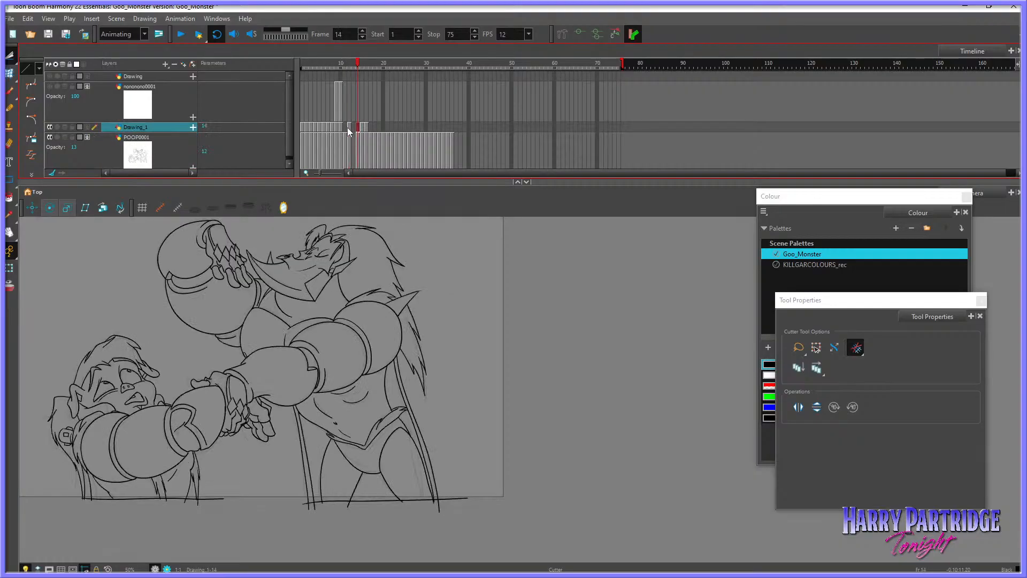
Step: Flip back and forth through frames 12 to 16 to examine the poses of the two arm-locked characters
{"action": "key", "text": "comma"}
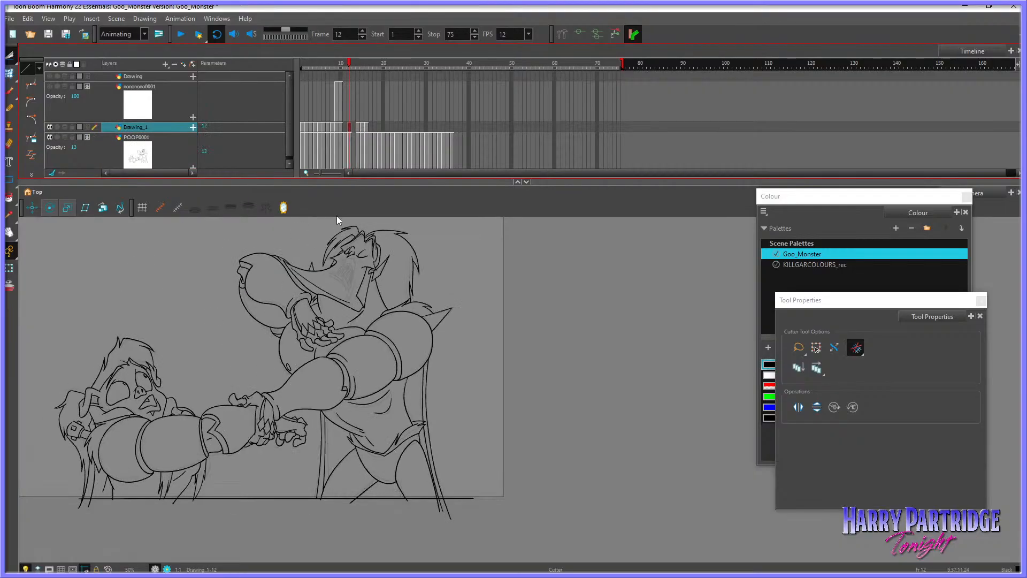
{"action": "key", "text": "period"}
{"action": "key", "text": "period"}
{"action": "key", "text": "period"}
{"action": "key", "text": "comma"}
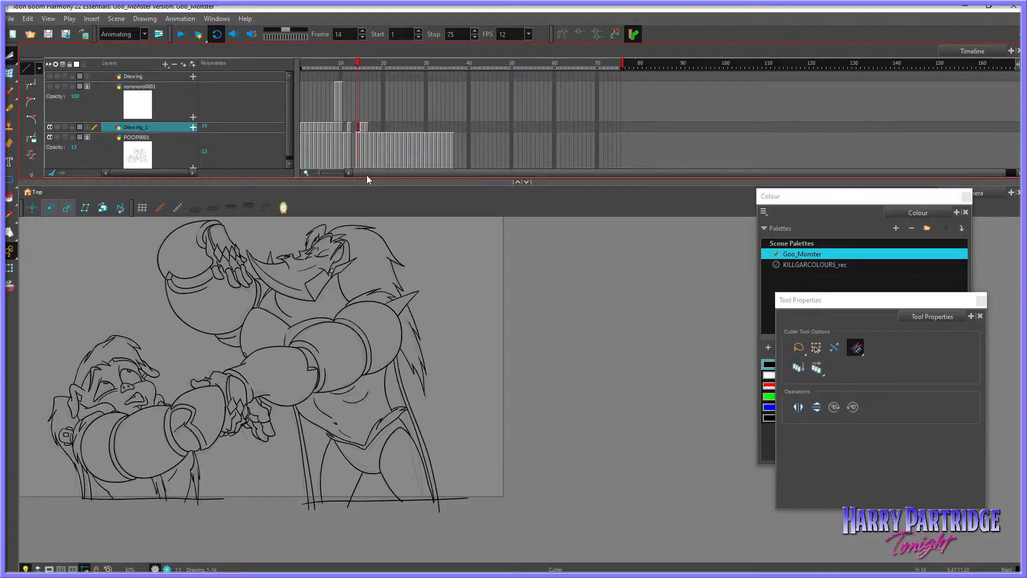
{"action": "key", "text": "period"}
{"action": "key", "text": "comma"}
{"action": "key", "text": "period"}
{"action": "key", "text": "comma"}
{"action": "key", "text": "period"}
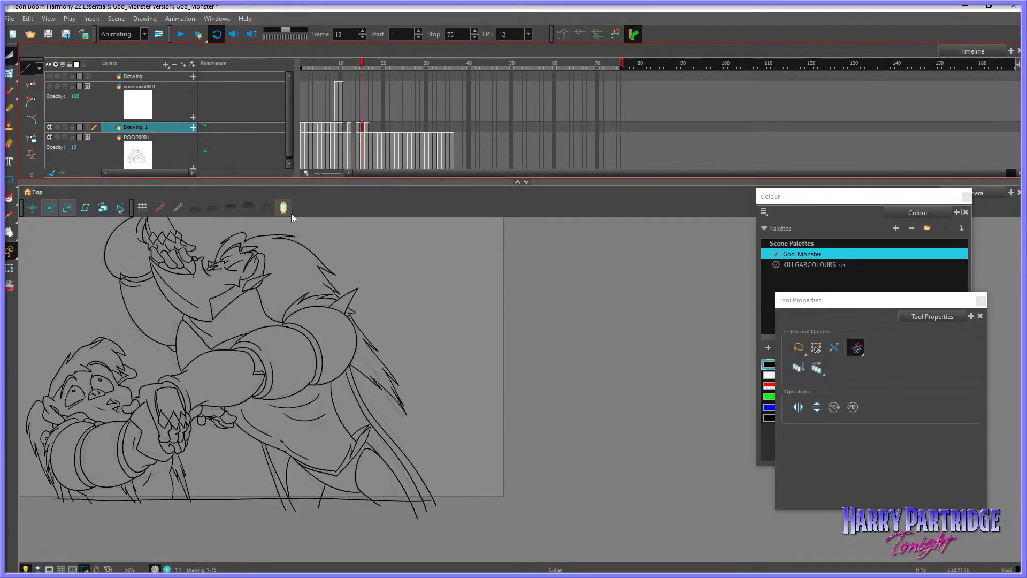
{"action": "key", "text": "period"}
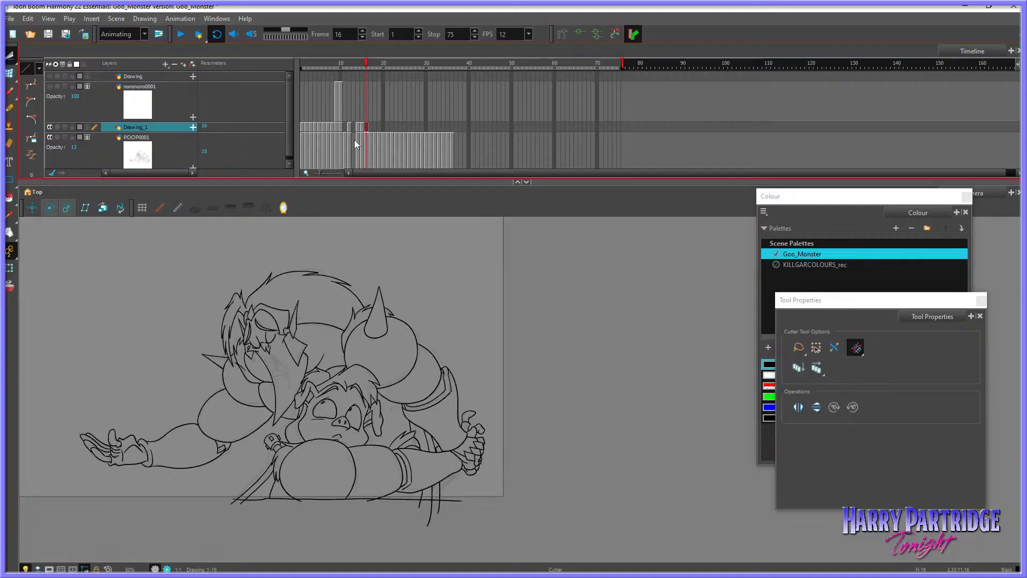
Step: Push the remaining POOP0001 cells later and move Drawing_1's last drawing to frame 17, leaving frame 16 empty
{"action": "left_click", "coordinate": [354, 140]}
{"action": "left_click", "coordinate": [366, 127]}
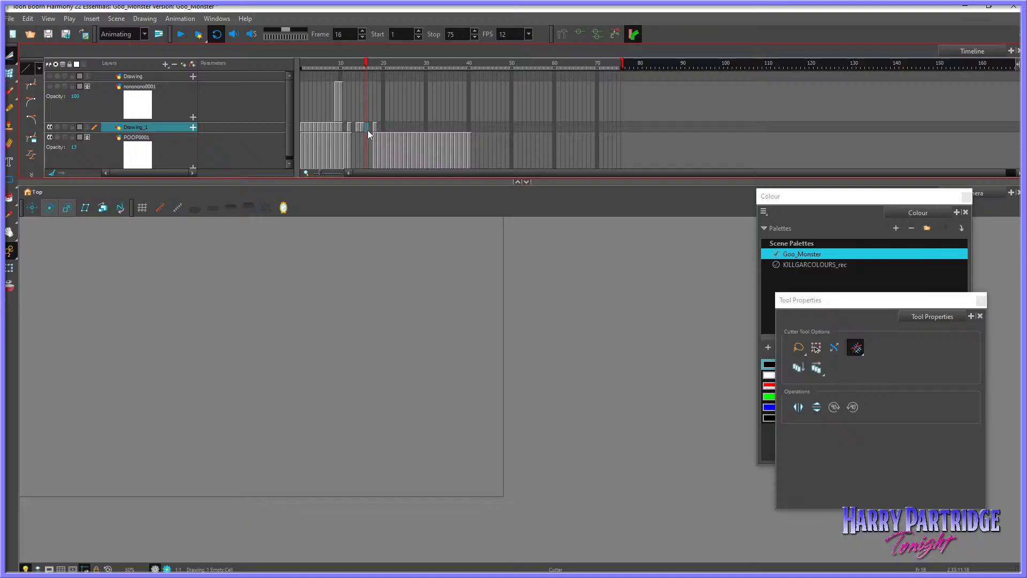
{"action": "left_click", "coordinate": [353, 128]}
Step: Step through frames 13 to 17 to examine the poses on either side of the empty frame 16
{"action": "left_click", "coordinate": [10, 232]}
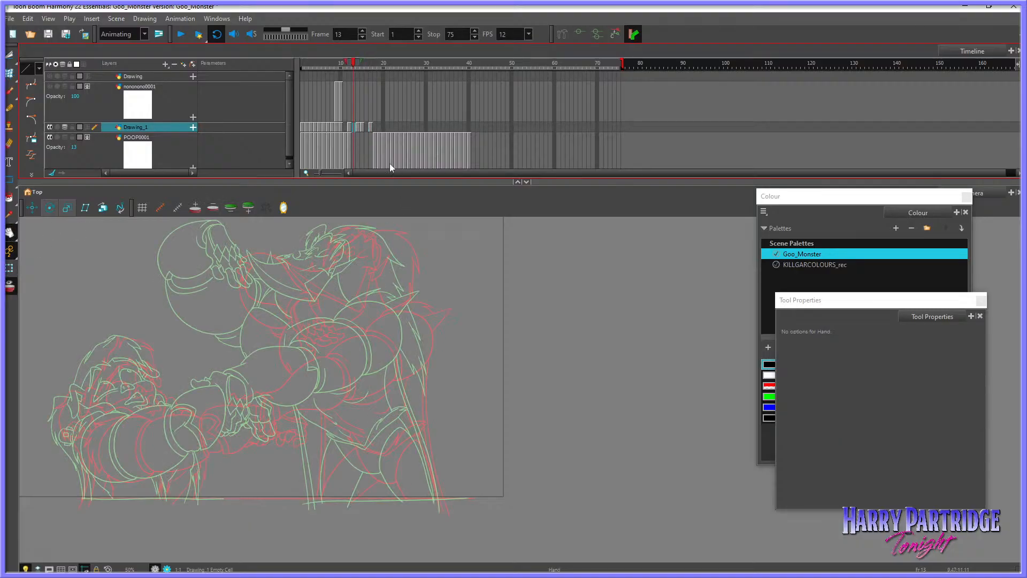
{"action": "left_click_drag", "start_coordinate": [326, 264], "coordinate": [399, 289]}
{"action": "key", "text": "period"}
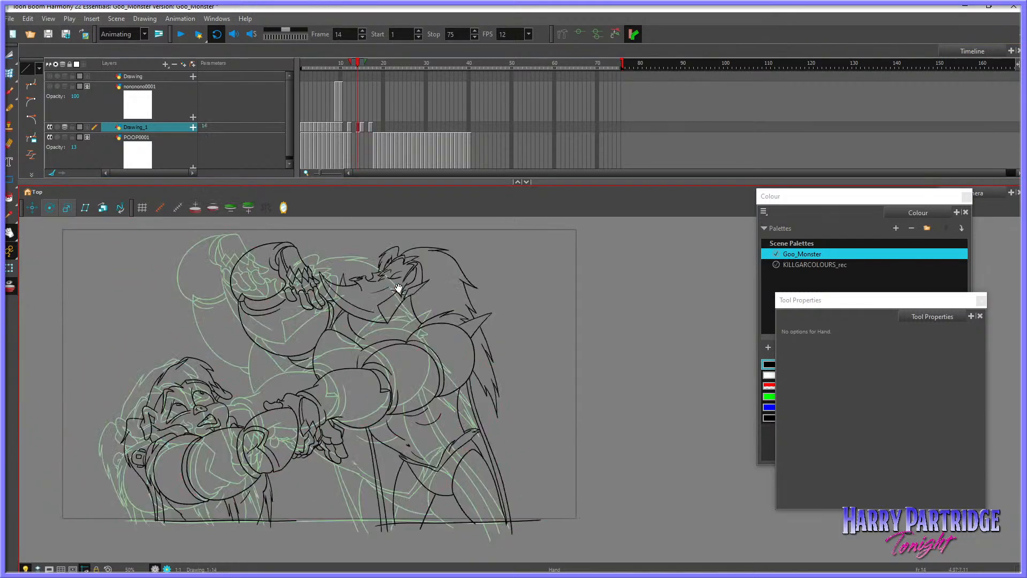
{"action": "key", "text": "period"}
{"action": "key", "text": "period"}
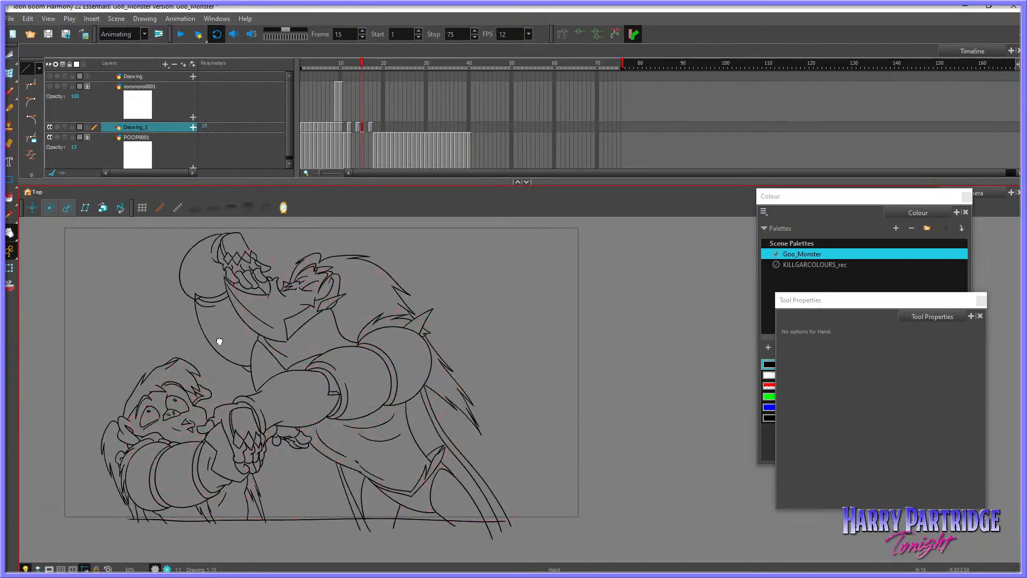
{"action": "key", "text": "period"}
{"action": "left_click", "coordinate": [9, 286]}
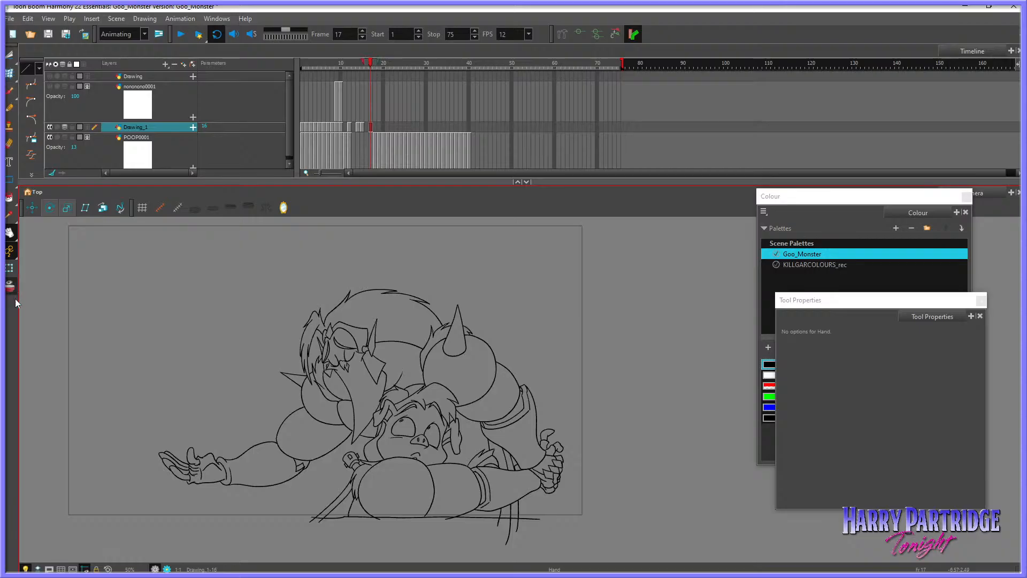
{"action": "key", "text": "comma"}
{"action": "key", "text": "comma"}
{"action": "key", "text": "period"}
{"action": "mouse_move", "coordinate": [307, 299]}
{"action": "left_mouse_down"}
{"action": "mouse_move", "coordinate": [342, 300]}
{"action": "mouse_move", "coordinate": [318, 306]}
{"action": "left_mouse_up"}
{"action": "key", "text": "alt+b"}
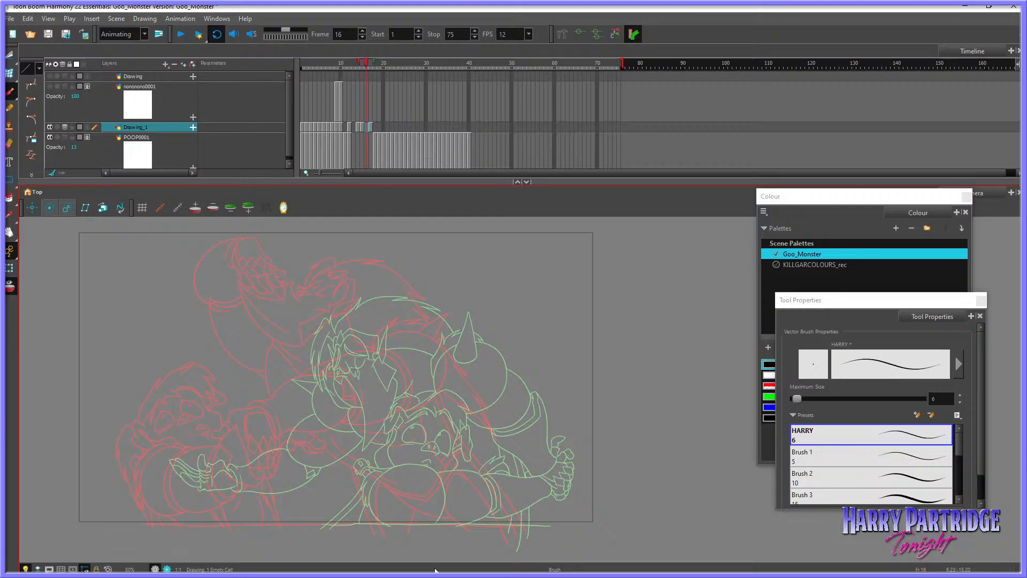
{"action": "left_click", "coordinate": [581, 361]}
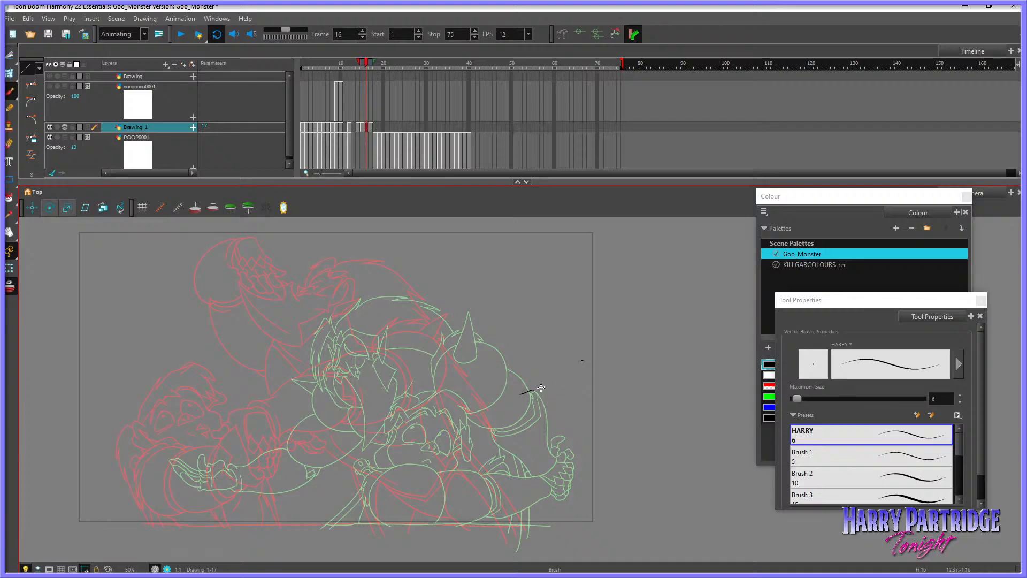
{"action": "left_click", "coordinate": [9, 56]}
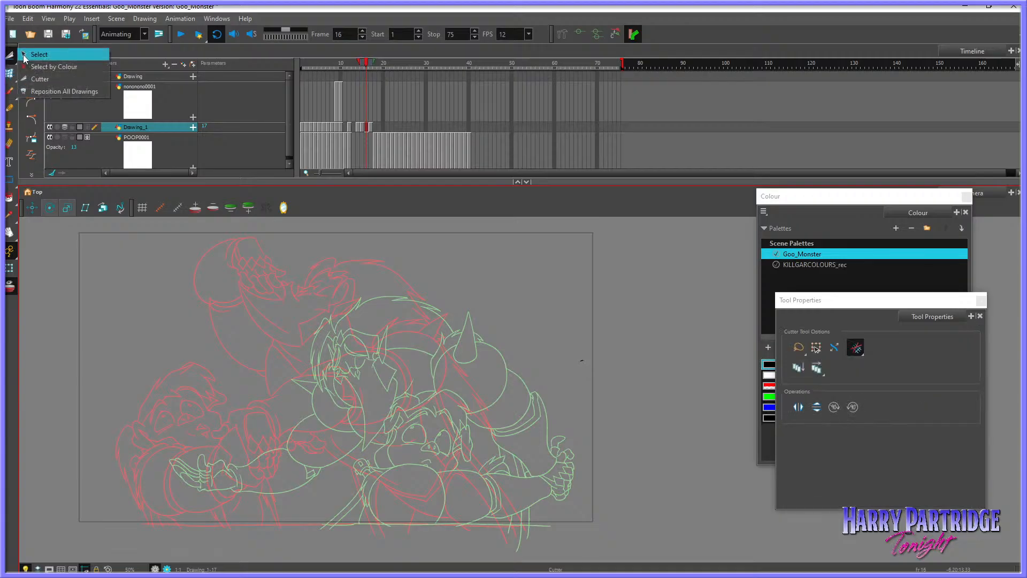
{"action": "key", "text": "comma"}
{"action": "key", "text": "comma"}
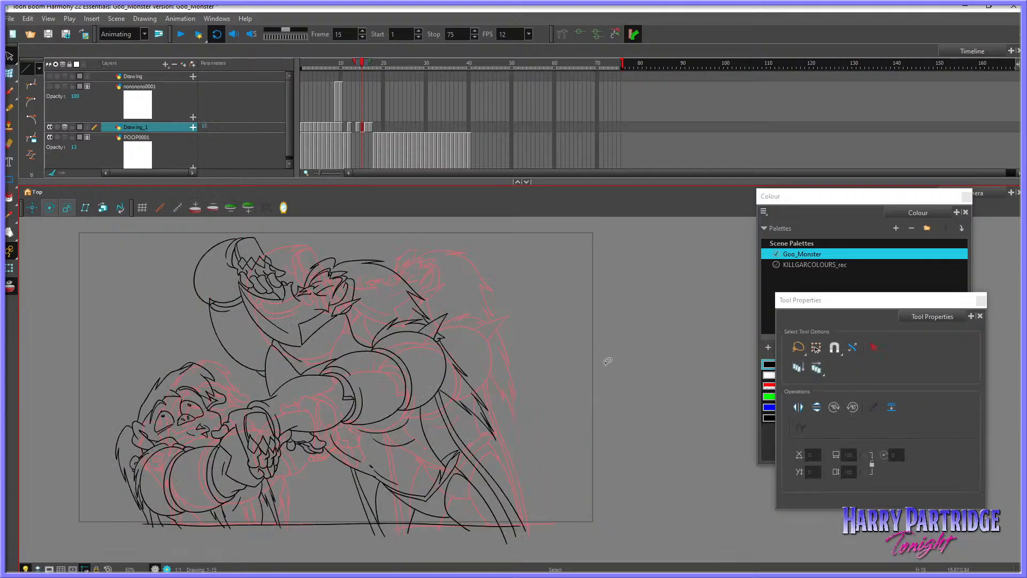
{"action": "key", "text": "period"}
Step: Rough in the big character's rounded head and long pointed jaw on frame 16 with the HARRY brush at size 6
{"action": "left_click", "coordinate": [9, 91]}
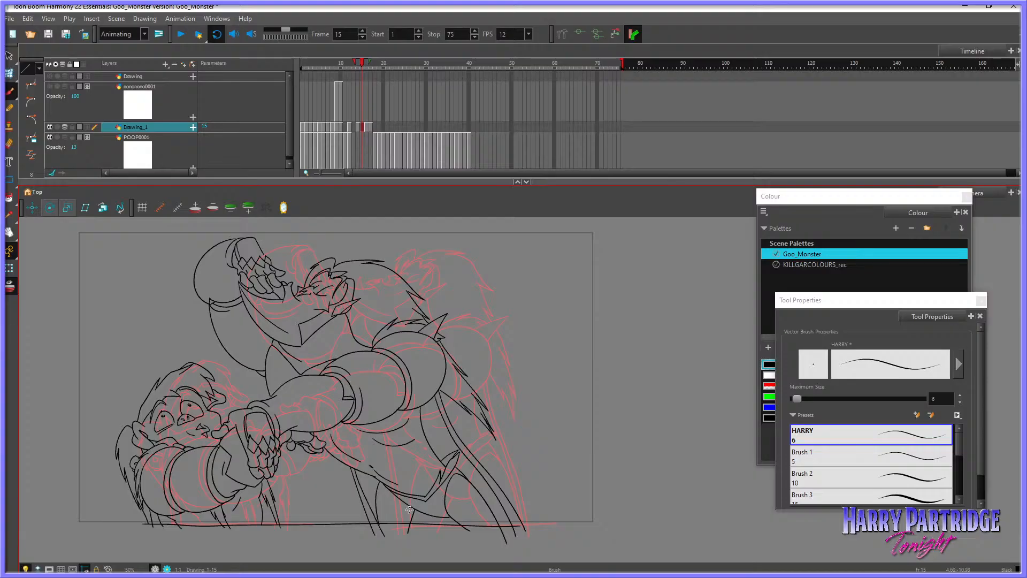
{"action": "key", "text": "period"}
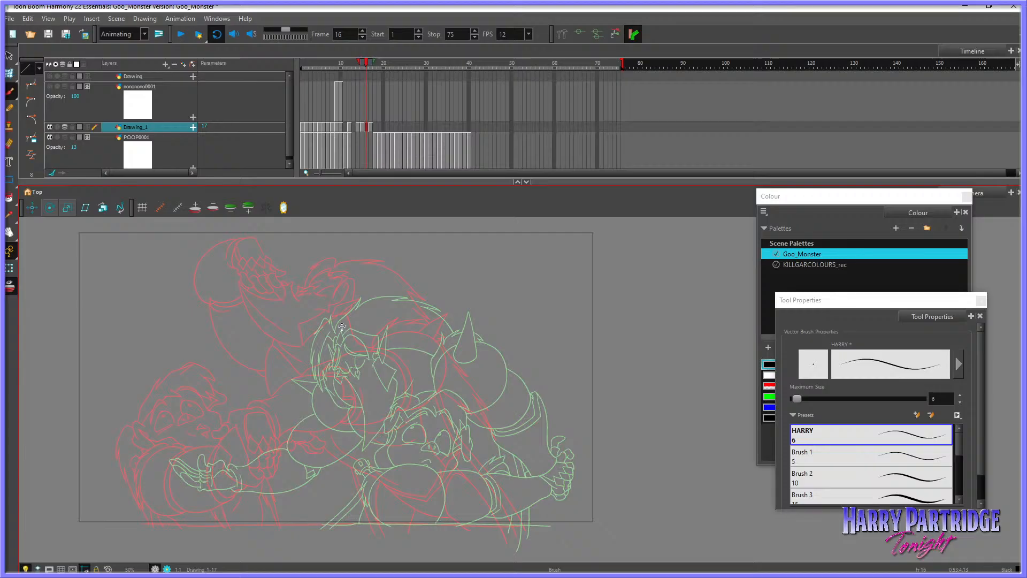
{"action": "mouse_move", "coordinate": [305, 308]}
{"action": "left_mouse_down"}
{"action": "mouse_move", "coordinate": [353, 337]}
{"action": "mouse_move", "coordinate": [298, 337]}
{"action": "mouse_move", "coordinate": [245, 372]}
{"action": "left_mouse_up"}
{"action": "key", "text": "ctrl+z"}
{"action": "key", "text": "ctrl+z"}
{"action": "mouse_move", "coordinate": [233, 376]}
{"action": "left_mouse_down"}
{"action": "mouse_move", "coordinate": [306, 386]}
{"action": "mouse_move", "coordinate": [350, 378]}
{"action": "left_mouse_up"}
{"action": "left_click_drag", "start_coordinate": [258, 380], "coordinate": [346, 380]}
{"action": "left_click_drag", "start_coordinate": [343, 335], "coordinate": [345, 386]}
{"action": "mouse_move", "coordinate": [345, 388]}
{"action": "left_mouse_down"}
{"action": "mouse_move", "coordinate": [250, 373]}
{"action": "mouse_move", "coordinate": [335, 390]}
{"action": "left_mouse_up"}
{"action": "left_click_drag", "start_coordinate": [347, 316], "coordinate": [349, 331]}
{"action": "left_click_drag", "start_coordinate": [306, 313], "coordinate": [349, 324]}
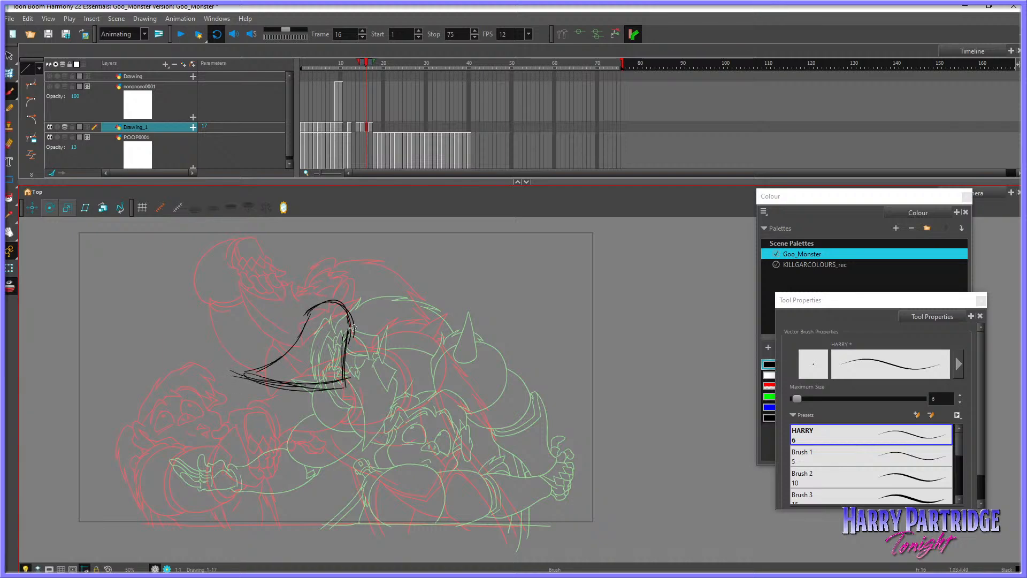
Step: Flip frame 16 against its neighbouring frames with onion skin off to check the head sketch, restoring onion skin at the end
{"action": "left_click", "coordinate": [10, 286]}
{"action": "key", "text": "comma"}
{"action": "key", "text": "comma"}
{"action": "key", "text": "period"}
{"action": "key", "text": "period"}
{"action": "key", "text": "period"}
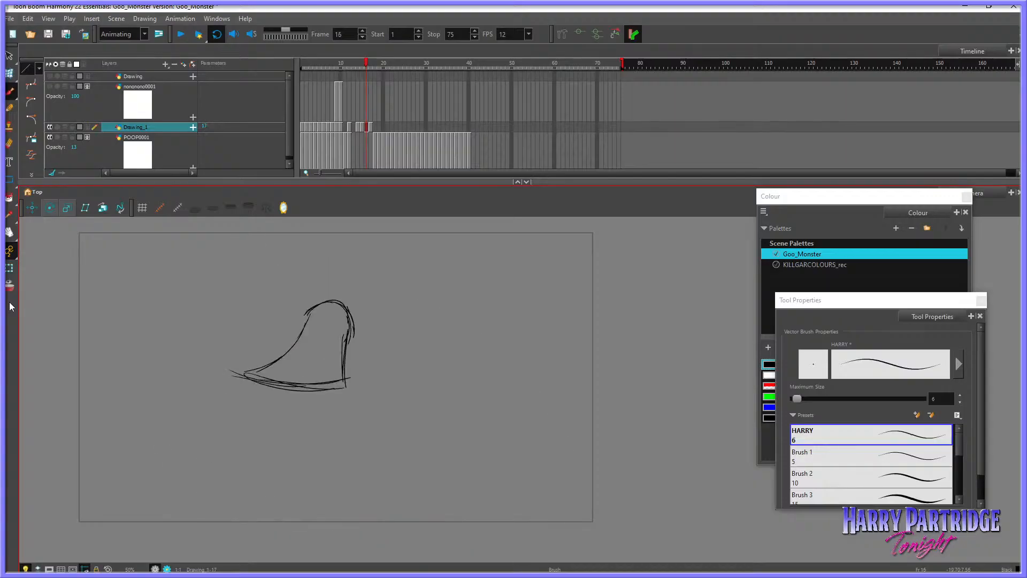
{"action": "key", "text": "comma"}
{"action": "key", "text": "comma"}
{"action": "key", "text": "comma"}
{"action": "key", "text": "comma"}
{"action": "key", "text": "period"}
{"action": "key", "text": "period"}
{"action": "key", "text": "period"}
{"action": "key", "text": "period"}
{"action": "key", "text": "comma"}
{"action": "left_click", "coordinate": [10, 287]}
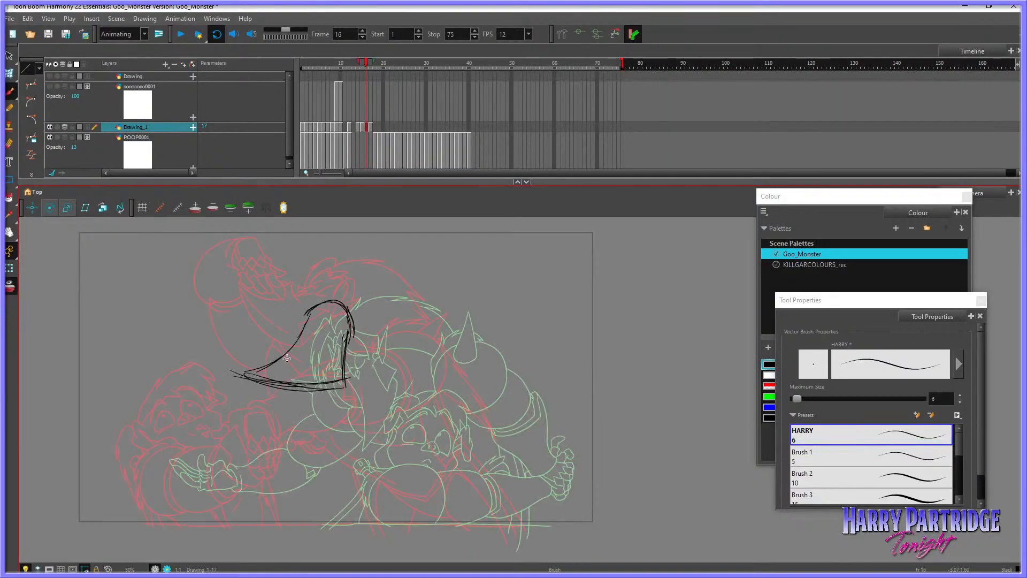
Step: Sketch a sweeping arc beneath the big character's jaw on frame 16 and compare it with the adjacent frames
{"action": "left_click_drag", "start_coordinate": [311, 409], "coordinate": [211, 384]}
{"action": "left_click_drag", "start_coordinate": [241, 402], "coordinate": [173, 342]}
{"action": "key", "text": "ctrl+z"}
{"action": "key", "text": "comma"}
{"action": "key", "text": "comma"}
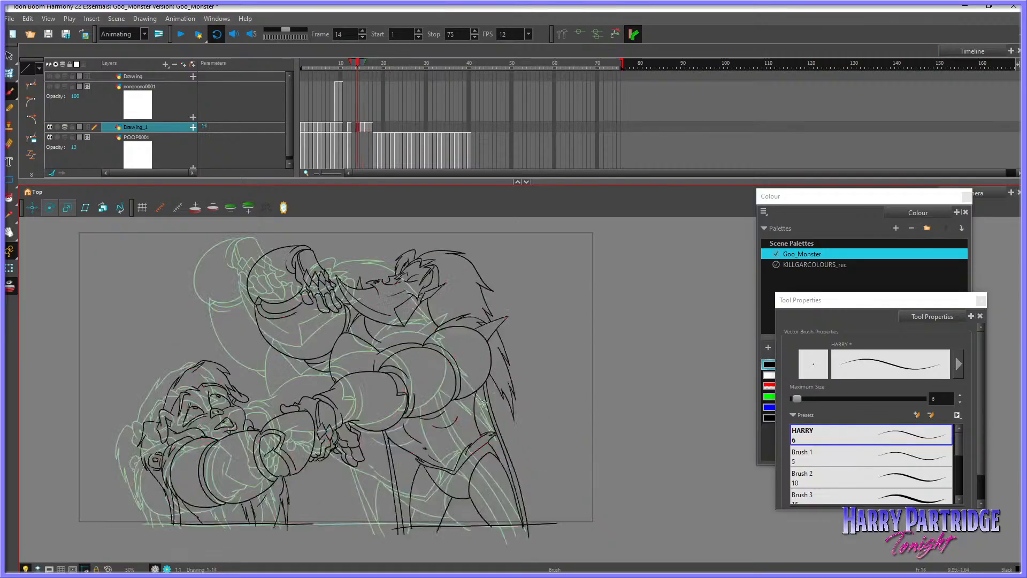
{"action": "key", "text": "period"}
{"action": "key", "text": "period"}
{"action": "key", "text": "comma"}
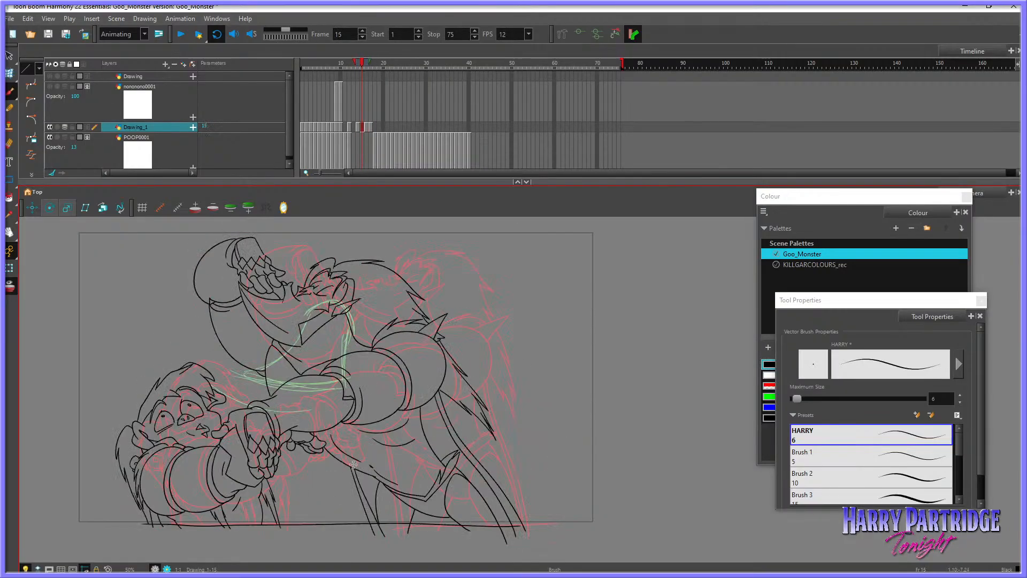
{"action": "key", "text": "comma"}
{"action": "key", "text": "period"}
{"action": "key", "text": "period"}
Step: Sketch the clasped hands with rough fingers below and behind the big character's jaw on frame 16
{"action": "mouse_move", "coordinate": [364, 438]}
{"action": "left_mouse_down"}
{"action": "mouse_move", "coordinate": [389, 432]}
{"action": "mouse_move", "coordinate": [356, 442]}
{"action": "left_mouse_up"}
{"action": "mouse_move", "coordinate": [374, 437]}
{"action": "left_mouse_down"}
{"action": "mouse_move", "coordinate": [348, 452]}
{"action": "mouse_move", "coordinate": [354, 473]}
{"action": "left_mouse_up"}
{"action": "left_click_drag", "start_coordinate": [379, 437], "coordinate": [363, 461]}
{"action": "mouse_move", "coordinate": [388, 426]}
{"action": "left_mouse_down"}
{"action": "mouse_move", "coordinate": [401, 438]}
{"action": "mouse_move", "coordinate": [379, 464]}
{"action": "left_mouse_up"}
{"action": "left_click_drag", "start_coordinate": [406, 432], "coordinate": [364, 471]}
{"action": "mouse_move", "coordinate": [381, 425]}
{"action": "left_mouse_down"}
{"action": "mouse_move", "coordinate": [395, 395]}
{"action": "mouse_move", "coordinate": [421, 439]}
{"action": "mouse_move", "coordinate": [434, 418]}
{"action": "left_mouse_up"}
{"action": "key", "text": "ctrl+z"}
Step: Sketch the big character's round shoulder above the clasped hands and the forearm leading into them
{"action": "key", "text": "comma"}
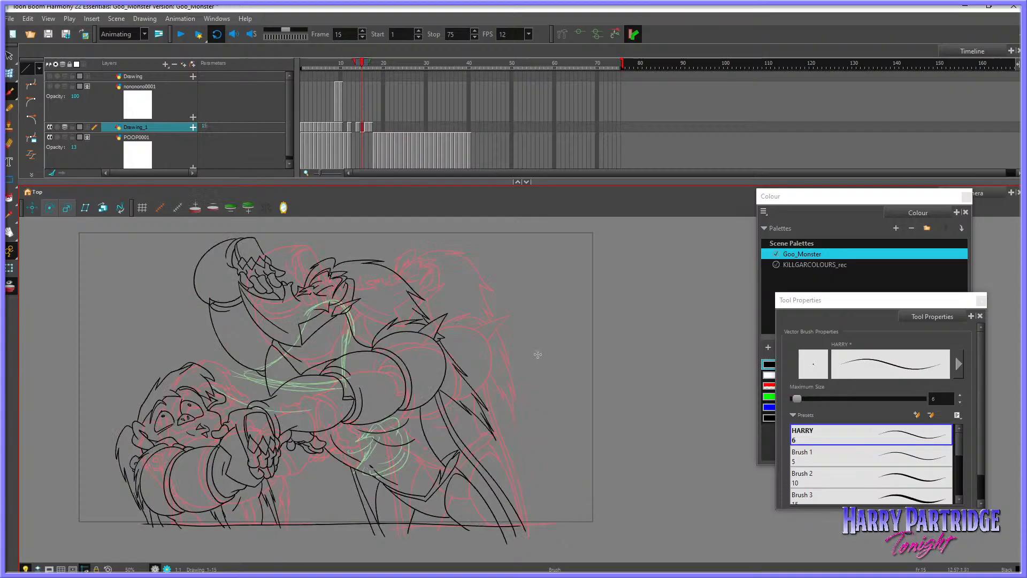
{"action": "key", "text": "period"}
{"action": "key", "text": "period"}
{"action": "key", "text": "comma"}
{"action": "mouse_move", "coordinate": [411, 332]}
{"action": "left_mouse_down"}
{"action": "mouse_move", "coordinate": [438, 400]}
{"action": "mouse_move", "coordinate": [471, 354]}
{"action": "left_mouse_up"}
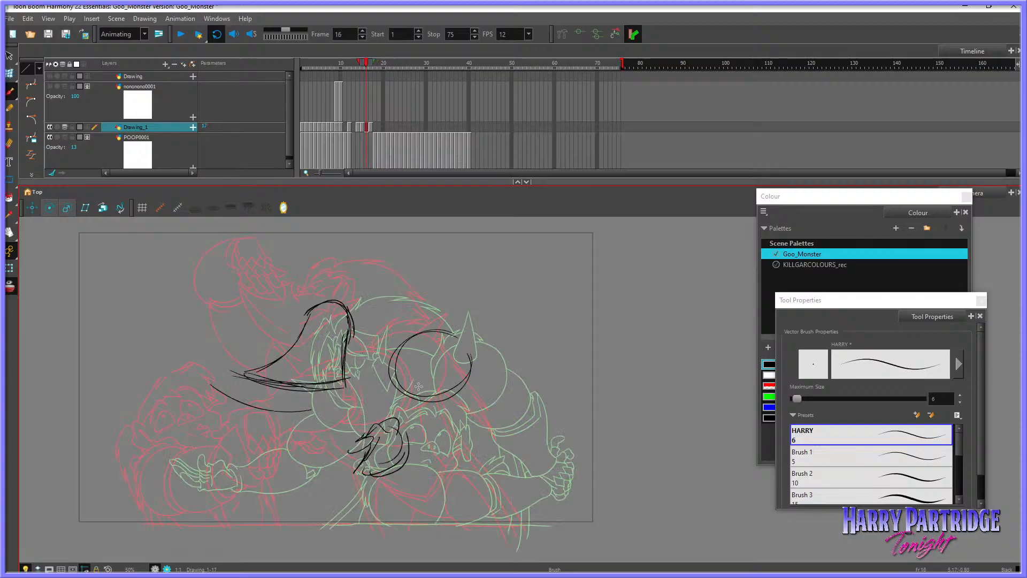
{"action": "left_click_drag", "start_coordinate": [399, 418], "coordinate": [449, 430]}
{"action": "left_click_drag", "start_coordinate": [397, 463], "coordinate": [453, 436]}
{"action": "mouse_move", "coordinate": [424, 403]}
{"action": "left_mouse_down"}
{"action": "mouse_move", "coordinate": [452, 383]}
{"action": "mouse_move", "coordinate": [468, 424]}
{"action": "mouse_move", "coordinate": [422, 458]}
{"action": "mouse_move", "coordinate": [469, 451]}
{"action": "left_mouse_up"}
{"action": "key", "text": "ctrl+z"}
{"action": "key", "text": "ctrl+z"}
{"action": "key", "text": "ctrl+z"}
{"action": "mouse_move", "coordinate": [412, 445]}
{"action": "left_mouse_down"}
{"action": "mouse_move", "coordinate": [466, 417]}
{"action": "mouse_move", "coordinate": [465, 448]}
{"action": "left_mouse_up"}
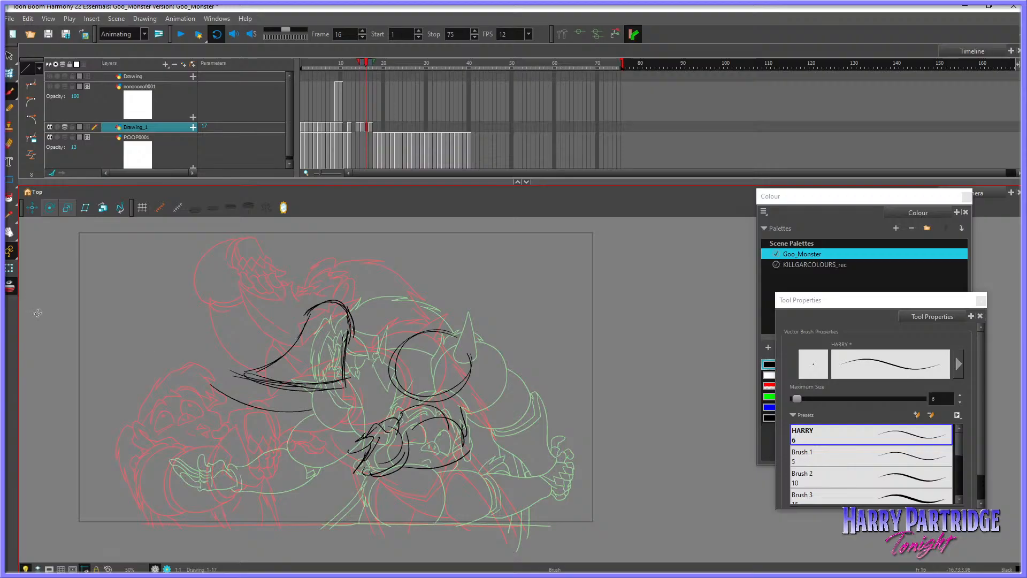
Step: Turn off onion skin, flip through the neighbouring frames and sketch the outer arm curve beside the big character's shoulder
{"action": "left_click", "coordinate": [8, 290]}
{"action": "key", "text": "comma"}
{"action": "key", "text": "comma"}
{"action": "key", "text": "period"}
{"action": "key", "text": "period"}
{"action": "key", "text": "period"}
{"action": "key", "text": "comma"}
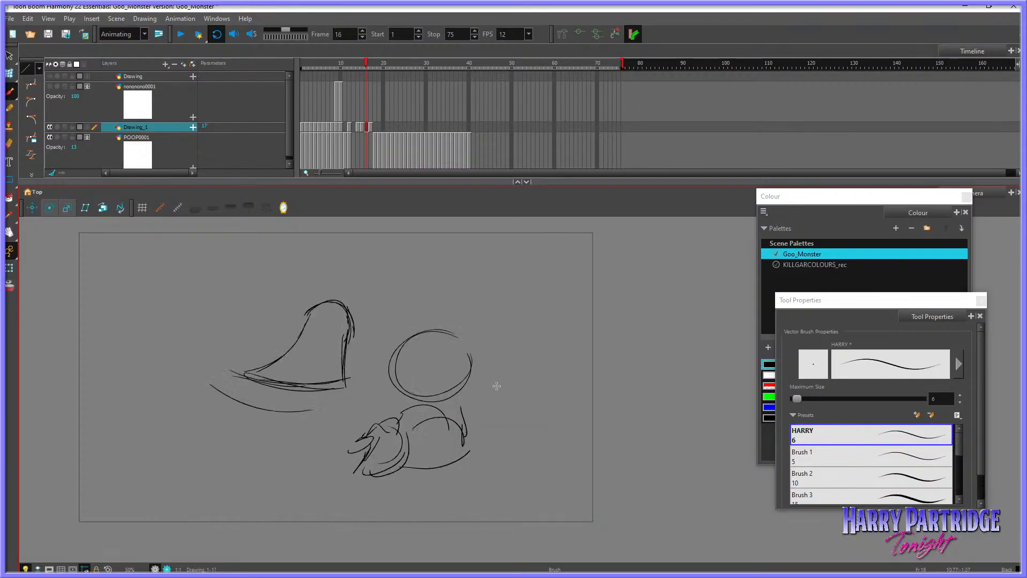
{"action": "left_click_drag", "start_coordinate": [485, 377], "coordinate": [471, 369]}
Step: Rough in the small character's round head beneath the arc on frame 16, checking it against the adjacent frames
{"action": "key", "text": "comma"}
{"action": "key", "text": "period"}
{"action": "key", "text": "period"}
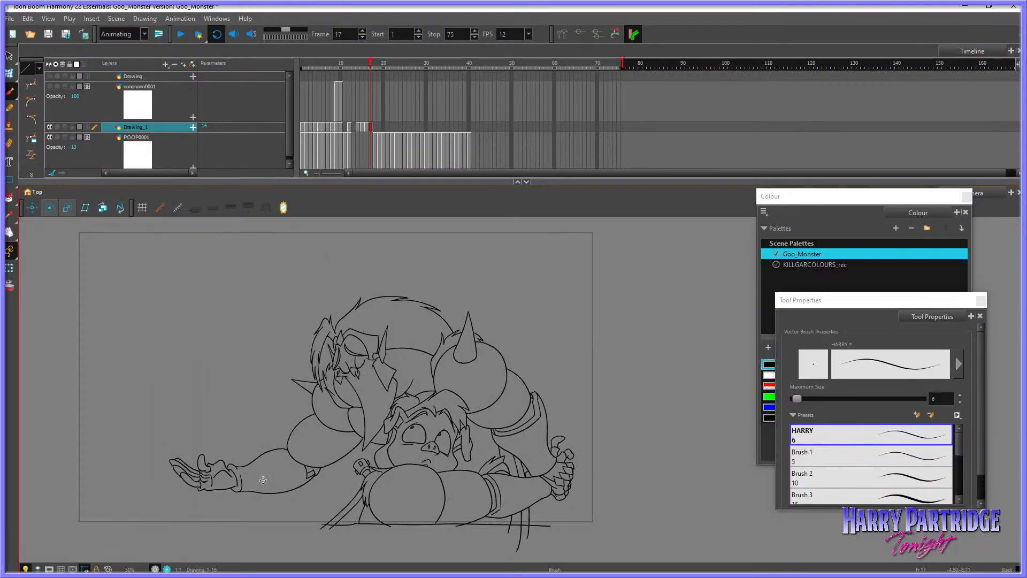
{"action": "key", "text": "comma"}
{"action": "key", "text": "comma"}
{"action": "key", "text": "period"}
{"action": "mouse_move", "coordinate": [202, 438]}
{"action": "left_mouse_down"}
{"action": "mouse_move", "coordinate": [233, 410]}
{"action": "mouse_move", "coordinate": [276, 443]}
{"action": "left_mouse_up"}
{"action": "mouse_move", "coordinate": [196, 446]}
{"action": "left_mouse_down"}
{"action": "mouse_move", "coordinate": [234, 473]}
{"action": "mouse_move", "coordinate": [214, 447]}
{"action": "left_mouse_up"}
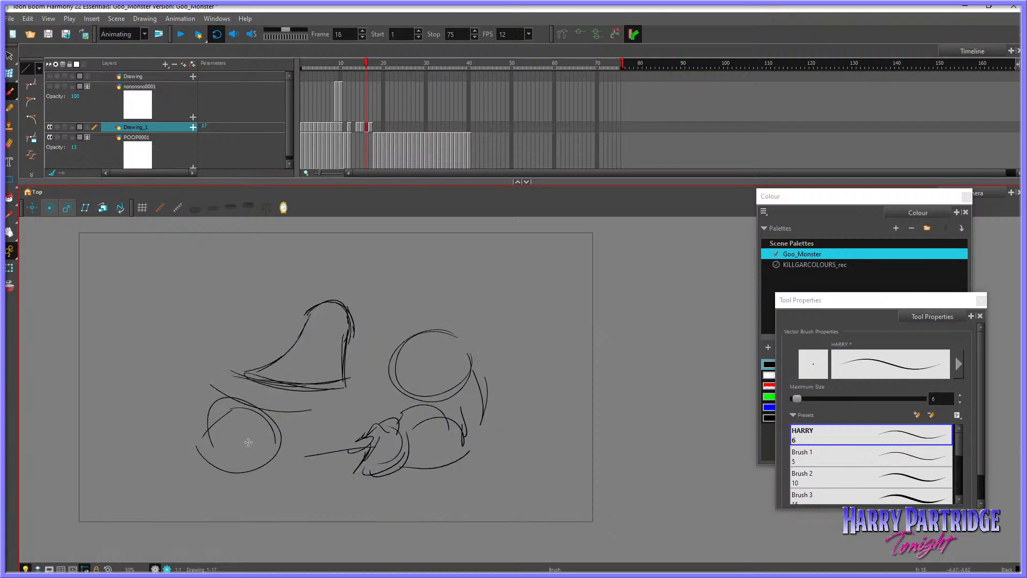
Step: Sketch the small character's rounded shoulder and the arm lines reaching towards the clasped hands
{"action": "mouse_move", "coordinate": [190, 502]}
{"action": "left_mouse_down"}
{"action": "mouse_move", "coordinate": [221, 461]}
{"action": "mouse_move", "coordinate": [279, 491]}
{"action": "left_mouse_up"}
{"action": "key", "text": "comma"}
{"action": "key", "text": "period"}
{"action": "mouse_move", "coordinate": [254, 447]}
{"action": "left_mouse_down"}
{"action": "mouse_move", "coordinate": [269, 493]}
{"action": "mouse_move", "coordinate": [292, 471]}
{"action": "left_mouse_up"}
{"action": "mouse_move", "coordinate": [268, 505]}
{"action": "left_mouse_down"}
{"action": "mouse_move", "coordinate": [353, 485]}
{"action": "mouse_move", "coordinate": [260, 534]}
{"action": "left_mouse_up"}
{"action": "key", "text": "comma"}
{"action": "key", "text": "period"}
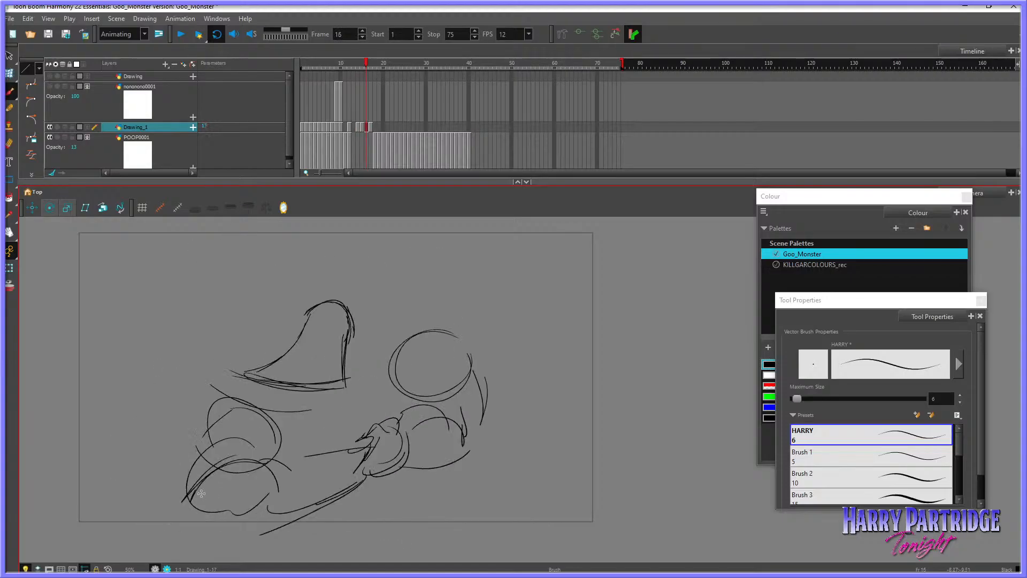
{"action": "left_click_drag", "start_coordinate": [202, 492], "coordinate": [167, 517]}
Step: Flip between frames 14 and 17 to check how the rough on frame 16 moves between the poses
{"action": "key", "text": "period"}
{"action": "key", "text": "comma"}
{"action": "key", "text": "comma"}
{"action": "key", "text": "comma"}
{"action": "key", "text": "period"}
{"action": "key", "text": "period"}
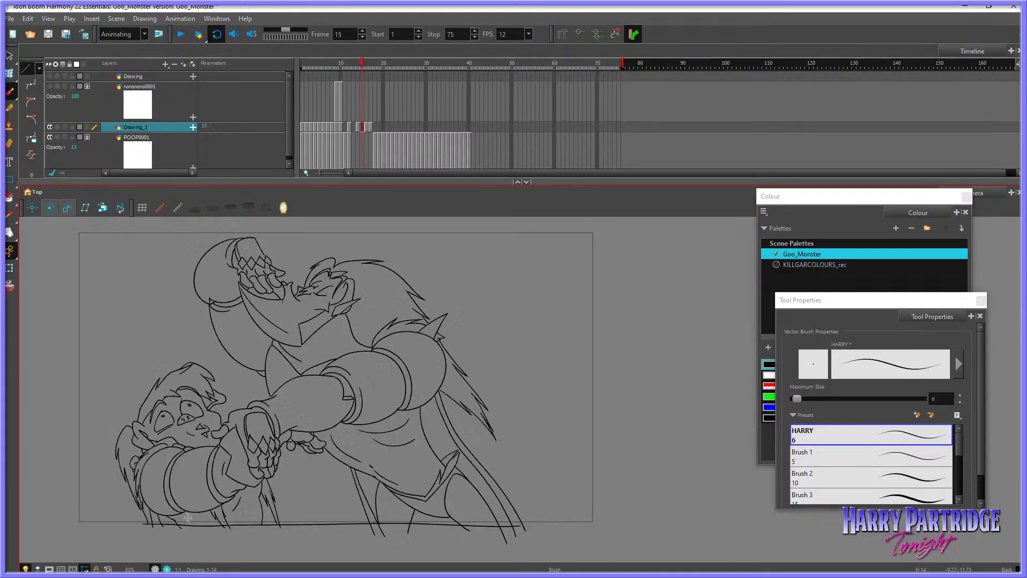
{"action": "key", "text": "period"}
{"action": "key", "text": "period"}
{"action": "key", "text": "comma"}
{"action": "key", "text": "comma"}
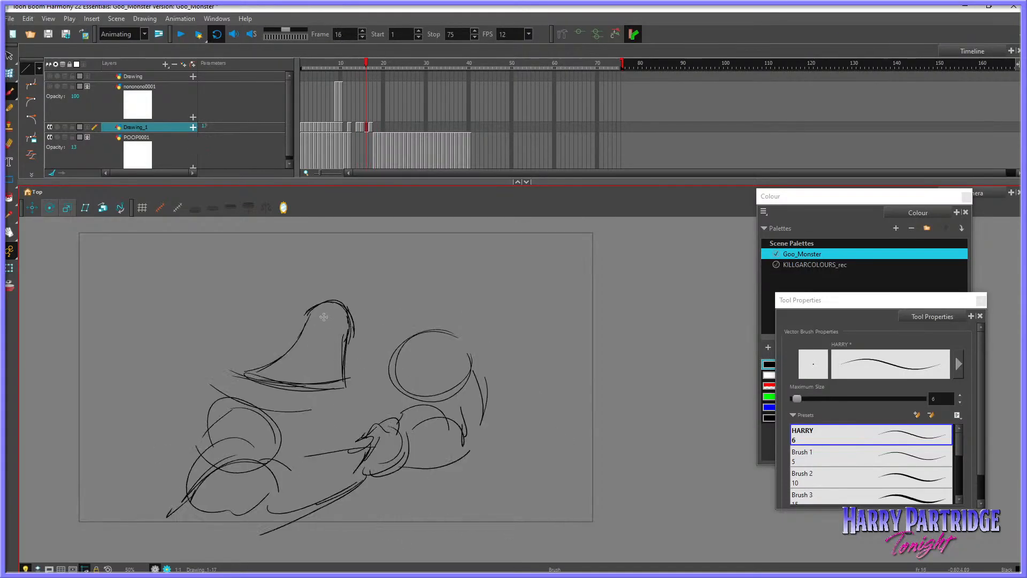
Step: Sketch the facial centre line and eye line inside the big character's head on frame 16
{"action": "left_click_drag", "start_coordinate": [325, 312], "coordinate": [306, 375]}
{"action": "key", "text": "comma"}
{"action": "mouse_move", "coordinate": [302, 331]}
{"action": "left_mouse_down"}
{"action": "mouse_move", "coordinate": [334, 342]}
{"action": "mouse_move", "coordinate": [341, 330]}
{"action": "left_mouse_up"}
Step: Flip through the frames around frame 16 to check the placement of the big character's face
{"action": "key", "text": "period"}
{"action": "key", "text": "comma"}
{"action": "key", "text": "period"}
{"action": "key", "text": "period"}
{"action": "key", "text": "comma"}
{"action": "key", "text": "comma"}
{"action": "key", "text": "period"}
{"action": "key", "text": "period"}
{"action": "key", "text": "comma"}
{"action": "key", "text": "comma"}
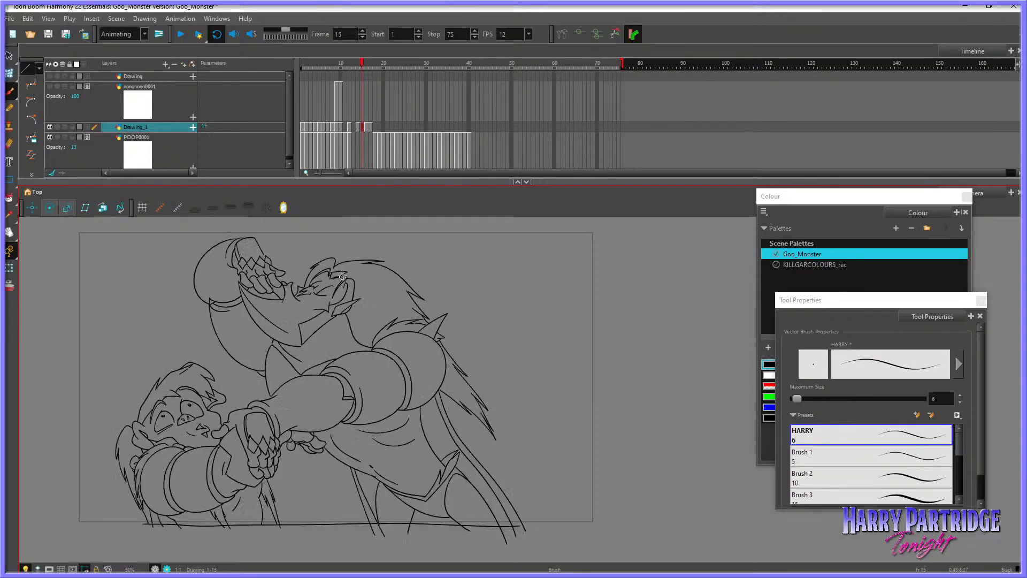
{"action": "key", "text": "comma"}
Step: Sketch the curved shape above and in front of the big character's head and compare it with the adjacent frames
{"action": "key", "text": "period"}
{"action": "key", "text": "period"}
{"action": "mouse_move", "coordinate": [323, 273]}
{"action": "left_mouse_down"}
{"action": "mouse_move", "coordinate": [299, 279]}
{"action": "mouse_move", "coordinate": [277, 324]}
{"action": "left_mouse_up"}
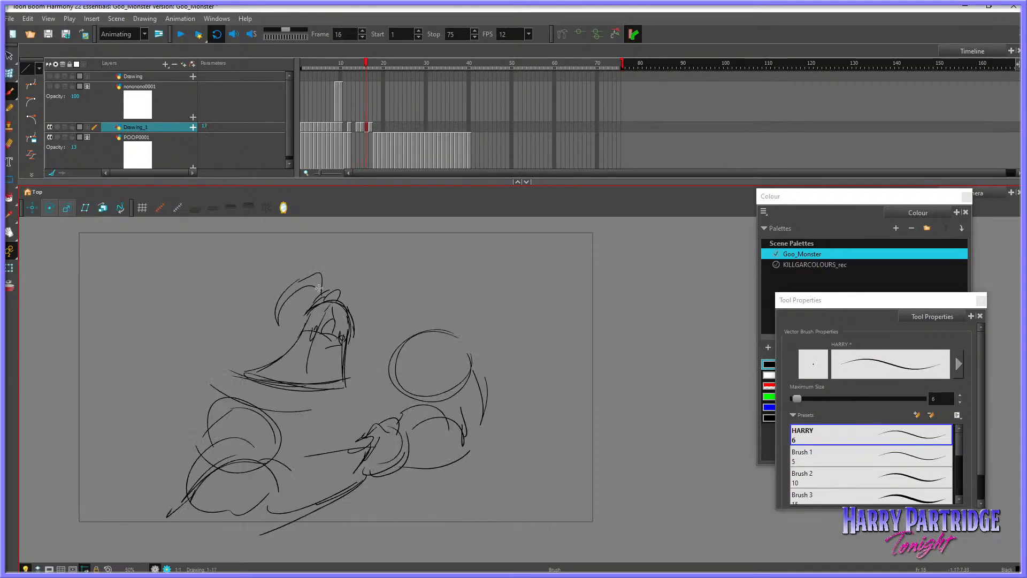
{"action": "key", "text": "period"}
{"action": "key", "text": "comma"}
{"action": "key", "text": "period"}
{"action": "key", "text": "comma"}
{"action": "key", "text": "comma"}
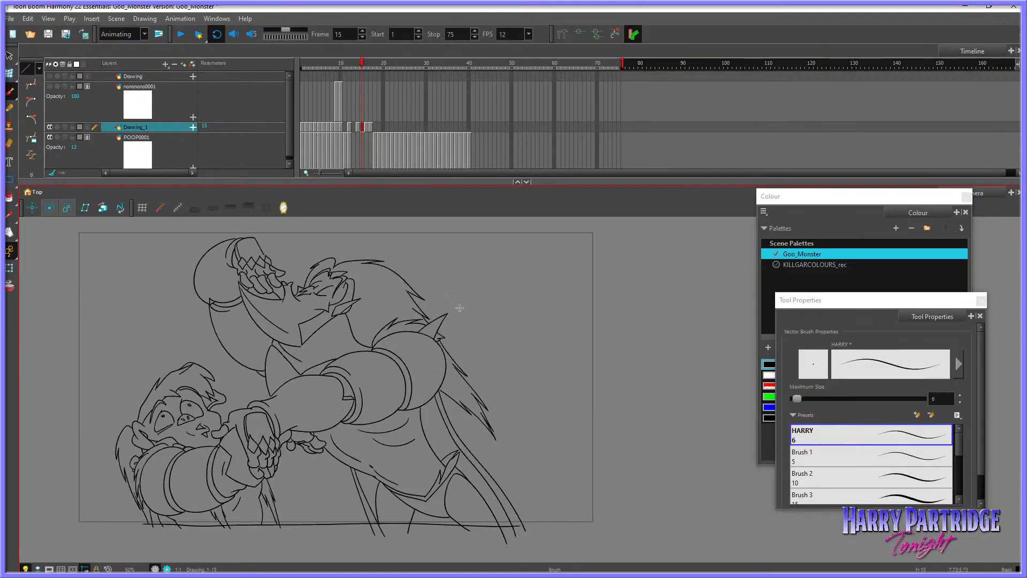
Step: Sketch the big character's rear leg and lower back lines on frame 16, comparing them with frames 15 and 17
{"action": "key", "text": "comma"}
{"action": "key", "text": "period"}
{"action": "key", "text": "period"}
{"action": "key", "text": "comma"}
{"action": "key", "text": "comma"}
{"action": "key", "text": "period"}
{"action": "key", "text": "period"}
{"action": "mouse_move", "coordinate": [476, 405]}
{"action": "left_mouse_down"}
{"action": "mouse_move", "coordinate": [484, 504]}
{"action": "mouse_move", "coordinate": [496, 494]}
{"action": "left_mouse_up"}
{"action": "key", "text": "comma"}
{"action": "key", "text": "period"}
{"action": "key", "text": "comma"}
{"action": "key", "text": "period"}
{"action": "mouse_move", "coordinate": [408, 526]}
{"action": "left_mouse_down"}
{"action": "mouse_move", "coordinate": [419, 488]}
{"action": "mouse_move", "coordinate": [394, 452]}
{"action": "left_mouse_up"}
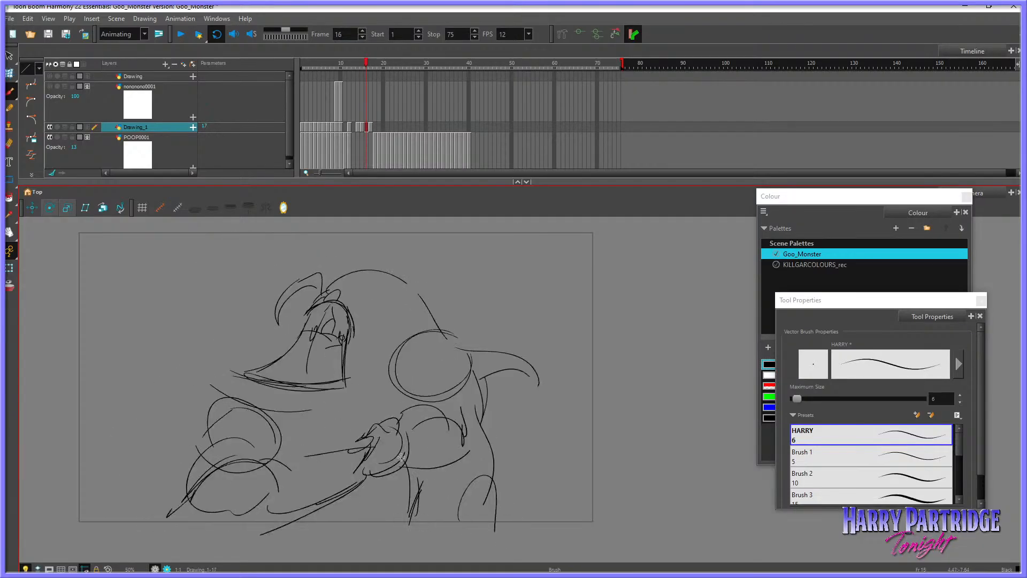
Step: Try a first rough of the big character's raised arm and hand on frame 16
{"action": "key", "text": "comma"}
{"action": "key", "text": "period"}
{"action": "key", "text": "comma"}
{"action": "key", "text": "period"}
{"action": "mouse_move", "coordinate": [222, 370]}
{"action": "left_mouse_down"}
{"action": "mouse_move", "coordinate": [169, 322]}
{"action": "mouse_move", "coordinate": [163, 294]}
{"action": "mouse_move", "coordinate": [186, 312]}
{"action": "mouse_move", "coordinate": [199, 263]}
{"action": "left_mouse_up"}
{"action": "mouse_move", "coordinate": [163, 295]}
{"action": "left_mouse_down"}
{"action": "mouse_move", "coordinate": [186, 312]}
{"action": "mouse_move", "coordinate": [199, 269]}
{"action": "mouse_move", "coordinate": [164, 259]}
{"action": "mouse_move", "coordinate": [182, 297]}
{"action": "left_mouse_up"}
{"action": "left_click_drag", "start_coordinate": [191, 298], "coordinate": [251, 386]}
{"action": "left_click_drag", "start_coordinate": [225, 347], "coordinate": [260, 339]}
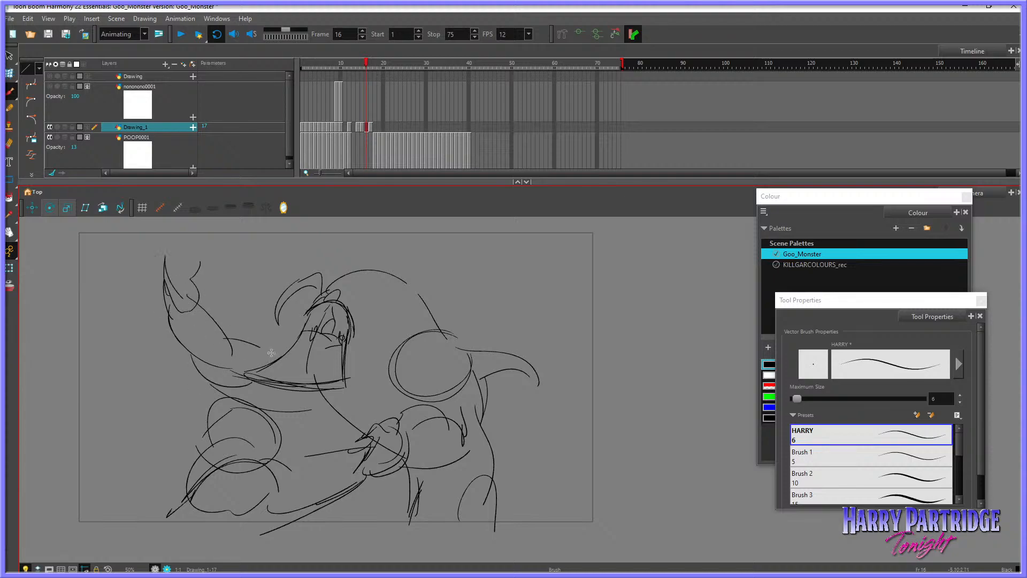
Step: Compare the raised arm with the neighbouring frames and undo its last four strokes
{"action": "key", "text": "comma"}
{"action": "key", "text": "comma"}
{"action": "key", "text": "period"}
{"action": "key", "text": "period"}
{"action": "key", "text": "period"}
{"action": "key", "text": "comma"}
{"action": "key", "text": "comma"}
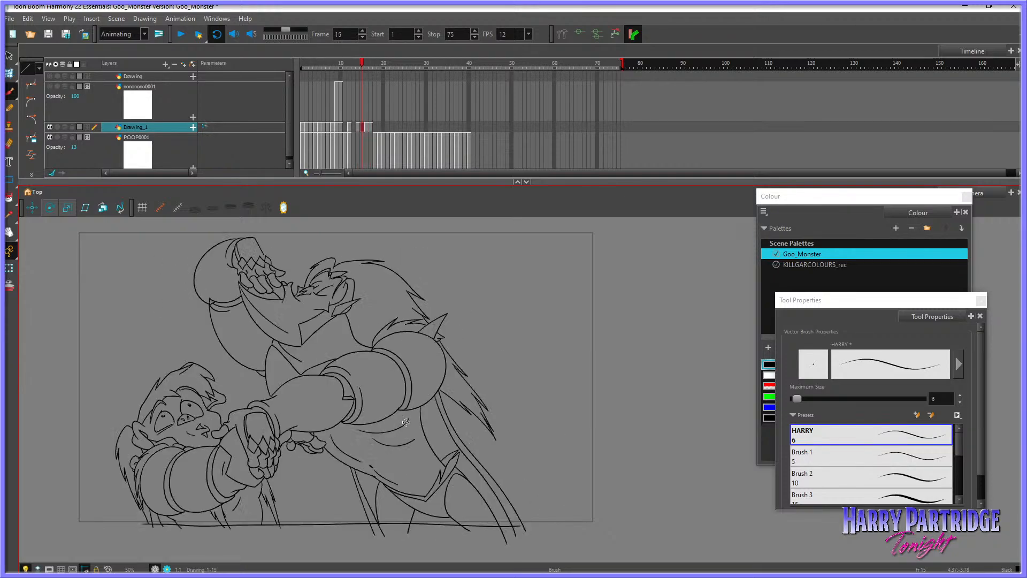
{"action": "key", "text": "comma"}
{"action": "key", "text": "period"}
{"action": "key", "text": "period"}
{"action": "key", "text": "ctrl+z"}
{"action": "key", "text": "ctrl+z"}
{"action": "key", "text": "ctrl+z"}
{"action": "key", "text": "ctrl+z"}
Step: Redraw the big character's raised hand, forearm and the underside of the upper arm on frame 16
{"action": "left_click_drag", "start_coordinate": [169, 320], "coordinate": [190, 264]}
{"action": "mouse_move", "coordinate": [190, 264]}
{"action": "left_mouse_down"}
{"action": "mouse_move", "coordinate": [199, 309]}
{"action": "mouse_move", "coordinate": [212, 286]}
{"action": "left_mouse_up"}
{"action": "mouse_move", "coordinate": [212, 287]}
{"action": "left_mouse_down"}
{"action": "mouse_move", "coordinate": [200, 311]}
{"action": "mouse_move", "coordinate": [208, 344]}
{"action": "left_mouse_up"}
{"action": "left_click_drag", "start_coordinate": [182, 339], "coordinate": [234, 376]}
{"action": "left_click_drag", "start_coordinate": [226, 327], "coordinate": [263, 362]}
{"action": "mouse_move", "coordinate": [225, 388]}
{"action": "left_mouse_down"}
{"action": "mouse_move", "coordinate": [333, 411]}
{"action": "mouse_move", "coordinate": [343, 434]}
{"action": "left_mouse_up"}
{"action": "key", "text": "comma"}
{"action": "key", "text": "period"}
Step: Sketch the big character's far shoulder, neck and chest lines on frame 16, checking them against the adjacent frames
{"action": "left_click_drag", "start_coordinate": [263, 356], "coordinate": [287, 345]}
{"action": "key", "text": "period"}
{"action": "key", "text": "comma"}
{"action": "key", "text": "comma"}
{"action": "key", "text": "period"}
{"action": "key", "text": "period"}
{"action": "key", "text": "comma"}
{"action": "key", "text": "comma"}
{"action": "key", "text": "period"}
{"action": "mouse_move", "coordinate": [354, 329]}
{"action": "left_mouse_down"}
{"action": "mouse_move", "coordinate": [378, 353]}
{"action": "mouse_move", "coordinate": [360, 386]}
{"action": "mouse_move", "coordinate": [397, 367]}
{"action": "mouse_move", "coordinate": [324, 421]}
{"action": "left_mouse_up"}
{"action": "left_click_drag", "start_coordinate": [308, 381], "coordinate": [295, 417]}
{"action": "left_click_drag", "start_coordinate": [298, 443], "coordinate": [333, 422]}
{"action": "key", "text": "period"}
{"action": "key", "text": "comma"}
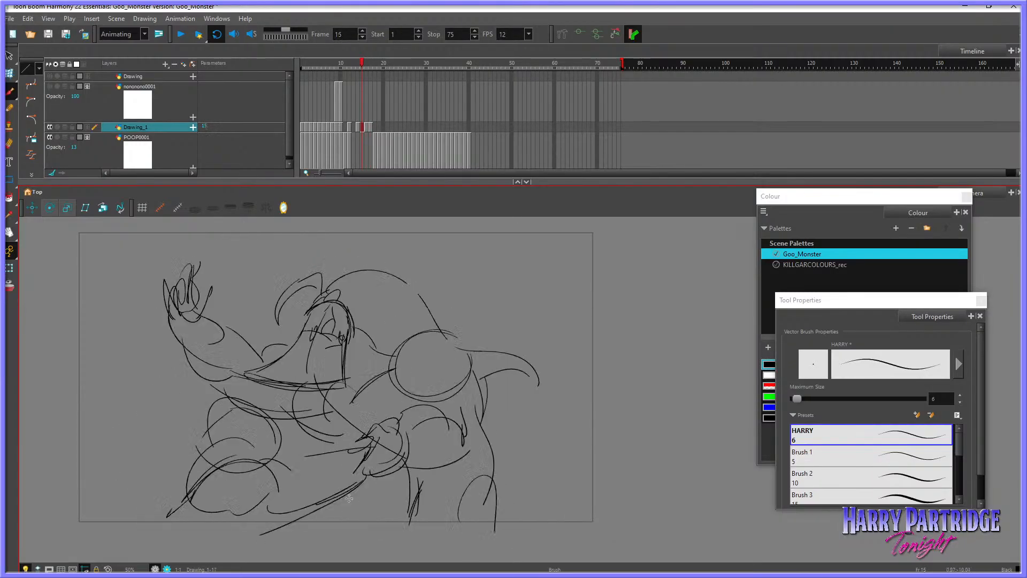
Step: Sketch the small character's eyes on frame 16 while flipping between the surrounding poses
{"action": "key", "text": "comma"}
{"action": "key", "text": "period"}
{"action": "key", "text": "period"}
{"action": "key", "text": "comma"}
{"action": "key", "text": "comma"}
{"action": "key", "text": "period"}
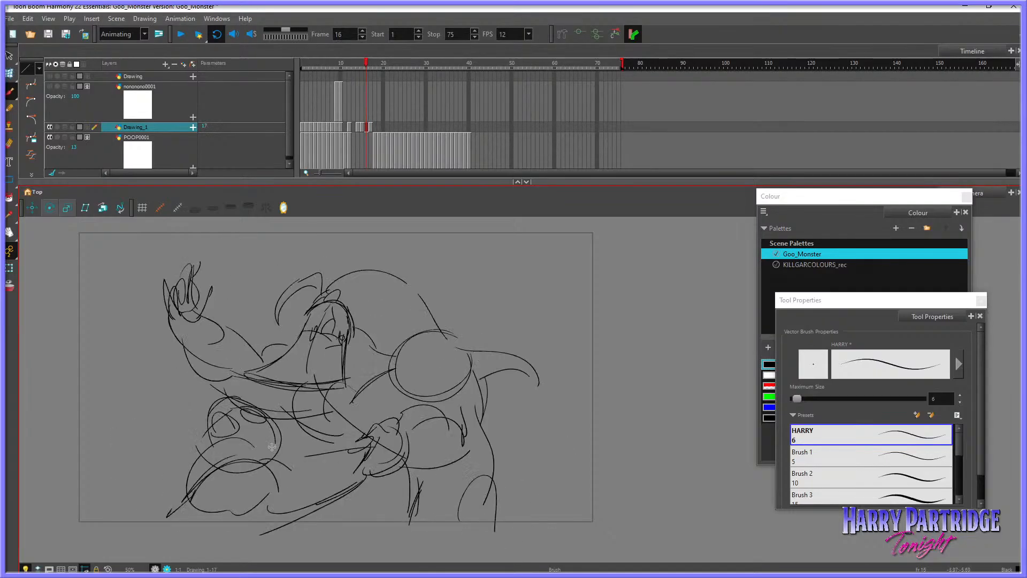
Step: Flip back to frame 13, play the animation and scrub the frames around the new rough to check the motion
{"action": "key", "text": "comma"}
{"action": "key", "text": "comma"}
{"action": "key", "text": "comma"}
{"action": "key", "text": "comma"}
{"action": "key", "text": "comma"}
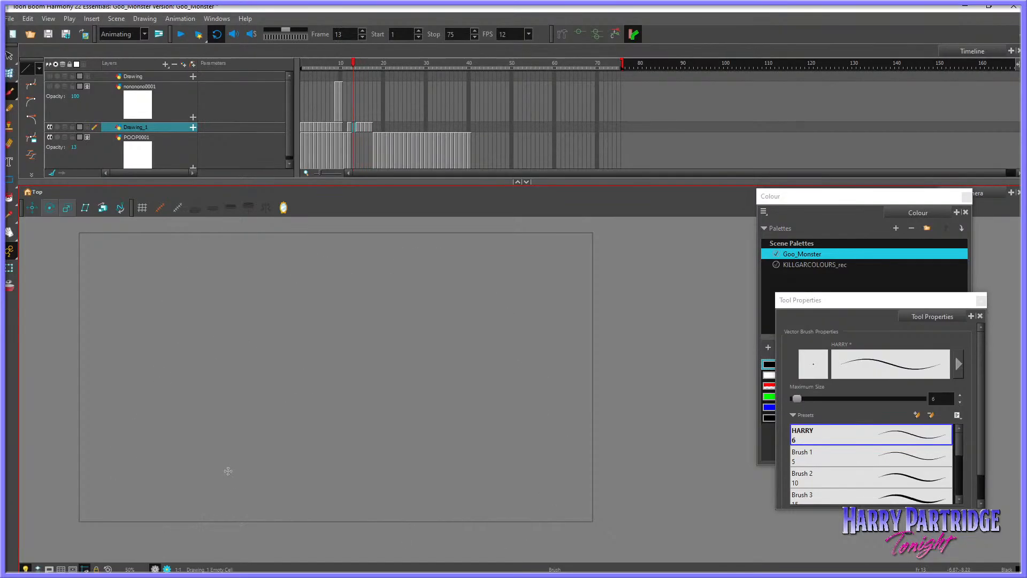
{"action": "left_click", "coordinate": [182, 34]}
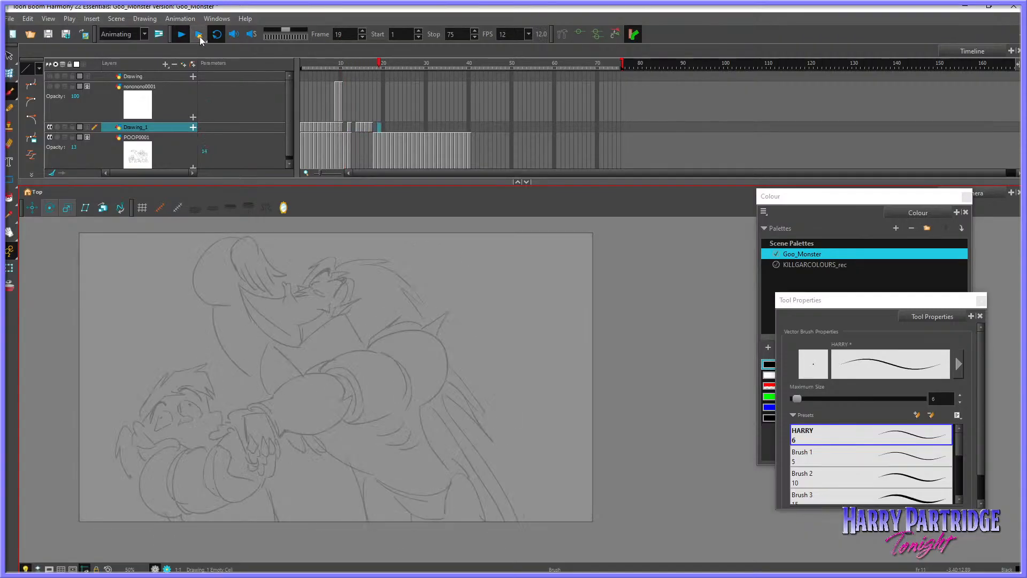
{"action": "left_click_drag", "start_coordinate": [363, 68], "coordinate": [407, 80]}
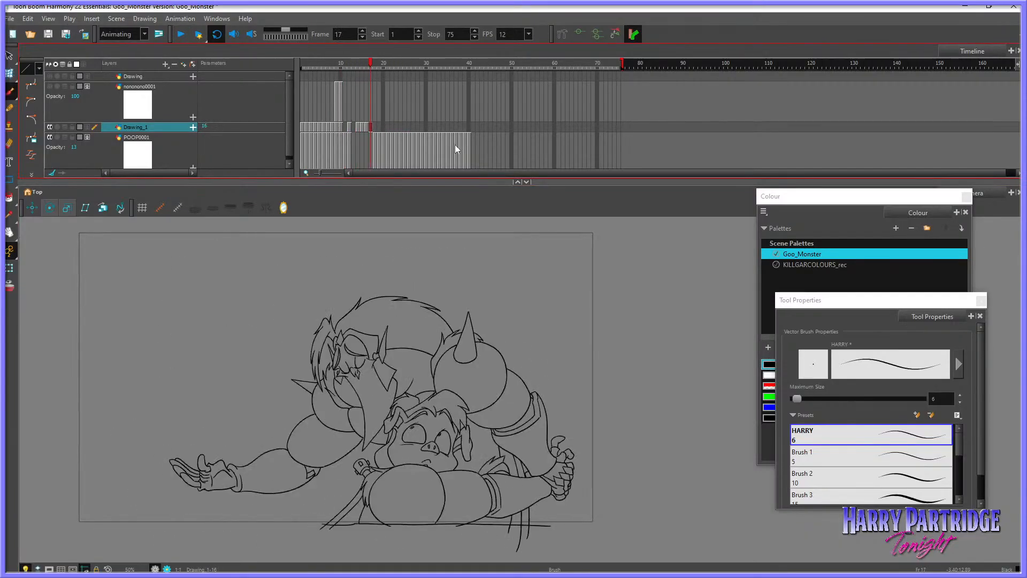
Step: Move the POOP0001 exposures after frame 17 to start at frame 45, and extend Drawing_1's frame 17 exposure to frame 26
{"action": "left_click_drag", "start_coordinate": [377, 142], "coordinate": [404, 140]}
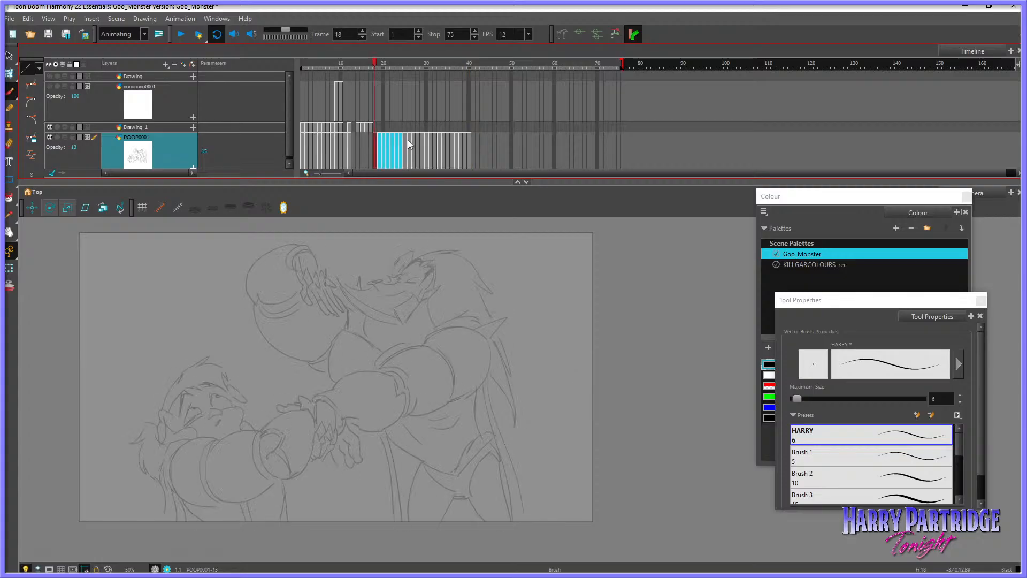
{"action": "mouse_move", "coordinate": [473, 151]}
{"action": "left_mouse_down"}
{"action": "mouse_move", "coordinate": [432, 153]}
{"action": "mouse_move", "coordinate": [491, 142]}
{"action": "left_mouse_up"}
{"action": "left_click", "coordinate": [371, 131]}
{"action": "left_click", "coordinate": [409, 128]}
{"action": "left_click_drag", "start_coordinate": [410, 128], "coordinate": [356, 129]}
Step: Play back the retimed animation to check the hold on the bent-over pose
{"action": "left_click", "coordinate": [353, 65]}
{"action": "key", "text": "comma"}
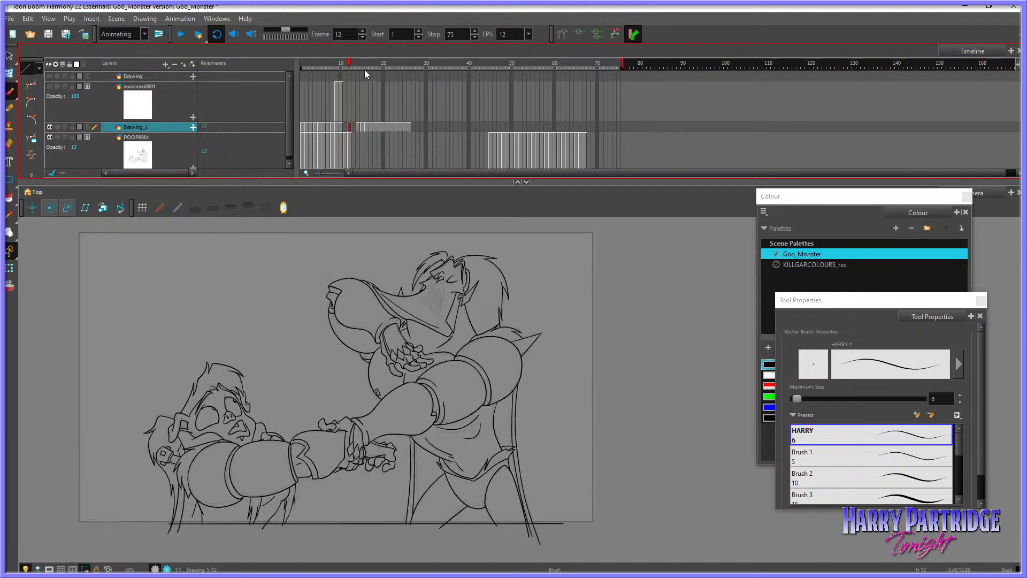
{"action": "left_click", "coordinate": [201, 41]}
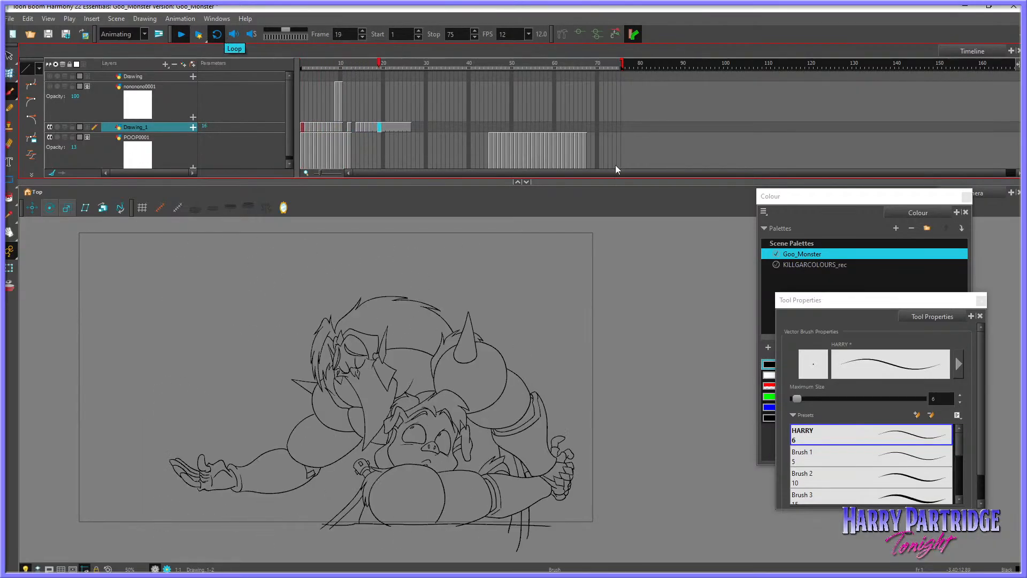
{"action": "left_click", "coordinate": [359, 125]}
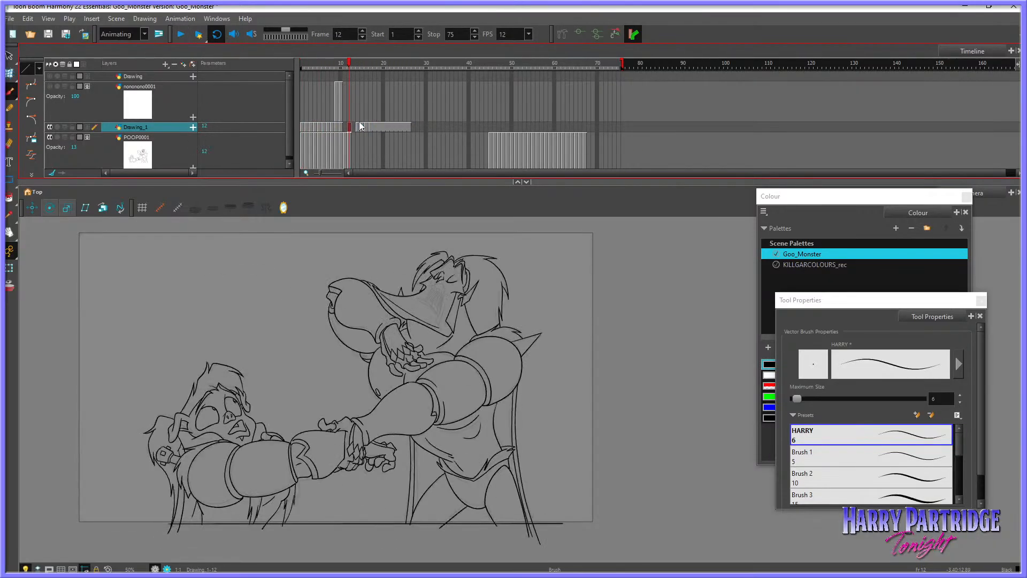
Step: Sketch the small character's hair outline over the head on frame 16, comparing it with the adjacent frames
{"action": "key", "text": "period"}
{"action": "key", "text": "comma"}
{"action": "key", "text": "comma"}
{"action": "key", "text": "comma"}
{"action": "key", "text": "period"}
{"action": "key", "text": "period"}
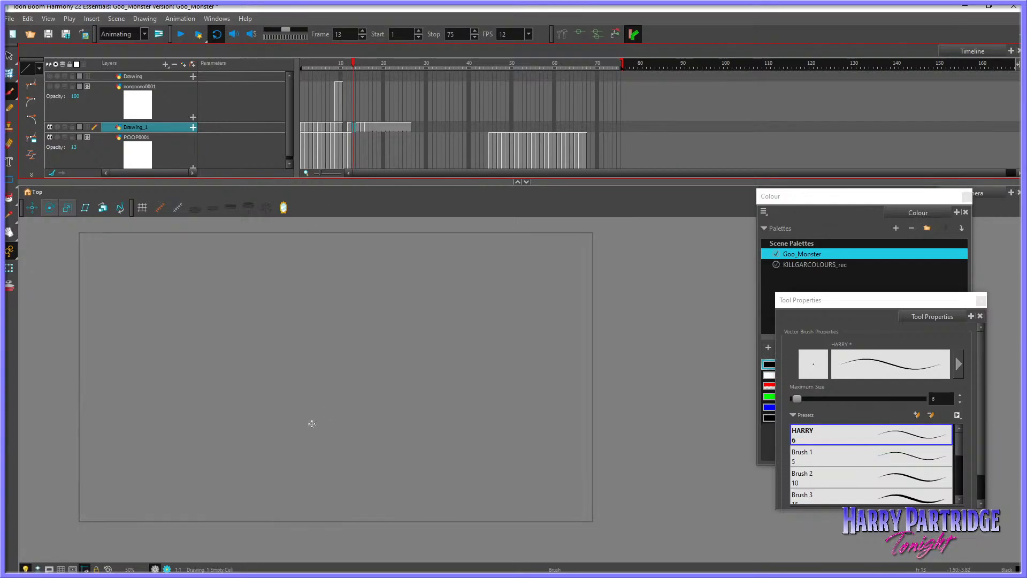
{"action": "key", "text": "period"}
{"action": "key", "text": "period"}
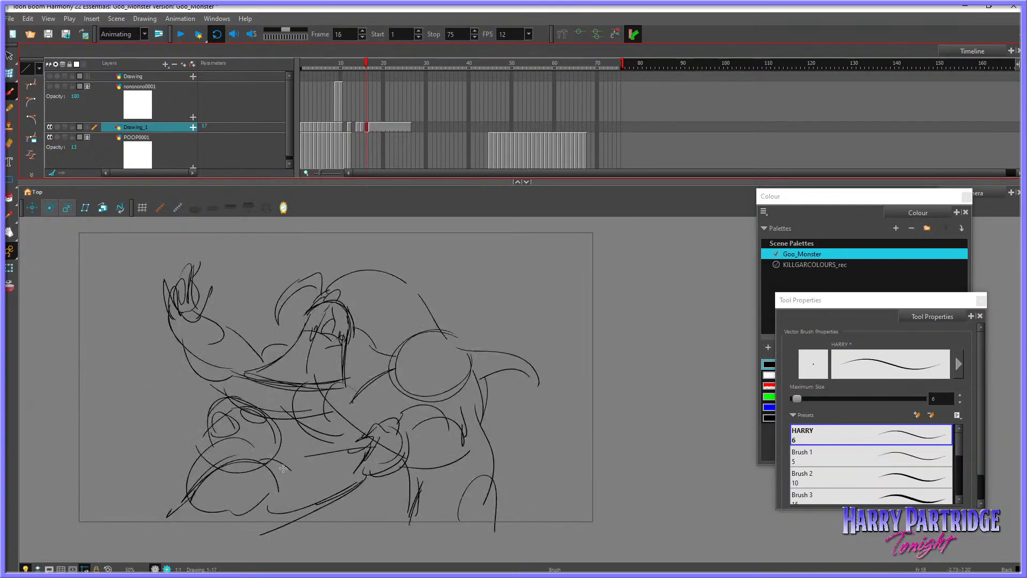
{"action": "key", "text": "comma"}
{"action": "key", "text": "period"}
{"action": "left_click_drag", "start_coordinate": [198, 433], "coordinate": [256, 386]}
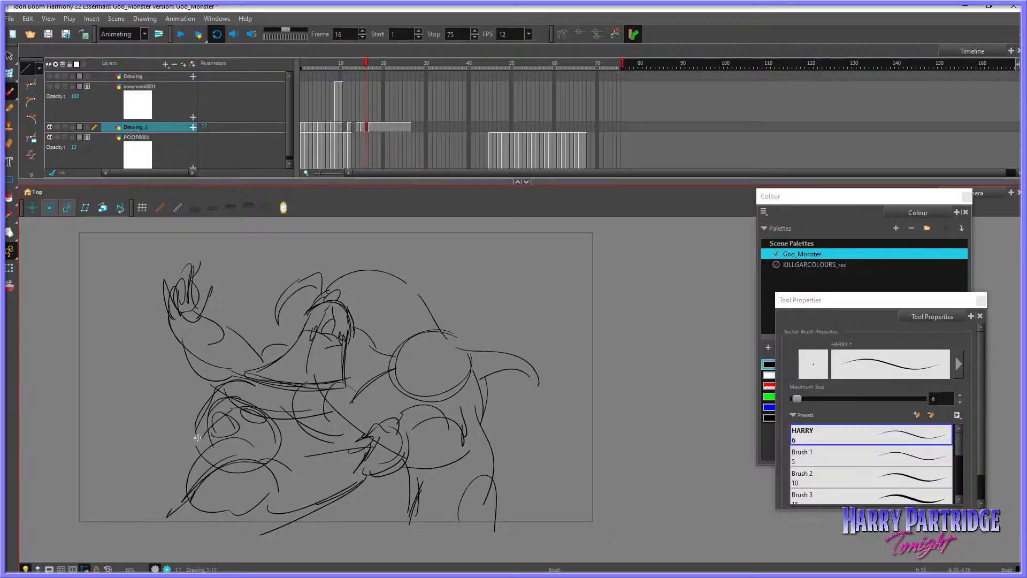
{"action": "key", "text": "comma"}
{"action": "key", "text": "period"}
{"action": "key", "text": "period"}
Step: Sketch the trailing contour behind the small character's shoulder and the band lines on its arm on frame 16
{"action": "mouse_move", "coordinate": [197, 441]}
{"action": "left_mouse_down"}
{"action": "mouse_move", "coordinate": [154, 466]}
{"action": "mouse_move", "coordinate": [145, 506]}
{"action": "left_mouse_up"}
{"action": "key", "text": "period"}
{"action": "key", "text": "comma"}
{"action": "key", "text": "period"}
{"action": "key", "text": "comma"}
{"action": "key", "text": "comma"}
{"action": "key", "text": "period"}
{"action": "left_click_drag", "start_coordinate": [181, 473], "coordinate": [140, 521]}
{"action": "left_click_drag", "start_coordinate": [185, 469], "coordinate": [143, 519]}
{"action": "left_click_drag", "start_coordinate": [214, 502], "coordinate": [189, 511]}
{"action": "left_click_drag", "start_coordinate": [259, 465], "coordinate": [249, 517]}
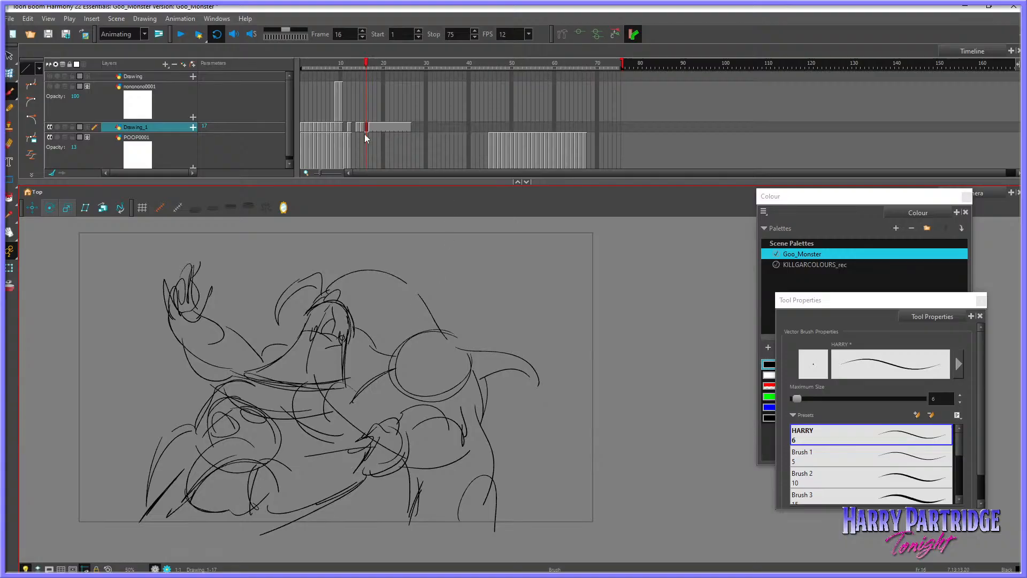
Step: Cut all rough strokes from Drawing_1 at frame 16 and paste them onto the POOP0001 layer at the same frame
{"action": "left_click", "coordinate": [10, 57]}
{"action": "mouse_move", "coordinate": [99, 346]}
{"action": "left_mouse_down"}
{"action": "mouse_move", "coordinate": [92, 451]}
{"action": "mouse_move", "coordinate": [477, 284]}
{"action": "mouse_move", "coordinate": [122, 251]}
{"action": "left_mouse_up"}
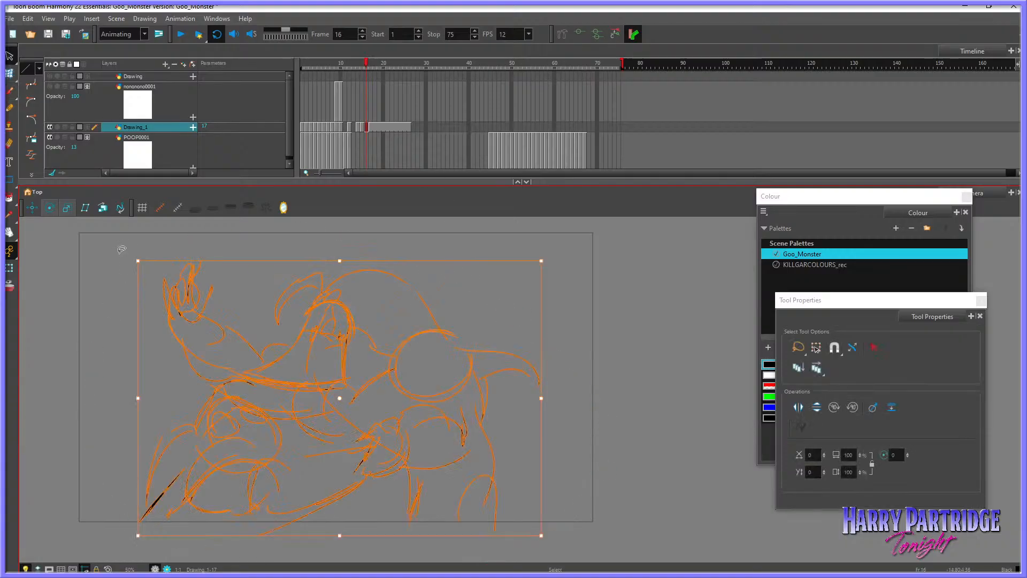
{"action": "left_click", "coordinate": [28, 18]}
{"action": "left_click", "coordinate": [46, 83]}
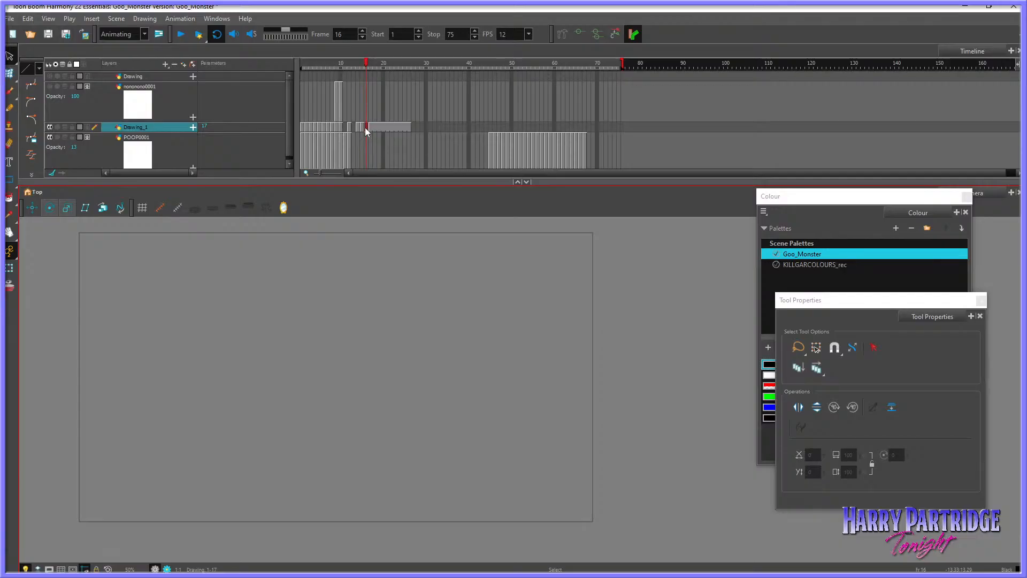
{"action": "left_click", "coordinate": [150, 152]}
{"action": "right_click", "coordinate": [331, 291]}
{"action": "left_click", "coordinate": [430, 338]}
{"action": "left_click", "coordinate": [498, 257]}
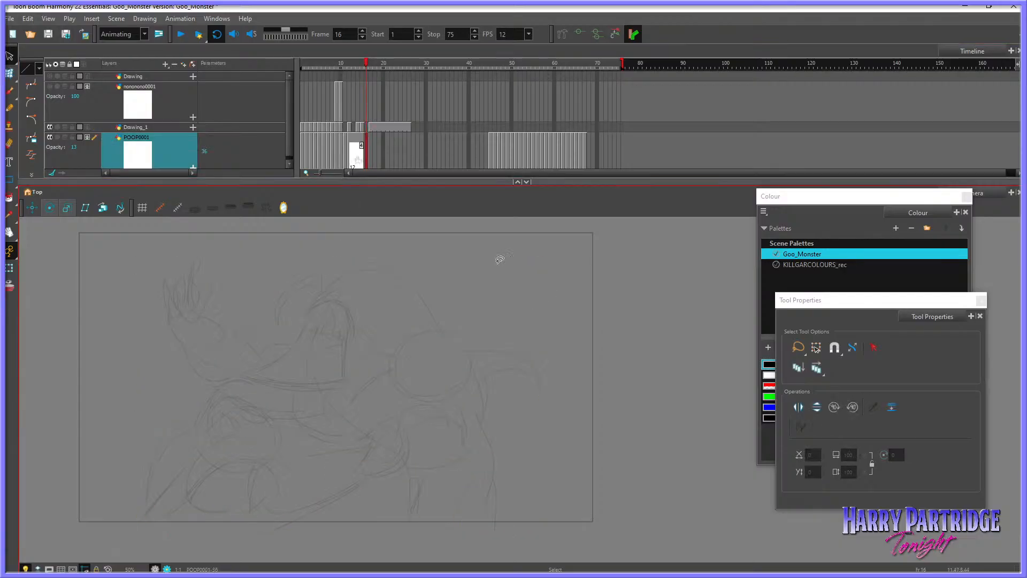
{"action": "key", "text": "Delete"}
{"action": "left_click_drag", "start_coordinate": [361, 139], "coordinate": [356, 138]}
{"action": "key", "text": "ctrl+z"}
{"action": "left_click", "coordinate": [368, 131]}
{"action": "left_click", "coordinate": [366, 128]}
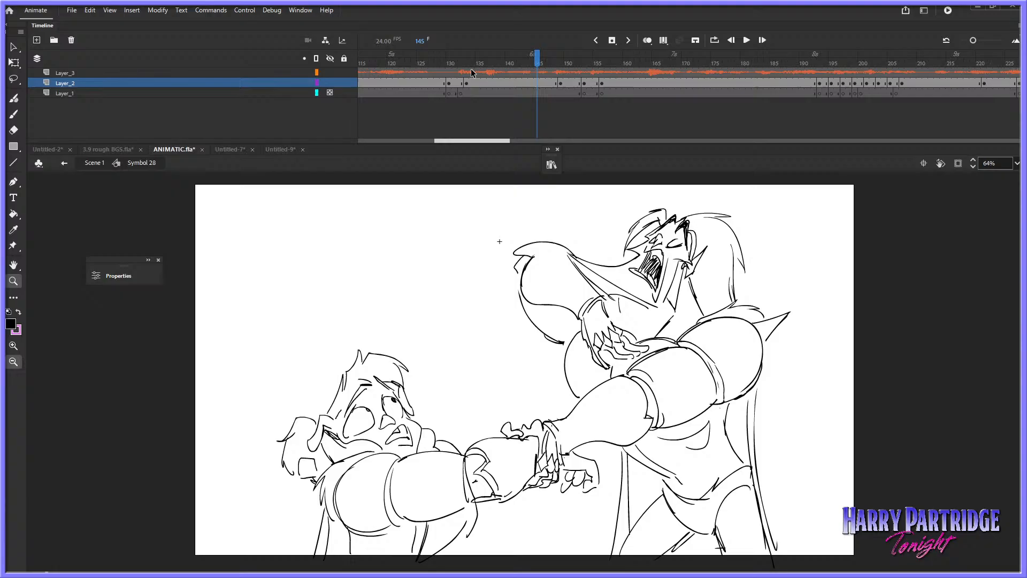
Step: Scrub the arm-lock shot in Animate's ANIMATIC.fla, play it from frame 129, and return to Harmony
{"action": "left_click_drag", "start_coordinate": [470, 64], "coordinate": [460, 64]}
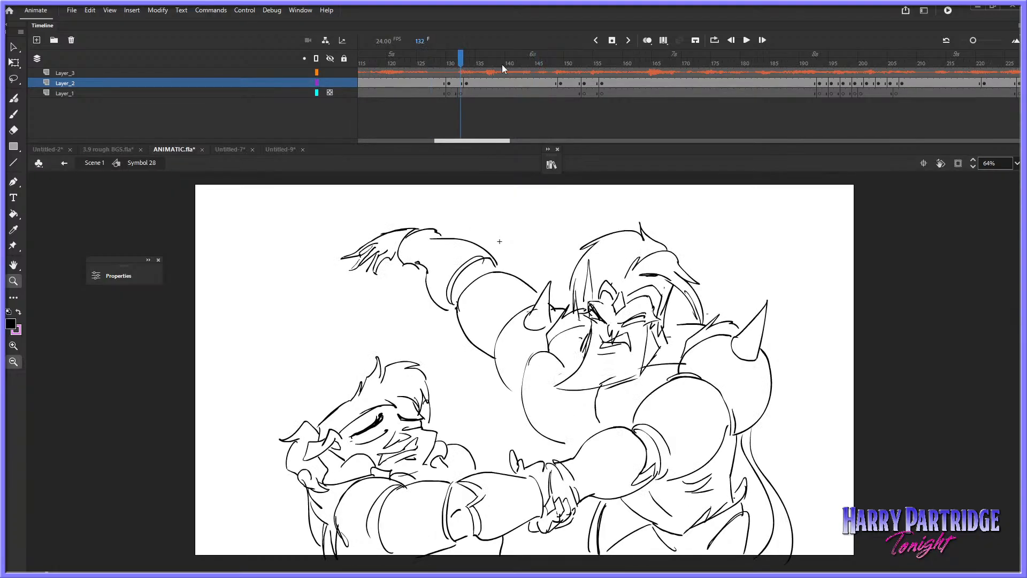
{"action": "left_click", "coordinate": [443, 63]}
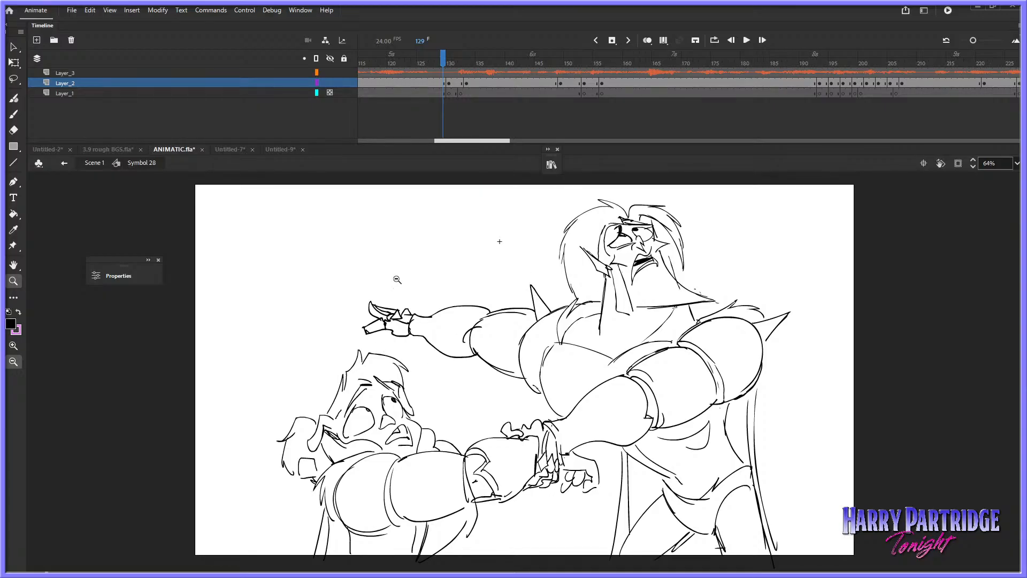
{"action": "key", "text": "Return"}
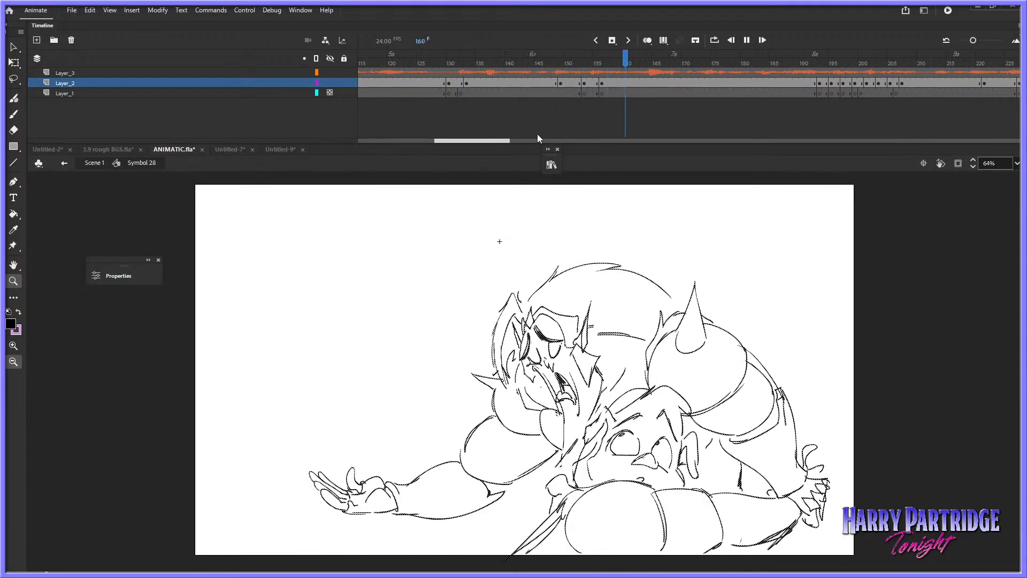
{"action": "left_click", "coordinate": [531, 70]}
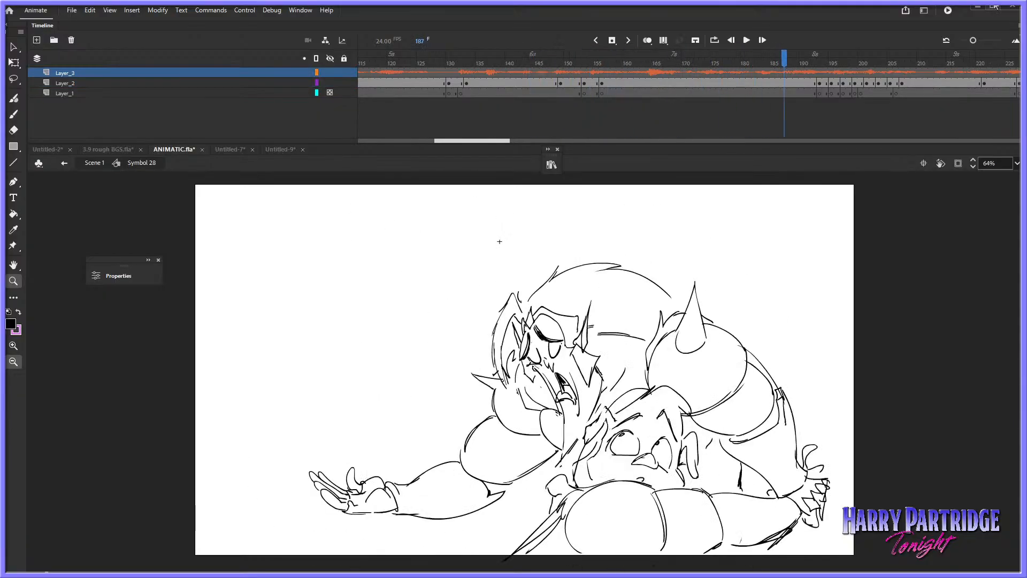
{"action": "left_click", "coordinate": [977, 9]}
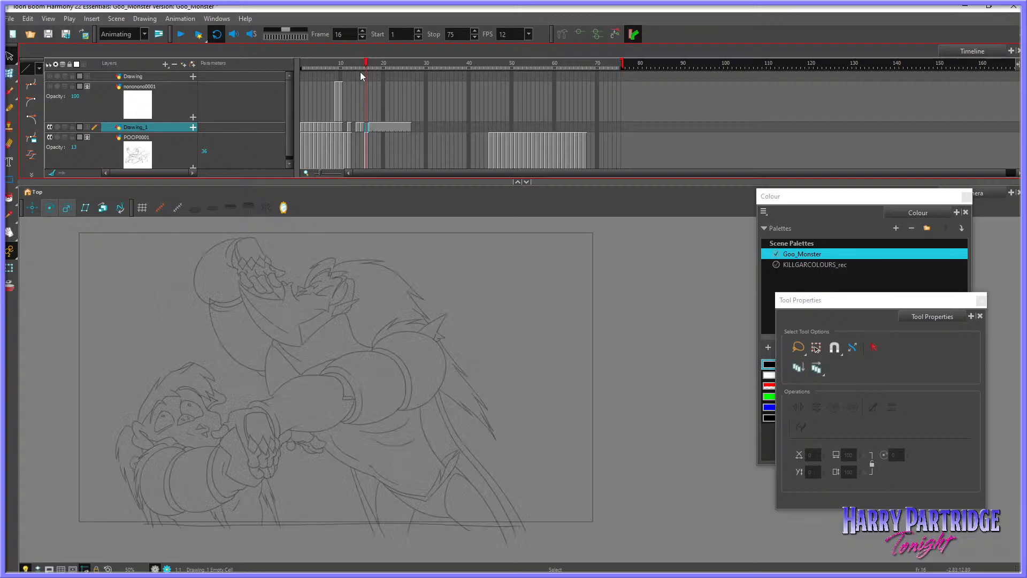
Step: Select the empty frame 16 cell on Drawing_1 and enlarge the camera view for drawing
{"action": "key", "text": "period"}
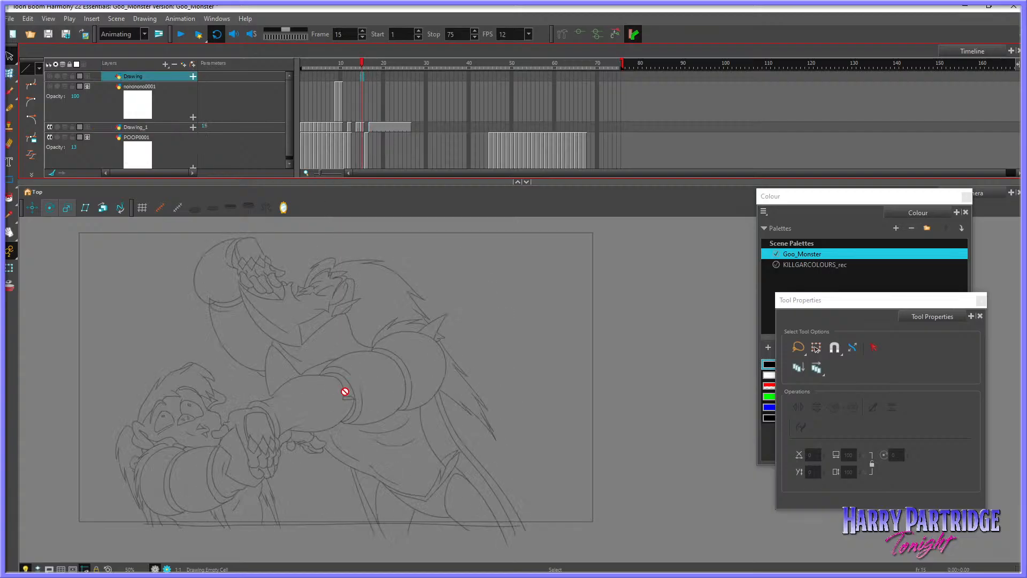
{"action": "left_click", "coordinate": [364, 128]}
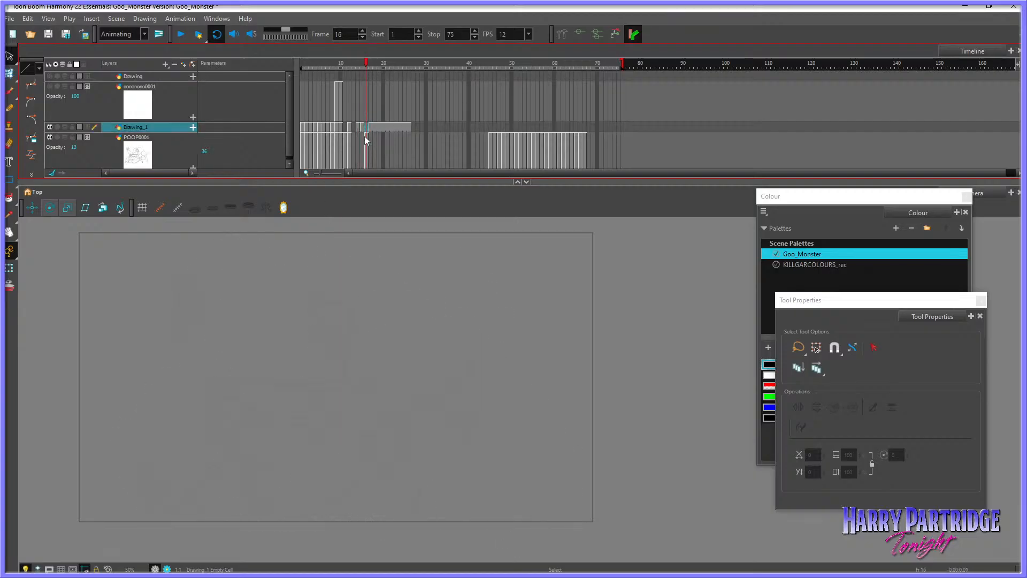
{"action": "mouse_move", "coordinate": [75, 151]}
{"action": "left_mouse_down"}
{"action": "mouse_move", "coordinate": [315, 209]}
{"action": "mouse_move", "coordinate": [321, 162]}
{"action": "left_mouse_up"}
{"action": "scroll", "coordinate": [262, 417], "scroll_direction": "up", "scroll_amount": 1}
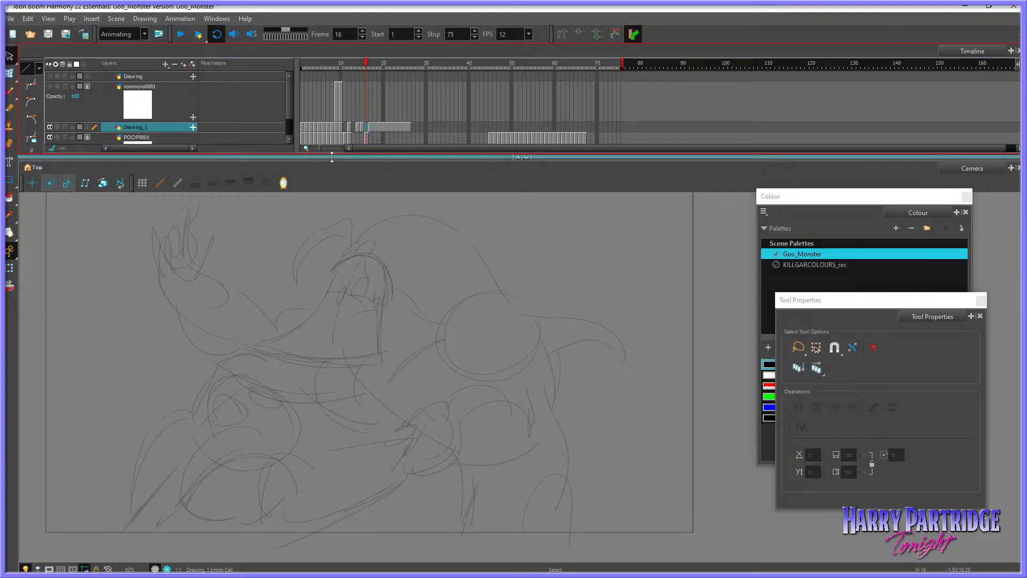
{"action": "left_click_drag", "start_coordinate": [335, 157], "coordinate": [335, 149]}
Step: Activate the Brush tool and flip through frames 14 to 17 to compare the faint rough with the clean poses
{"action": "key", "text": "comma"}
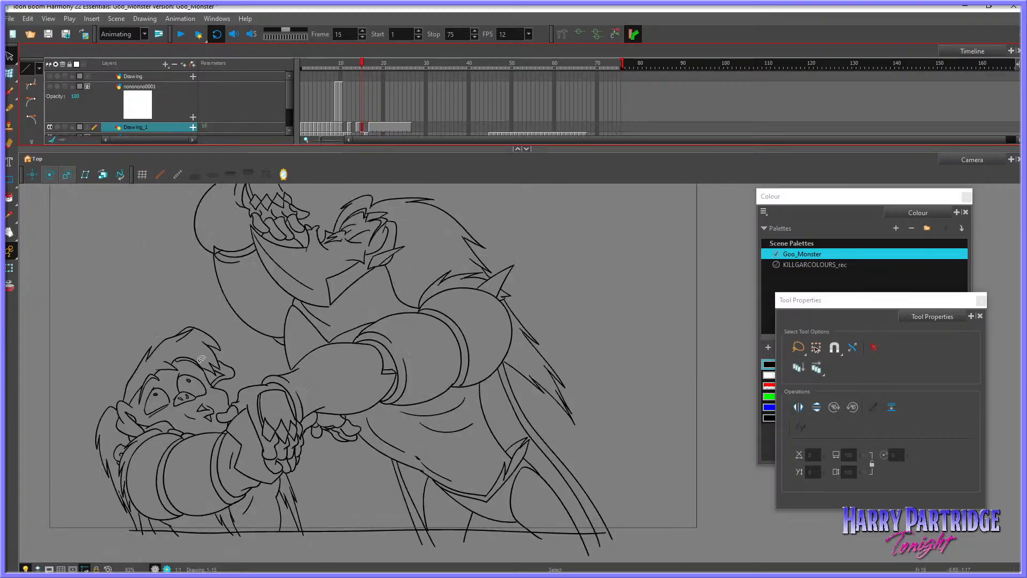
{"action": "key", "text": "comma"}
{"action": "key", "text": "period"}
{"action": "key", "text": "comma"}
{"action": "key", "text": "period"}
{"action": "left_click", "coordinate": [10, 92]}
{"action": "key", "text": "period"}
{"action": "key", "text": "period"}
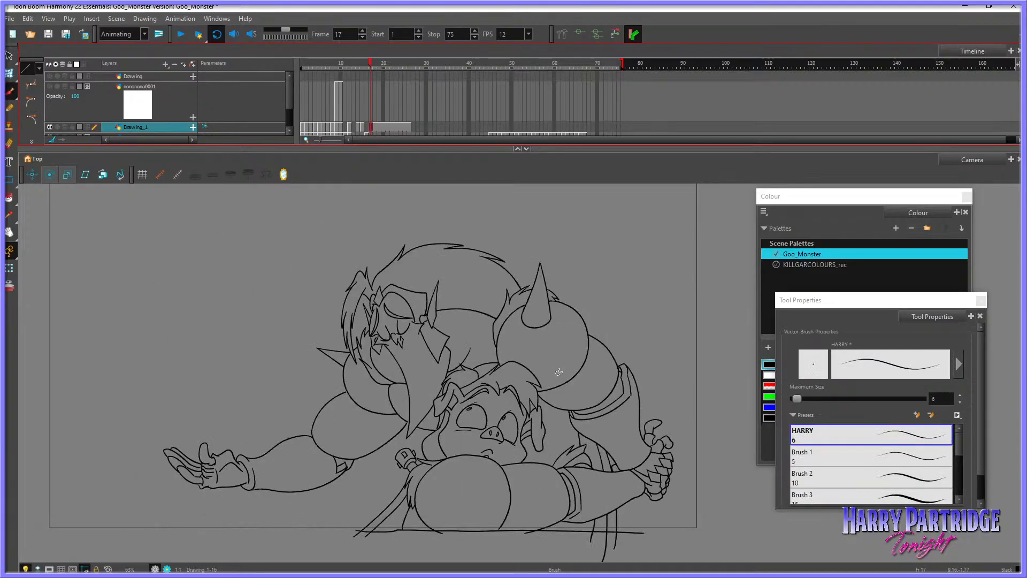
{"action": "key", "text": "comma"}
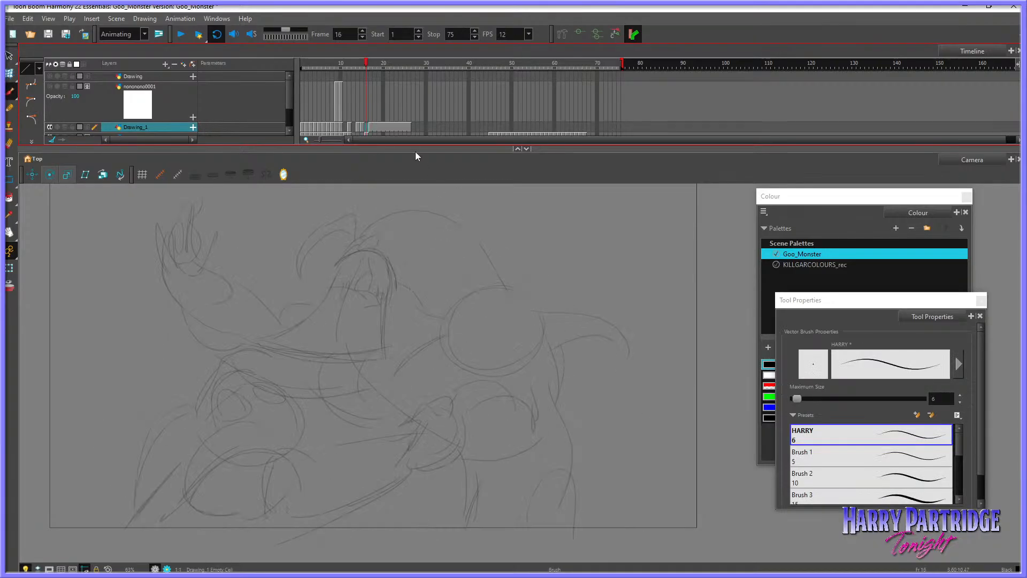
Step: Enlarge the camera view further and flip between frames 15, 16 and 17 to study the characters' placement up close
{"action": "left_click_drag", "start_coordinate": [415, 152], "coordinate": [415, 131]}
{"action": "scroll", "coordinate": [345, 278], "scroll_direction": "up", "scroll_amount": 1}
{"action": "key", "text": "comma"}
{"action": "key", "text": "period"}
{"action": "scroll", "coordinate": [320, 297], "scroll_direction": "down", "scroll_amount": 1}
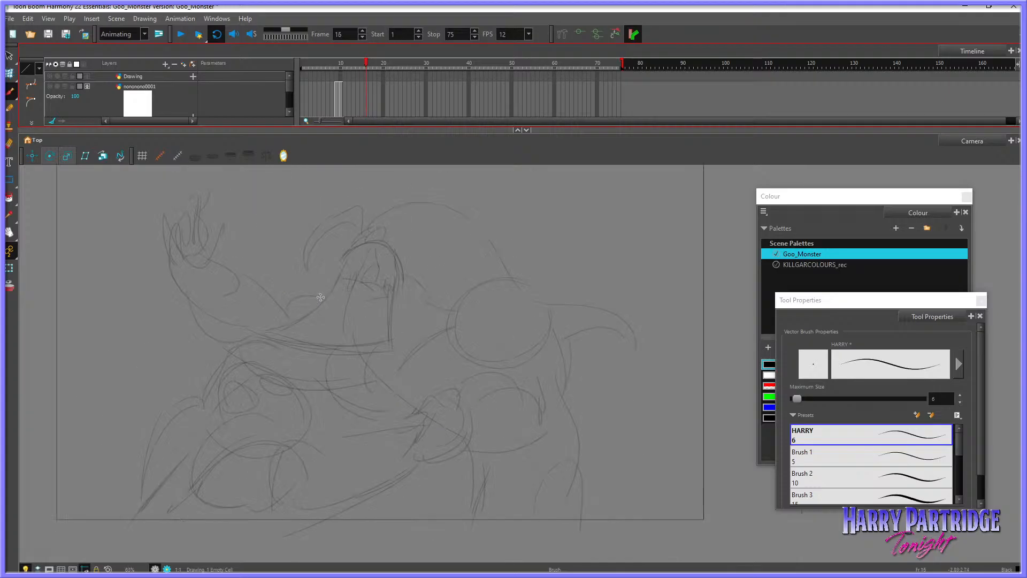
{"action": "key", "text": "period"}
{"action": "scroll", "coordinate": [329, 328], "scroll_direction": "up", "scroll_amount": 1}
{"action": "key", "text": "comma"}
{"action": "key", "text": "comma"}
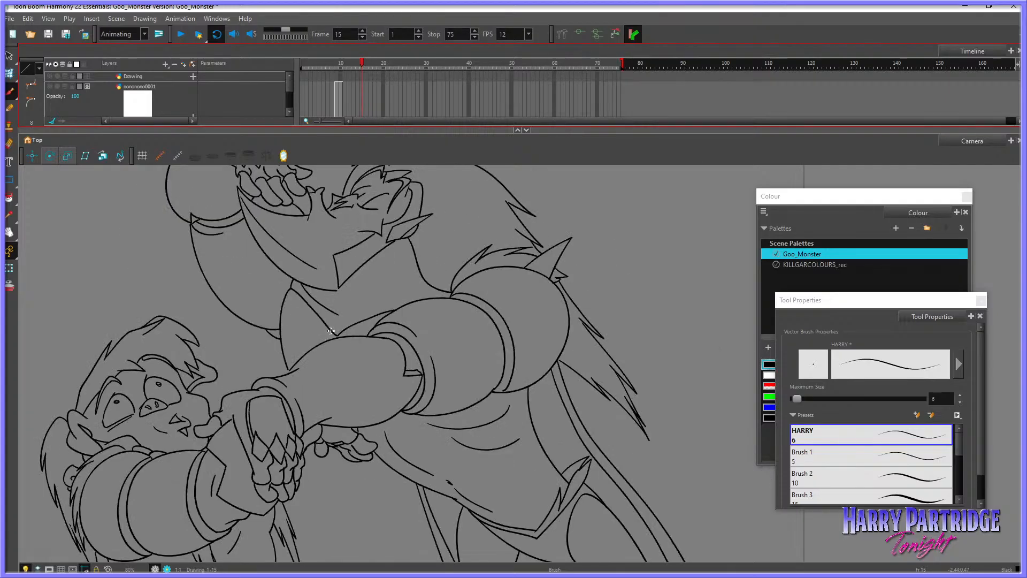
{"action": "key", "text": "period"}
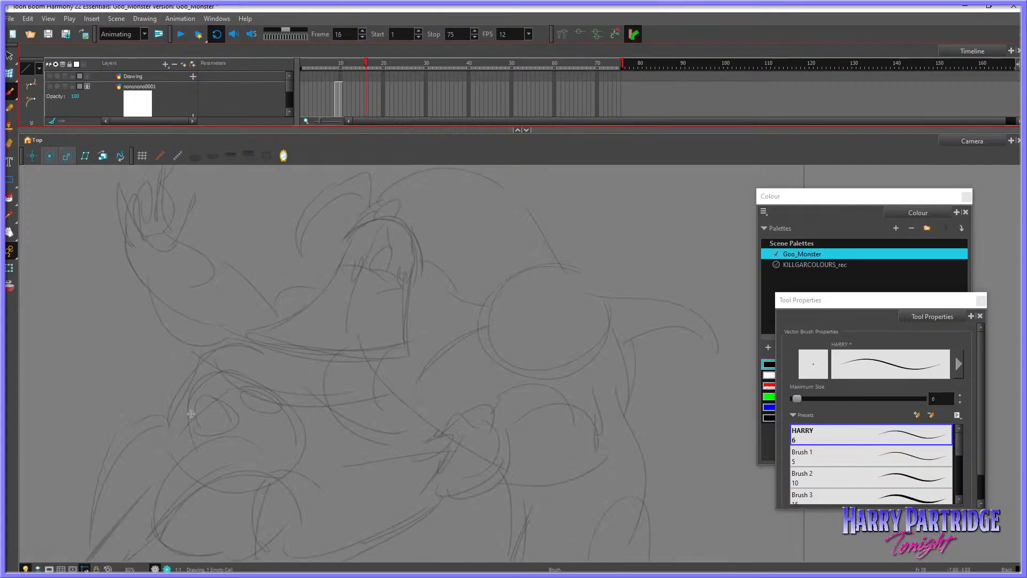
Step: Ink the smaller character's near ear and begin the adjacent eye over the frame 16 rough, comparing with neighbouring frames
{"action": "mouse_move", "coordinate": [191, 414]}
{"action": "left_mouse_down"}
{"action": "mouse_move", "coordinate": [162, 409]}
{"action": "mouse_move", "coordinate": [150, 450]}
{"action": "mouse_move", "coordinate": [175, 416]}
{"action": "mouse_move", "coordinate": [168, 424]}
{"action": "mouse_move", "coordinate": [188, 430]}
{"action": "left_mouse_up"}
{"action": "key", "text": "ctrl+z"}
{"action": "key", "text": "comma"}
{"action": "key", "text": "period"}
{"action": "mouse_move", "coordinate": [162, 437]}
{"action": "left_mouse_down"}
{"action": "mouse_move", "coordinate": [183, 436]}
{"action": "mouse_move", "coordinate": [205, 397]}
{"action": "mouse_move", "coordinate": [205, 429]}
{"action": "mouse_move", "coordinate": [235, 421]}
{"action": "left_mouse_up"}
{"action": "key", "text": "comma"}
{"action": "key", "text": "period"}
{"action": "key", "text": "period"}
{"action": "key", "text": "comma"}
{"action": "key", "text": "period"}
{"action": "key", "text": "comma"}
{"action": "key", "text": "comma"}
{"action": "key", "text": "period"}
Step: Finish the near eye's lower lid and ink the smaller character's snout with its nostrils
{"action": "mouse_move", "coordinate": [206, 436]}
{"action": "left_mouse_down"}
{"action": "mouse_move", "coordinate": [236, 423]}
{"action": "mouse_move", "coordinate": [229, 402]}
{"action": "mouse_move", "coordinate": [259, 405]}
{"action": "left_mouse_up"}
{"action": "key", "text": "comma"}
{"action": "key", "text": "period"}
{"action": "key", "text": "comma"}
{"action": "key", "text": "period"}
{"action": "key", "text": "ctrl+z"}
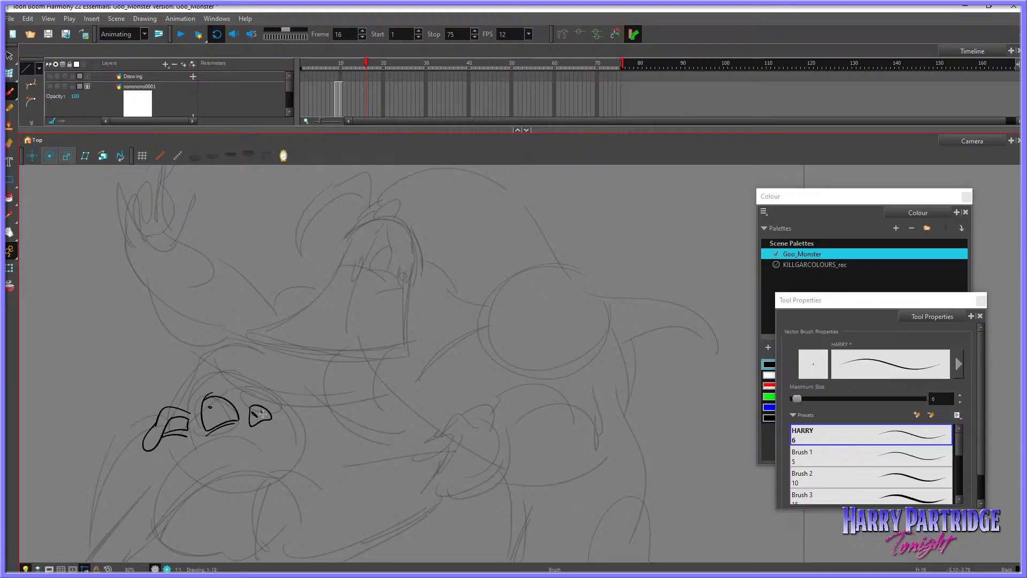
{"action": "key", "text": "comma"}
{"action": "key", "text": "period"}
{"action": "mouse_move", "coordinate": [250, 405]}
{"action": "left_mouse_down"}
{"action": "mouse_move", "coordinate": [276, 393]}
{"action": "mouse_move", "coordinate": [281, 406]}
{"action": "mouse_move", "coordinate": [242, 388]}
{"action": "mouse_move", "coordinate": [280, 395]}
{"action": "mouse_move", "coordinate": [266, 422]}
{"action": "left_mouse_up"}
{"action": "key", "text": "comma"}
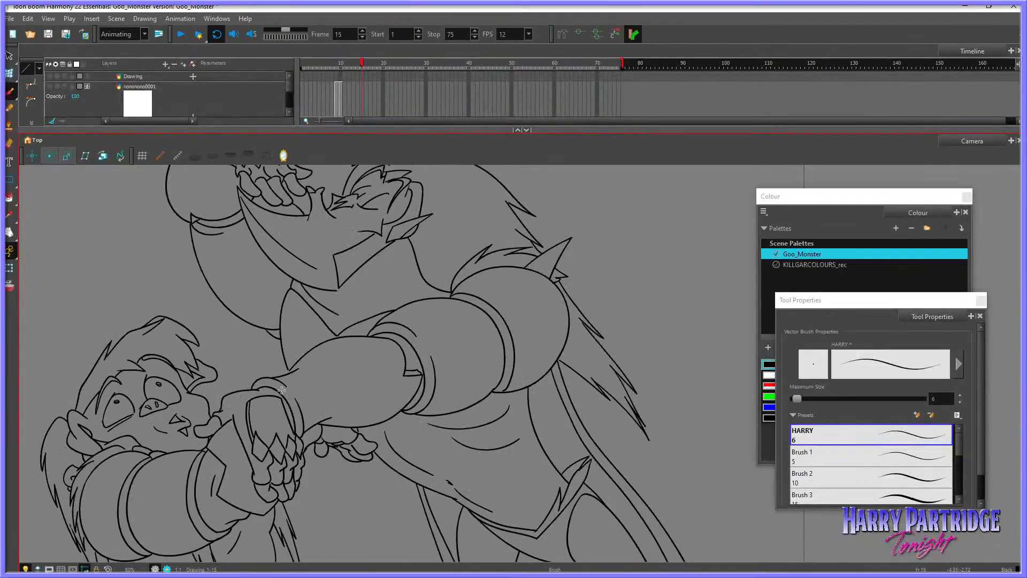
Step: Ink the smaller character's second eye above the snout, matching its shape against frame 15
{"action": "key", "text": "period"}
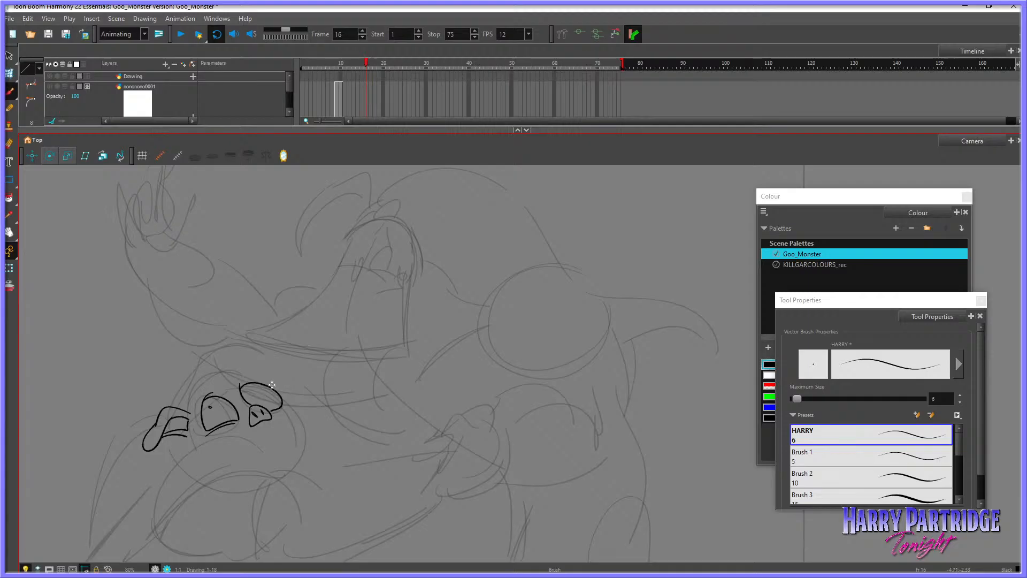
{"action": "key", "text": "comma"}
{"action": "key", "text": "period"}
{"action": "left_click_drag", "start_coordinate": [272, 412], "coordinate": [282, 408]}
{"action": "key", "text": "comma"}
{"action": "key", "text": "comma"}
{"action": "key", "text": "period"}
{"action": "mouse_move", "coordinate": [283, 404]}
{"action": "left_mouse_down"}
{"action": "mouse_move", "coordinate": [303, 416]}
{"action": "mouse_move", "coordinate": [292, 463]}
{"action": "left_mouse_up"}
{"action": "key", "text": "comma"}
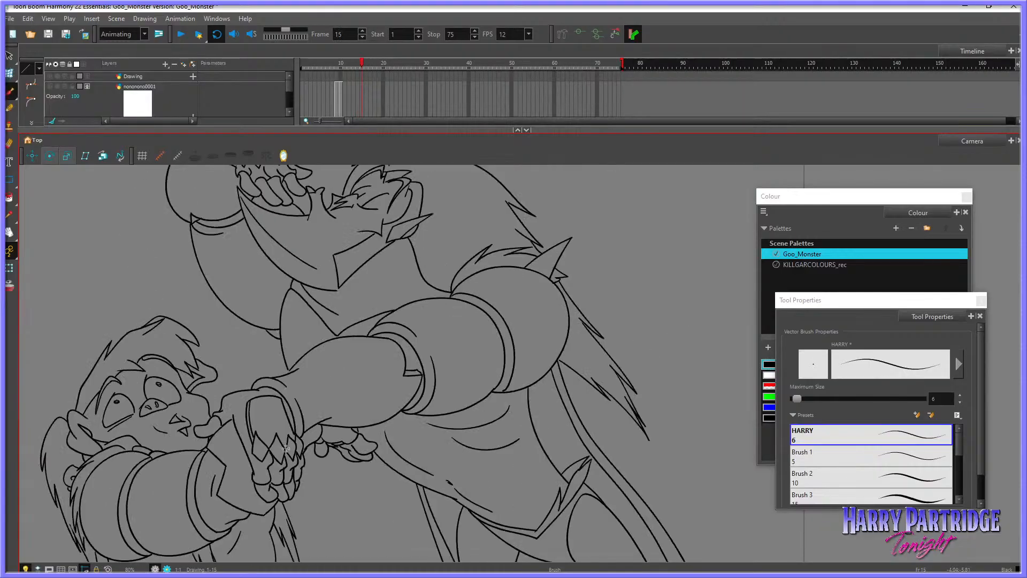
{"action": "key", "text": "period"}
{"action": "key", "text": "ctrl+z"}
{"action": "key", "text": "comma"}
{"action": "key", "text": "period"}
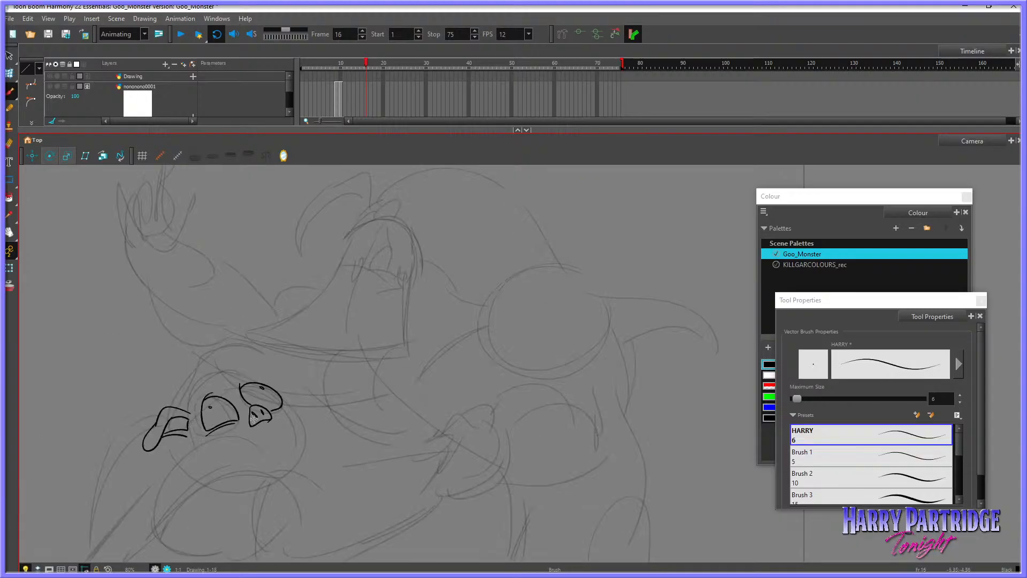
Step: Ink the smaller character's small open mouth and the curved cheek and jaw outline beside it
{"action": "key", "text": "comma"}
{"action": "key", "text": "period"}
{"action": "mouse_move", "coordinate": [270, 434]}
{"action": "left_mouse_down"}
{"action": "mouse_move", "coordinate": [283, 433]}
{"action": "mouse_move", "coordinate": [271, 441]}
{"action": "left_mouse_up"}
{"action": "key", "text": "comma"}
{"action": "key", "text": "period"}
{"action": "mouse_move", "coordinate": [286, 401]}
{"action": "left_mouse_down"}
{"action": "mouse_move", "coordinate": [301, 437]}
{"action": "mouse_move", "coordinate": [289, 468]}
{"action": "left_mouse_up"}
{"action": "key", "text": "comma"}
{"action": "key", "text": "period"}
{"action": "key", "text": "comma"}
{"action": "key", "text": "period"}
{"action": "key", "text": "comma"}
{"action": "key", "text": "period"}
Step: Ink the hairline running up from the near ear and the strand above the near eye
{"action": "mouse_move", "coordinate": [187, 409]}
{"action": "left_mouse_down"}
{"action": "mouse_move", "coordinate": [199, 378]}
{"action": "mouse_move", "coordinate": [190, 397]}
{"action": "mouse_move", "coordinate": [199, 382]}
{"action": "mouse_move", "coordinate": [219, 380]}
{"action": "left_mouse_up"}
{"action": "key", "text": "comma"}
{"action": "key", "text": "period"}
{"action": "key", "text": "comma"}
{"action": "key", "text": "period"}
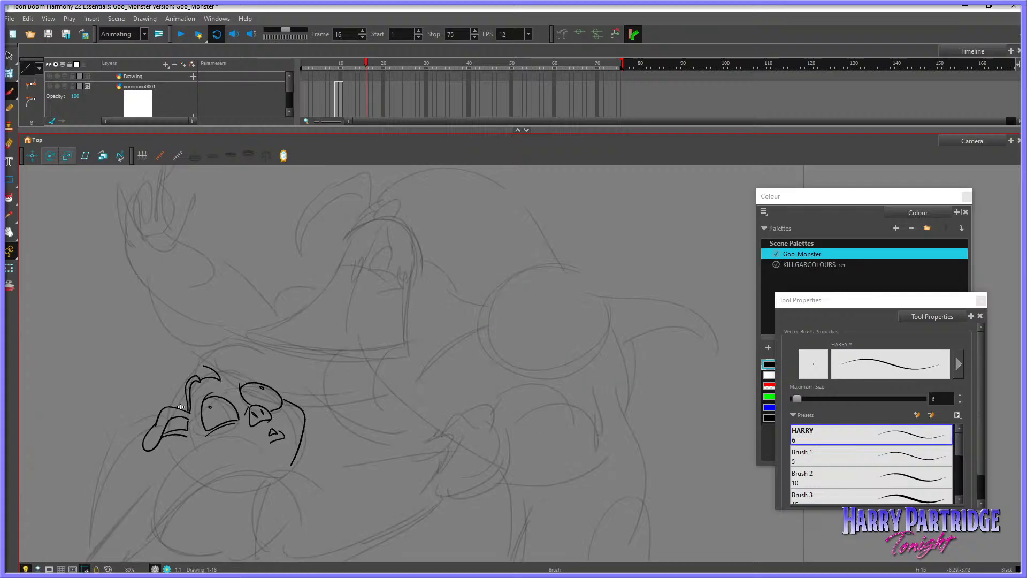
{"action": "key", "text": "comma"}
{"action": "key", "text": "period"}
Step: Ink the outer edge of the hair above the near ear, ending in a pointed tuft
{"action": "mouse_move", "coordinate": [173, 405]}
{"action": "left_mouse_down"}
{"action": "mouse_move", "coordinate": [185, 348]}
{"action": "mouse_move", "coordinate": [190, 362]}
{"action": "mouse_move", "coordinate": [192, 344]}
{"action": "mouse_move", "coordinate": [212, 352]}
{"action": "left_mouse_up"}
{"action": "key", "text": "comma"}
{"action": "key", "text": "period"}
{"action": "key", "text": "comma"}
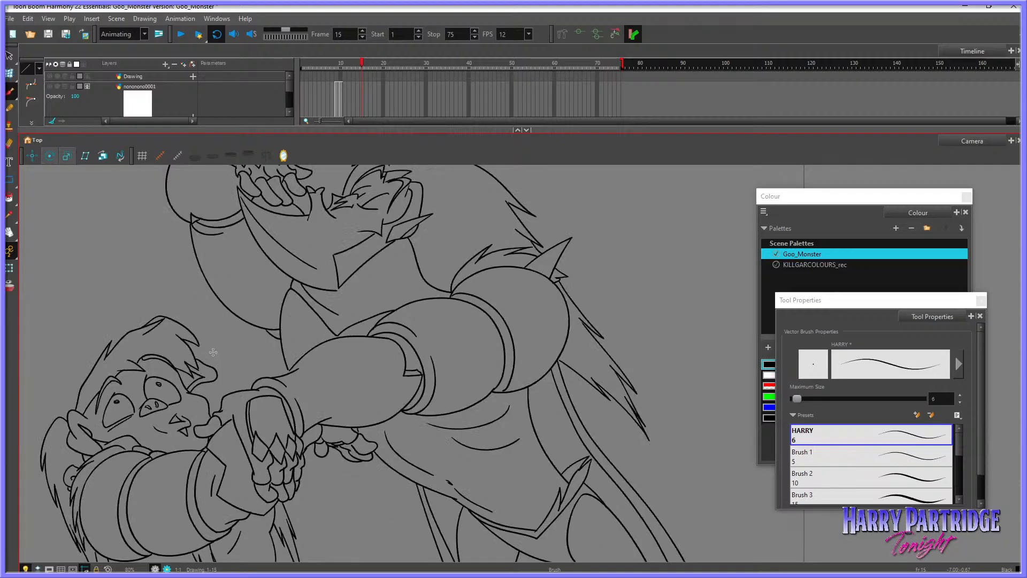
{"action": "key", "text": "period"}
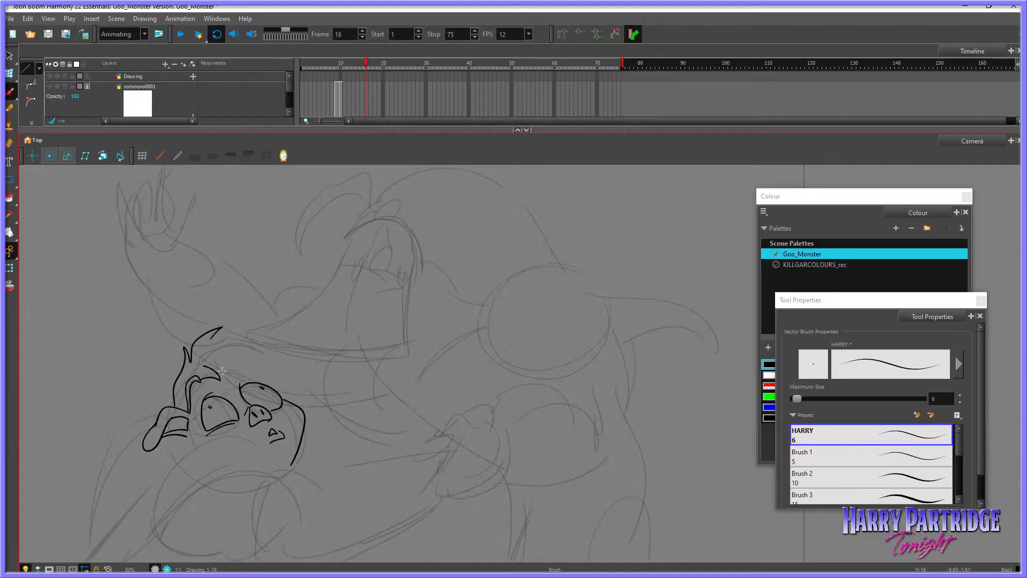
Step: Ink the brow line above the eyes and the upper contour of the smaller character's hair
{"action": "mouse_move", "coordinate": [219, 375]}
{"action": "left_mouse_down"}
{"action": "mouse_move", "coordinate": [224, 363]}
{"action": "mouse_move", "coordinate": [259, 380]}
{"action": "left_mouse_up"}
{"action": "key", "text": "comma"}
{"action": "key", "text": "period"}
{"action": "key", "text": "comma"}
{"action": "key", "text": "period"}
{"action": "left_click_drag", "start_coordinate": [212, 338], "coordinate": [263, 341]}
{"action": "key", "text": "comma"}
{"action": "key", "text": "comma"}
{"action": "key", "text": "period"}
Step: Complete the jagged fringe across the forehead and ink the smaller character's far ear, comparing with adjacent frames
{"action": "mouse_move", "coordinate": [214, 327]}
{"action": "left_mouse_down"}
{"action": "mouse_move", "coordinate": [261, 337]}
{"action": "mouse_move", "coordinate": [248, 339]}
{"action": "mouse_move", "coordinate": [269, 357]}
{"action": "left_mouse_up"}
{"action": "key", "text": "comma"}
{"action": "key", "text": "period"}
{"action": "key", "text": "comma"}
{"action": "key", "text": "period"}
{"action": "key", "text": "comma"}
{"action": "key", "text": "period"}
{"action": "key", "text": "comma"}
{"action": "key", "text": "comma"}
{"action": "key", "text": "period"}
{"action": "key", "text": "period"}
{"action": "key", "text": "comma"}
{"action": "key", "text": "period"}
{"action": "left_click_drag", "start_coordinate": [266, 357], "coordinate": [274, 385]}
{"action": "key", "text": "comma"}
{"action": "key", "text": "period"}
Step: Bring the lower body into view and ink the smaller character's round shoulder with the Brush tool
{"action": "left_click", "coordinate": [9, 232]}
{"action": "left_click_drag", "start_coordinate": [420, 435], "coordinate": [436, 374]}
{"action": "key", "text": "comma"}
{"action": "key", "text": "period"}
{"action": "key", "text": "comma"}
{"action": "key", "text": "period"}
{"action": "key", "text": "alt+b"}
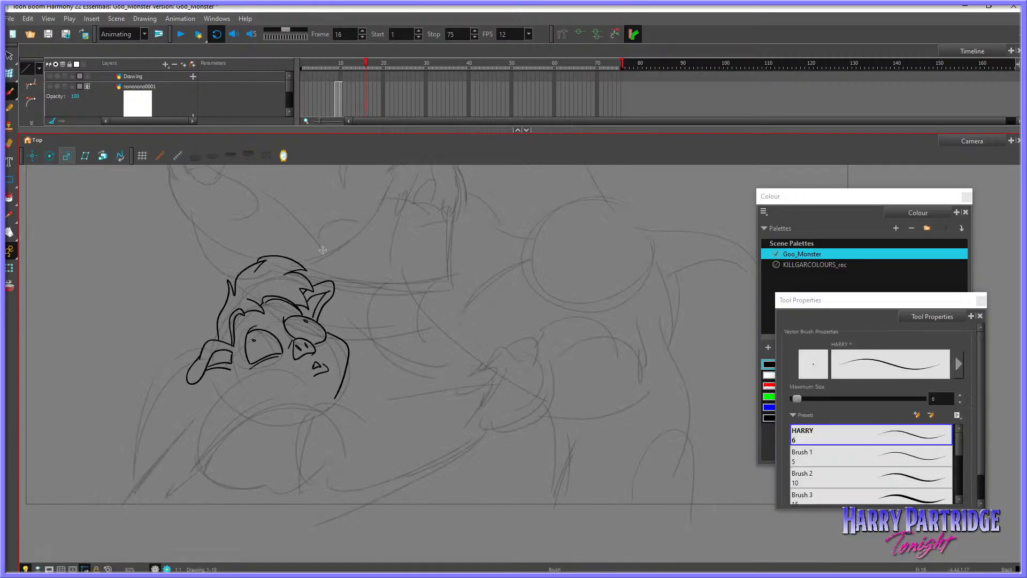
{"action": "mouse_move", "coordinate": [273, 493]}
{"action": "left_mouse_down"}
{"action": "mouse_move", "coordinate": [208, 454]}
{"action": "mouse_move", "coordinate": [217, 406]}
{"action": "mouse_move", "coordinate": [260, 379]}
{"action": "mouse_move", "coordinate": [293, 381]}
{"action": "mouse_move", "coordinate": [315, 401]}
{"action": "mouse_move", "coordinate": [284, 410]}
{"action": "mouse_move", "coordinate": [257, 457]}
{"action": "mouse_move", "coordinate": [287, 485]}
{"action": "left_mouse_up"}
{"action": "key", "text": "comma"}
{"action": "key", "text": "period"}
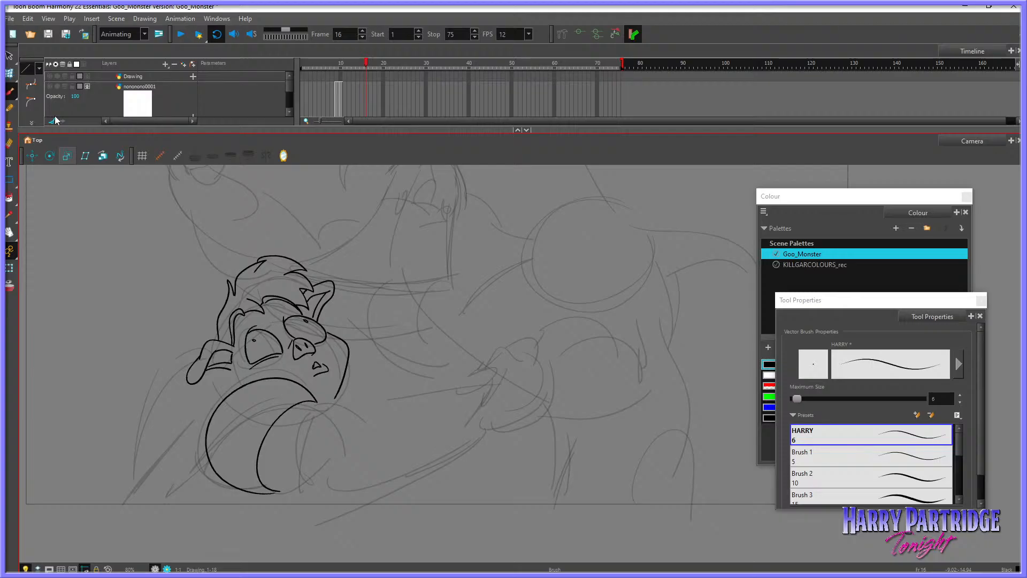
Step: Ink the neck line under the ear and the spiky fur behind the smaller character's shoulder
{"action": "left_click", "coordinate": [59, 89]}
{"action": "mouse_move", "coordinate": [258, 380]}
{"action": "left_mouse_down"}
{"action": "mouse_move", "coordinate": [202, 388]}
{"action": "mouse_move", "coordinate": [222, 390]}
{"action": "mouse_move", "coordinate": [178, 432]}
{"action": "mouse_move", "coordinate": [187, 422]}
{"action": "mouse_move", "coordinate": [179, 446]}
{"action": "mouse_move", "coordinate": [189, 438]}
{"action": "mouse_move", "coordinate": [195, 463]}
{"action": "left_mouse_up"}
{"action": "key", "text": "comma"}
{"action": "key", "text": "period"}
{"action": "key", "text": "comma"}
{"action": "key", "text": "period"}
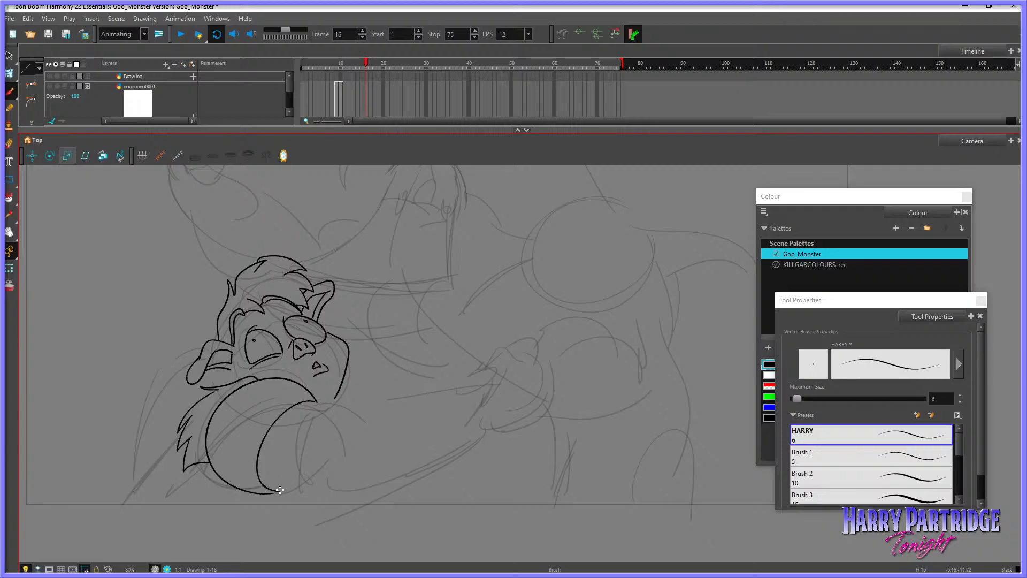
Step: Ink the band beside the shoulder and the upper and lower edges of the smaller character's upper arm
{"action": "mouse_move", "coordinate": [278, 490]}
{"action": "left_mouse_down"}
{"action": "mouse_move", "coordinate": [283, 421]}
{"action": "mouse_move", "coordinate": [306, 406]}
{"action": "mouse_move", "coordinate": [369, 411]}
{"action": "left_mouse_up"}
{"action": "key", "text": "comma"}
{"action": "key", "text": "period"}
{"action": "left_click_drag", "start_coordinate": [278, 491], "coordinate": [368, 487]}
{"action": "key", "text": "comma"}
{"action": "key", "text": "period"}
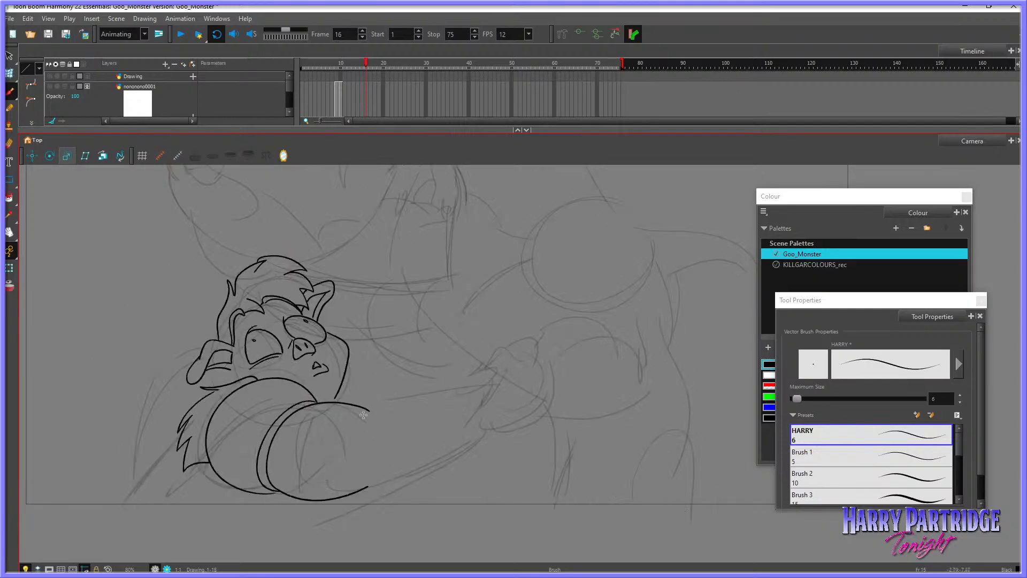
Step: Close the end of the upper arm with a curved line, checking the arm against frames 15 and 17
{"action": "mouse_move", "coordinate": [365, 412]}
{"action": "left_mouse_down"}
{"action": "mouse_move", "coordinate": [343, 443]}
{"action": "mouse_move", "coordinate": [361, 486]}
{"action": "left_mouse_up"}
{"action": "key", "text": "comma"}
{"action": "key", "text": "comma"}
{"action": "key", "text": "period"}
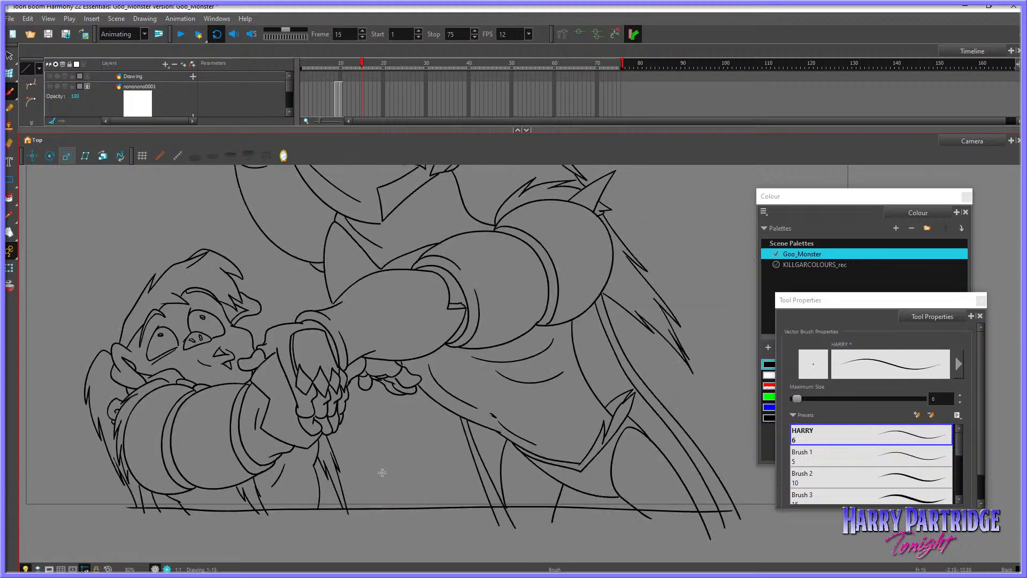
{"action": "key", "text": "period"}
{"action": "key", "text": "period"}
{"action": "key", "text": "comma"}
{"action": "key", "text": "comma"}
{"action": "key", "text": "period"}
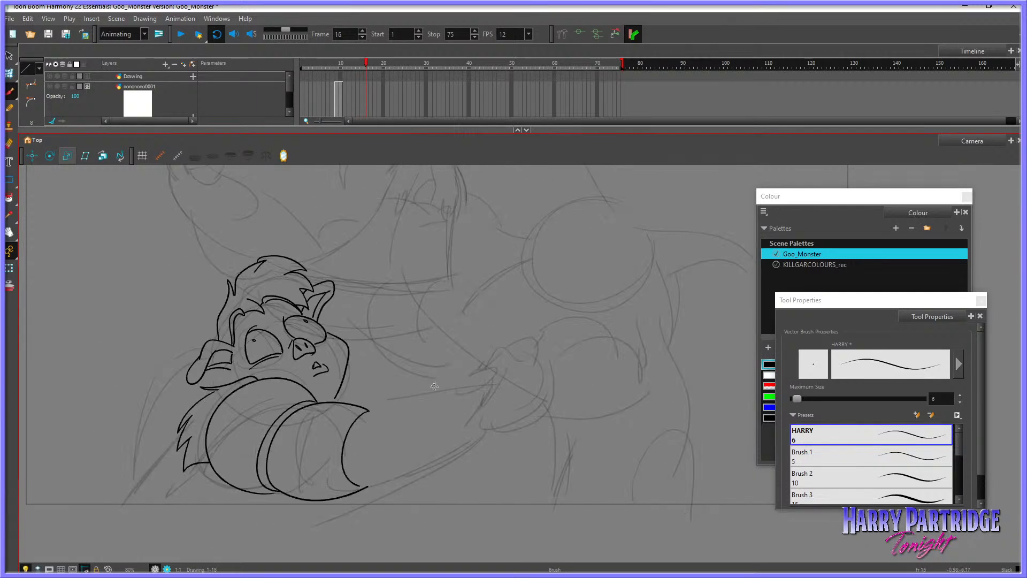
Step: Ink the smaller character's outstretched forearm with its notched cuff, reaching to the rough hand
{"action": "mouse_move", "coordinate": [488, 380]}
{"action": "left_mouse_down"}
{"action": "mouse_move", "coordinate": [379, 404]}
{"action": "mouse_move", "coordinate": [380, 436]}
{"action": "mouse_move", "coordinate": [359, 456]}
{"action": "mouse_move", "coordinate": [377, 487]}
{"action": "mouse_move", "coordinate": [411, 481]}
{"action": "mouse_move", "coordinate": [487, 421]}
{"action": "left_mouse_up"}
{"action": "key", "text": "comma"}
{"action": "key", "text": "period"}
{"action": "key", "text": "comma"}
{"action": "key", "text": "period"}
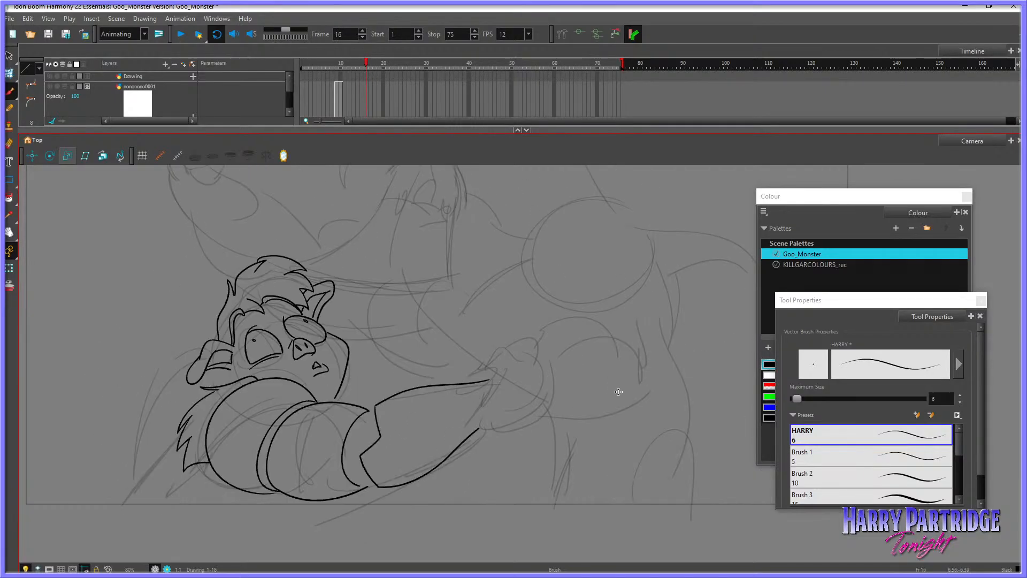
{"action": "key", "text": "comma"}
{"action": "key", "text": "period"}
Step: Ink the back of the smaller character's hand with its rounded edge and zigzag knuckle pattern
{"action": "mouse_move", "coordinate": [491, 400]}
{"action": "left_mouse_down"}
{"action": "mouse_move", "coordinate": [481, 413]}
{"action": "mouse_move", "coordinate": [513, 413]}
{"action": "mouse_move", "coordinate": [498, 422]}
{"action": "mouse_move", "coordinate": [521, 409]}
{"action": "mouse_move", "coordinate": [509, 428]}
{"action": "mouse_move", "coordinate": [530, 414]}
{"action": "mouse_move", "coordinate": [517, 427]}
{"action": "left_mouse_up"}
{"action": "key", "text": "comma"}
{"action": "key", "text": "period"}
{"action": "mouse_move", "coordinate": [494, 394]}
{"action": "left_mouse_down"}
{"action": "mouse_move", "coordinate": [522, 360]}
{"action": "mouse_move", "coordinate": [542, 374]}
{"action": "mouse_move", "coordinate": [532, 417]}
{"action": "left_mouse_up"}
{"action": "key", "text": "period"}
{"action": "key", "text": "comma"}
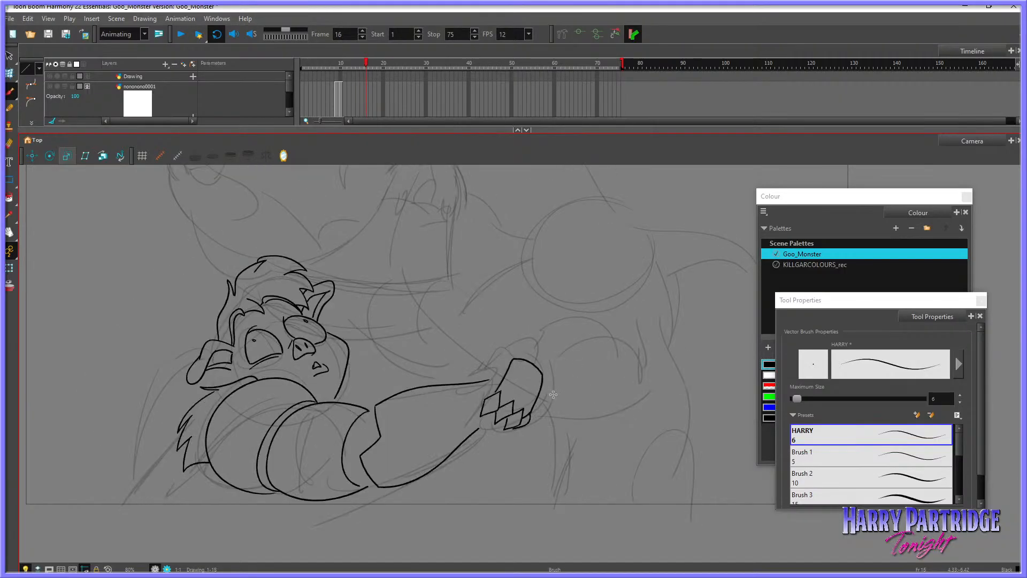
{"action": "key", "text": "period"}
{"action": "key", "text": "comma"}
Step: Add the inner line along the back of the hand and undo the last stray stroke
{"action": "left_click_drag", "start_coordinate": [517, 362], "coordinate": [504, 389]}
{"action": "key", "text": "period"}
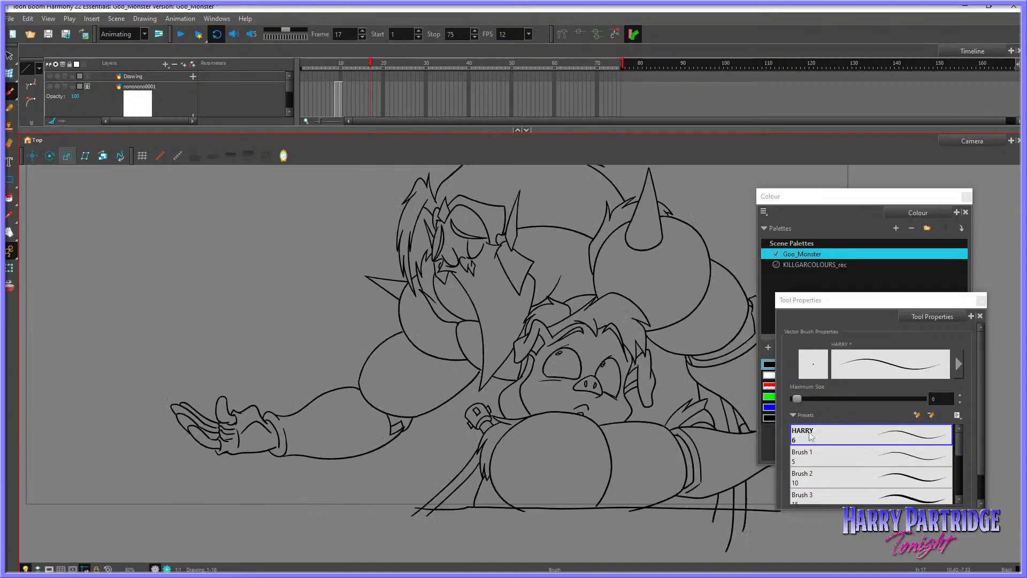
{"action": "key", "text": "comma"}
{"action": "key", "text": "comma"}
{"action": "key", "text": "period"}
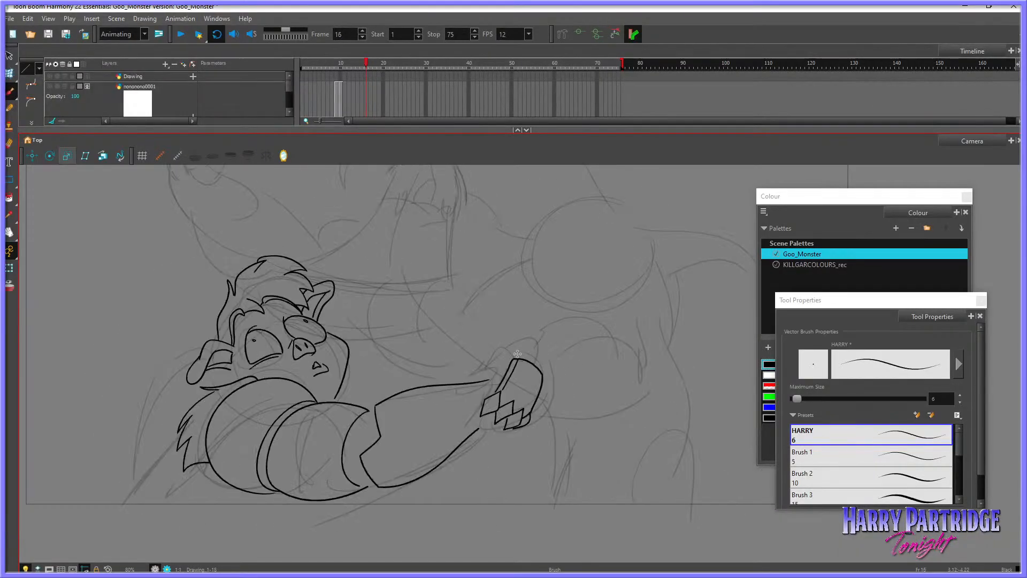
{"action": "key", "text": "comma"}
{"action": "key", "text": "period"}
{"action": "key", "text": "ctrl+z"}
Step: Ink the thumb and the base of the hand above the wrist, comparing with frames 15 and 17
{"action": "mouse_move", "coordinate": [518, 354]}
{"action": "left_mouse_down"}
{"action": "mouse_move", "coordinate": [479, 365]}
{"action": "mouse_move", "coordinate": [481, 376]}
{"action": "mouse_move", "coordinate": [510, 360]}
{"action": "mouse_move", "coordinate": [457, 372]}
{"action": "mouse_move", "coordinate": [457, 384]}
{"action": "mouse_move", "coordinate": [476, 375]}
{"action": "left_mouse_up"}
{"action": "key", "text": "comma"}
{"action": "key", "text": "comma"}
{"action": "key", "text": "period"}
{"action": "key", "text": "period"}
{"action": "key", "text": "comma"}
{"action": "key", "text": "period"}
{"action": "key", "text": "period"}
{"action": "key", "text": "comma"}
{"action": "key", "text": "period"}
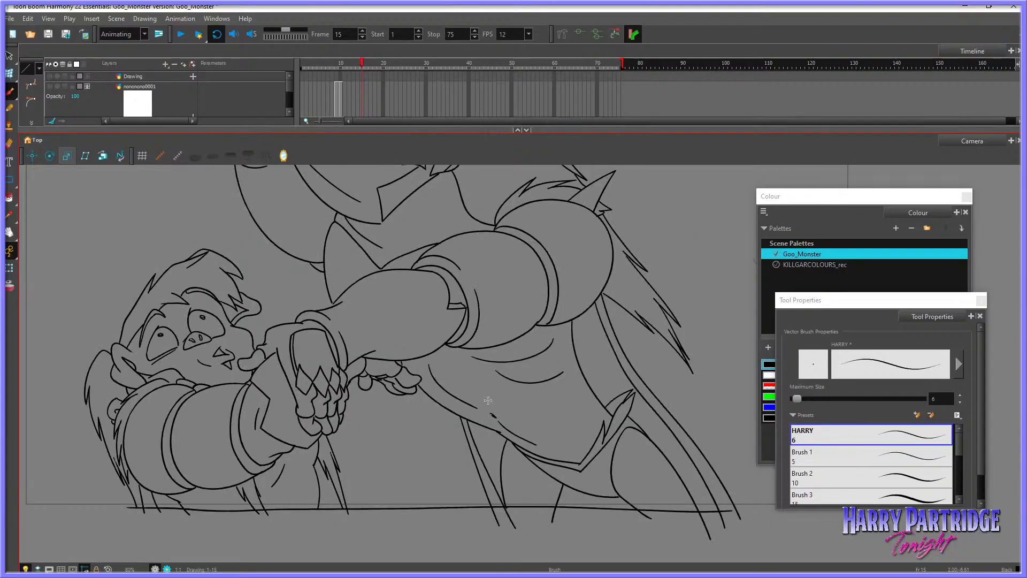
Step: Ink the smaller character's curled fingers beneath the zigzag knuckles, using the neighbouring frames as reference
{"action": "key", "text": "comma"}
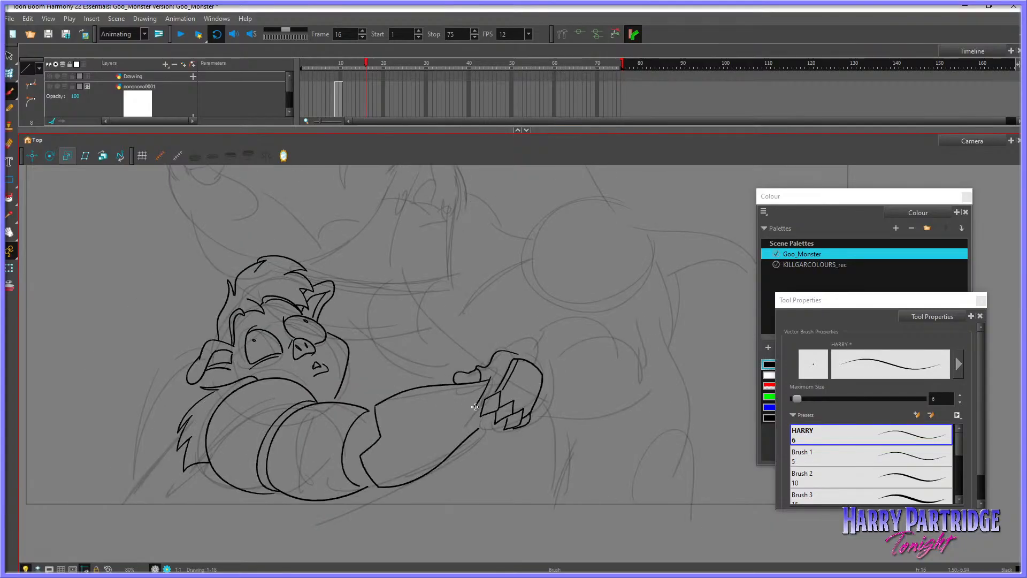
{"action": "key", "text": "period"}
{"action": "key", "text": "comma"}
{"action": "key", "text": "period"}
{"action": "key", "text": "comma"}
{"action": "mouse_move", "coordinate": [468, 428]}
{"action": "left_mouse_down"}
{"action": "mouse_move", "coordinate": [459, 450]}
{"action": "mouse_move", "coordinate": [498, 427]}
{"action": "mouse_move", "coordinate": [474, 448]}
{"action": "mouse_move", "coordinate": [511, 429]}
{"action": "mouse_move", "coordinate": [503, 441]}
{"action": "left_mouse_up"}
{"action": "key", "text": "comma"}
{"action": "key", "text": "period"}
{"action": "key", "text": "space"}
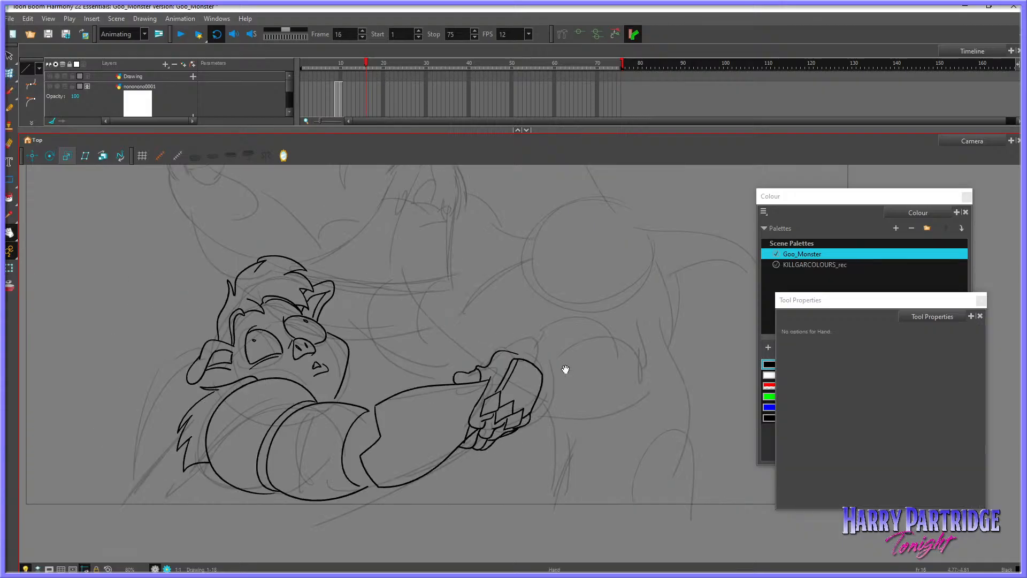
Step: Ink the curved cuff edge over the top of the gripping hand, comparing with frame 15 and redrawing the stroke
{"action": "mouse_move", "coordinate": [565, 369]}
{"action": "left_mouse_down"}
{"action": "mouse_move", "coordinate": [445, 410]}
{"action": "mouse_move", "coordinate": [402, 384]}
{"action": "mouse_move", "coordinate": [433, 383]}
{"action": "mouse_move", "coordinate": [402, 383]}
{"action": "mouse_move", "coordinate": [423, 396]}
{"action": "left_mouse_up"}
{"action": "key", "text": "ctrl+z"}
{"action": "key", "text": "comma"}
{"action": "key", "text": "comma"}
{"action": "key", "text": "period"}
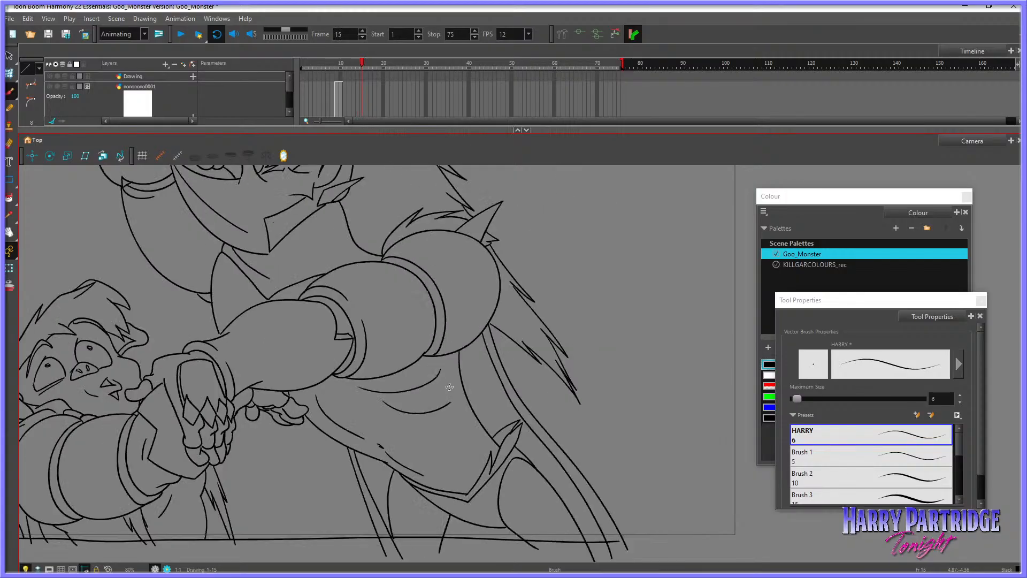
{"action": "key", "text": "period"}
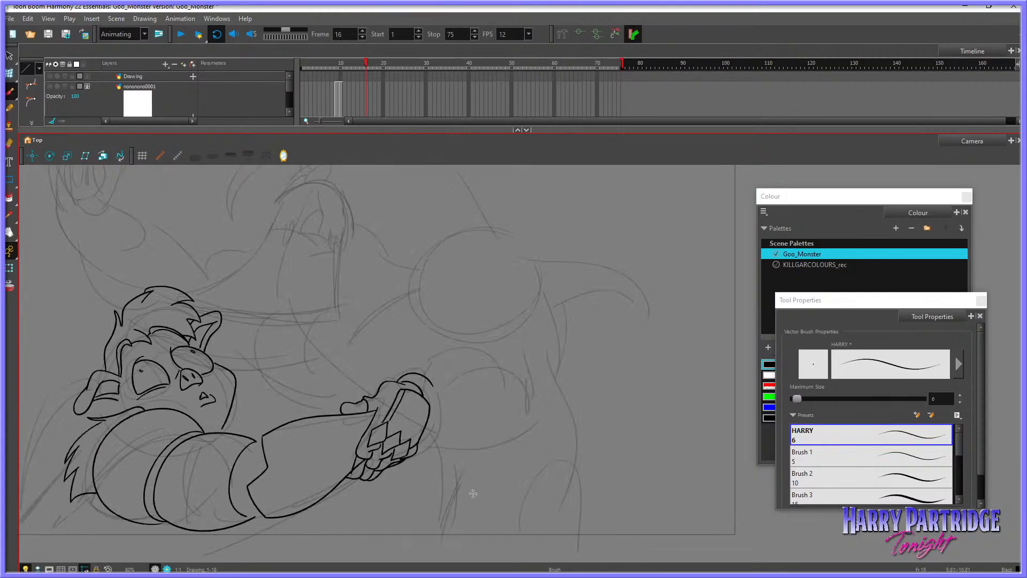
{"action": "key", "text": "comma"}
{"action": "key", "text": "period"}
{"action": "key", "text": "ctrl+z"}
{"action": "mouse_move", "coordinate": [396, 381]}
{"action": "left_mouse_down"}
{"action": "mouse_move", "coordinate": [413, 374]}
{"action": "mouse_move", "coordinate": [426, 385]}
{"action": "left_mouse_up"}
Step: Continue the cuff edge down the outer side of the hand, checking it against frames 15 and 17
{"action": "key", "text": "comma"}
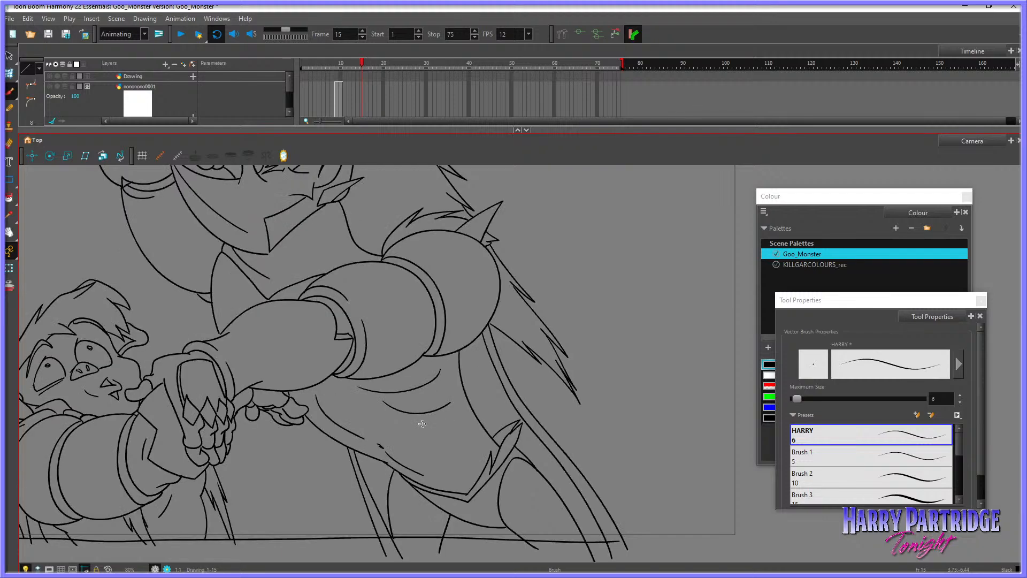
{"action": "key", "text": "period"}
{"action": "key", "text": "period"}
{"action": "key", "text": "comma"}
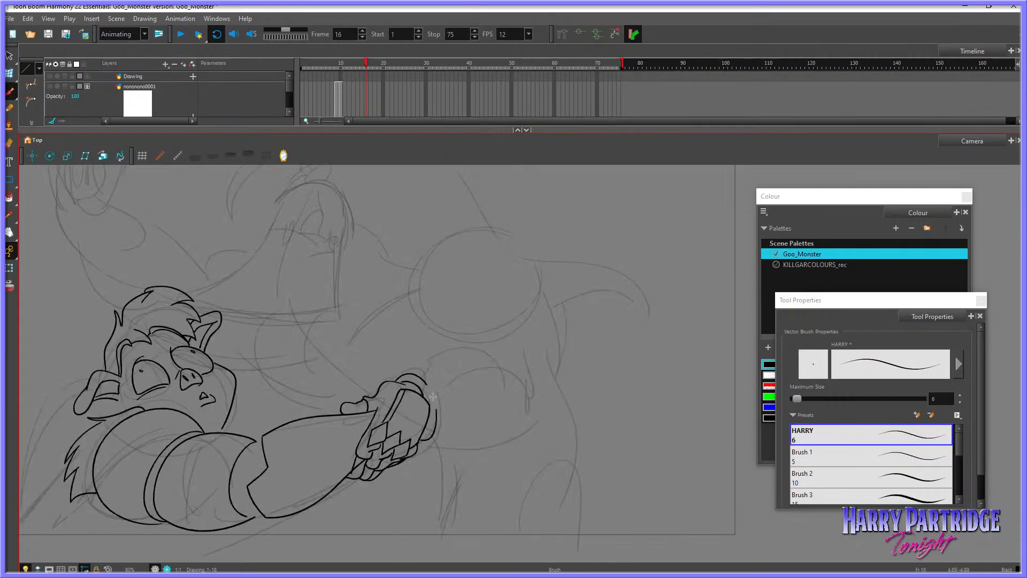
{"action": "left_click_drag", "start_coordinate": [407, 374], "coordinate": [420, 376]}
{"action": "left_click_drag", "start_coordinate": [420, 376], "coordinate": [454, 378]}
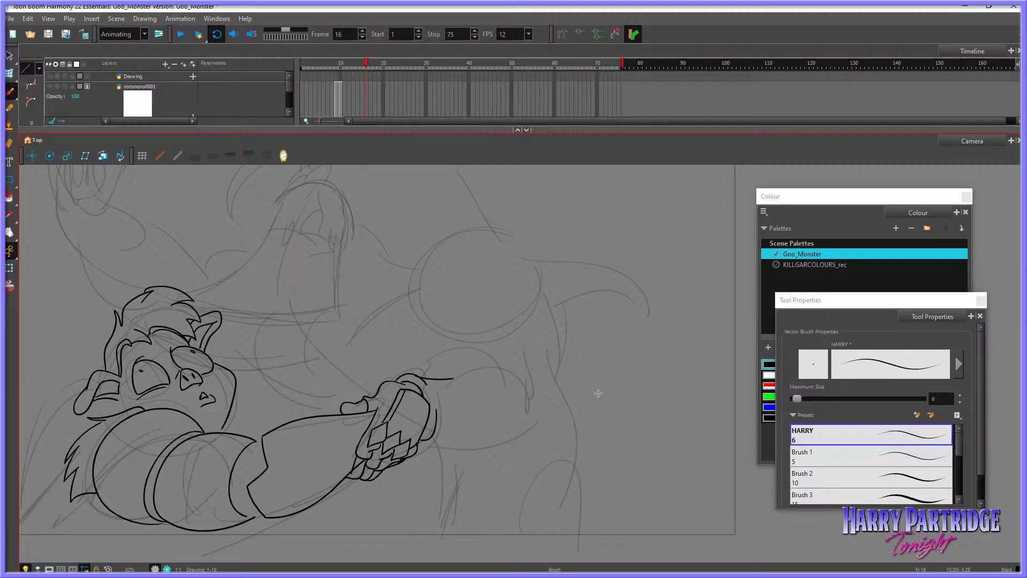
{"action": "key", "text": "ctrl+z"}
{"action": "left_click_drag", "start_coordinate": [421, 377], "coordinate": [526, 369]}
{"action": "key", "text": "f"}
{"action": "key", "text": "g"}
{"action": "key", "text": "period"}
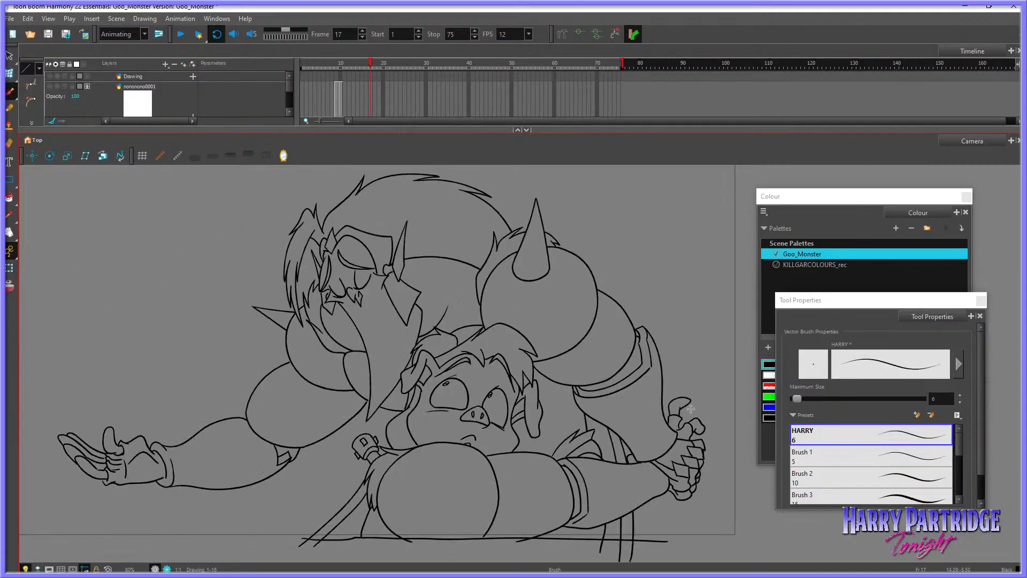
{"action": "key", "text": "ctrl+z"}
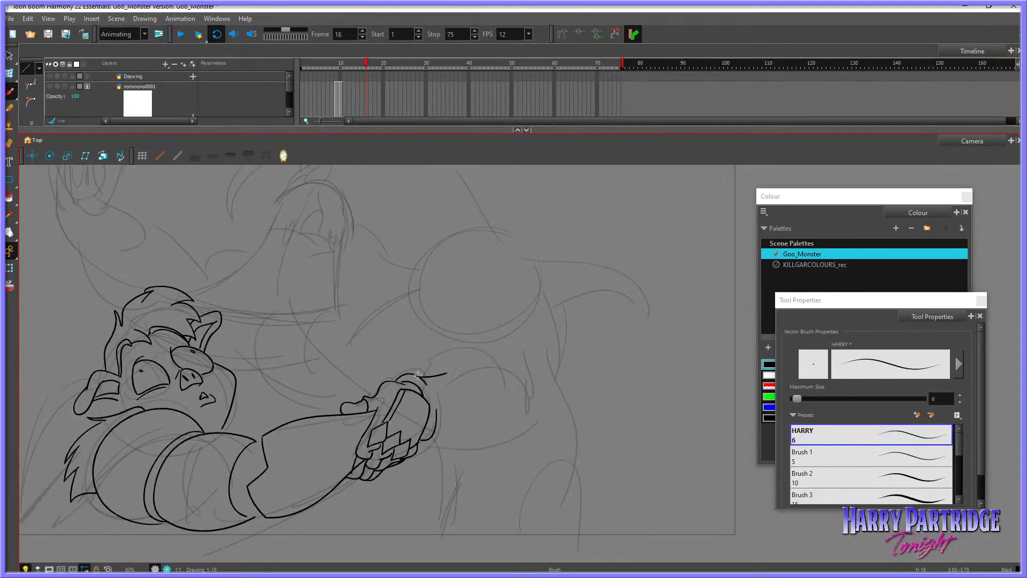
{"action": "key", "text": "ctrl+z"}
{"action": "mouse_move", "coordinate": [415, 374]}
{"action": "left_mouse_down"}
{"action": "mouse_move", "coordinate": [450, 365]}
{"action": "mouse_move", "coordinate": [520, 384]}
{"action": "left_mouse_up"}
{"action": "key", "text": "ctrl+z"}
Step: Ink the larger character's rounded forearm from the cuff around the pointed elbow and back to the wrist
{"action": "mouse_move", "coordinate": [418, 376]}
{"action": "left_mouse_down"}
{"action": "mouse_move", "coordinate": [475, 355]}
{"action": "mouse_move", "coordinate": [526, 375]}
{"action": "mouse_move", "coordinate": [531, 404]}
{"action": "mouse_move", "coordinate": [543, 394]}
{"action": "mouse_move", "coordinate": [535, 432]}
{"action": "mouse_move", "coordinate": [474, 450]}
{"action": "left_mouse_up"}
{"action": "left_click_drag", "start_coordinate": [474, 450], "coordinate": [434, 439]}
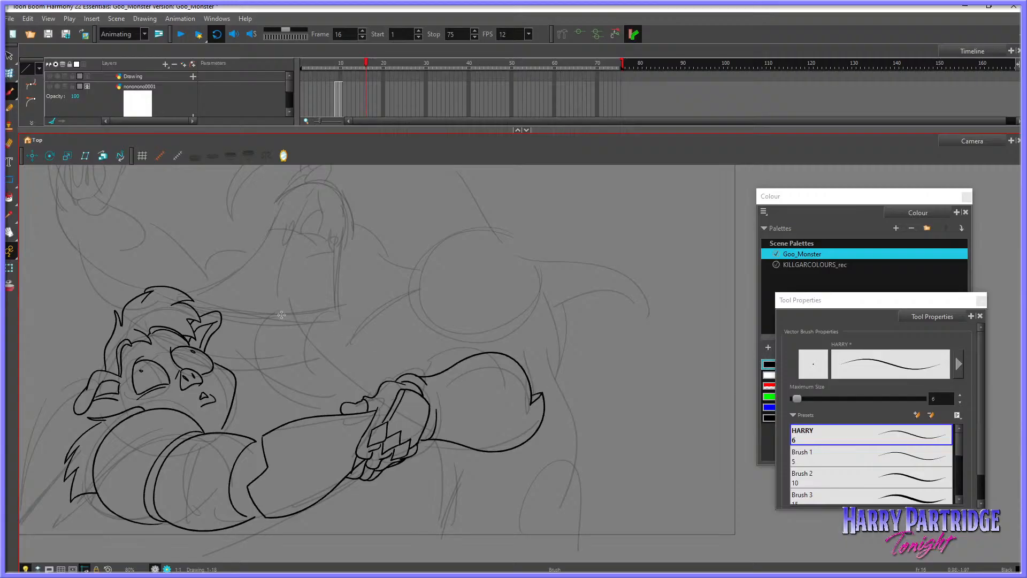
Step: Ink the top and upper outer edge of the smaller character's hair behind the ear, using frames 15 and 17 as reference
{"action": "left_click", "coordinate": [9, 232]}
{"action": "key", "text": "comma"}
{"action": "key", "text": "comma"}
{"action": "left_click_drag", "start_coordinate": [412, 280], "coordinate": [296, 233]}
{"action": "key", "text": "period"}
{"action": "key", "text": "alt+b"}
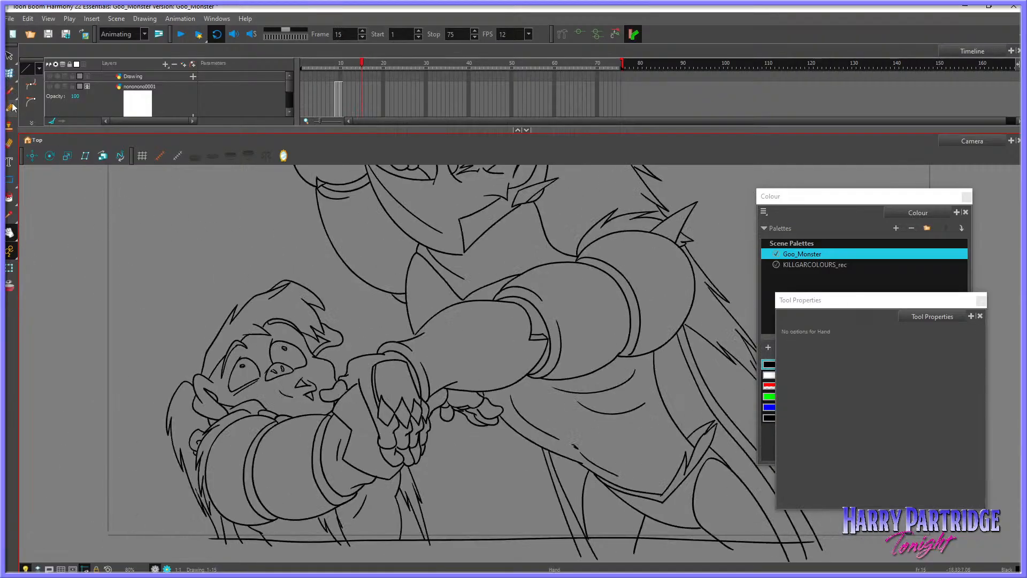
{"action": "key", "text": "period"}
{"action": "key", "text": "period"}
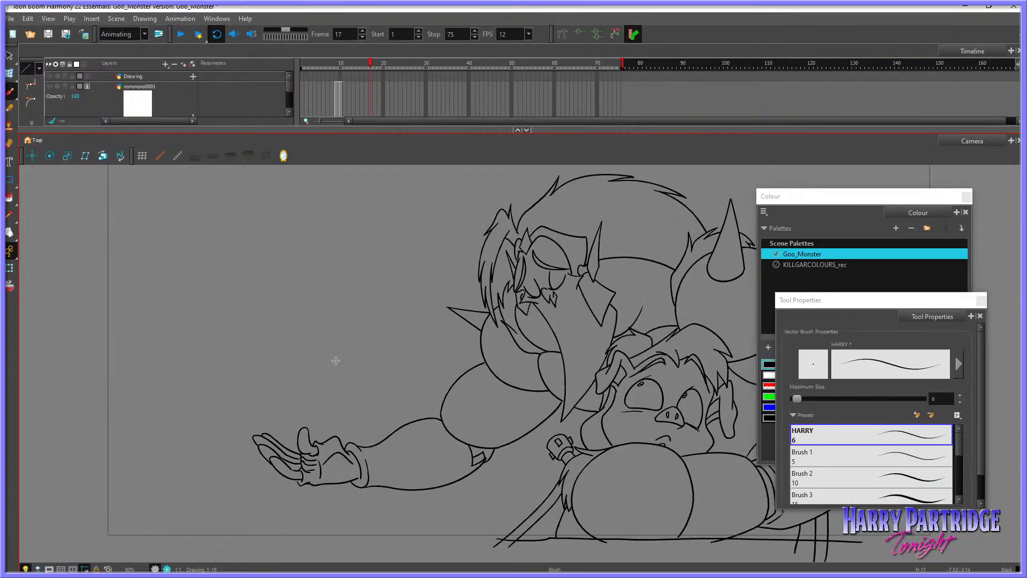
{"action": "key", "text": "comma"}
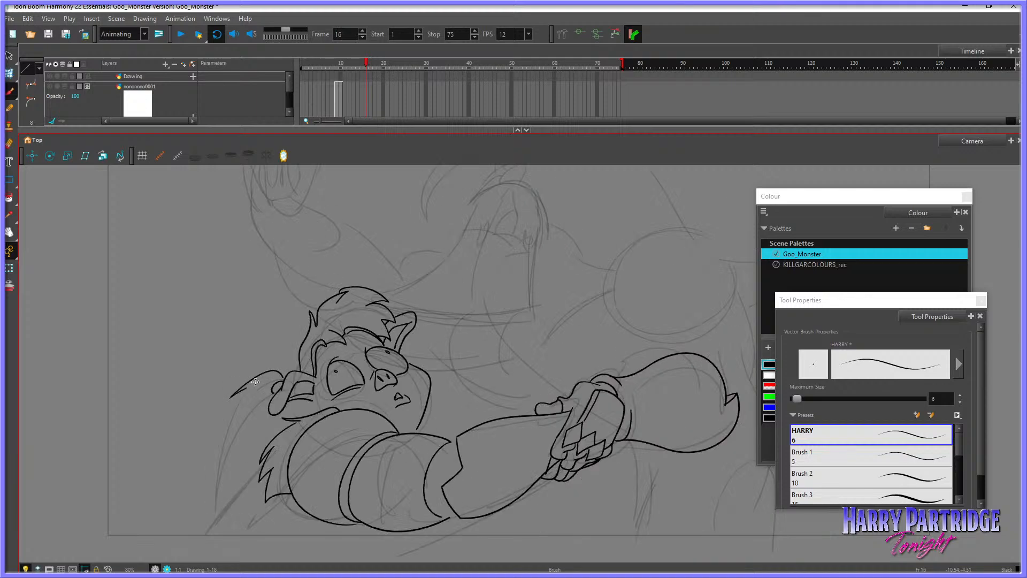
{"action": "key", "text": "comma"}
{"action": "key", "text": "period"}
{"action": "left_click_drag", "start_coordinate": [242, 390], "coordinate": [209, 461]}
Step: Extend the outer edge of the smaller character's hair down to its lower end, comparing with frame 15
{"action": "key", "text": "comma"}
{"action": "left_click_drag", "start_coordinate": [222, 418], "coordinate": [208, 536]}
{"action": "key", "text": "period"}
{"action": "key", "text": "comma"}
{"action": "key", "text": "period"}
Step: Ink the lower hair and body strands beneath the smaller character's furry shoulder, redrawing the first one after undoing it
{"action": "left_click_drag", "start_coordinate": [262, 469], "coordinate": [195, 553]}
{"action": "key", "text": "comma"}
{"action": "key", "text": "period"}
{"action": "key", "text": "ctrl+z"}
{"action": "mouse_move", "coordinate": [260, 470]}
{"action": "left_mouse_down"}
{"action": "mouse_move", "coordinate": [196, 560]}
{"action": "mouse_move", "coordinate": [223, 547]}
{"action": "left_mouse_up"}
{"action": "key", "text": "comma"}
{"action": "key", "text": "period"}
{"action": "left_click_drag", "start_coordinate": [267, 496], "coordinate": [255, 554]}
{"action": "key", "text": "comma"}
{"action": "key", "text": "period"}
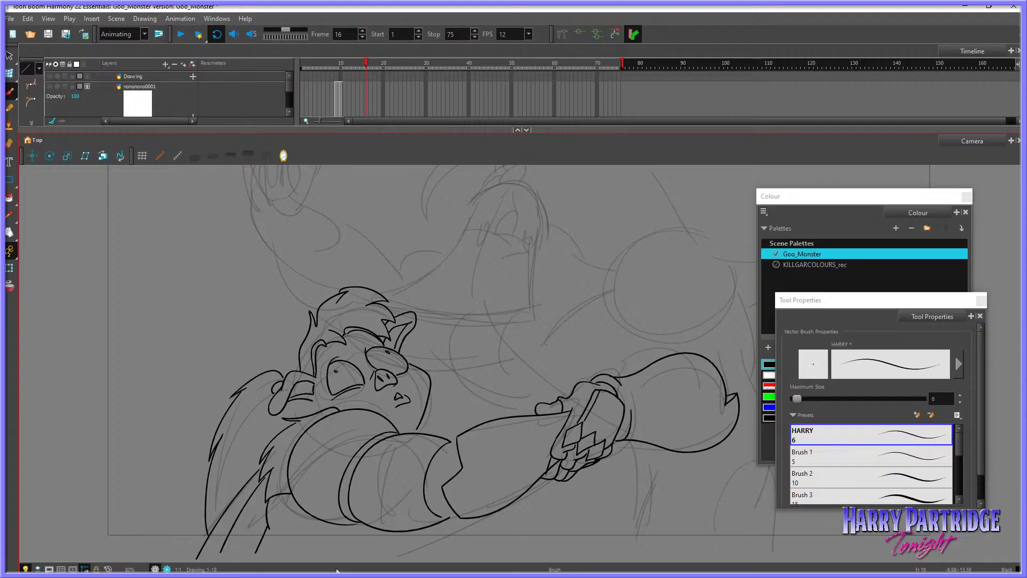
Step: Ink the inner hair strand below the ear and the neck lines above the shoulder, comparing with frame 15
{"action": "key", "text": "comma"}
{"action": "key", "text": "period"}
{"action": "key", "text": "comma"}
{"action": "key", "text": "period"}
{"action": "mouse_move", "coordinate": [275, 414]}
{"action": "left_mouse_down"}
{"action": "mouse_move", "coordinate": [223, 508]}
{"action": "mouse_move", "coordinate": [226, 477]}
{"action": "left_mouse_up"}
{"action": "key", "text": "comma"}
{"action": "key", "text": "period"}
{"action": "key", "text": "comma"}
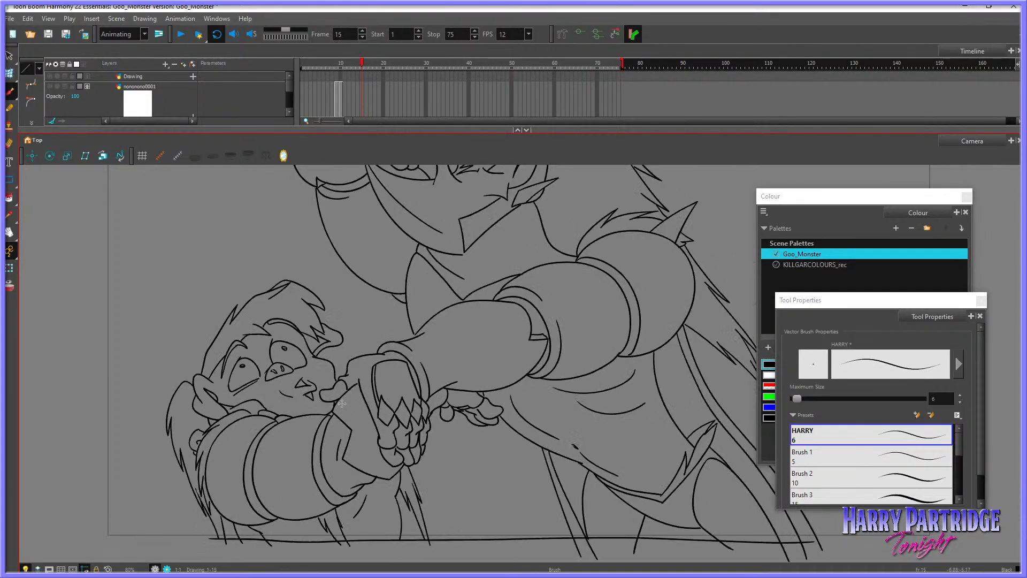
{"action": "key", "text": "period"}
{"action": "key", "text": "comma"}
{"action": "key", "text": "period"}
{"action": "key", "text": "comma"}
{"action": "key", "text": "period"}
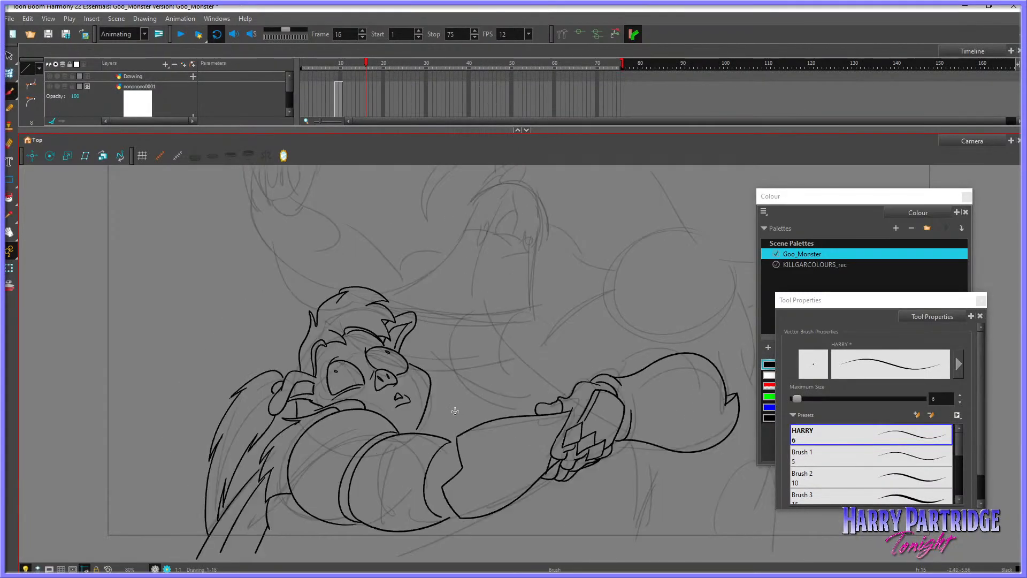
Step: Add the tusk at the smaller character's mouth and short strands beneath the upper arm, checking frame 15
{"action": "left_click_drag", "start_coordinate": [398, 404], "coordinate": [404, 406]}
{"action": "key", "text": "comma"}
{"action": "key", "text": "period"}
{"action": "key", "text": "comma"}
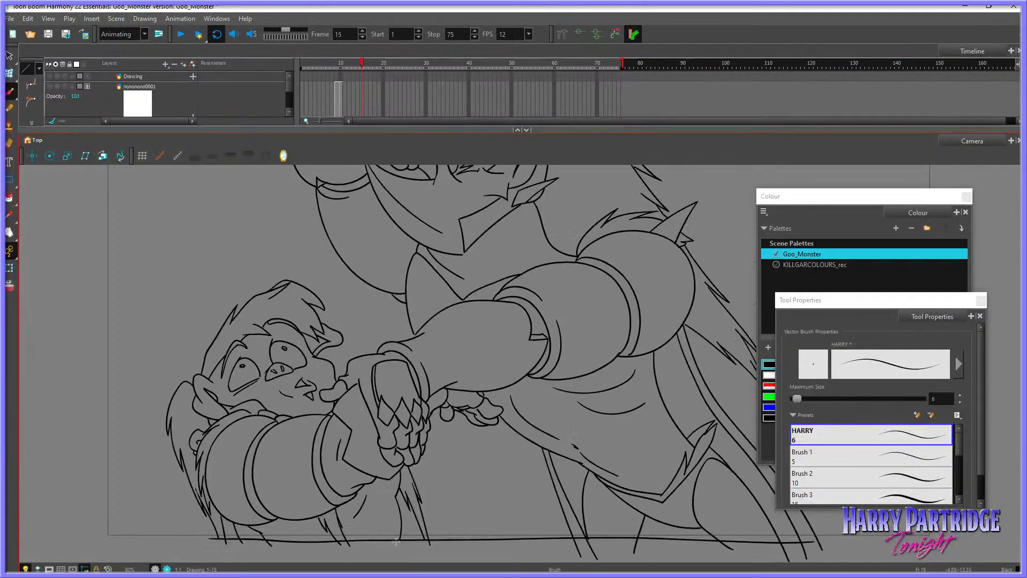
{"action": "key", "text": "period"}
{"action": "key", "text": "comma"}
{"action": "key", "text": "period"}
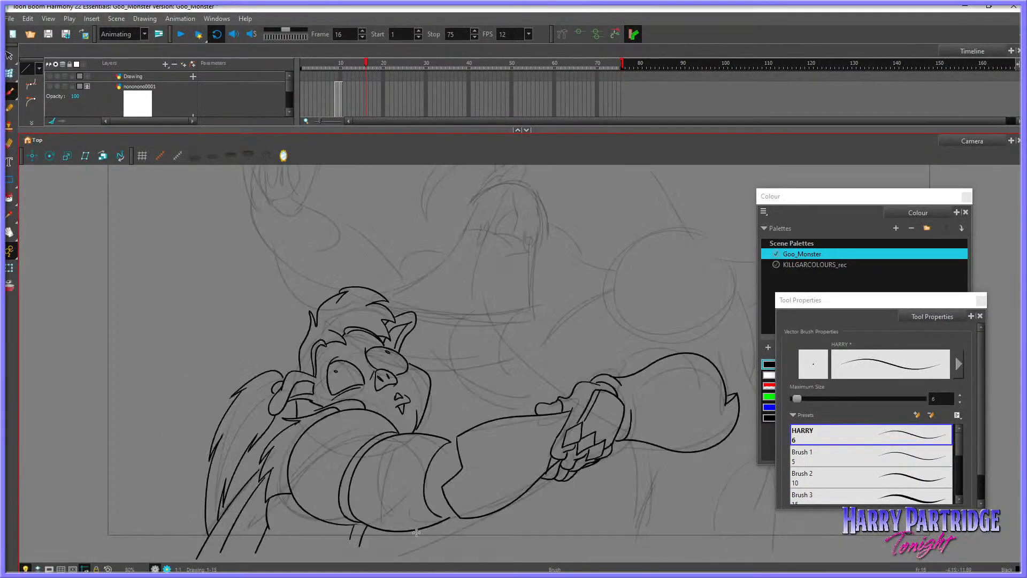
Step: Ink more strands beneath the smaller character's arm and the inner rim and zigzag trim of the bracer
{"action": "left_click_drag", "start_coordinate": [422, 529], "coordinate": [415, 554]}
{"action": "mouse_move", "coordinate": [449, 441]}
{"action": "left_mouse_down"}
{"action": "mouse_move", "coordinate": [433, 491]}
{"action": "mouse_move", "coordinate": [450, 517]}
{"action": "left_mouse_up"}
{"action": "key", "text": "comma"}
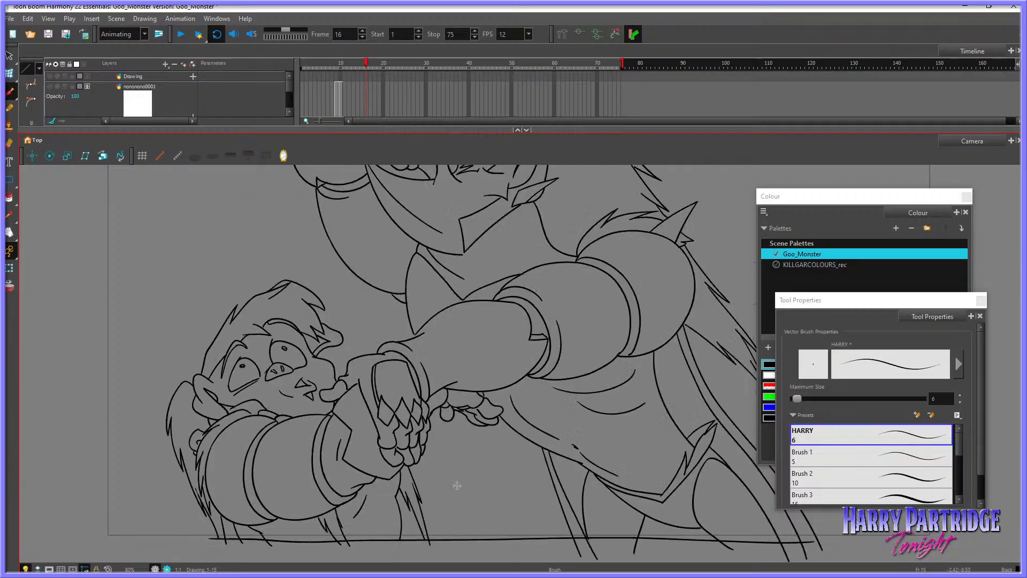
{"action": "key", "text": "comma"}
{"action": "key", "text": "period"}
{"action": "key", "text": "comma"}
{"action": "key", "text": "period"}
{"action": "key", "text": "period"}
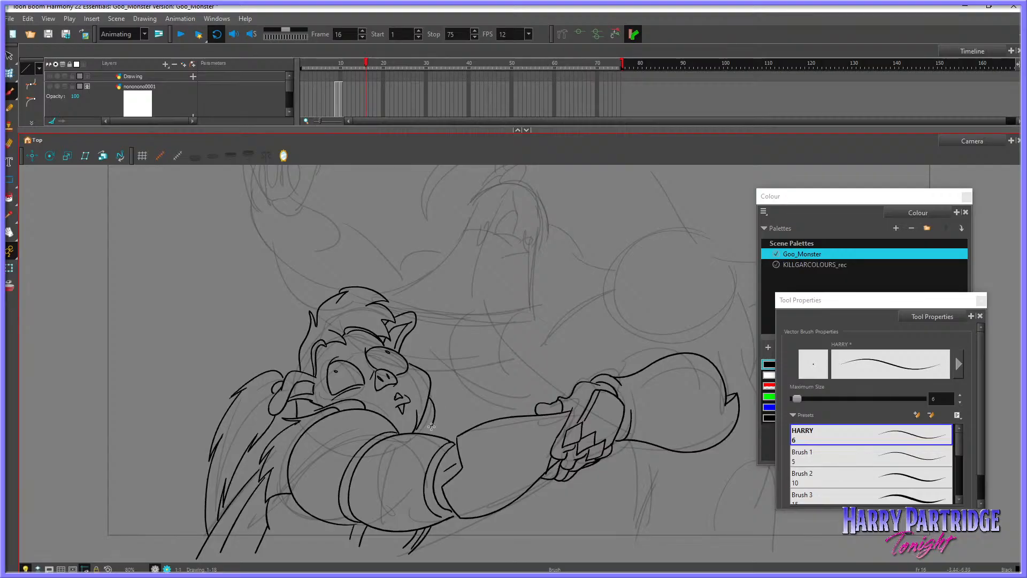
Step: Ink the small shape between the smaller character's chin and bracer, using frame 15 as reference
{"action": "key", "text": "comma"}
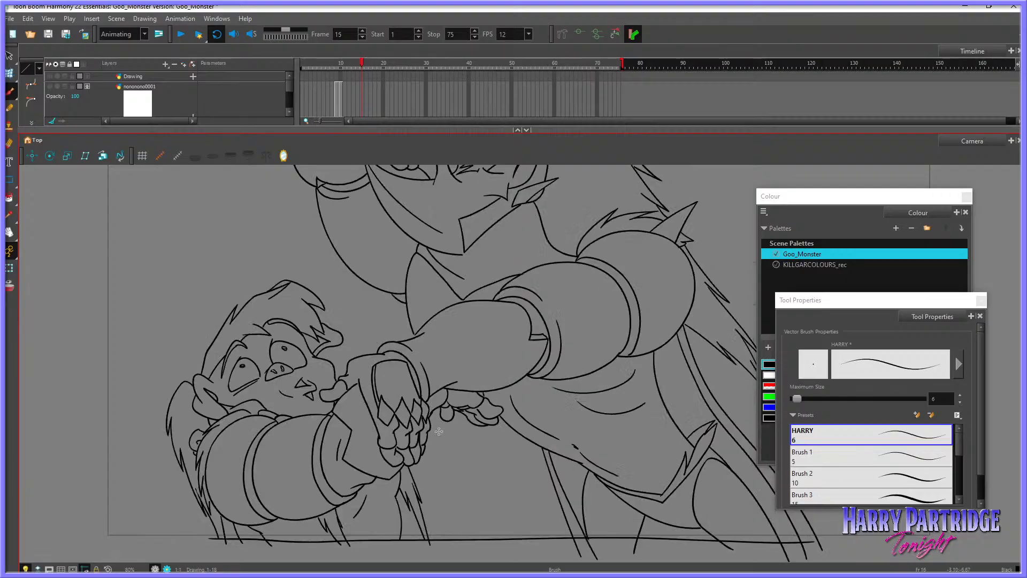
{"action": "key", "text": "period"}
{"action": "key", "text": "comma"}
Step: Step back through the earlier frames to frame 4 and forward again to examine the smaller character's details
{"action": "key", "text": "comma"}
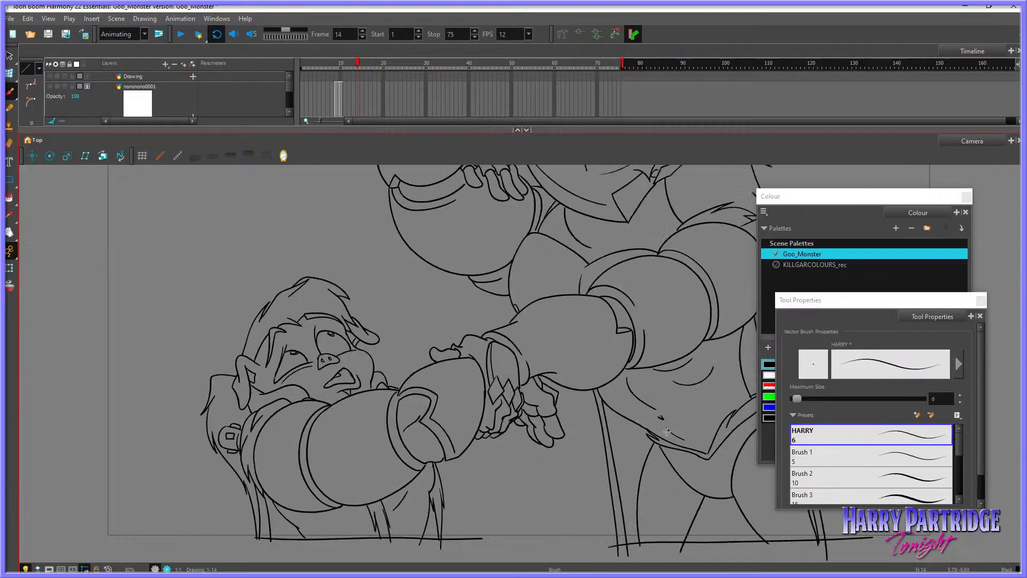
{"action": "key", "text": "comma"}
{"action": "key", "text": "comma"}
{"action": "key", "text": "comma"}
{"action": "key", "text": "comma"}
{"action": "key", "text": "comma"}
{"action": "key", "text": "comma"}
{"action": "key", "text": "comma"}
{"action": "key", "text": "comma"}
{"action": "key", "text": "comma"}
{"action": "key", "text": "comma"}
{"action": "key", "text": "comma"}
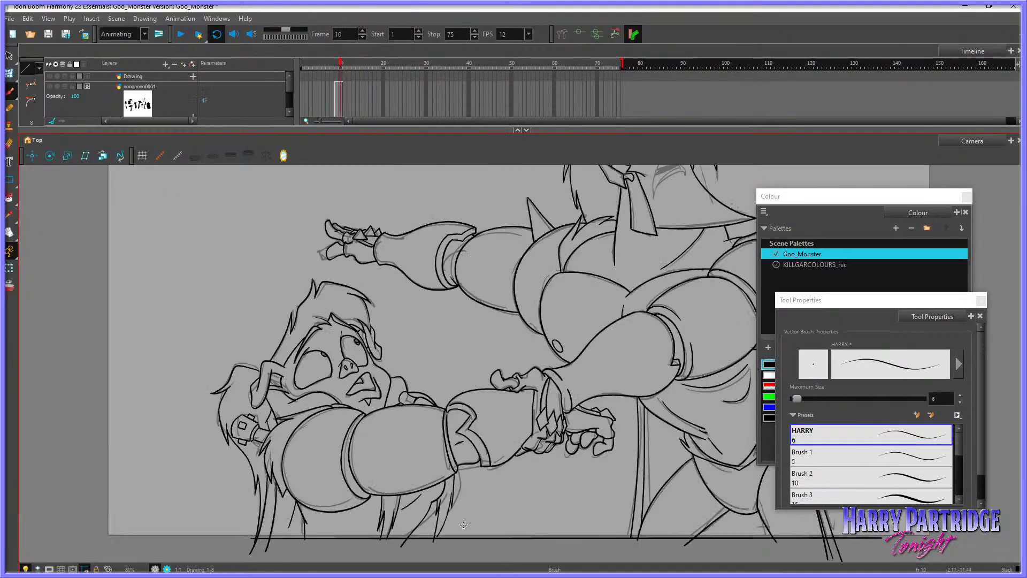
{"action": "key", "text": "period"}
{"action": "key", "text": "period"}
{"action": "key", "text": "period"}
{"action": "key", "text": "period"}
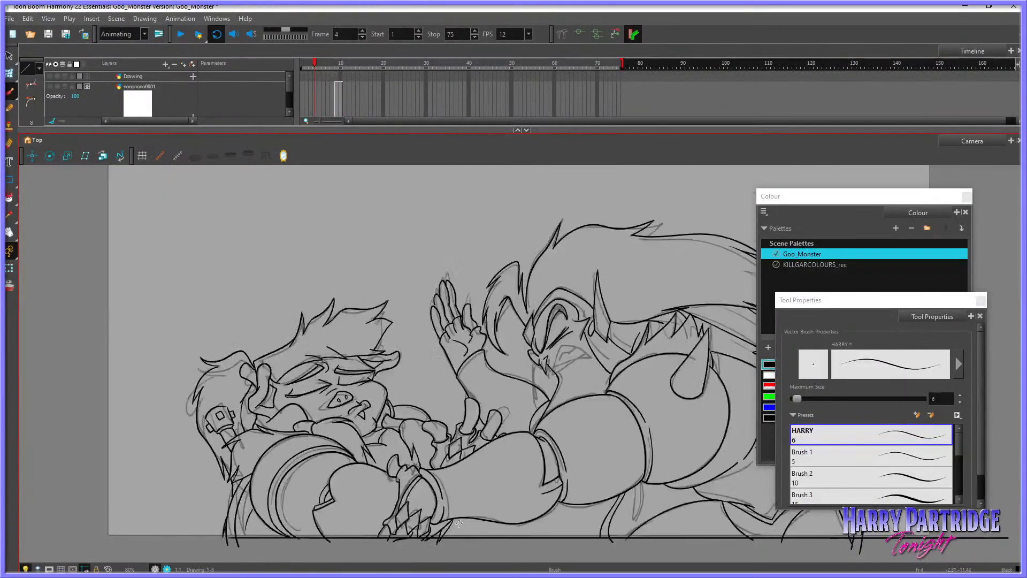
{"action": "key", "text": "period"}
{"action": "key", "text": "period"}
{"action": "key", "text": "period"}
{"action": "key", "text": "period"}
{"action": "key", "text": "period"}
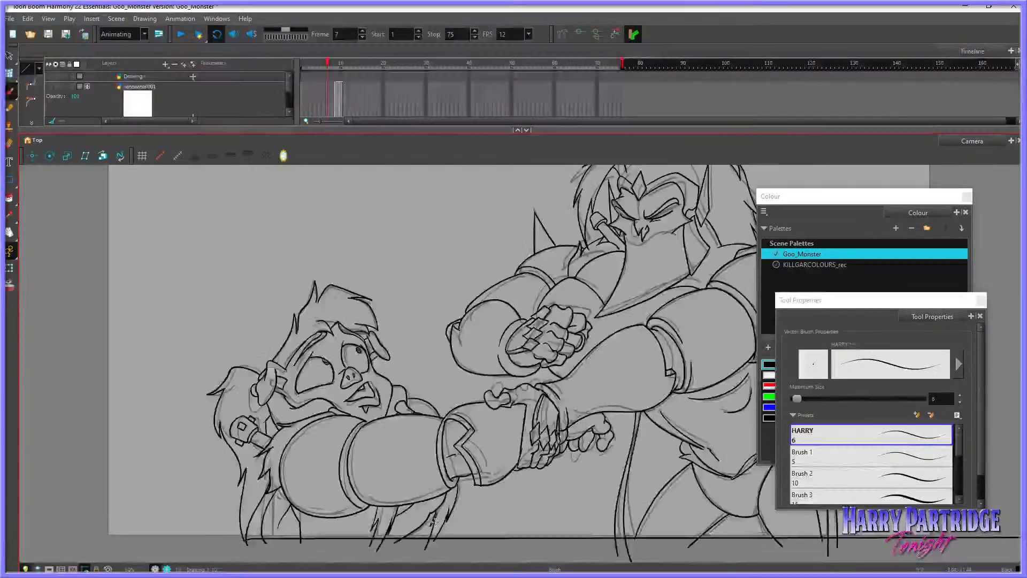
{"action": "key", "text": "period"}
{"action": "key", "text": "period"}
{"action": "key", "text": "period"}
{"action": "key", "text": "period"}
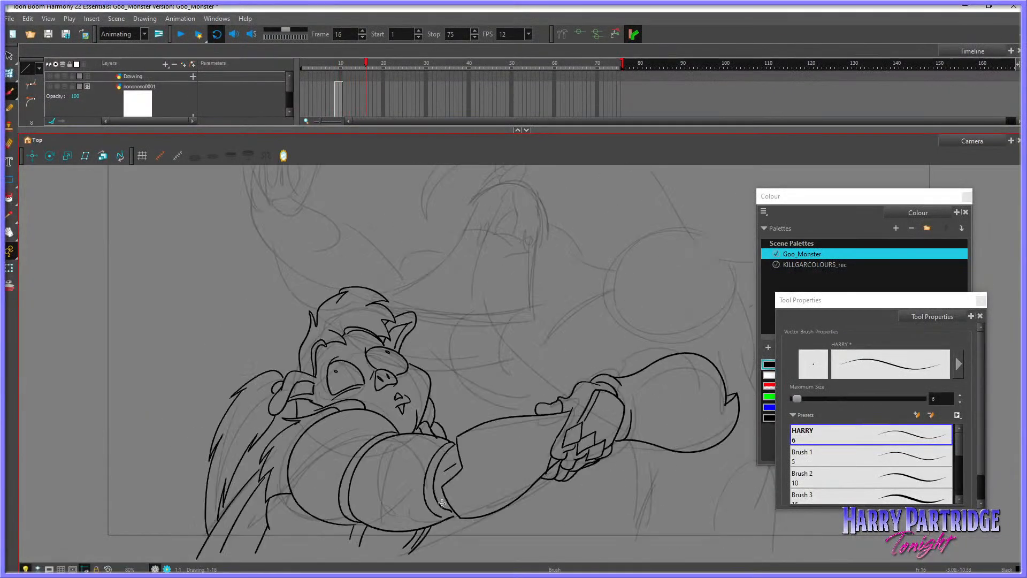
Step: Select the smaller character's square hair clasp on frame 12 and copy it
{"action": "left_click", "coordinate": [9, 231]}
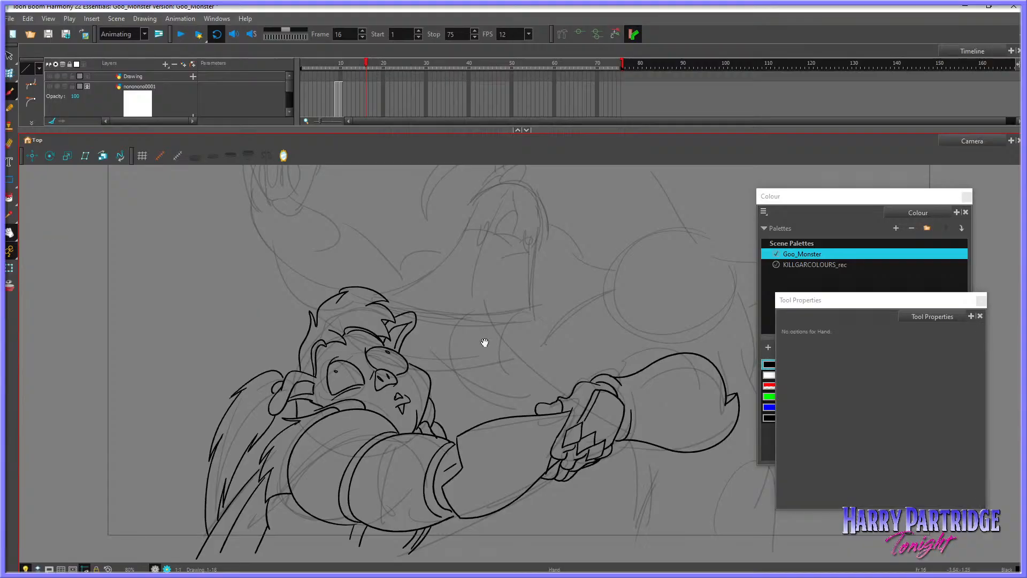
{"action": "left_click_drag", "start_coordinate": [484, 342], "coordinate": [494, 409]}
{"action": "key", "text": "comma"}
{"action": "left_click_drag", "start_coordinate": [382, 461], "coordinate": [521, 435]}
{"action": "key", "text": "period"}
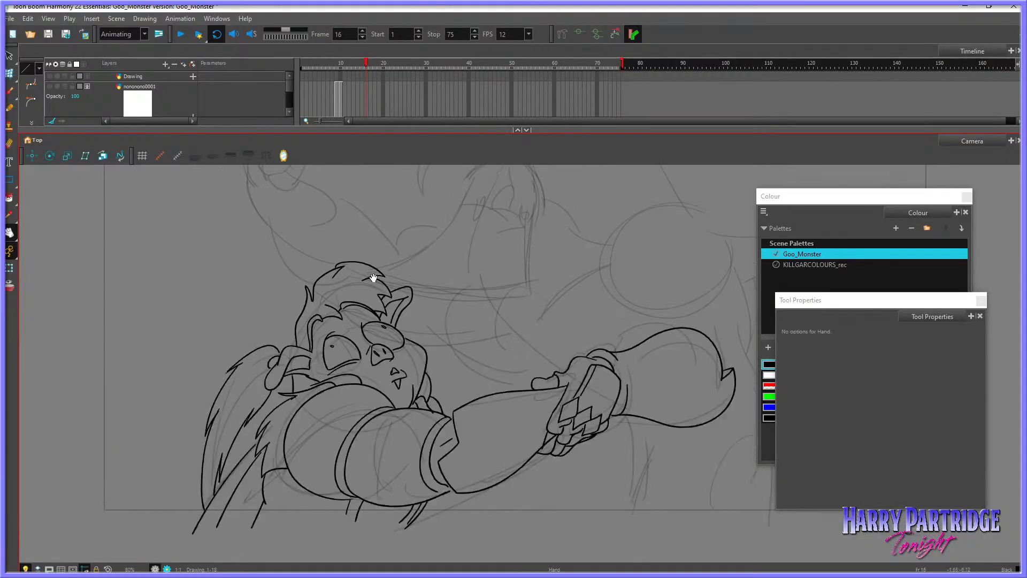
{"action": "left_click", "coordinate": [10, 91]}
{"action": "left_click", "coordinate": [12, 56]}
{"action": "key", "text": "comma"}
{"action": "key", "text": "comma"}
{"action": "key", "text": "comma"}
{"action": "key", "text": "comma"}
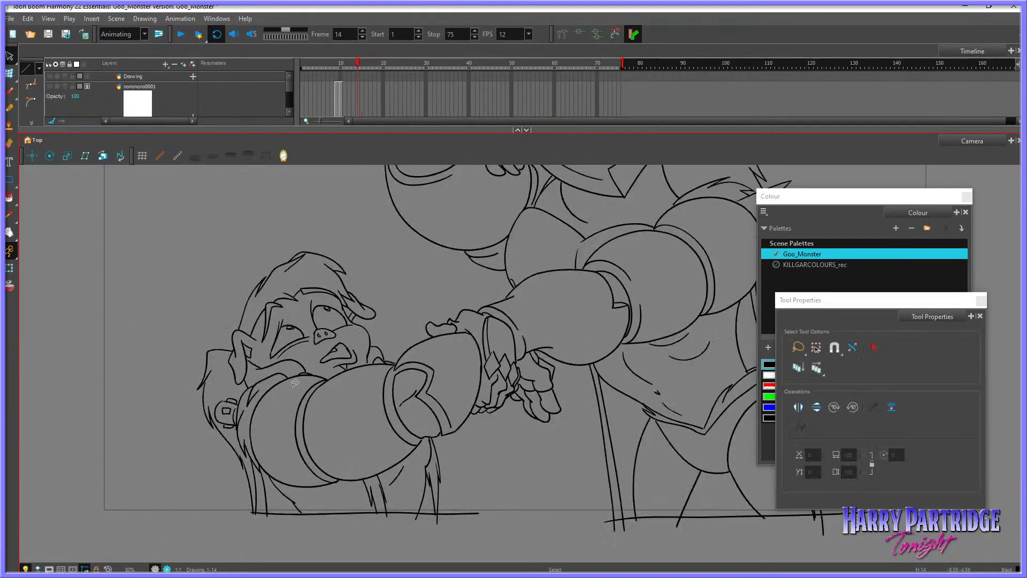
{"action": "left_click_drag", "start_coordinate": [233, 396], "coordinate": [242, 386]}
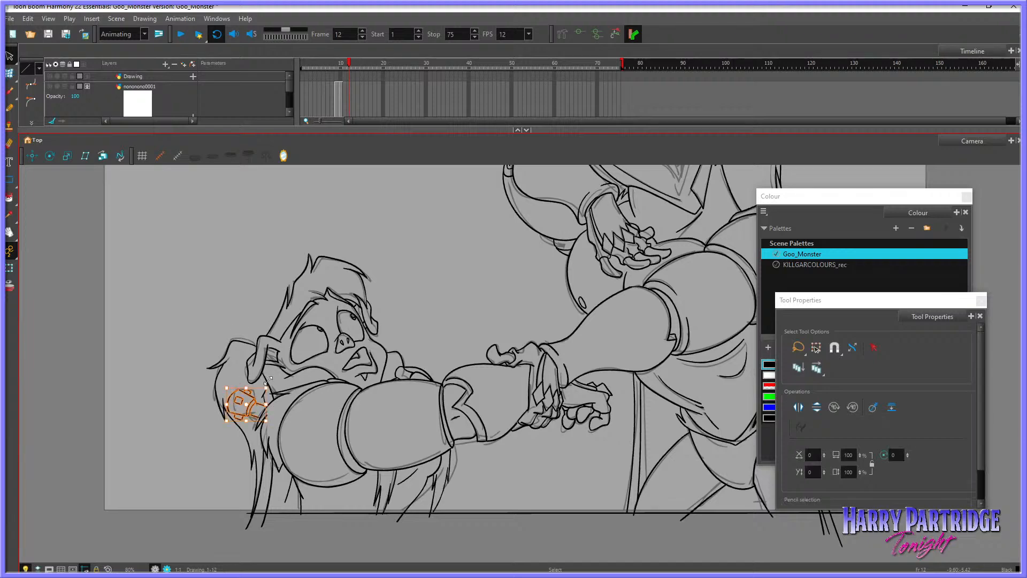
{"action": "left_click", "coordinate": [28, 19]}
{"action": "left_click", "coordinate": [53, 69]}
Step: Paste the hair clasp onto the smaller character's hair on frame 16 and trim the overlapping lines with the Cutter
{"action": "key", "text": "period"}
{"action": "key", "text": "period"}
{"action": "key", "text": "period"}
{"action": "key", "text": "period"}
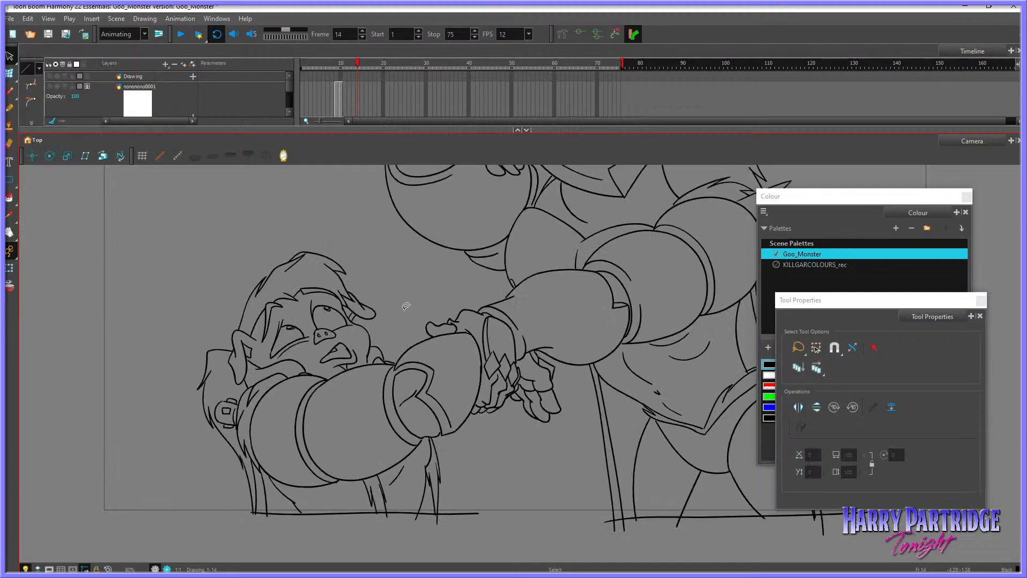
{"action": "right_click", "coordinate": [465, 318]}
{"action": "left_click", "coordinate": [495, 382]}
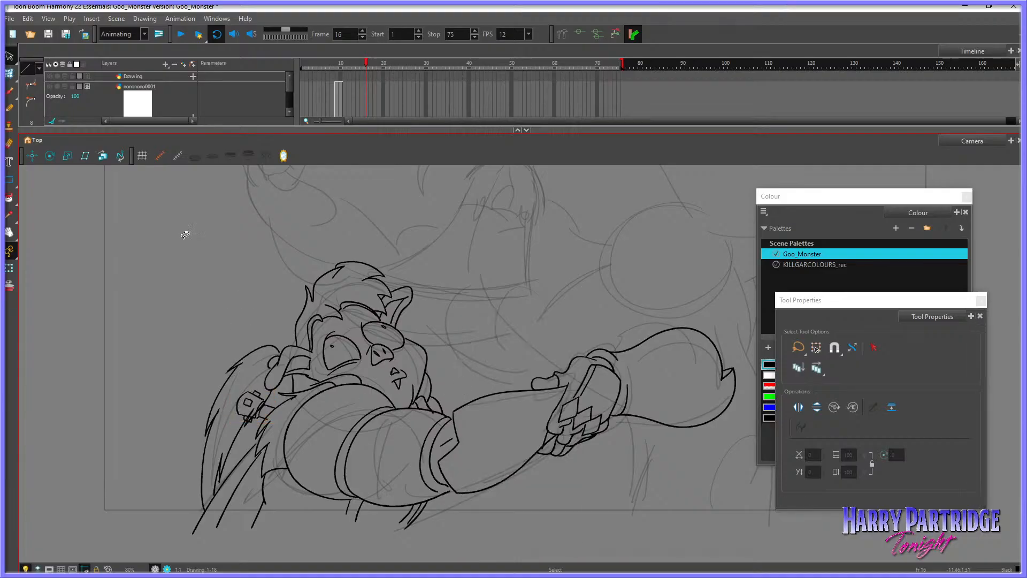
{"action": "mouse_move", "coordinate": [9, 56]}
{"action": "left_mouse_down"}
{"action": "mouse_move", "coordinate": [54, 65]}
{"action": "mouse_move", "coordinate": [34, 67]}
{"action": "mouse_move", "coordinate": [40, 79]}
{"action": "left_mouse_up"}
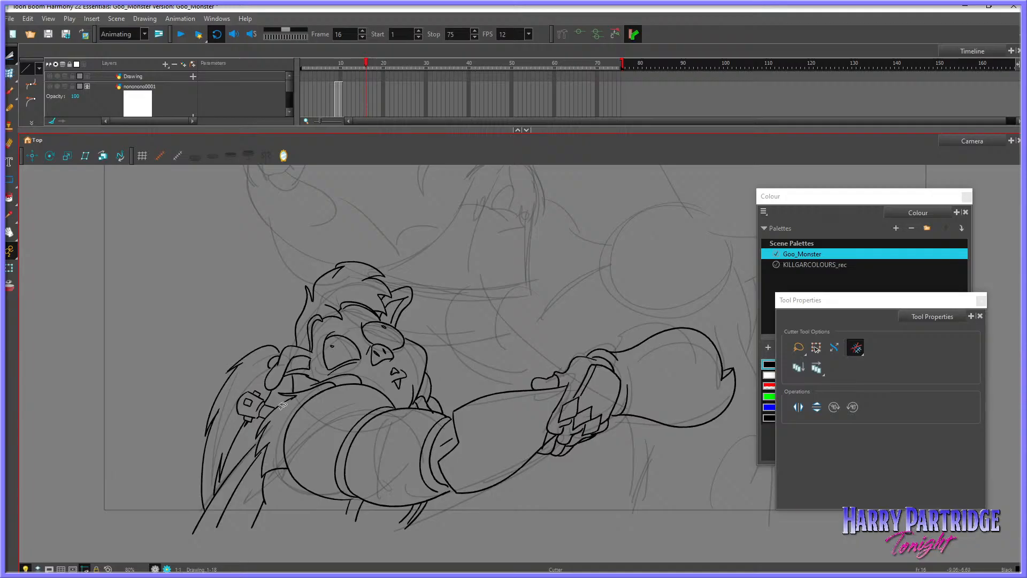
Step: Ink the first curved strokes in the middle of the larger character's face, comparing with frames 15 and 17
{"action": "left_click", "coordinate": [9, 232]}
{"action": "mouse_move", "coordinate": [564, 406]}
{"action": "left_mouse_down"}
{"action": "mouse_move", "coordinate": [451, 435]}
{"action": "mouse_move", "coordinate": [438, 428]}
{"action": "mouse_move", "coordinate": [435, 472]}
{"action": "mouse_move", "coordinate": [480, 401]}
{"action": "mouse_move", "coordinate": [431, 476]}
{"action": "left_mouse_up"}
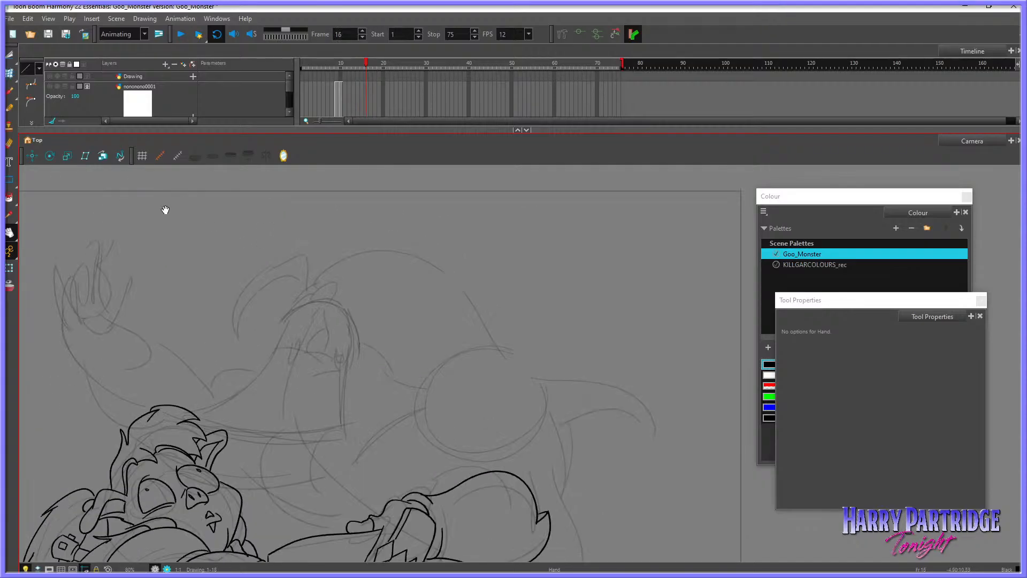
{"action": "key", "text": "alt+b"}
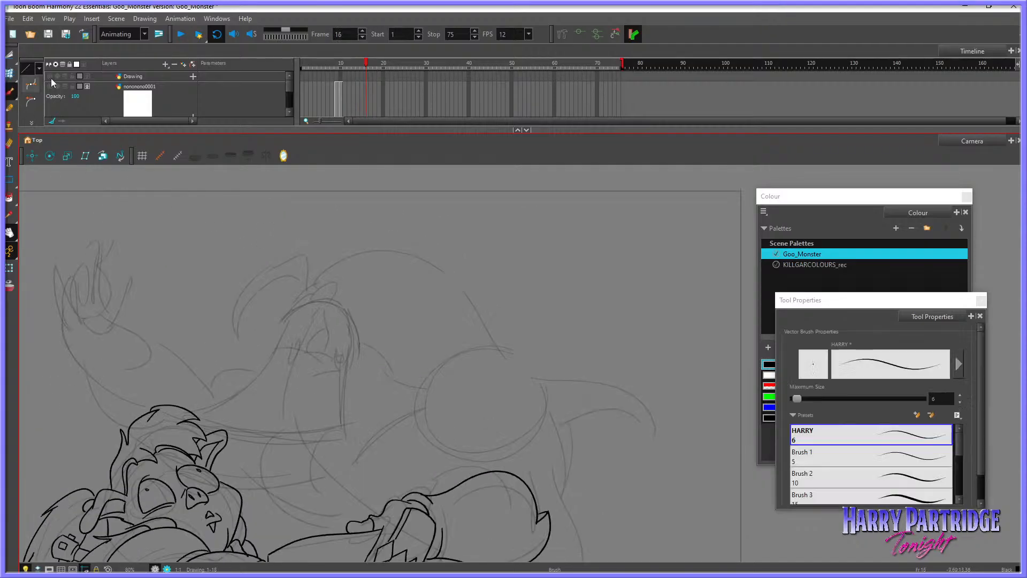
{"action": "mouse_move", "coordinate": [336, 337]}
{"action": "left_mouse_down"}
{"action": "mouse_move", "coordinate": [324, 304]}
{"action": "mouse_move", "coordinate": [339, 337]}
{"action": "left_mouse_up"}
{"action": "left_click_drag", "start_coordinate": [325, 307], "coordinate": [337, 336]}
{"action": "key", "text": "comma"}
{"action": "key", "text": "period"}
{"action": "key", "text": "period"}
{"action": "key", "text": "comma"}
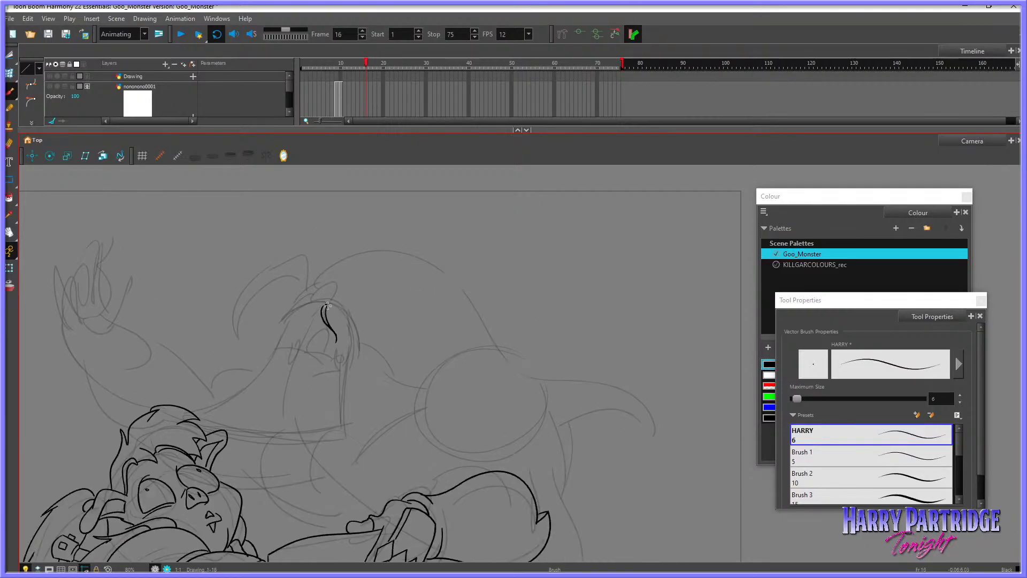
{"action": "key", "text": "comma"}
{"action": "key", "text": "period"}
Step: Ink the larger character's near closed eye on frame 16, comparing its placement with frames 15 and 17
{"action": "mouse_move", "coordinate": [317, 339]}
{"action": "left_mouse_down"}
{"action": "mouse_move", "coordinate": [306, 350]}
{"action": "mouse_move", "coordinate": [330, 346]}
{"action": "left_mouse_up"}
{"action": "key", "text": "comma"}
{"action": "key", "text": "period"}
{"action": "key", "text": "period"}
{"action": "key", "text": "comma"}
{"action": "key", "text": "ctrl+z"}
{"action": "key", "text": "period"}
{"action": "key", "text": "comma"}
{"action": "key", "text": "period"}
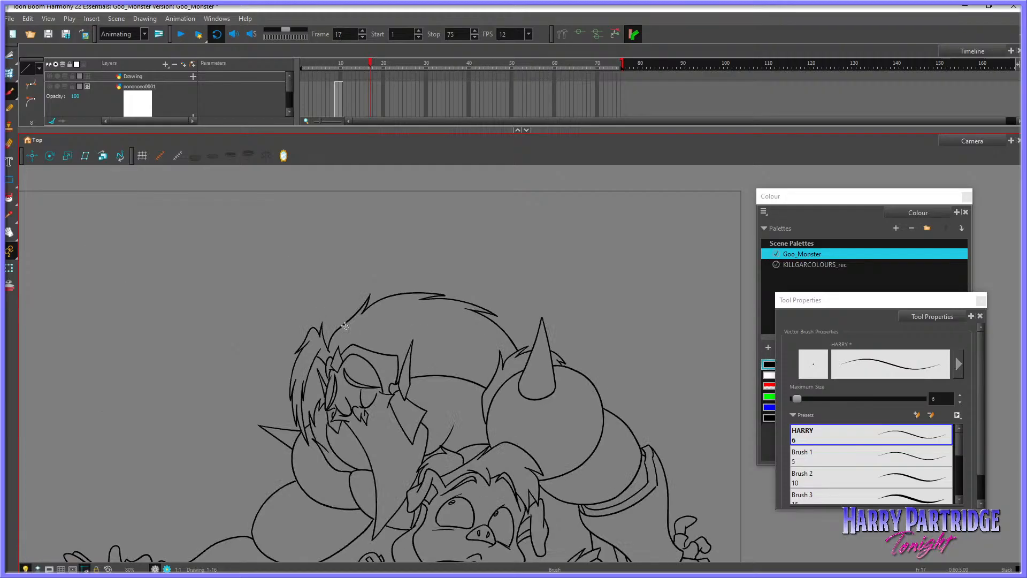
{"action": "key", "text": "comma"}
{"action": "key", "text": "period"}
{"action": "key", "text": "comma"}
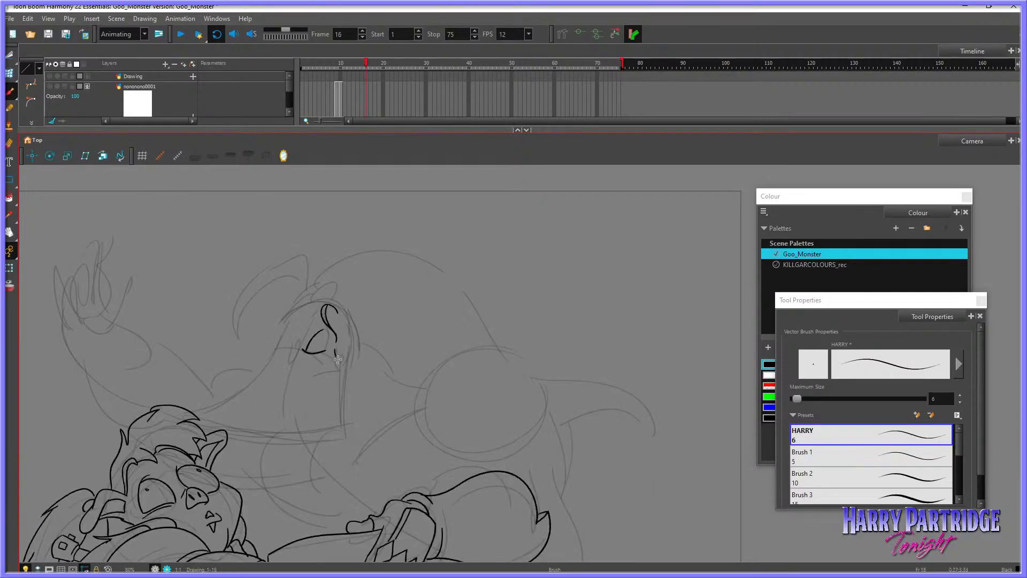
Step: Ink the cheek crease beside the eye and the small nose strokes on the larger character's face
{"action": "left_click_drag", "start_coordinate": [337, 359], "coordinate": [320, 374]}
{"action": "key", "text": "period"}
{"action": "key", "text": "comma"}
{"action": "left_click_drag", "start_coordinate": [301, 338], "coordinate": [290, 369]}
{"action": "left_click_drag", "start_coordinate": [293, 356], "coordinate": [290, 367]}
{"action": "key", "text": "comma"}
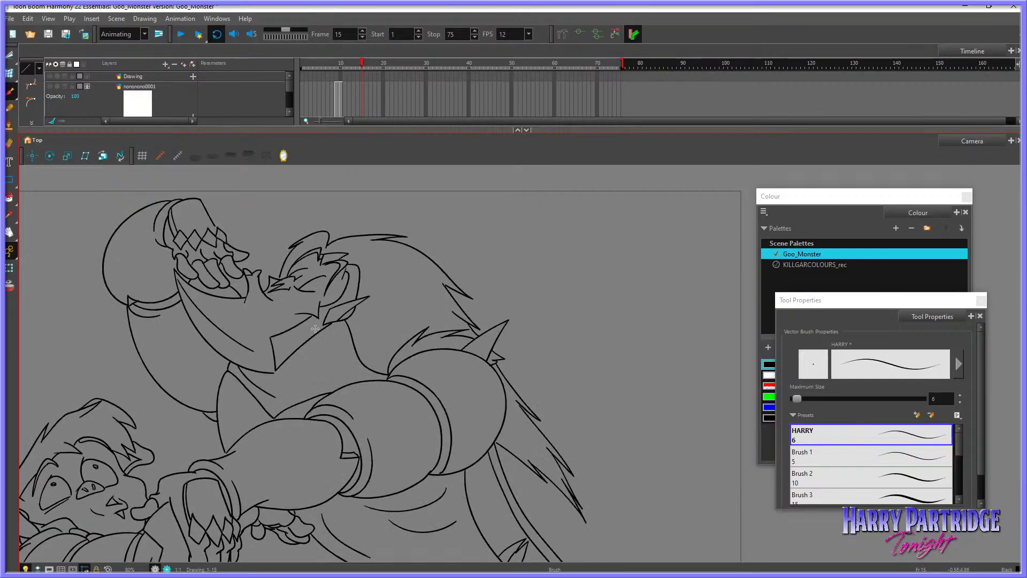
{"action": "key", "text": "comma"}
{"action": "key", "text": "period"}
{"action": "key", "text": "period"}
Step: Ink the remaining strokes across the middle of the larger character's face, checking against the neighbouring frames
{"action": "mouse_move", "coordinate": [320, 317]}
{"action": "left_mouse_down"}
{"action": "mouse_move", "coordinate": [280, 345]}
{"action": "mouse_move", "coordinate": [263, 342]}
{"action": "mouse_move", "coordinate": [276, 365]}
{"action": "left_mouse_up"}
{"action": "key", "text": "comma"}
{"action": "key", "text": "period"}
{"action": "key", "text": "comma"}
{"action": "key", "text": "period"}
{"action": "key", "text": "ctrl+z"}
{"action": "key", "text": "comma"}
{"action": "key", "text": "comma"}
{"action": "key", "text": "period"}
{"action": "key", "text": "period"}
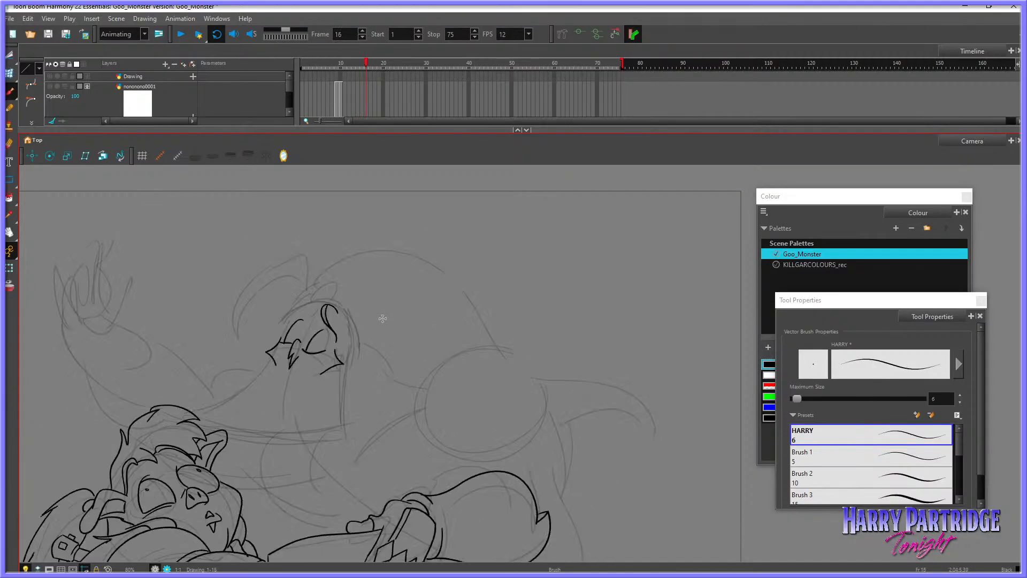
{"action": "key", "text": "period"}
{"action": "key", "text": "comma"}
Step: Ink the front contour of the forehead, rising from the far cheek to the top of the face
{"action": "mouse_move", "coordinate": [281, 341]}
{"action": "left_mouse_down"}
{"action": "mouse_move", "coordinate": [281, 316]}
{"action": "mouse_move", "coordinate": [306, 308]}
{"action": "left_mouse_up"}
{"action": "key", "text": "period"}
{"action": "key", "text": "comma"}
{"action": "key", "text": "ctrl+z"}
{"action": "key", "text": "ctrl+z"}
{"action": "mouse_move", "coordinate": [280, 337]}
{"action": "left_mouse_down"}
{"action": "mouse_move", "coordinate": [283, 312]}
{"action": "mouse_move", "coordinate": [309, 295]}
{"action": "left_mouse_up"}
{"action": "key", "text": "period"}
{"action": "key", "text": "comma"}
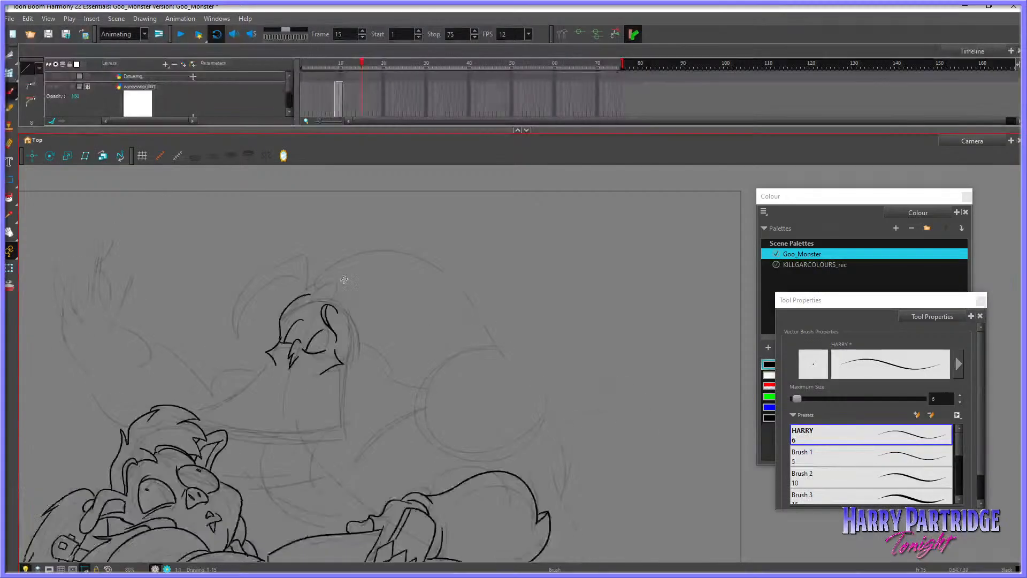
Step: Refine the forehead line up to the hairline and ink the small pointed tuft above it
{"action": "key", "text": "period"}
{"action": "key", "text": "comma"}
{"action": "key", "text": "alt+s"}
{"action": "key", "text": "ctrl+z"}
{"action": "mouse_move", "coordinate": [281, 339]}
{"action": "left_mouse_down"}
{"action": "mouse_move", "coordinate": [307, 300]}
{"action": "mouse_move", "coordinate": [291, 310]}
{"action": "mouse_move", "coordinate": [334, 287]}
{"action": "mouse_move", "coordinate": [325, 306]}
{"action": "mouse_move", "coordinate": [322, 292]}
{"action": "mouse_move", "coordinate": [327, 301]}
{"action": "left_mouse_up"}
{"action": "key", "text": "comma"}
{"action": "key", "text": "period"}
{"action": "key", "text": "period"}
{"action": "key", "text": "comma"}
{"action": "key", "text": "ctrl+z"}
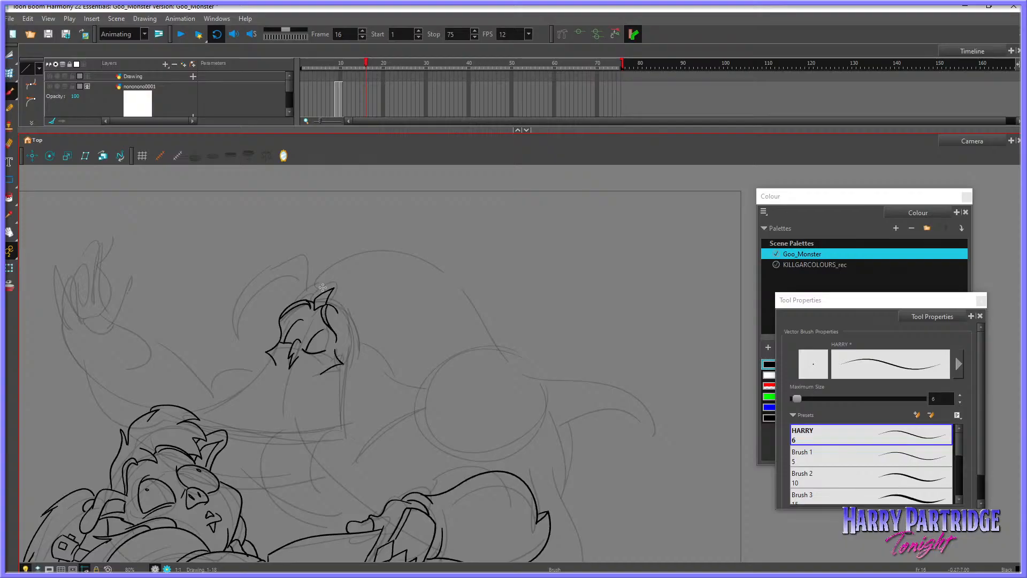
{"action": "key", "text": "comma"}
{"action": "key", "text": "period"}
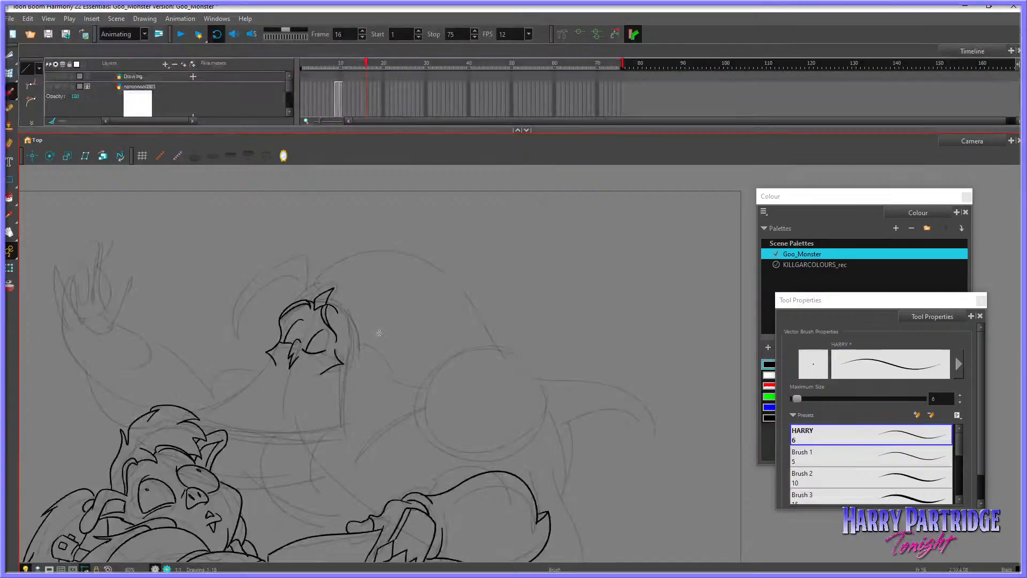
Step: Ink the larger character's tall pointed ear behind the face, comparing with frames 15 and 17
{"action": "key", "text": "period"}
{"action": "key", "text": "comma"}
{"action": "key", "text": "comma"}
{"action": "key", "text": "period"}
{"action": "left_click_drag", "start_coordinate": [366, 315], "coordinate": [348, 373]}
{"action": "left_click_drag", "start_coordinate": [366, 317], "coordinate": [360, 357]}
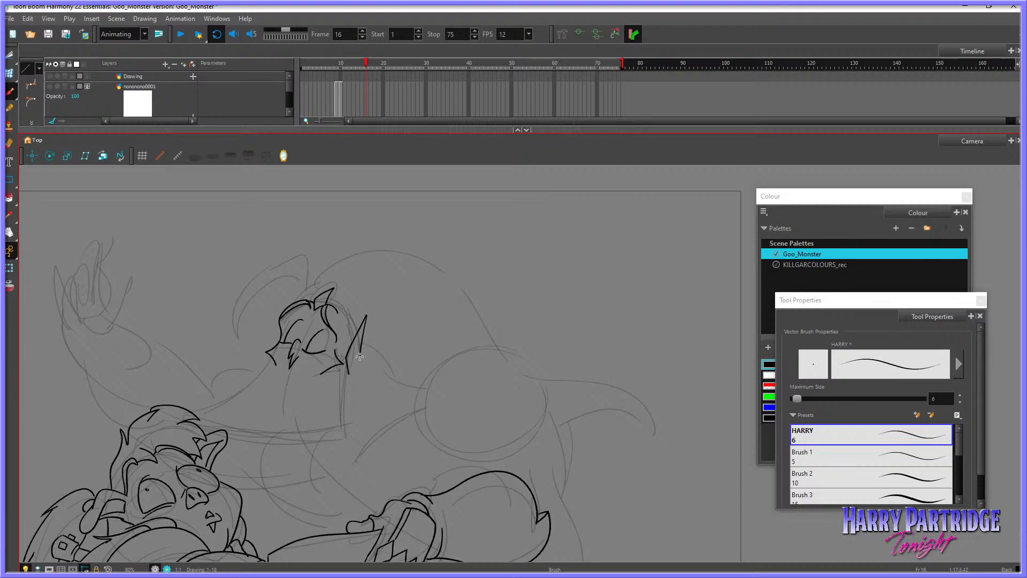
{"action": "key", "text": "comma"}
{"action": "key", "text": "period"}
{"action": "key", "text": "period"}
{"action": "key", "text": "comma"}
{"action": "key", "text": "comma"}
{"action": "key", "text": "period"}
{"action": "key", "text": "period"}
{"action": "key", "text": "comma"}
Step: Rough in the line along the side of the head from the hairline down to the chin, comparing adjacent frames
{"action": "mouse_move", "coordinate": [327, 301]}
{"action": "left_mouse_down"}
{"action": "mouse_move", "coordinate": [363, 331]}
{"action": "mouse_move", "coordinate": [348, 327]}
{"action": "mouse_move", "coordinate": [317, 431]}
{"action": "left_mouse_up"}
{"action": "key", "text": "comma"}
{"action": "key", "text": "period"}
{"action": "key", "text": "period"}
{"action": "key", "text": "comma"}
{"action": "key", "text": "comma"}
{"action": "key", "text": "period"}
{"action": "key", "text": "period"}
{"action": "key", "text": "comma"}
{"action": "key", "text": "ctrl+z"}
Step: Ink the outline of the larger character's long chin with its back edge, sweeping front edge and underside
{"action": "mouse_move", "coordinate": [336, 366]}
{"action": "left_mouse_down"}
{"action": "mouse_move", "coordinate": [318, 429]}
{"action": "mouse_move", "coordinate": [344, 429]}
{"action": "mouse_move", "coordinate": [348, 375]}
{"action": "mouse_move", "coordinate": [343, 428]}
{"action": "left_mouse_up"}
{"action": "key", "text": "comma"}
{"action": "key", "text": "period"}
{"action": "mouse_move", "coordinate": [275, 361]}
{"action": "left_mouse_down"}
{"action": "mouse_move", "coordinate": [246, 390]}
{"action": "mouse_move", "coordinate": [195, 413]}
{"action": "mouse_move", "coordinate": [247, 436]}
{"action": "mouse_move", "coordinate": [336, 426]}
{"action": "left_mouse_up"}
{"action": "left_click_drag", "start_coordinate": [202, 421], "coordinate": [341, 426]}
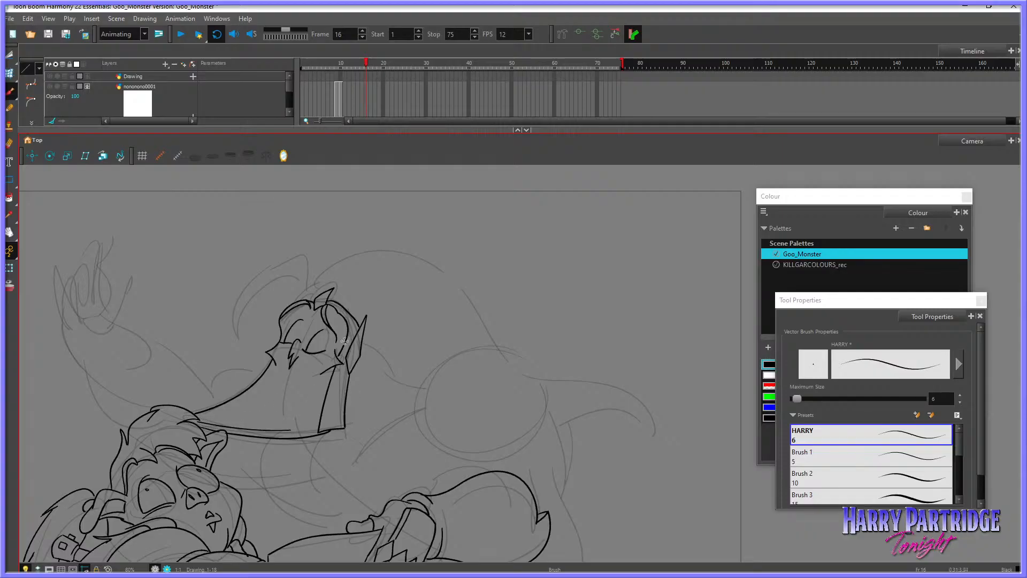
{"action": "left_click", "coordinate": [10, 55]}
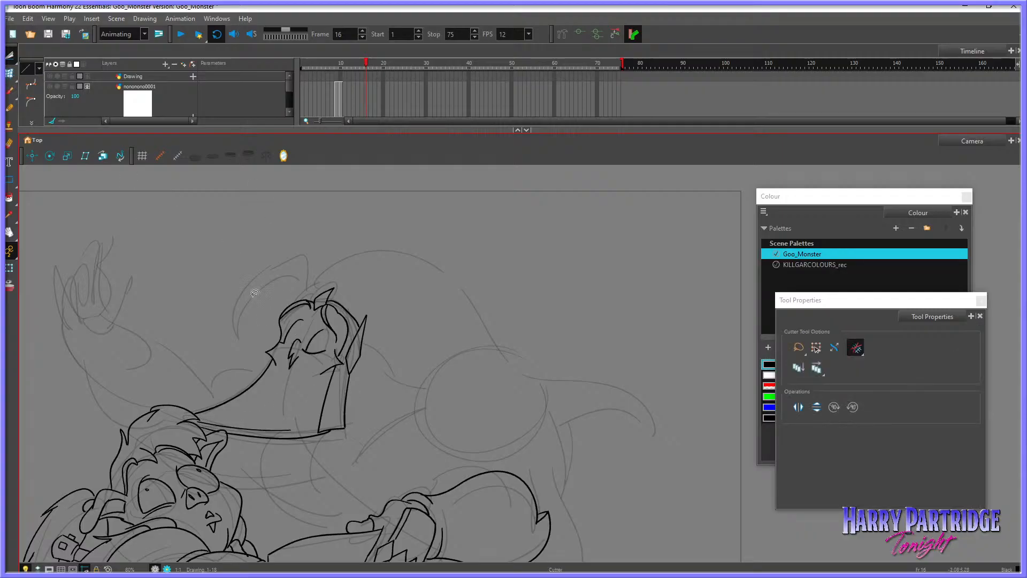
{"action": "left_click", "coordinate": [11, 96]}
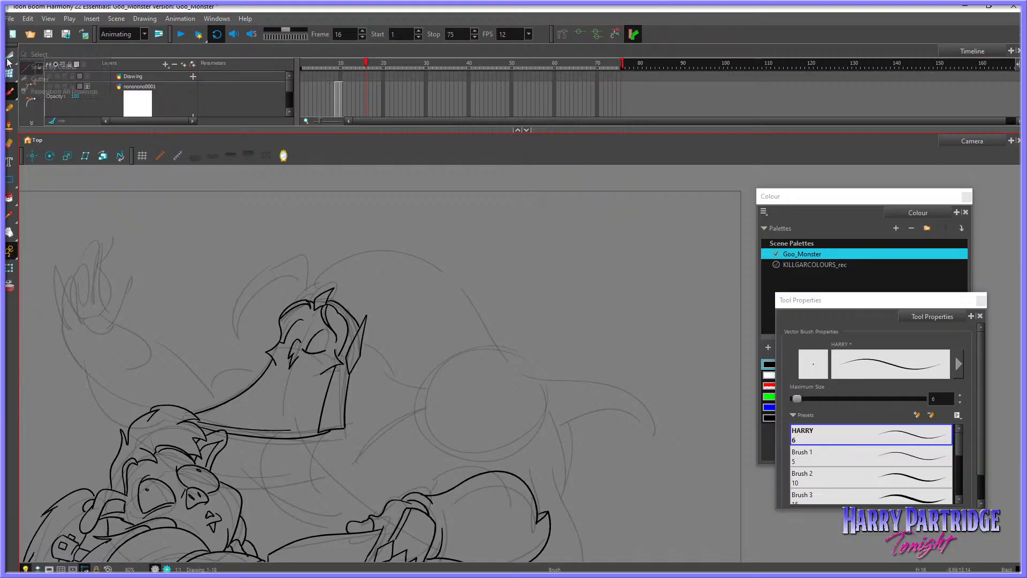
{"action": "left_click", "coordinate": [64, 51]}
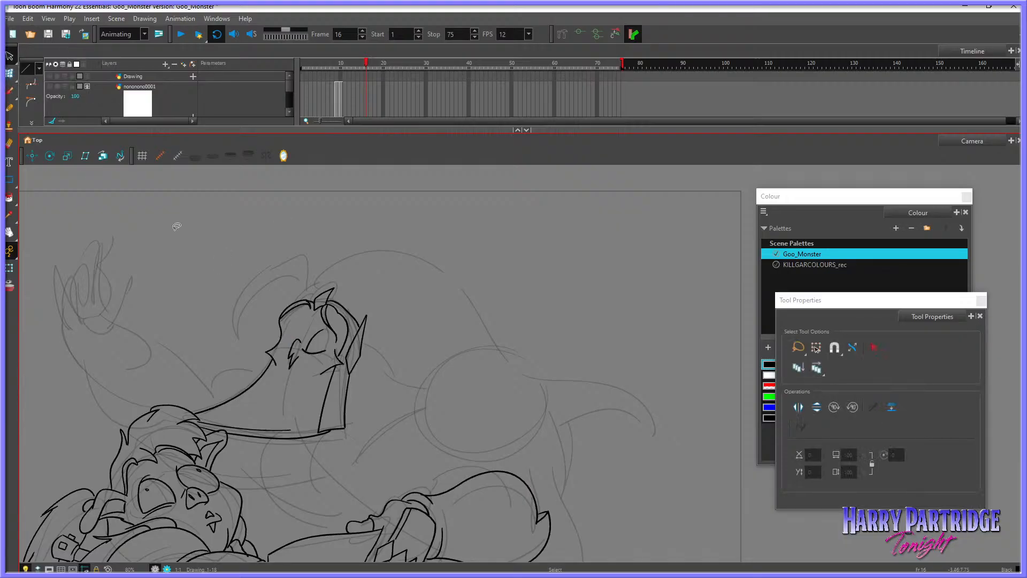
{"action": "left_click", "coordinate": [11, 93]}
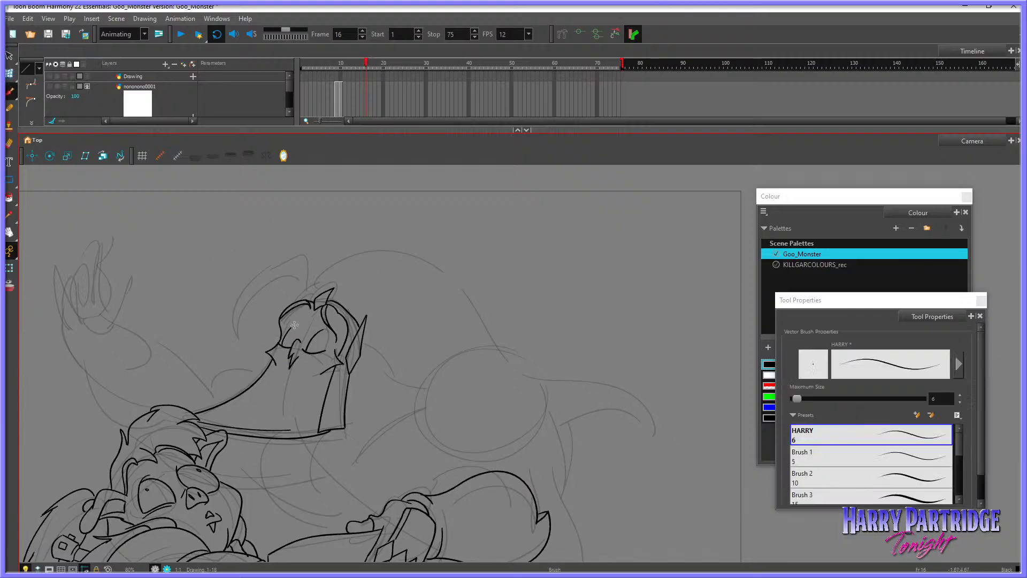
Step: Ink the upper edge of the forelock sweeping forward from the top of the larger character's head
{"action": "key", "text": "comma"}
{"action": "key", "text": "period"}
{"action": "mouse_move", "coordinate": [316, 287]}
{"action": "left_mouse_down"}
{"action": "mouse_move", "coordinate": [306, 253]}
{"action": "mouse_move", "coordinate": [280, 255]}
{"action": "mouse_move", "coordinate": [314, 255]}
{"action": "mouse_move", "coordinate": [314, 287]}
{"action": "mouse_move", "coordinate": [281, 259]}
{"action": "mouse_move", "coordinate": [266, 261]}
{"action": "left_mouse_up"}
{"action": "key", "text": "period"}
{"action": "key", "text": "comma"}
{"action": "key", "text": "comma"}
{"action": "key", "text": "period"}
{"action": "key", "text": "ctrl+z"}
{"action": "key", "text": "comma"}
{"action": "key", "text": "period"}
Step: Ink the spiky tips and inner edge of the forelock hanging in front of the face
{"action": "mouse_move", "coordinate": [266, 260]}
{"action": "left_mouse_down"}
{"action": "mouse_move", "coordinate": [233, 298]}
{"action": "mouse_move", "coordinate": [249, 285]}
{"action": "mouse_move", "coordinate": [231, 321]}
{"action": "mouse_move", "coordinate": [238, 341]}
{"action": "mouse_move", "coordinate": [261, 287]}
{"action": "mouse_move", "coordinate": [297, 272]}
{"action": "mouse_move", "coordinate": [308, 277]}
{"action": "mouse_move", "coordinate": [291, 277]}
{"action": "mouse_move", "coordinate": [304, 296]}
{"action": "mouse_move", "coordinate": [319, 285]}
{"action": "mouse_move", "coordinate": [279, 319]}
{"action": "mouse_move", "coordinate": [281, 309]}
{"action": "mouse_move", "coordinate": [266, 352]}
{"action": "left_mouse_up"}
{"action": "key", "text": "comma"}
{"action": "key", "text": "period"}
{"action": "key", "text": "comma"}
{"action": "key", "text": "period"}
{"action": "key", "text": "period"}
{"action": "key", "text": "comma"}
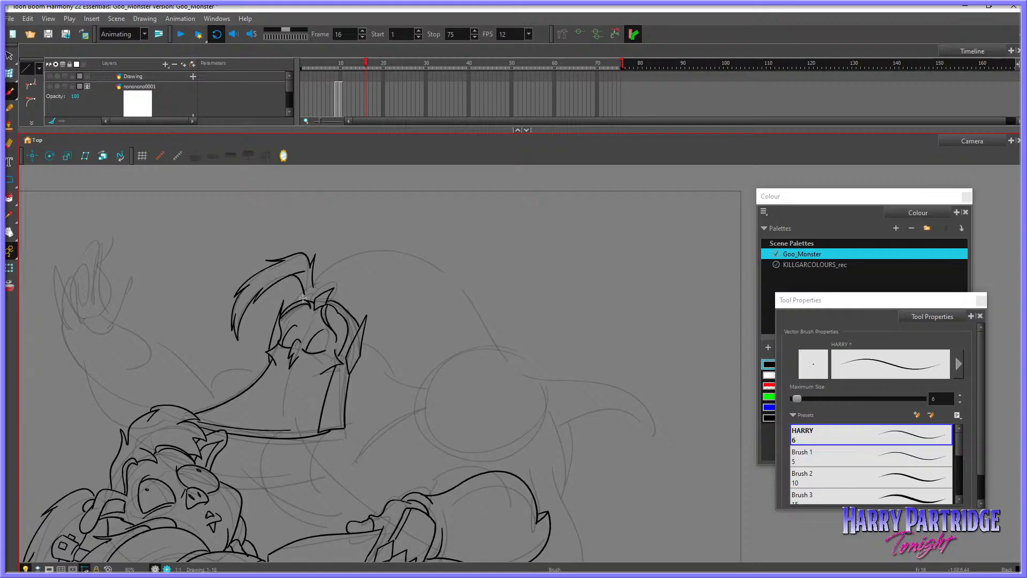
Step: Try a rising hair stroke from the base of the forelock to the crown, comparing with frames 15 and 17
{"action": "key", "text": "comma"}
{"action": "key", "text": "comma"}
{"action": "key", "text": "period"}
{"action": "key", "text": "period"}
{"action": "key", "text": "period"}
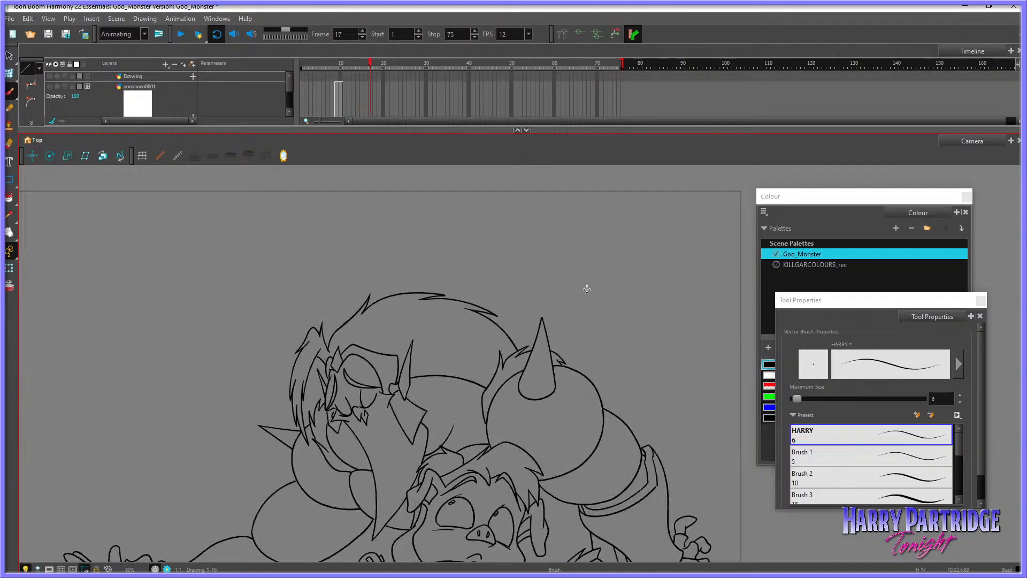
{"action": "key", "text": "comma"}
{"action": "left_click_drag", "start_coordinate": [317, 280], "coordinate": [381, 241]}
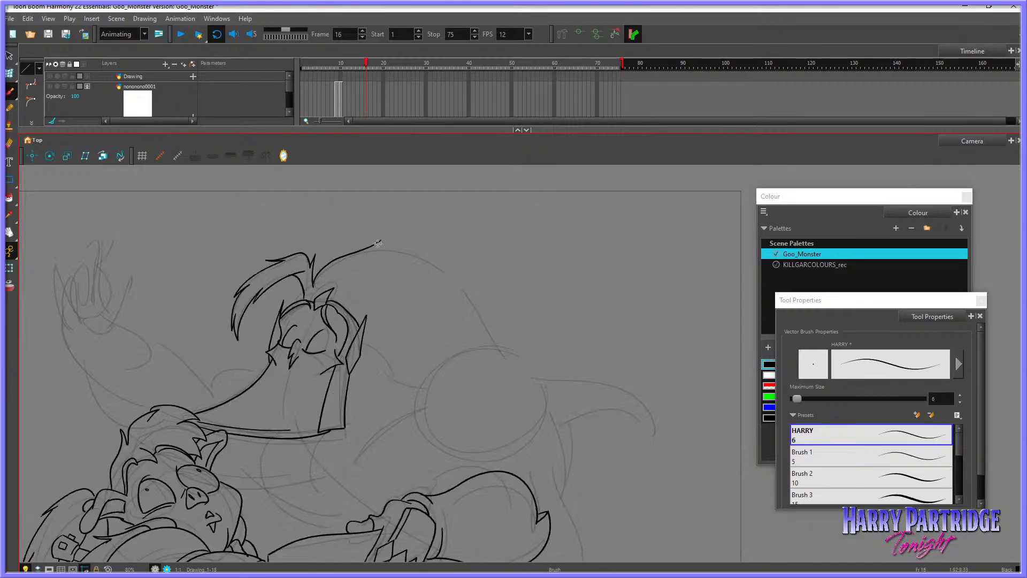
{"action": "key", "text": "comma"}
{"action": "key", "text": "comma"}
{"action": "key", "text": "period"}
{"action": "key", "text": "period"}
{"action": "key", "text": "ctrl+z"}
Step: Ink the mane's top contour from the forelock over the crown and down the back of the head
{"action": "mouse_move", "coordinate": [316, 279]}
{"action": "left_mouse_down"}
{"action": "mouse_move", "coordinate": [378, 237]}
{"action": "mouse_move", "coordinate": [367, 250]}
{"action": "mouse_move", "coordinate": [418, 253]}
{"action": "mouse_move", "coordinate": [477, 295]}
{"action": "left_mouse_up"}
{"action": "key", "text": "comma"}
{"action": "key", "text": "period"}
{"action": "key", "text": "comma"}
{"action": "key", "text": "comma"}
{"action": "key", "text": "period"}
{"action": "key", "text": "period"}
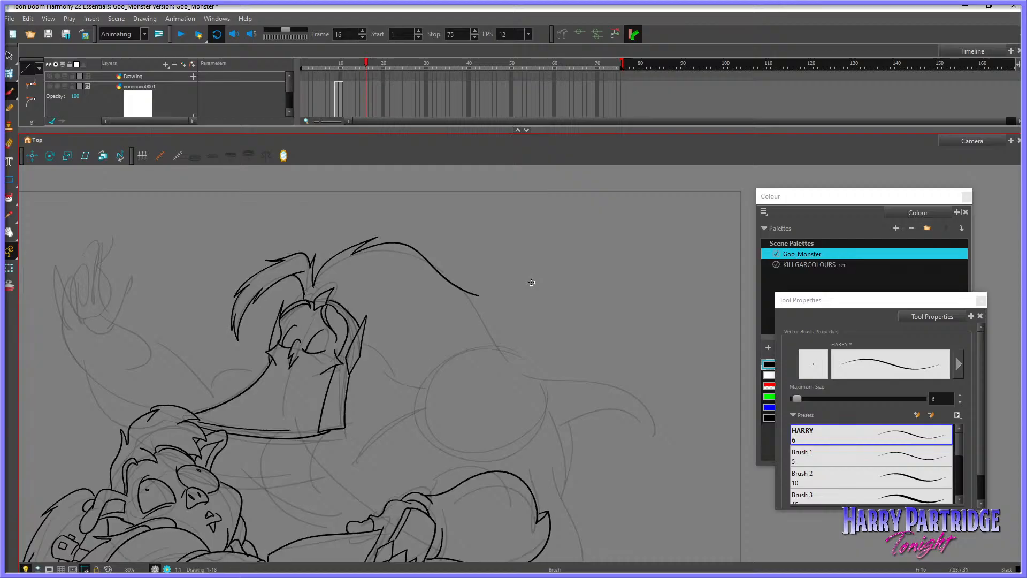
Step: Redraw the back edge of the mane with spiky lock tips reaching down towards the shoulder
{"action": "key", "text": "comma"}
{"action": "key", "text": "period"}
{"action": "key", "text": "ctrl+z"}
{"action": "mouse_move", "coordinate": [354, 252]}
{"action": "left_mouse_down"}
{"action": "mouse_move", "coordinate": [431, 252]}
{"action": "mouse_move", "coordinate": [469, 293]}
{"action": "mouse_move", "coordinate": [483, 332]}
{"action": "left_mouse_up"}
{"action": "key", "text": "comma"}
{"action": "key", "text": "period"}
{"action": "key", "text": "comma"}
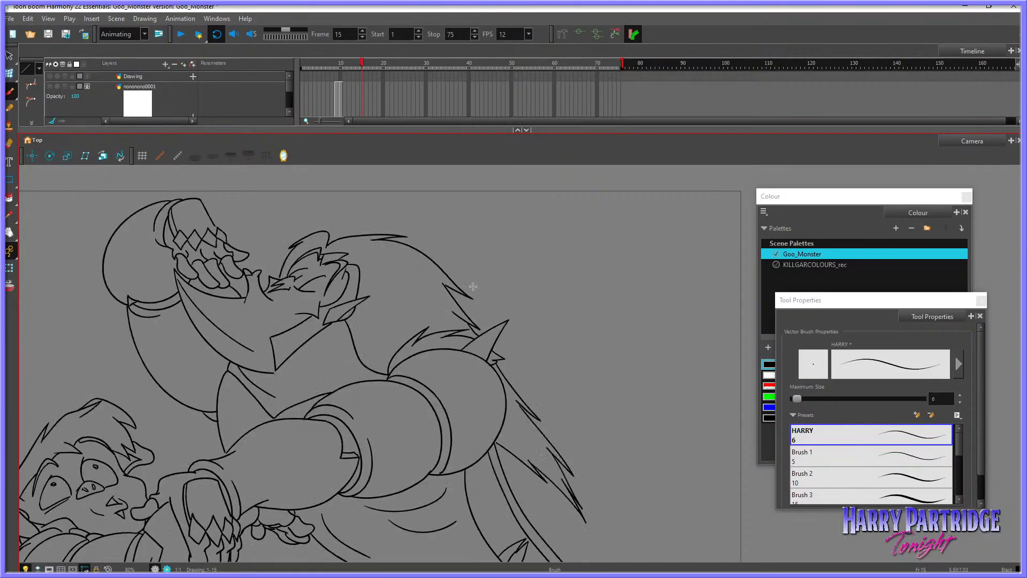
{"action": "key", "text": "period"}
Step: Ink the curved neck line running from behind the ear down to the shoulder
{"action": "left_click_drag", "start_coordinate": [376, 350], "coordinate": [400, 397]}
{"action": "key", "text": "comma"}
{"action": "key", "text": "period"}
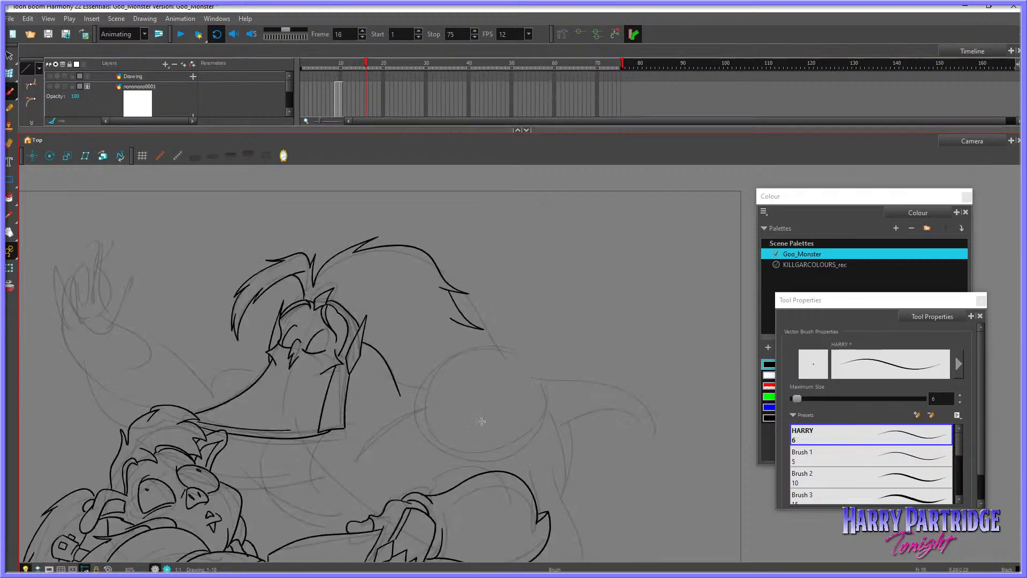
{"action": "key", "text": "period"}
{"action": "key", "text": "comma"}
Step: Ink the line from beneath the chin across to the near shoulder, comparing with frames 15 and 17
{"action": "mouse_move", "coordinate": [309, 438]}
{"action": "left_mouse_down"}
{"action": "mouse_move", "coordinate": [370, 425]}
{"action": "mouse_move", "coordinate": [349, 458]}
{"action": "mouse_move", "coordinate": [418, 422]}
{"action": "left_mouse_up"}
{"action": "key", "text": "comma"}
{"action": "key", "text": "period"}
{"action": "key", "text": "period"}
{"action": "key", "text": "comma"}
{"action": "key", "text": "comma"}
{"action": "key", "text": "period"}
{"action": "key", "text": "period"}
{"action": "key", "text": "comma"}
Step: Ink the curved torso strokes below the larger character's chin, redoing the first one
{"action": "mouse_move", "coordinate": [273, 438]}
{"action": "left_mouse_down"}
{"action": "mouse_move", "coordinate": [264, 473]}
{"action": "mouse_move", "coordinate": [289, 512]}
{"action": "mouse_move", "coordinate": [335, 519]}
{"action": "left_mouse_up"}
{"action": "key", "text": "ctrl+z"}
{"action": "mouse_move", "coordinate": [269, 439]}
{"action": "left_mouse_down"}
{"action": "mouse_move", "coordinate": [263, 478]}
{"action": "mouse_move", "coordinate": [284, 508]}
{"action": "mouse_move", "coordinate": [340, 527]}
{"action": "left_mouse_up"}
{"action": "left_click_drag", "start_coordinate": [346, 468], "coordinate": [379, 508]}
{"action": "key", "text": "period"}
{"action": "key", "text": "period"}
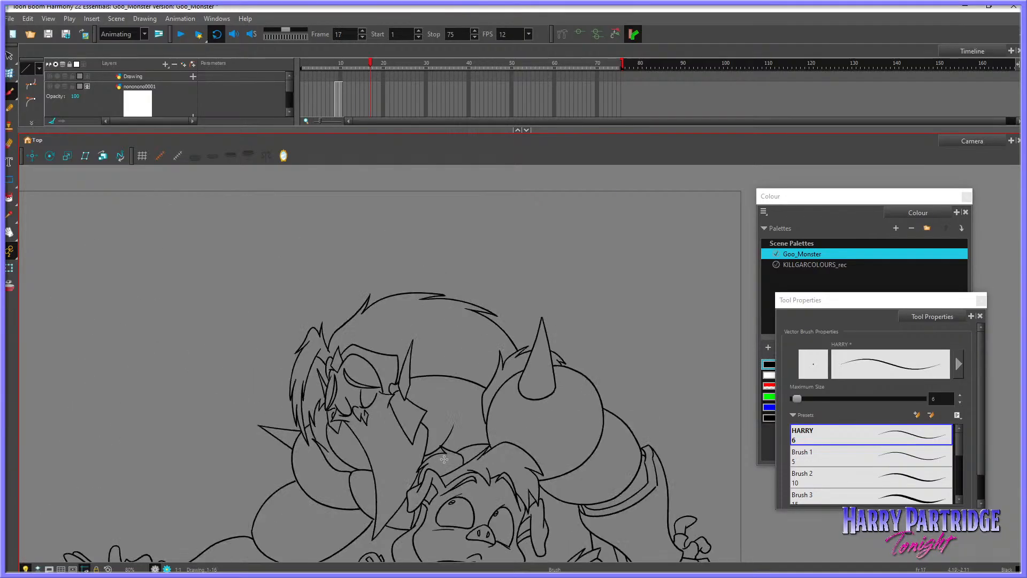
Step: Redraw the curved torso strokes beneath the larger character's chin, comparing the result with the neighbouring frames
{"action": "key", "text": "period"}
{"action": "key", "text": "comma"}
{"action": "key", "text": "comma"}
{"action": "key", "text": "comma"}
{"action": "key", "text": "ctrl+z"}
{"action": "key", "text": "ctrl+z"}
{"action": "mouse_move", "coordinate": [268, 440]}
{"action": "left_mouse_down"}
{"action": "mouse_move", "coordinate": [266, 475]}
{"action": "mouse_move", "coordinate": [304, 515]}
{"action": "mouse_move", "coordinate": [346, 525]}
{"action": "left_mouse_up"}
{"action": "left_click_drag", "start_coordinate": [348, 468], "coordinate": [351, 486]}
{"action": "key", "text": "period"}
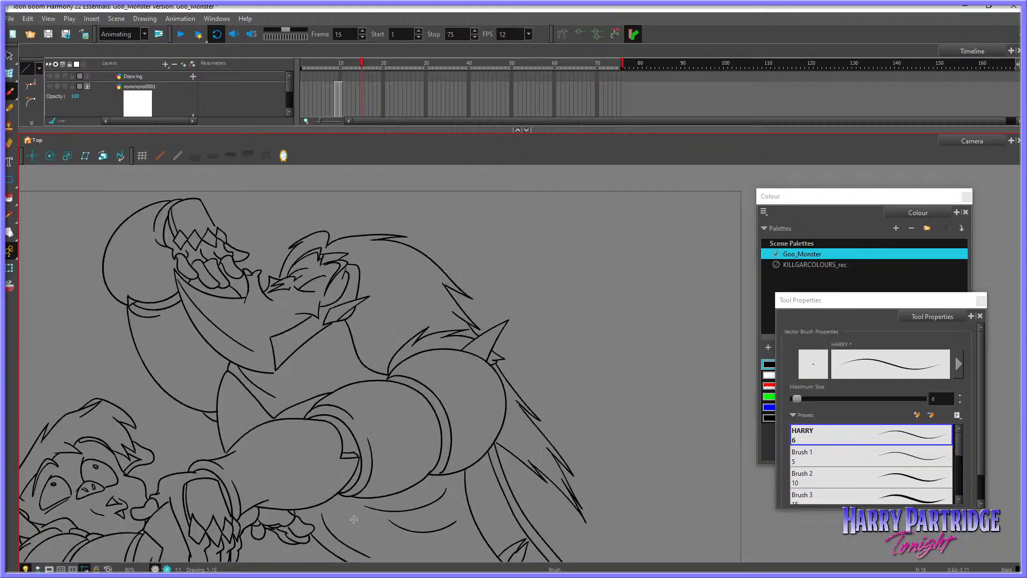
{"action": "key", "text": "comma"}
{"action": "key", "text": "period"}
{"action": "key", "text": "comma"}
{"action": "key", "text": "comma"}
{"action": "key", "text": "period"}
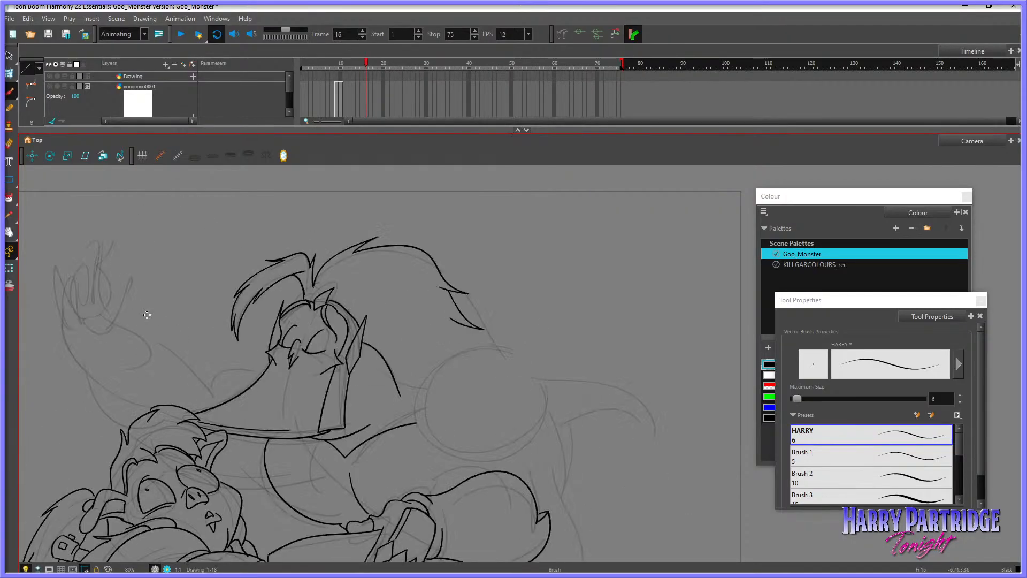
Step: Ink the palm curve and the rounded thumb of the larger character's raised hand
{"action": "mouse_move", "coordinate": [63, 295]}
{"action": "left_mouse_down"}
{"action": "mouse_move", "coordinate": [84, 332]}
{"action": "mouse_move", "coordinate": [87, 283]}
{"action": "mouse_move", "coordinate": [120, 292]}
{"action": "mouse_move", "coordinate": [133, 279]}
{"action": "mouse_move", "coordinate": [120, 314]}
{"action": "mouse_move", "coordinate": [98, 325]}
{"action": "left_mouse_up"}
{"action": "key", "text": "ctrl+z"}
{"action": "mouse_move", "coordinate": [114, 289]}
{"action": "left_mouse_down"}
{"action": "mouse_move", "coordinate": [122, 269]}
{"action": "mouse_move", "coordinate": [128, 286]}
{"action": "left_mouse_up"}
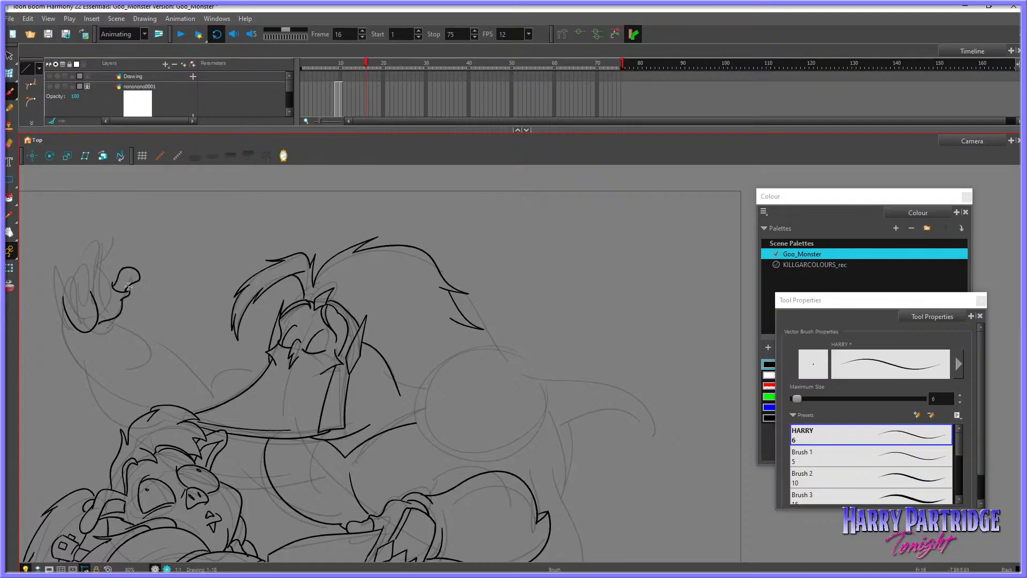
{"action": "key", "text": "comma"}
{"action": "key", "text": "period"}
Step: Ink the first curled fingers of the raised hand, redoing strokes and checking them against the previous frame
{"action": "mouse_move", "coordinate": [65, 266]}
{"action": "left_mouse_down"}
{"action": "mouse_move", "coordinate": [80, 247]}
{"action": "mouse_move", "coordinate": [96, 250]}
{"action": "mouse_move", "coordinate": [80, 270]}
{"action": "left_mouse_up"}
{"action": "key", "text": "ctrl+z"}
{"action": "key", "text": "comma"}
{"action": "key", "text": "period"}
{"action": "mouse_move", "coordinate": [213, 235]}
{"action": "left_mouse_down"}
{"action": "mouse_move", "coordinate": [154, 213]}
{"action": "mouse_move", "coordinate": [64, 285]}
{"action": "left_mouse_up"}
{"action": "key", "text": "ctrl+z"}
{"action": "mouse_move", "coordinate": [84, 245]}
{"action": "left_mouse_down"}
{"action": "mouse_move", "coordinate": [101, 232]}
{"action": "mouse_move", "coordinate": [98, 257]}
{"action": "mouse_move", "coordinate": [66, 275]}
{"action": "mouse_move", "coordinate": [96, 253]}
{"action": "left_mouse_up"}
{"action": "key", "text": "ctrl+z"}
{"action": "key", "text": "ctrl+z"}
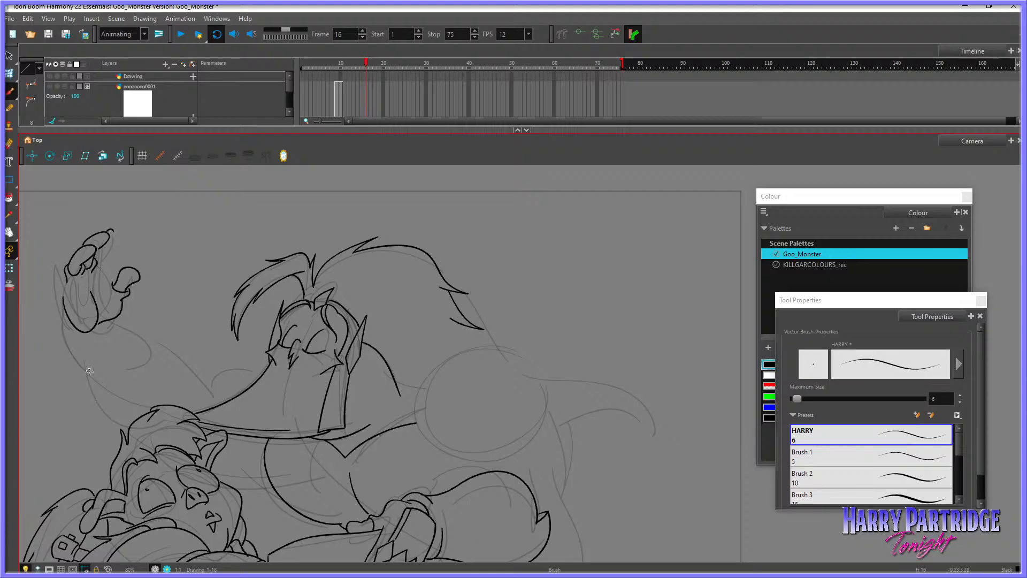
Step: Ink the remaining finger and the knuckle details on the raised hand, comparing with frame 15
{"action": "key", "text": "comma"}
{"action": "key", "text": "period"}
{"action": "key", "text": "comma"}
{"action": "key", "text": "period"}
{"action": "left_click_drag", "start_coordinate": [118, 239], "coordinate": [113, 256]}
{"action": "mouse_move", "coordinate": [113, 259]}
{"action": "left_mouse_down"}
{"action": "mouse_move", "coordinate": [109, 289]}
{"action": "mouse_move", "coordinate": [112, 258]}
{"action": "left_mouse_up"}
{"action": "key", "text": "ctrl+z"}
{"action": "key", "text": "comma"}
{"action": "key", "text": "period"}
Step: Ink the outer edge of the raised hand down to the heel and wrist, comparing with frame 15
{"action": "mouse_move", "coordinate": [75, 290]}
{"action": "left_mouse_down"}
{"action": "mouse_move", "coordinate": [103, 299]}
{"action": "mouse_move", "coordinate": [67, 281]}
{"action": "mouse_move", "coordinate": [62, 302]}
{"action": "mouse_move", "coordinate": [60, 272]}
{"action": "mouse_move", "coordinate": [66, 323]}
{"action": "mouse_move", "coordinate": [81, 346]}
{"action": "left_mouse_up"}
{"action": "key", "text": "comma"}
{"action": "key", "text": "period"}
{"action": "key", "text": "comma"}
{"action": "key", "text": "period"}
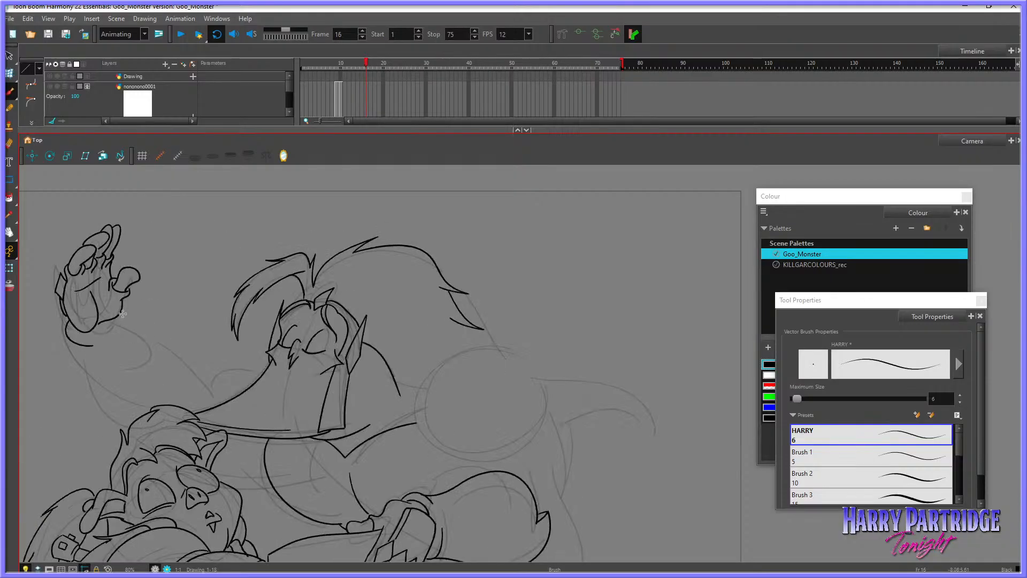
Step: Ink the raised arm's wrist crease and the long lower edge of its forearm down to the smaller character's hair
{"action": "key", "text": "ctrl+z"}
{"action": "mouse_move", "coordinate": [122, 312]}
{"action": "left_mouse_down"}
{"action": "mouse_move", "coordinate": [93, 342]}
{"action": "mouse_move", "coordinate": [115, 333]}
{"action": "mouse_move", "coordinate": [70, 357]}
{"action": "mouse_move", "coordinate": [129, 431]}
{"action": "left_mouse_up"}
{"action": "key", "text": "ctrl+z"}
{"action": "key", "text": "comma"}
{"action": "key", "text": "period"}
{"action": "left_click_drag", "start_coordinate": [122, 318], "coordinate": [131, 335]}
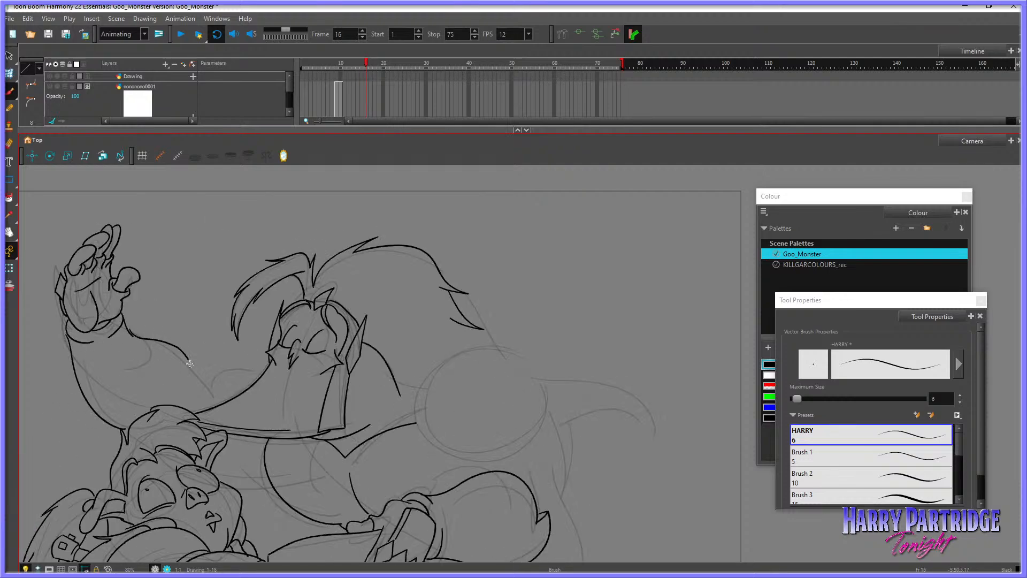
Step: Redraw the raised forearm's upper edge and ink the armband and upper arm lines behind it
{"action": "key", "text": "period"}
{"action": "key", "text": "comma"}
{"action": "key", "text": "ctrl+z"}
{"action": "mouse_move", "coordinate": [123, 315]}
{"action": "left_mouse_down"}
{"action": "mouse_move", "coordinate": [177, 366]}
{"action": "mouse_move", "coordinate": [183, 403]}
{"action": "mouse_move", "coordinate": [193, 387]}
{"action": "mouse_move", "coordinate": [185, 380]}
{"action": "mouse_move", "coordinate": [201, 385]}
{"action": "mouse_move", "coordinate": [204, 412]}
{"action": "mouse_move", "coordinate": [192, 387]}
{"action": "mouse_move", "coordinate": [196, 411]}
{"action": "mouse_move", "coordinate": [238, 381]}
{"action": "mouse_move", "coordinate": [260, 375]}
{"action": "left_mouse_up"}
{"action": "key", "text": "period"}
{"action": "key", "text": "comma"}
Step: Ink the curved torso lines between the smaller character's head and the larger character's chest, redoing the first stroke
{"action": "left_click_drag", "start_coordinate": [237, 489], "coordinate": [266, 476]}
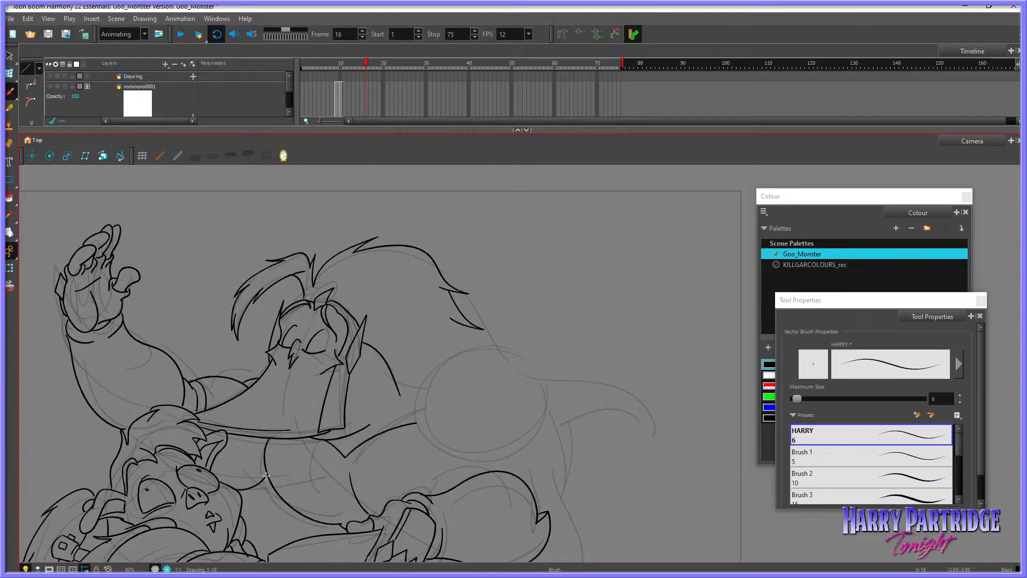
{"action": "key", "text": "ctrl+z"}
{"action": "mouse_move", "coordinate": [260, 440]}
{"action": "left_mouse_down"}
{"action": "mouse_move", "coordinate": [259, 461]}
{"action": "mouse_move", "coordinate": [237, 490]}
{"action": "mouse_move", "coordinate": [263, 470]}
{"action": "mouse_move", "coordinate": [246, 499]}
{"action": "mouse_move", "coordinate": [306, 516]}
{"action": "left_mouse_up"}
{"action": "key", "text": "f"}
{"action": "key", "text": "g"}
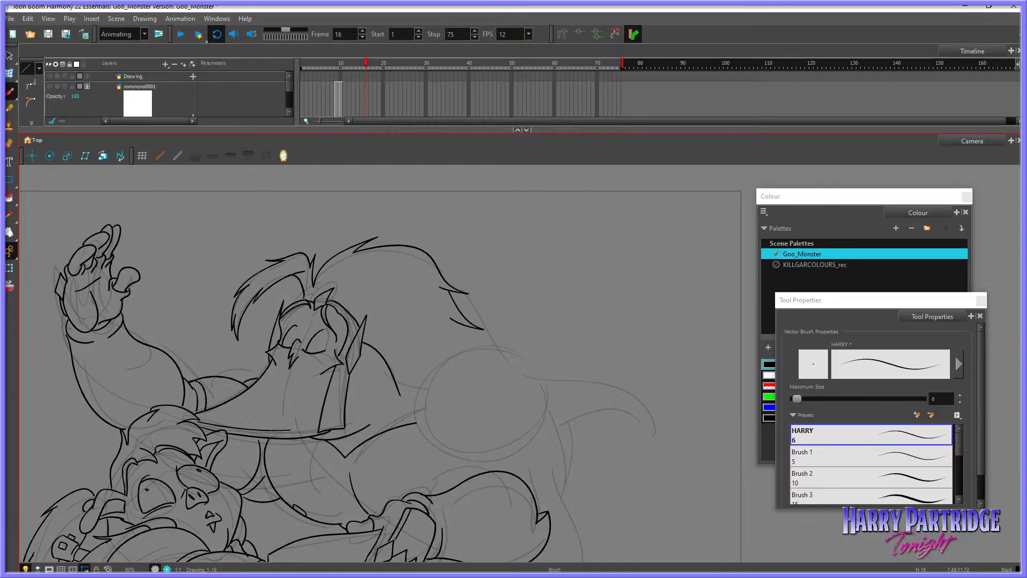
Step: Reshape the start of the gripping forearm's upper line near the wrist with the Envelope tool
{"action": "left_click", "coordinate": [10, 231]}
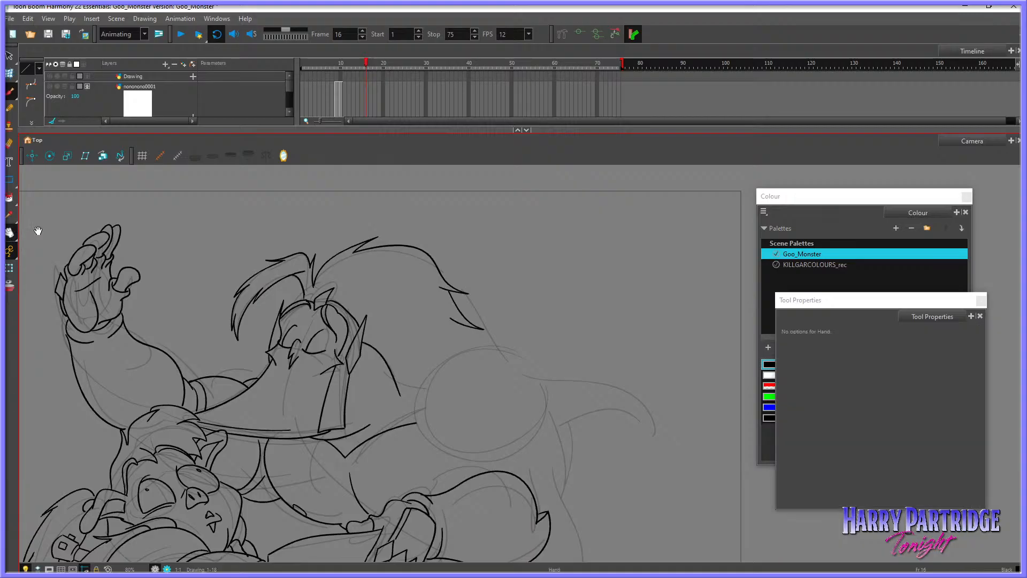
{"action": "mouse_move", "coordinate": [477, 419]}
{"action": "left_mouse_down"}
{"action": "mouse_move", "coordinate": [466, 321]}
{"action": "mouse_move", "coordinate": [473, 352]}
{"action": "left_mouse_up"}
{"action": "key", "text": "comma"}
{"action": "key", "text": "comma"}
{"action": "key", "text": "period"}
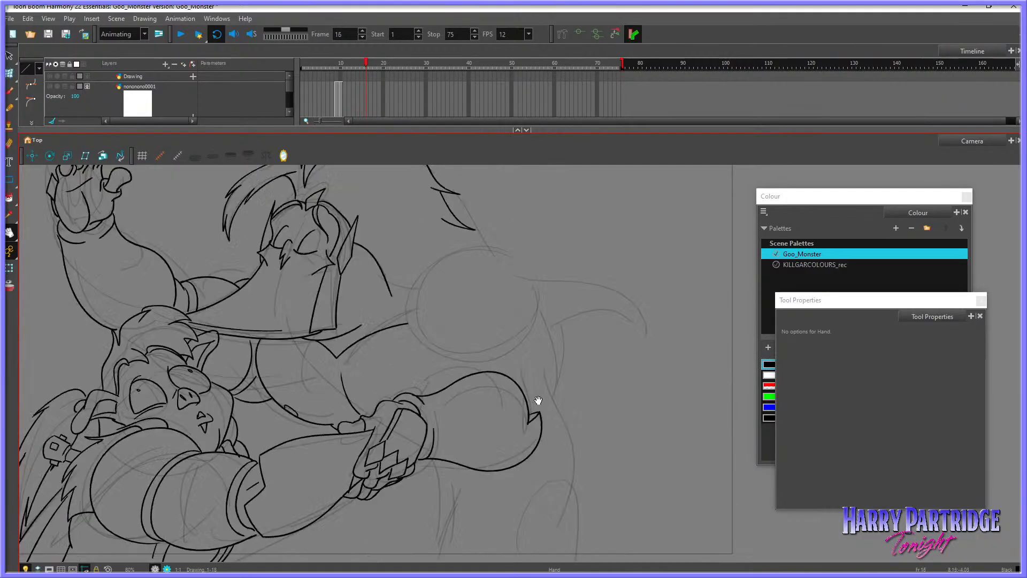
{"action": "key", "text": "period"}
{"action": "left_click", "coordinate": [31, 86]}
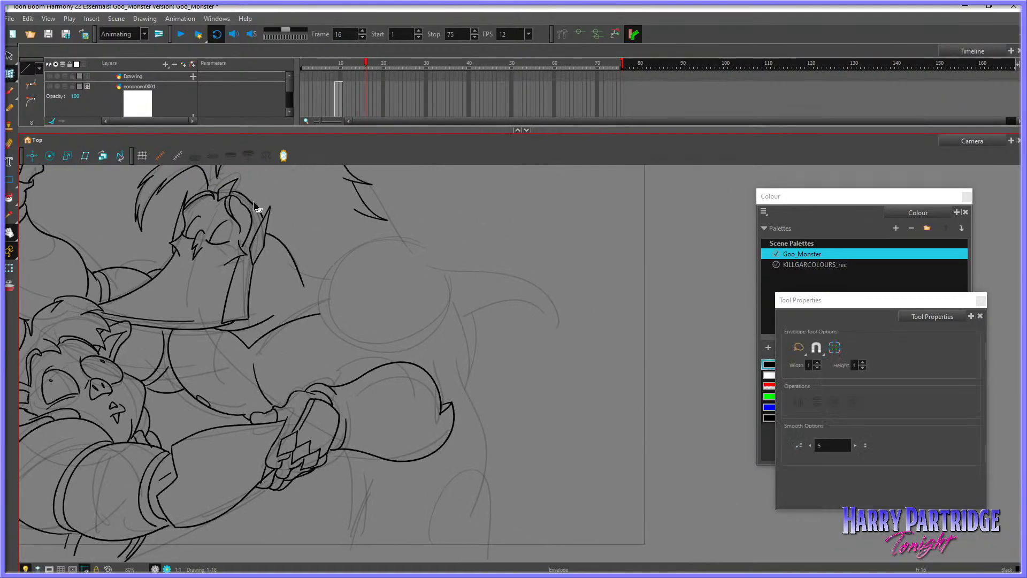
{"action": "mouse_move", "coordinate": [343, 382]}
{"action": "left_mouse_down"}
{"action": "mouse_move", "coordinate": [310, 390]}
{"action": "mouse_move", "coordinate": [338, 386]}
{"action": "left_mouse_up"}
{"action": "left_click", "coordinate": [346, 376]}
{"action": "key", "text": "alt+b"}
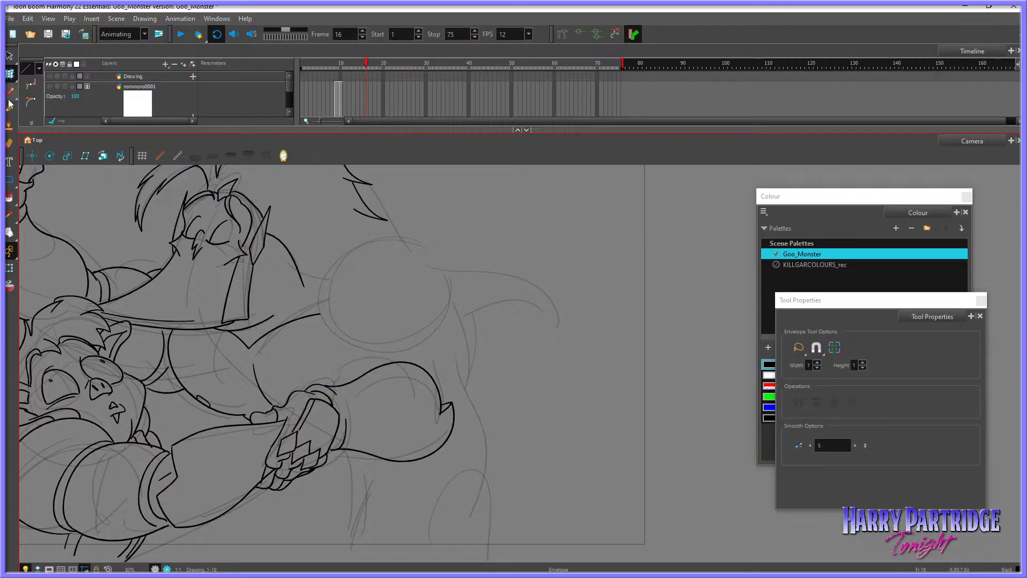
Step: Ink the larger character's round near shoulder, redrawing it as an arc left open along the underside
{"action": "key", "text": "period"}
{"action": "key", "text": "comma"}
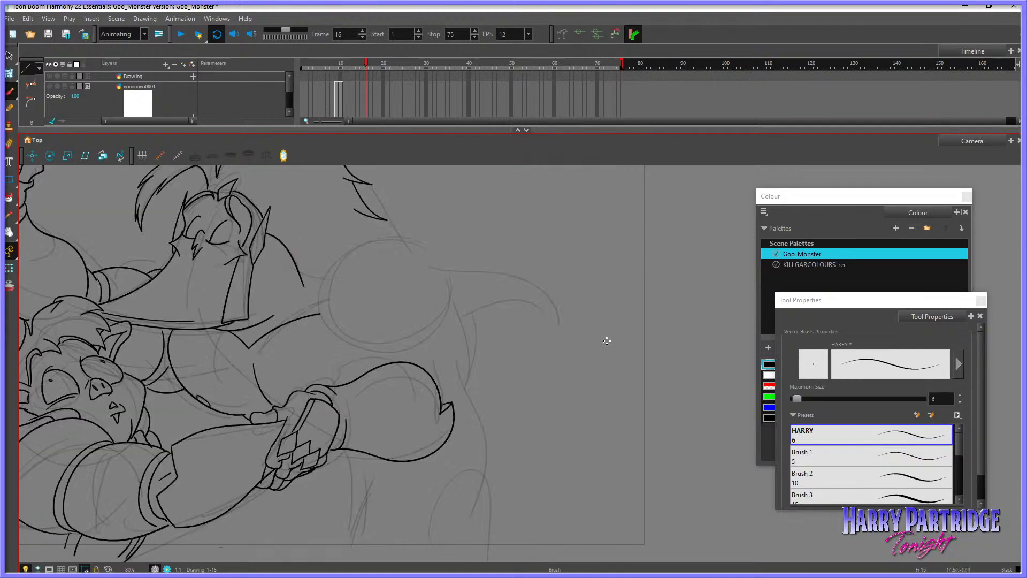
{"action": "key", "text": "comma"}
{"action": "key", "text": "period"}
{"action": "mouse_move", "coordinate": [361, 245]}
{"action": "left_mouse_down"}
{"action": "mouse_move", "coordinate": [331, 282]}
{"action": "mouse_move", "coordinate": [330, 322]}
{"action": "mouse_move", "coordinate": [349, 343]}
{"action": "mouse_move", "coordinate": [390, 350]}
{"action": "mouse_move", "coordinate": [428, 335]}
{"action": "mouse_move", "coordinate": [449, 307]}
{"action": "mouse_move", "coordinate": [452, 280]}
{"action": "mouse_move", "coordinate": [439, 253]}
{"action": "mouse_move", "coordinate": [376, 238]}
{"action": "mouse_move", "coordinate": [331, 280]}
{"action": "mouse_move", "coordinate": [328, 314]}
{"action": "mouse_move", "coordinate": [345, 343]}
{"action": "mouse_move", "coordinate": [380, 355]}
{"action": "mouse_move", "coordinate": [417, 345]}
{"action": "mouse_move", "coordinate": [442, 313]}
{"action": "mouse_move", "coordinate": [436, 255]}
{"action": "mouse_move", "coordinate": [394, 240]}
{"action": "mouse_move", "coordinate": [346, 256]}
{"action": "left_mouse_up"}
{"action": "key", "text": "ctrl+z"}
{"action": "key", "text": "comma"}
{"action": "key", "text": "period"}
{"action": "key", "text": "period"}
{"action": "key", "text": "comma"}
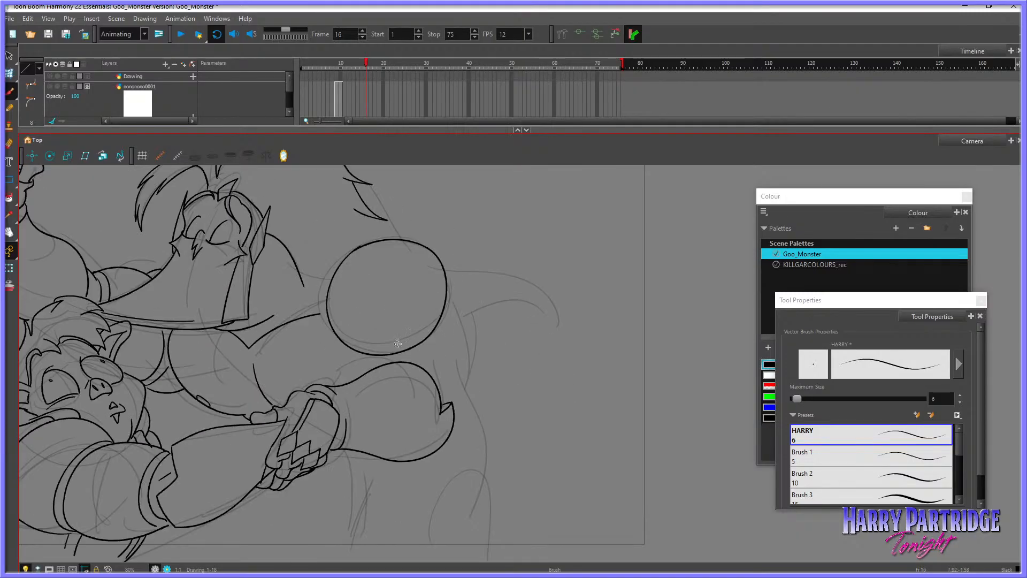
{"action": "key", "text": "ctrl+z"}
{"action": "mouse_move", "coordinate": [347, 345]}
{"action": "left_mouse_down"}
{"action": "mouse_move", "coordinate": [328, 276]}
{"action": "mouse_move", "coordinate": [368, 238]}
{"action": "mouse_move", "coordinate": [420, 241]}
{"action": "mouse_move", "coordinate": [445, 266]}
{"action": "mouse_move", "coordinate": [450, 327]}
{"action": "left_mouse_up"}
Step: Ink two parallel curved armband lines across the shoulder's underside, redoing the first and comparing with frames 15 and 17
{"action": "mouse_move", "coordinate": [347, 345]}
{"action": "left_mouse_down"}
{"action": "mouse_move", "coordinate": [412, 311]}
{"action": "mouse_move", "coordinate": [447, 316]}
{"action": "left_mouse_up"}
{"action": "key", "text": "comma"}
{"action": "key", "text": "period"}
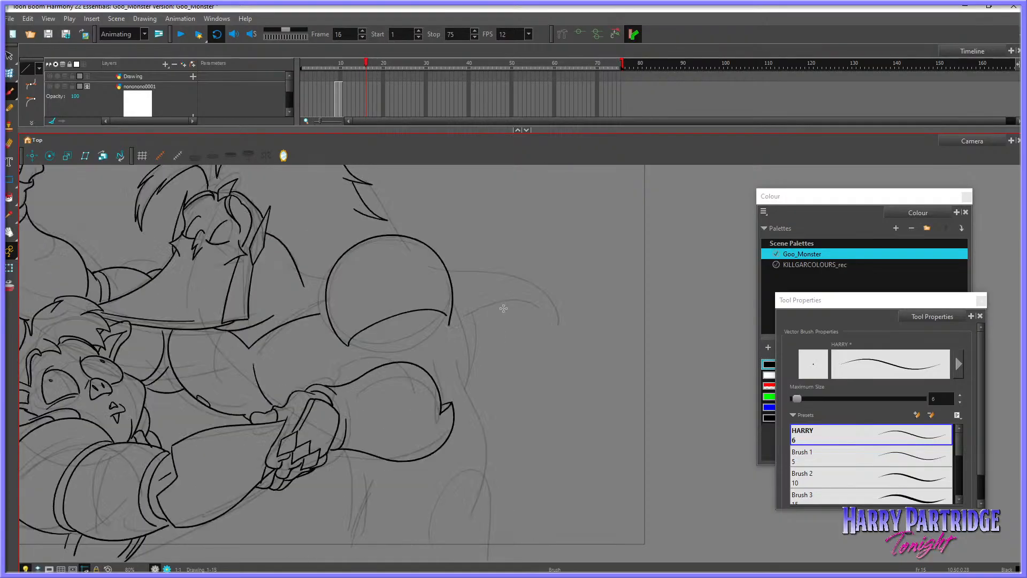
{"action": "key", "text": "period"}
{"action": "key", "text": "comma"}
{"action": "key", "text": "ctrl+z"}
{"action": "mouse_move", "coordinate": [348, 345]}
{"action": "left_mouse_down"}
{"action": "mouse_move", "coordinate": [417, 311]}
{"action": "mouse_move", "coordinate": [452, 310]}
{"action": "left_mouse_up"}
{"action": "mouse_move", "coordinate": [350, 348]}
{"action": "left_mouse_down"}
{"action": "mouse_move", "coordinate": [395, 325]}
{"action": "mouse_move", "coordinate": [443, 323]}
{"action": "left_mouse_up"}
{"action": "key", "text": "alt+e"}
{"action": "key", "text": "comma"}
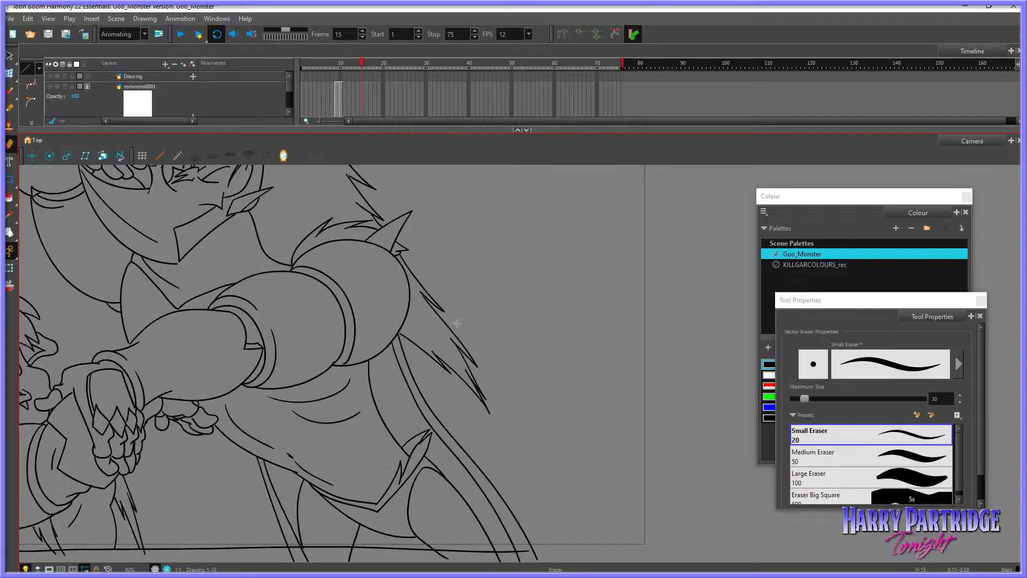
{"action": "key", "text": "period"}
{"action": "key", "text": "period"}
{"action": "key", "text": "comma"}
{"action": "left_click", "coordinate": [12, 91]}
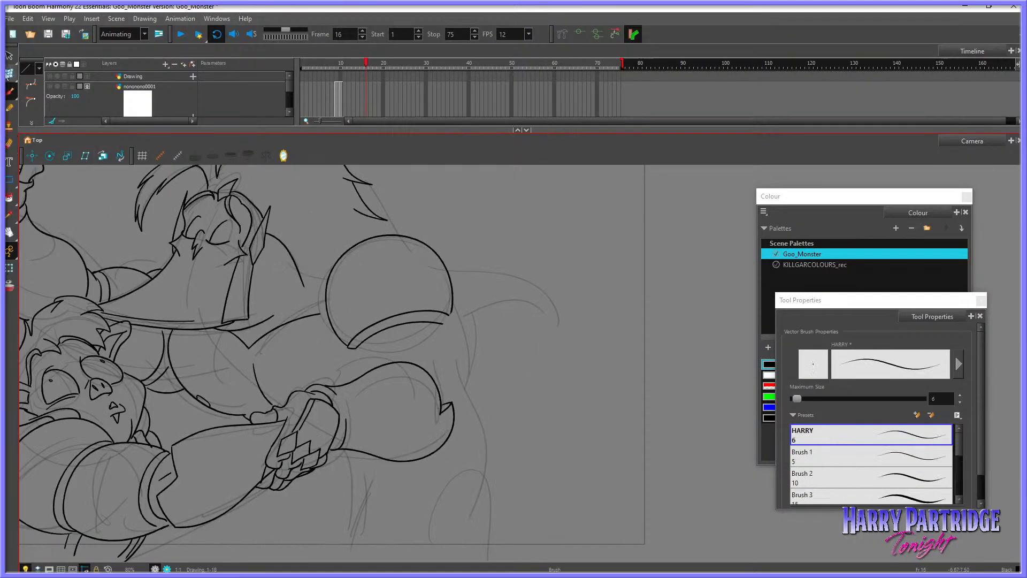
Step: Bend the lower outer end of the shoulder arc outward with the Envelope tool
{"action": "left_click", "coordinate": [10, 74]}
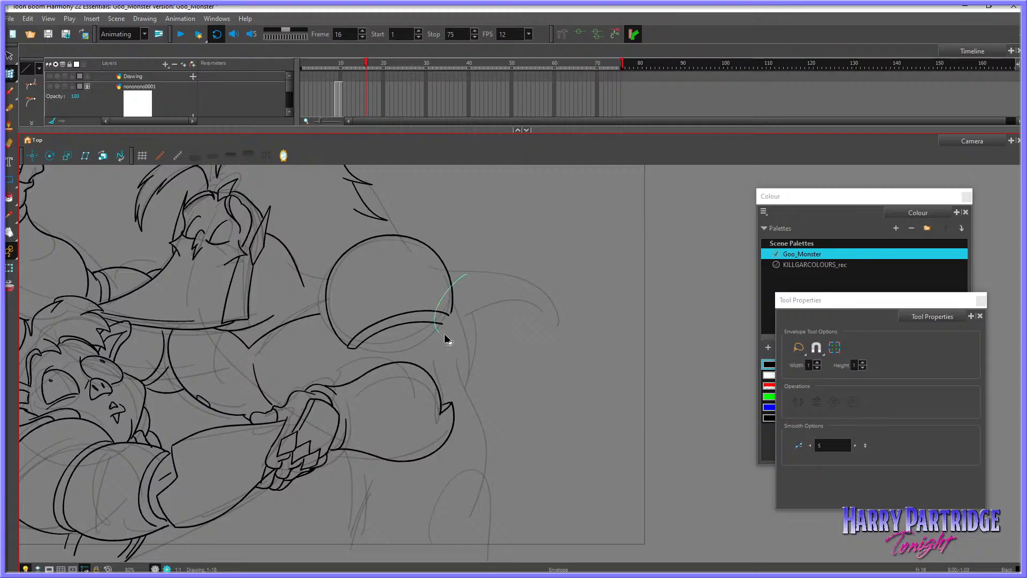
{"action": "left_click_drag", "start_coordinate": [450, 321], "coordinate": [461, 320]}
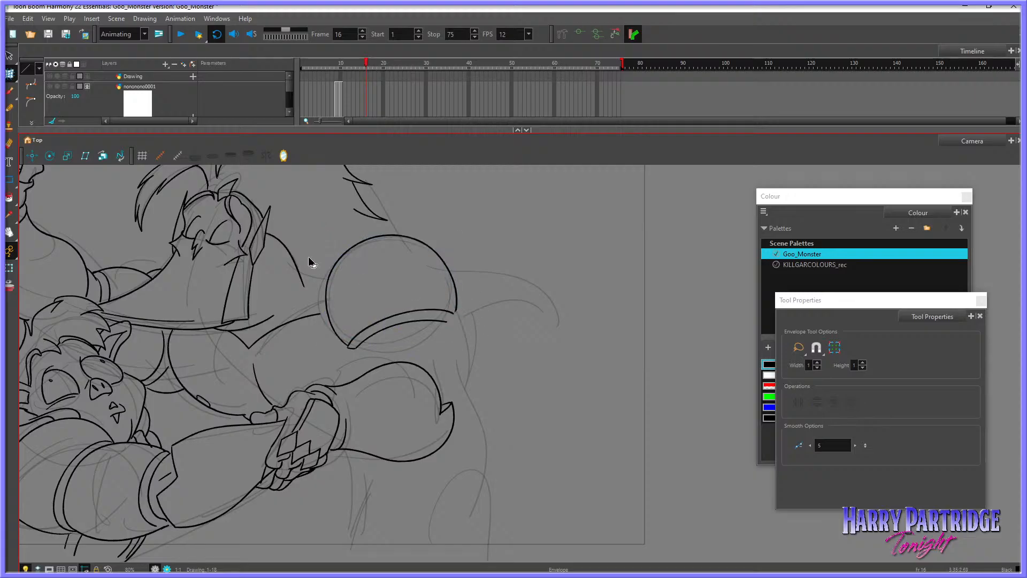
{"action": "left_click", "coordinate": [354, 345]}
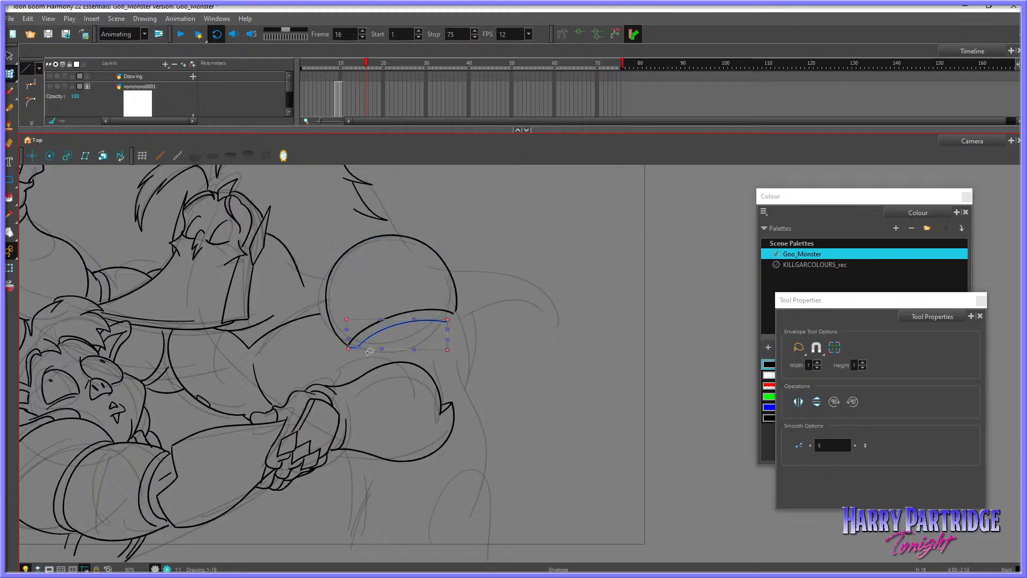
{"action": "left_click", "coordinate": [371, 369]}
{"action": "key", "text": "alt+b"}
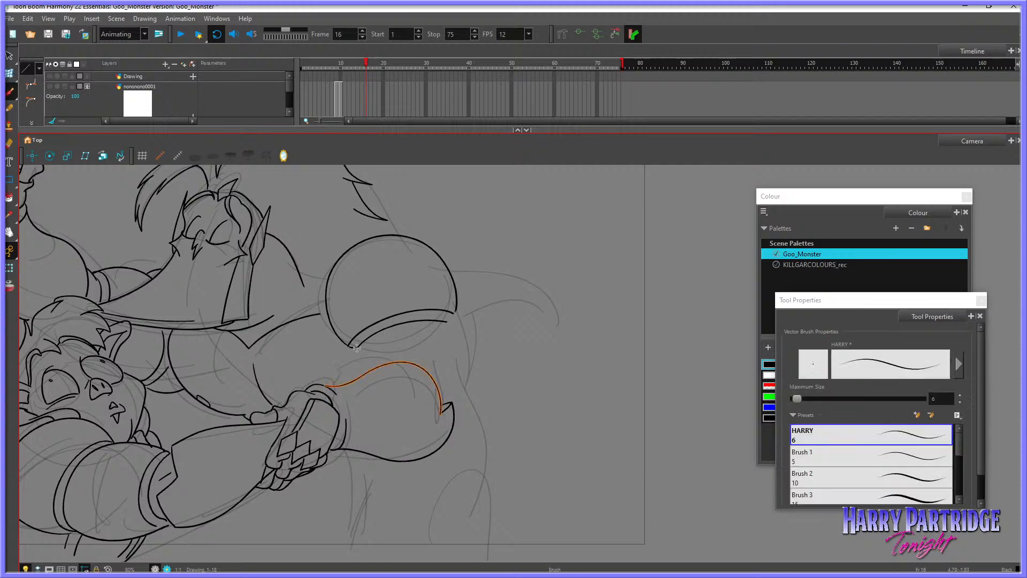
Step: Ink both sides of the upper arm below the armband, the band's end and the pointed elbow detail
{"action": "left_click_drag", "start_coordinate": [355, 346], "coordinate": [358, 372]}
{"action": "mouse_move", "coordinate": [454, 327]}
{"action": "left_mouse_down"}
{"action": "mouse_move", "coordinate": [469, 364]}
{"action": "mouse_move", "coordinate": [462, 408]}
{"action": "left_mouse_up"}
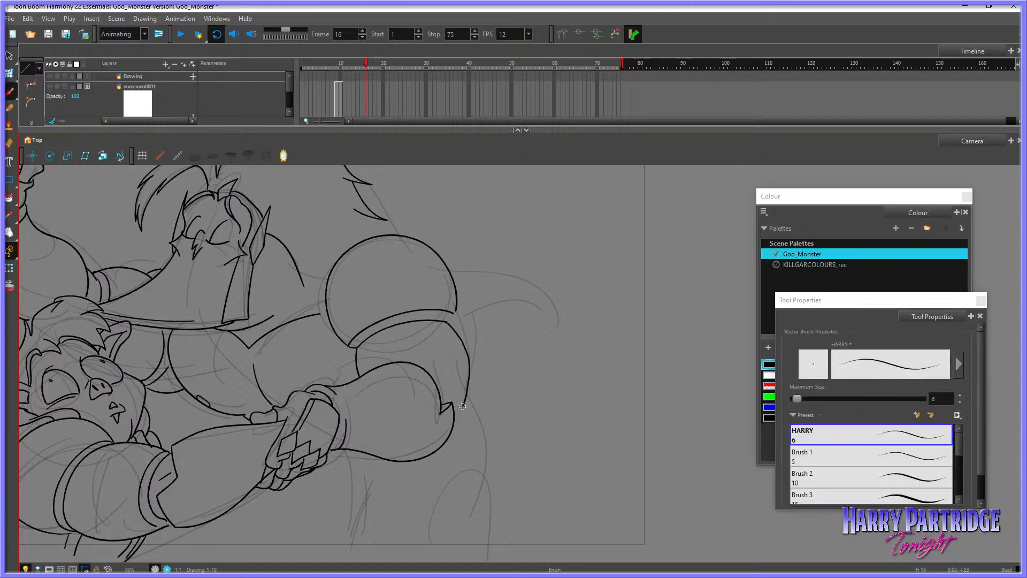
{"action": "left_click_drag", "start_coordinate": [457, 306], "coordinate": [452, 327]}
{"action": "mouse_move", "coordinate": [441, 394]}
{"action": "left_mouse_down"}
{"action": "mouse_move", "coordinate": [461, 399]}
{"action": "mouse_move", "coordinate": [464, 428]}
{"action": "mouse_move", "coordinate": [449, 440]}
{"action": "mouse_move", "coordinate": [461, 408]}
{"action": "left_mouse_up"}
{"action": "key", "text": "s"}
{"action": "key", "text": "alt+b"}
Step: Try to ink the curved horn on top of the near shoulder, comparing with frames 15 and 17
{"action": "key", "text": "comma"}
{"action": "key", "text": "period"}
{"action": "key", "text": "period"}
{"action": "key", "text": "comma"}
{"action": "key", "text": "comma"}
{"action": "key", "text": "period"}
{"action": "mouse_move", "coordinate": [390, 206]}
{"action": "left_mouse_down"}
{"action": "mouse_move", "coordinate": [371, 249]}
{"action": "mouse_move", "coordinate": [389, 258]}
{"action": "mouse_move", "coordinate": [402, 245]}
{"action": "mouse_move", "coordinate": [390, 196]}
{"action": "mouse_move", "coordinate": [370, 236]}
{"action": "left_mouse_up"}
{"action": "key", "text": "comma"}
{"action": "key", "text": "period"}
{"action": "key", "text": "period"}
{"action": "key", "text": "comma"}
{"action": "key", "text": "ctrl+z"}
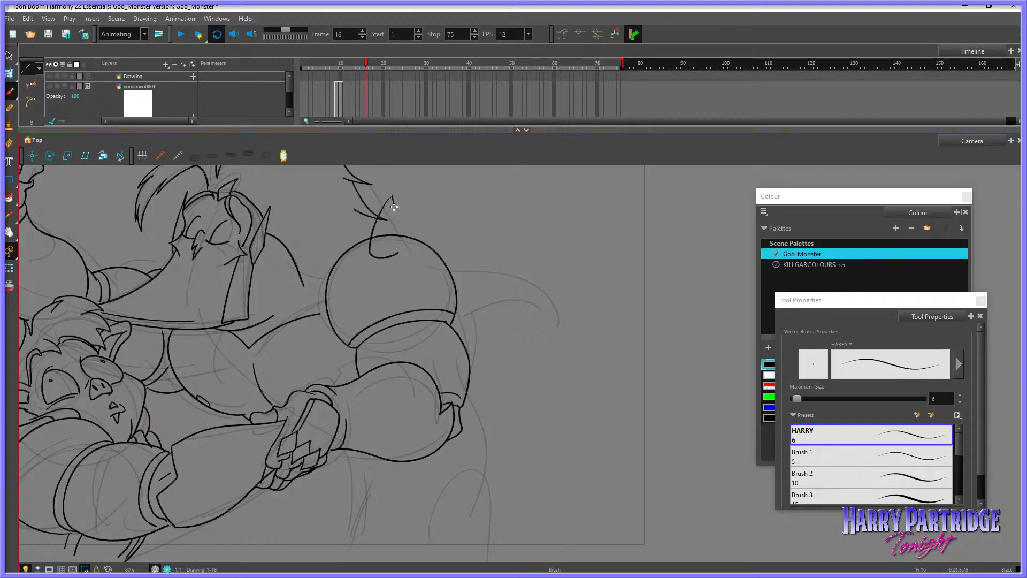
{"action": "key", "text": "alt+z"}
{"action": "left_click_drag", "start_coordinate": [388, 199], "coordinate": [396, 227]}
{"action": "key", "text": "comma"}
{"action": "key", "text": "period"}
{"action": "key", "text": "period"}
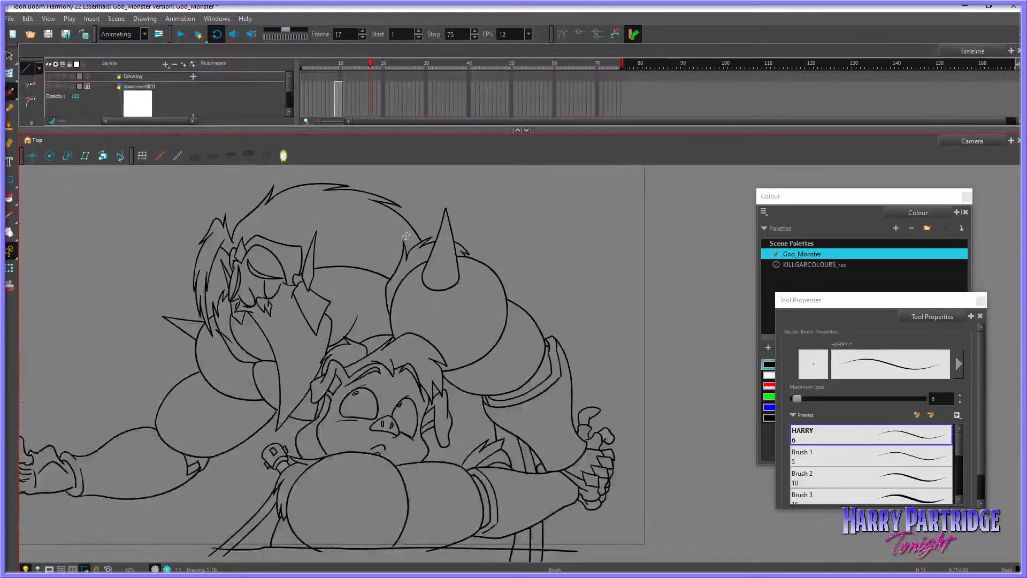
{"action": "key", "text": "comma"}
{"action": "key", "text": "ctrl+z"}
{"action": "key", "text": "ctrl+z"}
{"action": "key", "text": "ctrl+z"}
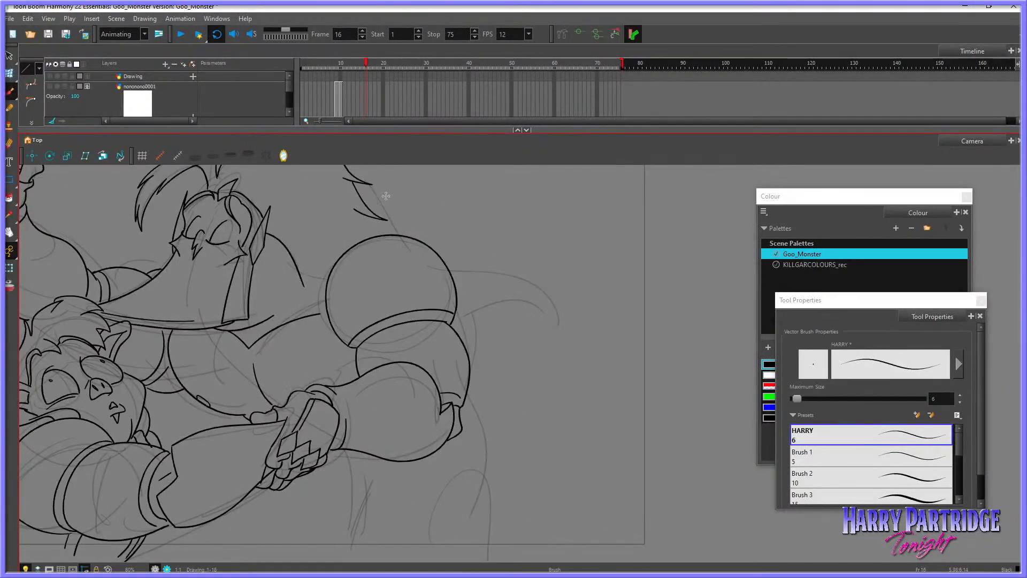
Step: Ink the pointed horn on top of the near shoulder and cut away the lines crossing its inside
{"action": "left_click_drag", "start_coordinate": [386, 193], "coordinate": [368, 249]}
{"action": "left_click_drag", "start_coordinate": [386, 196], "coordinate": [394, 246]}
{"action": "key", "text": "ctrl+z"}
{"action": "key", "text": "alt+t"}
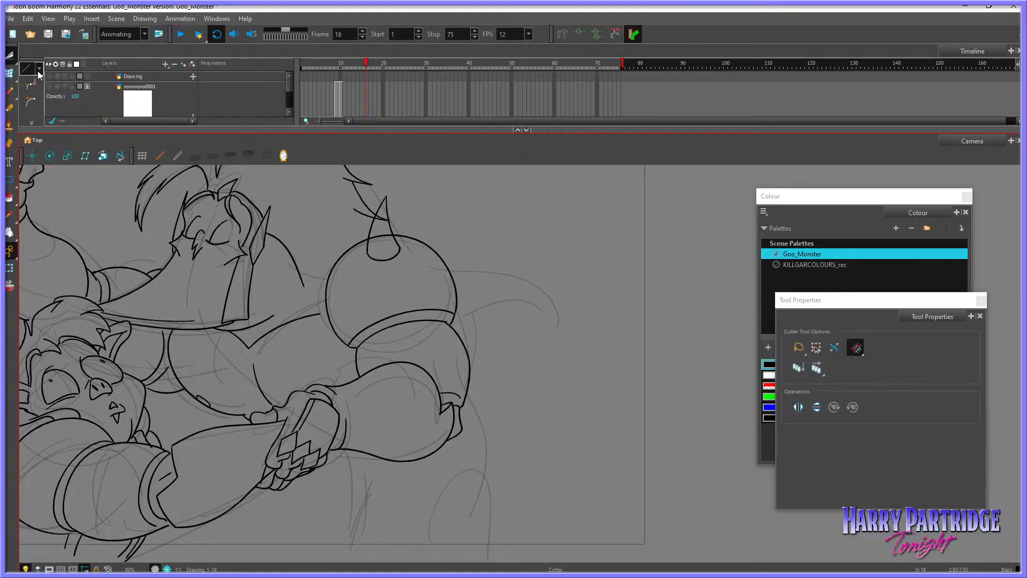
{"action": "left_click_drag", "start_coordinate": [385, 212], "coordinate": [383, 240]}
{"action": "key", "text": "comma"}
{"action": "key", "text": "period"}
{"action": "left_click", "coordinate": [10, 93]}
Step: Ink spiky hair tufts along the shoulder's upper edge beside the horn, comparing with frames 15 and 17
{"action": "key", "text": "comma"}
{"action": "key", "text": "comma"}
{"action": "key", "text": "period"}
{"action": "key", "text": "period"}
{"action": "key", "text": "period"}
{"action": "key", "text": "comma"}
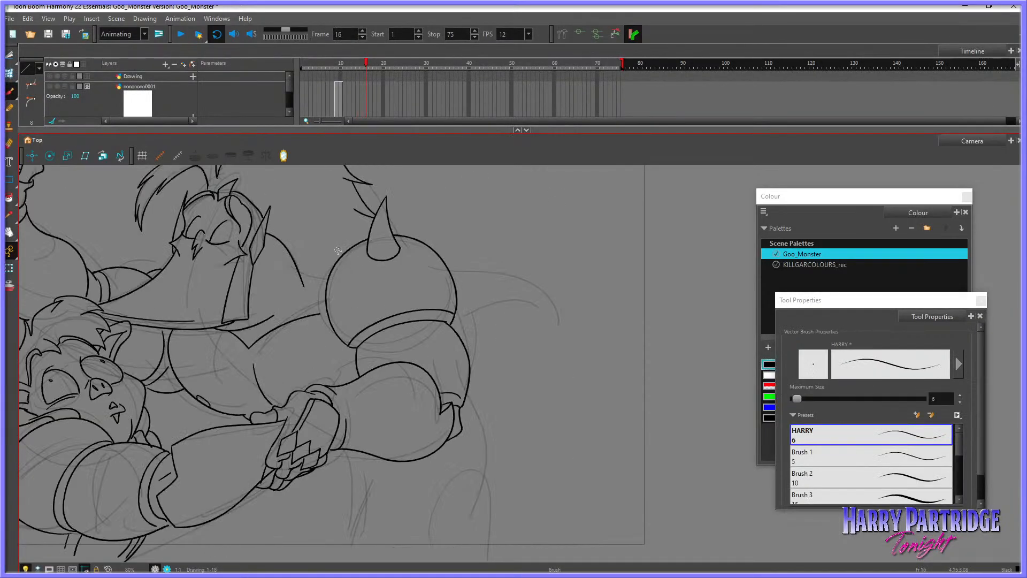
{"action": "mouse_move", "coordinate": [325, 292]}
{"action": "left_mouse_down"}
{"action": "mouse_move", "coordinate": [336, 235]}
{"action": "mouse_move", "coordinate": [336, 247]}
{"action": "mouse_move", "coordinate": [373, 217]}
{"action": "left_mouse_up"}
{"action": "key", "text": "comma"}
{"action": "key", "text": "period"}
{"action": "key", "text": "period"}
{"action": "key", "text": "comma"}
{"action": "key", "text": "comma"}
{"action": "key", "text": "period"}
{"action": "key", "text": "period"}
{"action": "key", "text": "comma"}
Step: Redraw the hair tuft on the shoulder's inner edge and ink the short line joining the neck to the shoulder
{"action": "key", "text": "ctrl+z"}
{"action": "key", "text": "ctrl+z"}
{"action": "mouse_move", "coordinate": [321, 282]}
{"action": "left_mouse_down"}
{"action": "mouse_move", "coordinate": [337, 228]}
{"action": "mouse_move", "coordinate": [361, 219]}
{"action": "left_mouse_up"}
{"action": "key", "text": "comma"}
{"action": "key", "text": "period"}
{"action": "key", "text": "comma"}
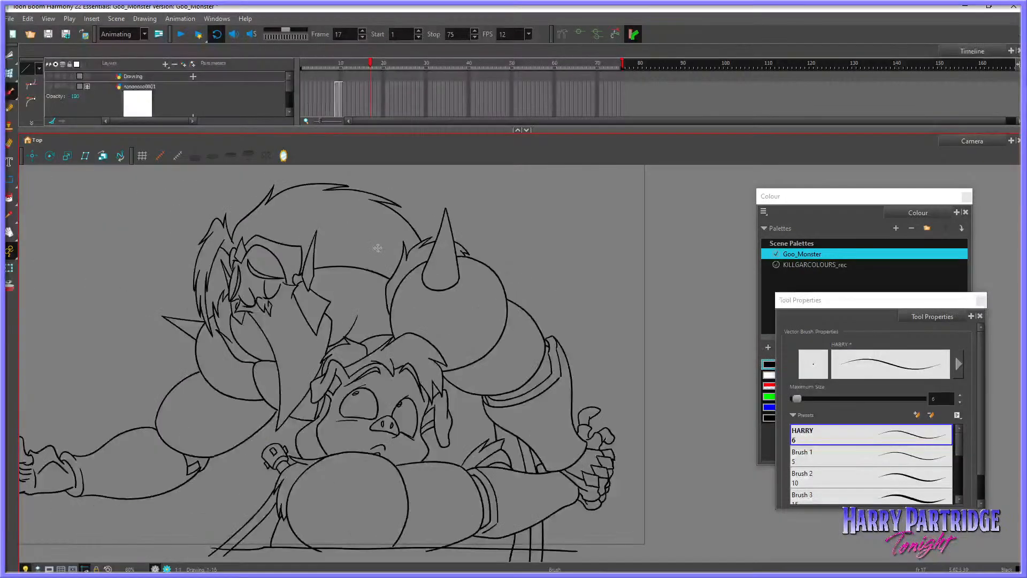
{"action": "key", "text": "period"}
{"action": "left_click_drag", "start_coordinate": [301, 273], "coordinate": [320, 274]}
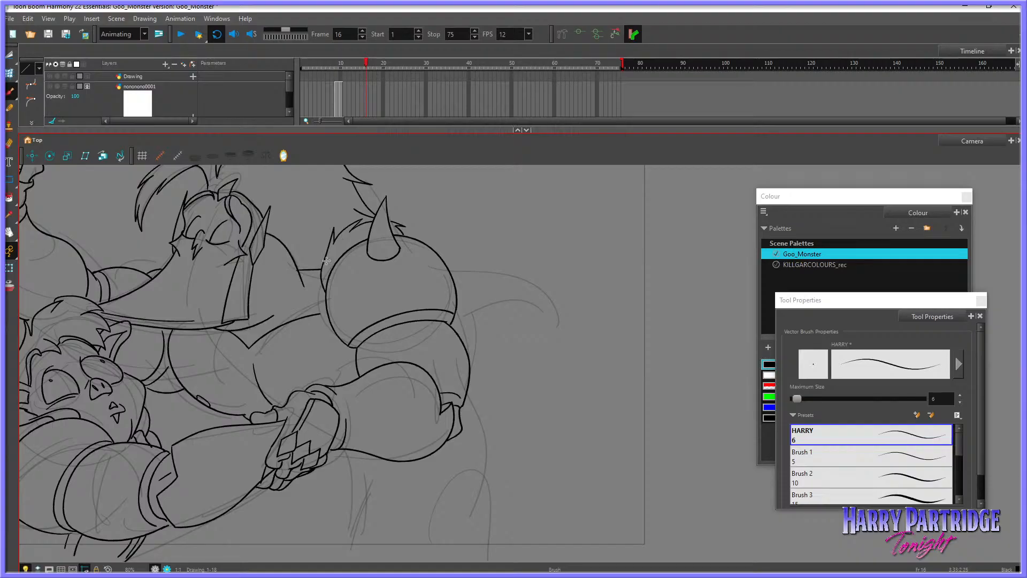
Step: Ink the upper edge of the hair lock flowing out behind the larger character's shoulder, redoing the first stroke and comparing with frame 15
{"action": "key", "text": "comma"}
{"action": "key", "text": "period"}
{"action": "key", "text": "comma"}
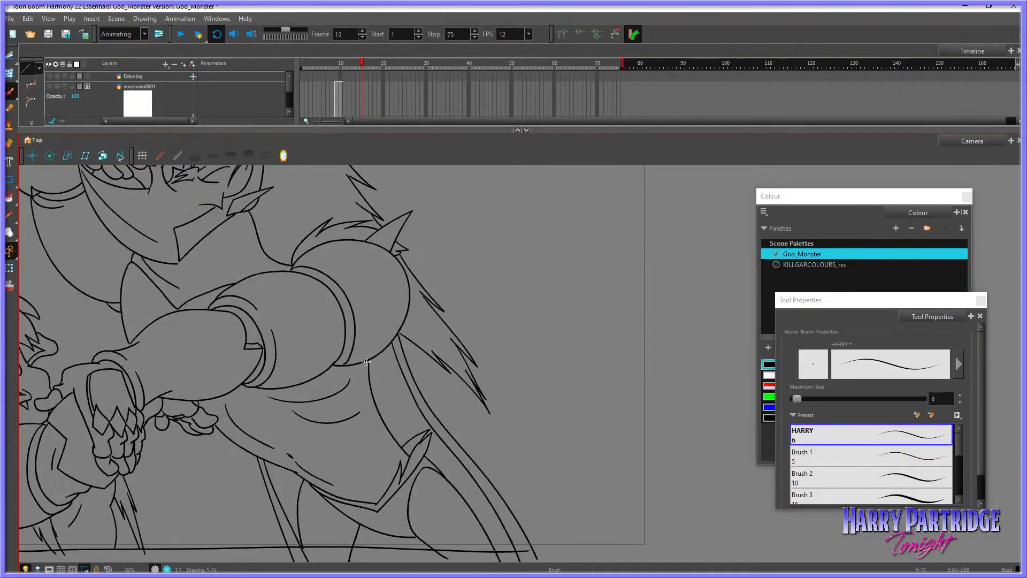
{"action": "key", "text": "period"}
{"action": "key", "text": "comma"}
{"action": "key", "text": "period"}
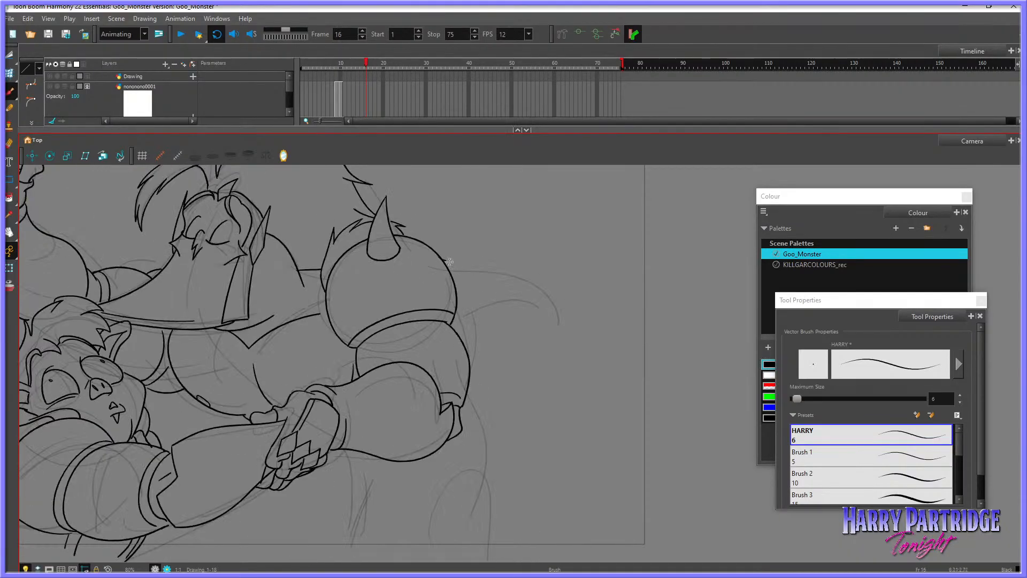
{"action": "mouse_move", "coordinate": [447, 262]}
{"action": "left_mouse_down"}
{"action": "mouse_move", "coordinate": [522, 270]}
{"action": "mouse_move", "coordinate": [503, 271]}
{"action": "mouse_move", "coordinate": [551, 308]}
{"action": "left_mouse_up"}
{"action": "key", "text": "comma"}
{"action": "key", "text": "period"}
{"action": "key", "text": "ctrl+z"}
{"action": "mouse_move", "coordinate": [447, 262]}
{"action": "left_mouse_down"}
{"action": "mouse_move", "coordinate": [498, 263]}
{"action": "mouse_move", "coordinate": [542, 288]}
{"action": "mouse_move", "coordinate": [555, 321]}
{"action": "left_mouse_up"}
{"action": "key", "text": "comma"}
{"action": "key", "text": "period"}
Step: Ink the lower edge and pointed tip of the hair lock behind the shoulder, comparing with frames 15 and 17
{"action": "mouse_move", "coordinate": [459, 312]}
{"action": "left_mouse_down"}
{"action": "mouse_move", "coordinate": [535, 303]}
{"action": "mouse_move", "coordinate": [557, 324]}
{"action": "left_mouse_up"}
{"action": "key", "text": "comma"}
{"action": "key", "text": "period"}
{"action": "key", "text": "comma"}
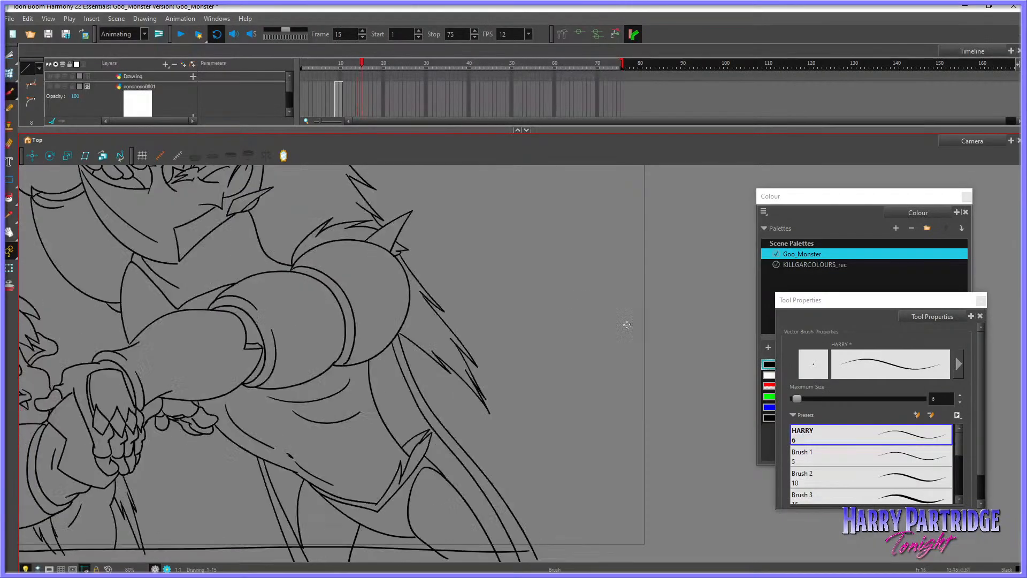
{"action": "key", "text": "period"}
{"action": "key", "text": "comma"}
{"action": "key", "text": "period"}
{"action": "key", "text": "period"}
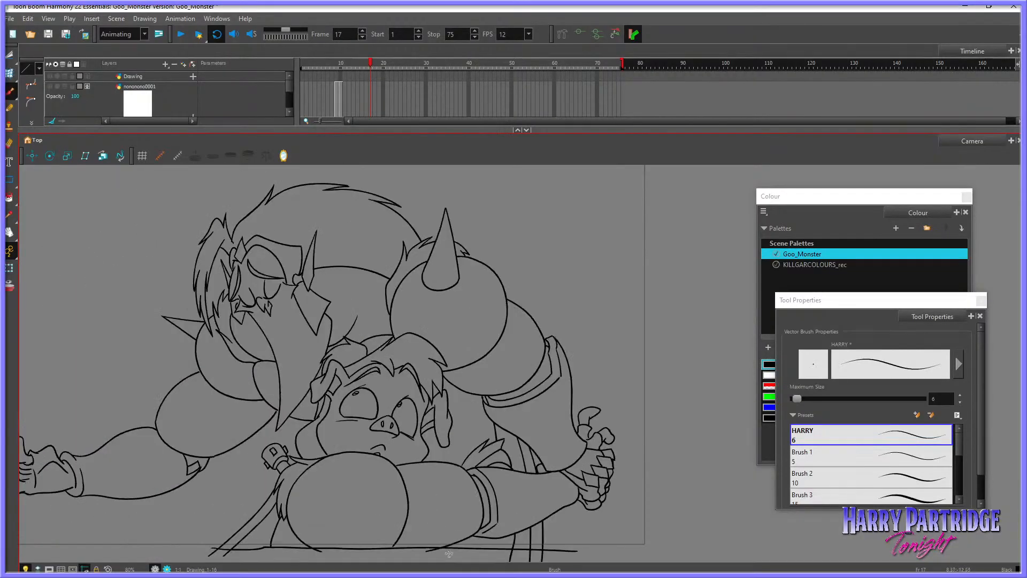
Step: Ink the arched outline of the larger character's near thigh beneath the bent arm, comparing with the neighbouring frames
{"action": "key", "text": "comma"}
{"action": "key", "text": "comma"}
{"action": "key", "text": "period"}
{"action": "mouse_move", "coordinate": [438, 546]}
{"action": "left_mouse_down"}
{"action": "mouse_move", "coordinate": [436, 489]}
{"action": "mouse_move", "coordinate": [474, 457]}
{"action": "mouse_move", "coordinate": [493, 505]}
{"action": "mouse_move", "coordinate": [488, 554]}
{"action": "left_mouse_up"}
{"action": "key", "text": "comma"}
{"action": "key", "text": "period"}
{"action": "mouse_move", "coordinate": [491, 478]}
{"action": "left_mouse_down"}
{"action": "mouse_move", "coordinate": [485, 449]}
{"action": "mouse_move", "coordinate": [473, 447]}
{"action": "left_mouse_up"}
{"action": "key", "text": "comma"}
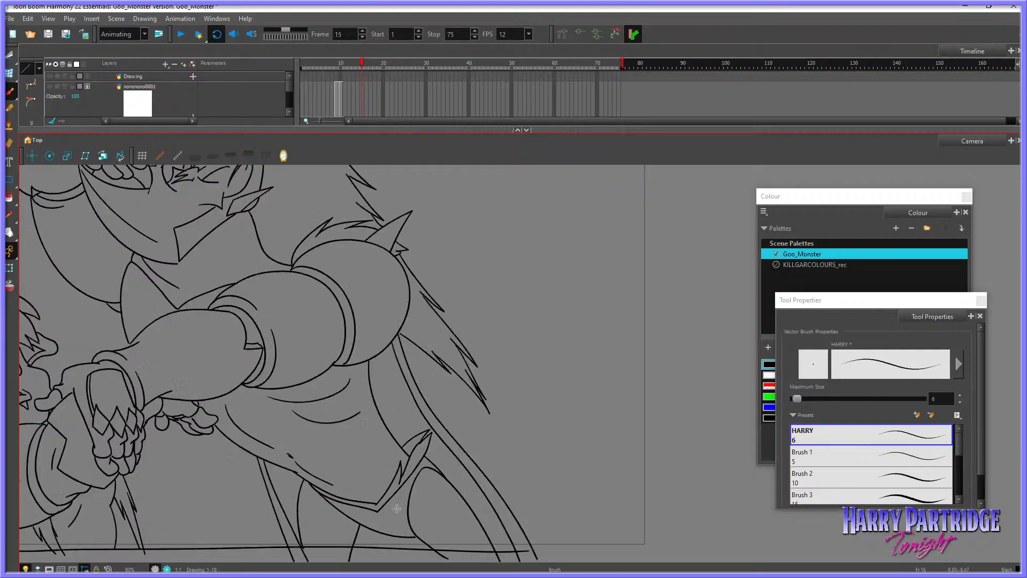
{"action": "key", "text": "period"}
{"action": "key", "text": "ctrl+z"}
{"action": "key", "text": "comma"}
{"action": "key", "text": "comma"}
{"action": "key", "text": "period"}
{"action": "key", "text": "period"}
Step: Ink the outer line of the larger character's other thigh, replacing an unsatisfactory stroke and comparing with frame 15
{"action": "mouse_move", "coordinate": [431, 521]}
{"action": "left_mouse_down"}
{"action": "mouse_move", "coordinate": [406, 512]}
{"action": "mouse_move", "coordinate": [376, 469]}
{"action": "mouse_move", "coordinate": [345, 546]}
{"action": "left_mouse_up"}
{"action": "key", "text": "comma"}
{"action": "key", "text": "period"}
{"action": "key", "text": "ctrl+z"}
{"action": "left_click_drag", "start_coordinate": [377, 468], "coordinate": [329, 549]}
{"action": "key", "text": "comma"}
{"action": "key", "text": "period"}
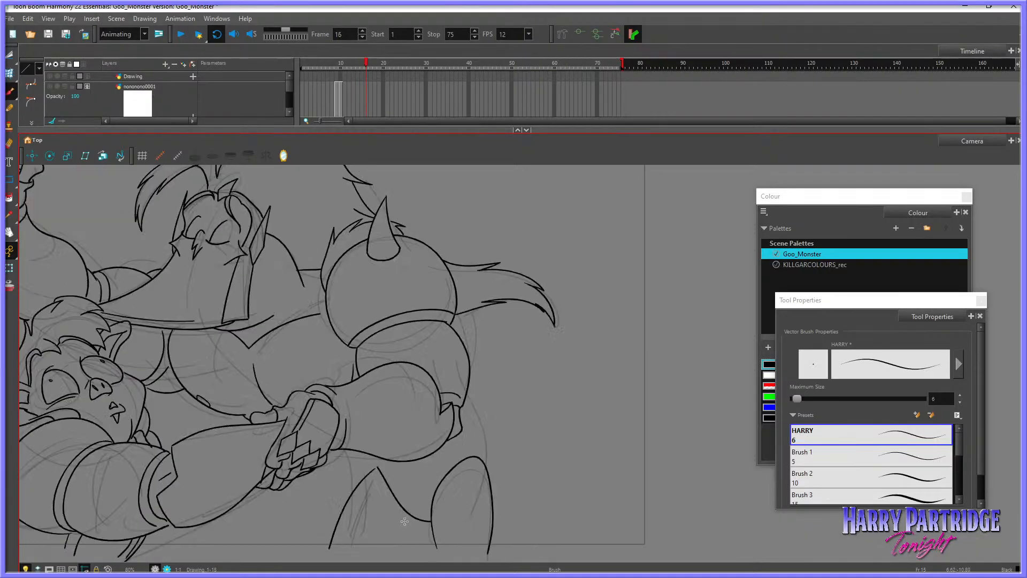
Step: Ink the inner leg line and the V-shaped waist line above the thighs, comparing with frame 15
{"action": "left_click_drag", "start_coordinate": [408, 514], "coordinate": [367, 566]}
{"action": "key", "text": "comma"}
{"action": "key", "text": "period"}
{"action": "mouse_move", "coordinate": [376, 466]}
{"action": "left_mouse_down"}
{"action": "mouse_move", "coordinate": [409, 490]}
{"action": "mouse_move", "coordinate": [440, 465]}
{"action": "left_mouse_up"}
{"action": "key", "text": "comma"}
{"action": "key", "text": "period"}
Step: Ink the spiky tufts behind the hip and the line joining them to the near thigh, comparing with frames 15 and 17
{"action": "key", "text": "comma"}
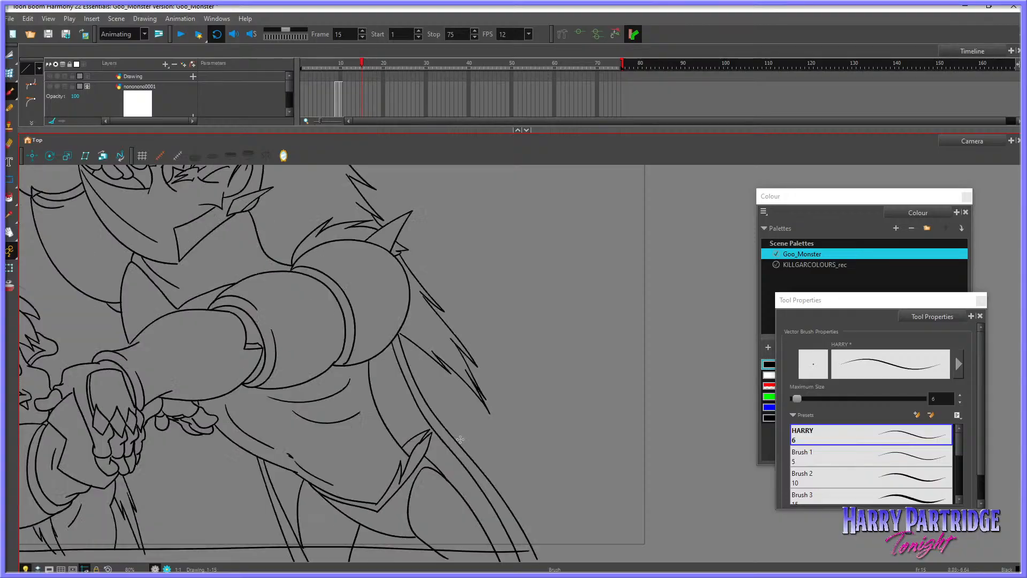
{"action": "key", "text": "period"}
{"action": "key", "text": "comma"}
{"action": "key", "text": "period"}
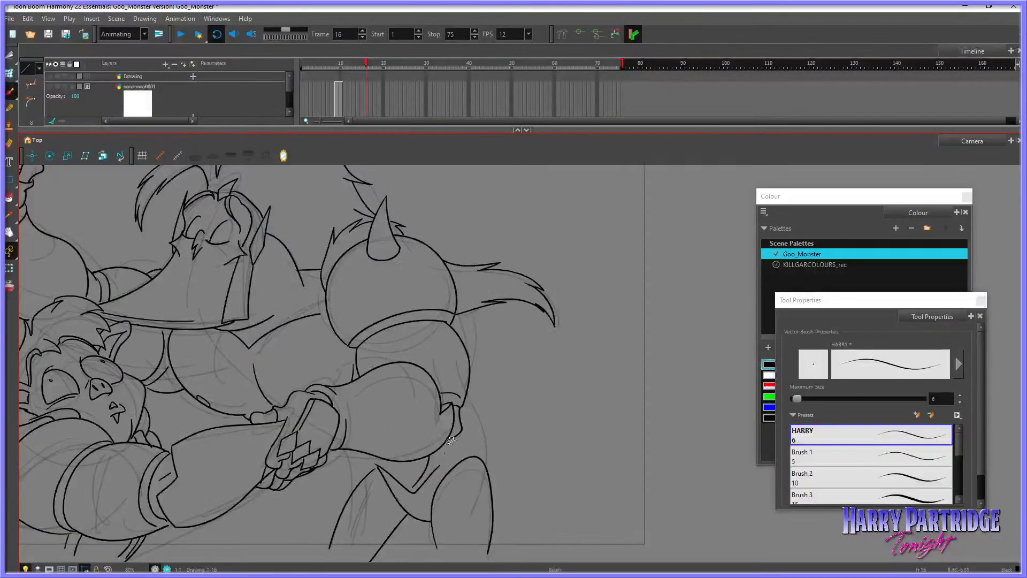
{"action": "key", "text": "comma"}
{"action": "key", "text": "period"}
{"action": "key", "text": "period"}
{"action": "key", "text": "comma"}
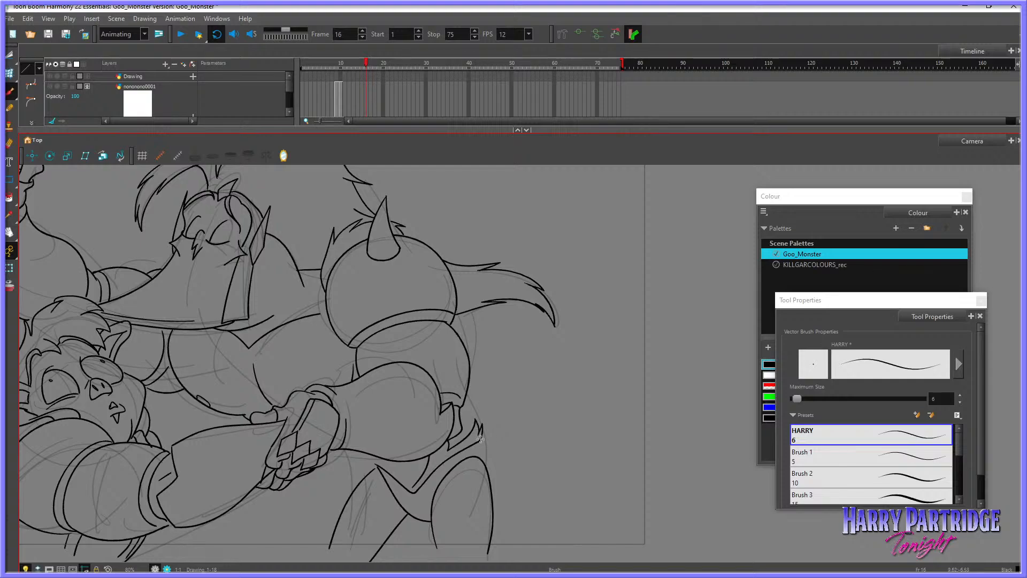
{"action": "left_click_drag", "start_coordinate": [480, 440], "coordinate": [490, 474]}
{"action": "key", "text": "comma"}
{"action": "key", "text": "period"}
{"action": "key", "text": "comma"}
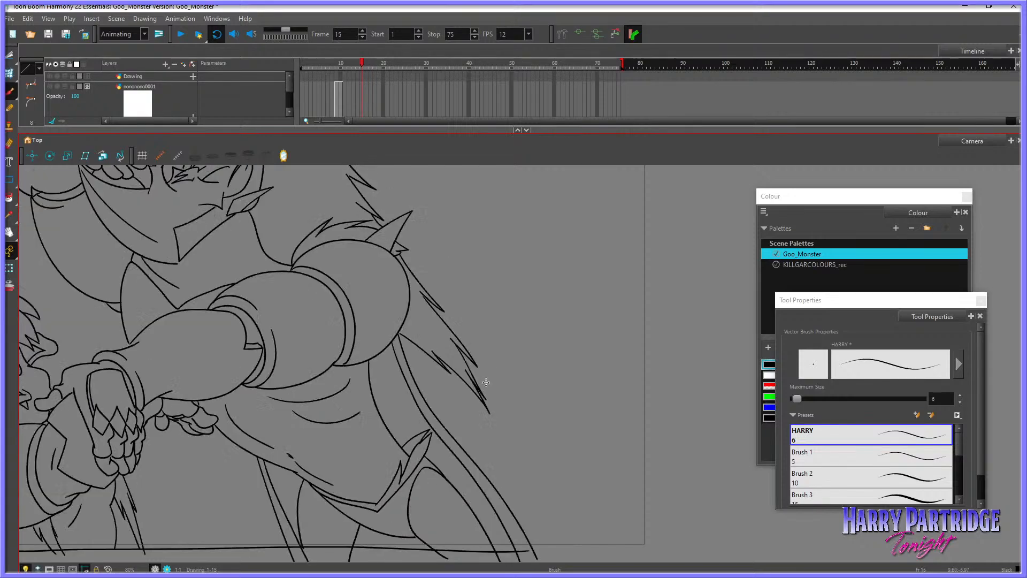
{"action": "key", "text": "comma"}
{"action": "key", "text": "period"}
{"action": "key", "text": "period"}
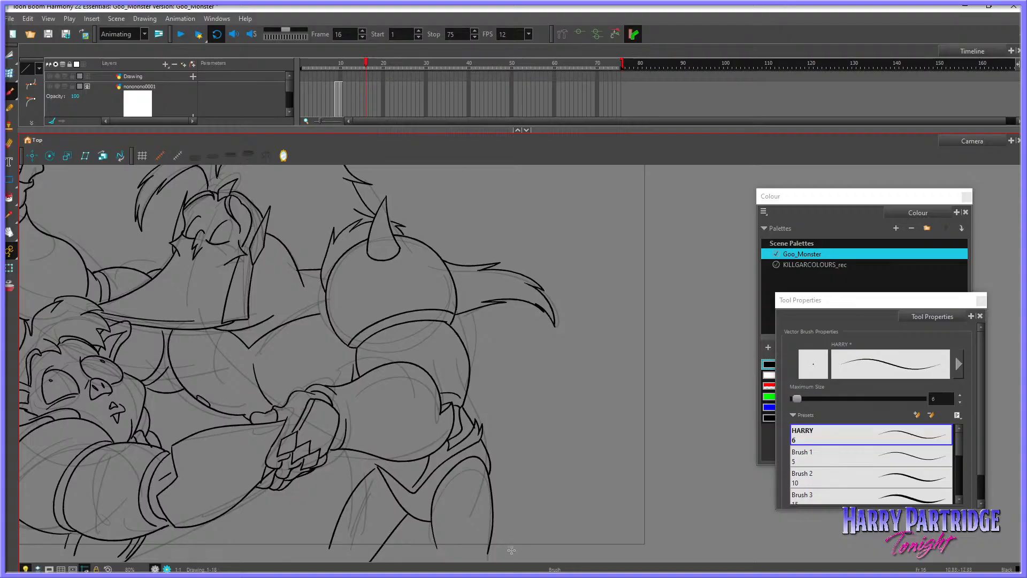
Step: Ink the hanging lines on both sides of the larger character's legs, comparing with frame 15
{"action": "left_click_drag", "start_coordinate": [512, 547], "coordinate": [493, 516]}
{"action": "key", "text": "comma"}
{"action": "key", "text": "period"}
{"action": "left_click_drag", "start_coordinate": [308, 474], "coordinate": [289, 558]}
{"action": "key", "text": "comma"}
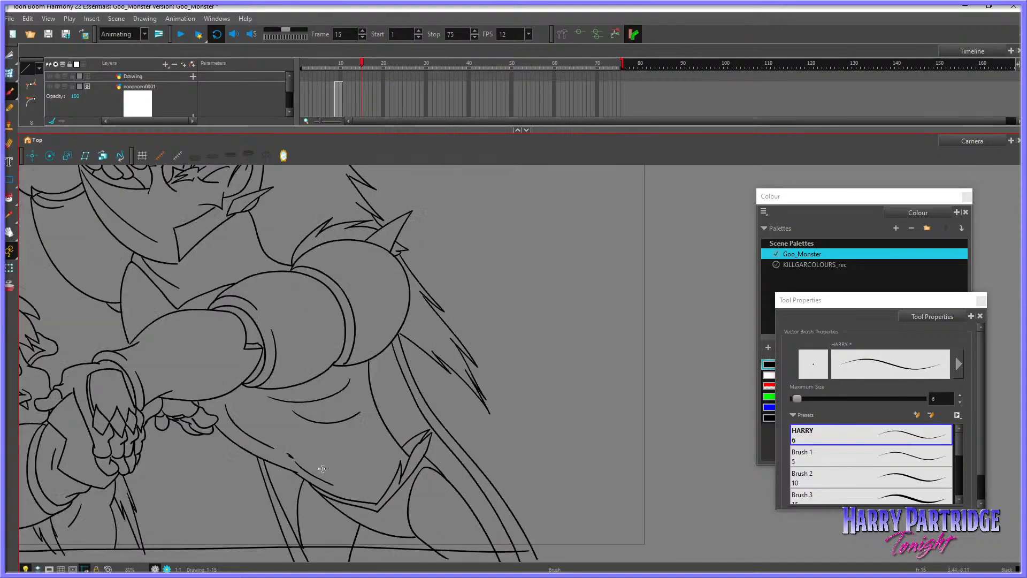
{"action": "key", "text": "period"}
Step: Ink the ground line beneath the larger character's legs, replacing the first stroke
{"action": "mouse_move", "coordinate": [316, 469]}
{"action": "left_mouse_down"}
{"action": "mouse_move", "coordinate": [300, 551]}
{"action": "mouse_move", "coordinate": [285, 550]}
{"action": "mouse_move", "coordinate": [540, 549]}
{"action": "left_mouse_up"}
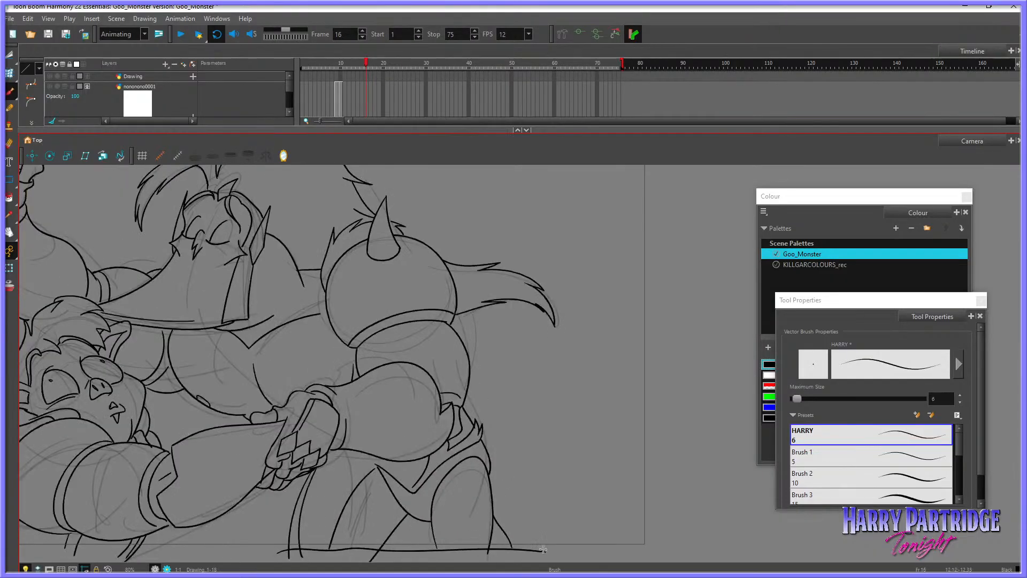
{"action": "key", "text": "ctrl+z"}
{"action": "left_click_drag", "start_coordinate": [277, 549], "coordinate": [535, 553]}
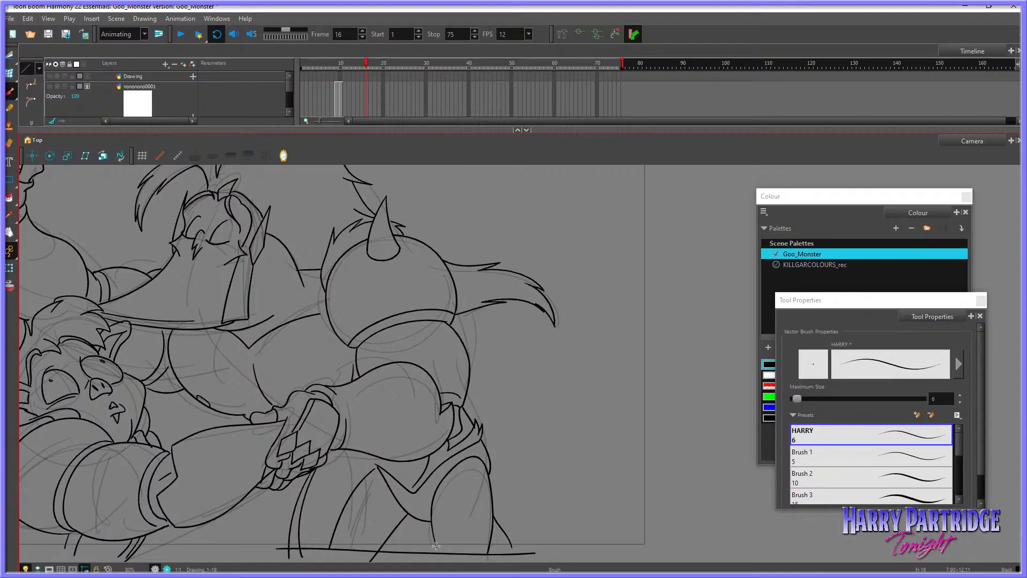
{"action": "key", "text": "comma"}
{"action": "key", "text": "period"}
Step: Try to ink another line beside the near leg just above the ground line
{"action": "left_click_drag", "start_coordinate": [493, 529], "coordinate": [502, 559]}
{"action": "key", "text": "ctrl+z"}
{"action": "key", "text": "ctrl+z"}
{"action": "key", "text": "comma"}
{"action": "key", "text": "period"}
Step: Ink a short line along the upper edge of the V-shaped waist, comparing with frame 15 and checking the whole drawing
{"action": "left_click_drag", "start_coordinate": [372, 459], "coordinate": [411, 487]}
{"action": "key", "text": "comma"}
{"action": "key", "text": "period"}
{"action": "key", "text": "comma"}
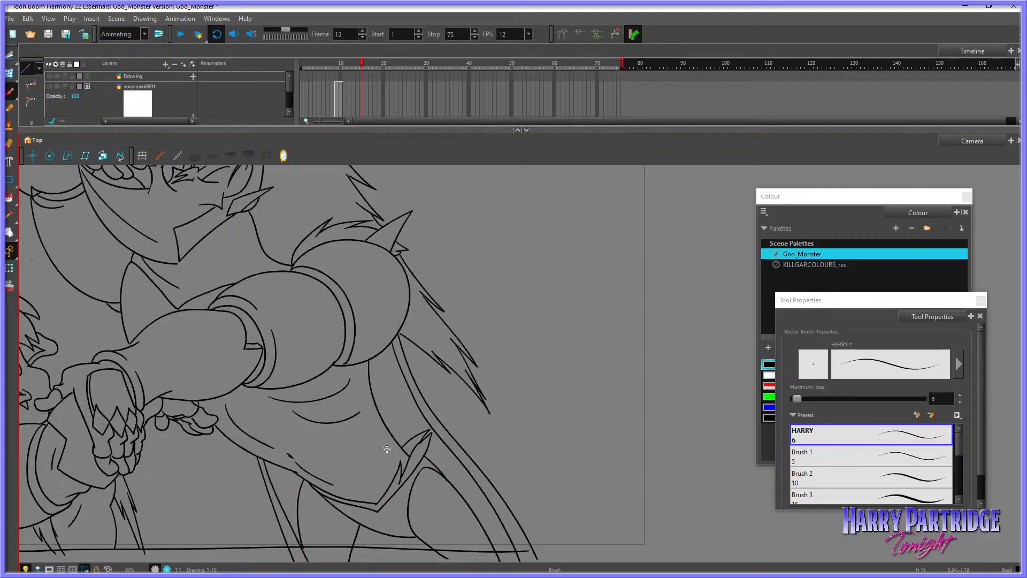
{"action": "key", "text": "period"}
{"action": "scroll", "coordinate": [123, 396], "scroll_direction": "down", "scroll_amount": 3}
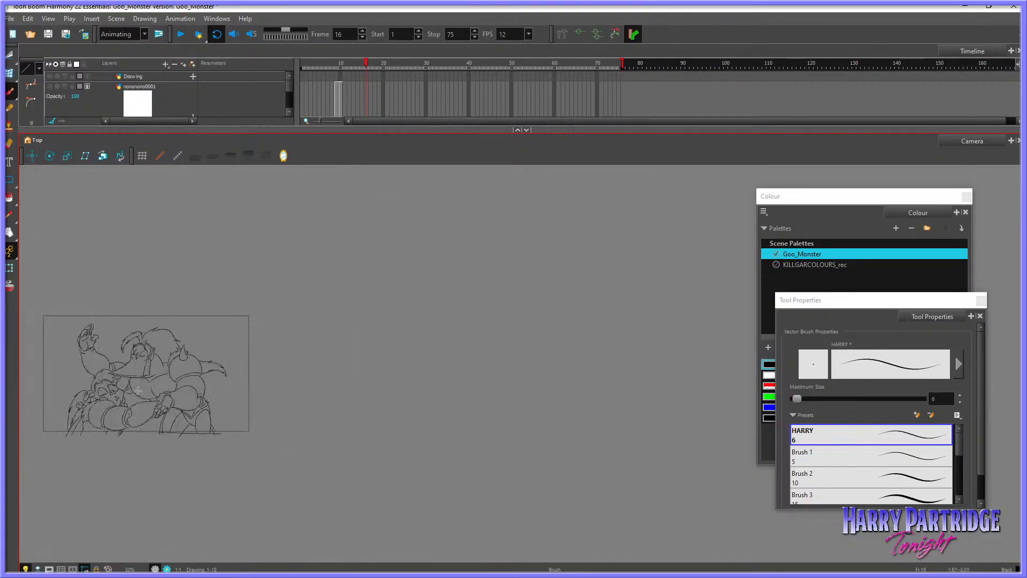
{"action": "key", "text": "comma"}
{"action": "scroll", "coordinate": [122, 381], "scroll_direction": "up", "scroll_amount": 3}
{"action": "key", "text": "period"}
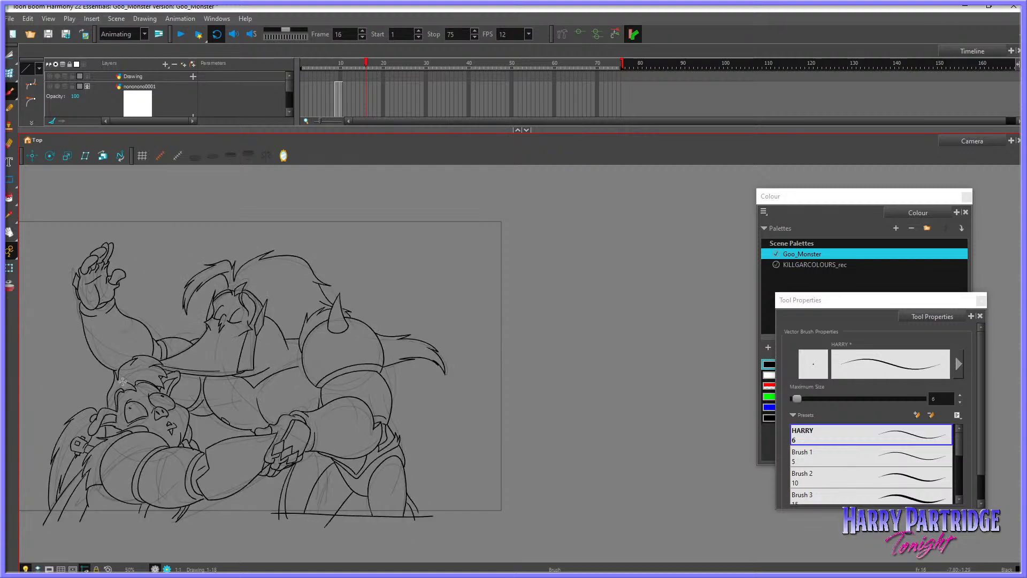
Step: Ink the ground line beneath the smaller character, replacing the first stroke
{"action": "left_click_drag", "start_coordinate": [53, 513], "coordinate": [203, 511]}
{"action": "key", "text": "ctrl+z"}
{"action": "left_click_drag", "start_coordinate": [93, 514], "coordinate": [196, 512]}
{"action": "key", "text": "comma"}
{"action": "key", "text": "period"}
Step: Enlarge the timeline to show every layer, return to frame 14 of the ink layer and recentre the artwork
{"action": "left_click_drag", "start_coordinate": [388, 129], "coordinate": [388, 201]}
{"action": "left_click", "coordinate": [368, 144]}
{"action": "left_click", "coordinate": [359, 128]}
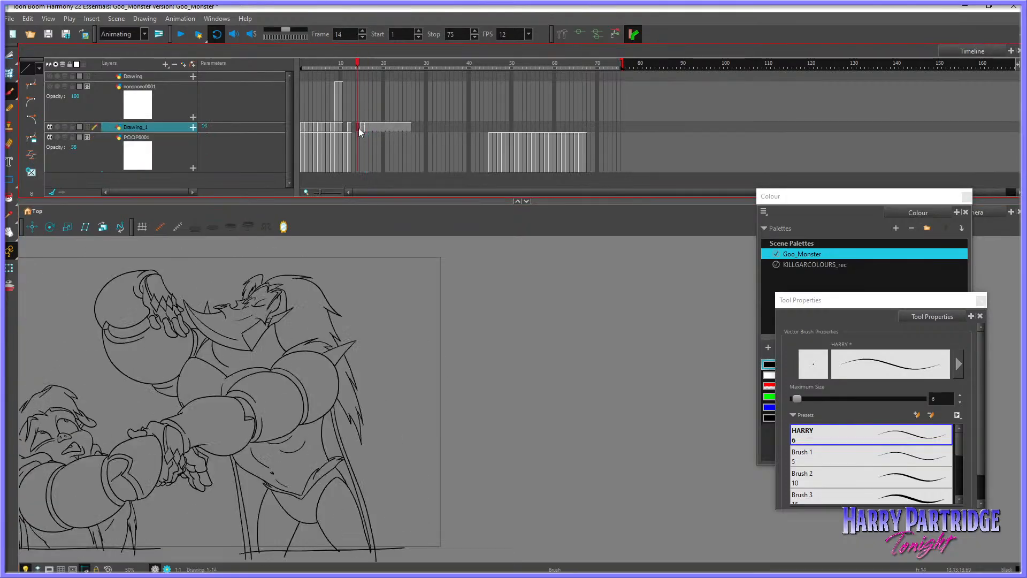
{"action": "left_click", "coordinate": [372, 130]}
{"action": "key", "text": "comma"}
{"action": "key", "text": "comma"}
{"action": "key", "text": "comma"}
{"action": "key", "text": "space"}
{"action": "left_click_drag", "start_coordinate": [117, 277], "coordinate": [192, 259]}
Step: Play the animation from frames 14 and 12, and flip through the inked drawings to examine the motion around frame 16
{"action": "left_click", "coordinate": [198, 35]}
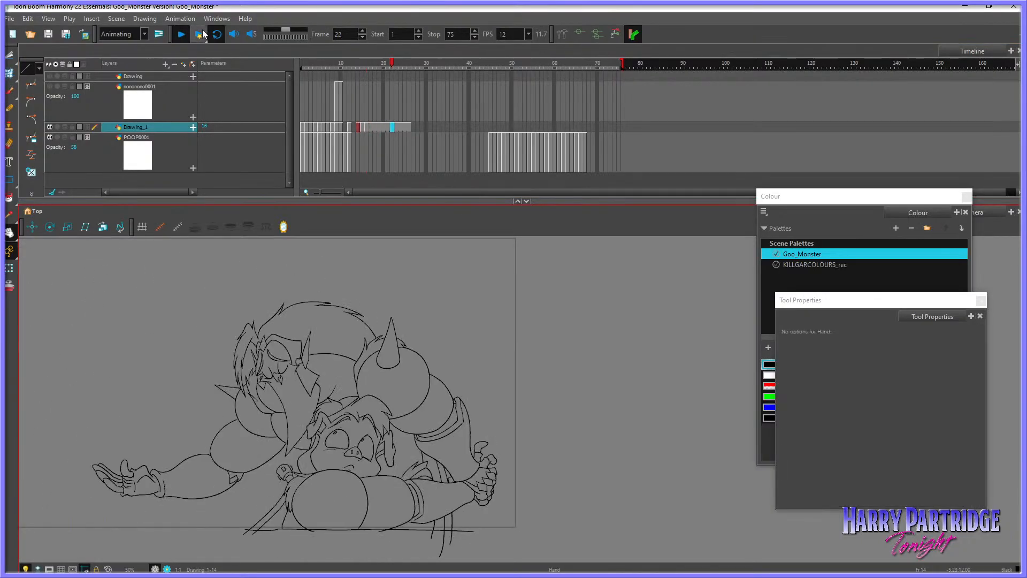
{"action": "left_click", "coordinate": [198, 34]}
{"action": "left_click", "coordinate": [367, 66]}
{"action": "key", "text": "comma"}
{"action": "key", "text": "comma"}
{"action": "key", "text": "comma"}
{"action": "left_click", "coordinate": [181, 34]}
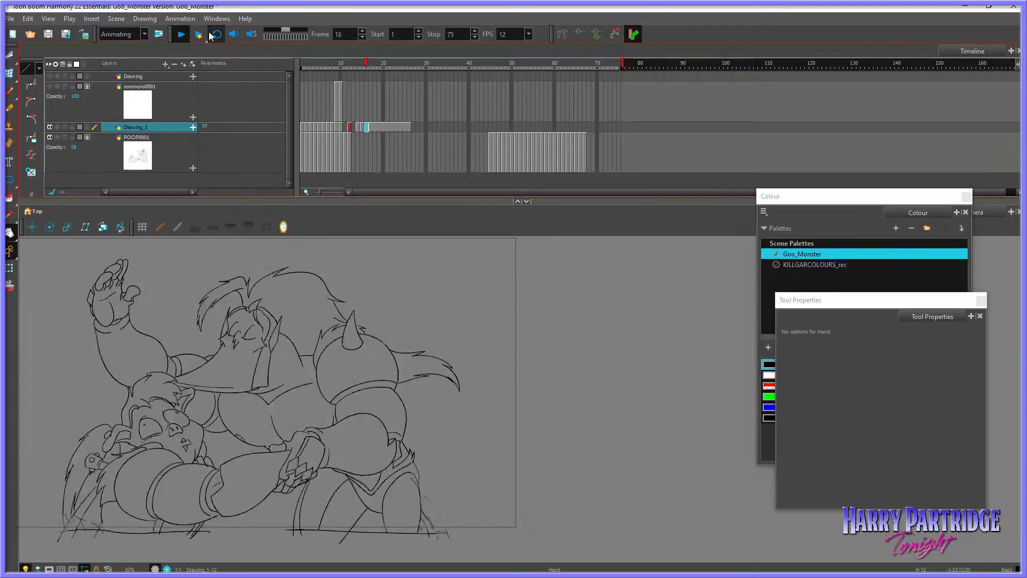
{"action": "left_click", "coordinate": [351, 125]}
{"action": "key", "text": "period"}
{"action": "key", "text": "period"}
{"action": "key", "text": "period"}
{"action": "key", "text": "period"}
{"action": "key", "text": "period"}
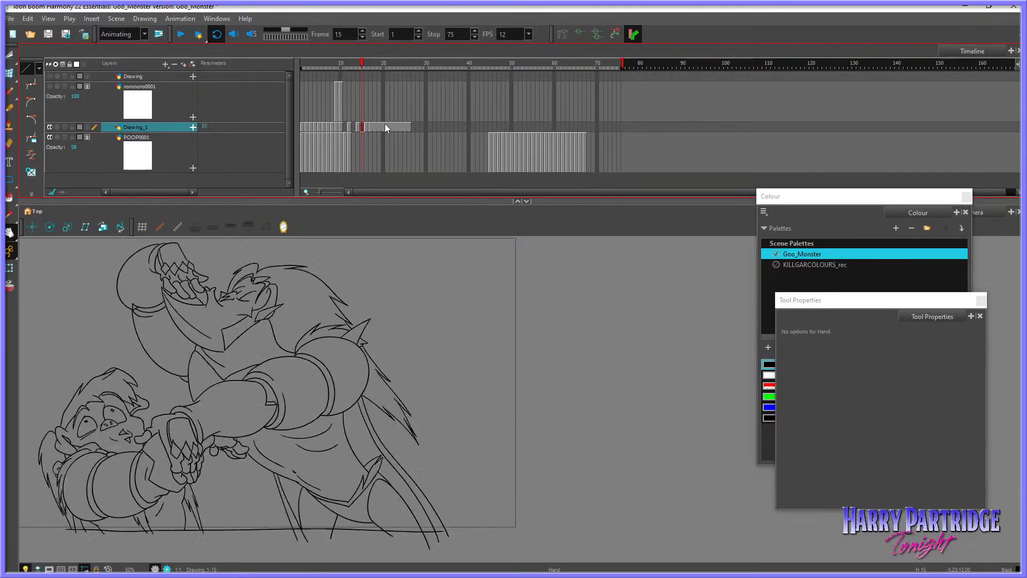
{"action": "key", "text": "comma"}
{"action": "key", "text": "comma"}
{"action": "key", "text": "period"}
{"action": "key", "text": "comma"}
Step: Reshape the top outline of the larger character's hair in frame 16 with the Envelope tool, replacing the first adjustment
{"action": "left_click", "coordinate": [10, 73]}
{"action": "key", "text": "period"}
{"action": "mouse_move", "coordinate": [305, 289]}
{"action": "left_mouse_down"}
{"action": "mouse_move", "coordinate": [348, 293]}
{"action": "mouse_move", "coordinate": [300, 254]}
{"action": "mouse_move", "coordinate": [337, 305]}
{"action": "mouse_move", "coordinate": [345, 271]}
{"action": "left_mouse_up"}
{"action": "key", "text": "comma"}
{"action": "key", "text": "period"}
{"action": "key", "text": "period"}
{"action": "key", "text": "comma"}
{"action": "key", "text": "ctrl+z"}
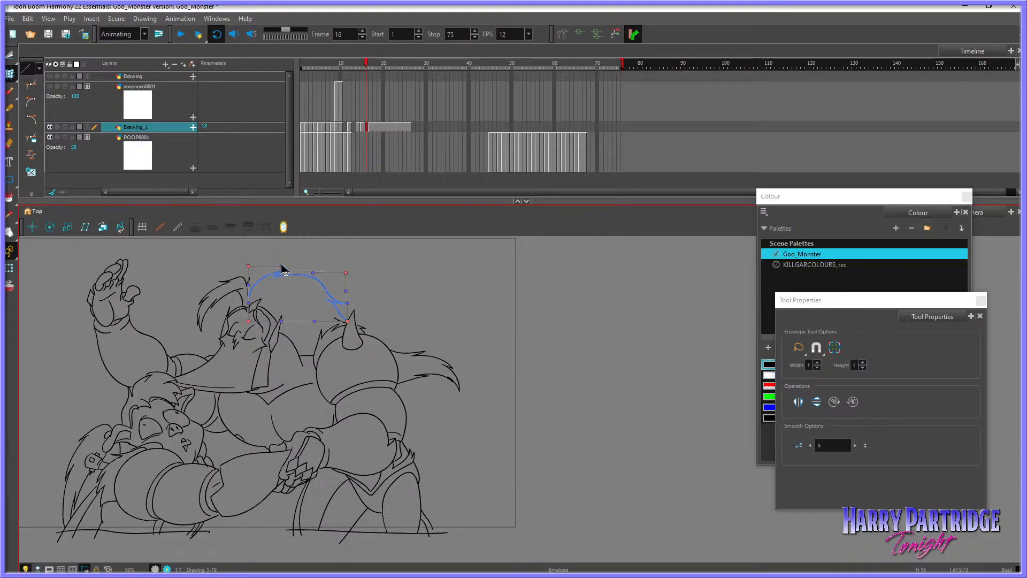
{"action": "left_click_drag", "start_coordinate": [282, 266], "coordinate": [284, 262]}
{"action": "left_click", "coordinate": [288, 259]}
{"action": "key", "text": "comma"}
{"action": "key", "text": "period"}
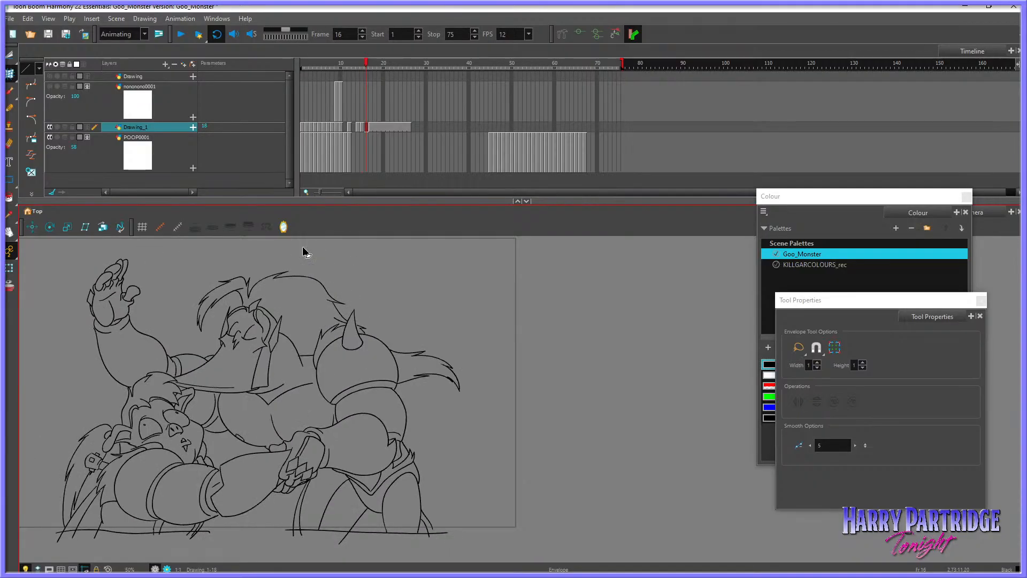
Step: Shift the outline of the larger character's raised forearm slightly inward with the Envelope tool, comparing with the neighbouring frames
{"action": "left_click", "coordinate": [95, 338]}
{"action": "left_click_drag", "start_coordinate": [93, 325], "coordinate": [97, 325]}
{"action": "left_click", "coordinate": [148, 281]}
{"action": "key", "text": "period"}
{"action": "key", "text": "comma"}
{"action": "key", "text": "comma"}
{"action": "key", "text": "comma"}
{"action": "key", "text": "period"}
{"action": "key", "text": "period"}
{"action": "key", "text": "period"}
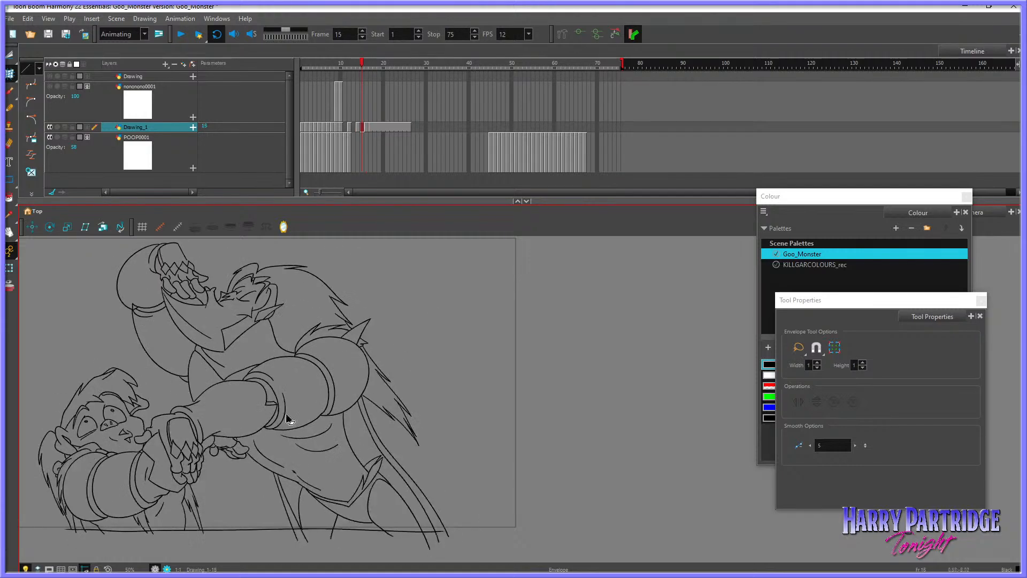
Step: Flip through frames 15 to 17 and compare the inked drawings on frames 12 and 14
{"action": "key", "text": "comma"}
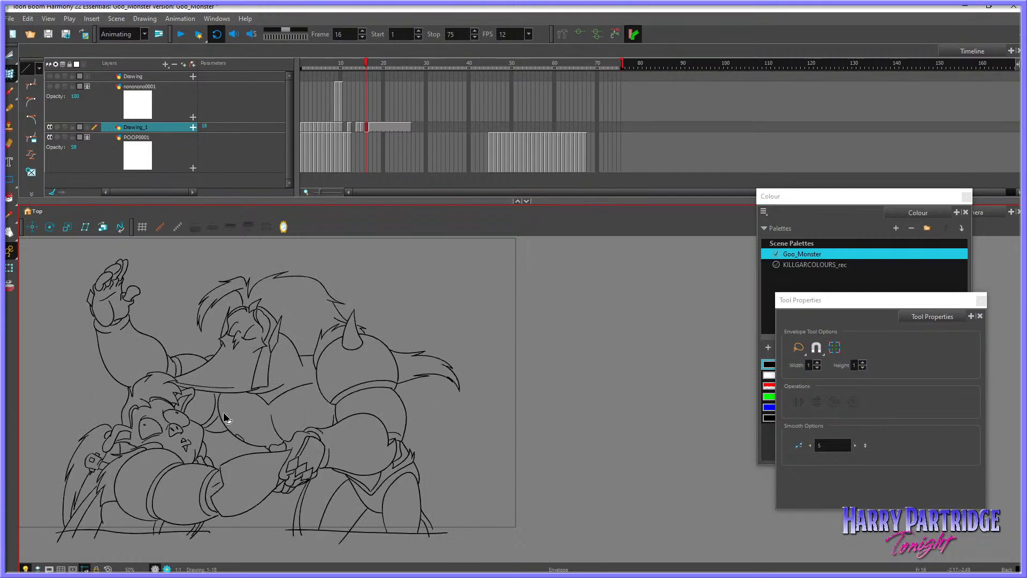
{"action": "key", "text": "period"}
{"action": "key", "text": "comma"}
{"action": "key", "text": "comma"}
{"action": "key", "text": "period"}
{"action": "key", "text": "period"}
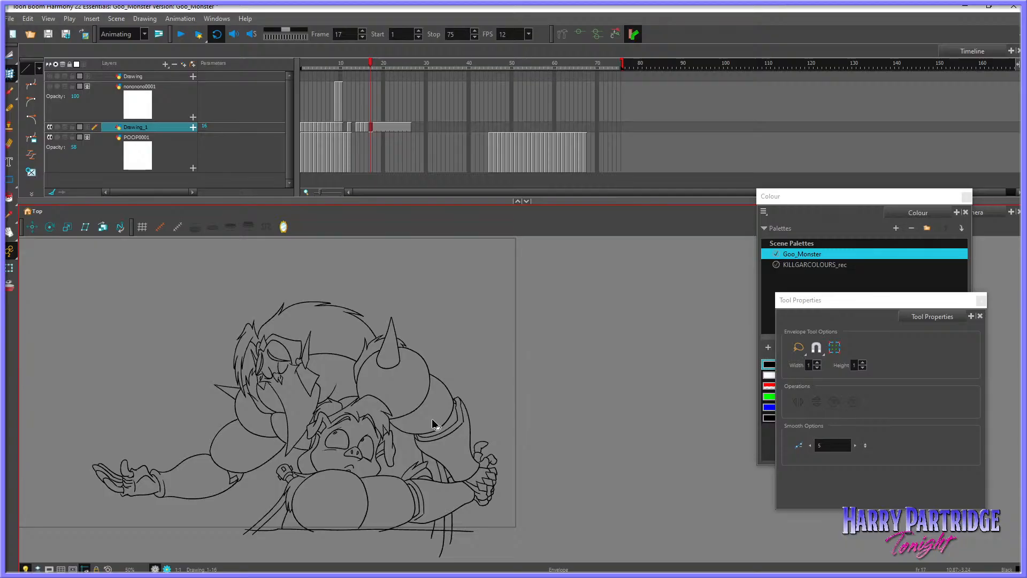
{"action": "left_click", "coordinate": [348, 126]}
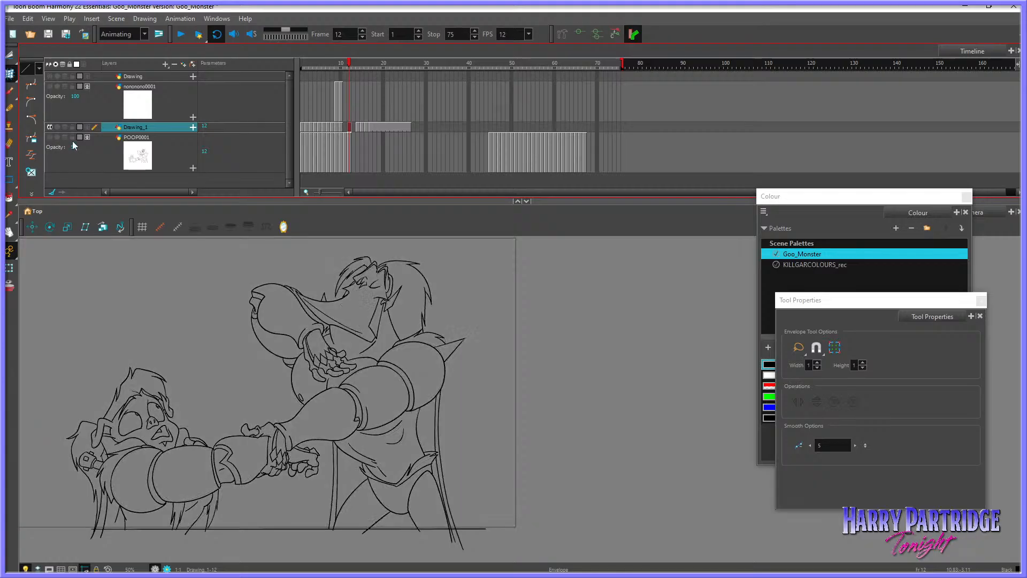
{"action": "left_click", "coordinate": [358, 126]}
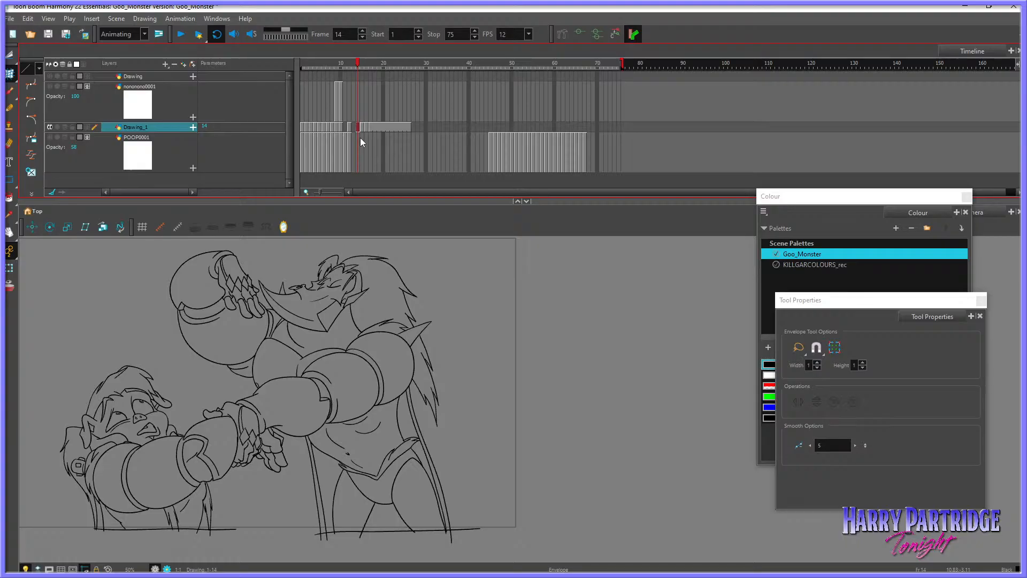
Step: Select the entire inked drawing on frame 12, copy it and clear the selection
{"action": "key", "text": "comma"}
{"action": "key", "text": "comma"}
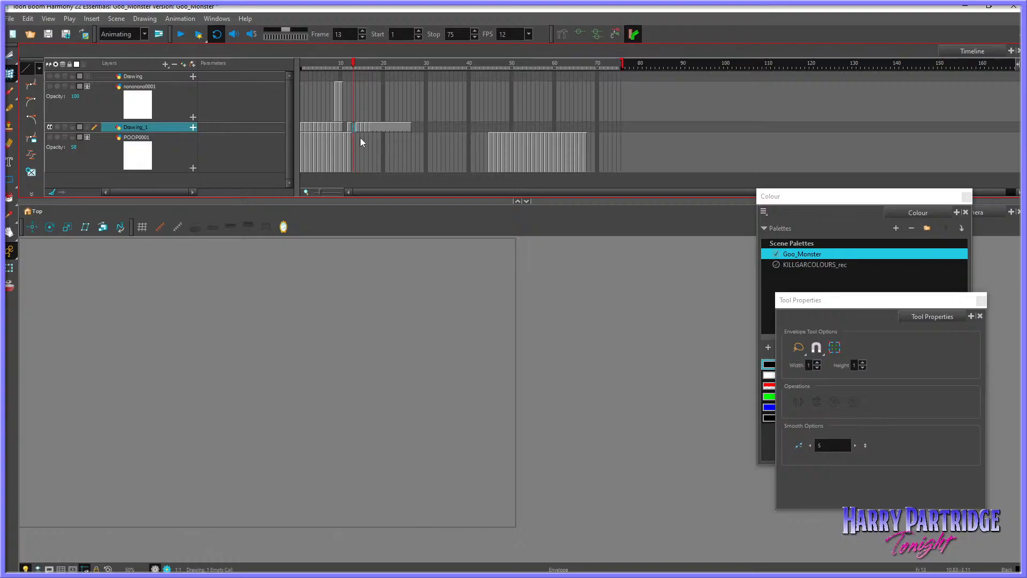
{"action": "left_click", "coordinate": [10, 58]}
{"action": "left_click", "coordinate": [29, 55]}
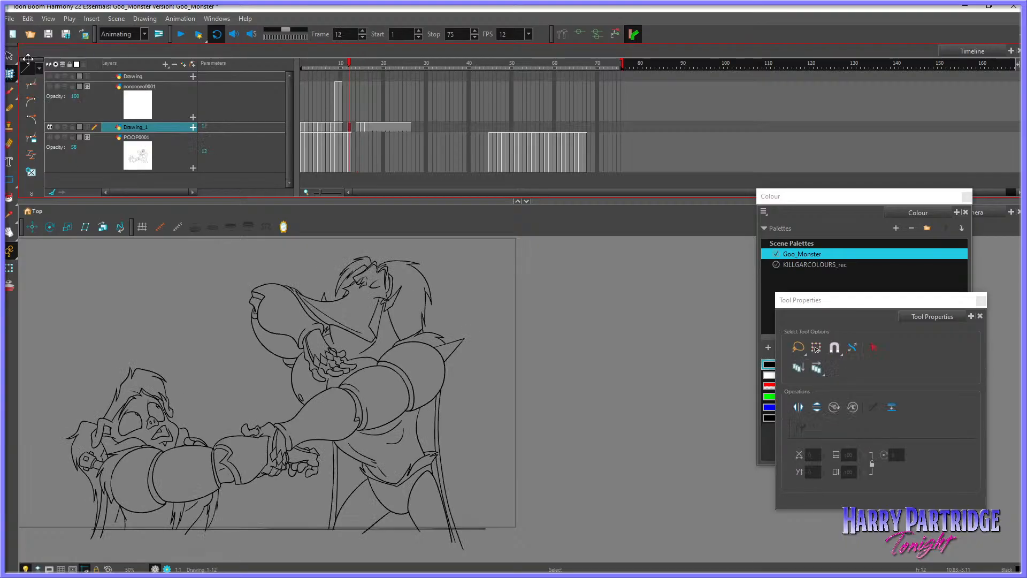
{"action": "mouse_move", "coordinate": [172, 321]}
{"action": "left_mouse_down"}
{"action": "mouse_move", "coordinate": [104, 353]}
{"action": "mouse_move", "coordinate": [412, 557]}
{"action": "mouse_move", "coordinate": [337, 238]}
{"action": "mouse_move", "coordinate": [176, 321]}
{"action": "left_mouse_up"}
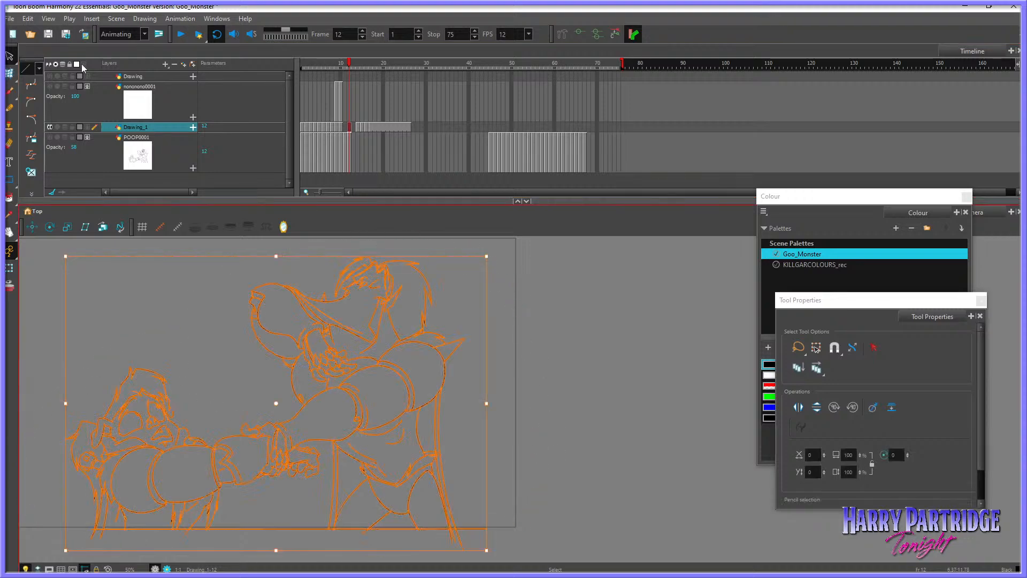
{"action": "left_click", "coordinate": [28, 18]}
{"action": "left_click", "coordinate": [53, 69]}
{"action": "left_click", "coordinate": [616, 305]}
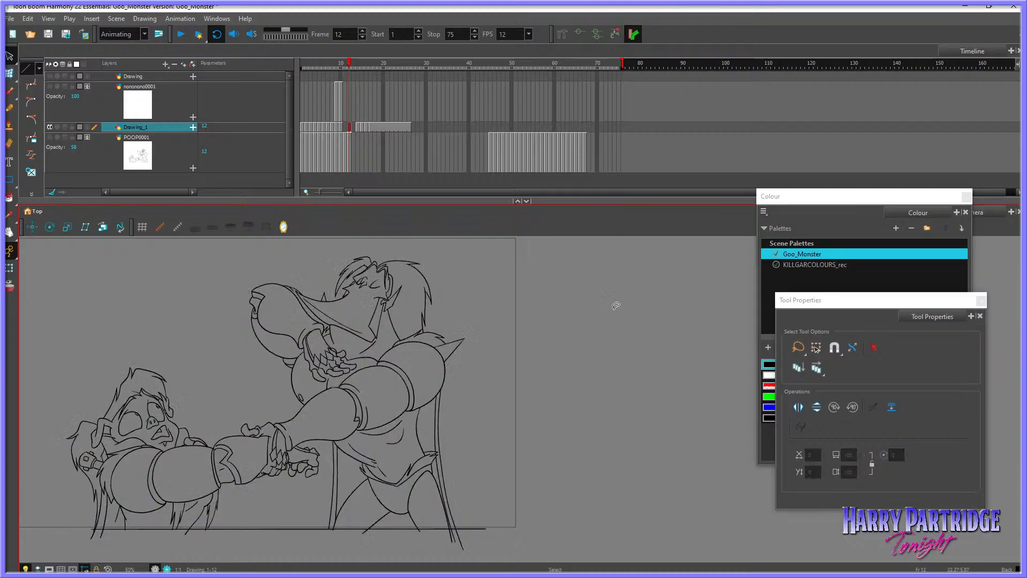
Step: Paste the copied frame 12 drawing into empty frame 13 and shift it slightly toward the frame 14 pose using onion skin
{"action": "key", "text": "period"}
{"action": "key", "text": "alt+o"}
{"action": "right_click", "coordinate": [508, 289]}
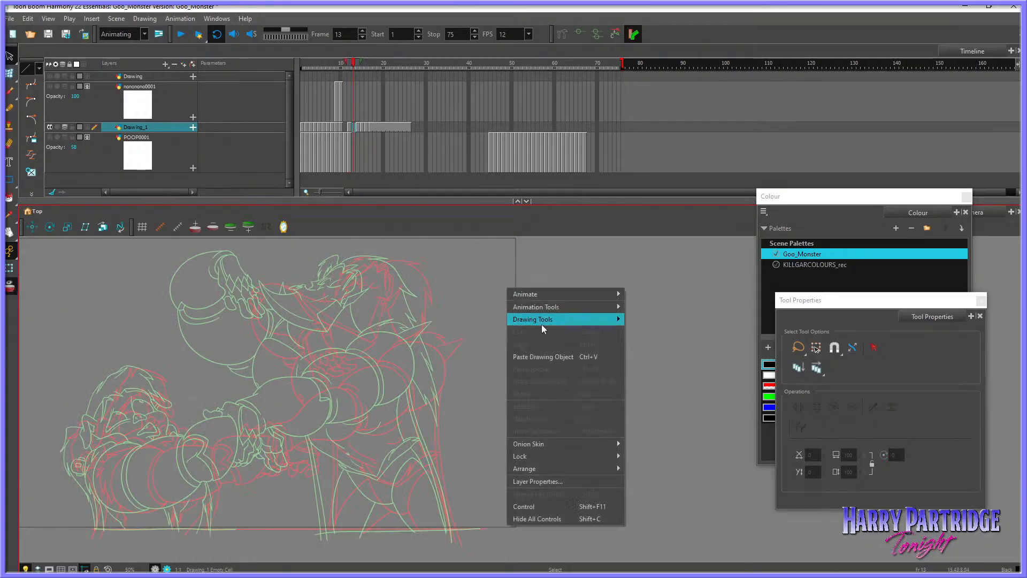
{"action": "left_click", "coordinate": [543, 356]}
{"action": "left_click_drag", "start_coordinate": [493, 257], "coordinate": [492, 254]}
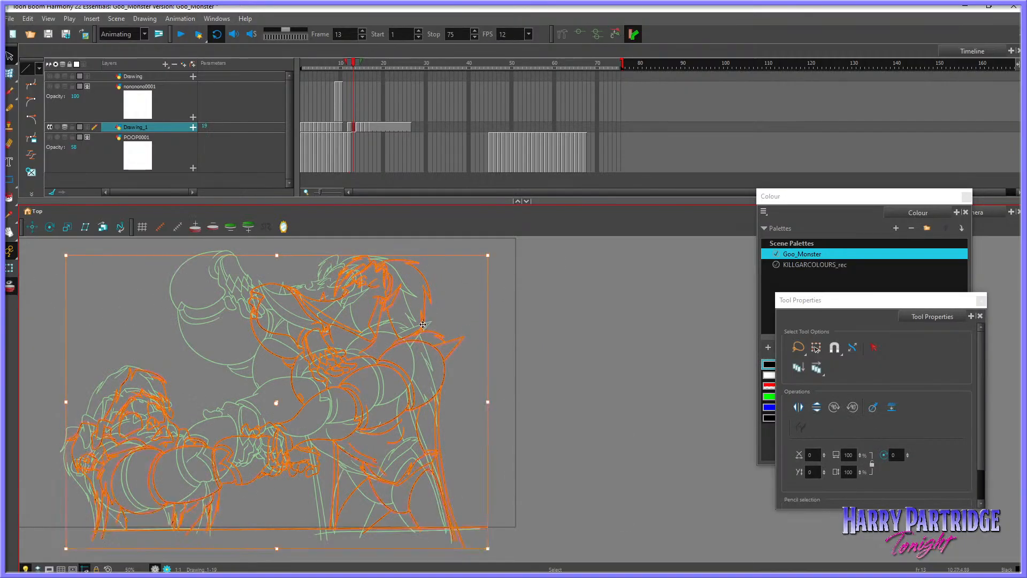
{"action": "left_click_drag", "start_coordinate": [424, 324], "coordinate": [417, 324]}
{"action": "left_click", "coordinate": [436, 306]}
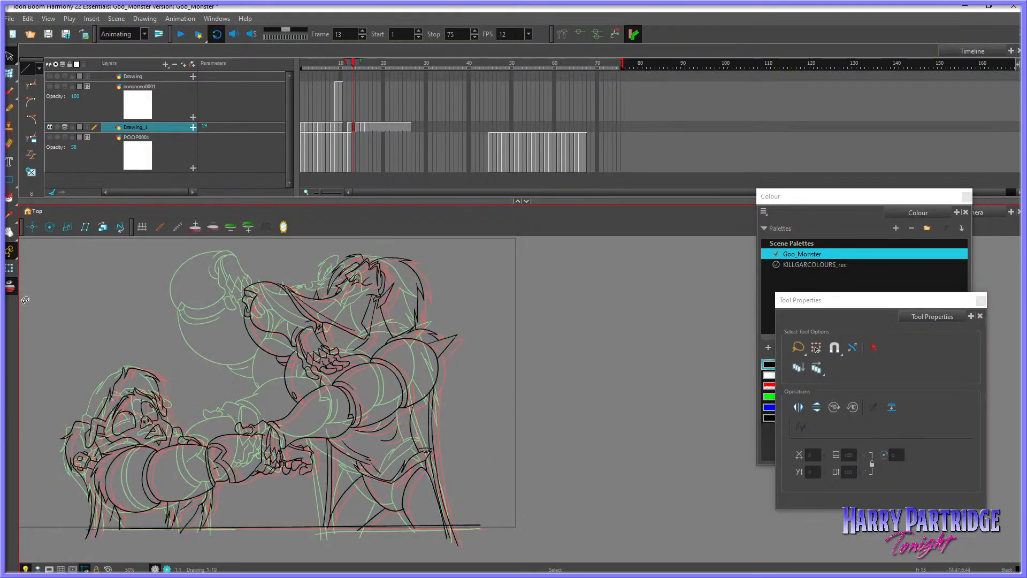
Step: Turn off onion skin and flip through frames 12 to 14 to compare the pasted drawing with its neighbours
{"action": "left_click", "coordinate": [10, 286]}
{"action": "key", "text": "comma"}
{"action": "key", "text": "period"}
{"action": "key", "text": "period"}
{"action": "key", "text": "comma"}
{"action": "key", "text": "comma"}
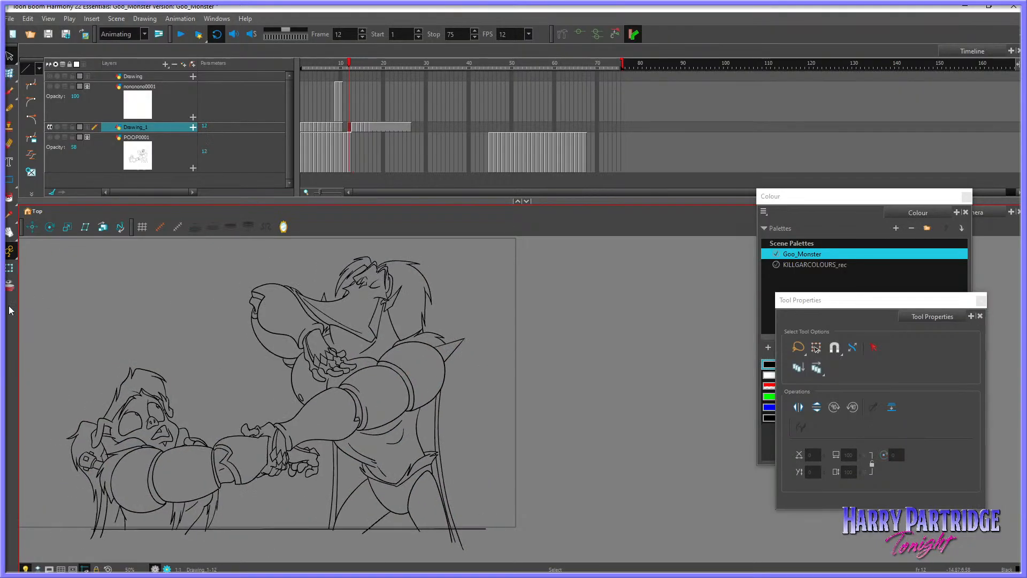
{"action": "key", "text": "period"}
{"action": "key", "text": "period"}
{"action": "key", "text": "comma"}
{"action": "key", "text": "comma"}
{"action": "key", "text": "period"}
{"action": "key", "text": "period"}
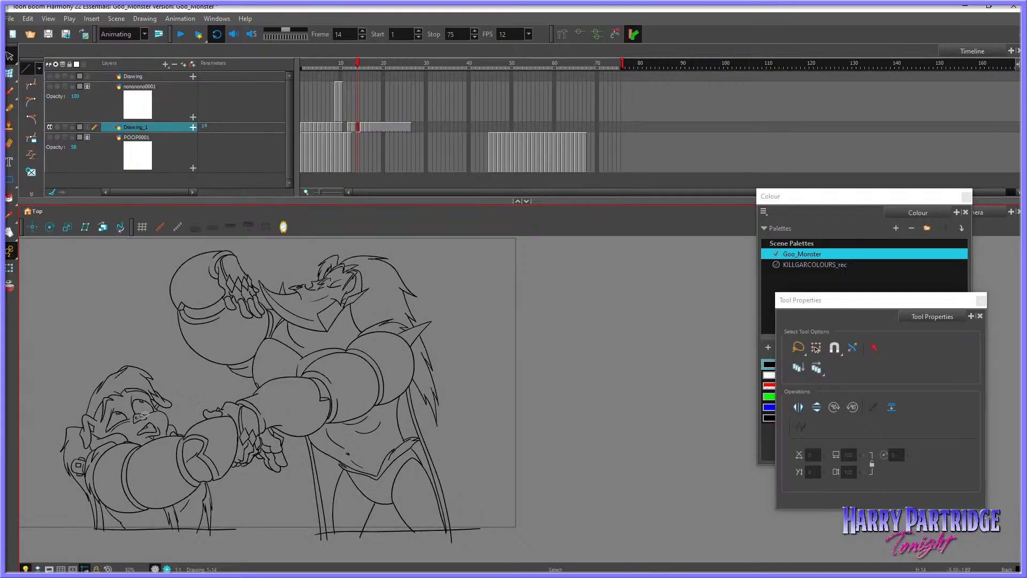
{"action": "key", "text": "period"}
{"action": "key", "text": "comma"}
{"action": "key", "text": "comma"}
{"action": "key", "text": "comma"}
{"action": "key", "text": "period"}
{"action": "key", "text": "period"}
{"action": "key", "text": "comma"}
{"action": "key", "text": "comma"}
{"action": "key", "text": "period"}
{"action": "key", "text": "period"}
{"action": "key", "text": "comma"}
{"action": "key", "text": "comma"}
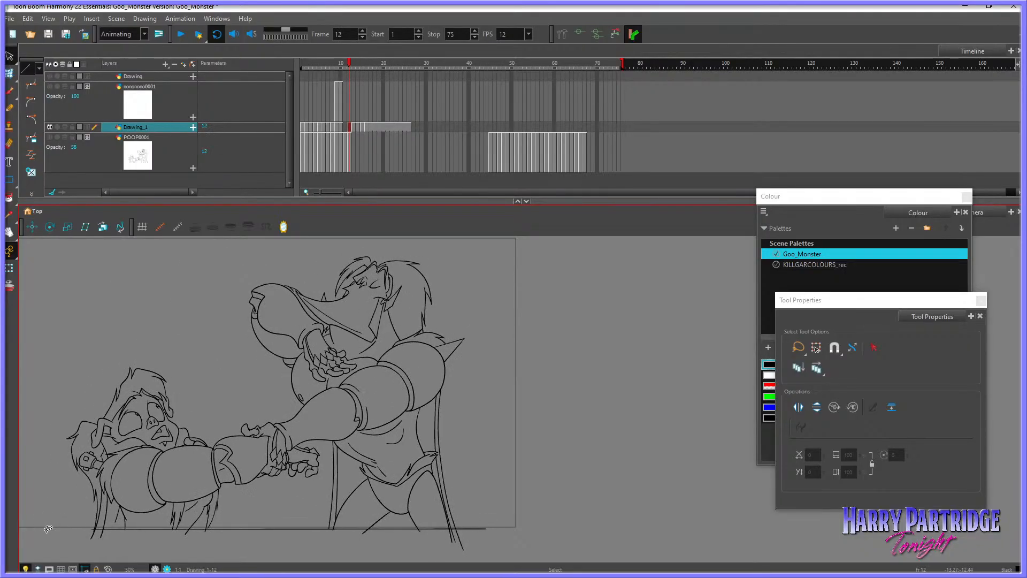
{"action": "key", "text": "period"}
{"action": "key", "text": "period"}
{"action": "key", "text": "comma"}
{"action": "key", "text": "comma"}
{"action": "key", "text": "period"}
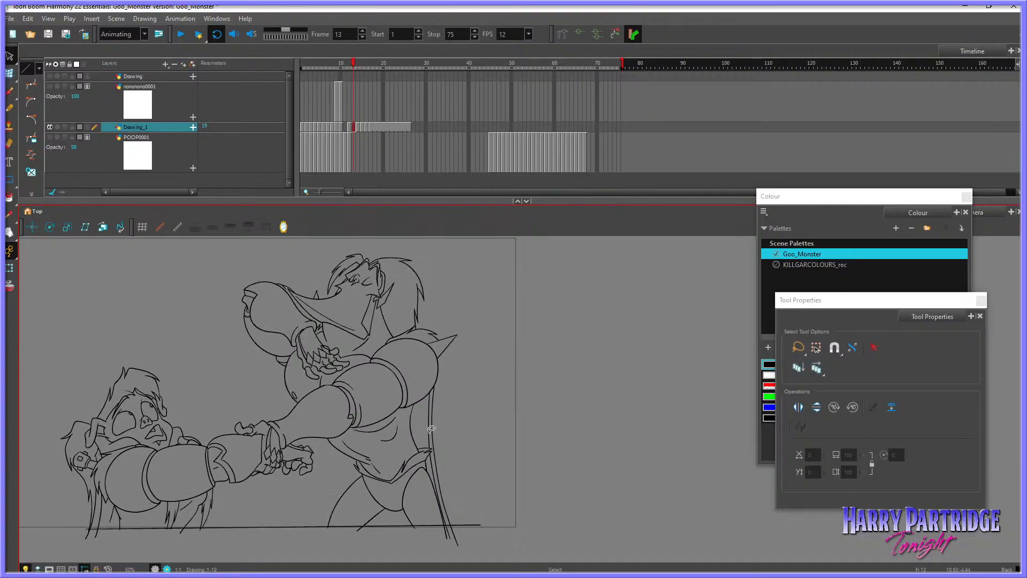
Step: Delete the larger character's long back hair and front hair tuft in frame 13
{"action": "left_click_drag", "start_coordinate": [418, 242], "coordinate": [424, 308]}
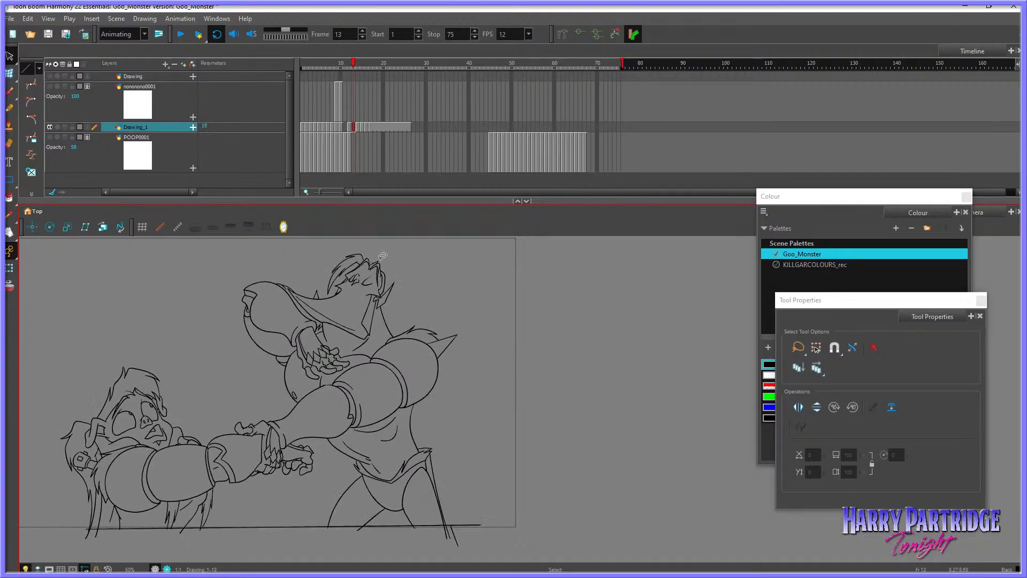
{"action": "left_click_drag", "start_coordinate": [350, 248], "coordinate": [345, 250]}
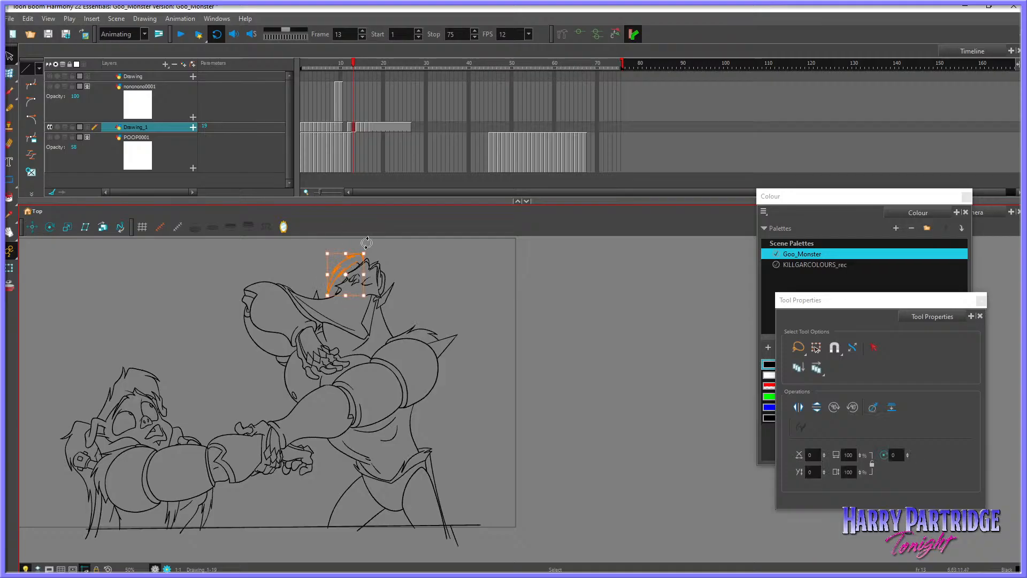
{"action": "key", "text": "Delete"}
Step: Delete the smaller character's hair on top of the head and behind the ear and arm in frame 13
{"action": "mouse_move", "coordinate": [125, 358]}
{"action": "left_mouse_down"}
{"action": "mouse_move", "coordinate": [102, 397]}
{"action": "mouse_move", "coordinate": [128, 361]}
{"action": "left_mouse_up"}
{"action": "key", "text": "comma"}
{"action": "key", "text": "period"}
{"action": "mouse_move", "coordinate": [81, 498]}
{"action": "left_mouse_down"}
{"action": "mouse_move", "coordinate": [107, 535]}
{"action": "mouse_move", "coordinate": [105, 470]}
{"action": "mouse_move", "coordinate": [86, 460]}
{"action": "mouse_move", "coordinate": [59, 468]}
{"action": "left_mouse_up"}
{"action": "key", "text": "Delete"}
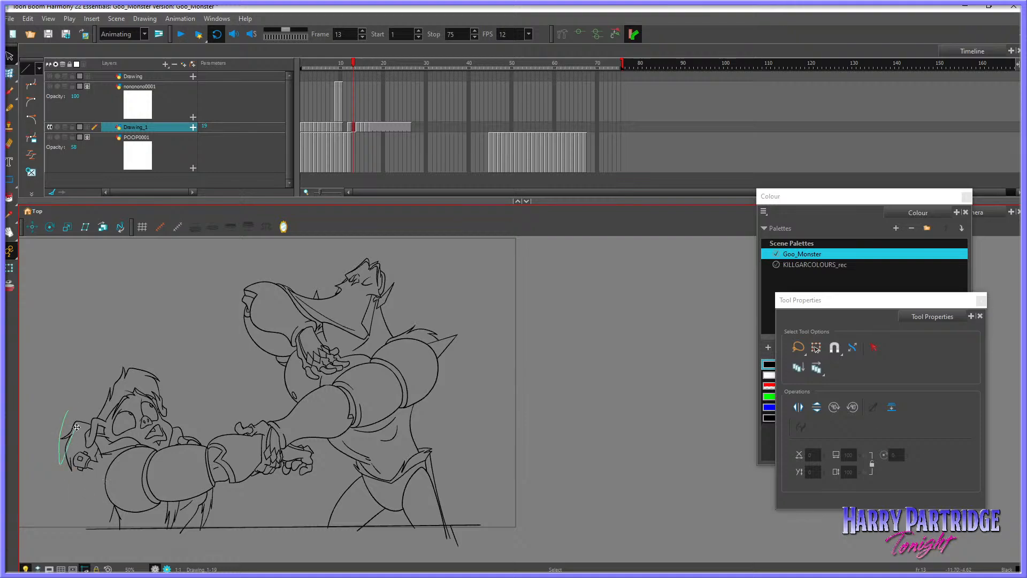
{"action": "key", "text": "Delete"}
{"action": "mouse_move", "coordinate": [127, 381]}
{"action": "left_mouse_down"}
{"action": "mouse_move", "coordinate": [110, 384]}
{"action": "mouse_move", "coordinate": [159, 377]}
{"action": "mouse_move", "coordinate": [156, 393]}
{"action": "left_mouse_up"}
{"action": "key", "text": "Delete"}
{"action": "key", "text": "Delete"}
Step: Compare frames 12 to 14 and delete the hair tufts above the larger character's shoulder in frame 13
{"action": "key", "text": "comma"}
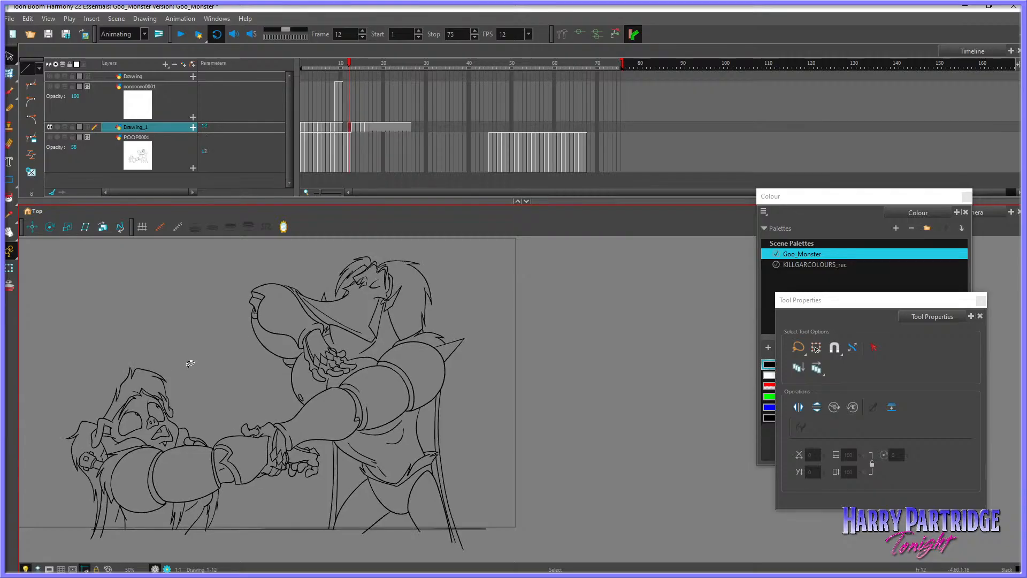
{"action": "key", "text": "period"}
{"action": "key", "text": "period"}
{"action": "key", "text": "comma"}
{"action": "key", "text": "comma"}
{"action": "key", "text": "period"}
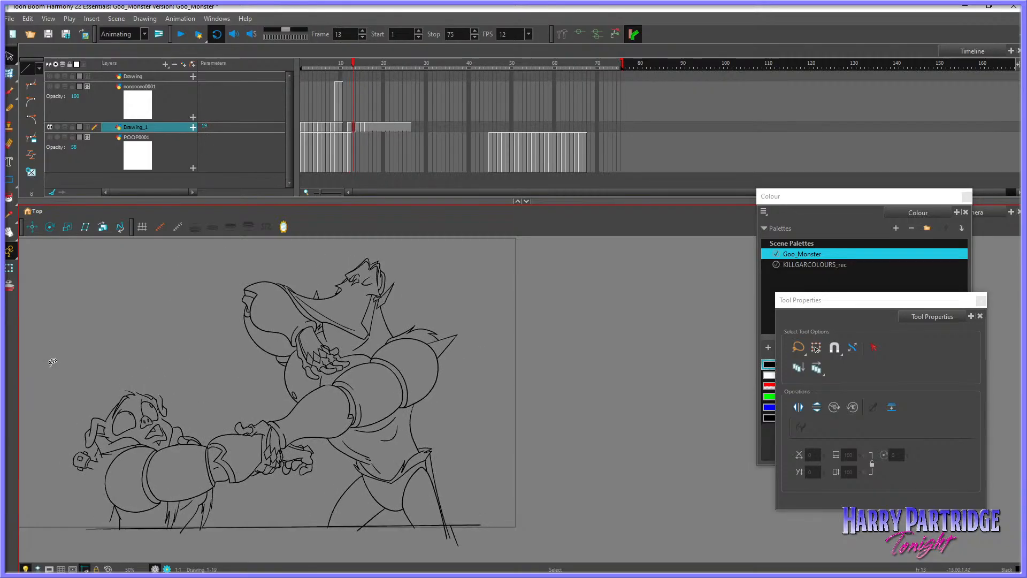
{"action": "mouse_move", "coordinate": [399, 346]}
{"action": "left_mouse_down"}
{"action": "mouse_move", "coordinate": [321, 249]}
{"action": "mouse_move", "coordinate": [247, 295]}
{"action": "left_mouse_up"}
{"action": "key", "text": "Delete"}
Step: Enlarge the drawing area and examine how both characters' poses progress across frames 12 to 14
{"action": "scroll", "coordinate": [354, 442], "scroll_direction": "up", "scroll_amount": 1}
{"action": "left_click_drag", "start_coordinate": [362, 200], "coordinate": [376, 150]}
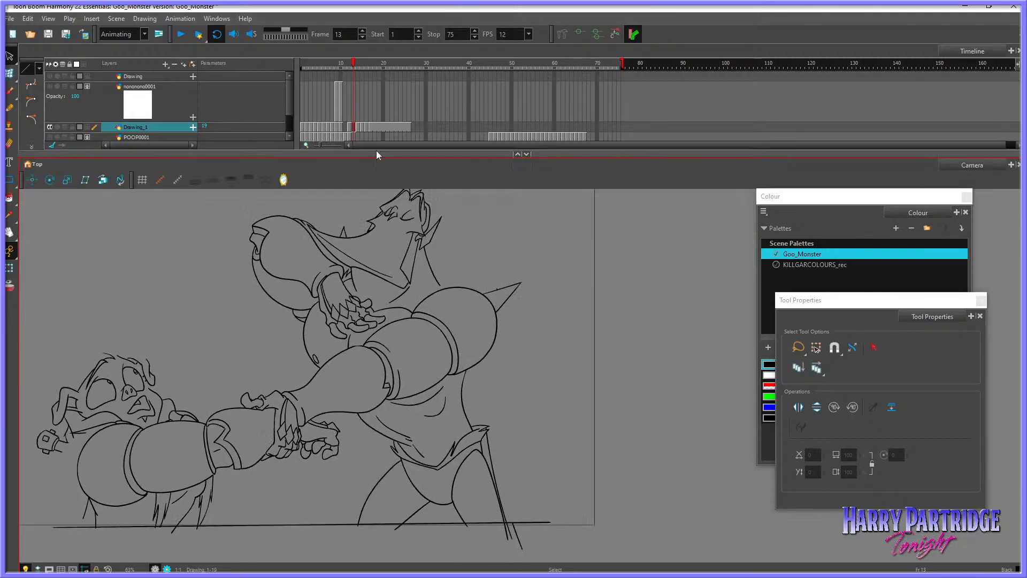
{"action": "left_click", "coordinate": [10, 232]}
{"action": "left_click_drag", "start_coordinate": [117, 259], "coordinate": [132, 272]}
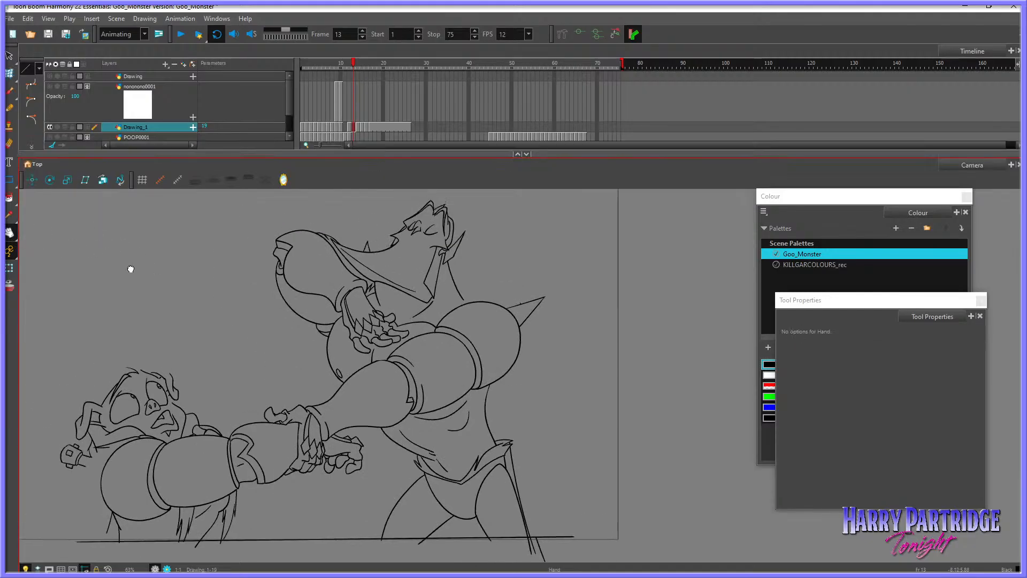
{"action": "key", "text": "comma"}
{"action": "key", "text": "period"}
{"action": "key", "text": "period"}
{"action": "key", "text": "comma"}
{"action": "key", "text": "comma"}
{"action": "key", "text": "period"}
{"action": "key", "text": "period"}
{"action": "key", "text": "comma"}
{"action": "key", "text": "comma"}
{"action": "key", "text": "alt+s"}
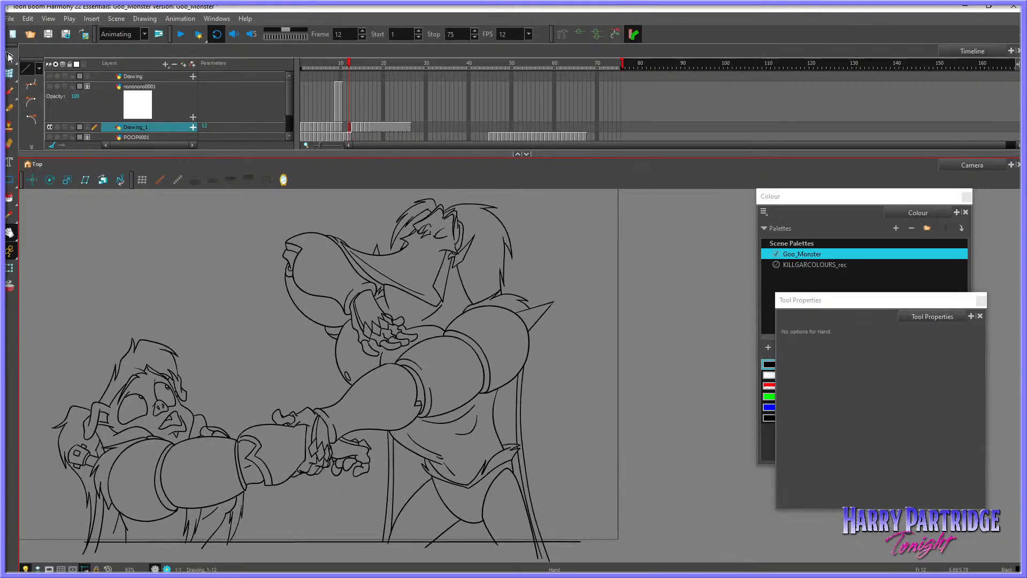
{"action": "key", "text": "period"}
{"action": "key", "text": "period"}
{"action": "key", "text": "comma"}
{"action": "key", "text": "comma"}
{"action": "key", "text": "period"}
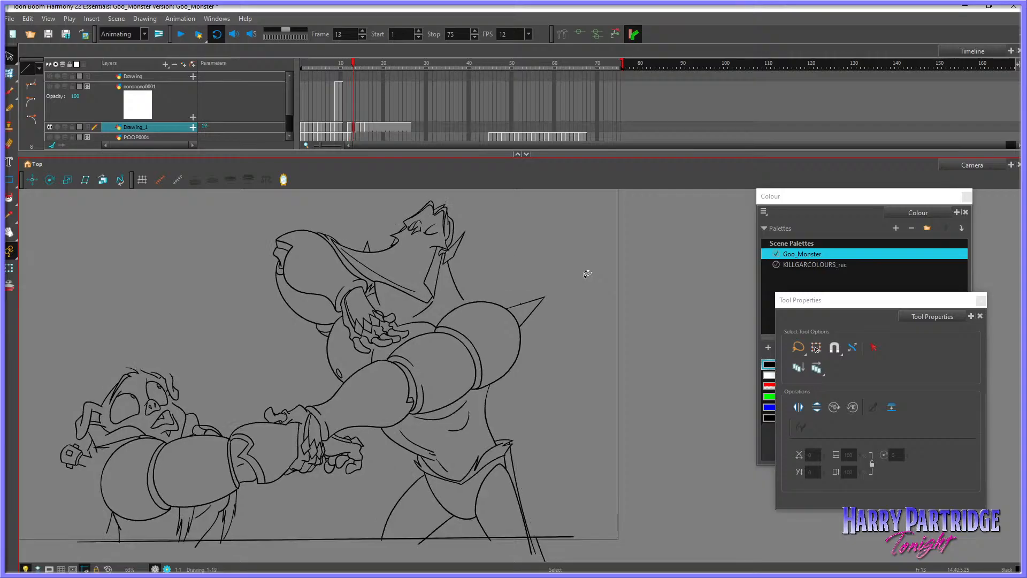
{"action": "key", "text": "period"}
{"action": "key", "text": "comma"}
{"action": "key", "text": "comma"}
{"action": "key", "text": "period"}
{"action": "key", "text": "period"}
{"action": "key", "text": "comma"}
{"action": "key", "text": "comma"}
{"action": "key", "text": "period"}
Step: Check the smaller character's earring in frame 13 against the neighbouring drawings with onion skin
{"action": "left_click_drag", "start_coordinate": [107, 444], "coordinate": [60, 440]}
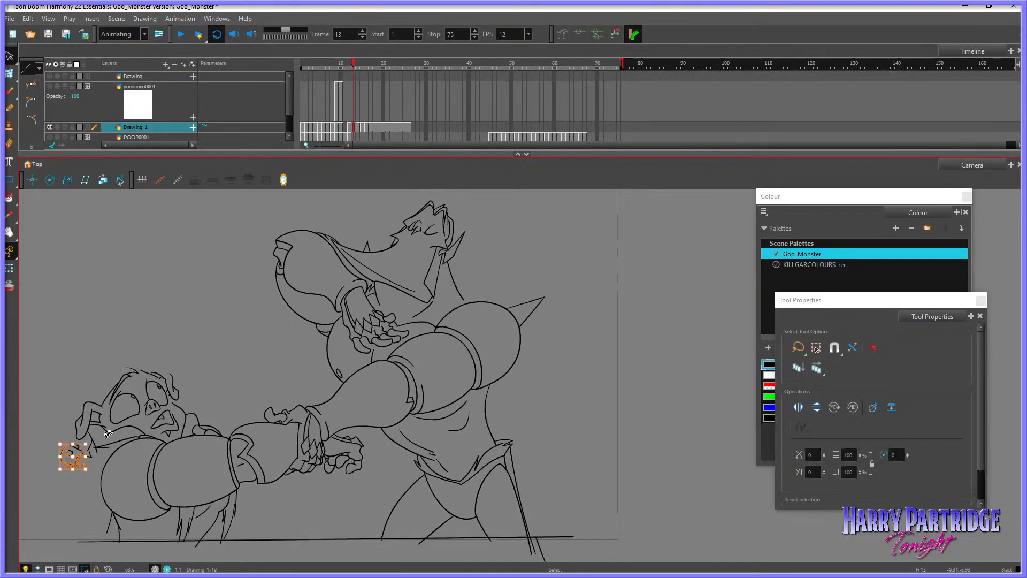
{"action": "scroll", "coordinate": [108, 433], "scroll_direction": "down", "scroll_amount": 2}
{"action": "scroll", "coordinate": [108, 434], "scroll_direction": "up", "scroll_amount": 4}
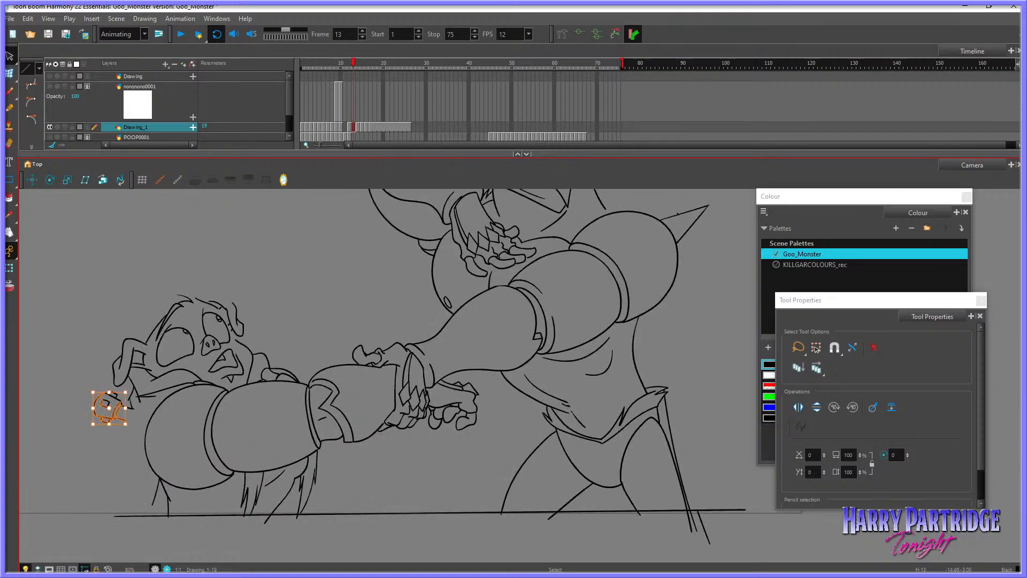
{"action": "left_click", "coordinate": [10, 289]}
{"action": "left_click", "coordinate": [331, 286]}
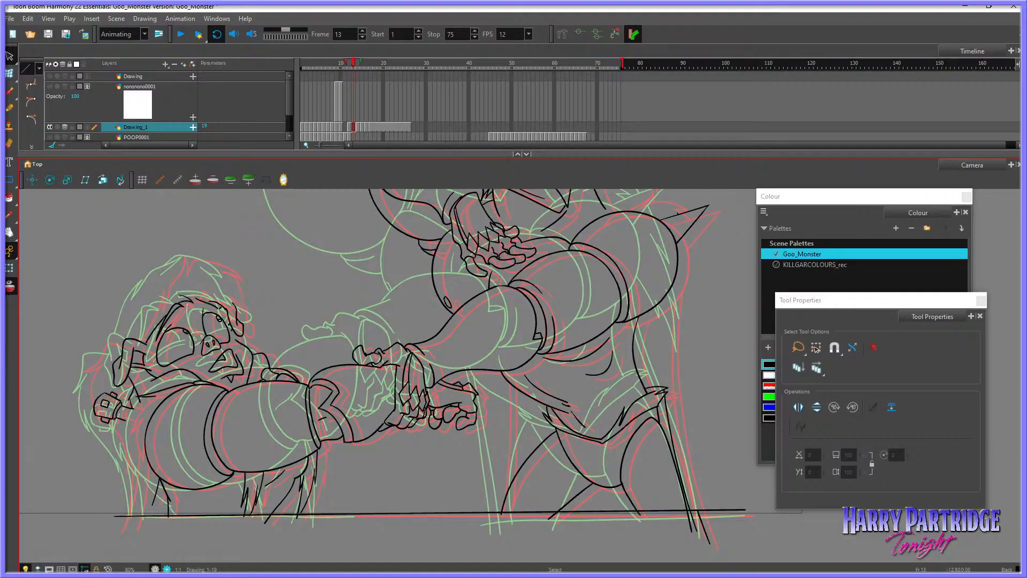
{"action": "key", "text": "alt+o"}
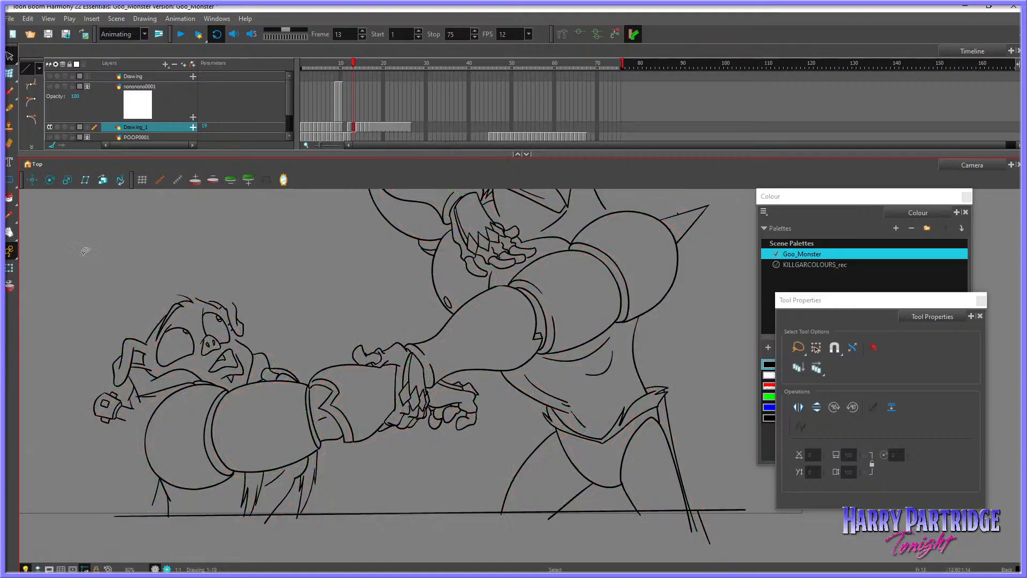
Step: Flip repeatedly through frames 12 to 14 to examine the smaller character's head, earring and lower body
{"action": "key", "text": "period"}
{"action": "key", "text": "comma"}
{"action": "key", "text": "period"}
{"action": "key", "text": "comma"}
{"action": "key", "text": "comma"}
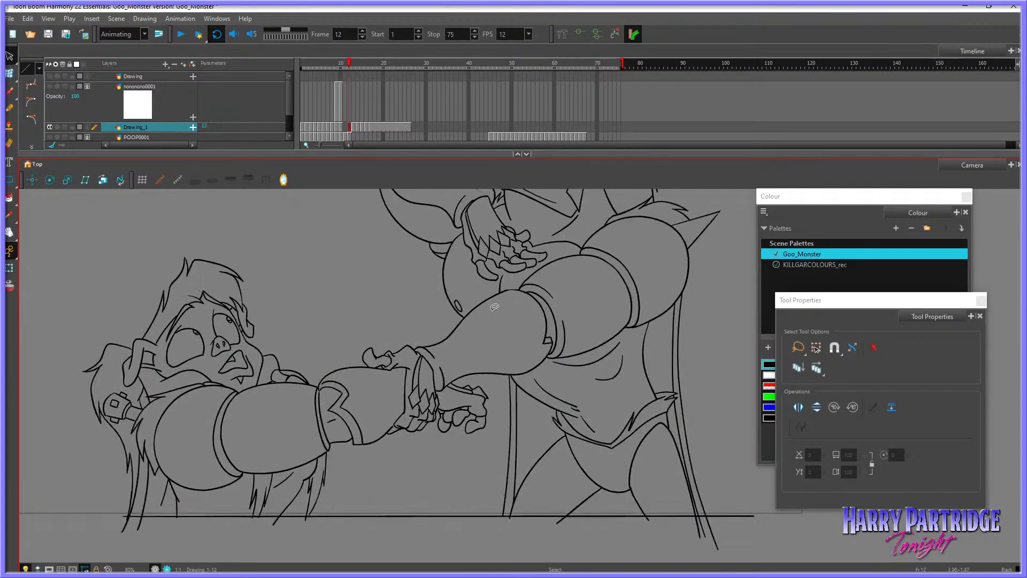
{"action": "key", "text": "period"}
{"action": "key", "text": "period"}
{"action": "key", "text": "comma"}
{"action": "key", "text": "comma"}
{"action": "key", "text": "period"}
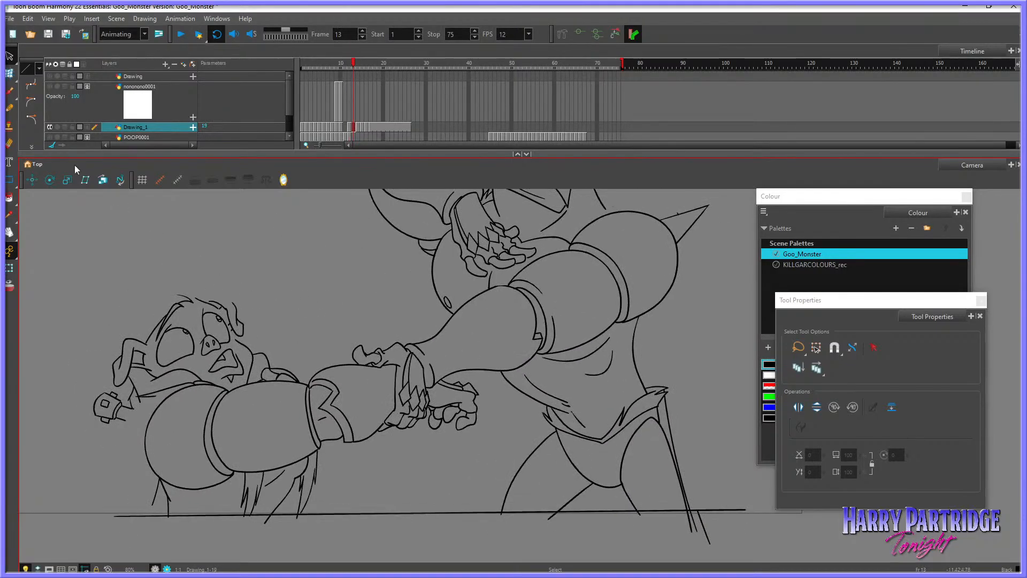
{"action": "key", "text": "comma"}
{"action": "key", "text": "period"}
{"action": "key", "text": "period"}
{"action": "key", "text": "comma"}
{"action": "key", "text": "comma"}
{"action": "key", "text": "period"}
{"action": "mouse_move", "coordinate": [119, 390]}
{"action": "left_mouse_down"}
{"action": "mouse_move", "coordinate": [132, 393]}
{"action": "mouse_move", "coordinate": [127, 407]}
{"action": "left_mouse_up"}
{"action": "key", "text": "comma"}
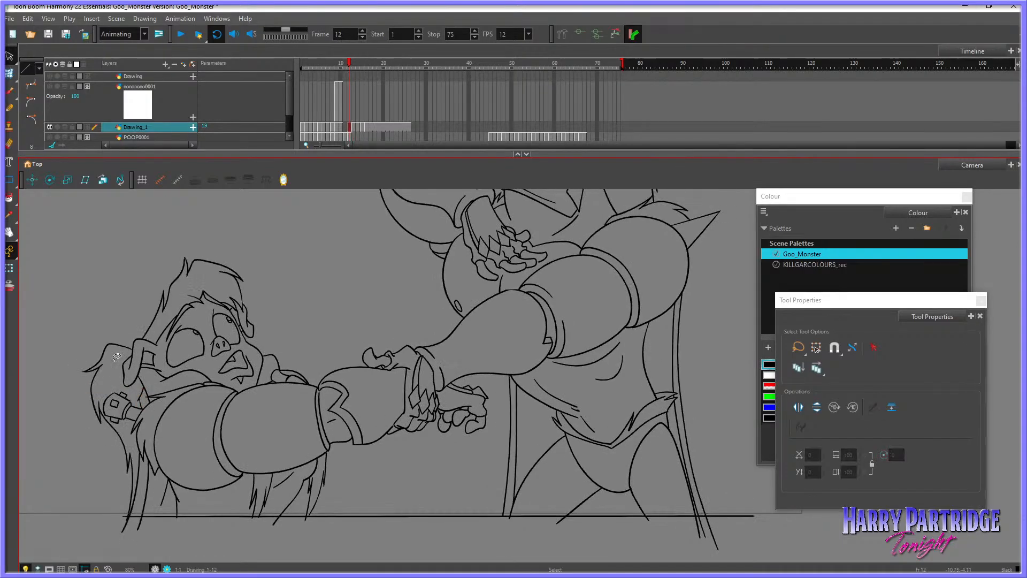
{"action": "key", "text": "period"}
{"action": "key", "text": "comma"}
{"action": "key", "text": "period"}
{"action": "key", "text": "period"}
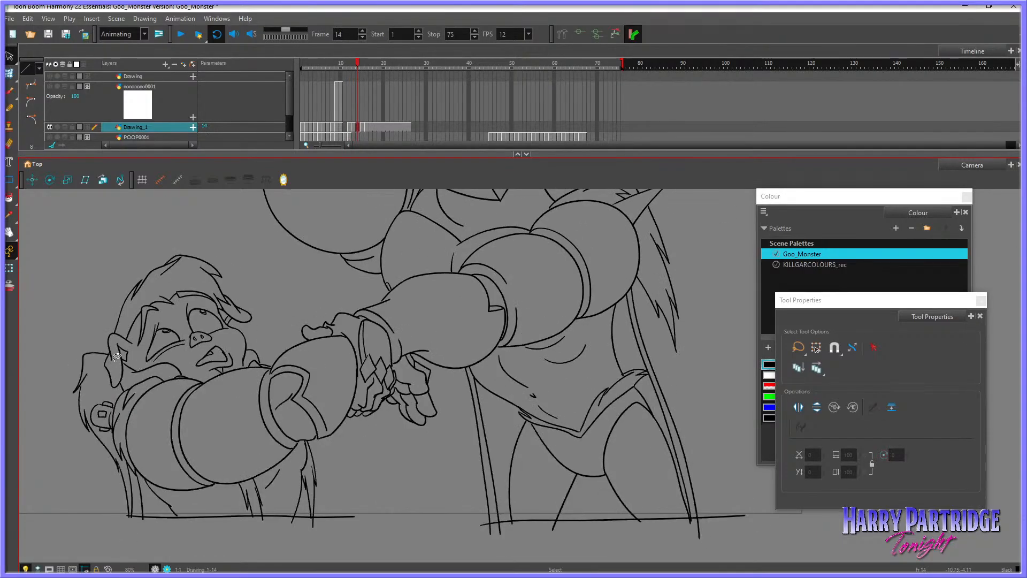
{"action": "key", "text": "comma"}
{"action": "key", "text": "comma"}
{"action": "scroll", "coordinate": [50, 510], "scroll_direction": "down", "scroll_amount": 1}
{"action": "key", "text": "period"}
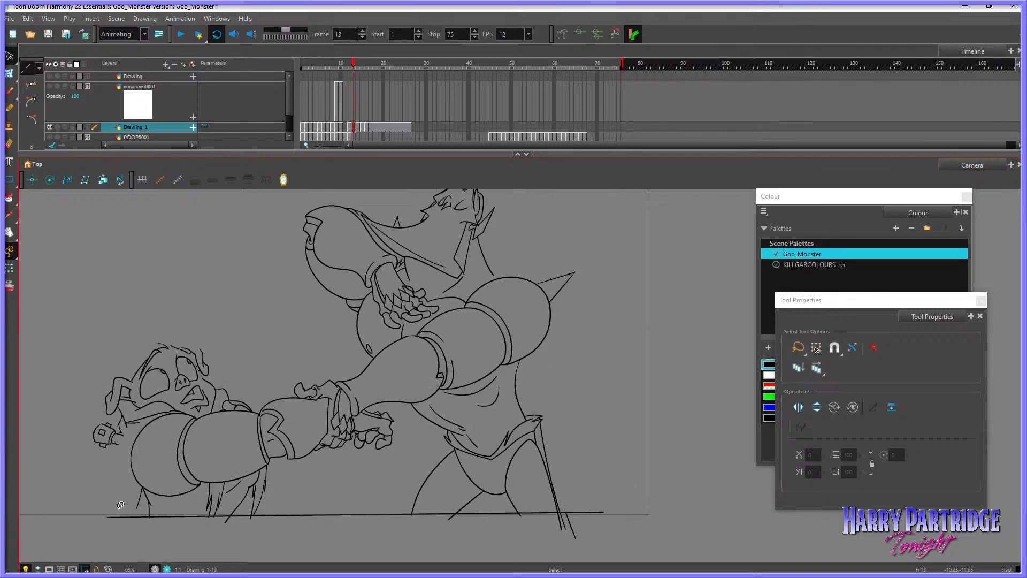
{"action": "key", "text": "period"}
{"action": "key", "text": "comma"}
{"action": "key", "text": "comma"}
{"action": "key", "text": "period"}
Step: Delete the ground line in frame 13 and nudge the smaller character's lower body lines, comparing with the neighbouring frames
{"action": "mouse_move", "coordinate": [278, 471]}
{"action": "left_mouse_down"}
{"action": "mouse_move", "coordinate": [244, 489]}
{"action": "mouse_move", "coordinate": [145, 505]}
{"action": "left_mouse_up"}
{"action": "left_click", "coordinate": [273, 515]}
{"action": "key", "text": "Delete"}
{"action": "left_click_drag", "start_coordinate": [230, 522], "coordinate": [237, 521]}
{"action": "key", "text": "period"}
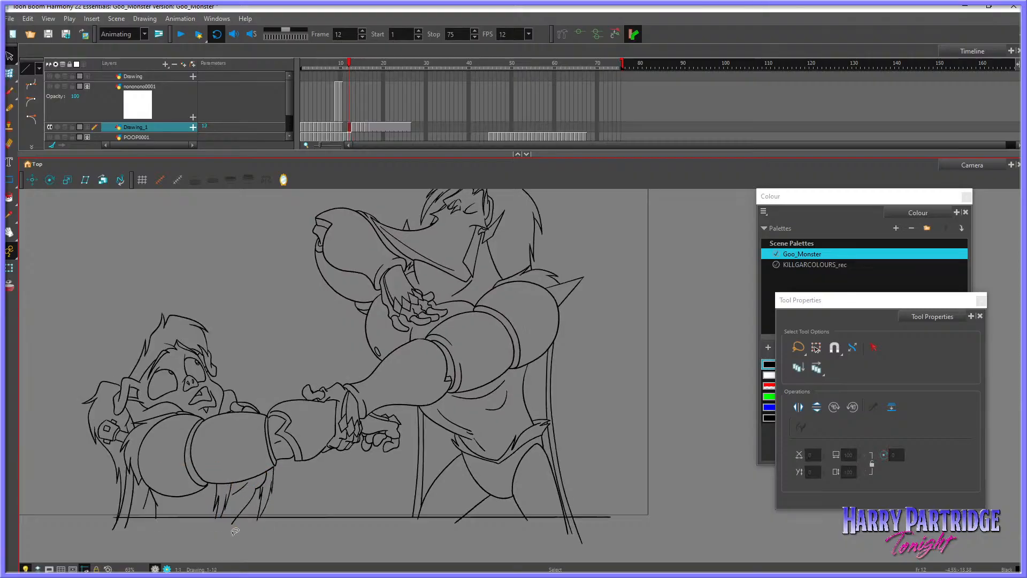
{"action": "key", "text": "period"}
{"action": "key", "text": "comma"}
{"action": "key", "text": "comma"}
{"action": "key", "text": "period"}
{"action": "key", "text": "comma"}
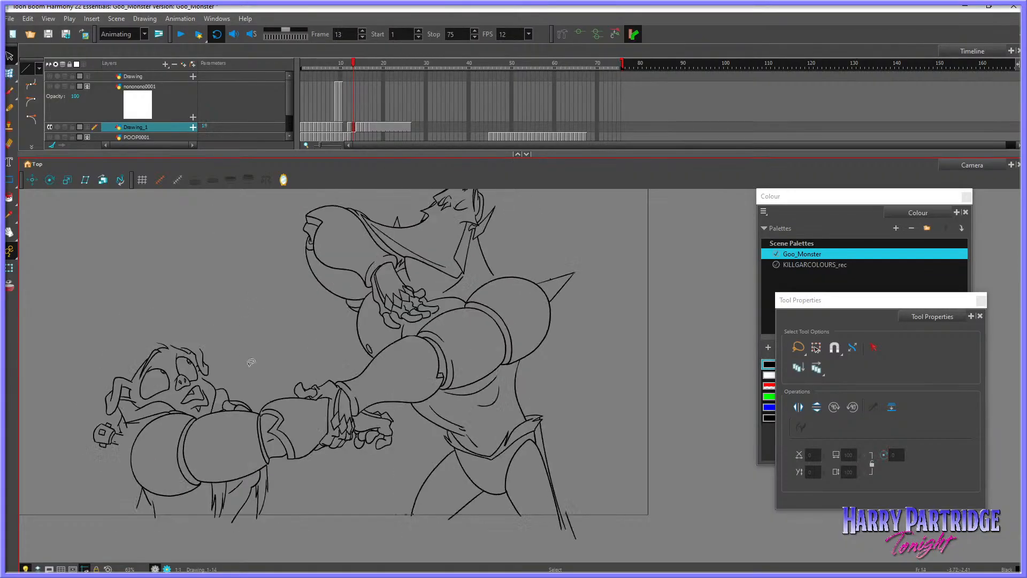
{"action": "key", "text": "comma"}
Step: Try to reshape the top of the smaller character's head in frame 13 with the Envelope tool
{"action": "left_click", "coordinate": [10, 74]}
{"action": "key", "text": "period"}
{"action": "key", "text": "period"}
{"action": "key", "text": "comma"}
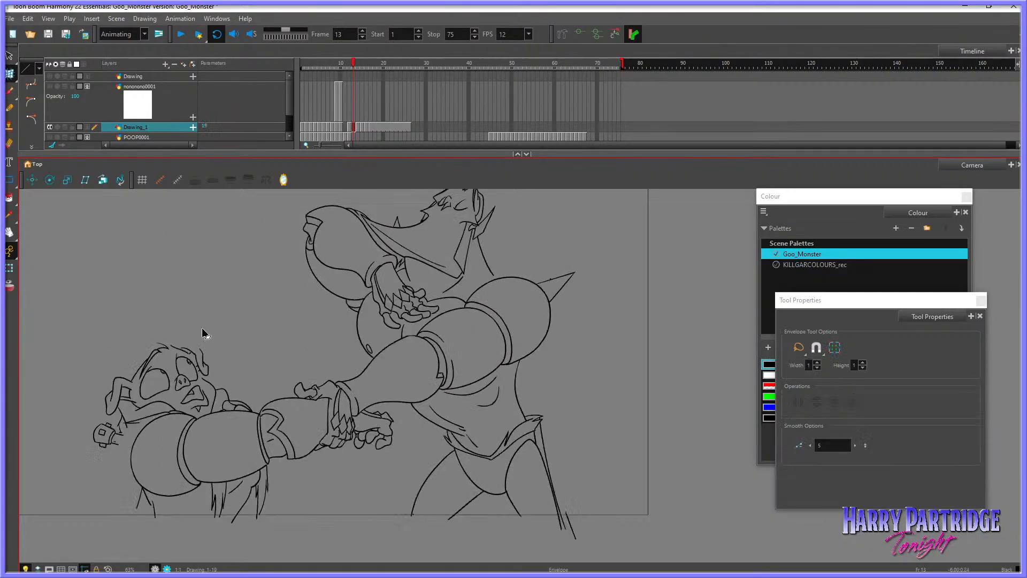
{"action": "key", "text": "comma"}
{"action": "key", "text": "period"}
{"action": "mouse_move", "coordinate": [162, 309]}
{"action": "left_mouse_down"}
{"action": "mouse_move", "coordinate": [132, 405]}
{"action": "mouse_move", "coordinate": [214, 337]}
{"action": "mouse_move", "coordinate": [209, 372]}
{"action": "mouse_move", "coordinate": [199, 353]}
{"action": "mouse_move", "coordinate": [211, 374]}
{"action": "left_mouse_up"}
{"action": "key", "text": "ctrl+z"}
{"action": "left_click", "coordinate": [227, 359]}
{"action": "key", "text": "comma"}
{"action": "key", "text": "period"}
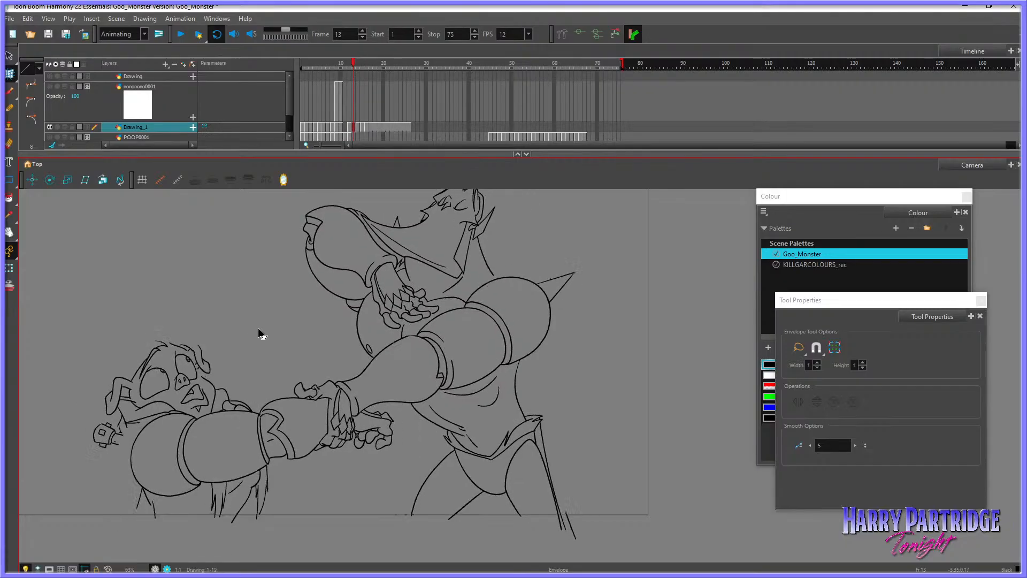
Step: Undo the Envelope change to the smaller character's earring-side ear and move the ear slightly toward the face
{"action": "mouse_move", "coordinate": [112, 370]}
{"action": "left_mouse_down"}
{"action": "mouse_move", "coordinate": [97, 391]}
{"action": "mouse_move", "coordinate": [110, 406]}
{"action": "mouse_move", "coordinate": [122, 396]}
{"action": "mouse_move", "coordinate": [104, 418]}
{"action": "mouse_move", "coordinate": [145, 402]}
{"action": "left_mouse_up"}
{"action": "key", "text": "ctrl+z"}
{"action": "key", "text": "ctrl+z"}
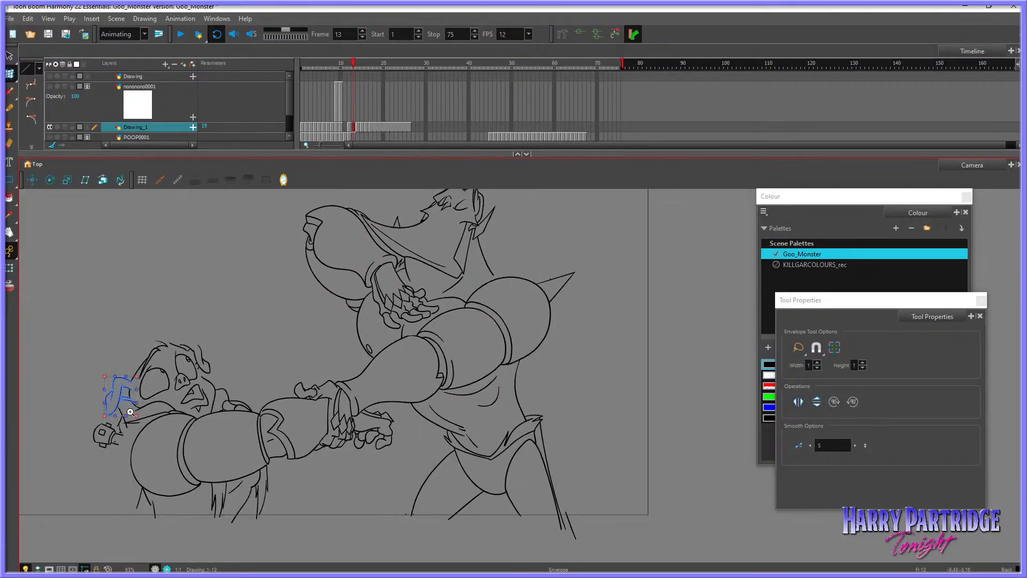
{"action": "left_click", "coordinate": [10, 57]}
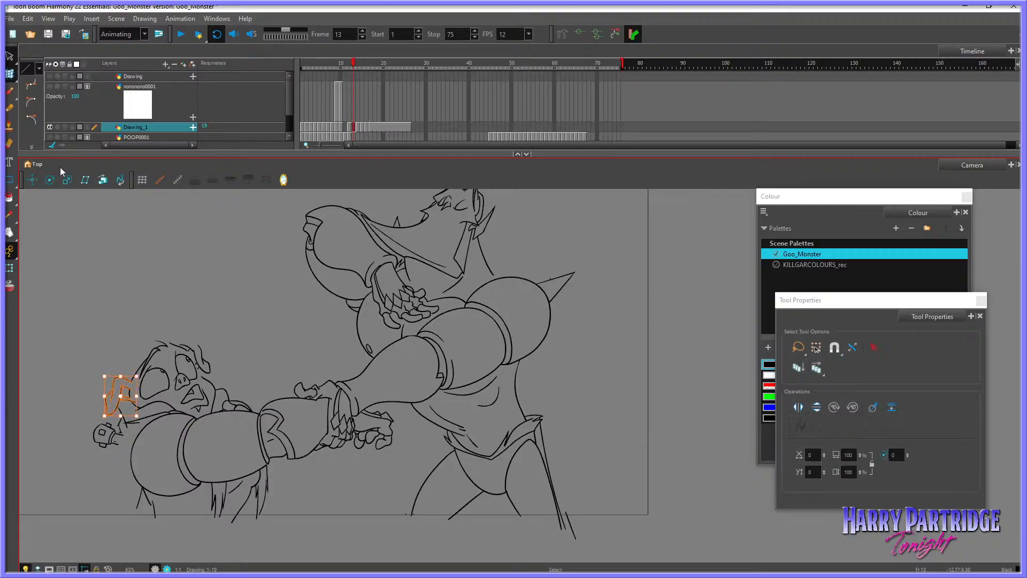
{"action": "mouse_move", "coordinate": [120, 354]}
{"action": "left_mouse_down"}
{"action": "mouse_move", "coordinate": [101, 398]}
{"action": "mouse_move", "coordinate": [128, 385]}
{"action": "mouse_move", "coordinate": [131, 407]}
{"action": "left_mouse_up"}
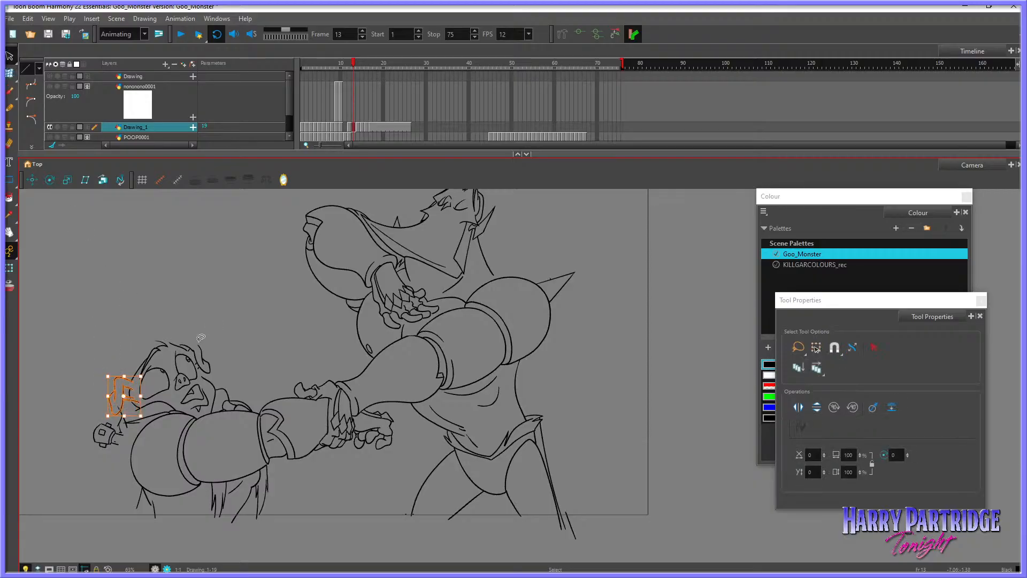
{"action": "left_click", "coordinate": [202, 337]}
{"action": "key", "text": "comma"}
{"action": "key", "text": "period"}
Step: Adjust the small inner line of the smaller character's ear slightly in frame 13
{"action": "left_click", "coordinate": [138, 397]}
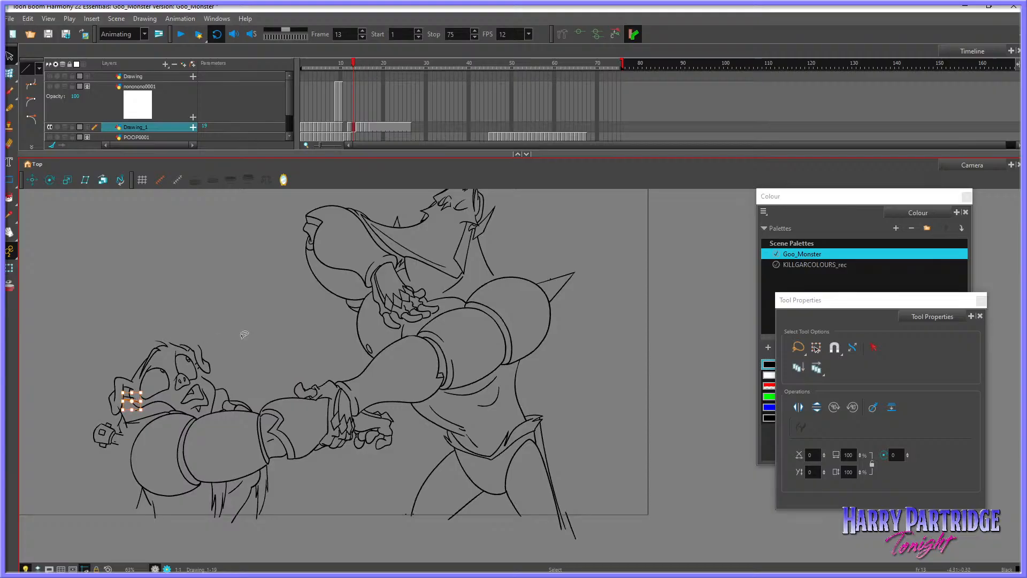
{"action": "left_click", "coordinate": [243, 334]}
{"action": "left_click", "coordinate": [131, 397]}
{"action": "left_click_drag", "start_coordinate": [140, 399], "coordinate": [138, 399]}
{"action": "left_click", "coordinate": [247, 329]}
Step: Nudge the smaller character's far ear slightly upward in frame 13, comparing with frames 12 and 14
{"action": "key", "text": "comma"}
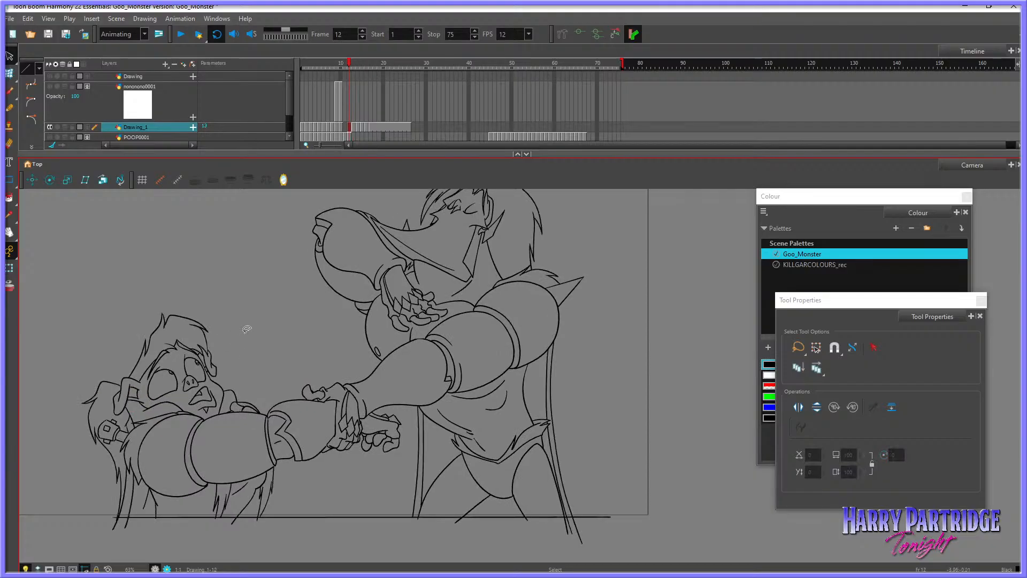
{"action": "key", "text": "period"}
{"action": "key", "text": "comma"}
{"action": "key", "text": "period"}
{"action": "left_click", "coordinate": [206, 371]}
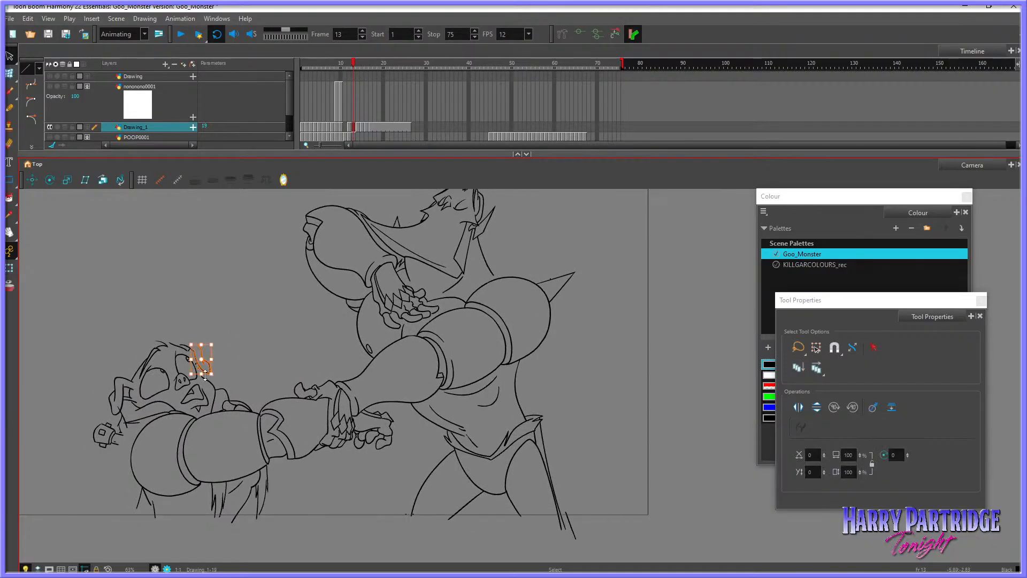
{"action": "left_click_drag", "start_coordinate": [202, 359], "coordinate": [201, 350]}
{"action": "left_click", "coordinate": [249, 346]}
{"action": "key", "text": "comma"}
{"action": "key", "text": "period"}
{"action": "key", "text": "period"}
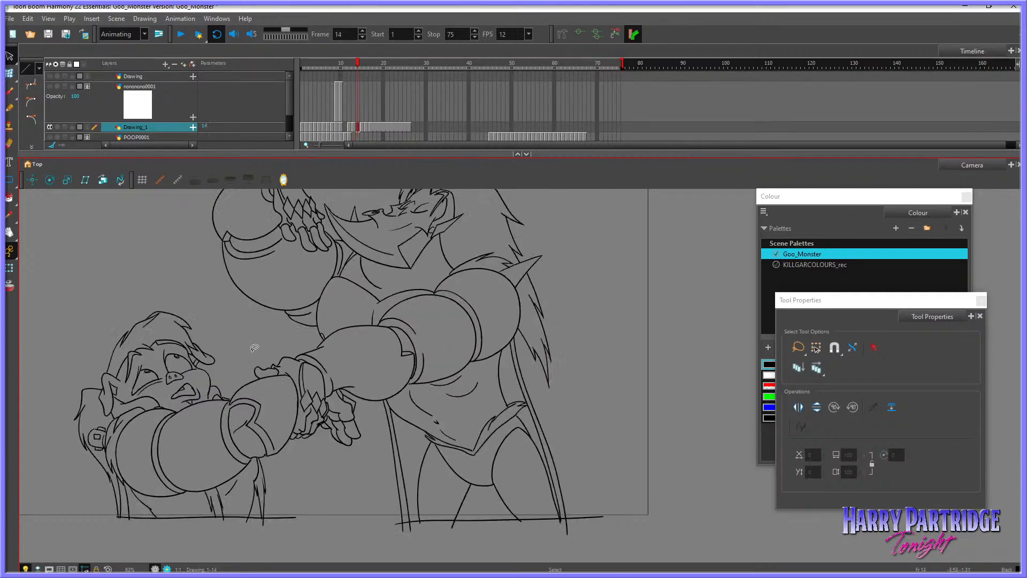
Step: Reshape the far side of the smaller character's face around the eye, mouth and ear in frame 13 with the Envelope tool
{"action": "key", "text": "comma"}
{"action": "key", "text": "comma"}
{"action": "key", "text": "period"}
{"action": "key", "text": "period"}
{"action": "key", "text": "comma"}
{"action": "key", "text": "comma"}
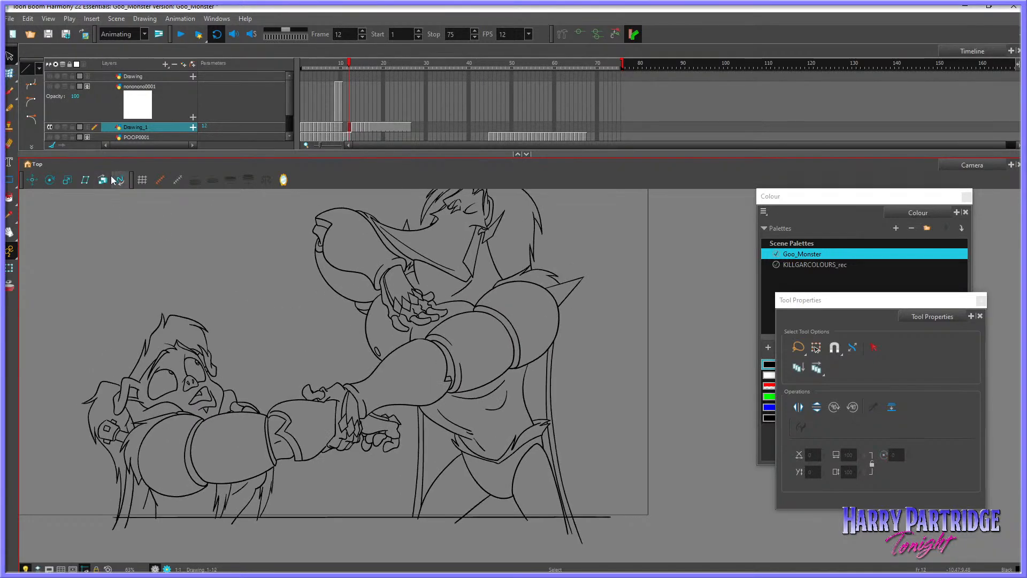
{"action": "key", "text": "period"}
{"action": "left_click", "coordinate": [10, 73]}
{"action": "key", "text": "period"}
{"action": "key", "text": "comma"}
{"action": "key", "text": "comma"}
{"action": "key", "text": "period"}
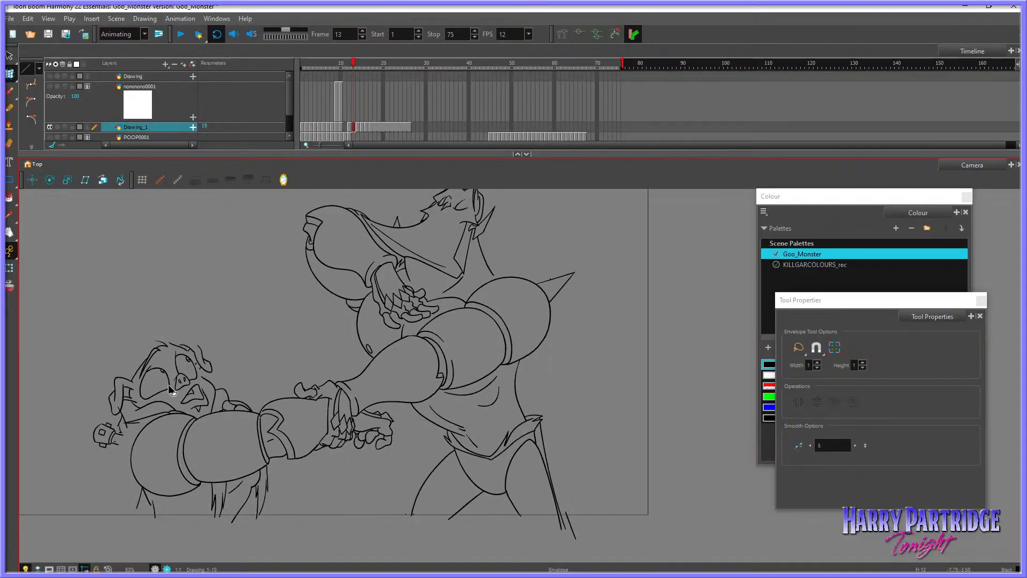
{"action": "left_click_drag", "start_coordinate": [170, 369], "coordinate": [173, 397]}
{"action": "key", "text": "comma"}
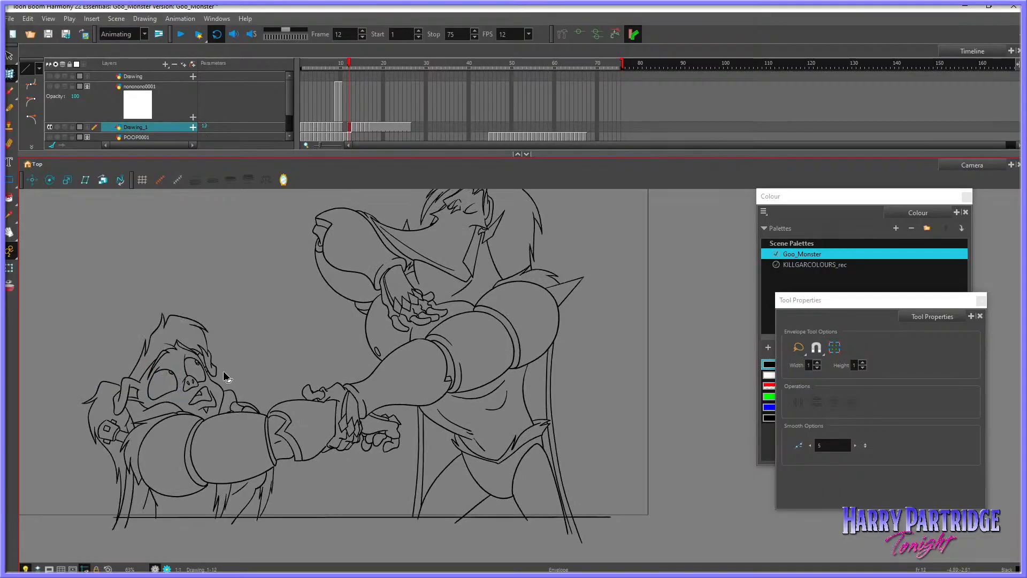
{"action": "key", "text": "period"}
{"action": "key", "text": "period"}
{"action": "key", "text": "comma"}
{"action": "key", "text": "comma"}
{"action": "key", "text": "period"}
{"action": "left_click_drag", "start_coordinate": [222, 366], "coordinate": [234, 371]}
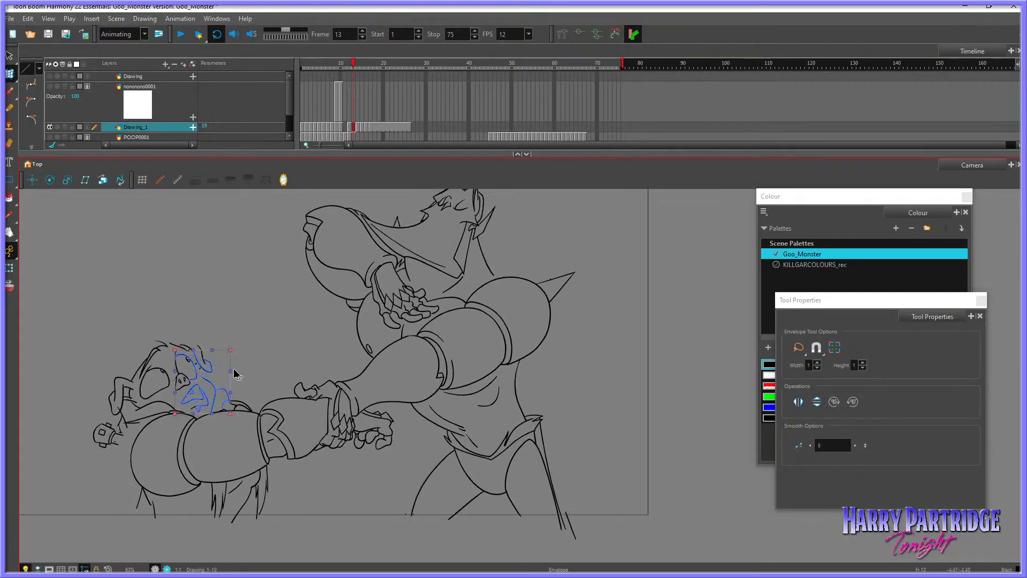
{"action": "left_click", "coordinate": [228, 378]}
{"action": "key", "text": "comma"}
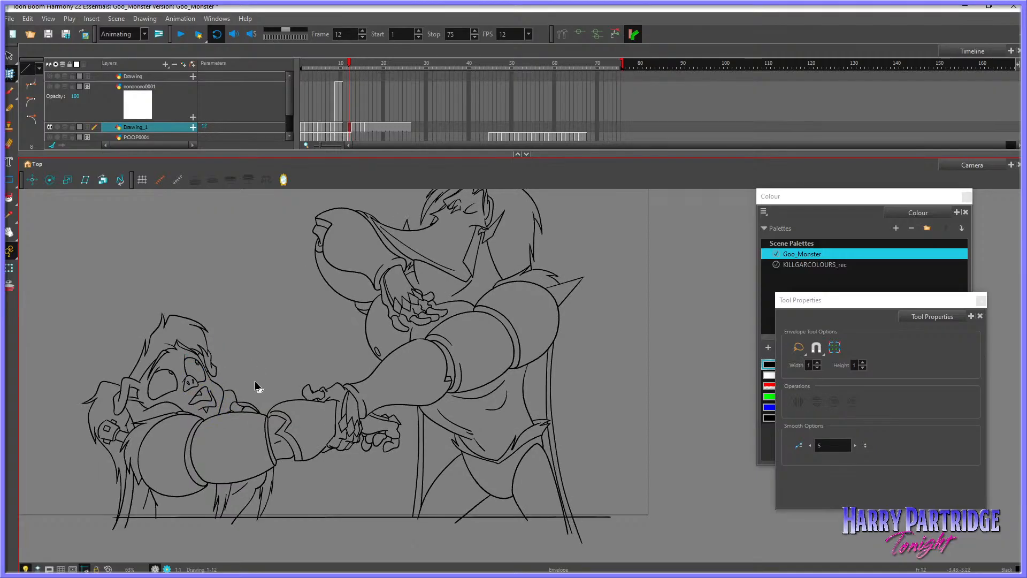
Step: Compare both characters' poses across frames 12, 13 and 14, including the larger character's head and raised arm
{"action": "key", "text": "period"}
{"action": "key", "text": "period"}
{"action": "key", "text": "comma"}
{"action": "key", "text": "comma"}
{"action": "key", "text": "period"}
{"action": "key", "text": "comma"}
{"action": "key", "text": "period"}
{"action": "key", "text": "period"}
{"action": "key", "text": "comma"}
{"action": "key", "text": "comma"}
{"action": "key", "text": "period"}
{"action": "key", "text": "period"}
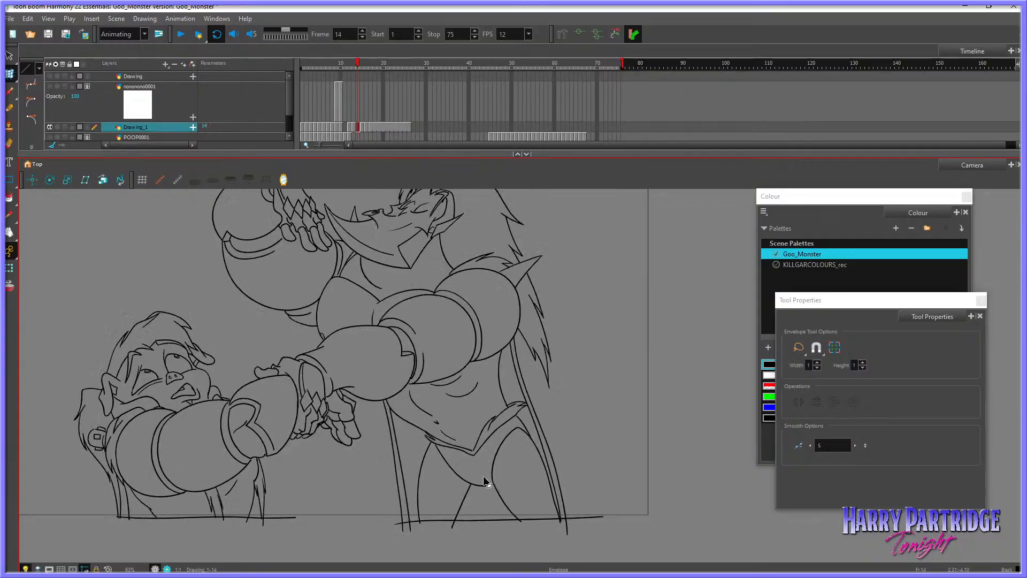
{"action": "key", "text": "comma"}
{"action": "key", "text": "comma"}
{"action": "key", "text": "period"}
{"action": "key", "text": "period"}
{"action": "key", "text": "comma"}
{"action": "key", "text": "comma"}
{"action": "scroll", "coordinate": [270, 396], "scroll_direction": "down", "scroll_amount": 2}
{"action": "scroll", "coordinate": [373, 281], "scroll_direction": "up", "scroll_amount": 1}
{"action": "scroll", "coordinate": [442, 285], "scroll_direction": "up", "scroll_amount": 1}
{"action": "key", "text": "period"}
{"action": "key", "text": "period"}
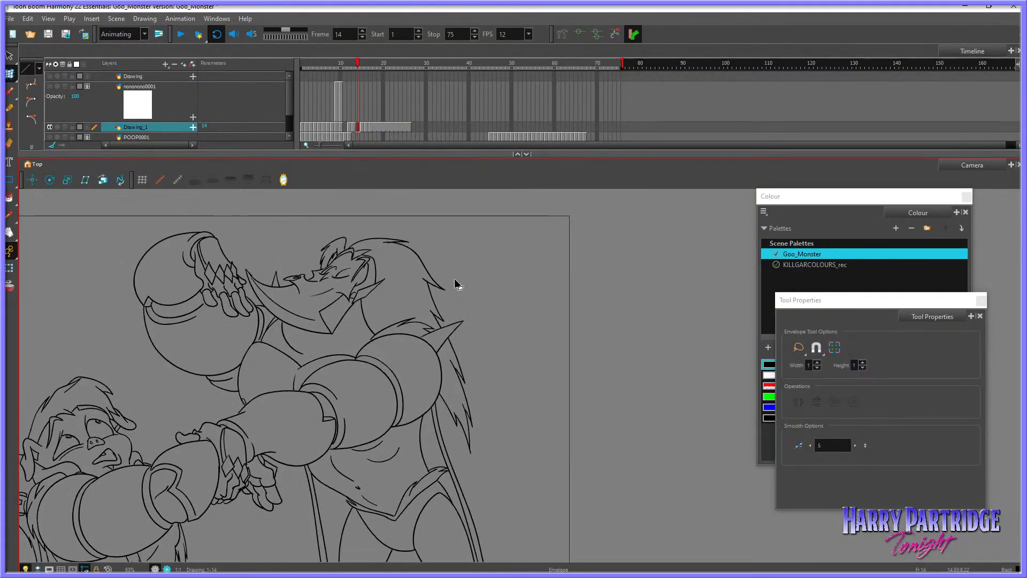
Step: Shift the larger character's head, raised arm and chest lines slightly toward the smaller character in frame 13
{"action": "key", "text": "comma"}
{"action": "key", "text": "comma"}
{"action": "key", "text": "period"}
{"action": "left_click", "coordinate": [9, 56]}
{"action": "key", "text": "comma"}
{"action": "key", "text": "period"}
{"action": "key", "text": "period"}
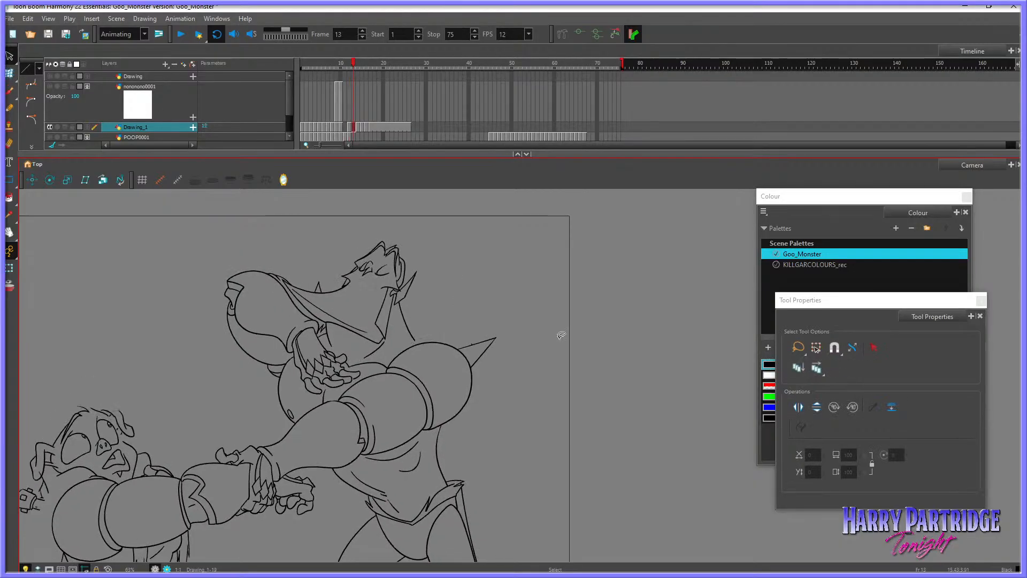
{"action": "key", "text": "comma"}
{"action": "key", "text": "comma"}
{"action": "key", "text": "period"}
{"action": "mouse_move", "coordinate": [454, 229]}
{"action": "left_mouse_down"}
{"action": "mouse_move", "coordinate": [356, 199]}
{"action": "mouse_move", "coordinate": [236, 374]}
{"action": "mouse_move", "coordinate": [375, 369]}
{"action": "mouse_move", "coordinate": [438, 305]}
{"action": "mouse_move", "coordinate": [400, 323]}
{"action": "left_mouse_up"}
{"action": "key", "text": "comma"}
{"action": "key", "text": "period"}
{"action": "key", "text": "period"}
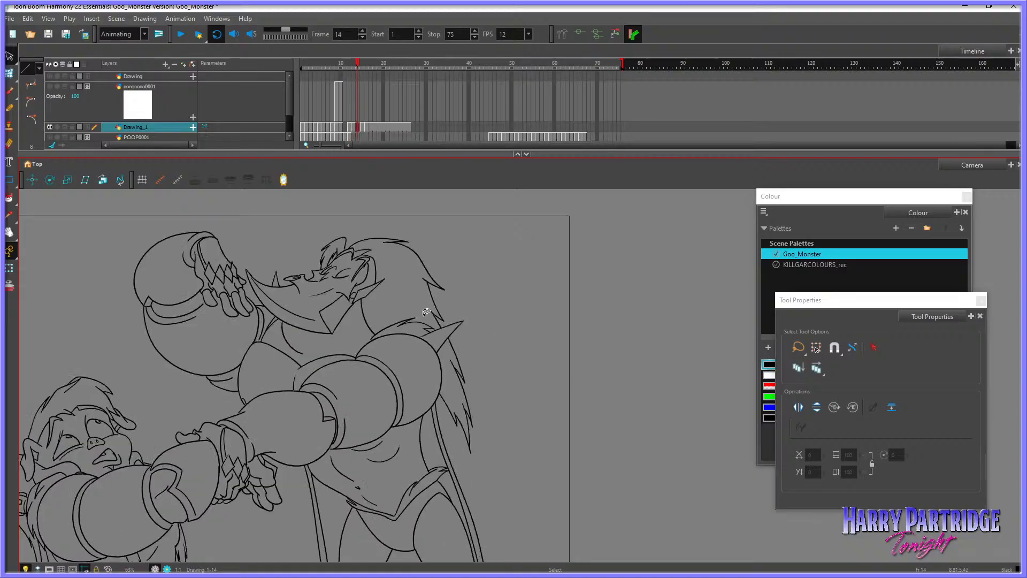
Step: Cut the larger character's chest outline and the short shoulder line beside the raised hand from frame 13
{"action": "key", "text": "comma"}
{"action": "key", "text": "comma"}
{"action": "key", "text": "period"}
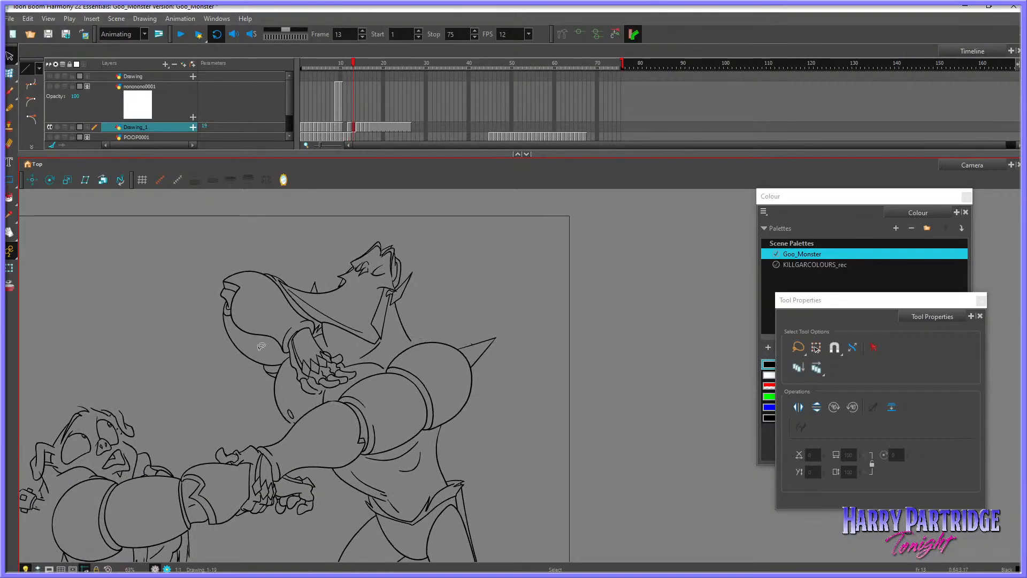
{"action": "left_click", "coordinate": [265, 362]}
{"action": "left_click", "coordinate": [416, 329]}
{"action": "left_click", "coordinate": [279, 409]}
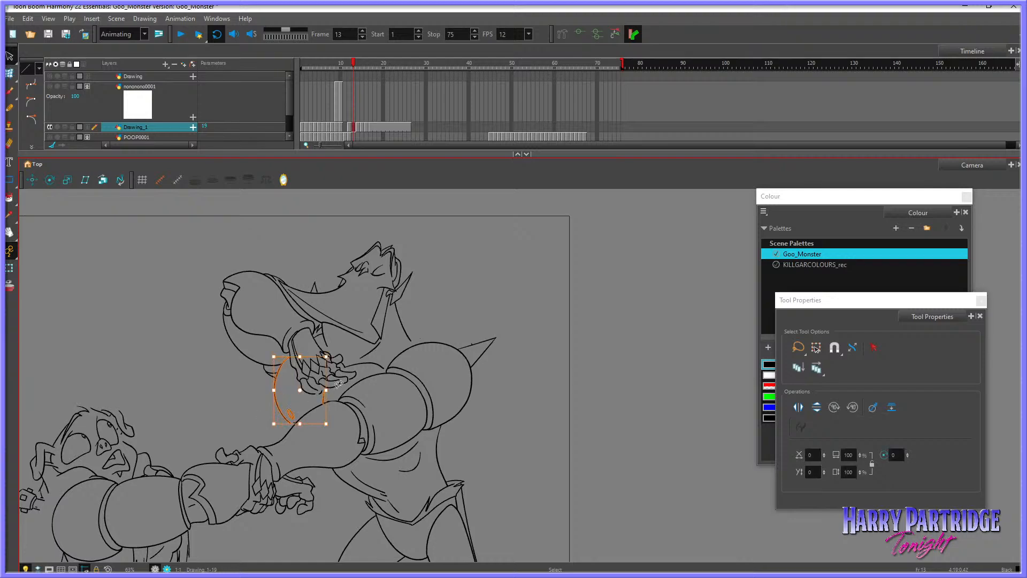
{"action": "left_click", "coordinate": [375, 362], "text": "shift"}
{"action": "left_click", "coordinate": [28, 23]}
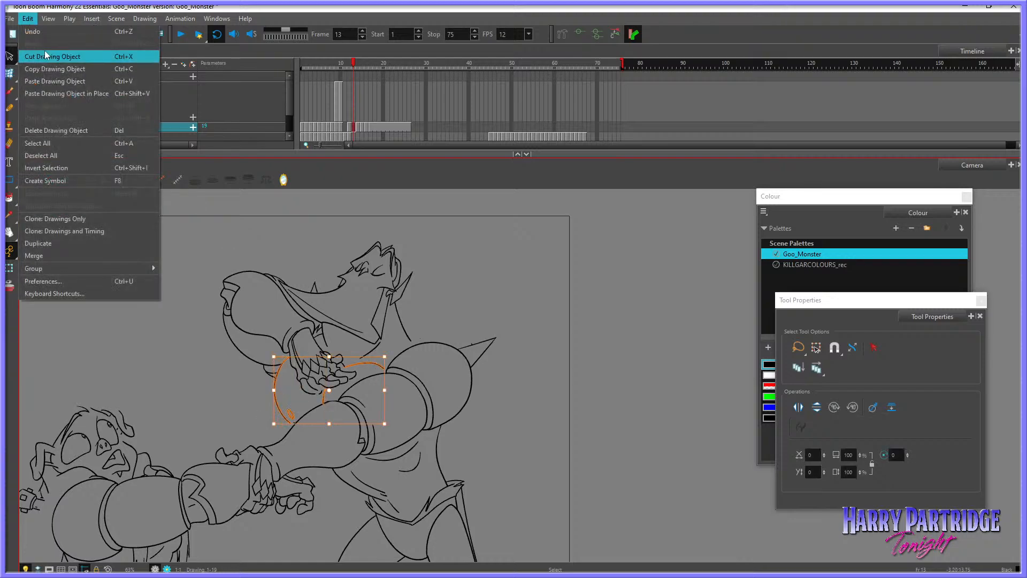
{"action": "left_click", "coordinate": [46, 55]}
Step: Try to move the larger character's raised forearm and hand up and outward in frame 13, checking against frame 14
{"action": "mouse_move", "coordinate": [194, 284]}
{"action": "left_mouse_down"}
{"action": "mouse_move", "coordinate": [191, 335]}
{"action": "mouse_move", "coordinate": [251, 325]}
{"action": "left_mouse_up"}
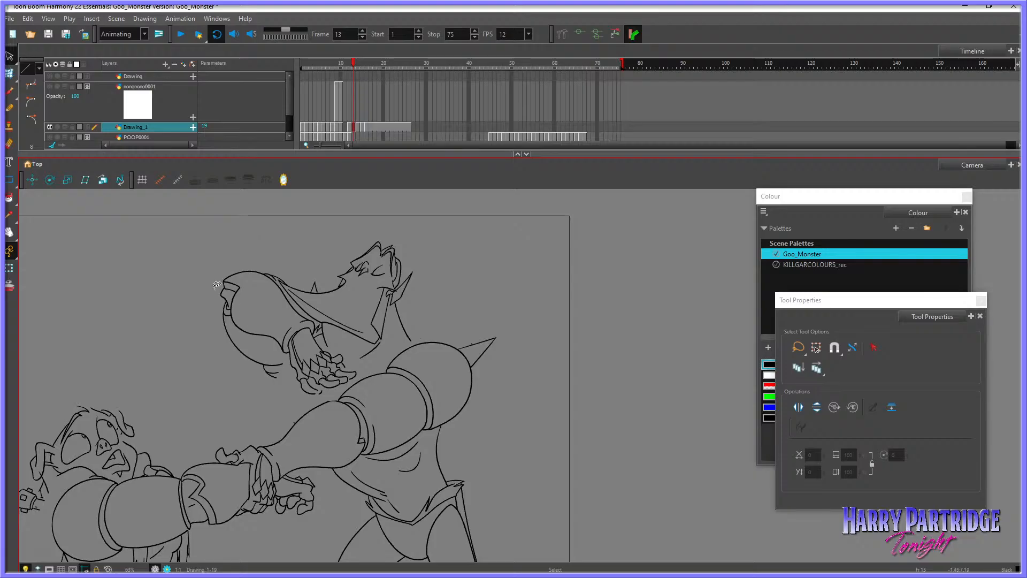
{"action": "mouse_move", "coordinate": [216, 287]}
{"action": "left_mouse_down"}
{"action": "mouse_move", "coordinate": [317, 396]}
{"action": "mouse_move", "coordinate": [358, 368]}
{"action": "mouse_move", "coordinate": [318, 342]}
{"action": "mouse_move", "coordinate": [280, 287]}
{"action": "mouse_move", "coordinate": [235, 270]}
{"action": "left_mouse_up"}
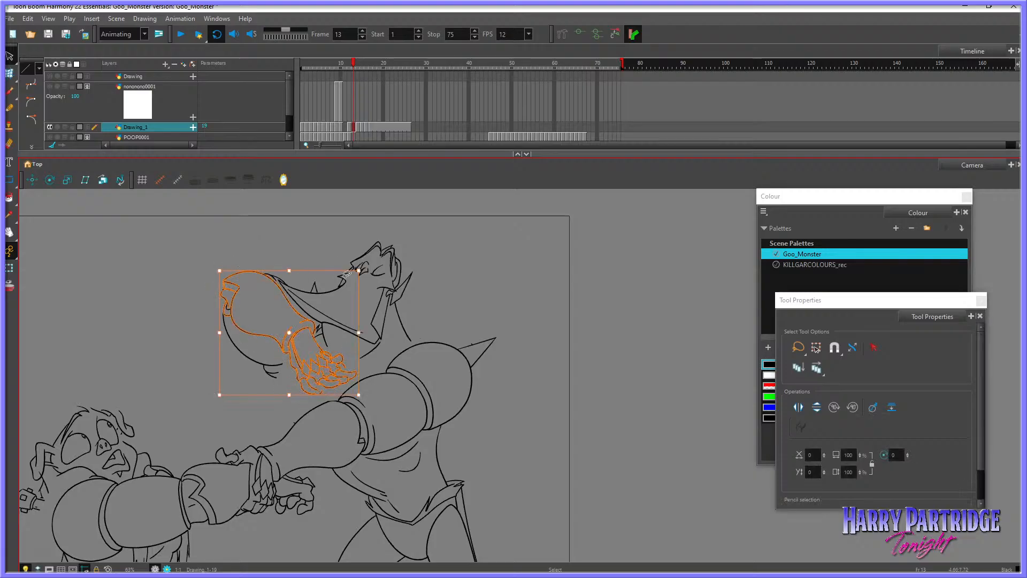
{"action": "left_click_drag", "start_coordinate": [324, 327], "coordinate": [308, 317]}
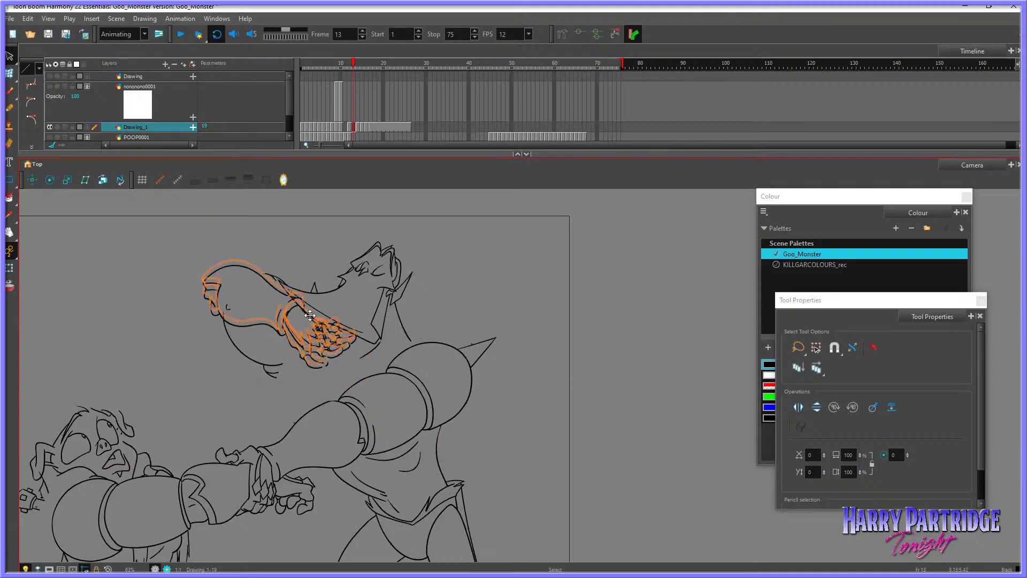
{"action": "key", "text": "period"}
{"action": "key", "text": "comma"}
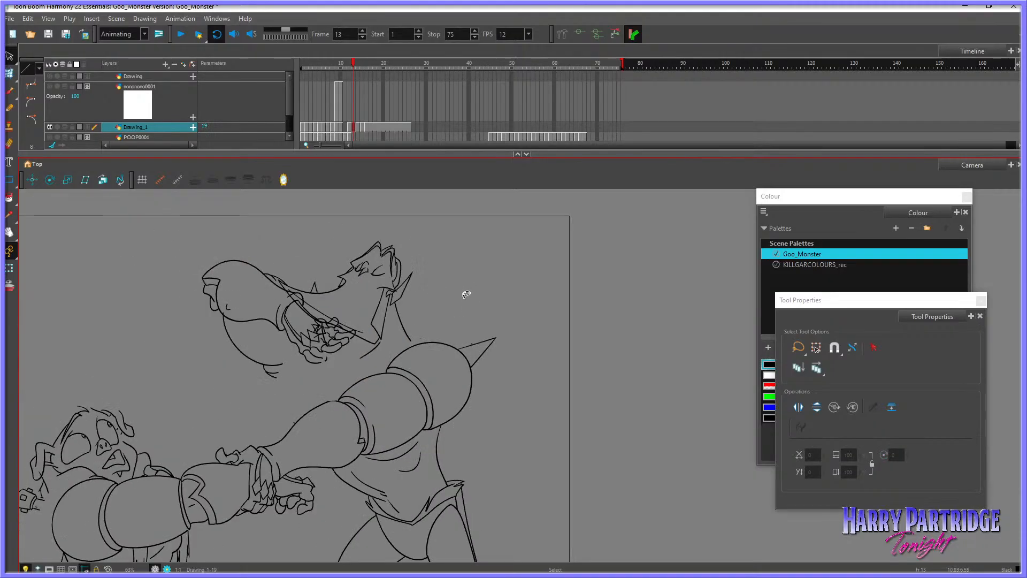
{"action": "key", "text": "period"}
{"action": "key", "text": "comma"}
Step: Try to shift the raised forearm and hand further outward from the larger character's face in frame 13
{"action": "left_click", "coordinate": [323, 331]}
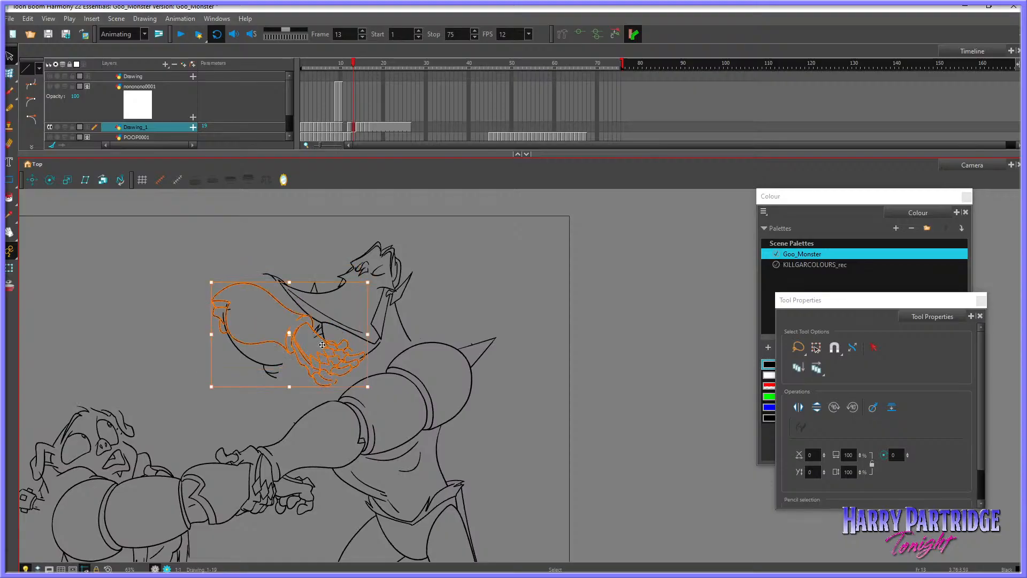
{"action": "left_click_drag", "start_coordinate": [304, 316], "coordinate": [290, 309]}
{"action": "key", "text": "period"}
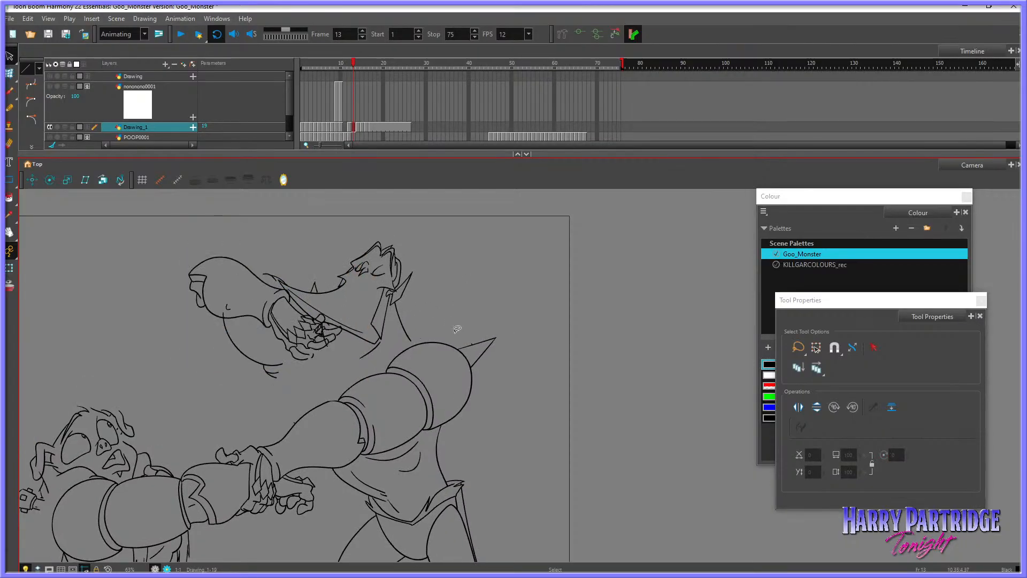
{"action": "key", "text": "period"}
{"action": "key", "text": "comma"}
{"action": "key", "text": "comma"}
Step: Delete the larger character's raised arm and hand, including the leftover finger lines over the jaw, from frame 13
{"action": "mouse_move", "coordinate": [214, 236]}
{"action": "left_mouse_down"}
{"action": "mouse_move", "coordinate": [284, 379]}
{"action": "mouse_move", "coordinate": [334, 343]}
{"action": "left_mouse_up"}
{"action": "key", "text": "Delete"}
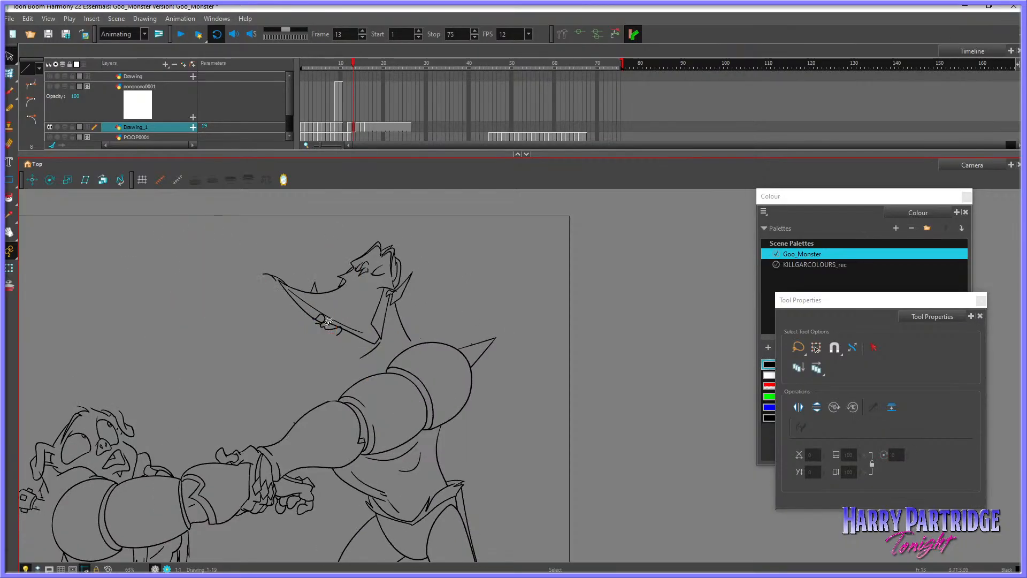
{"action": "left_click", "coordinate": [327, 325]}
{"action": "key", "text": "Delete"}
{"action": "key", "text": "comma"}
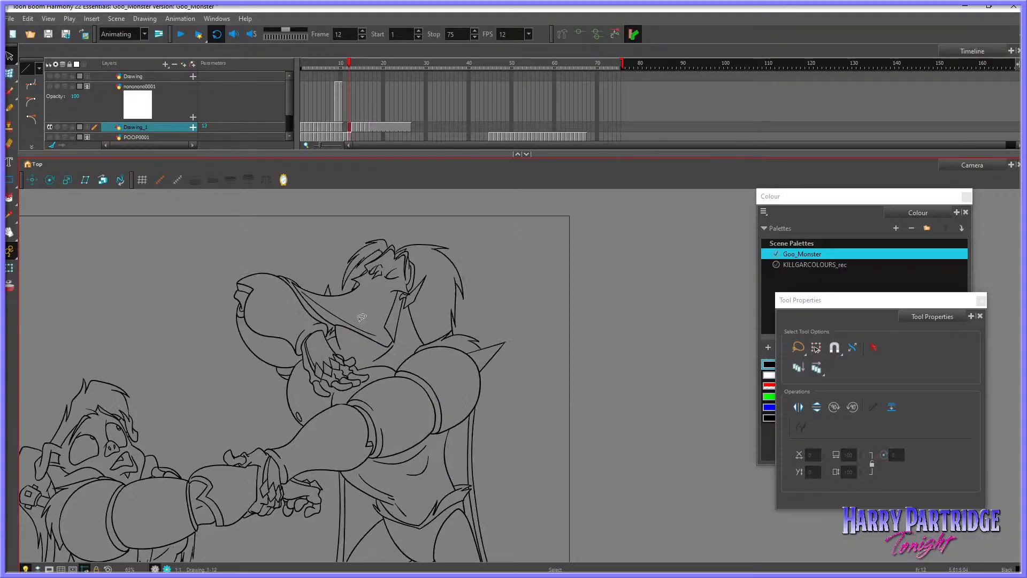
{"action": "key", "text": "period"}
{"action": "key", "text": "period"}
{"action": "key", "text": "comma"}
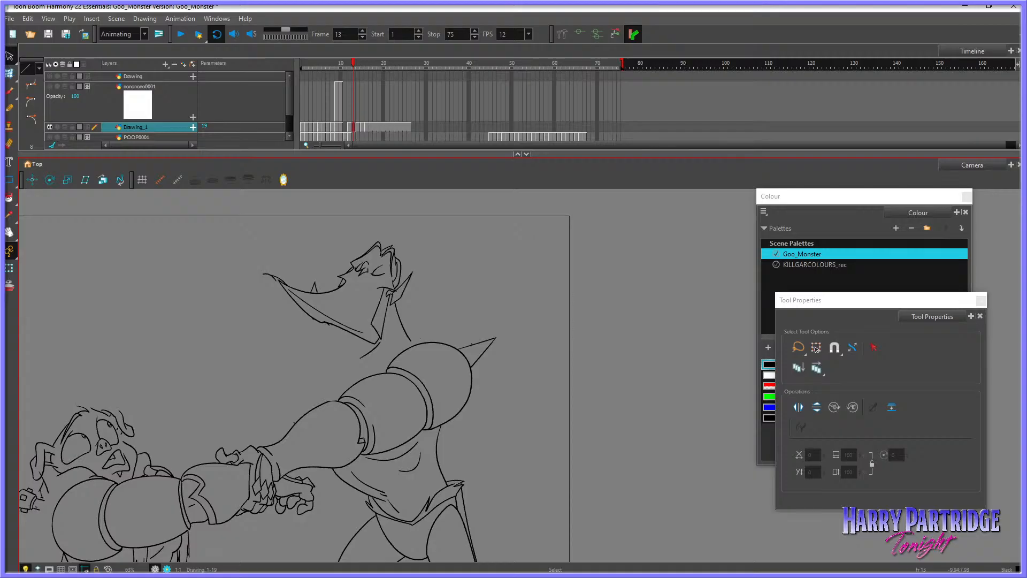
Step: Undo a first Envelope change to the larger character's head and warp the back of the head, ear and neck in frame 13
{"action": "left_click", "coordinate": [10, 73]}
{"action": "key", "text": "comma"}
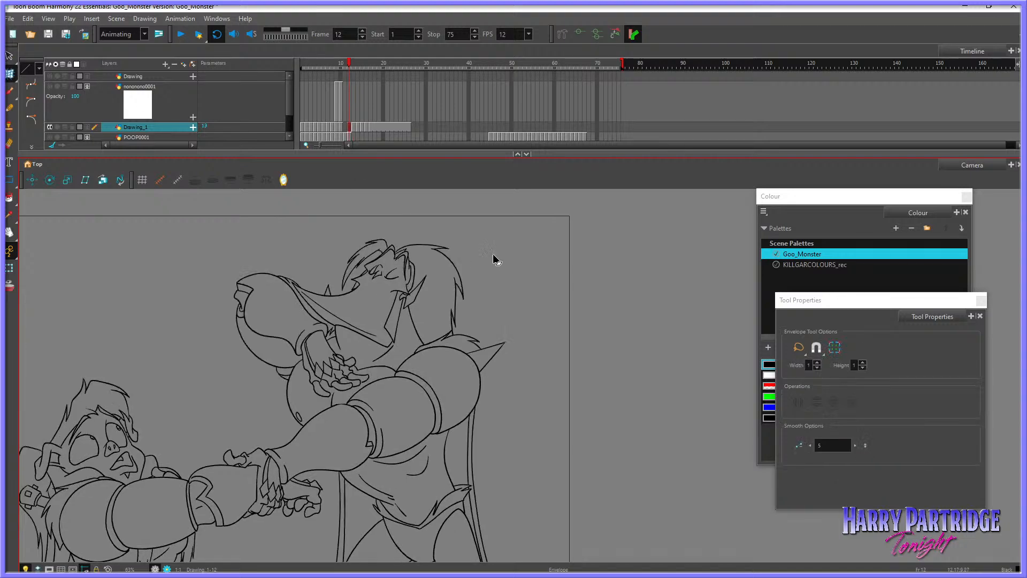
{"action": "key", "text": "period"}
{"action": "key", "text": "period"}
{"action": "key", "text": "comma"}
{"action": "key", "text": "comma"}
{"action": "key", "text": "period"}
{"action": "mouse_move", "coordinate": [419, 232]}
{"action": "left_mouse_down"}
{"action": "mouse_move", "coordinate": [372, 223]}
{"action": "mouse_move", "coordinate": [424, 246]}
{"action": "mouse_move", "coordinate": [366, 357]}
{"action": "mouse_move", "coordinate": [435, 273]}
{"action": "mouse_move", "coordinate": [423, 248]}
{"action": "left_mouse_up"}
{"action": "key", "text": "ctrl+z"}
{"action": "left_click_drag", "start_coordinate": [413, 358], "coordinate": [407, 357]}
{"action": "left_click", "coordinate": [436, 326]}
{"action": "key", "text": "comma"}
{"action": "key", "text": "period"}
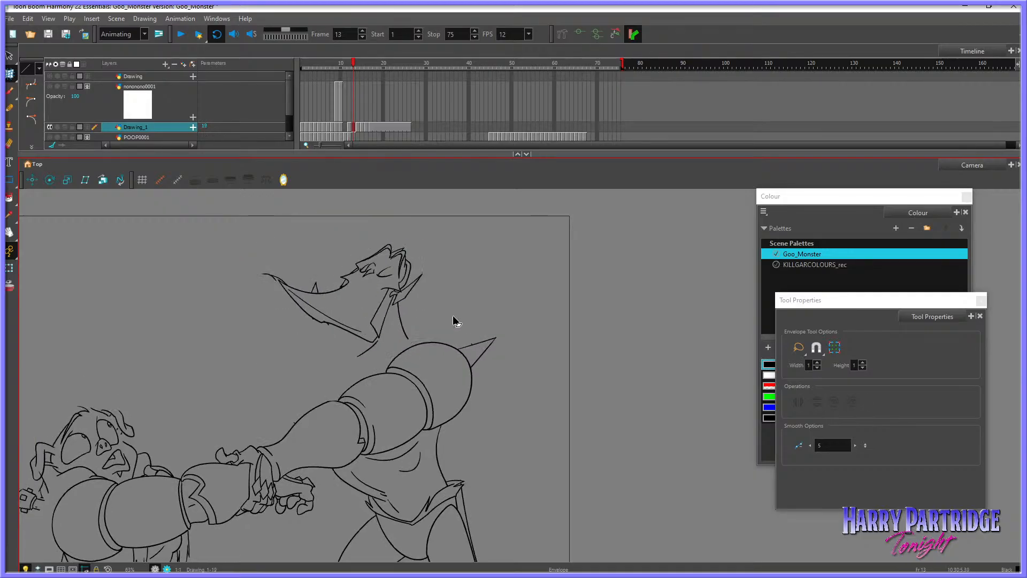
Step: Reshape the larger character's open jaw lines in frame 13 with the Envelope tool, using the neighbouring frames as reference
{"action": "key", "text": "period"}
{"action": "key", "text": "comma"}
{"action": "key", "text": "comma"}
{"action": "key", "text": "period"}
{"action": "key", "text": "period"}
{"action": "key", "text": "comma"}
{"action": "key", "text": "comma"}
{"action": "key", "text": "period"}
{"action": "left_click_drag", "start_coordinate": [338, 301], "coordinate": [274, 275]}
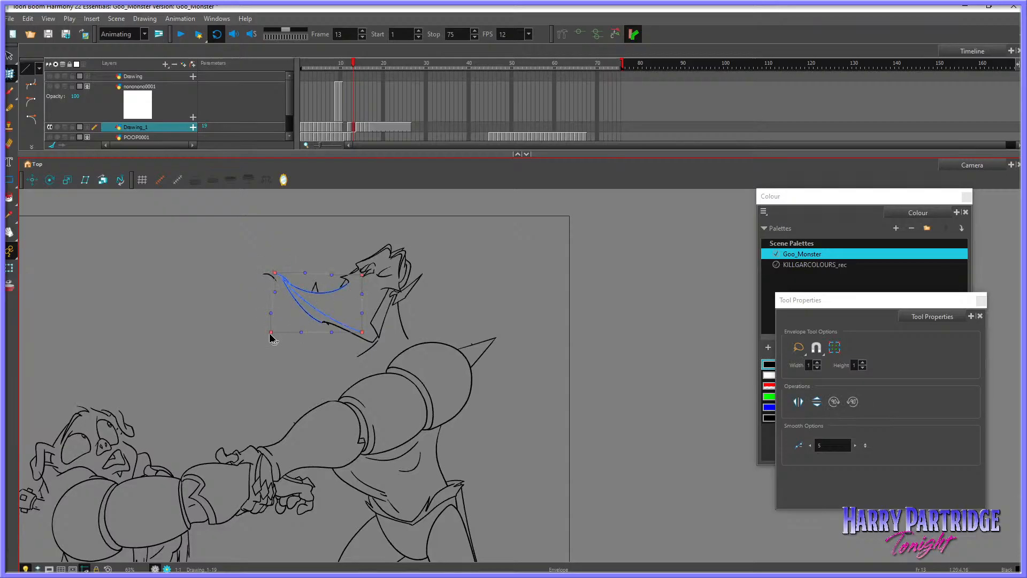
Step: Check the larger character's reshaped jaw and head in frame 13 against frames 12 and 14
{"action": "key", "text": "comma"}
{"action": "key", "text": "period"}
{"action": "key", "text": "comma"}
{"action": "key", "text": "period"}
{"action": "key", "text": "comma"}
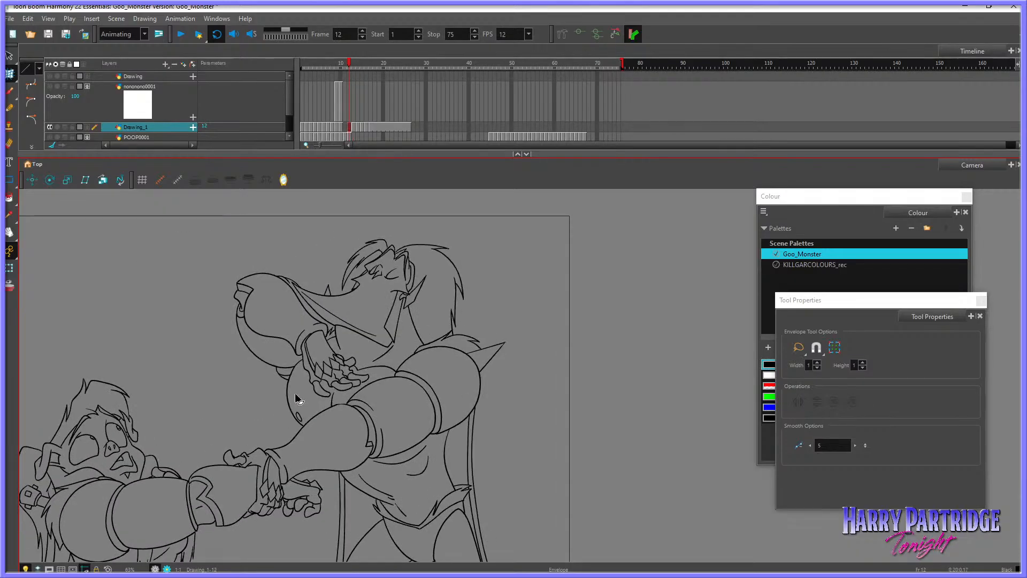
{"action": "key", "text": "period"}
{"action": "key", "text": "comma"}
{"action": "key", "text": "period"}
{"action": "key", "text": "comma"}
{"action": "key", "text": "period"}
{"action": "key", "text": "comma"}
{"action": "key", "text": "period"}
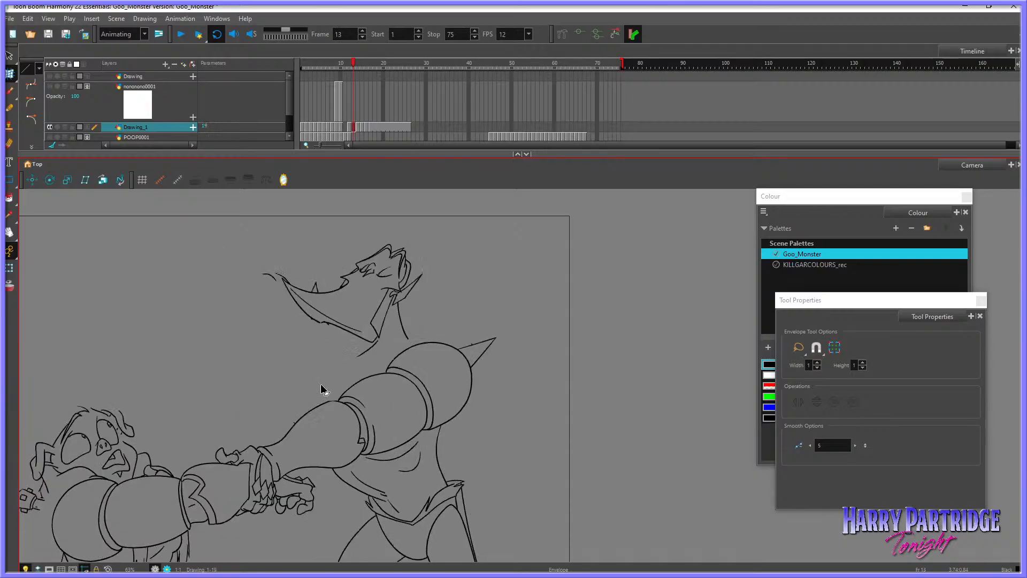
{"action": "key", "text": "comma"}
{"action": "key", "text": "period"}
{"action": "key", "text": "period"}
{"action": "key", "text": "comma"}
{"action": "key", "text": "comma"}
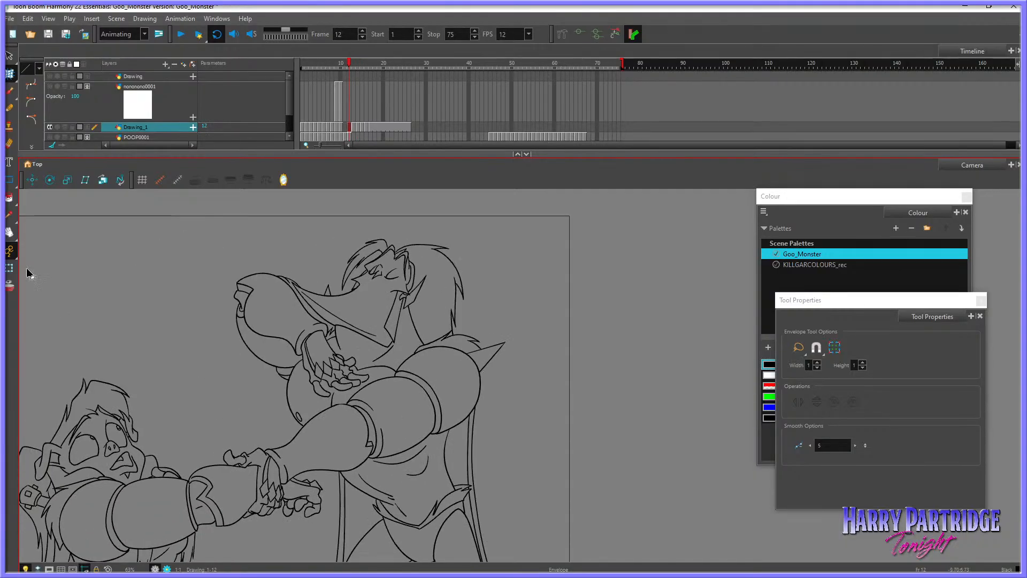
Step: Select the larger character's waist and leg lines in frame 13
{"action": "key", "text": "space"}
{"action": "left_click_drag", "start_coordinate": [47, 230], "coordinate": [39, 166]}
{"action": "key", "text": "period"}
{"action": "mouse_move", "coordinate": [482, 405]}
{"action": "left_mouse_down"}
{"action": "mouse_move", "coordinate": [470, 394]}
{"action": "mouse_move", "coordinate": [460, 527]}
{"action": "left_mouse_up"}
{"action": "key", "text": "alt+s"}
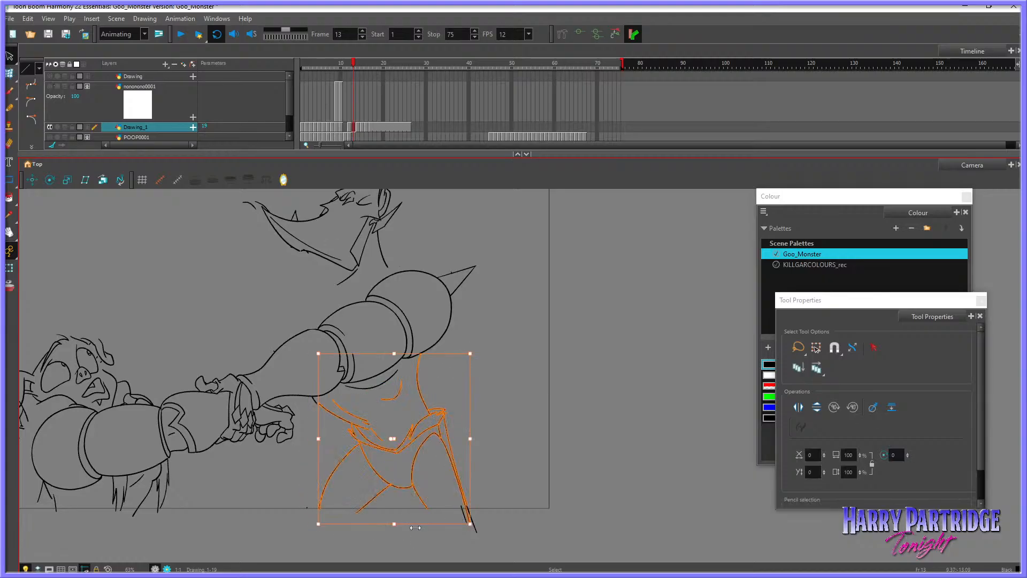
Step: Compare the larger character's waist and leg positions across frames 12, 13 and 14
{"action": "key", "text": "comma"}
{"action": "key", "text": "period"}
{"action": "key", "text": "period"}
{"action": "key", "text": "comma"}
{"action": "key", "text": "comma"}
{"action": "key", "text": "period"}
{"action": "key", "text": "period"}
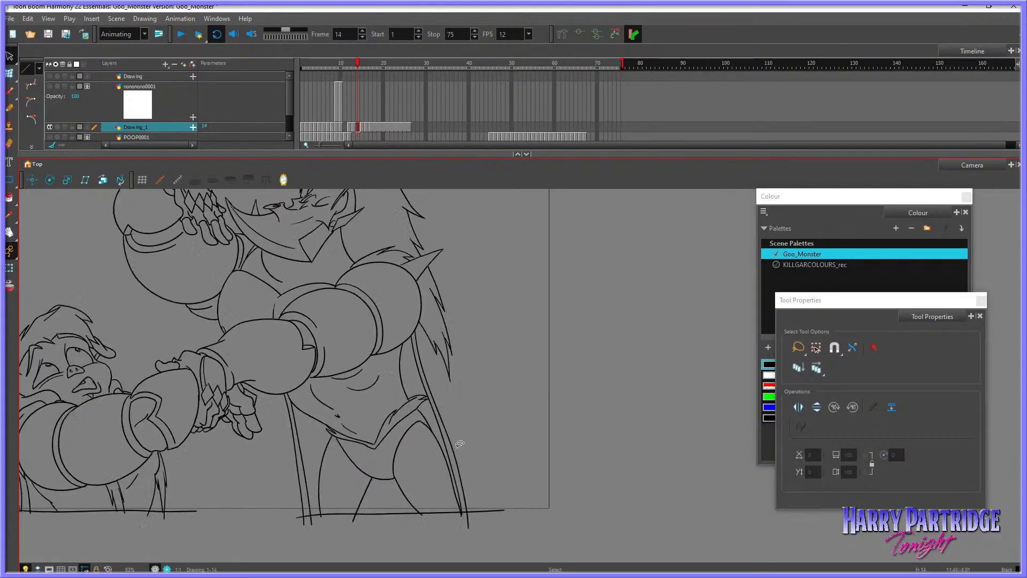
{"action": "key", "text": "comma"}
{"action": "key", "text": "comma"}
{"action": "key", "text": "period"}
{"action": "key", "text": "period"}
{"action": "key", "text": "comma"}
{"action": "key", "text": "comma"}
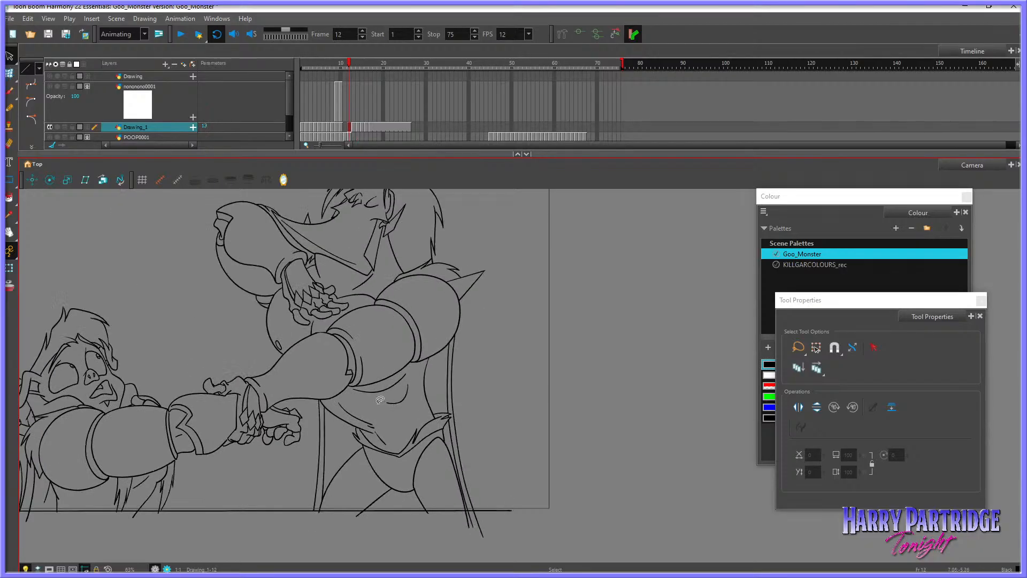
Step: Shift the clasped forearms slightly upward in frame 13 and delete the larger character's forearm outline
{"action": "key", "text": "period"}
{"action": "mouse_move", "coordinate": [174, 381]}
{"action": "left_mouse_down"}
{"action": "mouse_move", "coordinate": [168, 405]}
{"action": "mouse_move", "coordinate": [187, 454]}
{"action": "mouse_move", "coordinate": [288, 461]}
{"action": "mouse_move", "coordinate": [312, 446]}
{"action": "mouse_move", "coordinate": [283, 340]}
{"action": "left_mouse_up"}
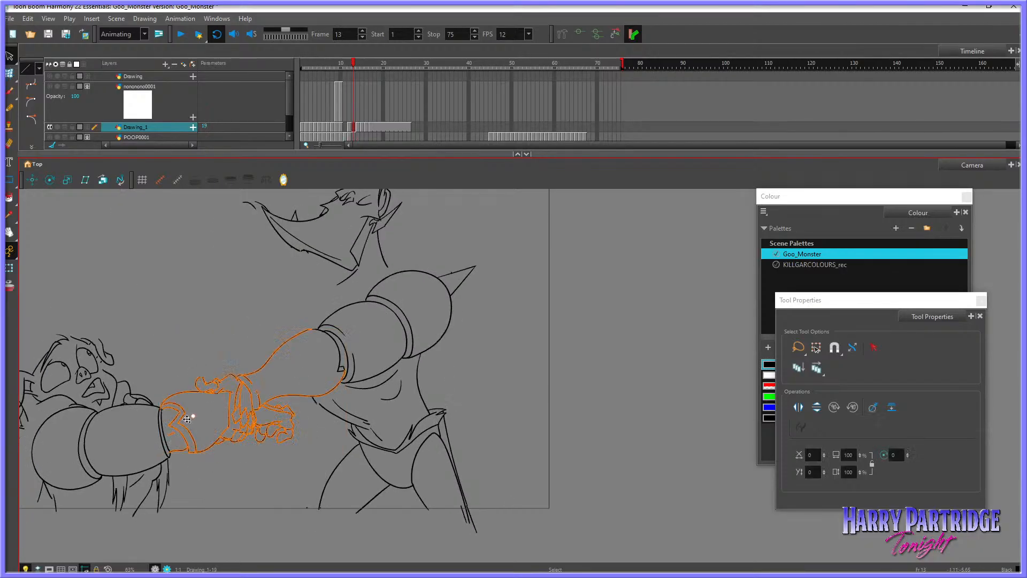
{"action": "mouse_move", "coordinate": [346, 328]}
{"action": "left_mouse_down"}
{"action": "mouse_move", "coordinate": [337, 312]}
{"action": "mouse_move", "coordinate": [344, 318]}
{"action": "left_mouse_up"}
{"action": "left_click", "coordinate": [271, 354]}
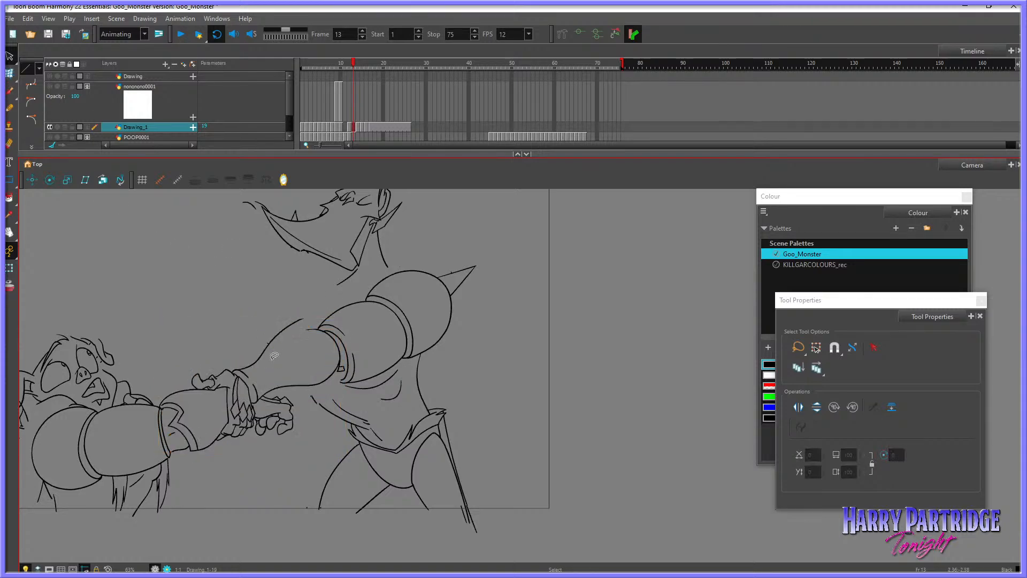
{"action": "left_click_drag", "start_coordinate": [263, 328], "coordinate": [293, 379]}
{"action": "key", "text": "Delete"}
Step: Reshape the smaller character's forearm and the clasped hands in frame 13 with the Envelope tool, comparing against frames 12 and 14
{"action": "left_click", "coordinate": [10, 74]}
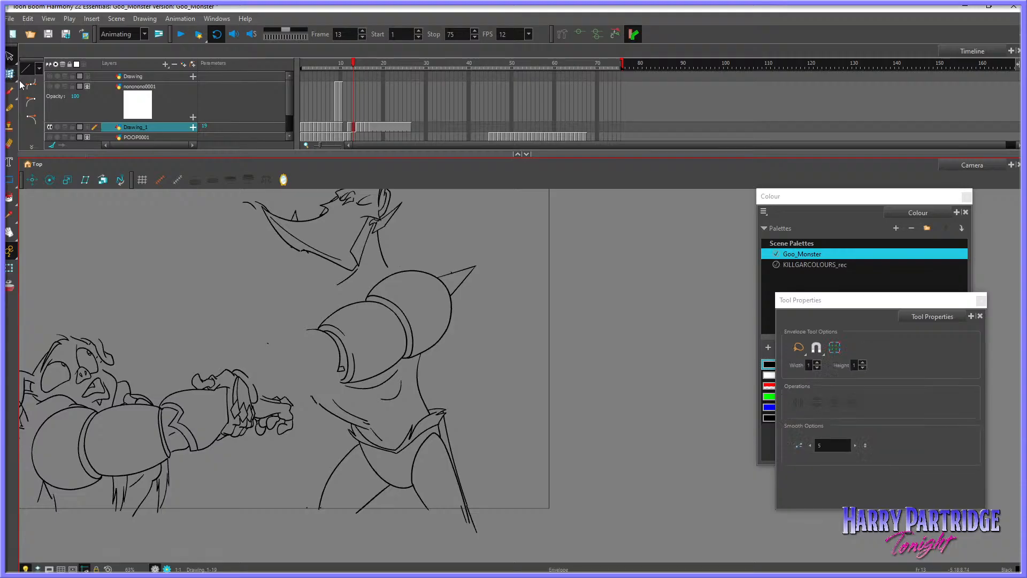
{"action": "mouse_move", "coordinate": [167, 367]}
{"action": "left_mouse_down"}
{"action": "mouse_move", "coordinate": [294, 445]}
{"action": "mouse_move", "coordinate": [205, 355]}
{"action": "left_mouse_up"}
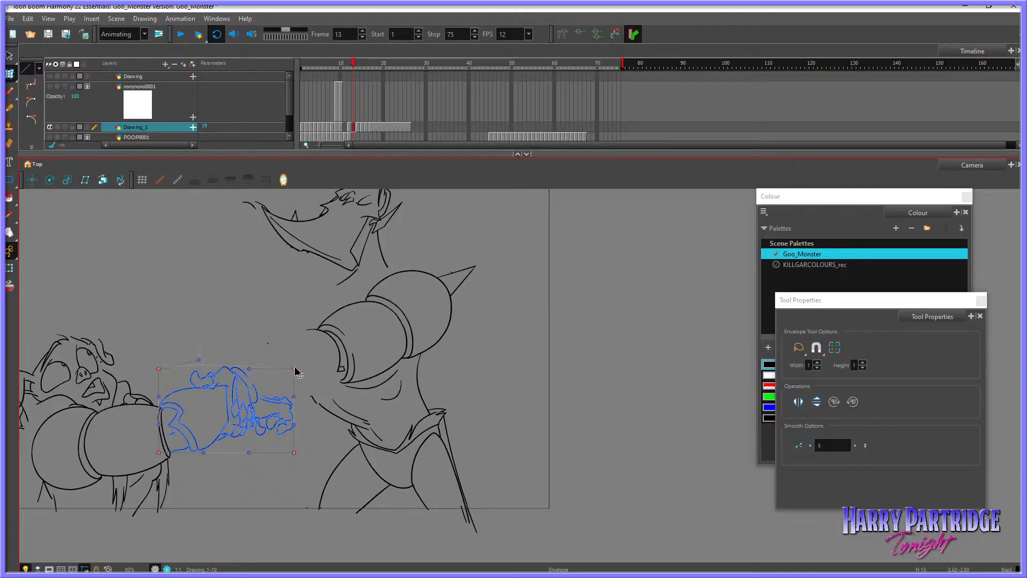
{"action": "left_click_drag", "start_coordinate": [295, 369], "coordinate": [297, 354]}
{"action": "left_click", "coordinate": [328, 344]}
{"action": "key", "text": "comma"}
{"action": "key", "text": "period"}
{"action": "key", "text": "period"}
{"action": "key", "text": "comma"}
{"action": "key", "text": "ctrl+z"}
{"action": "left_click_drag", "start_coordinate": [295, 452], "coordinate": [299, 447]}
{"action": "key", "text": "comma"}
{"action": "key", "text": "period"}
{"action": "key", "text": "period"}
{"action": "key", "text": "comma"}
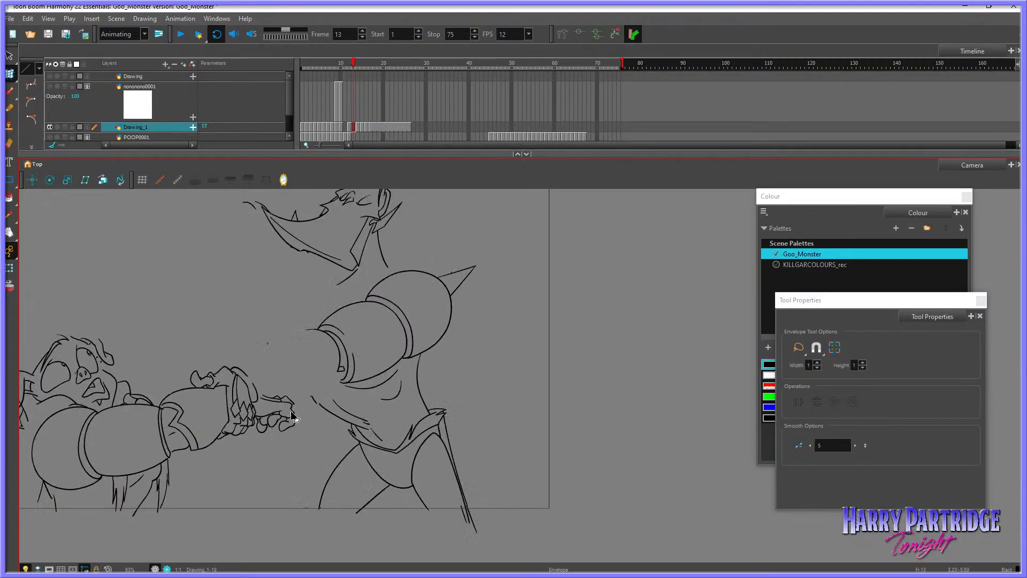
{"action": "key", "text": "comma"}
{"action": "key", "text": "period"}
Step: Select the protruding fingers of the clasped hands in frame 13 and nudge them toward their frame 14 position
{"action": "left_click", "coordinate": [272, 397]}
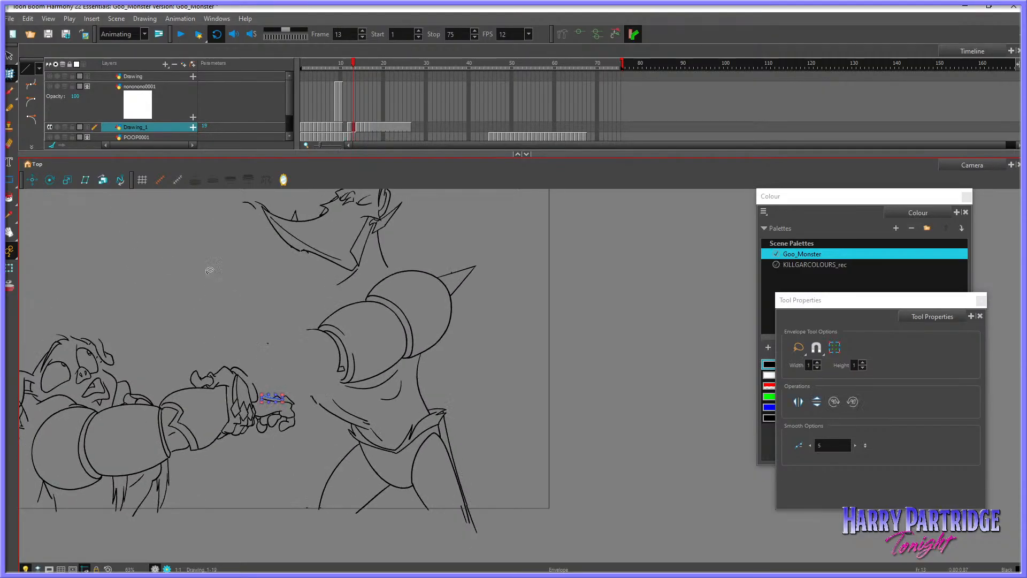
{"action": "left_click", "coordinate": [11, 57]}
{"action": "mouse_move", "coordinate": [270, 380]}
{"action": "left_mouse_down"}
{"action": "mouse_move", "coordinate": [260, 400]}
{"action": "mouse_move", "coordinate": [303, 435]}
{"action": "mouse_move", "coordinate": [289, 388]}
{"action": "mouse_move", "coordinate": [256, 412]}
{"action": "mouse_move", "coordinate": [287, 437]}
{"action": "left_mouse_up"}
{"action": "key", "text": "period"}
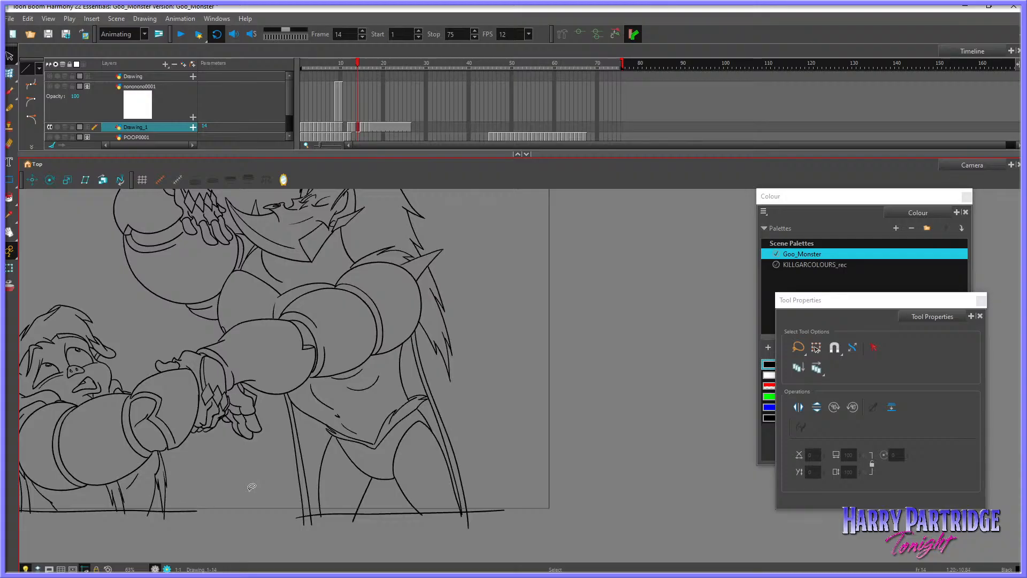
{"action": "key", "text": "comma"}
{"action": "key", "text": "period"}
{"action": "key", "text": "period"}
{"action": "key", "text": "comma"}
{"action": "key", "text": "comma"}
{"action": "key", "text": "comma"}
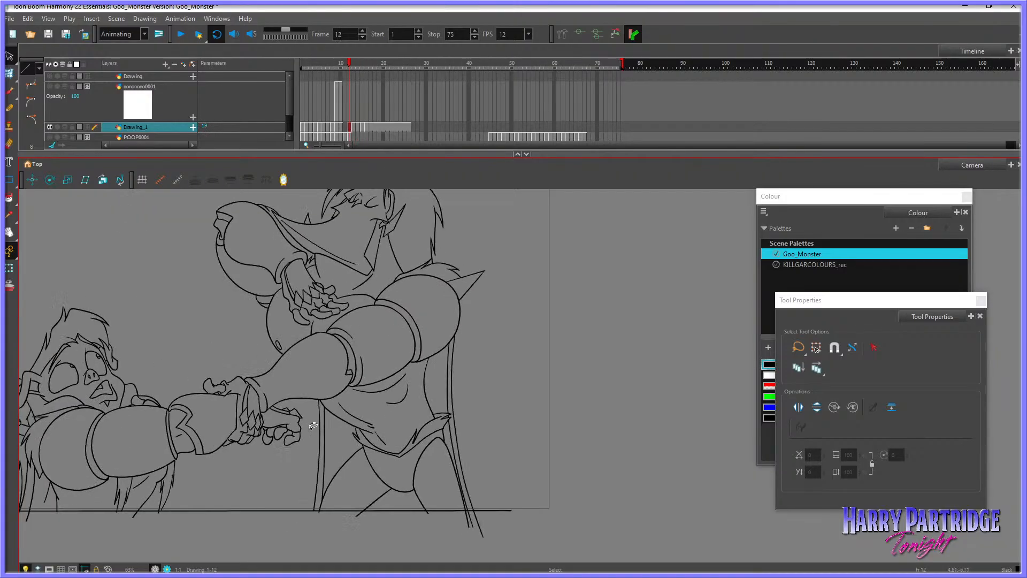
{"action": "key", "text": "period"}
{"action": "mouse_move", "coordinate": [270, 399]}
{"action": "left_mouse_down"}
{"action": "mouse_move", "coordinate": [318, 411]}
{"action": "mouse_move", "coordinate": [278, 397]}
{"action": "mouse_move", "coordinate": [277, 421]}
{"action": "left_mouse_up"}
Step: Check the repositioned fingers in frame 13 against the hand poses in frames 12 and 14
{"action": "key", "text": "comma"}
{"action": "key", "text": "period"}
{"action": "key", "text": "period"}
{"action": "key", "text": "comma"}
{"action": "key", "text": "comma"}
{"action": "key", "text": "period"}
{"action": "key", "text": "period"}
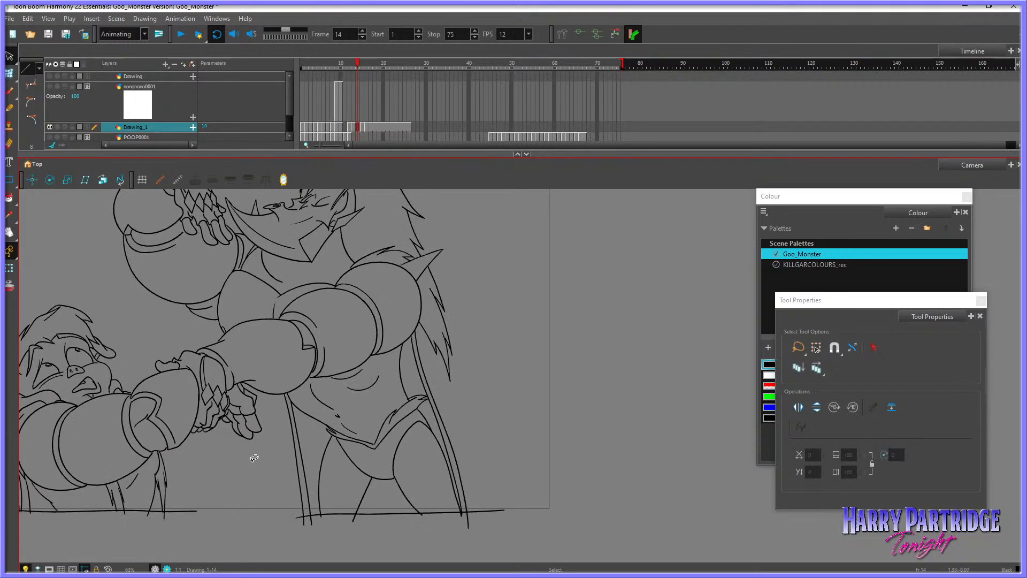
{"action": "key", "text": "comma"}
{"action": "key", "text": "comma"}
{"action": "key", "text": "period"}
Step: Adjust the thumb lines of the clasped hands in frame 13 with the Envelope tool, flipping to the neighbouring frames for reference
{"action": "left_click", "coordinate": [11, 75]}
{"action": "mouse_move", "coordinate": [204, 352]}
{"action": "left_mouse_down"}
{"action": "mouse_move", "coordinate": [209, 383]}
{"action": "mouse_move", "coordinate": [215, 366]}
{"action": "mouse_move", "coordinate": [185, 368]}
{"action": "mouse_move", "coordinate": [218, 373]}
{"action": "left_mouse_up"}
{"action": "left_click", "coordinate": [212, 369]}
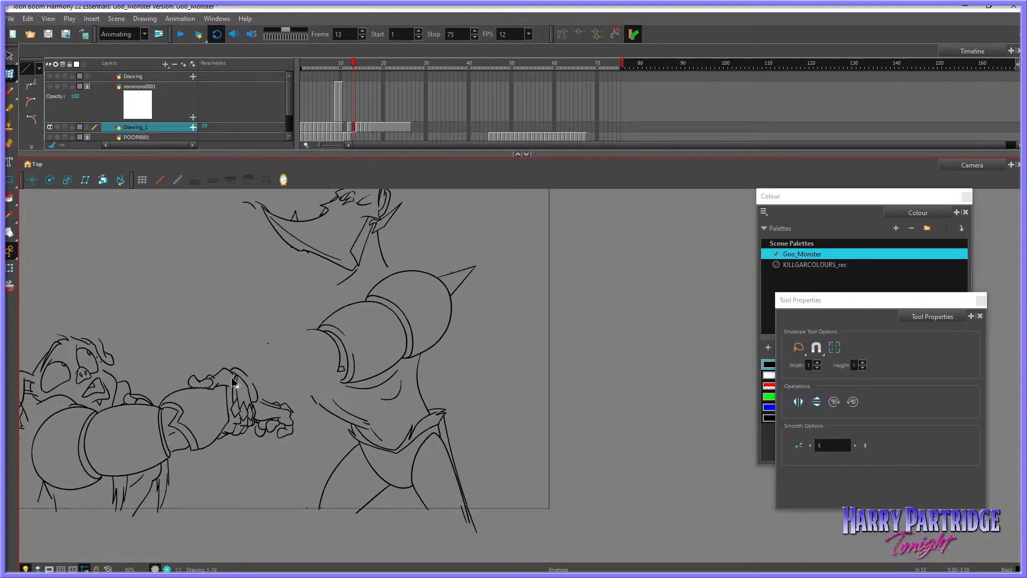
{"action": "key", "text": "period"}
{"action": "key", "text": "comma"}
{"action": "key", "text": "comma"}
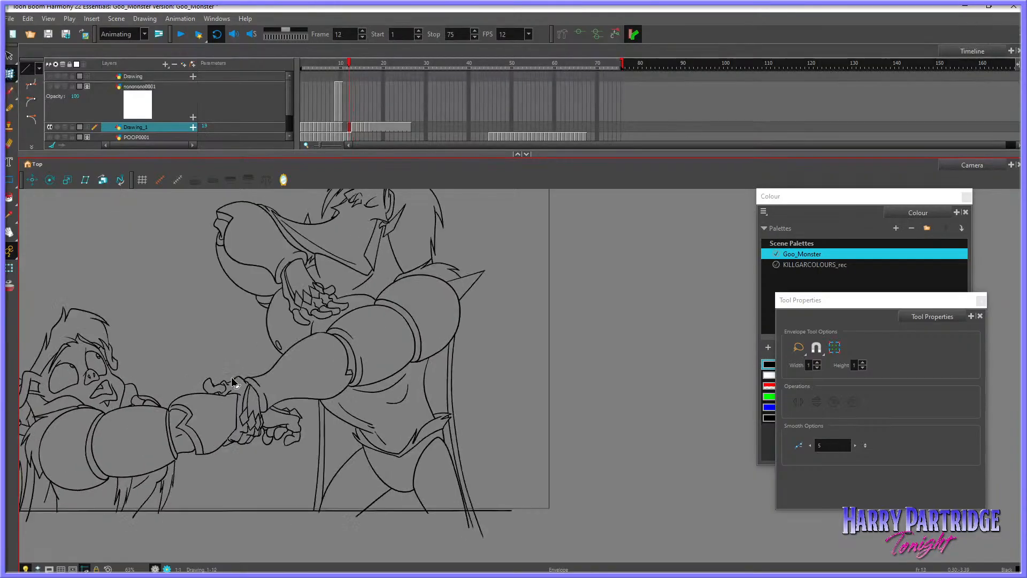
{"action": "key", "text": "period"}
{"action": "key", "text": "period"}
{"action": "key", "text": "comma"}
{"action": "key", "text": "period"}
{"action": "key", "text": "comma"}
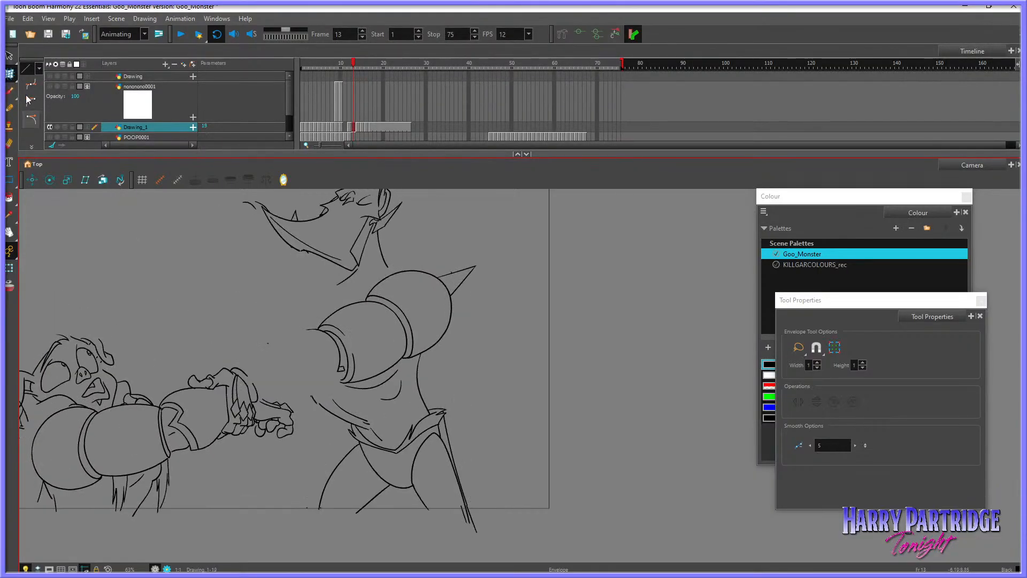
Step: Shift the protruding fingers in frame 13 slightly and delete the lower finger lines
{"action": "key", "text": "alt+s"}
{"action": "mouse_move", "coordinate": [266, 393]}
{"action": "left_mouse_down"}
{"action": "mouse_move", "coordinate": [300, 428]}
{"action": "mouse_move", "coordinate": [265, 395]}
{"action": "left_mouse_up"}
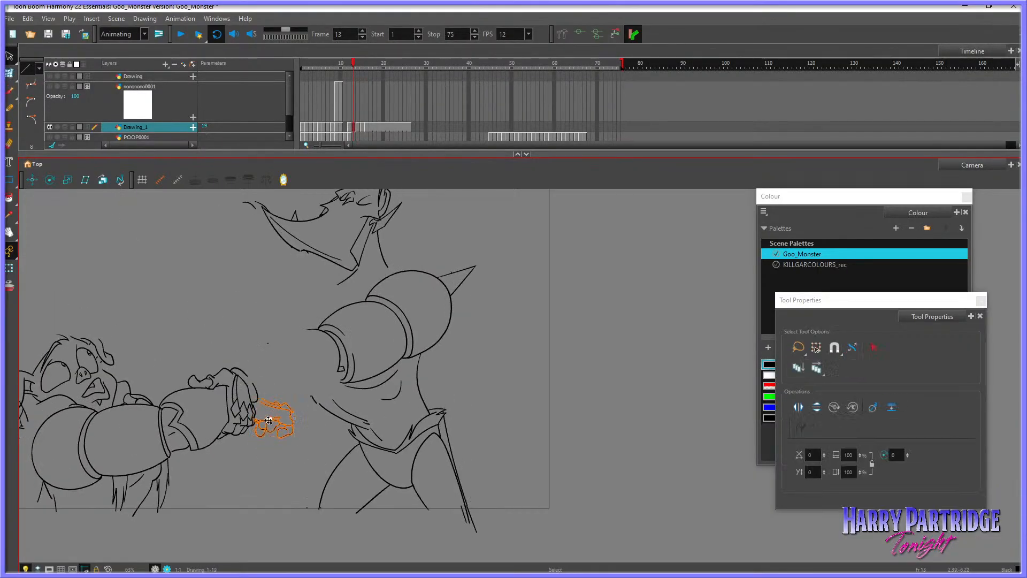
{"action": "left_click", "coordinate": [280, 449]}
{"action": "key", "text": "comma"}
{"action": "key", "text": "period"}
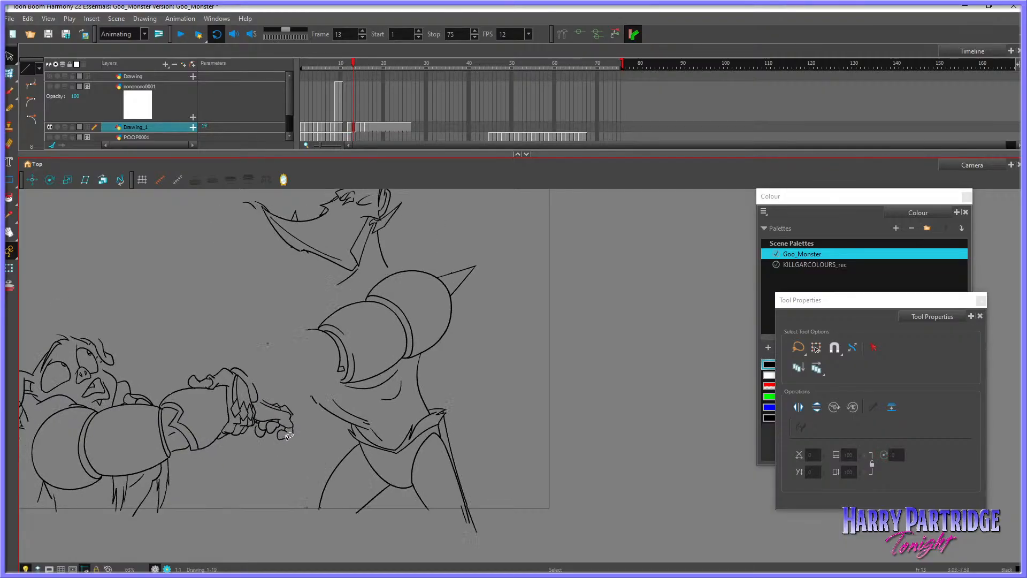
{"action": "mouse_move", "coordinate": [294, 436]}
{"action": "left_mouse_down"}
{"action": "mouse_move", "coordinate": [273, 426]}
{"action": "mouse_move", "coordinate": [269, 453]}
{"action": "left_mouse_up"}
{"action": "key", "text": "Delete"}
Step: Compare the trimmed hand and the overall arm-locked pose across frames 12, 13 and 14
{"action": "key", "text": "comma"}
{"action": "key", "text": "period"}
{"action": "key", "text": "period"}
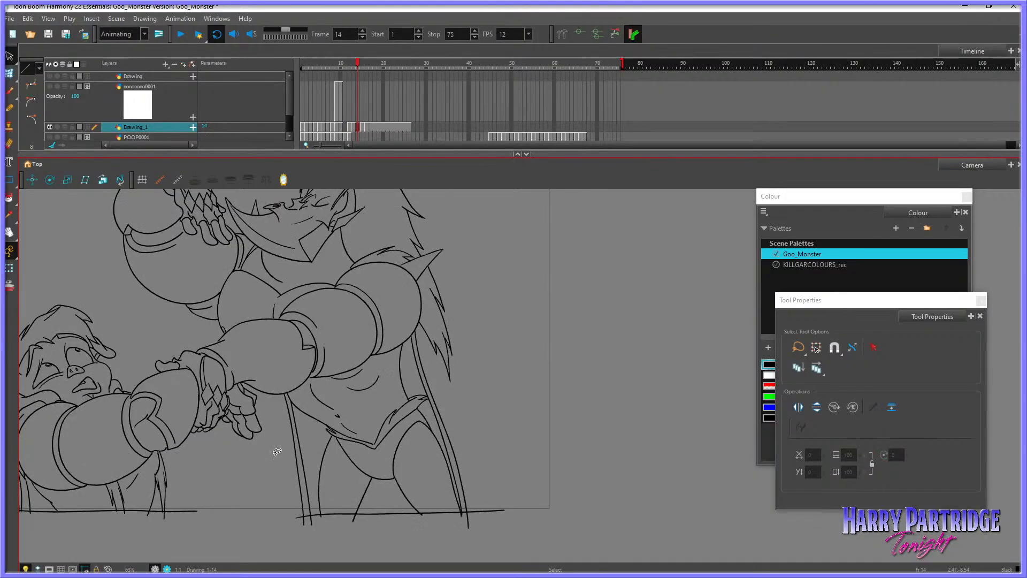
{"action": "key", "text": "comma"}
{"action": "key", "text": "comma"}
{"action": "key", "text": "period"}
{"action": "key", "text": "period"}
{"action": "scroll", "coordinate": [398, 401], "scroll_direction": "down", "scroll_amount": 2}
{"action": "key", "text": "comma"}
{"action": "key", "text": "comma"}
{"action": "key", "text": "period"}
{"action": "key", "text": "period"}
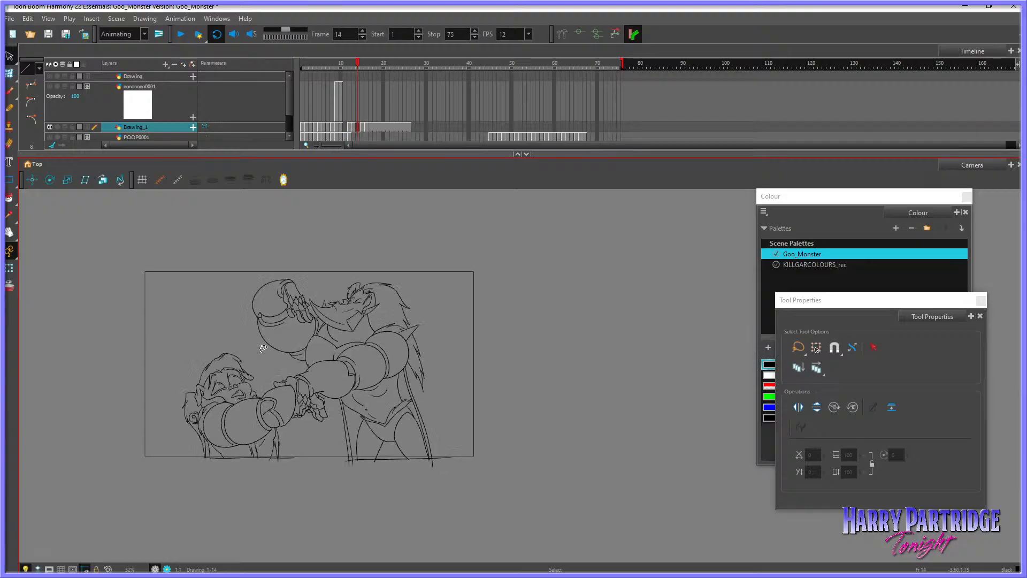
Step: Reshape the smaller character's lower face around the mouth in frame 13 with the Envelope tool
{"action": "key", "text": "comma"}
{"action": "scroll", "coordinate": [246, 375], "scroll_direction": "up", "scroll_amount": 2}
{"action": "key", "text": "comma"}
{"action": "scroll", "coordinate": [242, 390], "scroll_direction": "up", "scroll_amount": 2}
{"action": "key", "text": "period"}
{"action": "key", "text": "period"}
{"action": "key", "text": "comma"}
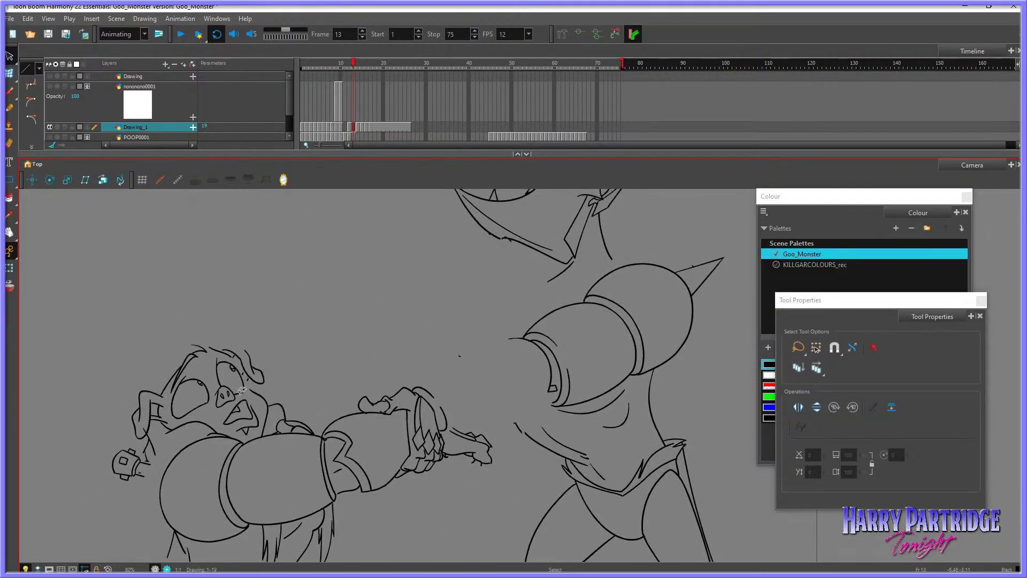
{"action": "key", "text": "comma"}
{"action": "left_click", "coordinate": [10, 73]}
{"action": "key", "text": "period"}
{"action": "mouse_move", "coordinate": [257, 414]}
{"action": "left_mouse_down"}
{"action": "mouse_move", "coordinate": [230, 425]}
{"action": "mouse_move", "coordinate": [258, 431]}
{"action": "left_mouse_up"}
{"action": "key", "text": "period"}
{"action": "key", "text": "comma"}
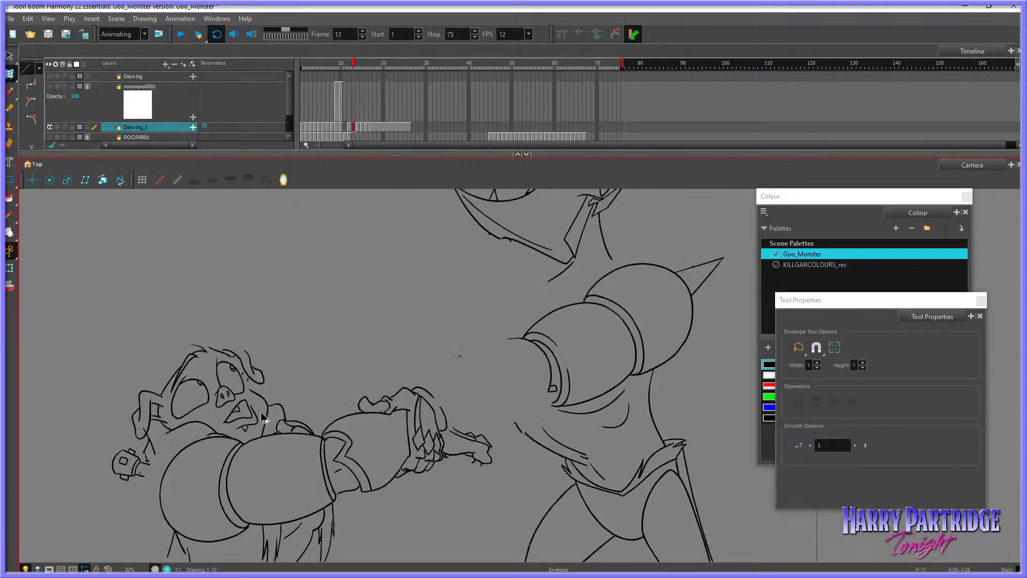
Step: Refine the smaller character's mouth outline in frame 13 with the Envelope tool, using frames 12 and 14 as reference
{"action": "key", "text": "period"}
{"action": "key", "text": "comma"}
{"action": "key", "text": "period"}
{"action": "key", "text": "comma"}
{"action": "left_click", "coordinate": [248, 402]}
{"action": "left_click_drag", "start_coordinate": [248, 402], "coordinate": [247, 402]}
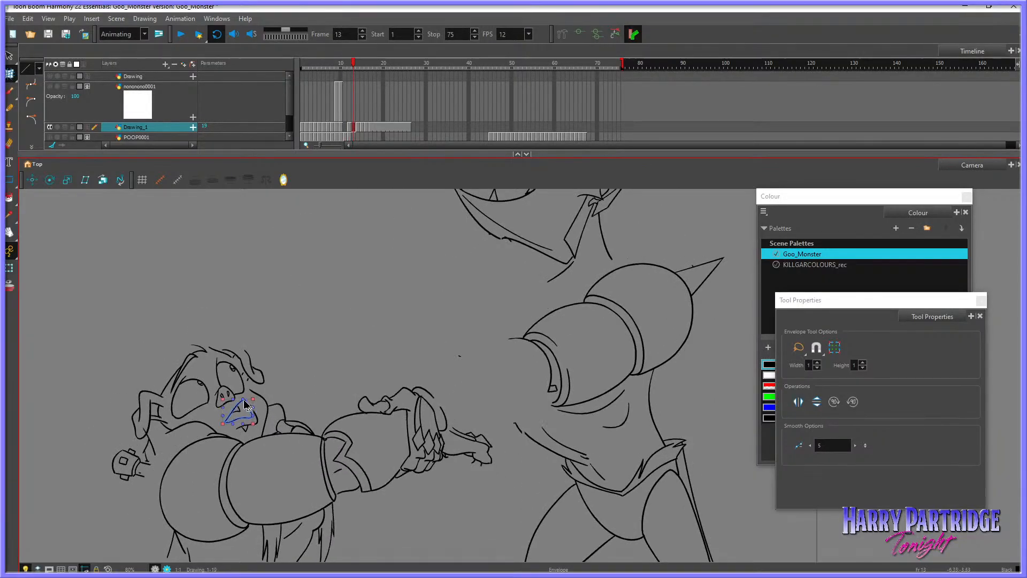
{"action": "left_click", "coordinate": [281, 376]}
{"action": "key", "text": "comma"}
{"action": "key", "text": "period"}
{"action": "key", "text": "period"}
{"action": "key", "text": "comma"}
{"action": "key", "text": "comma"}
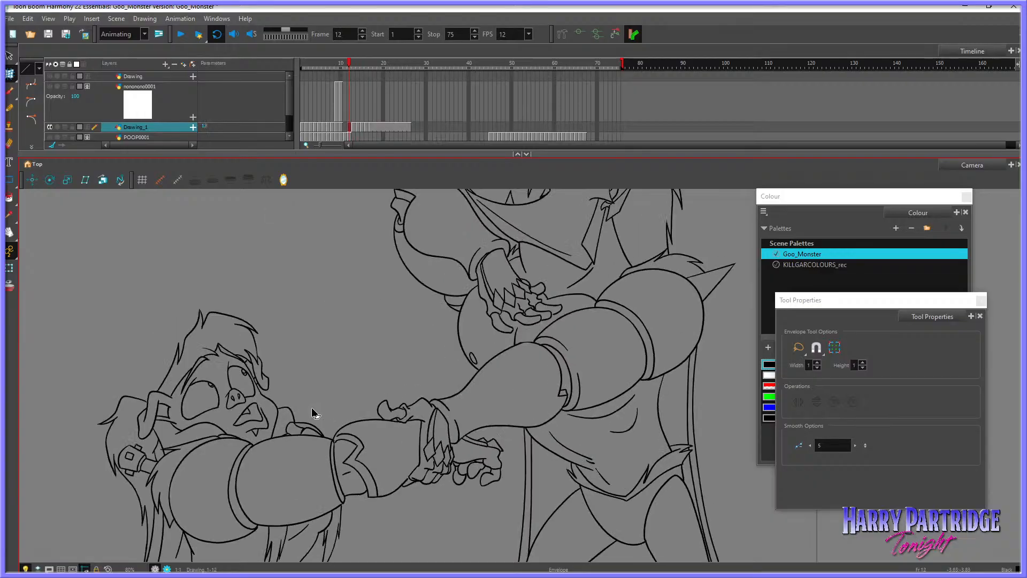
Step: Adjust the smaller character's eye beside the nose in frame 13 with the Envelope tool
{"action": "key", "text": "period"}
{"action": "left_click", "coordinate": [236, 373]}
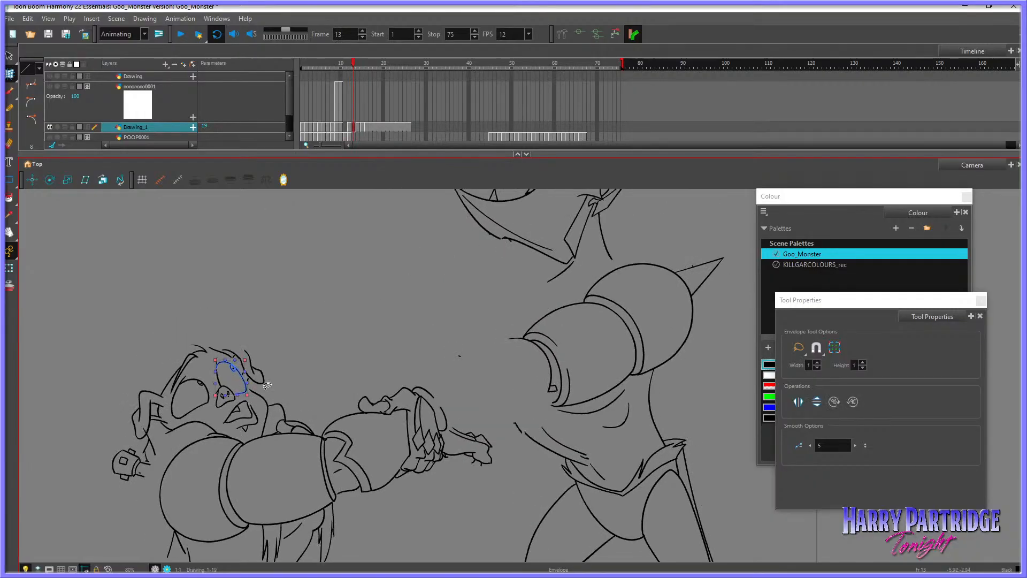
{"action": "key", "text": "period"}
{"action": "key", "text": "comma"}
{"action": "key", "text": "period"}
Step: Examine both characters' poses in frame 13 against frames 12 and 14, focusing on the larger character's upper body
{"action": "scroll", "coordinate": [364, 395], "scroll_direction": "down", "scroll_amount": 5}
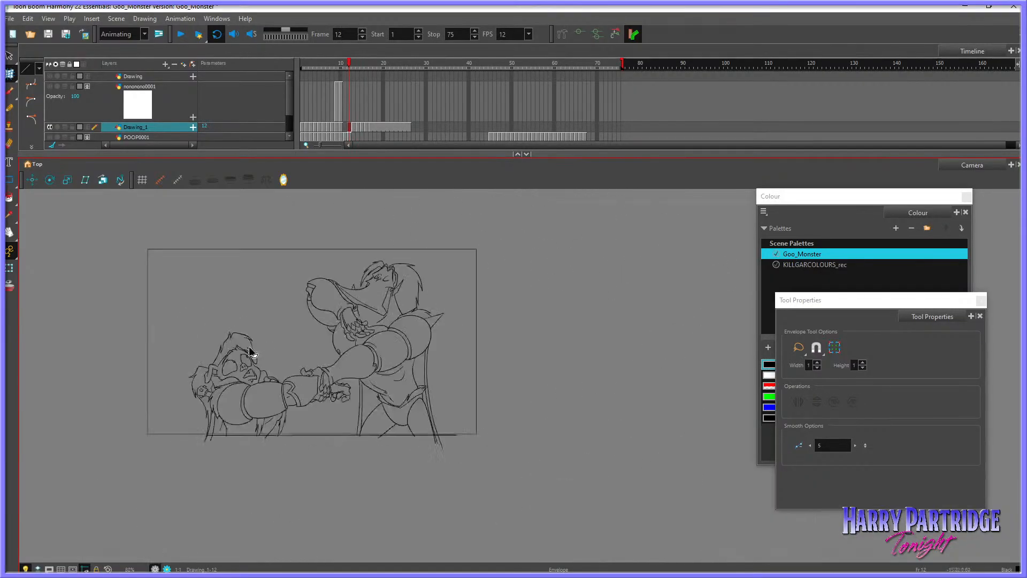
{"action": "key", "text": "comma"}
{"action": "key", "text": "comma"}
{"action": "scroll", "coordinate": [382, 302], "scroll_direction": "up", "scroll_amount": 2}
{"action": "key", "text": "period"}
{"action": "key", "text": "comma"}
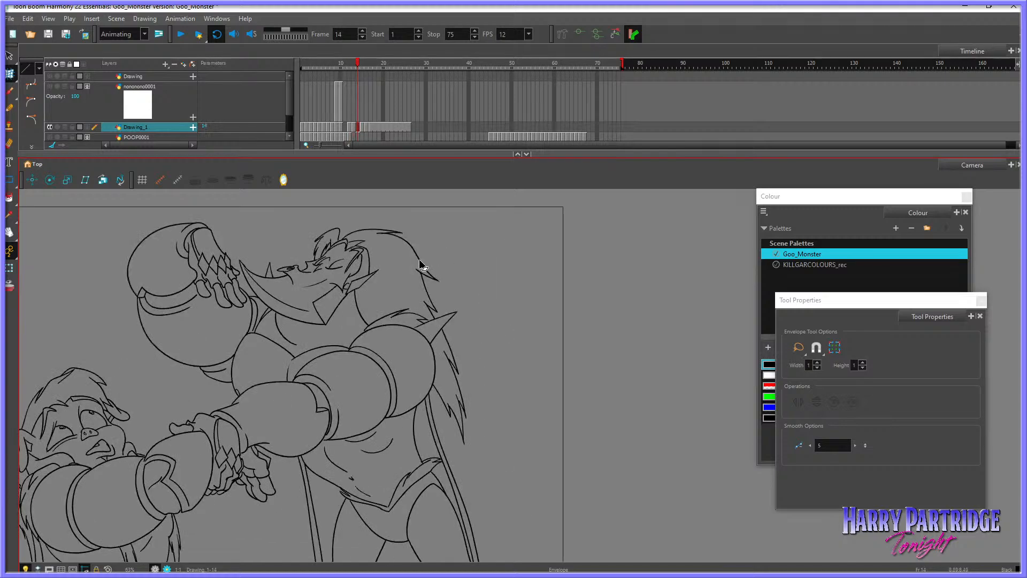
{"action": "key", "text": "period"}
{"action": "key", "text": "comma"}
{"action": "key", "text": "period"}
{"action": "key", "text": "period"}
{"action": "key", "text": "comma"}
{"action": "scroll", "coordinate": [439, 403], "scroll_direction": "up", "scroll_amount": 1}
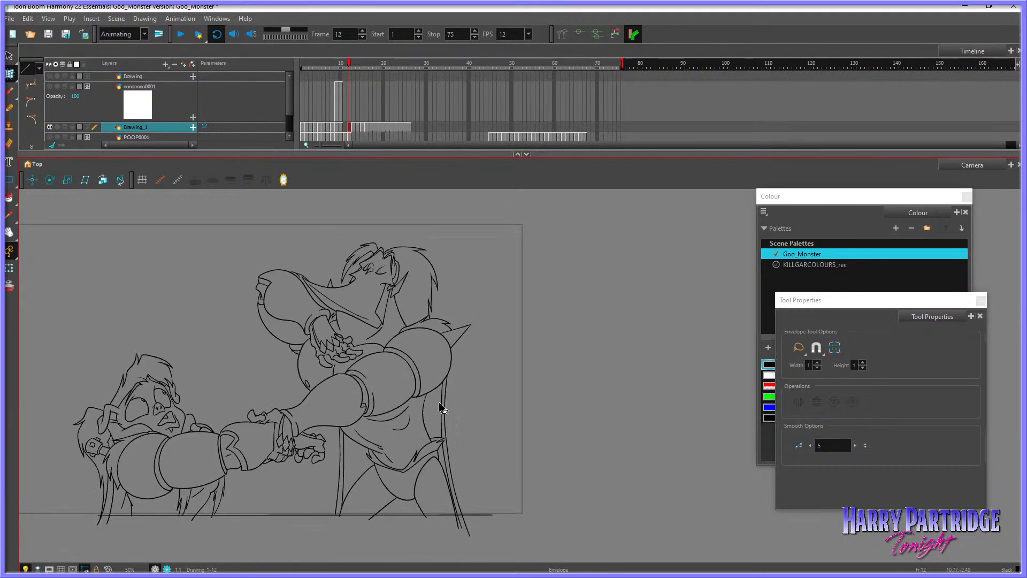
Step: Reshape the larger character's chest and stomach curves below the raised arm in frame 13 with the Envelope tool
{"action": "key", "text": "period"}
{"action": "key", "text": "comma"}
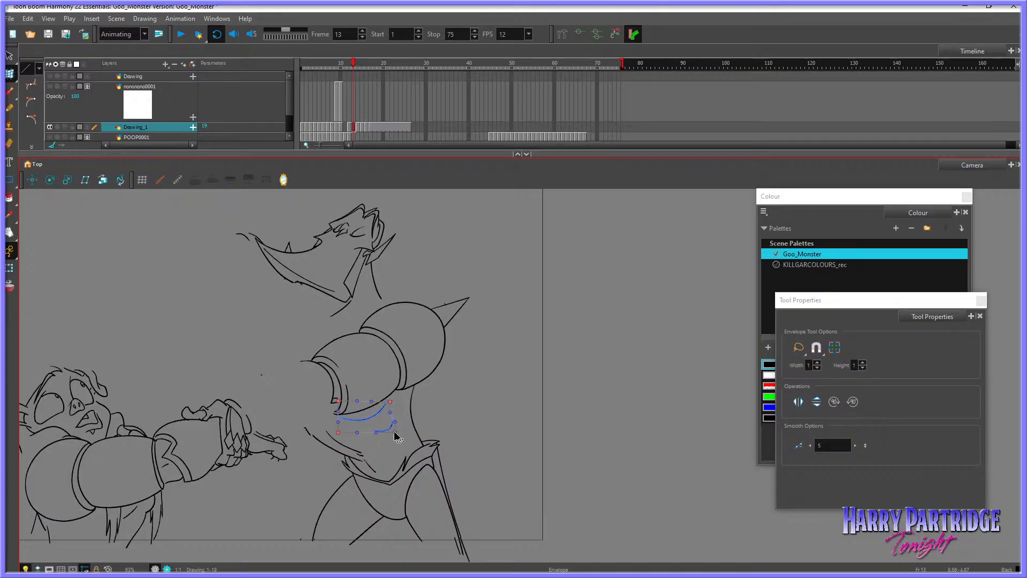
{"action": "key", "text": "period"}
{"action": "key", "text": "comma"}
{"action": "key", "text": "period"}
{"action": "key", "text": "comma"}
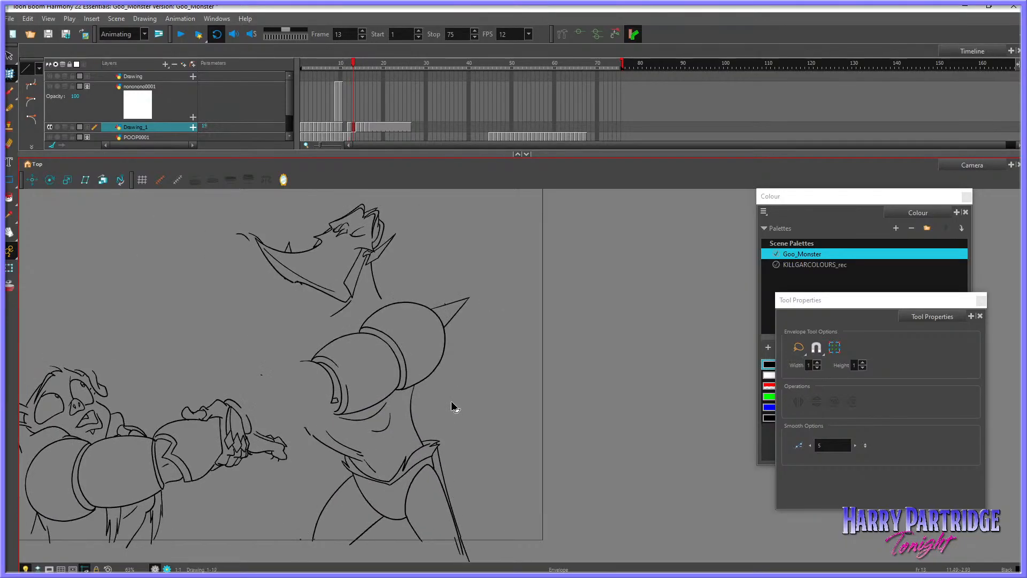
Step: Adjust the larger character's belt lines at the hip in frame 13 with the Envelope tool, checking against the neighbouring frames
{"action": "left_click", "coordinate": [403, 466]}
{"action": "key", "text": "period"}
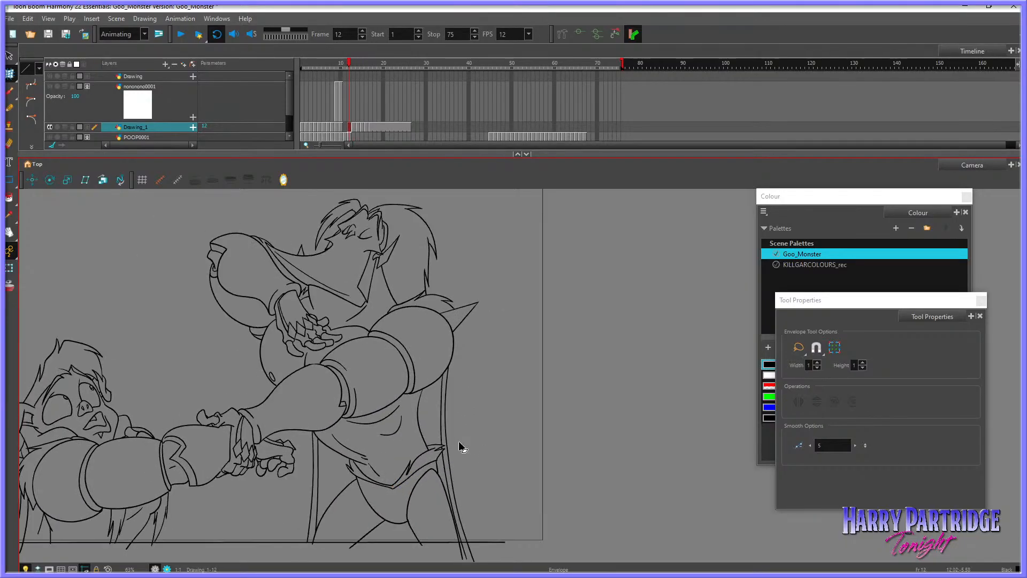
{"action": "key", "text": "comma"}
{"action": "left_click", "coordinate": [438, 442]}
{"action": "key", "text": "comma"}
{"action": "key", "text": "period"}
{"action": "key", "text": "period"}
{"action": "key", "text": "comma"}
{"action": "key", "text": "comma"}
{"action": "key", "text": "period"}
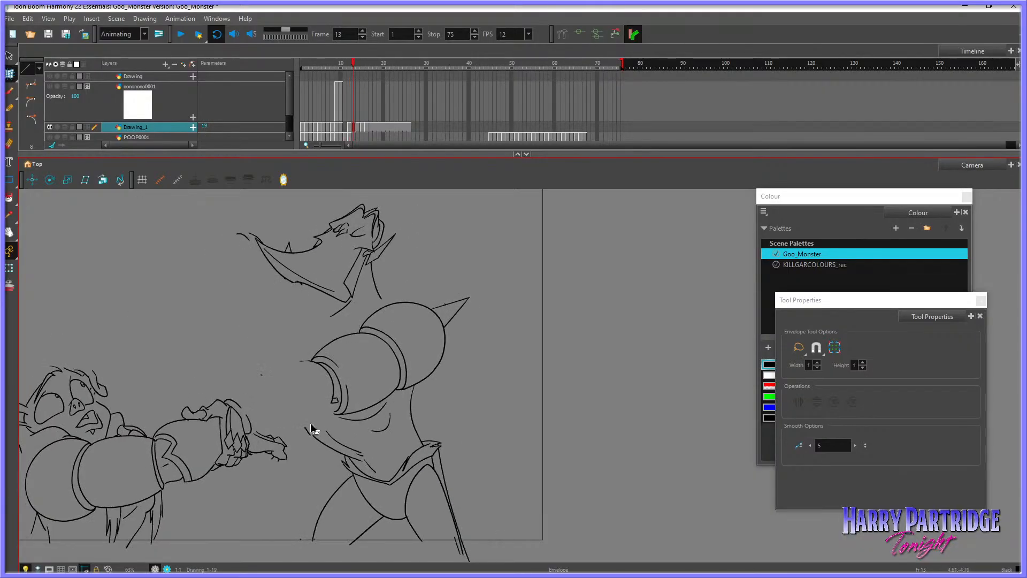
Step: Reshape the larger character's waist, belt and inner thigh lines in frame 13 by pulling their envelope's corners
{"action": "mouse_move", "coordinate": [312, 428]}
{"action": "left_mouse_down"}
{"action": "mouse_move", "coordinate": [371, 490]}
{"action": "mouse_move", "coordinate": [355, 439]}
{"action": "mouse_move", "coordinate": [305, 436]}
{"action": "mouse_move", "coordinate": [310, 420]}
{"action": "left_mouse_up"}
{"action": "key", "text": "comma"}
{"action": "key", "text": "period"}
{"action": "key", "text": "period"}
{"action": "key", "text": "comma"}
{"action": "key", "text": "comma"}
{"action": "key", "text": "period"}
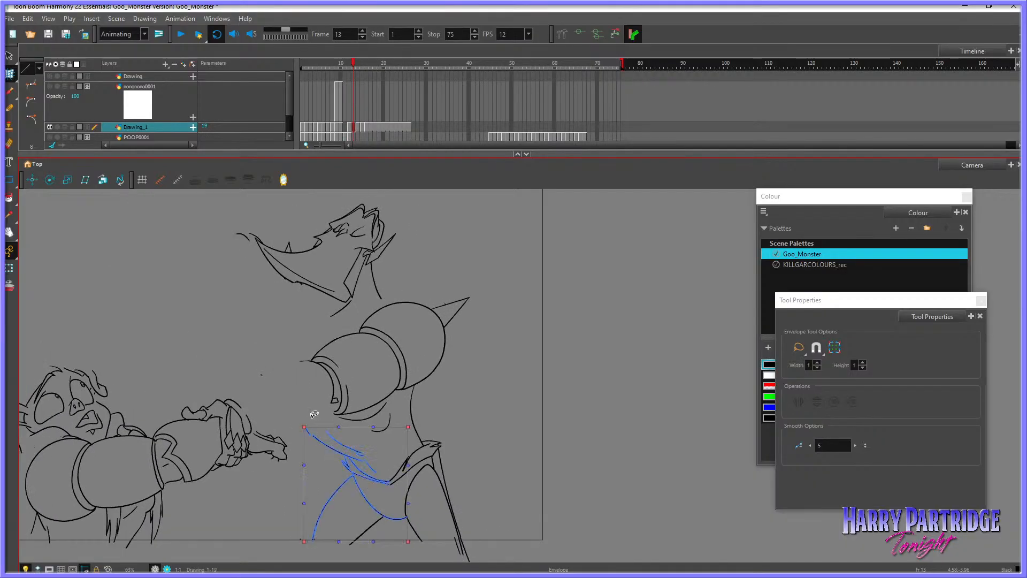
{"action": "left_click_drag", "start_coordinate": [304, 541], "coordinate": [303, 551]}
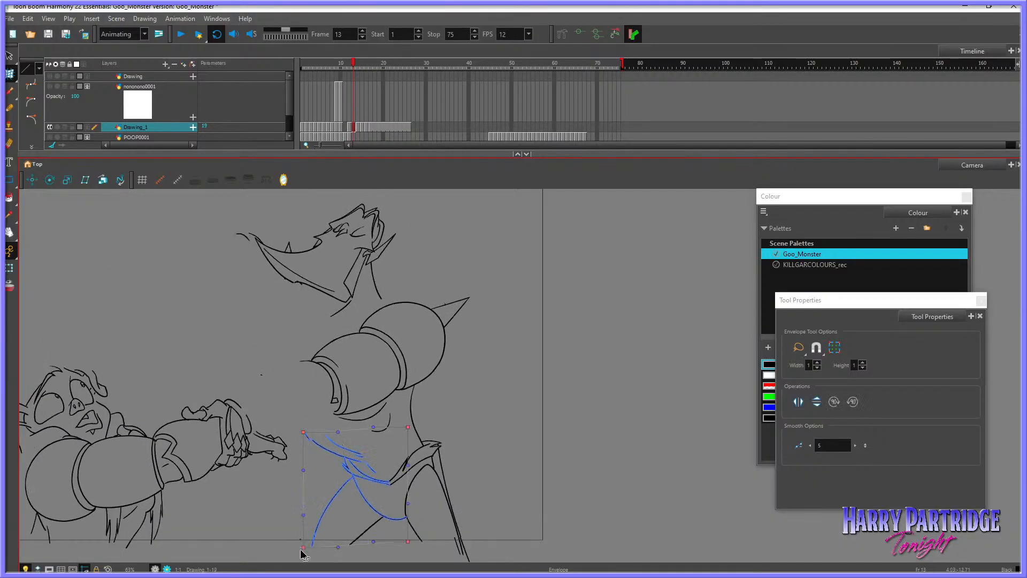
Step: Compare the larger character's reshaped torso and legs across frames 12, 13 and 14
{"action": "key", "text": "comma"}
{"action": "key", "text": "period"}
{"action": "key", "text": "period"}
{"action": "key", "text": "comma"}
{"action": "key", "text": "comma"}
{"action": "scroll", "coordinate": [335, 428], "scroll_direction": "down", "scroll_amount": 3}
{"action": "key", "text": "period"}
{"action": "key", "text": "period"}
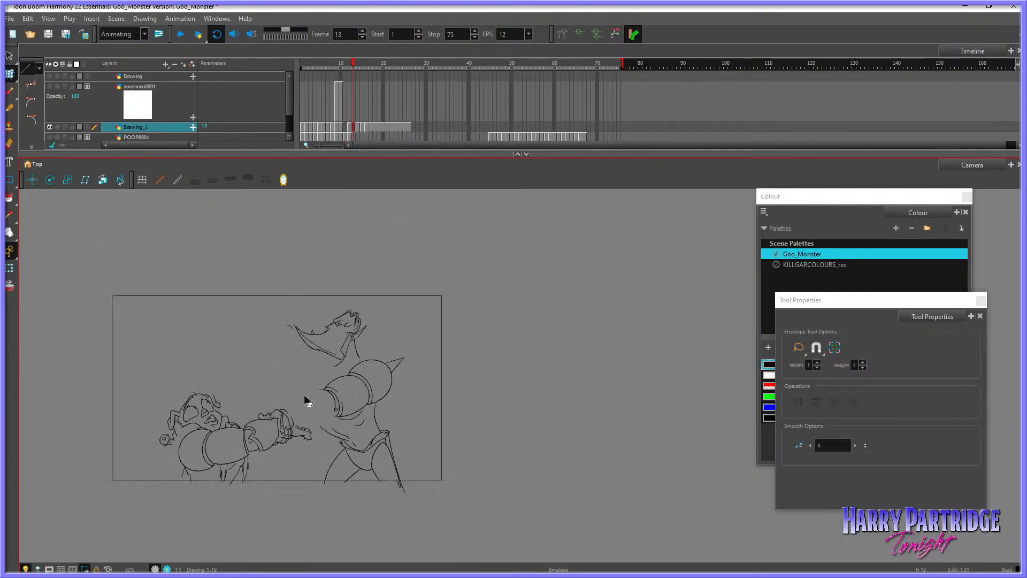
{"action": "key", "text": "comma"}
{"action": "key", "text": "comma"}
Step: Examine the smaller character and the incomplete clasped hands in frame 13 against the frame 12 drawing
{"action": "scroll", "coordinate": [206, 422], "scroll_direction": "up", "scroll_amount": 1}
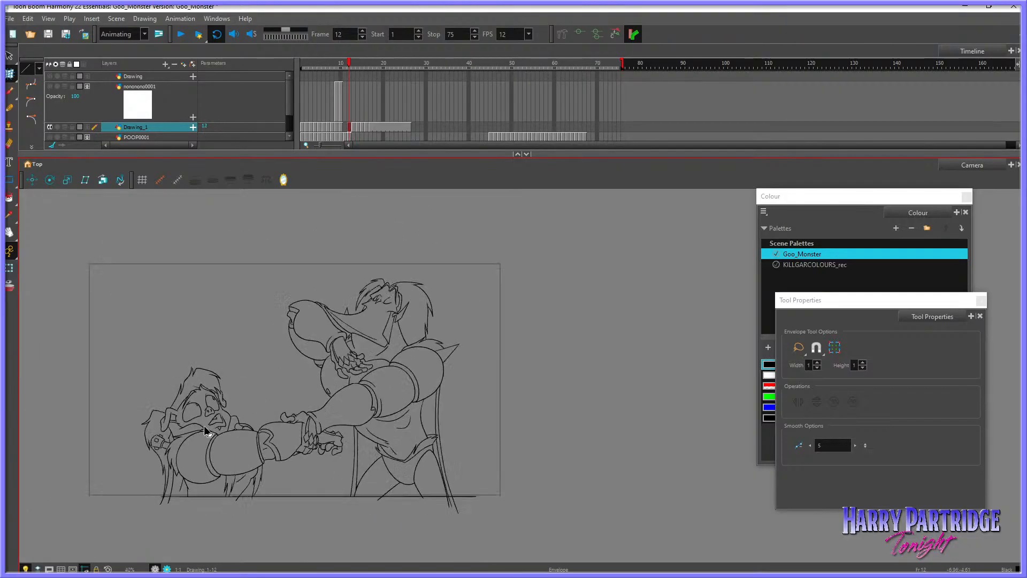
{"action": "scroll", "coordinate": [208, 431], "scroll_direction": "up", "scroll_amount": 2}
{"action": "key", "text": "period"}
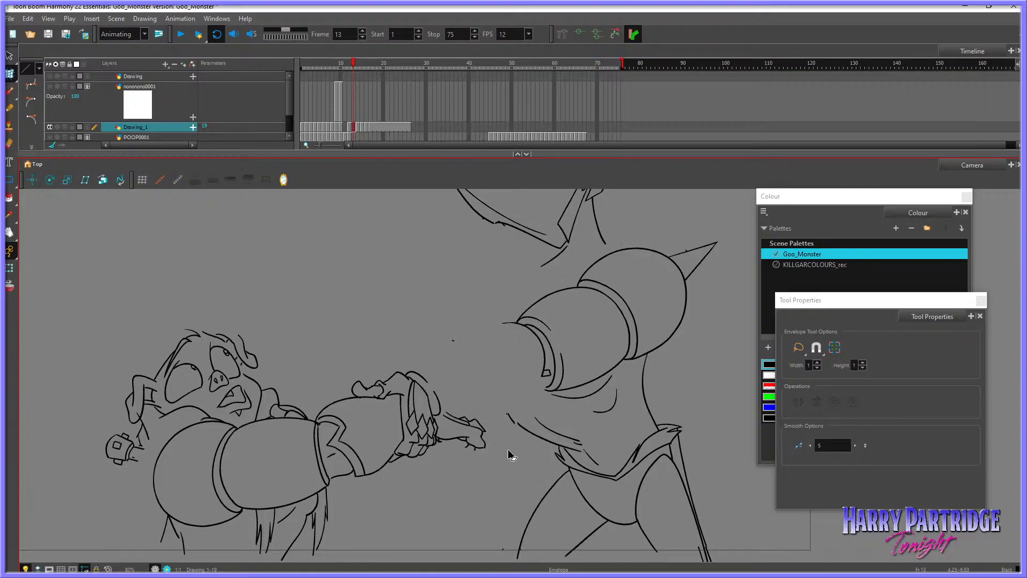
{"action": "key", "text": "comma"}
{"action": "key", "text": "period"}
{"action": "key", "text": "comma"}
{"action": "key", "text": "comma"}
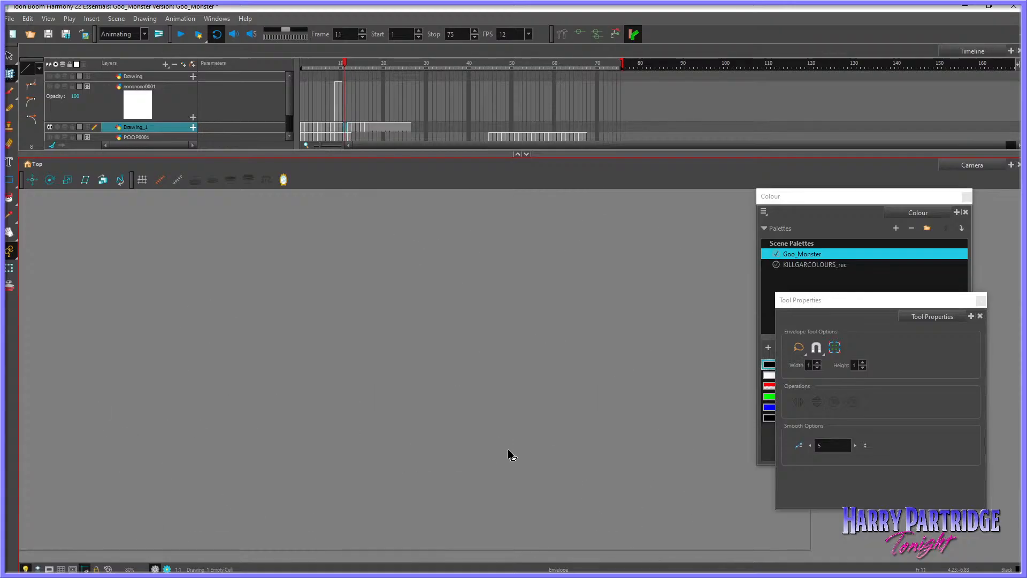
{"action": "key", "text": "period"}
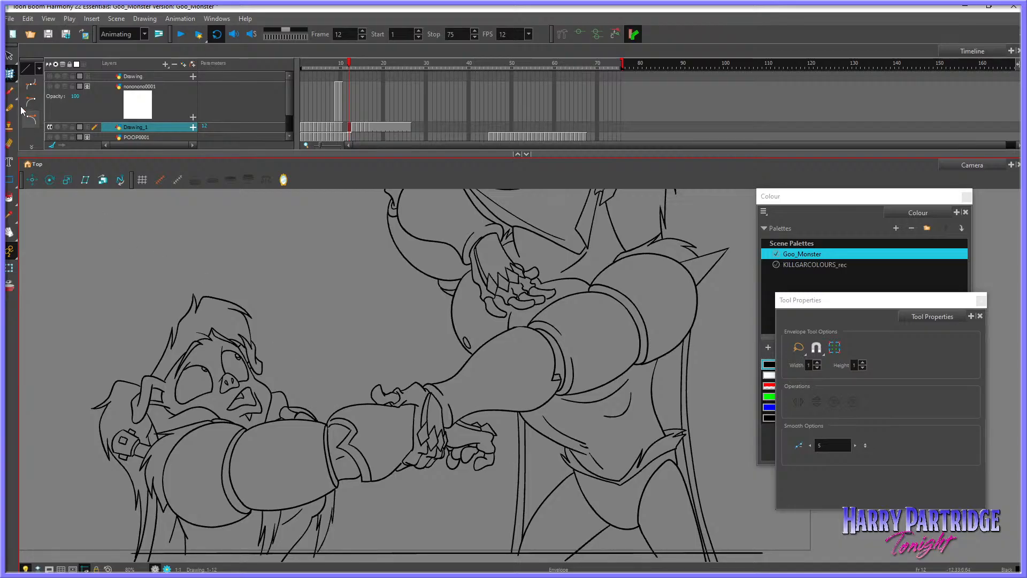
Step: Examine the smaller character's head, hair and arm in frame 13 against the drawings in frames 12 and 14
{"action": "left_click", "coordinate": [10, 233]}
{"action": "left_click_drag", "start_coordinate": [279, 358], "coordinate": [311, 325]}
{"action": "key", "text": "period"}
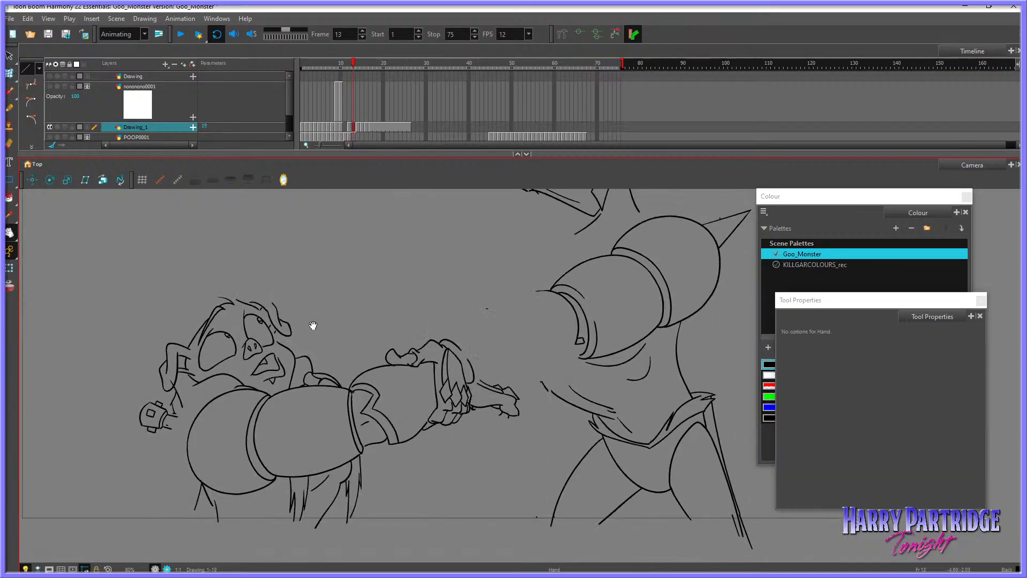
{"action": "key", "text": "comma"}
{"action": "key", "text": "period"}
{"action": "key", "text": "period"}
{"action": "scroll", "coordinate": [185, 404], "scroll_direction": "up", "scroll_amount": 2}
{"action": "key", "text": "comma"}
{"action": "key", "text": "comma"}
{"action": "left_click_drag", "start_coordinate": [185, 415], "coordinate": [225, 352]}
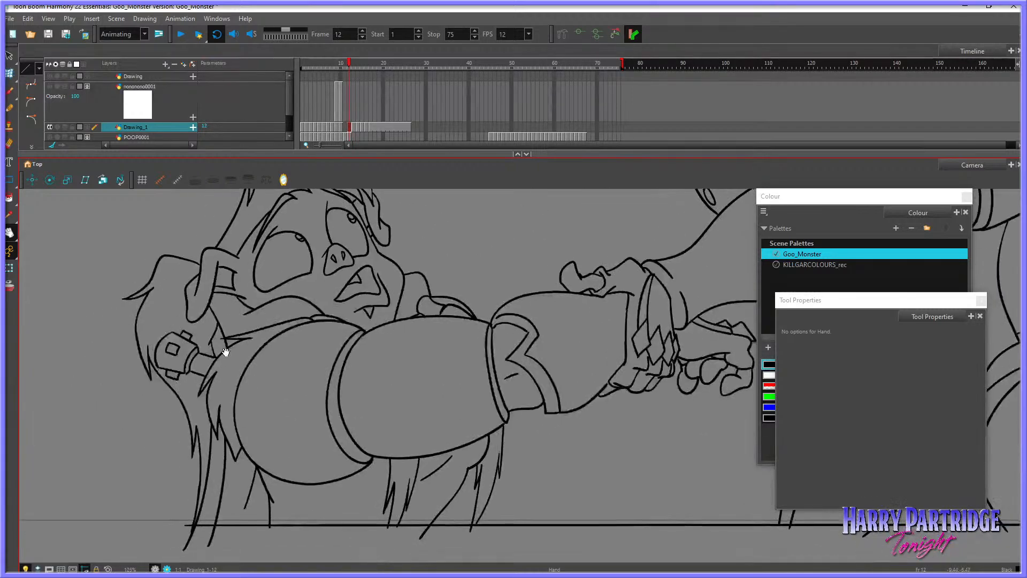
{"action": "key", "text": "period"}
{"action": "key", "text": "period"}
{"action": "key", "text": "comma"}
{"action": "key", "text": "comma"}
{"action": "key", "text": "period"}
Step: Turn on onion skinning with Brush active and check the smaller character's missing shoulder fur in frame 13 against frame 12
{"action": "left_click", "coordinate": [11, 58]}
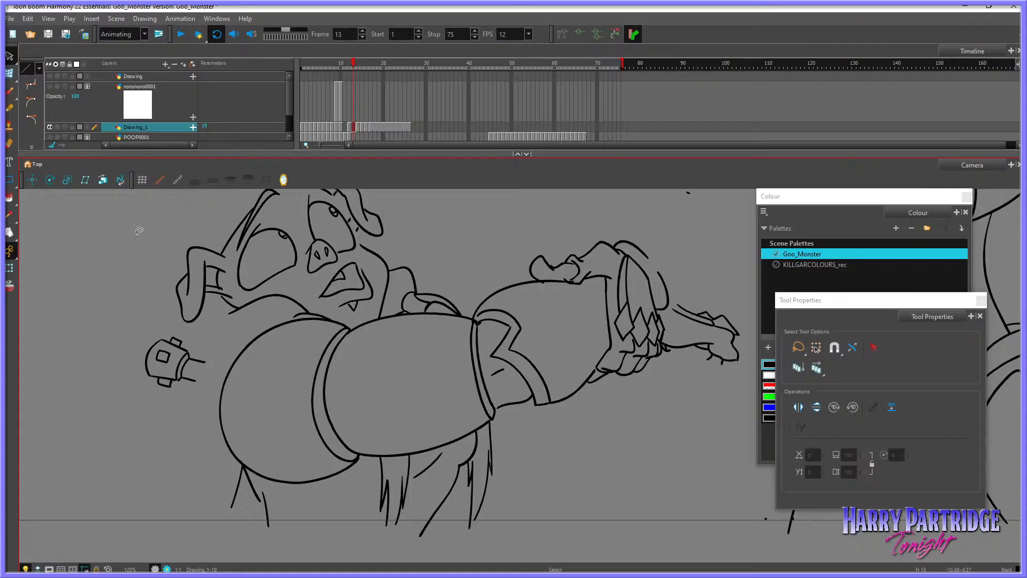
{"action": "left_click", "coordinate": [10, 90]}
{"action": "left_click", "coordinate": [10, 285]}
{"action": "key", "text": "comma"}
{"action": "key", "text": "period"}
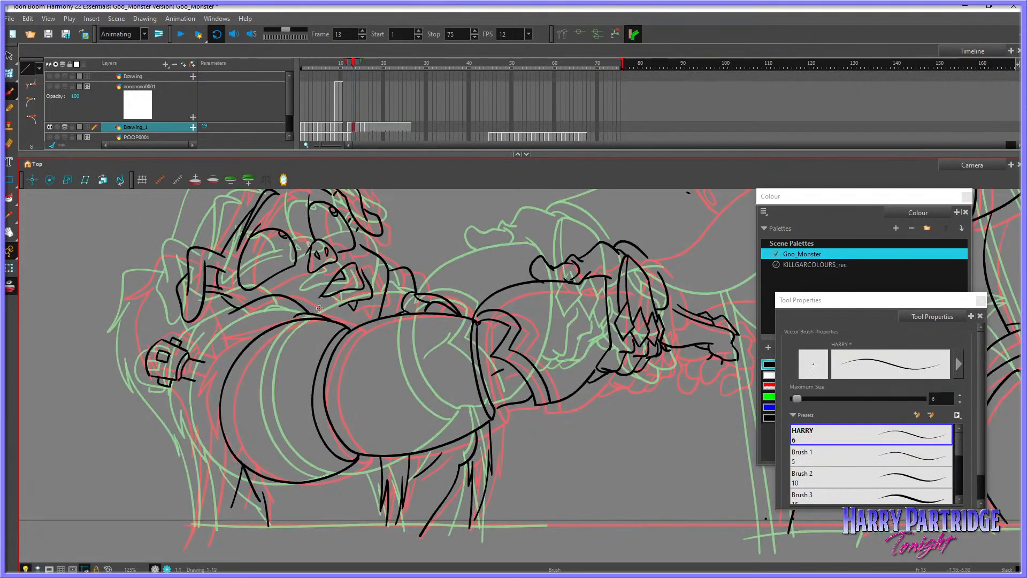
{"action": "key", "text": "comma"}
{"action": "key", "text": "period"}
{"action": "key", "text": "comma"}
{"action": "key", "text": "period"}
Step: Draw the ragged fur edge around the back of the smaller character's shoulder in frame 13, following the onion skins
{"action": "mouse_move", "coordinate": [222, 335]}
{"action": "left_mouse_down"}
{"action": "mouse_move", "coordinate": [252, 328]}
{"action": "mouse_move", "coordinate": [203, 369]}
{"action": "mouse_move", "coordinate": [215, 360]}
{"action": "mouse_move", "coordinate": [201, 390]}
{"action": "mouse_move", "coordinate": [206, 428]}
{"action": "mouse_move", "coordinate": [216, 381]}
{"action": "mouse_move", "coordinate": [211, 424]}
{"action": "mouse_move", "coordinate": [235, 471]}
{"action": "mouse_move", "coordinate": [219, 427]}
{"action": "left_mouse_up"}
{"action": "key", "text": "comma"}
{"action": "key", "text": "period"}
{"action": "key", "text": "comma"}
{"action": "key", "text": "period"}
{"action": "key", "text": "comma"}
{"action": "key", "text": "period"}
{"action": "key", "text": "comma"}
{"action": "key", "text": "period"}
{"action": "key", "text": "ctrl+z"}
{"action": "key", "text": "comma"}
{"action": "key", "text": "period"}
Step: Replace the short body lines beneath the smaller character's shoulder in frame 13 with new brush strokes, checking the neighbouring frames
{"action": "key", "text": "alt+s"}
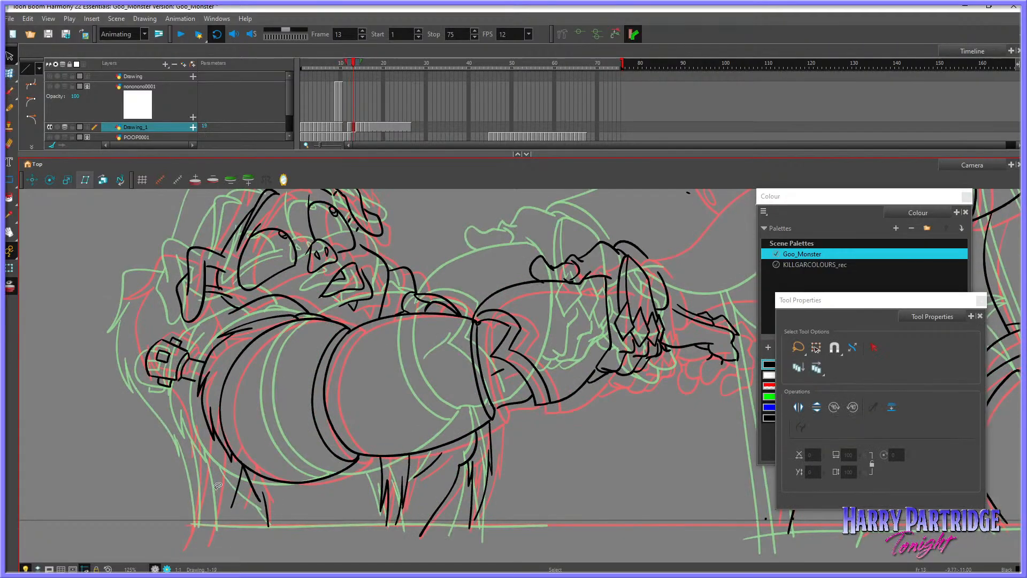
{"action": "key", "text": "comma"}
{"action": "key", "text": "period"}
{"action": "key", "text": "alt+b"}
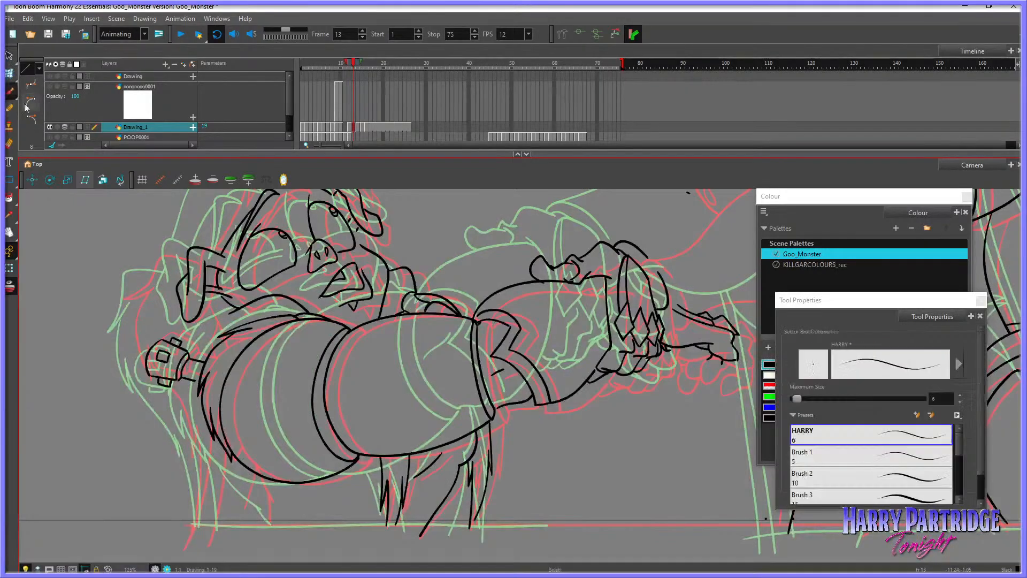
{"action": "mouse_move", "coordinate": [246, 474]}
{"action": "left_mouse_down"}
{"action": "mouse_move", "coordinate": [268, 504]}
{"action": "mouse_move", "coordinate": [266, 528]}
{"action": "left_mouse_up"}
{"action": "key", "text": "comma"}
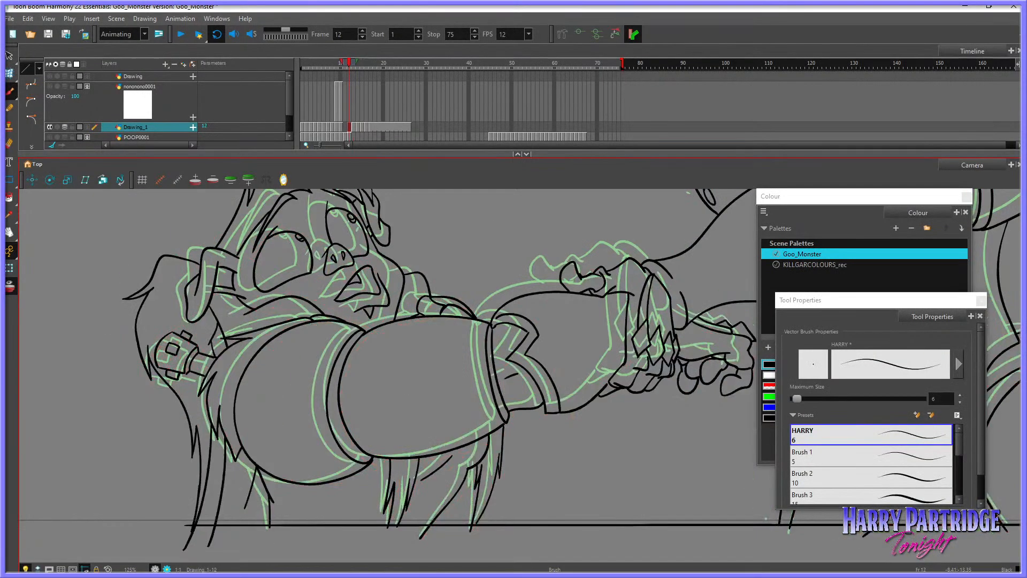
{"action": "key", "text": "period"}
{"action": "key", "text": "period"}
{"action": "key", "text": "comma"}
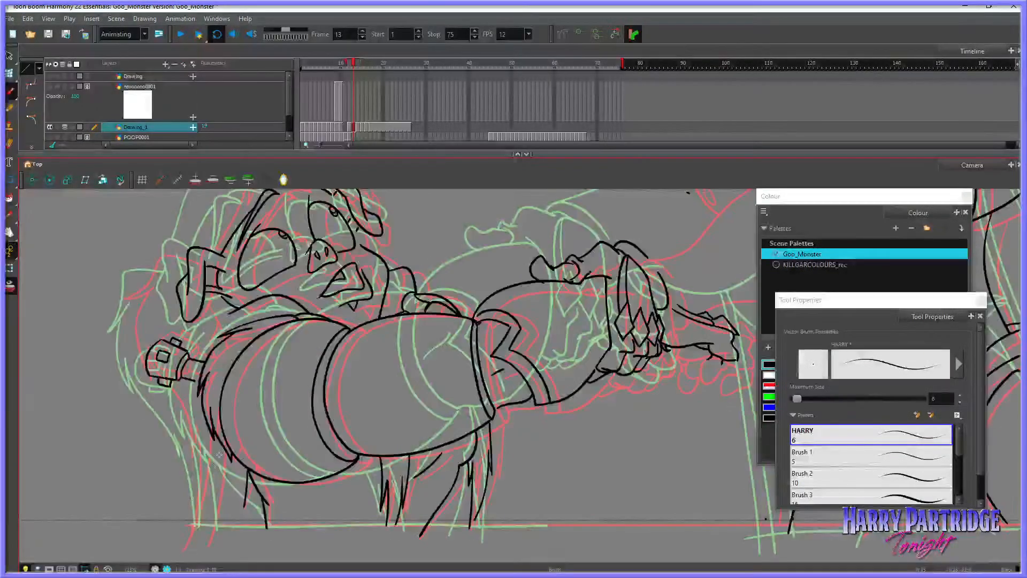
{"action": "key", "text": "period"}
{"action": "key", "text": "comma"}
Step: Draw two long hair strands hanging down behind the smaller character's shoulder in frame 13, checking against frames 12 and 14
{"action": "left_click_drag", "start_coordinate": [208, 423], "coordinate": [191, 542]}
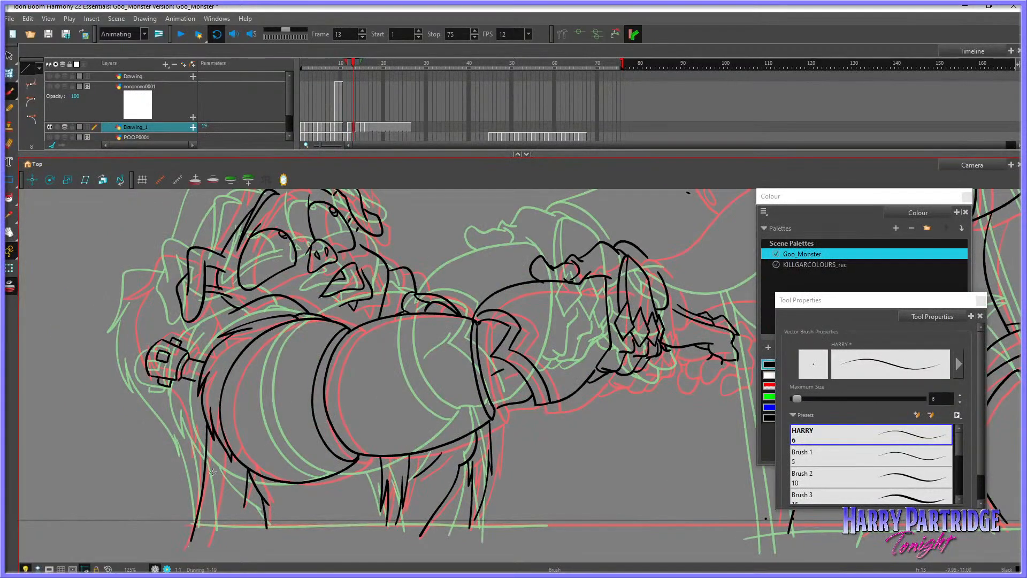
{"action": "left_click_drag", "start_coordinate": [221, 447], "coordinate": [210, 550]}
{"action": "key", "text": "comma"}
{"action": "key", "text": "period"}
{"action": "key", "text": "period"}
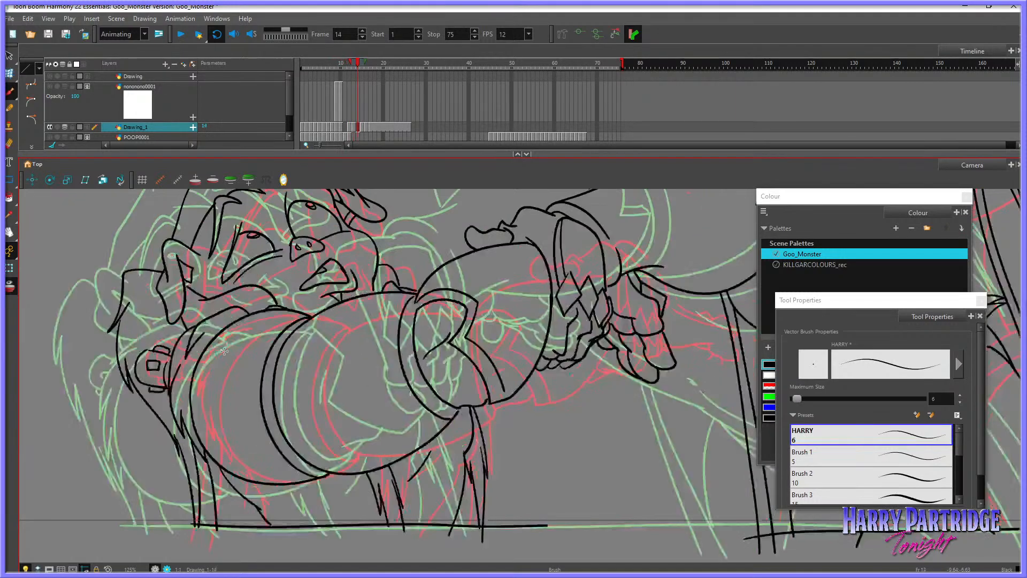
{"action": "key", "text": "comma"}
{"action": "key", "text": "comma"}
{"action": "key", "text": "period"}
Step: Draw the pointed tuft of hair behind the smaller character's ear in frame 13
{"action": "mouse_move", "coordinate": [177, 258]}
{"action": "left_mouse_down"}
{"action": "mouse_move", "coordinate": [153, 260]}
{"action": "mouse_move", "coordinate": [139, 290]}
{"action": "mouse_move", "coordinate": [118, 302]}
{"action": "left_mouse_up"}
{"action": "key", "text": "comma"}
{"action": "key", "text": "period"}
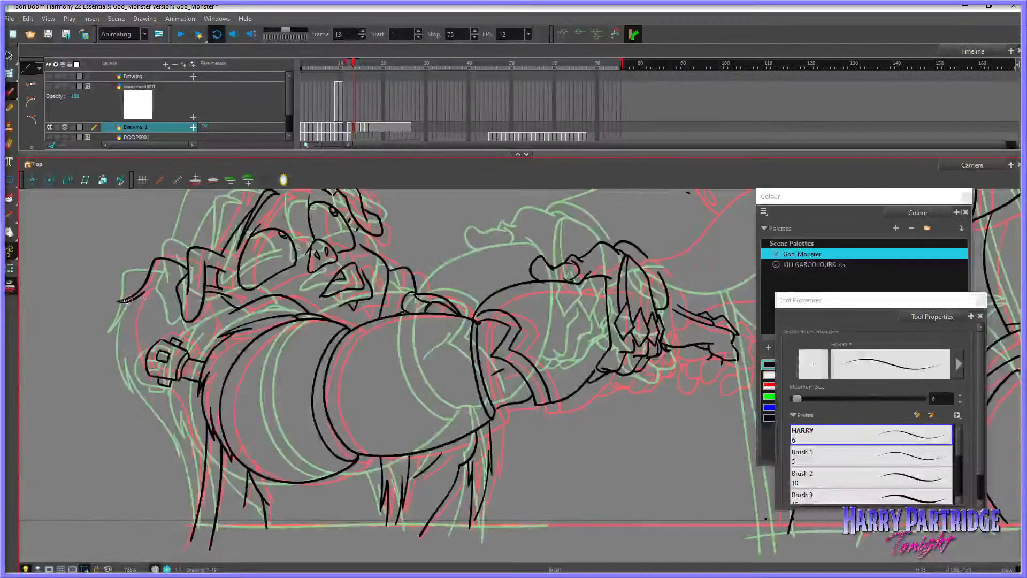
{"action": "key", "text": "comma"}
{"action": "key", "text": "period"}
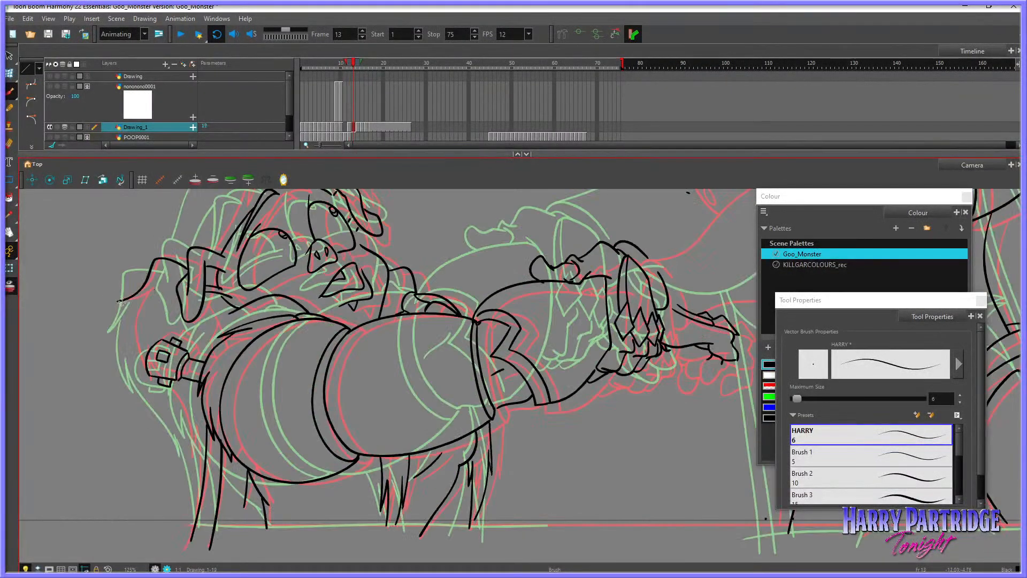
{"action": "key", "text": "comma"}
{"action": "key", "text": "period"}
Step: Draw the outer hair outline down past the smaller character's bolt and redo the hanging strands beneath it in frame 13
{"action": "mouse_move", "coordinate": [137, 304]}
{"action": "left_mouse_down"}
{"action": "mouse_move", "coordinate": [129, 329]}
{"action": "mouse_move", "coordinate": [150, 383]}
{"action": "left_mouse_up"}
{"action": "key", "text": "comma"}
{"action": "key", "text": "period"}
{"action": "left_click_drag", "start_coordinate": [142, 348], "coordinate": [147, 372]}
{"action": "mouse_move", "coordinate": [163, 387]}
{"action": "left_mouse_down"}
{"action": "mouse_move", "coordinate": [197, 460]}
{"action": "mouse_move", "coordinate": [199, 508]}
{"action": "left_mouse_up"}
{"action": "key", "text": "comma"}
{"action": "key", "text": "period"}
{"action": "key", "text": "comma"}
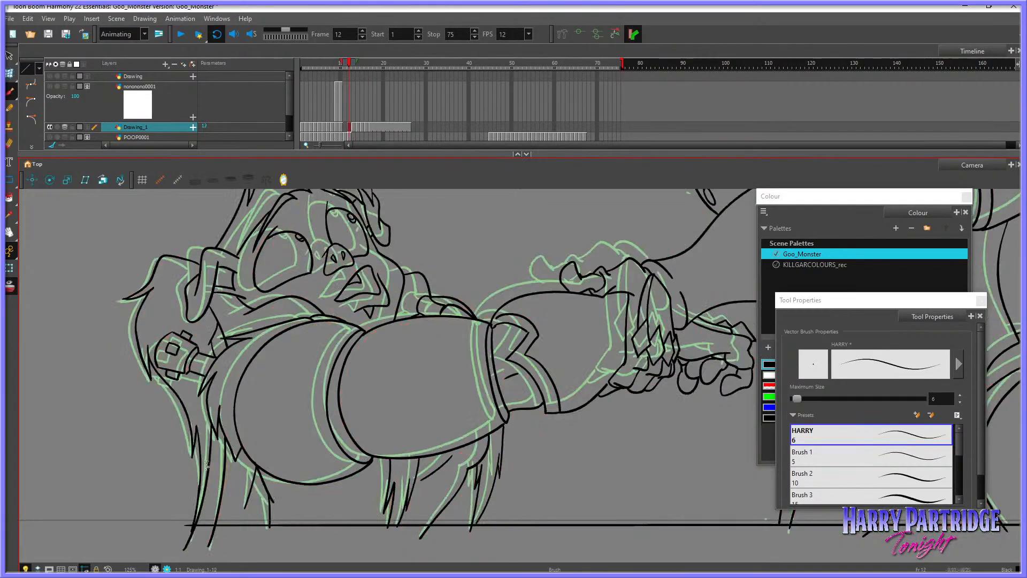
{"action": "key", "text": "period"}
{"action": "key", "text": "ctrl+z"}
{"action": "left_click_drag", "start_coordinate": [191, 432], "coordinate": [196, 517]}
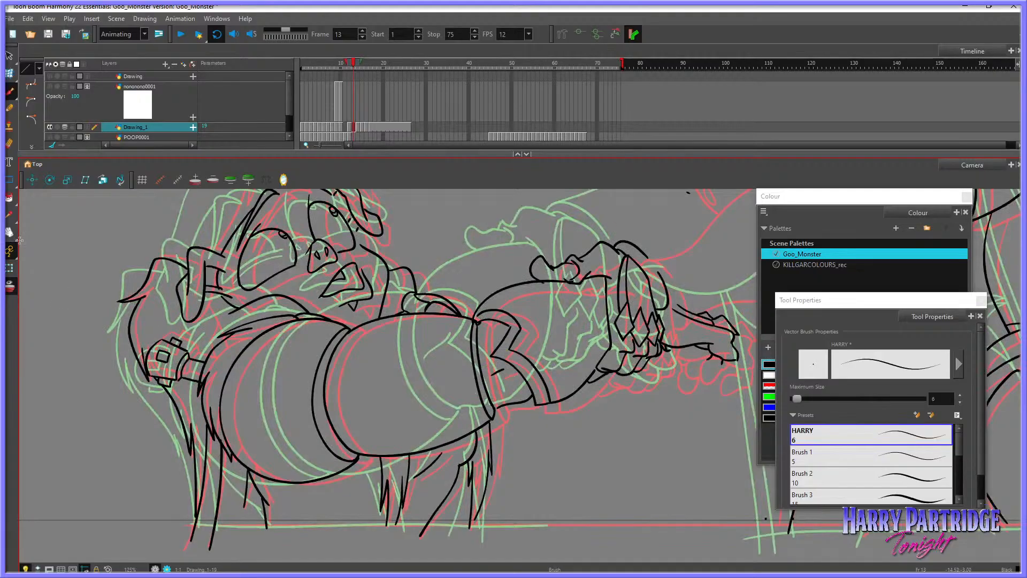
Step: Turn off onion skinning and compare the smaller character's head and new hair lines with the preceding frames
{"action": "key", "text": "space"}
{"action": "left_click_drag", "start_coordinate": [378, 295], "coordinate": [361, 369]}
{"action": "left_click", "coordinate": [10, 286]}
{"action": "key", "text": "comma"}
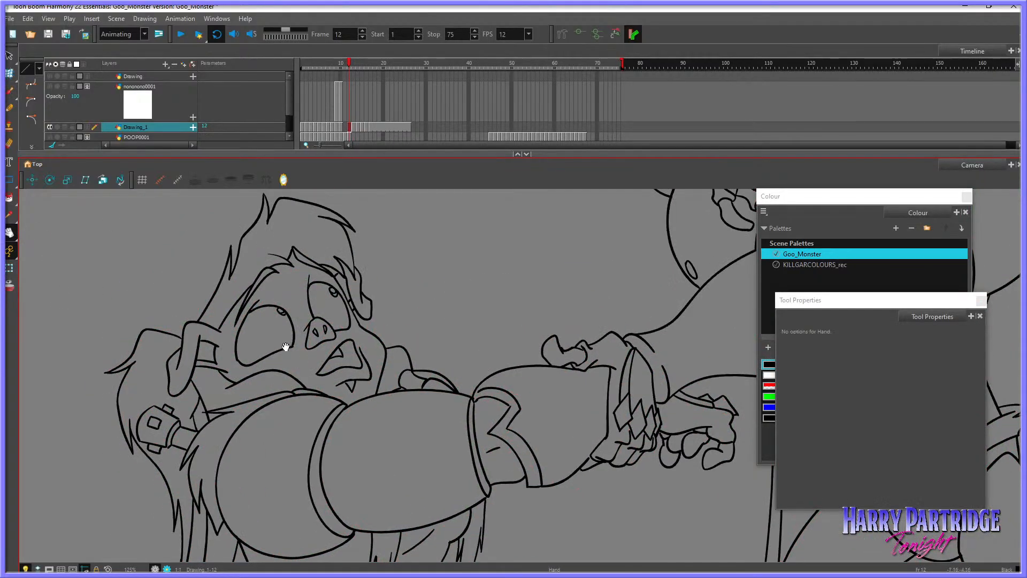
{"action": "key", "text": "comma"}
{"action": "key", "text": "period"}
{"action": "key", "text": "period"}
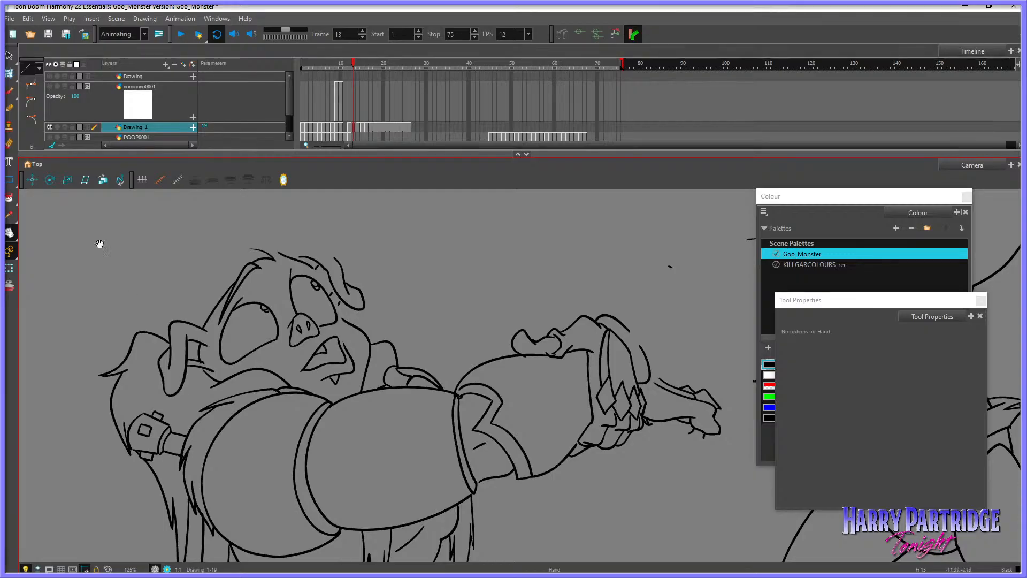
{"action": "key", "text": "comma"}
Step: Draw the inner hair line between the smaller character's ear and shoulder in frame 13, matching it to frame 12
{"action": "key", "text": "alt+b"}
{"action": "key", "text": "period"}
{"action": "left_click_drag", "start_coordinate": [182, 378], "coordinate": [195, 418]}
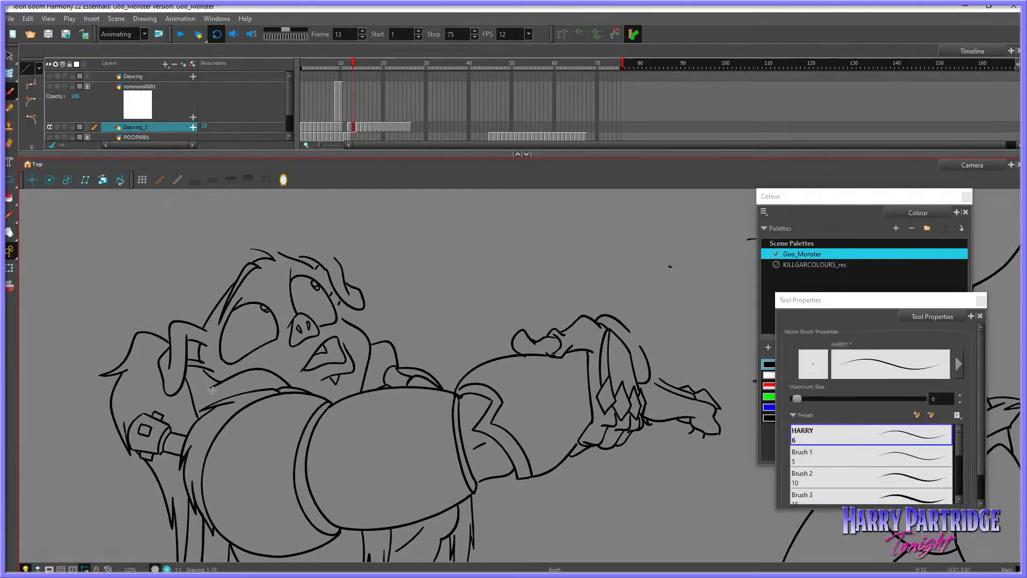
{"action": "key", "text": "comma"}
{"action": "key", "text": "period"}
{"action": "key", "text": "comma"}
{"action": "key", "text": "period"}
{"action": "key", "text": "comma"}
{"action": "key", "text": "period"}
Step: Clean up the lines where the smaller character's bolt meets the shoulder fur in frame 13 using the Small Eraser and Brush
{"action": "key", "text": "alt+e"}
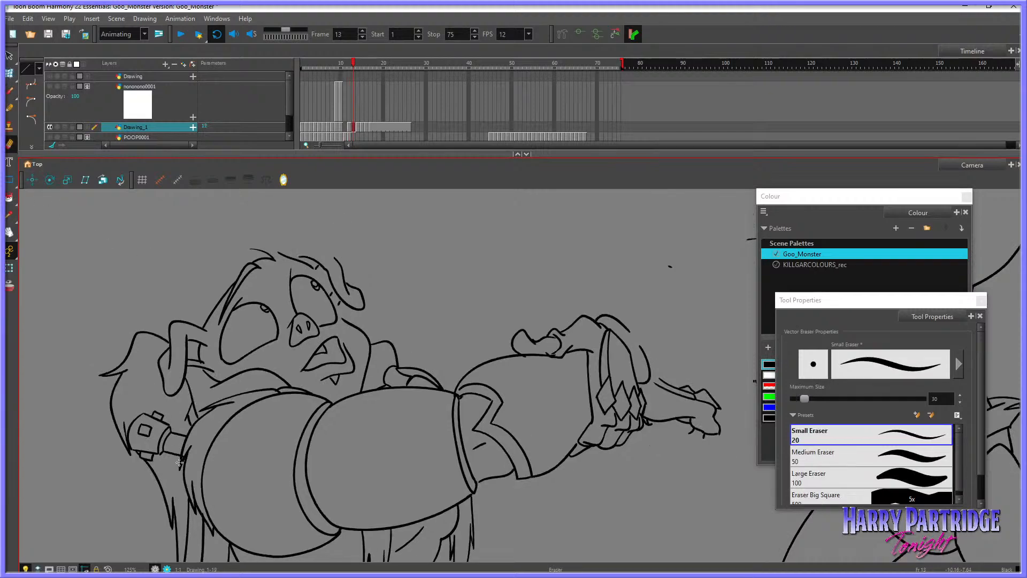
{"action": "key", "text": "comma"}
{"action": "key", "text": "period"}
{"action": "key", "text": "alt+b"}
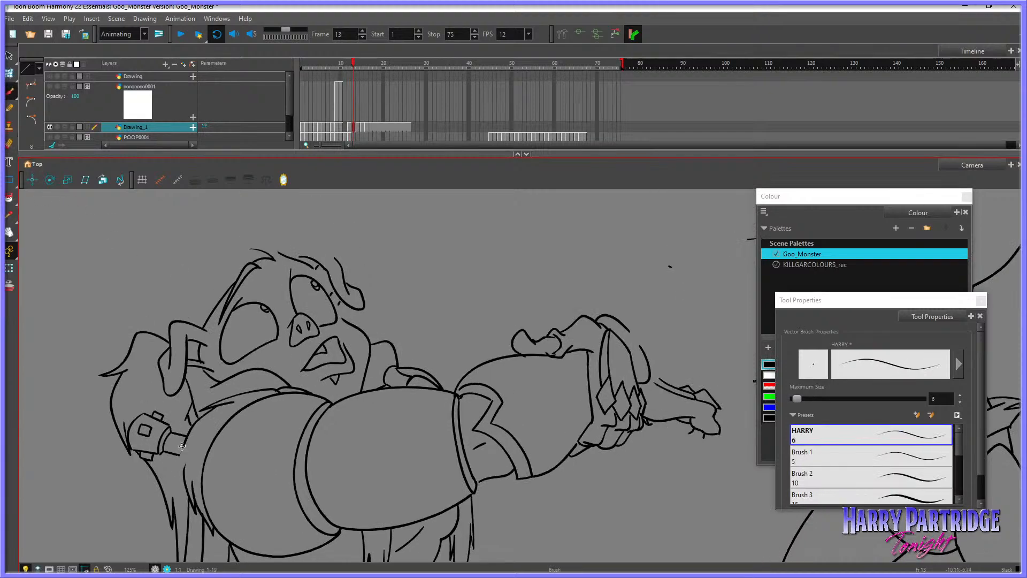
{"action": "key", "text": "comma"}
{"action": "key", "text": "period"}
{"action": "key", "text": "comma"}
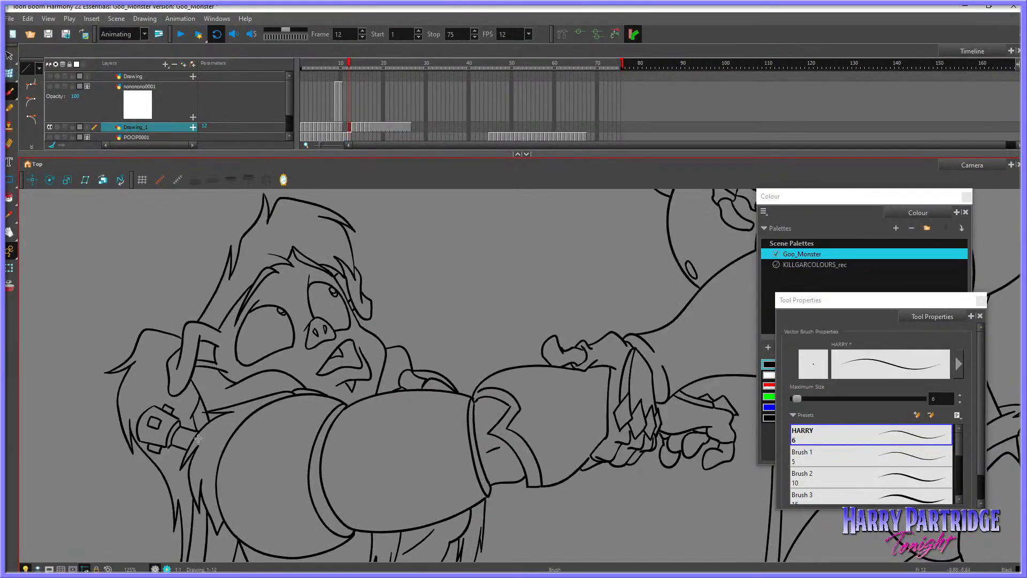
Step: Adjust the smaller character's hairline strokes around the forehead in frame 13 with the Envelope tool, checking frames 12 and 14
{"action": "key", "text": "period"}
{"action": "key", "text": "period"}
{"action": "key", "text": "comma"}
{"action": "key", "text": "comma"}
{"action": "left_click", "coordinate": [10, 74]}
{"action": "key", "text": "period"}
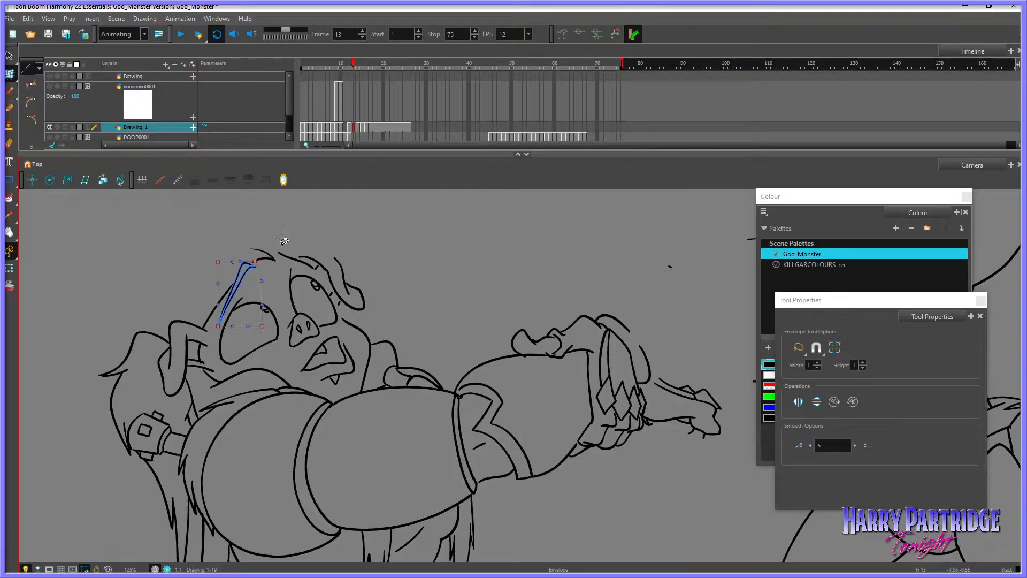
{"action": "key", "text": "comma"}
{"action": "key", "text": "period"}
{"action": "key", "text": "period"}
{"action": "key", "text": "comma"}
{"action": "key", "text": "comma"}
{"action": "key", "text": "period"}
{"action": "left_click_drag", "start_coordinate": [300, 260], "coordinate": [308, 249]}
Step: Compare the smaller character's brow, ear and cheek lines across frames 12, 13 and 14
{"action": "key", "text": "comma"}
{"action": "left_click", "coordinate": [10, 91]}
{"action": "key", "text": "period"}
{"action": "key", "text": "period"}
{"action": "key", "text": "comma"}
{"action": "key", "text": "comma"}
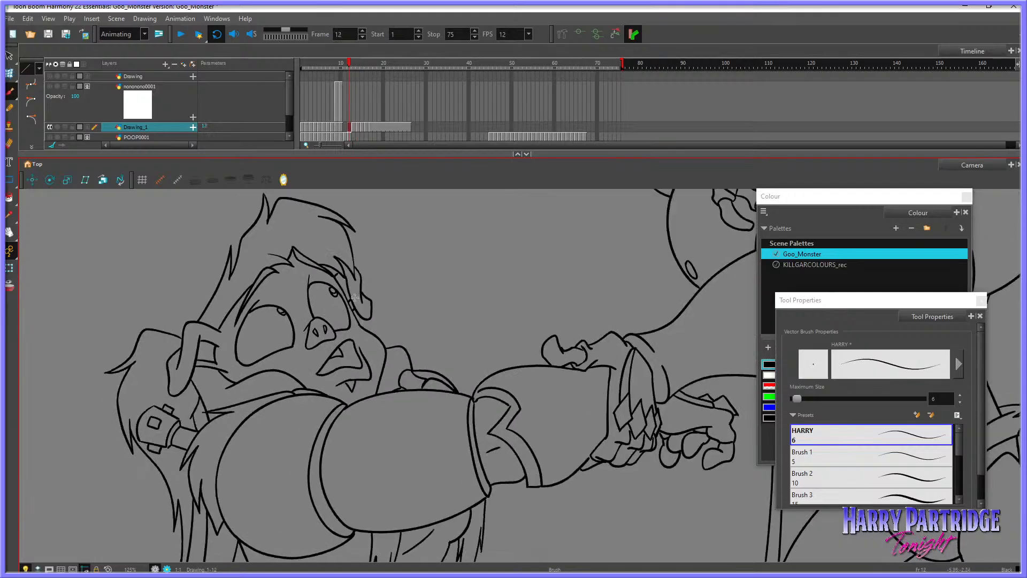
{"action": "key", "text": "period"}
{"action": "key", "text": "comma"}
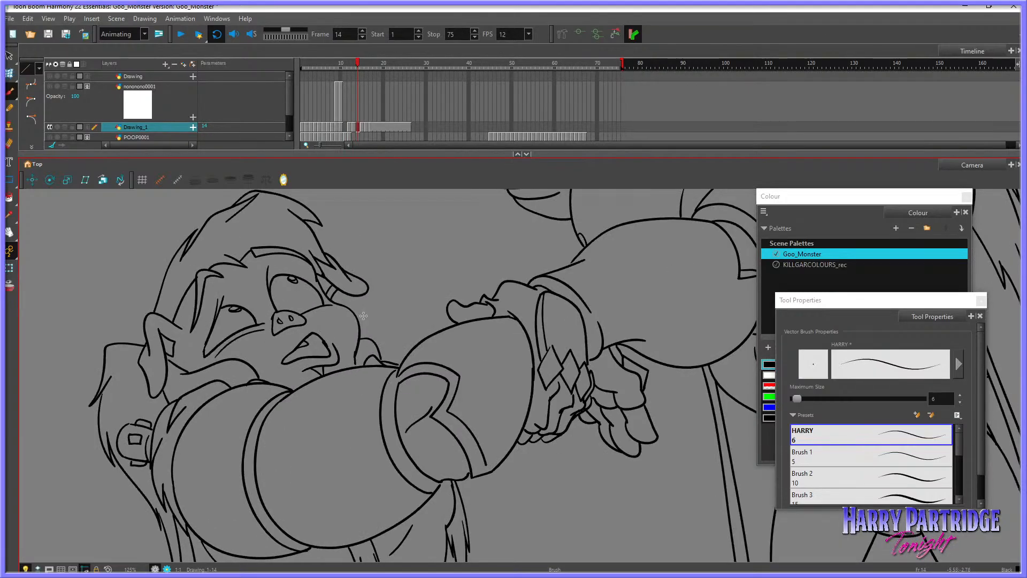
{"action": "key", "text": "period"}
{"action": "key", "text": "comma"}
{"action": "key", "text": "period"}
Step: Inspect the smaller character's cheek outline in frame 13 and touch up its lower end at the arm with Brush
{"action": "key", "text": "alt+s"}
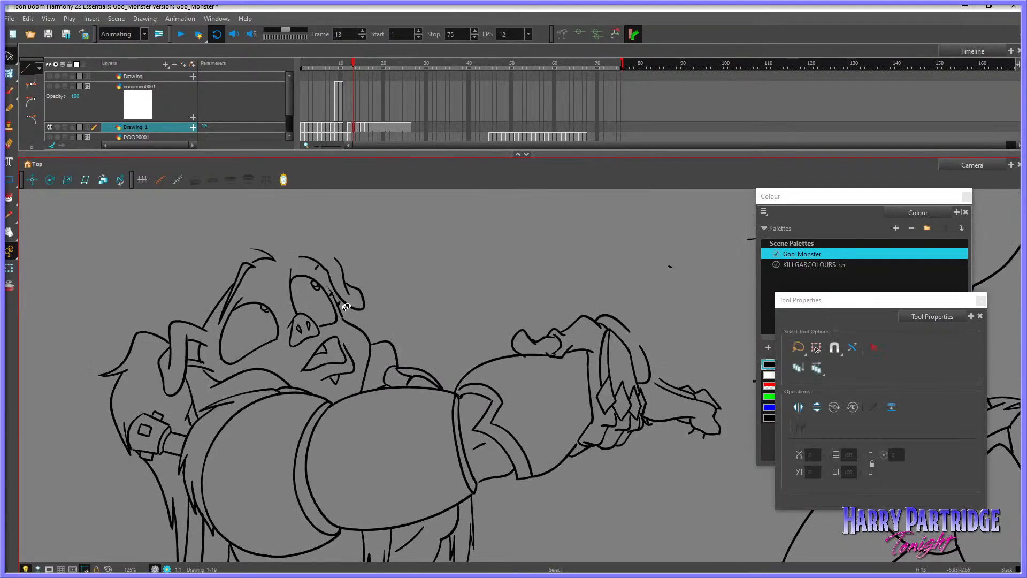
{"action": "left_click", "coordinate": [373, 332]}
{"action": "left_click", "coordinate": [9, 91]}
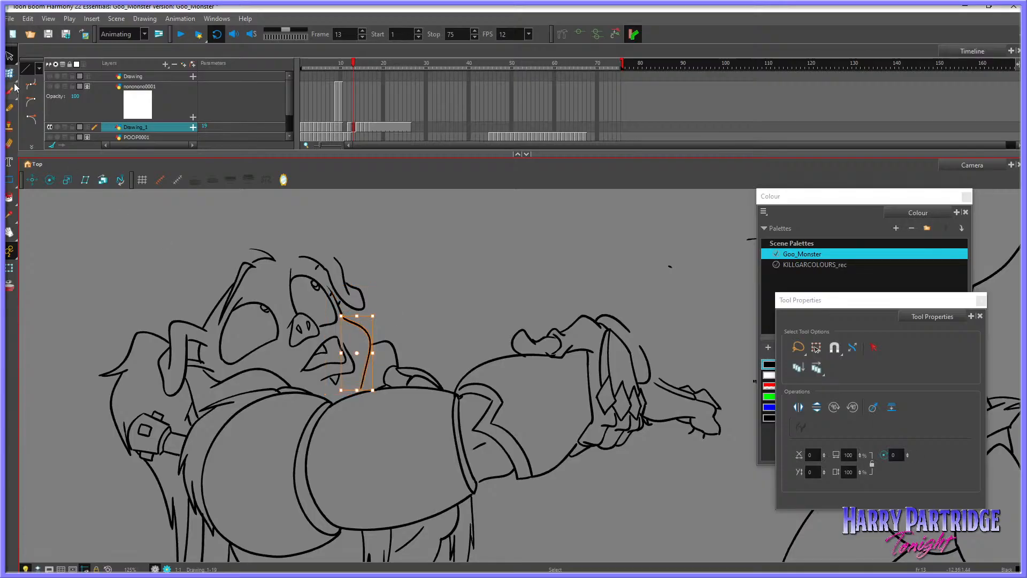
{"action": "left_click_drag", "start_coordinate": [362, 376], "coordinate": [359, 393]}
{"action": "key", "text": "comma"}
{"action": "key", "text": "period"}
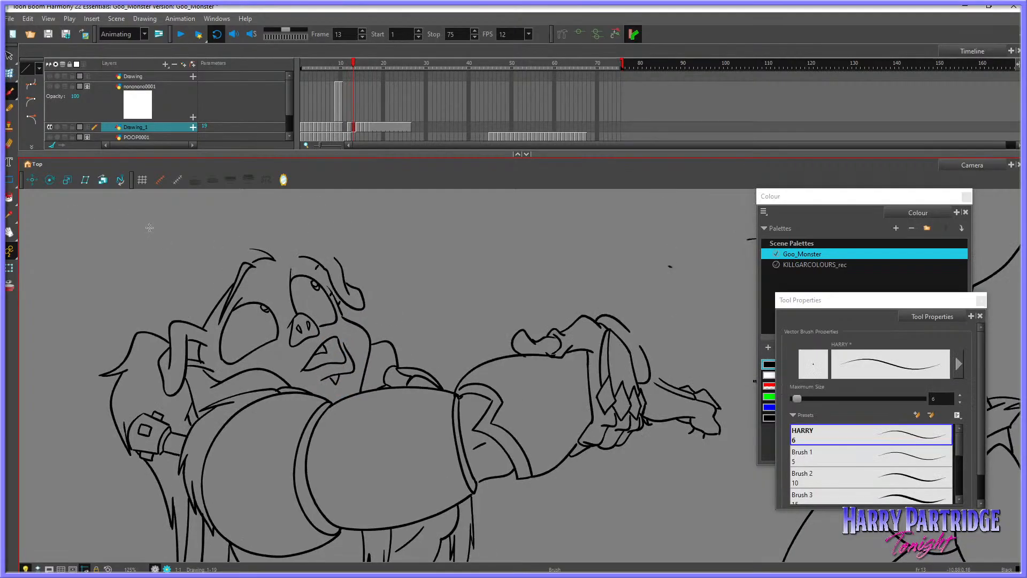
Step: Turn on onion skinning and draw the smaller character's hair over the top of the head in frame 13
{"action": "key", "text": "alt+o"}
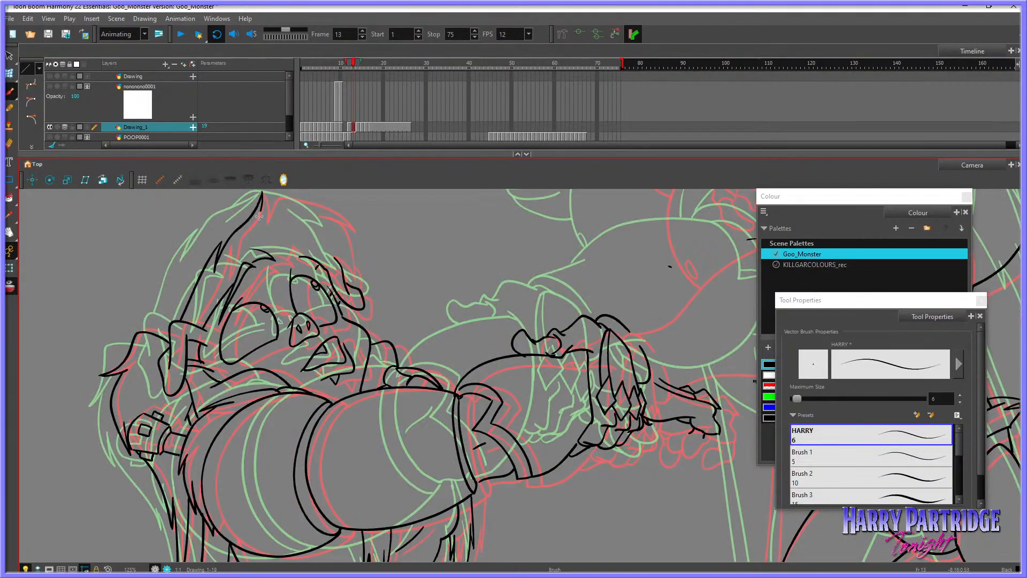
{"action": "key", "text": "comma"}
{"action": "key", "text": "period"}
{"action": "mouse_move", "coordinate": [263, 213]}
{"action": "left_mouse_down"}
{"action": "mouse_move", "coordinate": [284, 195]}
{"action": "mouse_move", "coordinate": [320, 208]}
{"action": "mouse_move", "coordinate": [344, 223]}
{"action": "mouse_move", "coordinate": [353, 276]}
{"action": "left_mouse_up"}
{"action": "key", "text": "comma"}
{"action": "key", "text": "period"}
{"action": "key", "text": "comma"}
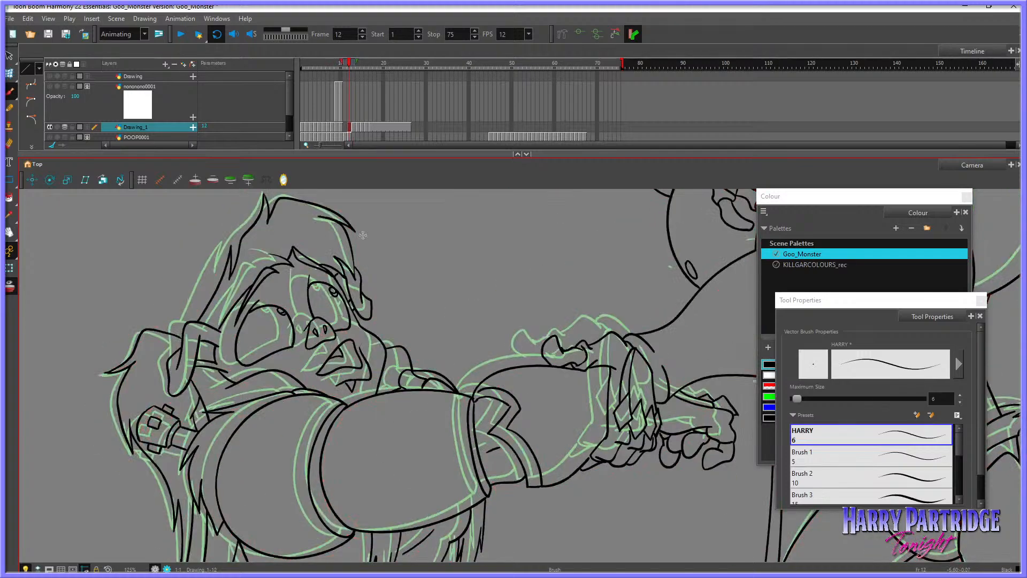
{"action": "key", "text": "period"}
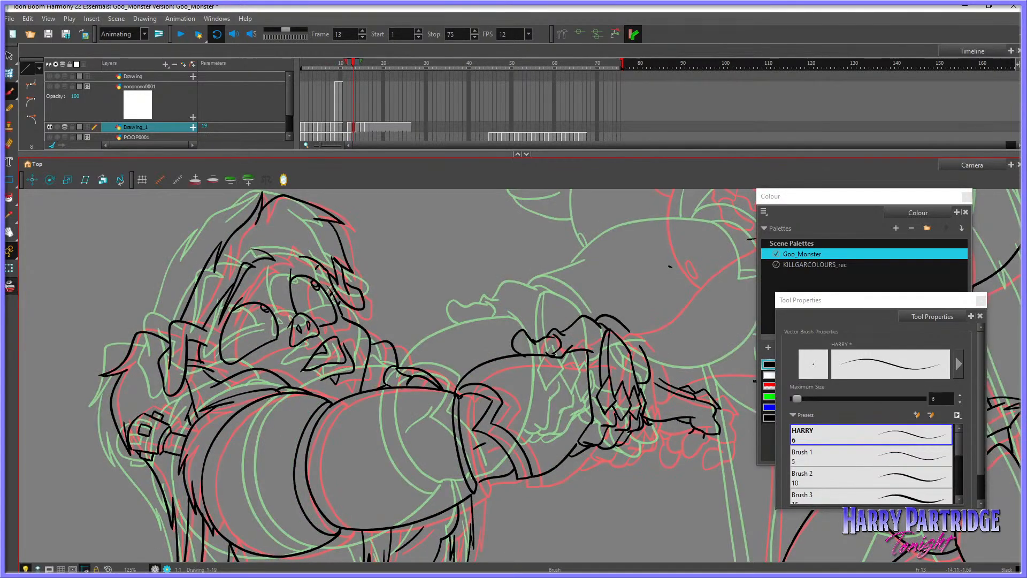
Step: Turn off onion skinning and erase the smaller character's fringe and side hair strands over the eye in frame 13
{"action": "key", "text": "comma"}
{"action": "key", "text": "alt+o"}
{"action": "key", "text": "period"}
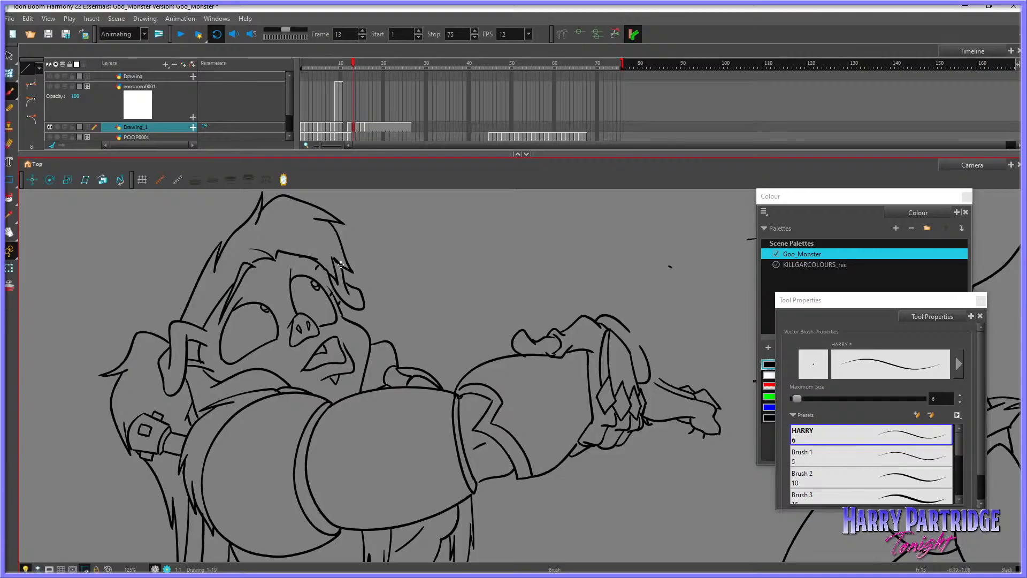
{"action": "key", "text": "comma"}
{"action": "key", "text": "period"}
{"action": "key", "text": "alt+e"}
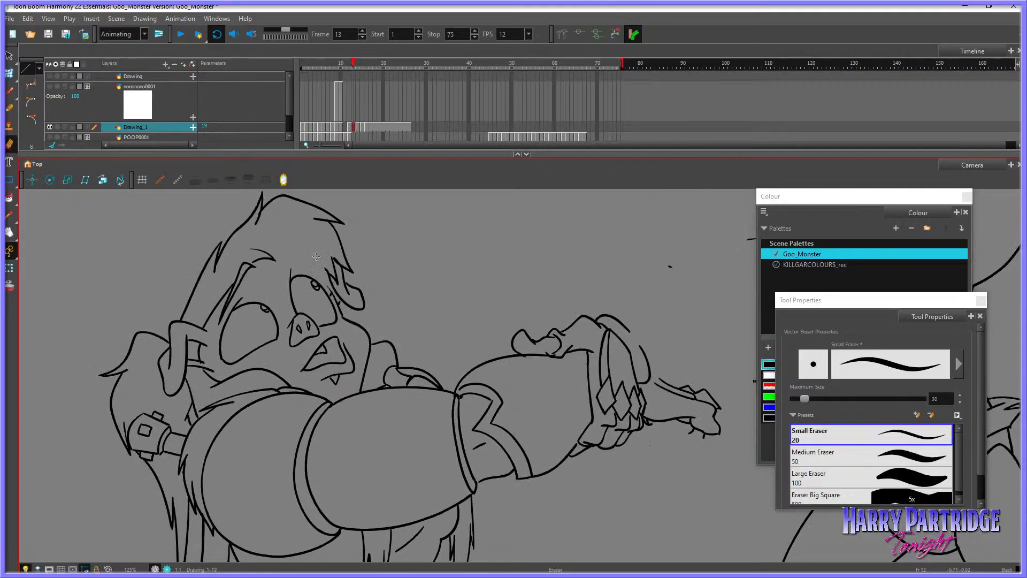
{"action": "key", "text": "comma"}
{"action": "key", "text": "period"}
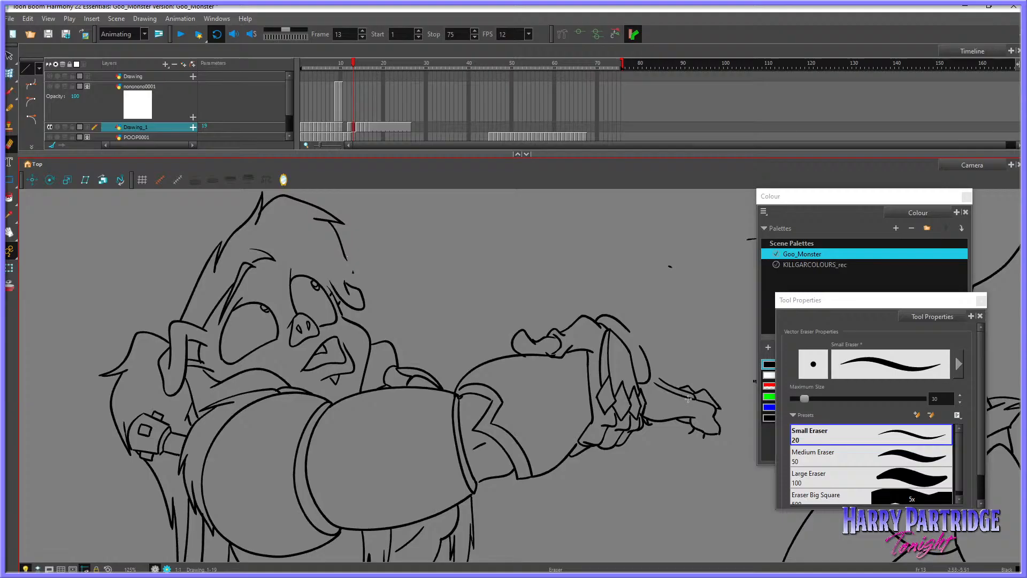
Step: Try redrawing the smaller character's mouth with Brush in frame 13, undo the strokes and compare against frame 12
{"action": "left_click", "coordinate": [10, 92]}
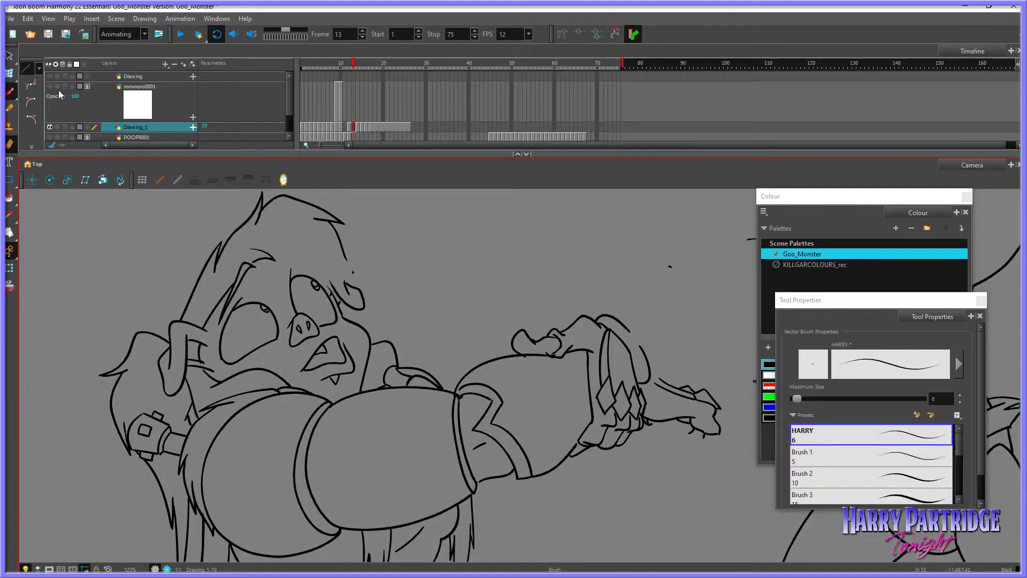
{"action": "mouse_move", "coordinate": [325, 352]}
{"action": "left_mouse_down"}
{"action": "mouse_move", "coordinate": [287, 370]}
{"action": "mouse_move", "coordinate": [281, 360]}
{"action": "mouse_move", "coordinate": [325, 350]}
{"action": "mouse_move", "coordinate": [326, 361]}
{"action": "mouse_move", "coordinate": [289, 381]}
{"action": "mouse_move", "coordinate": [333, 382]}
{"action": "mouse_move", "coordinate": [332, 364]}
{"action": "mouse_move", "coordinate": [297, 378]}
{"action": "mouse_move", "coordinate": [337, 367]}
{"action": "left_mouse_up"}
{"action": "key", "text": "ctrl+z"}
{"action": "key", "text": "ctrl+z"}
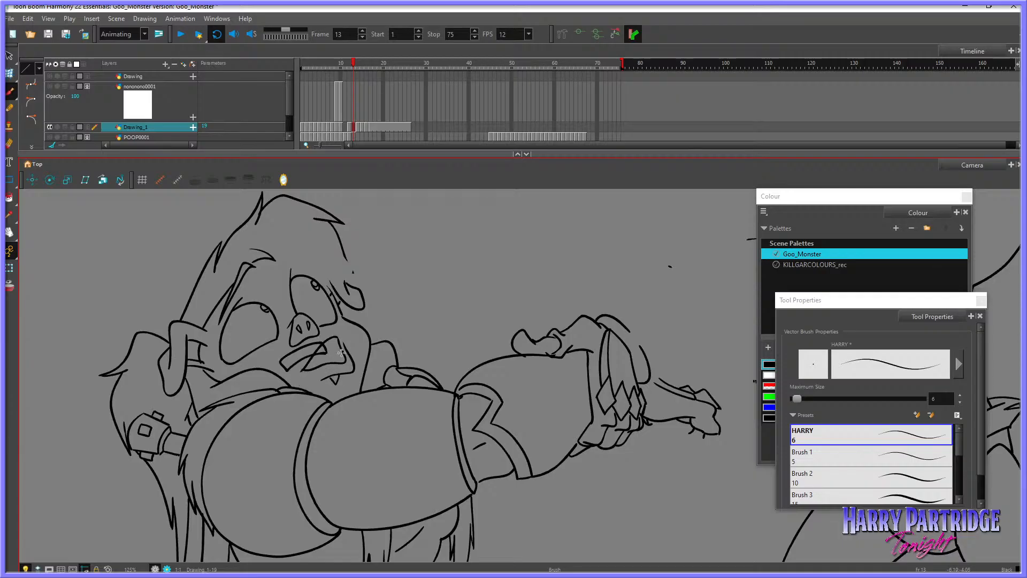
{"action": "key", "text": "ctrl+z"}
{"action": "key", "text": "comma"}
{"action": "key", "text": "period"}
{"action": "key", "text": "comma"}
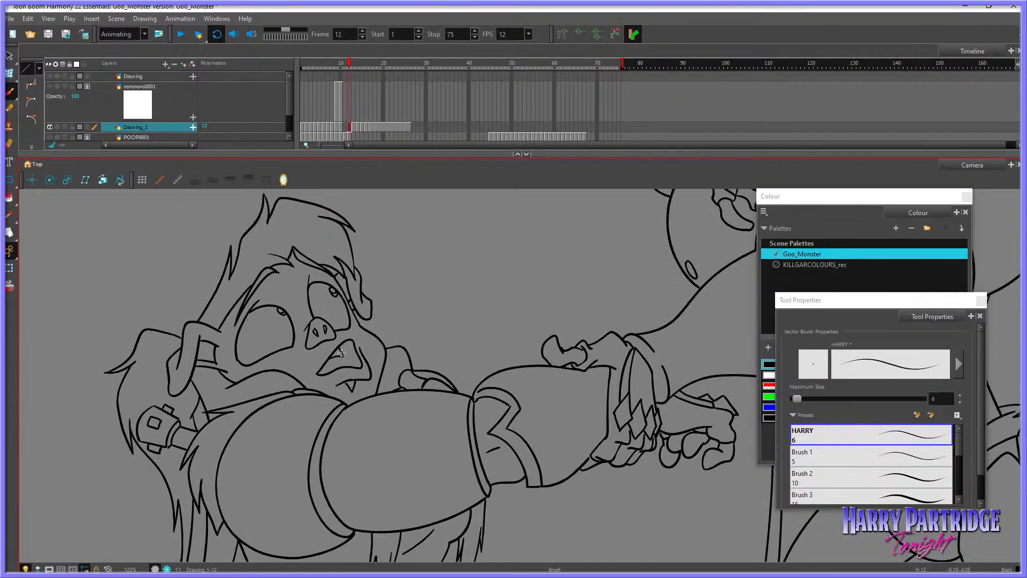
Step: Draw the smaller character's fringe line over the eye in frame 13 with Brush, matching frames 12 and 14
{"action": "key", "text": "period"}
{"action": "key", "text": "comma"}
{"action": "key", "text": "period"}
{"action": "mouse_move", "coordinate": [282, 261]}
{"action": "left_mouse_down"}
{"action": "mouse_move", "coordinate": [307, 254]}
{"action": "mouse_move", "coordinate": [333, 285]}
{"action": "left_mouse_up"}
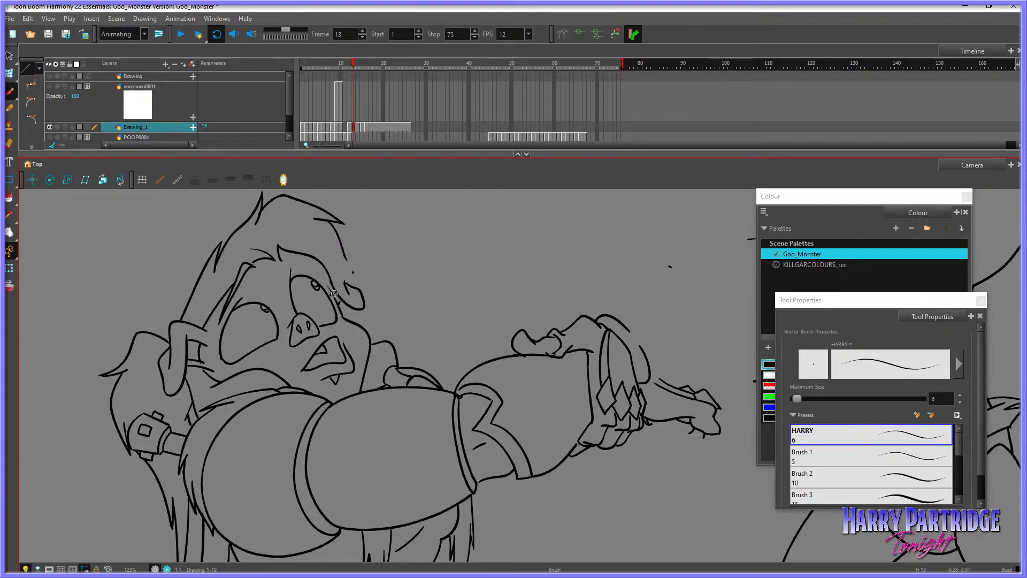
{"action": "key", "text": "comma"}
{"action": "key", "text": "period"}
{"action": "key", "text": "period"}
{"action": "key", "text": "comma"}
{"action": "mouse_move", "coordinate": [281, 260]}
{"action": "left_mouse_down"}
{"action": "mouse_move", "coordinate": [321, 269]}
{"action": "mouse_move", "coordinate": [331, 291]}
{"action": "left_mouse_up"}
{"action": "key", "text": "comma"}
{"action": "key", "text": "period"}
Step: Erase the line beside the smaller character's far eye in frame 13 and redraw it from the fringe to the cheek
{"action": "key", "text": "alt+e"}
{"action": "left_click_drag", "start_coordinate": [334, 282], "coordinate": [343, 318]}
{"action": "key", "text": "comma"}
{"action": "key", "text": "period"}
{"action": "key", "text": "alt+b"}
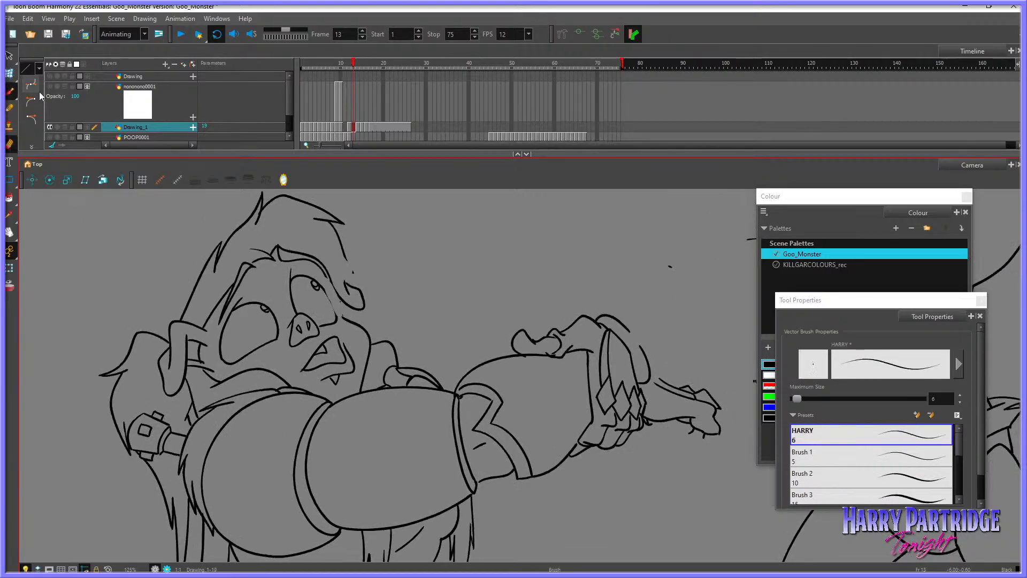
{"action": "left_click_drag", "start_coordinate": [336, 317], "coordinate": [337, 321]}
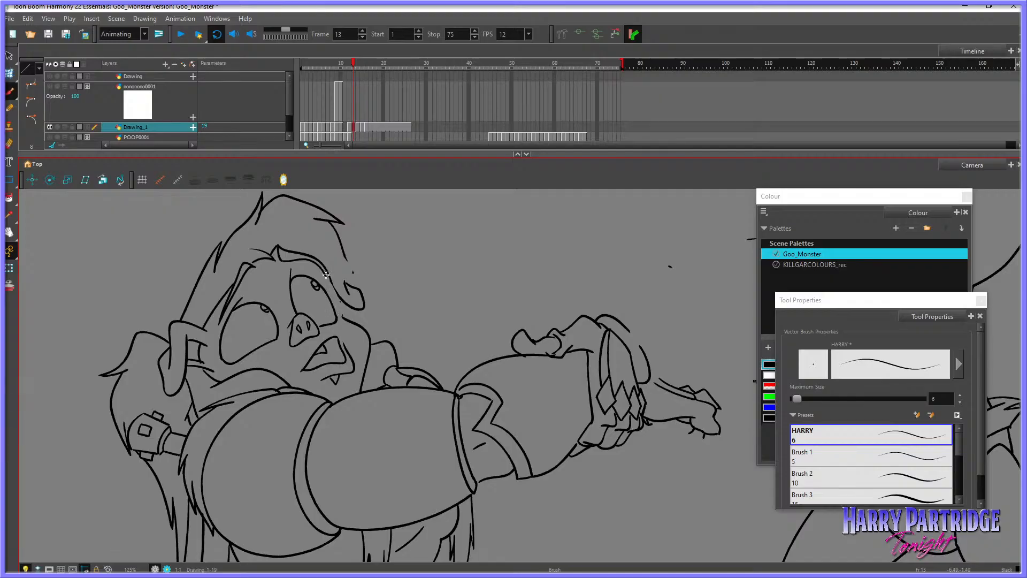
{"action": "left_click_drag", "start_coordinate": [326, 275], "coordinate": [343, 317]}
{"action": "key", "text": "comma"}
{"action": "key", "text": "period"}
{"action": "key", "text": "comma"}
{"action": "key", "text": "period"}
Step: Turn on onion skinning and sketch the hair strand tips above the smaller character's far ear in frame 13
{"action": "key", "text": "alt+o"}
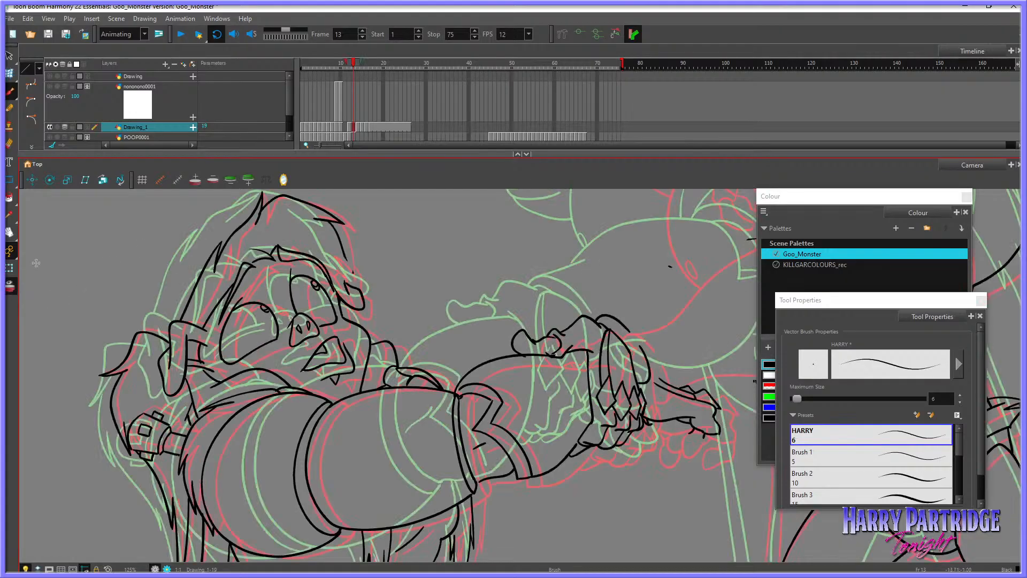
{"action": "key", "text": "comma"}
{"action": "key", "text": "period"}
{"action": "key", "text": "comma"}
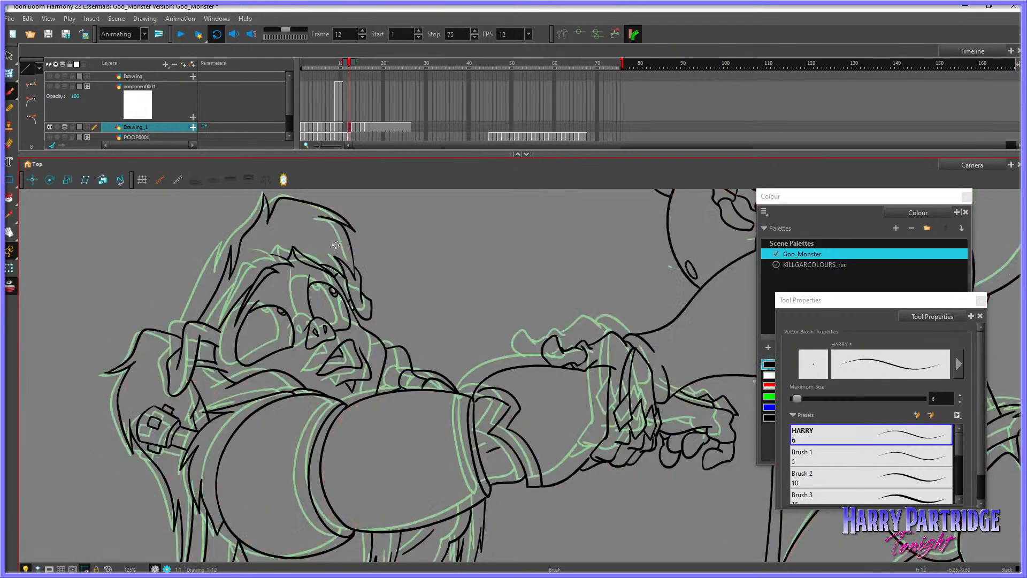
{"action": "key", "text": "period"}
{"action": "left_click_drag", "start_coordinate": [329, 254], "coordinate": [342, 276]}
{"action": "mouse_move", "coordinate": [334, 257]}
{"action": "left_mouse_down"}
{"action": "mouse_move", "coordinate": [352, 276]}
{"action": "mouse_move", "coordinate": [346, 256]}
{"action": "left_mouse_up"}
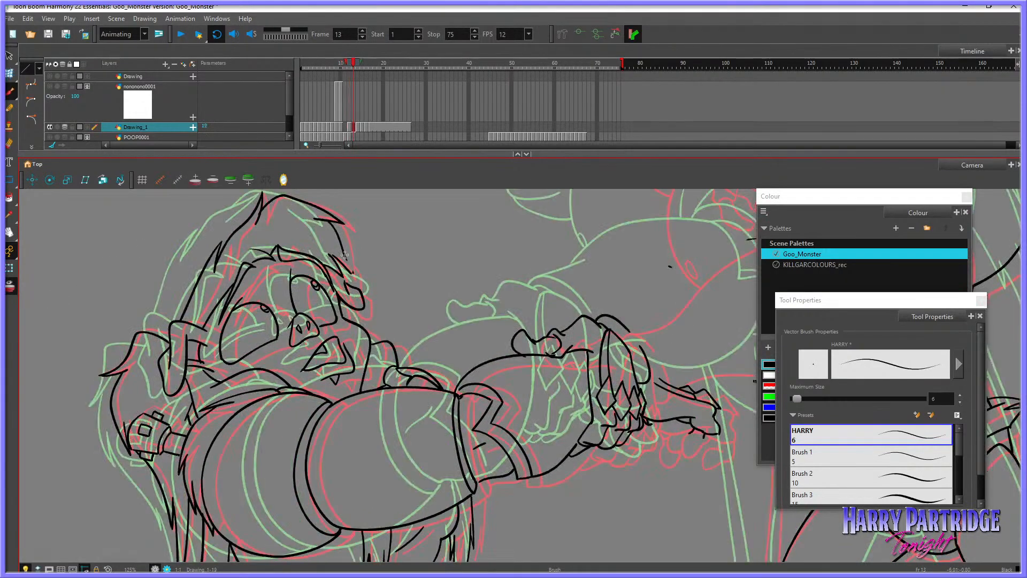
Step: Erase the outer hair line above the smaller character's far ear and redraw it down to the ear
{"action": "key", "text": "alt+e"}
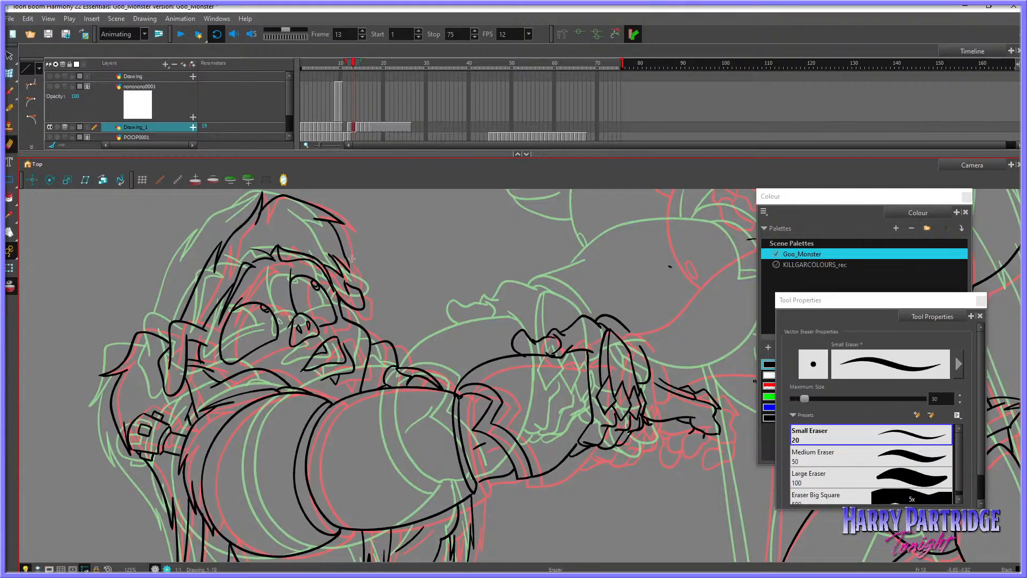
{"action": "left_click_drag", "start_coordinate": [350, 275], "coordinate": [341, 258]}
{"action": "key", "text": "alt+b"}
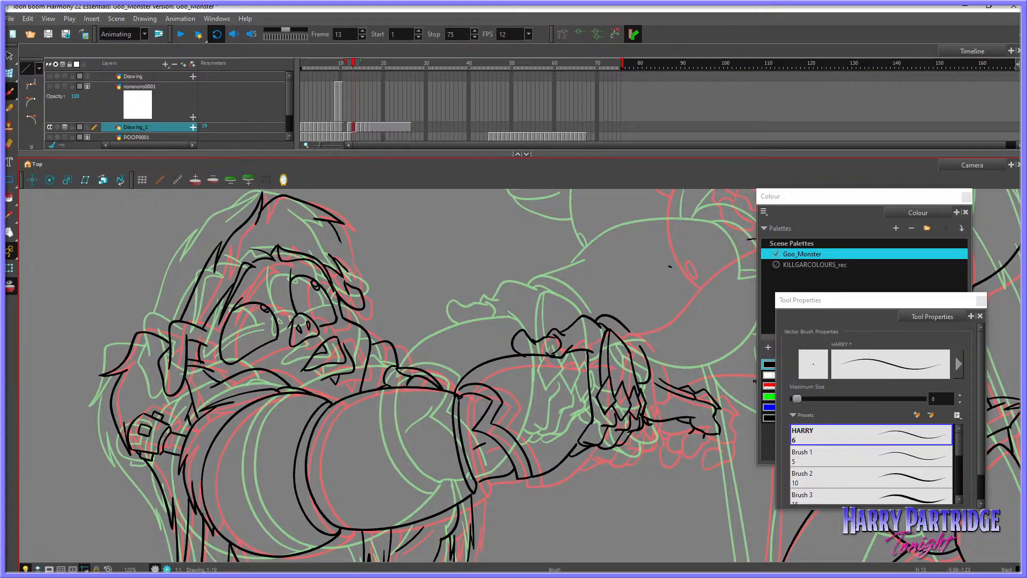
{"action": "left_click_drag", "start_coordinate": [340, 240], "coordinate": [349, 277]}
{"action": "key", "text": "comma"}
{"action": "key", "text": "period"}
{"action": "key", "text": "period"}
{"action": "key", "text": "comma"}
Step: Turn off onion skinning and draw the lower edge of the gripping hand beside the thumb in frame 13
{"action": "left_click", "coordinate": [10, 286]}
{"action": "left_click", "coordinate": [10, 232]}
{"action": "key", "text": "comma"}
{"action": "mouse_move", "coordinate": [550, 408]}
{"action": "left_mouse_down"}
{"action": "mouse_move", "coordinate": [403, 408]}
{"action": "mouse_move", "coordinate": [429, 424]}
{"action": "mouse_move", "coordinate": [403, 462]}
{"action": "left_mouse_up"}
{"action": "key", "text": "period"}
{"action": "key", "text": "alt+e"}
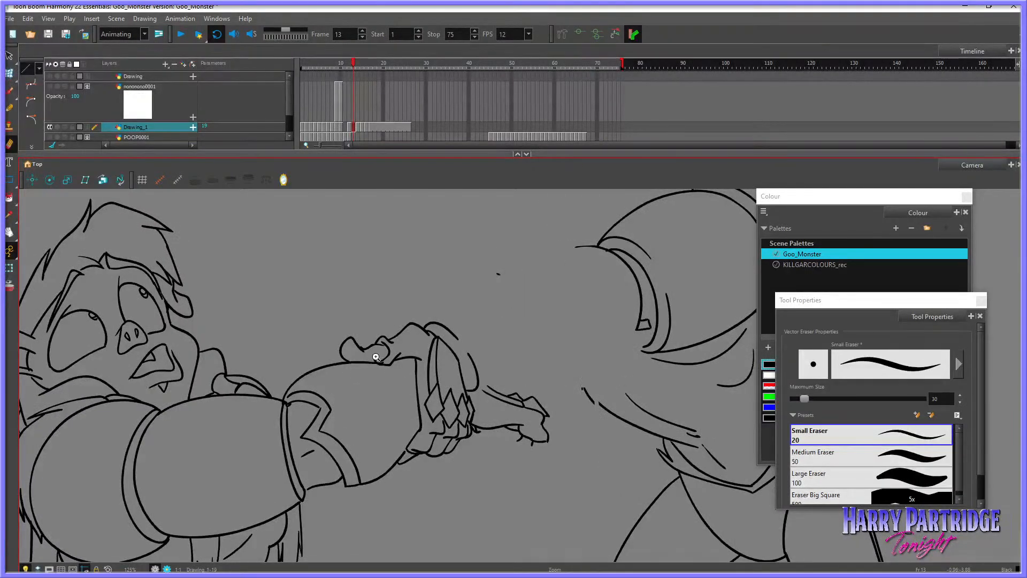
{"action": "key", "text": "comma"}
{"action": "key", "text": "period"}
{"action": "key", "text": "alt+b"}
{"action": "left_click_drag", "start_coordinate": [377, 363], "coordinate": [400, 353]}
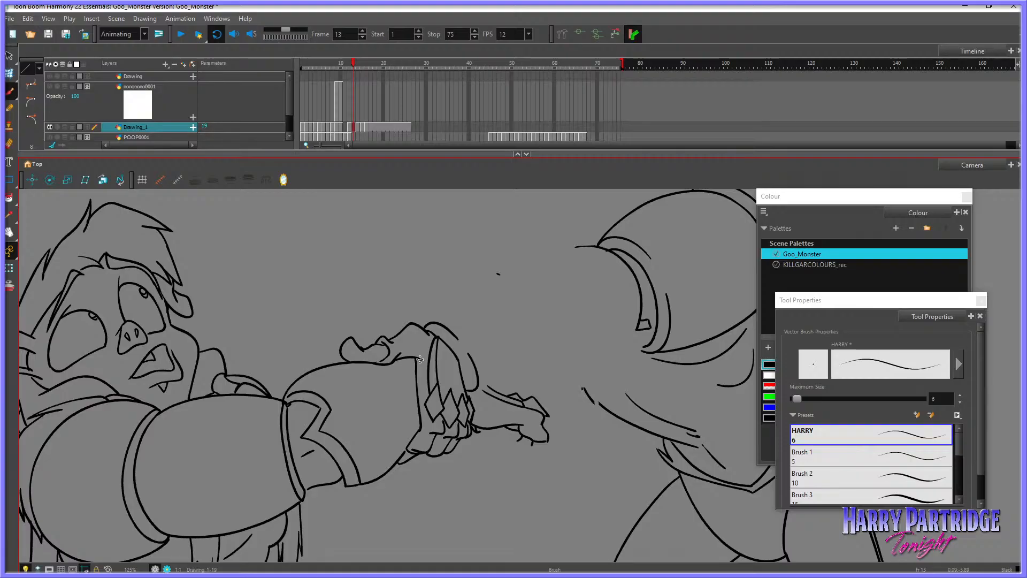
Step: Check the bigger character's forearm against the onion skin and draw its upper contour from wrist to elbow in frame 13
{"action": "left_click", "coordinate": [9, 232]}
{"action": "left_click", "coordinate": [10, 286]}
{"action": "left_click_drag", "start_coordinate": [544, 349], "coordinate": [432, 384]}
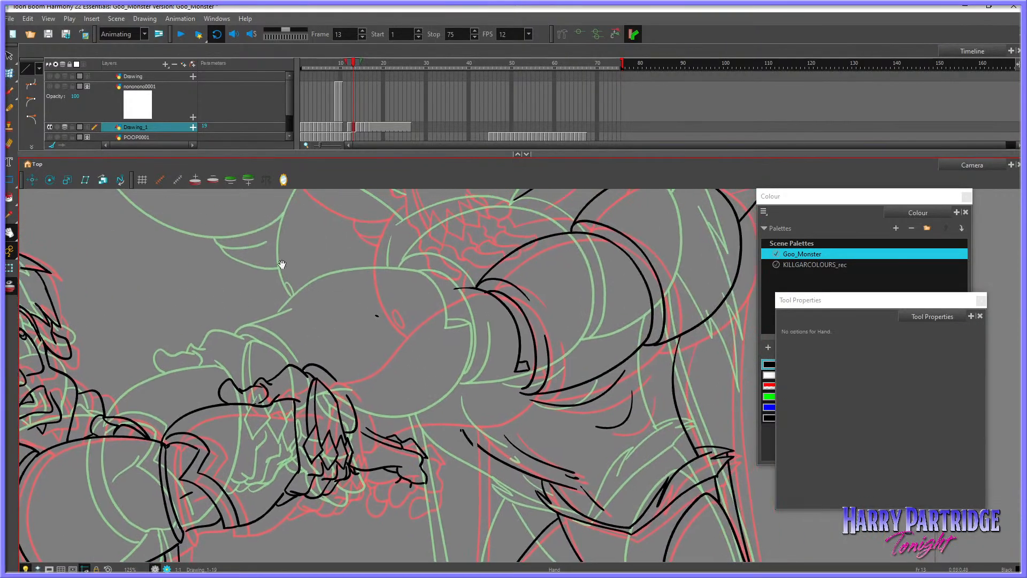
{"action": "left_click", "coordinate": [10, 143]}
{"action": "left_click", "coordinate": [9, 91]}
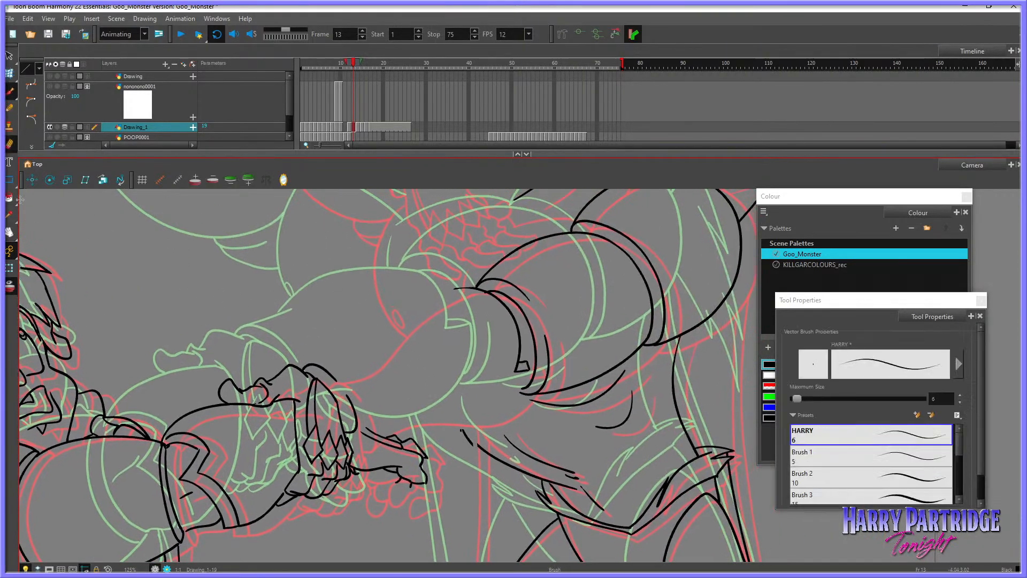
{"action": "left_click", "coordinate": [10, 286]}
{"action": "key", "text": "comma"}
{"action": "key", "text": "period"}
{"action": "key", "text": "period"}
{"action": "key", "text": "comma"}
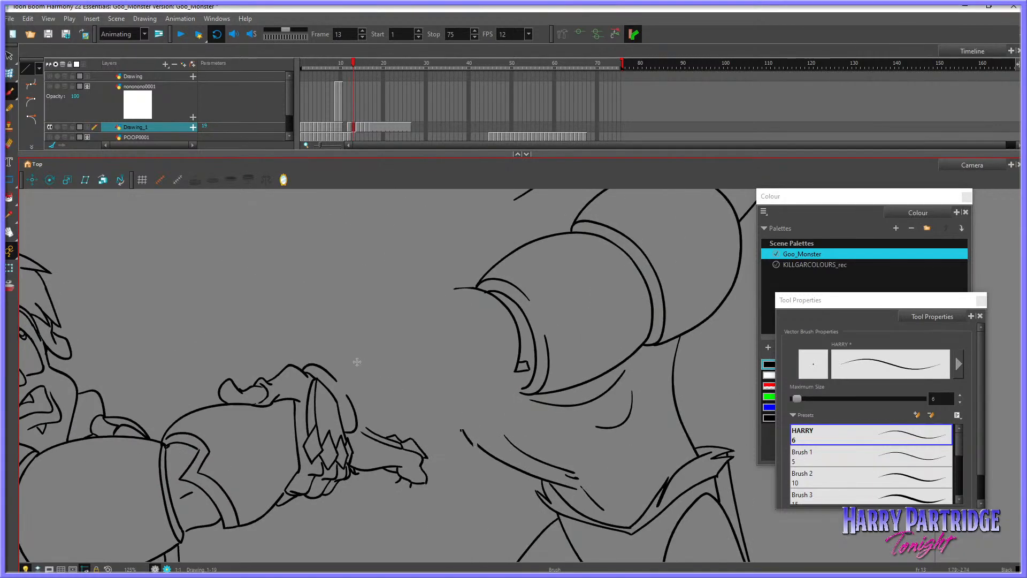
{"action": "key", "text": "comma"}
{"action": "key", "text": "period"}
{"action": "key", "text": "period"}
{"action": "key", "text": "comma"}
{"action": "mouse_move", "coordinate": [355, 352]}
{"action": "left_mouse_down"}
{"action": "mouse_move", "coordinate": [384, 322]}
{"action": "mouse_move", "coordinate": [458, 287]}
{"action": "mouse_move", "coordinate": [486, 291]}
{"action": "left_mouse_up"}
{"action": "key", "text": "comma"}
{"action": "key", "text": "period"}
{"action": "key", "text": "period"}
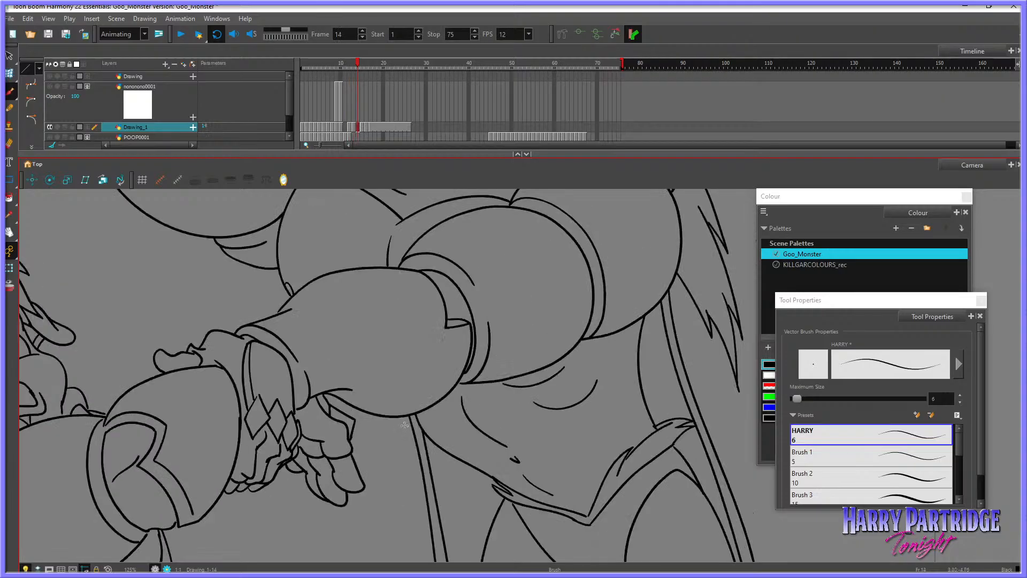
Step: Draw the underside of the bigger character's forearm in frame 13 with Brush, undoing unwanted strokes and comparing with neighbouring frames
{"action": "key", "text": "comma"}
{"action": "key", "text": "comma"}
{"action": "key", "text": "period"}
{"action": "mouse_move", "coordinate": [357, 430]}
{"action": "left_mouse_down"}
{"action": "mouse_move", "coordinate": [408, 414]}
{"action": "mouse_move", "coordinate": [403, 421]}
{"action": "mouse_move", "coordinate": [485, 414]}
{"action": "mouse_move", "coordinate": [522, 386]}
{"action": "mouse_move", "coordinate": [498, 410]}
{"action": "mouse_move", "coordinate": [353, 428]}
{"action": "left_mouse_up"}
{"action": "key", "text": "comma"}
{"action": "key", "text": "period"}
{"action": "key", "text": "period"}
{"action": "key", "text": "comma"}
{"action": "key", "text": "ctrl+z"}
{"action": "key", "text": "comma"}
{"action": "key", "text": "period"}
{"action": "key", "text": "comma"}
{"action": "key", "text": "period"}
{"action": "key", "text": "ctrl+z"}
{"action": "key", "text": "comma"}
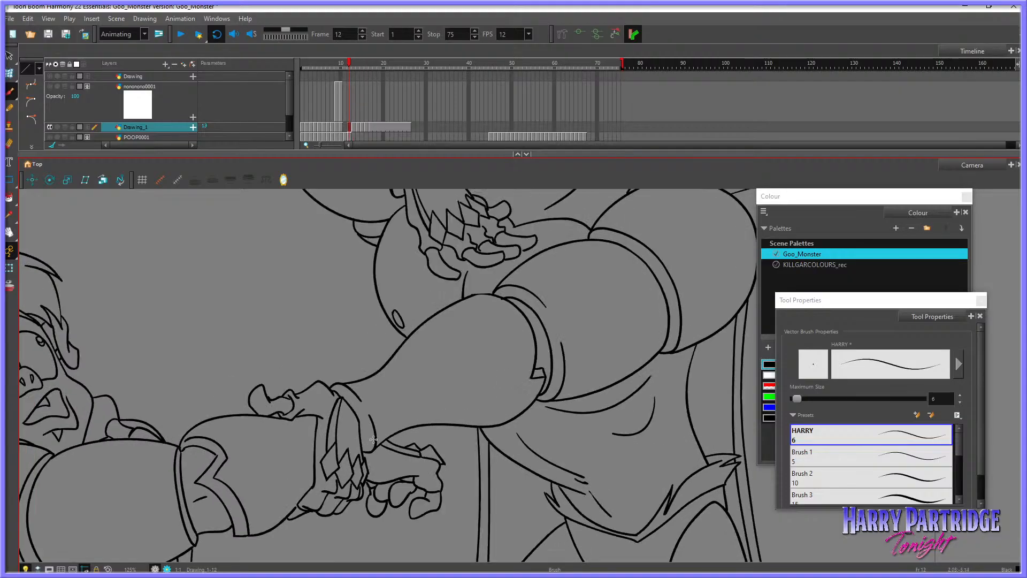
{"action": "key", "text": "period"}
Step: Reshape the upper forearm contour near the elbow with Envelope in frame 13 and compare it with adjacent frames
{"action": "left_click", "coordinate": [10, 73]}
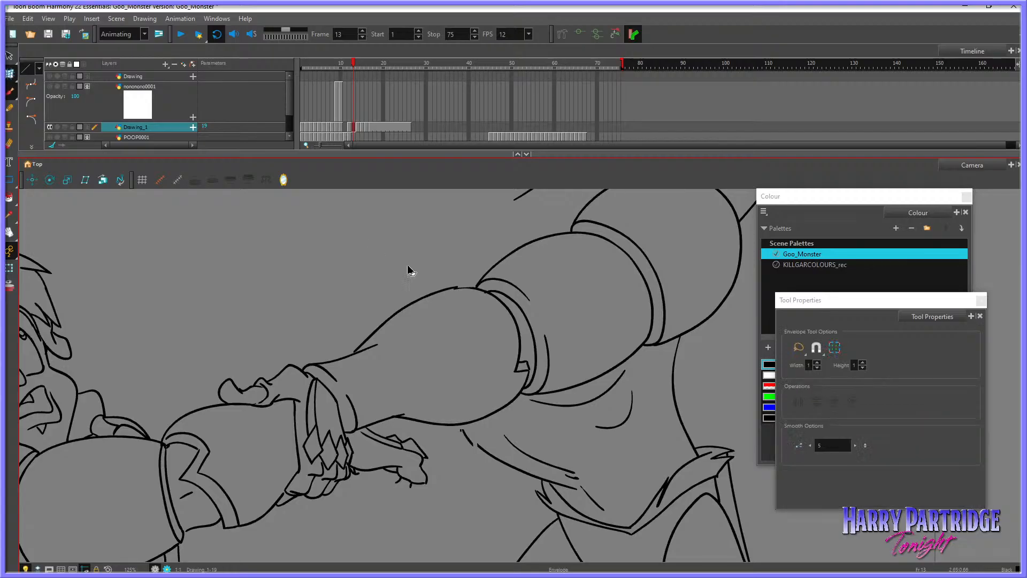
{"action": "left_click", "coordinate": [440, 292]}
{"action": "left_click_drag", "start_coordinate": [459, 288], "coordinate": [461, 287]}
{"action": "left_click", "coordinate": [472, 276]}
{"action": "key", "text": "comma"}
{"action": "key", "text": "comma"}
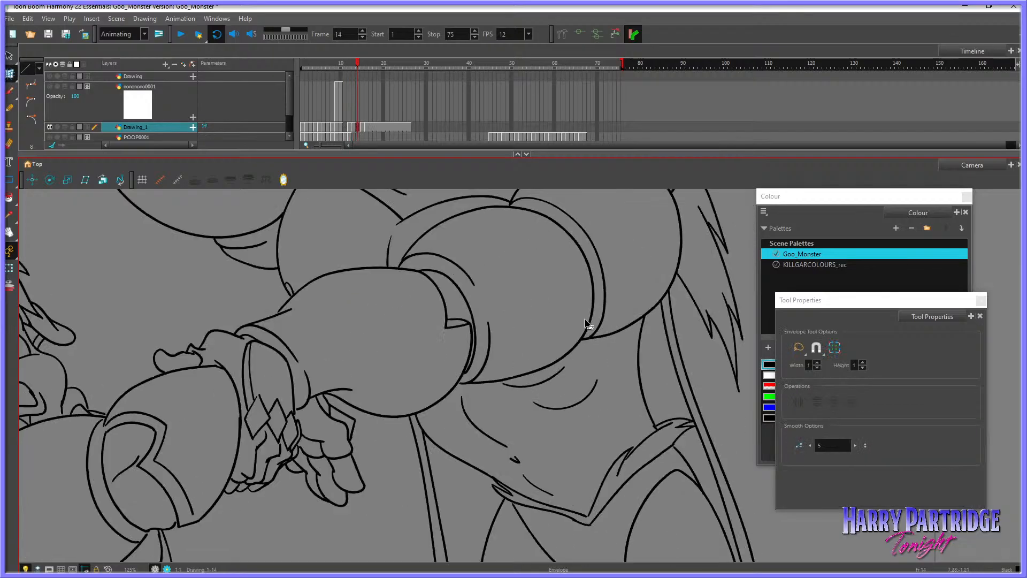
{"action": "key", "text": "period"}
{"action": "key", "text": "period"}
Step: Adjust the short forearm underside line near the wrist with Envelope in frame 13
{"action": "left_click", "coordinate": [388, 419]}
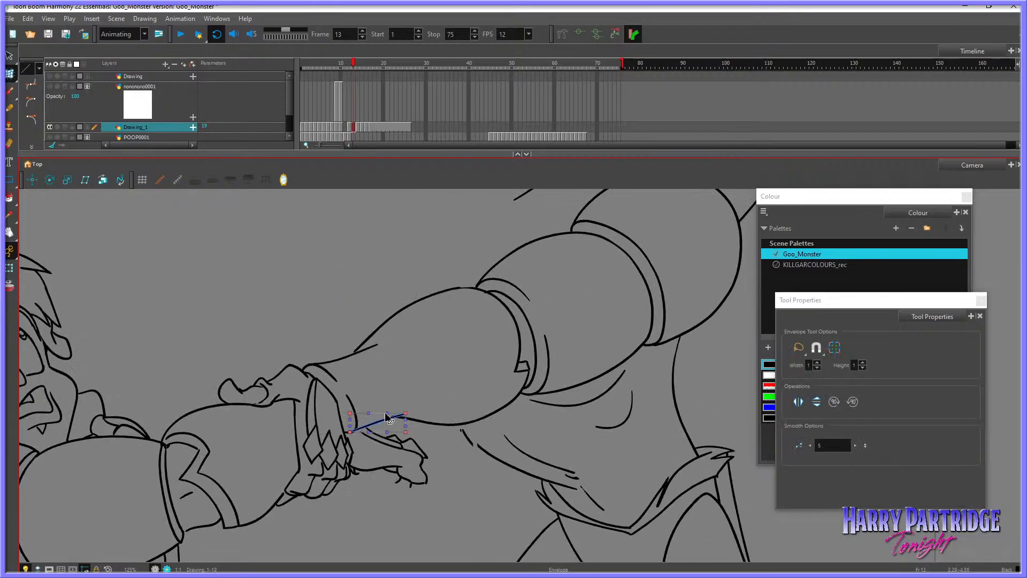
{"action": "left_click_drag", "start_coordinate": [383, 419], "coordinate": [384, 416]}
{"action": "left_click", "coordinate": [434, 428]}
{"action": "key", "text": "comma"}
{"action": "key", "text": "period"}
Step: Tidy the lower finger lines of the hand beneath the forearm in frame 13, comparing with frame 12
{"action": "left_click_drag", "start_coordinate": [404, 480], "coordinate": [354, 473]}
{"action": "key", "text": "comma"}
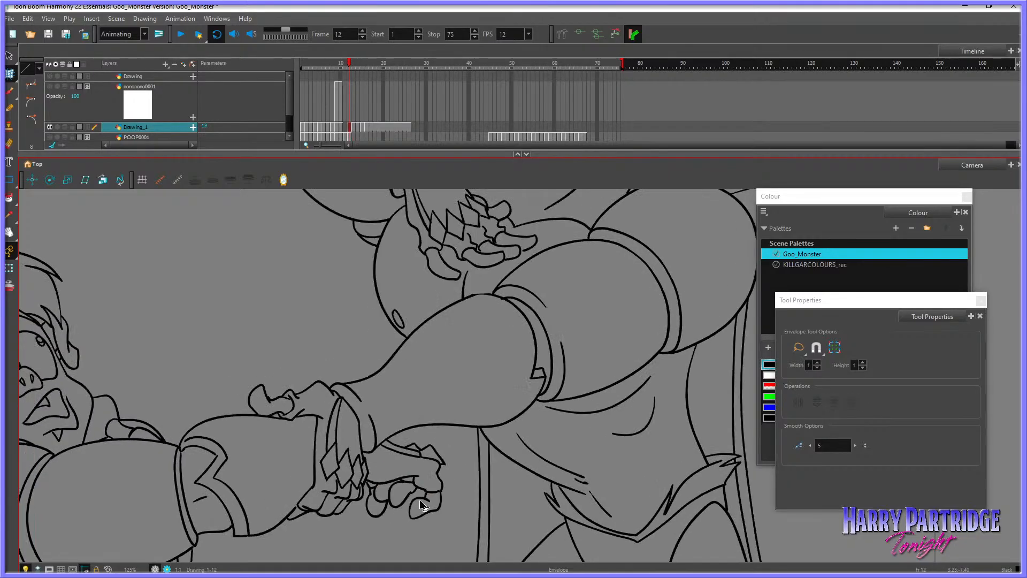
{"action": "key", "text": "period"}
{"action": "key", "text": "comma"}
{"action": "key", "text": "period"}
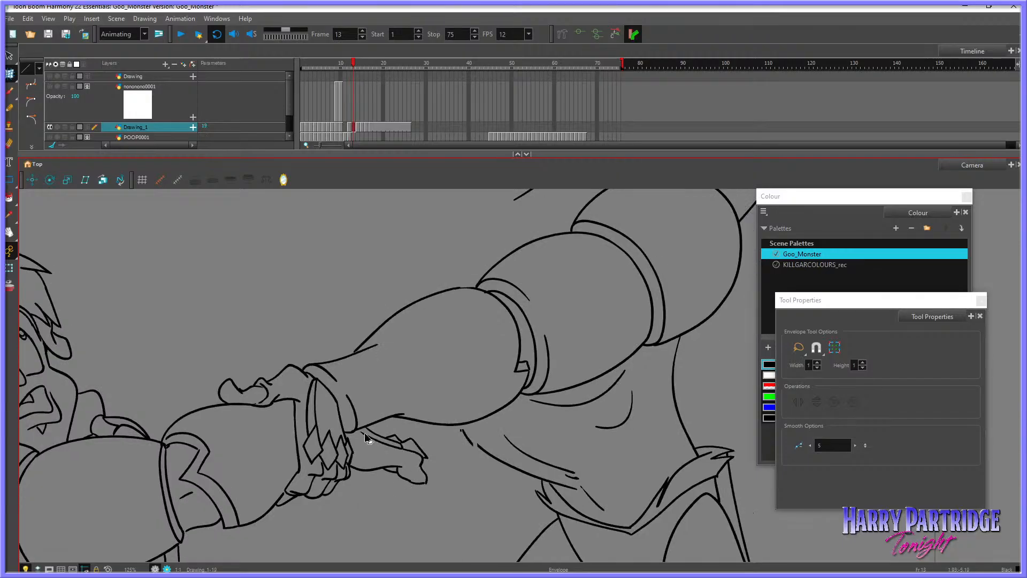
Step: Draw the missing curled fingers on the hand beneath the forearm in frame 13, flipping against frame 12
{"action": "key", "text": "alt+b"}
{"action": "key", "text": "comma"}
{"action": "key", "text": "period"}
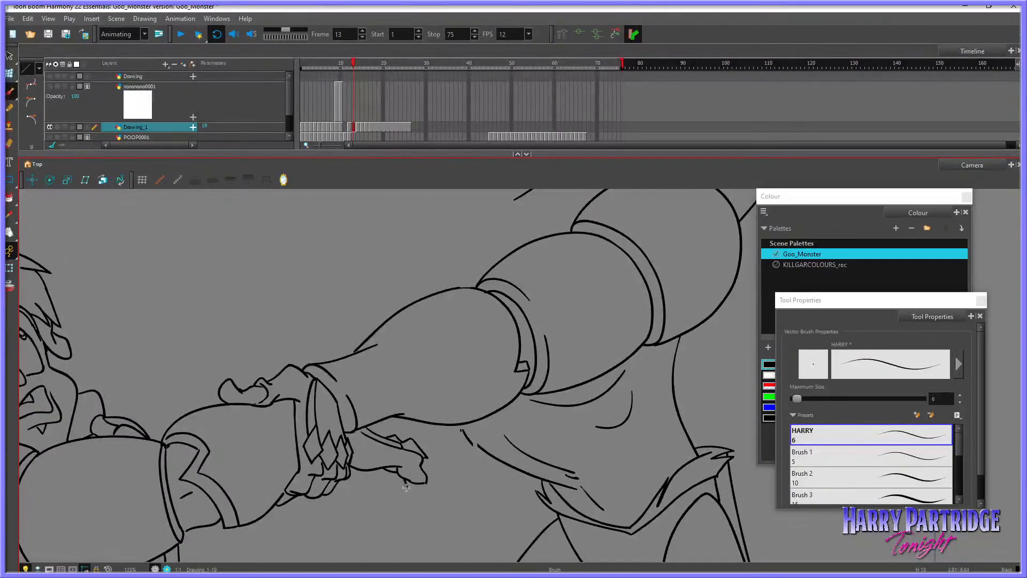
{"action": "mouse_move", "coordinate": [404, 484]}
{"action": "left_mouse_down"}
{"action": "mouse_move", "coordinate": [412, 505]}
{"action": "mouse_move", "coordinate": [421, 487]}
{"action": "mouse_move", "coordinate": [381, 492]}
{"action": "mouse_move", "coordinate": [397, 488]}
{"action": "mouse_move", "coordinate": [367, 475]}
{"action": "mouse_move", "coordinate": [368, 488]}
{"action": "mouse_move", "coordinate": [394, 476]}
{"action": "mouse_move", "coordinate": [351, 479]}
{"action": "mouse_move", "coordinate": [370, 493]}
{"action": "left_mouse_up"}
{"action": "key", "text": "comma"}
{"action": "key", "text": "period"}
{"action": "key", "text": "comma"}
{"action": "key", "text": "period"}
{"action": "key", "text": "comma"}
{"action": "key", "text": "period"}
{"action": "key", "text": "comma"}
{"action": "key", "text": "period"}
{"action": "key", "text": "comma"}
{"action": "key", "text": "period"}
Step: Erase the stray mark at the camera frame's lower edge beside the bigger character's leg in frame 13
{"action": "scroll", "coordinate": [633, 421], "scroll_direction": "down", "scroll_amount": 5}
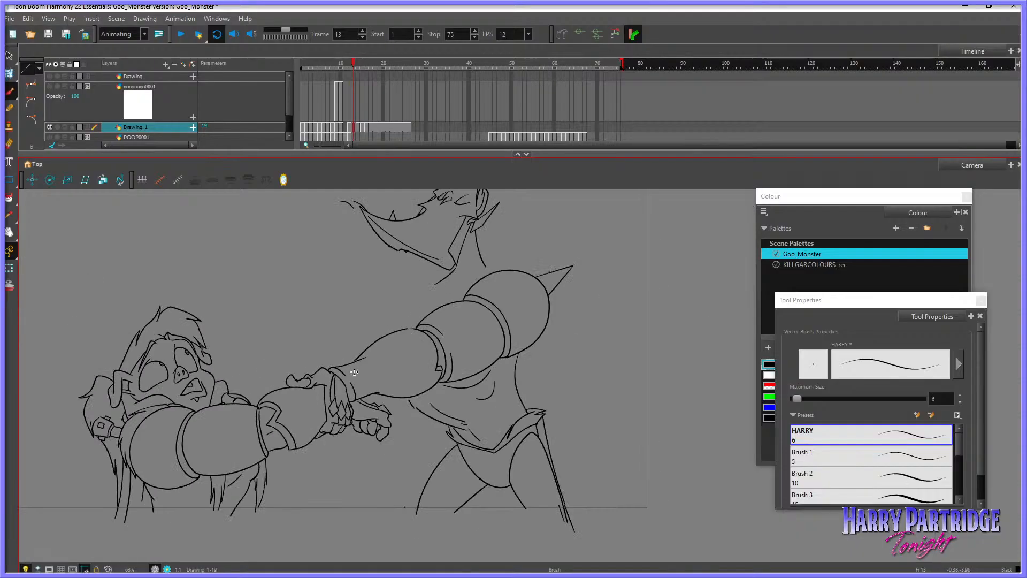
{"action": "scroll", "coordinate": [433, 370], "scroll_direction": "up", "scroll_amount": 3}
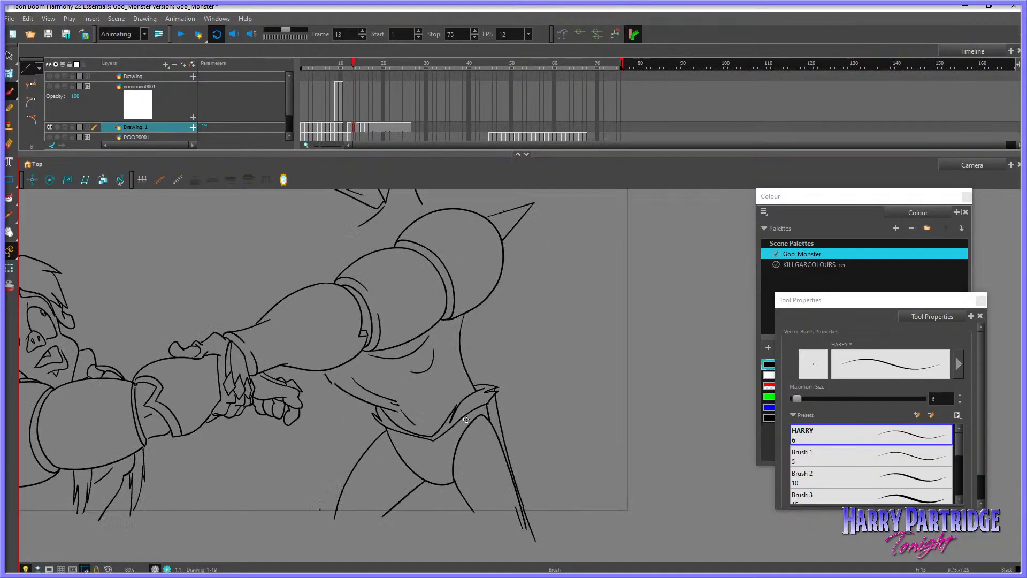
{"action": "key", "text": "alt+e"}
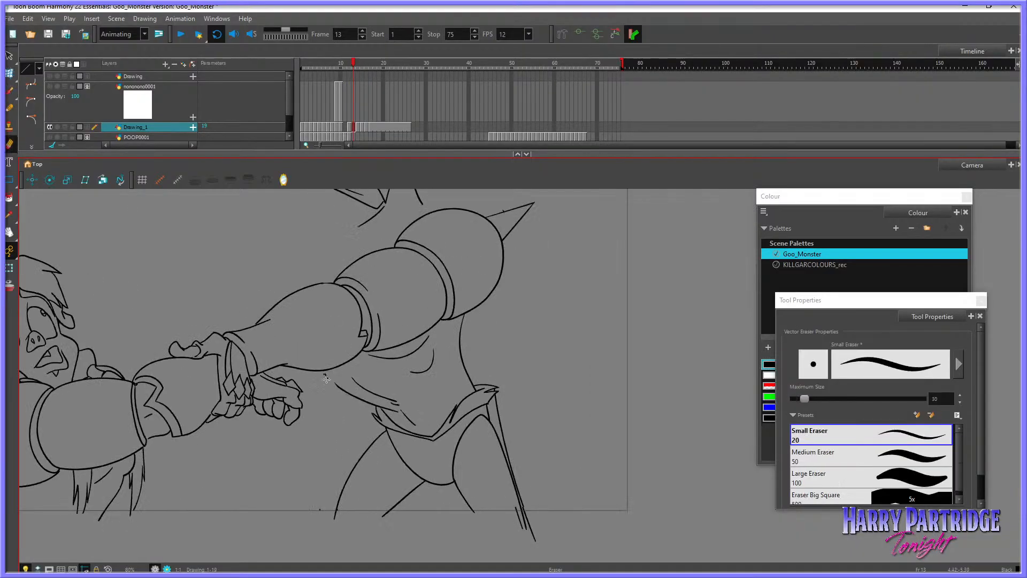
{"action": "left_click_drag", "start_coordinate": [320, 510], "coordinate": [344, 500]}
{"action": "key", "text": "comma"}
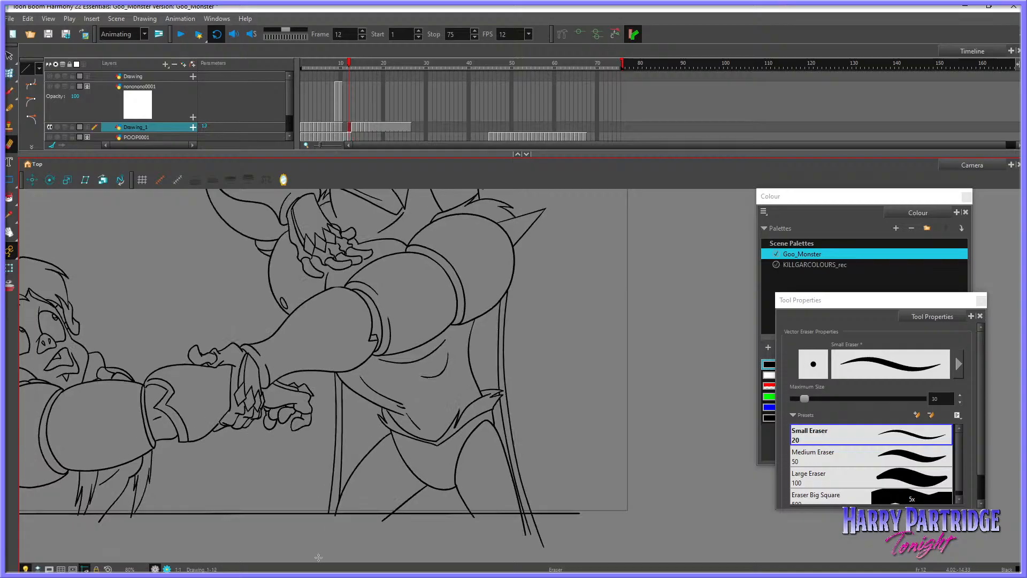
{"action": "key", "text": "period"}
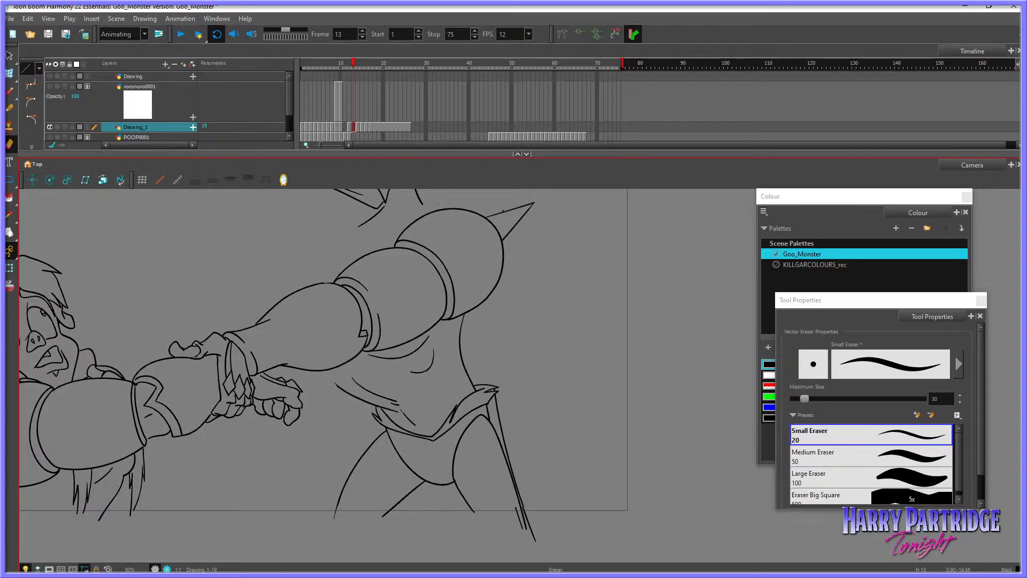
Step: Delete the leftover cape line running from the belt down the bigger character's outer thigh in frame 13
{"action": "left_click", "coordinate": [11, 56]}
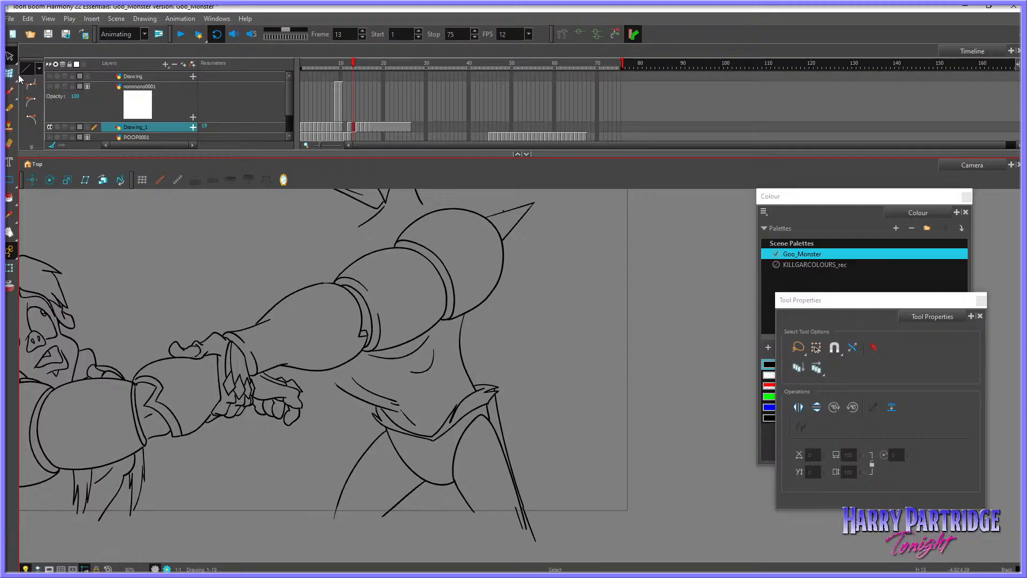
{"action": "left_click", "coordinate": [498, 407]}
{"action": "key", "text": "Delete"}
{"action": "key", "text": "comma"}
{"action": "key", "text": "period"}
{"action": "left_click", "coordinate": [498, 385]}
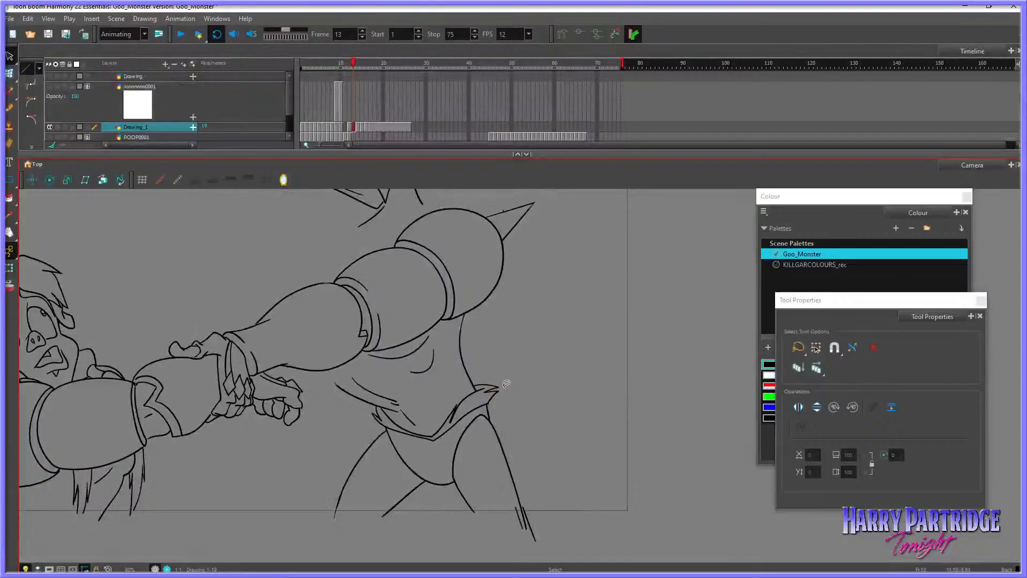
{"action": "key", "text": "comma"}
{"action": "key", "text": "period"}
Step: Remove the stray dot beside the bigger character's belt knot in frame 13
{"action": "key", "text": "alt+b"}
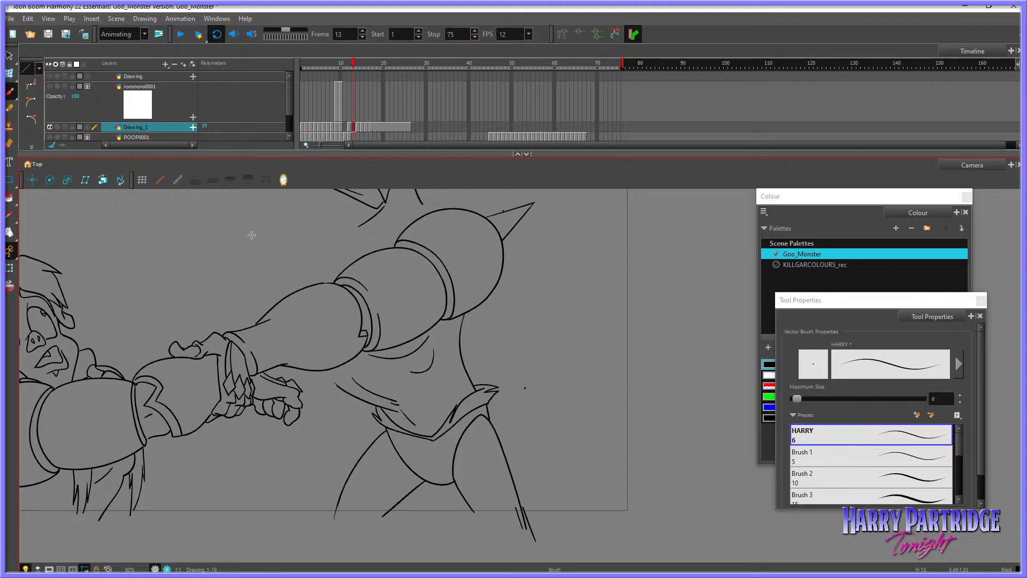
{"action": "left_click", "coordinate": [9, 74]}
{"action": "key", "text": "comma"}
{"action": "key", "text": "period"}
{"action": "left_click", "coordinate": [500, 386]}
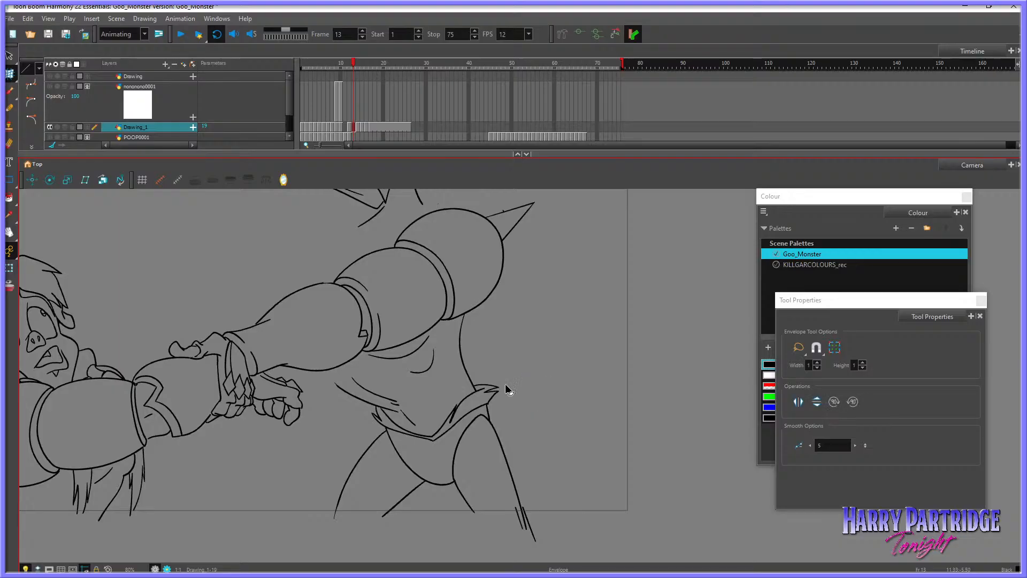
Step: Compare the bigger character's legs with frame 12 and reshape the inner thigh line's lower end with Envelope in frame 13
{"action": "key", "text": "period"}
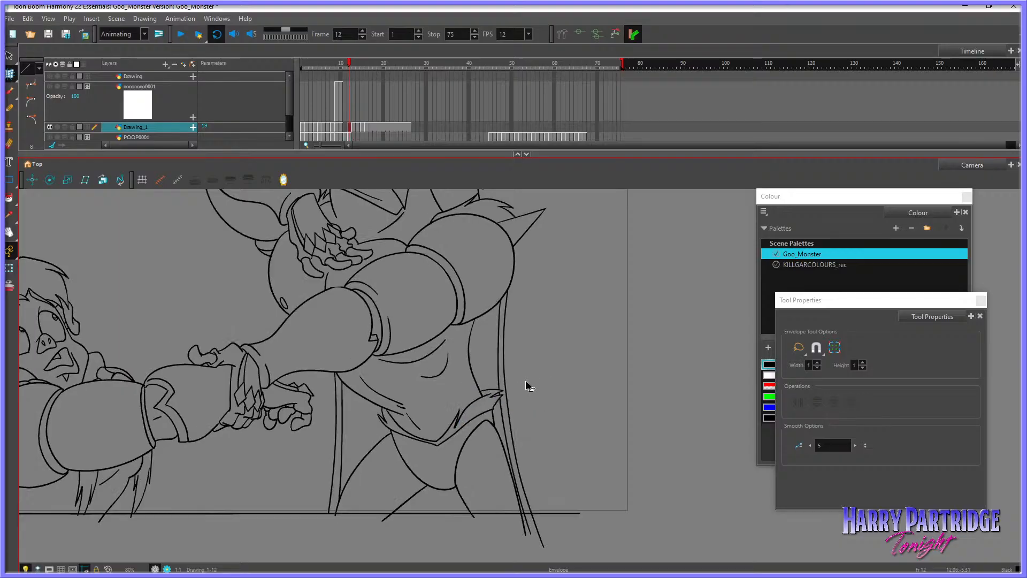
{"action": "key", "text": "comma"}
{"action": "key", "text": "period"}
{"action": "key", "text": "comma"}
{"action": "key", "text": "period"}
{"action": "key", "text": "comma"}
{"action": "key", "text": "period"}
{"action": "key", "text": "comma"}
{"action": "mouse_move", "coordinate": [442, 514]}
{"action": "left_mouse_down"}
{"action": "mouse_move", "coordinate": [478, 512]}
{"action": "mouse_move", "coordinate": [463, 533]}
{"action": "left_mouse_up"}
{"action": "left_click", "coordinate": [463, 541]}
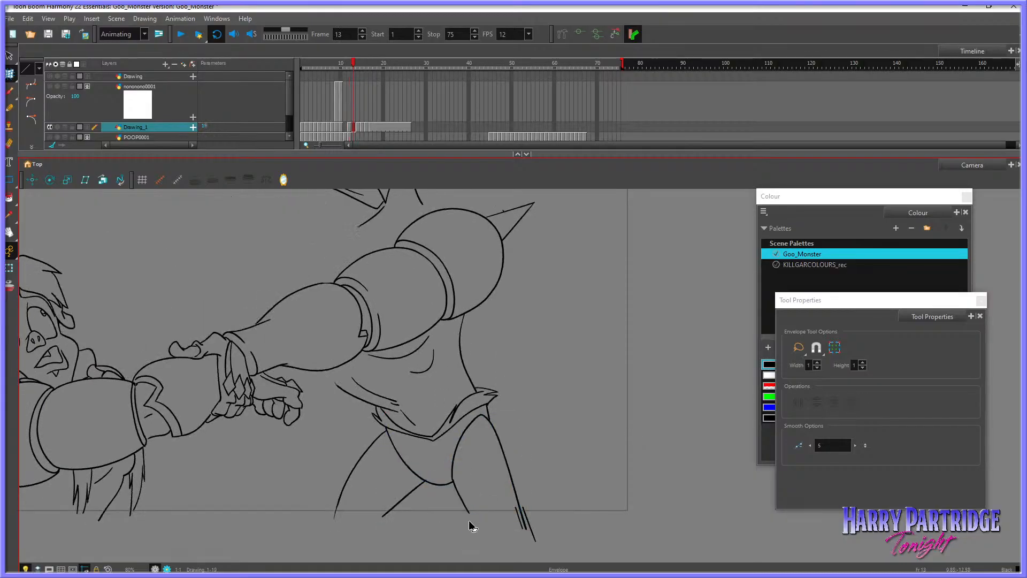
Step: Delete the leftover line fragments around the lower end of the bigger character's outer thigh in frame 13
{"action": "left_click", "coordinate": [529, 530]}
{"action": "left_click", "coordinate": [541, 532]}
{"action": "left_click", "coordinate": [539, 532]}
{"action": "key", "text": "Delete"}
{"action": "left_click", "coordinate": [520, 530]}
{"action": "key", "text": "Delete"}
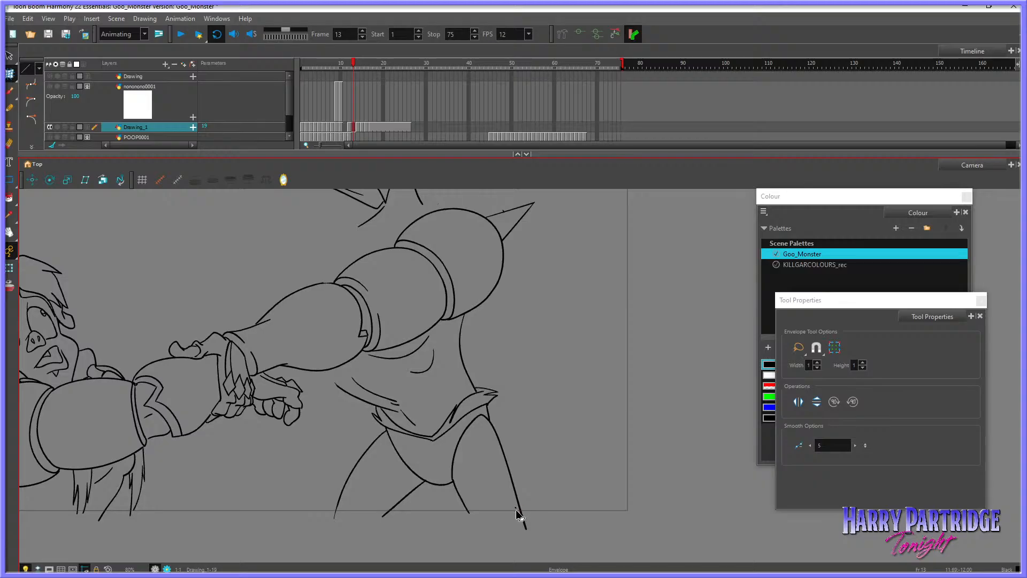
{"action": "left_click", "coordinate": [515, 507]}
{"action": "key", "text": "Delete"}
Step: Reshape the two waist lines under the bigger character's forearm with Envelope in frame 13, checking them against frames 12 and 14
{"action": "key", "text": "space"}
{"action": "key", "text": "comma"}
{"action": "key", "text": "period"}
{"action": "key", "text": "period"}
{"action": "key", "text": "comma"}
{"action": "mouse_move", "coordinate": [363, 398]}
{"action": "left_mouse_down"}
{"action": "mouse_move", "coordinate": [377, 380]}
{"action": "mouse_move", "coordinate": [333, 366]}
{"action": "left_mouse_up"}
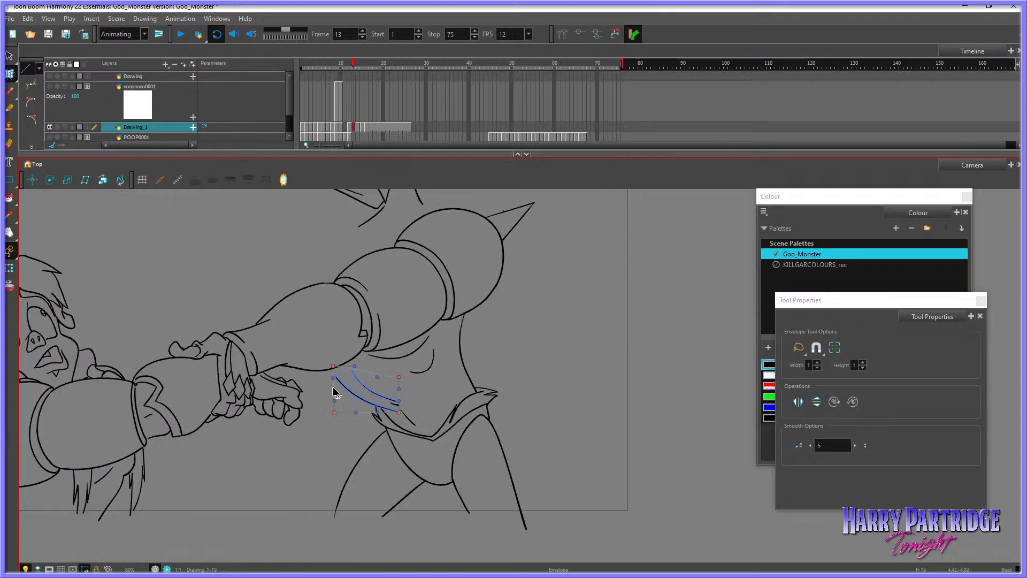
{"action": "left_click_drag", "start_coordinate": [335, 413], "coordinate": [325, 412]}
{"action": "left_click", "coordinate": [335, 461]}
Step: Adjust the same waist lines with Envelope so their upper ends meet the underside of the forearm in frame 13
{"action": "key", "text": "comma"}
{"action": "key", "text": "period"}
{"action": "key", "text": "period"}
{"action": "key", "text": "comma"}
{"action": "mouse_move", "coordinate": [400, 386]}
{"action": "left_mouse_down"}
{"action": "mouse_move", "coordinate": [387, 411]}
{"action": "mouse_move", "coordinate": [421, 407]}
{"action": "mouse_move", "coordinate": [414, 430]}
{"action": "mouse_move", "coordinate": [333, 363]}
{"action": "mouse_move", "coordinate": [330, 386]}
{"action": "left_mouse_up"}
{"action": "left_click", "coordinate": [428, 412]}
{"action": "key", "text": "comma"}
{"action": "key", "text": "period"}
{"action": "key", "text": "period"}
{"action": "key", "text": "comma"}
{"action": "left_click", "coordinate": [329, 389]}
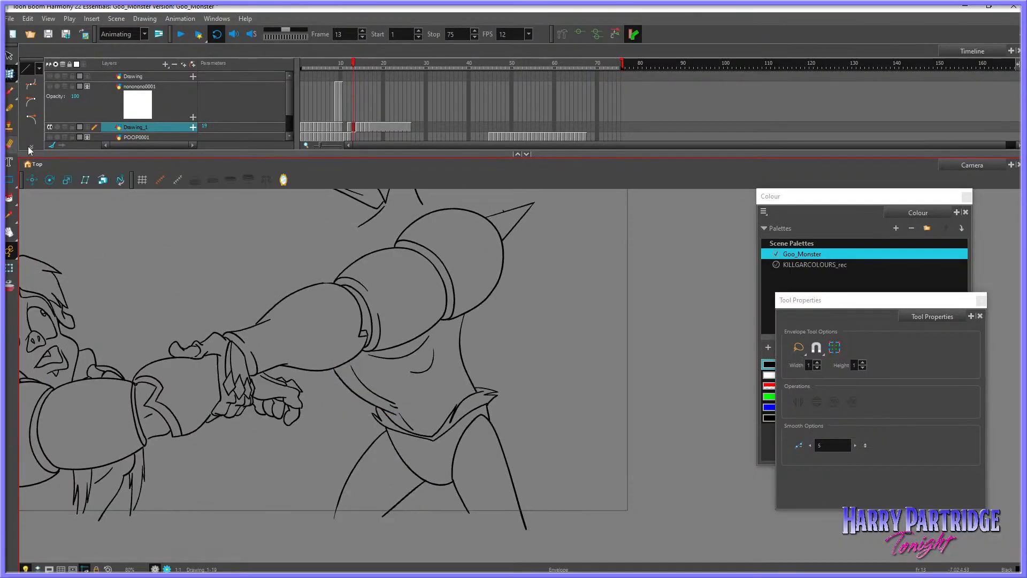
Step: Ready the Eraser and compare the bigger character's waist in frame 13 with frames 12 and 14
{"action": "left_click", "coordinate": [10, 144]}
{"action": "key", "text": "comma"}
{"action": "key", "text": "period"}
{"action": "key", "text": "period"}
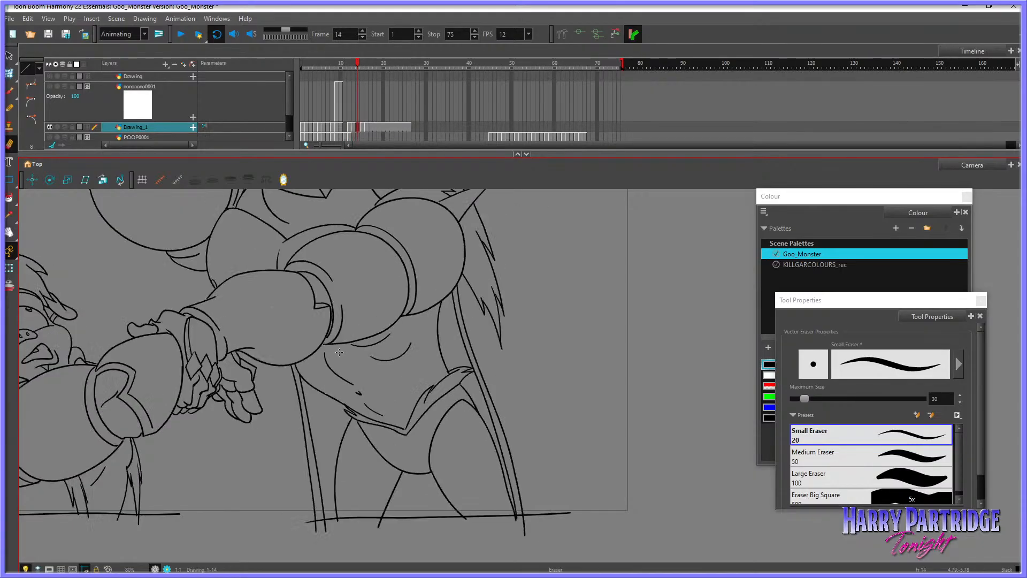
{"action": "key", "text": "comma"}
{"action": "key", "text": "comma"}
{"action": "key", "text": "period"}
{"action": "key", "text": "period"}
{"action": "key", "text": "comma"}
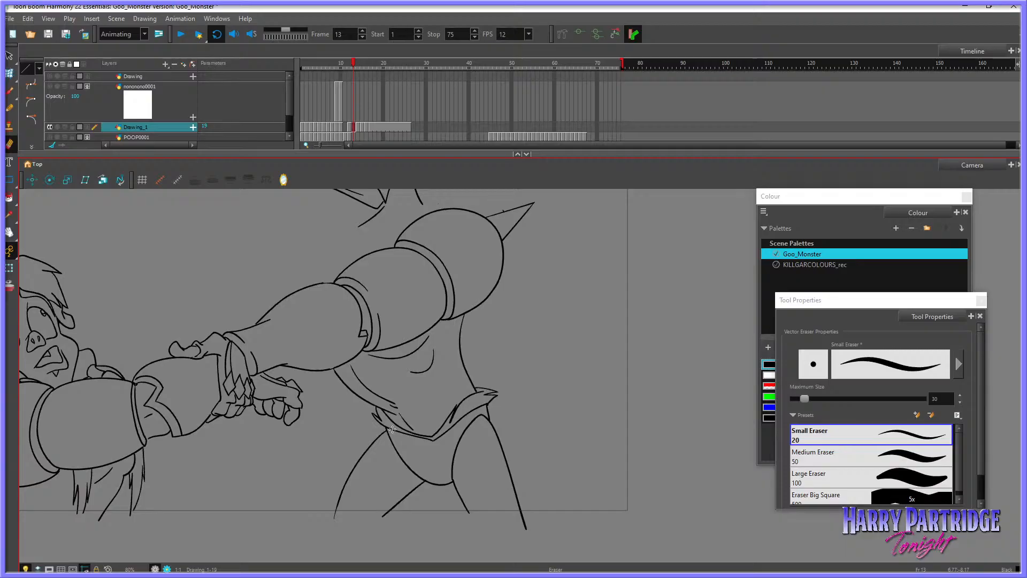
Step: Turn on onion skin and brush in the cape edge lines hanging from the bigger character's forearm to the ground in frame 13
{"action": "key", "text": "alt+b"}
{"action": "key", "text": "comma"}
{"action": "key", "text": "period"}
{"action": "key", "text": "period"}
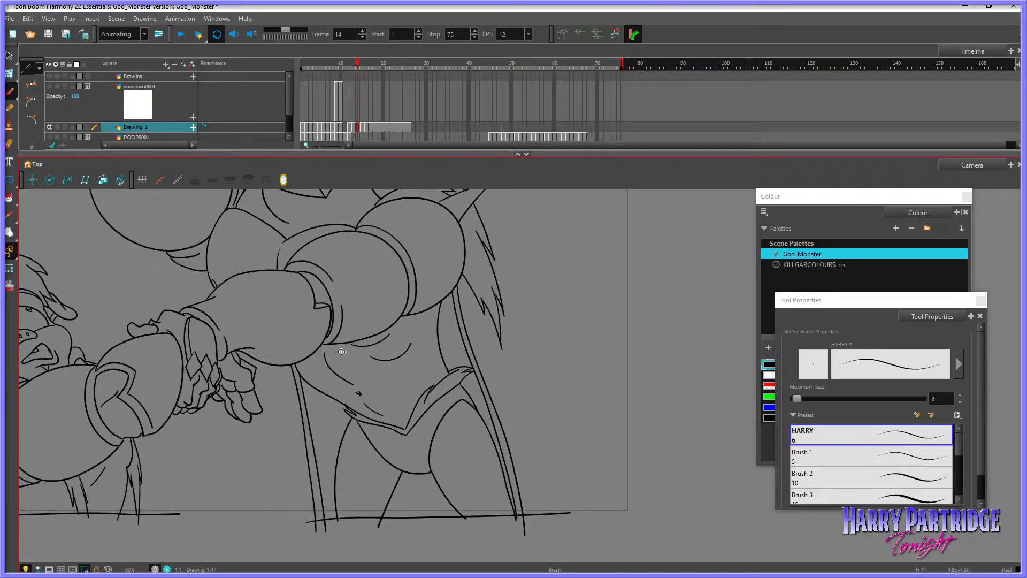
{"action": "key", "text": "comma"}
{"action": "left_click", "coordinate": [10, 286]}
{"action": "key", "text": "comma"}
{"action": "key", "text": "period"}
{"action": "mouse_move", "coordinate": [324, 372]}
{"action": "left_mouse_down"}
{"action": "mouse_move", "coordinate": [327, 537]}
{"action": "mouse_move", "coordinate": [334, 401]}
{"action": "mouse_move", "coordinate": [338, 503]}
{"action": "left_mouse_up"}
{"action": "key", "text": "comma"}
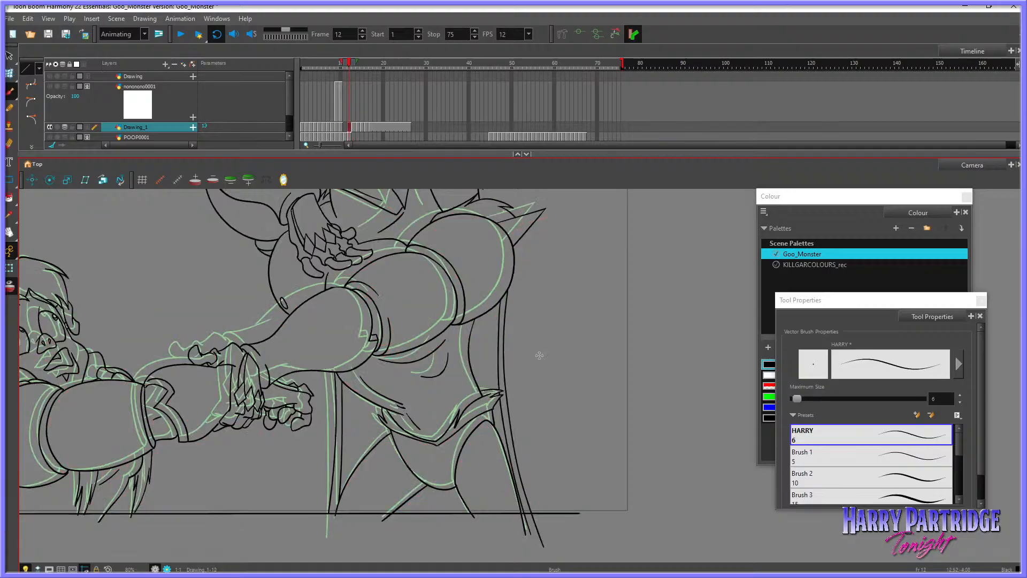
Step: Draw the upper part of the cape's outer edge from the bigger character's upper arm past the belt, undoing the unwanted stroke
{"action": "key", "text": "period"}
{"action": "key", "text": "comma"}
{"action": "key", "text": "period"}
{"action": "key", "text": "comma"}
{"action": "key", "text": "period"}
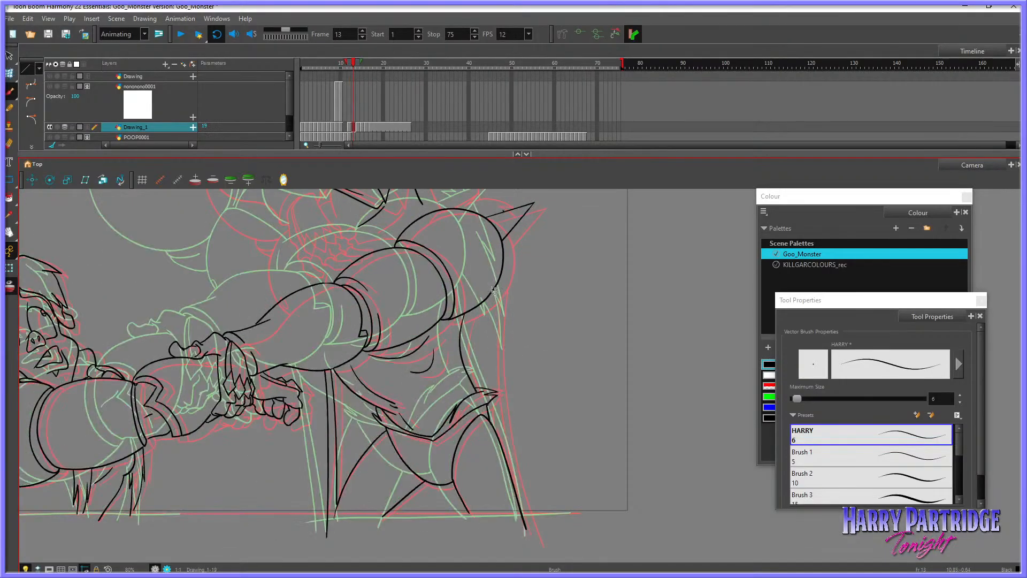
{"action": "mouse_move", "coordinate": [496, 289]}
{"action": "left_mouse_down"}
{"action": "mouse_move", "coordinate": [498, 377]}
{"action": "mouse_move", "coordinate": [523, 495]}
{"action": "mouse_move", "coordinate": [488, 312]}
{"action": "mouse_move", "coordinate": [497, 435]}
{"action": "left_mouse_up"}
{"action": "key", "text": "comma"}
{"action": "key", "text": "period"}
{"action": "key", "text": "ctrl+z"}
Step: Draw the cape's outer edge from the belt down along the outer thigh to the ground in frame 13, redoing the stroke as needed
{"action": "left_click_drag", "start_coordinate": [494, 399], "coordinate": [518, 489]}
{"action": "key", "text": "comma"}
{"action": "key", "text": "period"}
{"action": "key", "text": "ctrl+z"}
{"action": "left_click_drag", "start_coordinate": [492, 394], "coordinate": [525, 524]}
{"action": "key", "text": "comma"}
{"action": "key", "text": "period"}
{"action": "key", "text": "ctrl+z"}
{"action": "left_click_drag", "start_coordinate": [491, 395], "coordinate": [528, 528]}
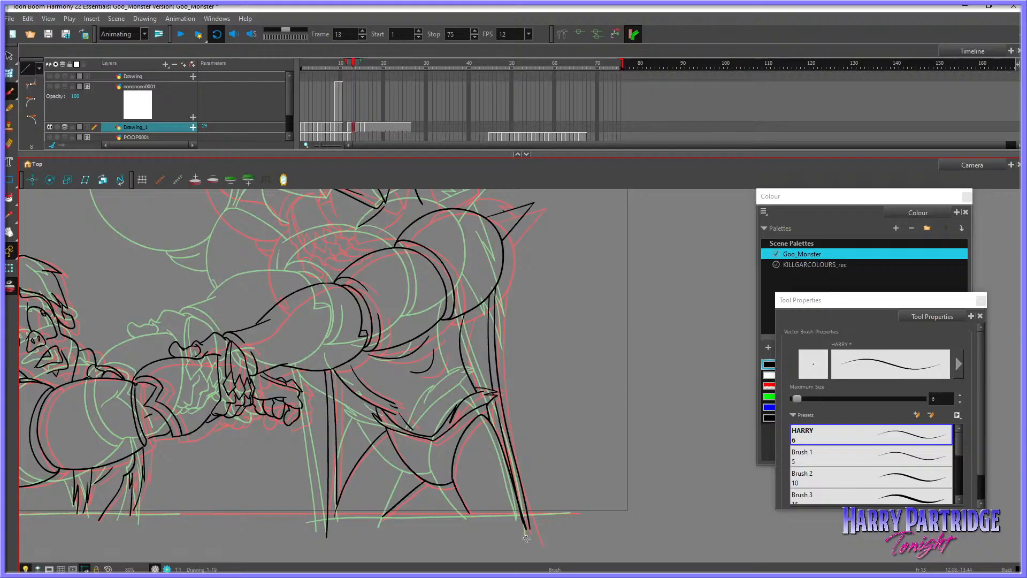
Step: Turn off onion skin and compare the bigger character's cape and body across frames 12, 13 and 14
{"action": "left_click", "coordinate": [9, 286]}
{"action": "left_click", "coordinate": [10, 232]}
{"action": "key", "text": "comma"}
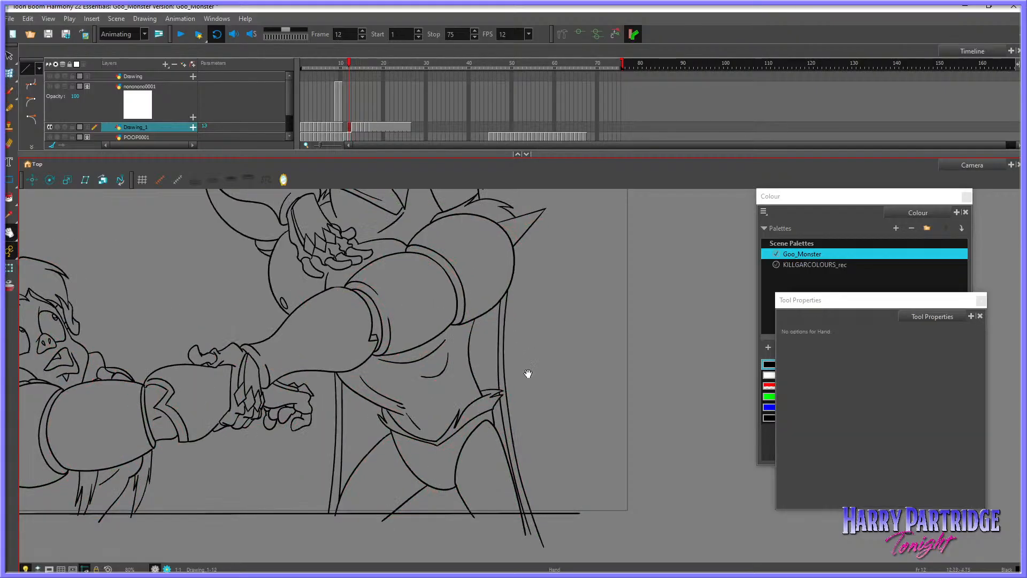
{"action": "key", "text": "period"}
{"action": "key", "text": "period"}
{"action": "key", "text": "comma"}
{"action": "key", "text": "comma"}
{"action": "mouse_move", "coordinate": [454, 401]}
{"action": "left_mouse_down"}
{"action": "mouse_move", "coordinate": [460, 420]}
{"action": "mouse_move", "coordinate": [415, 404]}
{"action": "mouse_move", "coordinate": [360, 445]}
{"action": "left_mouse_up"}
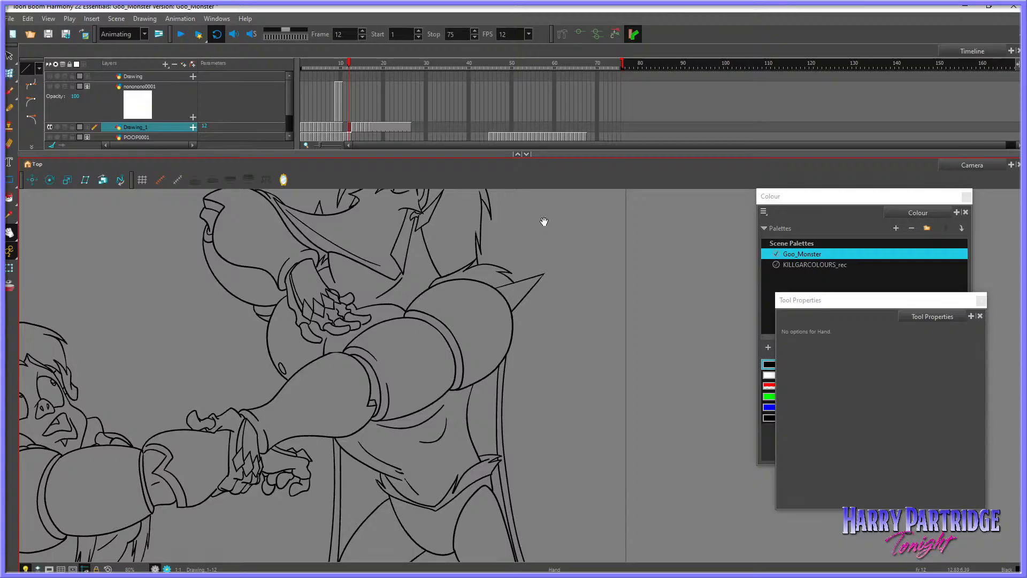
Step: Compare the winged monster's poses on frames 11 to 14 of Drawing_1 and return to frame 13
{"action": "mouse_move", "coordinate": [470, 360]}
{"action": "left_mouse_down"}
{"action": "mouse_move", "coordinate": [461, 392]}
{"action": "mouse_move", "coordinate": [416, 371]}
{"action": "left_mouse_up"}
{"action": "left_click", "coordinate": [9, 91]}
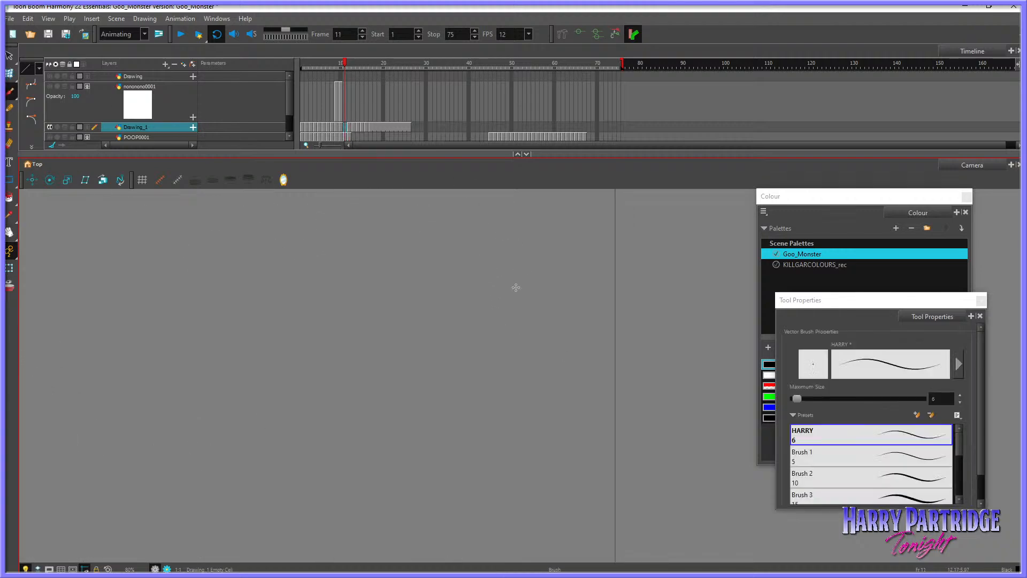
{"action": "key", "text": "period"}
{"action": "key", "text": "period"}
{"action": "key", "text": "period"}
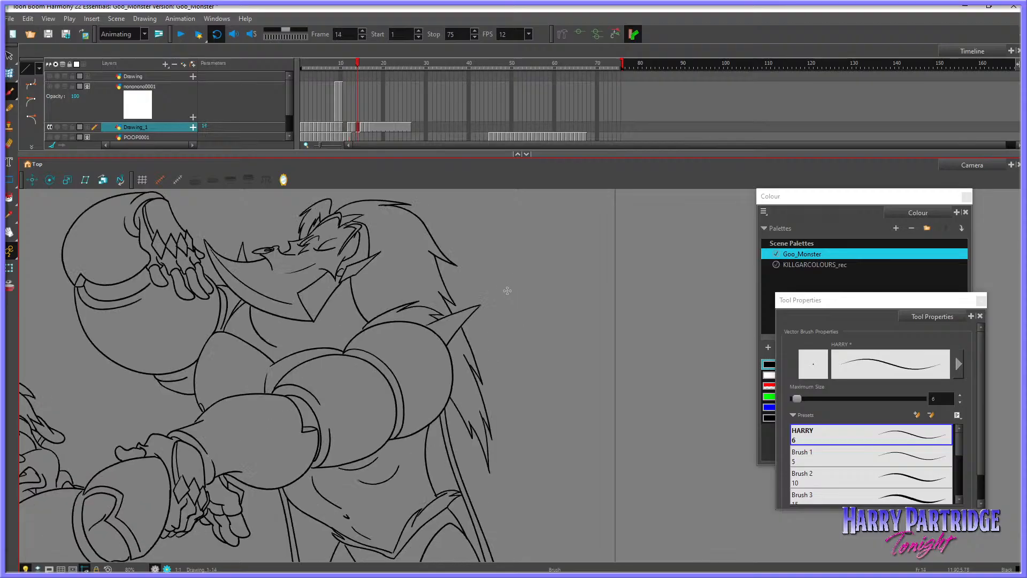
{"action": "key", "text": "comma"}
{"action": "key", "text": "comma"}
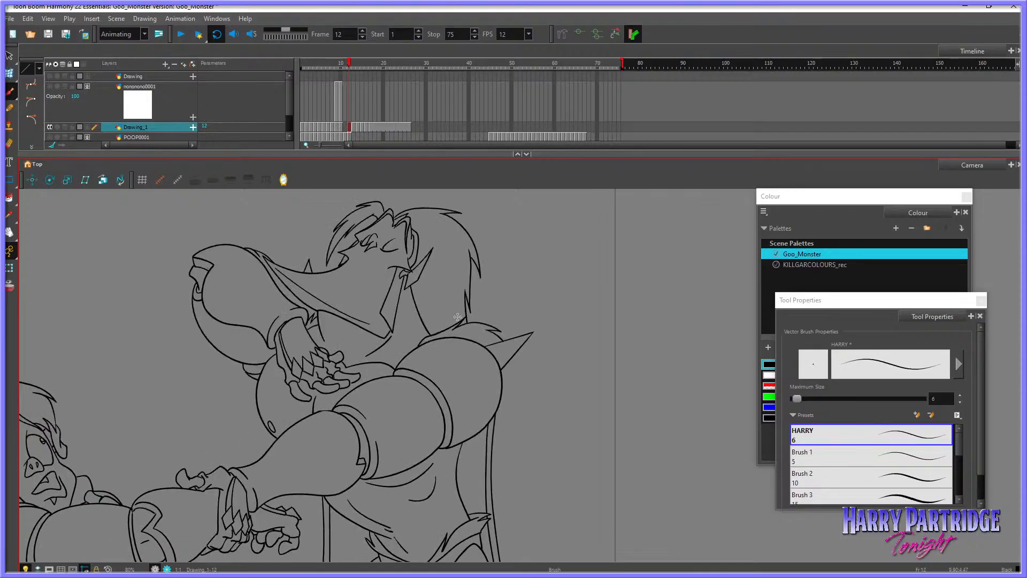
{"action": "key", "text": "period"}
{"action": "key", "text": "period"}
{"action": "key", "text": "comma"}
Step: Turn on onion skin at frame 13, delete the short stroke at the jaw tip and erase the lower jaw line
{"action": "left_click", "coordinate": [9, 286]}
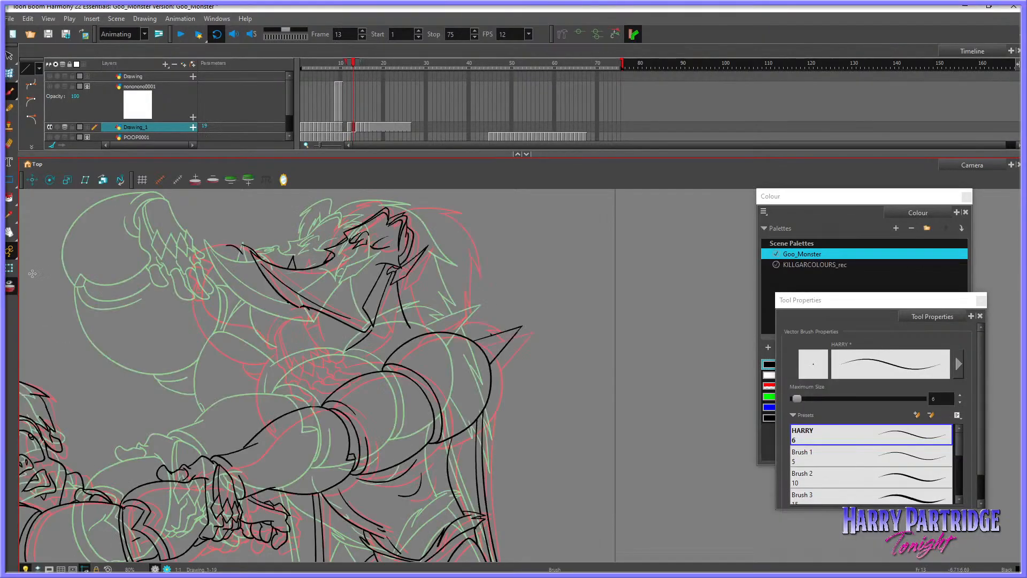
{"action": "key", "text": "alt+s"}
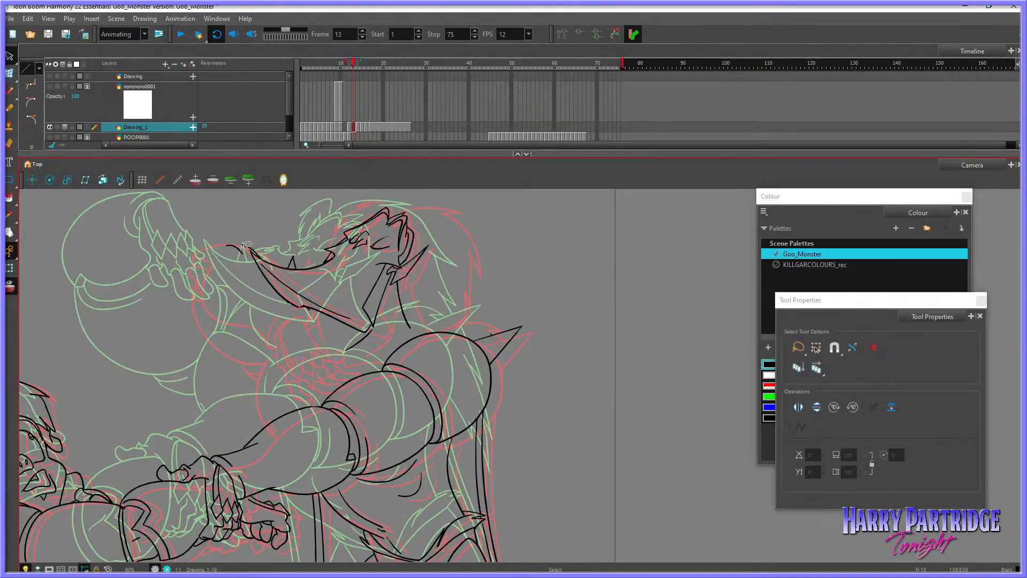
{"action": "left_click", "coordinate": [244, 251]}
{"action": "key", "text": "Delete"}
{"action": "left_click", "coordinate": [289, 300]}
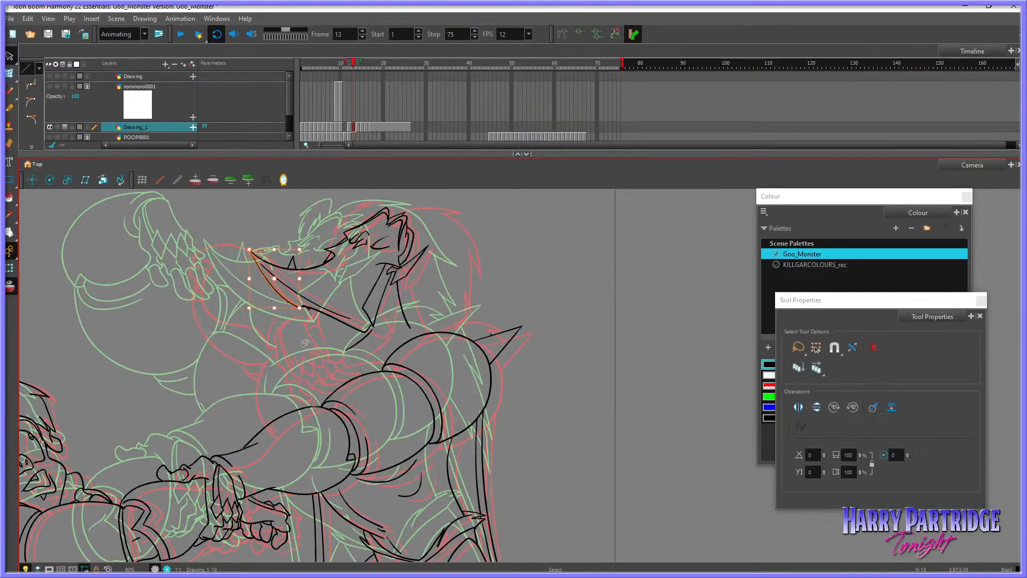
{"action": "left_click", "coordinate": [9, 144]}
{"action": "left_click_drag", "start_coordinate": [297, 305], "coordinate": [352, 329]}
Step: Turn off onion skin and compare the cleaned jaw on frame 13 with frames 12 and 14
{"action": "left_click", "coordinate": [10, 286]}
{"action": "key", "text": "comma"}
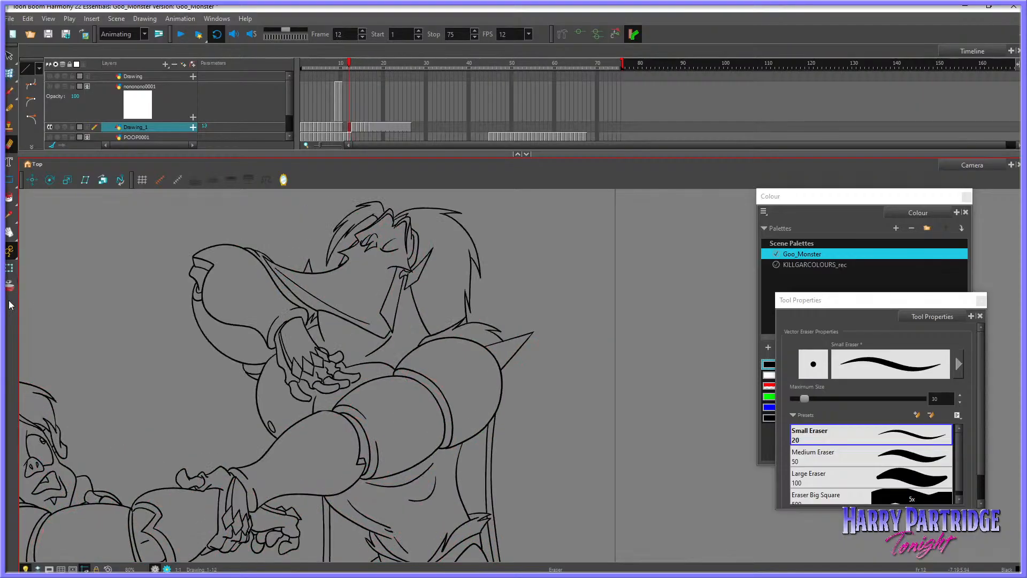
{"action": "key", "text": "period"}
{"action": "key", "text": "period"}
{"action": "key", "text": "comma"}
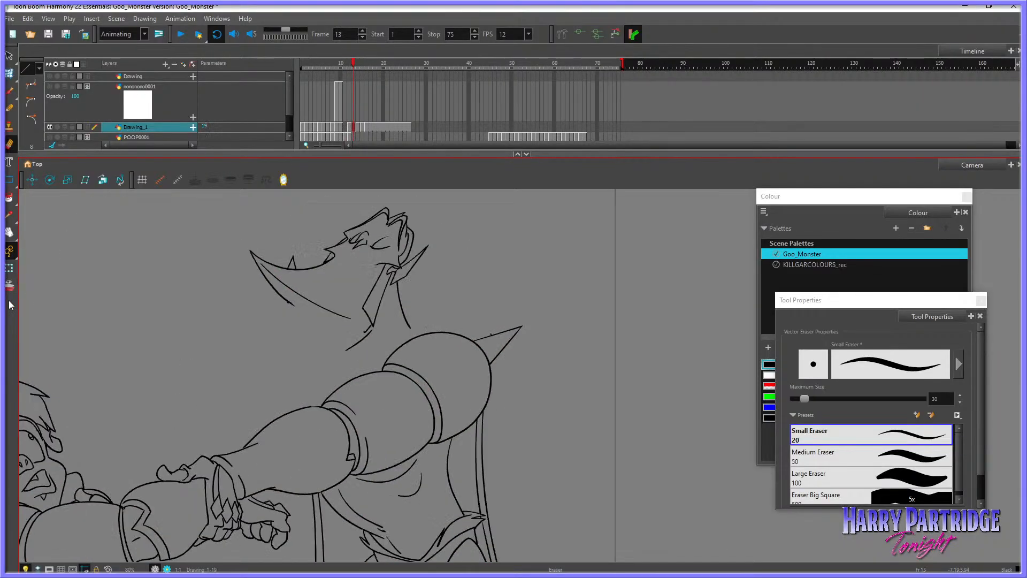
{"action": "key", "text": "comma"}
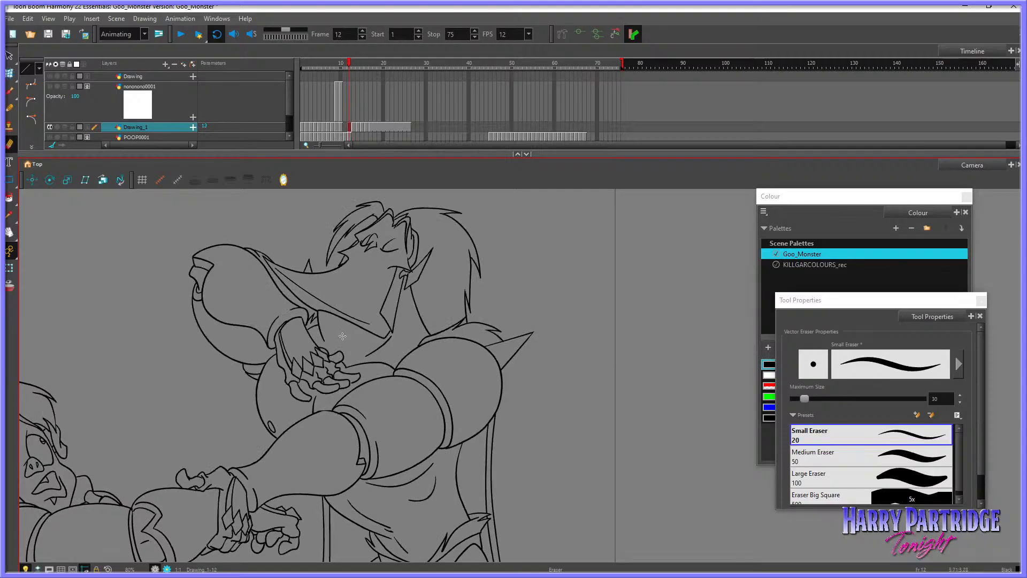
{"action": "key", "text": "period"}
Step: Turn on onion skin and draw the raised forearm's outline with its pointed cuff edge beside the jaw, using the HARRY brush
{"action": "left_click", "coordinate": [10, 286]}
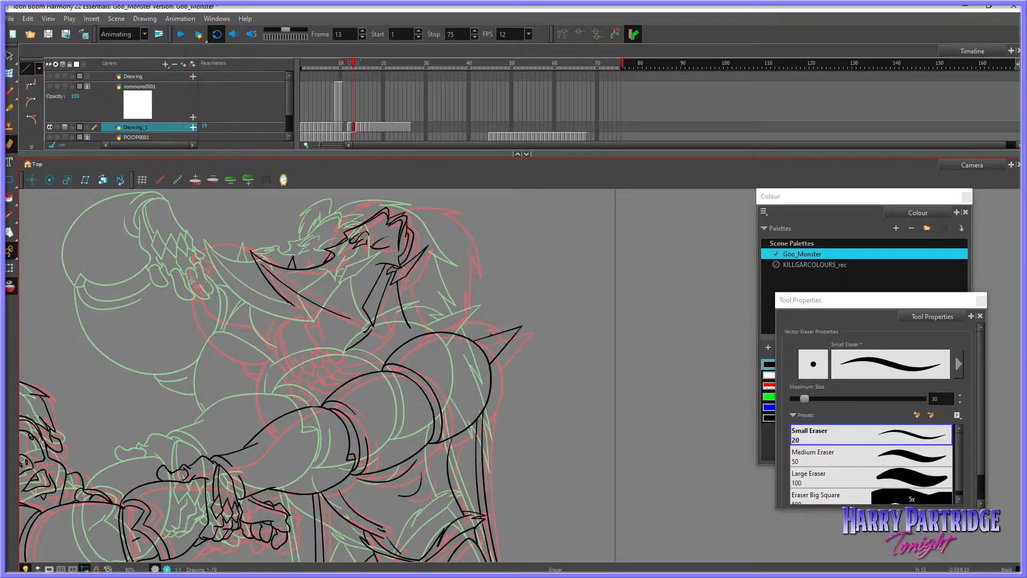
{"action": "key", "text": "alt+b"}
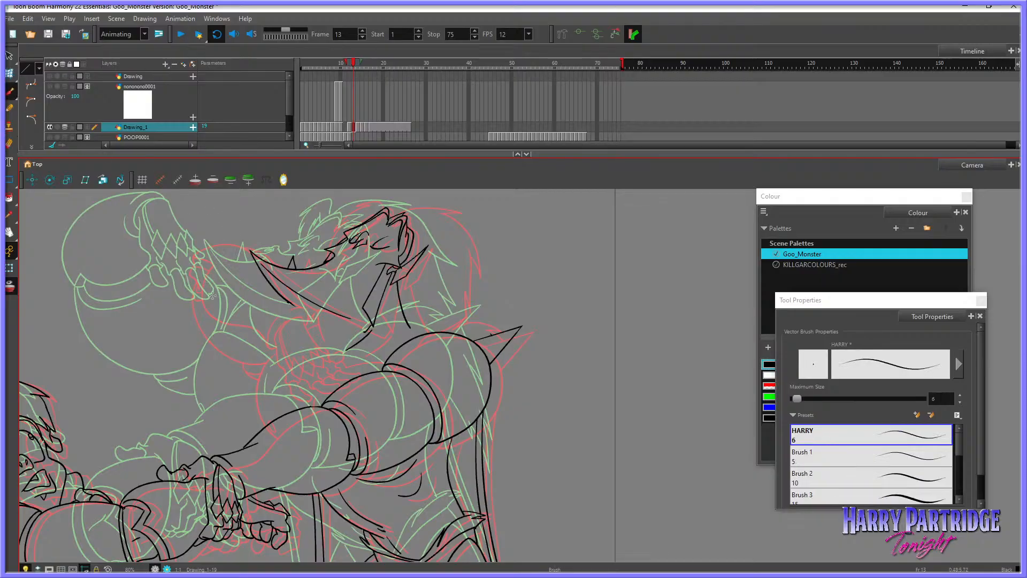
{"action": "mouse_move", "coordinate": [183, 292]}
{"action": "left_mouse_down"}
{"action": "mouse_move", "coordinate": [199, 270]}
{"action": "mouse_move", "coordinate": [235, 260]}
{"action": "mouse_move", "coordinate": [271, 273]}
{"action": "mouse_move", "coordinate": [286, 304]}
{"action": "mouse_move", "coordinate": [205, 334]}
{"action": "mouse_move", "coordinate": [262, 350]}
{"action": "left_mouse_up"}
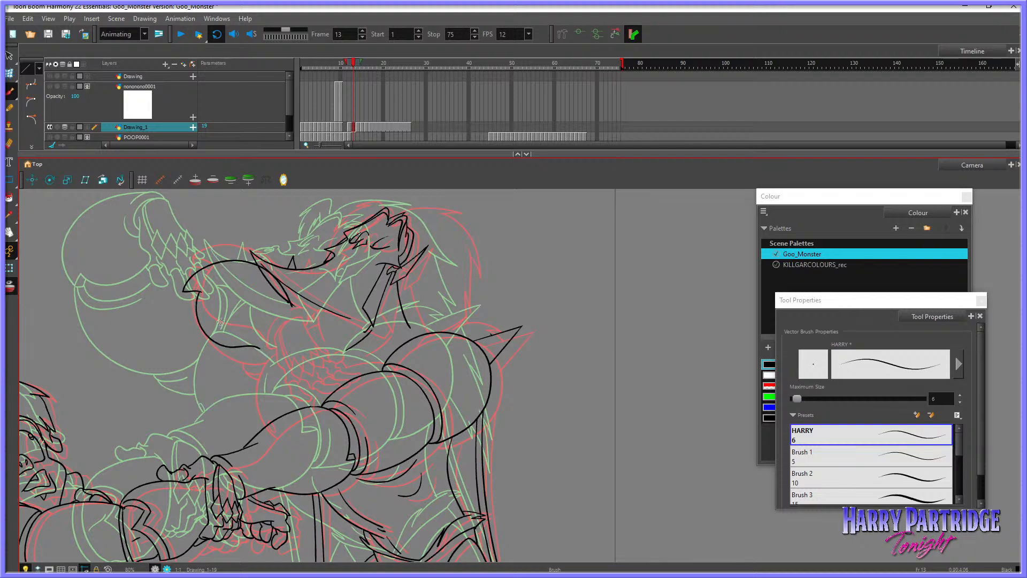
{"action": "left_click_drag", "start_coordinate": [184, 292], "coordinate": [195, 298]}
{"action": "key", "text": "comma"}
{"action": "key", "text": "period"}
Step: Check the forearm's lower curve with the Envelope tool and move the forearm strokes slightly down and away from the jaw
{"action": "left_click", "coordinate": [11, 75]}
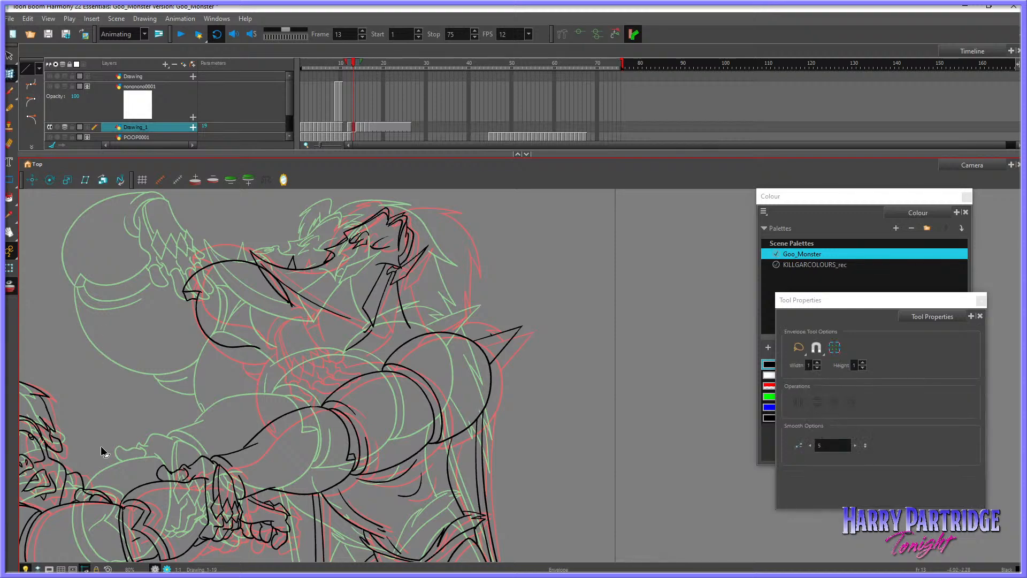
{"action": "key", "text": "period"}
{"action": "key", "text": "comma"}
{"action": "left_click", "coordinate": [261, 347]}
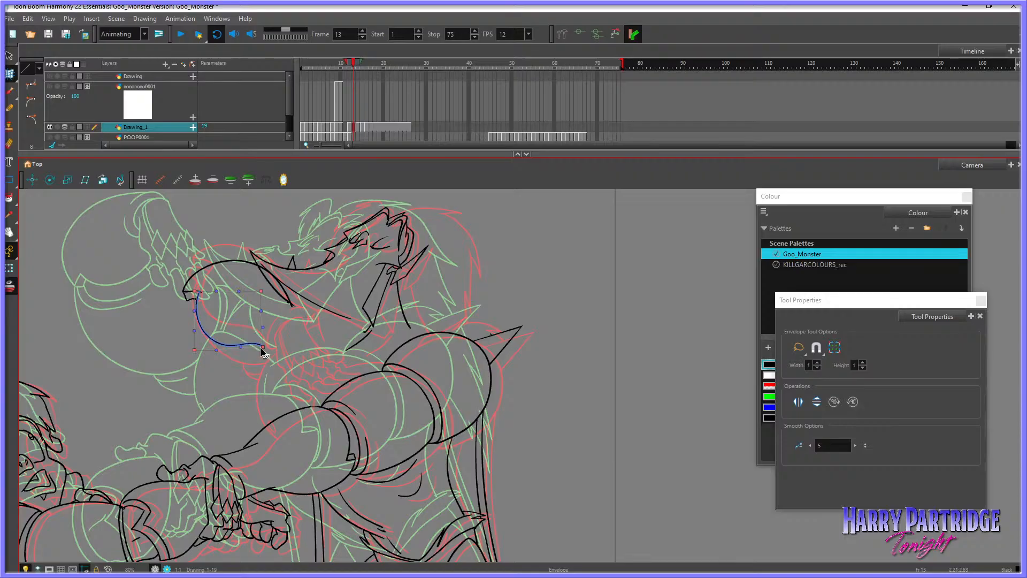
{"action": "key", "text": "period"}
{"action": "key", "text": "comma"}
{"action": "left_click", "coordinate": [9, 56]}
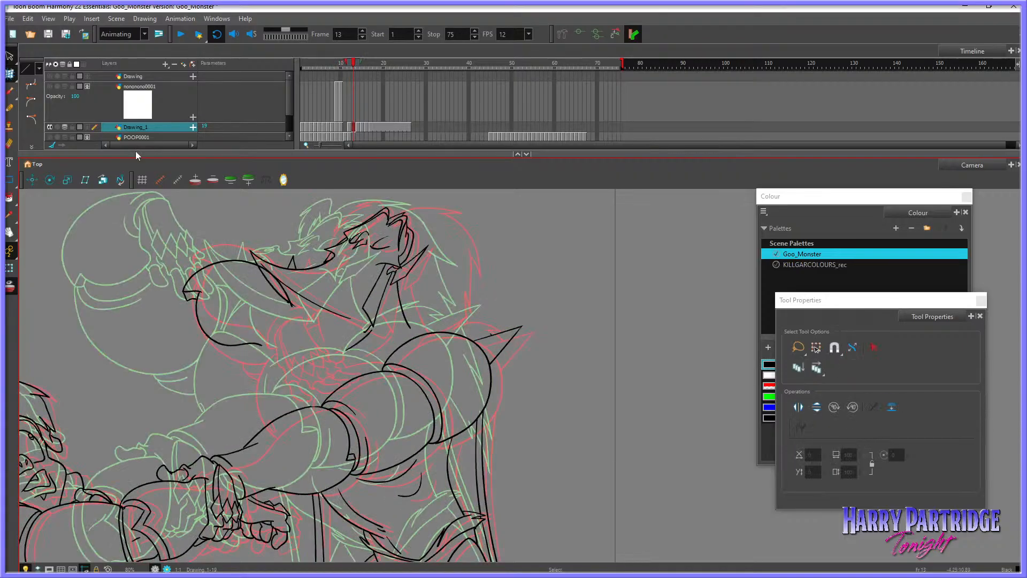
{"action": "mouse_move", "coordinate": [210, 240]}
{"action": "left_mouse_down"}
{"action": "mouse_move", "coordinate": [214, 356]}
{"action": "mouse_move", "coordinate": [237, 268]}
{"action": "mouse_move", "coordinate": [267, 297]}
{"action": "left_mouse_up"}
{"action": "key", "text": "period"}
{"action": "key", "text": "comma"}
Step: Draw the rounded wrist curves closing the hand end of the raised forearm, undoing the unwanted strokes
{"action": "key", "text": "alt+b"}
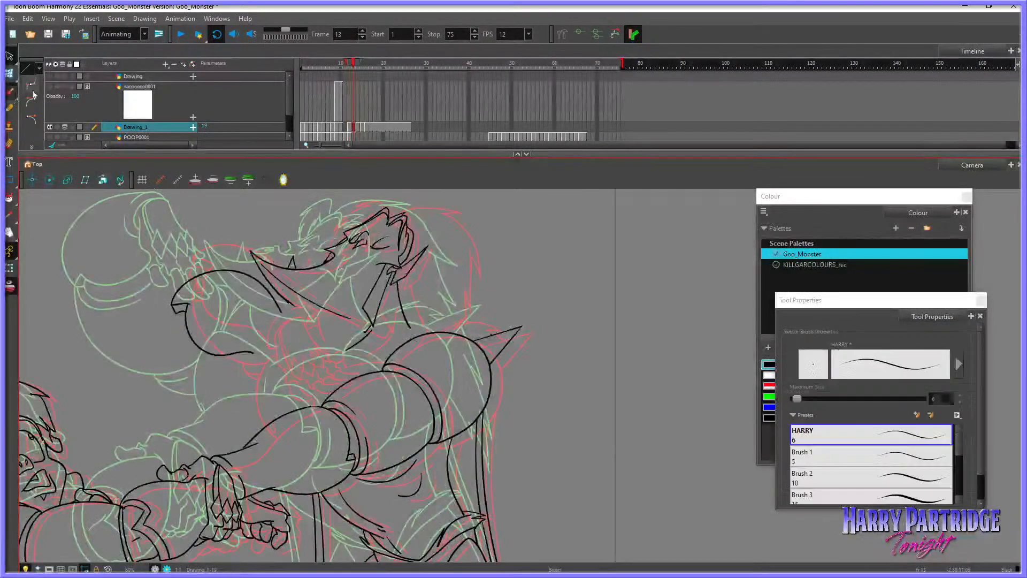
{"action": "left_click_drag", "start_coordinate": [253, 345], "coordinate": [278, 360]}
{"action": "mouse_move", "coordinate": [280, 311]}
{"action": "left_mouse_down"}
{"action": "mouse_move", "coordinate": [301, 326]}
{"action": "mouse_move", "coordinate": [290, 337]}
{"action": "mouse_move", "coordinate": [282, 311]}
{"action": "mouse_move", "coordinate": [296, 319]}
{"action": "mouse_move", "coordinate": [292, 350]}
{"action": "mouse_move", "coordinate": [274, 358]}
{"action": "mouse_move", "coordinate": [261, 352]}
{"action": "mouse_move", "coordinate": [265, 324]}
{"action": "mouse_move", "coordinate": [285, 314]}
{"action": "mouse_move", "coordinate": [299, 320]}
{"action": "mouse_move", "coordinate": [296, 346]}
{"action": "mouse_move", "coordinate": [302, 335]}
{"action": "mouse_move", "coordinate": [283, 312]}
{"action": "left_mouse_up"}
{"action": "key", "text": "ctrl+z"}
{"action": "key", "text": "comma"}
{"action": "key", "text": "period"}
{"action": "key", "text": "ctrl+z"}
{"action": "key", "text": "comma"}
{"action": "key", "text": "period"}
Step: Extend the forearm's upper contour down to the wrist curve with the Envelope tool
{"action": "left_click", "coordinate": [10, 73]}
{"action": "left_click", "coordinate": [281, 312]}
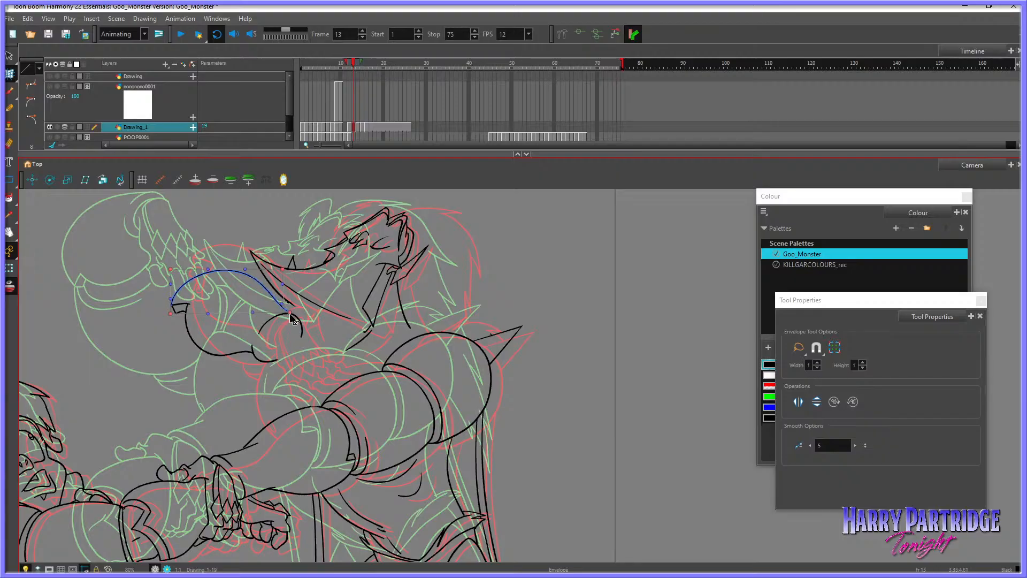
{"action": "left_click", "coordinate": [300, 316]}
{"action": "key", "text": "period"}
{"action": "key", "text": "comma"}
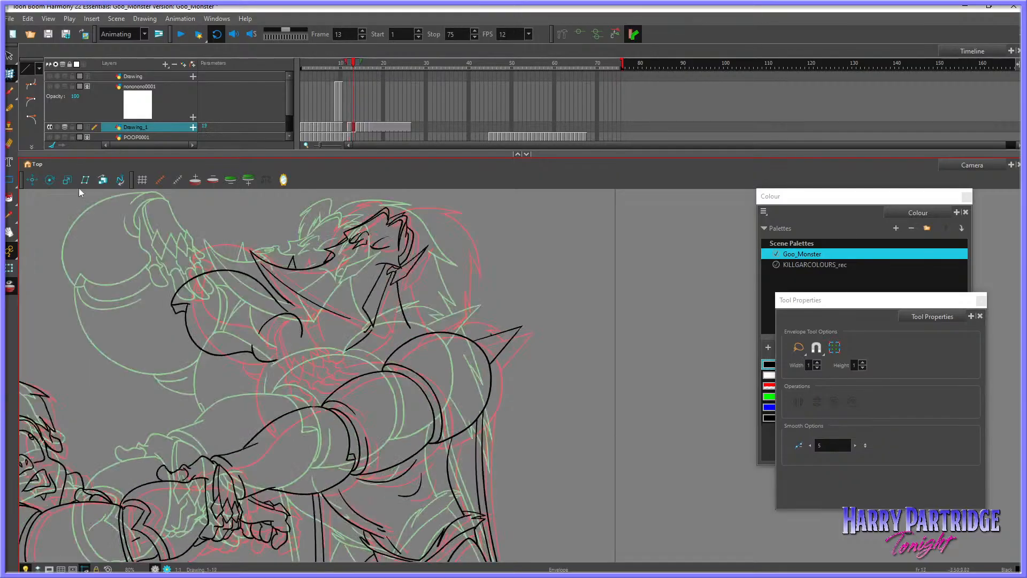
Step: Select all the raised forearm strokes and move them up and outward, midway between the neighbouring onion-skin poses
{"action": "left_click", "coordinate": [9, 90]}
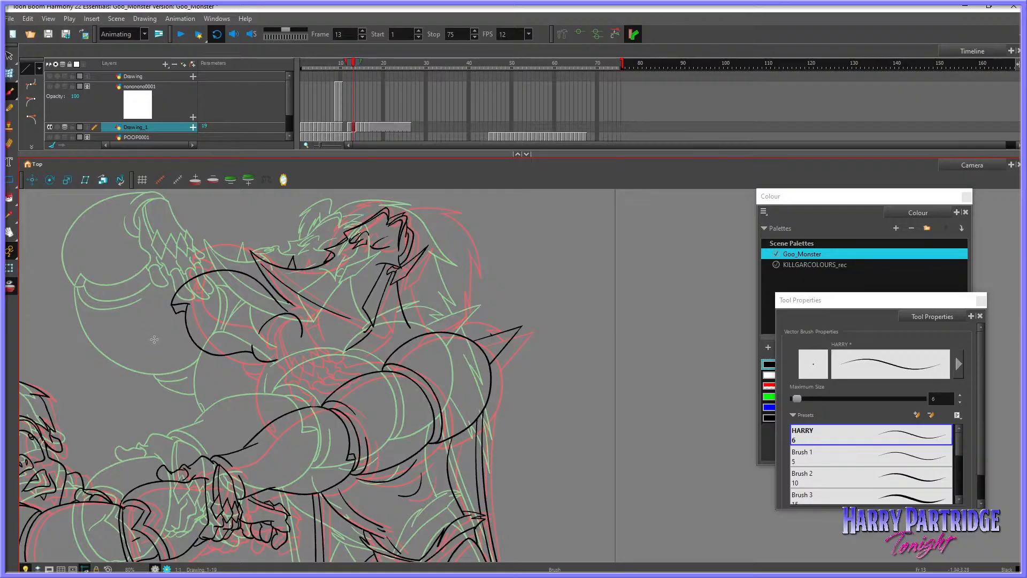
{"action": "key", "text": "comma"}
{"action": "key", "text": "period"}
{"action": "key", "text": "alt+s"}
{"action": "mouse_move", "coordinate": [214, 257]}
{"action": "left_mouse_down"}
{"action": "mouse_move", "coordinate": [295, 373]}
{"action": "mouse_move", "coordinate": [234, 242]}
{"action": "left_mouse_up"}
{"action": "left_click_drag", "start_coordinate": [312, 274], "coordinate": [302, 267]}
{"action": "mouse_move", "coordinate": [285, 309]}
{"action": "left_mouse_down"}
{"action": "mouse_move", "coordinate": [257, 268]}
{"action": "mouse_move", "coordinate": [270, 280]}
{"action": "left_mouse_up"}
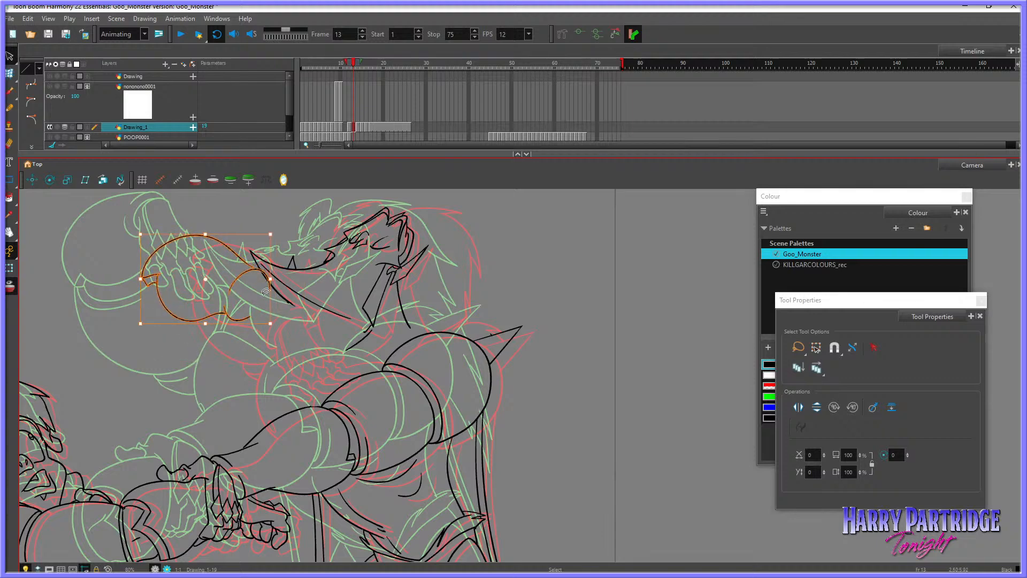
{"action": "left_click", "coordinate": [256, 306]}
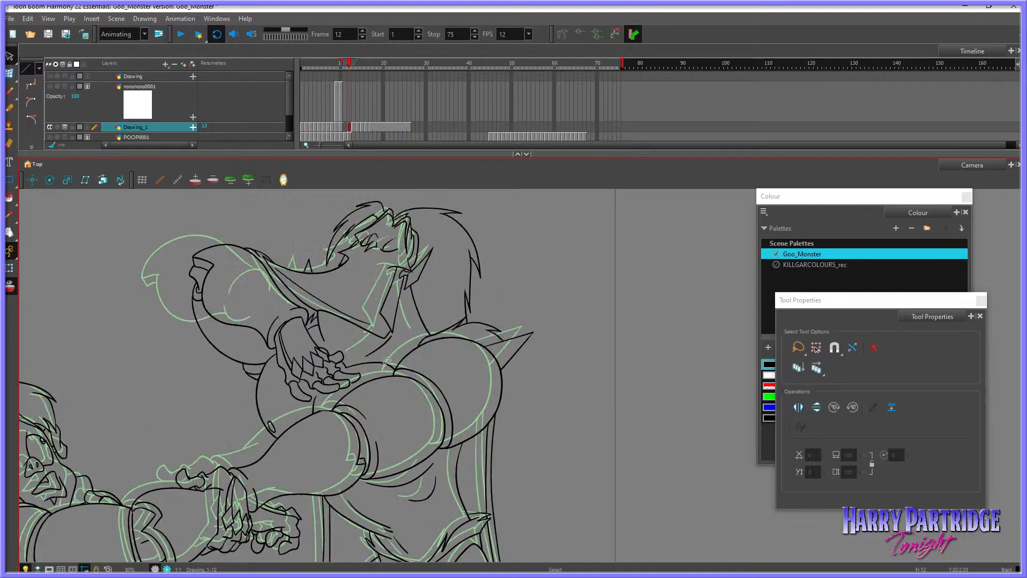
Step: Turn off onion skin and compare the repositioned forearm across frames 12 to 14
{"action": "key", "text": "."}
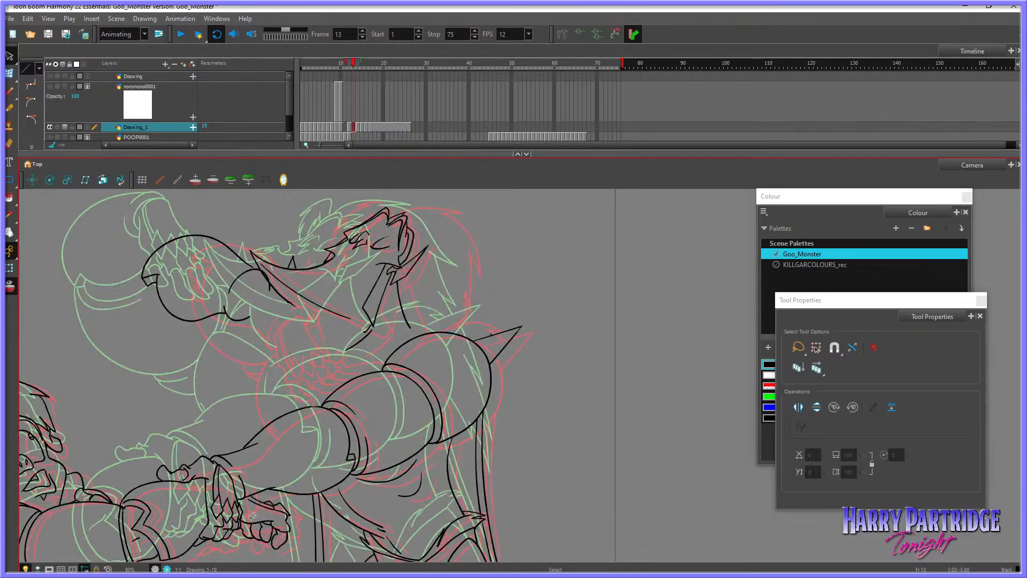
{"action": "left_click", "coordinate": [9, 91]}
{"action": "key", "text": "alt+o"}
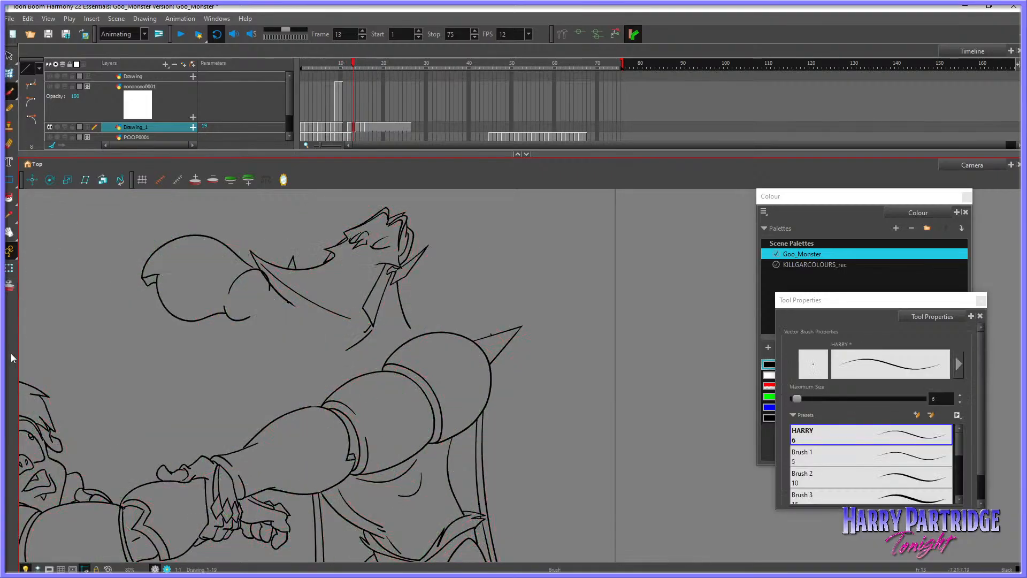
{"action": "key", "text": "."}
{"action": "key", "text": "."}
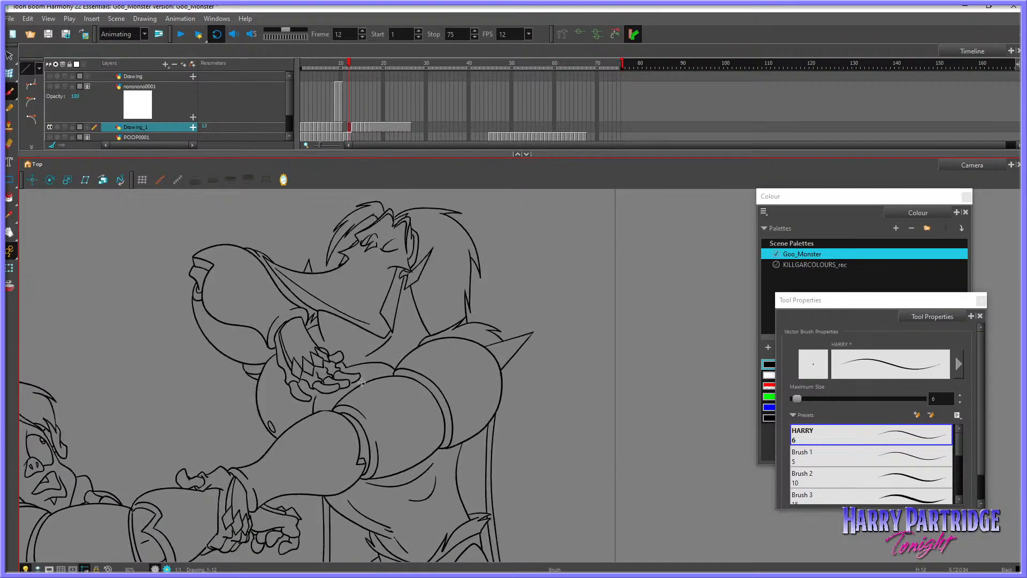
{"action": "key", "text": "."}
{"action": "key", "text": "."}
{"action": "key", "text": "."}
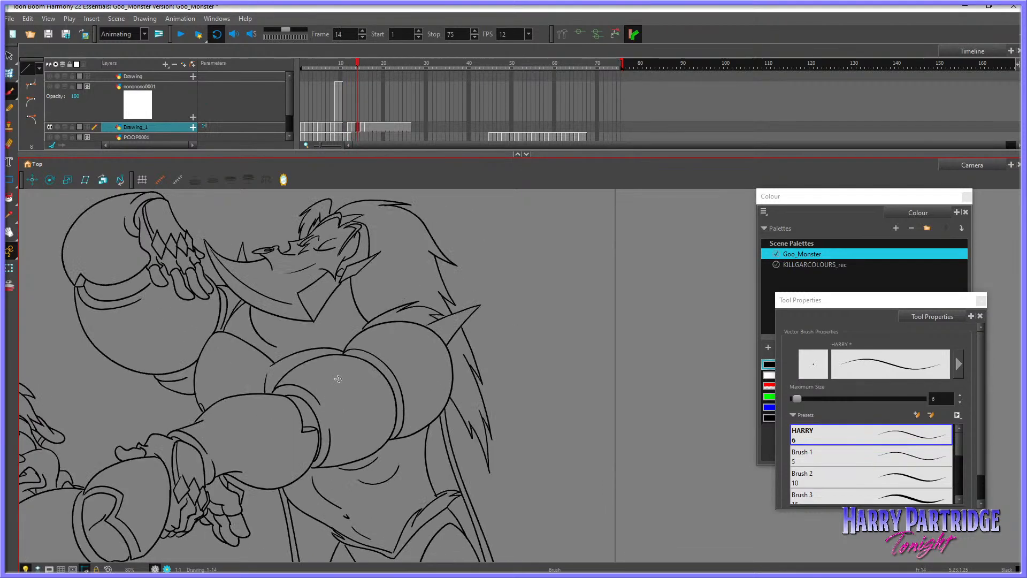
{"action": "key", "text": "."}
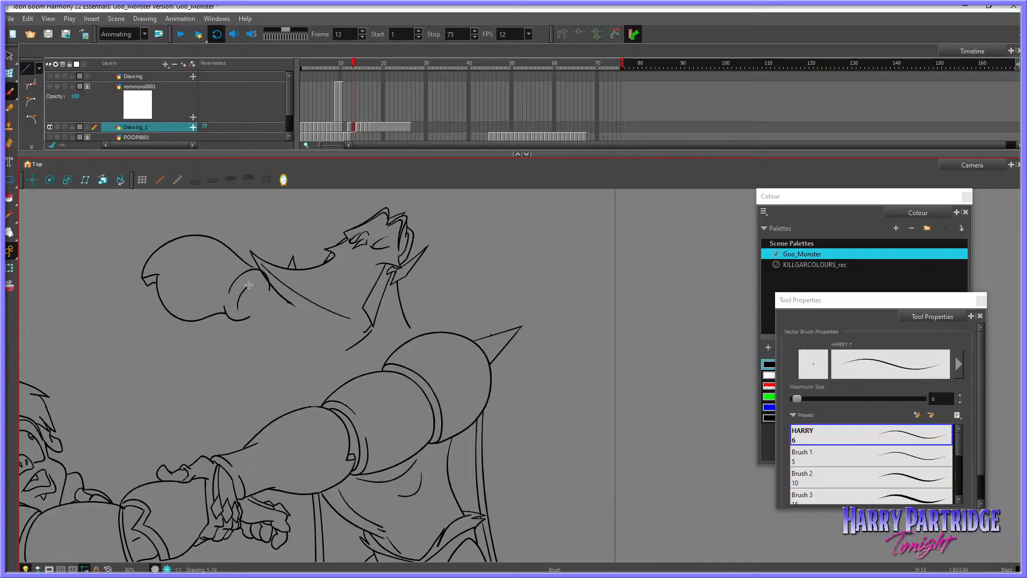
{"action": "key", "text": "."}
Step: Redraw the inner cuff line and draw the scaled back of the raised hand with its first finger on frame 13
{"action": "key", "text": "ctrl+z"}
{"action": "mouse_move", "coordinate": [239, 299]}
{"action": "left_mouse_down"}
{"action": "mouse_move", "coordinate": [263, 280]}
{"action": "mouse_move", "coordinate": [291, 278]}
{"action": "mouse_move", "coordinate": [264, 322]}
{"action": "mouse_move", "coordinate": [238, 300]}
{"action": "mouse_move", "coordinate": [256, 321]}
{"action": "mouse_move", "coordinate": [280, 298]}
{"action": "mouse_move", "coordinate": [289, 316]}
{"action": "mouse_move", "coordinate": [260, 322]}
{"action": "mouse_move", "coordinate": [266, 337]}
{"action": "mouse_move", "coordinate": [266, 321]}
{"action": "mouse_move", "coordinate": [280, 318]}
{"action": "mouse_move", "coordinate": [283, 329]}
{"action": "mouse_move", "coordinate": [280, 306]}
{"action": "mouse_move", "coordinate": [294, 326]}
{"action": "mouse_move", "coordinate": [299, 306]}
{"action": "mouse_move", "coordinate": [301, 319]}
{"action": "mouse_move", "coordinate": [271, 284]}
{"action": "mouse_move", "coordinate": [236, 304]}
{"action": "mouse_move", "coordinate": [247, 329]}
{"action": "mouse_move", "coordinate": [263, 328]}
{"action": "mouse_move", "coordinate": [254, 337]}
{"action": "mouse_move", "coordinate": [263, 344]}
{"action": "mouse_move", "coordinate": [254, 332]}
{"action": "mouse_move", "coordinate": [259, 346]}
{"action": "mouse_move", "coordinate": [281, 333]}
{"action": "mouse_move", "coordinate": [262, 346]}
{"action": "mouse_move", "coordinate": [272, 369]}
{"action": "mouse_move", "coordinate": [286, 368]}
{"action": "mouse_move", "coordinate": [275, 337]}
{"action": "left_mouse_up"}
{"action": "key", "text": "."}
{"action": "key", "text": "."}
{"action": "key", "text": "."}
{"action": "key", "text": "."}
{"action": "key", "text": "."}
{"action": "key", "text": "."}
{"action": "key", "text": "."}
{"action": "key", "text": "."}
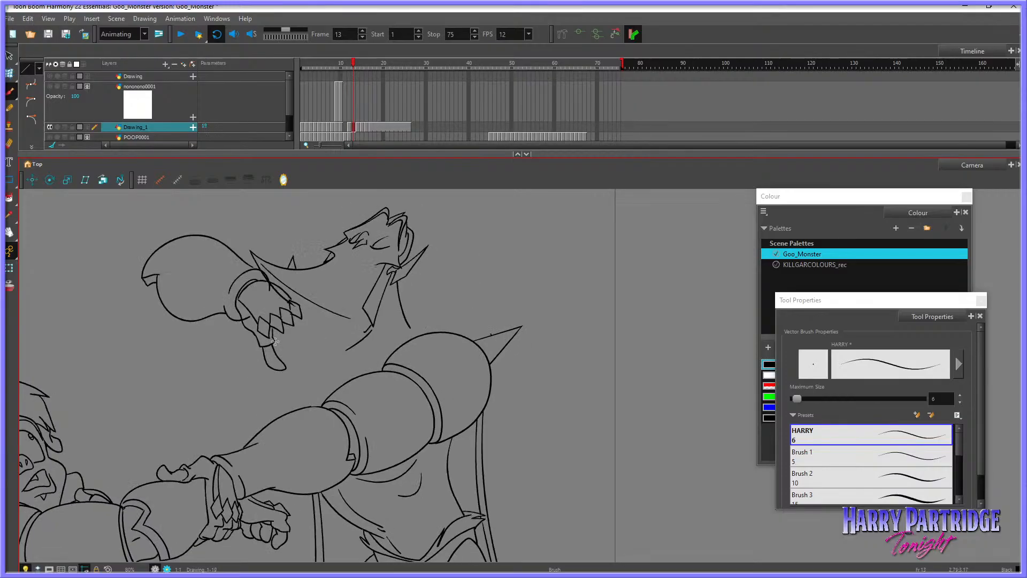
Step: Draw the remaining fingers of the raised hand on frame 13, checking them against the neighbouring frames
{"action": "key", "text": "."}
{"action": "mouse_move", "coordinate": [287, 363]}
{"action": "left_mouse_down"}
{"action": "mouse_move", "coordinate": [311, 362]}
{"action": "mouse_move", "coordinate": [288, 361]}
{"action": "mouse_move", "coordinate": [307, 359]}
{"action": "mouse_move", "coordinate": [289, 343]}
{"action": "left_mouse_up"}
{"action": "key", "text": "ctrl+z"}
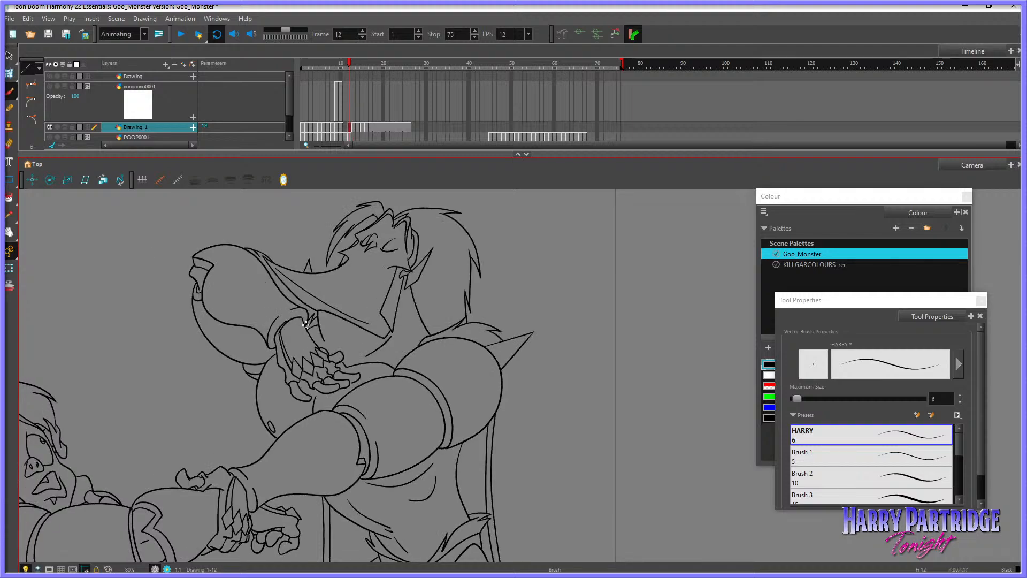
{"action": "key", "text": "."}
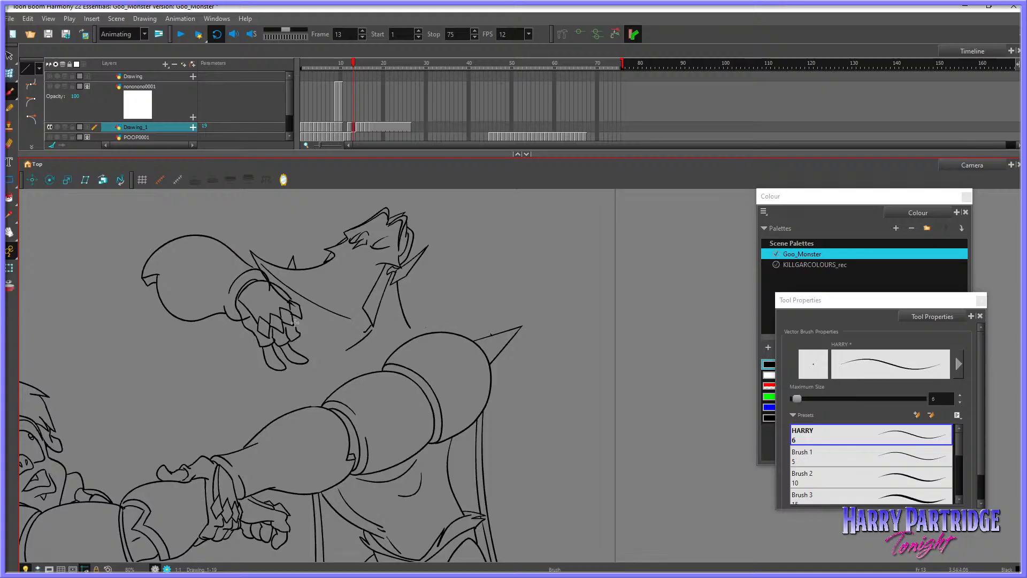
{"action": "key", "text": "."}
{"action": "left_click_drag", "start_coordinate": [297, 336], "coordinate": [307, 360]}
{"action": "key", "text": "."}
{"action": "left_click_drag", "start_coordinate": [302, 310], "coordinate": [321, 359]}
{"action": "key", "text": "."}
{"action": "key", "text": "."}
Step: Examine the finished hand's motion by flipping through frames 11 to 14
{"action": "key", "text": "comma"}
{"action": "key", "text": "comma"}
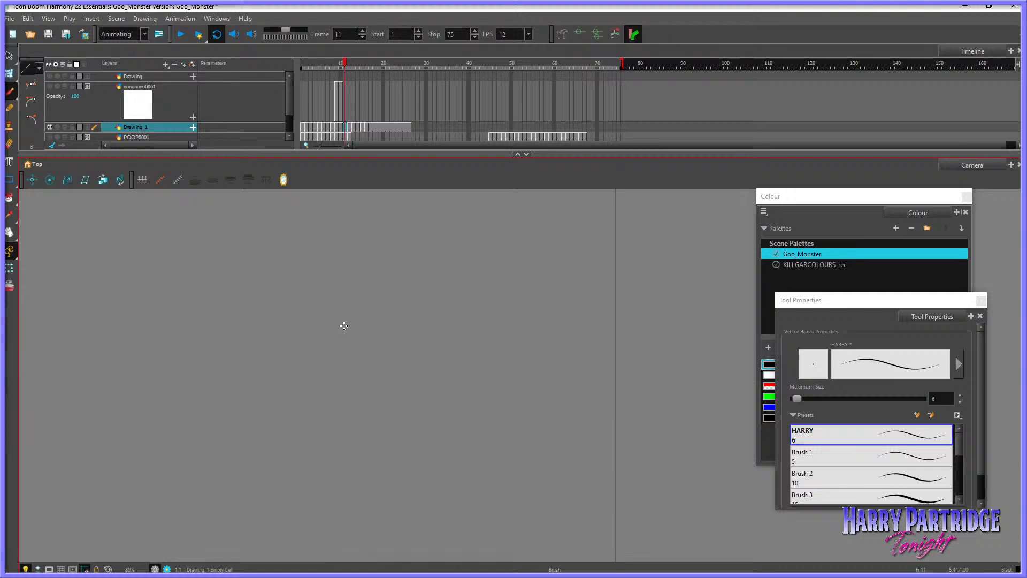
{"action": "key", "text": "period"}
{"action": "key", "text": "period"}
{"action": "key", "text": "period"}
{"action": "key", "text": "comma"}
{"action": "key", "text": "comma"}
{"action": "key", "text": "period"}
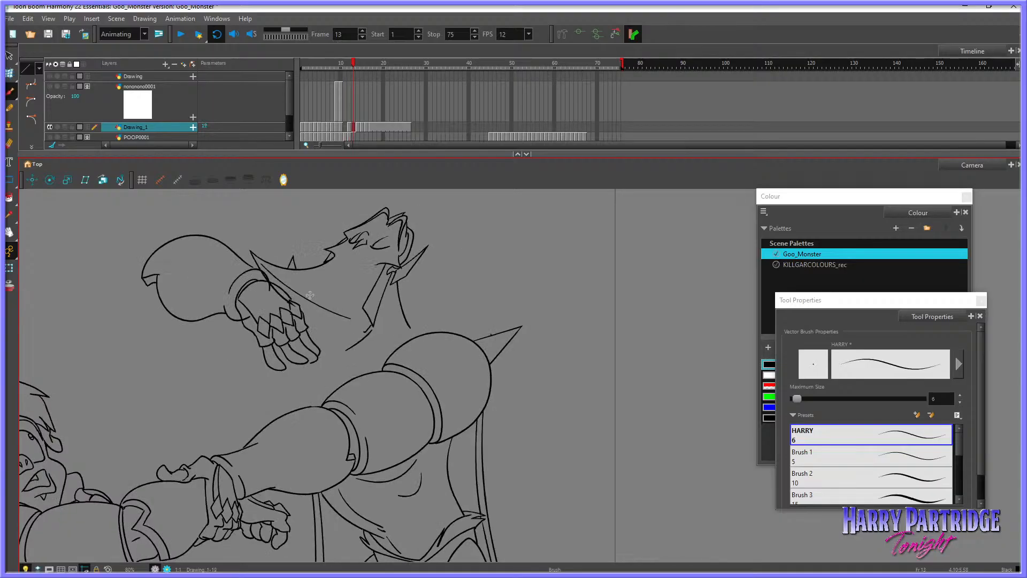
{"action": "key", "text": "period"}
{"action": "key", "text": "comma"}
{"action": "key", "text": "comma"}
{"action": "key", "text": "period"}
{"action": "key", "text": "period"}
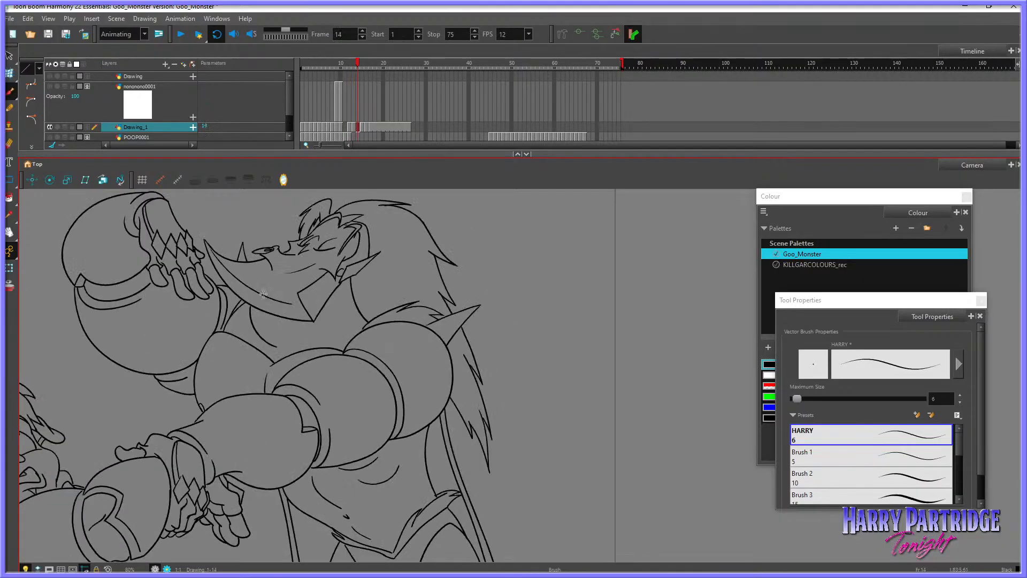
{"action": "key", "text": "comma"}
{"action": "key", "text": "comma"}
{"action": "key", "text": "period"}
Step: Draw the chest's outer curve between the raised hand and the outstretched arm on frame 13, using onion skin as a guide
{"action": "key", "text": "alt+o"}
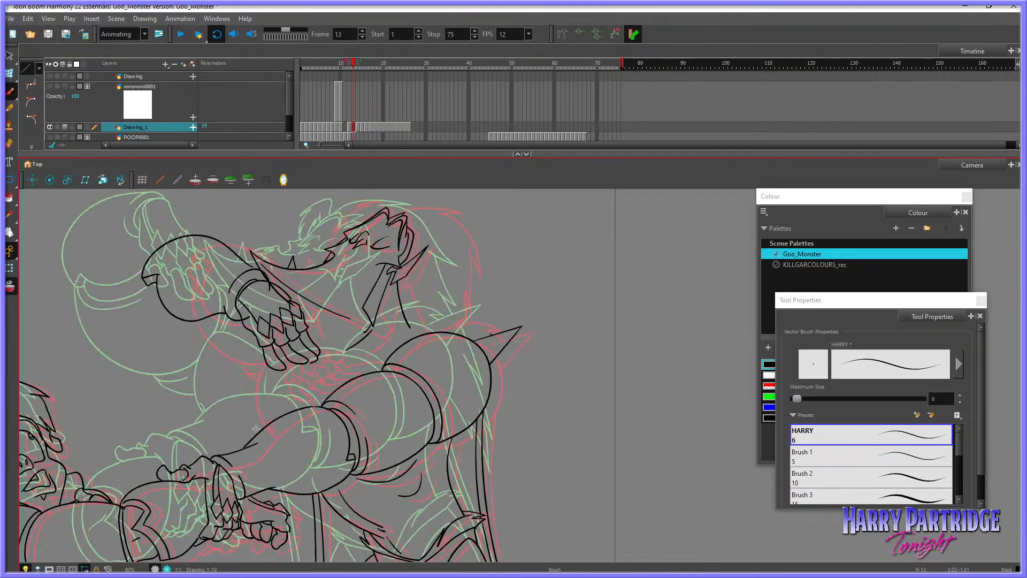
{"action": "key", "text": "comma"}
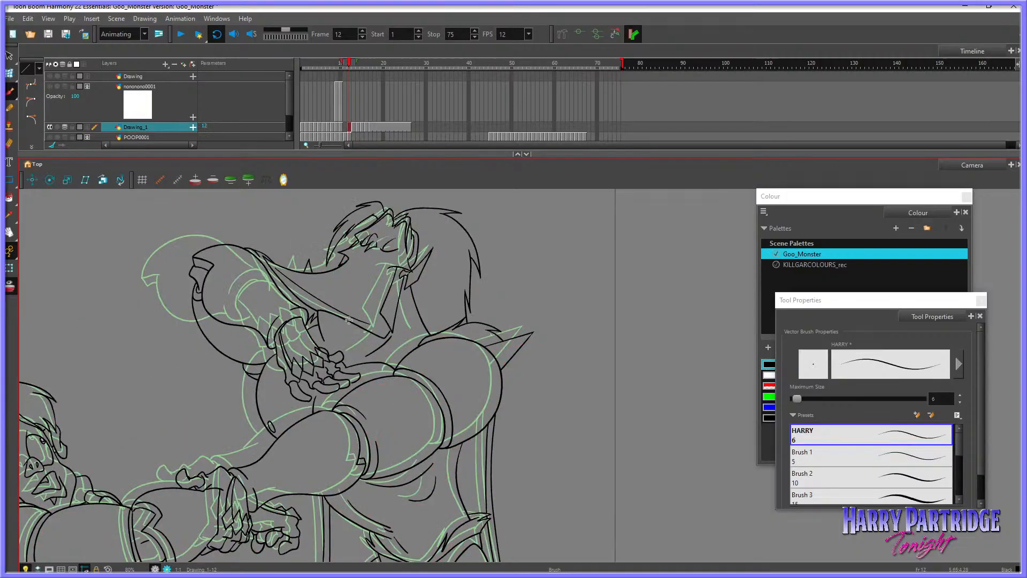
{"action": "key", "text": "period"}
{"action": "key", "text": "alt+o"}
{"action": "key", "text": "comma"}
{"action": "key", "text": "period"}
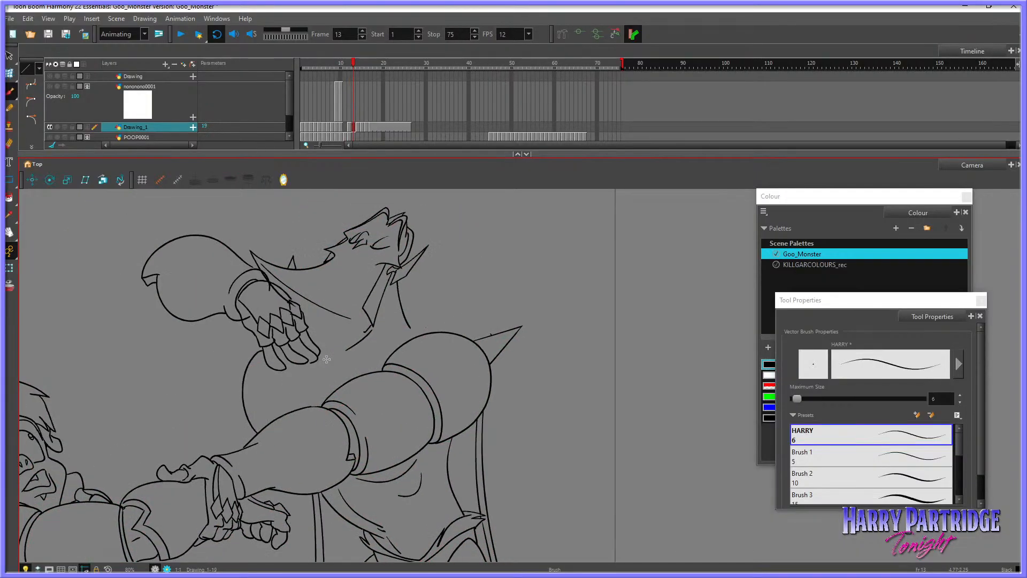
Step: Draw the upper chest line from the raised hand to the shoulder, plus the chest's centre crease and small side mark on frame 13
{"action": "key", "text": "comma"}
{"action": "key", "text": "period"}
{"action": "mouse_move", "coordinate": [295, 375]}
{"action": "left_mouse_down"}
{"action": "mouse_move", "coordinate": [295, 409]}
{"action": "mouse_move", "coordinate": [253, 425]}
{"action": "left_mouse_up"}
{"action": "key", "text": "period"}
{"action": "key", "text": "comma"}
{"action": "key", "text": "comma"}
{"action": "key", "text": "period"}
{"action": "key", "text": "period"}
{"action": "key", "text": "comma"}
{"action": "key", "text": "comma"}
{"action": "key", "text": "period"}
{"action": "mouse_move", "coordinate": [152, 305]}
{"action": "left_mouse_down"}
{"action": "mouse_move", "coordinate": [171, 356]}
{"action": "mouse_move", "coordinate": [218, 369]}
{"action": "left_mouse_up"}
{"action": "key", "text": "period"}
{"action": "key", "text": "comma"}
{"action": "key", "text": "comma"}
{"action": "key", "text": "period"}
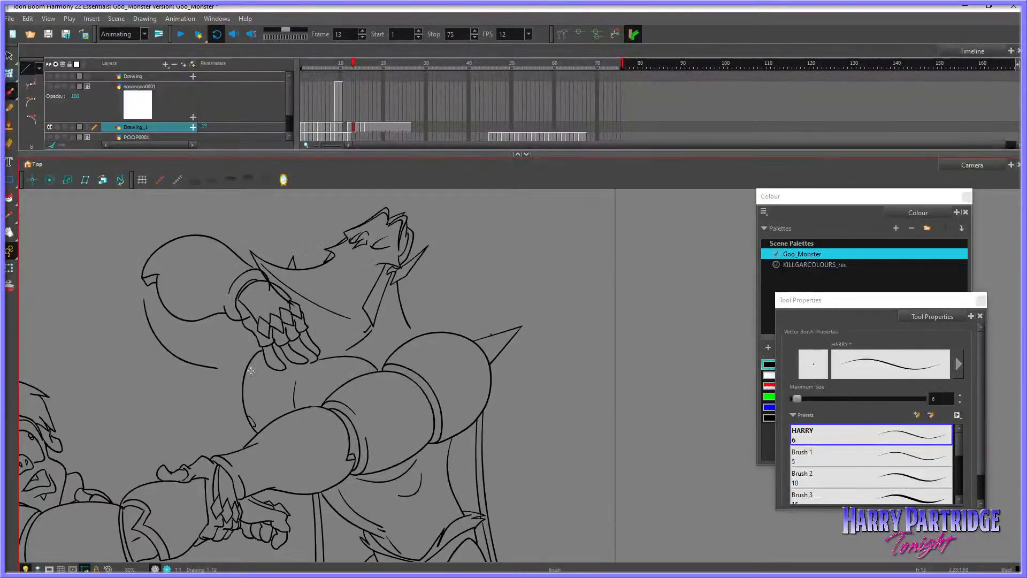
{"action": "key", "text": "ctrl+z"}
Step: Draw the underside curve of the raised upper arm and the short curve beneath it on frame 13, checking neighbouring frames
{"action": "mouse_move", "coordinate": [145, 298]}
{"action": "left_mouse_down"}
{"action": "mouse_move", "coordinate": [155, 333]}
{"action": "mouse_move", "coordinate": [207, 362]}
{"action": "mouse_move", "coordinate": [235, 356]}
{"action": "mouse_move", "coordinate": [258, 331]}
{"action": "mouse_move", "coordinate": [238, 353]}
{"action": "mouse_move", "coordinate": [201, 364]}
{"action": "mouse_move", "coordinate": [238, 362]}
{"action": "mouse_move", "coordinate": [255, 342]}
{"action": "mouse_move", "coordinate": [237, 366]}
{"action": "mouse_move", "coordinate": [207, 370]}
{"action": "mouse_move", "coordinate": [244, 378]}
{"action": "left_mouse_up"}
{"action": "key", "text": "period"}
{"action": "key", "text": "comma"}
{"action": "key", "text": "period"}
{"action": "key", "text": "comma"}
{"action": "key", "text": "comma"}
{"action": "key", "text": "period"}
{"action": "key", "text": "period"}
{"action": "key", "text": "comma"}
{"action": "key", "text": "comma"}
{"action": "key", "text": "period"}
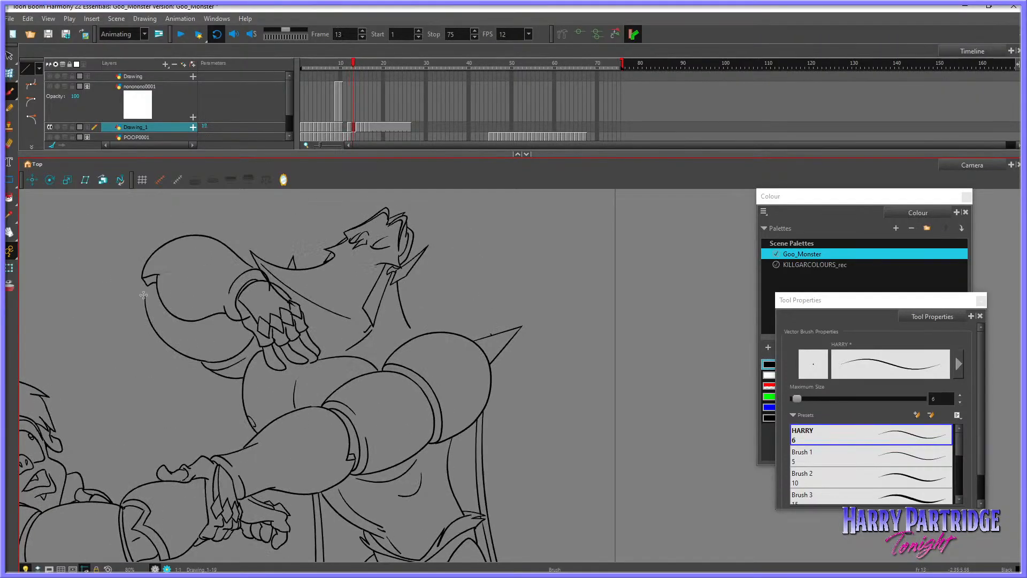
Step: Draw the band details and outer contour at the raised arm's elbow on frame 13, comparing with the neighbouring frames
{"action": "left_click_drag", "start_coordinate": [143, 295], "coordinate": [169, 312]}
{"action": "key", "text": "period"}
{"action": "key", "text": "comma"}
{"action": "mouse_move", "coordinate": [149, 256]}
{"action": "left_mouse_down"}
{"action": "mouse_move", "coordinate": [137, 275]}
{"action": "mouse_move", "coordinate": [152, 298]}
{"action": "left_mouse_up"}
{"action": "key", "text": "period"}
{"action": "key", "text": "comma"}
{"action": "key", "text": "period"}
{"action": "key", "text": "comma"}
{"action": "key", "text": "comma"}
{"action": "key", "text": "period"}
Step: Reshape the raised forearm's top curve with the Envelope tool and trim its overlapping end at the elbow with the Cutter
{"action": "left_click", "coordinate": [9, 73]}
{"action": "left_click", "coordinate": [224, 243]}
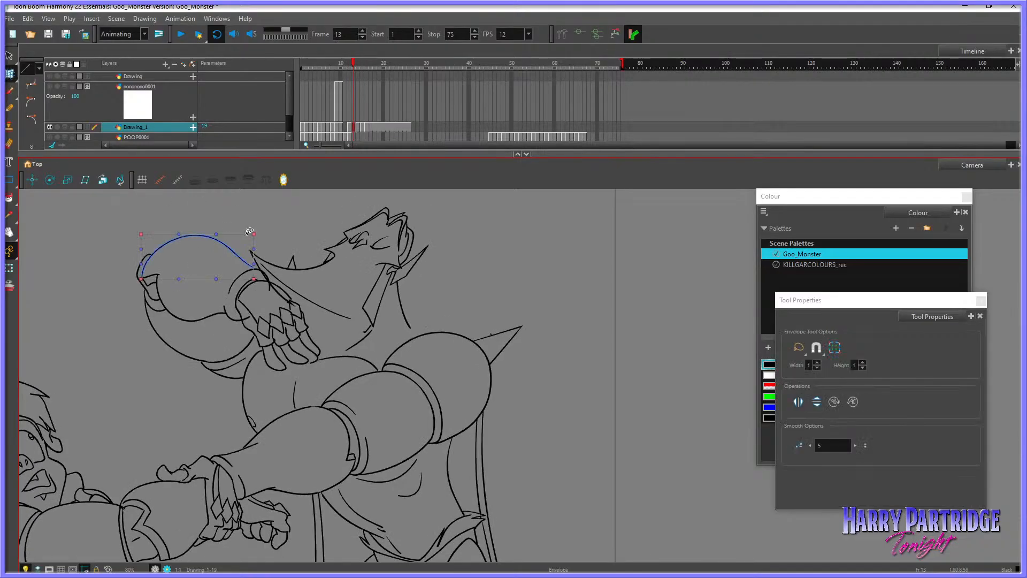
{"action": "left_click_drag", "start_coordinate": [253, 234], "coordinate": [254, 275]}
{"action": "left_click", "coordinate": [273, 244]}
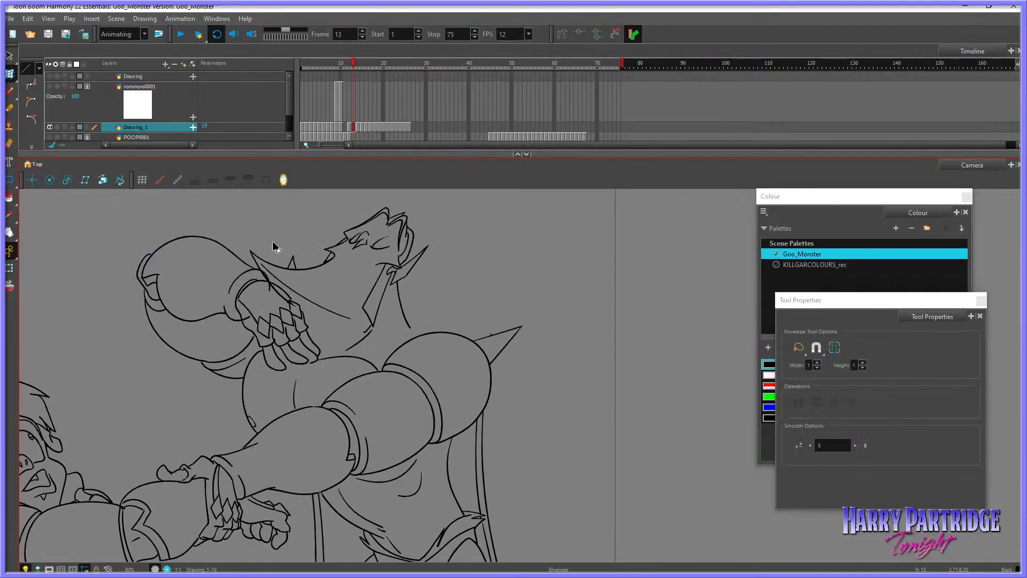
{"action": "left_click", "coordinate": [10, 57]}
{"action": "left_click", "coordinate": [36, 78]}
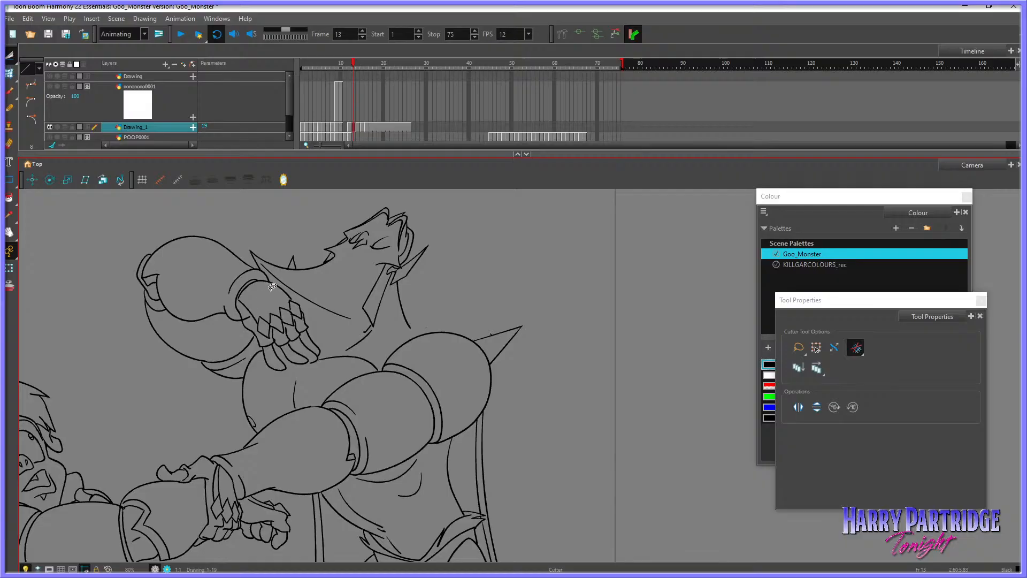
{"action": "key", "text": "comma"}
{"action": "key", "text": "period"}
{"action": "left_click", "coordinate": [9, 144]}
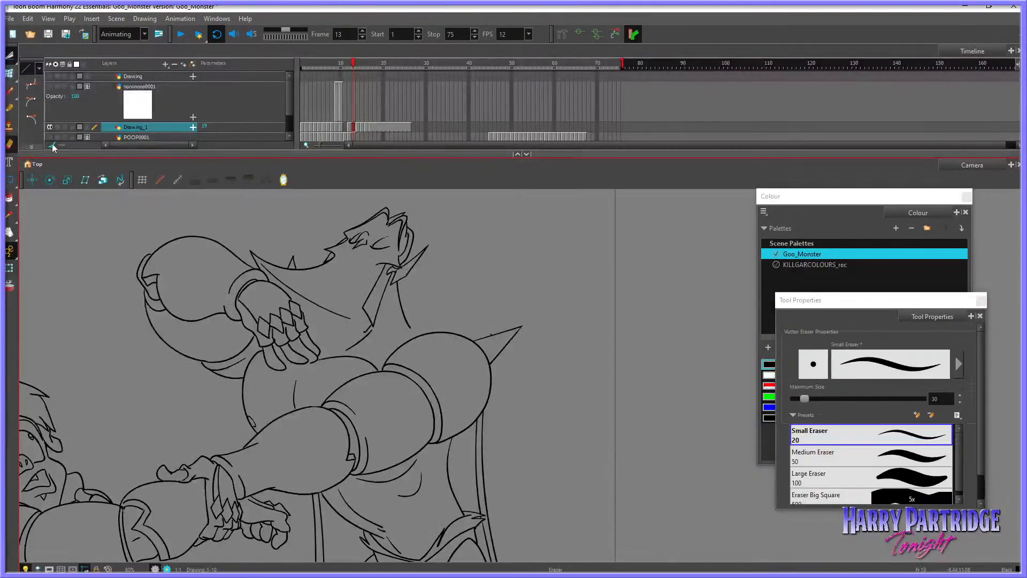
{"action": "key", "text": "alt+b"}
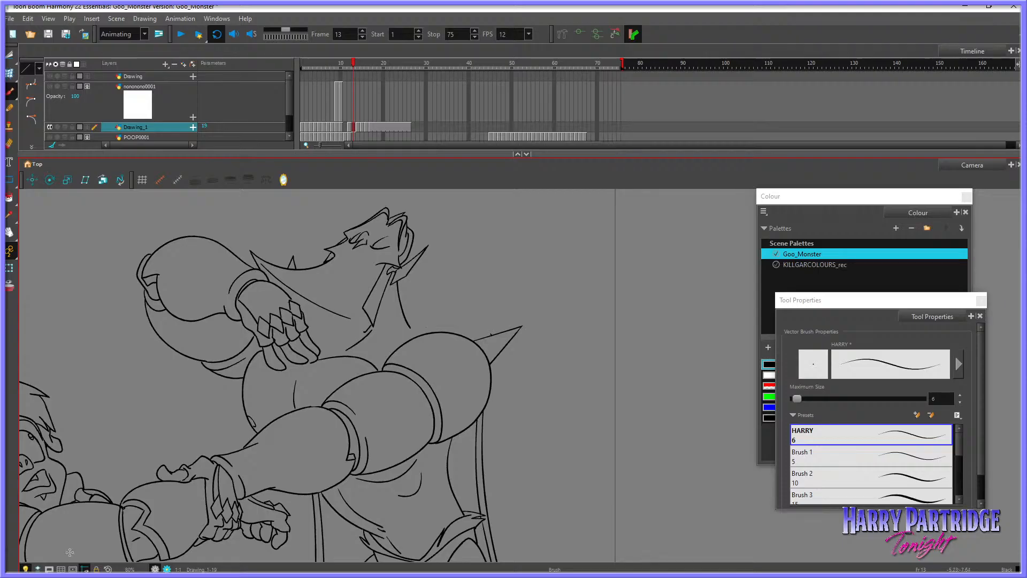
{"action": "key", "text": "comma"}
{"action": "key", "text": "period"}
{"action": "key", "text": "comma"}
{"action": "key", "text": "period"}
{"action": "key", "text": "comma"}
{"action": "key", "text": "period"}
{"action": "mouse_move", "coordinate": [302, 306]}
{"action": "left_mouse_down"}
{"action": "mouse_move", "coordinate": [366, 332]}
{"action": "mouse_move", "coordinate": [351, 325]}
{"action": "left_mouse_up"}
{"action": "key", "text": "comma"}
{"action": "key", "text": "period"}
{"action": "key", "text": "ctrl+z"}
{"action": "key", "text": "comma"}
{"action": "key", "text": "period"}
{"action": "key", "text": "ctrl+z"}
Step: Draw the lower jaw line from the raised hand to the chin on frame 13, checking it against frame 12
{"action": "left_click_drag", "start_coordinate": [297, 301], "coordinate": [368, 331]}
{"action": "key", "text": "comma"}
{"action": "key", "text": "period"}
{"action": "key", "text": "comma"}
{"action": "key", "text": "period"}
{"action": "key", "text": "comma"}
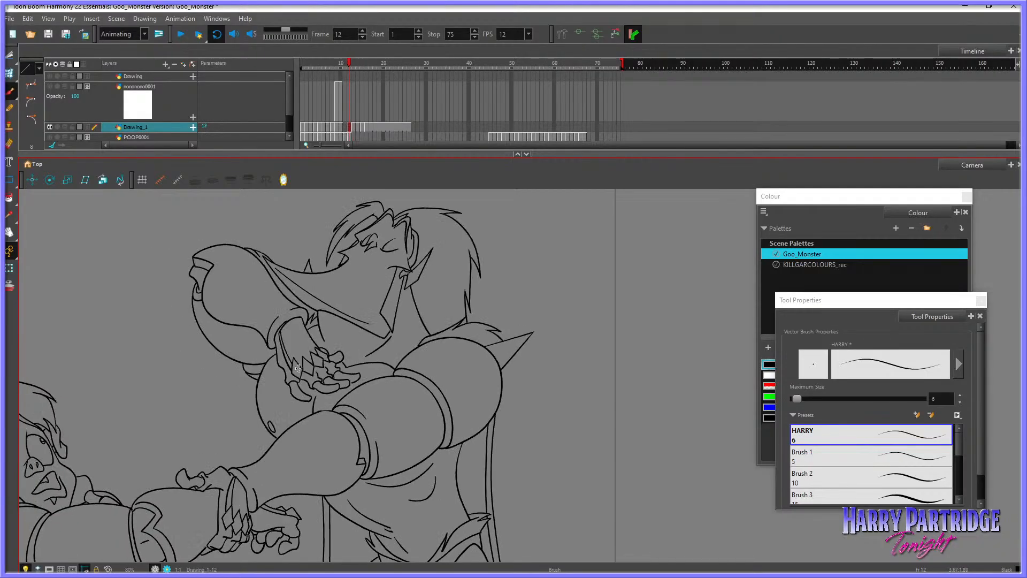
{"action": "key", "text": "period"}
{"action": "key", "text": "comma"}
{"action": "key", "text": "period"}
{"action": "key", "text": "comma"}
{"action": "key", "text": "period"}
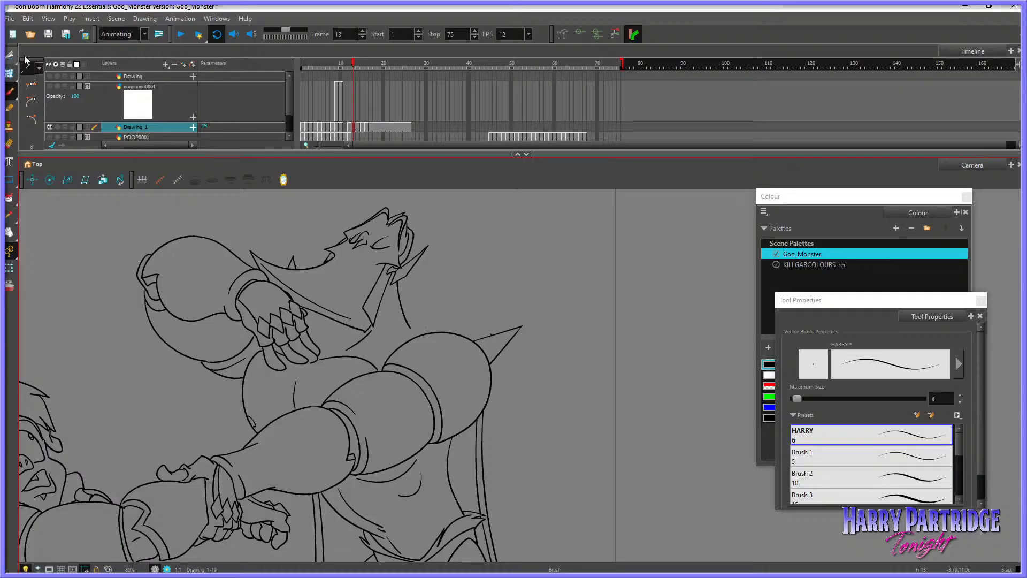
Step: Delete the nose stroke below the brow on frame 13 and redraw it to match frame 12
{"action": "left_click", "coordinate": [10, 56]}
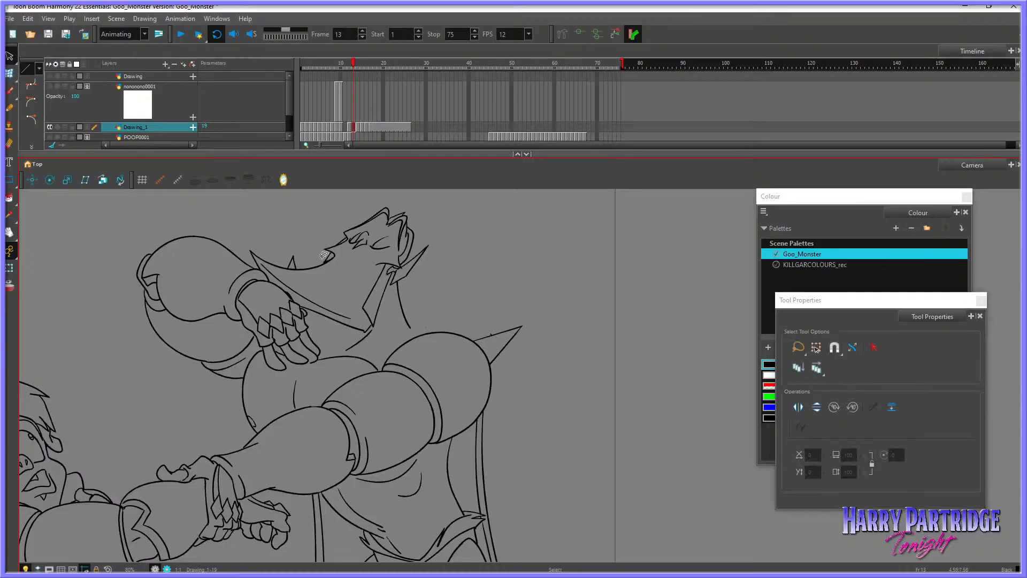
{"action": "left_click", "coordinate": [341, 241]}
{"action": "key", "text": "Delete"}
{"action": "key", "text": "comma"}
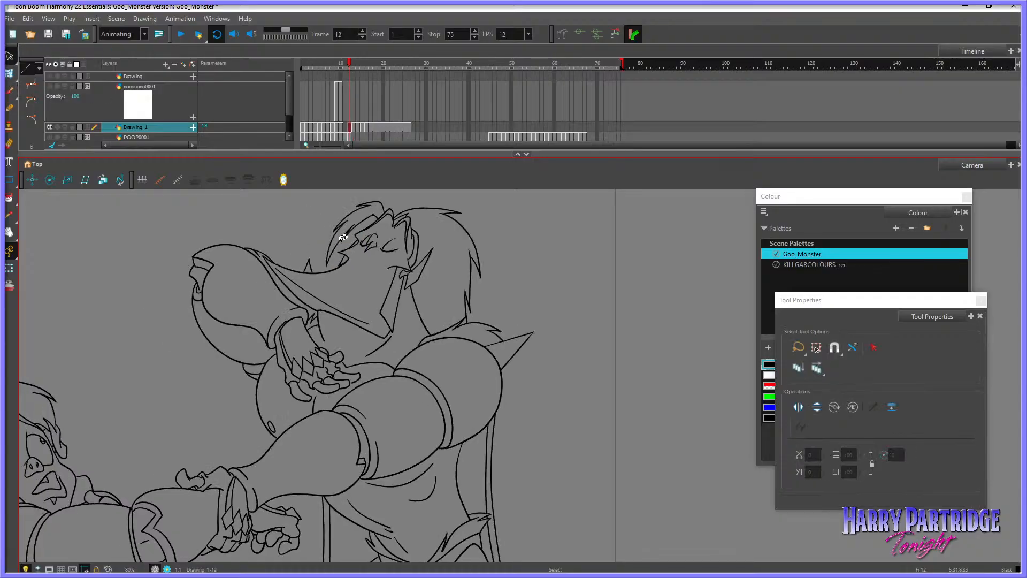
{"action": "key", "text": "alt+b"}
{"action": "key", "text": "period"}
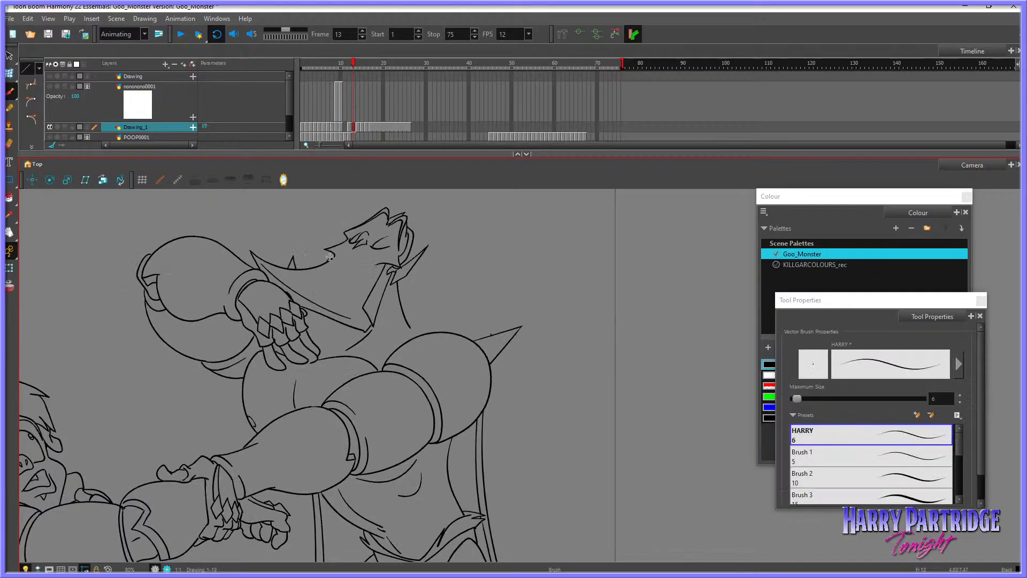
{"action": "left_click_drag", "start_coordinate": [330, 257], "coordinate": [343, 243]}
{"action": "key", "text": "comma"}
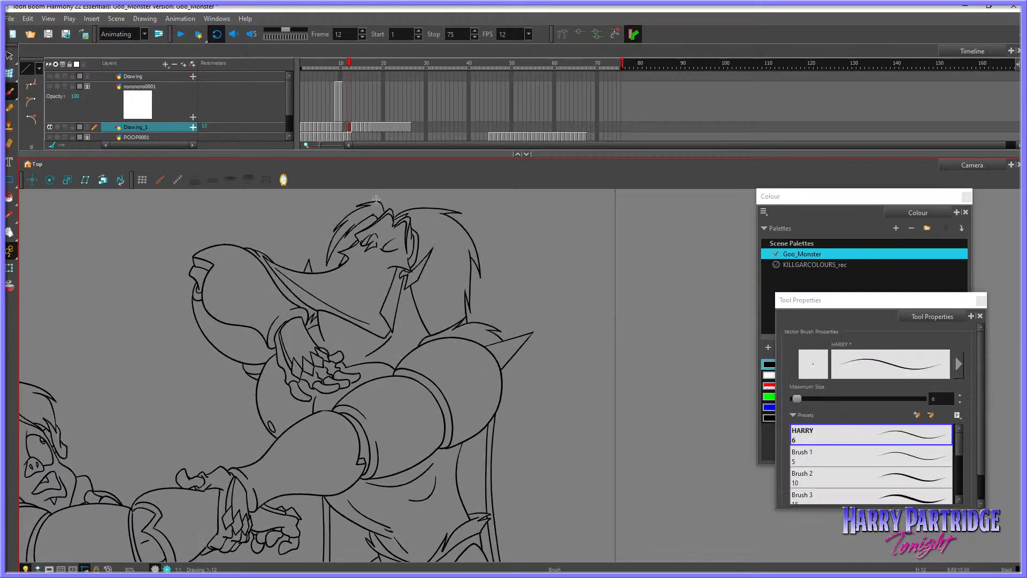
Step: Adjust the hairline stroke at the top of the ear on frame 13 with the Envelope tool, comparing neighbouring frames
{"action": "key", "text": "period"}
{"action": "key", "text": "period"}
{"action": "key", "text": "comma"}
{"action": "key", "text": "comma"}
{"action": "left_click", "coordinate": [10, 74]}
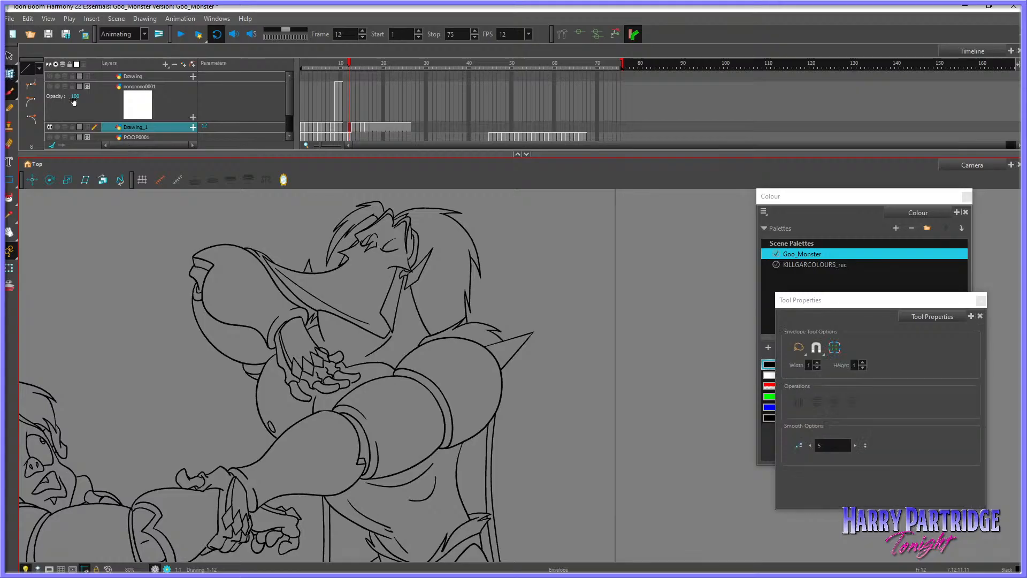
{"action": "key", "text": "period"}
{"action": "left_click_drag", "start_coordinate": [417, 210], "coordinate": [408, 225]}
{"action": "key", "text": "comma"}
{"action": "key", "text": "alt+b"}
{"action": "key", "text": "period"}
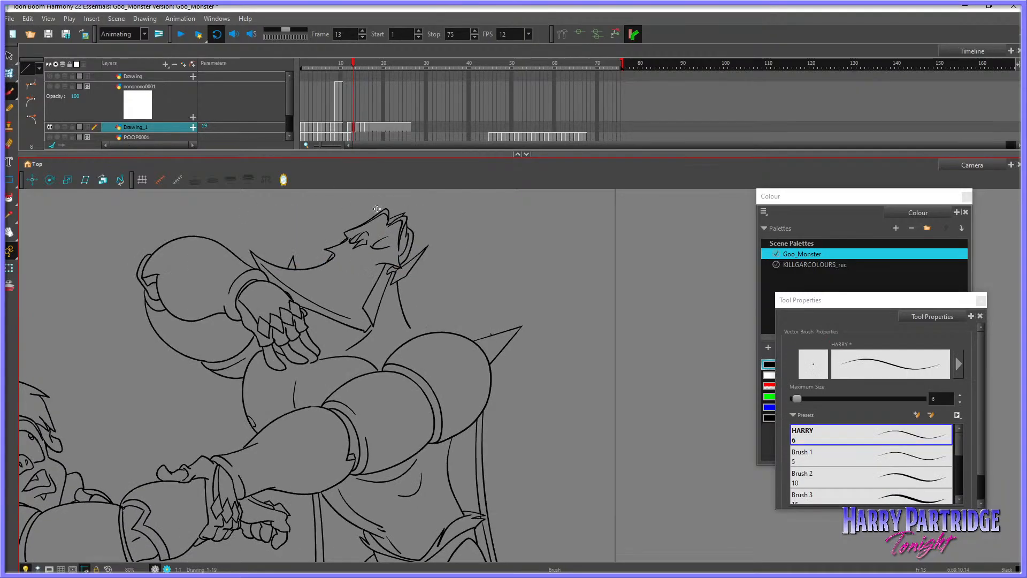
{"action": "mouse_move", "coordinate": [378, 208]}
{"action": "left_mouse_down"}
{"action": "mouse_move", "coordinate": [351, 210]}
{"action": "mouse_move", "coordinate": [367, 202]}
{"action": "left_mouse_up"}
{"action": "key", "text": "comma"}
{"action": "key", "text": "period"}
{"action": "key", "text": "ctrl+z"}
{"action": "key", "text": "comma"}
{"action": "key", "text": "period"}
{"action": "key", "text": "ctrl+z"}
Step: Draw the front hair lock sweeping over the forehead on frame 13, using onion skin as a guide
{"action": "left_click", "coordinate": [9, 287]}
{"action": "key", "text": "comma"}
{"action": "key", "text": "period"}
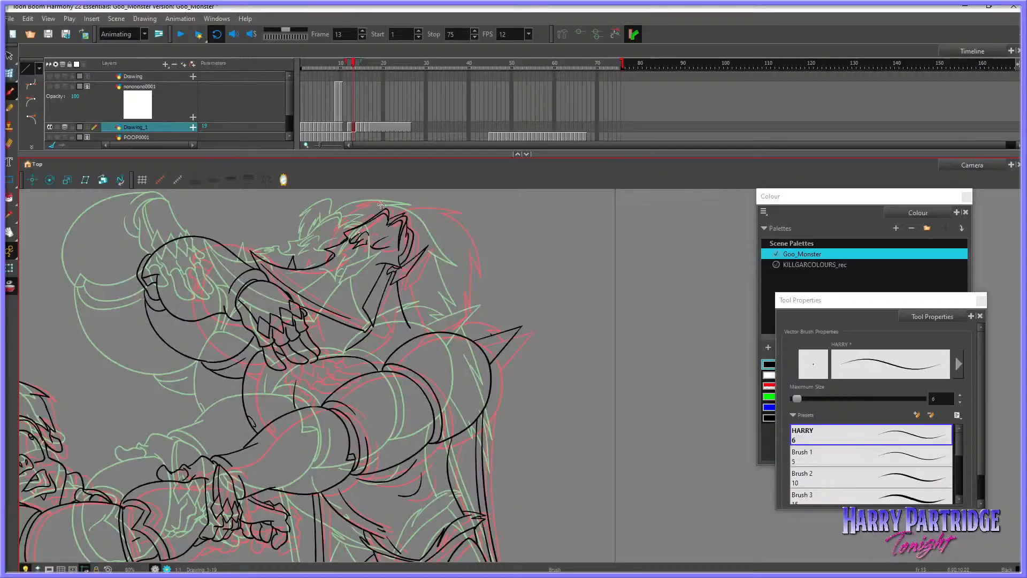
{"action": "mouse_move", "coordinate": [381, 204]}
{"action": "left_mouse_down"}
{"action": "mouse_move", "coordinate": [350, 205]}
{"action": "mouse_move", "coordinate": [363, 204]}
{"action": "mouse_move", "coordinate": [334, 229]}
{"action": "mouse_move", "coordinate": [344, 218]}
{"action": "mouse_move", "coordinate": [326, 263]}
{"action": "mouse_move", "coordinate": [351, 222]}
{"action": "mouse_move", "coordinate": [340, 237]}
{"action": "mouse_move", "coordinate": [359, 222]}
{"action": "left_mouse_up"}
{"action": "key", "text": "comma"}
{"action": "key", "text": "period"}
{"action": "key", "text": "comma"}
{"action": "key", "text": "period"}
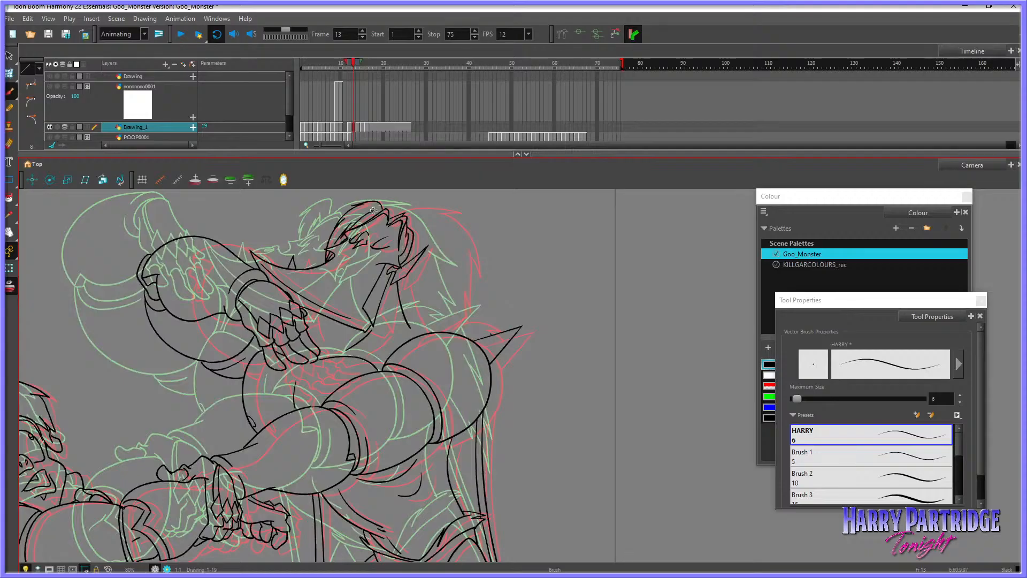
{"action": "key", "text": "comma"}
{"action": "key", "text": "period"}
{"action": "left_click", "coordinate": [9, 288]}
{"action": "key", "text": "comma"}
{"action": "key", "text": "period"}
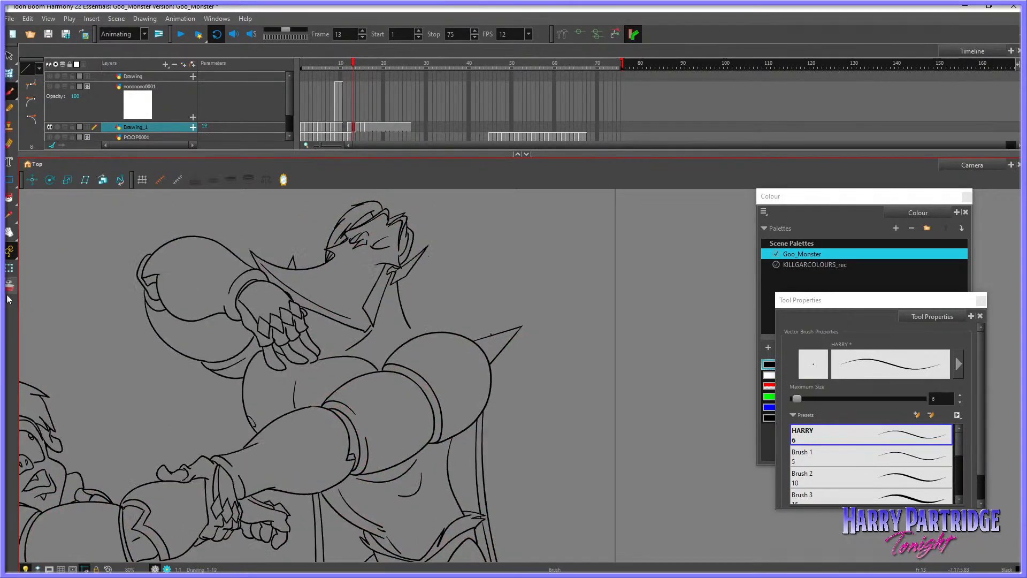
Step: Examine the motion of the head, neck and shoulder by flipping through frames 12 to 14
{"action": "key", "text": "comma"}
{"action": "key", "text": "period"}
{"action": "key", "text": "period"}
{"action": "key", "text": "period"}
{"action": "key", "text": "period"}
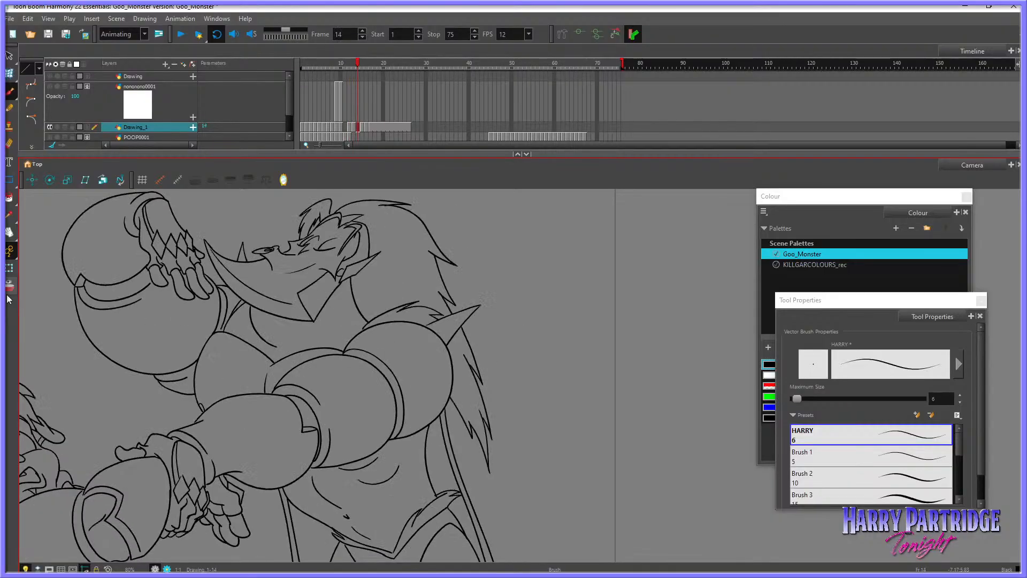
{"action": "key", "text": "comma"}
{"action": "key", "text": "comma"}
{"action": "key", "text": "period"}
{"action": "left_click", "coordinate": [10, 56]}
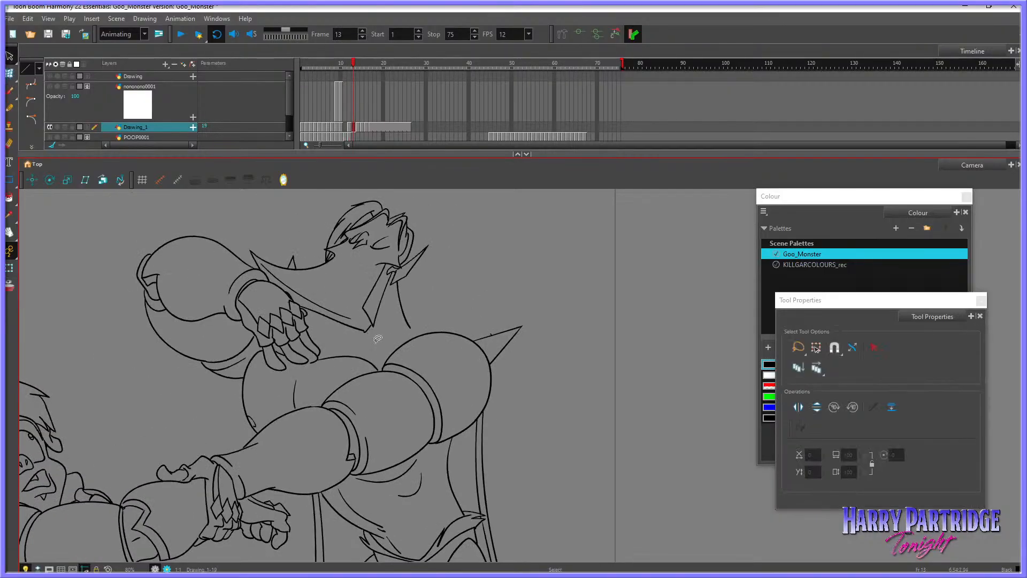
{"action": "key", "text": "comma"}
{"action": "key", "text": "alt+b"}
{"action": "key", "text": "period"}
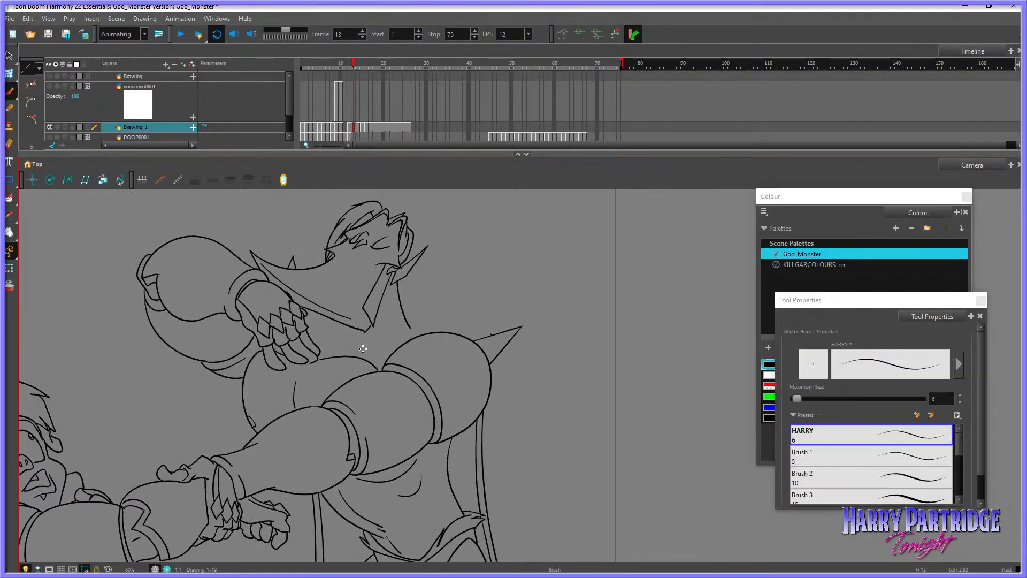
{"action": "key", "text": "period"}
{"action": "key", "text": "comma"}
{"action": "key", "text": "comma"}
{"action": "key", "text": "period"}
{"action": "key", "text": "comma"}
{"action": "key", "text": "period"}
{"action": "key", "text": "period"}
{"action": "key", "text": "comma"}
{"action": "key", "text": "comma"}
{"action": "key", "text": "period"}
{"action": "key", "text": "period"}
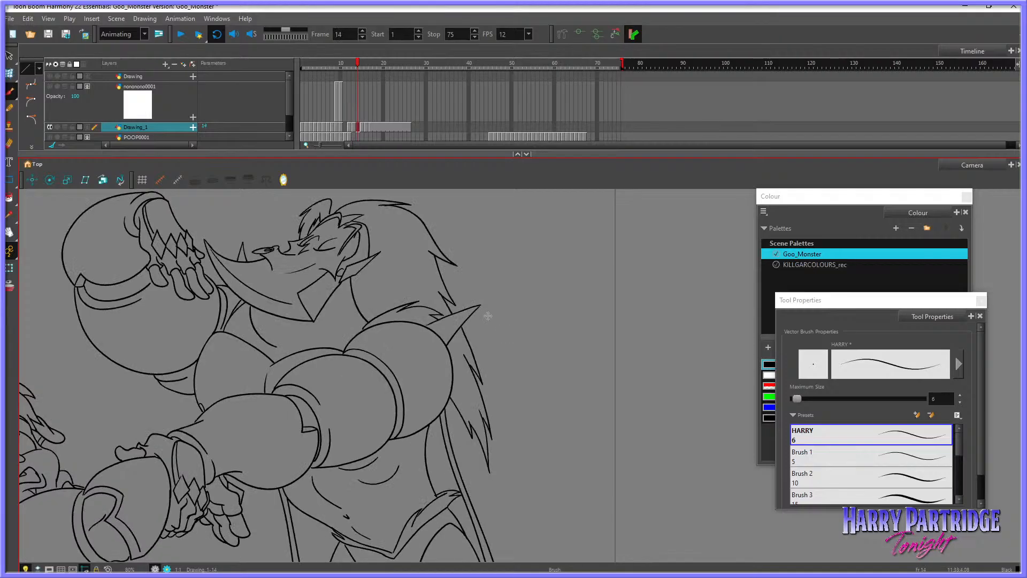
{"action": "key", "text": "alt+s"}
{"action": "key", "text": "comma"}
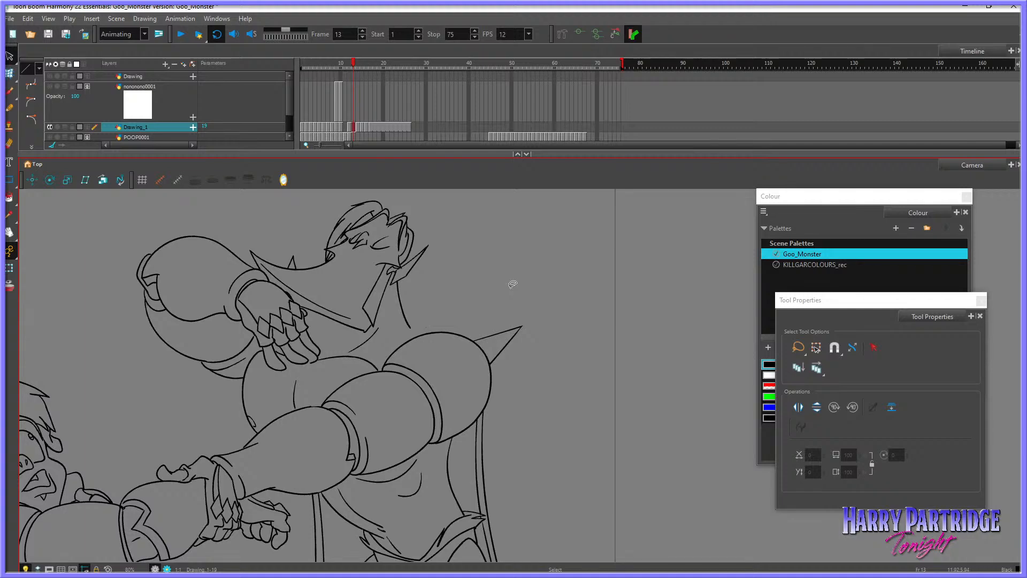
{"action": "key", "text": "comma"}
Step: Draw the top contour of the hair behind the ear on frame 13, using onion skin and frame 14 as guides
{"action": "key", "text": "space"}
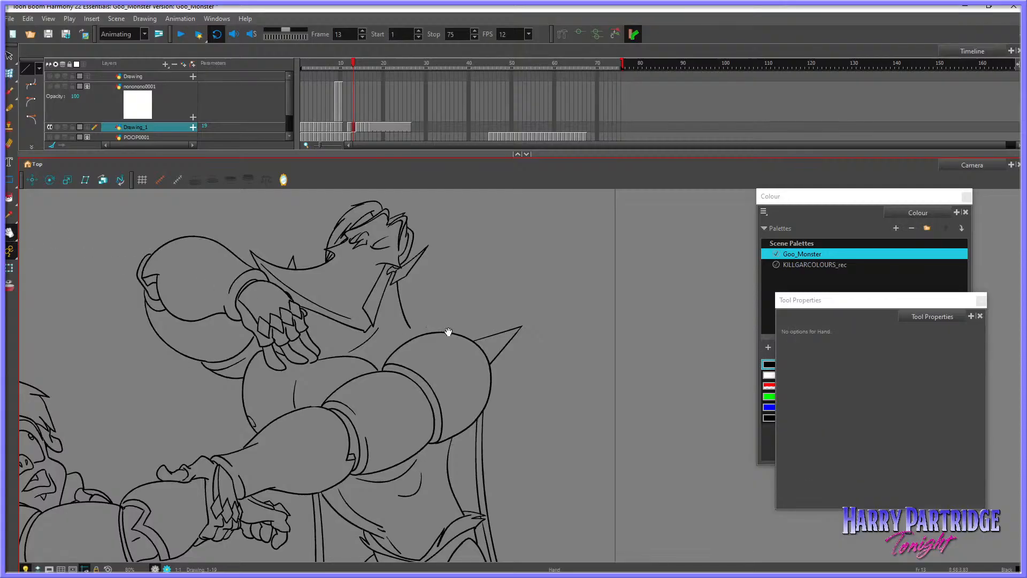
{"action": "left_click_drag", "start_coordinate": [497, 338], "coordinate": [457, 362]}
{"action": "key", "text": "period"}
{"action": "key", "text": "period"}
{"action": "key", "text": "comma"}
{"action": "key", "text": "comma"}
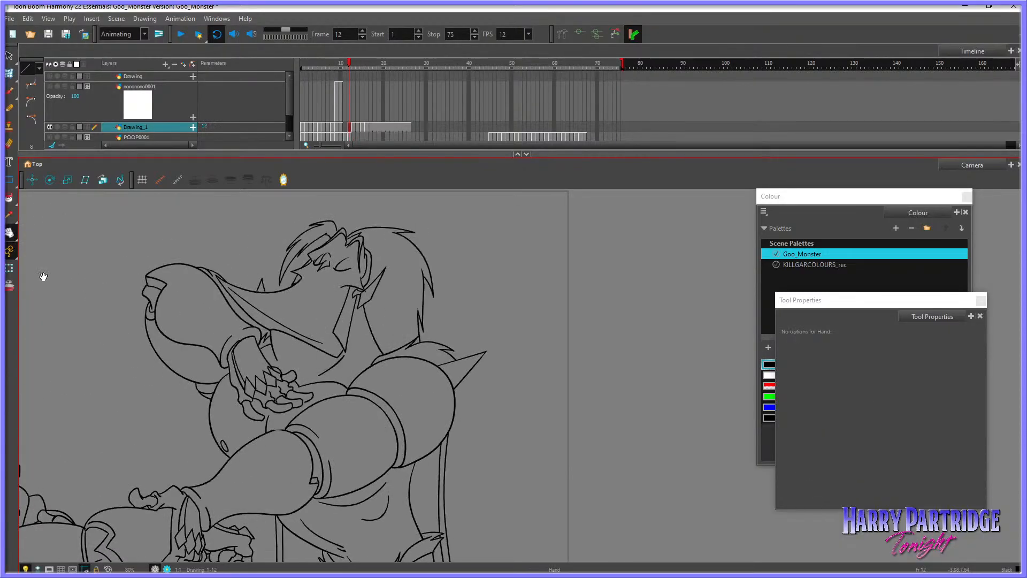
{"action": "key", "text": "period"}
{"action": "left_click", "coordinate": [10, 92]}
{"action": "key", "text": "alt+o"}
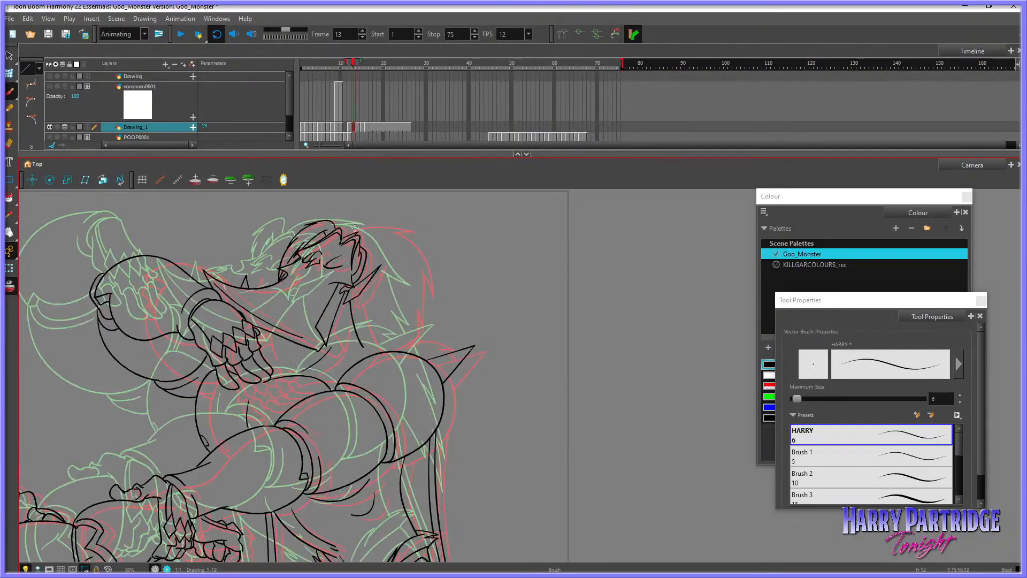
{"action": "key", "text": "period"}
{"action": "key", "text": "comma"}
{"action": "left_click_drag", "start_coordinate": [371, 227], "coordinate": [407, 236]}
Step: Try out the back edge of the hair on frame 13 against frame 12 and undo the attempts
{"action": "key", "text": "period"}
{"action": "key", "text": "comma"}
{"action": "left_click_drag", "start_coordinate": [391, 237], "coordinate": [424, 293]}
{"action": "left_click", "coordinate": [9, 286]}
{"action": "key", "text": "comma"}
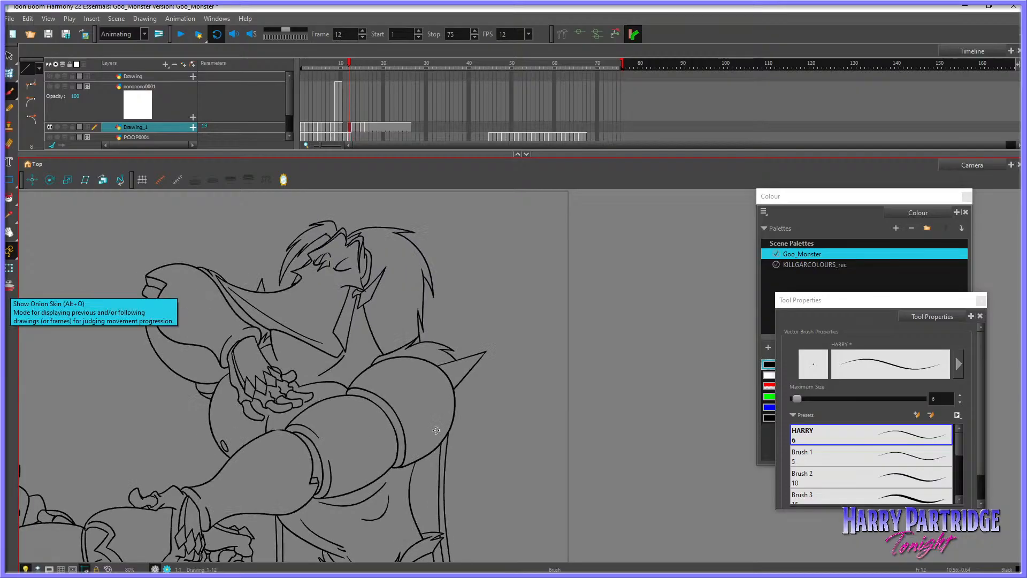
{"action": "key", "text": "period"}
{"action": "key", "text": "comma"}
{"action": "left_click", "coordinate": [9, 286]}
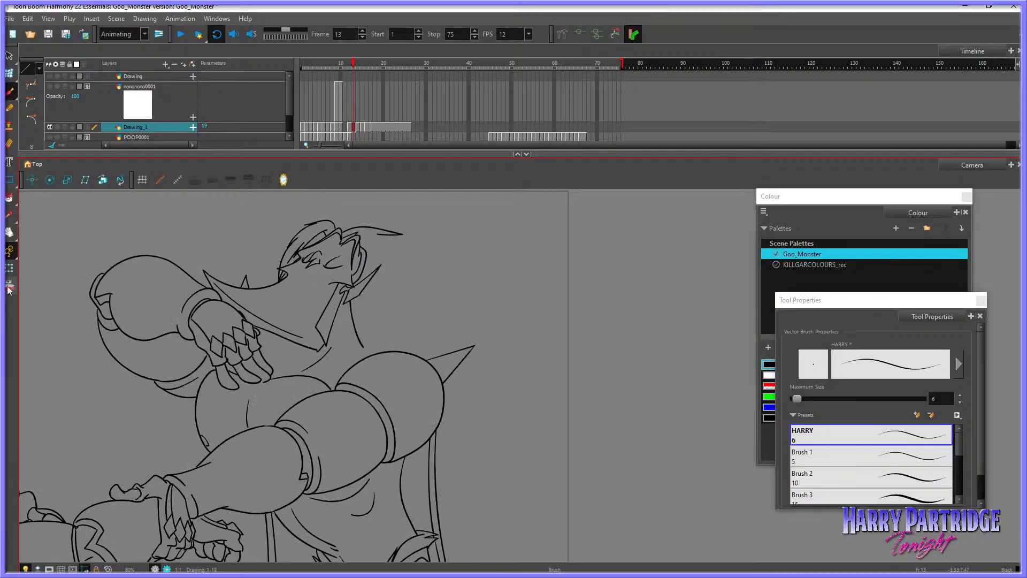
{"action": "key", "text": "period"}
{"action": "mouse_move", "coordinate": [390, 235]}
{"action": "left_mouse_down"}
{"action": "mouse_move", "coordinate": [409, 248]}
{"action": "mouse_move", "coordinate": [428, 297]}
{"action": "mouse_move", "coordinate": [413, 276]}
{"action": "left_mouse_up"}
{"action": "key", "text": "comma"}
{"action": "key", "text": "period"}
{"action": "key", "text": "ctrl+z"}
{"action": "key", "text": "ctrl+z"}
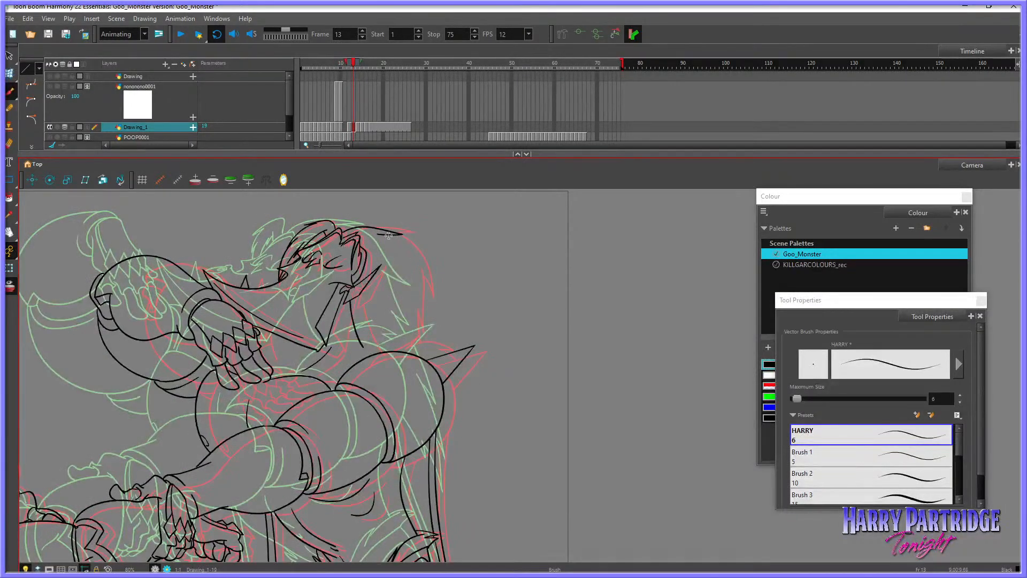
Step: Draw the back edge of the hair on frame 13 down to its lower tip, following the shape on frame 12
{"action": "mouse_move", "coordinate": [389, 234]}
{"action": "left_mouse_down"}
{"action": "mouse_move", "coordinate": [419, 258]}
{"action": "mouse_move", "coordinate": [431, 299]}
{"action": "left_mouse_up"}
{"action": "key", "text": "comma"}
{"action": "key", "text": "period"}
{"action": "key", "text": "comma"}
{"action": "key", "text": "period"}
{"action": "left_click_drag", "start_coordinate": [418, 274], "coordinate": [419, 326]}
{"action": "key", "text": "comma"}
{"action": "key", "text": "period"}
{"action": "key", "text": "comma"}
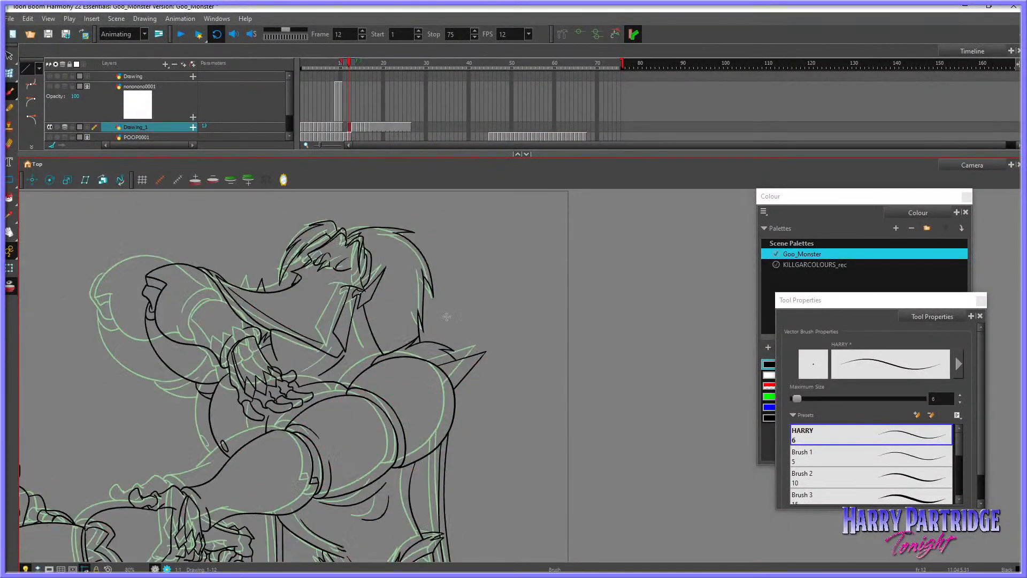
{"action": "key", "text": "period"}
Step: Try a hair stroke along the top of the shoulder on frame 13 and undo it
{"action": "mouse_move", "coordinate": [363, 359]}
{"action": "left_mouse_down"}
{"action": "mouse_move", "coordinate": [417, 333]}
{"action": "mouse_move", "coordinate": [396, 348]}
{"action": "left_mouse_up"}
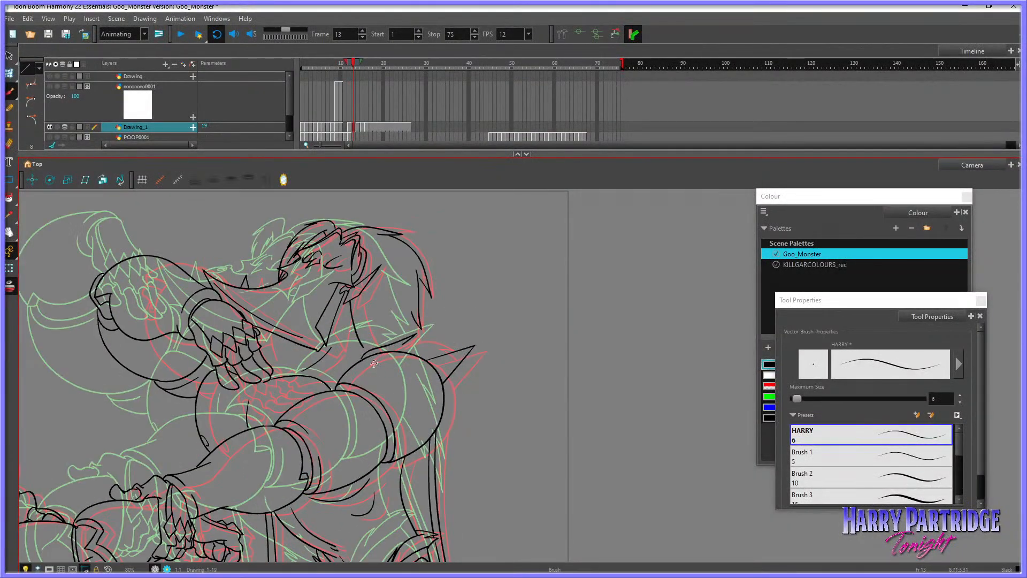
{"action": "key", "text": "comma"}
{"action": "key", "text": "period"}
{"action": "key", "text": "ctrl+z"}
{"action": "key", "text": "comma"}
{"action": "key", "text": "period"}
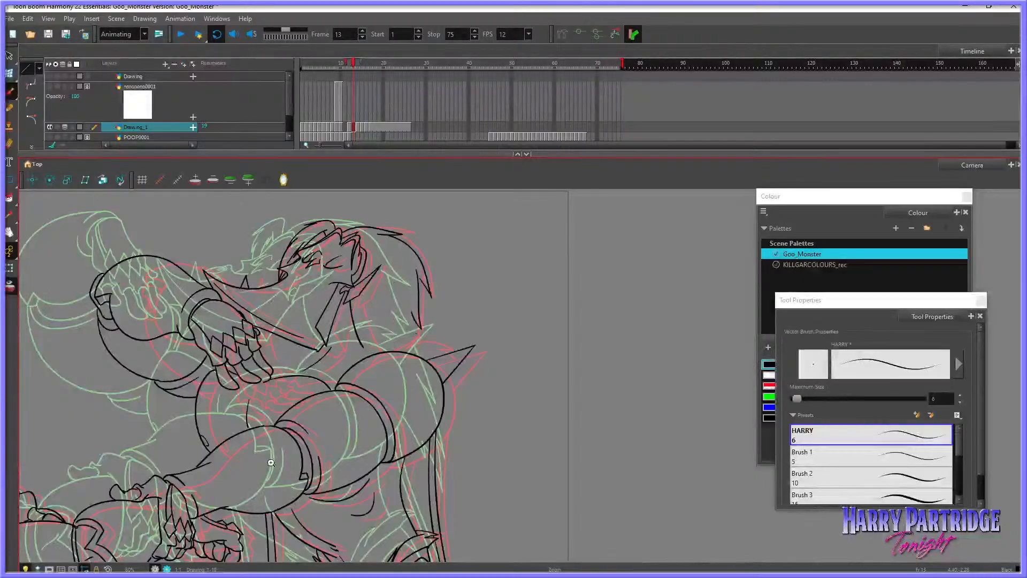
Step: Draw the hair tufts along the top of the shoulder and at the neck base on frame 13, using onion skin
{"action": "key", "text": "comma"}
{"action": "key", "text": "period"}
{"action": "key", "text": "comma"}
{"action": "key", "text": "period"}
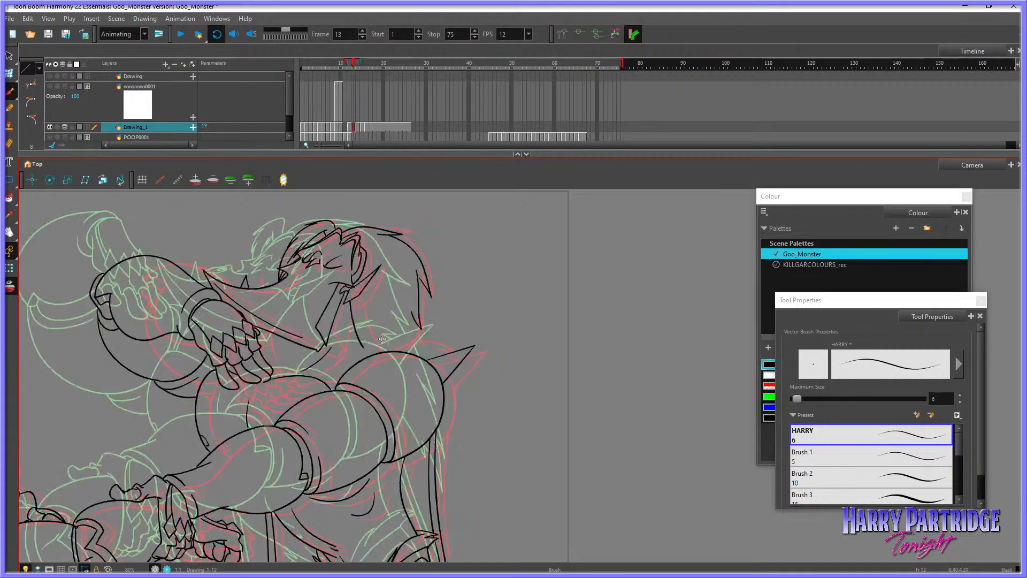
{"action": "mouse_move", "coordinate": [365, 356]}
{"action": "left_mouse_down"}
{"action": "mouse_move", "coordinate": [416, 332]}
{"action": "mouse_move", "coordinate": [394, 346]}
{"action": "mouse_move", "coordinate": [447, 349]}
{"action": "left_mouse_up"}
{"action": "key", "text": "comma"}
{"action": "key", "text": "period"}
{"action": "key", "text": "comma"}
{"action": "key", "text": "period"}
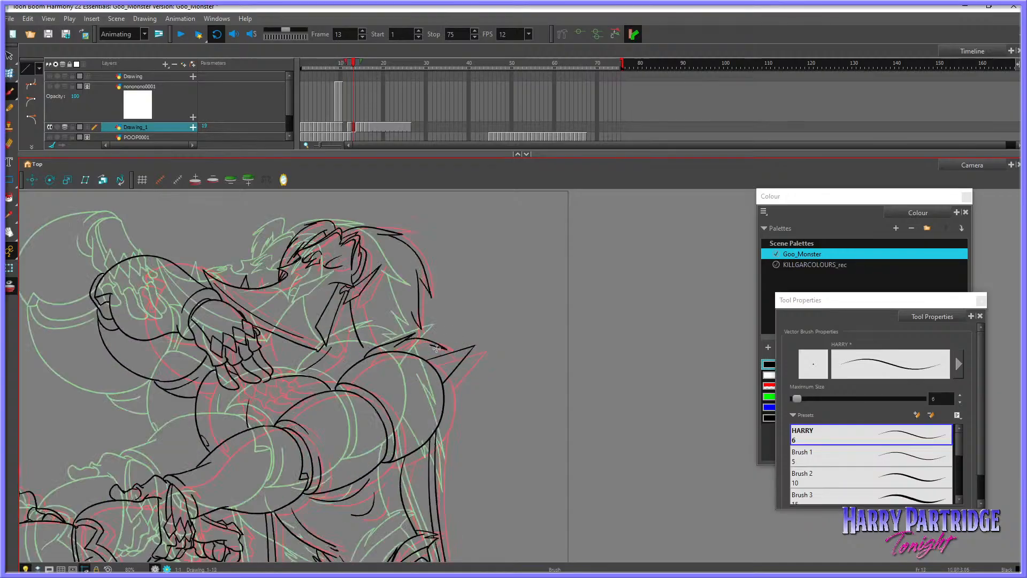
{"action": "key", "text": "comma"}
{"action": "key", "text": "period"}
{"action": "left_click_drag", "start_coordinate": [363, 347], "coordinate": [375, 346]}
{"action": "left_click", "coordinate": [10, 289]}
Step: Examine how the new hair strokes move by flipping through frames 12 to 14 without onion skin
{"action": "key", "text": "comma"}
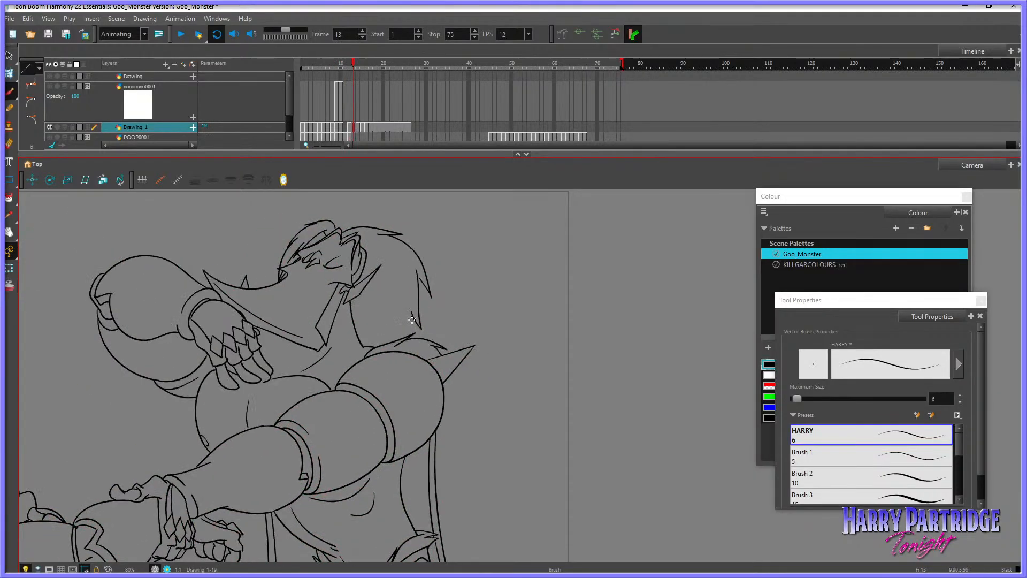
{"action": "key", "text": "period"}
{"action": "key", "text": "comma"}
{"action": "key", "text": "period"}
{"action": "key", "text": "period"}
{"action": "key", "text": "comma"}
{"action": "key", "text": "comma"}
{"action": "key", "text": "period"}
{"action": "key", "text": "comma"}
{"action": "key", "text": "period"}
{"action": "key", "text": "period"}
{"action": "key", "text": "comma"}
{"action": "key", "text": "comma"}
{"action": "key", "text": "period"}
Step: Draw the hair strands hanging down the back below the shoulder on frame 13, using onion skin
{"action": "key", "text": "alt+o"}
{"action": "mouse_move", "coordinate": [441, 421]}
{"action": "left_mouse_down"}
{"action": "mouse_move", "coordinate": [440, 482]}
{"action": "mouse_move", "coordinate": [433, 447]}
{"action": "left_mouse_up"}
{"action": "key", "text": "comma"}
{"action": "key", "text": "period"}
{"action": "key", "text": "comma"}
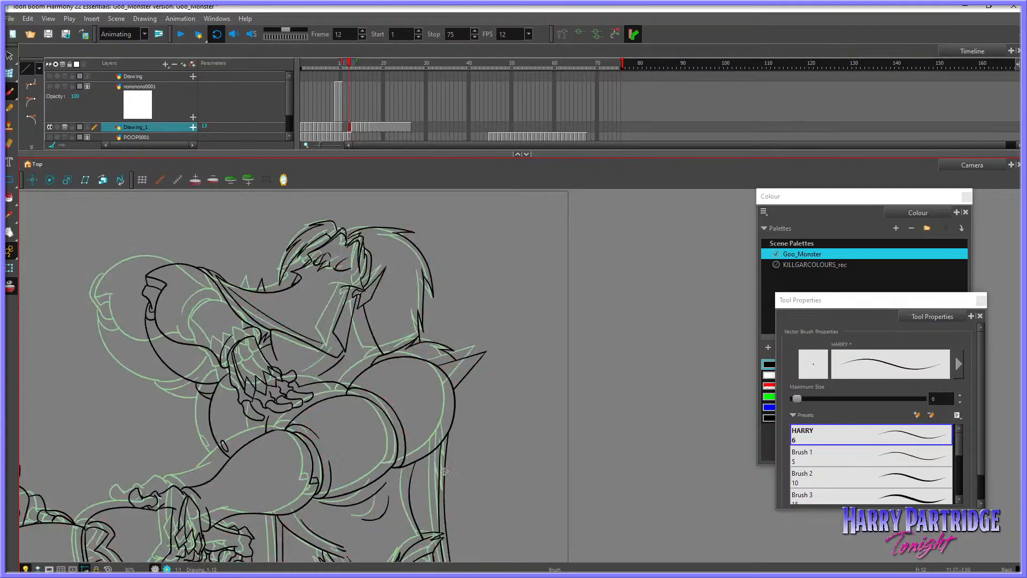
{"action": "key", "text": "period"}
{"action": "left_click", "coordinate": [9, 290]}
Step: Compare the hanging back hair on frame 13 with the drawings on frames 12 and 14
{"action": "key", "text": "period"}
{"action": "key", "text": "comma"}
{"action": "key", "text": "comma"}
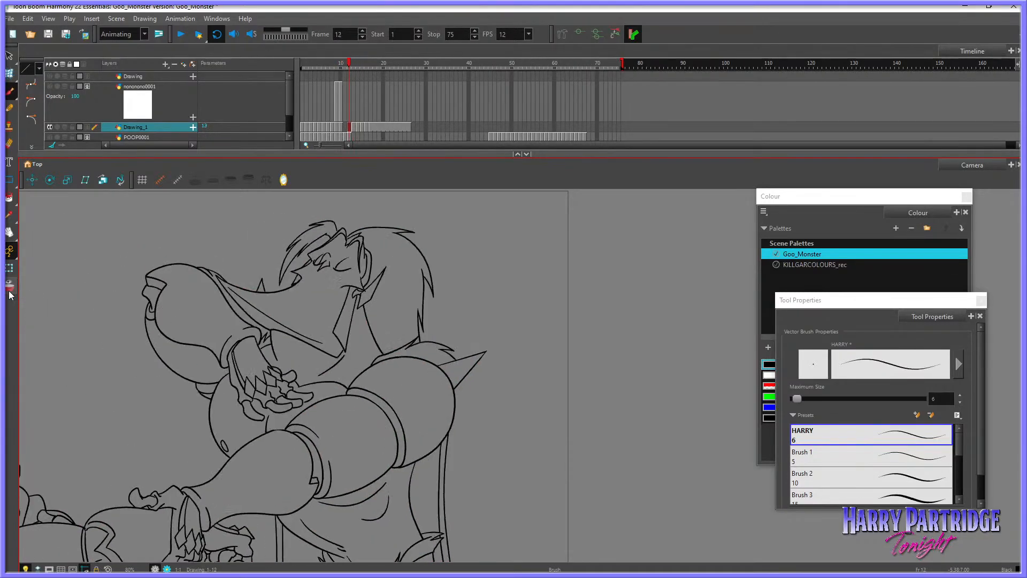
{"action": "key", "text": "period"}
{"action": "key", "text": "period"}
{"action": "key", "text": "comma"}
{"action": "key", "text": "comma"}
{"action": "key", "text": "period"}
{"action": "key", "text": "comma"}
{"action": "key", "text": "period"}
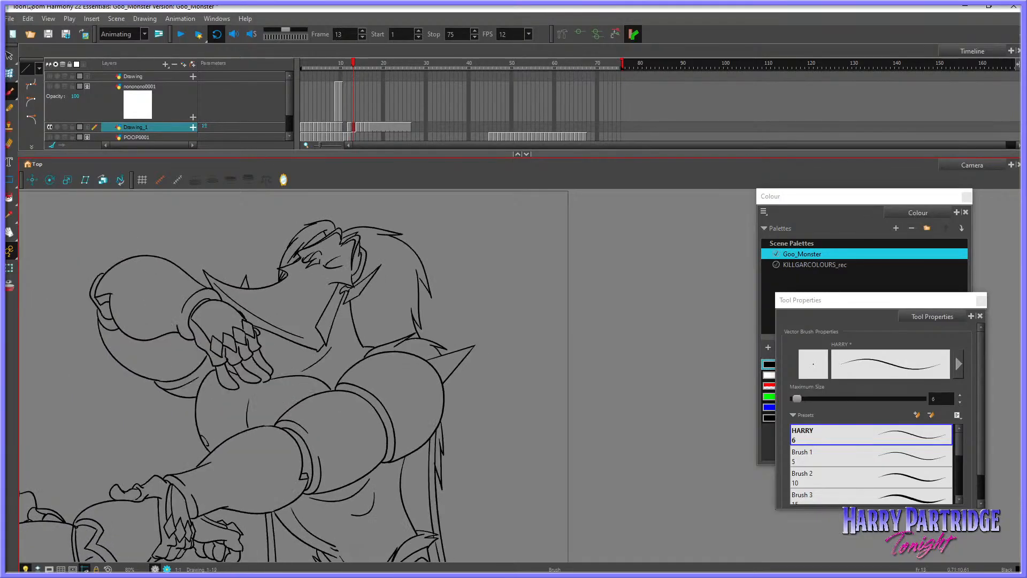
{"action": "key", "text": "period"}
{"action": "key", "text": "comma"}
{"action": "key", "text": "comma"}
{"action": "key", "text": "period"}
{"action": "key", "text": "alt+s"}
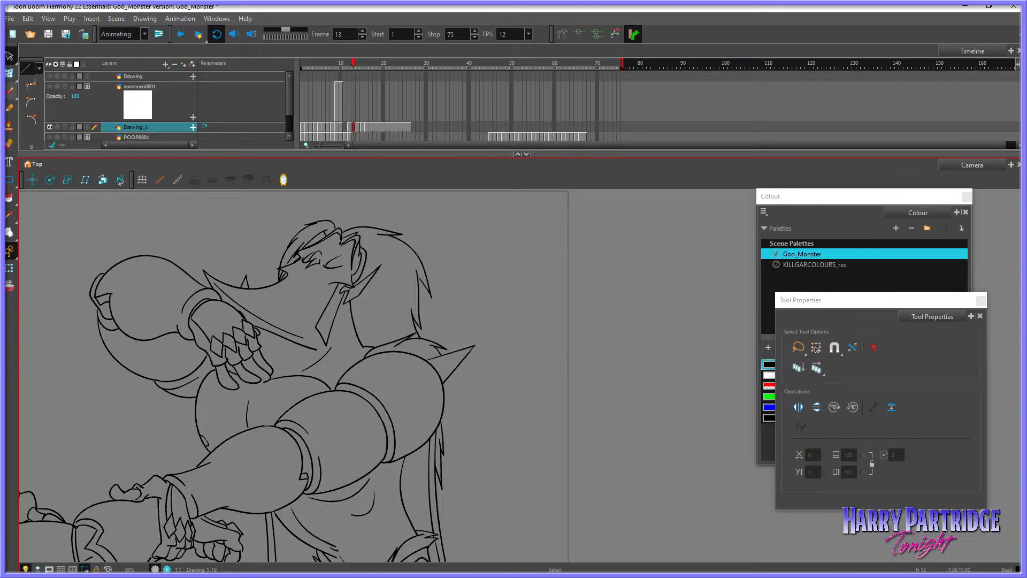
{"action": "key", "text": "alt+b"}
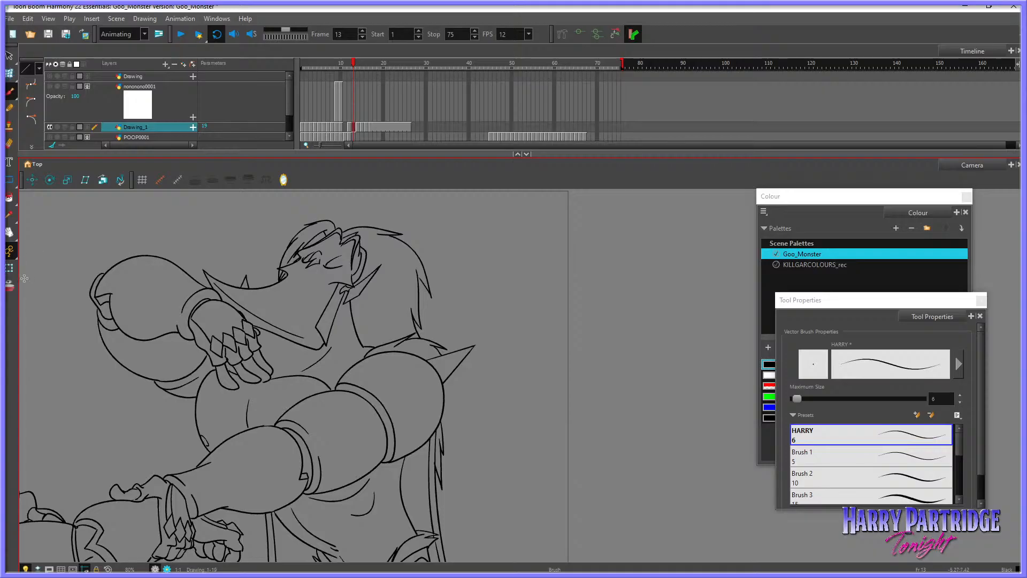
Step: Examine both full figures across frames 12 to 14 to judge the overall motion
{"action": "scroll", "coordinate": [468, 424], "scroll_direction": "down", "scroll_amount": 3}
{"action": "key", "text": "comma"}
{"action": "key", "text": "period"}
{"action": "key", "text": "period"}
{"action": "key", "text": "comma"}
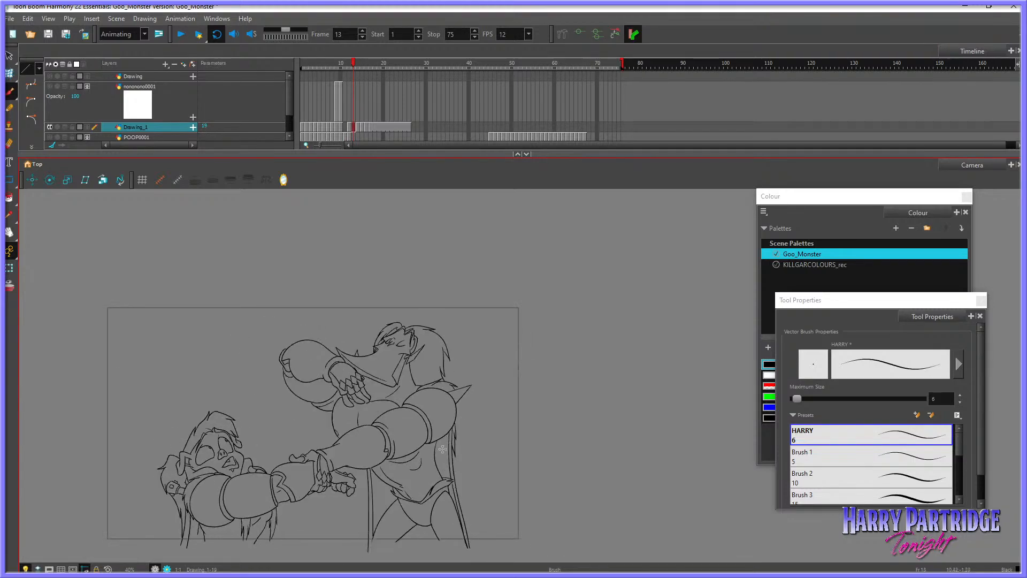
{"action": "key", "text": "comma"}
{"action": "key", "text": "period"}
{"action": "key", "text": "period"}
{"action": "key", "text": "comma"}
{"action": "key", "text": "comma"}
{"action": "scroll", "coordinate": [305, 507], "scroll_direction": "up", "scroll_amount": 2}
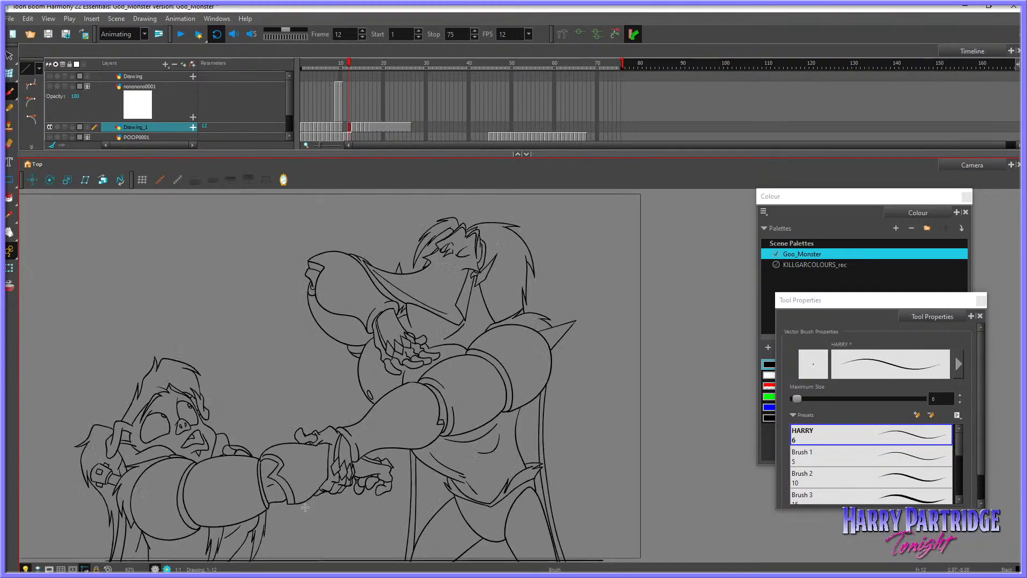
{"action": "scroll", "coordinate": [305, 507], "scroll_direction": "down", "scroll_amount": 2}
{"action": "scroll", "coordinate": [311, 530], "scroll_direction": "up", "scroll_amount": 2}
{"action": "key", "text": "period"}
{"action": "key", "text": "period"}
{"action": "key", "text": "comma"}
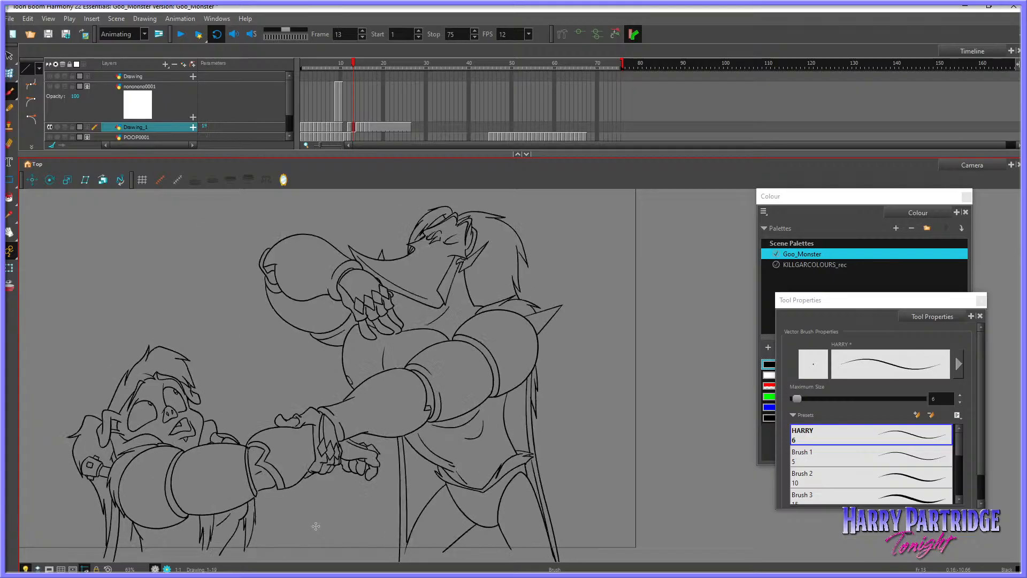
Step: Draw the horizontal ground line across the monster's legs on frame 13, matching the neighbouring frames
{"action": "key", "text": "comma"}
{"action": "key", "text": "period"}
{"action": "left_click_drag", "start_coordinate": [397, 551], "coordinate": [581, 545]}
{"action": "key", "text": "period"}
{"action": "key", "text": "comma"}
{"action": "key", "text": "period"}
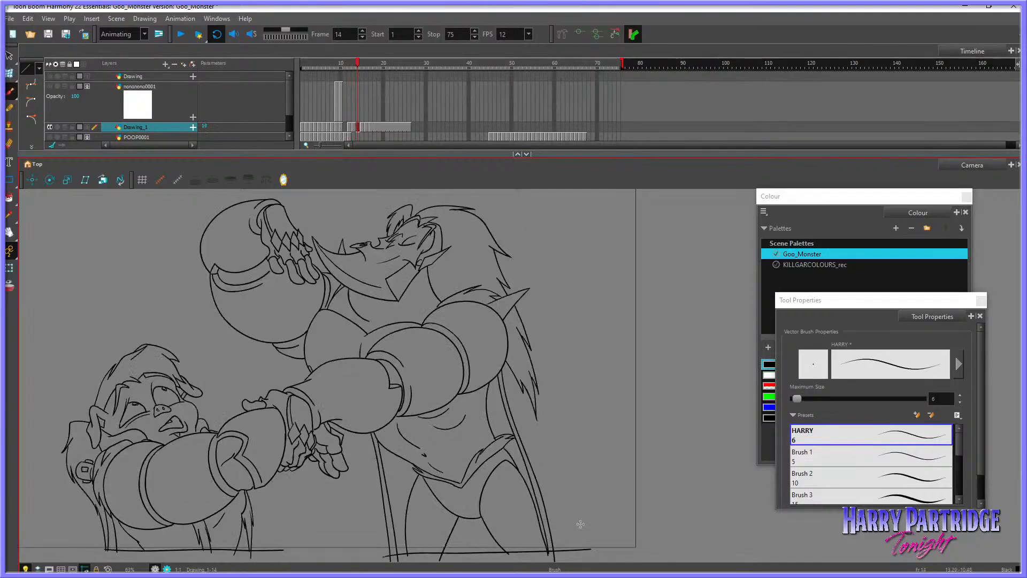
{"action": "key", "text": "comma"}
{"action": "key", "text": "comma"}
{"action": "key", "text": "period"}
Step: Adjust the tip of the monster's pointed ear on frame 13 with the Envelope tool, comparing with frame 12
{"action": "left_click", "coordinate": [10, 74]}
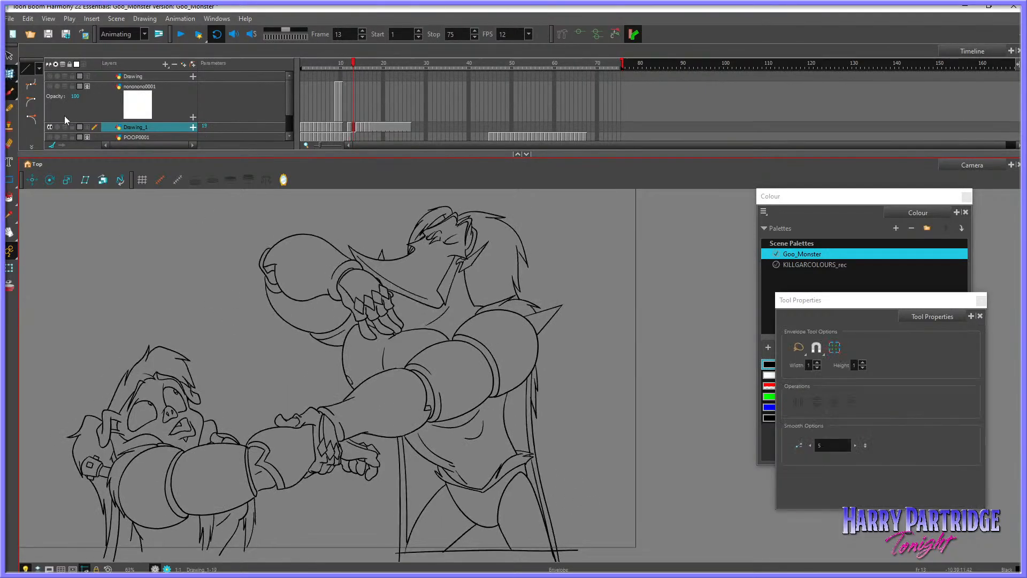
{"action": "left_click_drag", "start_coordinate": [485, 247], "coordinate": [489, 240]}
{"action": "left_click", "coordinate": [503, 233]}
{"action": "key", "text": "comma"}
{"action": "key", "text": "period"}
Step: Examine the motion of both characters by flipping through frames 14 to 18
{"action": "key", "text": "period"}
{"action": "key", "text": "period"}
{"action": "key", "text": "period"}
{"action": "key", "text": "comma"}
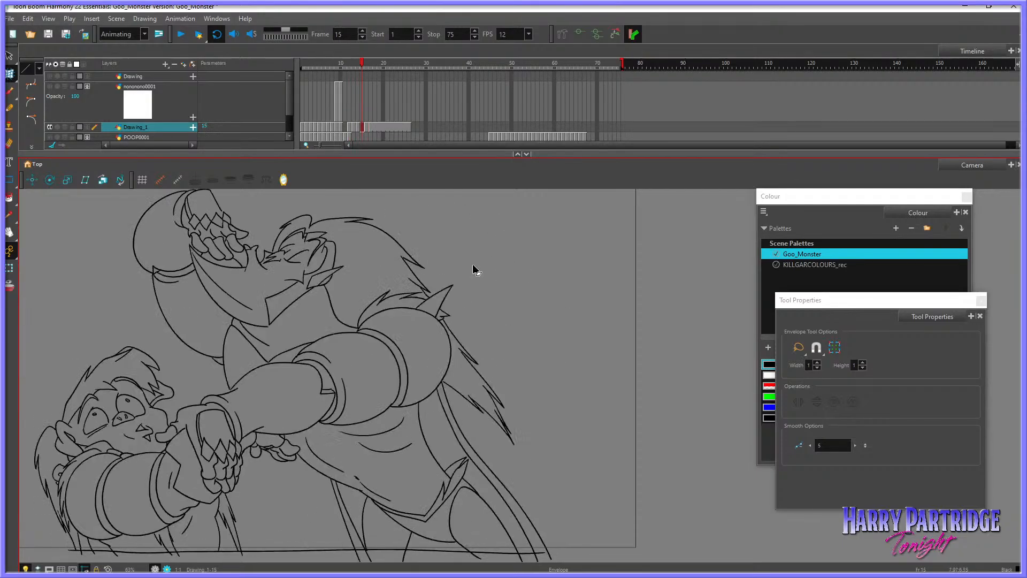
{"action": "key", "text": "period"}
{"action": "key", "text": "comma"}
{"action": "key", "text": "comma"}
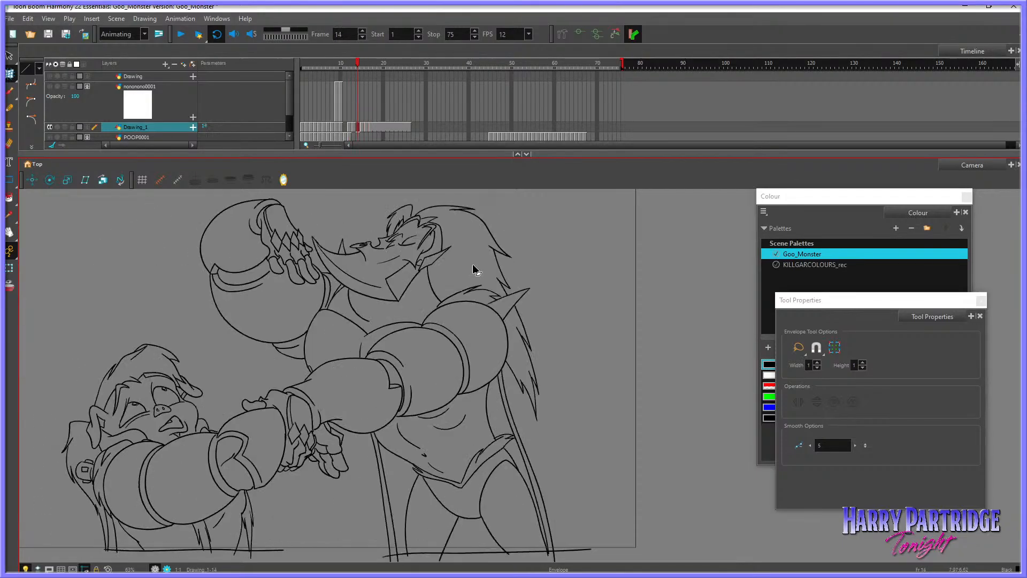
{"action": "key", "text": "period"}
{"action": "key", "text": "period"}
{"action": "key", "text": "period"}
{"action": "key", "text": "period"}
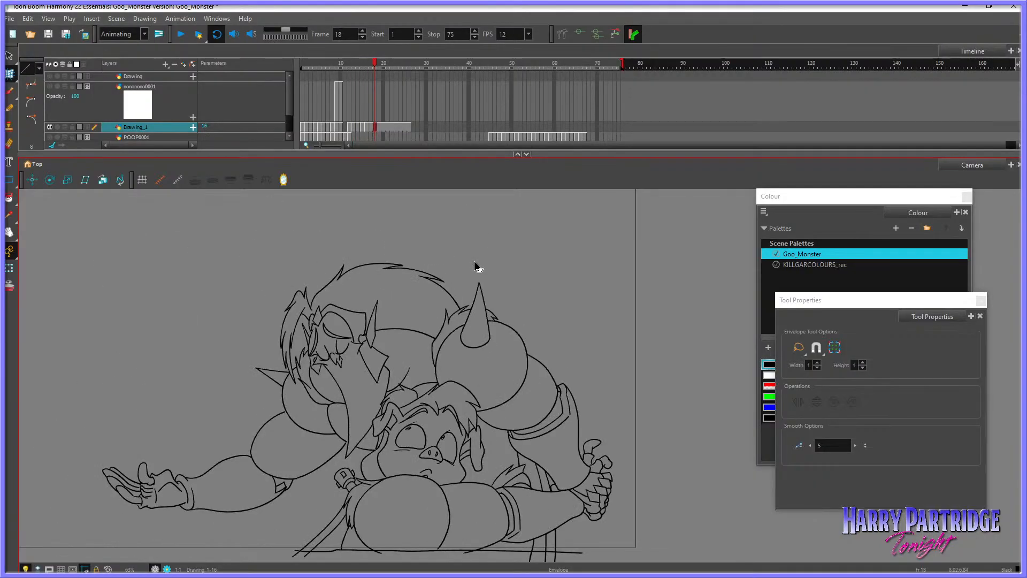
{"action": "key", "text": "comma"}
{"action": "key", "text": "comma"}
{"action": "key", "text": "comma"}
{"action": "key", "text": "comma"}
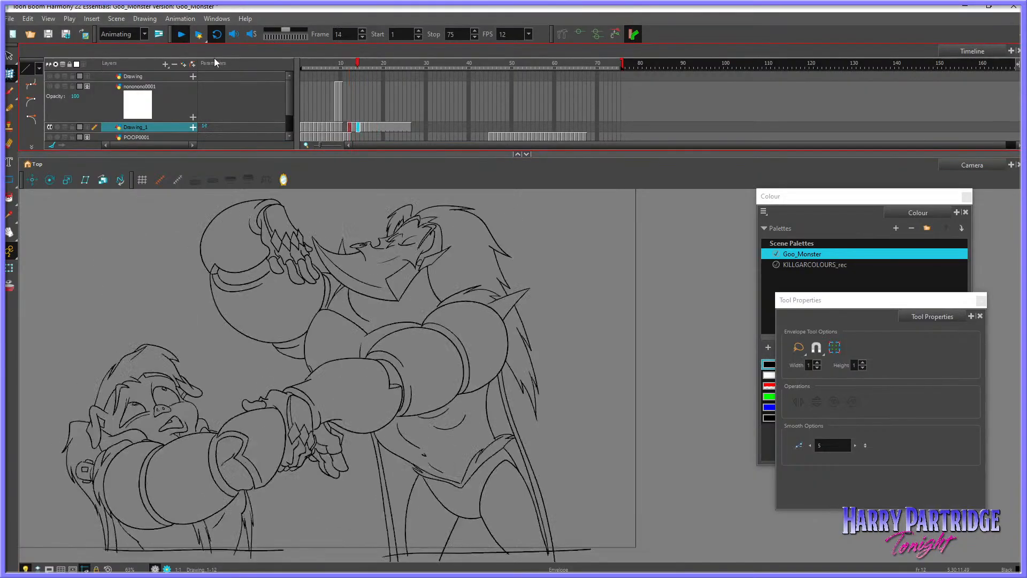
Step: Compare the poses on frames 16 and 17 with the earlier drawings back to frame 12
{"action": "left_click_drag", "start_coordinate": [376, 65], "coordinate": [367, 74]}
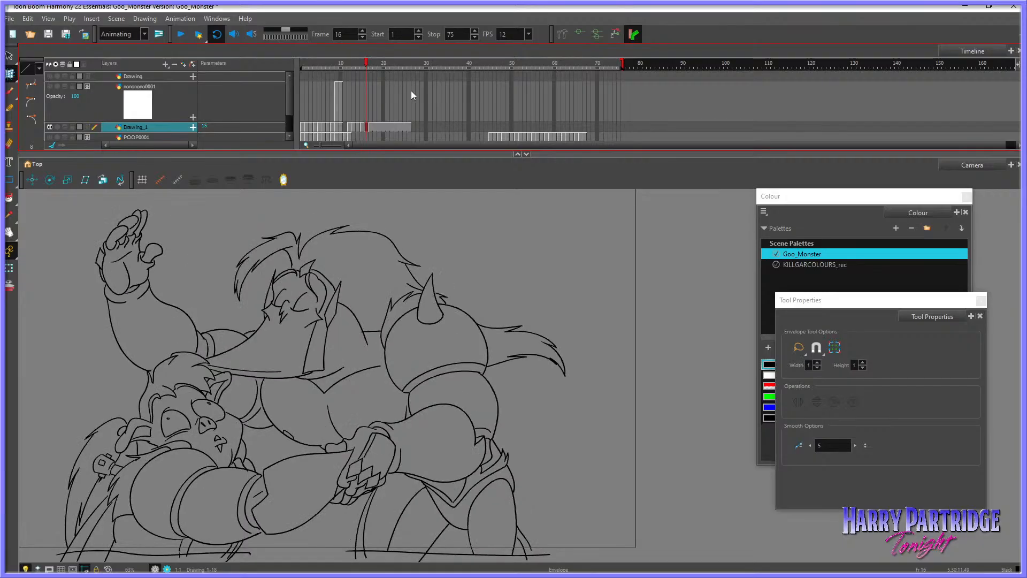
{"action": "key", "text": "period"}
{"action": "key", "text": "comma"}
{"action": "key", "text": "period"}
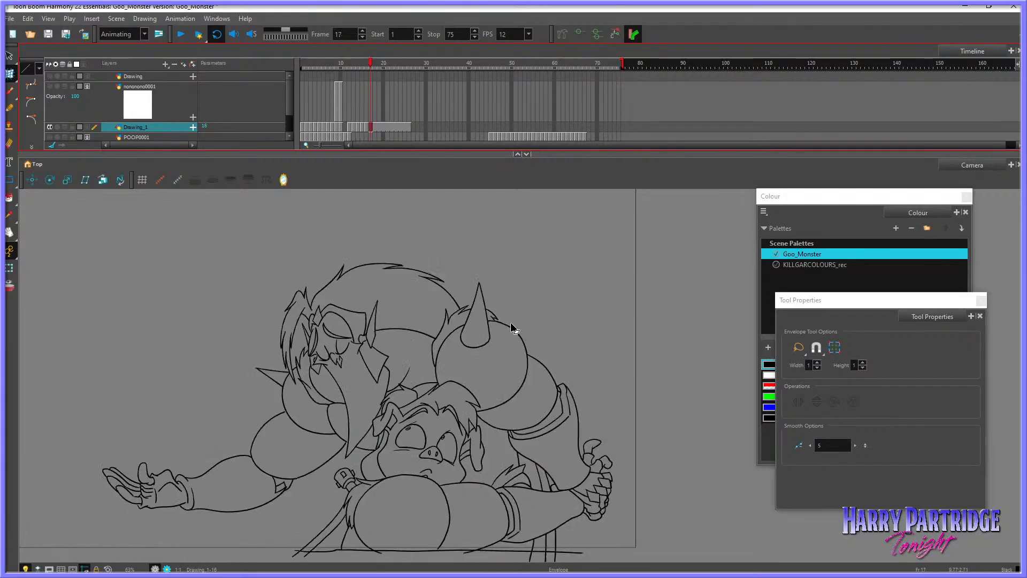
{"action": "key", "text": "comma"}
{"action": "scroll", "coordinate": [375, 401], "scroll_direction": "down", "scroll_amount": 2}
{"action": "scroll", "coordinate": [361, 420], "scroll_direction": "up", "scroll_amount": 1}
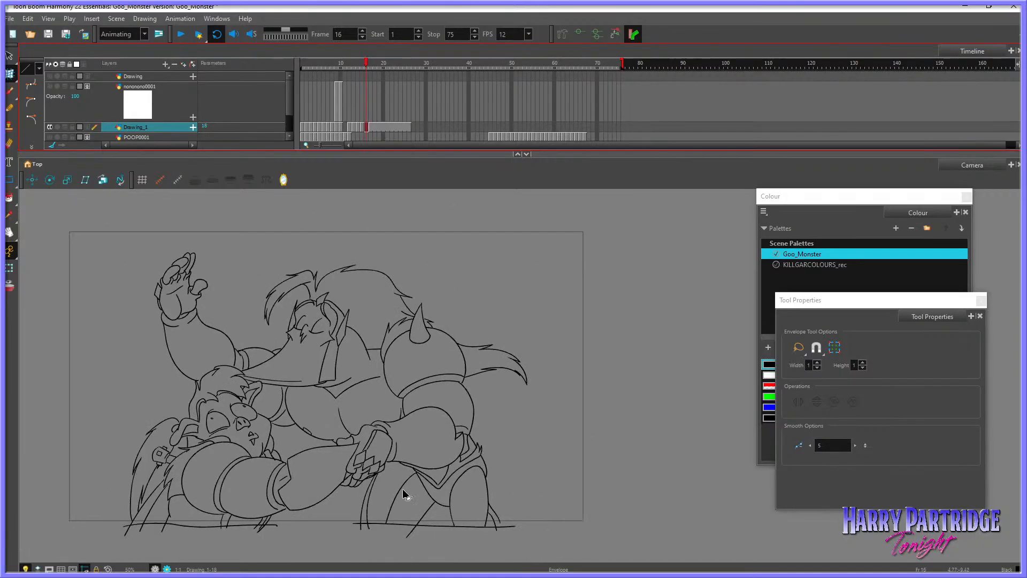
{"action": "key", "text": "comma"}
{"action": "scroll", "coordinate": [405, 496], "scroll_direction": "up", "scroll_amount": 1}
{"action": "key", "text": "comma"}
{"action": "key", "text": "comma"}
{"action": "key", "text": "comma"}
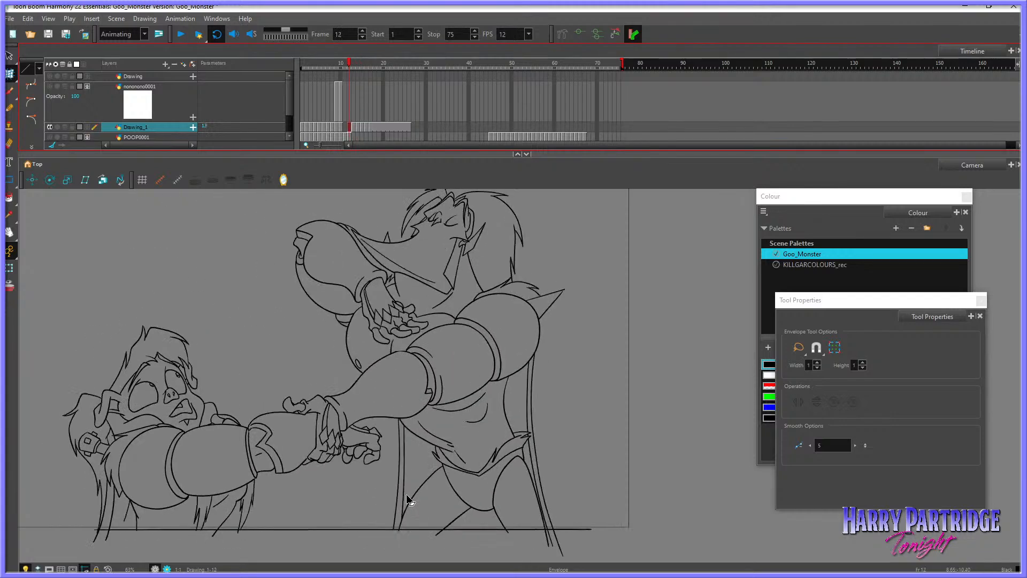
{"action": "key", "text": "period"}
{"action": "key", "text": "period"}
{"action": "key", "text": "alt+b"}
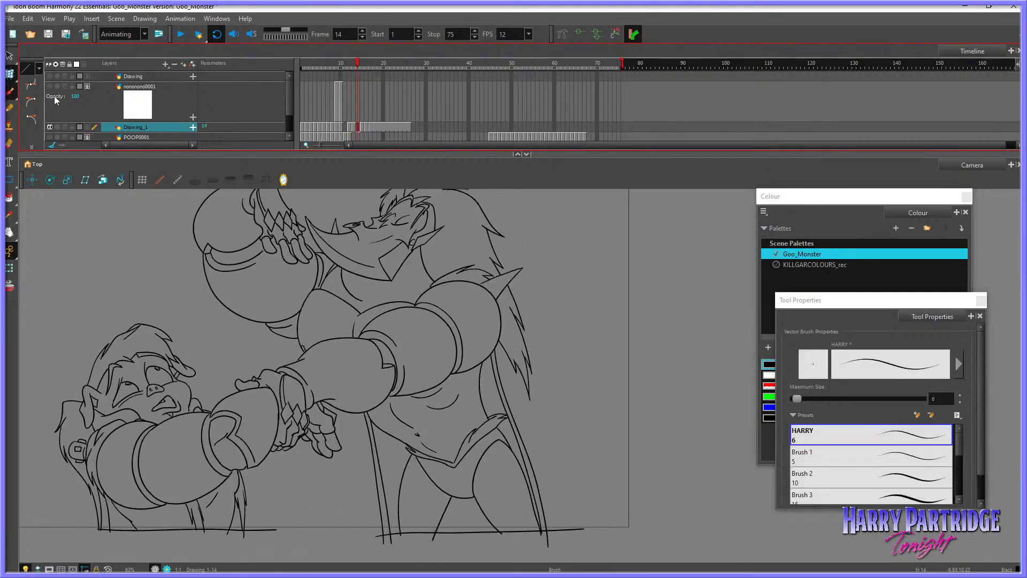
{"action": "key", "text": "period"}
{"action": "key", "text": "period"}
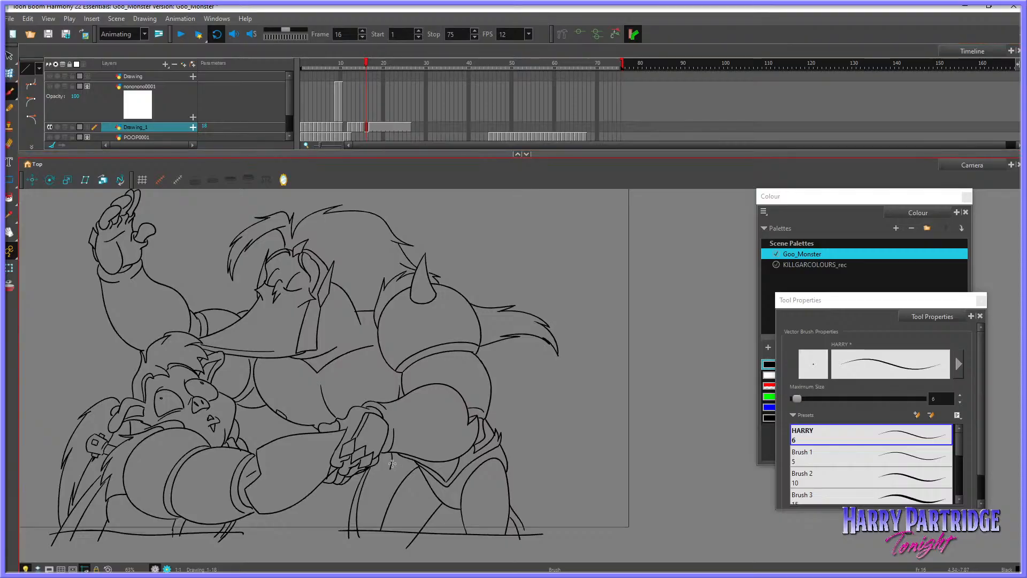
Step: Try drawing fingertip strokes beneath the clasped hands on frame 16, comparing with the neighbouring frame, and undo them
{"action": "mouse_move", "coordinate": [377, 465]}
{"action": "left_mouse_down"}
{"action": "mouse_move", "coordinate": [393, 470]}
{"action": "mouse_move", "coordinate": [392, 453]}
{"action": "mouse_move", "coordinate": [392, 474]}
{"action": "mouse_move", "coordinate": [374, 481]}
{"action": "mouse_move", "coordinate": [380, 470]}
{"action": "mouse_move", "coordinate": [373, 482]}
{"action": "left_mouse_up"}
{"action": "key", "text": "comma"}
{"action": "key", "text": "period"}
{"action": "key", "text": "comma"}
{"action": "key", "text": "period"}
{"action": "key", "text": "comma"}
{"action": "key", "text": "period"}
{"action": "key", "text": "ctrl+z"}
{"action": "key", "text": "ctrl+z"}
{"action": "key", "text": "ctrl+z"}
{"action": "key", "text": "ctrl+z"}
{"action": "key", "text": "ctrl+z"}
Step: Draw the fingertips beneath the clasped hands on frame 16 and check them against the adjacent frames
{"action": "mouse_move", "coordinate": [378, 461]}
{"action": "left_mouse_down"}
{"action": "mouse_move", "coordinate": [395, 455]}
{"action": "mouse_move", "coordinate": [396, 470]}
{"action": "mouse_move", "coordinate": [375, 467]}
{"action": "mouse_move", "coordinate": [381, 477]}
{"action": "mouse_move", "coordinate": [386, 469]}
{"action": "left_mouse_up"}
{"action": "key", "text": "comma"}
{"action": "key", "text": "period"}
{"action": "key", "text": "period"}
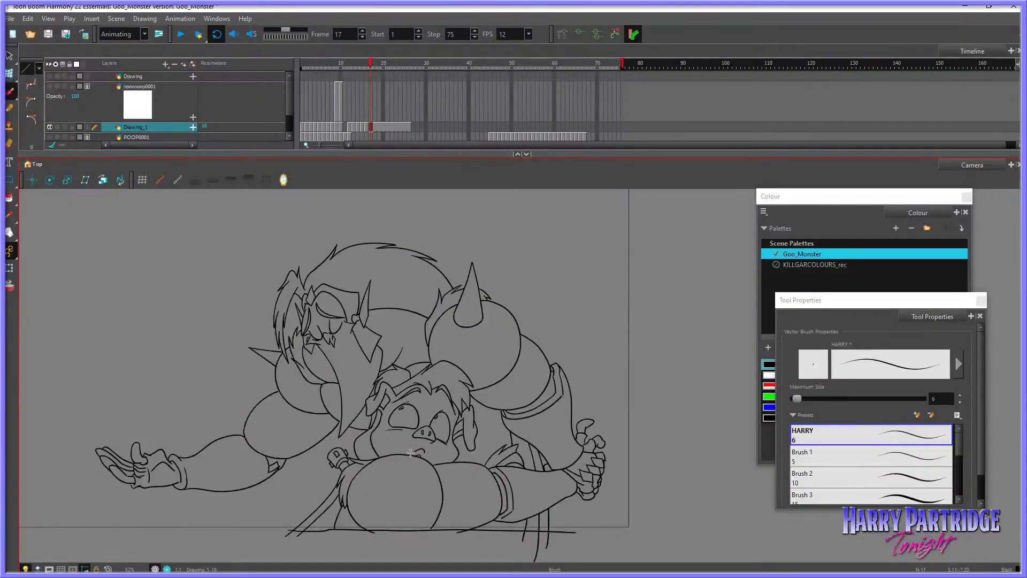
{"action": "left_click_drag", "start_coordinate": [390, 154], "coordinate": [390, 164]}
{"action": "key", "text": "comma"}
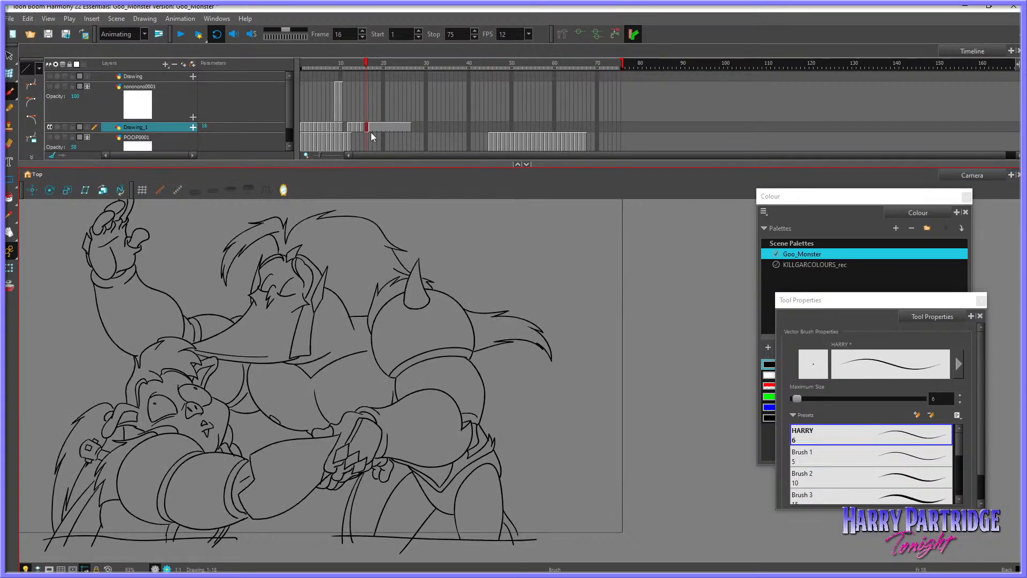
{"action": "key", "text": "period"}
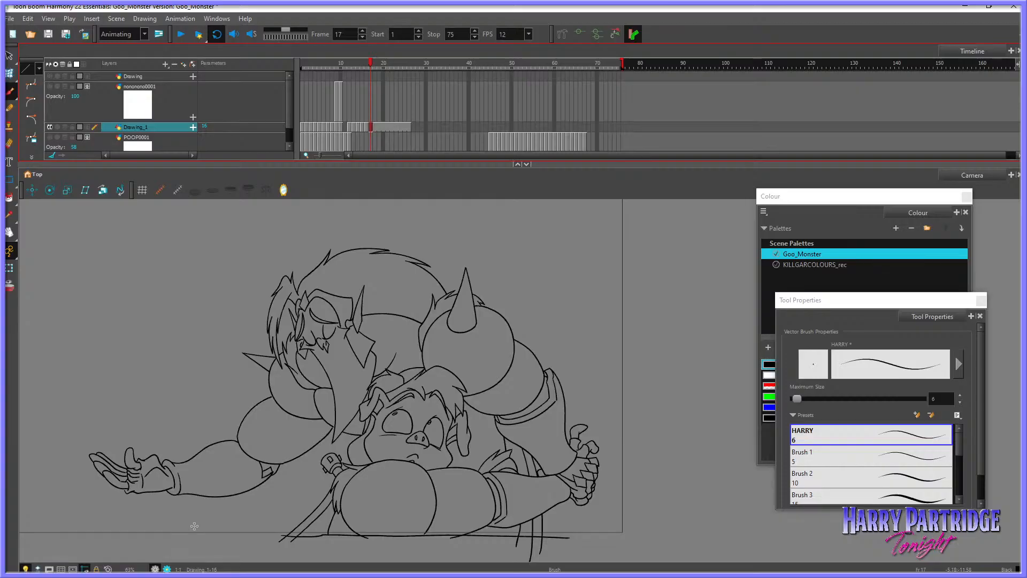
Step: Examine the monster's fall by stepping back from frame 17 to 13 and forward to 18
{"action": "key", "text": "comma"}
{"action": "key", "text": "comma"}
{"action": "key", "text": "comma"}
{"action": "key", "text": "comma"}
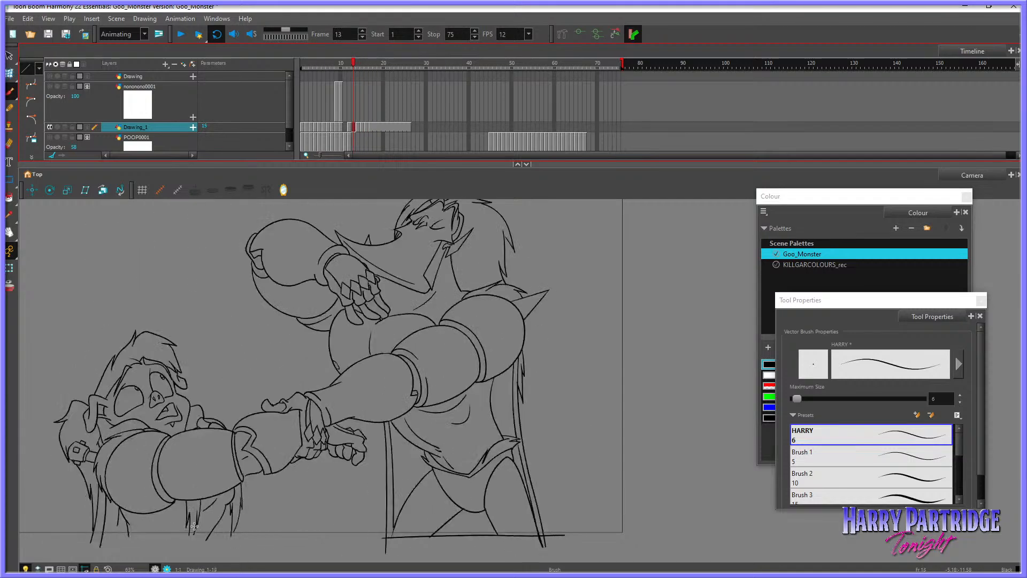
{"action": "key", "text": "period"}
{"action": "key", "text": "period"}
{"action": "key", "text": "period"}
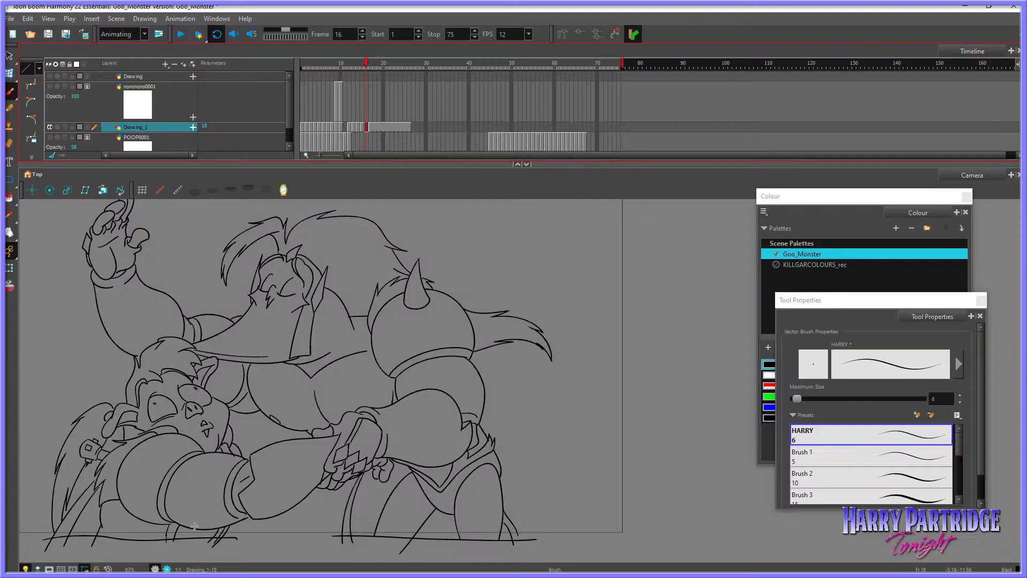
{"action": "key", "text": "period"}
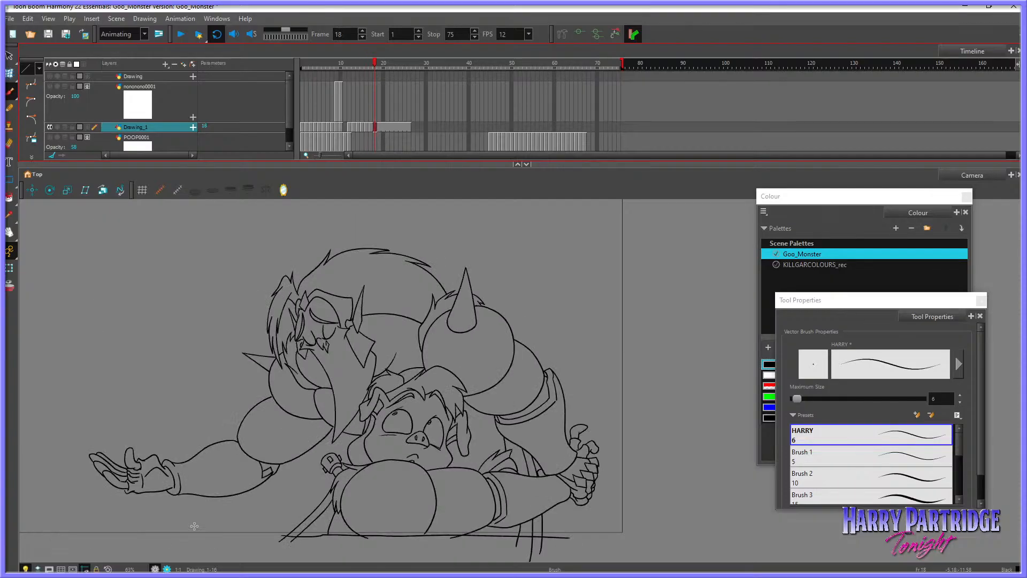
Step: Review the whole movement from frame 12 back to frame 8 and forward to the slumped pose on frame 17
{"action": "left_click", "coordinate": [349, 126]}
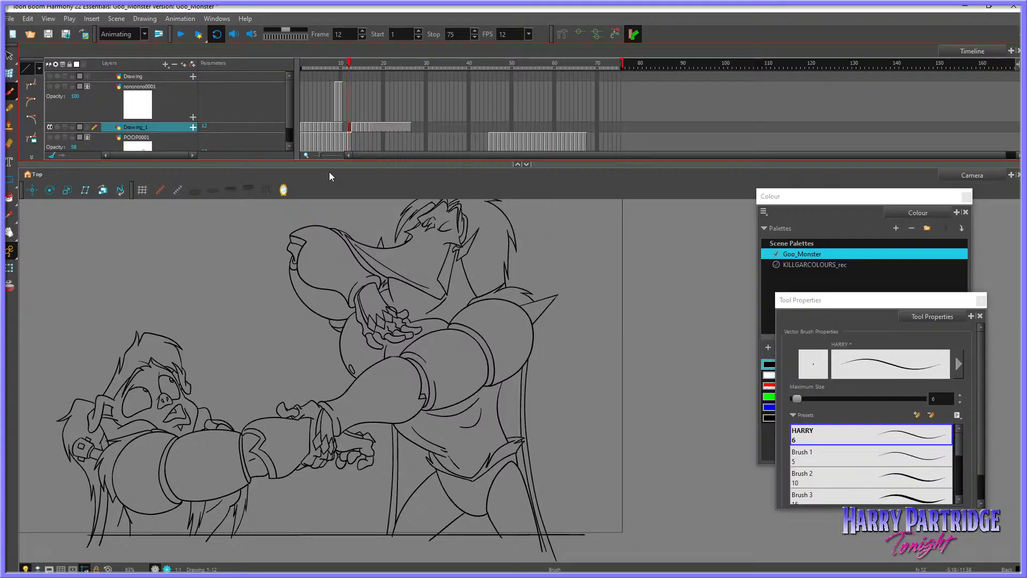
{"action": "key", "text": "space"}
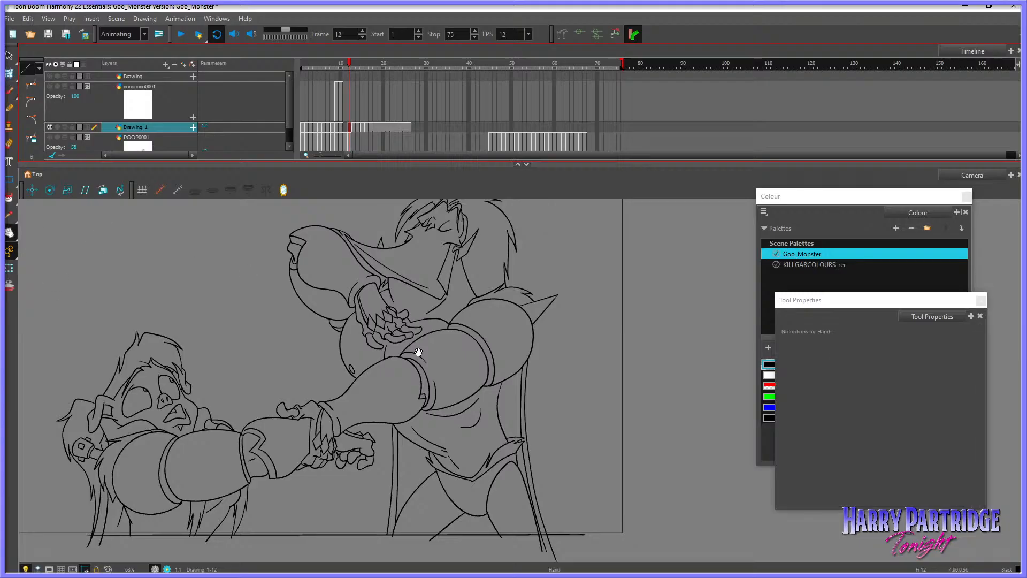
{"action": "key", "text": "comma"}
{"action": "key", "text": "comma"}
{"action": "key", "text": "comma"}
{"action": "key", "text": "comma"}
{"action": "key", "text": "comma"}
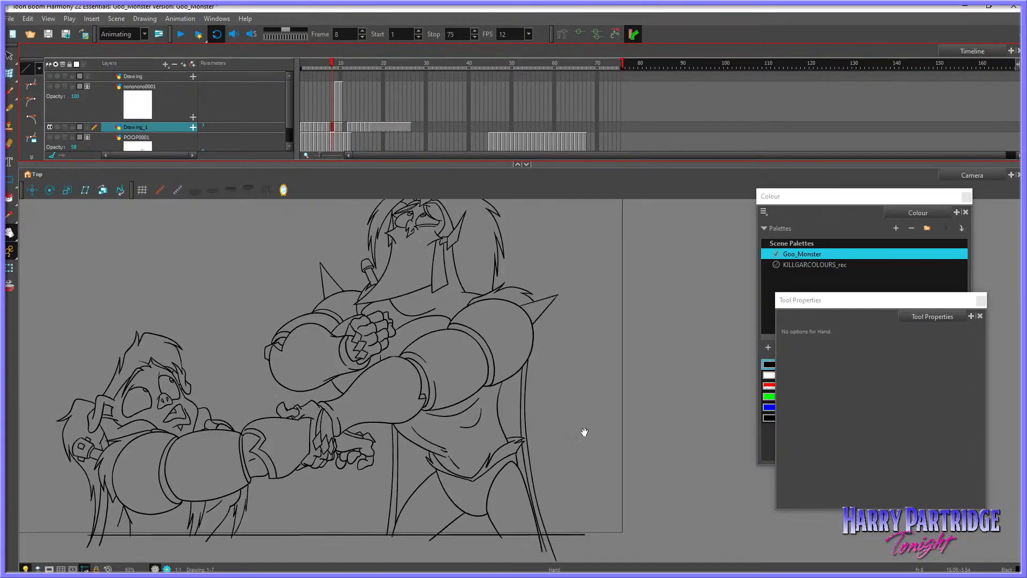
{"action": "key", "text": "period"}
{"action": "key", "text": "period"}
{"action": "key", "text": "period"}
{"action": "key", "text": "period"}
{"action": "key", "text": "period"}
{"action": "key", "text": "period"}
{"action": "key", "text": "period"}
{"action": "key", "text": "period"}
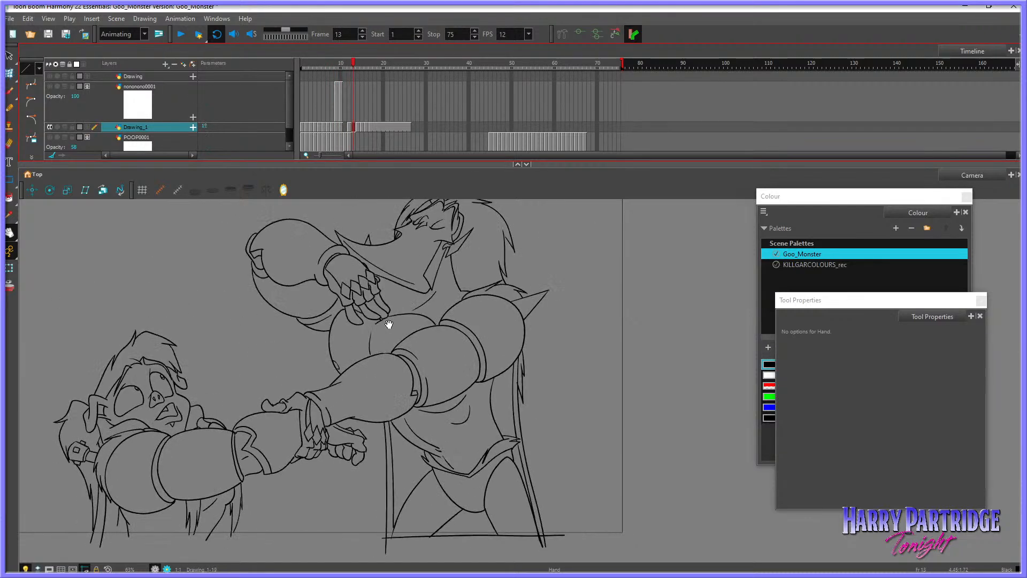
{"action": "key", "text": "period"}
{"action": "key", "text": "period"}
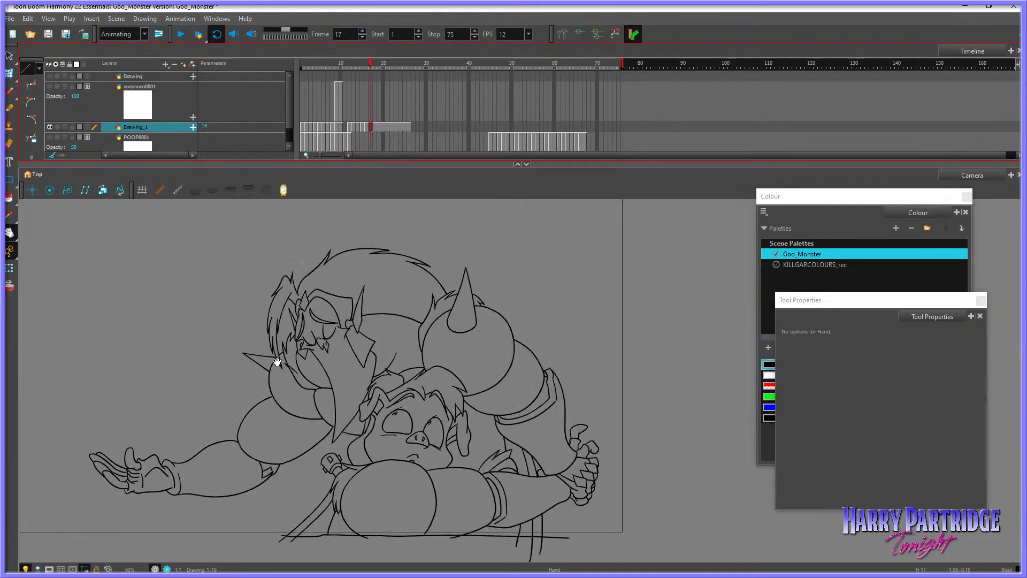
Step: Examine the overlapping neck and shoulder lines of the monster on frame 16 up close with the Cutter tool
{"action": "key", "text": "comma"}
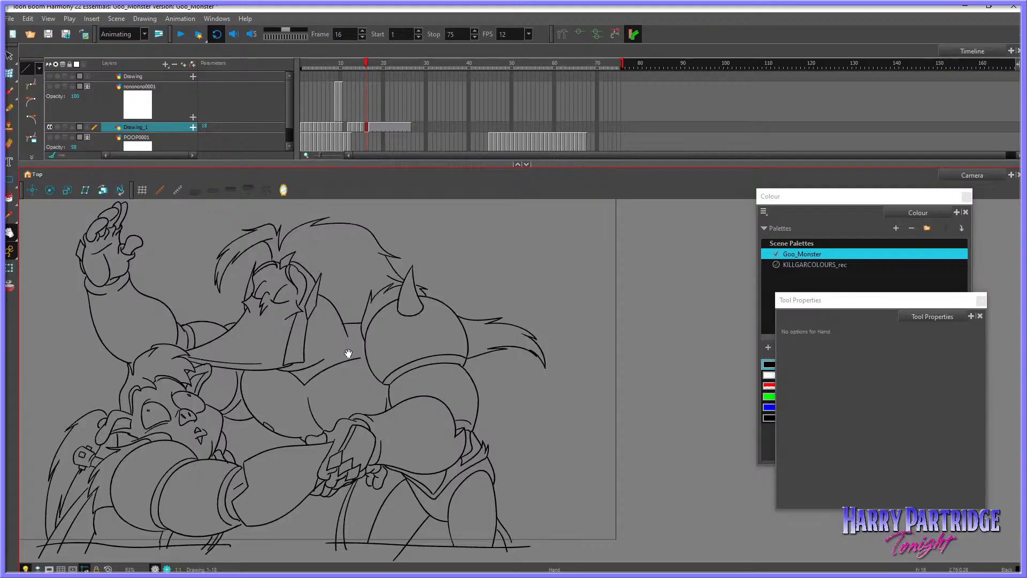
{"action": "scroll", "coordinate": [348, 355], "scroll_direction": "up", "scroll_amount": 2}
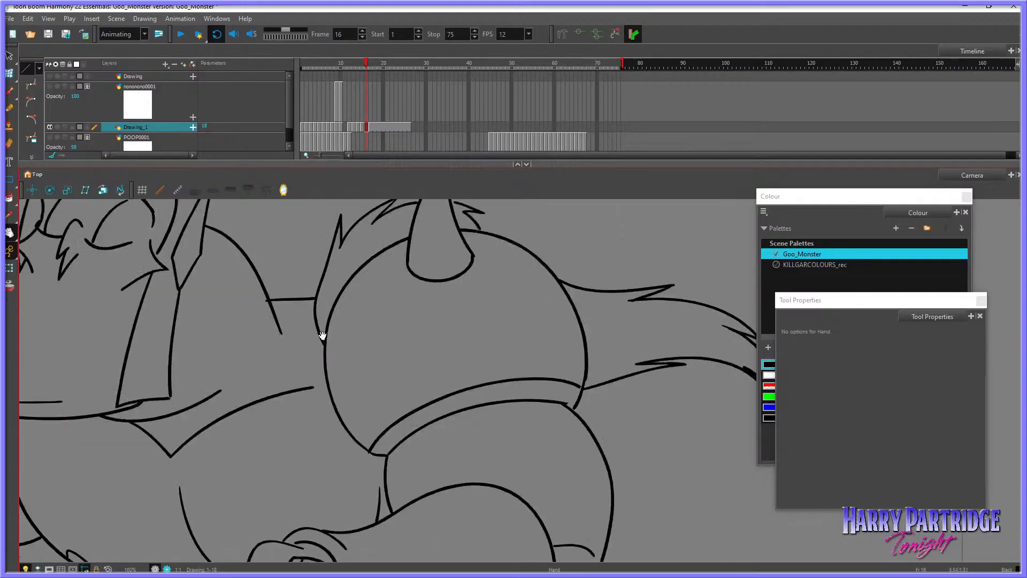
{"action": "scroll", "coordinate": [295, 286], "scroll_direction": "up", "scroll_amount": 4}
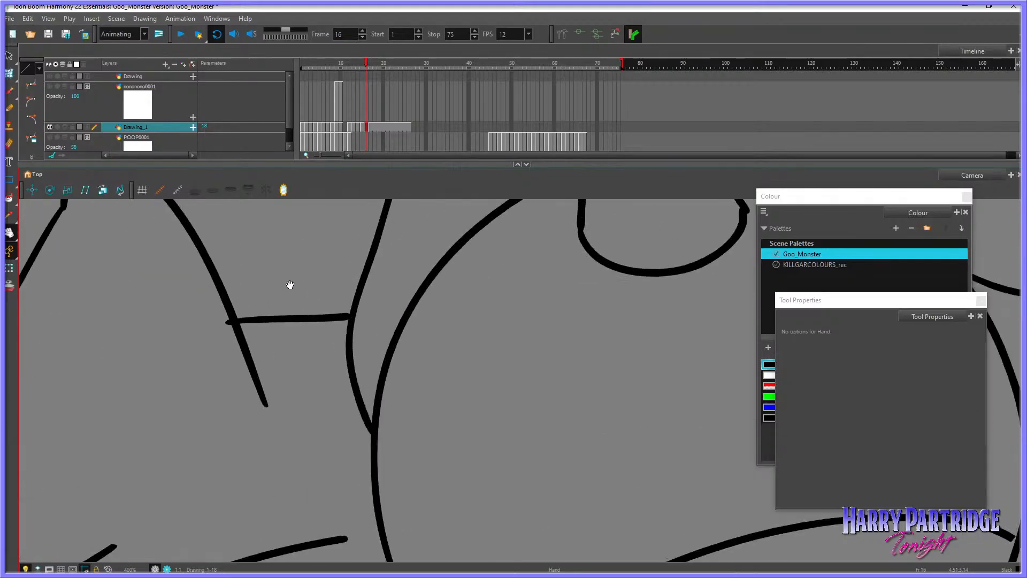
{"action": "left_click", "coordinate": [11, 57]}
{"action": "left_click", "coordinate": [49, 84]}
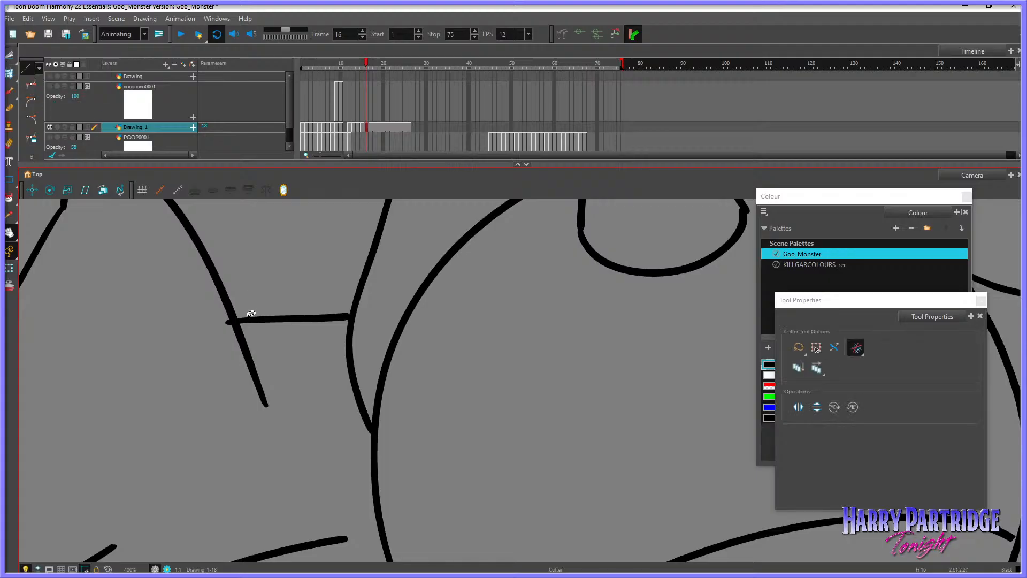
{"action": "scroll", "coordinate": [241, 356], "scroll_direction": "down", "scroll_amount": 7}
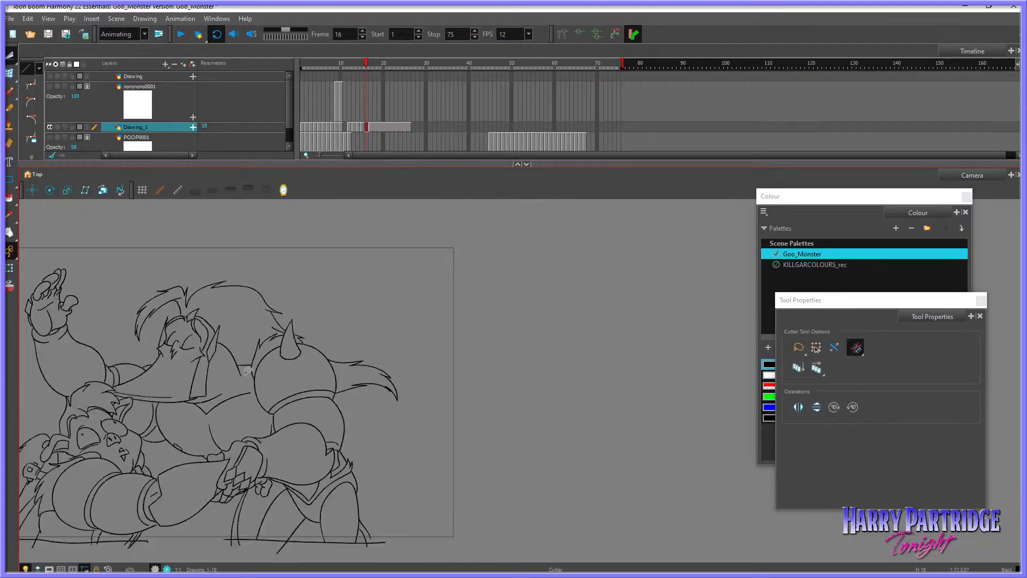
{"action": "scroll", "coordinate": [248, 371], "scroll_direction": "up", "scroll_amount": 2}
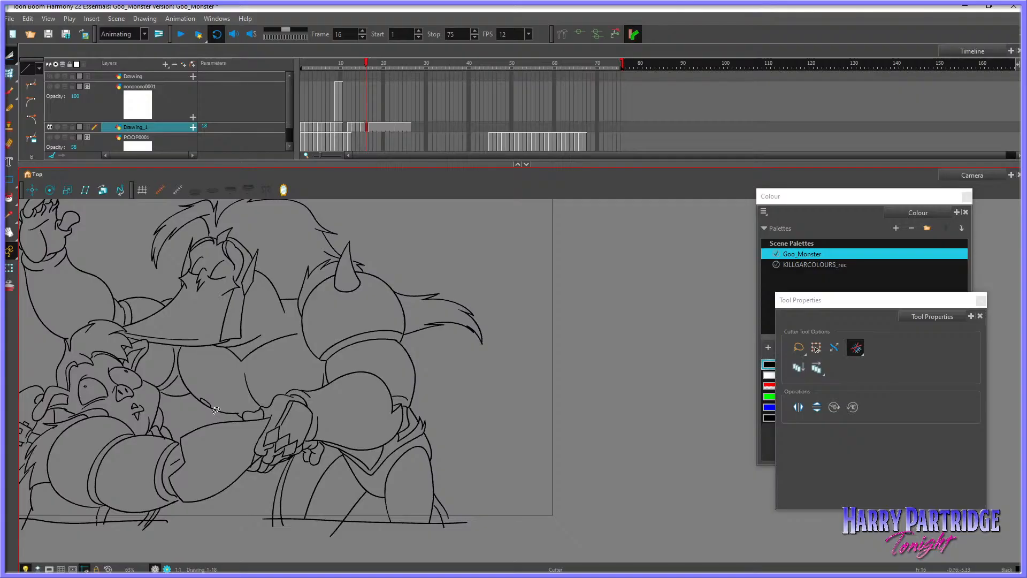
{"action": "scroll", "coordinate": [216, 411], "scroll_direction": "down", "scroll_amount": 1}
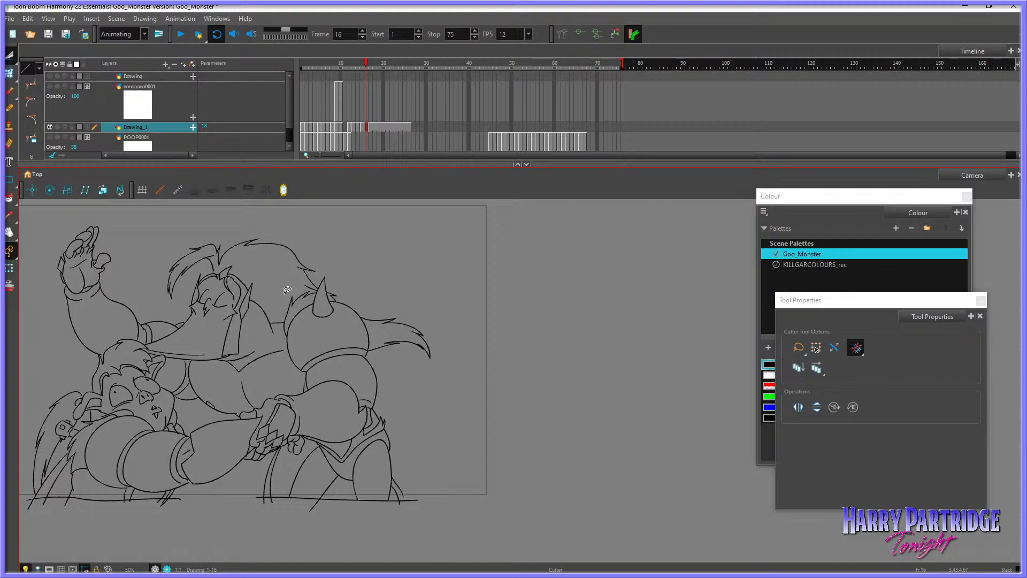
Step: Compare the poses leading into frame 17 by flipping between it and frame 14 in an enlarged camera view
{"action": "key", "text": "period"}
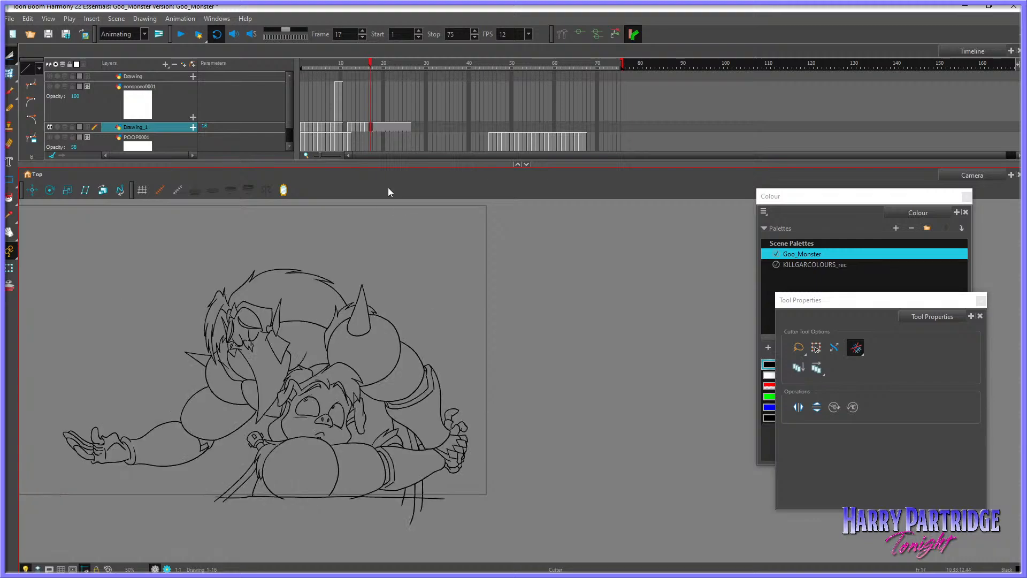
{"action": "left_click_drag", "start_coordinate": [373, 162], "coordinate": [374, 152]}
{"action": "scroll", "coordinate": [162, 325], "scroll_direction": "up", "scroll_amount": 1}
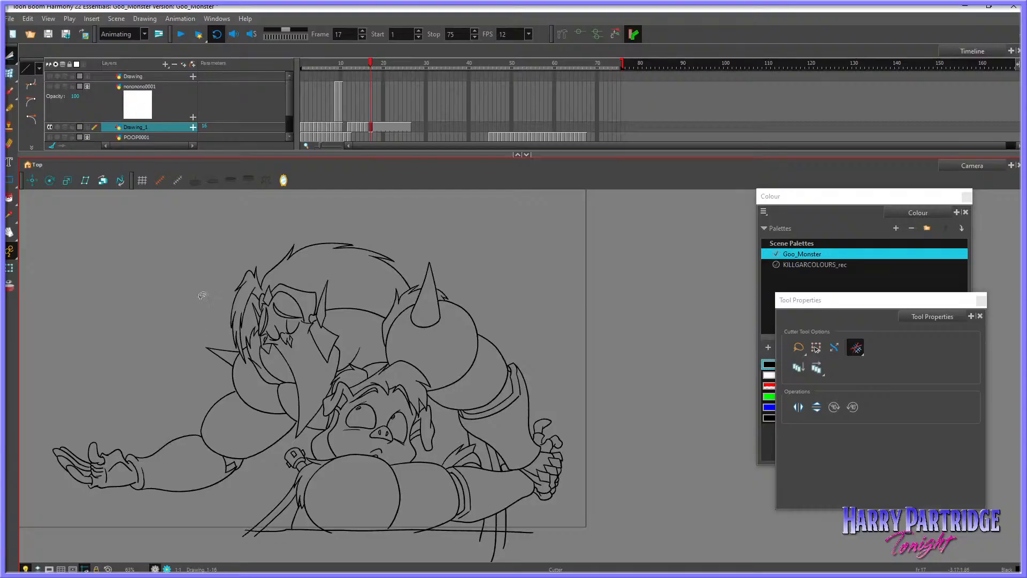
{"action": "left_click_drag", "start_coordinate": [231, 153], "coordinate": [231, 136]}
{"action": "left_click", "coordinate": [9, 231]}
{"action": "left_click_drag", "start_coordinate": [72, 266], "coordinate": [187, 285]}
{"action": "key", "text": "comma"}
{"action": "key", "text": "comma"}
{"action": "key", "text": "comma"}
{"action": "key", "text": "period"}
{"action": "key", "text": "period"}
{"action": "key", "text": "period"}
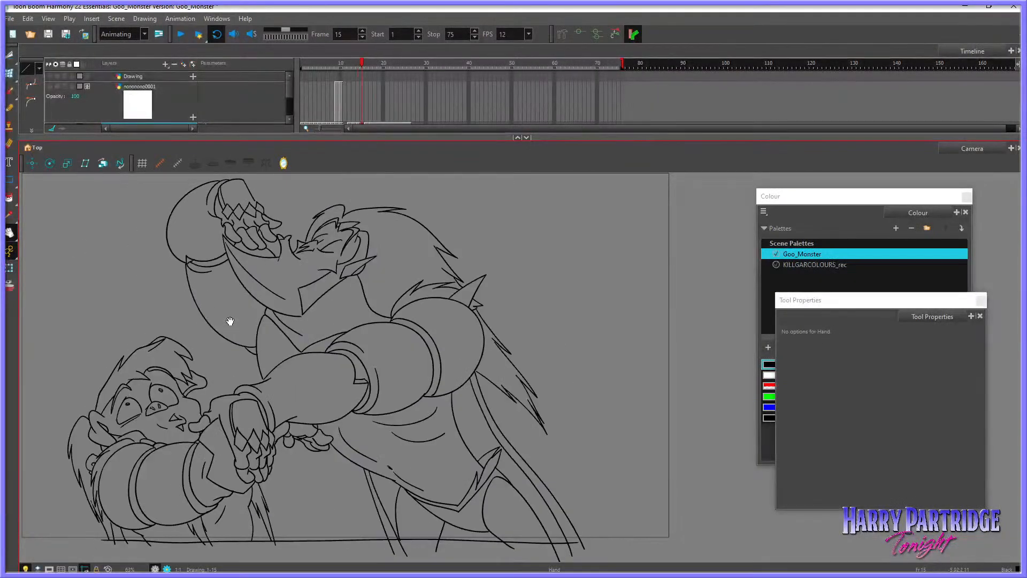
Step: Make an empty cell at frame 17 of Drawing_1 ahead of the slumped pose and turn on the onion skin
{"action": "left_click_drag", "start_coordinate": [375, 138], "coordinate": [378, 170]}
{"action": "left_click", "coordinate": [371, 130]}
{"action": "key", "text": "Delete"}
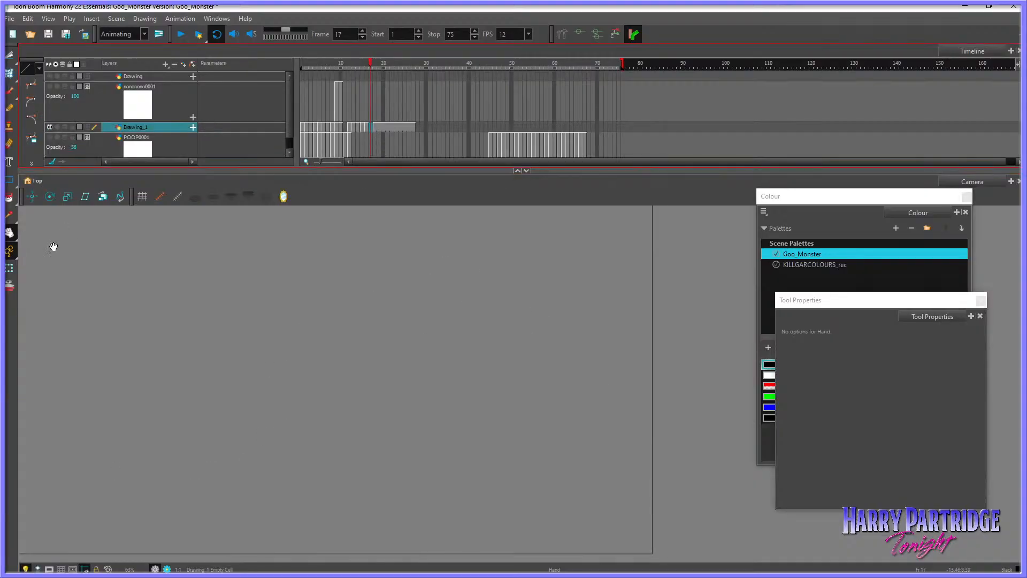
{"action": "left_click", "coordinate": [12, 288]}
{"action": "left_click_drag", "start_coordinate": [170, 171], "coordinate": [170, 135]}
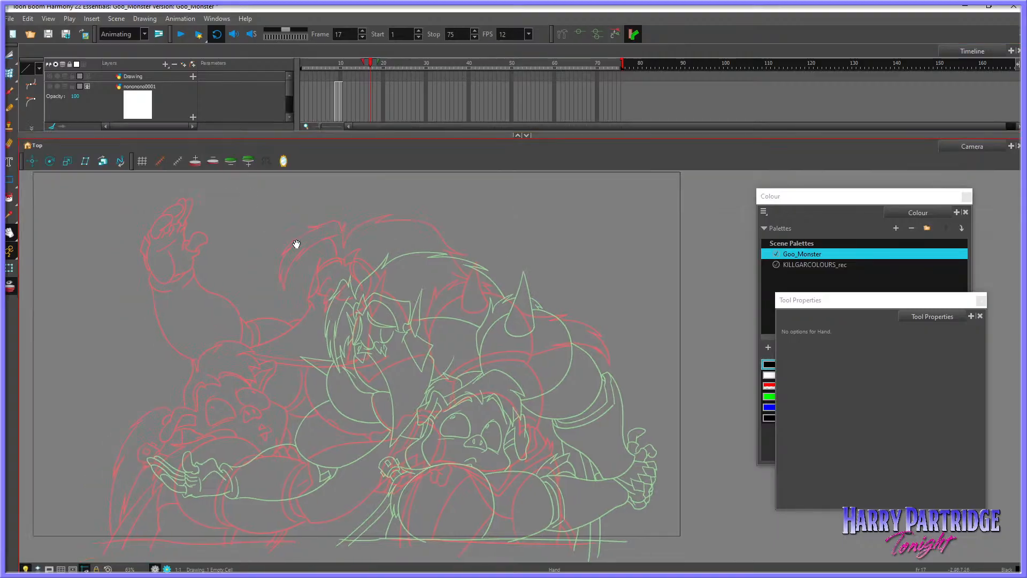
{"action": "left_click", "coordinate": [10, 92]}
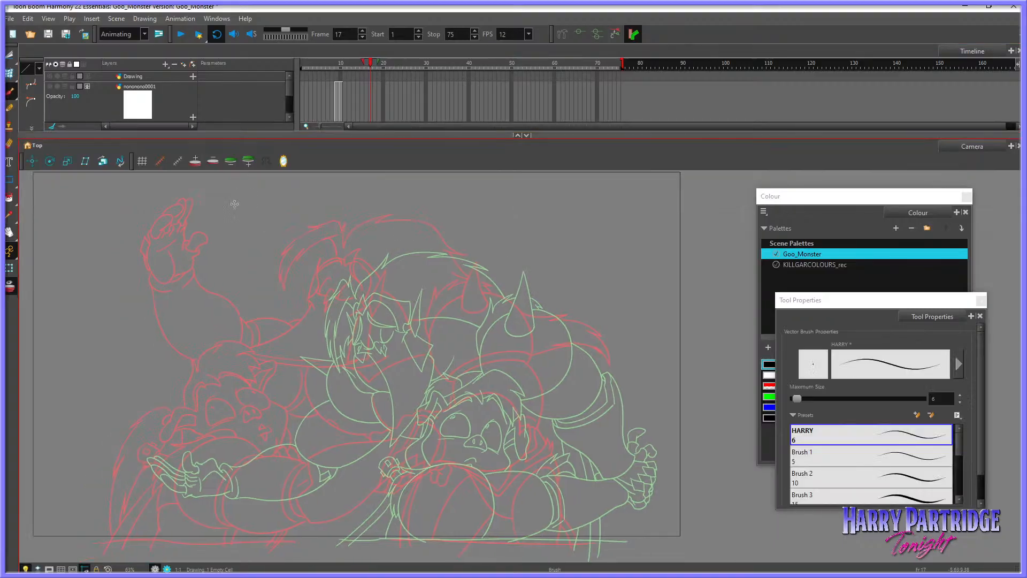
Step: Copy all artwork of the slumped pose on frame 18 and paste it into the empty frame 17
{"action": "key", "text": "alt+s"}
{"action": "key", "text": "period"}
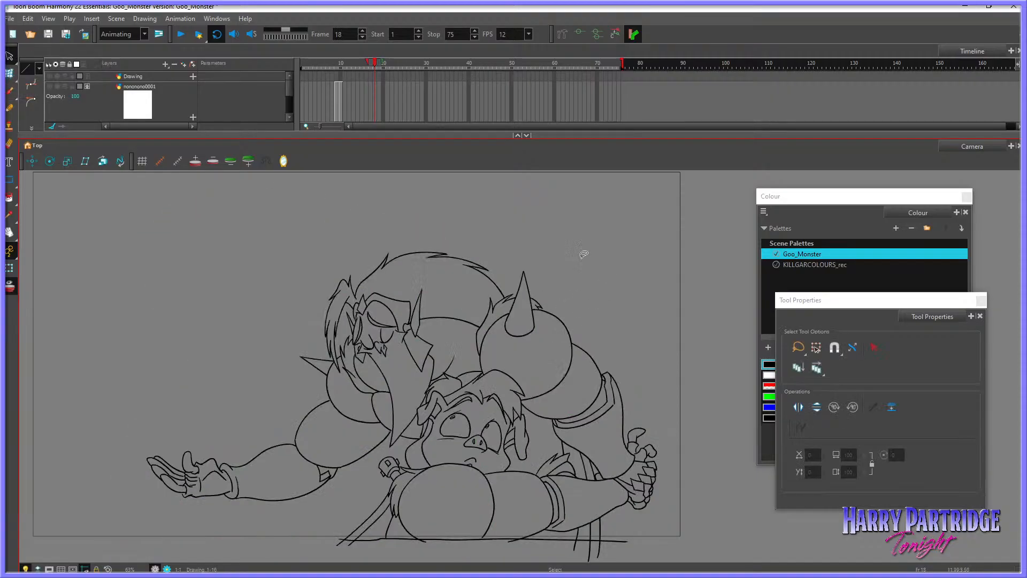
{"action": "mouse_move", "coordinate": [584, 254]}
{"action": "left_mouse_down"}
{"action": "mouse_move", "coordinate": [174, 522]}
{"action": "mouse_move", "coordinate": [741, 428]}
{"action": "mouse_move", "coordinate": [589, 251]}
{"action": "left_mouse_up"}
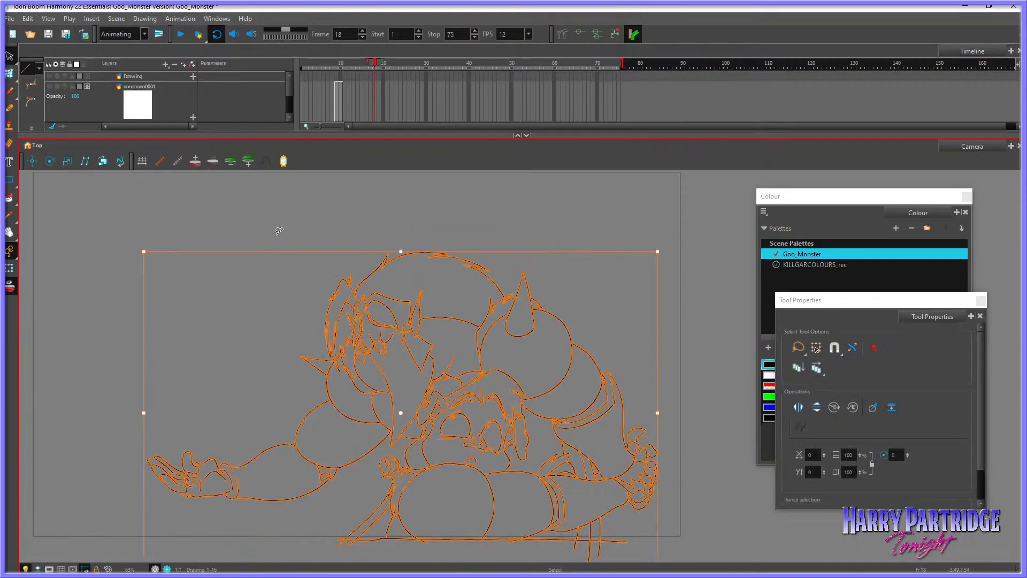
{"action": "left_click", "coordinate": [28, 19]}
{"action": "left_click", "coordinate": [40, 65]}
{"action": "key", "text": "comma"}
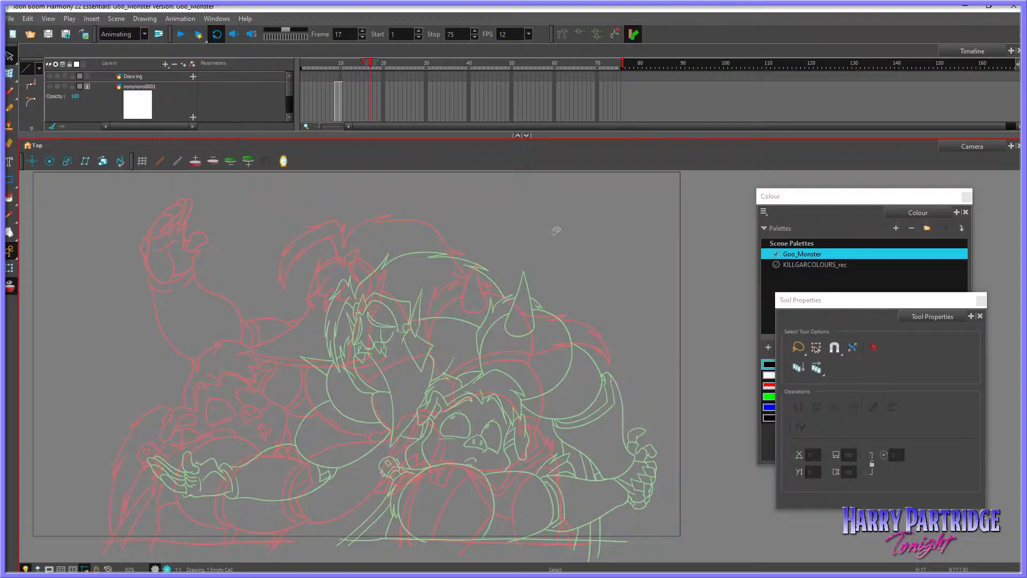
{"action": "right_click", "coordinate": [528, 250]}
{"action": "left_click", "coordinate": [565, 320]}
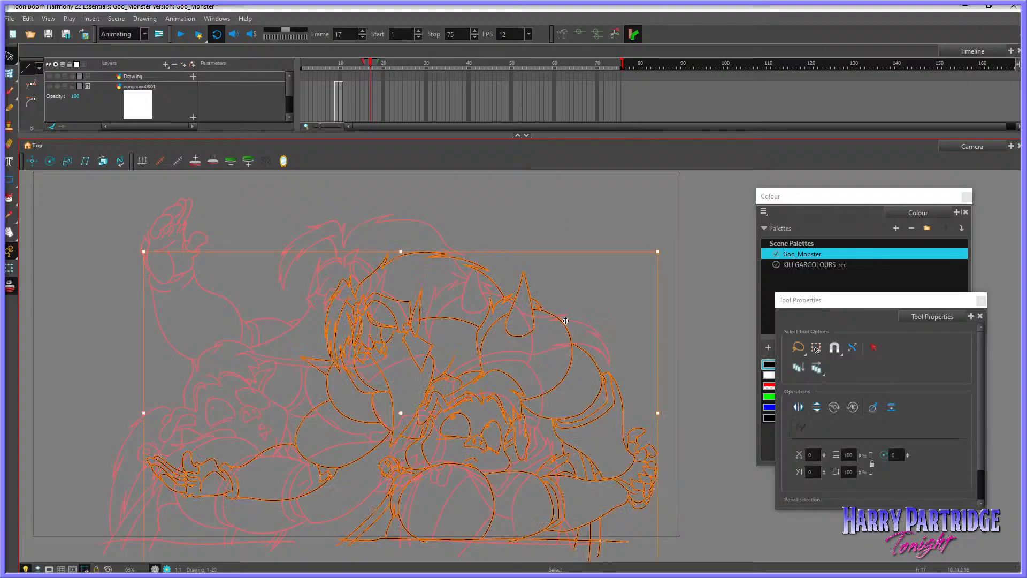
Step: Rotate the pasted artwork on frame 17 slightly clockwise and shift it up and left towards the previous pose
{"action": "left_click_drag", "start_coordinate": [664, 252], "coordinate": [662, 285]}
{"action": "left_click_drag", "start_coordinate": [485, 337], "coordinate": [461, 328]}
{"action": "left_click_drag", "start_coordinate": [637, 244], "coordinate": [645, 261]}
{"action": "left_click_drag", "start_coordinate": [497, 345], "coordinate": [489, 342]}
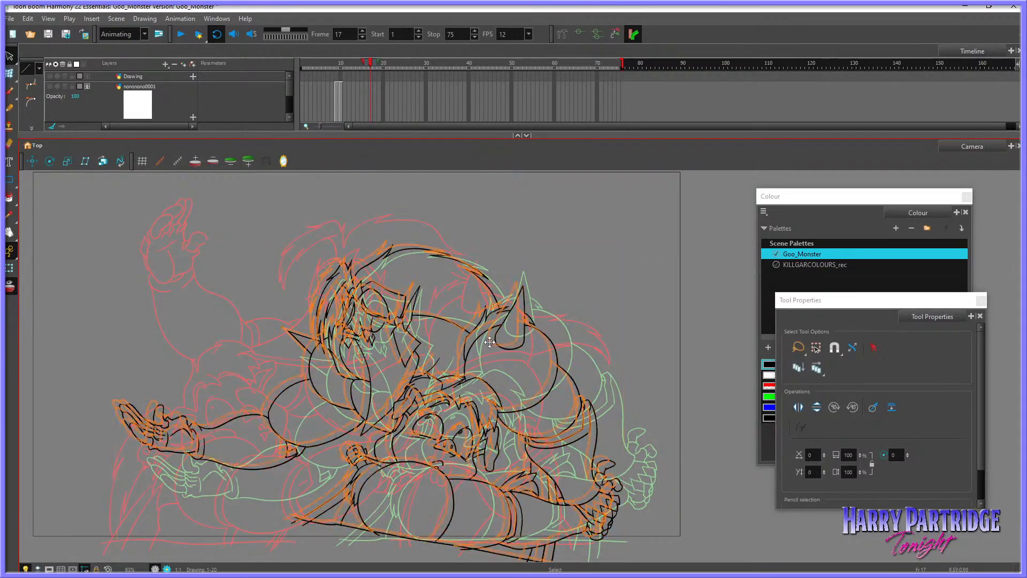
{"action": "left_click", "coordinate": [626, 295]}
Step: Turn off the onion skin and check the new in-between on frame 17 by flipping through frames 15 to 18
{"action": "left_click", "coordinate": [10, 286]}
{"action": "key", "text": "period"}
{"action": "key", "text": "comma"}
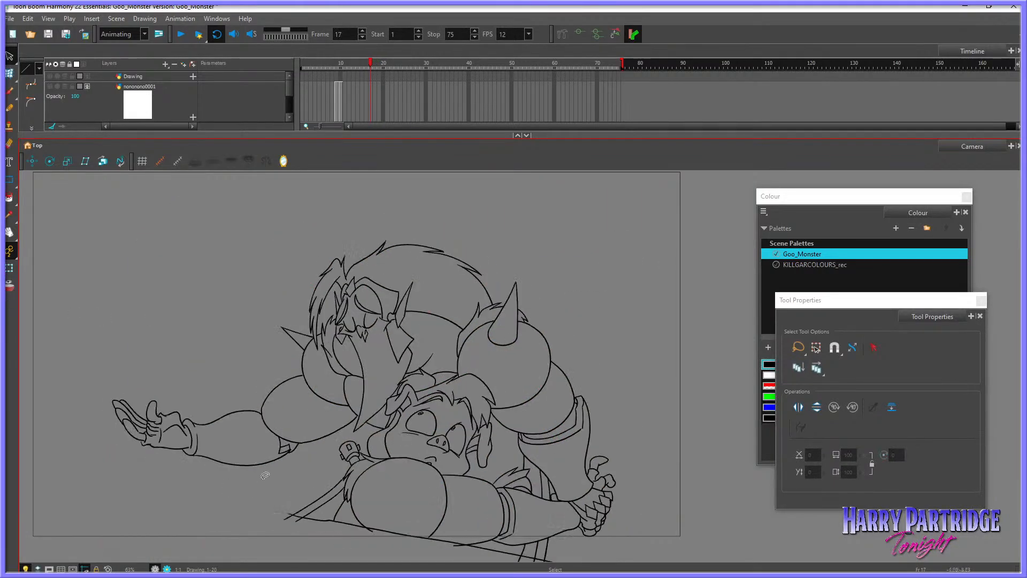
{"action": "key", "text": "comma"}
{"action": "key", "text": "comma"}
{"action": "key", "text": "period"}
{"action": "key", "text": "period"}
{"action": "key", "text": "period"}
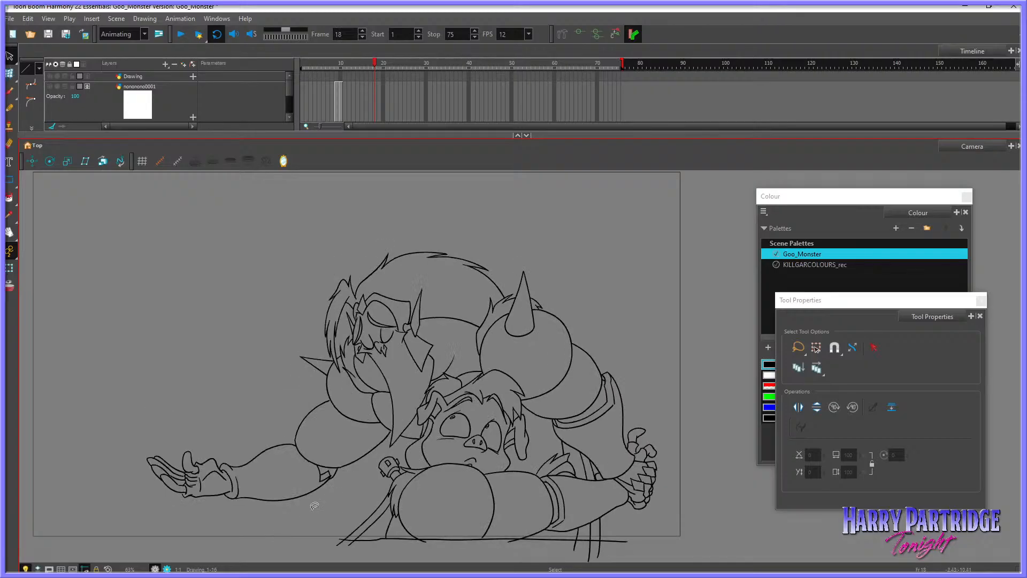
Step: Select the smaller pig-nosed character on frame 17, rotate it until its ground line is level, and shift it down and left
{"action": "key", "text": "comma"}
{"action": "mouse_move", "coordinate": [485, 374]}
{"action": "left_mouse_down"}
{"action": "mouse_move", "coordinate": [402, 378]}
{"action": "mouse_move", "coordinate": [383, 414]}
{"action": "mouse_move", "coordinate": [397, 437]}
{"action": "mouse_move", "coordinate": [354, 443]}
{"action": "mouse_move", "coordinate": [281, 523]}
{"action": "mouse_move", "coordinate": [463, 556]}
{"action": "mouse_move", "coordinate": [485, 548]}
{"action": "mouse_move", "coordinate": [518, 509]}
{"action": "mouse_move", "coordinate": [488, 397]}
{"action": "left_mouse_up"}
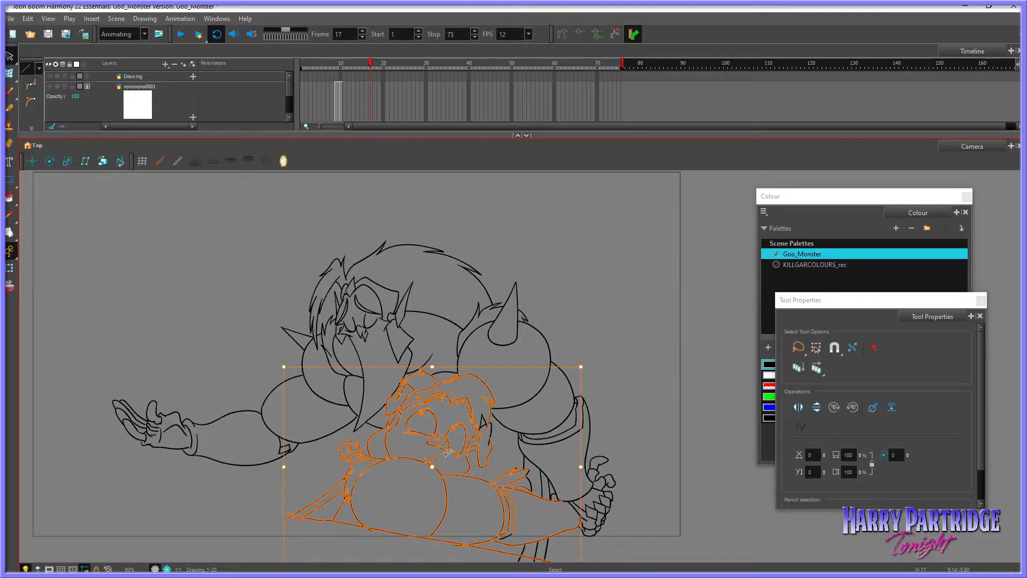
{"action": "left_click_drag", "start_coordinate": [595, 366], "coordinate": [558, 362]}
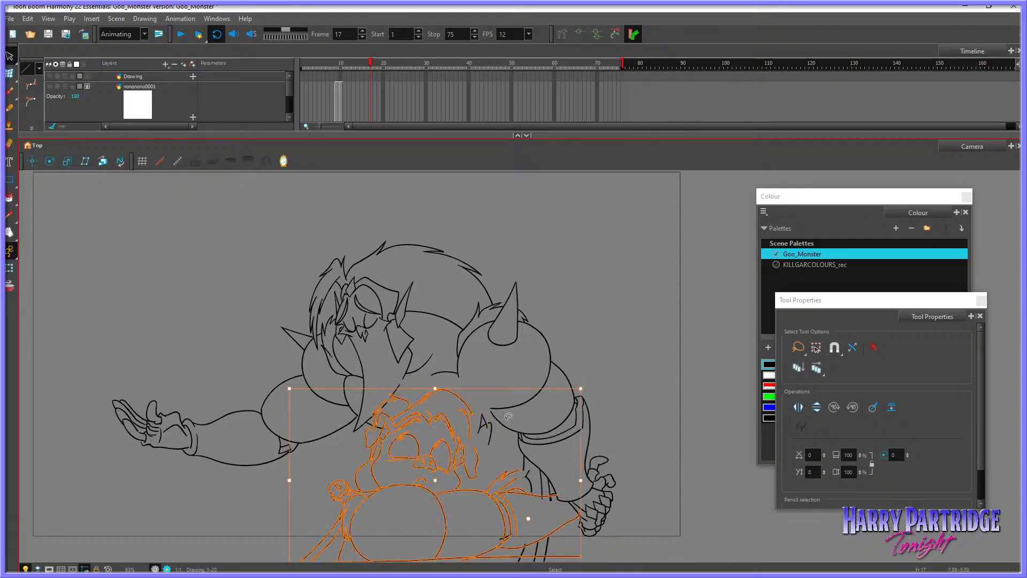
{"action": "left_click_drag", "start_coordinate": [528, 518], "coordinate": [482, 489]}
Step: Check the smaller character's new position on frame 17 against the frames before and after it
{"action": "key", "text": "period"}
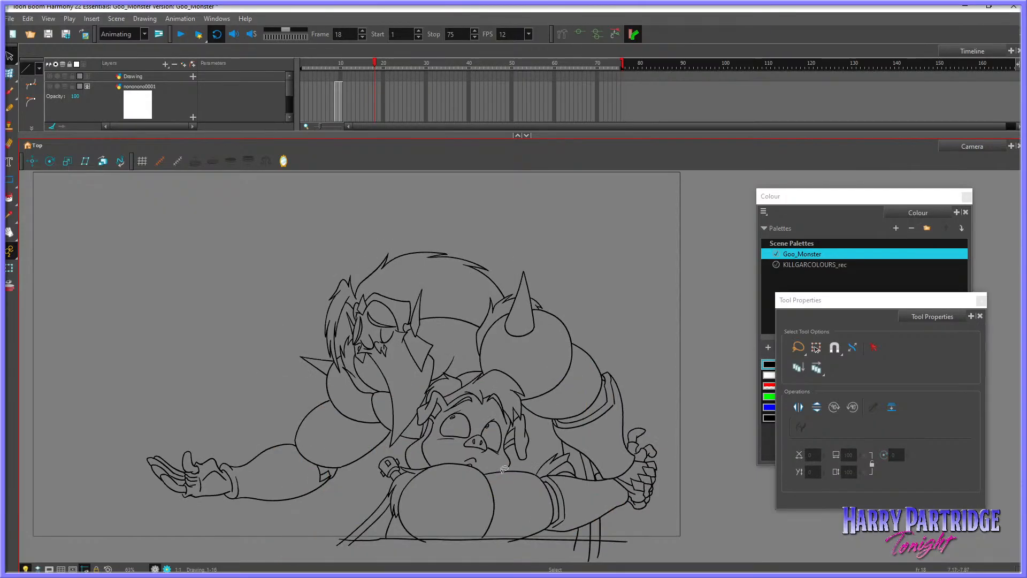
{"action": "key", "text": "comma"}
{"action": "key", "text": "comma"}
{"action": "key", "text": "period"}
{"action": "key", "text": "period"}
{"action": "key", "text": "comma"}
{"action": "key", "text": "comma"}
{"action": "key", "text": "comma"}
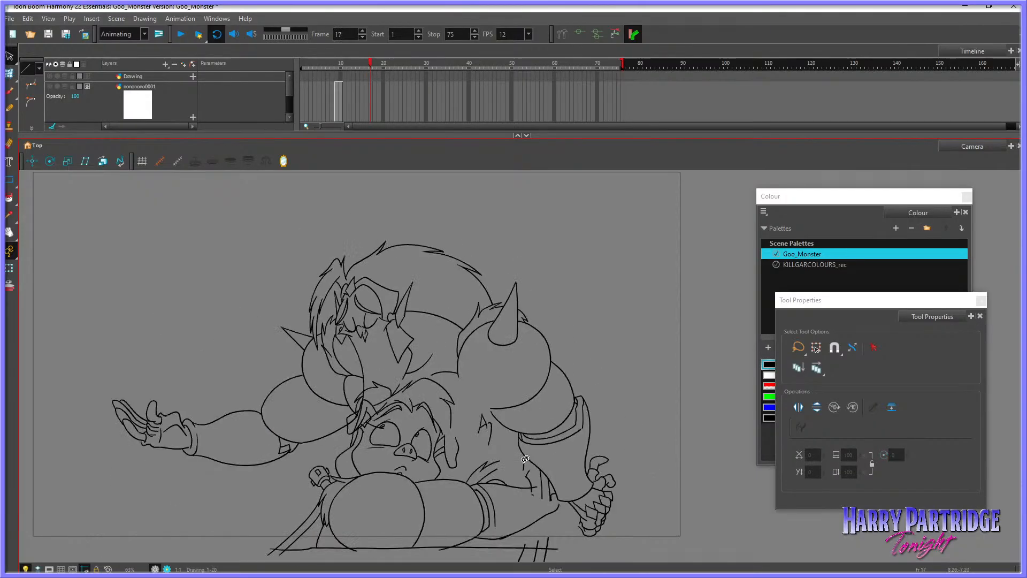
Step: Flip through the frames around frame 17 to examine how the larger character moves into the slumped pose
{"action": "key", "text": "period"}
{"action": "key", "text": "period"}
{"action": "key", "text": "period"}
{"action": "key", "text": "comma"}
{"action": "key", "text": "comma"}
{"action": "key", "text": "comma"}
{"action": "key", "text": "period"}
{"action": "key", "text": "period"}
{"action": "key", "text": "period"}
{"action": "key", "text": "comma"}
{"action": "key", "text": "comma"}
{"action": "key", "text": "period"}
{"action": "key", "text": "period"}
{"action": "key", "text": "comma"}
Step: Select the larger character's outstretched arm on frame 17 and stretch it slightly upward and to the left
{"action": "mouse_move", "coordinate": [238, 373]}
{"action": "left_mouse_down"}
{"action": "mouse_move", "coordinate": [250, 478]}
{"action": "mouse_move", "coordinate": [320, 413]}
{"action": "left_mouse_up"}
{"action": "mouse_move", "coordinate": [321, 459]}
{"action": "left_mouse_down"}
{"action": "mouse_move", "coordinate": [330, 429]}
{"action": "mouse_move", "coordinate": [313, 434]}
{"action": "left_mouse_up"}
{"action": "key", "text": "comma"}
{"action": "key", "text": "period"}
{"action": "key", "text": "period"}
{"action": "key", "text": "comma"}
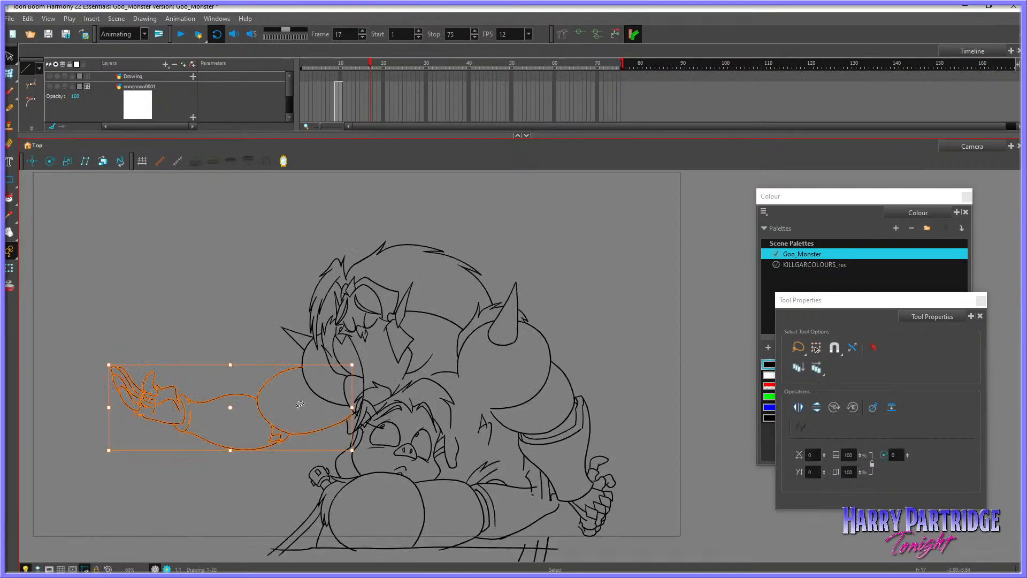
{"action": "left_click_drag", "start_coordinate": [230, 365], "coordinate": [230, 355]}
{"action": "left_click_drag", "start_coordinate": [109, 402], "coordinate": [99, 402]}
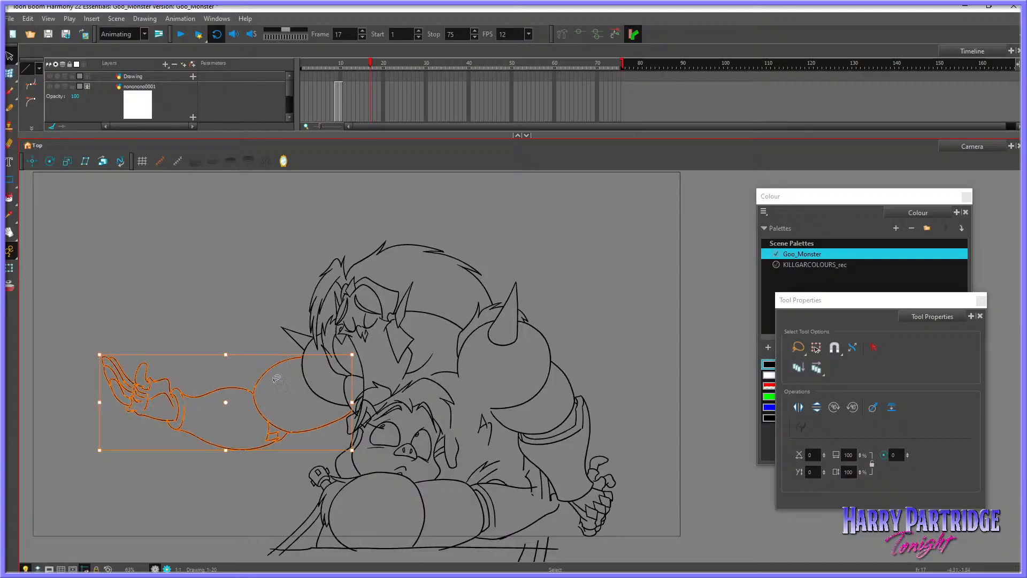
{"action": "left_click", "coordinate": [247, 476]}
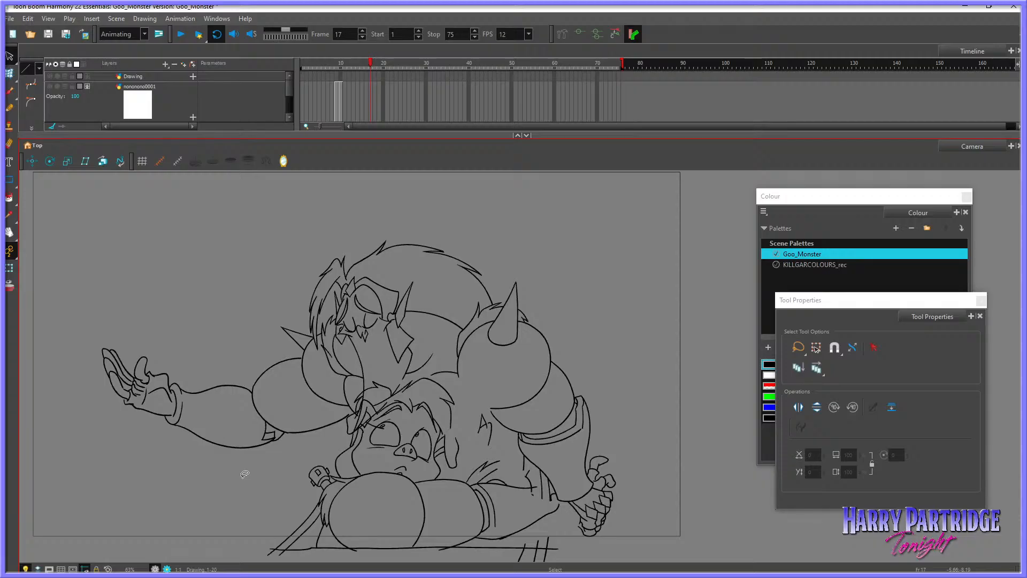
Step: Compare the adjusted outstretched arm on frame 17 with the neighbouring frames
{"action": "key", "text": "comma"}
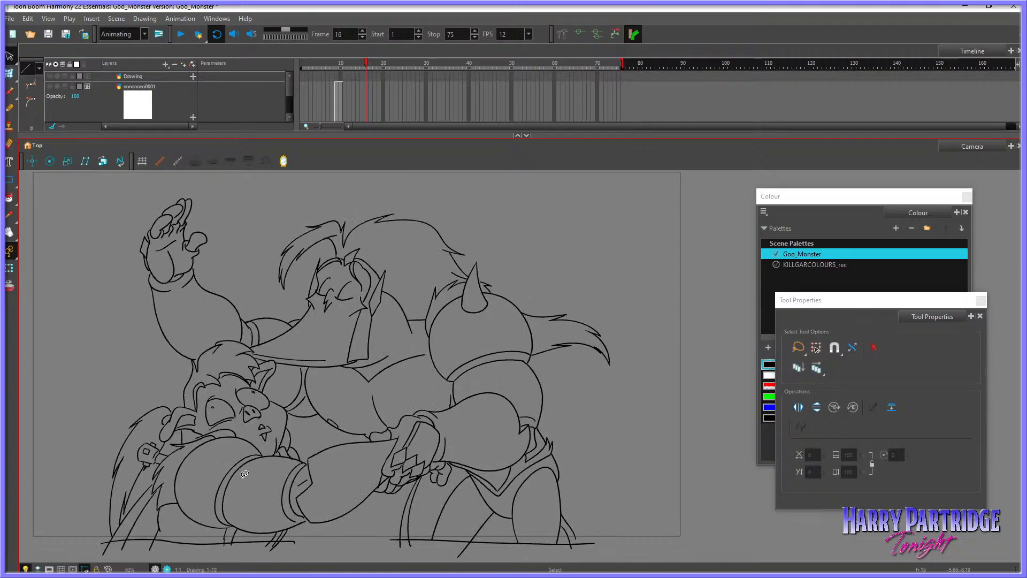
{"action": "key", "text": "period"}
{"action": "key", "text": "comma"}
{"action": "key", "text": "period"}
{"action": "key", "text": "comma"}
{"action": "key", "text": "comma"}
{"action": "key", "text": "period"}
{"action": "key", "text": "period"}
{"action": "key", "text": "period"}
{"action": "key", "text": "comma"}
Step: Pull the hair beside the larger character's face slightly to the left on frame 17 with the Envelope tool
{"action": "left_click", "coordinate": [9, 74]}
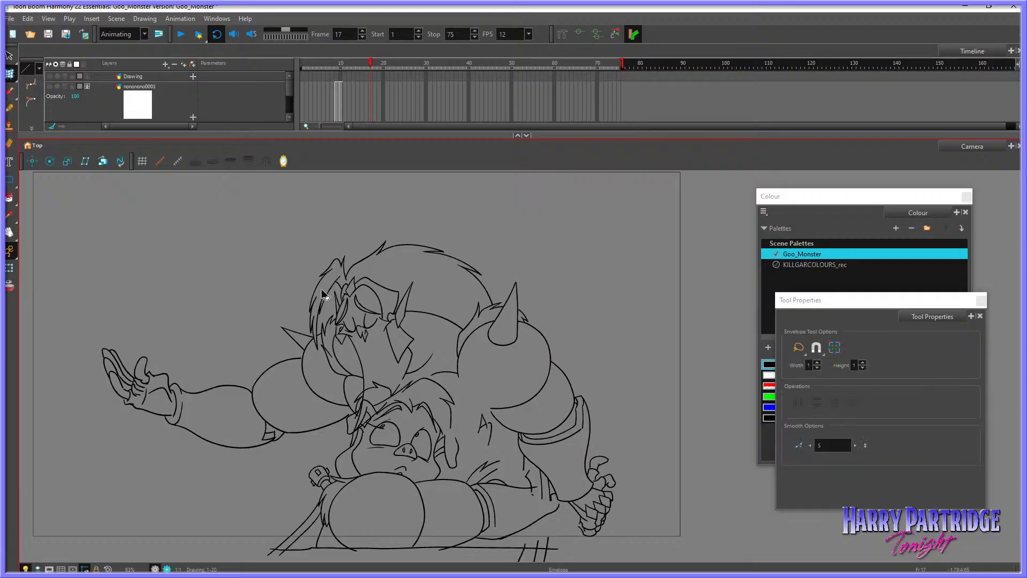
{"action": "left_click", "coordinate": [312, 302]}
{"action": "left_click_drag", "start_coordinate": [328, 350], "coordinate": [315, 348]}
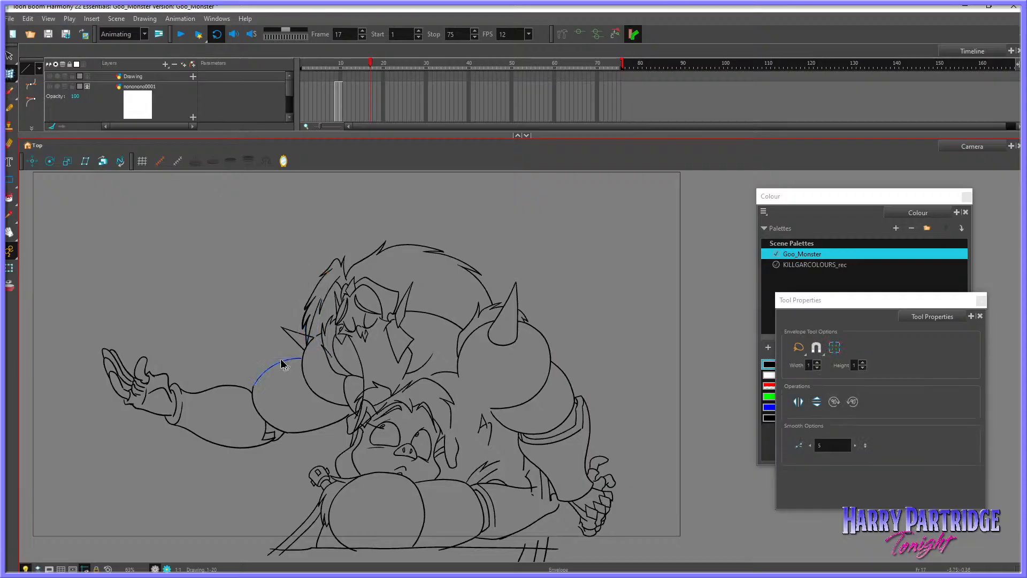
Step: Check the reshaped hair on frame 17 by flipping between the frames before and after it
{"action": "key", "text": "comma"}
{"action": "key", "text": "period"}
{"action": "key", "text": "period"}
{"action": "key", "text": "comma"}
{"action": "key", "text": "comma"}
{"action": "key", "text": "period"}
{"action": "key", "text": "period"}
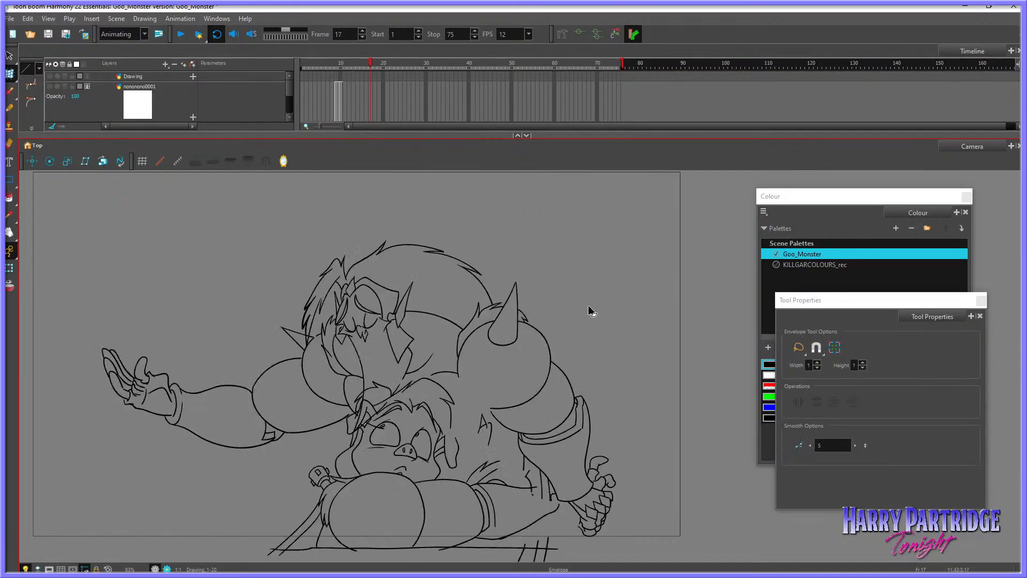
{"action": "key", "text": "comma"}
{"action": "key", "text": "period"}
{"action": "key", "text": "comma"}
{"action": "key", "text": "comma"}
{"action": "key", "text": "period"}
{"action": "key", "text": "period"}
{"action": "key", "text": "comma"}
Step: Select the larger character's back, spiked shoulder and upper arm on frame 17 and bulge them slightly outward with the Envelope tool
{"action": "left_click_drag", "start_coordinate": [528, 236], "coordinate": [591, 287]}
{"action": "left_click", "coordinate": [596, 256]}
{"action": "mouse_move", "coordinate": [568, 233]}
{"action": "left_mouse_down"}
{"action": "mouse_move", "coordinate": [493, 424]}
{"action": "mouse_move", "coordinate": [630, 362]}
{"action": "left_mouse_up"}
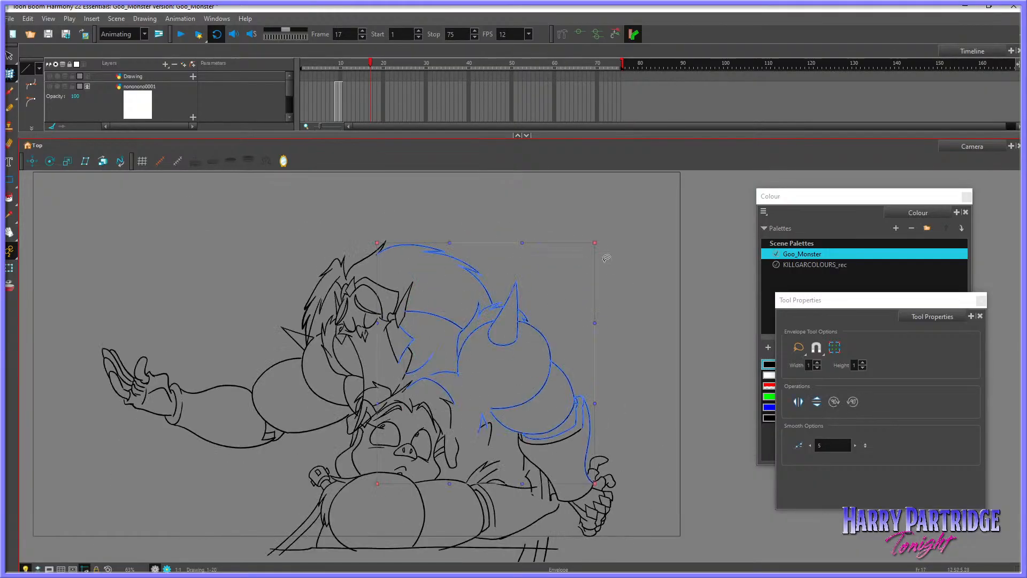
{"action": "left_click_drag", "start_coordinate": [595, 323], "coordinate": [601, 314]}
Step: Try to warp the larger character's back and spiked shoulder further upward and outward on frame 17
{"action": "left_click_drag", "start_coordinate": [595, 243], "coordinate": [601, 213]}
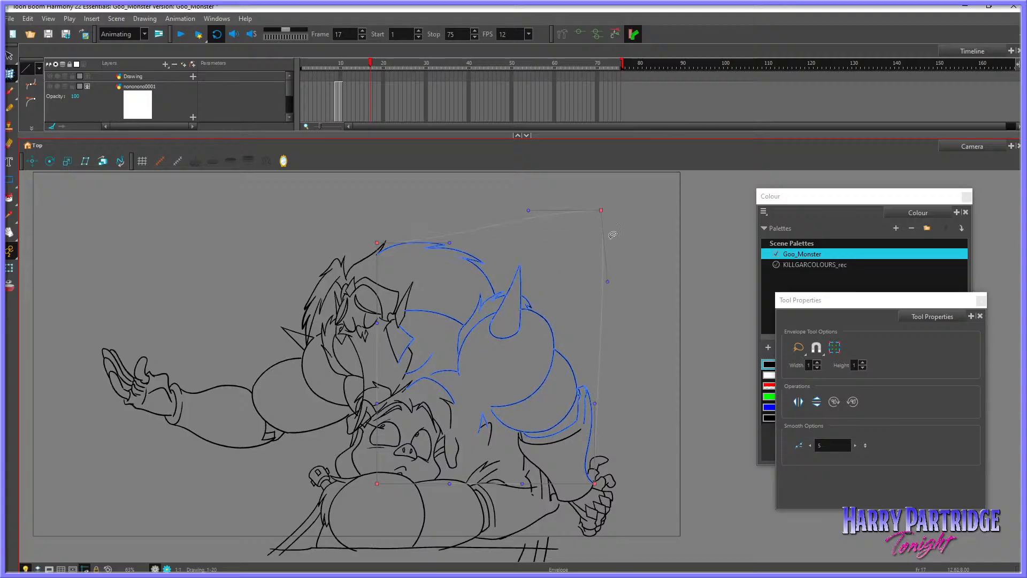
{"action": "left_click_drag", "start_coordinate": [608, 284], "coordinate": [641, 287]}
{"action": "left_click", "coordinate": [641, 294]}
{"action": "key", "text": "comma"}
{"action": "key", "text": "period"}
{"action": "key", "text": "period"}
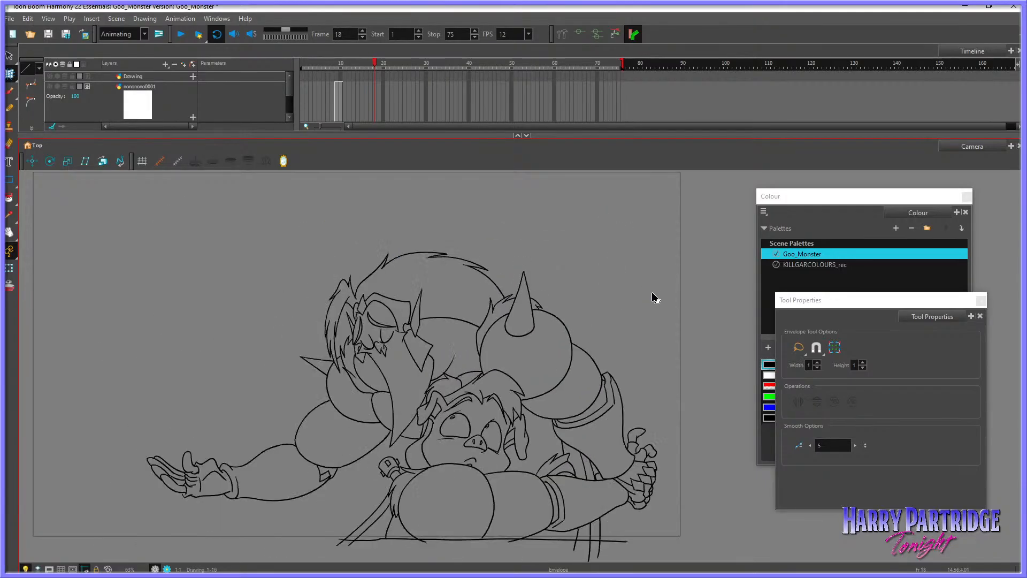
{"action": "key", "text": "comma"}
{"action": "key", "text": "ctrl+z"}
{"action": "key", "text": "ctrl+z"}
{"action": "key", "text": "ctrl+z"}
{"action": "left_click", "coordinate": [636, 309]}
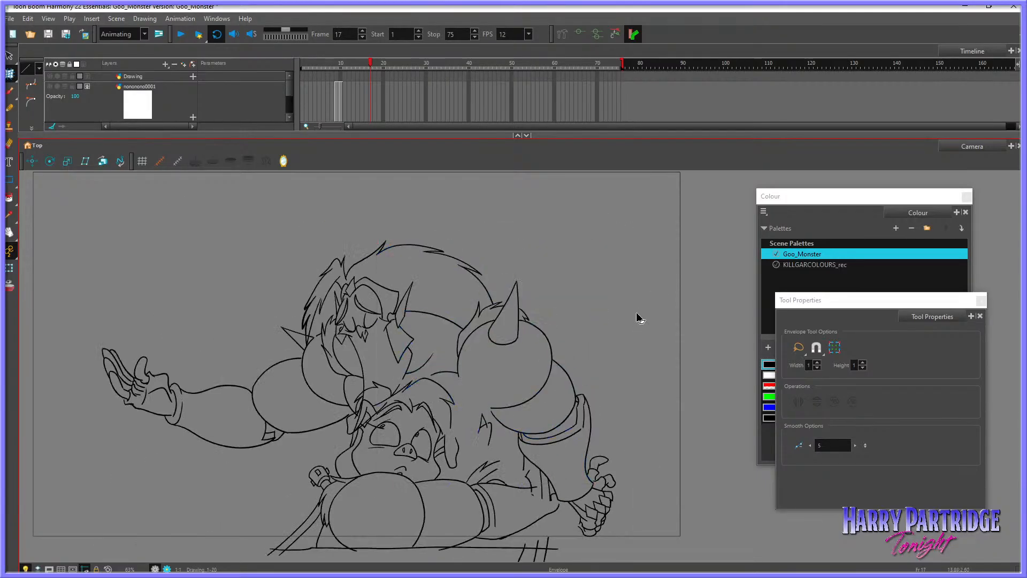
Step: Brush two long strands on frame 17 running from the larger character's chin down to the lower left behind the smaller character
{"action": "key", "text": "period"}
{"action": "key", "text": "comma"}
{"action": "key", "text": "period"}
{"action": "key", "text": "comma"}
{"action": "key", "text": "comma"}
{"action": "key", "text": "period"}
{"action": "left_click", "coordinate": [293, 511]}
{"action": "key", "text": "alt+b"}
{"action": "left_click_drag", "start_coordinate": [359, 408], "coordinate": [283, 468]}
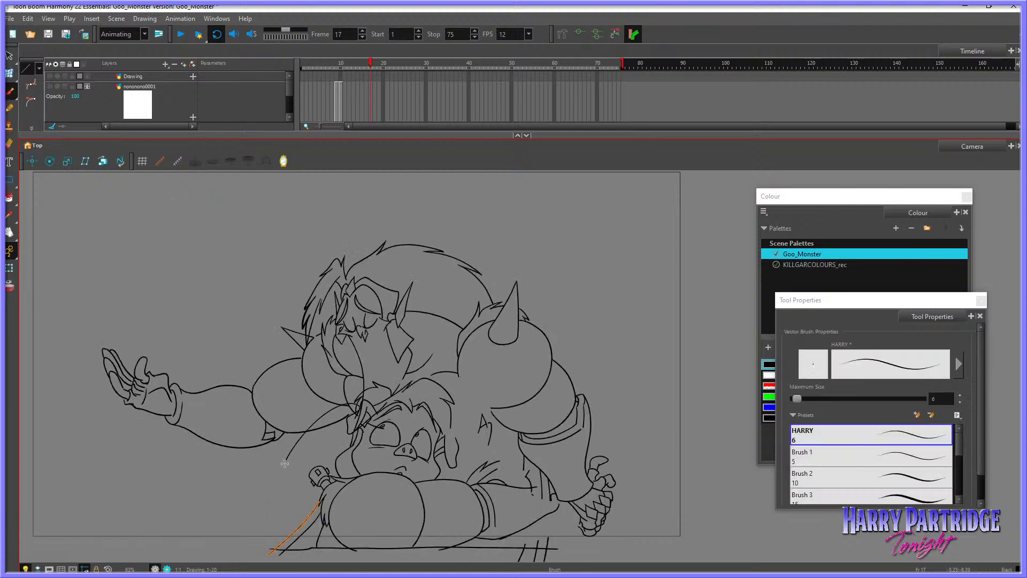
{"action": "left_click_drag", "start_coordinate": [355, 431], "coordinate": [238, 533]}
Step: Flip through frames 14 to 18 to check the newly drawn strands in motion
{"action": "key", "text": "period"}
{"action": "key", "text": "comma"}
{"action": "key", "text": "comma"}
{"action": "key", "text": "comma"}
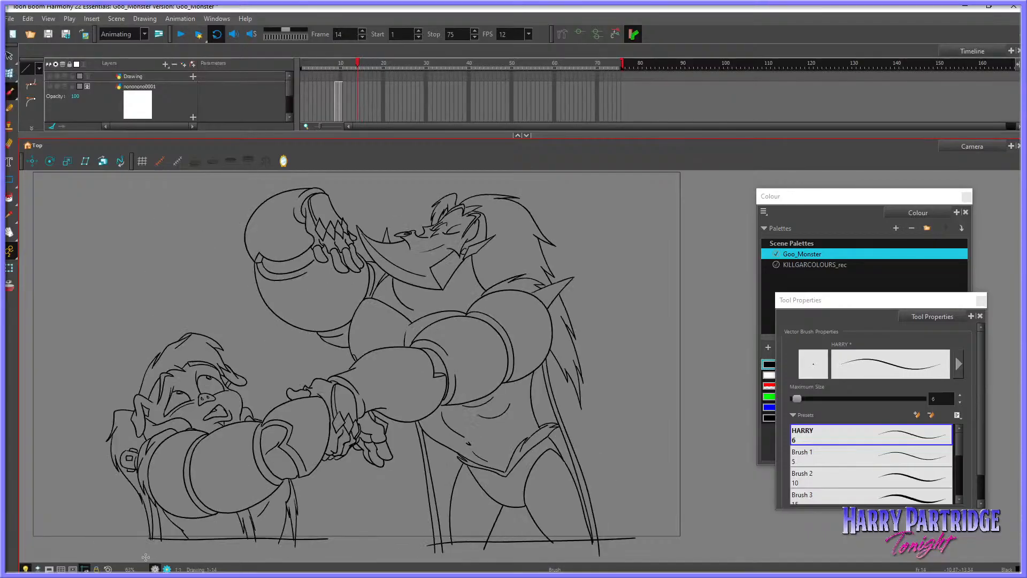
{"action": "key", "text": "period"}
{"action": "key", "text": "period"}
{"action": "key", "text": "period"}
{"action": "key", "text": "comma"}
{"action": "key", "text": "comma"}
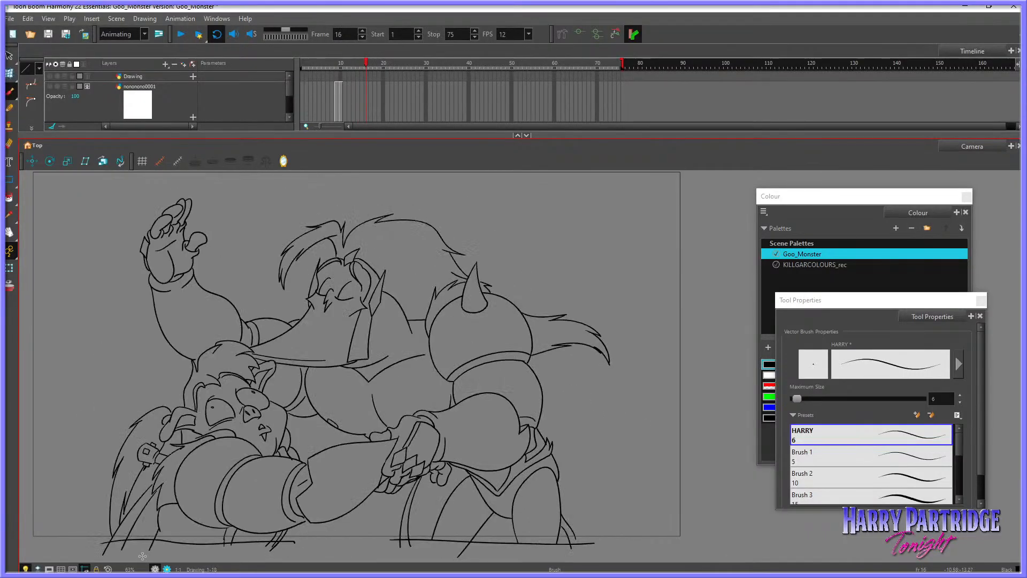
{"action": "key", "text": "period"}
{"action": "key", "text": "period"}
{"action": "key", "text": "comma"}
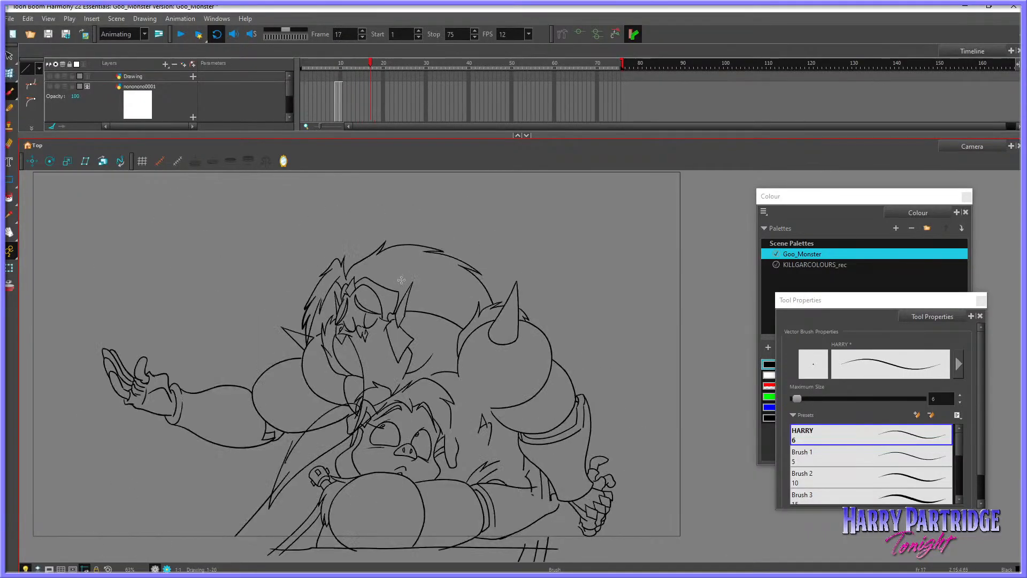
Step: Reshape the larger character's pointed ear on frame 17 and expand the hair outline over its back with the Envelope tool
{"action": "left_click", "coordinate": [11, 78]}
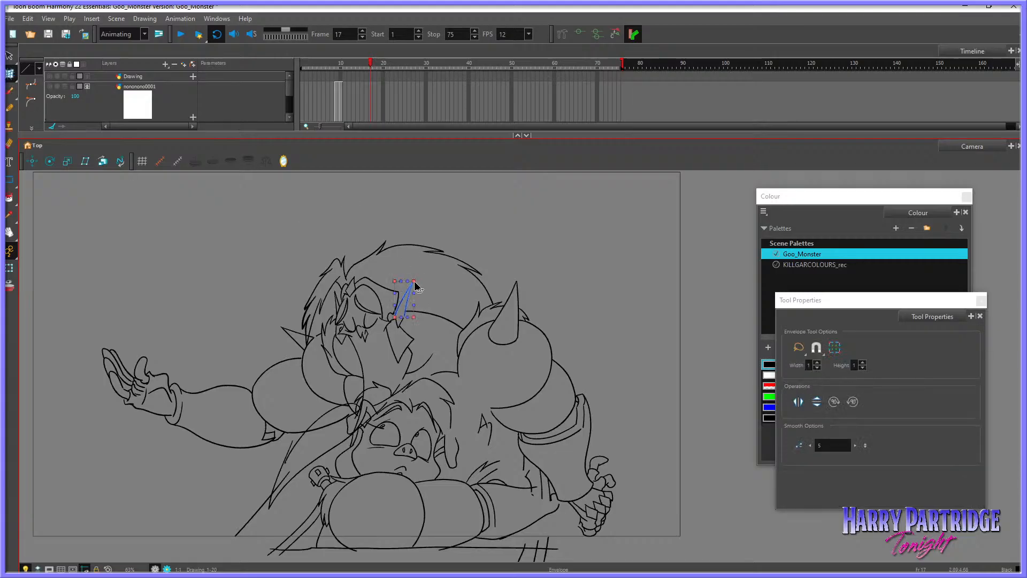
{"action": "key", "text": "comma"}
{"action": "key", "text": "period"}
{"action": "key", "text": "period"}
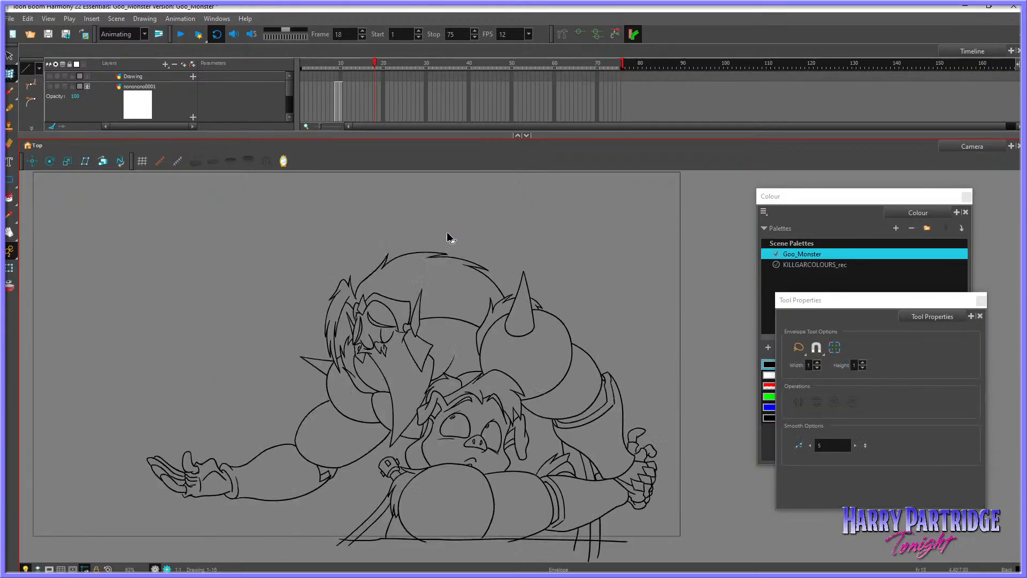
{"action": "key", "text": "comma"}
{"action": "mouse_move", "coordinate": [418, 209]}
{"action": "left_mouse_down"}
{"action": "mouse_move", "coordinate": [360, 237]}
{"action": "mouse_move", "coordinate": [507, 245]}
{"action": "left_mouse_up"}
{"action": "left_click_drag", "start_coordinate": [494, 304], "coordinate": [504, 302]}
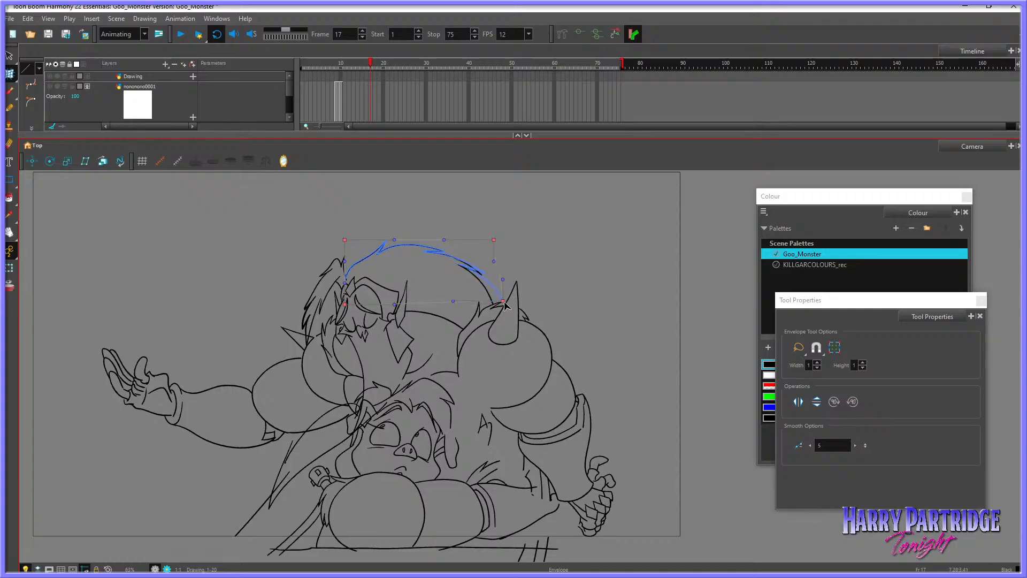
{"action": "left_click_drag", "start_coordinate": [395, 239], "coordinate": [398, 228]}
{"action": "left_click", "coordinate": [359, 212]}
Step: Compare the reshaped ear and back hair on frame 17 with the surrounding frames
{"action": "key", "text": "comma"}
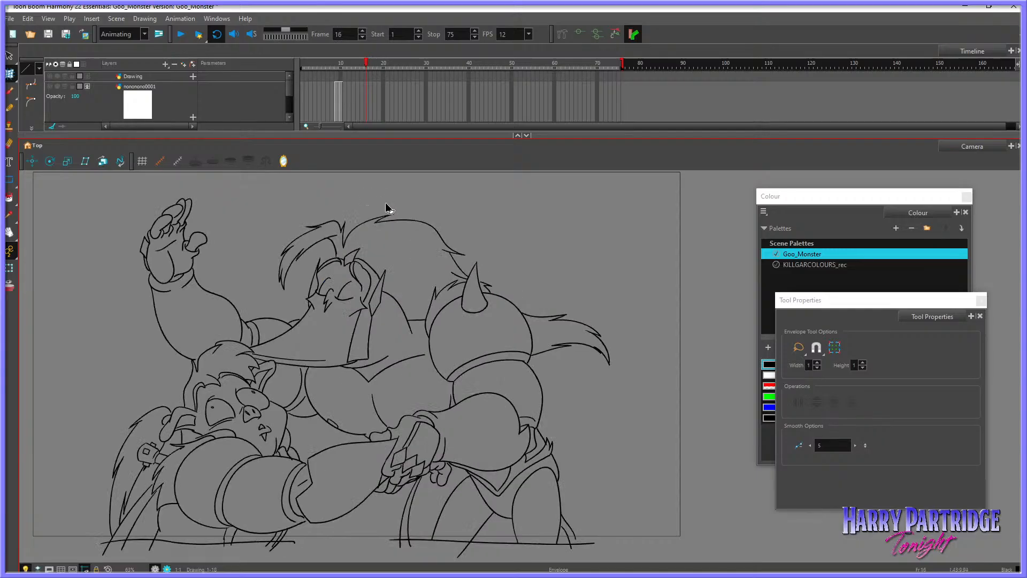
{"action": "key", "text": "period"}
{"action": "key", "text": "period"}
{"action": "key", "text": "comma"}
{"action": "key", "text": "comma"}
{"action": "key", "text": "comma"}
{"action": "key", "text": "period"}
{"action": "key", "text": "period"}
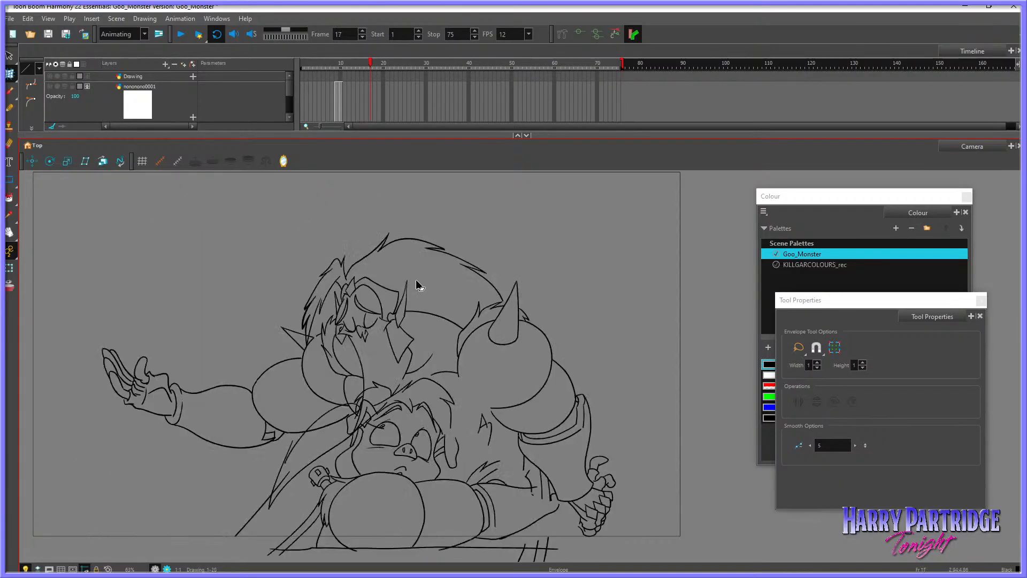
{"action": "key", "text": "period"}
{"action": "key", "text": "comma"}
{"action": "key", "text": "comma"}
{"action": "key", "text": "period"}
{"action": "key", "text": "comma"}
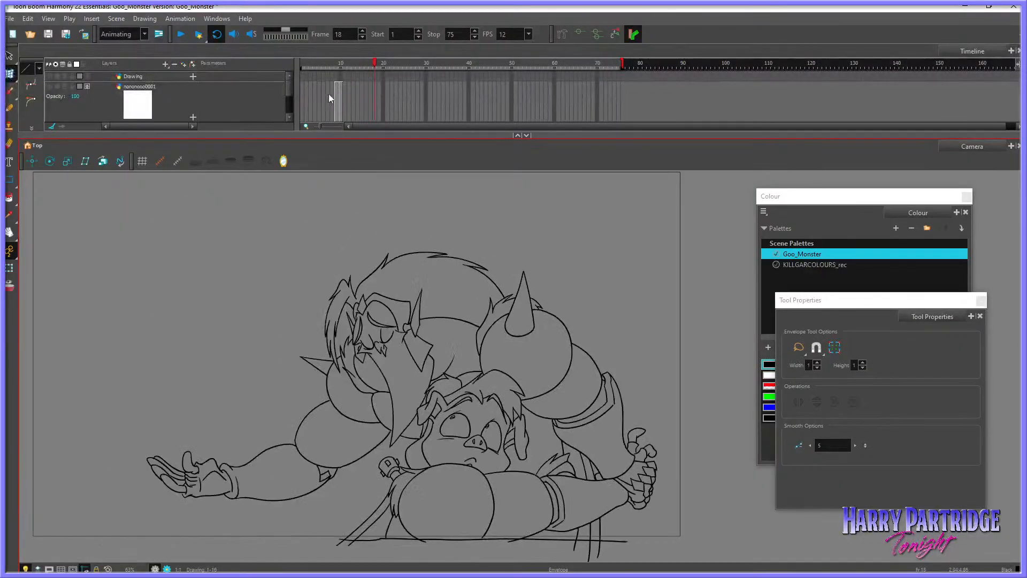
Step: Play the animation through the slumping motion, then step back through the frames to review frame 17
{"action": "left_click", "coordinate": [329, 87]}
{"action": "left_click", "coordinate": [181, 34]}
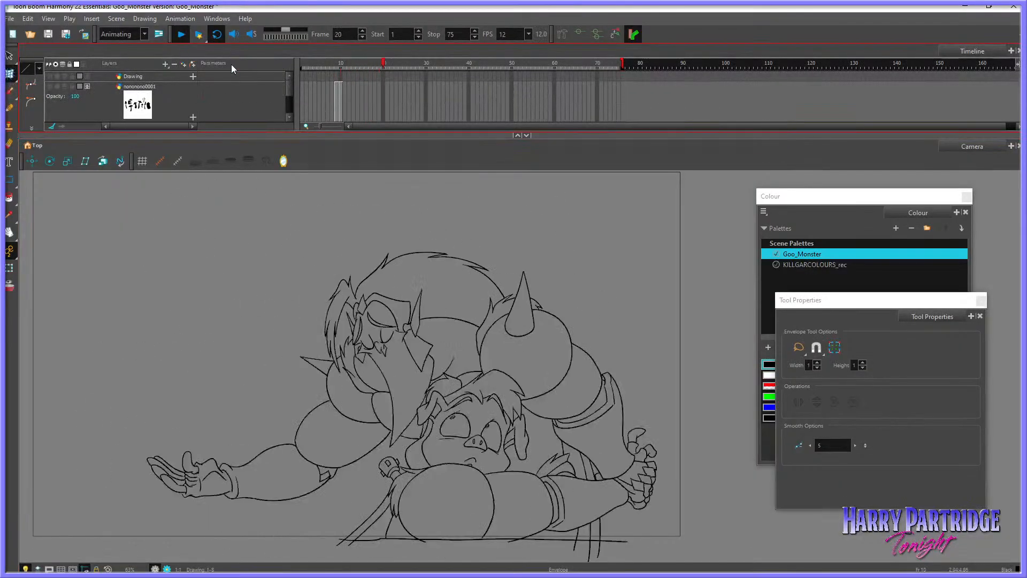
{"action": "left_click", "coordinate": [386, 65]}
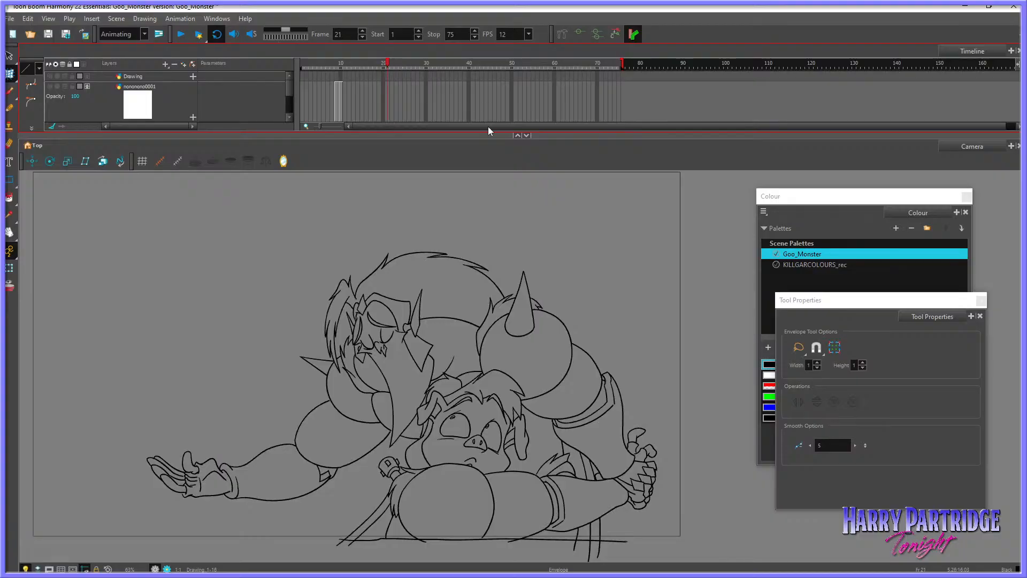
{"action": "key", "text": "comma"}
{"action": "key", "text": "comma"}
{"action": "key", "text": "comma"}
{"action": "key", "text": "comma"}
{"action": "key", "text": "comma"}
{"action": "key", "text": "comma"}
{"action": "key", "text": "period"}
{"action": "key", "text": "period"}
{"action": "key", "text": "period"}
{"action": "key", "text": "comma"}
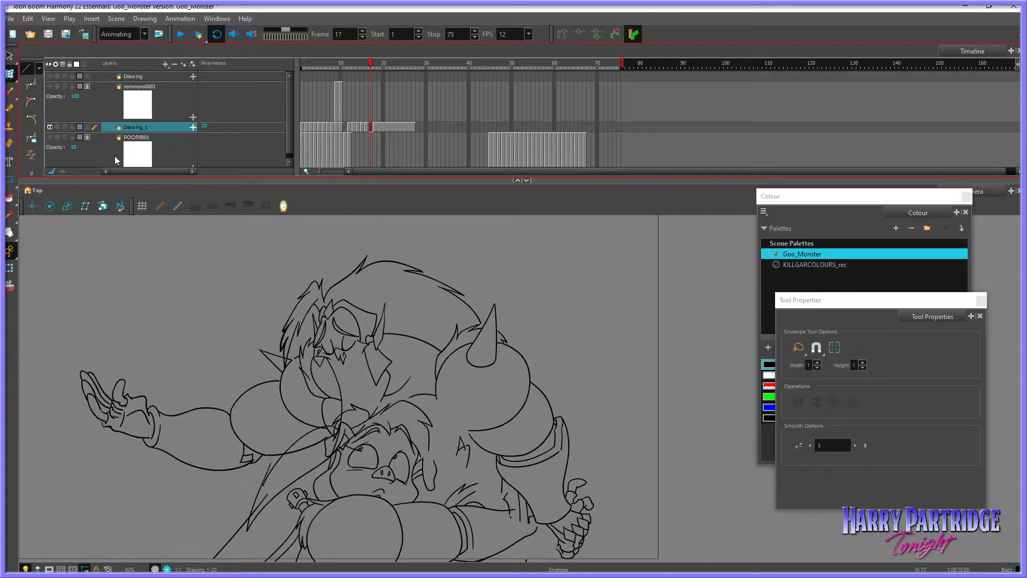
Step: Select all the artwork on frame 17 of Drawing_1 and cut it
{"action": "left_click", "coordinate": [9, 55]}
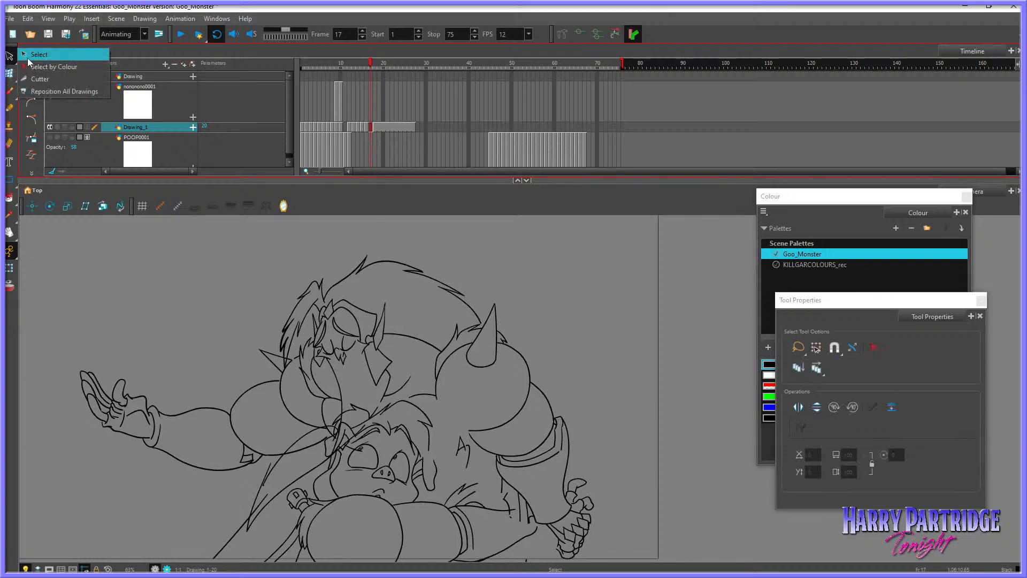
{"action": "left_click", "coordinate": [28, 60]}
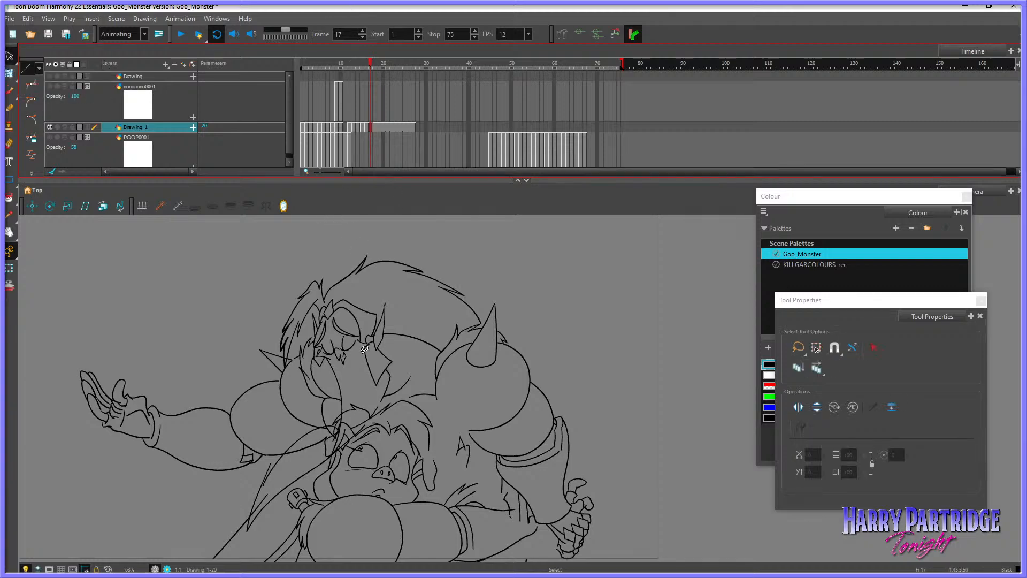
{"action": "scroll", "coordinate": [365, 349], "scroll_direction": "down", "scroll_amount": 1}
{"action": "mouse_move", "coordinate": [228, 304]}
{"action": "left_mouse_down"}
{"action": "mouse_move", "coordinate": [198, 559]}
{"action": "mouse_move", "coordinate": [496, 269]}
{"action": "mouse_move", "coordinate": [310, 263]}
{"action": "left_mouse_up"}
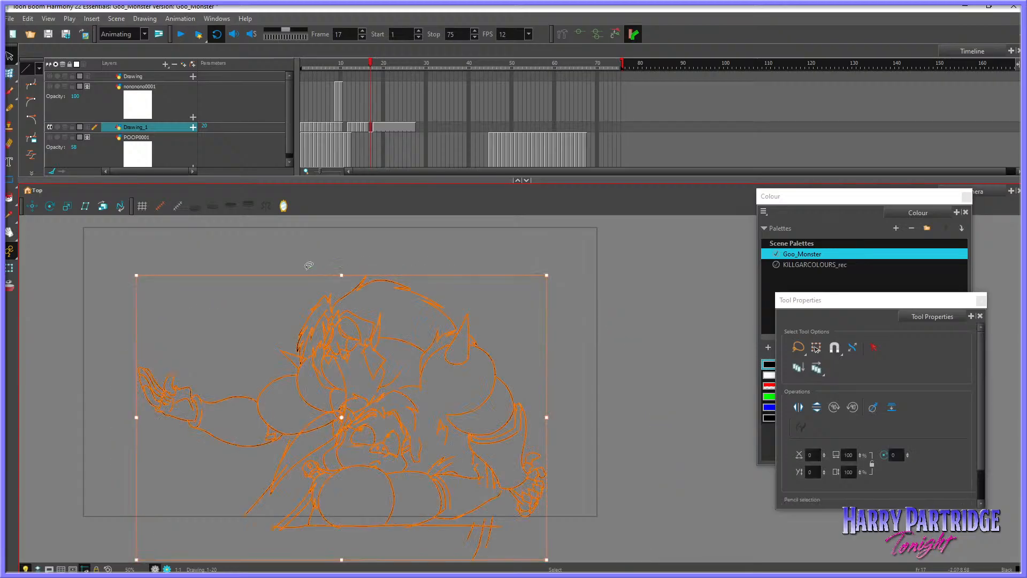
{"action": "left_click", "coordinate": [28, 18]}
{"action": "left_click", "coordinate": [40, 52]}
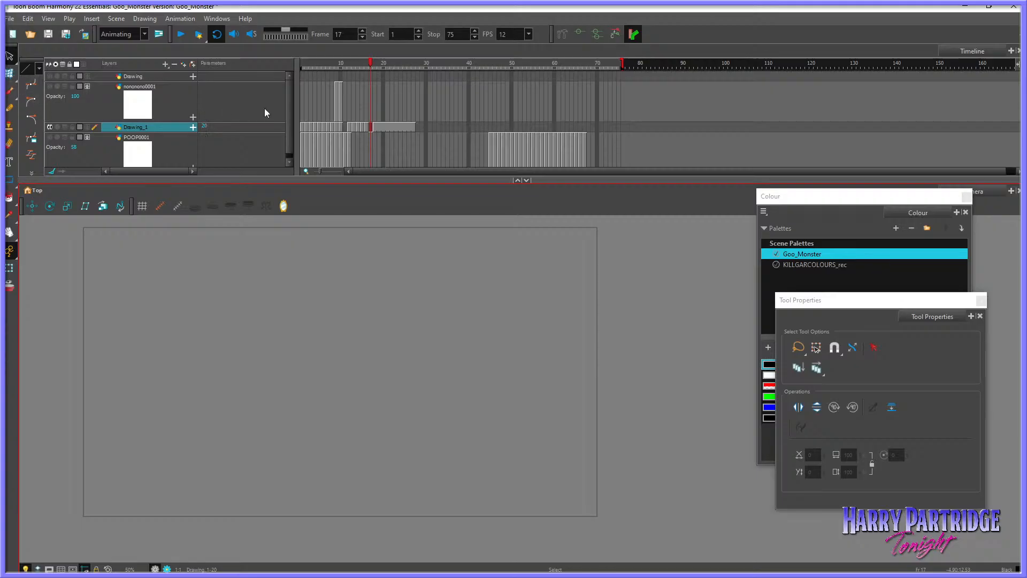
Step: Enable the POOP0001 layer and paste the cut artwork into its frame 17 cell
{"action": "left_click", "coordinate": [371, 134]}
{"action": "right_click", "coordinate": [335, 271]}
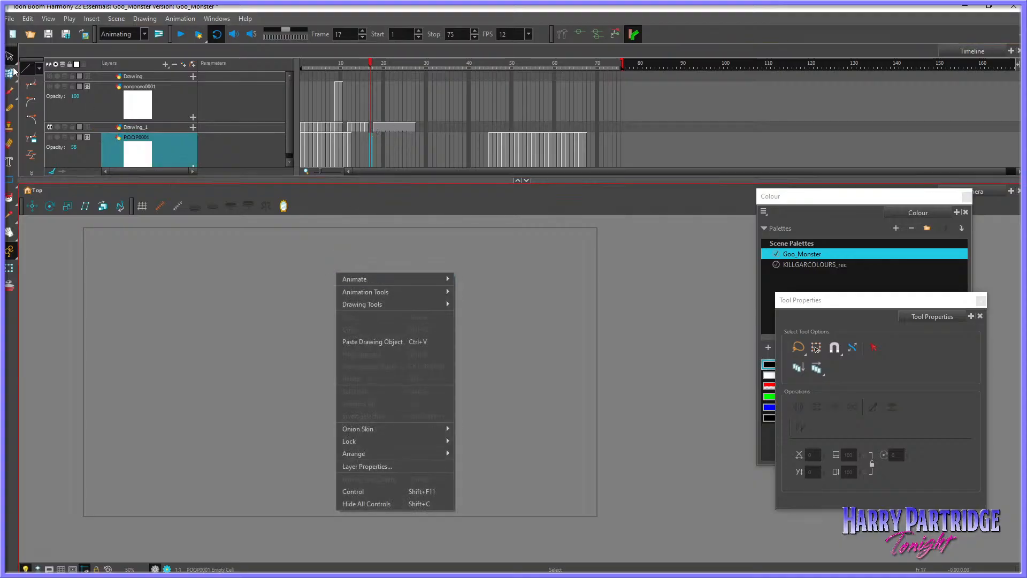
{"action": "key", "text": "Escape"}
{"action": "right_click", "coordinate": [321, 279]}
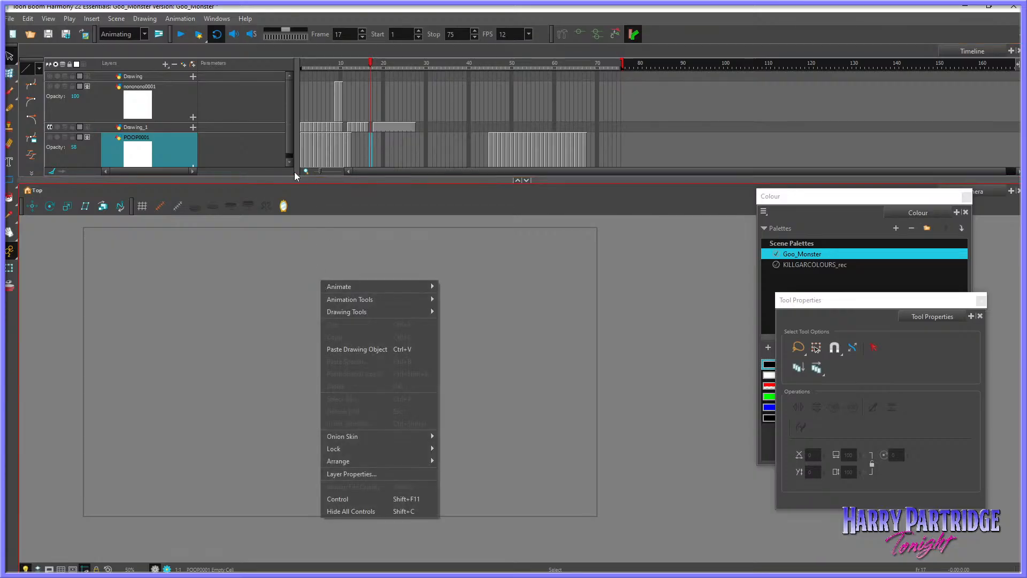
{"action": "left_click", "coordinate": [53, 135]}
{"action": "right_click", "coordinate": [330, 272]}
{"action": "left_click", "coordinate": [360, 331]}
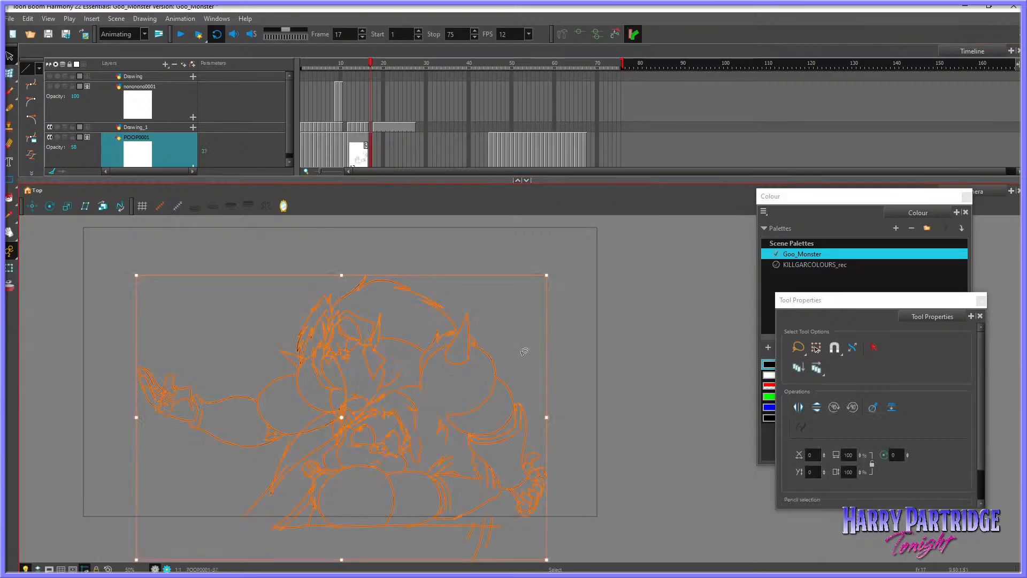
{"action": "left_click", "coordinate": [608, 360]}
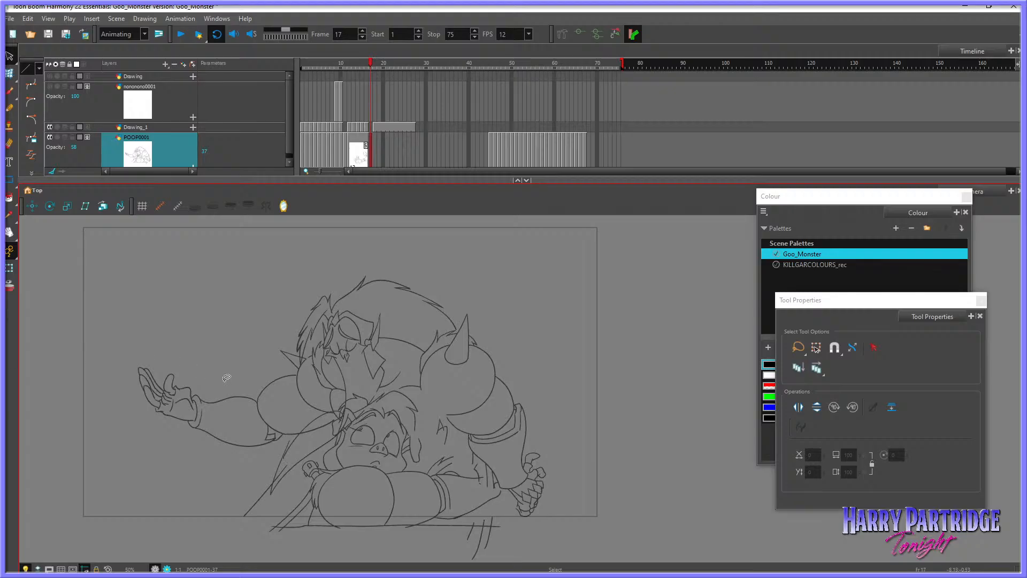
Step: Select the empty frame 17 cell of Drawing_1, enlarge the drawing area and compare with frame 16
{"action": "left_click", "coordinate": [363, 140]}
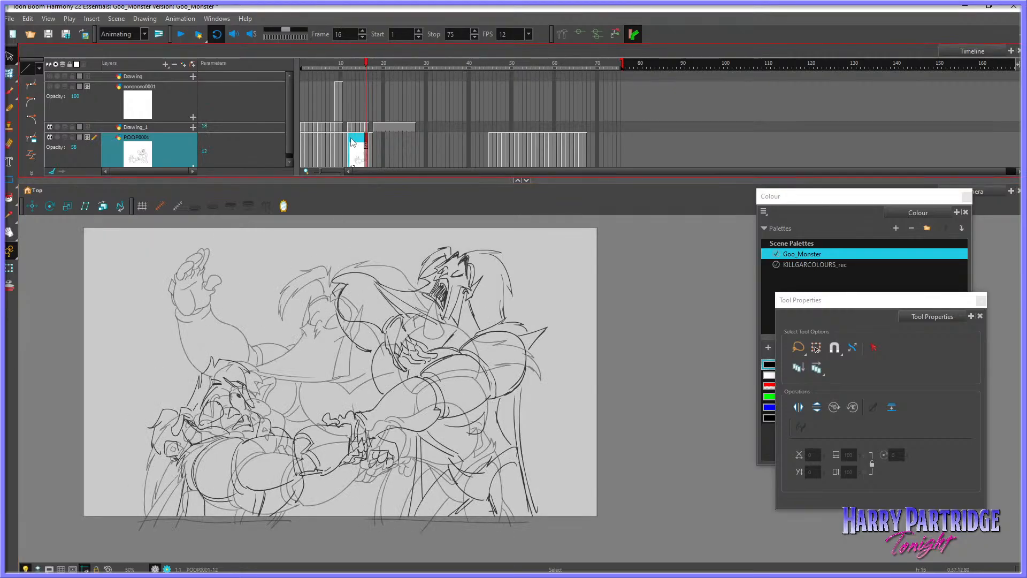
{"action": "left_click", "coordinate": [370, 128]}
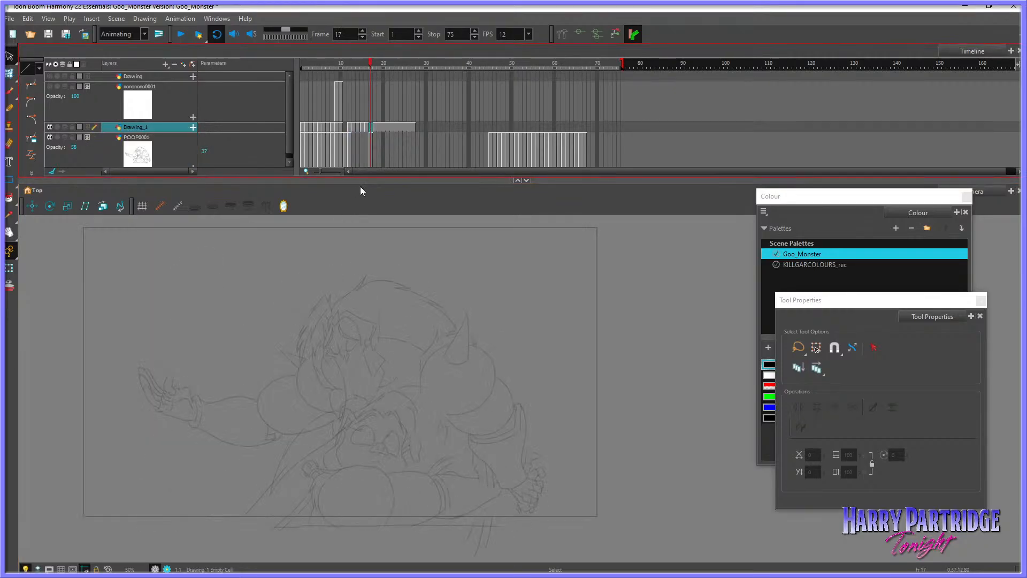
{"action": "left_click_drag", "start_coordinate": [361, 181], "coordinate": [360, 160]}
{"action": "scroll", "coordinate": [385, 421], "scroll_direction": "up", "scroll_amount": 3}
{"action": "key", "text": "comma"}
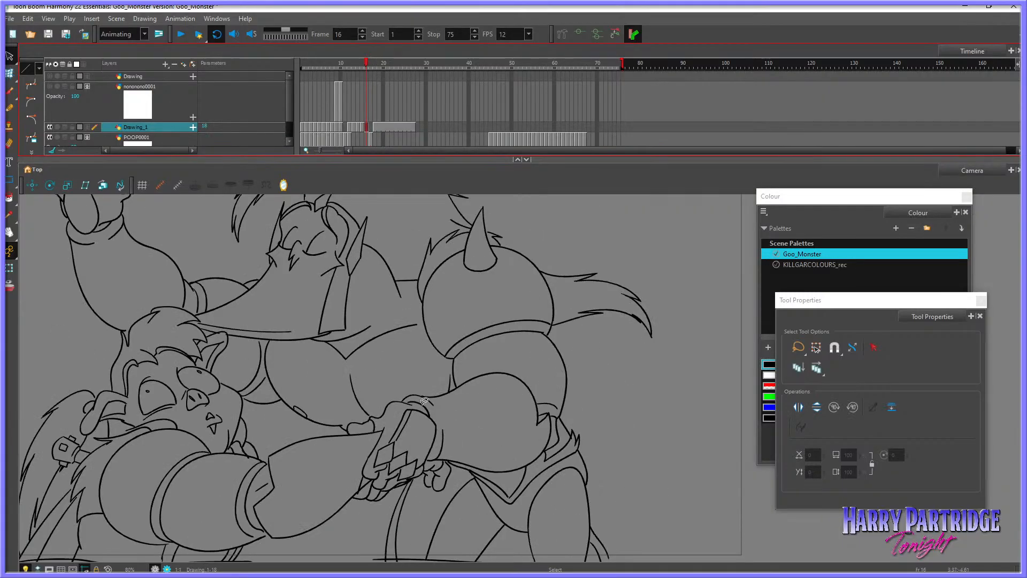
Step: Compare frames 15 to 18 of Drawing_1 to study how both characters move through the in-between
{"action": "scroll", "coordinate": [425, 401], "scroll_direction": "down", "scroll_amount": 3}
{"action": "key", "text": "period"}
{"action": "key", "text": "comma"}
{"action": "key", "text": "comma"}
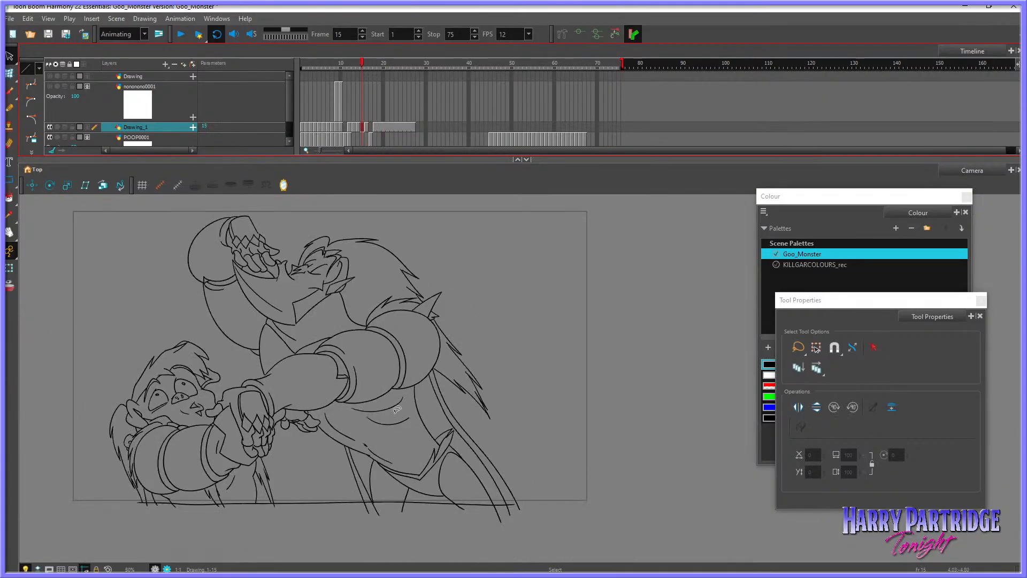
{"action": "key", "text": "period"}
{"action": "key", "text": "period"}
{"action": "key", "text": "period"}
{"action": "scroll", "coordinate": [430, 424], "scroll_direction": "up", "scroll_amount": 1}
{"action": "key", "text": "comma"}
{"action": "key", "text": "comma"}
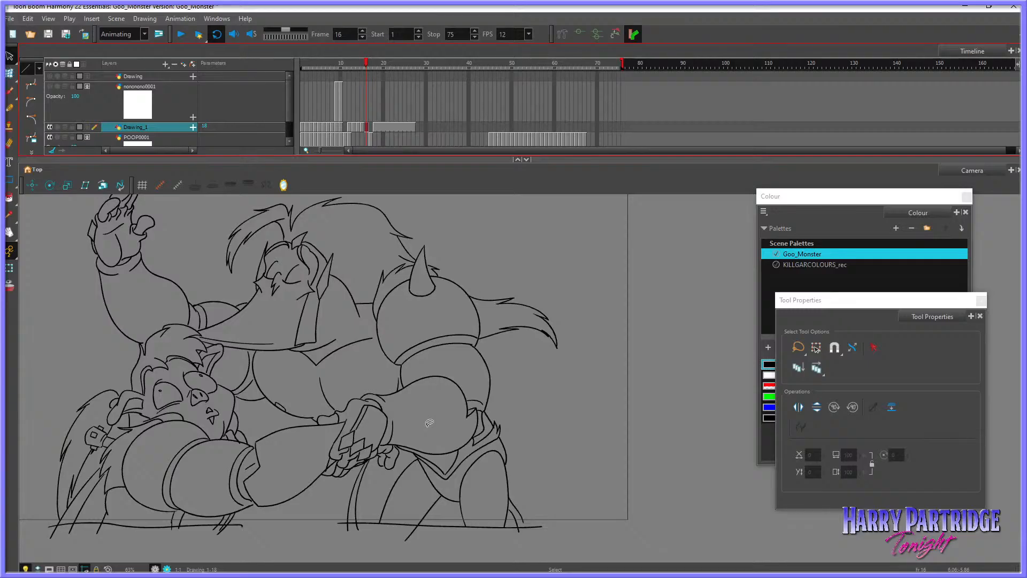
{"action": "key", "text": "period"}
{"action": "key", "text": "period"}
{"action": "key", "text": "comma"}
{"action": "scroll", "coordinate": [458, 465], "scroll_direction": "up", "scroll_amount": 1}
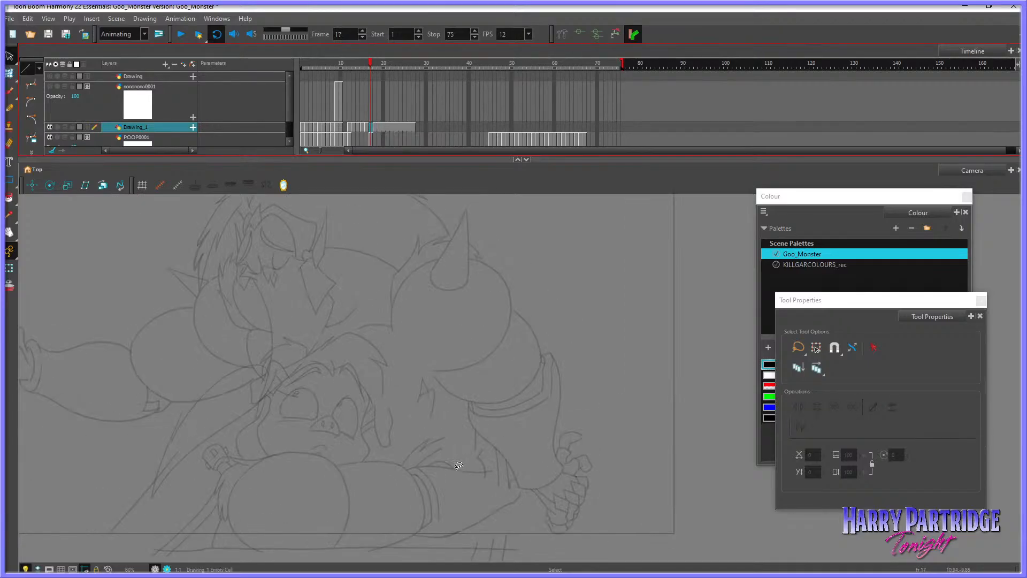
Step: Ink the pig-nosed character's ear outline on frame 17 of Drawing_1 with the HARRY brush, using the faint rough as a guide
{"action": "left_click", "coordinate": [10, 92]}
{"action": "key", "text": "comma"}
{"action": "key", "text": "period"}
{"action": "key", "text": "period"}
{"action": "key", "text": "comma"}
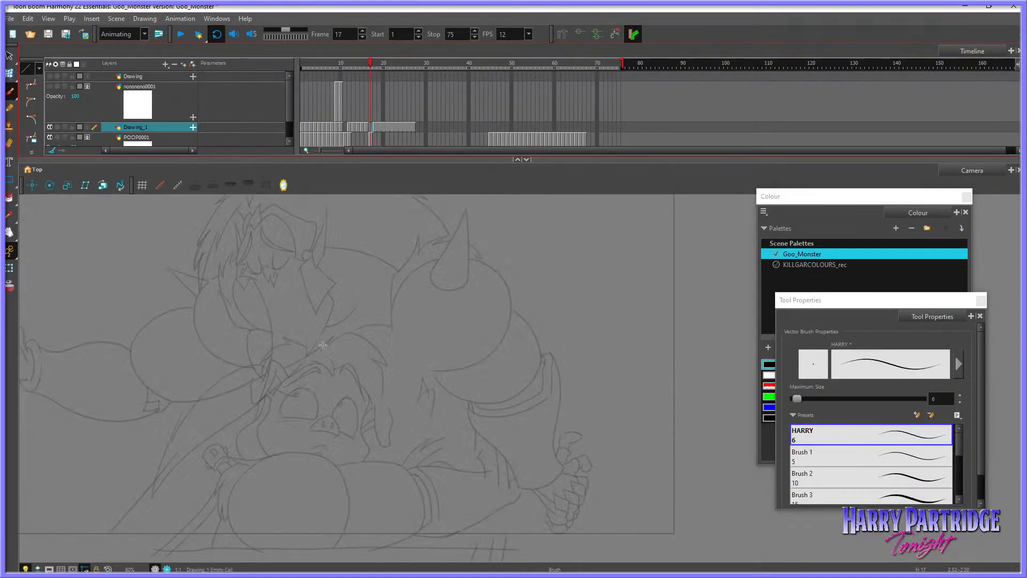
{"action": "mouse_move", "coordinate": [289, 375]}
{"action": "left_mouse_down"}
{"action": "mouse_move", "coordinate": [267, 364]}
{"action": "mouse_move", "coordinate": [246, 394]}
{"action": "mouse_move", "coordinate": [276, 374]}
{"action": "left_mouse_up"}
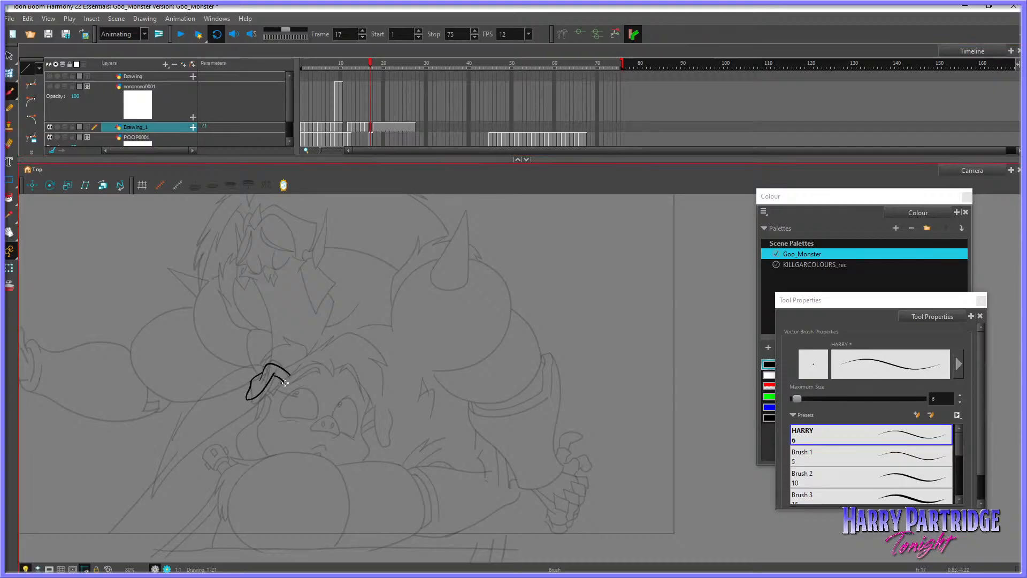
{"action": "key", "text": "period"}
{"action": "key", "text": "comma"}
{"action": "key", "text": "comma"}
{"action": "key", "text": "period"}
Step: Rework the fold lines inside the pig-nosed character's ear on frame 17, checking them against frames 16 and 18
{"action": "key", "text": "ctrl+z"}
{"action": "mouse_move", "coordinate": [260, 376]}
{"action": "left_mouse_down"}
{"action": "mouse_move", "coordinate": [244, 398]}
{"action": "mouse_move", "coordinate": [274, 375]}
{"action": "mouse_move", "coordinate": [273, 395]}
{"action": "mouse_move", "coordinate": [282, 381]}
{"action": "mouse_move", "coordinate": [272, 401]}
{"action": "left_mouse_up"}
{"action": "key", "text": "period"}
{"action": "key", "text": "comma"}
{"action": "key", "text": "ctrl+z"}
{"action": "key", "text": "period"}
{"action": "key", "text": "comma"}
{"action": "key", "text": "comma"}
{"action": "key", "text": "period"}
{"action": "key", "text": "period"}
{"action": "key", "text": "comma"}
{"action": "key", "text": "comma"}
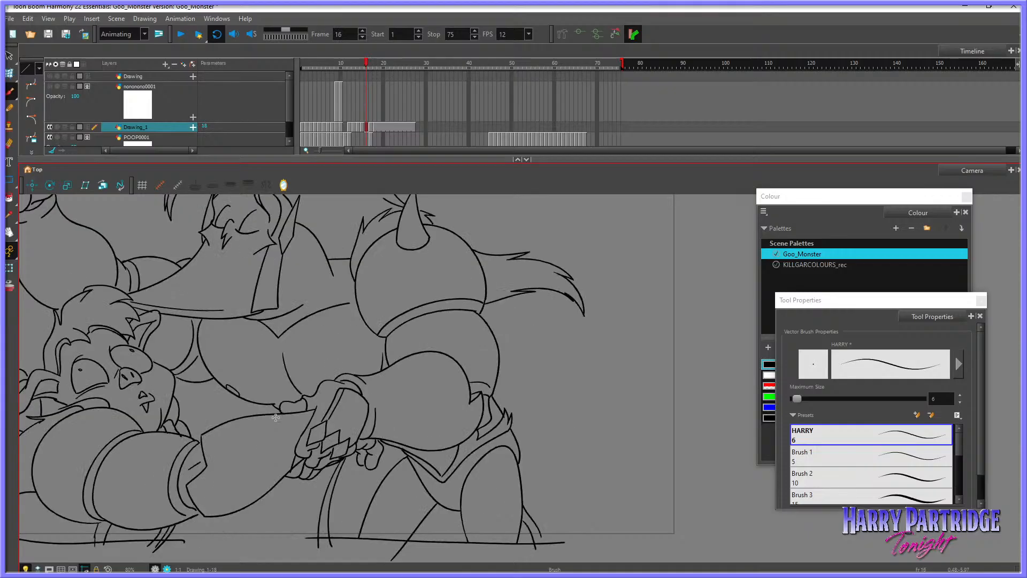
Step: Ink the outer hair line from the ear over the crown of the pig-nosed character's head, checking it against the neighbouring frames
{"action": "key", "text": "period"}
{"action": "key", "text": "period"}
{"action": "key", "text": "comma"}
{"action": "mouse_move", "coordinate": [284, 366]}
{"action": "left_mouse_down"}
{"action": "mouse_move", "coordinate": [317, 333]}
{"action": "mouse_move", "coordinate": [314, 352]}
{"action": "mouse_move", "coordinate": [328, 330]}
{"action": "mouse_move", "coordinate": [362, 331]}
{"action": "mouse_move", "coordinate": [363, 342]}
{"action": "mouse_move", "coordinate": [349, 323]}
{"action": "mouse_move", "coordinate": [374, 347]}
{"action": "left_mouse_up"}
{"action": "key", "text": "period"}
{"action": "key", "text": "comma"}
{"action": "key", "text": "period"}
{"action": "key", "text": "comma"}
{"action": "key", "text": "period"}
{"action": "key", "text": "comma"}
{"action": "key", "text": "period"}
{"action": "key", "text": "comma"}
{"action": "key", "text": "ctrl+z"}
{"action": "key", "text": "period"}
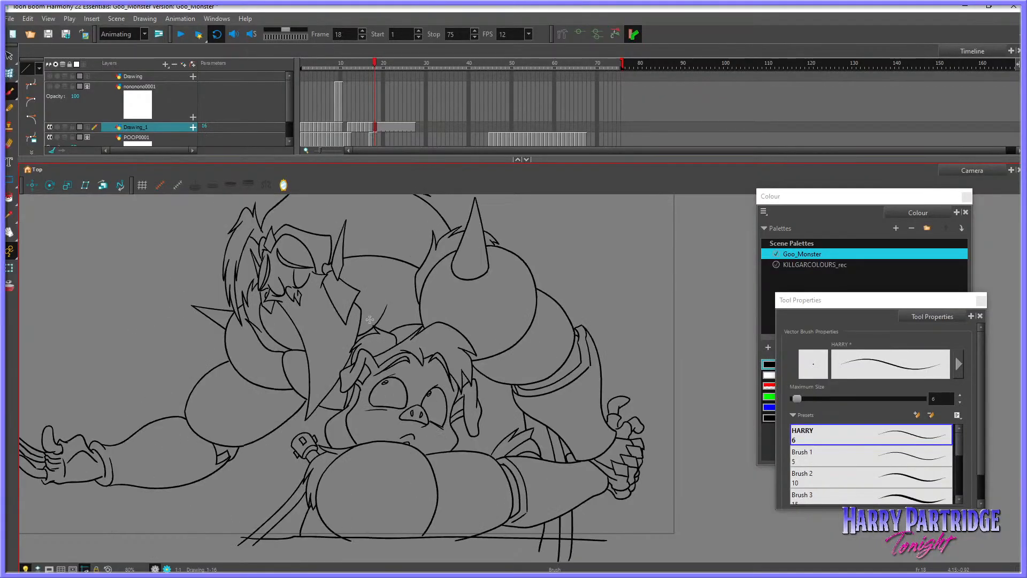
{"action": "key", "text": "comma"}
{"action": "key", "text": "comma"}
{"action": "key", "text": "period"}
{"action": "key", "text": "period"}
{"action": "key", "text": "comma"}
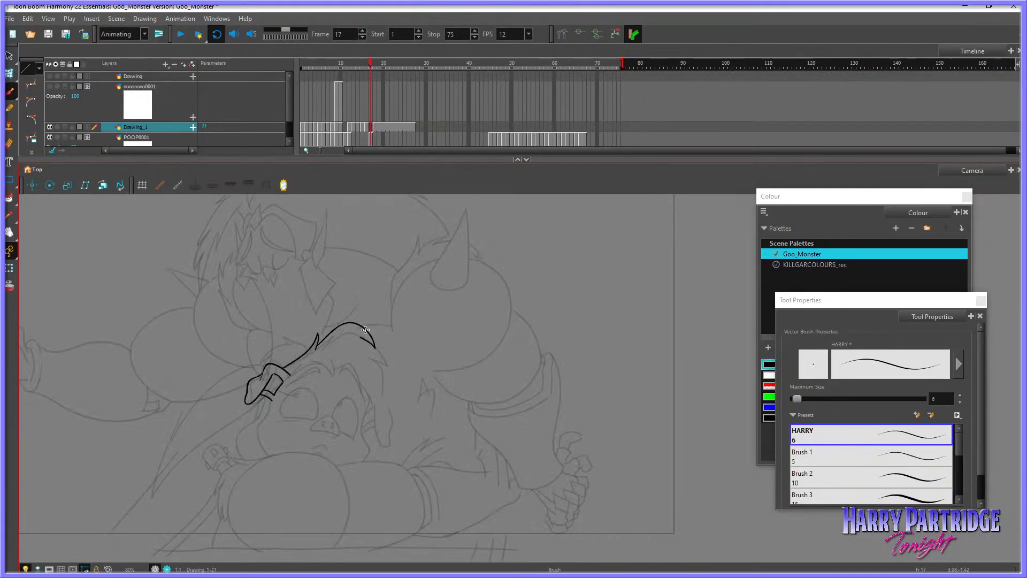
Step: Ink the curved hair strands on the far side of the crown, comparing them with frames 16 and 18
{"action": "mouse_move", "coordinate": [368, 325]}
{"action": "left_mouse_down"}
{"action": "mouse_move", "coordinate": [392, 345]}
{"action": "mouse_move", "coordinate": [372, 349]}
{"action": "left_mouse_up"}
{"action": "key", "text": "period"}
{"action": "key", "text": "comma"}
{"action": "key", "text": "comma"}
{"action": "key", "text": "period"}
{"action": "key", "text": "period"}
{"action": "key", "text": "comma"}
{"action": "left_click_drag", "start_coordinate": [386, 356], "coordinate": [376, 396]}
{"action": "key", "text": "period"}
{"action": "key", "text": "period"}
Step: Ink the pointed fringe running from the ear across the forehead on frame 17
{"action": "mouse_move", "coordinate": [291, 375]}
{"action": "left_mouse_down"}
{"action": "mouse_move", "coordinate": [310, 361]}
{"action": "mouse_move", "coordinate": [326, 374]}
{"action": "left_mouse_up"}
{"action": "key", "text": "comma"}
{"action": "key", "text": "period"}
Step: Rework the curl at the far side of the hair so that it closes into a pointed tuft on frame 17
{"action": "key", "text": "alt+s"}
{"action": "left_click", "coordinate": [385, 350]}
{"action": "left_click", "coordinate": [350, 266]}
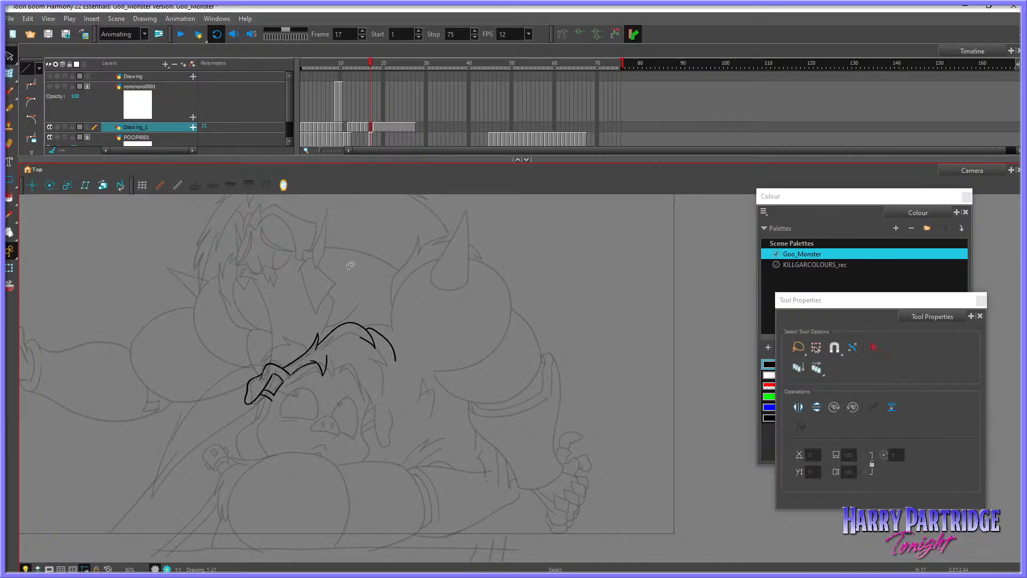
{"action": "key", "text": "alt+b"}
{"action": "key", "text": "period"}
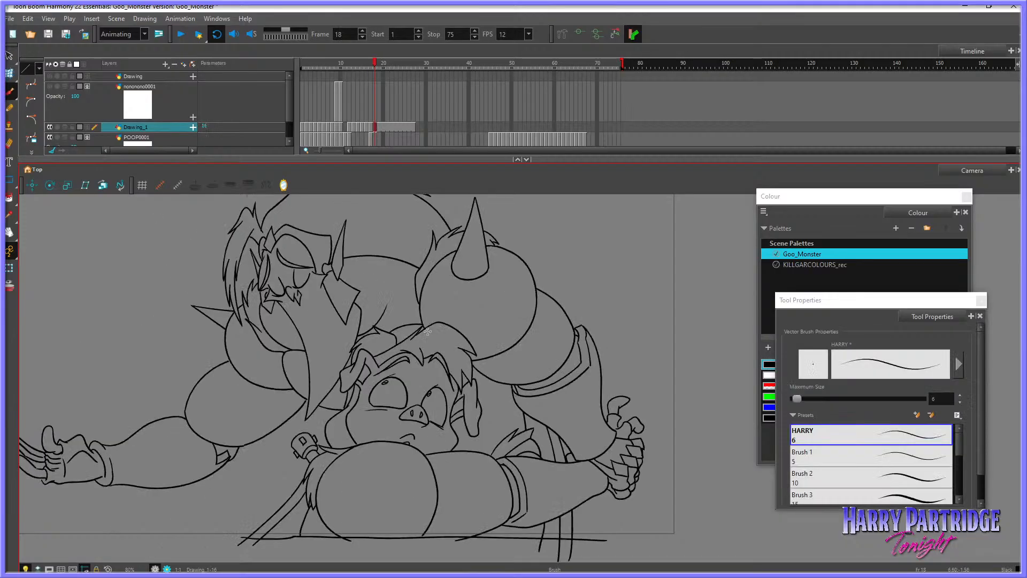
{"action": "key", "text": "comma"}
{"action": "mouse_move", "coordinate": [362, 326]}
{"action": "left_mouse_down"}
{"action": "mouse_move", "coordinate": [390, 368]}
{"action": "mouse_move", "coordinate": [378, 357]}
{"action": "left_mouse_up"}
{"action": "key", "text": "comma"}
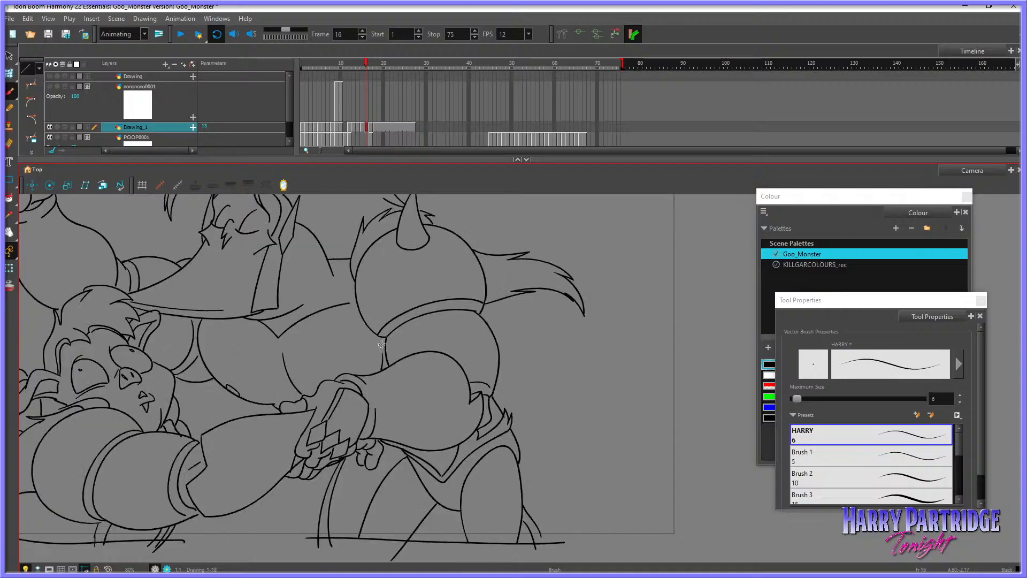
{"action": "key", "text": "period"}
{"action": "key", "text": "period"}
{"action": "key", "text": "comma"}
{"action": "key", "text": "comma"}
{"action": "key", "text": "period"}
{"action": "key", "text": "comma"}
{"action": "key", "text": "period"}
Step: Ink the curved fringe strands above the far eye, checking them against frames 16 and 18
{"action": "mouse_move", "coordinate": [341, 367]}
{"action": "left_mouse_down"}
{"action": "mouse_move", "coordinate": [350, 359]}
{"action": "mouse_move", "coordinate": [367, 394]}
{"action": "mouse_move", "coordinate": [354, 361]}
{"action": "mouse_move", "coordinate": [367, 393]}
{"action": "left_mouse_up"}
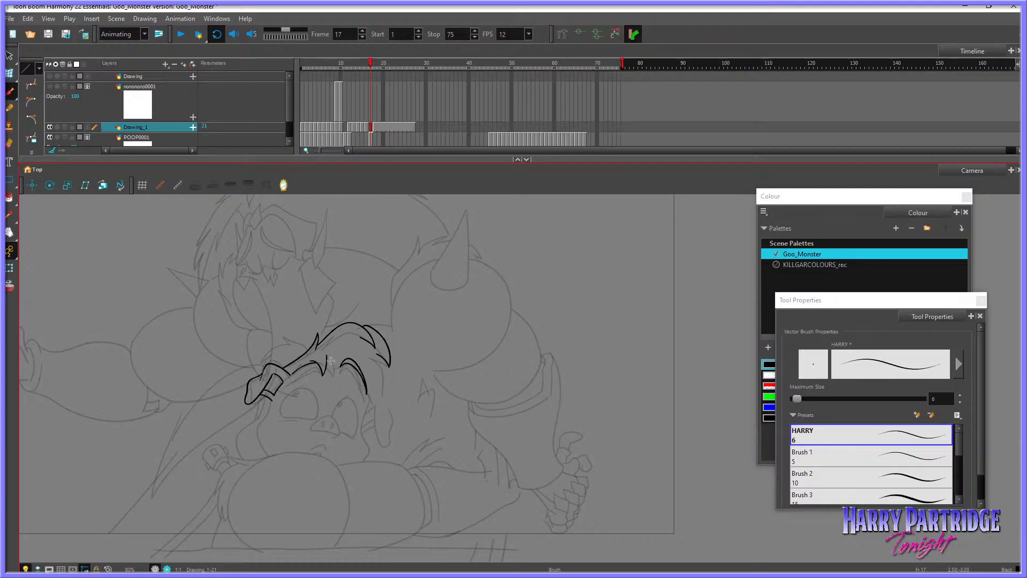
{"action": "key", "text": "comma"}
{"action": "key", "text": "period"}
{"action": "key", "text": "period"}
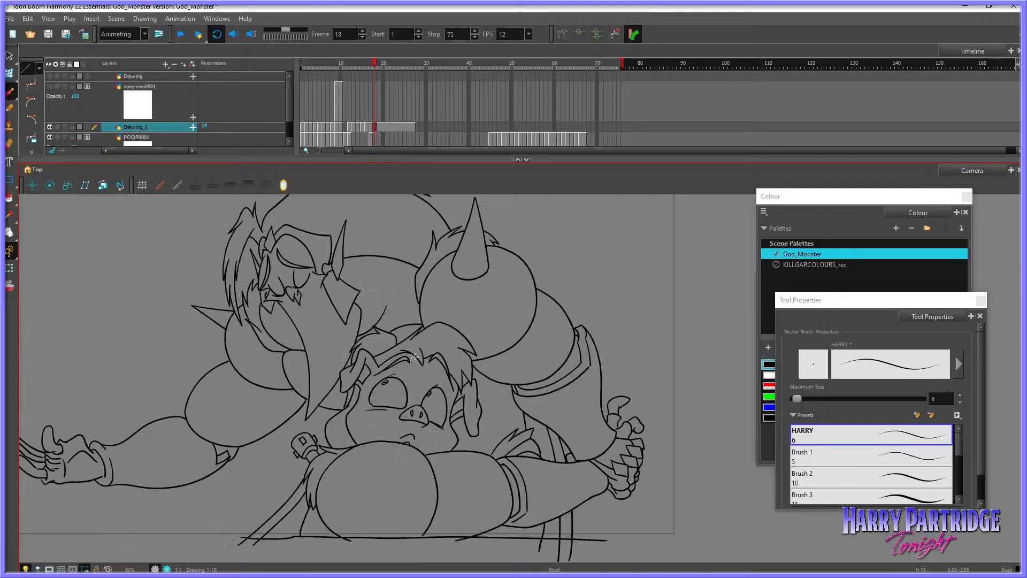
{"action": "key", "text": "comma"}
{"action": "key", "text": "comma"}
{"action": "key", "text": "period"}
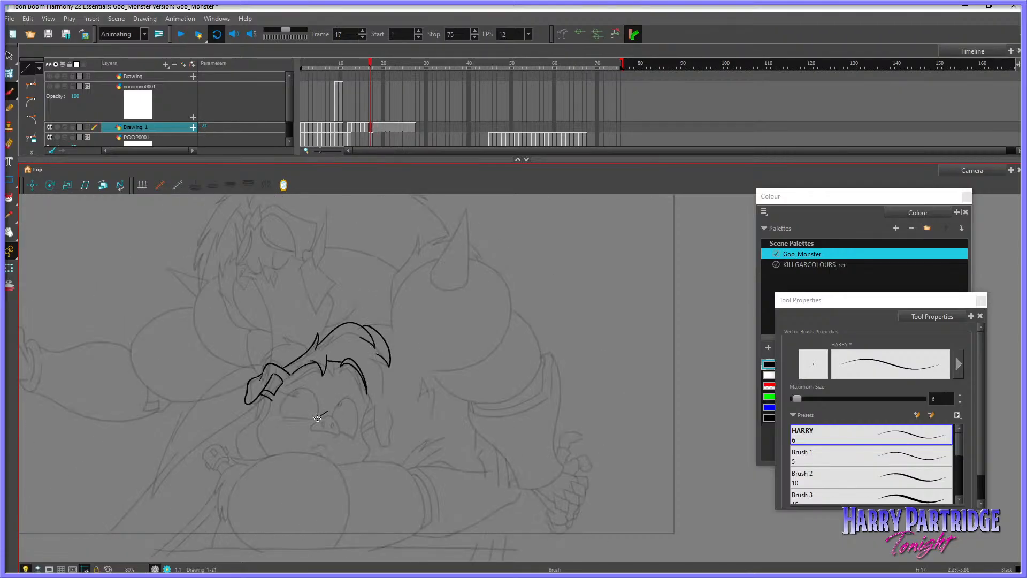
Step: Ink the snout and the lower edge of the far eye on frame 17, undoing strokes that miss the pose
{"action": "mouse_move", "coordinate": [331, 411]}
{"action": "left_mouse_down"}
{"action": "mouse_move", "coordinate": [319, 427]}
{"action": "mouse_move", "coordinate": [344, 423]}
{"action": "mouse_move", "coordinate": [328, 411]}
{"action": "left_mouse_up"}
{"action": "mouse_move", "coordinate": [336, 409]}
{"action": "left_mouse_down"}
{"action": "mouse_move", "coordinate": [350, 386]}
{"action": "mouse_move", "coordinate": [359, 426]}
{"action": "left_mouse_up"}
{"action": "key", "text": "ctrl+z"}
{"action": "key", "text": "ctrl+z"}
{"action": "key", "text": "comma"}
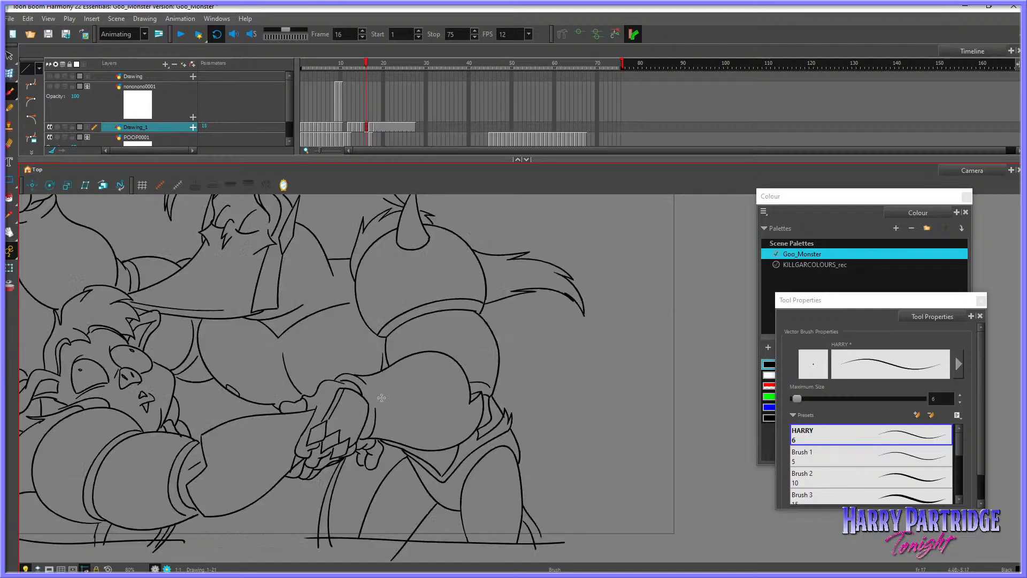
{"action": "key", "text": "period"}
{"action": "key", "text": "period"}
{"action": "key", "text": "comma"}
Step: Ink the near eye beside the snout, undoing rejected strokes and comparing with the neighbouring frames
{"action": "mouse_move", "coordinate": [282, 416]}
{"action": "left_mouse_down"}
{"action": "mouse_move", "coordinate": [306, 364]}
{"action": "mouse_move", "coordinate": [319, 373]}
{"action": "mouse_move", "coordinate": [317, 420]}
{"action": "left_mouse_up"}
{"action": "key", "text": "comma"}
{"action": "key", "text": "period"}
{"action": "key", "text": "ctrl+z"}
{"action": "key", "text": "period"}
{"action": "key", "text": "comma"}
{"action": "key", "text": "comma"}
{"action": "key", "text": "period"}
{"action": "key", "text": "ctrl+z"}
{"action": "key", "text": "comma"}
{"action": "key", "text": "period"}
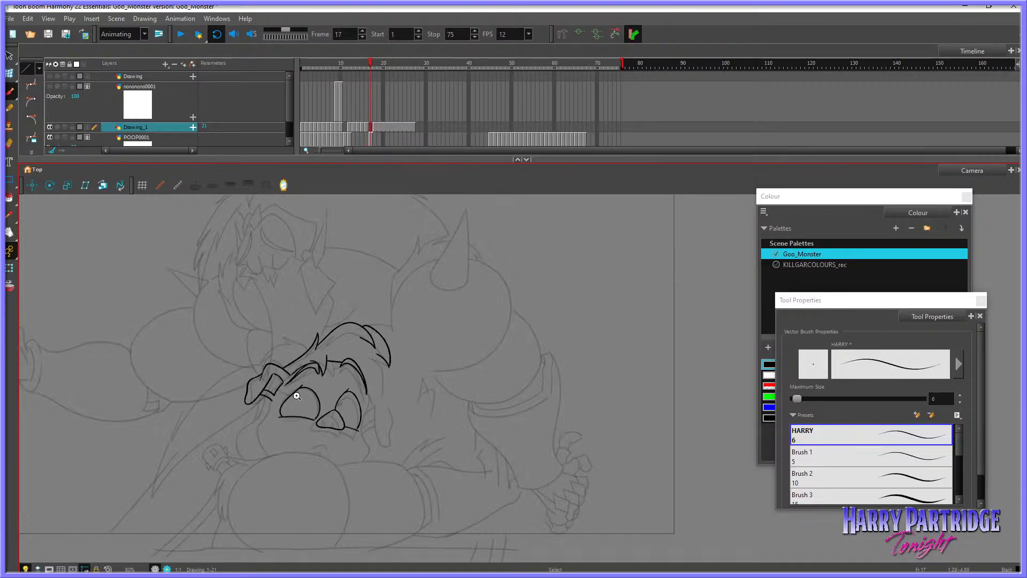
Step: Ink the crease under the near eye and the pupils in both eyes on frame 17
{"action": "key", "text": "comma"}
{"action": "mouse_move", "coordinate": [275, 421]}
{"action": "left_mouse_down"}
{"action": "mouse_move", "coordinate": [315, 420]}
{"action": "mouse_move", "coordinate": [270, 422]}
{"action": "left_mouse_up"}
{"action": "key", "text": "period"}
{"action": "key", "text": "comma"}
{"action": "key", "text": "period"}
{"action": "key", "text": "period"}
{"action": "key", "text": "comma"}
{"action": "key", "text": "comma"}
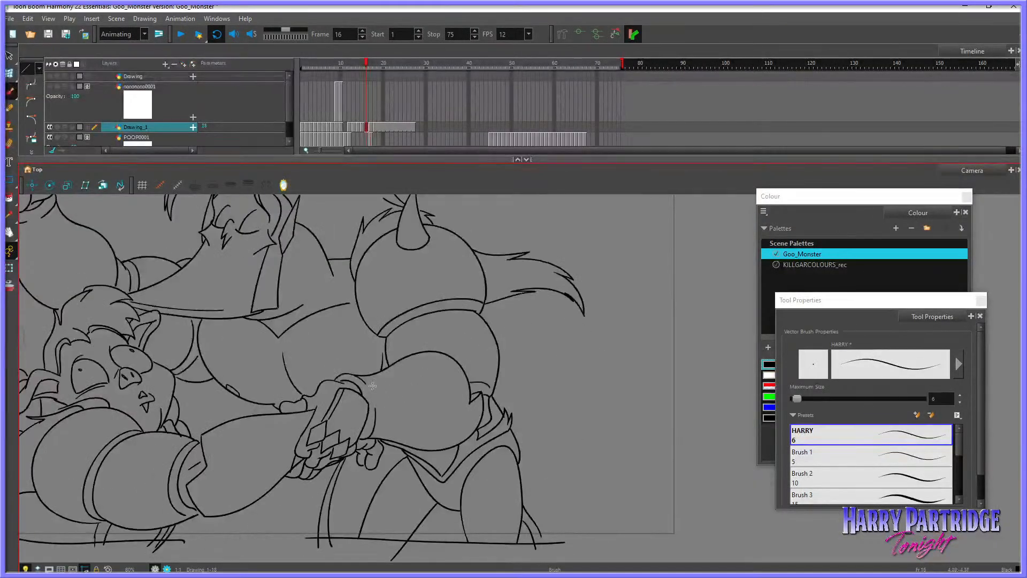
{"action": "key", "text": "period"}
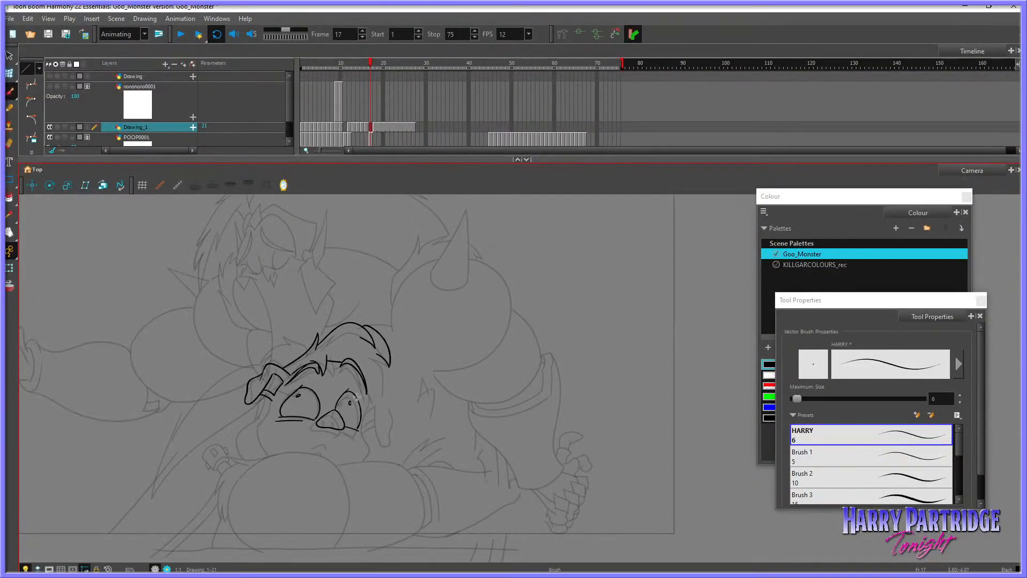
{"action": "key", "text": "period"}
{"action": "key", "text": "comma"}
{"action": "key", "text": "period"}
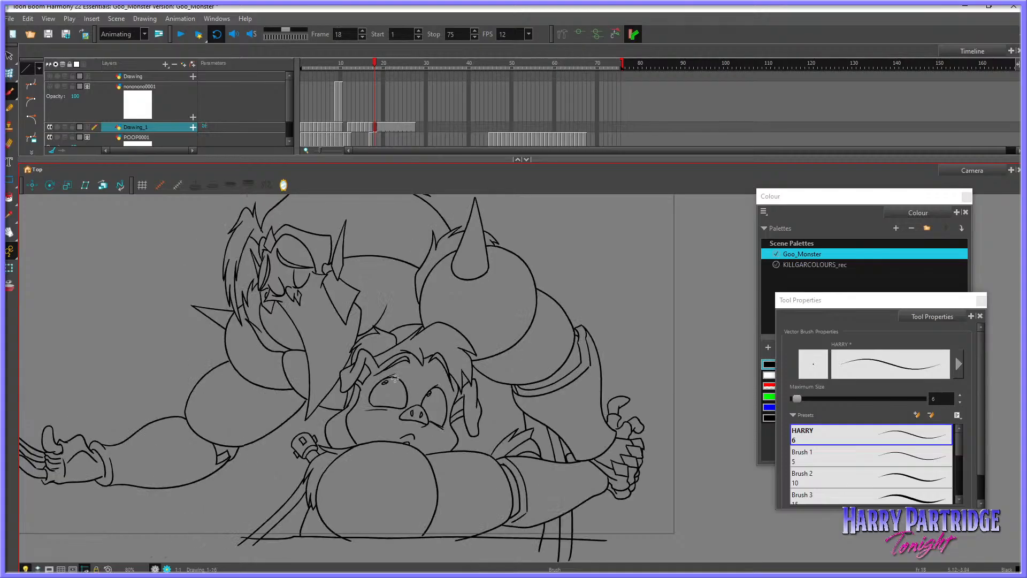
Step: Ink the far cheek line down to the jaw and the pointed side lock hanging from the hair
{"action": "key", "text": "comma"}
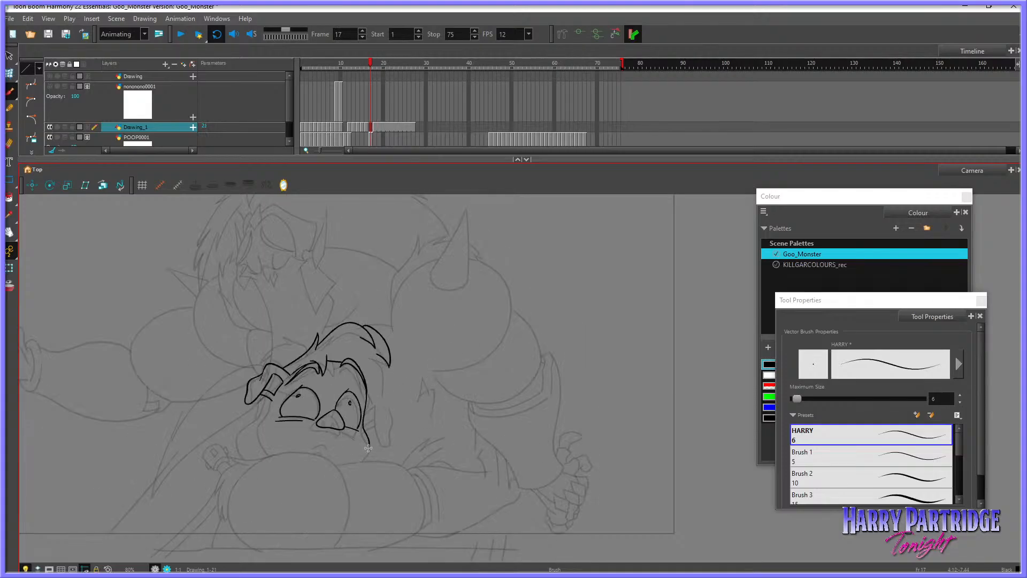
{"action": "key", "text": "comma"}
{"action": "key", "text": "period"}
{"action": "key", "text": "period"}
{"action": "key", "text": "comma"}
{"action": "key", "text": "period"}
{"action": "key", "text": "comma"}
{"action": "key", "text": "comma"}
{"action": "key", "text": "period"}
{"action": "mouse_move", "coordinate": [389, 364]}
{"action": "left_mouse_down"}
{"action": "mouse_move", "coordinate": [381, 397]}
{"action": "mouse_move", "coordinate": [365, 406]}
{"action": "left_mouse_up"}
Step: Lasso the inked head on frame 17, rotate it slightly counter-clockwise and shift it toward its near ear
{"action": "left_click", "coordinate": [9, 55]}
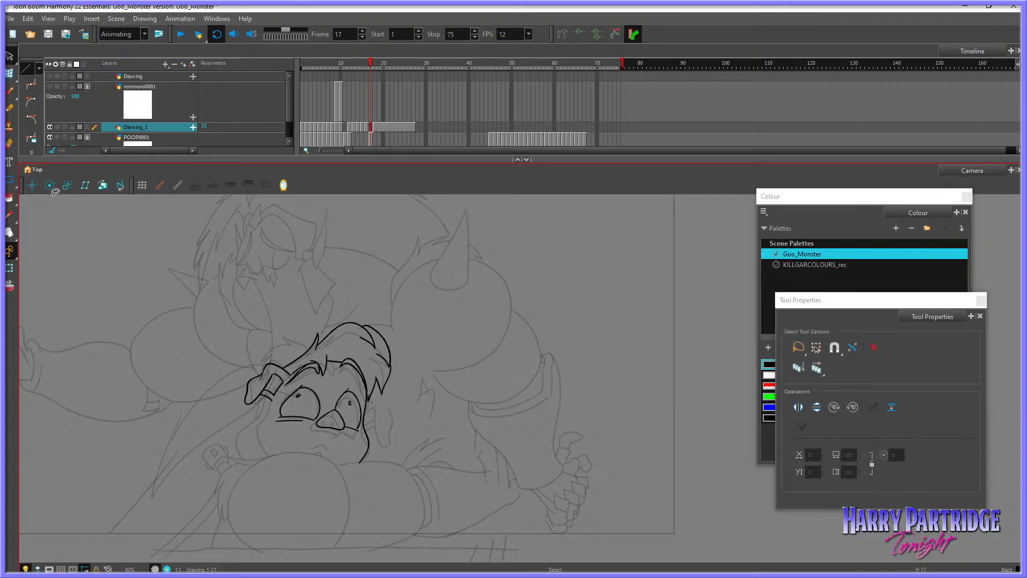
{"action": "mouse_move", "coordinate": [423, 326]}
{"action": "left_mouse_down"}
{"action": "mouse_move", "coordinate": [321, 484]}
{"action": "mouse_move", "coordinate": [427, 360]}
{"action": "left_mouse_up"}
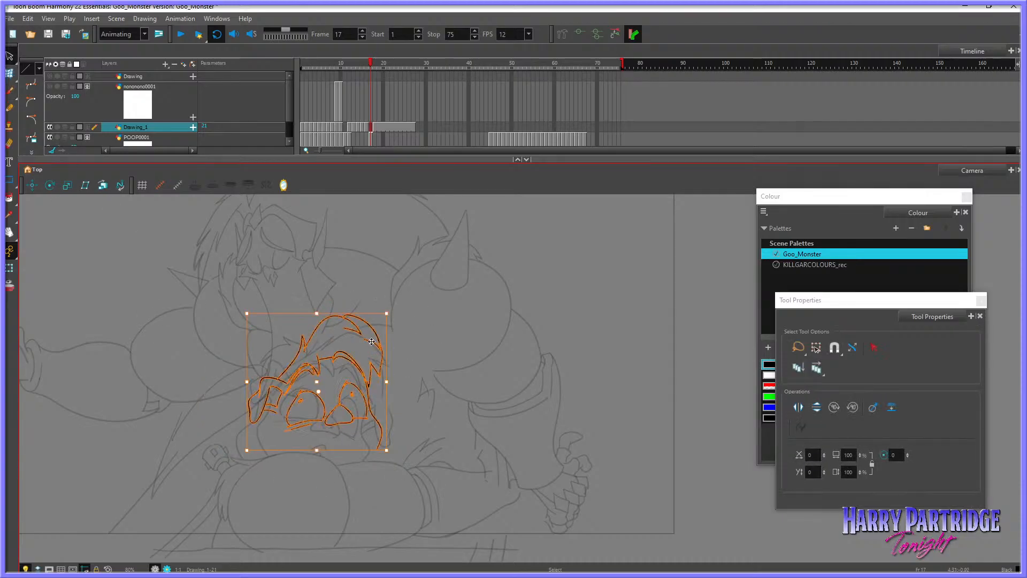
{"action": "left_click_drag", "start_coordinate": [364, 381], "coordinate": [351, 375]}
{"action": "left_click", "coordinate": [413, 332]}
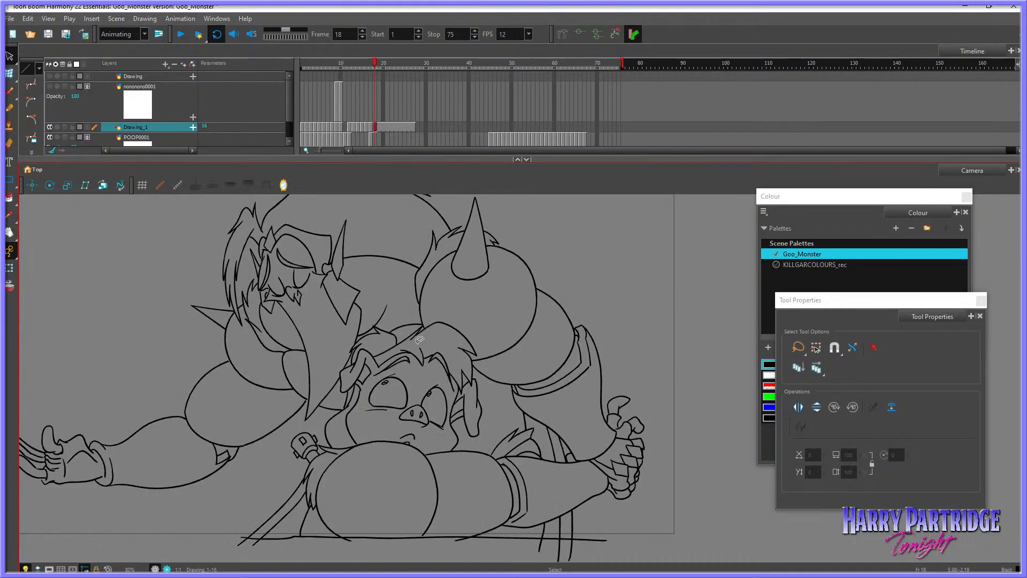
{"action": "left_click_drag", "start_coordinate": [413, 331], "coordinate": [358, 422]}
{"action": "left_click_drag", "start_coordinate": [371, 375], "coordinate": [370, 381]}
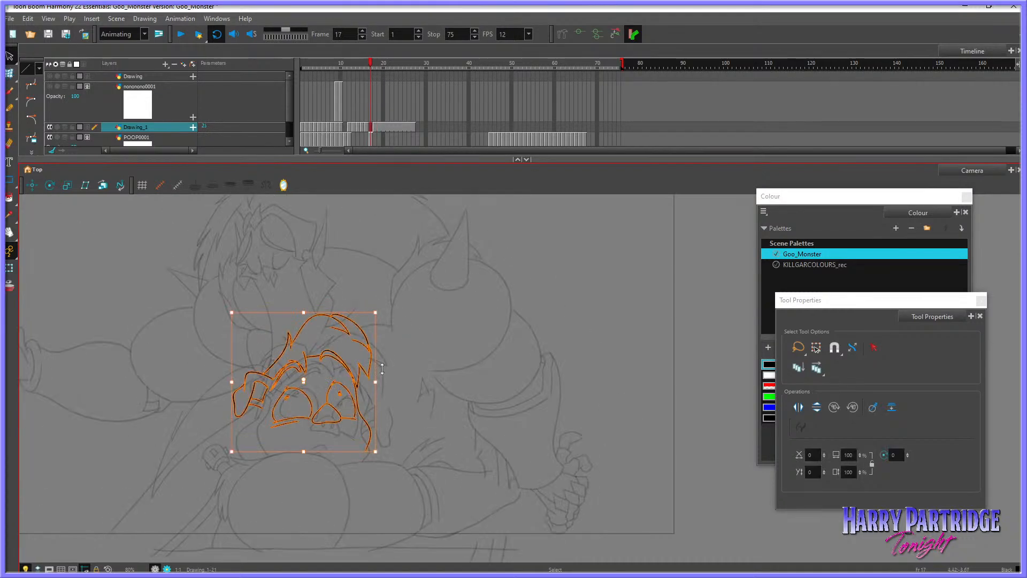
{"action": "left_click", "coordinate": [395, 358]}
Step: Ink two nostrils on the snout with the HARRY brush, checking them against the neighbouring frames
{"action": "left_click", "coordinate": [9, 90]}
{"action": "key", "text": "period"}
{"action": "key", "text": "comma"}
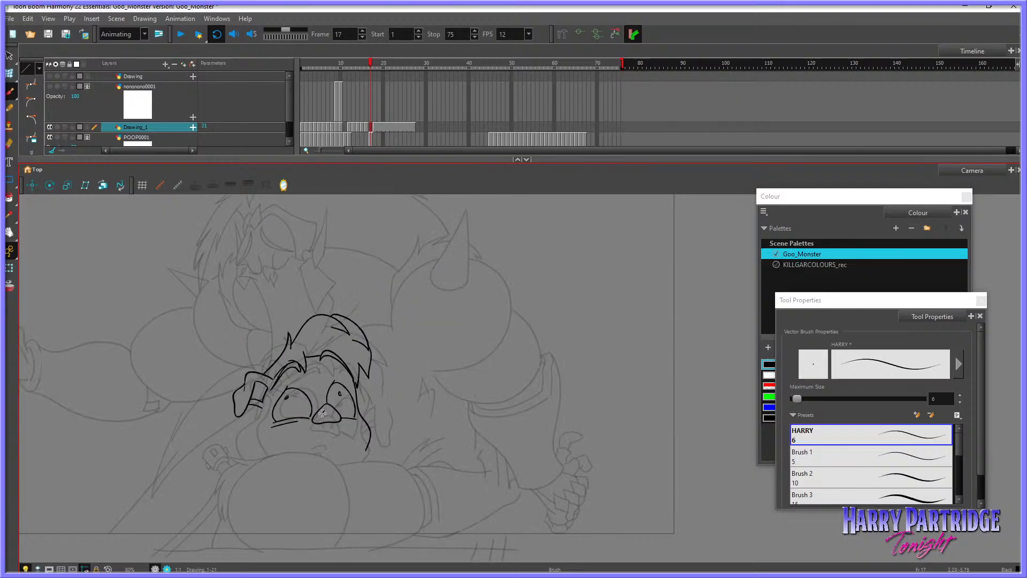
{"action": "key", "text": "period"}
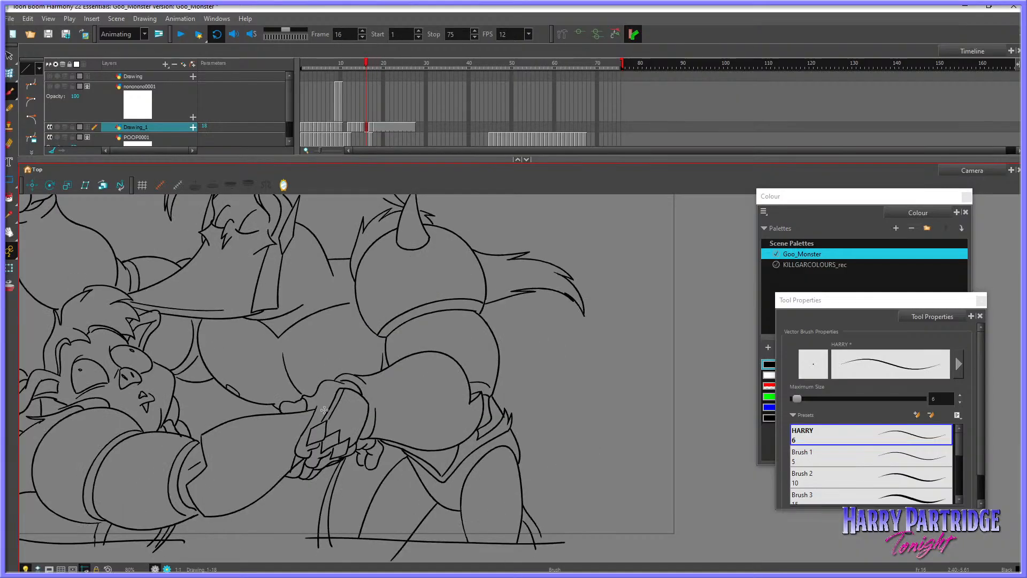
{"action": "key", "text": "comma"}
{"action": "key", "text": "period"}
{"action": "key", "text": "comma"}
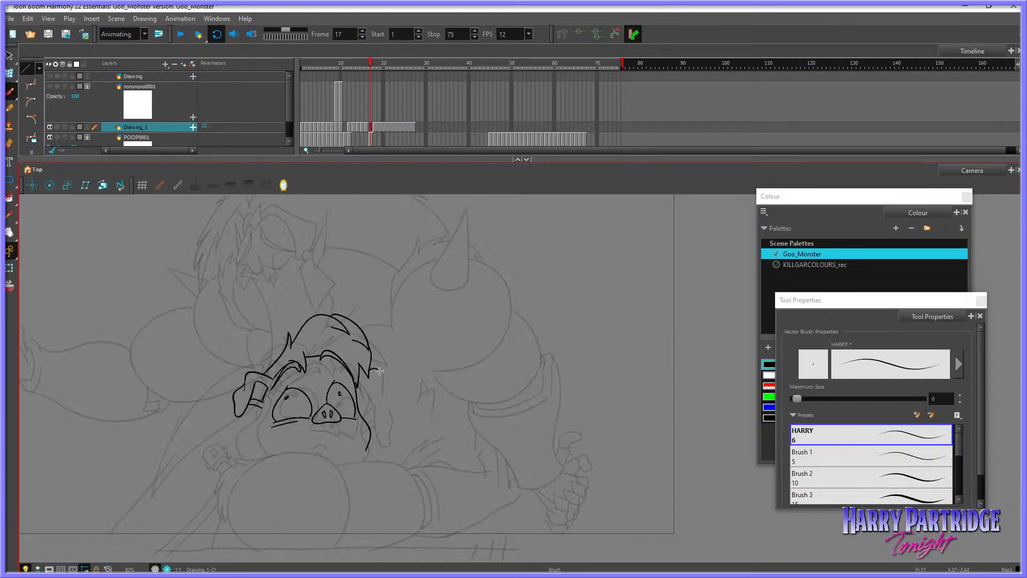
Step: Ink the far ear beside the side lock on frame 17, checking it against the neighbouring frames
{"action": "mouse_move", "coordinate": [362, 383]}
{"action": "left_mouse_down"}
{"action": "mouse_move", "coordinate": [404, 377]}
{"action": "mouse_move", "coordinate": [370, 405]}
{"action": "mouse_move", "coordinate": [391, 384]}
{"action": "left_mouse_up"}
{"action": "key", "text": "comma"}
{"action": "key", "text": "period"}
{"action": "key", "text": "period"}
{"action": "key", "text": "comma"}
{"action": "key", "text": "period"}
{"action": "key", "text": "period"}
{"action": "key", "text": "comma"}
{"action": "key", "text": "comma"}
{"action": "key", "text": "comma"}
{"action": "key", "text": "period"}
{"action": "key", "text": "comma"}
{"action": "key", "text": "period"}
{"action": "key", "text": "period"}
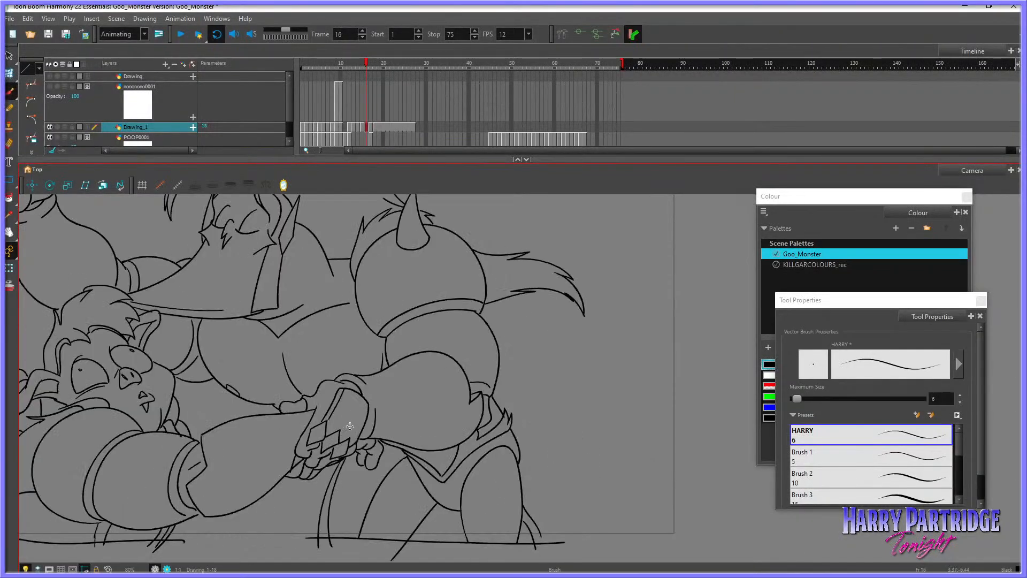
Step: Compare the pig-nosed character's pose on frame 17 with frames 16 and 18
{"action": "key", "text": "comma"}
{"action": "key", "text": "period"}
{"action": "key", "text": "comma"}
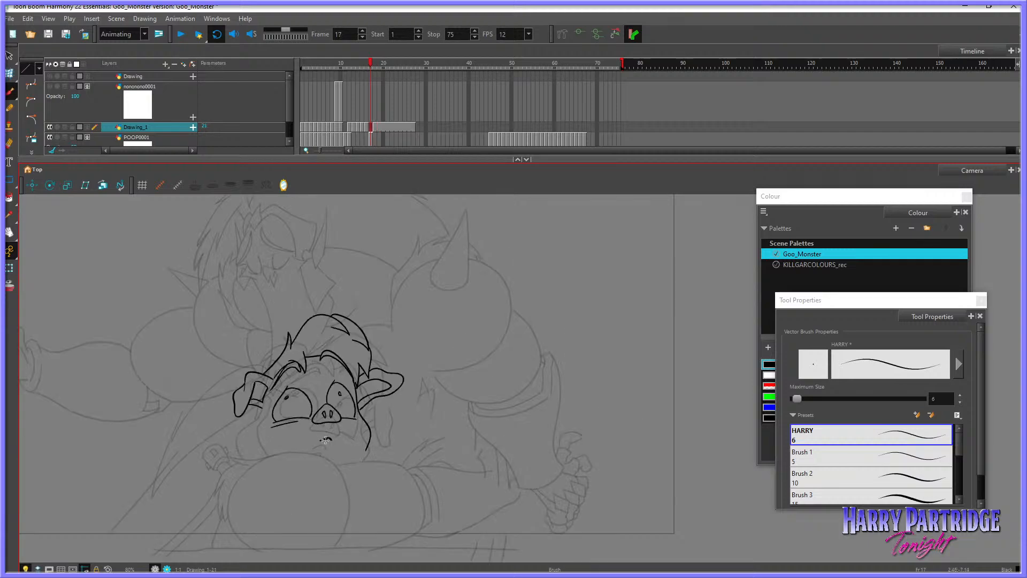
{"action": "key", "text": "period"}
{"action": "key", "text": "comma"}
{"action": "key", "text": "period"}
{"action": "key", "text": "comma"}
{"action": "key", "text": "comma"}
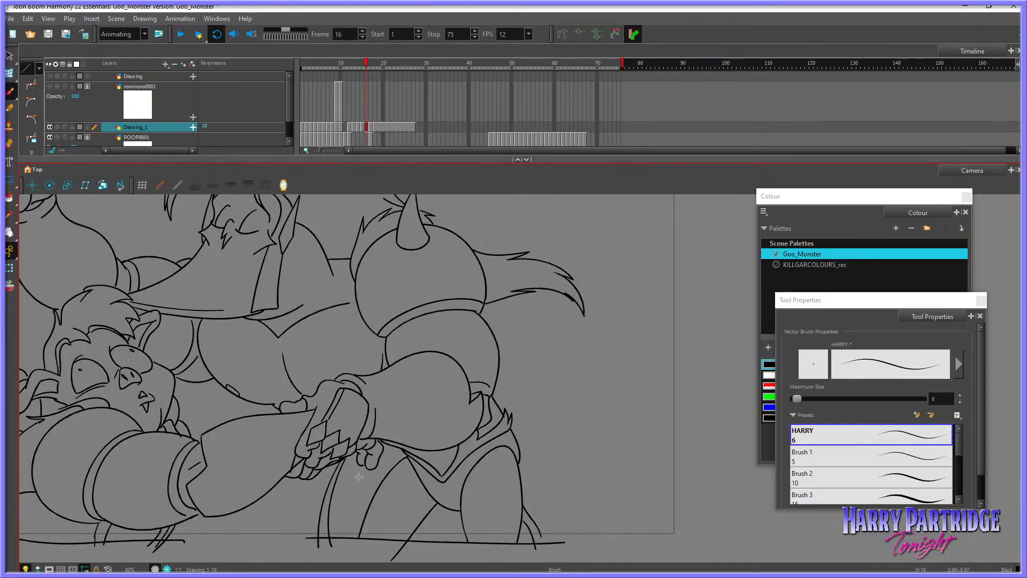
{"action": "key", "text": "period"}
{"action": "key", "text": "period"}
{"action": "key", "text": "comma"}
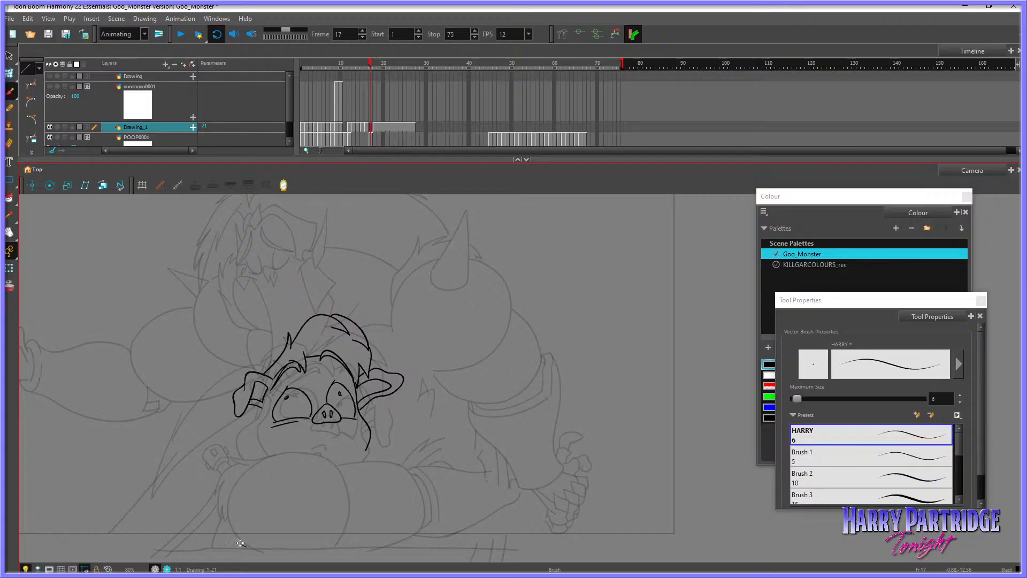
Step: Ink the large round near shoulder and the adjoining upper body outline beneath the head on frame 17
{"action": "mouse_move", "coordinate": [241, 543]}
{"action": "left_mouse_down"}
{"action": "mouse_move", "coordinate": [226, 516]}
{"action": "mouse_move", "coordinate": [234, 480]}
{"action": "mouse_move", "coordinate": [275, 456]}
{"action": "left_mouse_up"}
{"action": "key", "text": "ctrl+z"}
{"action": "mouse_move", "coordinate": [255, 547]}
{"action": "left_mouse_down"}
{"action": "mouse_move", "coordinate": [233, 490]}
{"action": "mouse_move", "coordinate": [254, 463]}
{"action": "mouse_move", "coordinate": [310, 451]}
{"action": "mouse_move", "coordinate": [334, 460]}
{"action": "mouse_move", "coordinate": [330, 551]}
{"action": "left_mouse_up"}
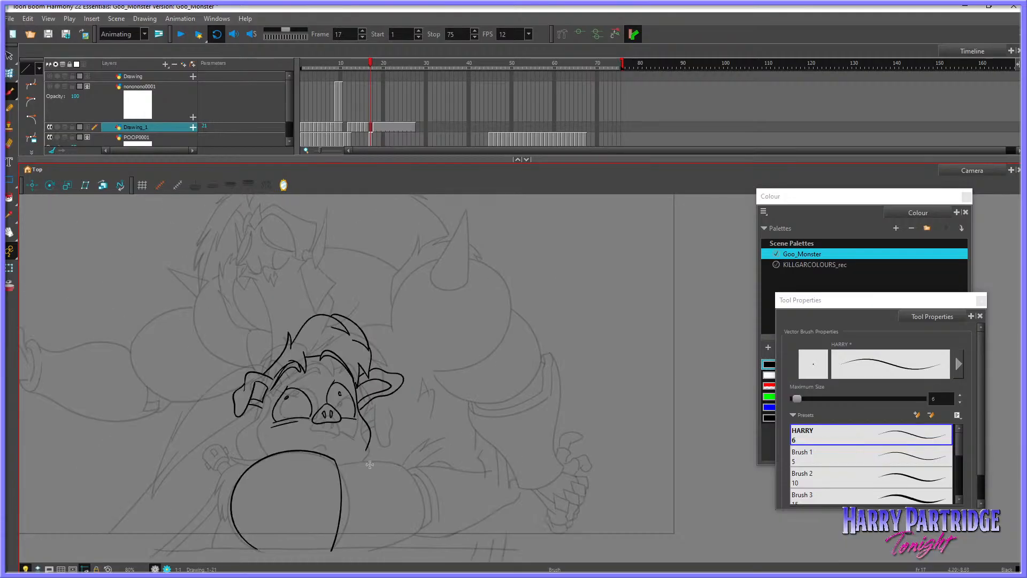
{"action": "left_click_drag", "start_coordinate": [337, 462], "coordinate": [410, 461]}
{"action": "key", "text": "ctrl+z"}
{"action": "mouse_move", "coordinate": [335, 459]}
{"action": "left_mouse_down"}
{"action": "mouse_move", "coordinate": [409, 462]}
{"action": "mouse_move", "coordinate": [418, 496]}
{"action": "mouse_move", "coordinate": [416, 530]}
{"action": "mouse_move", "coordinate": [348, 554]}
{"action": "left_mouse_up"}
{"action": "key", "text": "period"}
{"action": "key", "text": "comma"}
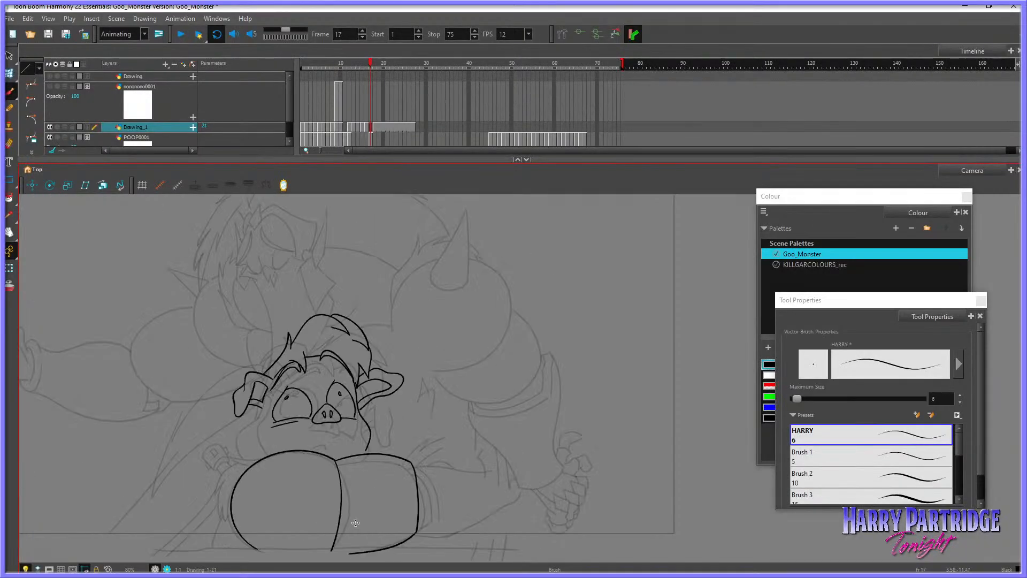
{"action": "key", "text": "period"}
{"action": "key", "text": "comma"}
Step: Lasso the inked shoulder and body outline, shift them slightly up toward the near side, and check against adjacent frames
{"action": "key", "text": "alt+s"}
{"action": "mouse_move", "coordinate": [443, 465]}
{"action": "left_mouse_down"}
{"action": "mouse_move", "coordinate": [336, 451]}
{"action": "mouse_move", "coordinate": [228, 523]}
{"action": "mouse_move", "coordinate": [396, 533]}
{"action": "left_mouse_up"}
{"action": "left_click", "coordinate": [436, 494]}
{"action": "key", "text": "comma"}
{"action": "key", "text": "period"}
{"action": "key", "text": "period"}
{"action": "key", "text": "comma"}
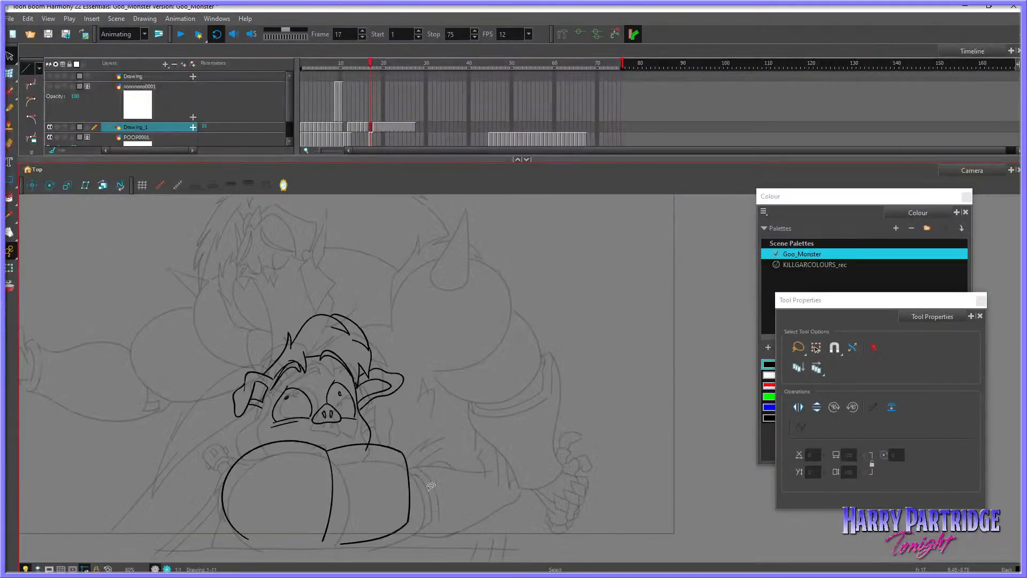
{"action": "key", "text": "period"}
{"action": "key", "text": "comma"}
{"action": "key", "text": "period"}
{"action": "key", "text": "comma"}
Step: Lasso the inked head on frame 17, nudge it slightly upward, and return to the HARRY brush
{"action": "mouse_move", "coordinate": [420, 336]}
{"action": "left_mouse_down"}
{"action": "mouse_move", "coordinate": [262, 422]}
{"action": "mouse_move", "coordinate": [412, 342]}
{"action": "left_mouse_up"}
{"action": "left_click_drag", "start_coordinate": [360, 373], "coordinate": [360, 368]}
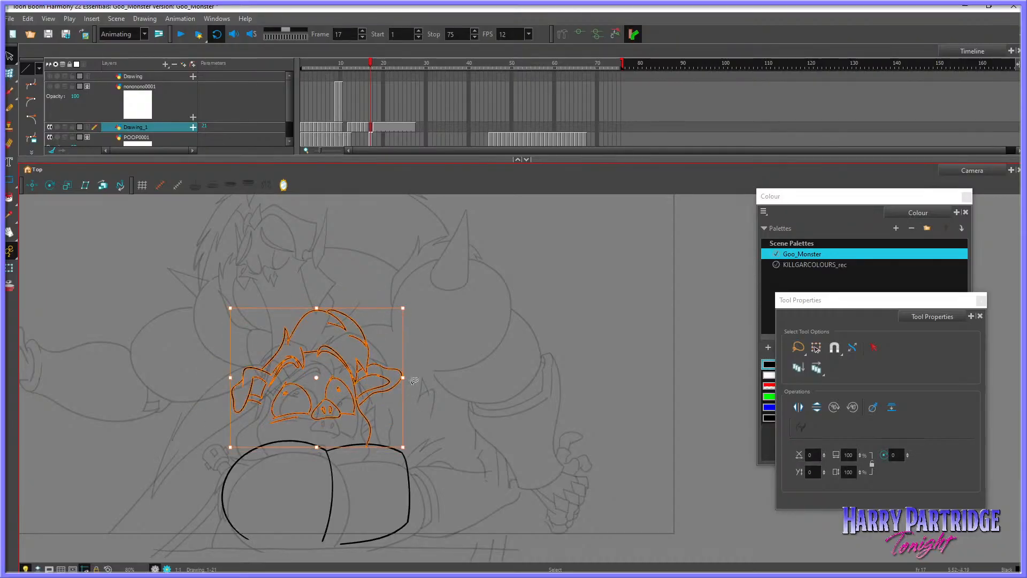
{"action": "left_click", "coordinate": [435, 377]}
{"action": "left_click", "coordinate": [10, 91]}
{"action": "key", "text": "comma"}
{"action": "key", "text": "period"}
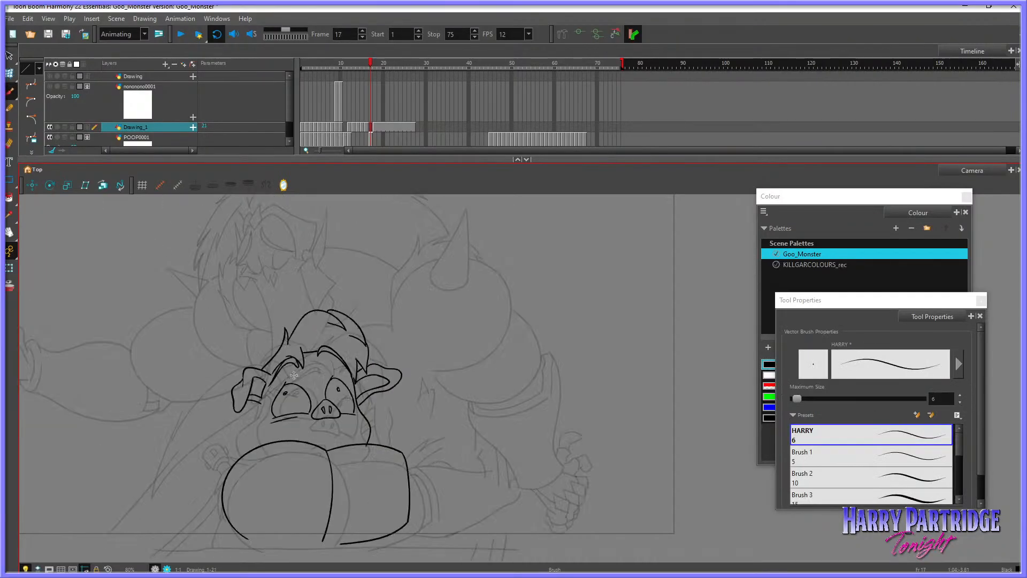
{"action": "key", "text": "period"}
{"action": "key", "text": "comma"}
Step: Ink the fur tuft above the near shoulder and the jagged fur along the shoulder's outer edge
{"action": "left_click_drag", "start_coordinate": [269, 443], "coordinate": [227, 444]}
{"action": "key", "text": "period"}
{"action": "key", "text": "comma"}
{"action": "key", "text": "period"}
{"action": "key", "text": "comma"}
{"action": "mouse_move", "coordinate": [238, 448]}
{"action": "left_mouse_down"}
{"action": "mouse_move", "coordinate": [204, 488]}
{"action": "mouse_move", "coordinate": [216, 519]}
{"action": "mouse_move", "coordinate": [219, 502]}
{"action": "mouse_move", "coordinate": [224, 512]}
{"action": "left_mouse_up"}
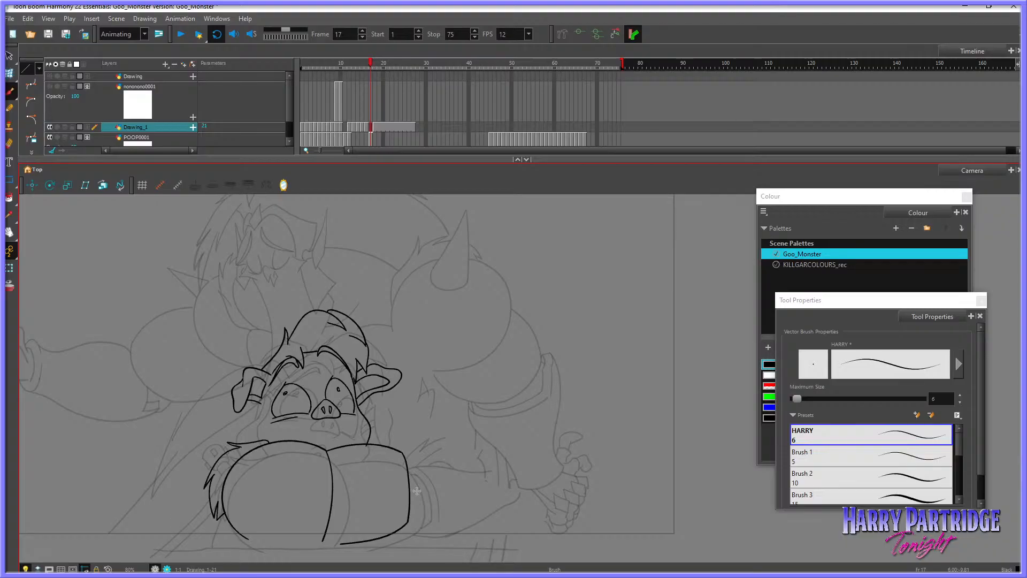
{"action": "key", "text": "period"}
{"action": "key", "text": "comma"}
Step: Ink one long ground line beneath the body across the frame, using frame 18 as reference
{"action": "key", "text": "comma"}
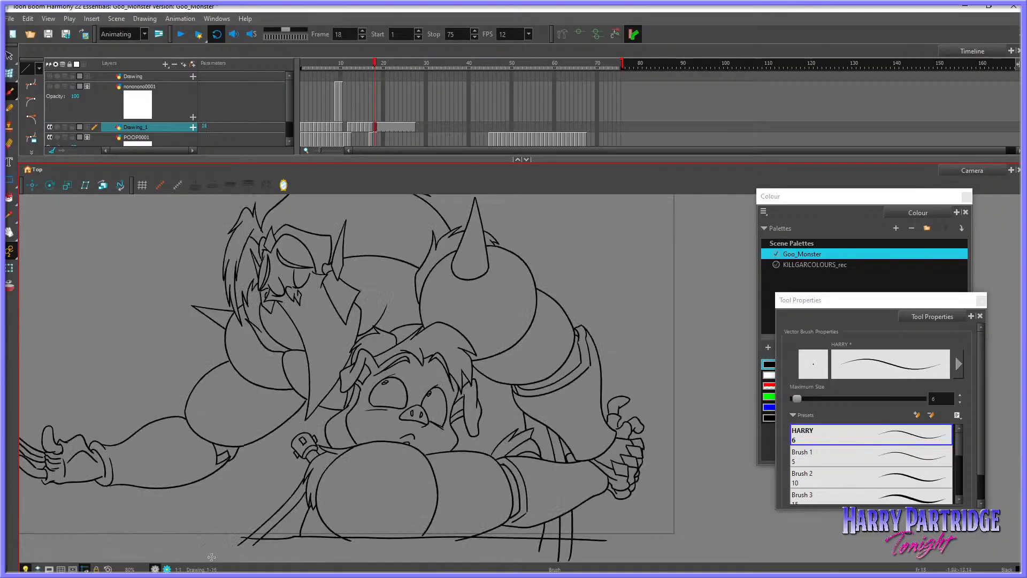
{"action": "key", "text": "period"}
{"action": "left_click_drag", "start_coordinate": [162, 541], "coordinate": [240, 542]}
{"action": "key", "text": "ctrl+z"}
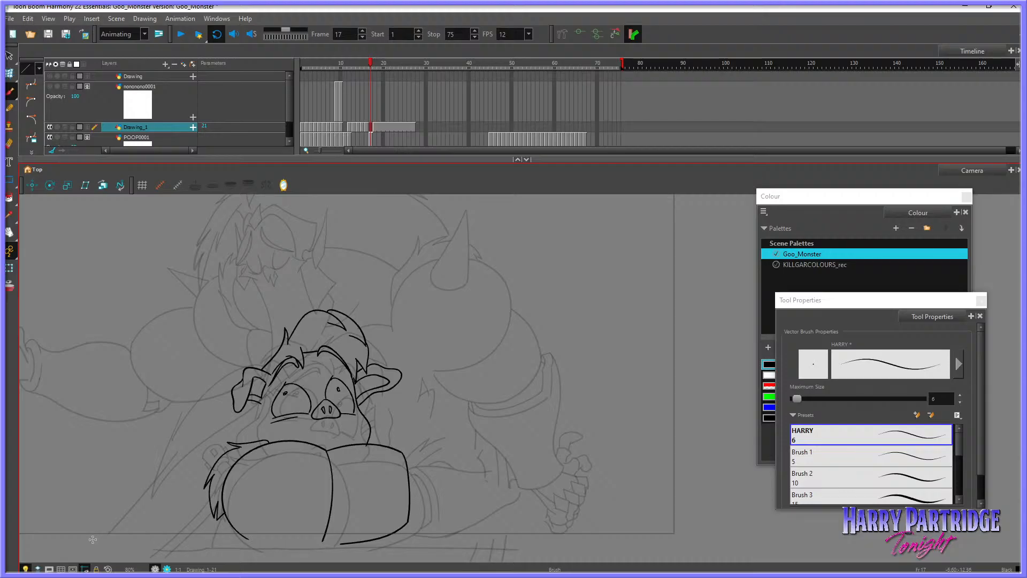
{"action": "left_click_drag", "start_coordinate": [93, 540], "coordinate": [679, 541]}
{"action": "key", "text": "comma"}
{"action": "key", "text": "period"}
{"action": "key", "text": "comma"}
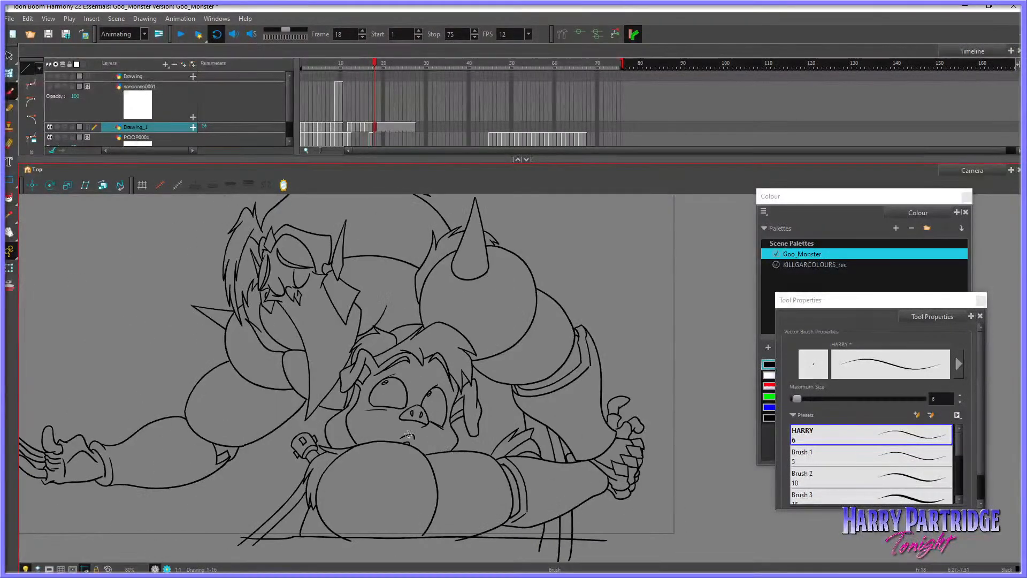
{"action": "key", "text": "period"}
{"action": "key", "text": "alt+e"}
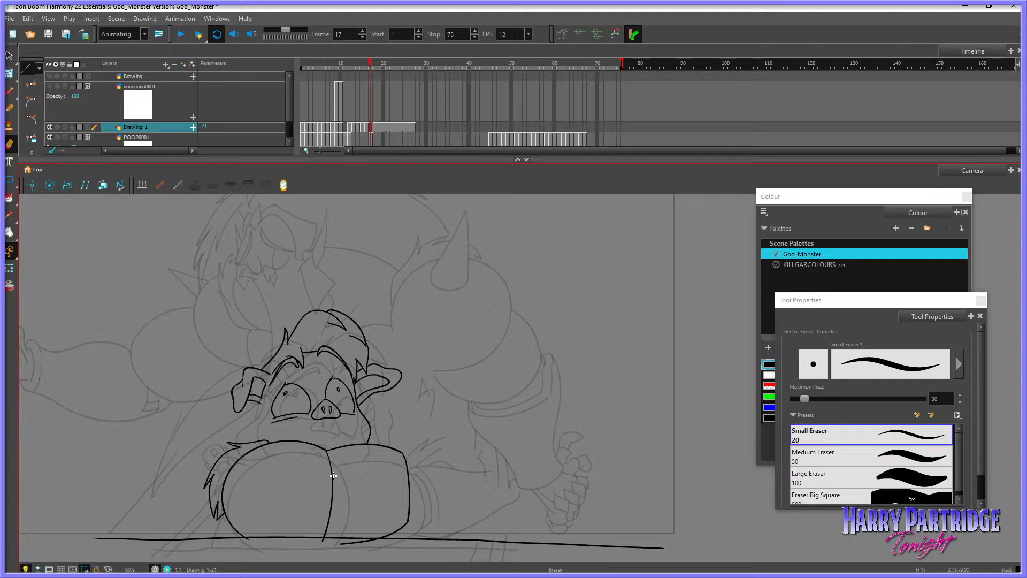
{"action": "key", "text": "period"}
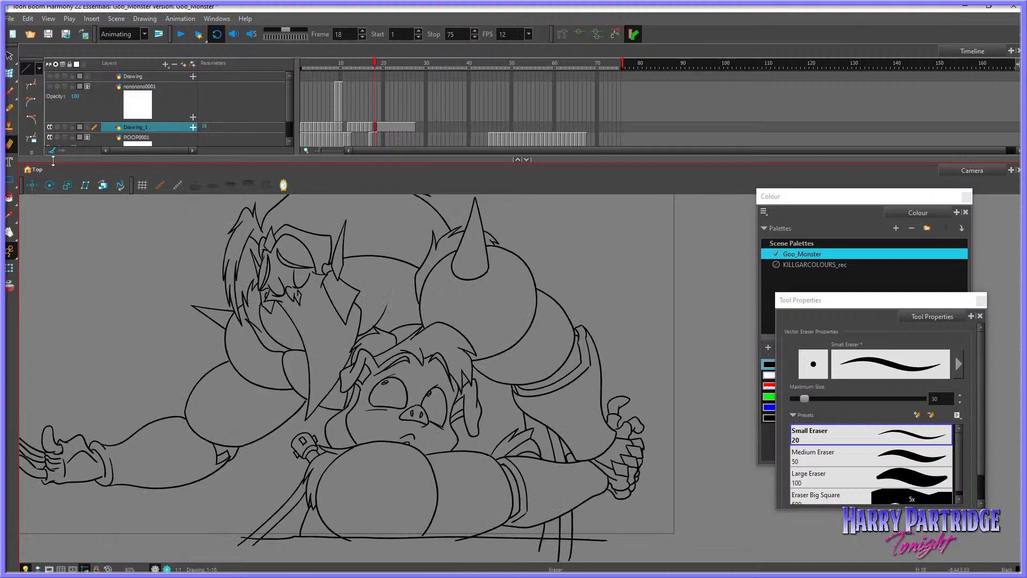
{"action": "key", "text": "comma"}
{"action": "key", "text": "alt+b"}
Step: Ink the small buckle-like clasp sticking out above the near shoulder's fur on frame 17
{"action": "key", "text": "comma"}
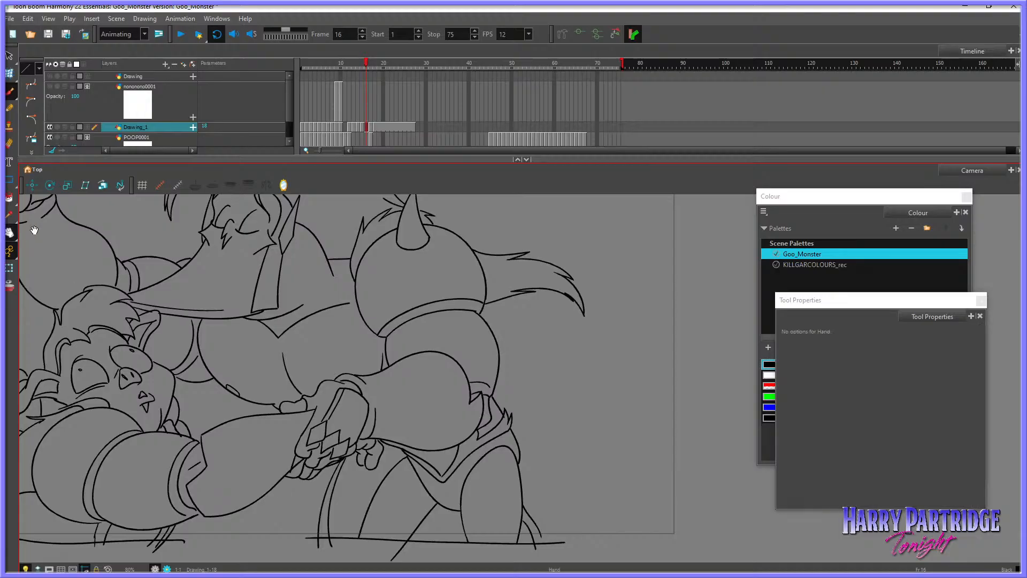
{"action": "left_click_drag", "start_coordinate": [222, 326], "coordinate": [297, 312]}
{"action": "key", "text": "period"}
{"action": "key", "text": "comma"}
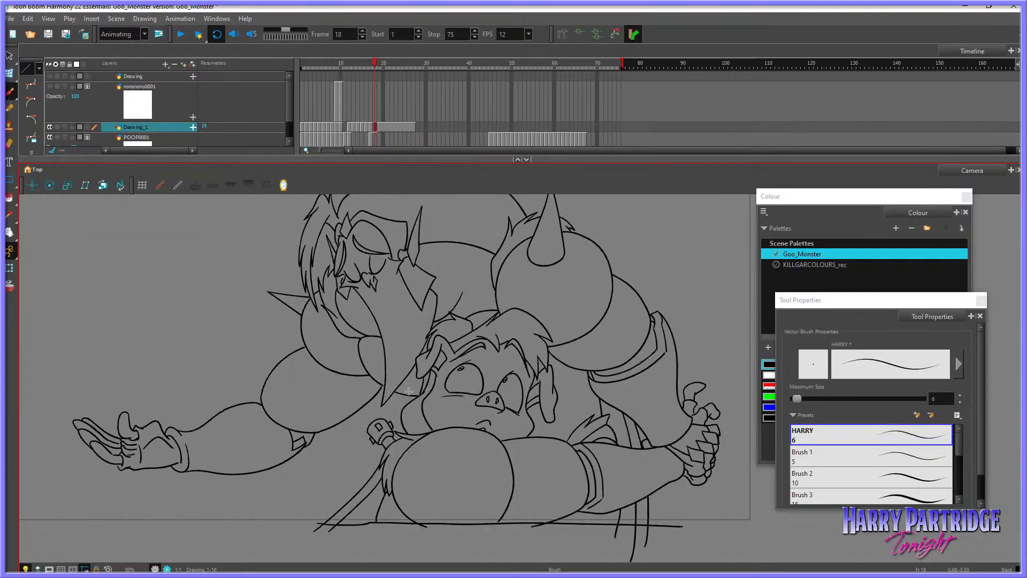
{"action": "key", "text": "period"}
{"action": "mouse_move", "coordinate": [269, 417]}
{"action": "left_mouse_down"}
{"action": "mouse_move", "coordinate": [263, 434]}
{"action": "mouse_move", "coordinate": [278, 441]}
{"action": "mouse_move", "coordinate": [266, 426]}
{"action": "mouse_move", "coordinate": [290, 422]}
{"action": "mouse_move", "coordinate": [283, 444]}
{"action": "mouse_move", "coordinate": [292, 425]}
{"action": "mouse_move", "coordinate": [311, 433]}
{"action": "left_mouse_up"}
{"action": "key", "text": "ctrl+z"}
{"action": "key", "text": "ctrl+z"}
{"action": "key", "text": "ctrl+z"}
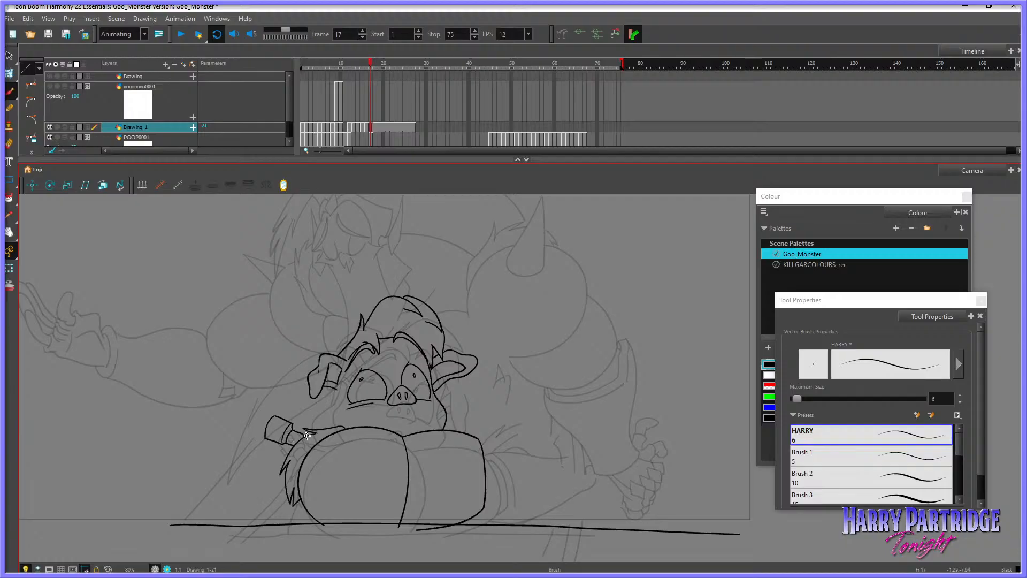
Step: Erase the clasp's rough upper edge and redraw its end and details with the HARRY brush
{"action": "left_click", "coordinate": [9, 143]}
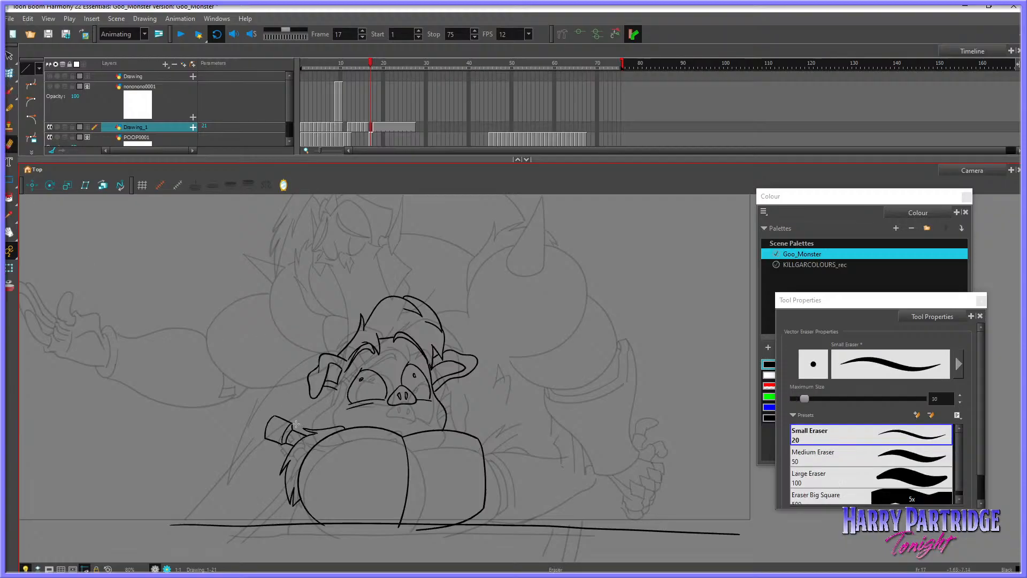
{"action": "key", "text": "alt+b"}
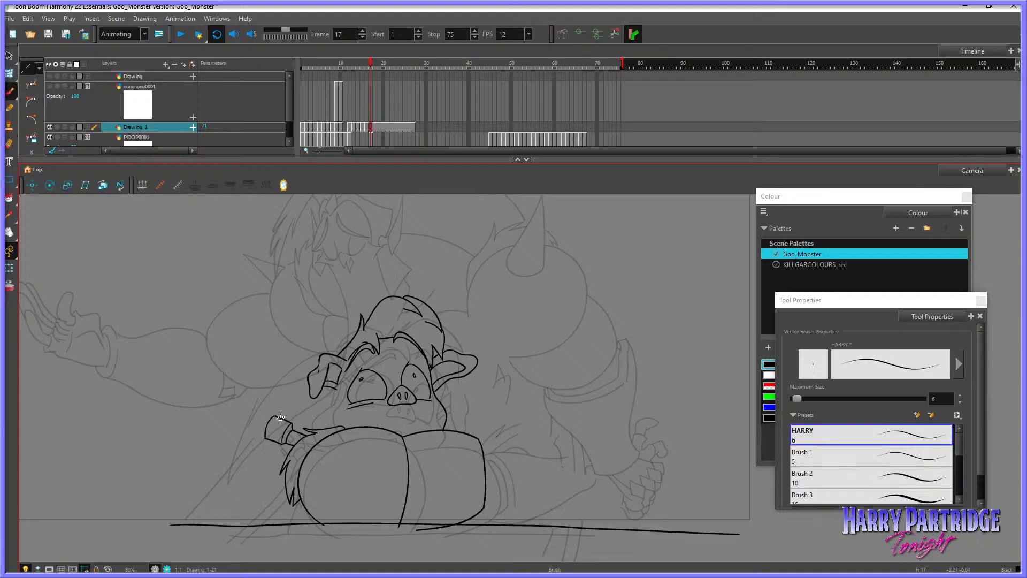
{"action": "left_click_drag", "start_coordinate": [272, 427], "coordinate": [279, 442]}
{"action": "key", "text": "comma"}
{"action": "key", "text": "period"}
{"action": "key", "text": "period"}
{"action": "key", "text": "comma"}
{"action": "left_click_drag", "start_coordinate": [343, 337], "coordinate": [280, 351]}
{"action": "key", "text": "comma"}
{"action": "key", "text": "period"}
{"action": "key", "text": "comma"}
{"action": "key", "text": "period"}
{"action": "key", "text": "ctrl+z"}
Step: Ink the upper edge of the long back hair sweeping out from behind the near ear
{"action": "left_click_drag", "start_coordinate": [345, 341], "coordinate": [293, 339]}
{"action": "key", "text": "period"}
{"action": "key", "text": "comma"}
{"action": "key", "text": "period"}
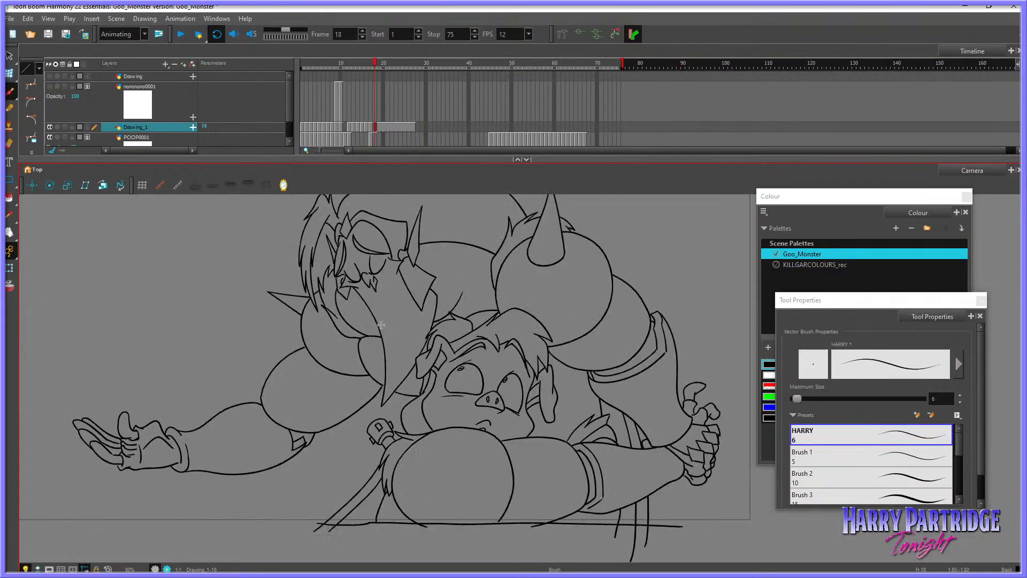
{"action": "key", "text": "comma"}
{"action": "mouse_move", "coordinate": [274, 373]}
{"action": "left_mouse_down"}
{"action": "mouse_move", "coordinate": [220, 446]}
{"action": "mouse_move", "coordinate": [230, 430]}
{"action": "mouse_move", "coordinate": [207, 489]}
{"action": "left_mouse_up"}
{"action": "key", "text": "ctrl+z"}
{"action": "key", "text": "ctrl+z"}
Step: Ink the jagged outer edge of the back hair down to its tip and its inner edge below the clasp
{"action": "mouse_move", "coordinate": [273, 373]}
{"action": "left_mouse_down"}
{"action": "mouse_move", "coordinate": [225, 452]}
{"action": "mouse_move", "coordinate": [220, 497]}
{"action": "left_mouse_up"}
{"action": "left_click_drag", "start_coordinate": [268, 431], "coordinate": [239, 463]}
{"action": "key", "text": "period"}
{"action": "key", "text": "comma"}
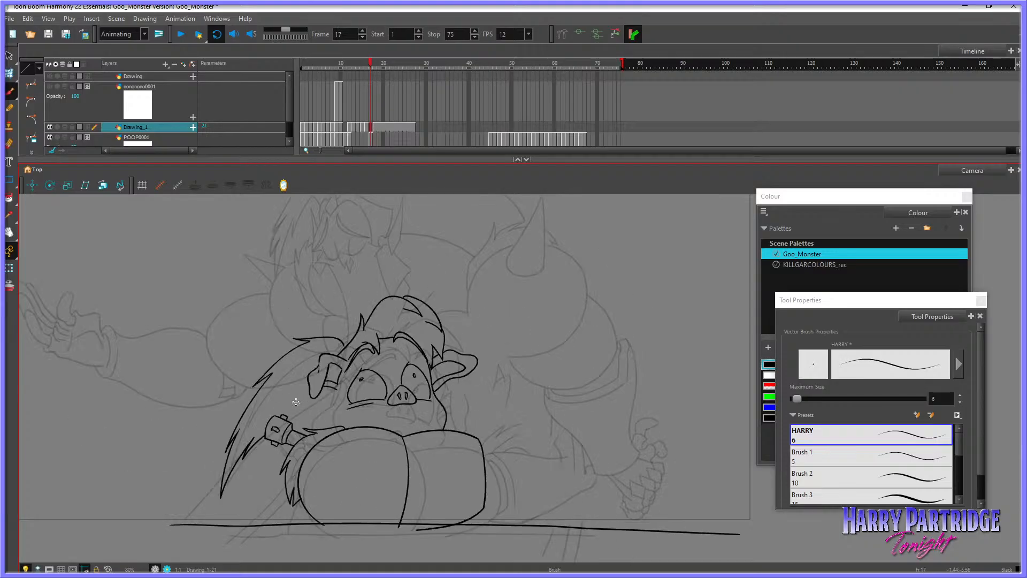
Step: Ink the near cheek line and the strand hanging below the near ear, checking frames 16 and 18
{"action": "key", "text": "period"}
{"action": "key", "text": "comma"}
{"action": "key", "text": "period"}
{"action": "key", "text": "comma"}
{"action": "left_click_drag", "start_coordinate": [327, 384], "coordinate": [312, 423]}
{"action": "key", "text": "comma"}
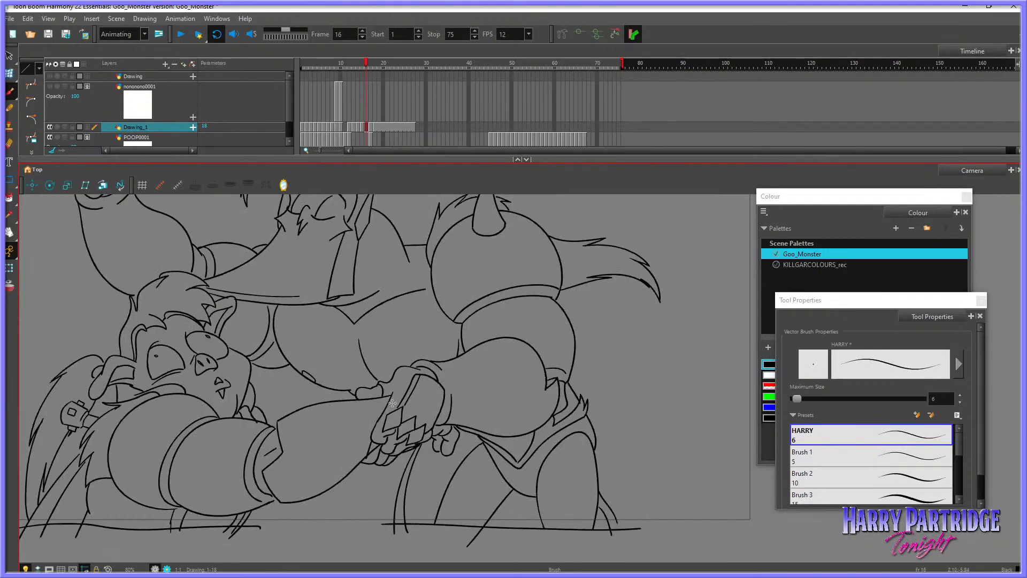
{"action": "key", "text": "period"}
{"action": "key", "text": "period"}
{"action": "key", "text": "comma"}
{"action": "key", "text": "comma"}
{"action": "key", "text": "period"}
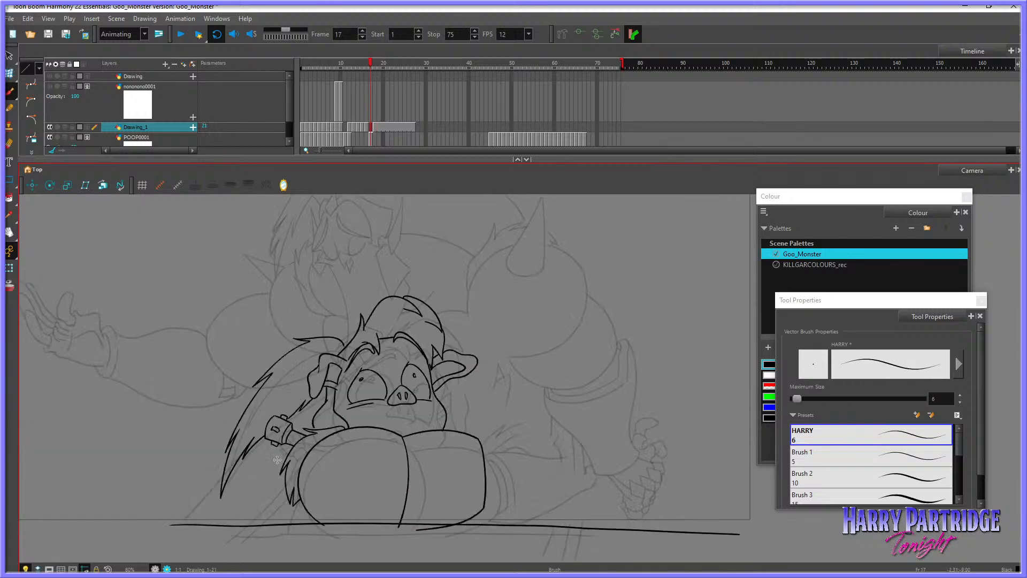
{"action": "key", "text": "comma"}
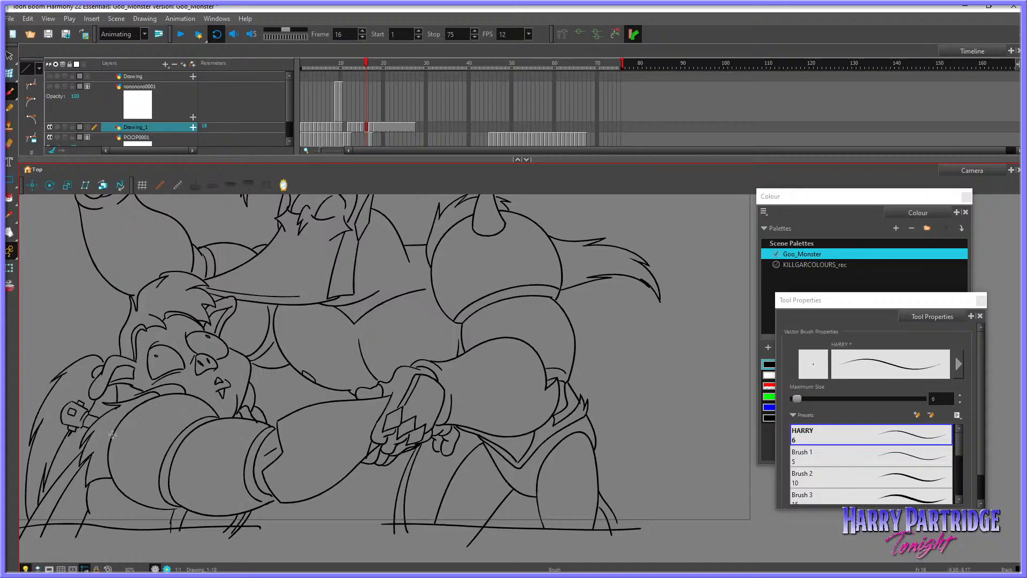
{"action": "key", "text": "period"}
{"action": "key", "text": "period"}
{"action": "key", "text": "comma"}
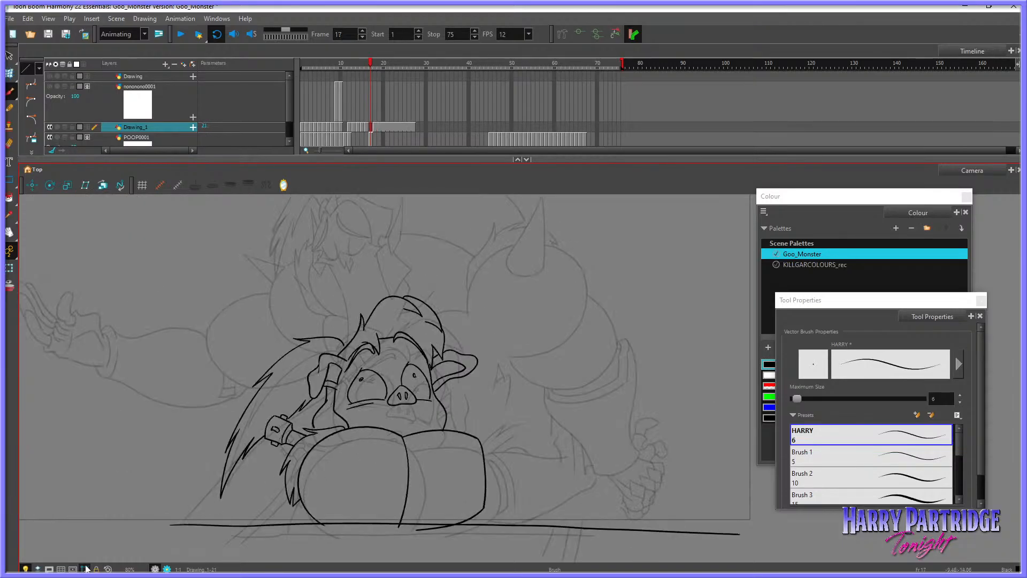
{"action": "key", "text": "period"}
{"action": "key", "text": "comma"}
{"action": "key", "text": "comma"}
{"action": "mouse_move", "coordinate": [281, 482]}
{"action": "left_mouse_down"}
{"action": "mouse_move", "coordinate": [212, 542]}
{"action": "mouse_move", "coordinate": [261, 482]}
{"action": "mouse_move", "coordinate": [282, 475]}
{"action": "mouse_move", "coordinate": [174, 542]}
{"action": "left_mouse_up"}
{"action": "key", "text": "period"}
{"action": "key", "text": "ctrl+z"}
{"action": "key", "text": "ctrl+z"}
{"action": "left_click_drag", "start_coordinate": [285, 482], "coordinate": [170, 549]}
{"action": "key", "text": "ctrl+z"}
{"action": "left_click_drag", "start_coordinate": [285, 477], "coordinate": [179, 554]}
{"action": "key", "text": "period"}
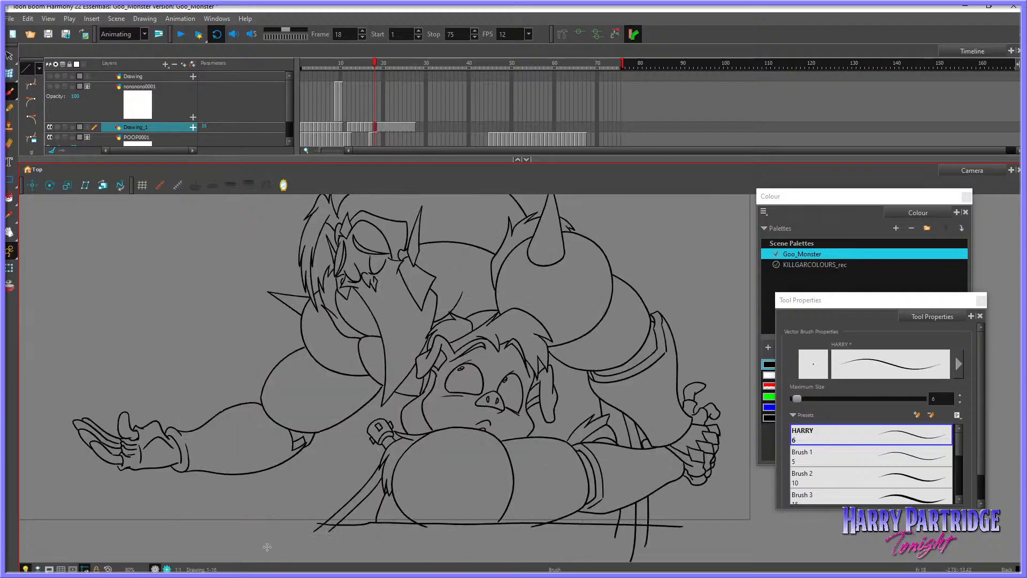
{"action": "key", "text": "comma"}
{"action": "key", "text": "ctrl+z"}
{"action": "key", "text": "ctrl+z"}
Step: Ink the two long diagonal lines running from the near shoulder's fur down past the ground line
{"action": "mouse_move", "coordinate": [282, 469]}
{"action": "left_mouse_down"}
{"action": "mouse_move", "coordinate": [187, 539]}
{"action": "mouse_move", "coordinate": [194, 554]}
{"action": "left_mouse_up"}
{"action": "key", "text": "comma"}
{"action": "key", "text": "period"}
{"action": "key", "text": "period"}
{"action": "key", "text": "comma"}
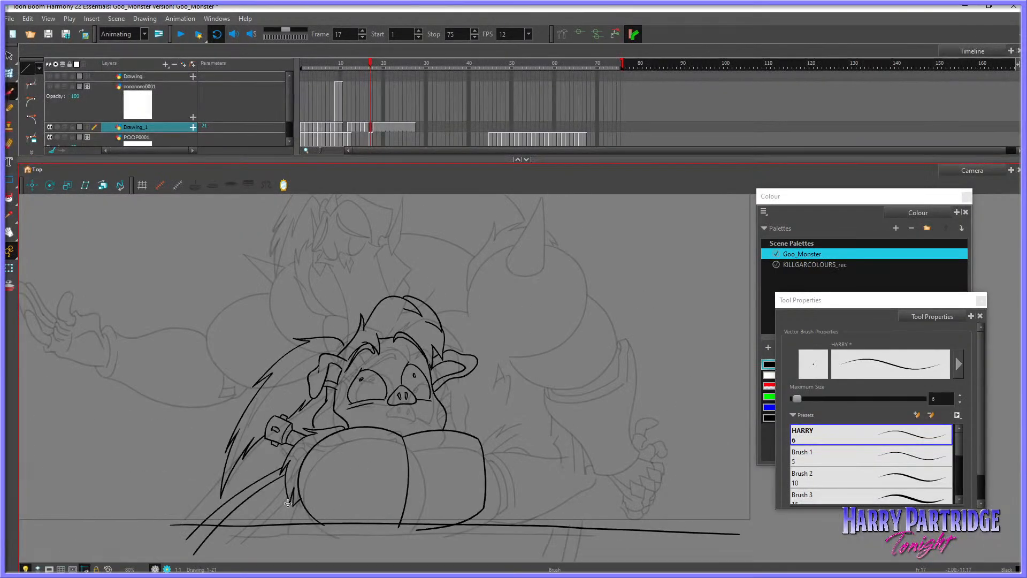
Step: Ink the short vertical line from the shoulder fur down to the ground, checking it against the neighbouring frames
{"action": "left_click_drag", "start_coordinate": [291, 502], "coordinate": [289, 528]}
{"action": "key", "text": "comma"}
{"action": "key", "text": "period"}
{"action": "key", "text": "period"}
{"action": "key", "text": "comma"}
{"action": "key", "text": "comma"}
{"action": "key", "text": "period"}
{"action": "key", "text": "period"}
{"action": "key", "text": "comma"}
Step: Ink the wrist edge of the horned character's gripping hand and its zigzag fingers over the rough on frame 17
{"action": "key", "text": "comma"}
{"action": "key", "text": "period"}
{"action": "key", "text": "comma"}
{"action": "key", "text": "period"}
{"action": "mouse_move", "coordinate": [635, 446]}
{"action": "left_mouse_down"}
{"action": "mouse_move", "coordinate": [587, 462]}
{"action": "mouse_move", "coordinate": [628, 494]}
{"action": "left_mouse_up"}
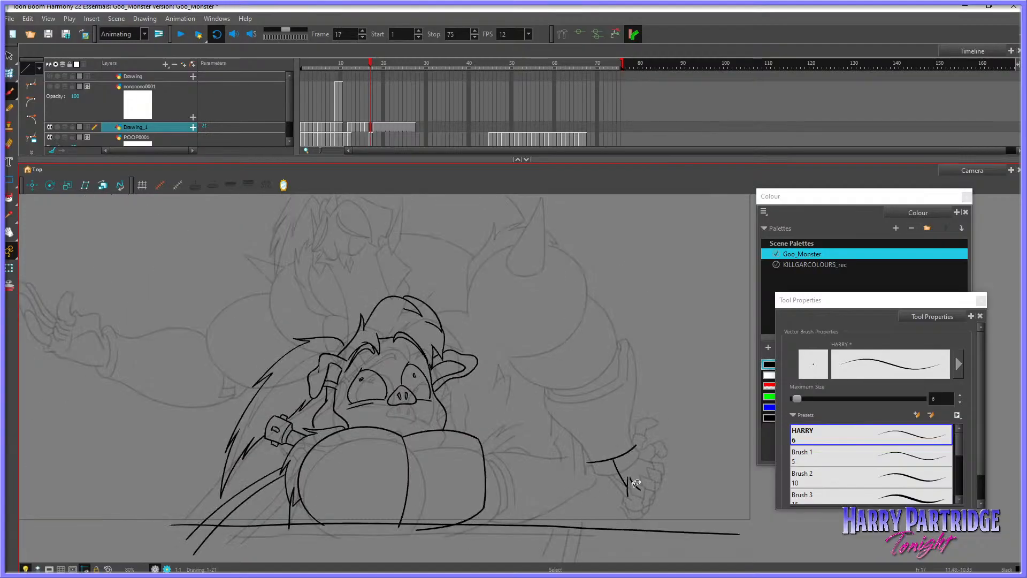
{"action": "key", "text": "ctrl+z"}
{"action": "mouse_move", "coordinate": [632, 480]}
{"action": "left_mouse_down"}
{"action": "mouse_move", "coordinate": [642, 500]}
{"action": "mouse_move", "coordinate": [634, 481]}
{"action": "mouse_move", "coordinate": [654, 481]}
{"action": "mouse_move", "coordinate": [654, 497]}
{"action": "mouse_move", "coordinate": [650, 476]}
{"action": "mouse_move", "coordinate": [662, 480]}
{"action": "mouse_move", "coordinate": [653, 486]}
{"action": "left_mouse_up"}
{"action": "mouse_move", "coordinate": [652, 475]}
{"action": "left_mouse_down"}
{"action": "mouse_move", "coordinate": [663, 469]}
{"action": "mouse_move", "coordinate": [654, 461]}
{"action": "mouse_move", "coordinate": [664, 465]}
{"action": "left_mouse_up"}
{"action": "left_click", "coordinate": [10, 90]}
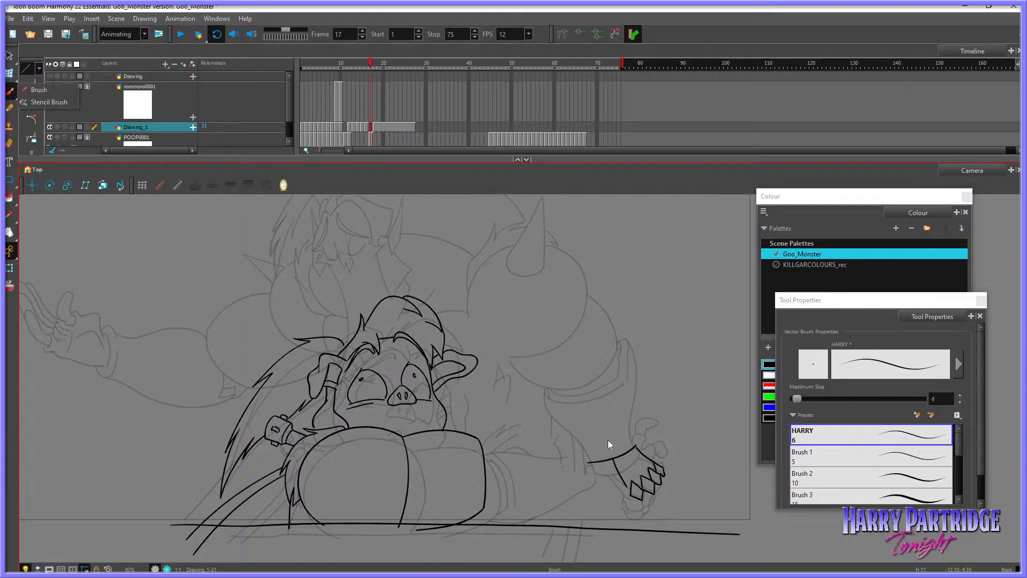
Step: Compare the forearm and gripping hand across frames 16, 17 and 18
{"action": "left_click_drag", "start_coordinate": [580, 363], "coordinate": [583, 405]}
{"action": "key", "text": "ctrl+z"}
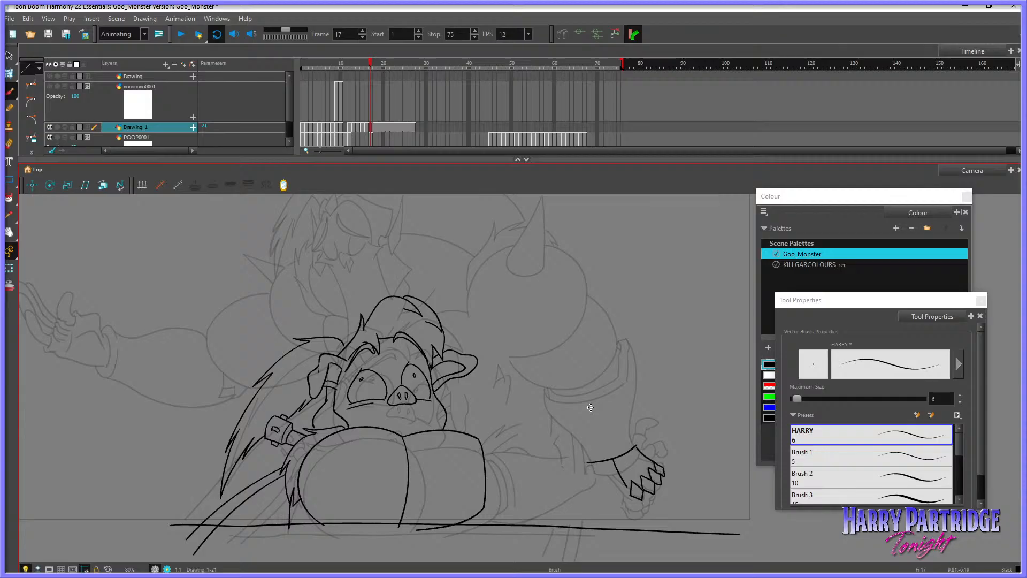
{"action": "key", "text": "period"}
{"action": "key", "text": "comma"}
{"action": "key", "text": "comma"}
{"action": "key", "text": "period"}
{"action": "key", "text": "period"}
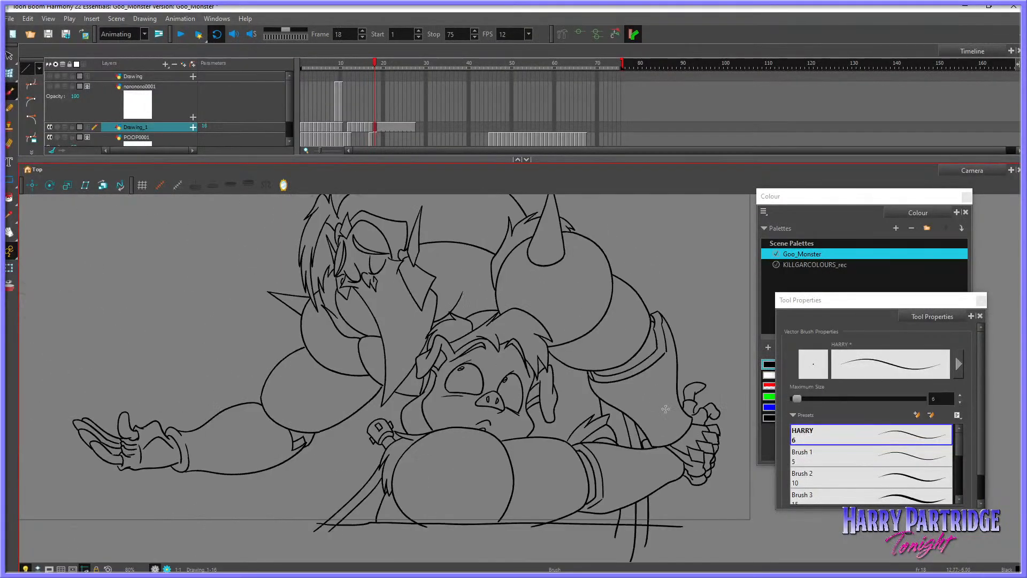
{"action": "key", "text": "comma"}
{"action": "key", "text": "comma"}
{"action": "key", "text": "period"}
{"action": "key", "text": "period"}
{"action": "key", "text": "comma"}
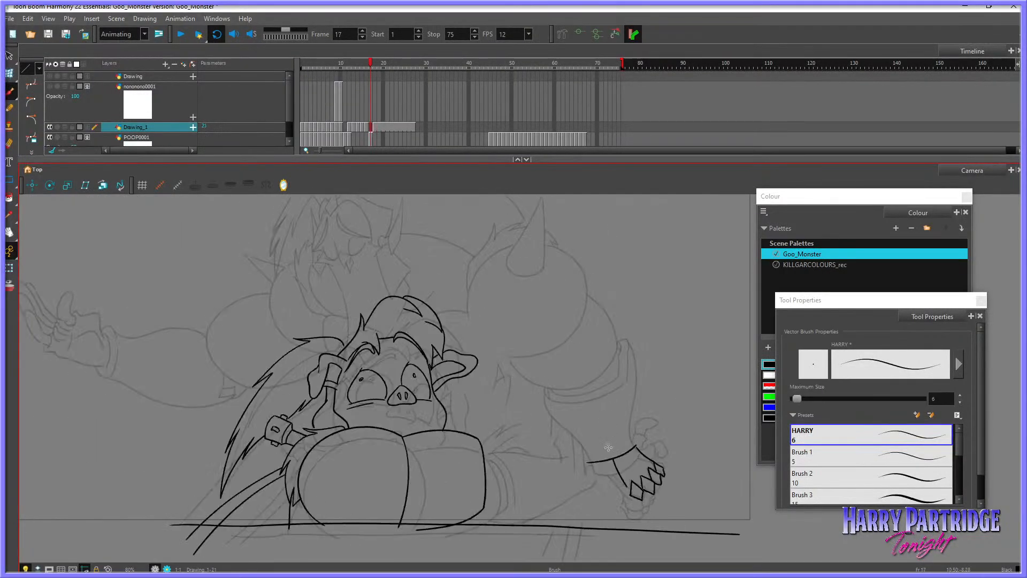
Step: Ink the forearm outline rising from the gripping hand's wrist, checking it against frames 16 and 18
{"action": "mouse_move", "coordinate": [587, 461]}
{"action": "left_mouse_down"}
{"action": "mouse_move", "coordinate": [535, 397]}
{"action": "mouse_move", "coordinate": [541, 382]}
{"action": "mouse_move", "coordinate": [604, 363]}
{"action": "mouse_move", "coordinate": [598, 336]}
{"action": "mouse_move", "coordinate": [634, 357]}
{"action": "mouse_move", "coordinate": [636, 447]}
{"action": "left_mouse_up"}
{"action": "key", "text": "comma"}
{"action": "key", "text": "period"}
{"action": "key", "text": "period"}
{"action": "key", "text": "comma"}
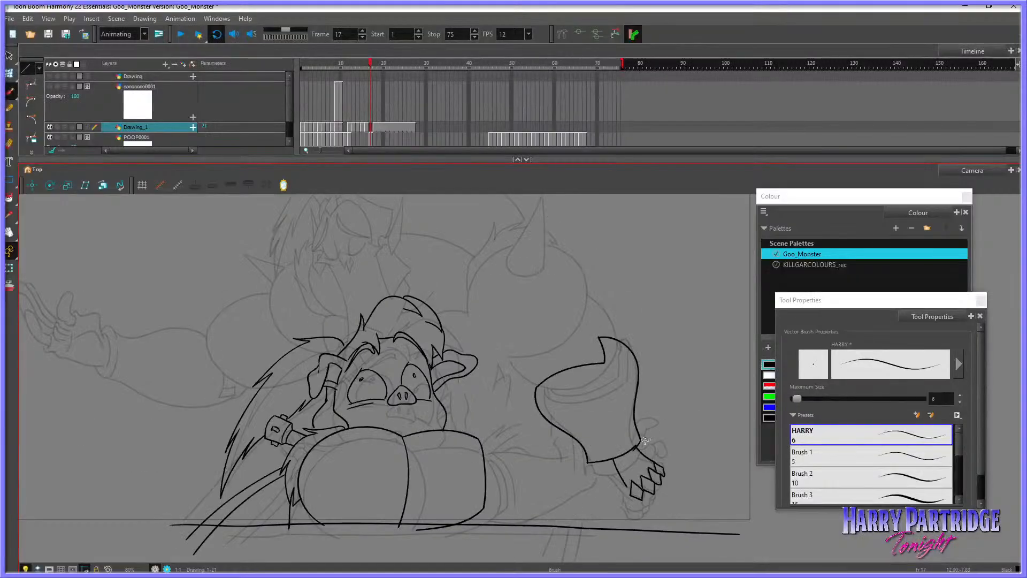
Step: Undo the forearm's upper and outer edges and redraw them from the elbow over the pointed top to the wrist
{"action": "key", "text": "ctrl+z"}
{"action": "key", "text": "ctrl+z"}
{"action": "key", "text": "ctrl+z"}
{"action": "key", "text": "ctrl+z"}
{"action": "mouse_move", "coordinate": [537, 385]}
{"action": "left_mouse_down"}
{"action": "mouse_move", "coordinate": [597, 367]}
{"action": "mouse_move", "coordinate": [596, 339]}
{"action": "mouse_move", "coordinate": [617, 348]}
{"action": "mouse_move", "coordinate": [629, 400]}
{"action": "left_mouse_up"}
{"action": "key", "text": "ctrl+z"}
{"action": "key", "text": "ctrl+z"}
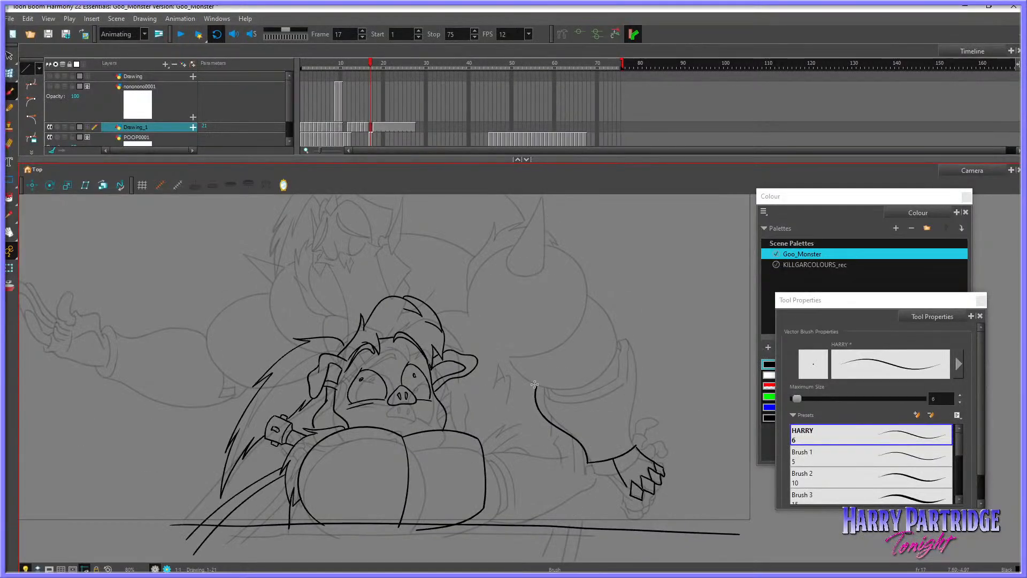
{"action": "mouse_move", "coordinate": [535, 384]}
{"action": "left_mouse_down"}
{"action": "mouse_move", "coordinate": [609, 362]}
{"action": "mouse_move", "coordinate": [600, 337]}
{"action": "mouse_move", "coordinate": [618, 334]}
{"action": "mouse_move", "coordinate": [636, 371]}
{"action": "mouse_move", "coordinate": [635, 445]}
{"action": "left_mouse_up"}
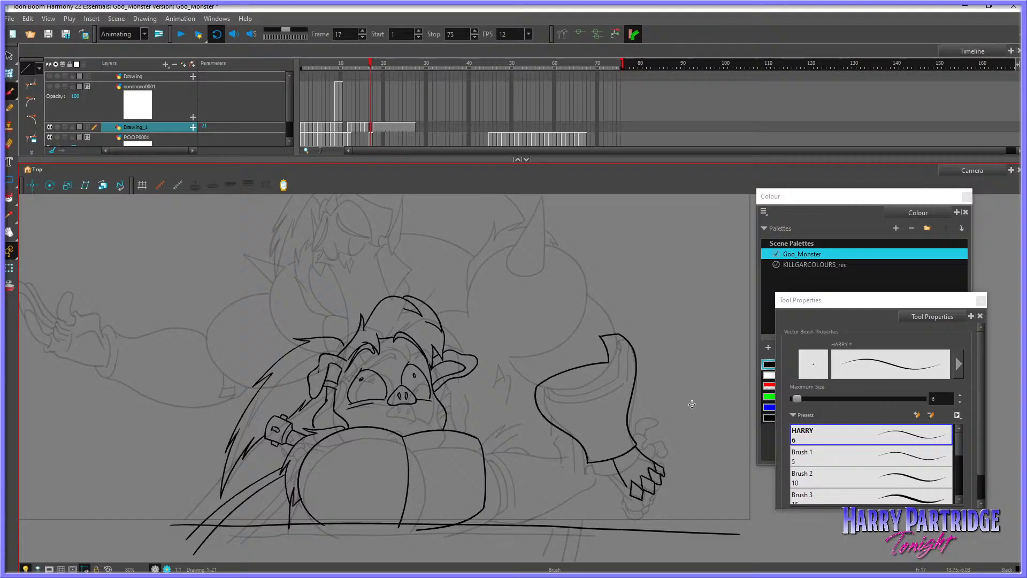
Step: Ink the upper edge of the pig-nosed character's outstretched arm from the chest to the gripping forearm's wrist, checking the neighbouring frames
{"action": "left_click", "coordinate": [10, 92]}
{"action": "left_click", "coordinate": [576, 353]}
{"action": "key", "text": "comma"}
{"action": "key", "text": "period"}
{"action": "key", "text": "period"}
{"action": "key", "text": "comma"}
{"action": "key", "text": "comma"}
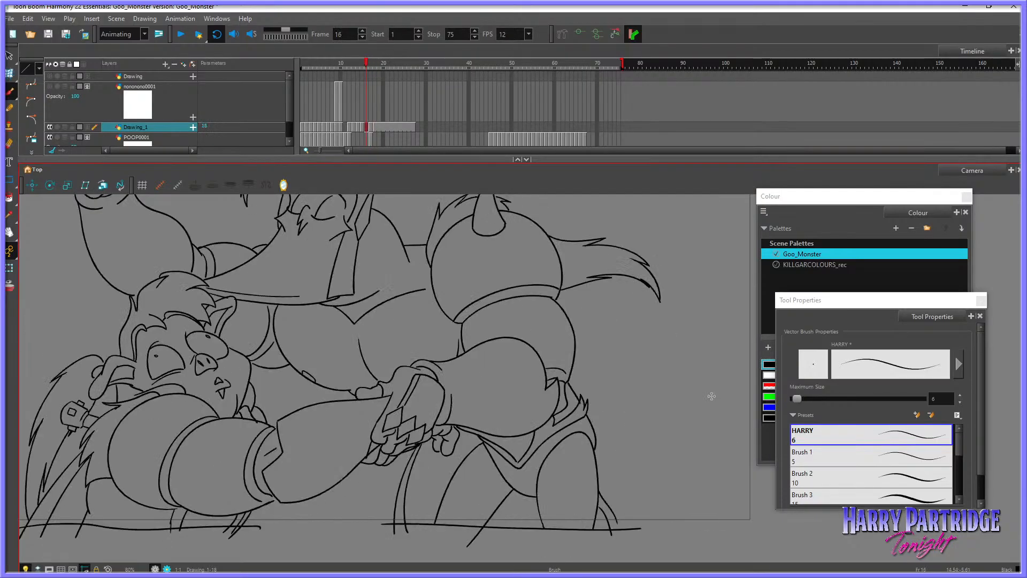
{"action": "key", "text": "period"}
{"action": "key", "text": "period"}
{"action": "key", "text": "comma"}
{"action": "key", "text": "comma"}
{"action": "key", "text": "period"}
{"action": "key", "text": "period"}
{"action": "key", "text": "comma"}
{"action": "mouse_move", "coordinate": [485, 442]}
{"action": "left_mouse_down"}
{"action": "mouse_move", "coordinate": [530, 438]}
{"action": "mouse_move", "coordinate": [581, 451]}
{"action": "mouse_move", "coordinate": [596, 428]}
{"action": "left_mouse_up"}
Step: Select the inked forearm and gripping hand and shift them slightly upward, checking against frames 16 and 18
{"action": "key", "text": "alt+s"}
{"action": "mouse_move", "coordinate": [649, 318]}
{"action": "left_mouse_down"}
{"action": "mouse_move", "coordinate": [589, 320]}
{"action": "mouse_move", "coordinate": [567, 432]}
{"action": "mouse_move", "coordinate": [597, 455]}
{"action": "mouse_move", "coordinate": [692, 475]}
{"action": "mouse_move", "coordinate": [695, 461]}
{"action": "left_mouse_up"}
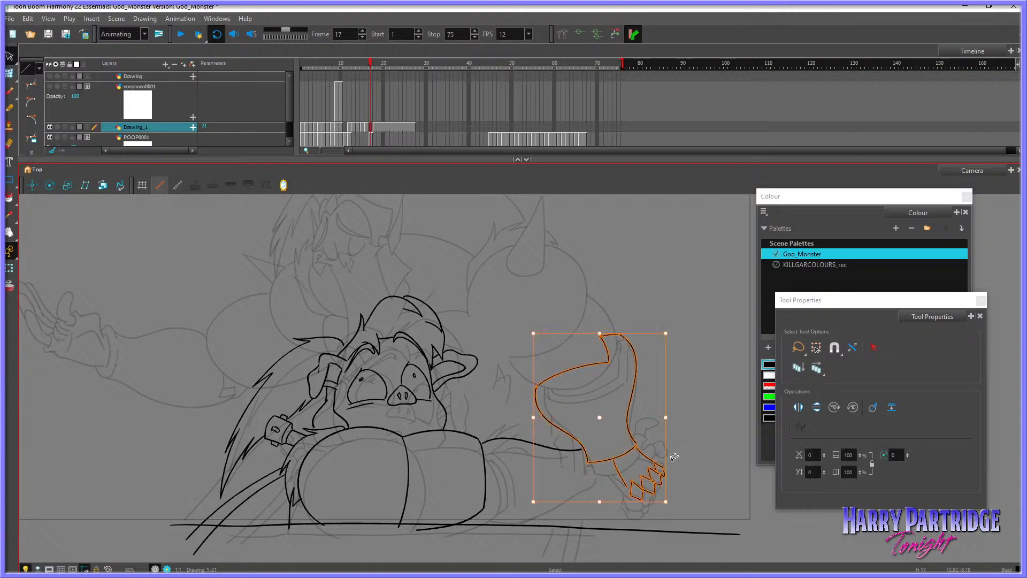
{"action": "mouse_move", "coordinate": [674, 499]}
{"action": "left_mouse_down"}
{"action": "mouse_move", "coordinate": [665, 507]}
{"action": "mouse_move", "coordinate": [621, 471]}
{"action": "left_mouse_up"}
{"action": "key", "text": "comma"}
{"action": "key", "text": "period"}
{"action": "key", "text": "period"}
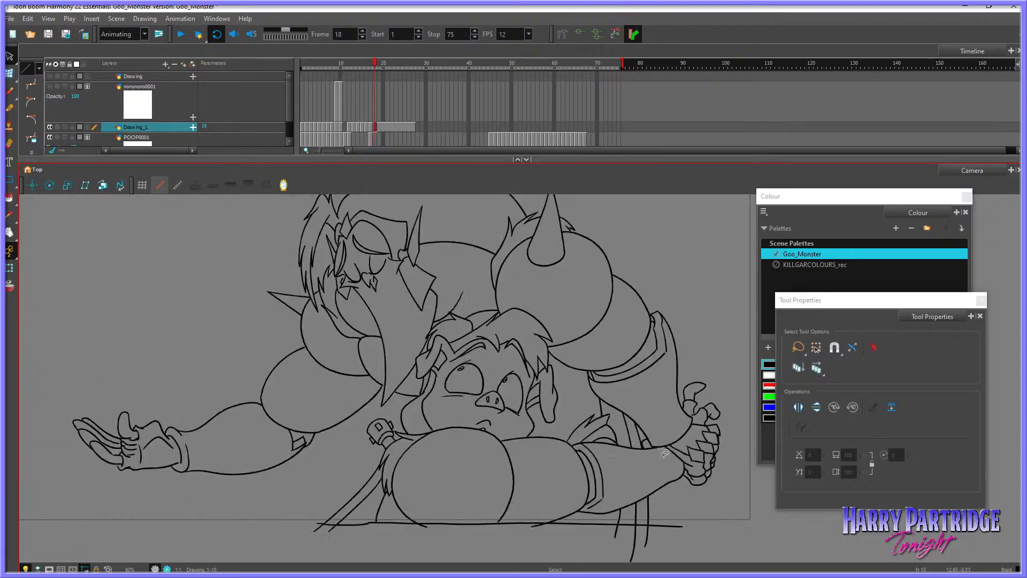
Step: Turn on the onion skin and ink the horned character's round shoulder pad above the forearm
{"action": "left_click", "coordinate": [10, 232]}
{"action": "left_click_drag", "start_coordinate": [572, 350], "coordinate": [463, 397]}
{"action": "key", "text": "comma"}
{"action": "key", "text": "comma"}
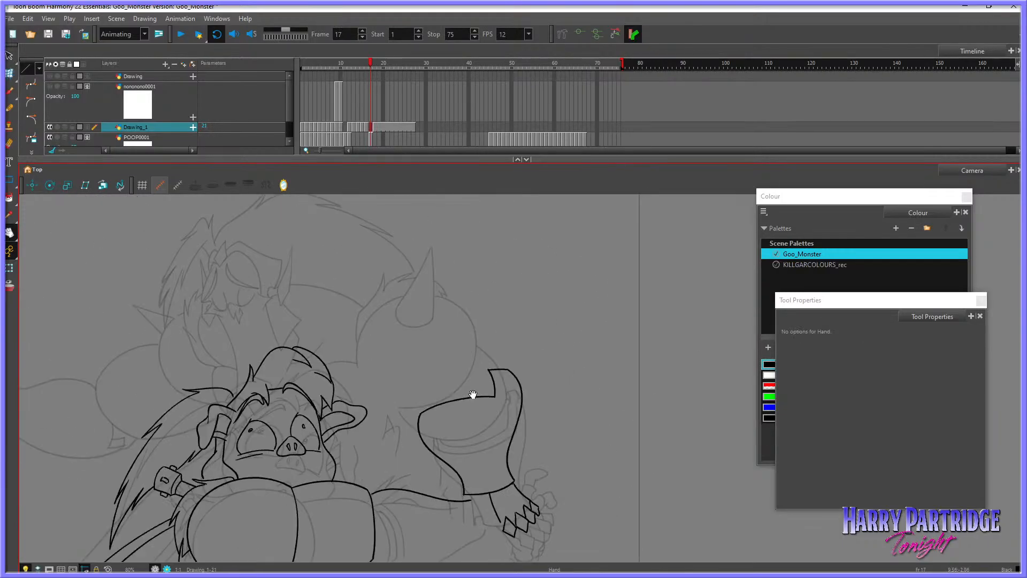
{"action": "key", "text": "alt+b"}
{"action": "key", "text": "period"}
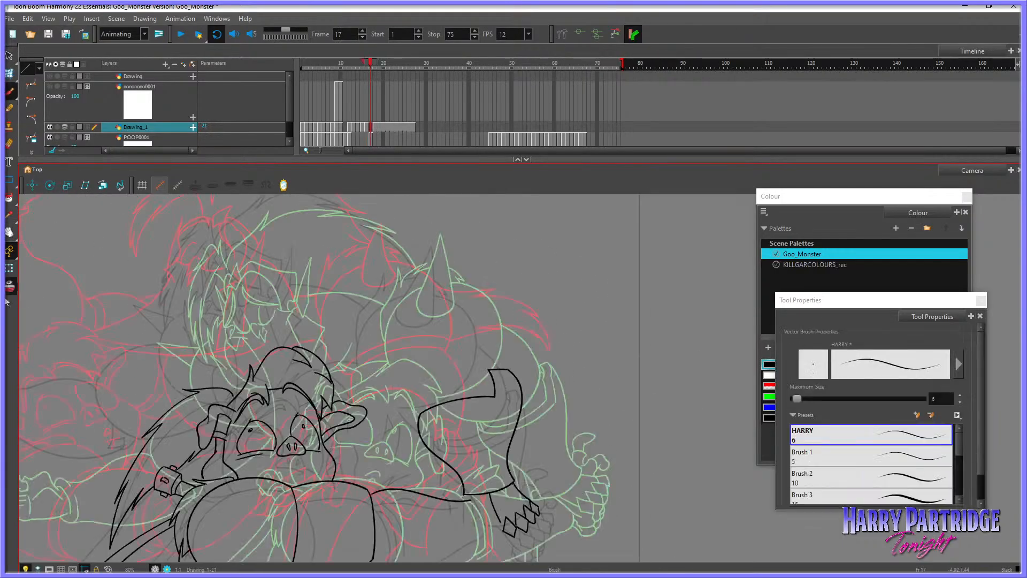
{"action": "mouse_move", "coordinate": [415, 283]}
{"action": "left_mouse_down"}
{"action": "mouse_move", "coordinate": [367, 324]}
{"action": "mouse_move", "coordinate": [363, 367]}
{"action": "mouse_move", "coordinate": [384, 388]}
{"action": "mouse_move", "coordinate": [425, 397]}
{"action": "mouse_move", "coordinate": [466, 385]}
{"action": "mouse_move", "coordinate": [483, 364]}
{"action": "mouse_move", "coordinate": [479, 308]}
{"action": "mouse_move", "coordinate": [433, 290]}
{"action": "mouse_move", "coordinate": [383, 297]}
{"action": "mouse_move", "coordinate": [369, 351]}
{"action": "mouse_move", "coordinate": [398, 387]}
{"action": "mouse_move", "coordinate": [451, 386]}
{"action": "mouse_move", "coordinate": [472, 365]}
{"action": "left_mouse_up"}
{"action": "key", "text": "ctrl+z"}
{"action": "key", "text": "ctrl+z"}
{"action": "mouse_move", "coordinate": [398, 290]}
{"action": "left_mouse_down"}
{"action": "mouse_move", "coordinate": [366, 349]}
{"action": "mouse_move", "coordinate": [377, 378]}
{"action": "mouse_move", "coordinate": [425, 400]}
{"action": "mouse_move", "coordinate": [465, 386]}
{"action": "mouse_move", "coordinate": [484, 342]}
{"action": "left_mouse_up"}
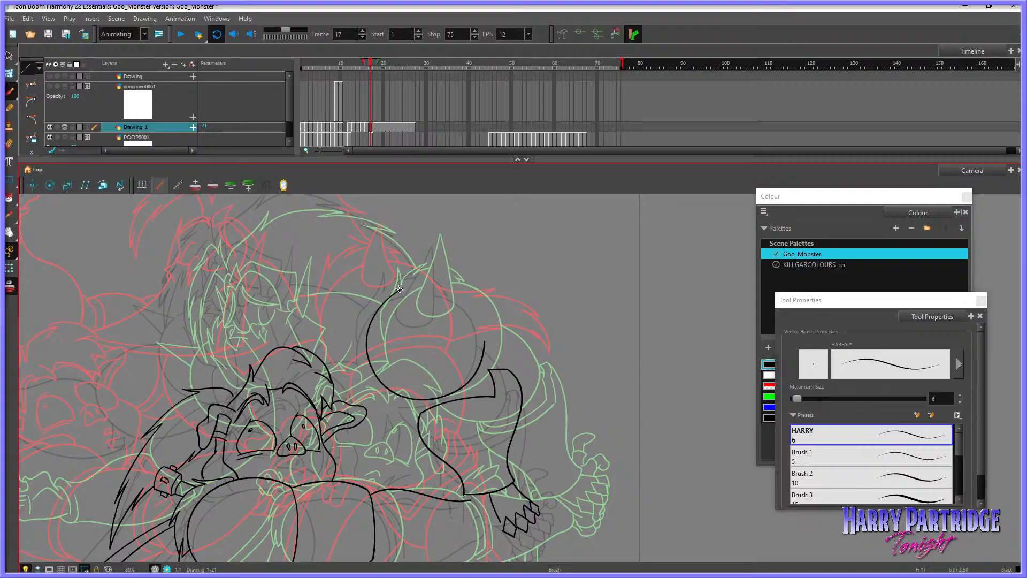
{"action": "mouse_move", "coordinate": [400, 289]}
{"action": "left_mouse_down"}
{"action": "mouse_move", "coordinate": [435, 279]}
{"action": "mouse_move", "coordinate": [471, 298]}
{"action": "mouse_move", "coordinate": [485, 348]}
{"action": "left_mouse_up"}
{"action": "key", "text": "comma"}
{"action": "key", "text": "period"}
Step: Ink the pointed spike on the shoulder pad and turn off the onion skin to check it against the neighbouring frames
{"action": "mouse_move", "coordinate": [438, 235]}
{"action": "left_mouse_down"}
{"action": "mouse_move", "coordinate": [406, 311]}
{"action": "mouse_move", "coordinate": [432, 320]}
{"action": "mouse_move", "coordinate": [445, 306]}
{"action": "left_mouse_up"}
{"action": "key", "text": "ctrl+z"}
{"action": "mouse_move", "coordinate": [435, 240]}
{"action": "left_mouse_down"}
{"action": "mouse_move", "coordinate": [444, 306]}
{"action": "mouse_move", "coordinate": [411, 313]}
{"action": "mouse_move", "coordinate": [431, 319]}
{"action": "mouse_move", "coordinate": [444, 295]}
{"action": "left_mouse_up"}
{"action": "left_click", "coordinate": [9, 287]}
{"action": "key", "text": "comma"}
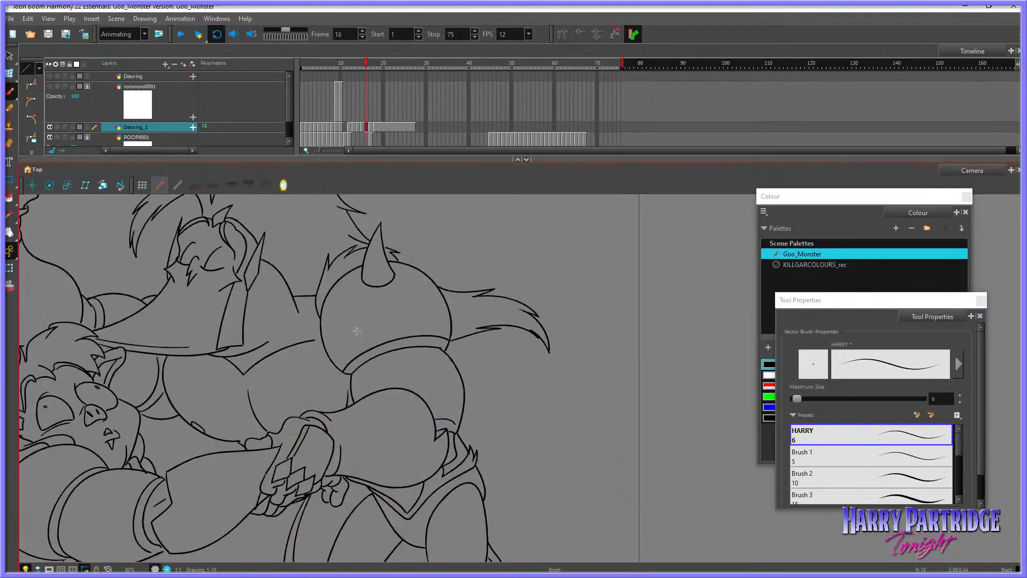
{"action": "key", "text": "comma"}
{"action": "key", "text": "period"}
{"action": "key", "text": "period"}
{"action": "key", "text": "period"}
{"action": "key", "text": "comma"}
{"action": "key", "text": "period"}
{"action": "key", "text": "comma"}
{"action": "left_click_drag", "start_coordinate": [363, 316], "coordinate": [378, 290]}
{"action": "key", "text": "period"}
{"action": "key", "text": "comma"}
{"action": "key", "text": "comma"}
{"action": "key", "text": "period"}
{"action": "key", "text": "ctrl+z"}
{"action": "key", "text": "period"}
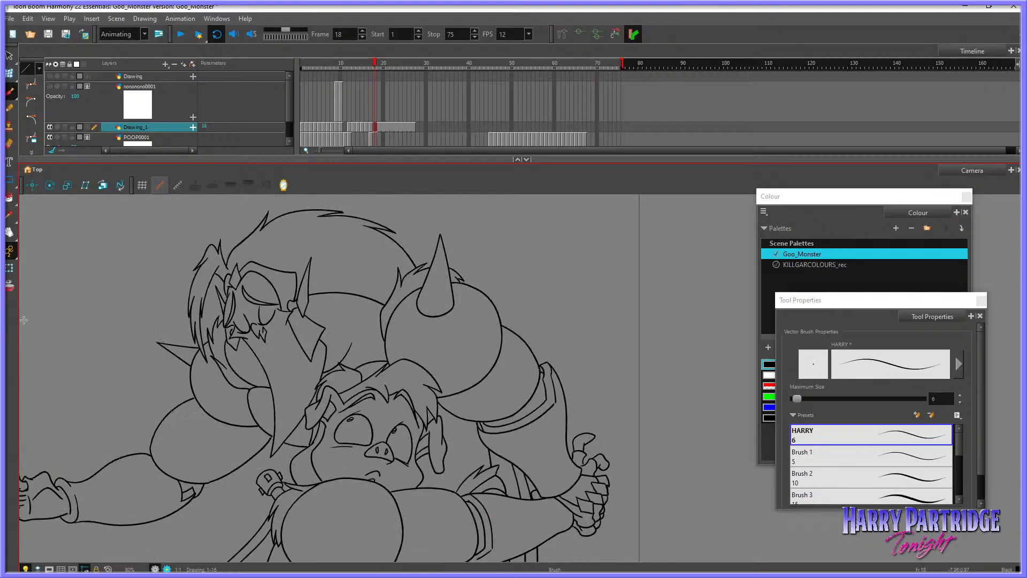
Step: Ink the pointed fur edge curving down behind the inner side of the shoulder pad, checking frame 18
{"action": "key", "text": "comma"}
{"action": "mouse_move", "coordinate": [377, 280]}
{"action": "left_mouse_down"}
{"action": "mouse_move", "coordinate": [366, 281]}
{"action": "mouse_move", "coordinate": [359, 321]}
{"action": "mouse_move", "coordinate": [368, 343]}
{"action": "left_mouse_up"}
{"action": "key", "text": "period"}
{"action": "key", "text": "comma"}
{"action": "key", "text": "period"}
{"action": "key", "text": "comma"}
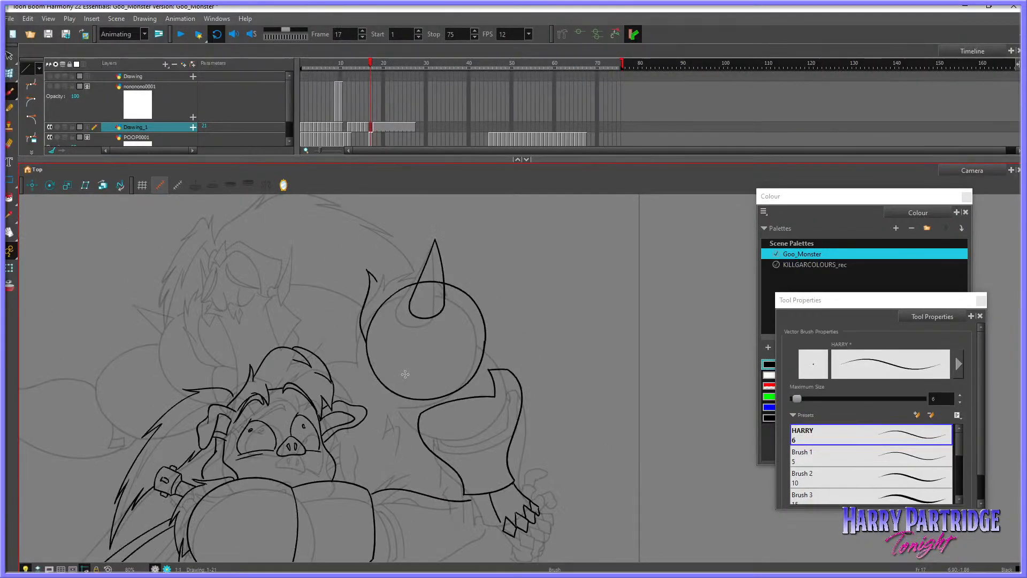
{"action": "key", "text": "period"}
{"action": "key", "text": "comma"}
Step: Ink the jagged fur tufts along the top of the shoulder pad up to the spike
{"action": "left_click_drag", "start_coordinate": [375, 284], "coordinate": [418, 262]}
{"action": "key", "text": "period"}
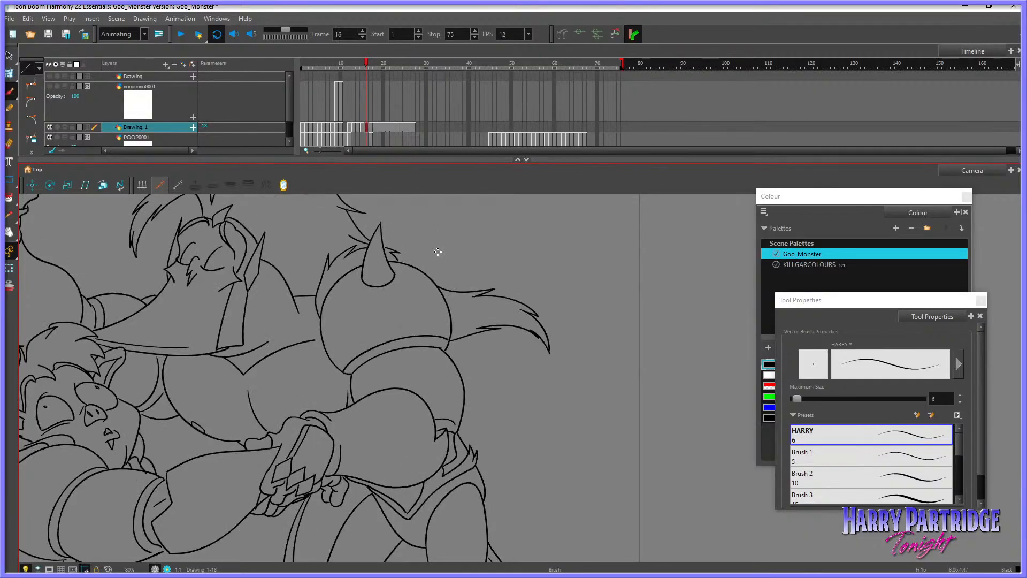
{"action": "key", "text": "comma"}
{"action": "key", "text": "comma"}
{"action": "key", "text": "period"}
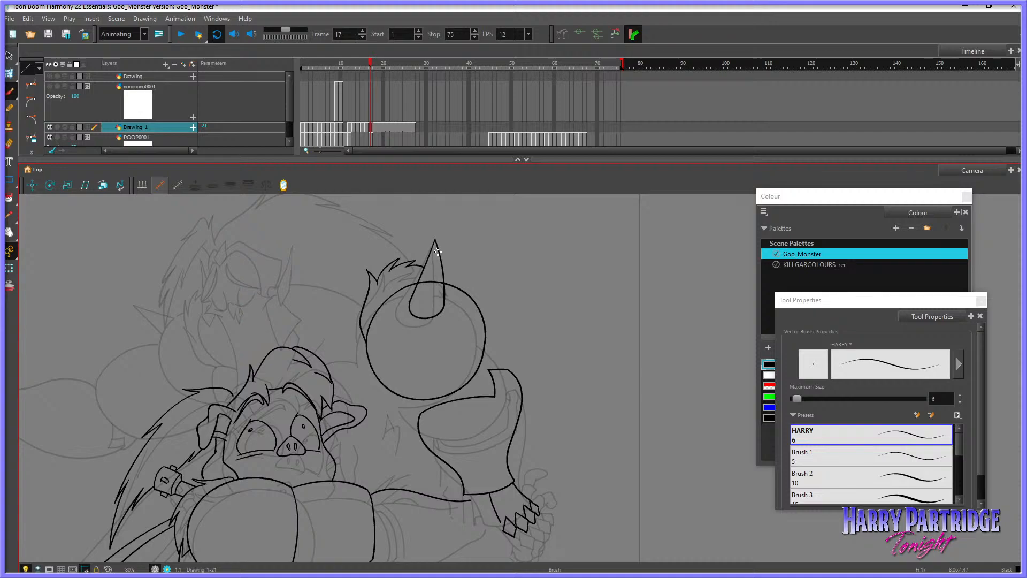
Step: Compare the placement of the shoulder pad, forearm and hand across frames 16, 17 and 18
{"action": "key", "text": "period"}
{"action": "key", "text": "comma"}
{"action": "key", "text": "period"}
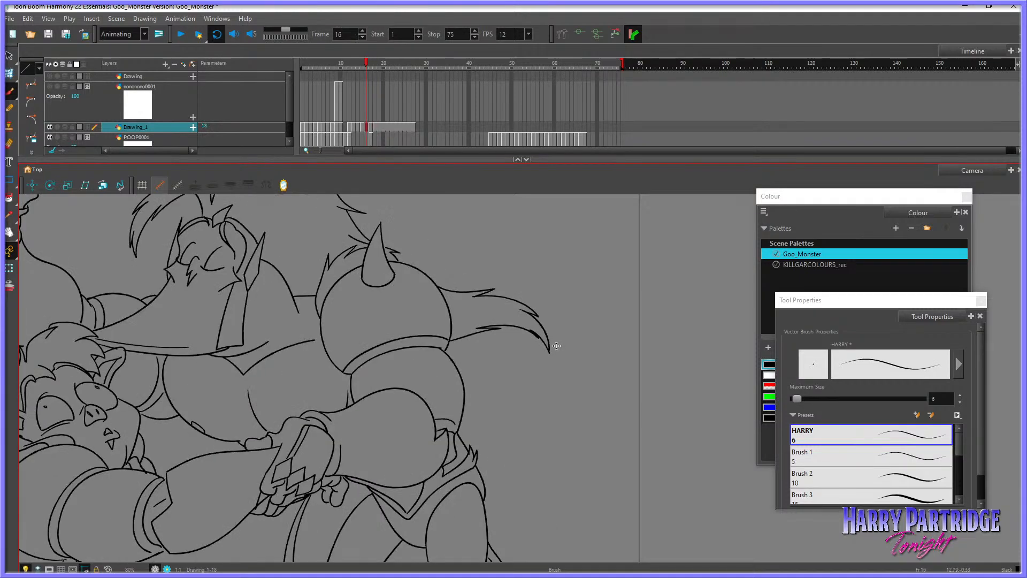
{"action": "key", "text": "comma"}
{"action": "key", "text": "period"}
{"action": "key", "text": "comma"}
{"action": "key", "text": "period"}
{"action": "key", "text": "comma"}
{"action": "key", "text": "period"}
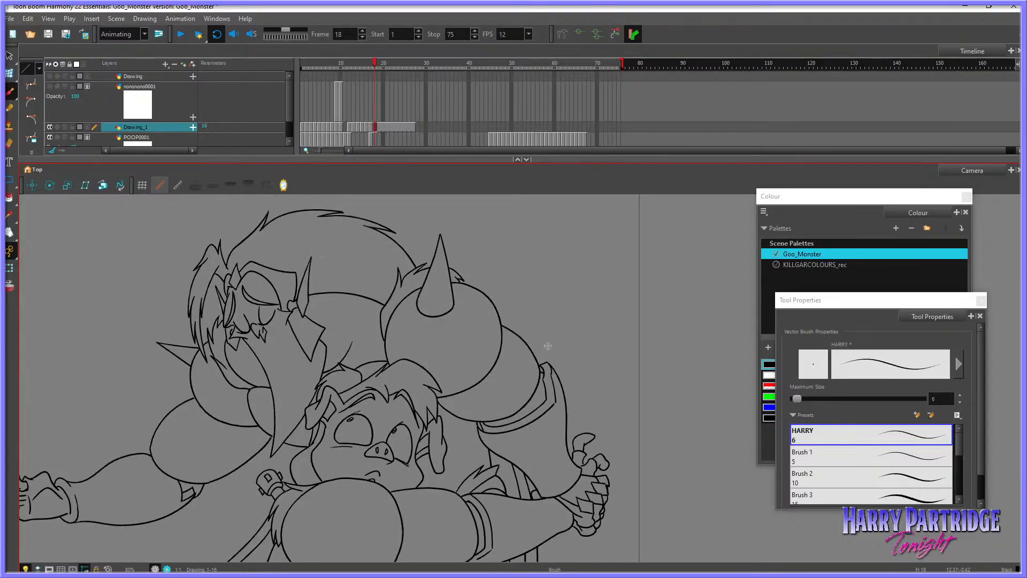
{"action": "key", "text": "comma"}
{"action": "scroll", "coordinate": [557, 374], "scroll_direction": "down", "scroll_amount": 4}
{"action": "key", "text": "comma"}
{"action": "scroll", "coordinate": [571, 392], "scroll_direction": "up", "scroll_amount": 3}
{"action": "key", "text": "period"}
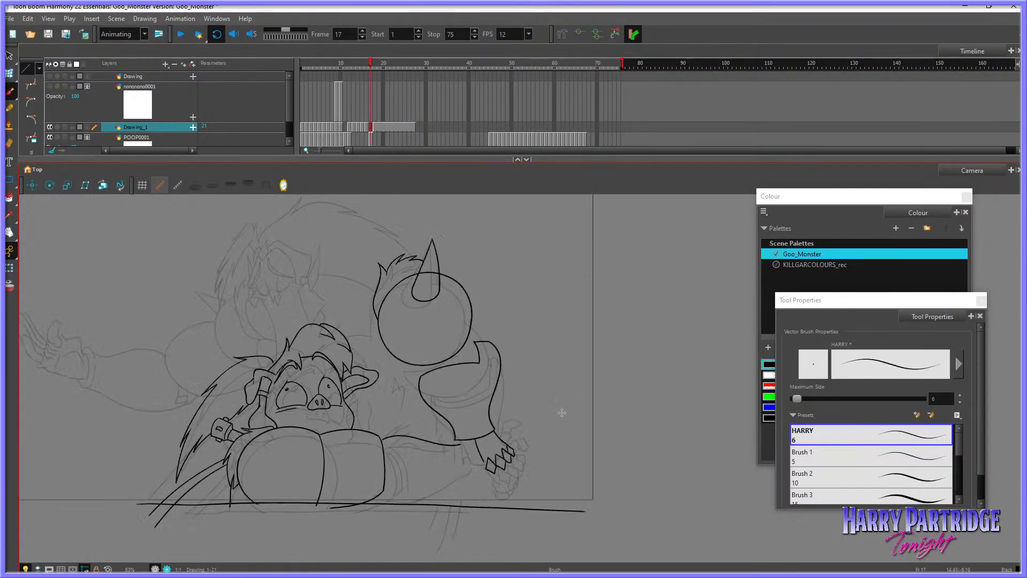
{"action": "key", "text": "period"}
{"action": "key", "text": "comma"}
{"action": "key", "text": "comma"}
{"action": "key", "text": "period"}
{"action": "key", "text": "period"}
{"action": "key", "text": "comma"}
{"action": "key", "text": "comma"}
{"action": "key", "text": "comma"}
{"action": "key", "text": "period"}
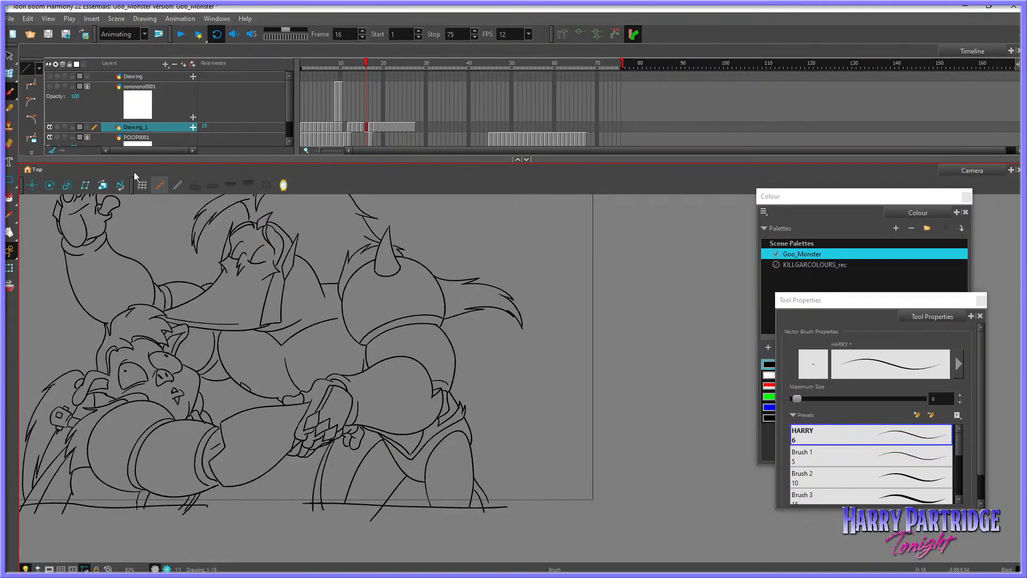
Step: Select the shoulder pad with its spike and fur and move it slightly upward, checking the motion from frame 16 to 18
{"action": "left_click", "coordinate": [10, 55]}
{"action": "key", "text": "period"}
{"action": "mouse_move", "coordinate": [430, 226]}
{"action": "left_mouse_down"}
{"action": "mouse_move", "coordinate": [408, 218]}
{"action": "mouse_move", "coordinate": [463, 280]}
{"action": "mouse_move", "coordinate": [452, 262]}
{"action": "left_mouse_up"}
{"action": "key", "text": "comma"}
{"action": "key", "text": "period"}
{"action": "key", "text": "period"}
{"action": "key", "text": "comma"}
{"action": "key", "text": "comma"}
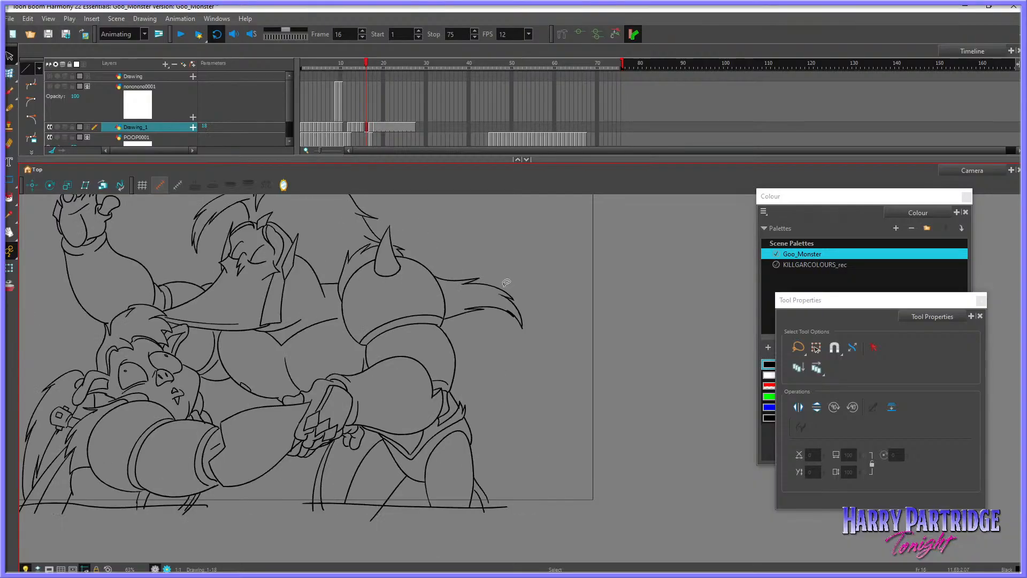
{"action": "key", "text": "comma"}
{"action": "key", "text": "period"}
{"action": "key", "text": "period"}
{"action": "key", "text": "period"}
{"action": "key", "text": "comma"}
{"action": "mouse_move", "coordinate": [466, 223]}
{"action": "left_mouse_down"}
{"action": "mouse_move", "coordinate": [358, 310]}
{"action": "mouse_move", "coordinate": [467, 243]}
{"action": "mouse_move", "coordinate": [446, 266]}
{"action": "left_mouse_up"}
{"action": "left_click", "coordinate": [489, 252]}
Step: Select the forearm and gripping hand, then move and rotate them inward toward the body, comparing with the neighbouring frames
{"action": "key", "text": "period"}
{"action": "key", "text": "comma"}
{"action": "key", "text": "comma"}
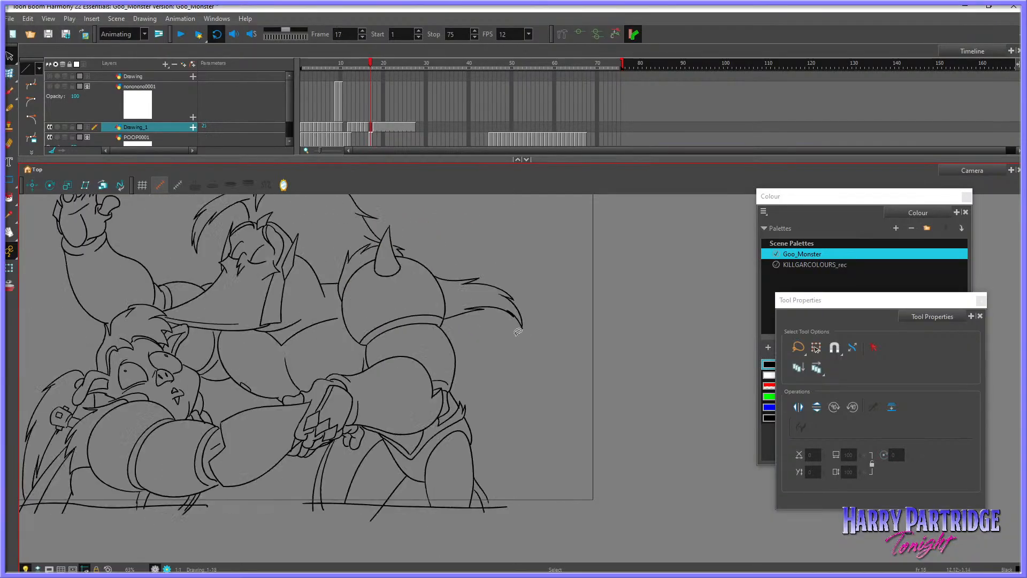
{"action": "key", "text": "period"}
{"action": "key", "text": "comma"}
{"action": "key", "text": "period"}
{"action": "mouse_move", "coordinate": [518, 332]}
{"action": "left_mouse_down"}
{"action": "mouse_move", "coordinate": [414, 384]}
{"action": "mouse_move", "coordinate": [481, 469]}
{"action": "mouse_move", "coordinate": [537, 471]}
{"action": "left_mouse_up"}
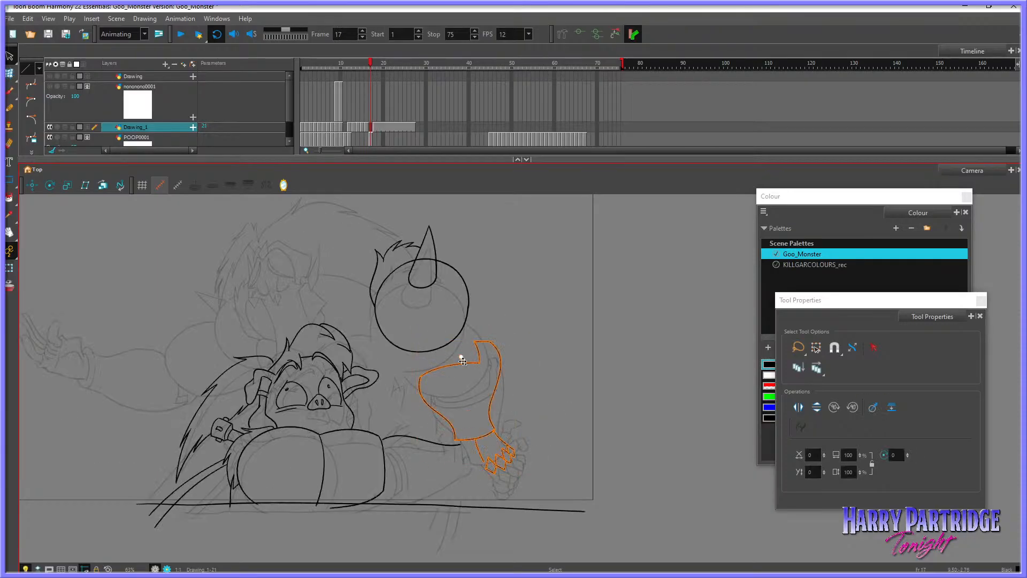
{"action": "left_click", "coordinate": [528, 477]}
{"action": "mouse_move", "coordinate": [522, 333]}
{"action": "left_mouse_down"}
{"action": "mouse_move", "coordinate": [431, 360]}
{"action": "mouse_move", "coordinate": [479, 462]}
{"action": "mouse_move", "coordinate": [537, 472]}
{"action": "mouse_move", "coordinate": [482, 455]}
{"action": "left_mouse_up"}
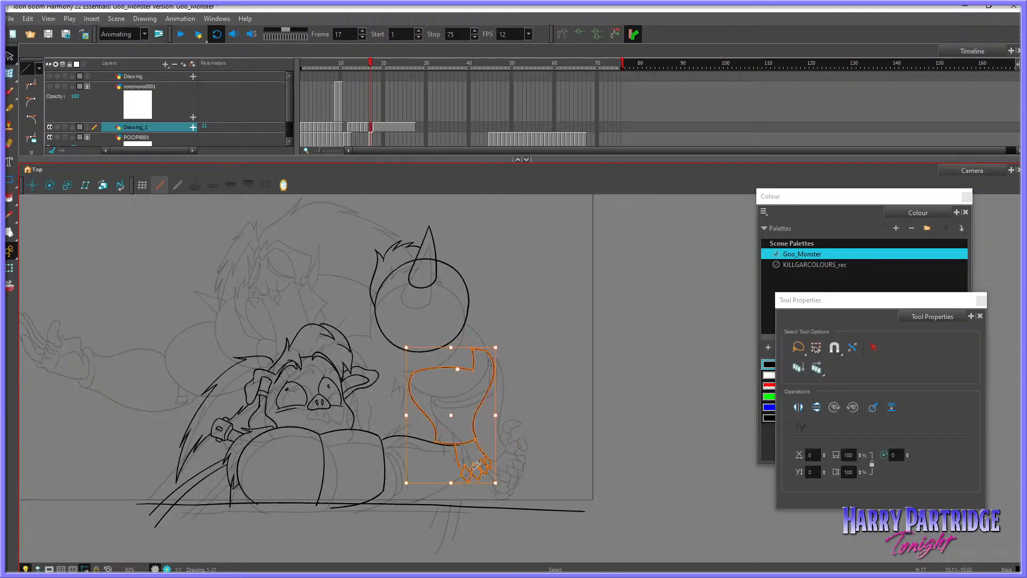
{"action": "left_click", "coordinate": [531, 438]}
{"action": "key", "text": "period"}
{"action": "key", "text": "comma"}
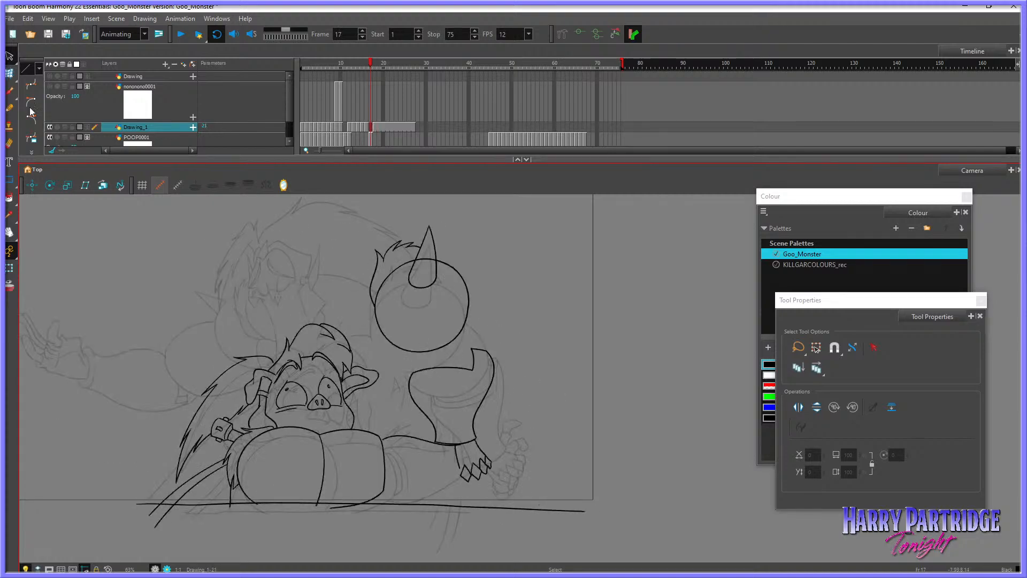
Step: Ink the horned character's upper arm between the shoulder pad and the forearm on frame 17, checking against frame 18
{"action": "key", "text": "alt+b"}
{"action": "key", "text": "period"}
{"action": "key", "text": "comma"}
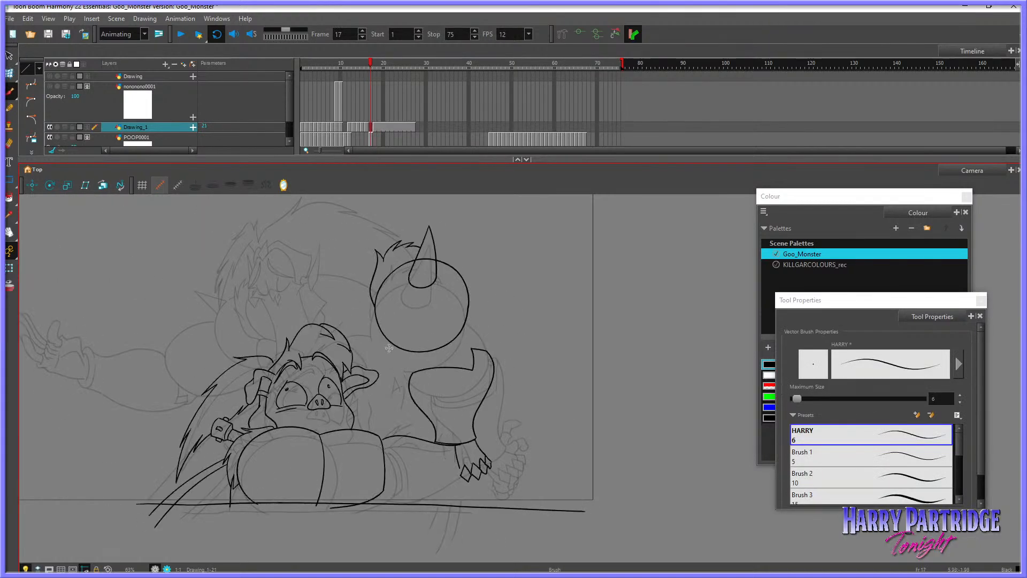
{"action": "left_click_drag", "start_coordinate": [393, 349], "coordinate": [412, 376]}
{"action": "mouse_move", "coordinate": [469, 306]}
{"action": "left_mouse_down"}
{"action": "mouse_move", "coordinate": [482, 348]}
{"action": "mouse_move", "coordinate": [471, 370]}
{"action": "left_mouse_up"}
{"action": "key", "text": "ctrl+z"}
{"action": "key", "text": "period"}
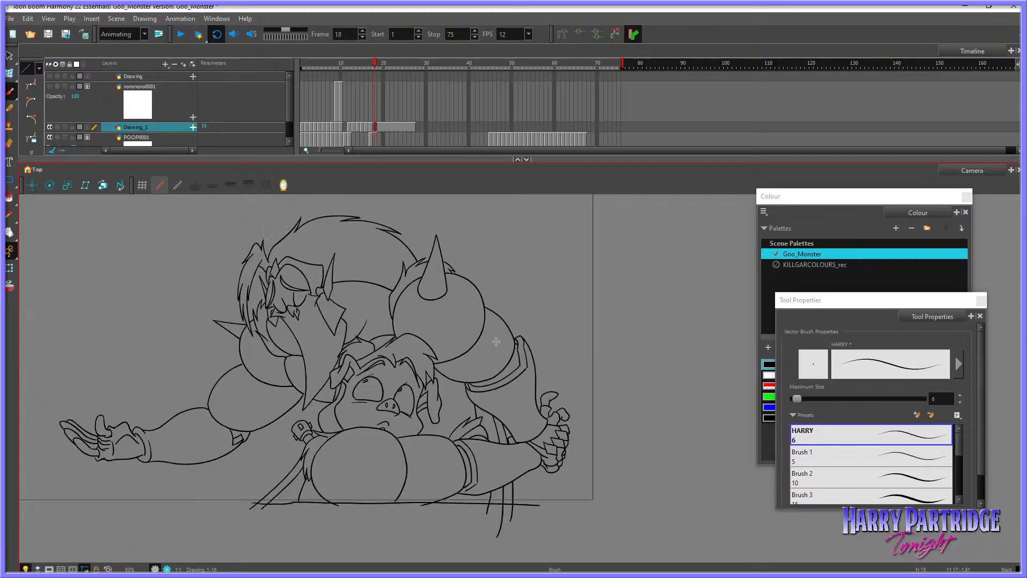
{"action": "key", "text": "comma"}
{"action": "left_click_drag", "start_coordinate": [481, 351], "coordinate": [478, 371]}
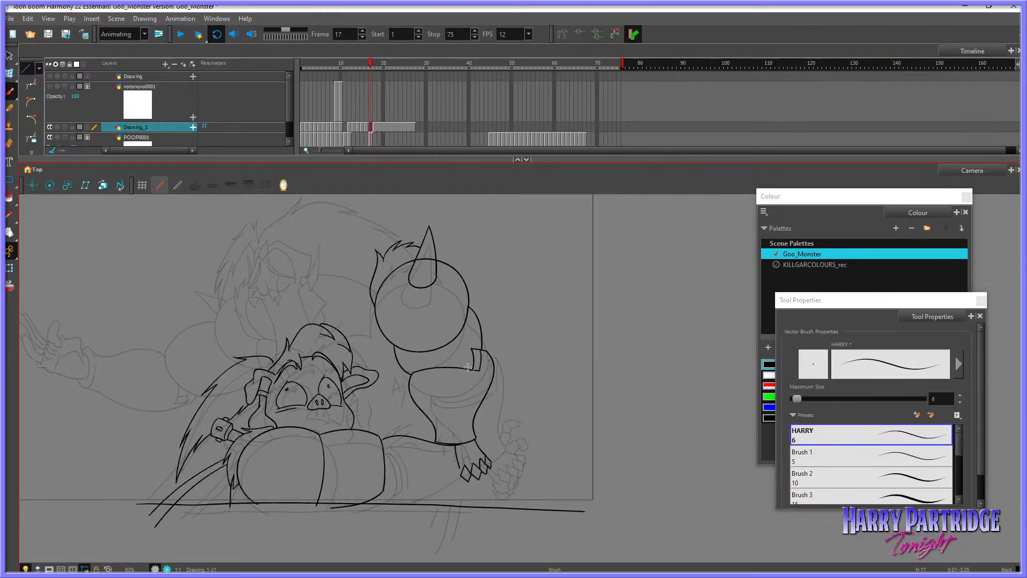
{"action": "key", "text": "period"}
{"action": "key", "text": "comma"}
Step: Reshape the upper line of the small character's forearm with the Envelope tool so it meets the gripping hand
{"action": "scroll", "coordinate": [474, 449], "scroll_direction": "up", "scroll_amount": 1}
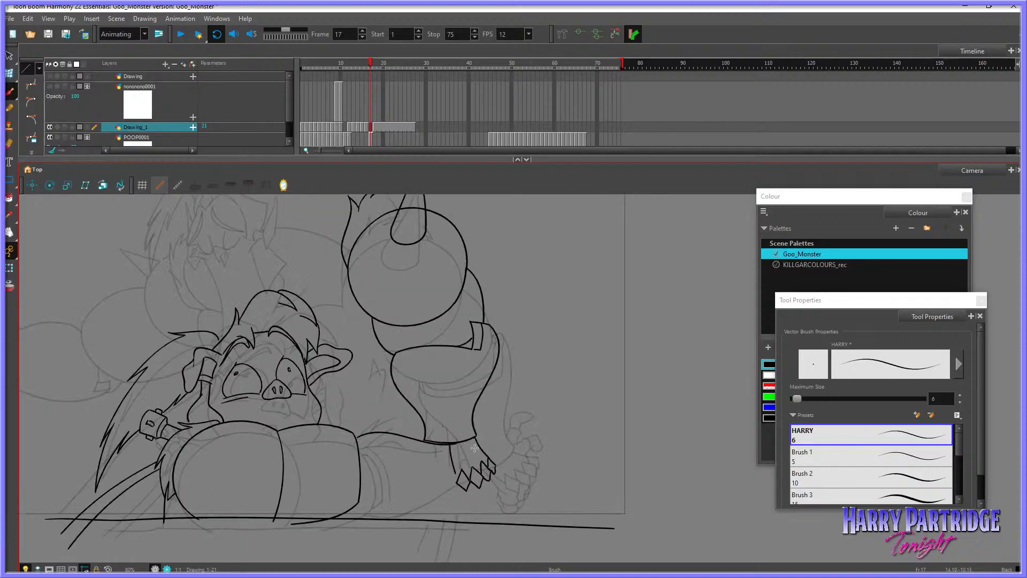
{"action": "left_click", "coordinate": [9, 73]}
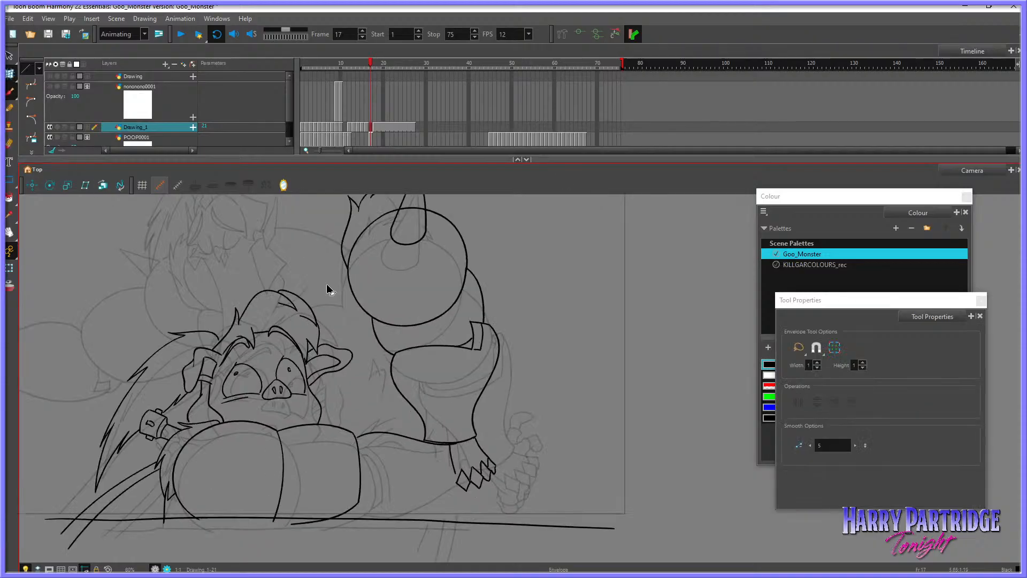
{"action": "left_click", "coordinate": [452, 443]}
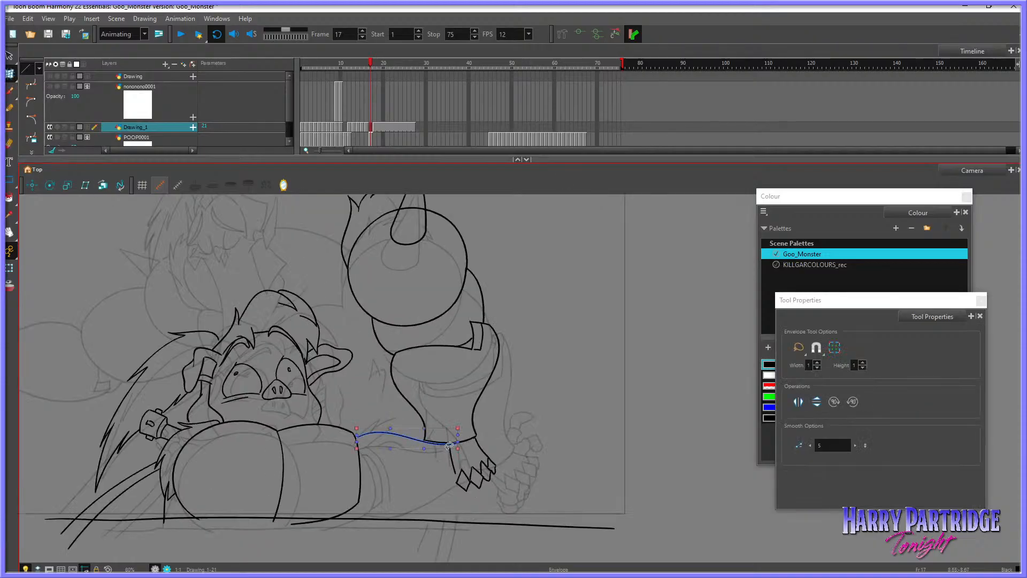
{"action": "left_click", "coordinate": [475, 422]}
{"action": "key", "text": "comma"}
{"action": "key", "text": "period"}
Step: Try inking the underside of the small character's forearm, comparing the pose with frames 16 and 18
{"action": "key", "text": "alt+b"}
{"action": "key", "text": "comma"}
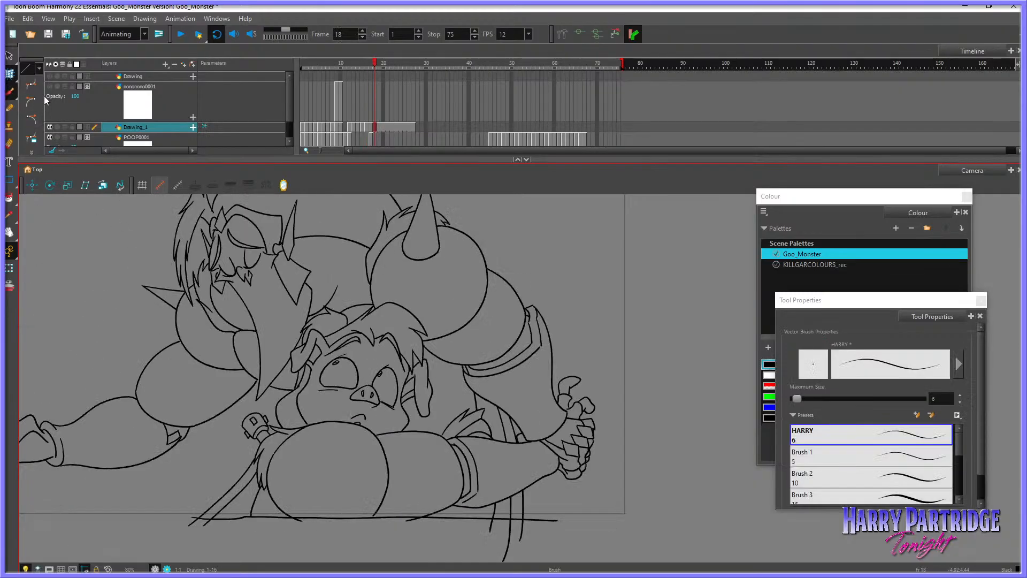
{"action": "key", "text": "period"}
{"action": "key", "text": "comma"}
{"action": "mouse_move", "coordinate": [434, 444]}
{"action": "left_mouse_down"}
{"action": "mouse_move", "coordinate": [444, 484]}
{"action": "mouse_move", "coordinate": [469, 493]}
{"action": "mouse_move", "coordinate": [445, 503]}
{"action": "mouse_move", "coordinate": [442, 485]}
{"action": "mouse_move", "coordinate": [437, 502]}
{"action": "mouse_move", "coordinate": [373, 520]}
{"action": "left_mouse_up"}
{"action": "key", "text": "period"}
{"action": "key", "text": "comma"}
{"action": "key", "text": "period"}
{"action": "key", "text": "period"}
{"action": "key", "text": "comma"}
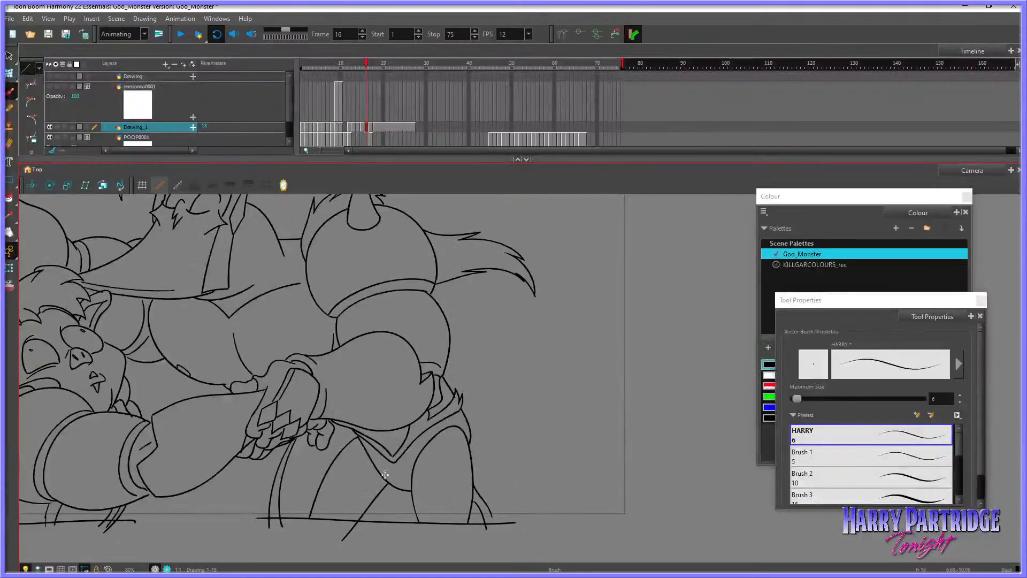
{"action": "key", "text": "period"}
{"action": "key", "text": "period"}
{"action": "key", "text": "comma"}
{"action": "key", "text": "ctrl+z"}
Step: Ink the small character's zigzag arm cuff and the underside of the forearm down to the ground line
{"action": "mouse_move", "coordinate": [359, 445]}
{"action": "left_mouse_down"}
{"action": "mouse_move", "coordinate": [377, 471]}
{"action": "mouse_move", "coordinate": [361, 490]}
{"action": "mouse_move", "coordinate": [364, 522]}
{"action": "left_mouse_up"}
{"action": "mouse_move", "coordinate": [359, 434]}
{"action": "left_mouse_down"}
{"action": "mouse_move", "coordinate": [378, 460]}
{"action": "mouse_move", "coordinate": [372, 497]}
{"action": "mouse_move", "coordinate": [373, 522]}
{"action": "left_mouse_up"}
{"action": "left_click_drag", "start_coordinate": [439, 494], "coordinate": [370, 523]}
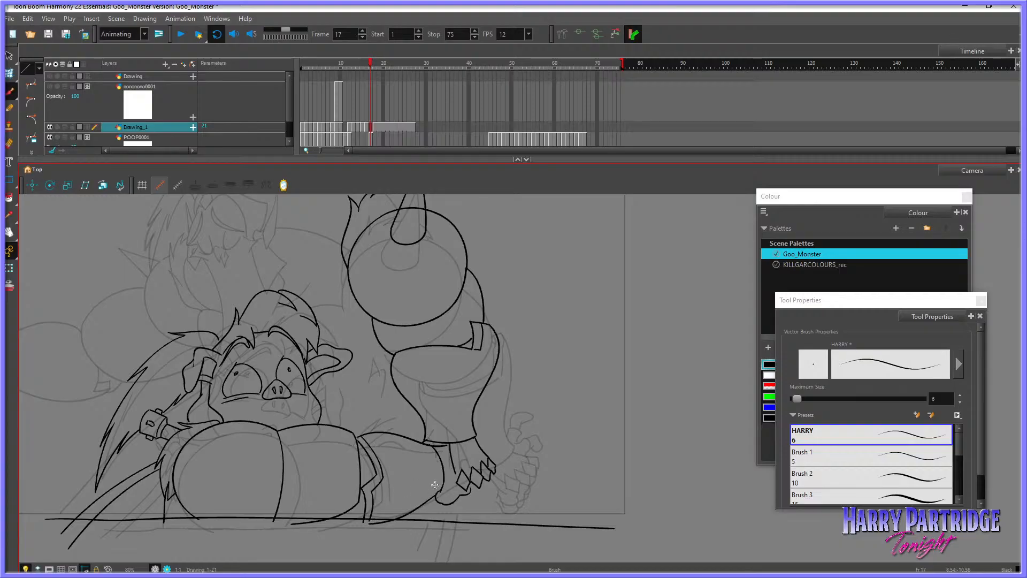
Step: Ink the small character's fingers beneath the zigzag edge of the gripping hand, checking against frame 18
{"action": "left_click", "coordinate": [10, 286]}
{"action": "key", "text": "period"}
{"action": "key", "text": "comma"}
{"action": "mouse_move", "coordinate": [439, 499]}
{"action": "left_mouse_down"}
{"action": "mouse_move", "coordinate": [426, 503]}
{"action": "mouse_move", "coordinate": [476, 497]}
{"action": "mouse_move", "coordinate": [493, 474]}
{"action": "left_mouse_up"}
{"action": "key", "text": "ctrl+z"}
{"action": "left_click", "coordinate": [11, 287]}
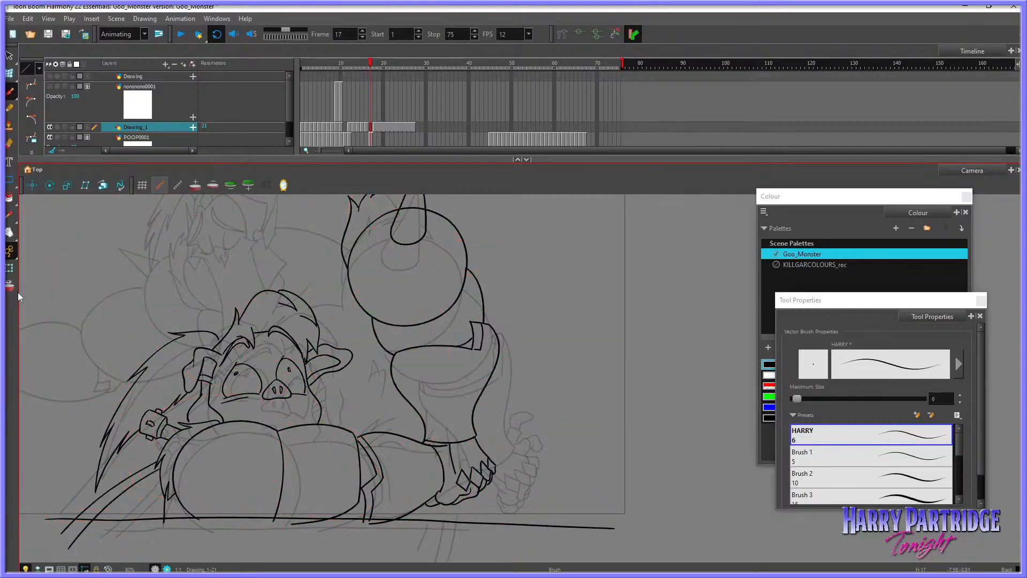
Step: Ink the line below the wrist of the gripping hand, trim its overlap and check the pose with onion skin
{"action": "left_click_drag", "start_coordinate": [453, 444], "coordinate": [457, 477]}
{"action": "left_click", "coordinate": [10, 56]}
{"action": "left_click", "coordinate": [29, 80]}
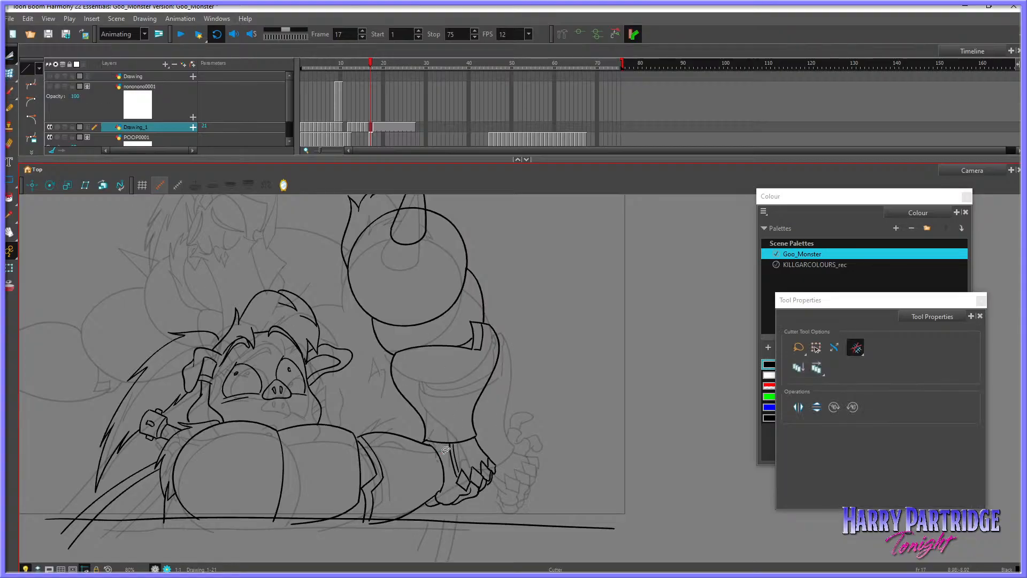
{"action": "left_click", "coordinate": [10, 92]}
{"action": "left_click", "coordinate": [11, 288]}
{"action": "key", "text": "comma"}
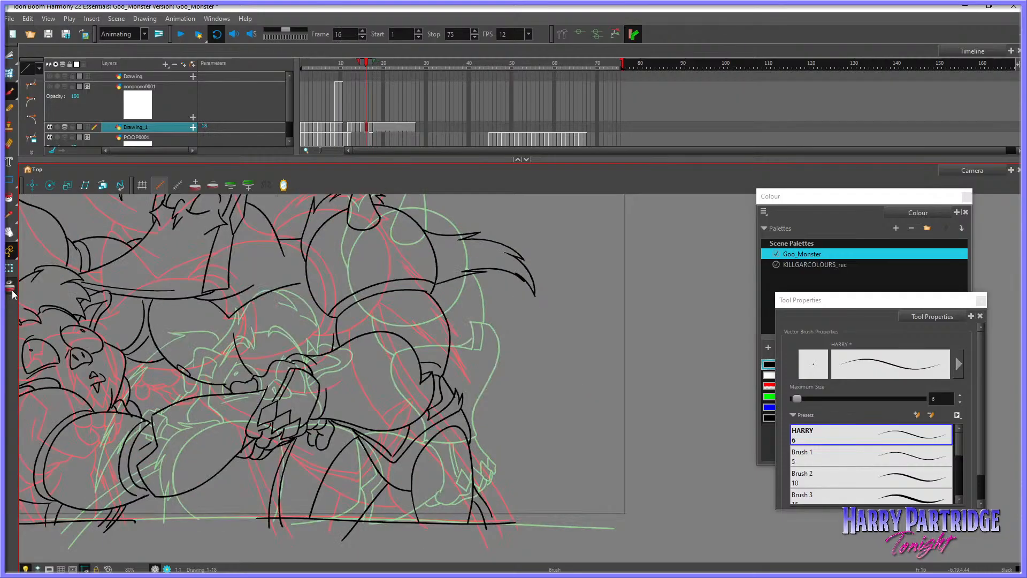
{"action": "key", "text": "period"}
{"action": "key", "text": "period"}
{"action": "key", "text": "comma"}
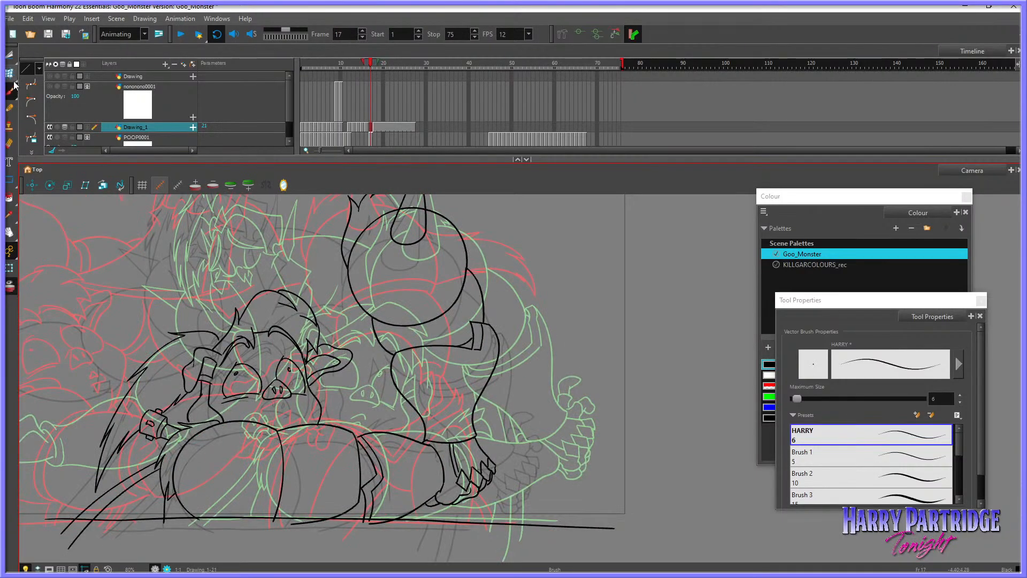
{"action": "left_click", "coordinate": [11, 288]}
Step: Ink the curled fingers on the outer side of the clasped hands, comparing with the neighbouring frames
{"action": "key", "text": "period"}
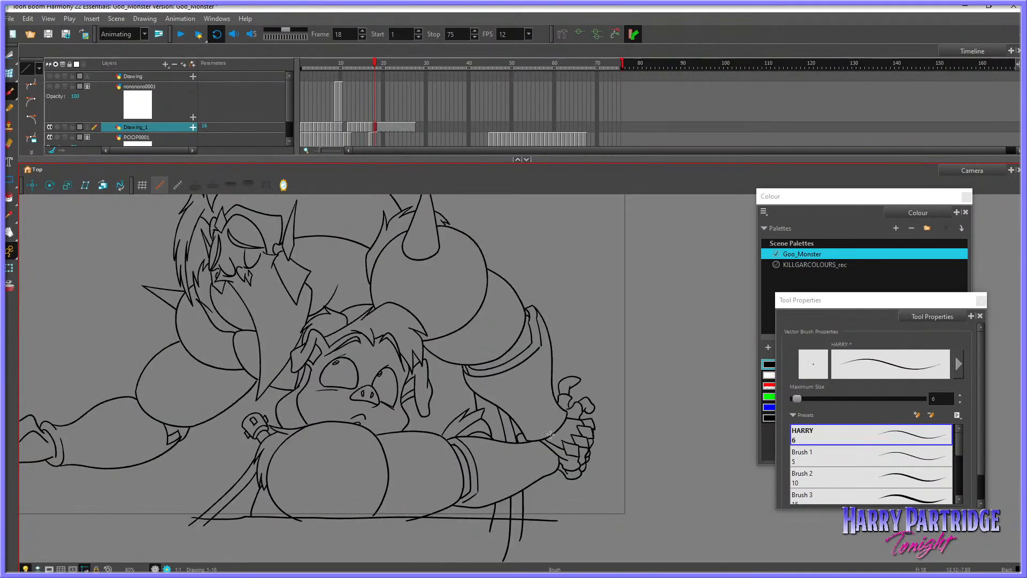
{"action": "key", "text": "comma"}
{"action": "mouse_move", "coordinate": [495, 441]}
{"action": "left_mouse_down"}
{"action": "mouse_move", "coordinate": [500, 490]}
{"action": "mouse_move", "coordinate": [489, 498]}
{"action": "mouse_move", "coordinate": [516, 454]}
{"action": "mouse_move", "coordinate": [508, 476]}
{"action": "mouse_move", "coordinate": [508, 464]}
{"action": "left_mouse_up"}
{"action": "key", "text": "comma"}
{"action": "key", "text": "period"}
{"action": "key", "text": "period"}
{"action": "key", "text": "comma"}
{"action": "key", "text": "ctrl+z"}
{"action": "key", "text": "ctrl+z"}
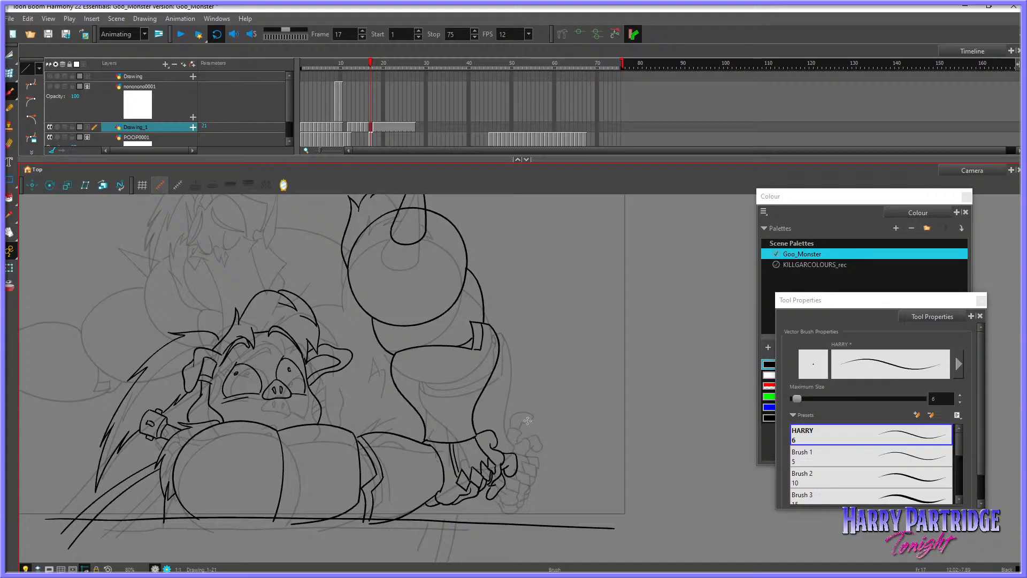
Step: Close the upper finger outlines of the clasped hands and check them against the onion-skinned neighbouring frames
{"action": "key", "text": "comma"}
{"action": "key", "text": "period"}
{"action": "key", "text": "period"}
{"action": "key", "text": "comma"}
{"action": "left_click_drag", "start_coordinate": [498, 447], "coordinate": [505, 451]}
{"action": "left_click", "coordinate": [9, 288]}
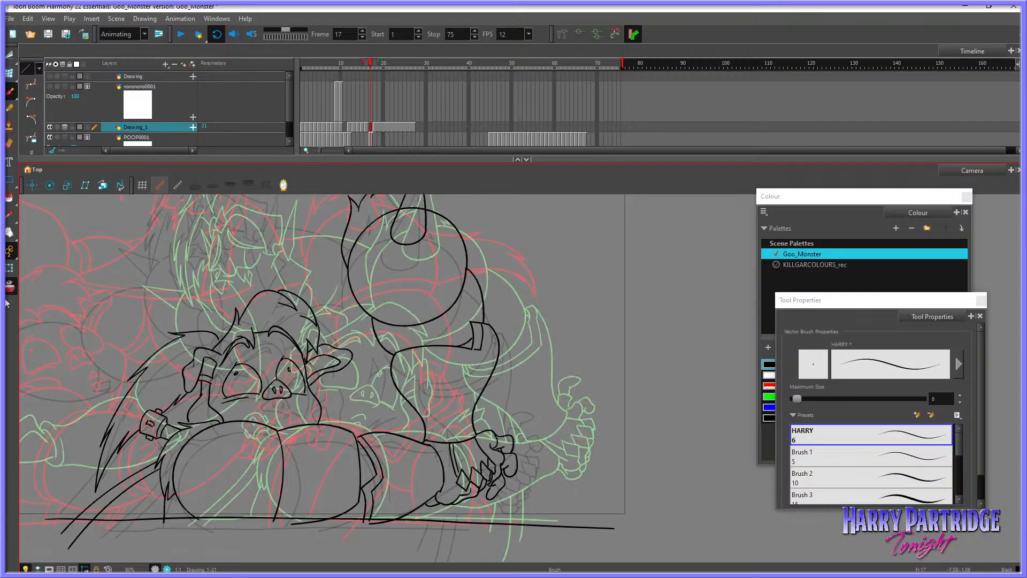
{"action": "left_click", "coordinate": [9, 287]}
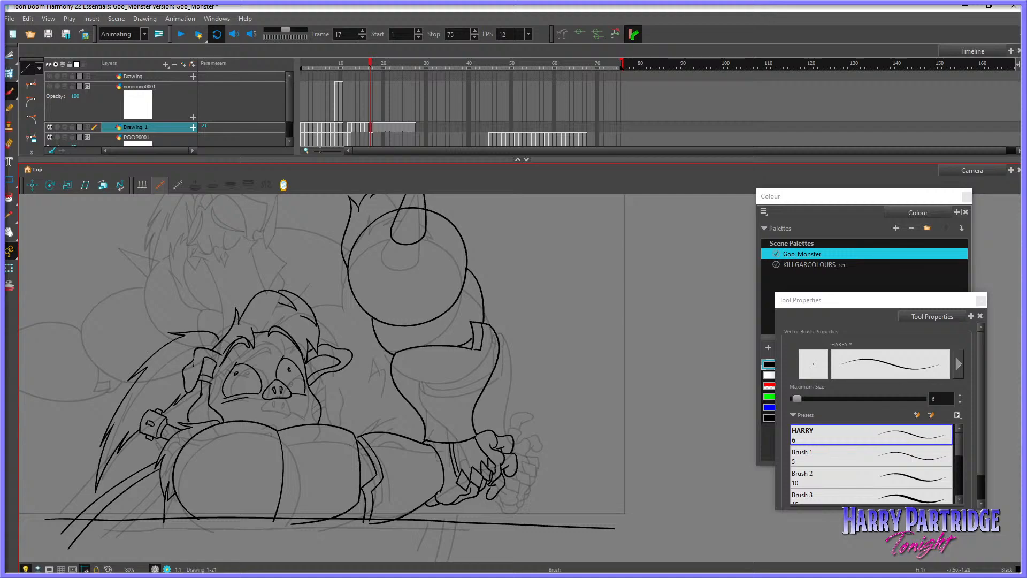
Step: Examine how the shoulder, arm and clasped hands move across frames 16, 17 and 18
{"action": "key", "text": "alt+o"}
{"action": "key", "text": "space"}
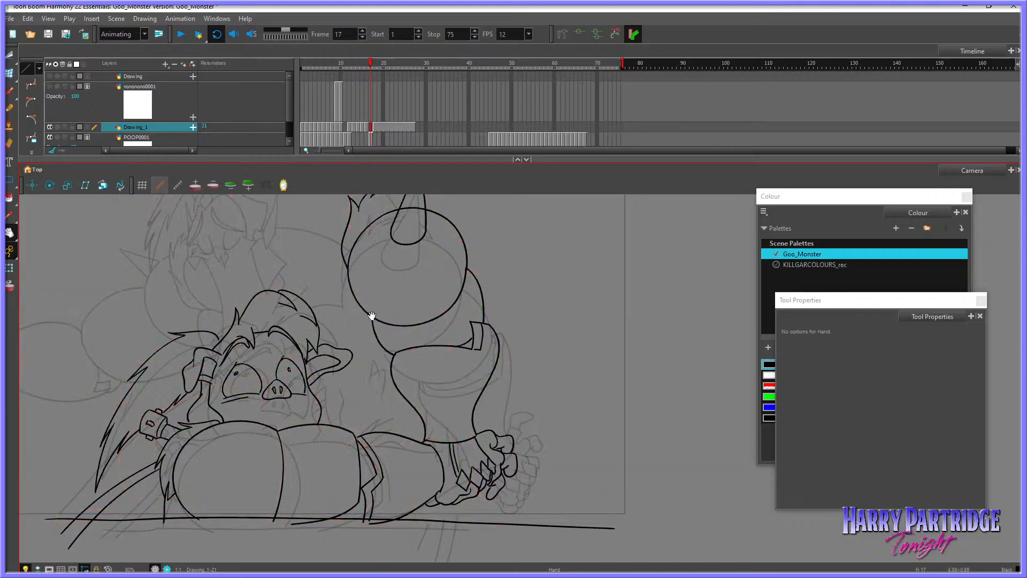
{"action": "left_click_drag", "start_coordinate": [490, 381], "coordinate": [589, 386]}
{"action": "key", "text": "comma"}
{"action": "key", "text": "period"}
{"action": "key", "text": "period"}
{"action": "left_click_drag", "start_coordinate": [389, 384], "coordinate": [429, 389]}
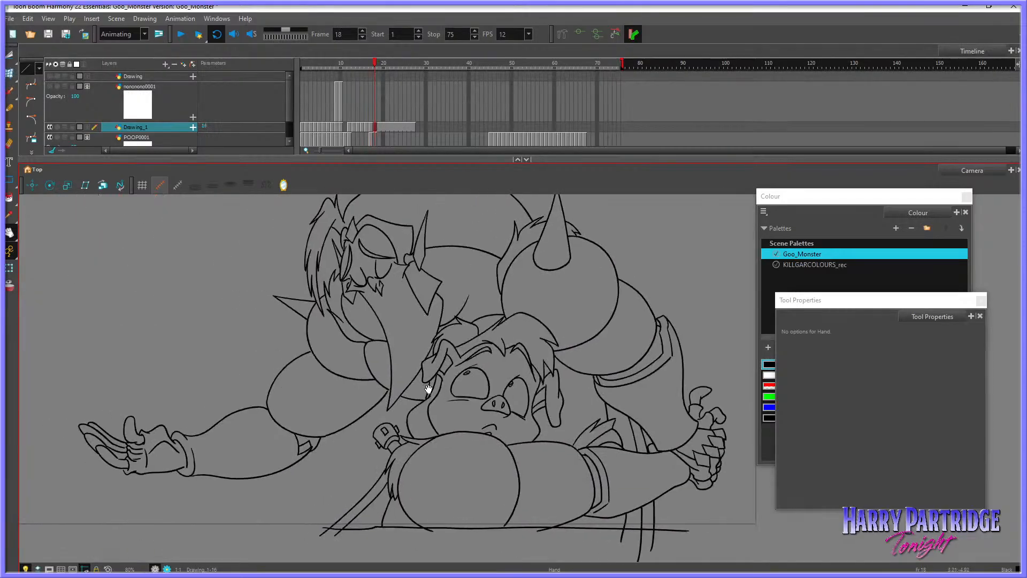
{"action": "key", "text": "comma"}
{"action": "key", "text": "comma"}
{"action": "key", "text": "period"}
{"action": "key", "text": "period"}
{"action": "key", "text": "comma"}
{"action": "key", "text": "comma"}
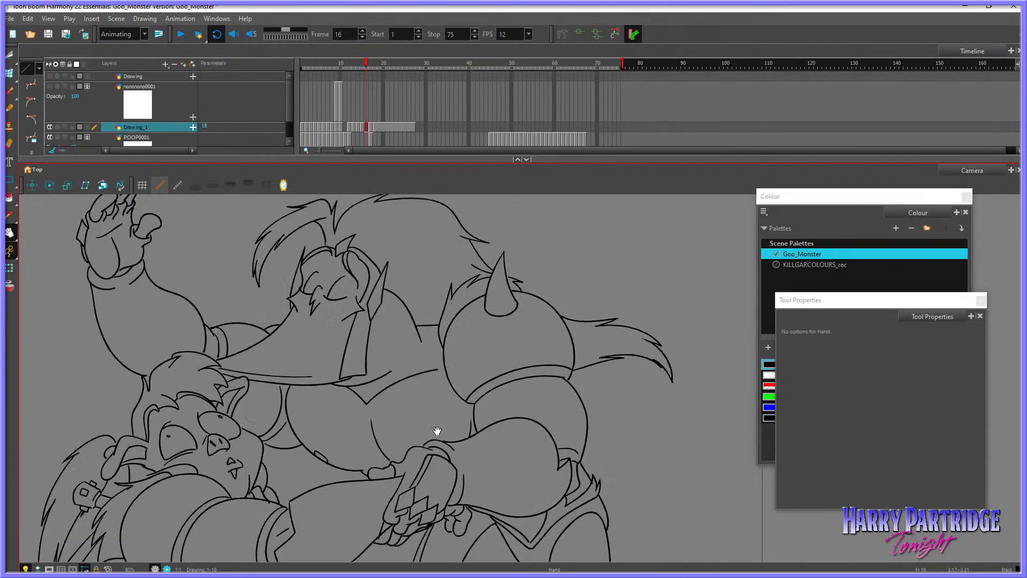
{"action": "key", "text": "period"}
{"action": "key", "text": "comma"}
{"action": "key", "text": "period"}
Step: Lower the top corners of the shoulder pad, spike and fur with the Envelope tool, checking the neighbouring frames
{"action": "key", "text": "alt+shift+e"}
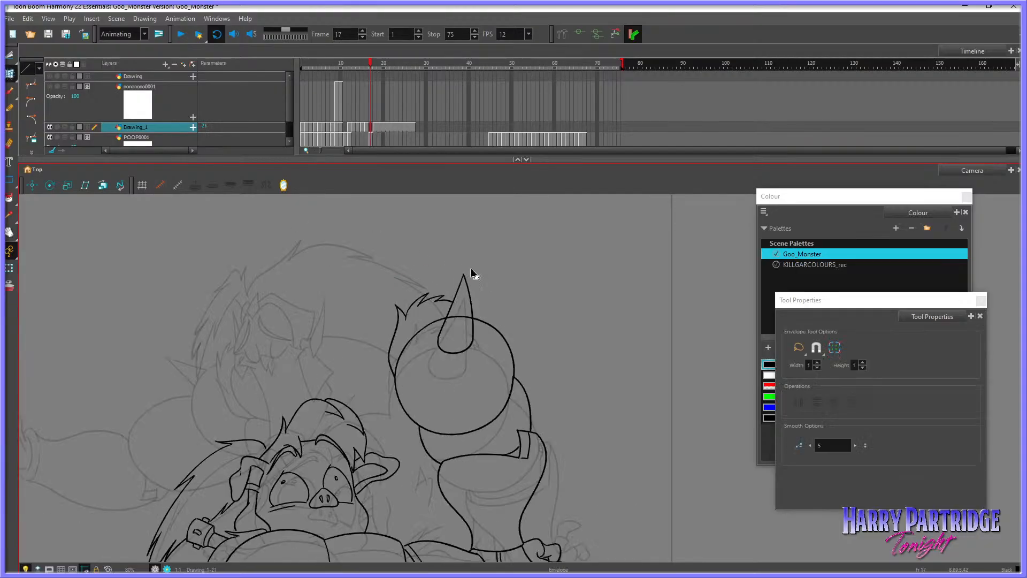
{"action": "left_click_drag", "start_coordinate": [471, 269], "coordinate": [539, 313]}
{"action": "left_click_drag", "start_coordinate": [532, 273], "coordinate": [524, 283]}
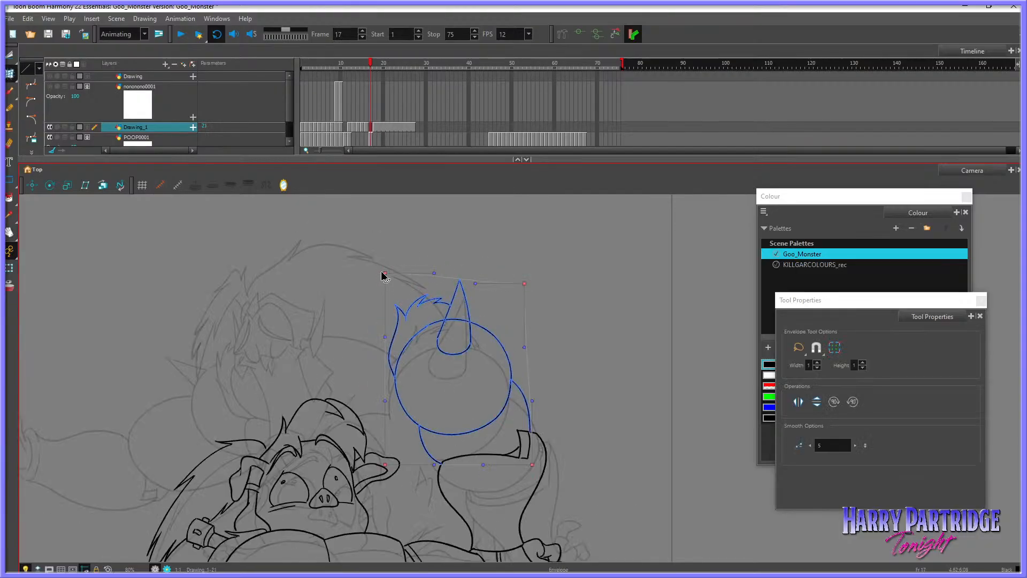
{"action": "left_click_drag", "start_coordinate": [384, 273], "coordinate": [383, 288]}
{"action": "left_click", "coordinate": [461, 268]}
{"action": "key", "text": "comma"}
{"action": "key", "text": "period"}
{"action": "key", "text": "period"}
{"action": "key", "text": "comma"}
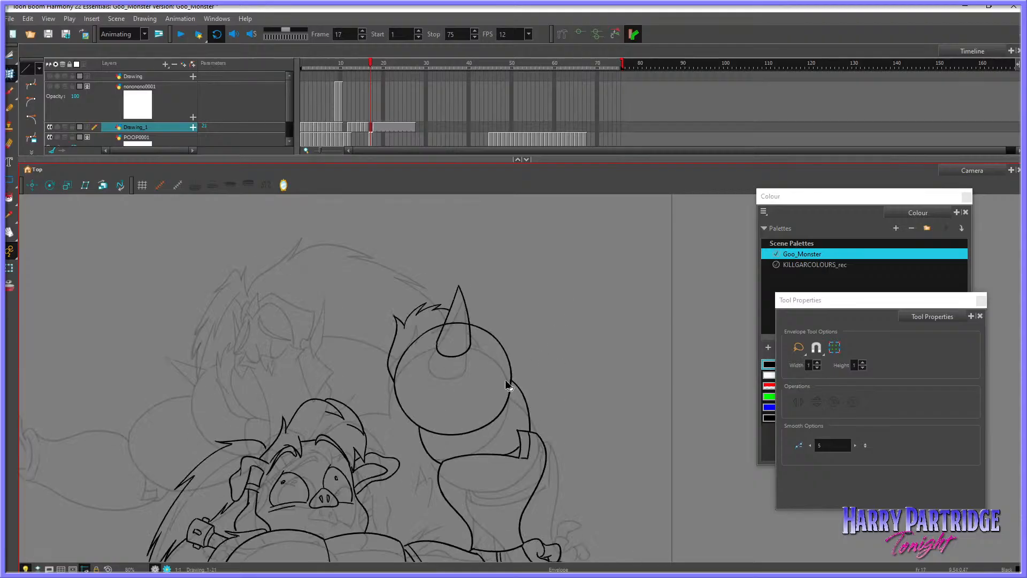
Step: Delete the inner and lower arc of the shoulder pad's circle and check the motion across frames 16 to 18
{"action": "left_click", "coordinate": [515, 380]}
{"action": "left_click", "coordinate": [524, 375]}
{"action": "left_click", "coordinate": [506, 412]}
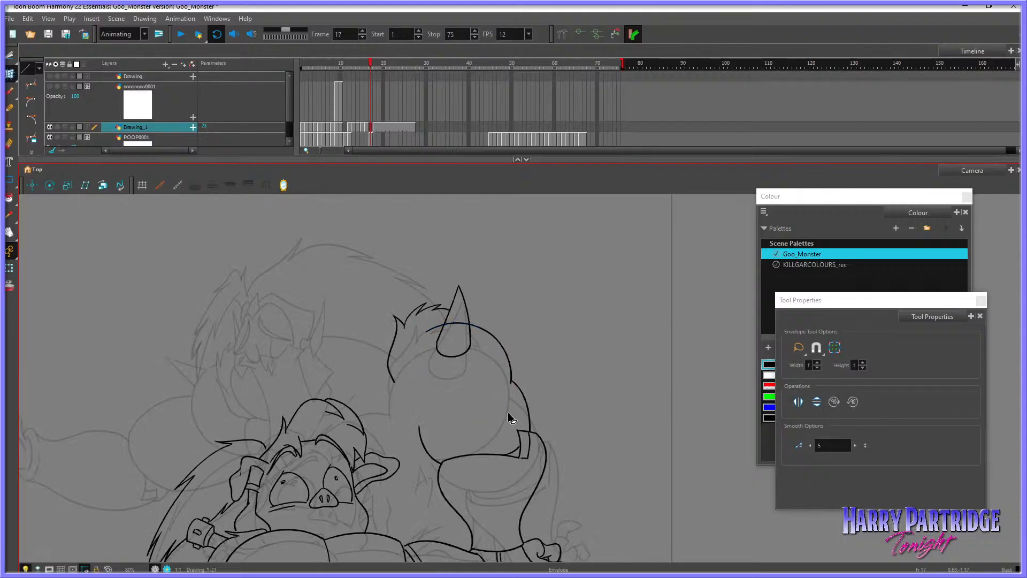
{"action": "key", "text": "comma"}
{"action": "key", "text": "period"}
{"action": "key", "text": "period"}
{"action": "key", "text": "comma"}
Step: Bulge the remaining outer arc of the shoulder pad outward with the Envelope tool
{"action": "left_click", "coordinate": [508, 379]}
{"action": "left_click_drag", "start_coordinate": [512, 383], "coordinate": [521, 364]}
{"action": "left_click", "coordinate": [533, 341]}
{"action": "key", "text": "comma"}
{"action": "key", "text": "period"}
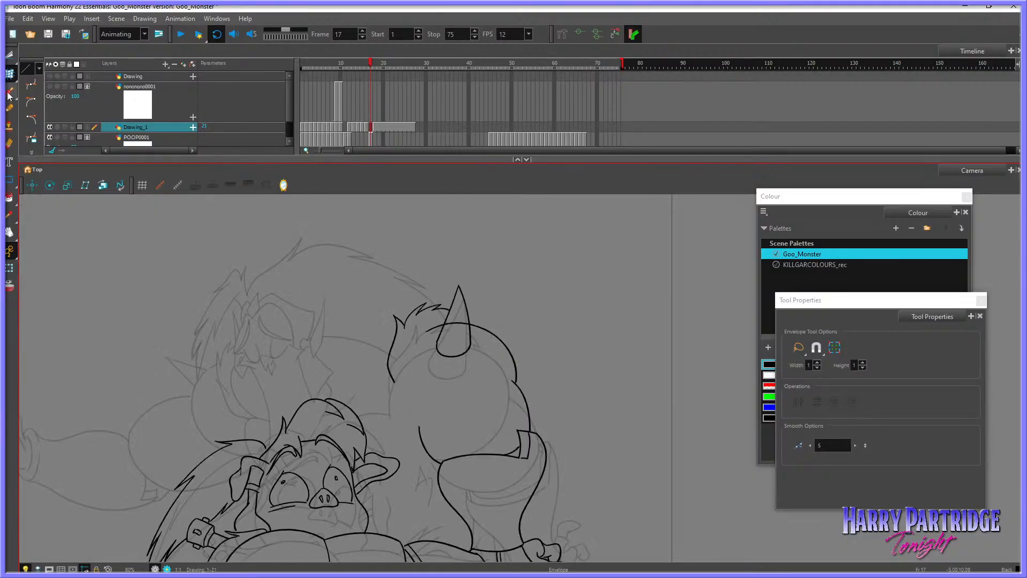
Step: Ink a new inner edge and curved lower rim for the shoulder pad, comparing with frame 16
{"action": "left_click", "coordinate": [9, 93]}
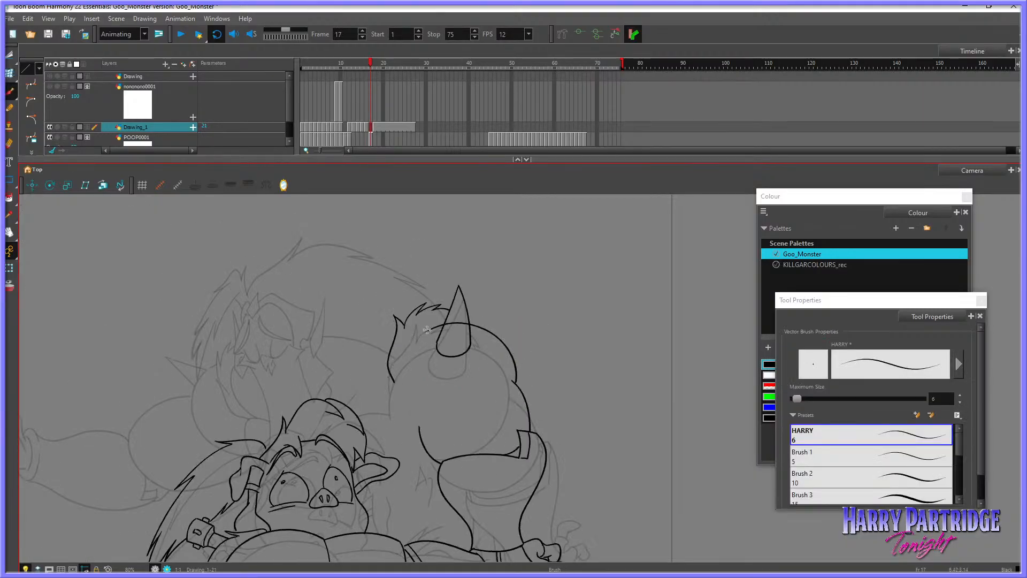
{"action": "mouse_move", "coordinate": [427, 330]}
{"action": "left_mouse_down"}
{"action": "mouse_move", "coordinate": [397, 361]}
{"action": "mouse_move", "coordinate": [390, 390]}
{"action": "mouse_move", "coordinate": [410, 432]}
{"action": "mouse_move", "coordinate": [486, 415]}
{"action": "mouse_move", "coordinate": [518, 383]}
{"action": "left_mouse_up"}
{"action": "key", "text": "comma"}
{"action": "key", "text": "period"}
{"action": "key", "text": "comma"}
{"action": "key", "text": "period"}
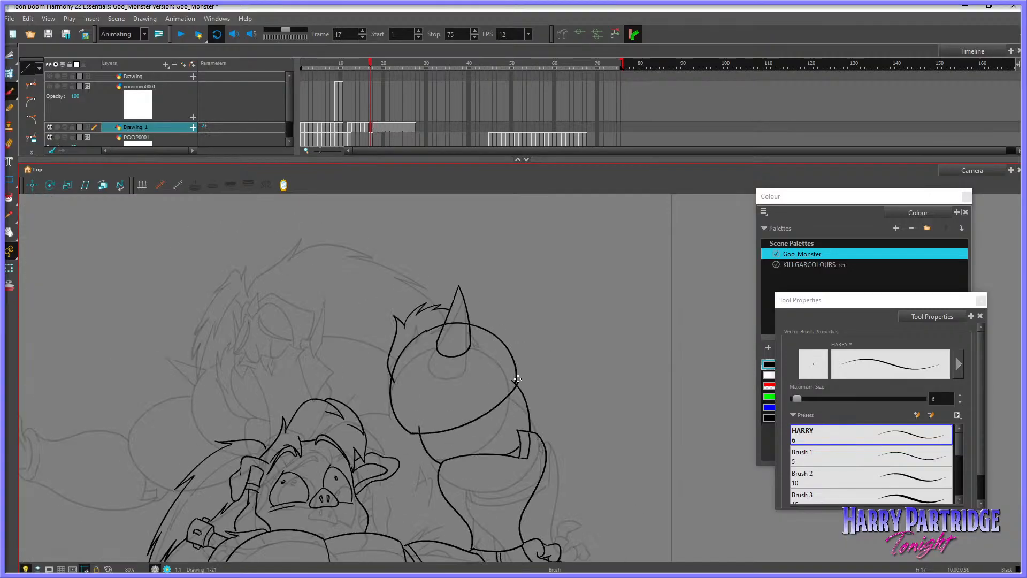
Step: Adjust the shoulder pad's new inner edge and outer arc with the Envelope tool so the outline joins cleanly
{"action": "left_click", "coordinate": [10, 76]}
{"action": "left_click", "coordinate": [428, 331]}
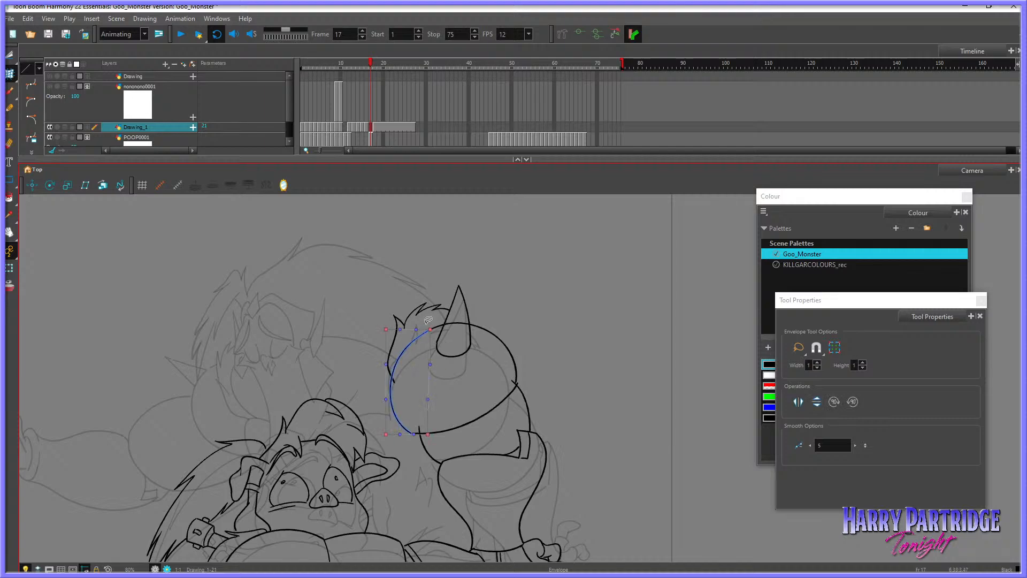
{"action": "left_click", "coordinate": [521, 359]}
{"action": "left_click", "coordinate": [525, 374]}
{"action": "left_click", "coordinate": [509, 371]}
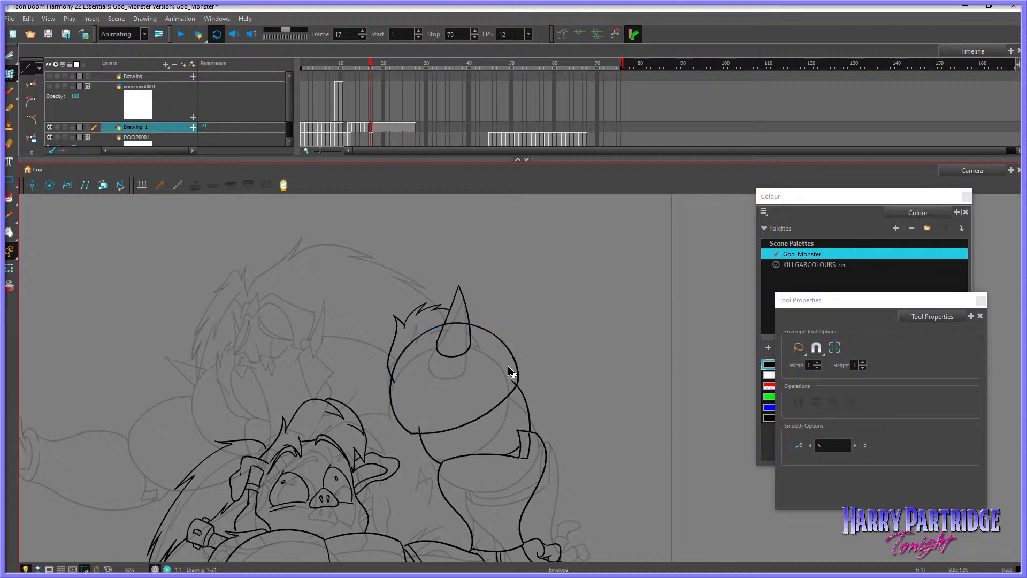
Step: Cut away the overlapping line ends around the shoulder pad and the pad line crossing the spike
{"action": "left_click", "coordinate": [11, 56]}
{"action": "left_click", "coordinate": [395, 376]}
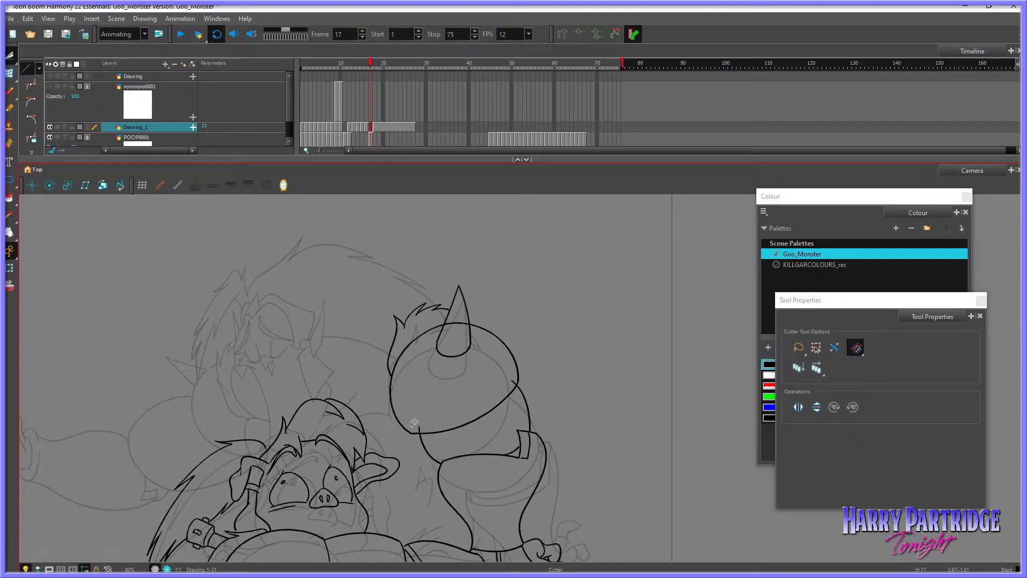
{"action": "left_click_drag", "start_coordinate": [460, 313], "coordinate": [463, 338]}
Step: Compare the horned character's head, back and shoulder placement across frames 16, 17 and 18
{"action": "left_click", "coordinate": [9, 234]}
{"action": "left_click_drag", "start_coordinate": [424, 367], "coordinate": [433, 363]}
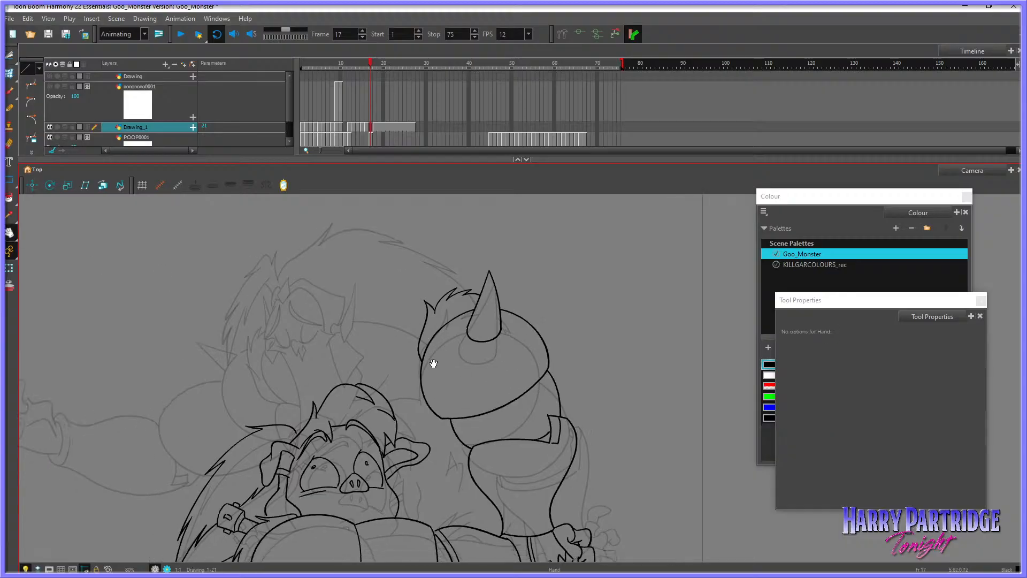
{"action": "left_click_drag", "start_coordinate": [404, 435], "coordinate": [441, 374]}
{"action": "key", "text": "period"}
{"action": "key", "text": "comma"}
{"action": "key", "text": "comma"}
{"action": "mouse_move", "coordinate": [483, 449]}
{"action": "left_mouse_down"}
{"action": "mouse_move", "coordinate": [484, 478]}
{"action": "mouse_move", "coordinate": [467, 506]}
{"action": "left_mouse_up"}
{"action": "key", "text": "alt+b"}
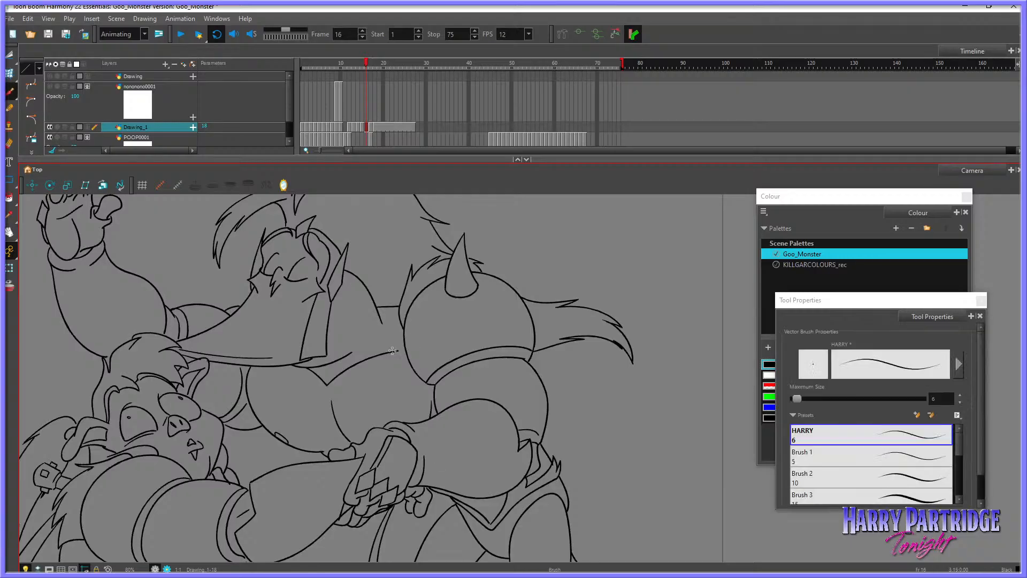
{"action": "key", "text": "period"}
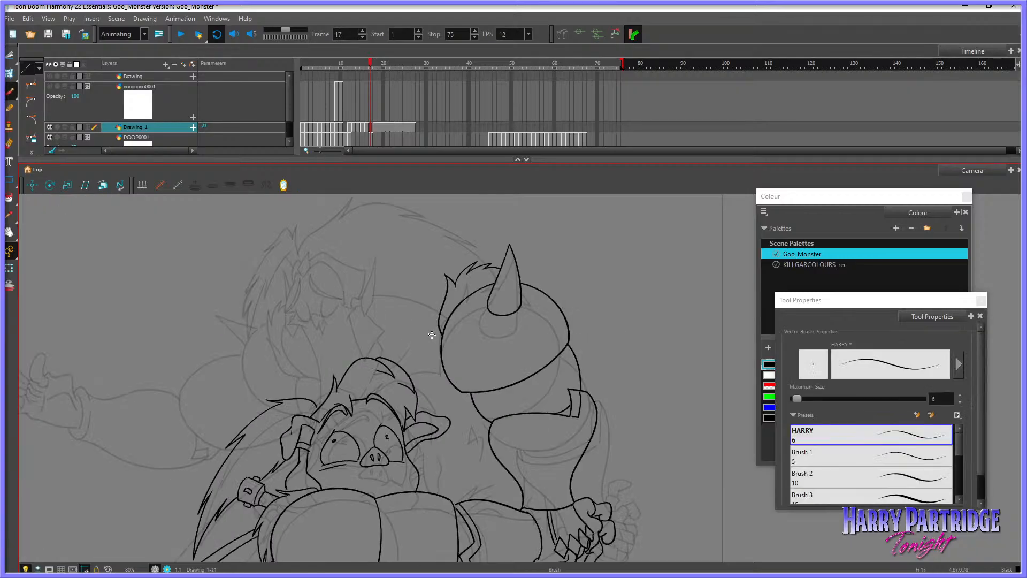
{"action": "key", "text": "comma"}
{"action": "key", "text": "period"}
{"action": "key", "text": "comma"}
Step: Ink the horned character's back line from behind the head to the shoulder pad, checking the neighbouring frames
{"action": "left_click_drag", "start_coordinate": [373, 293], "coordinate": [427, 317]}
{"action": "key", "text": "ctrl+z"}
{"action": "left_click_drag", "start_coordinate": [373, 295], "coordinate": [433, 320]}
{"action": "key", "text": "comma"}
{"action": "key", "text": "period"}
{"action": "key", "text": "period"}
{"action": "key", "text": "comma"}
Step: Ink the horned character's near pointed ear at the front end of the back line on frame 17, checking frames 16 and 18
{"action": "key", "text": "comma"}
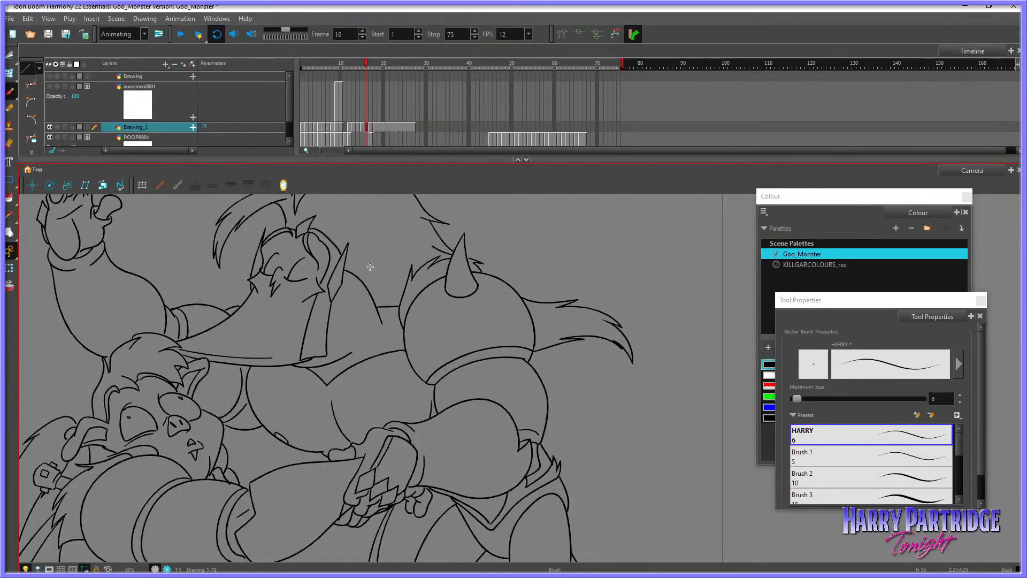
{"action": "key", "text": "period"}
{"action": "key", "text": "period"}
{"action": "key", "text": "comma"}
{"action": "mouse_move", "coordinate": [378, 255]}
{"action": "left_mouse_down"}
{"action": "mouse_move", "coordinate": [373, 303]}
{"action": "mouse_move", "coordinate": [361, 300]}
{"action": "left_mouse_up"}
{"action": "key", "text": "ctrl+z"}
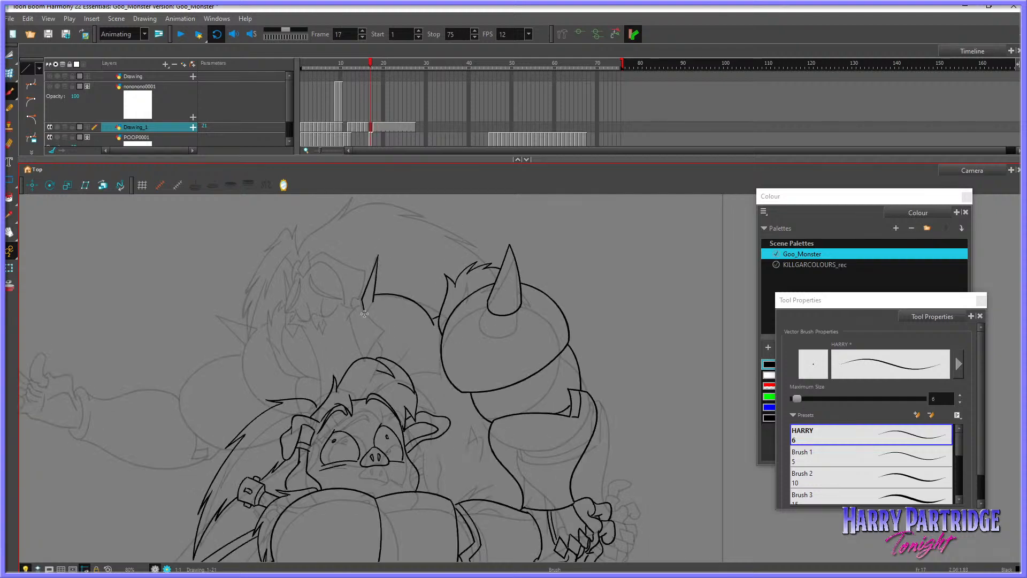
{"action": "key", "text": "period"}
{"action": "key", "text": "comma"}
{"action": "key", "text": "period"}
{"action": "key", "text": "comma"}
Step: Ink the closed near eye's lid shape on the horned character's face, redoing the stroke after comparing with frames 16 and 18
{"action": "mouse_move", "coordinate": [344, 300]}
{"action": "left_mouse_down"}
{"action": "mouse_move", "coordinate": [317, 274]}
{"action": "mouse_move", "coordinate": [343, 298]}
{"action": "mouse_move", "coordinate": [327, 267]}
{"action": "left_mouse_up"}
{"action": "key", "text": "comma"}
{"action": "key", "text": "period"}
{"action": "key", "text": "period"}
{"action": "key", "text": "comma"}
{"action": "key", "text": "ctrl+z"}
{"action": "key", "text": "period"}
{"action": "key", "text": "comma"}
{"action": "key", "text": "comma"}
{"action": "key", "text": "period"}
{"action": "key", "text": "comma"}
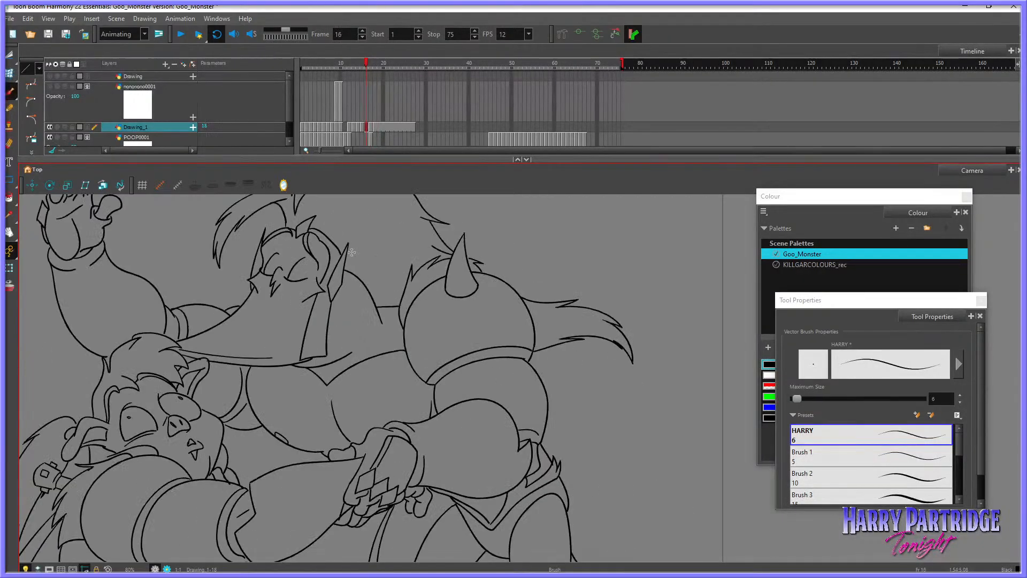
{"action": "key", "text": "period"}
{"action": "key", "text": "comma"}
{"action": "key", "text": "period"}
{"action": "key", "text": "comma"}
{"action": "key", "text": "period"}
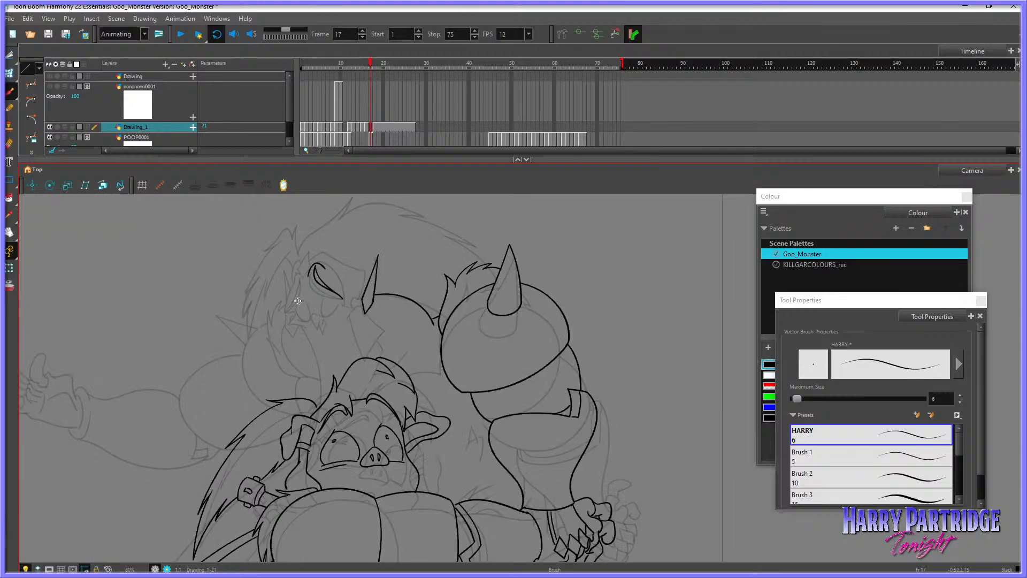
Step: Ink the far edge of the horned character's face and the small pointed tuft above the brow
{"action": "mouse_move", "coordinate": [294, 313]}
{"action": "left_mouse_down"}
{"action": "mouse_move", "coordinate": [300, 277]}
{"action": "mouse_move", "coordinate": [283, 294]}
{"action": "mouse_move", "coordinate": [299, 276]}
{"action": "mouse_move", "coordinate": [287, 295]}
{"action": "mouse_move", "coordinate": [294, 312]}
{"action": "left_mouse_up"}
{"action": "key", "text": "ctrl+z"}
{"action": "key", "text": "comma"}
{"action": "key", "text": "period"}
{"action": "key", "text": "period"}
{"action": "key", "text": "comma"}
{"action": "left_click_drag", "start_coordinate": [306, 247], "coordinate": [295, 267]}
{"action": "key", "text": "period"}
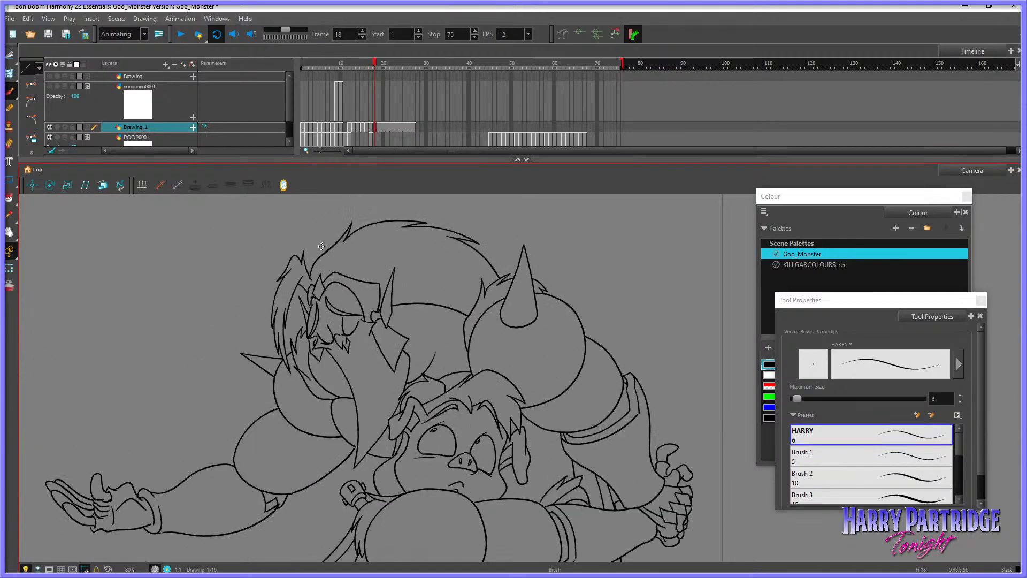
{"action": "key", "text": "comma"}
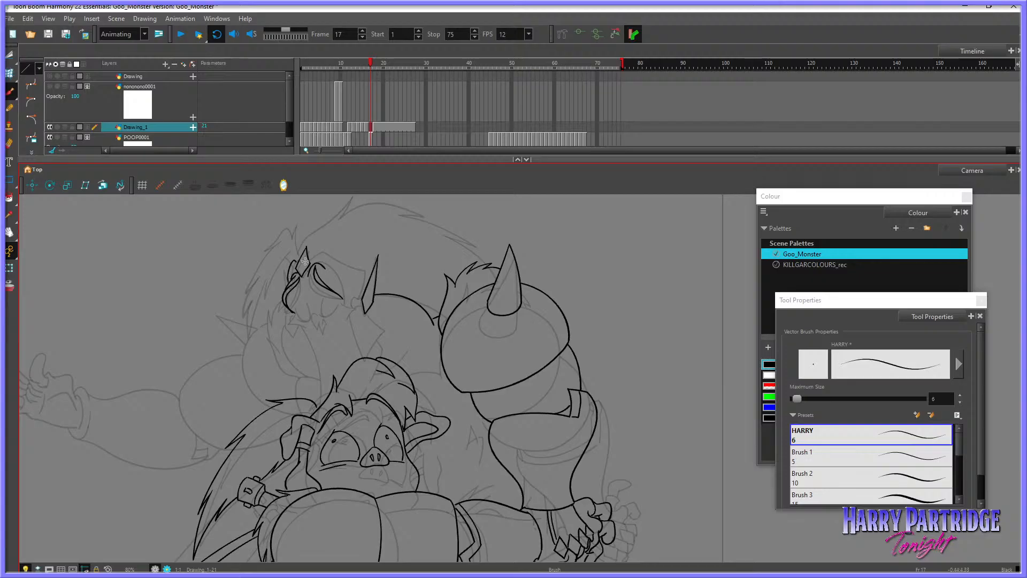
Step: Ink the forehead line from the tuft over the eye to the pointed ear, comparing it with frames 16 and 18
{"action": "key", "text": "comma"}
{"action": "key", "text": "period"}
{"action": "key", "text": "period"}
{"action": "key", "text": "comma"}
{"action": "mouse_move", "coordinate": [313, 256]}
{"action": "left_mouse_down"}
{"action": "mouse_move", "coordinate": [363, 272]}
{"action": "mouse_move", "coordinate": [335, 270]}
{"action": "mouse_move", "coordinate": [347, 304]}
{"action": "left_mouse_up"}
{"action": "key", "text": "comma"}
{"action": "key", "text": "period"}
{"action": "key", "text": "period"}
{"action": "key", "text": "comma"}
{"action": "key", "text": "comma"}
{"action": "key", "text": "period"}
{"action": "key", "text": "period"}
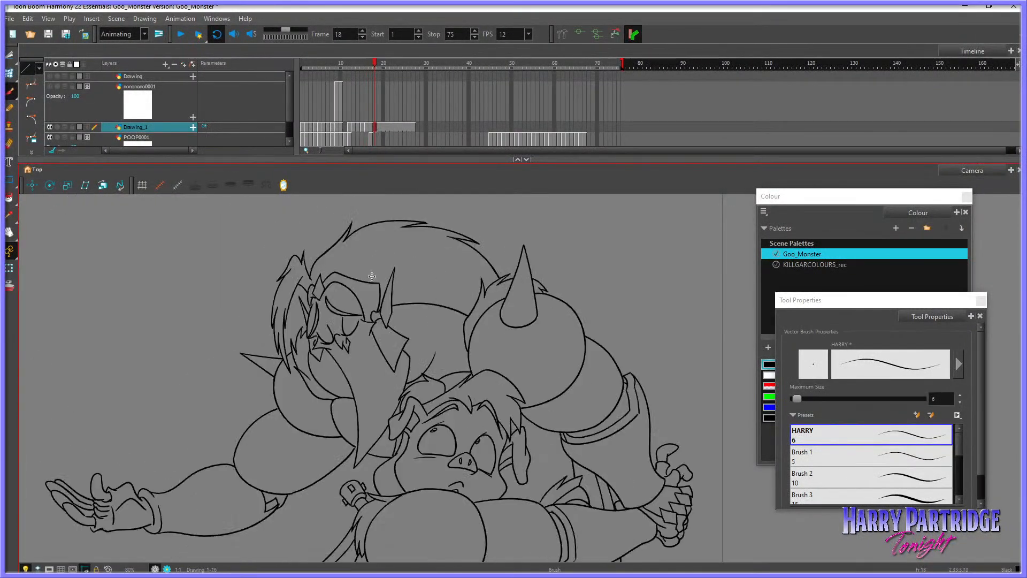
{"action": "key", "text": "comma"}
{"action": "key", "text": "comma"}
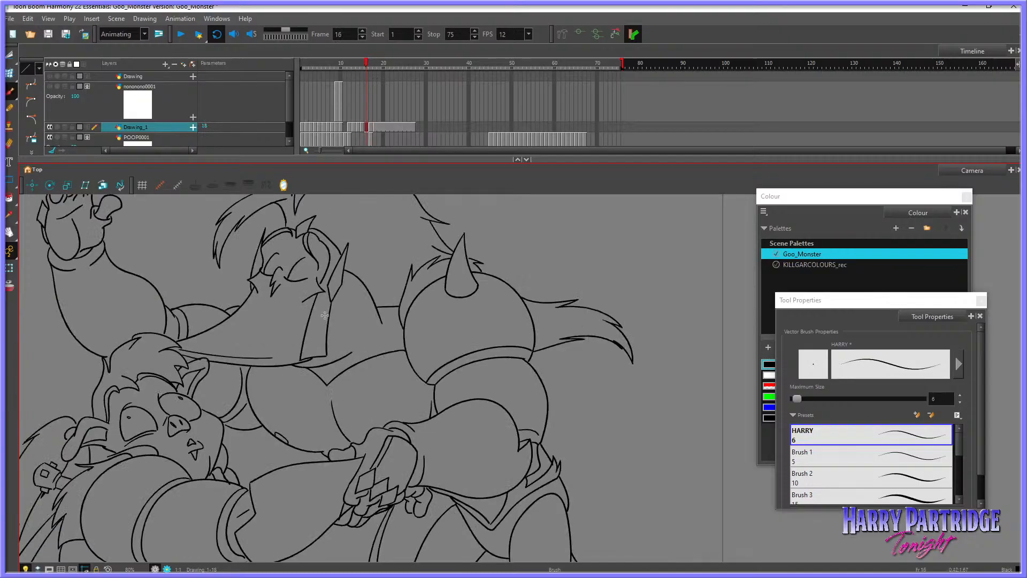
Step: Ink the front edge of the beard from the face down to the pig character's hair
{"action": "key", "text": "period"}
{"action": "key", "text": "period"}
{"action": "key", "text": "comma"}
{"action": "mouse_move", "coordinate": [289, 326]}
{"action": "left_mouse_down"}
{"action": "mouse_move", "coordinate": [315, 367]}
{"action": "mouse_move", "coordinate": [315, 404]}
{"action": "left_mouse_up"}
{"action": "key", "text": "comma"}
{"action": "key", "text": "period"}
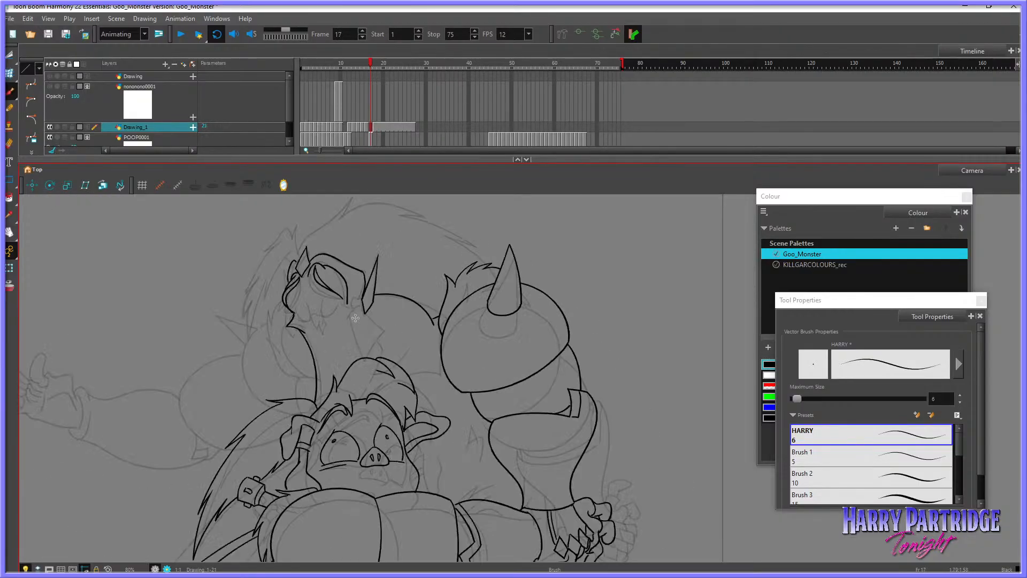
Step: Ink the small jagged shape under the nose and the lower eye line, checking frames 16 and 18
{"action": "key", "text": "comma"}
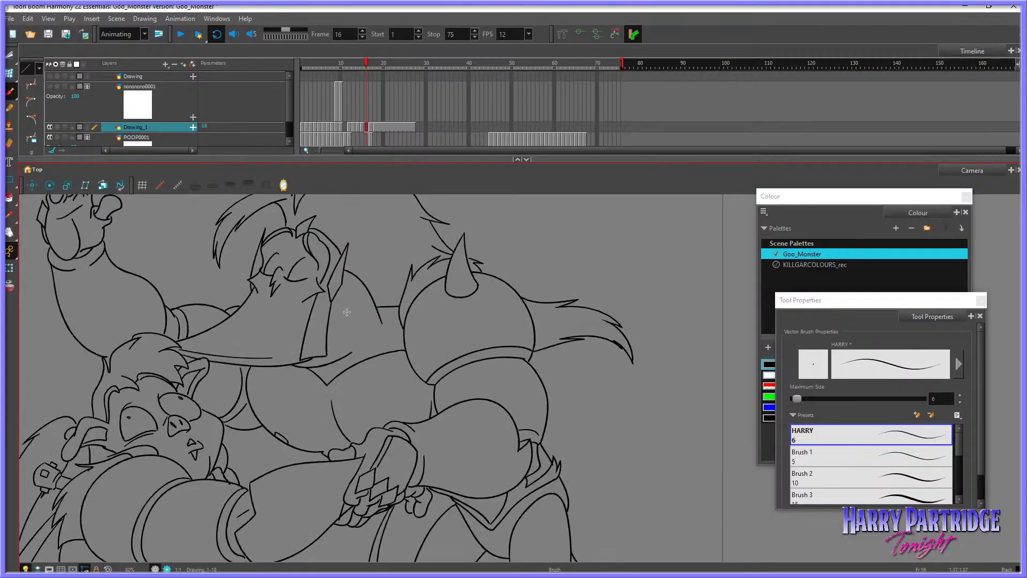
{"action": "key", "text": "period"}
{"action": "key", "text": "period"}
{"action": "key", "text": "comma"}
{"action": "mouse_move", "coordinate": [317, 314]}
{"action": "left_mouse_down"}
{"action": "mouse_move", "coordinate": [320, 337]}
{"action": "mouse_move", "coordinate": [323, 322]}
{"action": "left_mouse_up"}
{"action": "key", "text": "comma"}
{"action": "key", "text": "period"}
{"action": "key", "text": "period"}
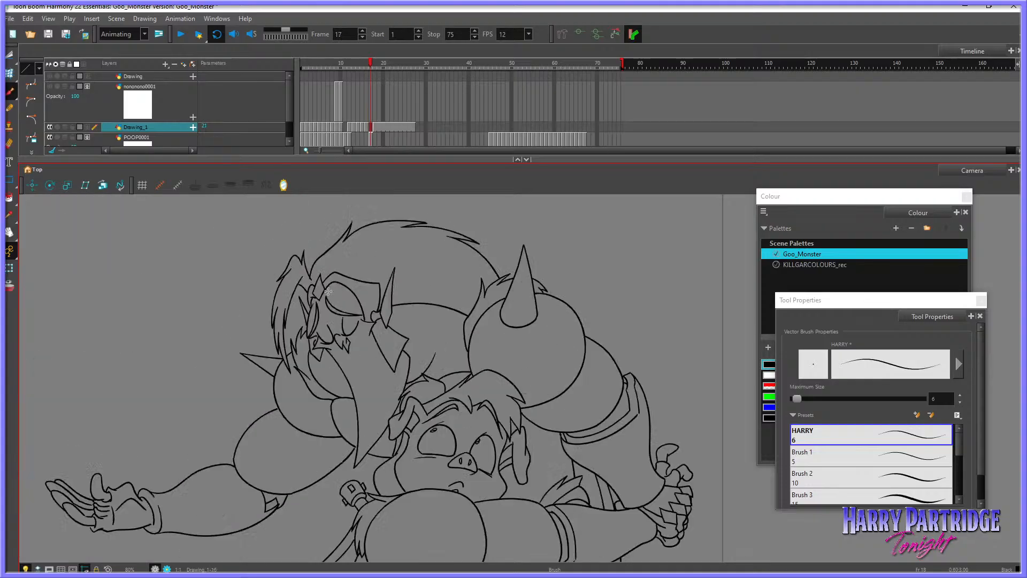
{"action": "key", "text": "comma"}
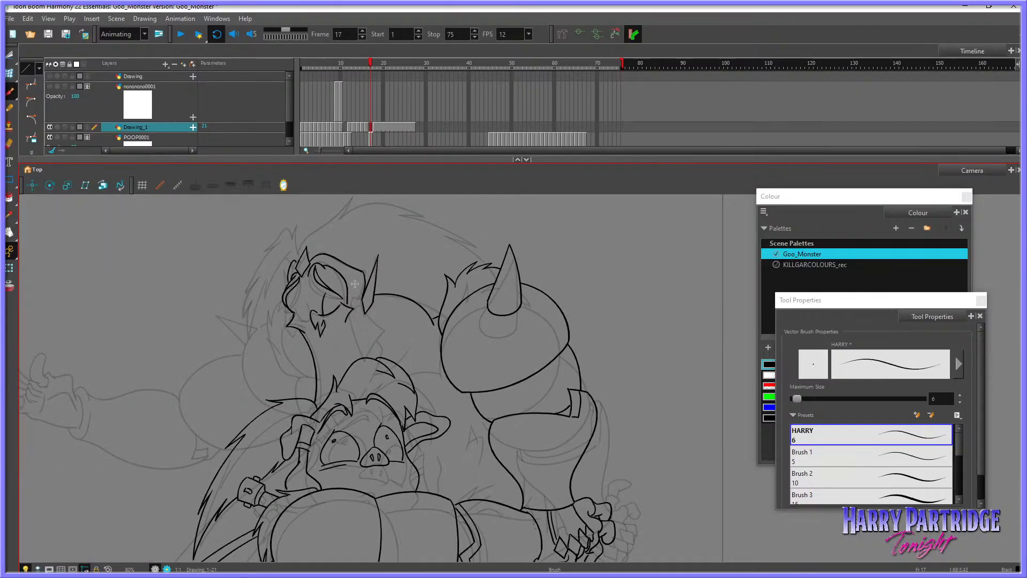
Step: Undo the last face stroke and rework the short line between the eye and the pointed ear
{"action": "key", "text": "comma"}
{"action": "key", "text": "period"}
{"action": "key", "text": "period"}
{"action": "key", "text": "comma"}
{"action": "key", "text": "ctrl+z"}
{"action": "key", "text": "comma"}
{"action": "key", "text": "period"}
{"action": "key", "text": "period"}
{"action": "key", "text": "comma"}
Step: Compare the horned character's face and head placement across frames 16, 17 and 18
{"action": "key", "text": "comma"}
{"action": "key", "text": "comma"}
{"action": "key", "text": "period"}
{"action": "key", "text": "period"}
{"action": "key", "text": "comma"}
{"action": "key", "text": "period"}
{"action": "key", "text": "comma"}
{"action": "key", "text": "period"}
{"action": "key", "text": "comma"}
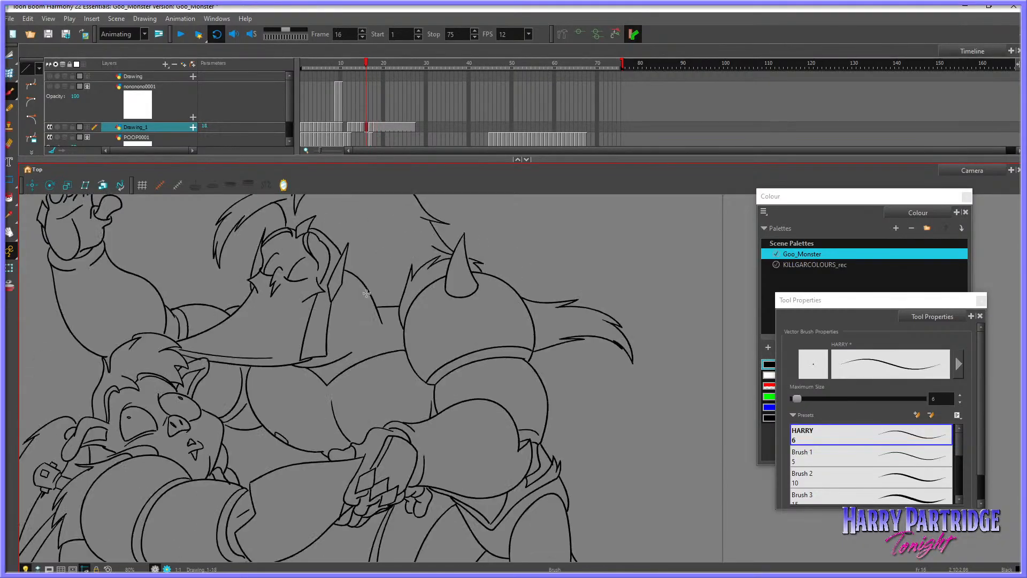
{"action": "key", "text": "period"}
{"action": "key", "text": "period"}
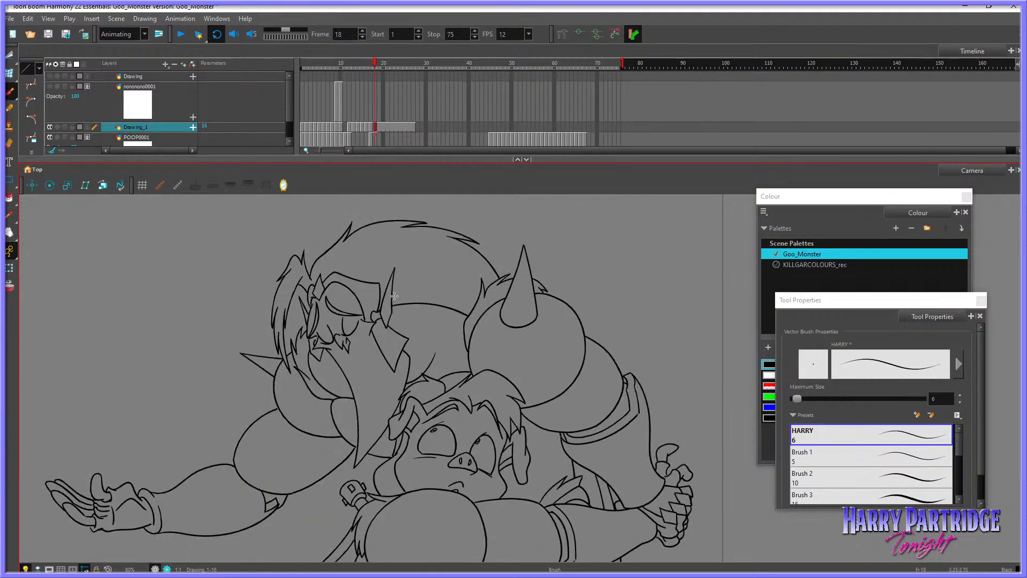
{"action": "key", "text": "comma"}
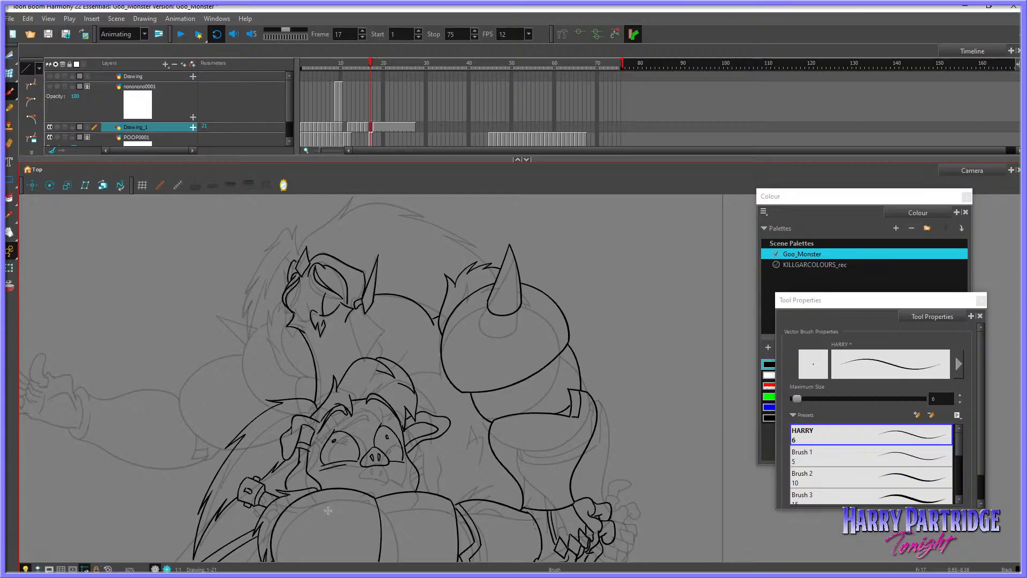
{"action": "key", "text": "period"}
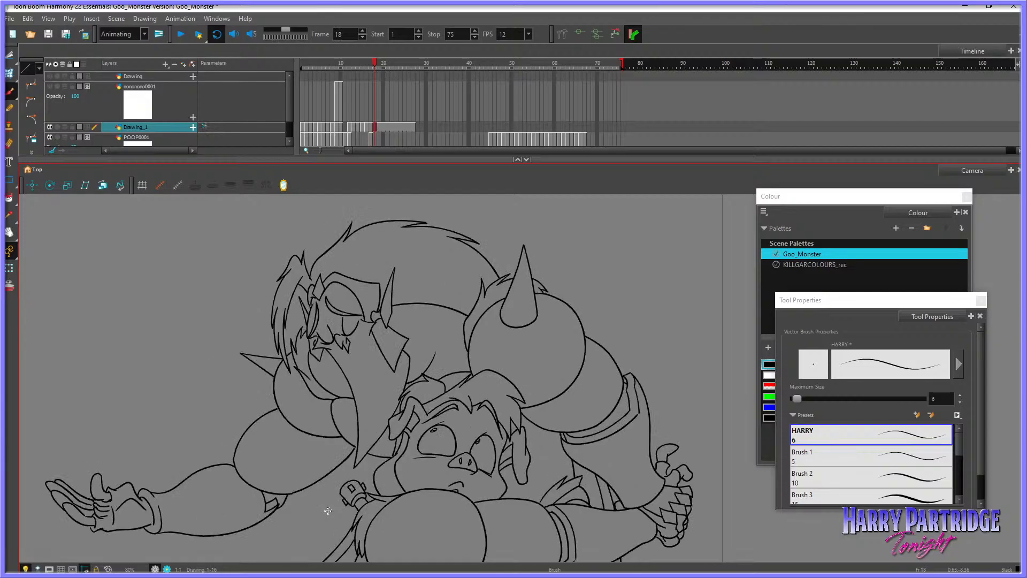
{"action": "key", "text": "comma"}
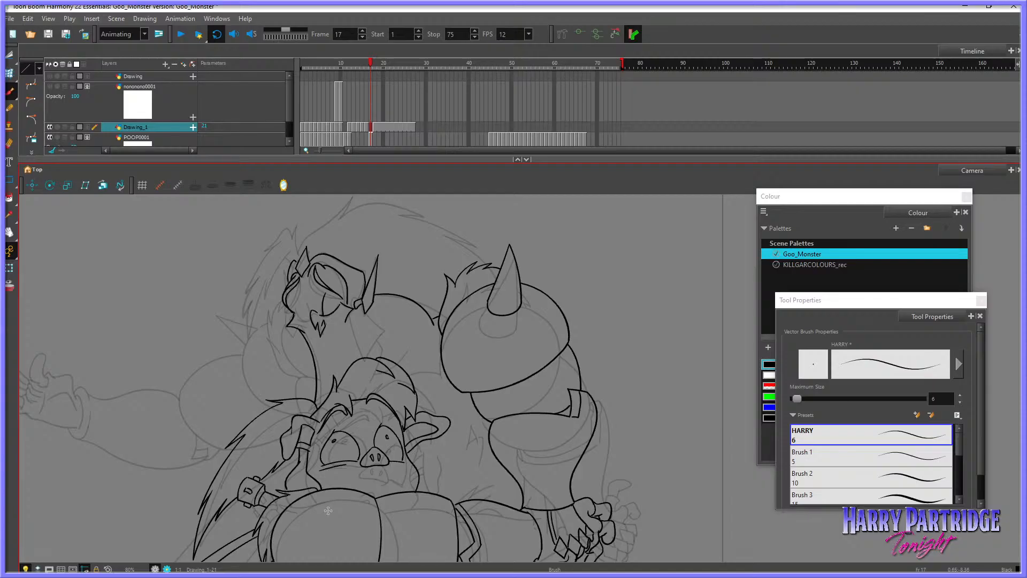
Step: Ink the jagged lock of hair hanging in front of the horned character's face with the Brush tool
{"action": "left_click", "coordinate": [10, 91]}
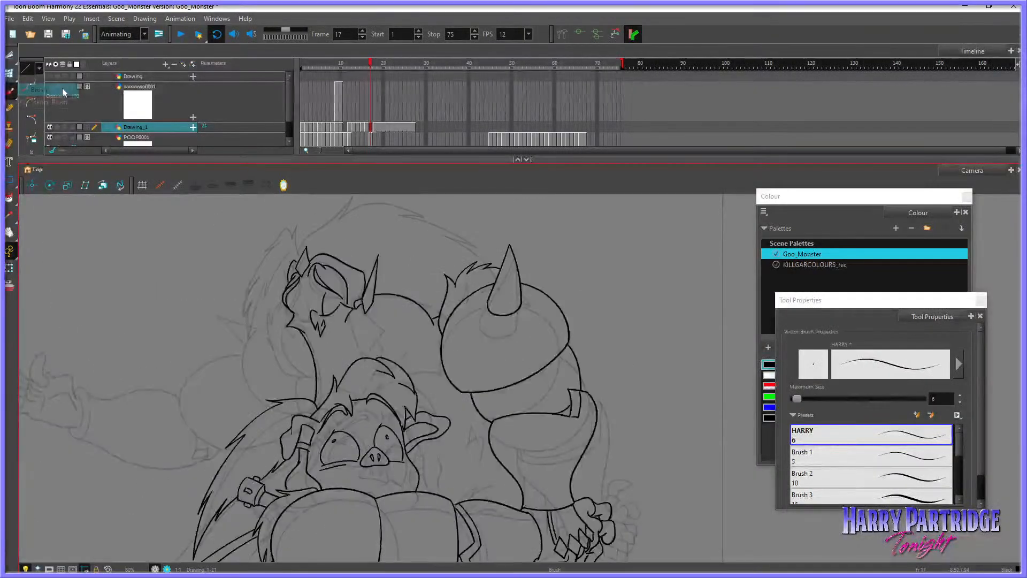
{"action": "left_click", "coordinate": [294, 228]}
{"action": "key", "text": "period"}
{"action": "key", "text": "comma"}
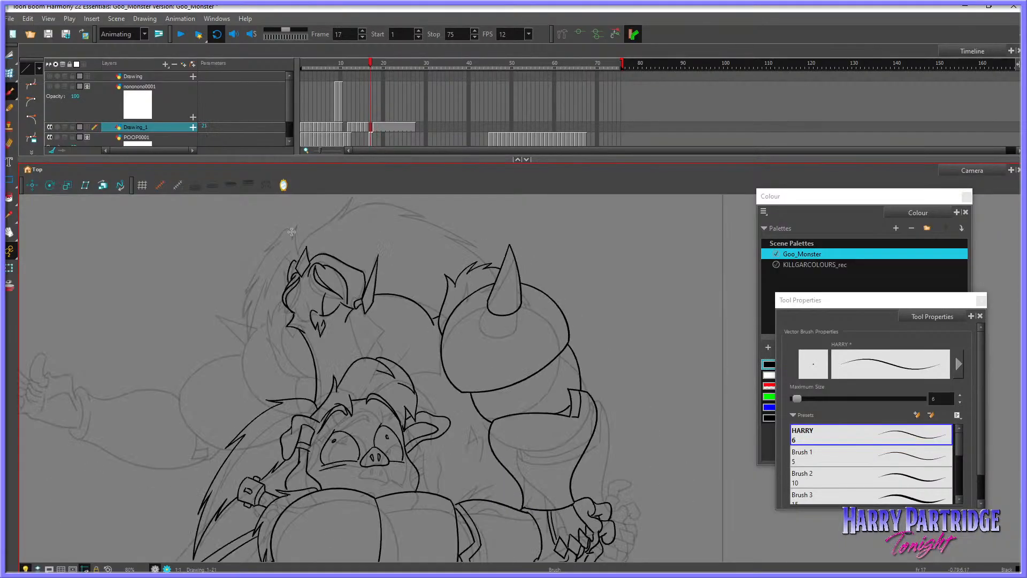
{"action": "mouse_move", "coordinate": [292, 236]}
{"action": "left_mouse_down"}
{"action": "mouse_move", "coordinate": [298, 221]}
{"action": "mouse_move", "coordinate": [297, 247]}
{"action": "mouse_move", "coordinate": [289, 224]}
{"action": "mouse_move", "coordinate": [247, 244]}
{"action": "mouse_move", "coordinate": [275, 228]}
{"action": "mouse_move", "coordinate": [231, 267]}
{"action": "mouse_move", "coordinate": [243, 324]}
{"action": "left_mouse_up"}
{"action": "key", "text": "comma"}
{"action": "key", "text": "period"}
{"action": "mouse_move", "coordinate": [243, 324]}
{"action": "left_mouse_down"}
{"action": "mouse_move", "coordinate": [255, 266]}
{"action": "mouse_move", "coordinate": [246, 286]}
{"action": "left_mouse_up"}
{"action": "mouse_move", "coordinate": [245, 286]}
{"action": "left_mouse_down"}
{"action": "mouse_move", "coordinate": [282, 246]}
{"action": "mouse_move", "coordinate": [295, 262]}
{"action": "left_mouse_up"}
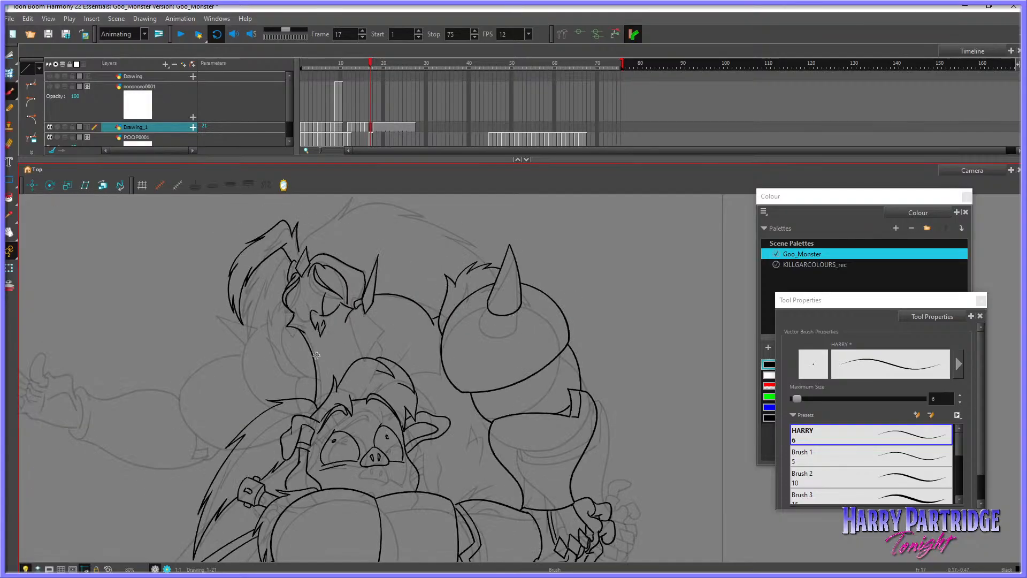
Step: Ink the beard's rear edge below the ear and attempt the neck line beside it, undoing the misplaced stroke
{"action": "key", "text": "comma"}
{"action": "key", "text": "period"}
{"action": "key", "text": "period"}
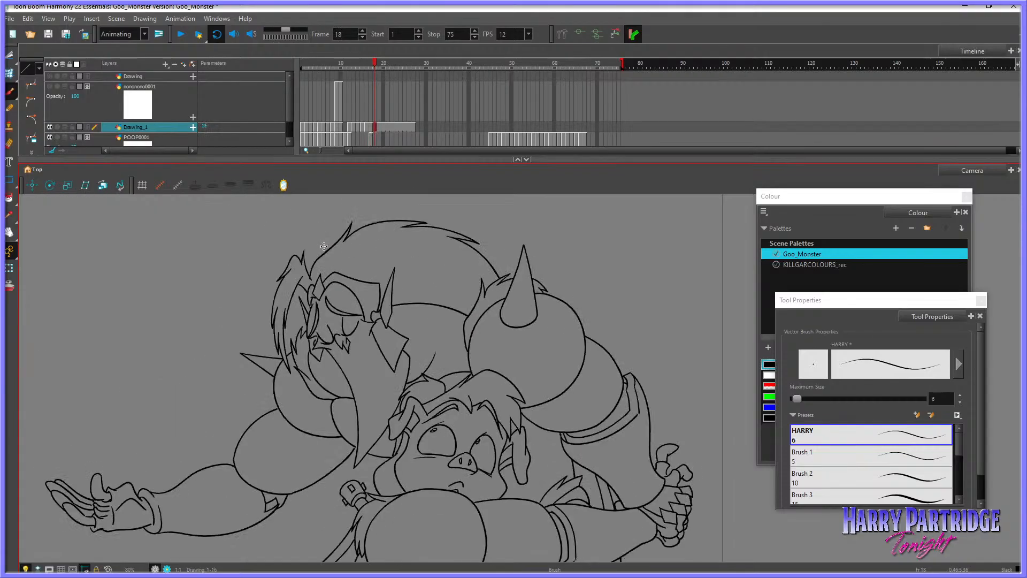
{"action": "key", "text": "comma"}
{"action": "left_click_drag", "start_coordinate": [350, 313], "coordinate": [359, 355]}
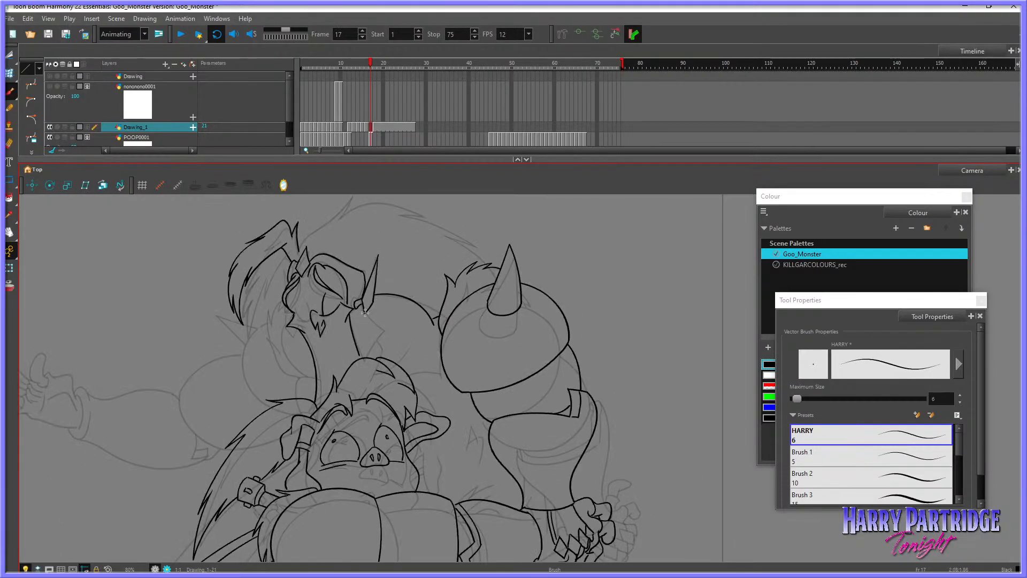
{"action": "mouse_move", "coordinate": [366, 314]}
{"action": "left_mouse_down"}
{"action": "mouse_move", "coordinate": [388, 339]}
{"action": "mouse_move", "coordinate": [383, 360]}
{"action": "mouse_move", "coordinate": [412, 353]}
{"action": "left_mouse_up"}
{"action": "key", "text": "ctrl+z"}
{"action": "key", "text": "comma"}
{"action": "key", "text": "period"}
{"action": "key", "text": "period"}
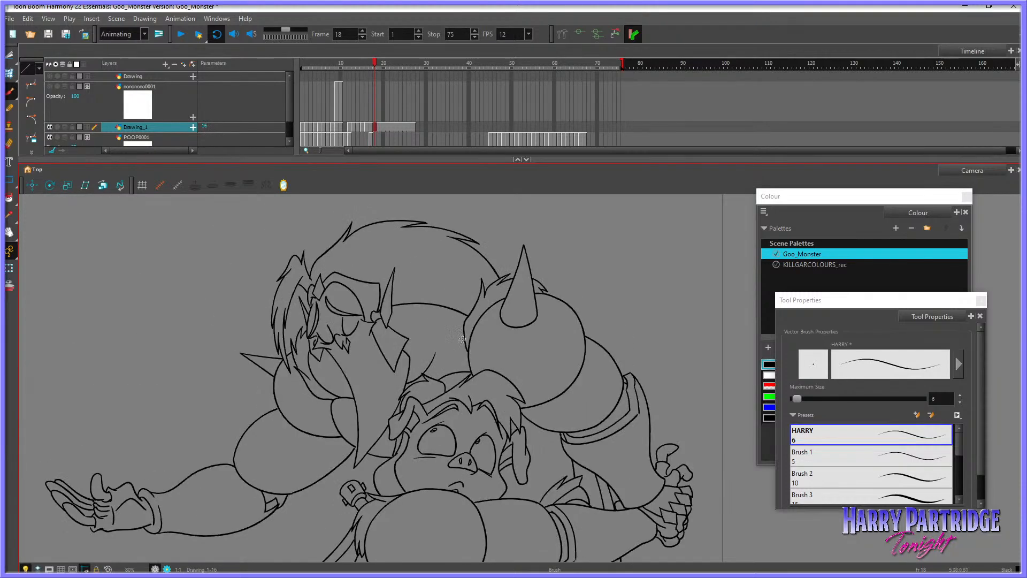
Step: Ink the short chest line between the pig character's hair and the near shoulder pad, checking frames 16 and 18
{"action": "key", "text": "comma"}
{"action": "key", "text": "comma"}
{"action": "key", "text": "period"}
{"action": "key", "text": "period"}
{"action": "key", "text": "comma"}
{"action": "left_click_drag", "start_coordinate": [409, 378], "coordinate": [442, 371]}
{"action": "key", "text": "period"}
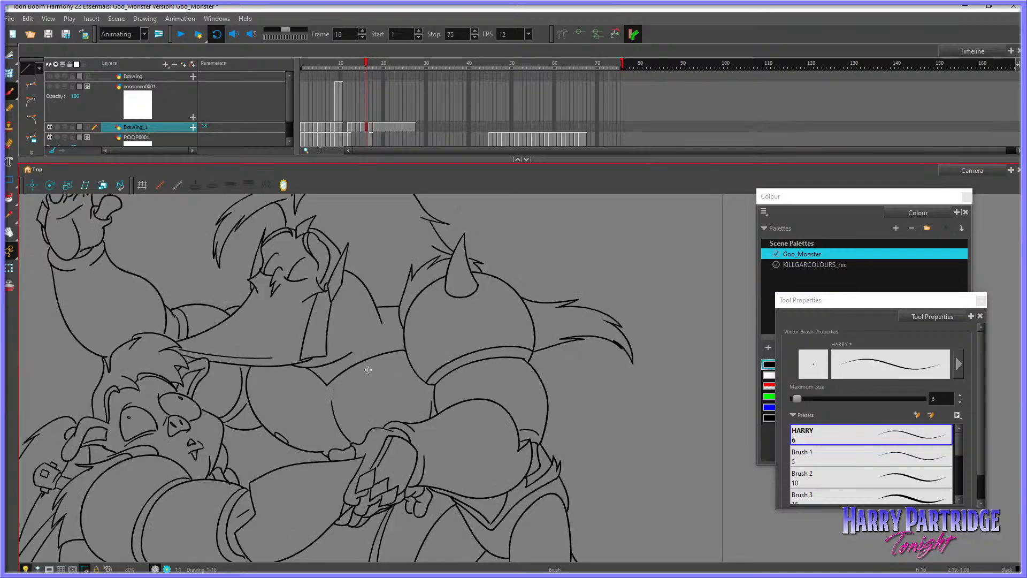
{"action": "key", "text": "comma"}
{"action": "key", "text": "comma"}
{"action": "key", "text": "period"}
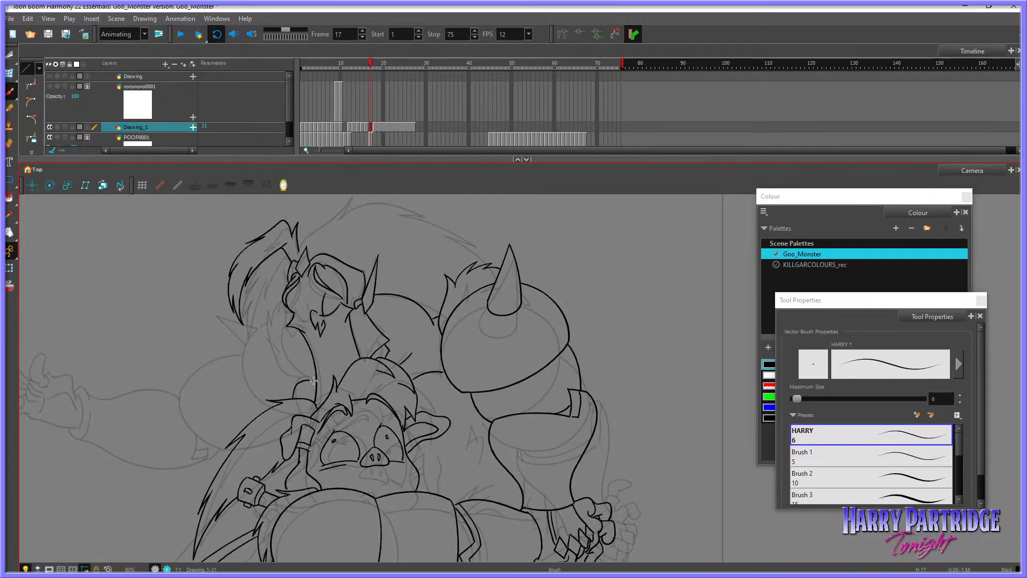
Step: Ink the curved line in front of the beard, comparing its position with frames 16 and 18
{"action": "left_click_drag", "start_coordinate": [290, 354], "coordinate": [291, 340]}
{"action": "key", "text": "comma"}
{"action": "key", "text": "period"}
{"action": "key", "text": "period"}
{"action": "key", "text": "comma"}
{"action": "key", "text": "comma"}
{"action": "key", "text": "period"}
{"action": "key", "text": "period"}
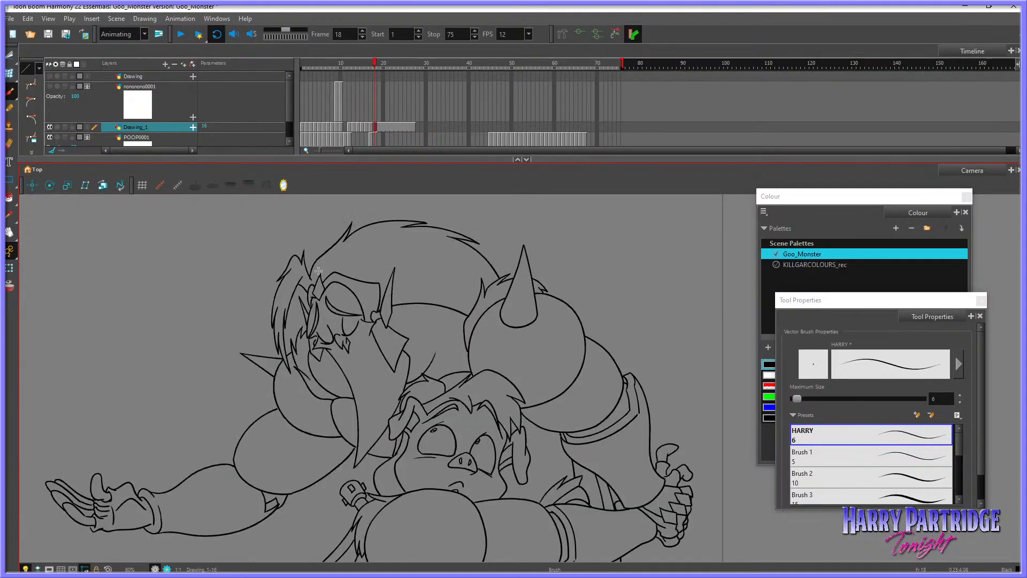
Step: Ink the far ear's point beside the face and the inner line of the far shoulder, redoing the misplaced stroke
{"action": "key", "text": "comma"}
{"action": "key", "text": "comma"}
{"action": "key", "text": "period"}
{"action": "key", "text": "period"}
{"action": "key", "text": "comma"}
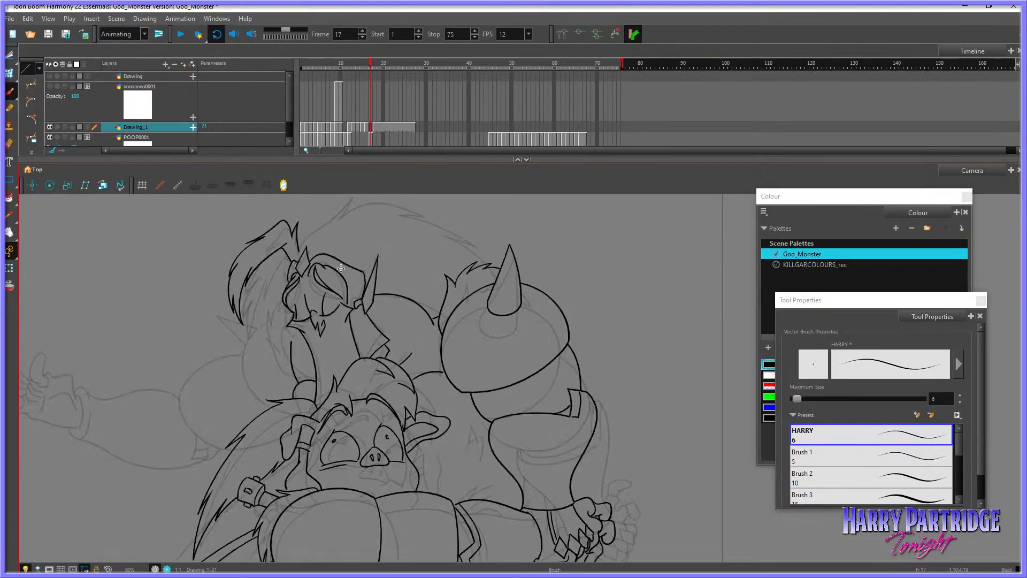
{"action": "key", "text": "comma"}
{"action": "key", "text": "period"}
{"action": "key", "text": "period"}
{"action": "key", "text": "comma"}
{"action": "left_click_drag", "start_coordinate": [292, 378], "coordinate": [271, 323]}
{"action": "key", "text": "ctrl+z"}
{"action": "left_click_drag", "start_coordinate": [283, 278], "coordinate": [283, 297]}
{"action": "key", "text": "period"}
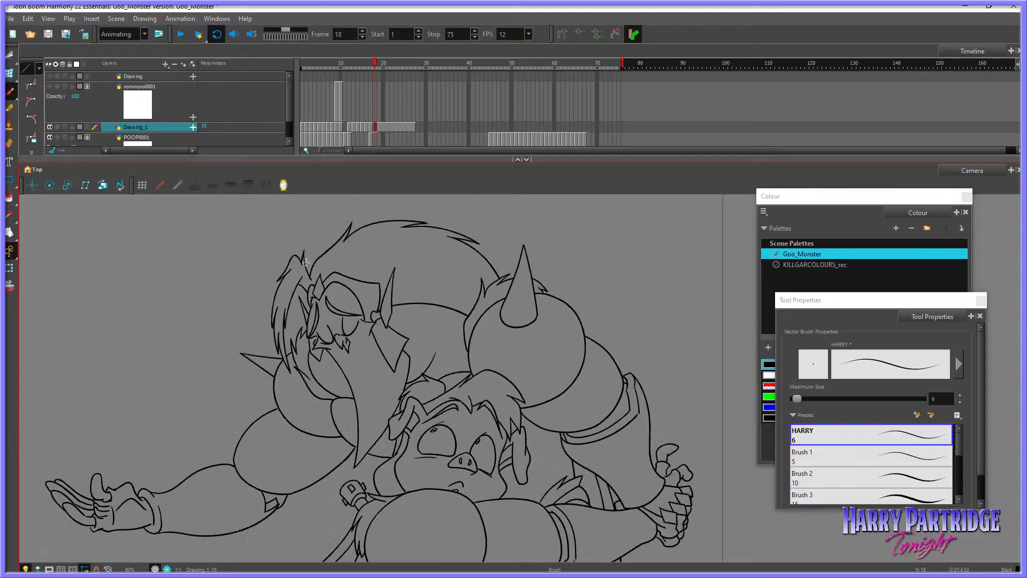
{"action": "key", "text": "comma"}
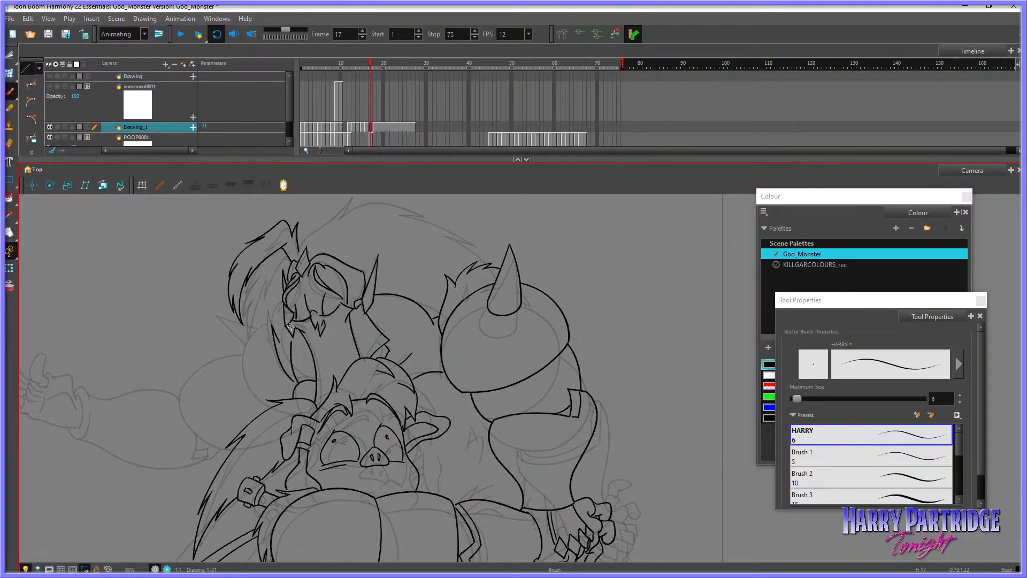
Step: Ink the far shoulder's rounded outer arc from below the hair lock down to the pig character's hair
{"action": "key", "text": "comma"}
{"action": "key", "text": "period"}
{"action": "key", "text": "period"}
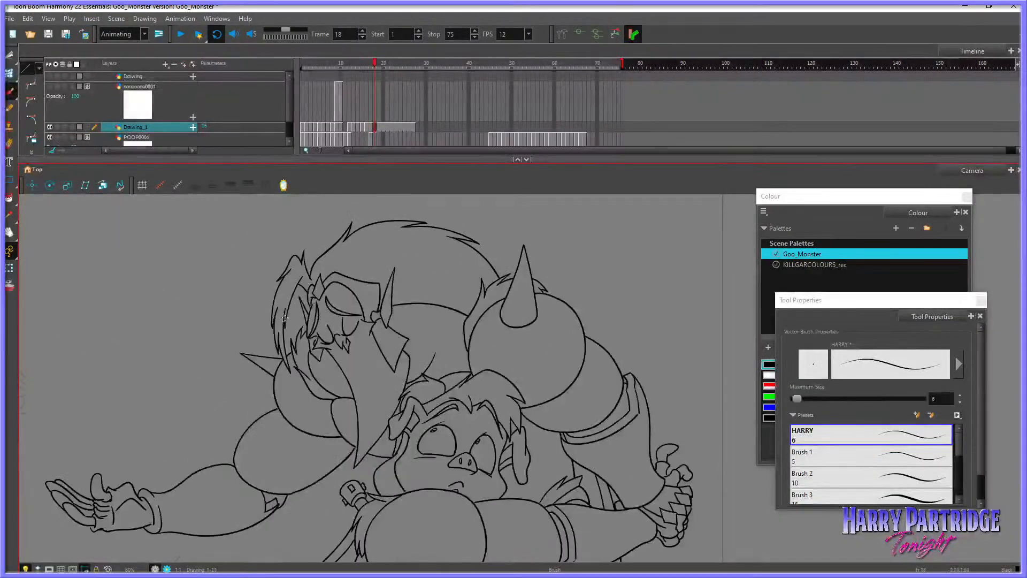
{"action": "key", "text": "comma"}
{"action": "mouse_move", "coordinate": [276, 316]}
{"action": "left_mouse_down"}
{"action": "mouse_move", "coordinate": [258, 329]}
{"action": "mouse_move", "coordinate": [241, 381]}
{"action": "mouse_move", "coordinate": [269, 412]}
{"action": "left_mouse_up"}
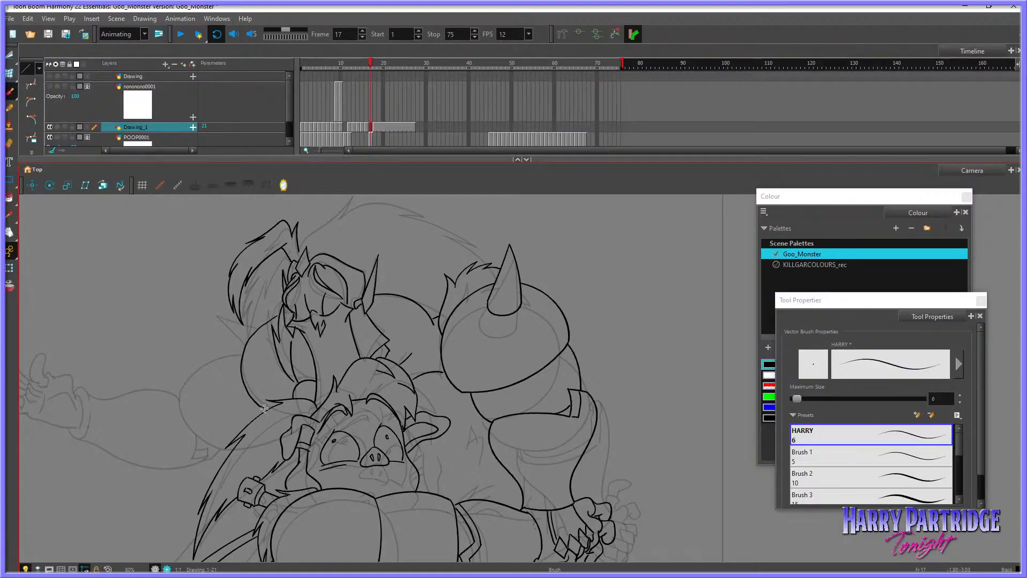
{"action": "key", "text": "period"}
{"action": "key", "text": "comma"}
{"action": "key", "text": "period"}
{"action": "key", "text": "comma"}
Step: Reshape the upper end of the far shoulder's outer arc below the hair lock with the Envelope tool
{"action": "left_click_drag", "start_coordinate": [223, 301], "coordinate": [239, 316]}
{"action": "left_click", "coordinate": [249, 185]}
{"action": "left_click", "coordinate": [272, 319]}
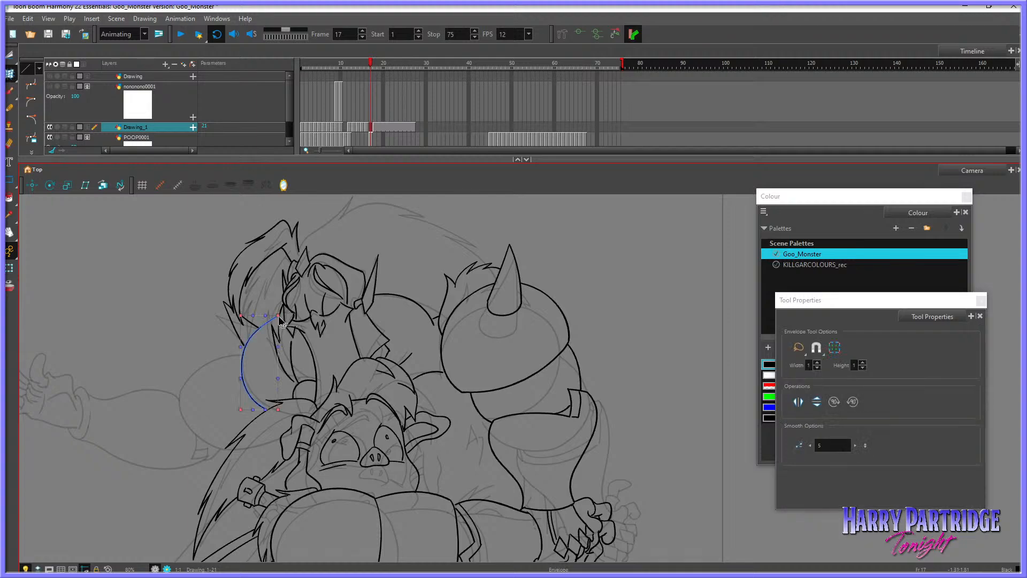
{"action": "left_click_drag", "start_coordinate": [273, 319], "coordinate": [272, 323]}
{"action": "left_click", "coordinate": [273, 292]}
Step: Compare the horned character's outstretched far arm and hand on frame 17 with frames 16 and 18
{"action": "key", "text": "space"}
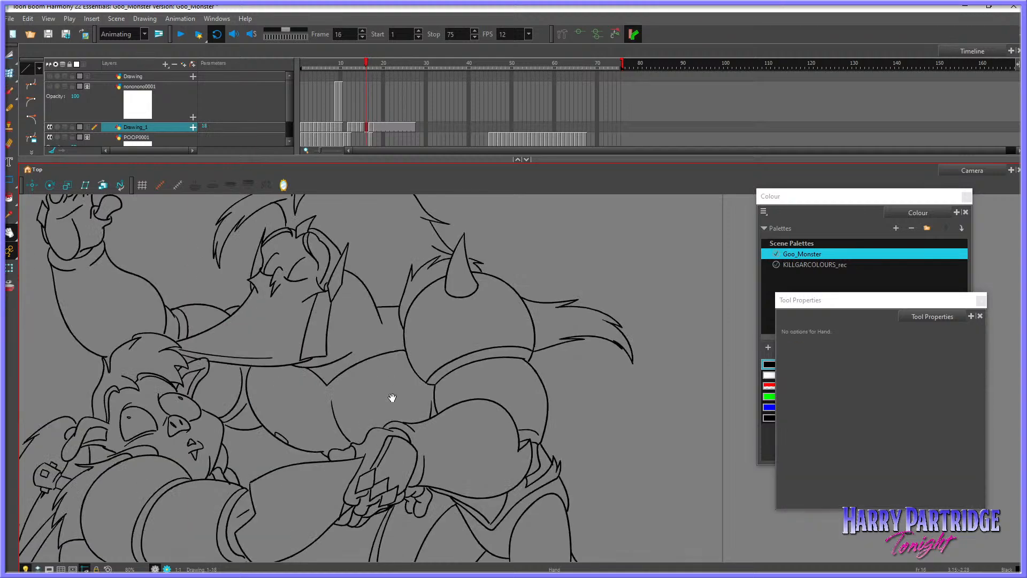
{"action": "key", "text": "."}
{"action": "key", "text": "."}
{"action": "left_click_drag", "start_coordinate": [262, 467], "coordinate": [378, 405]}
{"action": "mouse_move", "coordinate": [316, 424]}
{"action": "left_mouse_down"}
{"action": "mouse_move", "coordinate": [321, 456]}
{"action": "mouse_move", "coordinate": [337, 450]}
{"action": "mouse_move", "coordinate": [312, 464]}
{"action": "left_mouse_up"}
{"action": "key", "text": "."}
{"action": "key", "text": "."}
{"action": "key", "text": "."}
{"action": "key", "text": "."}
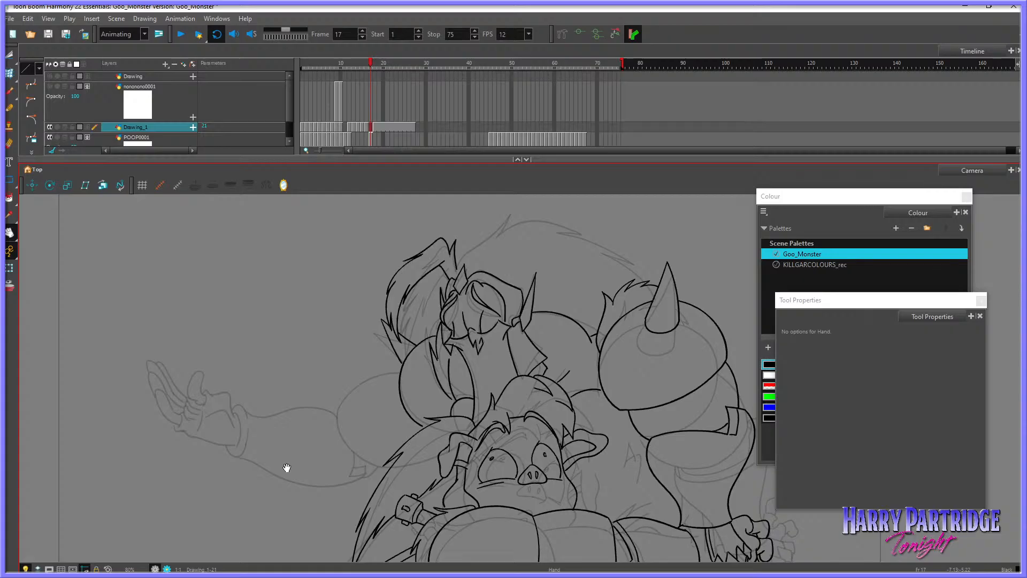
{"action": "left_click_drag", "start_coordinate": [392, 414], "coordinate": [409, 403]}
{"action": "key", "text": "comma"}
{"action": "key", "text": "comma"}
{"action": "key", "text": "period"}
{"action": "left_click_drag", "start_coordinate": [320, 444], "coordinate": [337, 461]}
{"action": "key", "text": "period"}
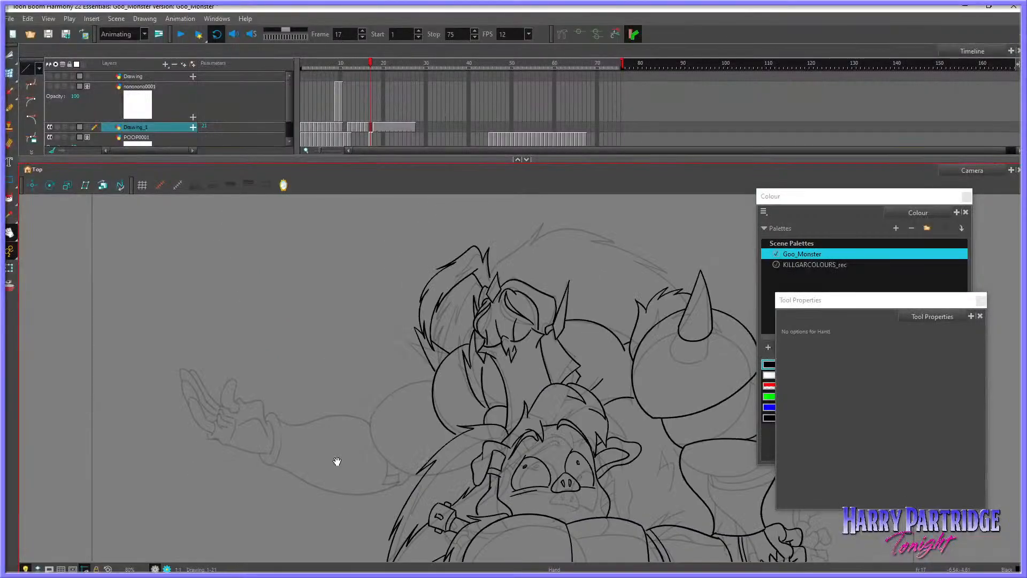
{"action": "key", "text": "period"}
{"action": "key", "text": "comma"}
Step: Ink the outstretched hand's lower edge, lowest finger and palm creases, redoing the misplaced lower edge and checking the neighbouring frames
{"action": "left_click", "coordinate": [10, 91]}
{"action": "key", "text": "comma"}
{"action": "key", "text": "period"}
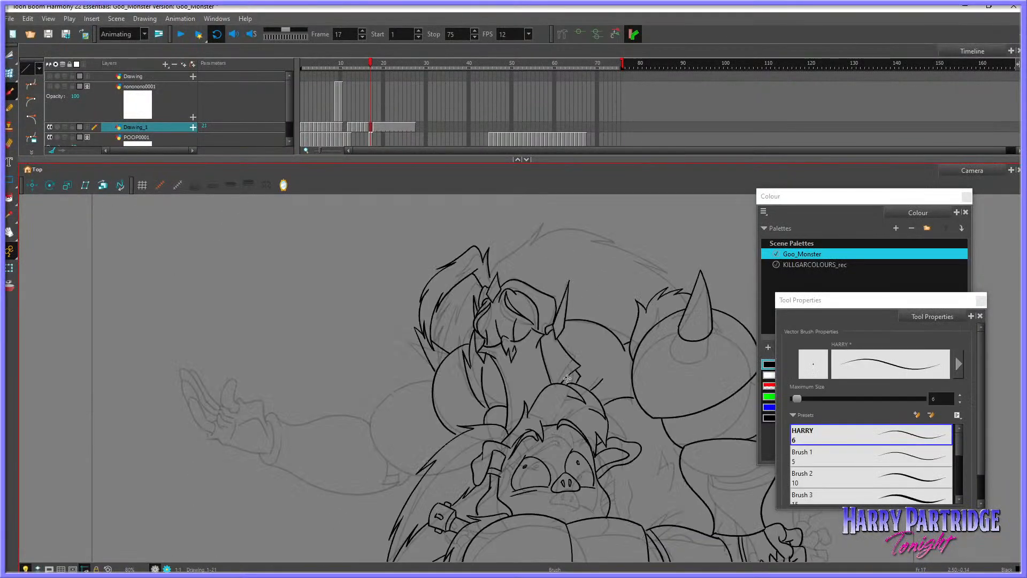
{"action": "key", "text": "period"}
{"action": "key", "text": "comma"}
{"action": "key", "text": "period"}
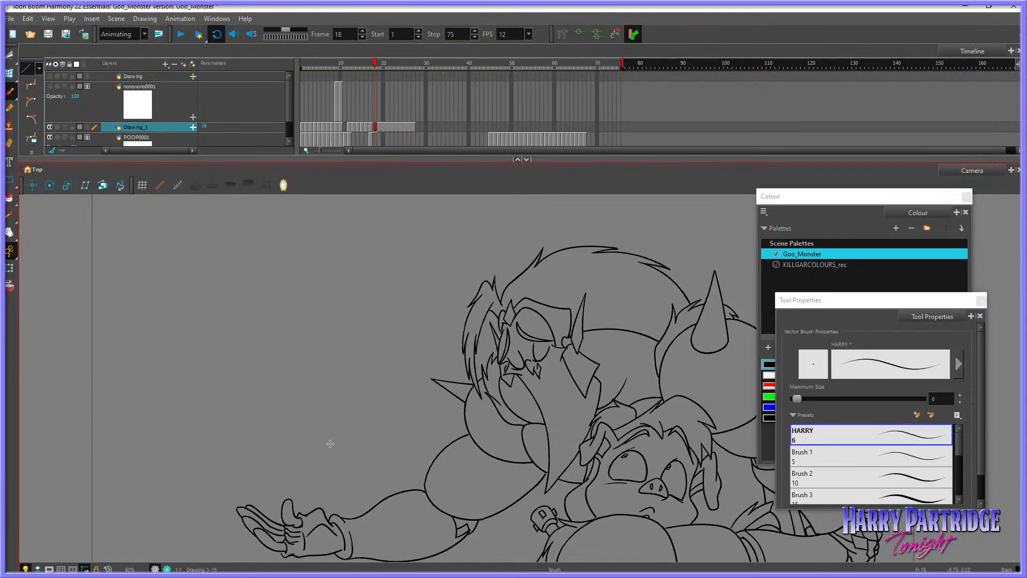
{"action": "key", "text": "comma"}
{"action": "key", "text": "comma"}
{"action": "key", "text": "comma"}
{"action": "key", "text": "period"}
{"action": "key", "text": "period"}
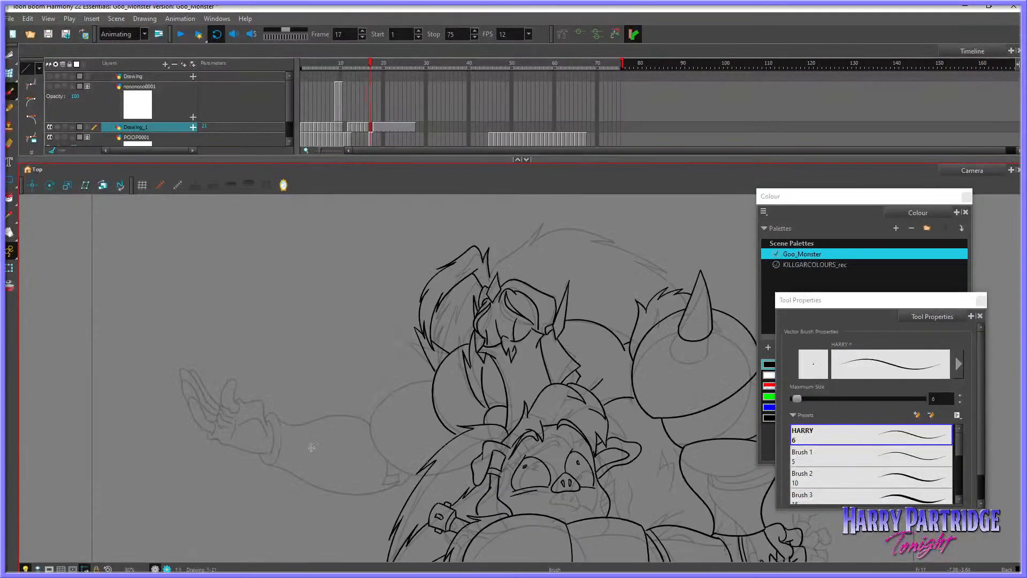
{"action": "key", "text": "period"}
{"action": "key", "text": "comma"}
{"action": "left_click_drag", "start_coordinate": [267, 459], "coordinate": [216, 436]}
{"action": "key", "text": "ctrl+z"}
{"action": "key", "text": "period"}
{"action": "key", "text": "comma"}
{"action": "mouse_move", "coordinate": [211, 429]}
{"action": "left_mouse_down"}
{"action": "mouse_move", "coordinate": [199, 397]}
{"action": "mouse_move", "coordinate": [215, 431]}
{"action": "mouse_move", "coordinate": [220, 418]}
{"action": "mouse_move", "coordinate": [214, 438]}
{"action": "mouse_move", "coordinate": [265, 458]}
{"action": "left_mouse_up"}
{"action": "mouse_move", "coordinate": [237, 407]}
{"action": "left_mouse_down"}
{"action": "mouse_move", "coordinate": [234, 428]}
{"action": "mouse_move", "coordinate": [252, 421]}
{"action": "mouse_move", "coordinate": [267, 441]}
{"action": "left_mouse_up"}
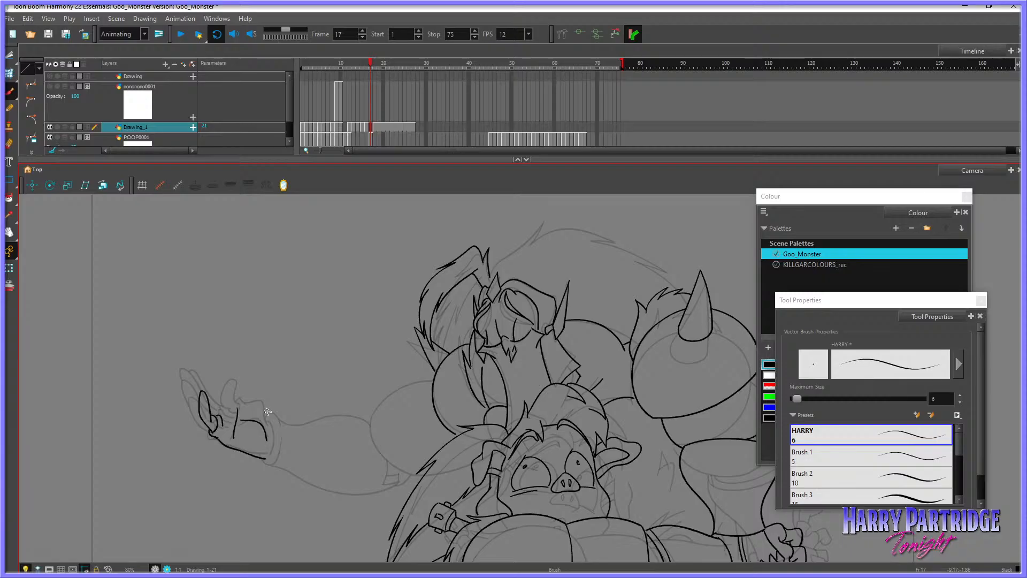
Step: Ink the heel of the outstretched hand along the wrist, comparing its shape with frames 15 and 16
{"action": "key", "text": "comma"}
{"action": "key", "text": "comma"}
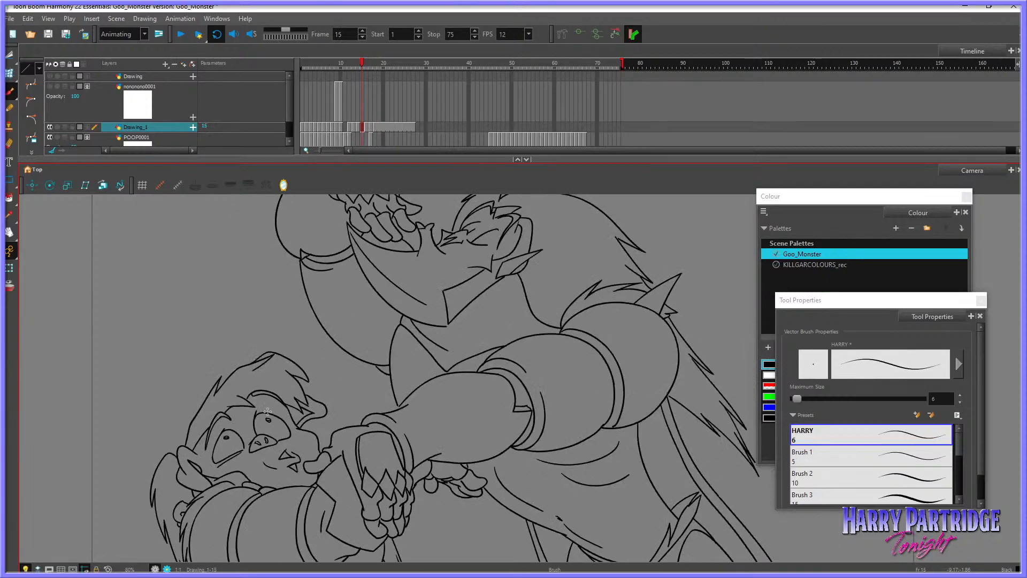
{"action": "key", "text": "period"}
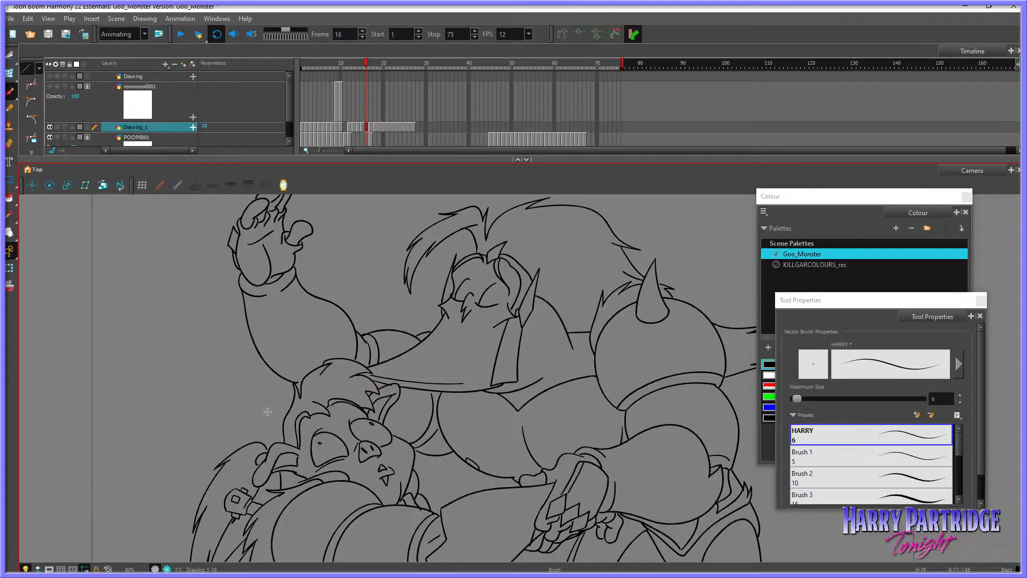
{"action": "key", "text": "period"}
{"action": "key", "text": "comma"}
{"action": "key", "text": "period"}
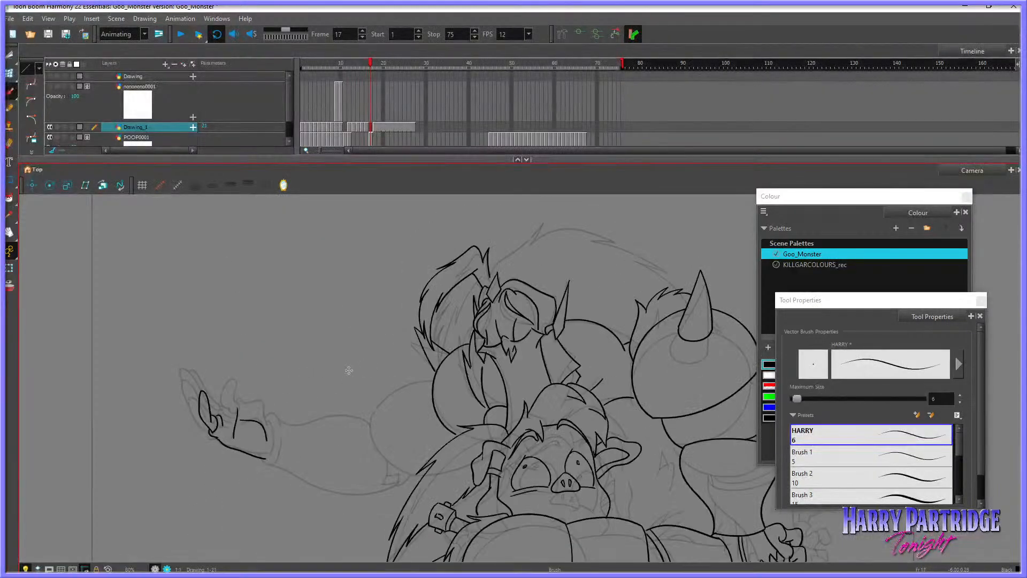
{"action": "key", "text": "comma"}
{"action": "key", "text": "period"}
{"action": "left_click_drag", "start_coordinate": [266, 458], "coordinate": [268, 418]}
{"action": "key", "text": "comma"}
{"action": "key", "text": "period"}
Step: Ink the remaining fingers and the thumb of the outstretched hand, redoing the misplaced thumb stroke
{"action": "key", "text": "period"}
{"action": "key", "text": "comma"}
{"action": "mouse_move", "coordinate": [242, 395]}
{"action": "left_mouse_down"}
{"action": "mouse_move", "coordinate": [232, 371]}
{"action": "mouse_move", "coordinate": [244, 371]}
{"action": "mouse_move", "coordinate": [241, 386]}
{"action": "mouse_move", "coordinate": [269, 407]}
{"action": "mouse_move", "coordinate": [264, 415]}
{"action": "mouse_move", "coordinate": [256, 397]}
{"action": "mouse_move", "coordinate": [190, 379]}
{"action": "mouse_move", "coordinate": [224, 414]}
{"action": "mouse_move", "coordinate": [192, 363]}
{"action": "mouse_move", "coordinate": [220, 403]}
{"action": "mouse_move", "coordinate": [211, 369]}
{"action": "mouse_move", "coordinate": [218, 389]}
{"action": "mouse_move", "coordinate": [235, 369]}
{"action": "left_mouse_up"}
{"action": "key", "text": "ctrl+z"}
{"action": "key", "text": "period"}
{"action": "key", "text": "comma"}
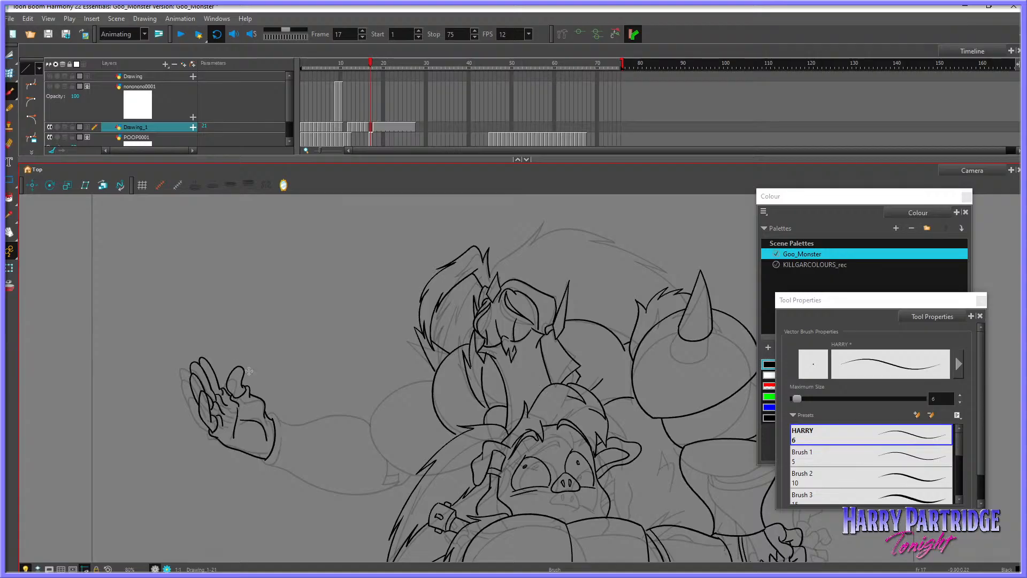
{"action": "key", "text": "comma"}
{"action": "key", "text": "period"}
{"action": "key", "text": "period"}
{"action": "key", "text": "comma"}
Step: Try to ink the forearm's underside from the wrist to the elbow, comparing it with frames 16 and 18
{"action": "left_click", "coordinate": [11, 233]}
{"action": "left_click_drag", "start_coordinate": [160, 342], "coordinate": [130, 278]}
{"action": "left_click", "coordinate": [10, 91]}
{"action": "key", "text": "period"}
{"action": "key", "text": "comma"}
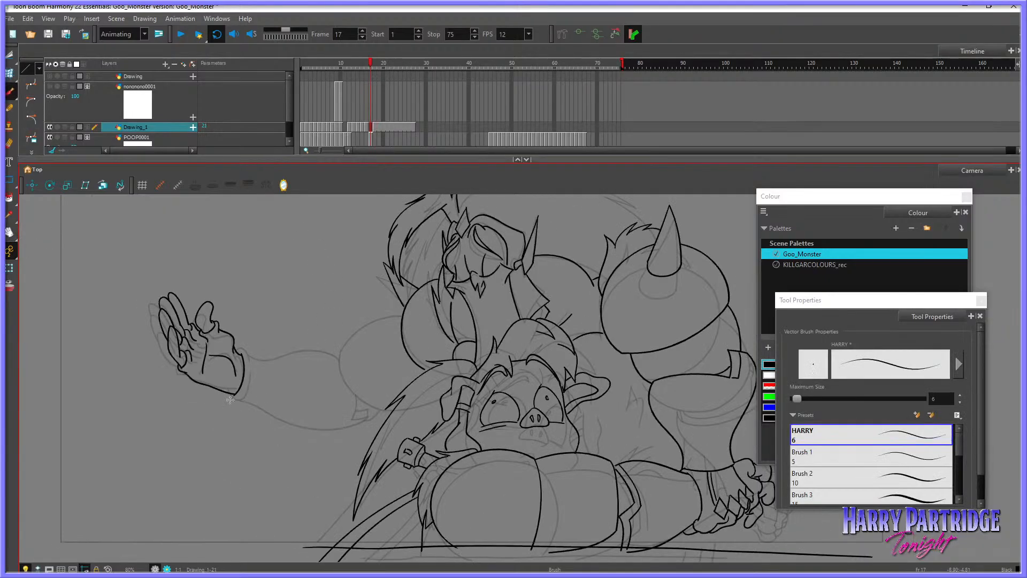
{"action": "mouse_move", "coordinate": [230, 400]}
{"action": "left_mouse_down"}
{"action": "mouse_move", "coordinate": [316, 428]}
{"action": "mouse_move", "coordinate": [358, 426]}
{"action": "left_mouse_up"}
{"action": "key", "text": "comma"}
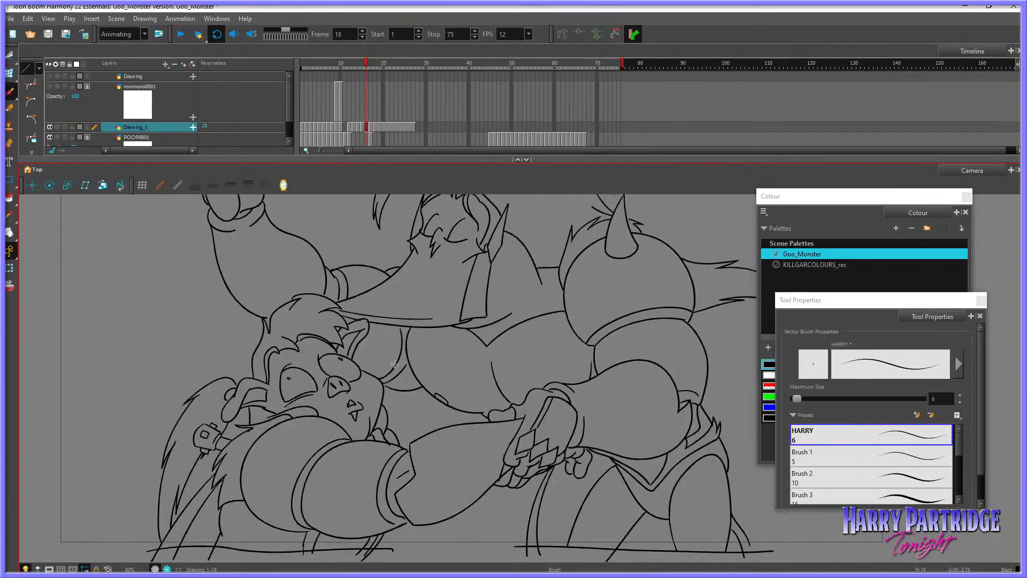
{"action": "key", "text": "period"}
{"action": "key", "text": "period"}
{"action": "key", "text": "comma"}
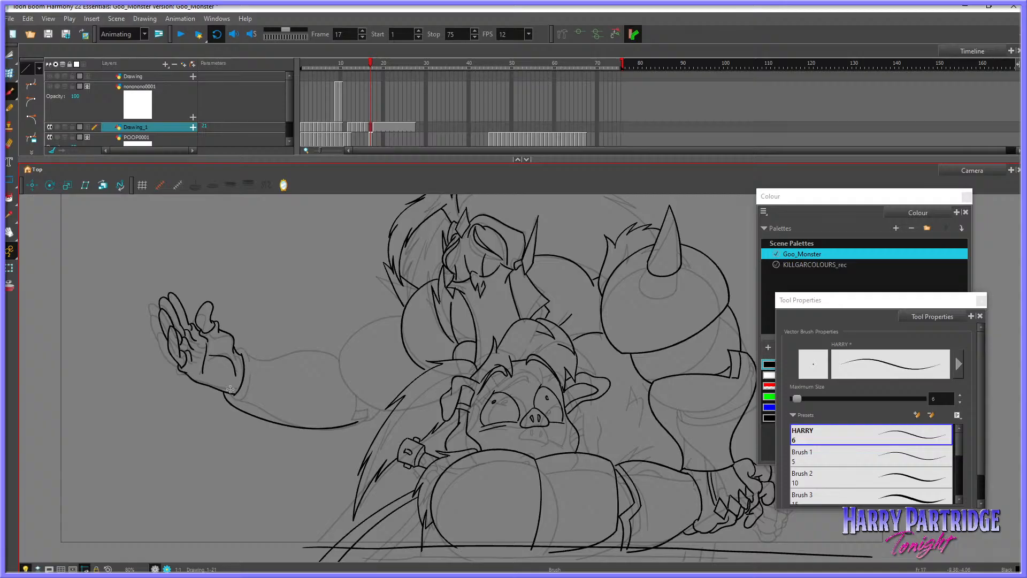
{"action": "key", "text": "period"}
{"action": "key", "text": "comma"}
{"action": "key", "text": "period"}
{"action": "key", "text": "comma"}
{"action": "key", "text": "period"}
{"action": "key", "text": "comma"}
{"action": "key", "text": "alt+s"}
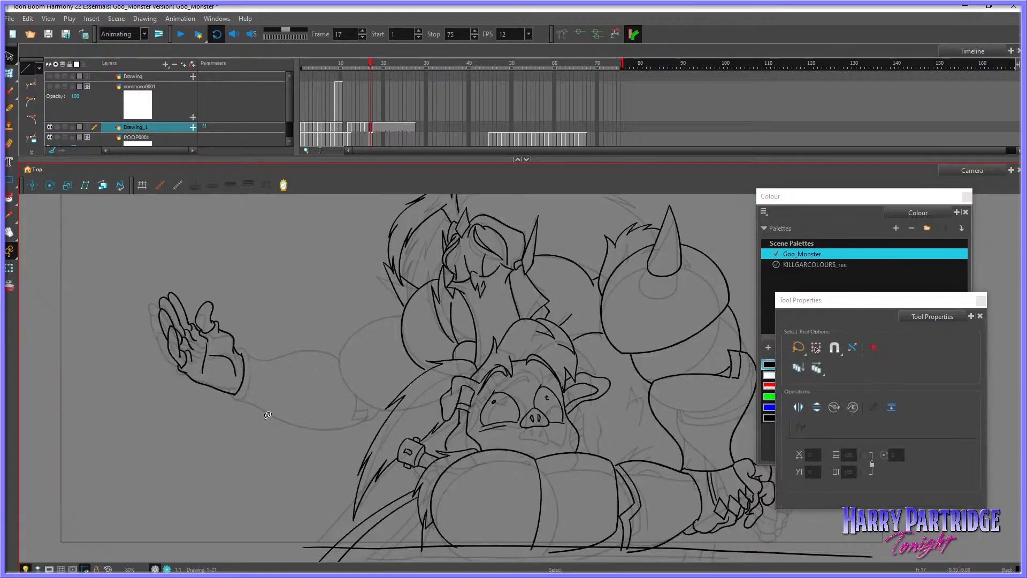
Step: Ink the wrist cuff and the lower and upper edges of the outstretched forearm
{"action": "key", "text": "alt+b"}
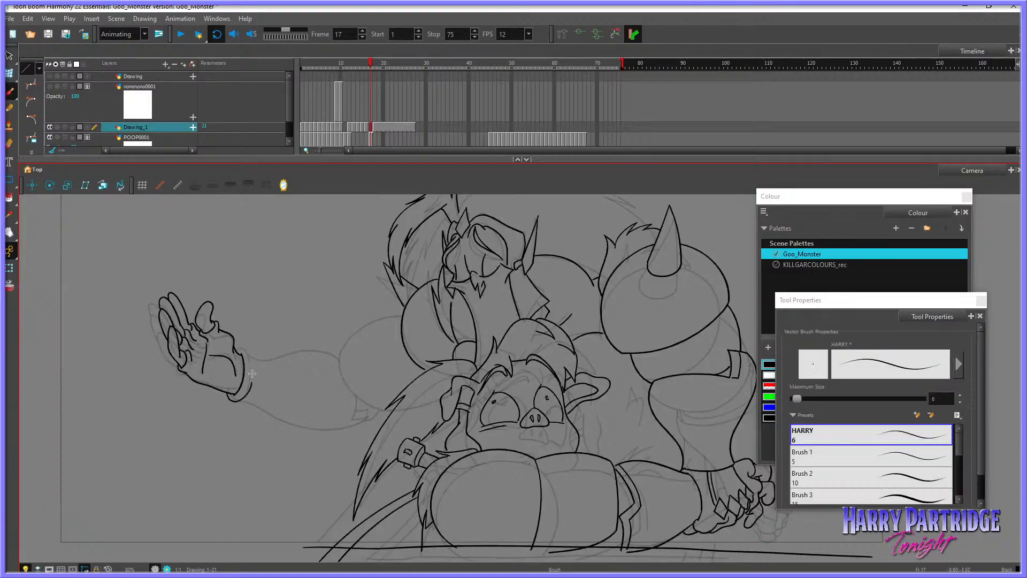
{"action": "mouse_move", "coordinate": [235, 400]}
{"action": "left_mouse_down"}
{"action": "mouse_move", "coordinate": [313, 428]}
{"action": "mouse_move", "coordinate": [366, 420]}
{"action": "left_mouse_up"}
{"action": "left_click_drag", "start_coordinate": [249, 356], "coordinate": [345, 353]}
{"action": "key", "text": "comma"}
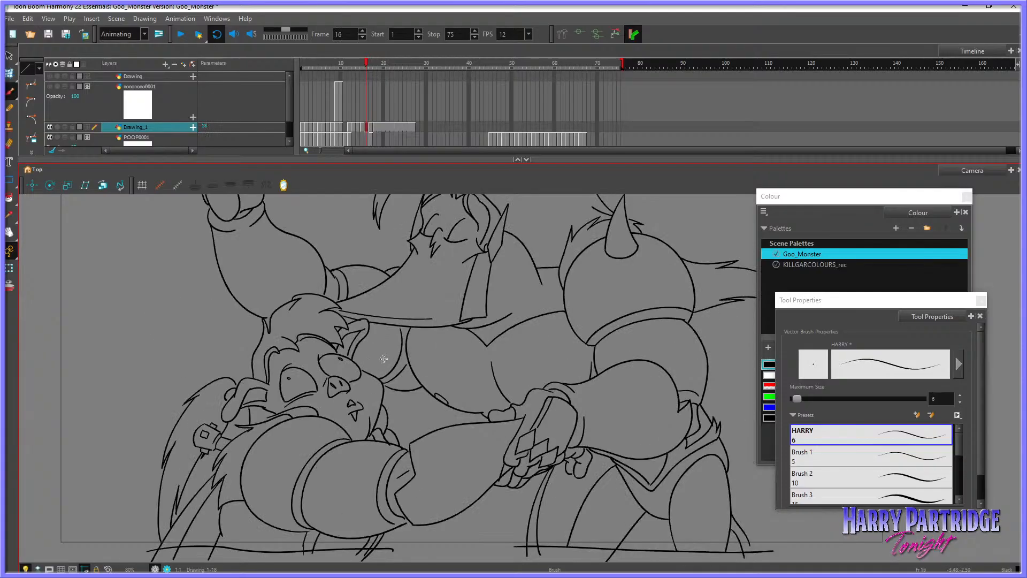
{"action": "key", "text": "period"}
Step: Ink the rounded far upper arm and the small pointed detail at the elbow, checking frames 16 and 18
{"action": "key", "text": "comma"}
{"action": "key", "text": "period"}
{"action": "key", "text": "comma"}
{"action": "key", "text": "period"}
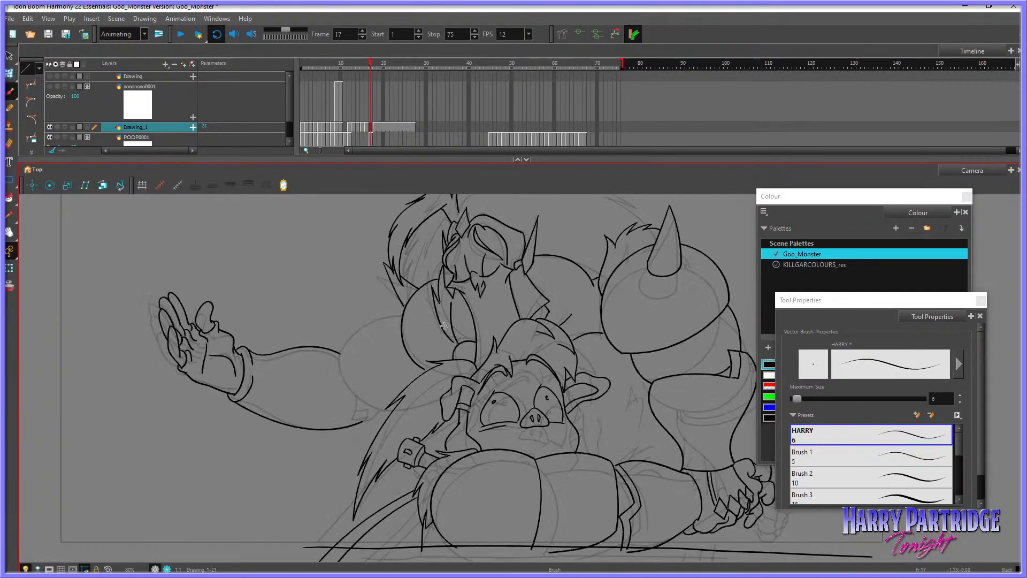
{"action": "key", "text": "comma"}
{"action": "key", "text": "period"}
{"action": "mouse_move", "coordinate": [404, 311]}
{"action": "left_mouse_down"}
{"action": "mouse_move", "coordinate": [339, 355]}
{"action": "mouse_move", "coordinate": [345, 391]}
{"action": "left_mouse_up"}
{"action": "mouse_move", "coordinate": [355, 407]}
{"action": "left_mouse_down"}
{"action": "mouse_move", "coordinate": [349, 424]}
{"action": "mouse_move", "coordinate": [367, 410]}
{"action": "left_mouse_up"}
{"action": "key", "text": "period"}
{"action": "key", "text": "comma"}
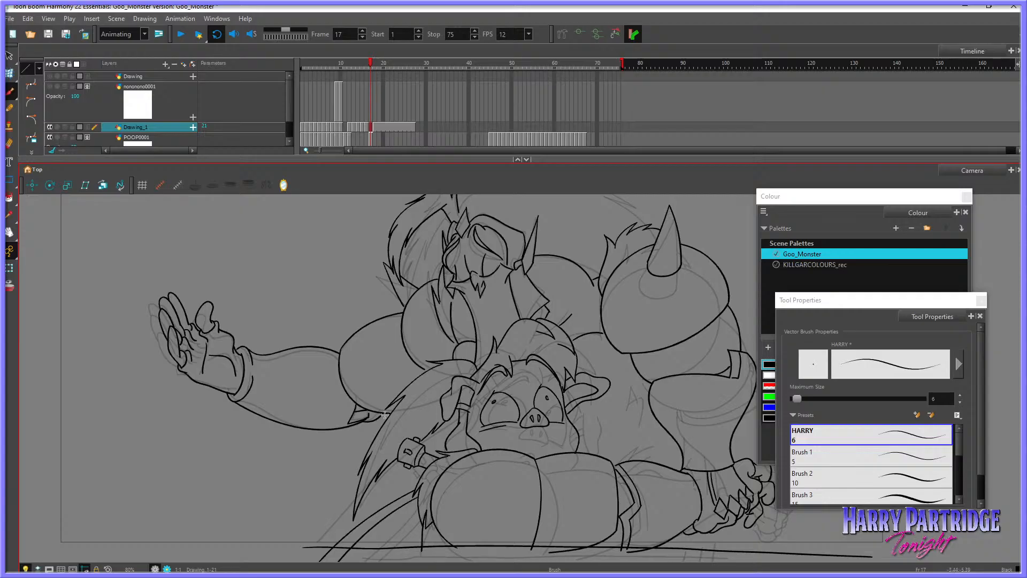
Step: Ink the front edge of the horned character's mane from above the forehead up to its pointed tip
{"action": "left_click", "coordinate": [12, 235]}
{"action": "left_click_drag", "start_coordinate": [512, 369], "coordinate": [388, 472]}
{"action": "key", "text": "comma"}
{"action": "key", "text": "comma"}
{"action": "key", "text": "period"}
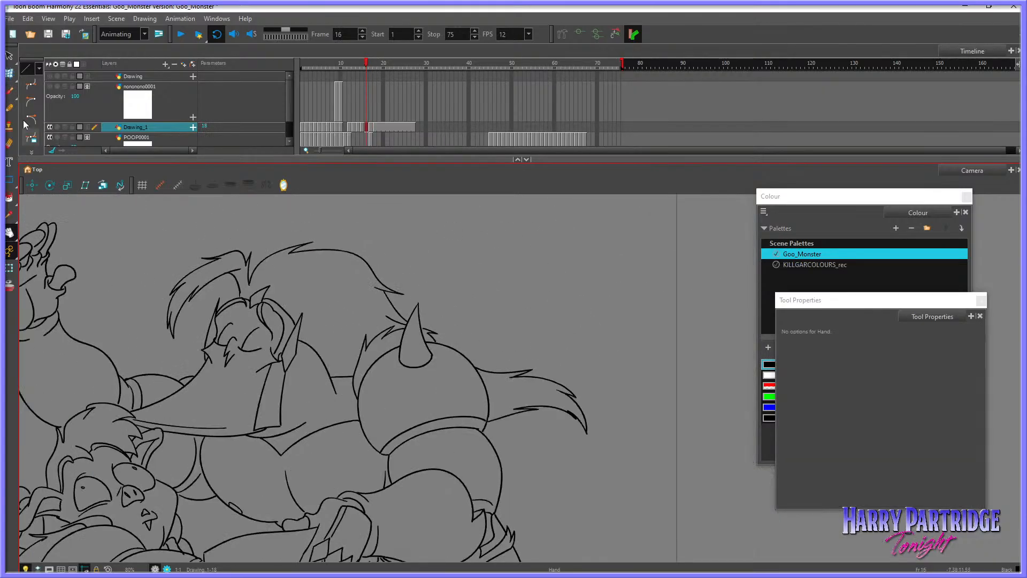
{"action": "left_click", "coordinate": [10, 91]}
{"action": "key", "text": "period"}
{"action": "key", "text": "period"}
{"action": "key", "text": "comma"}
{"action": "mouse_move", "coordinate": [253, 319]}
{"action": "left_mouse_down"}
{"action": "mouse_move", "coordinate": [281, 289]}
{"action": "mouse_move", "coordinate": [295, 291]}
{"action": "left_mouse_up"}
{"action": "key", "text": "comma"}
{"action": "key", "text": "period"}
{"action": "key", "text": "period"}
{"action": "key", "text": "comma"}
{"action": "key", "text": "comma"}
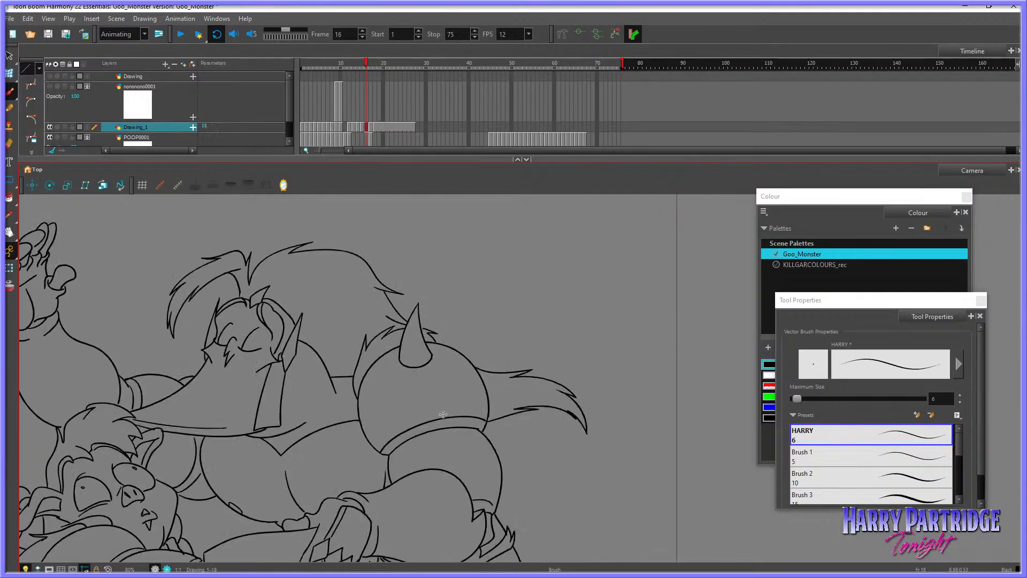
{"action": "key", "text": "period"}
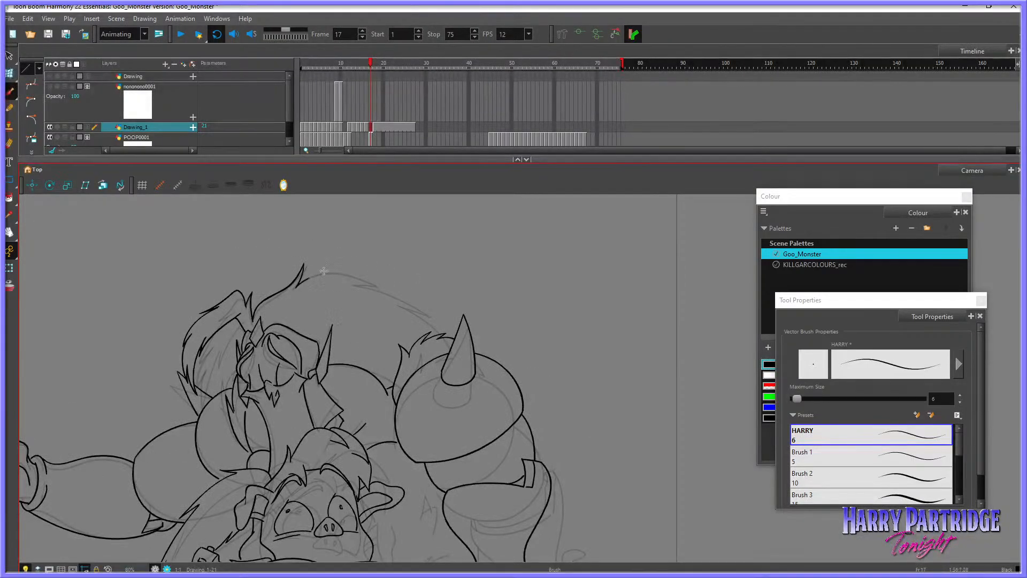
Step: Ink the mane's jagged top edge from the pointed tip down to the near shoulder, redoing the first stroke
{"action": "left_click_drag", "start_coordinate": [302, 278], "coordinate": [386, 274]}
{"action": "key", "text": "ctrl+z"}
{"action": "mouse_move", "coordinate": [295, 282]}
{"action": "left_mouse_down"}
{"action": "mouse_move", "coordinate": [380, 274]}
{"action": "mouse_move", "coordinate": [345, 277]}
{"action": "mouse_move", "coordinate": [419, 296]}
{"action": "mouse_move", "coordinate": [428, 311]}
{"action": "left_mouse_up"}
{"action": "key", "text": "4"}
{"action": "key", "text": "4"}
{"action": "key", "text": "4"}
{"action": "key", "text": "4"}
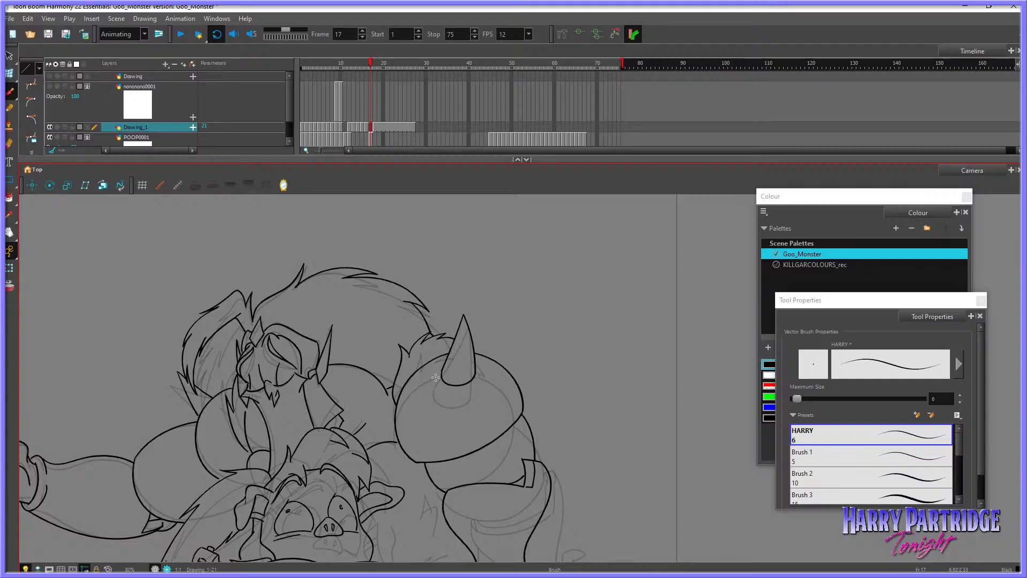
Step: Ink the pointed hair tips sticking out behind the near upper arm, undoing the misplaced strokes and checking frames 16 and 18
{"action": "key", "text": "comma"}
{"action": "key", "text": "period"}
{"action": "key", "text": "period"}
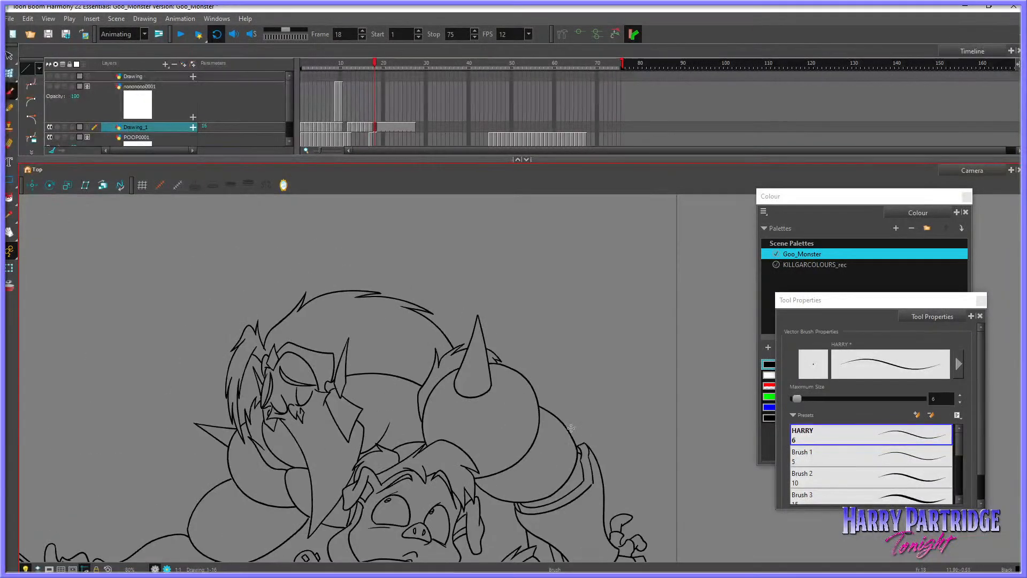
{"action": "key", "text": "comma"}
{"action": "key", "text": "comma"}
{"action": "key", "text": "period"}
{"action": "mouse_move", "coordinate": [524, 423]}
{"action": "left_mouse_down"}
{"action": "mouse_move", "coordinate": [548, 428]}
{"action": "mouse_move", "coordinate": [535, 437]}
{"action": "mouse_move", "coordinate": [573, 436]}
{"action": "mouse_move", "coordinate": [533, 454]}
{"action": "left_mouse_up"}
{"action": "key", "text": "comma"}
{"action": "key", "text": "period"}
{"action": "key", "text": "ctrl+z"}
{"action": "key", "text": "ctrl+z"}
{"action": "key", "text": "comma"}
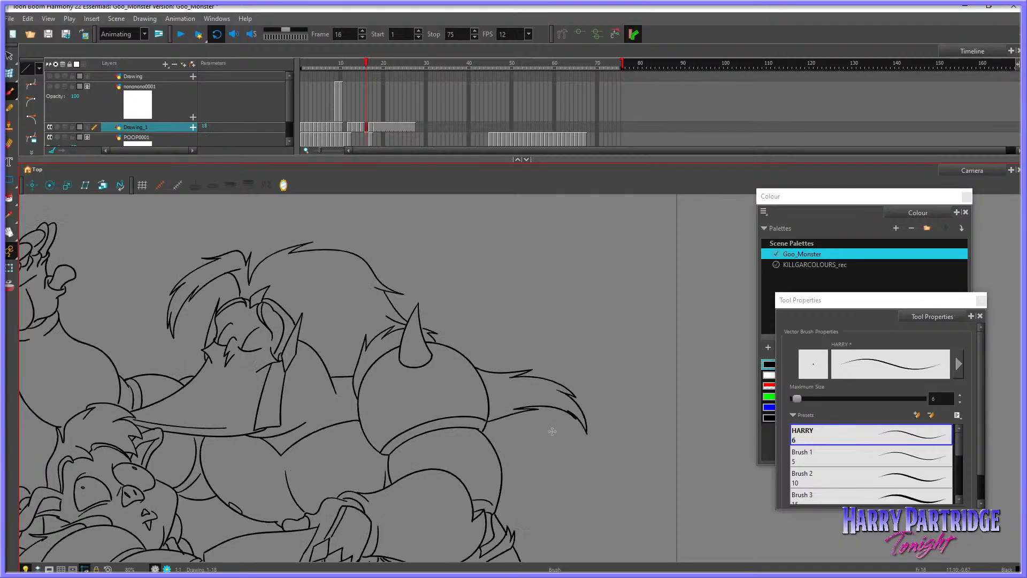
{"action": "key", "text": "period"}
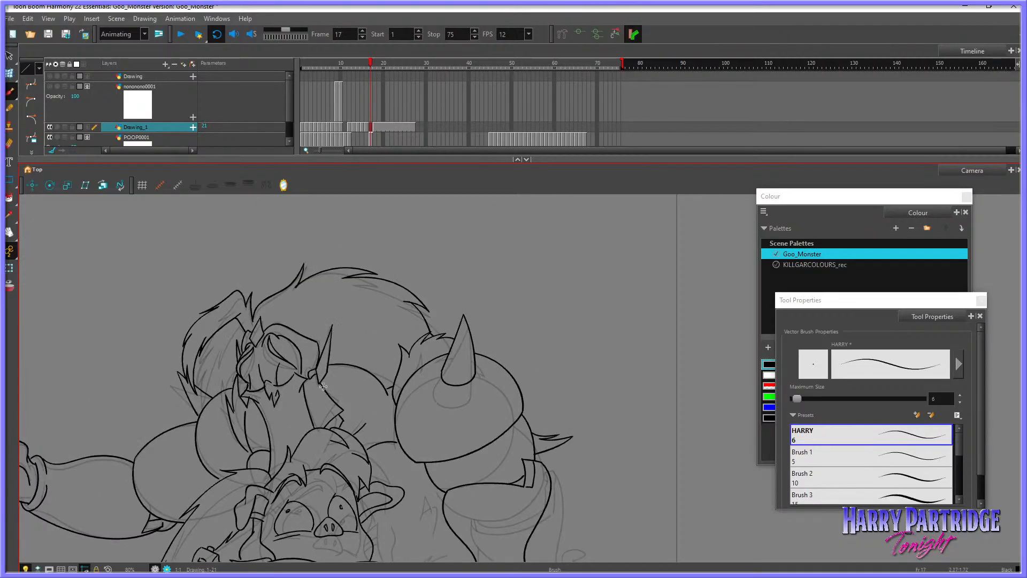
Step: Ink the curved line beside the beard at the far shoulder and compare the whole pose with frames 16 and 18
{"action": "left_click_drag", "start_coordinate": [242, 407], "coordinate": [249, 454]}
{"action": "key", "text": "comma"}
{"action": "scroll", "coordinate": [478, 391], "scroll_direction": "down", "scroll_amount": 3}
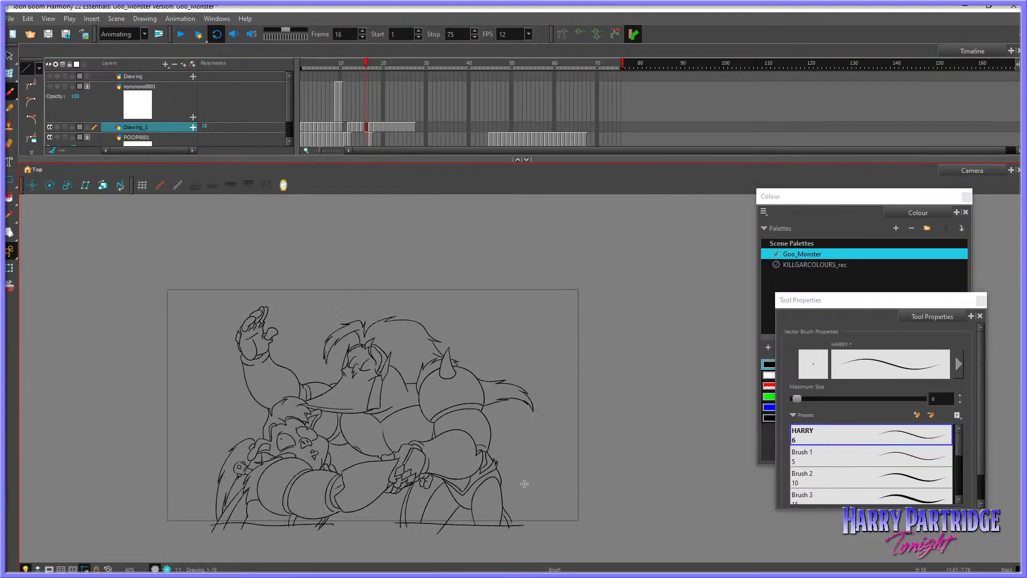
{"action": "key", "text": "period"}
{"action": "scroll", "coordinate": [588, 524], "scroll_direction": "up", "scroll_amount": 2}
{"action": "key", "text": "period"}
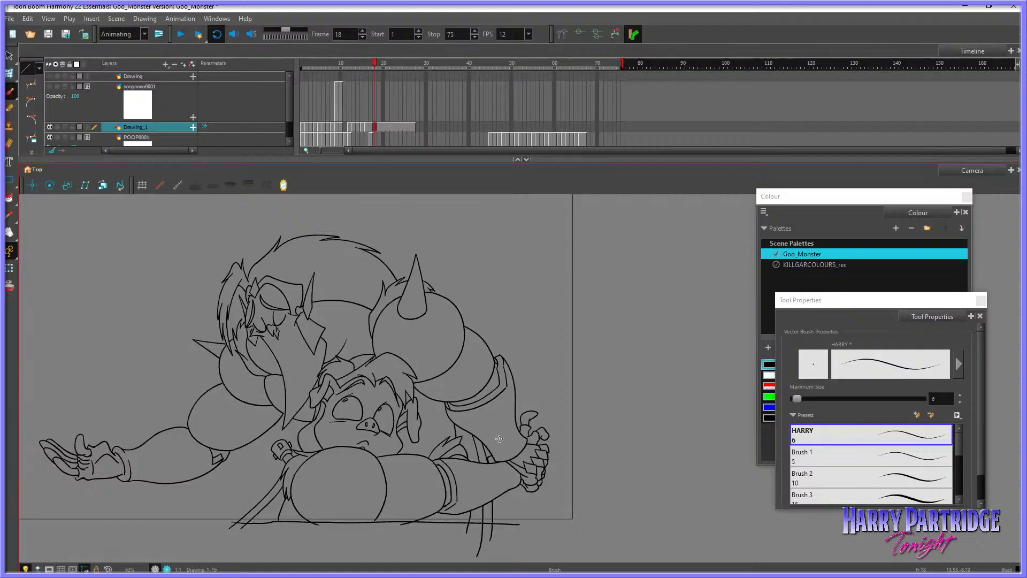
{"action": "key", "text": "comma"}
{"action": "key", "text": "period"}
{"action": "key", "text": "comma"}
{"action": "key", "text": "period"}
{"action": "key", "text": "comma"}
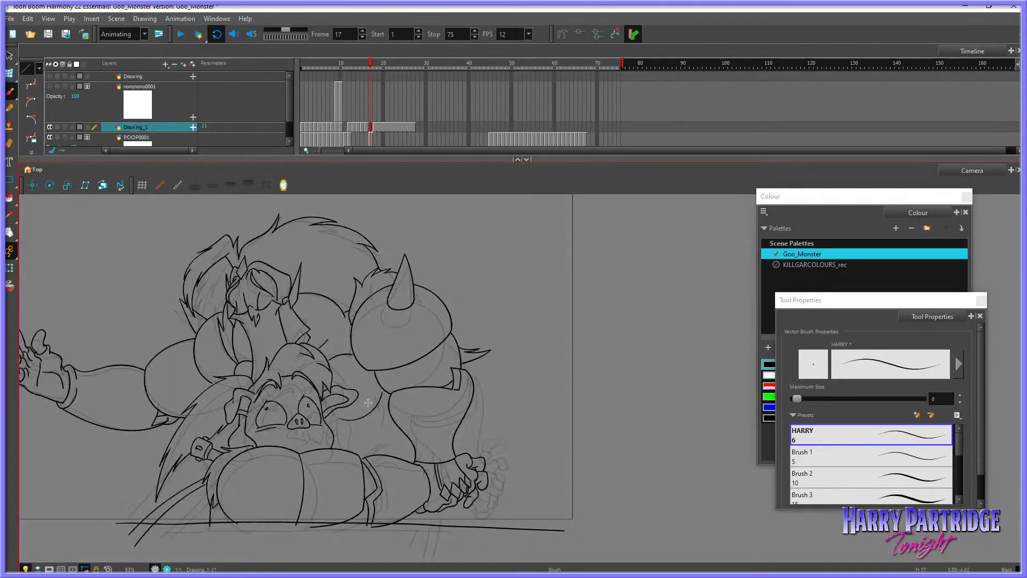
Step: Ink the small oval detail on the torso beside the pig character's ear, checking its placement against frames 16 and 18
{"action": "key", "text": "period"}
{"action": "key", "text": "comma"}
{"action": "key", "text": "period"}
{"action": "key", "text": "comma"}
{"action": "key", "text": "comma"}
{"action": "key", "text": "period"}
{"action": "key", "text": "period"}
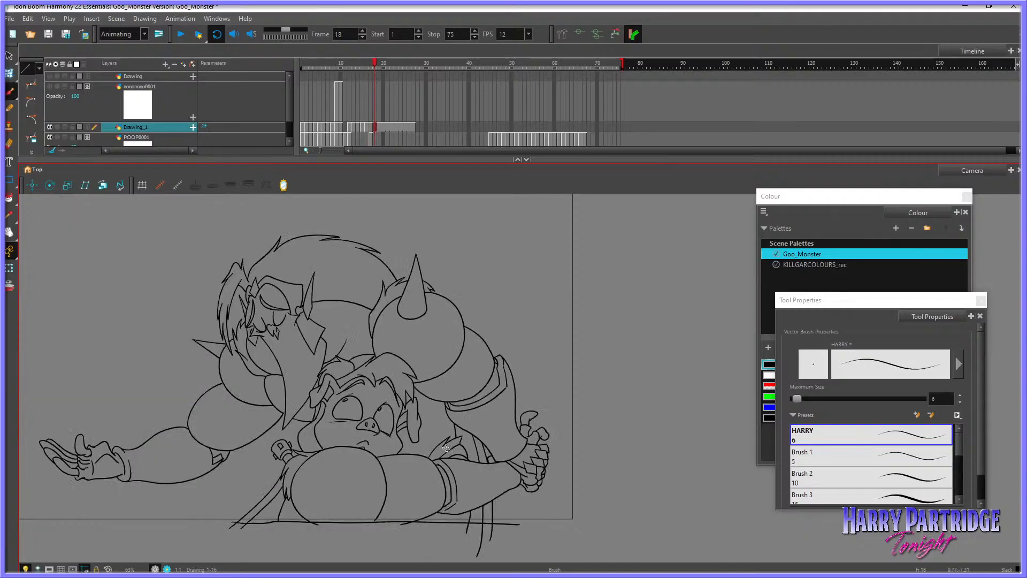
{"action": "key", "text": "comma"}
{"action": "key", "text": "period"}
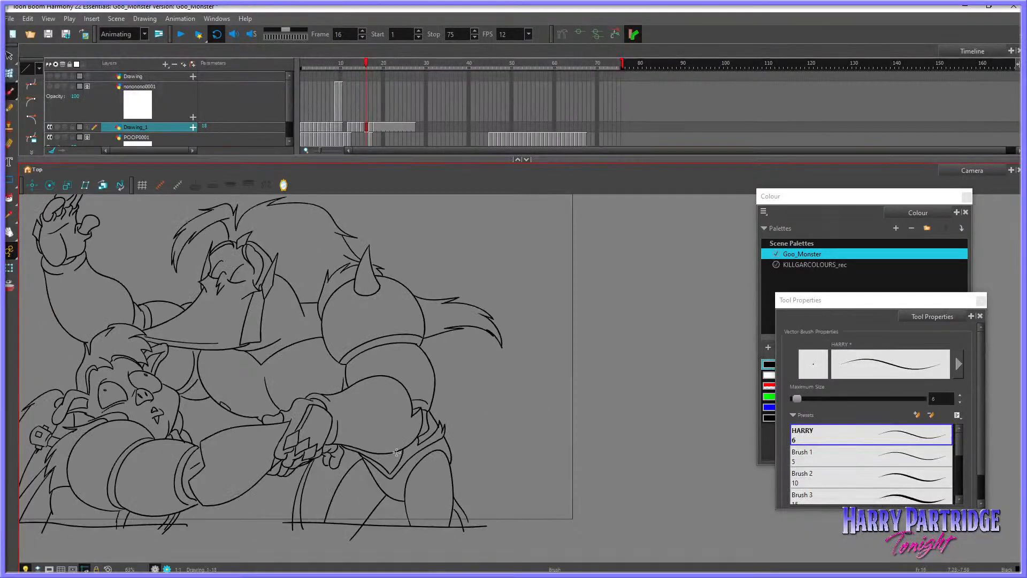
{"action": "key", "text": "comma"}
{"action": "key", "text": "period"}
{"action": "key", "text": "comma"}
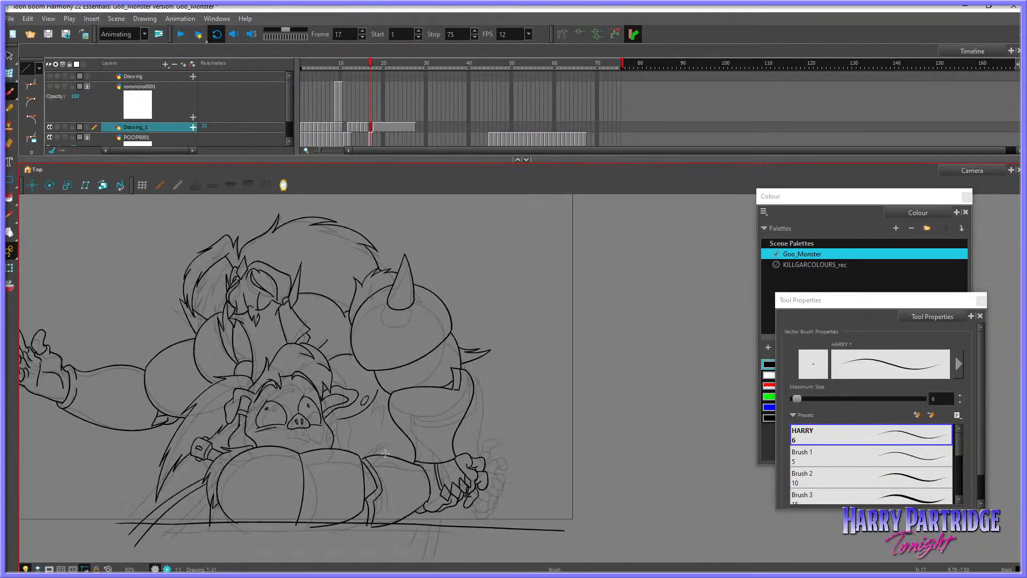
{"action": "key", "text": "comma"}
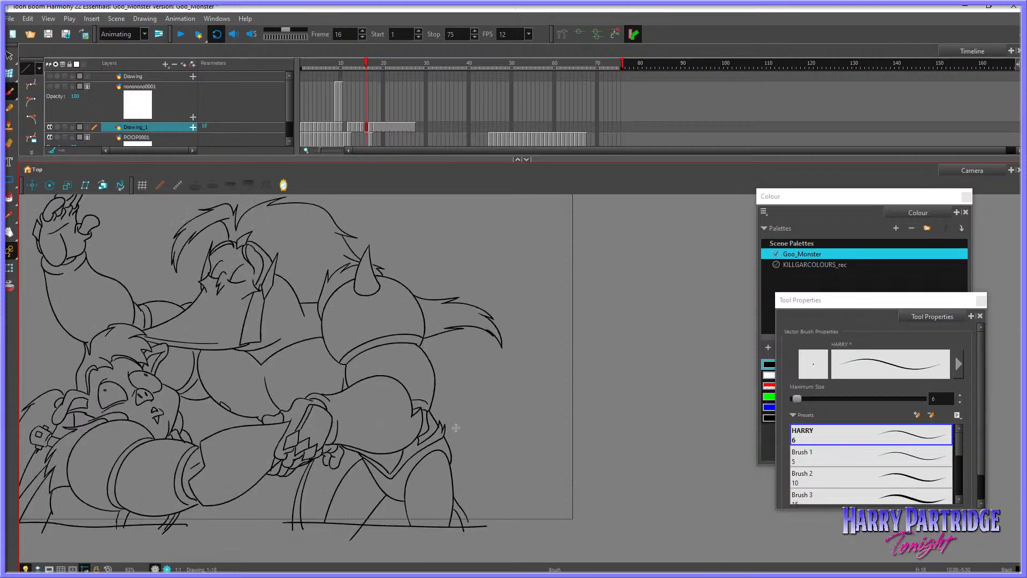
Step: Ink the leg lines crossing the ground beneath the clasped hands on frame 17, checking them against frames 16 and 18
{"action": "key", "text": "period"}
{"action": "key", "text": "period"}
{"action": "key", "text": "comma"}
{"action": "key", "text": "comma"}
{"action": "key", "text": "period"}
{"action": "key", "text": "comma"}
{"action": "key", "text": "period"}
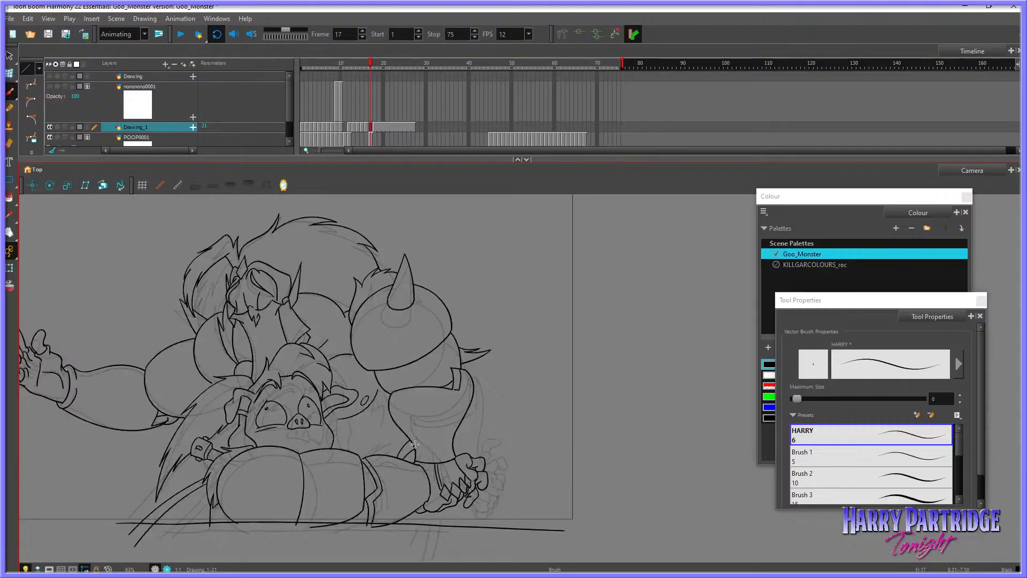
{"action": "key", "text": "comma"}
{"action": "key", "text": "period"}
{"action": "key", "text": "period"}
{"action": "key", "text": "comma"}
{"action": "key", "text": "comma"}
{"action": "mouse_move", "coordinate": [455, 506]}
{"action": "left_mouse_down"}
{"action": "mouse_move", "coordinate": [450, 537]}
{"action": "mouse_move", "coordinate": [413, 535]}
{"action": "left_mouse_up"}
{"action": "key", "text": "period"}
{"action": "key", "text": "period"}
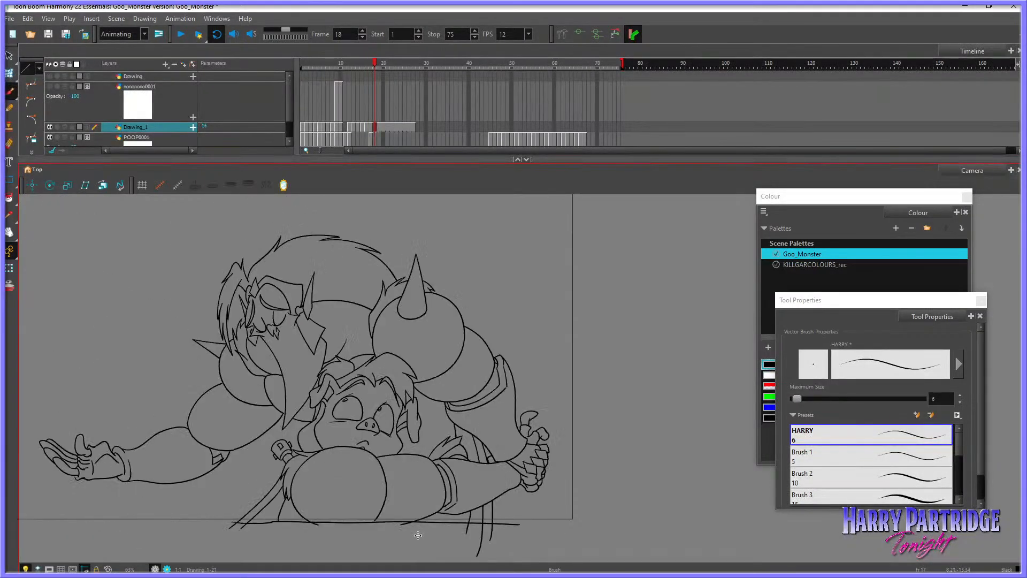
{"action": "key", "text": "comma"}
{"action": "key", "text": "comma"}
{"action": "key", "text": "period"}
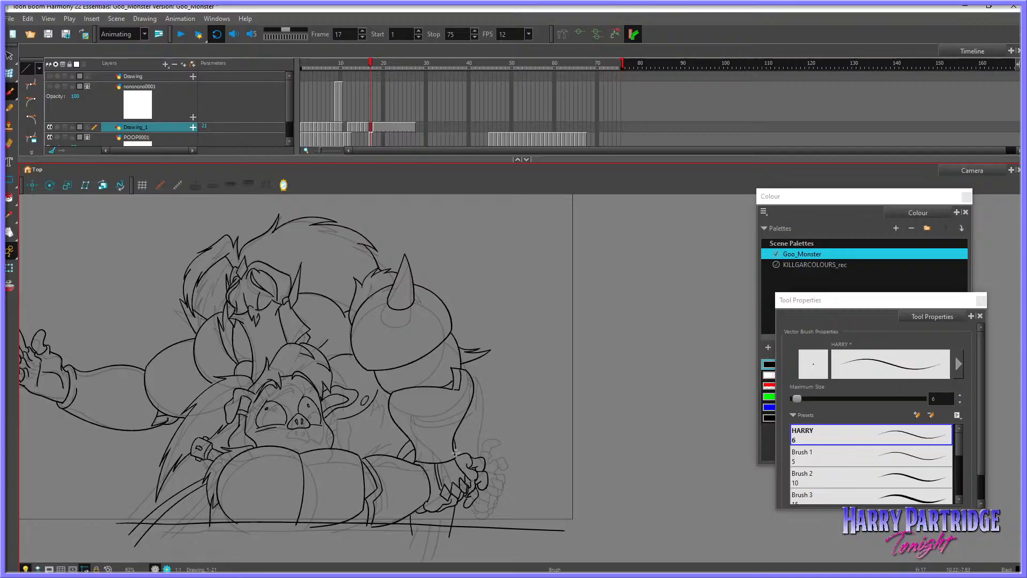
Step: Ink the outer leg line below the clasped hands down past the ground line, undoing the misplaced strokes
{"action": "key", "text": "comma"}
{"action": "key", "text": "comma"}
{"action": "key", "text": "period"}
{"action": "key", "text": "period"}
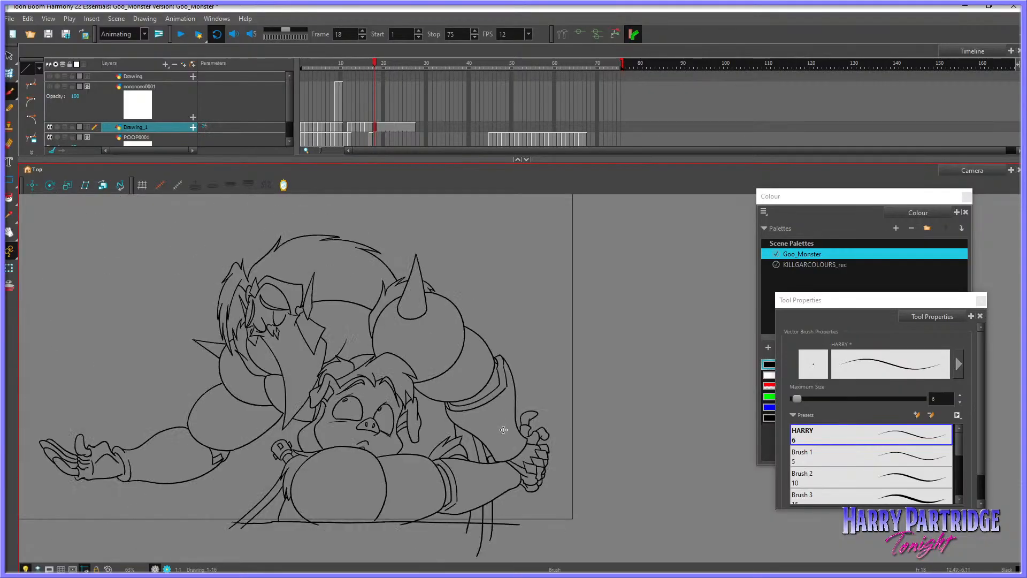
{"action": "key", "text": "comma"}
{"action": "key", "text": "comma"}
{"action": "key", "text": "period"}
{"action": "key", "text": "period"}
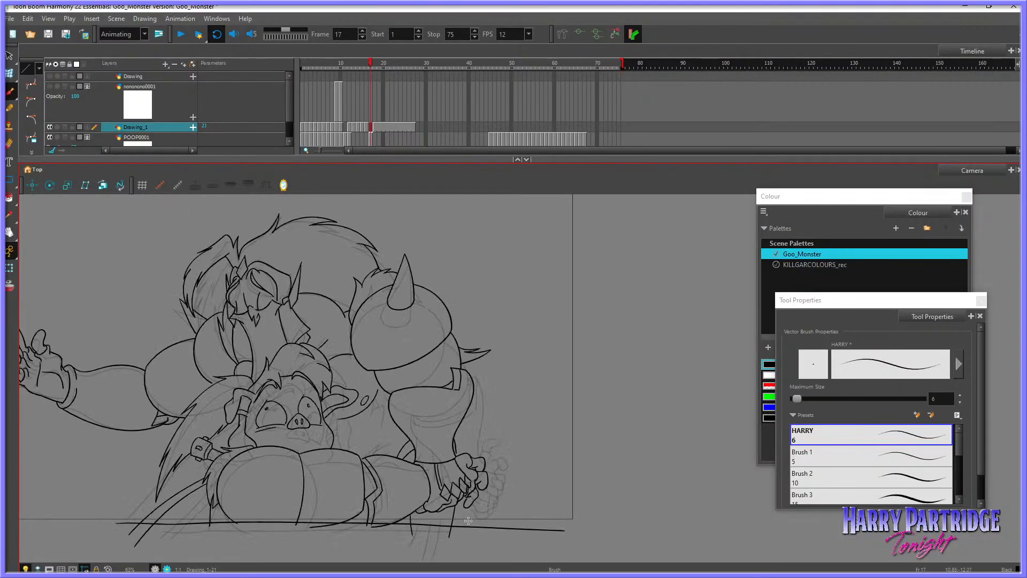
{"action": "left_click_drag", "start_coordinate": [459, 504], "coordinate": [457, 535]}
{"action": "key", "text": "ctrl+z"}
{"action": "key", "text": "ctrl+z"}
{"action": "key", "text": "ctrl+space"}
Step: Compare the frame 17 legs and lower body with the poses on frames 16 and 18
{"action": "key", "text": "comma"}
{"action": "key", "text": "period"}
{"action": "key", "text": "comma"}
{"action": "key", "text": "period"}
{"action": "key", "text": "period"}
{"action": "key", "text": "comma"}
{"action": "key", "text": "comma"}
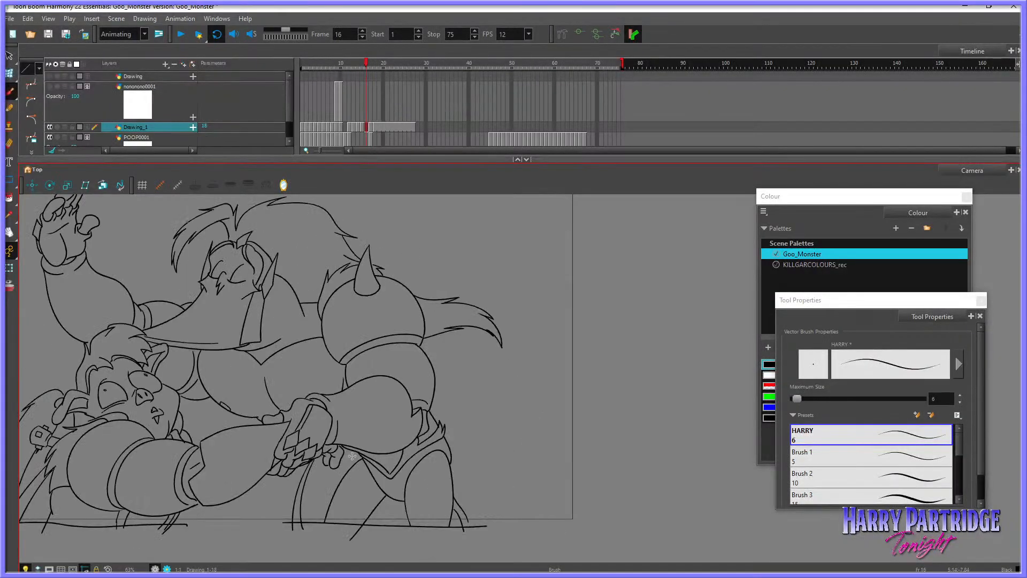
{"action": "key", "text": "period"}
{"action": "key", "text": "period"}
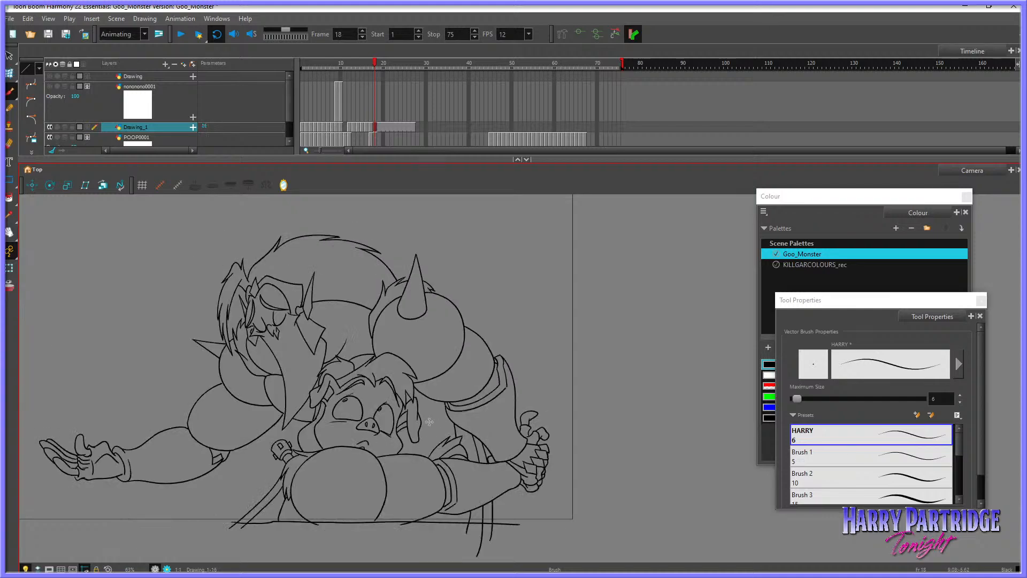
{"action": "key", "text": "comma"}
{"action": "key", "text": "period"}
{"action": "key", "text": "comma"}
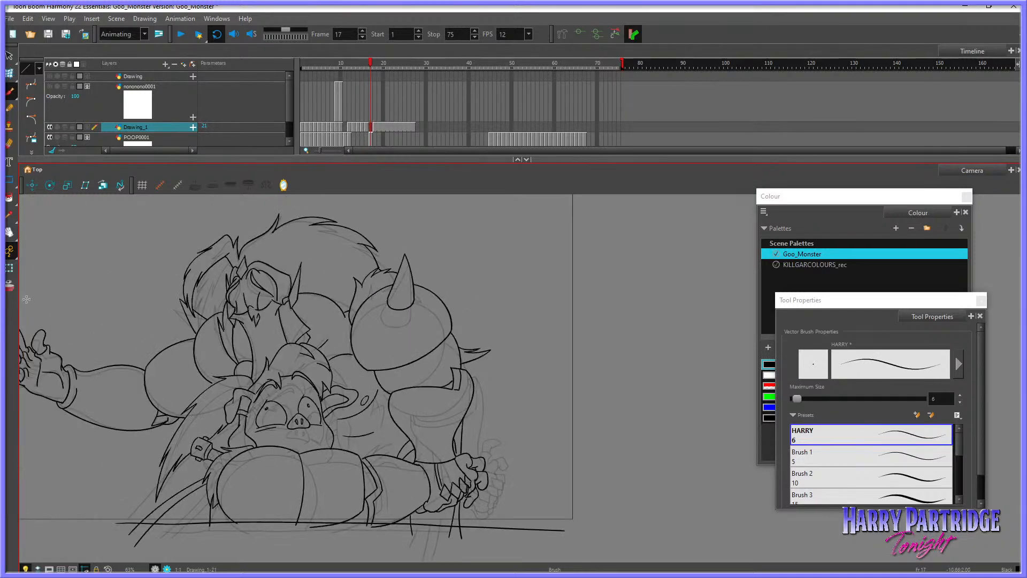
Step: Clear the rough sketch from frame 17 of the POOP0001 layer and check the frame against its neighbours
{"action": "left_click", "coordinate": [369, 140]}
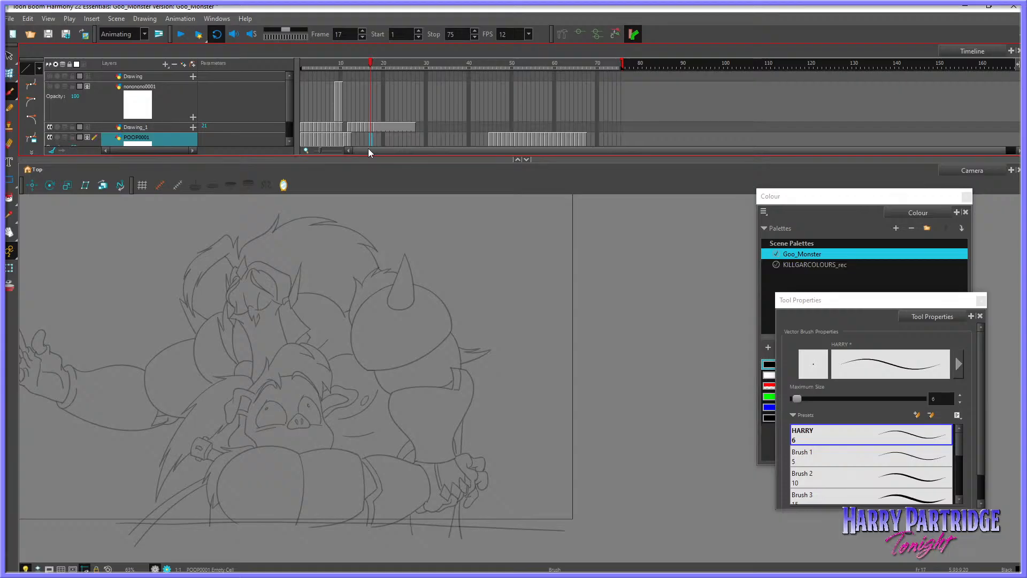
{"action": "left_click", "coordinate": [9, 72]}
{"action": "key", "text": "period"}
{"action": "key", "text": "comma"}
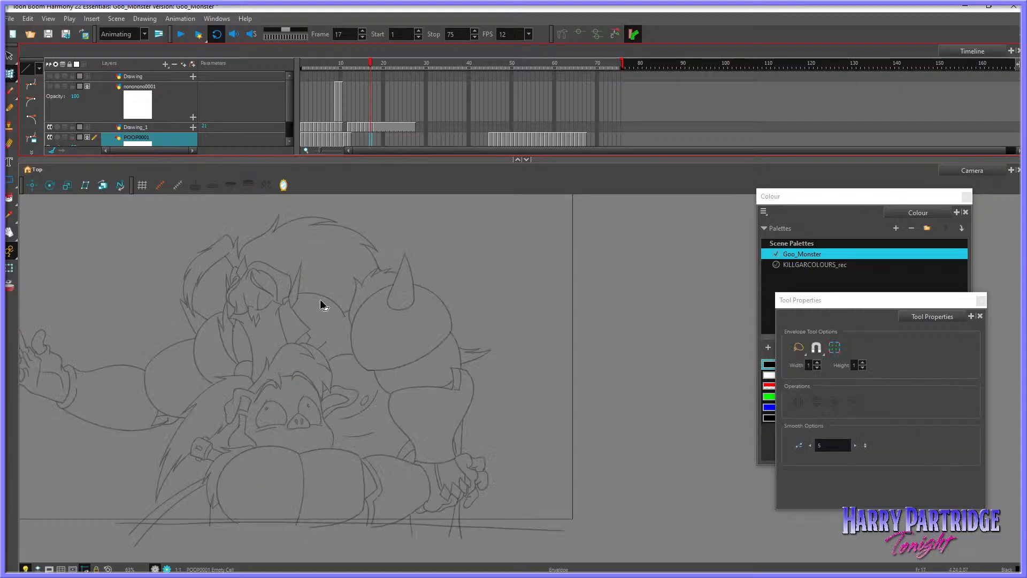
{"action": "key", "text": "comma"}
{"action": "key", "text": "period"}
{"action": "key", "text": "period"}
{"action": "key", "text": "comma"}
Step: Adjust the lines beside the horned character's eye on frame 17 of Drawing_1 with the Envelope tool
{"action": "left_click", "coordinate": [371, 128]}
{"action": "left_click", "coordinate": [275, 299]}
{"action": "left_click", "coordinate": [274, 284]}
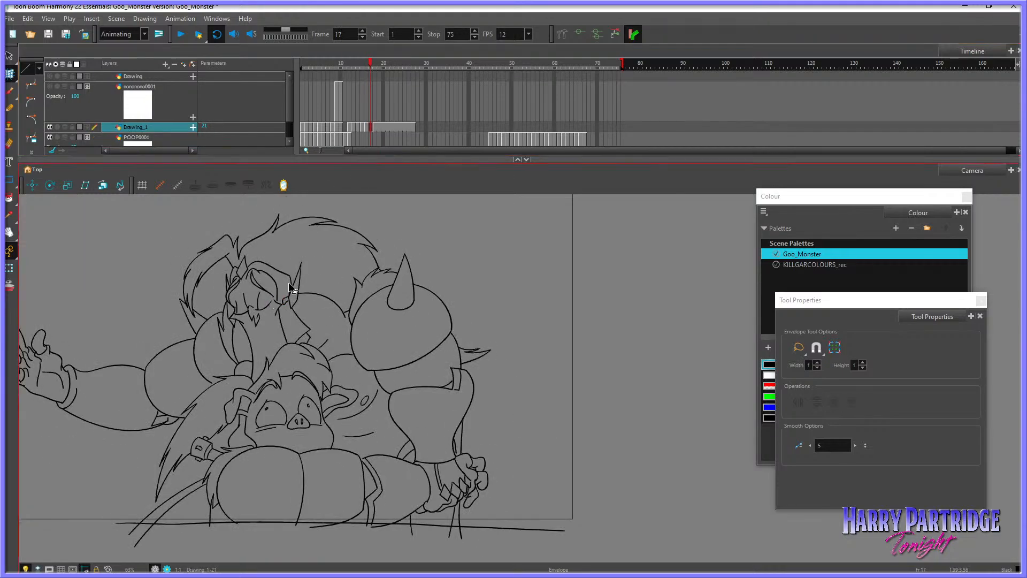
{"action": "mouse_move", "coordinate": [288, 295]}
{"action": "left_mouse_down"}
{"action": "mouse_move", "coordinate": [284, 306]}
{"action": "mouse_move", "coordinate": [277, 297]}
{"action": "left_mouse_up"}
{"action": "left_click", "coordinate": [285, 287]}
{"action": "left_click", "coordinate": [277, 294]}
{"action": "left_click", "coordinate": [285, 296]}
Step: Compare frame 17 with frames 16 and 18 and adjust the curved back line between the head and near shoulder
{"action": "key", "text": "space"}
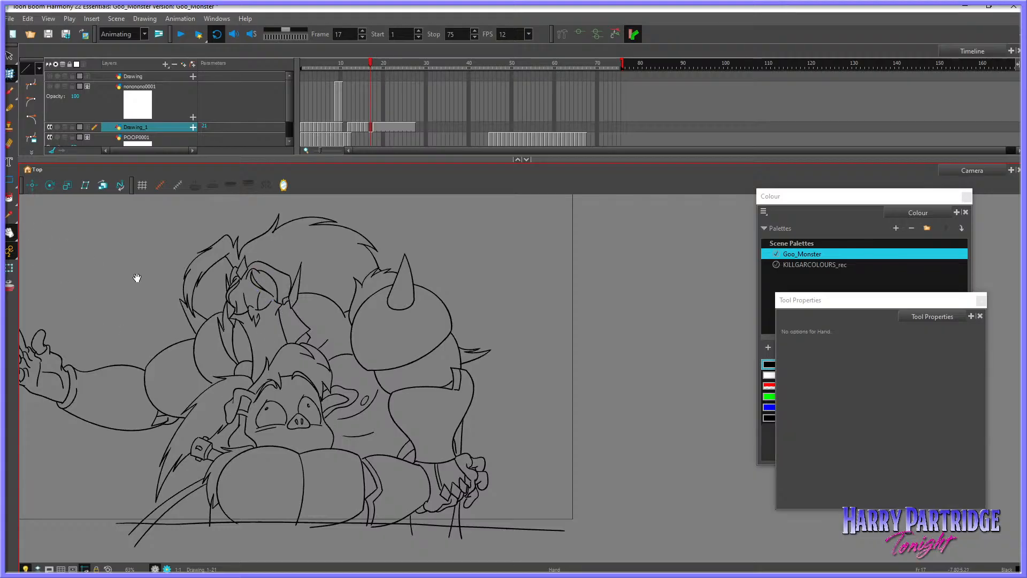
{"action": "left_click_drag", "start_coordinate": [333, 356], "coordinate": [390, 362]}
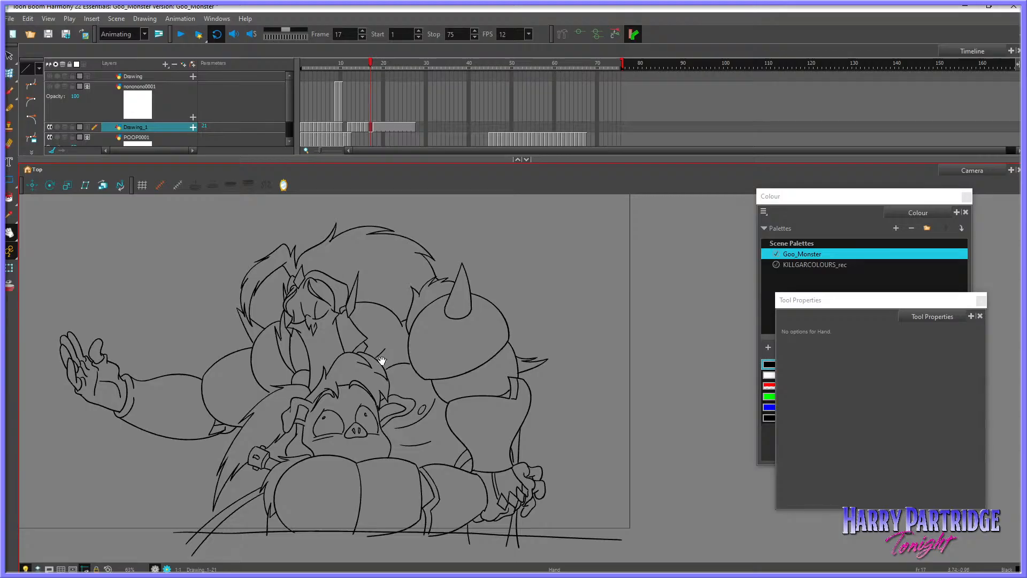
{"action": "key", "text": "period"}
{"action": "key", "text": "comma"}
{"action": "key", "text": "comma"}
{"action": "key", "text": "period"}
{"action": "key", "text": "period"}
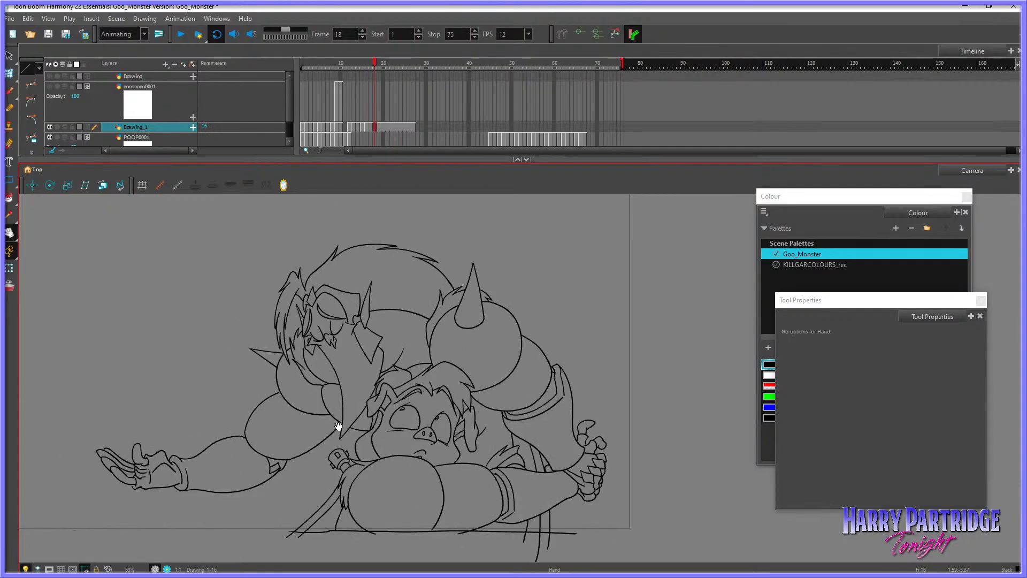
{"action": "key", "text": "comma"}
{"action": "left_click", "coordinate": [9, 73]}
{"action": "left_click", "coordinate": [395, 314]}
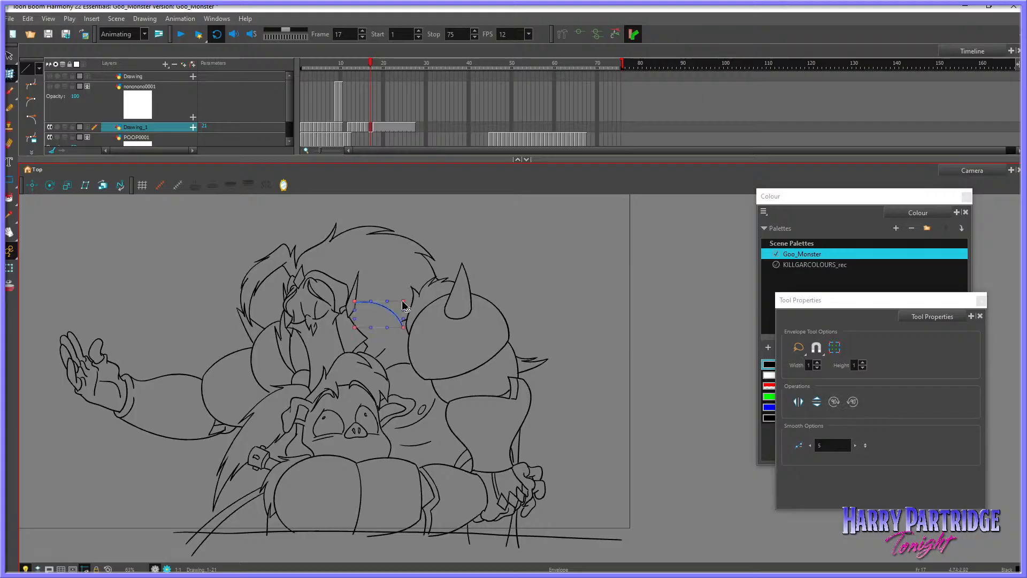
{"action": "key", "text": "Delete"}
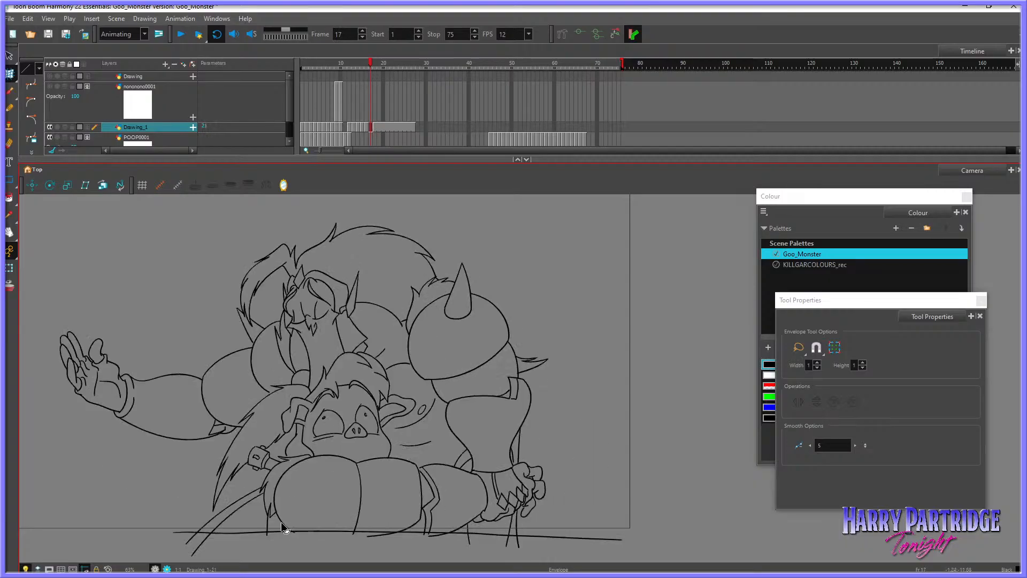
Step: Step through Drawing_1 from frame 12 to frame 19 to examine the movement into the slumped pose
{"action": "key", "text": "comma"}
{"action": "key", "text": "period"}
{"action": "key", "text": "period"}
{"action": "key", "text": "comma"}
{"action": "key", "text": "comma"}
{"action": "key", "text": "comma"}
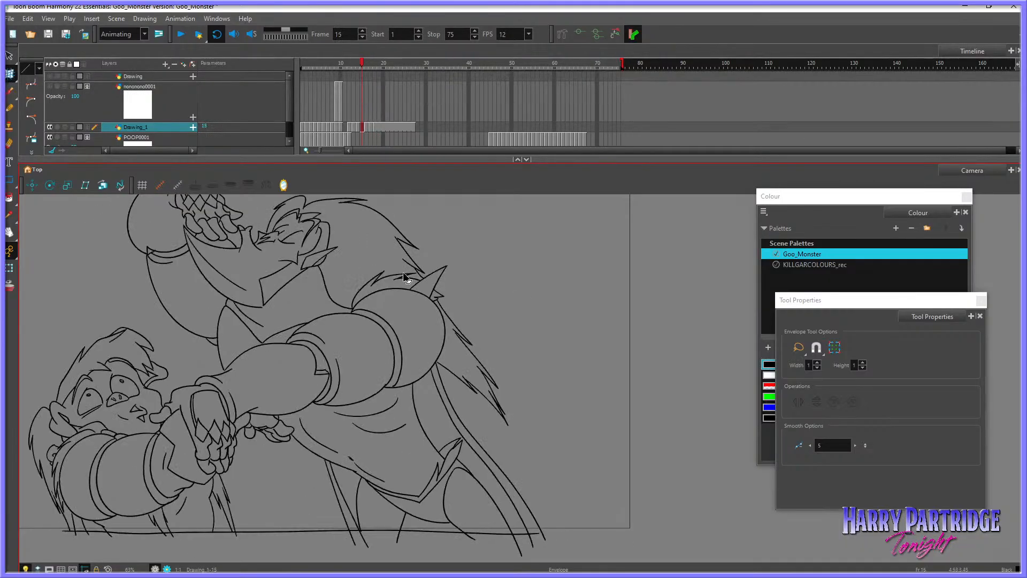
{"action": "key", "text": "comma"}
{"action": "key", "text": "comma"}
{"action": "key", "text": "comma"}
{"action": "key", "text": "period"}
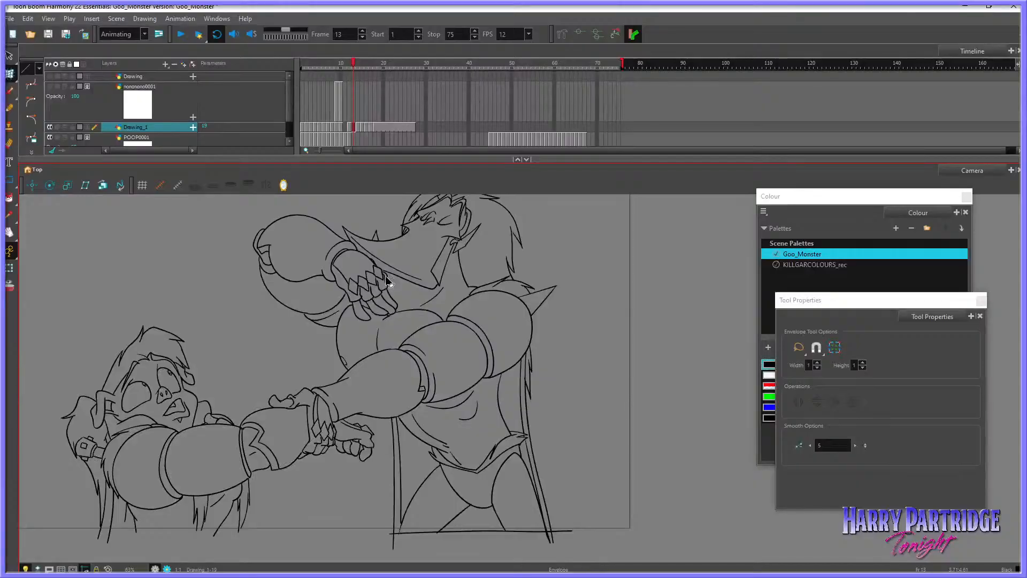
{"action": "key", "text": "period"}
{"action": "key", "text": "period"}
{"action": "key", "text": "period"}
{"action": "key", "text": "period"}
{"action": "key", "text": "period"}
{"action": "key", "text": "period"}
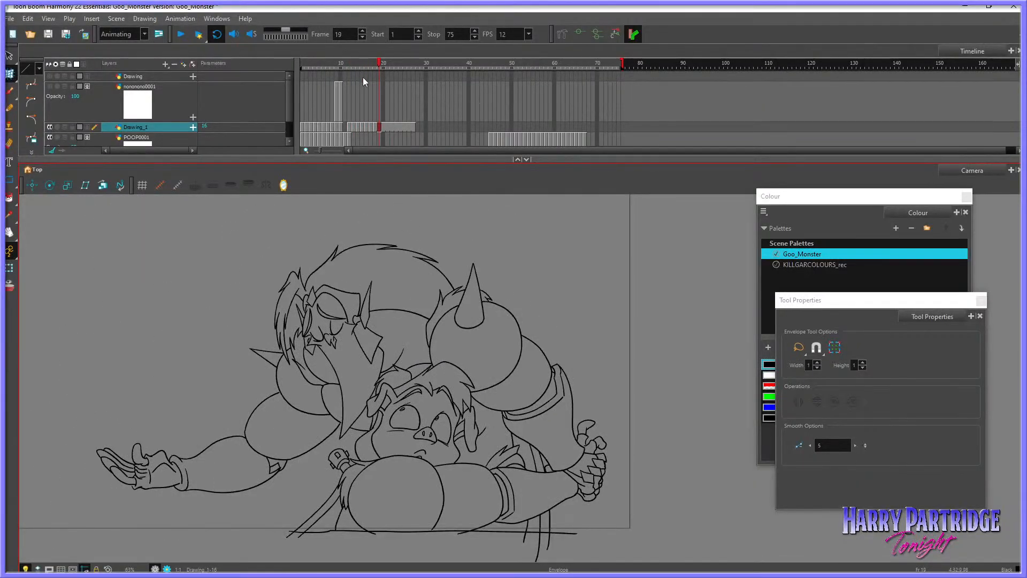
Step: Return to frame 12 and step forward to frame 18, flipping repeatedly through frames 15 to 18
{"action": "left_click_drag", "start_coordinate": [360, 69], "coordinate": [351, 66]}
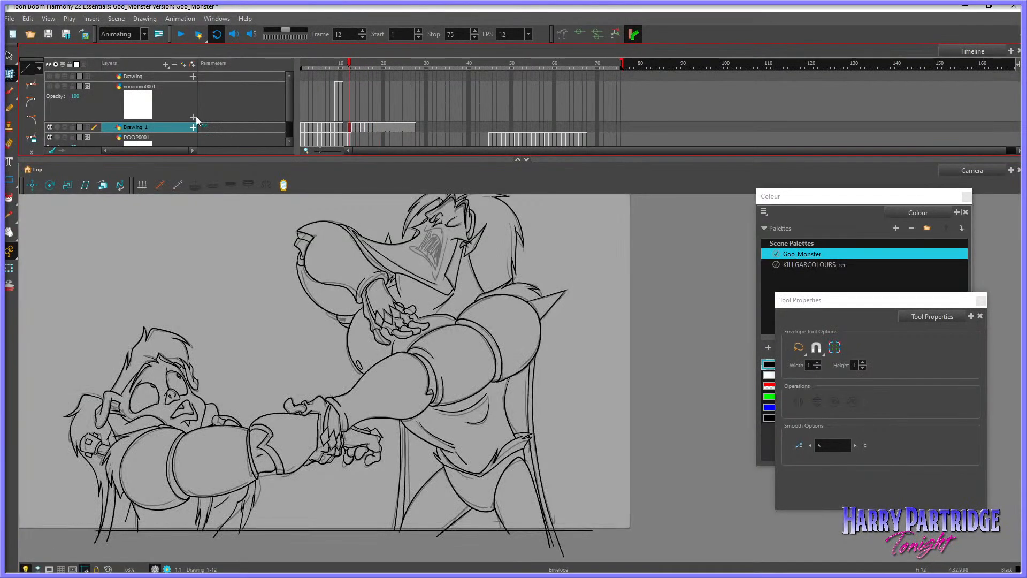
{"action": "key", "text": "period"}
{"action": "key", "text": "period"}
{"action": "key", "text": "period"}
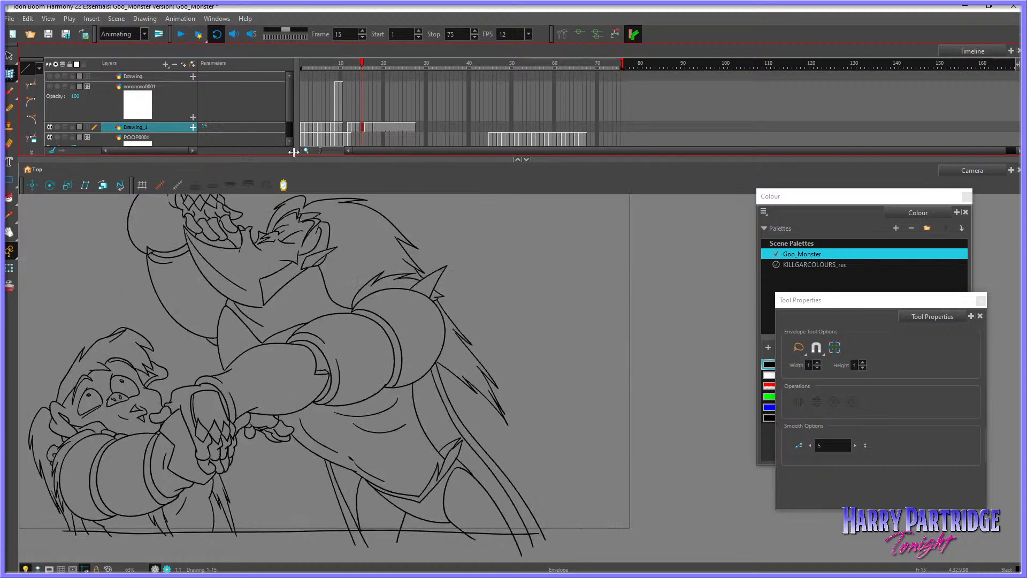
{"action": "key", "text": "period"}
{"action": "key", "text": "period"}
{"action": "key", "text": "period"}
{"action": "key", "text": "comma"}
{"action": "key", "text": "comma"}
{"action": "key", "text": "comma"}
{"action": "key", "text": "period"}
{"action": "key", "text": "period"}
{"action": "key", "text": "period"}
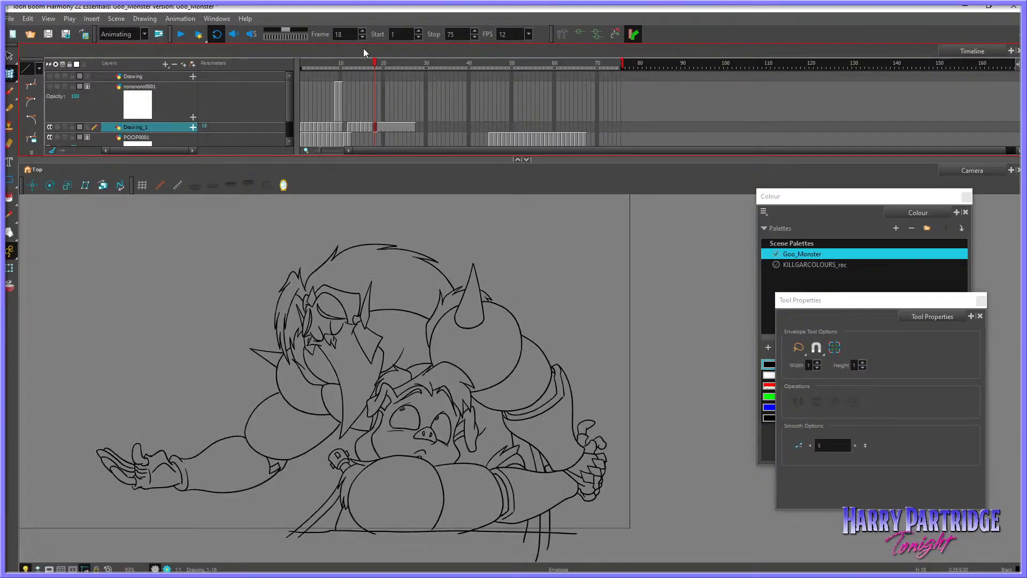
Step: Play the animation back from frame 12 and go to frame 16
{"action": "key", "text": "comma"}
{"action": "key", "text": "comma"}
{"action": "key", "text": "comma"}
{"action": "key", "text": "comma"}
{"action": "key", "text": "comma"}
{"action": "key", "text": "comma"}
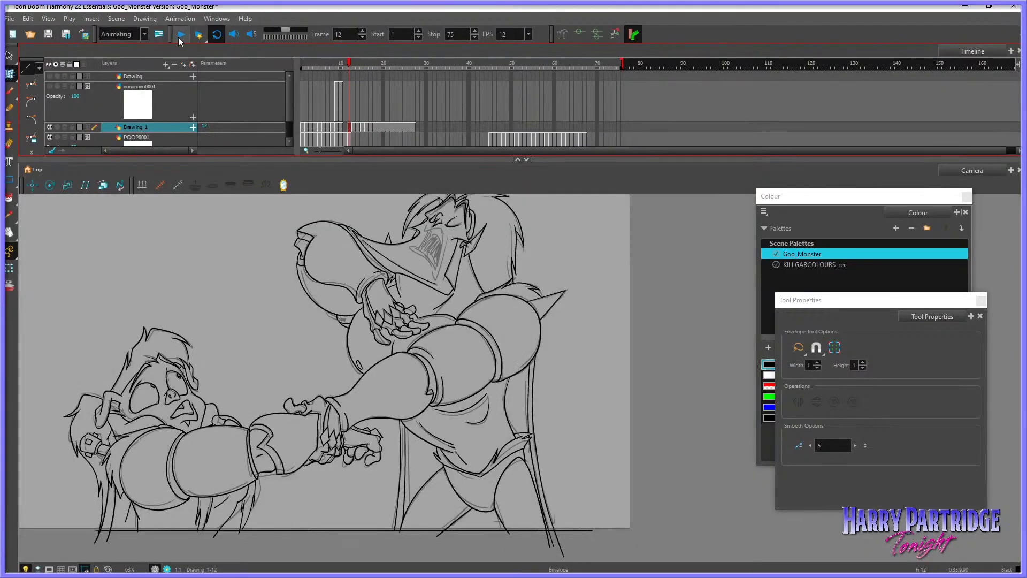
{"action": "left_click", "coordinate": [181, 35]}
{"action": "left_click", "coordinate": [180, 36]}
{"action": "left_click", "coordinate": [180, 37]}
{"action": "left_click", "coordinate": [368, 67]}
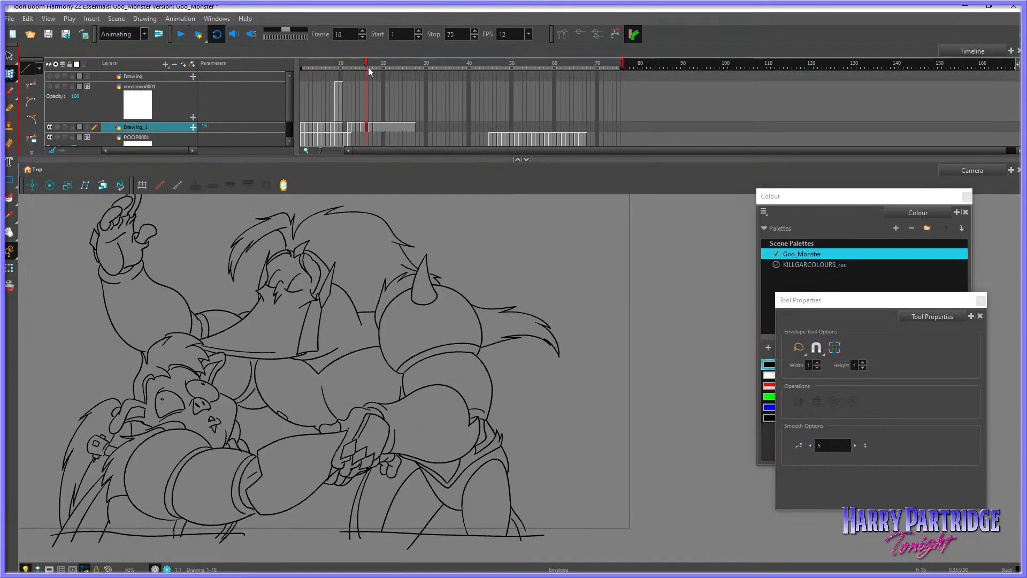
Step: Flip between frames 16, 17 and 18 to judge how the new in-between connects the poses
{"action": "key", "text": "period"}
{"action": "key", "text": "period"}
{"action": "key", "text": "comma"}
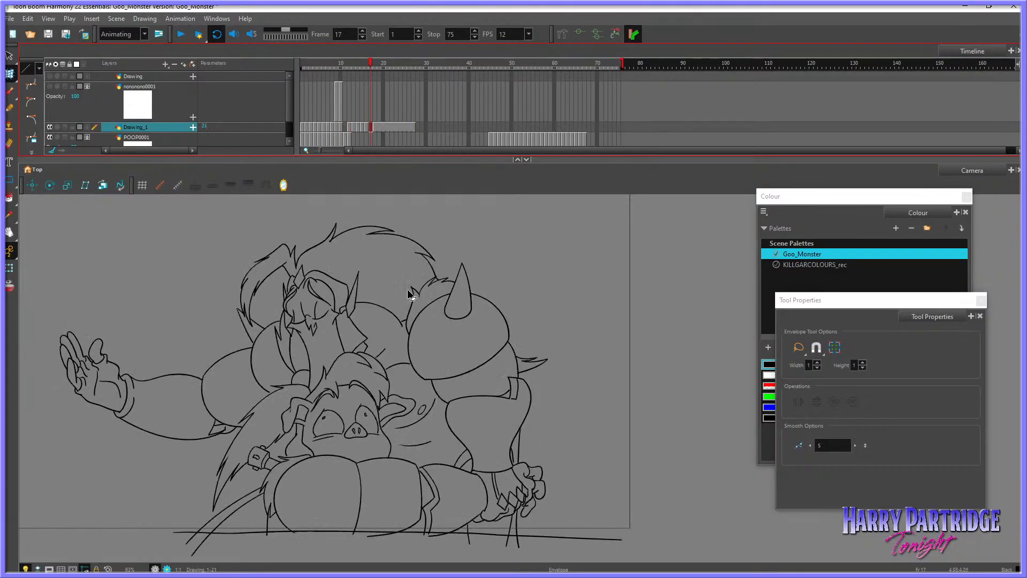
{"action": "key", "text": "comma"}
{"action": "key", "text": "period"}
{"action": "key", "text": "period"}
{"action": "key", "text": "comma"}
{"action": "key", "text": "comma"}
{"action": "key", "text": "period"}
{"action": "key", "text": "period"}
{"action": "key", "text": "comma"}
Step: Switch back to the HARRY brush and review frame 17 once more against the surrounding frames
{"action": "left_click", "coordinate": [10, 108]}
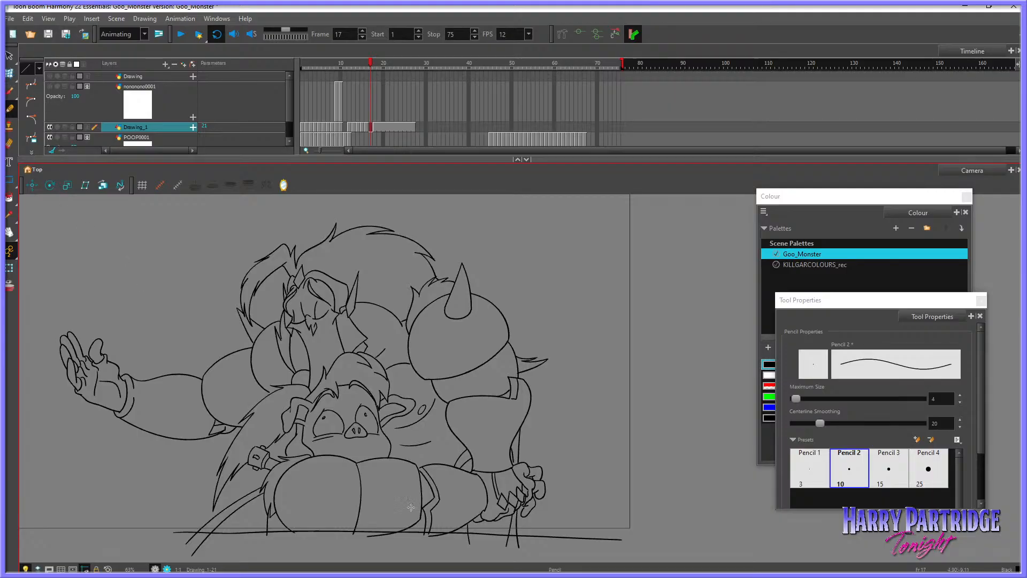
{"action": "key", "text": "alt+b"}
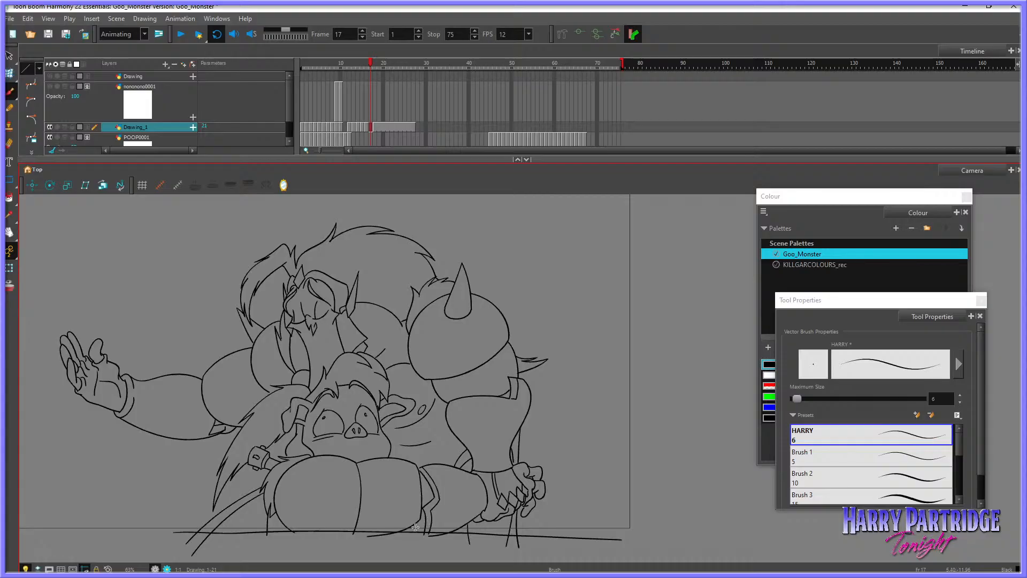
{"action": "key", "text": "period"}
{"action": "key", "text": "comma"}
{"action": "key", "text": "period"}
{"action": "key", "text": "comma"}
{"action": "key", "text": "period"}
{"action": "key", "text": "comma"}
{"action": "key", "text": "comma"}
{"action": "key", "text": "comma"}
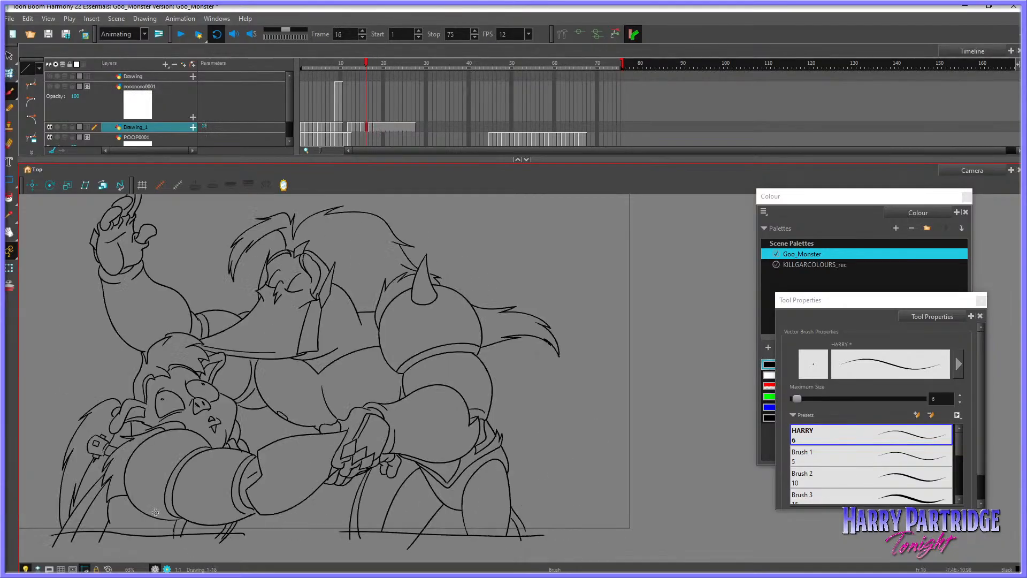
{"action": "key", "text": "period"}
{"action": "key", "text": "period"}
{"action": "key", "text": "period"}
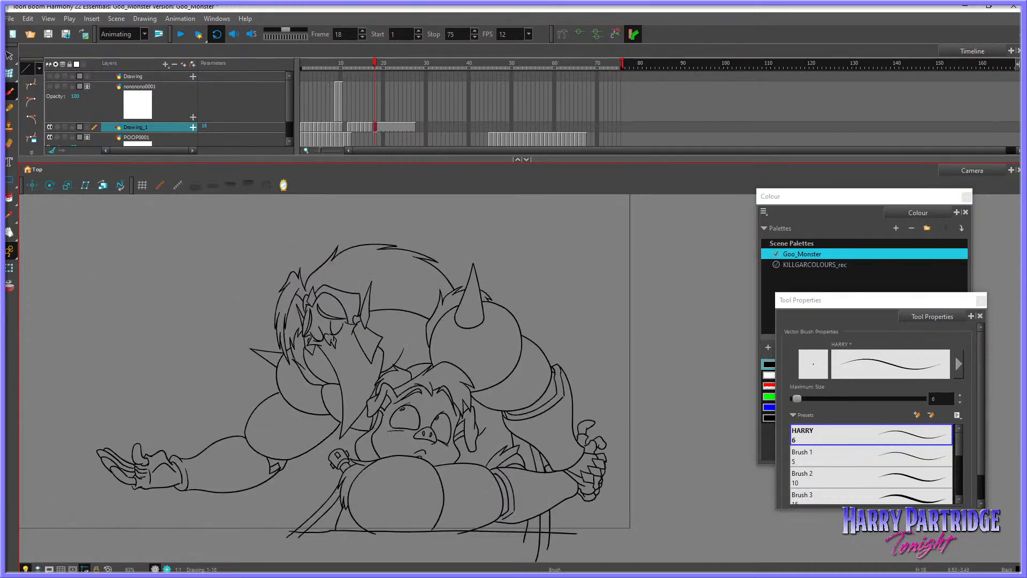
Step: Switch to ANIMATIC.fla in Adobe Animate, mute its sounds and play the animatic from the early frames
{"action": "key", "text": "alt+Tab"}
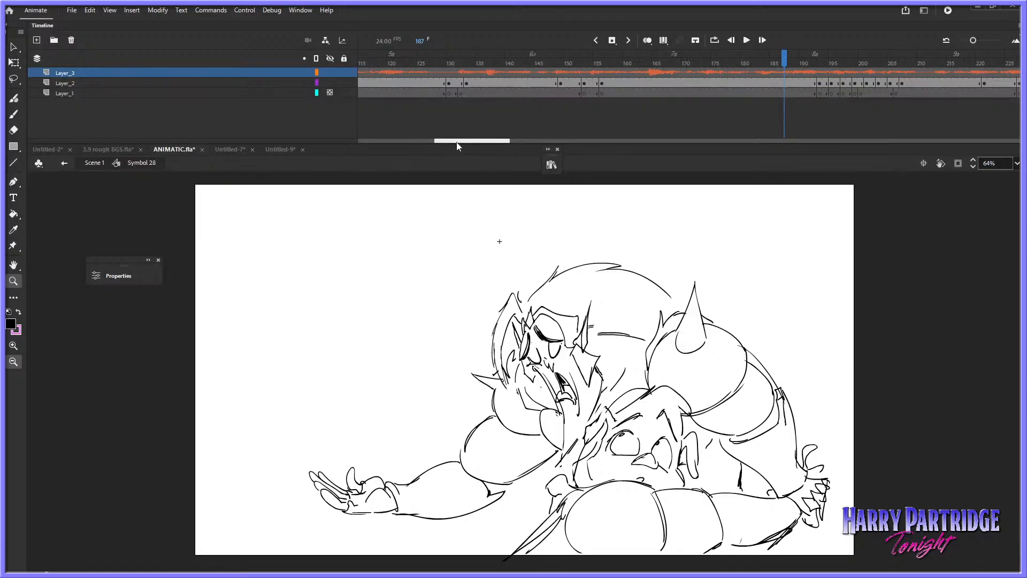
{"action": "left_click_drag", "start_coordinate": [456, 143], "coordinate": [386, 125]}
{"action": "left_click", "coordinate": [378, 57]}
{"action": "left_click", "coordinate": [245, 9]}
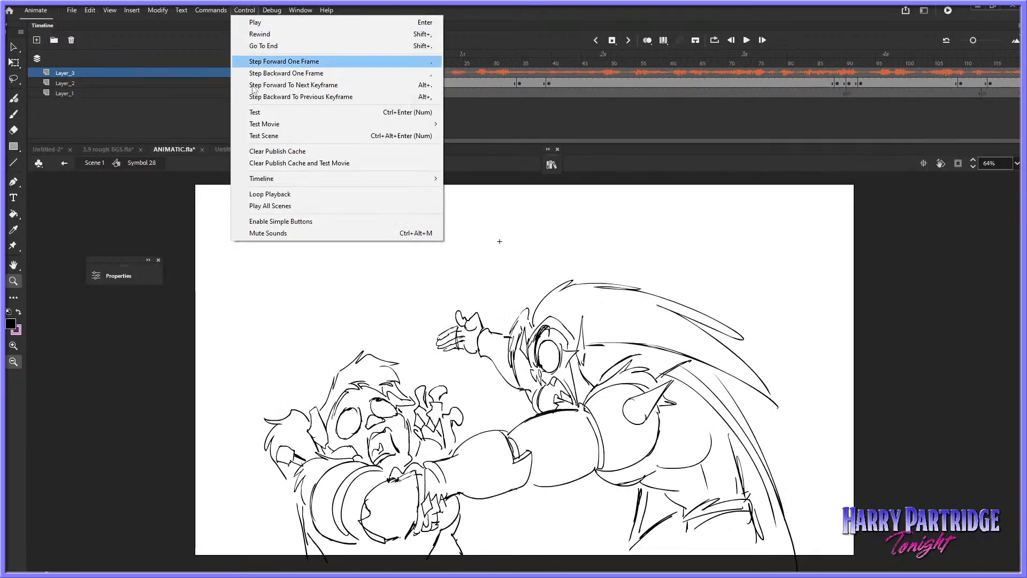
{"action": "left_click", "coordinate": [270, 234]}
{"action": "key", "text": "Return"}
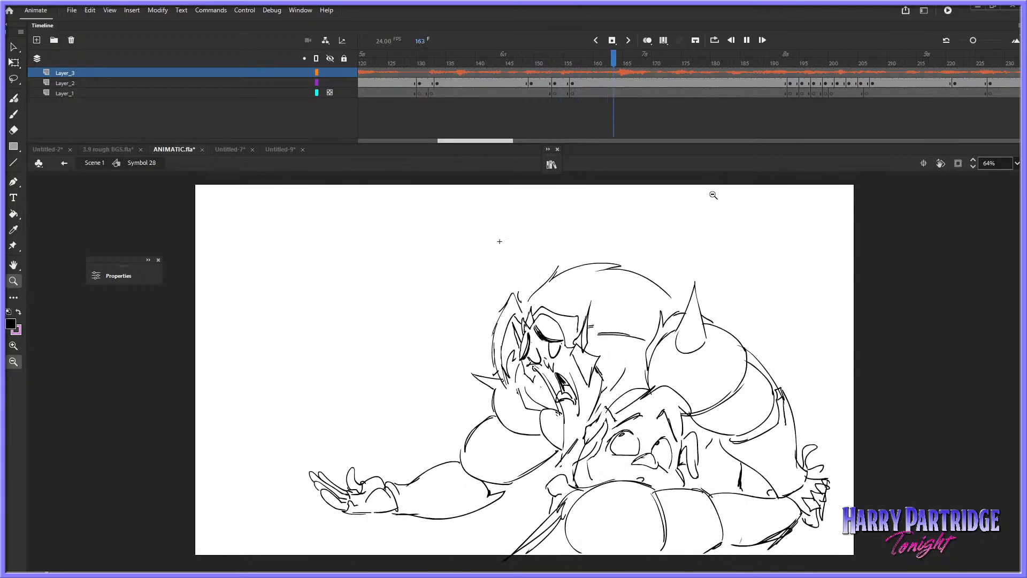
Step: Play further sections of the Symbol 28 animatic to review the rough poses up to frame 292
{"action": "key", "text": "Return"}
{"action": "left_click", "coordinate": [491, 63]}
{"action": "key", "text": "Return"}
{"action": "left_click_drag", "start_coordinate": [661, 59], "coordinate": [768, 64]}
{"action": "key", "text": "Return"}
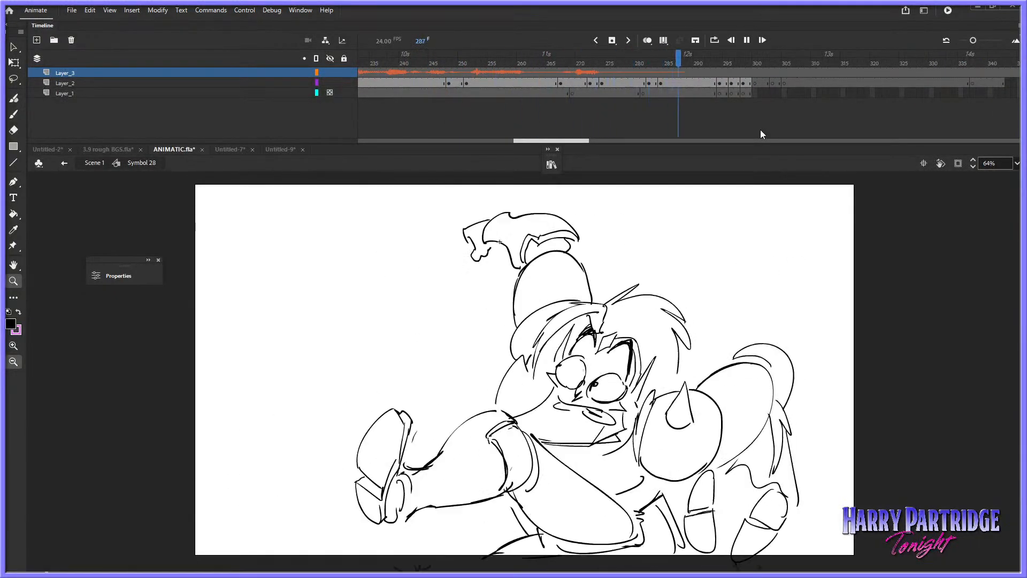
{"action": "key", "text": "Return"}
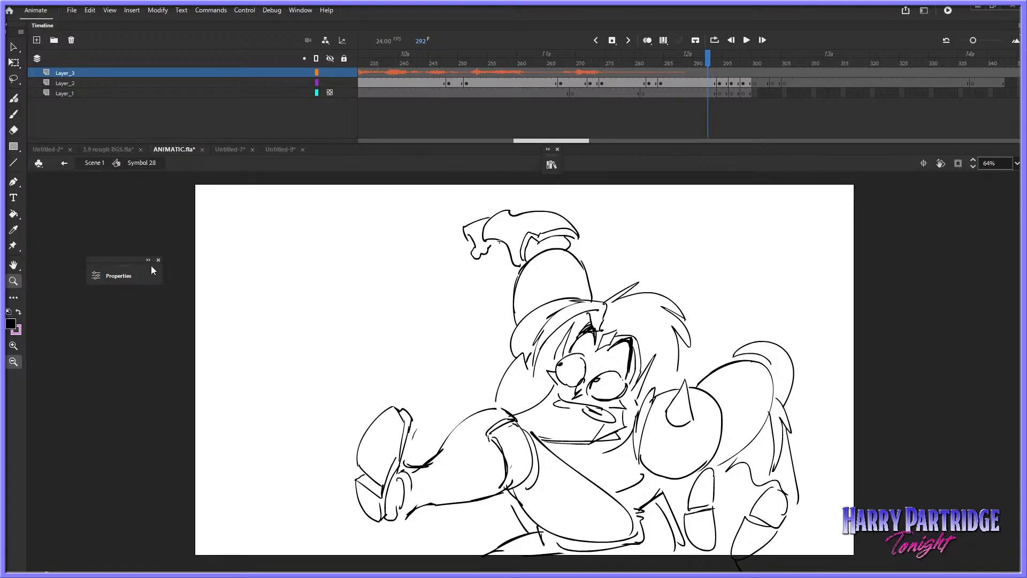
Step: View the grass silhouettes on frame 1 and mushrooms on frame 2 of Untitled-7, and return to ANIMATIC.fla
{"action": "left_click", "coordinate": [216, 150]}
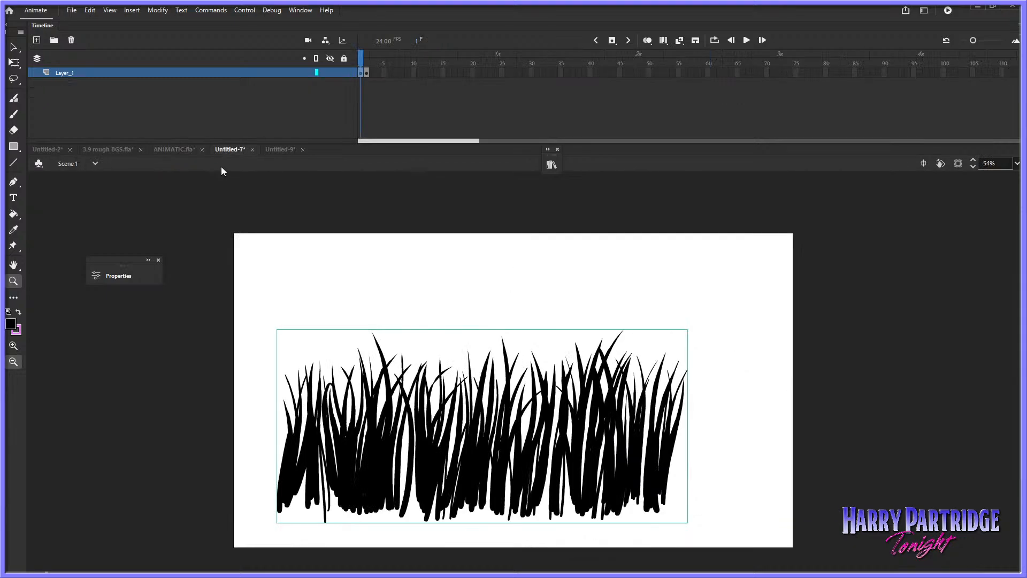
{"action": "left_click_drag", "start_coordinate": [343, 293], "coordinate": [795, 569]}
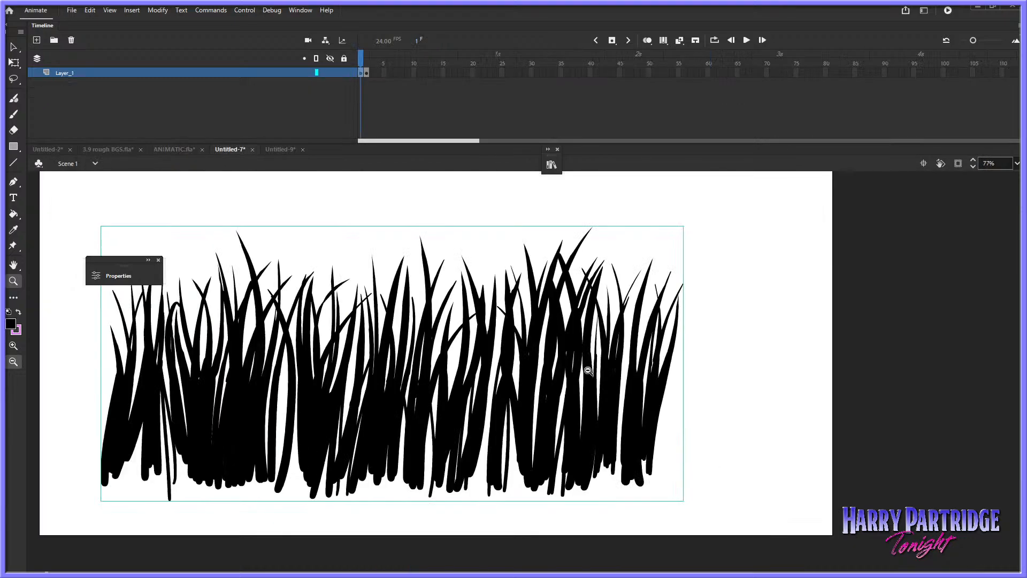
{"action": "left_click", "coordinate": [14, 47]}
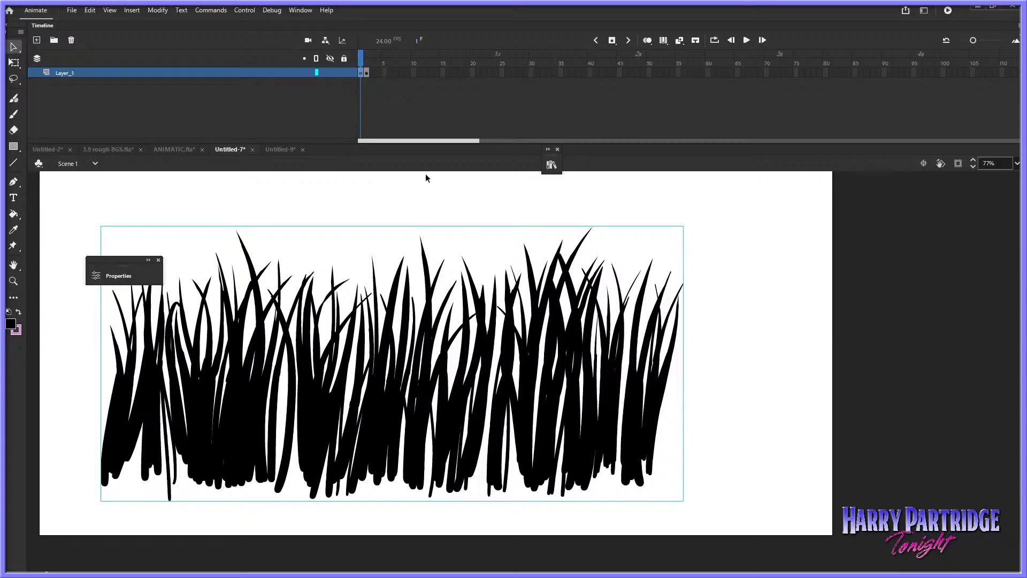
{"action": "left_click", "coordinate": [366, 73]}
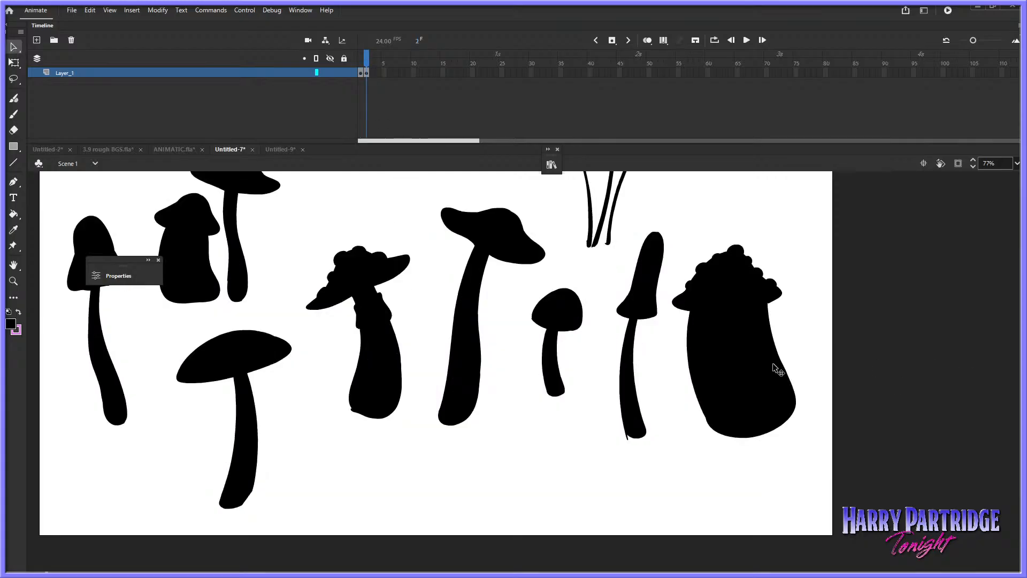
{"action": "scroll", "coordinate": [778, 369], "scroll_direction": "up", "scroll_amount": 1}
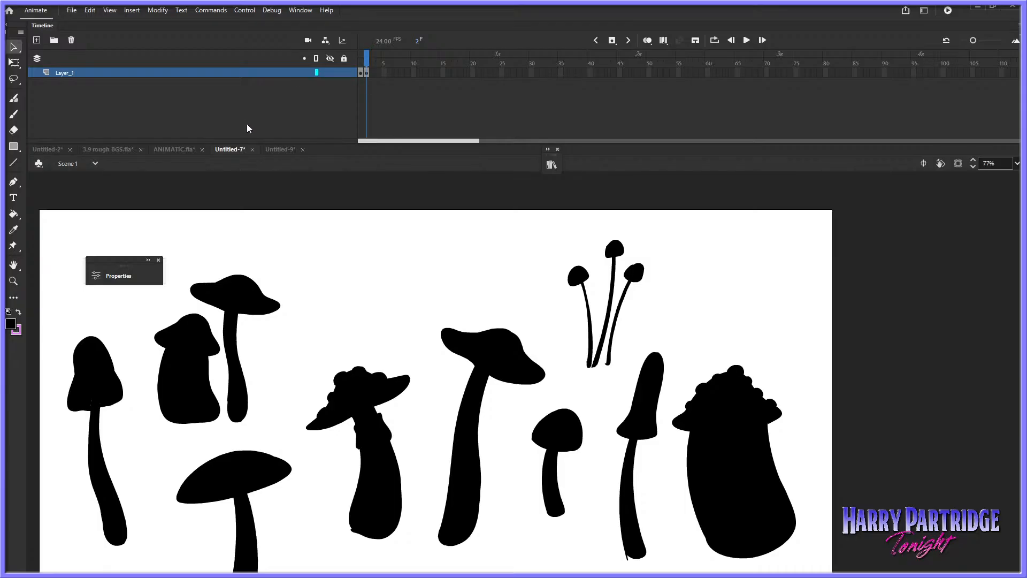
{"action": "left_click", "coordinate": [174, 151]}
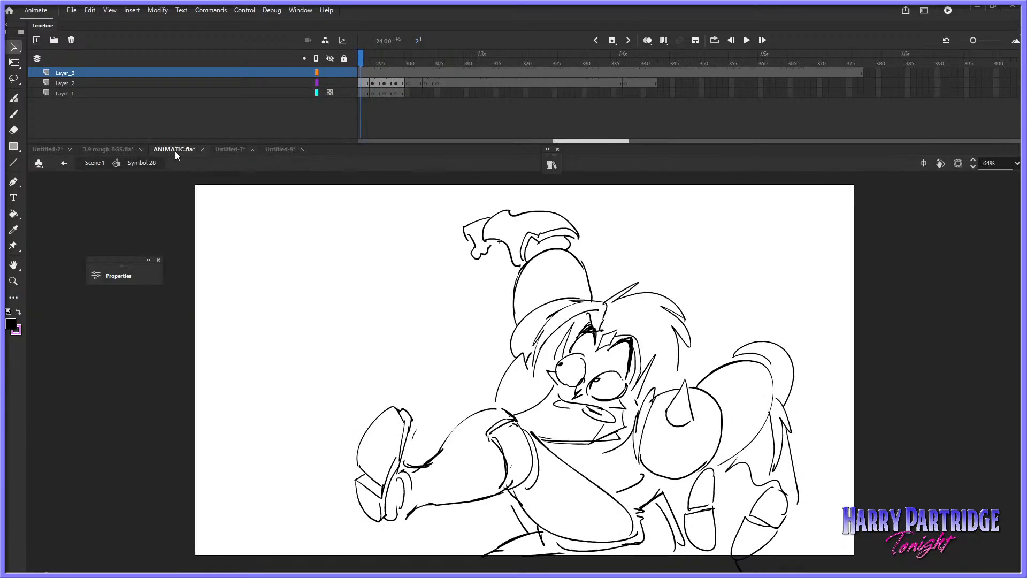